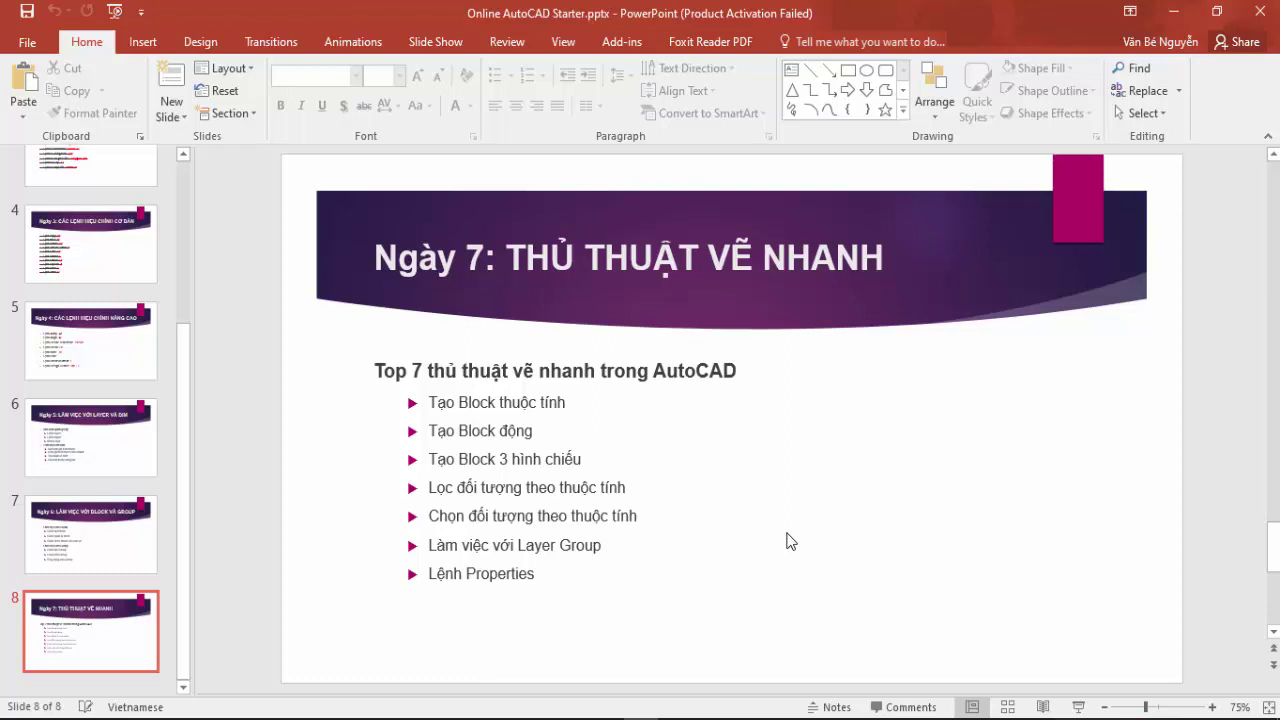
Go back to slide 6 and highlight the 'Làm việc với DIM' heading.
scroll(790, 541, up, 1)
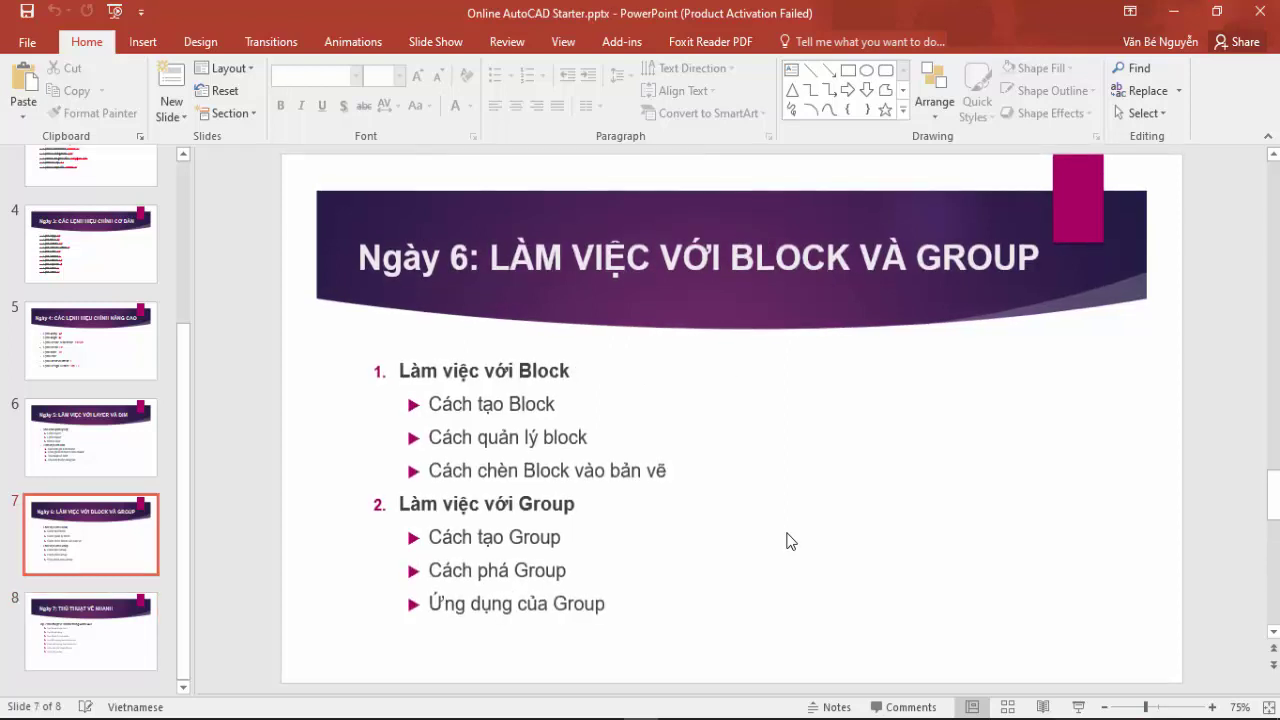
scroll(790, 541, up, 1)
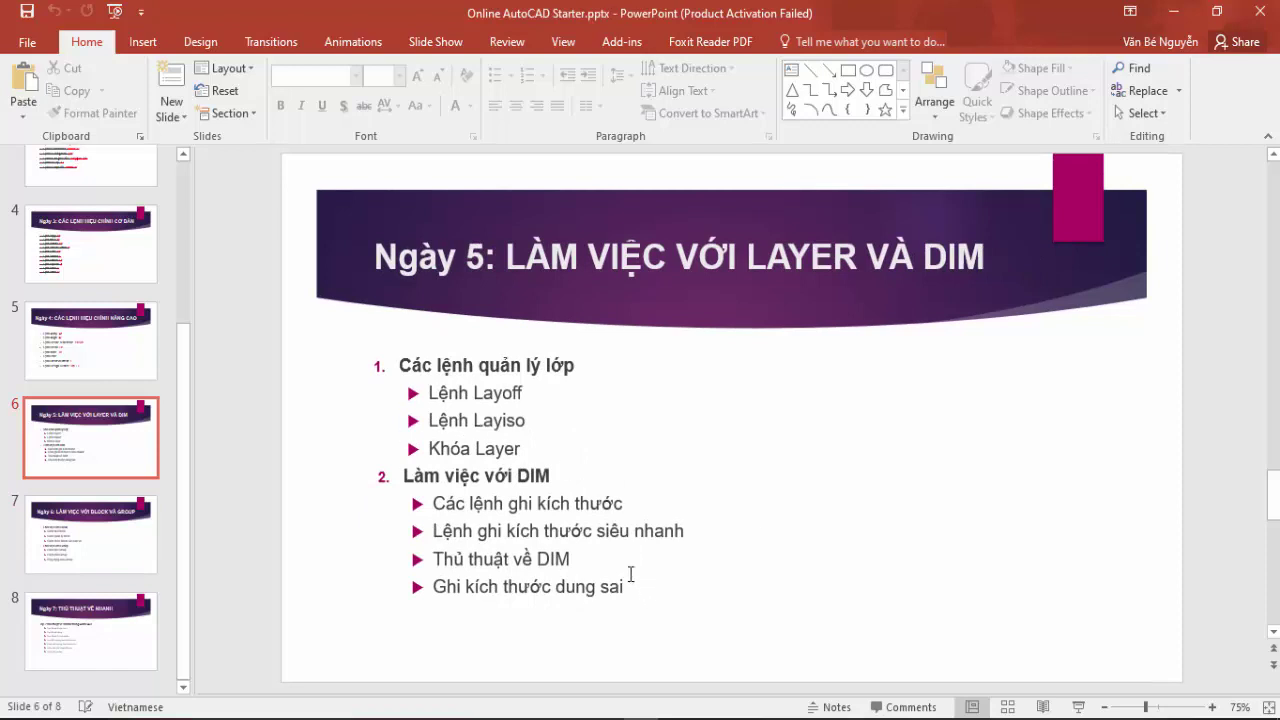
drag(555, 477, 407, 481)
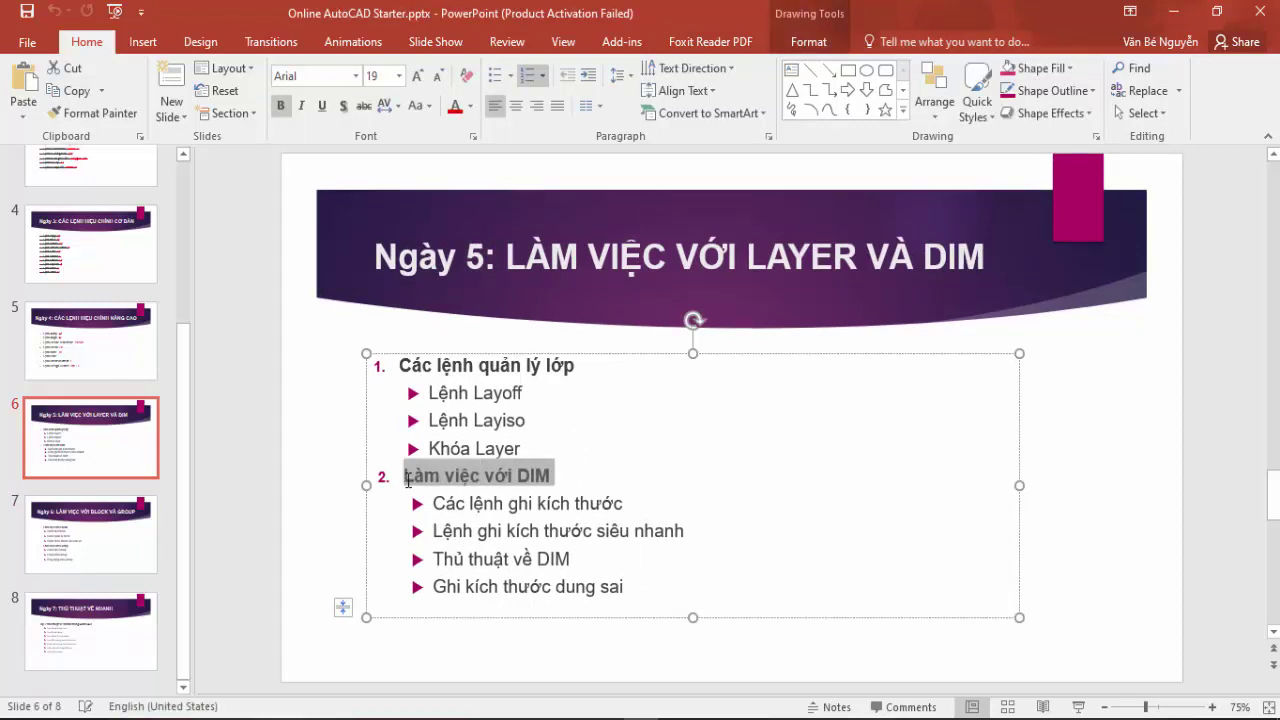
click(705, 426)
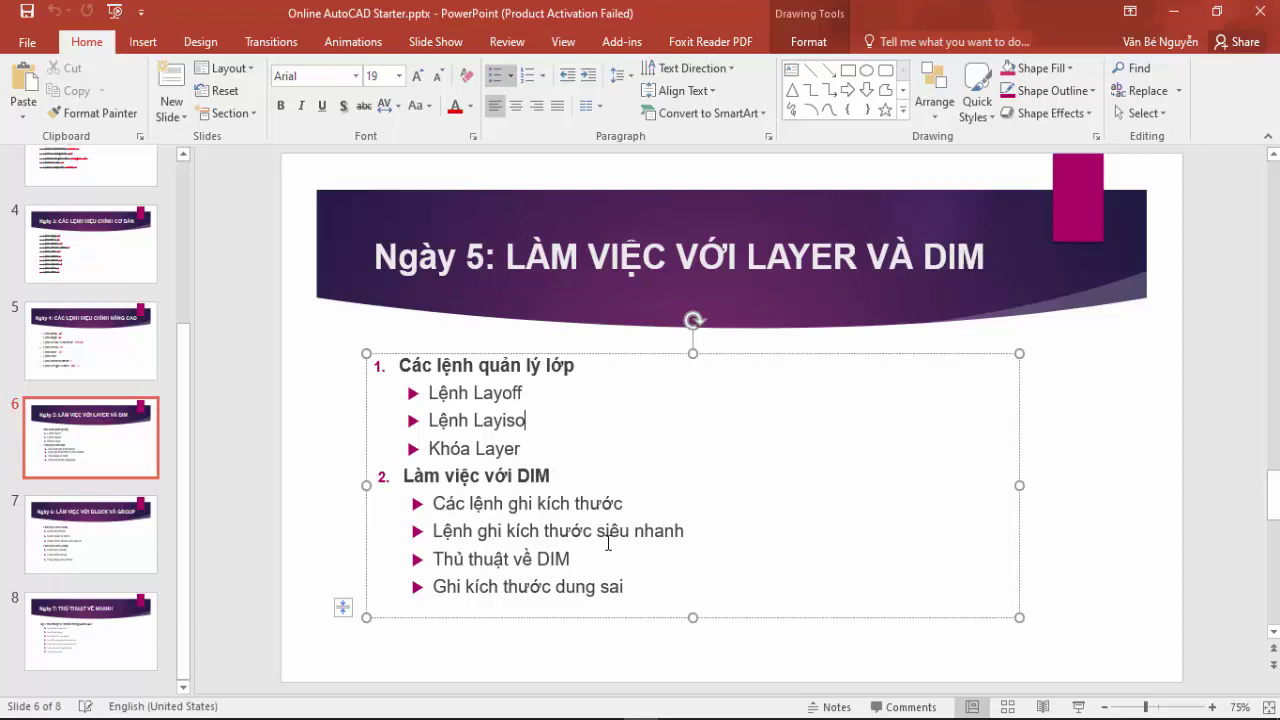
scroll(667, 486, down, 1)
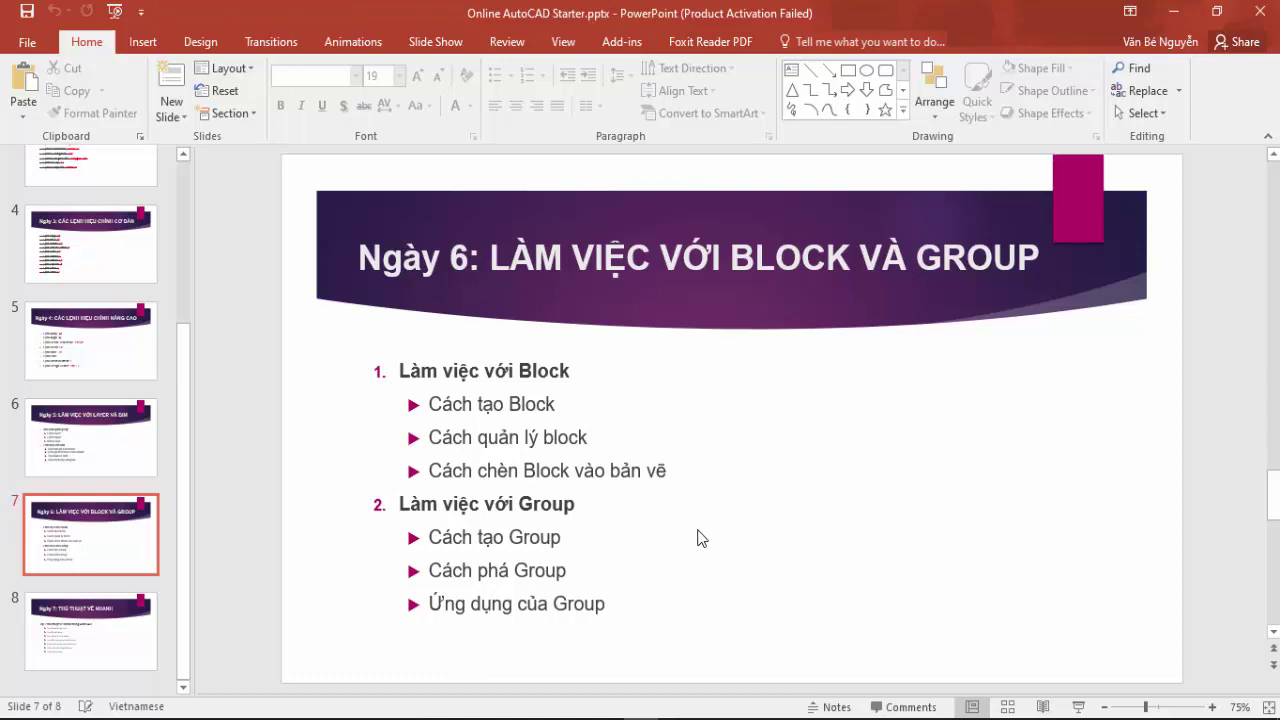
scroll(502, 432, up, 1)
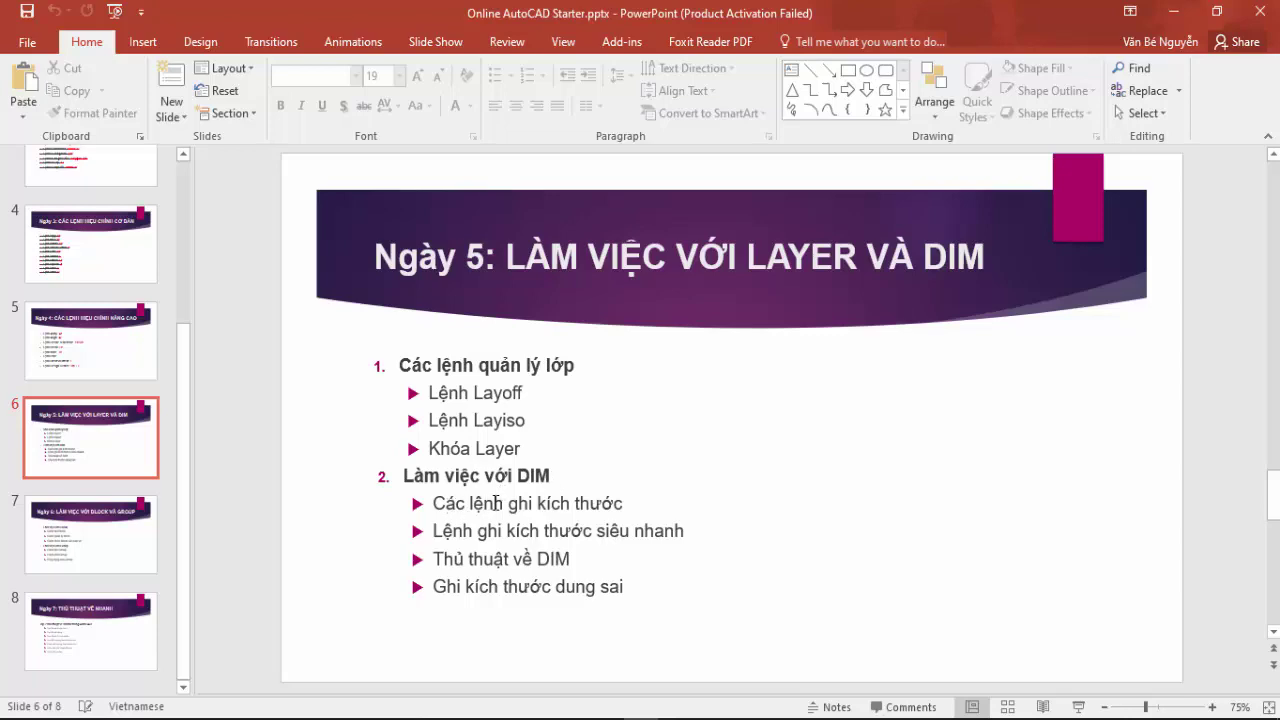
click(1173, 12)
Bring the gearbox drawing HGT 1 cấp khoa.dwg into view in AutoCAD and adjust the framing.
click(1180, 10)
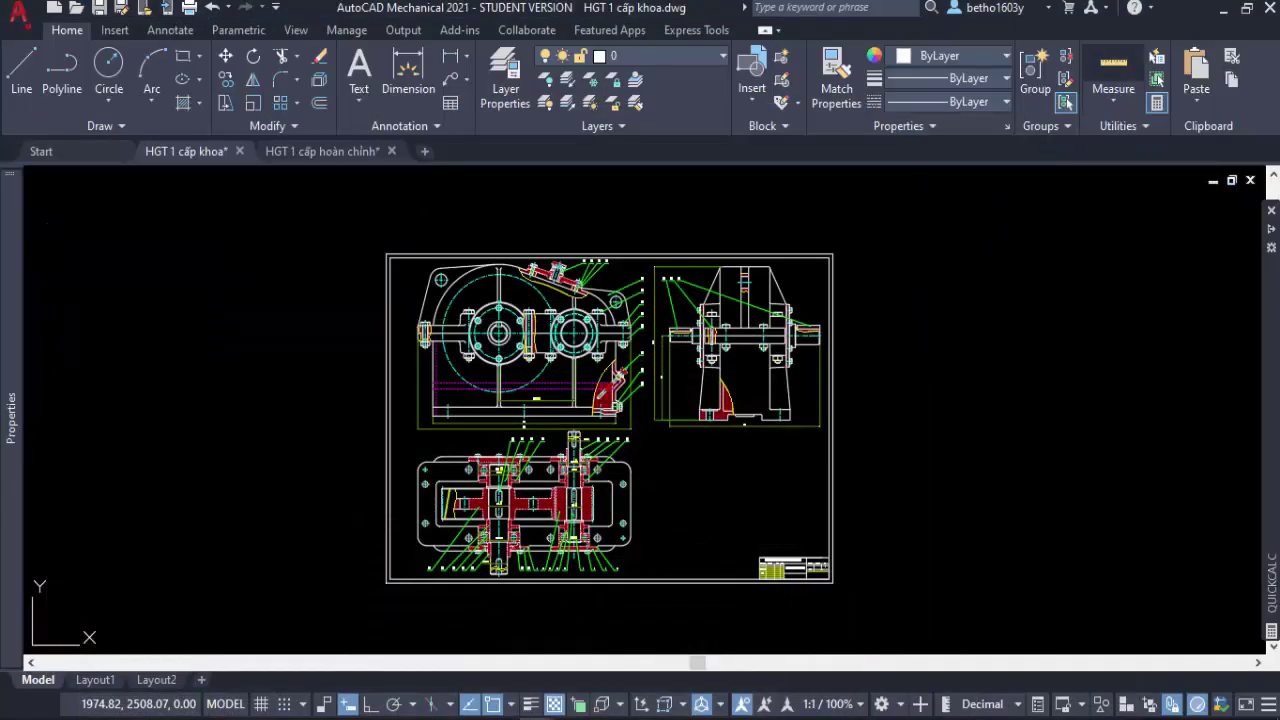
scroll(540, 386, up, 2)
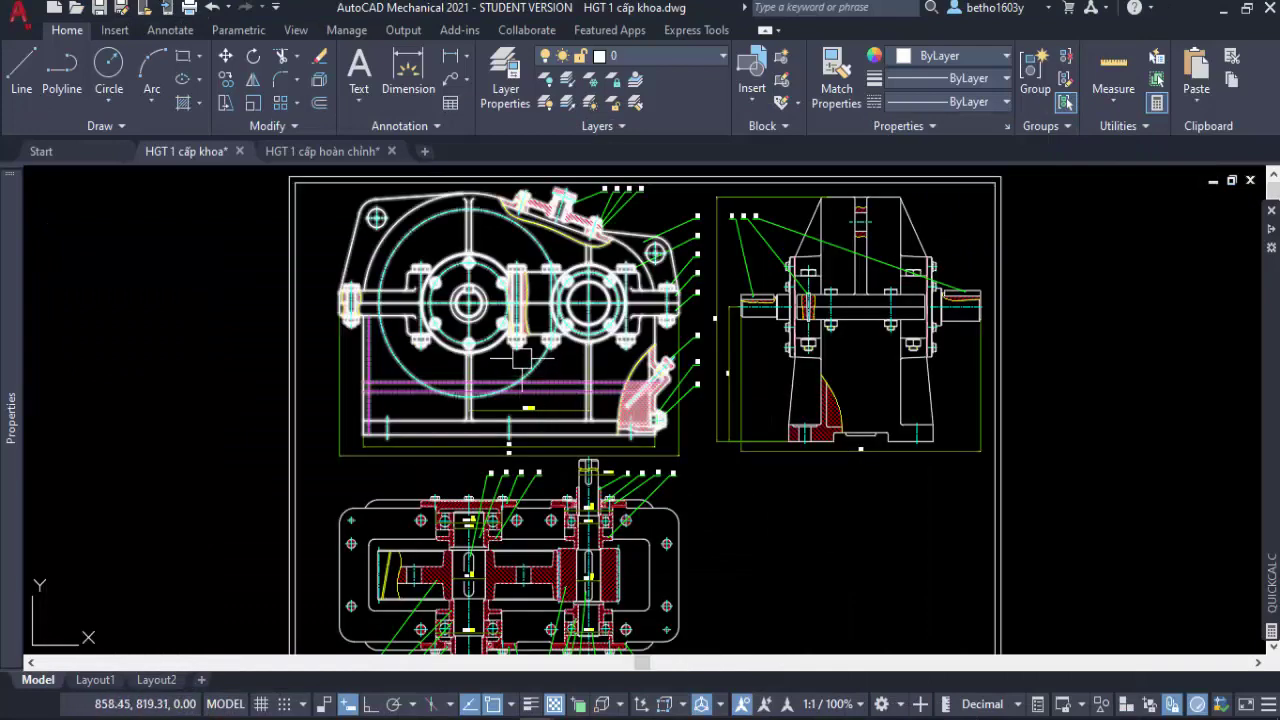
scroll(590, 336, down, 2)
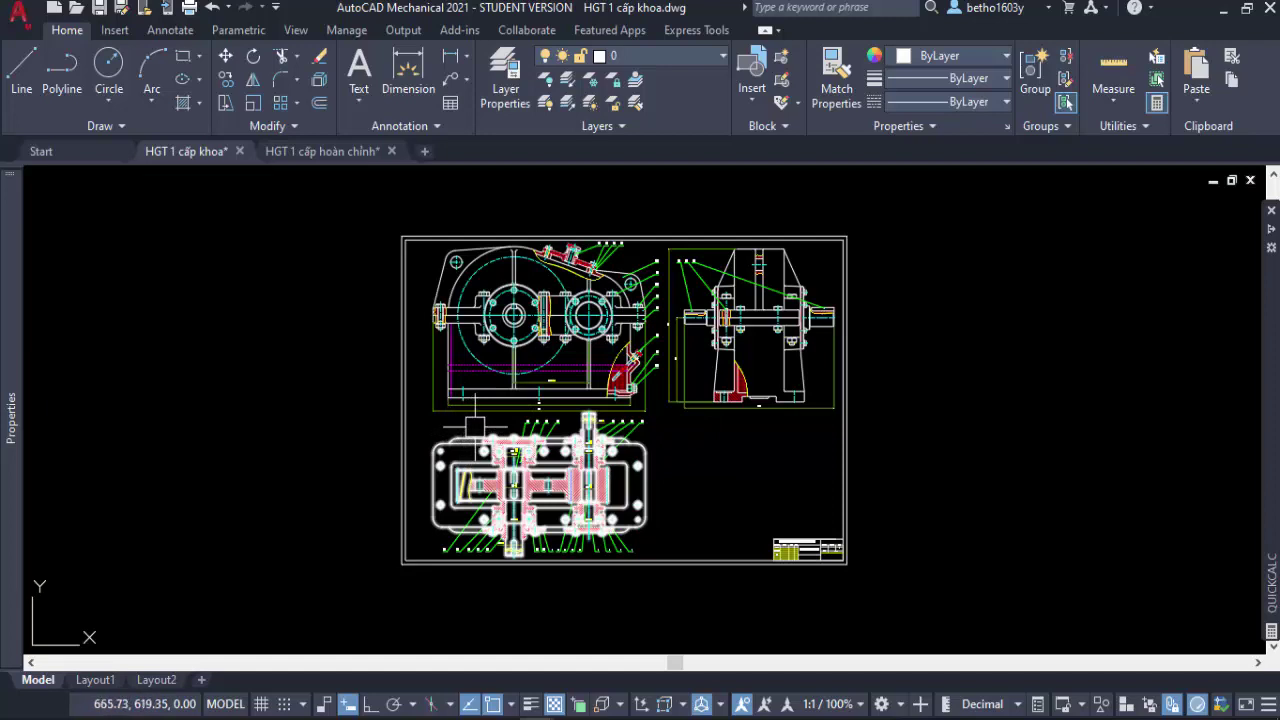
middle_drag(776, 436, 774, 487)
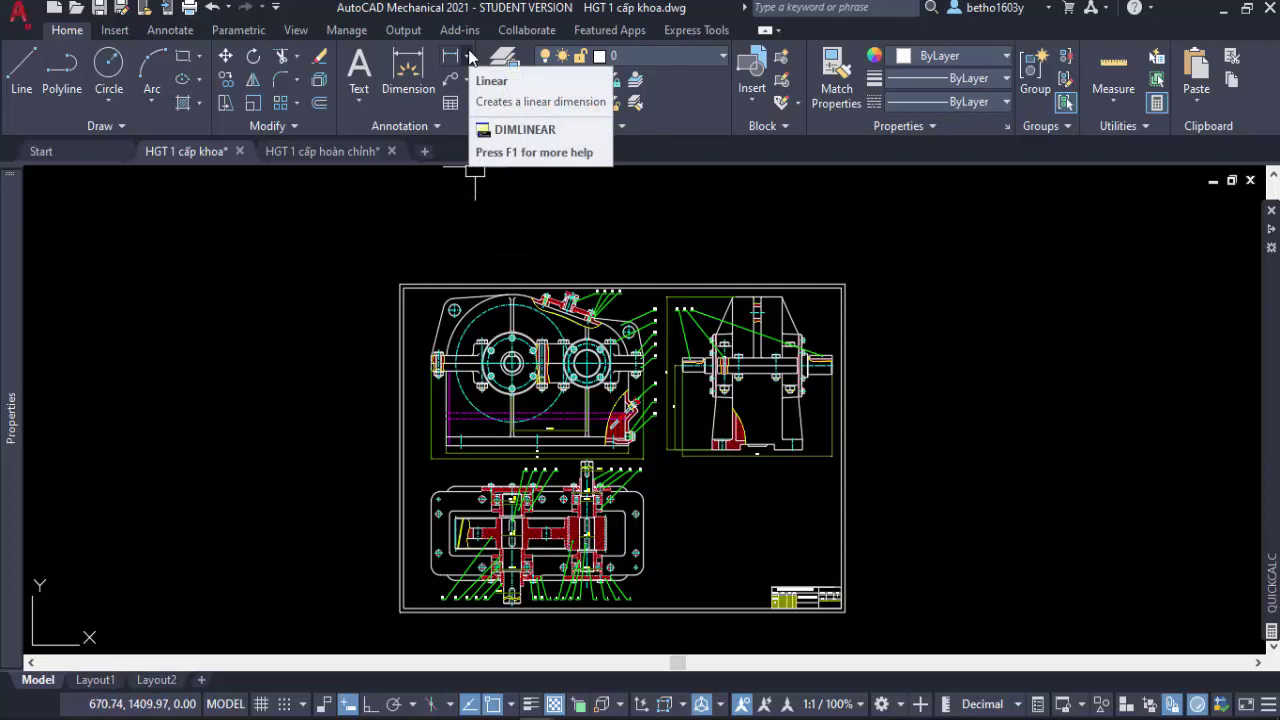
mouse_move(451, 56)
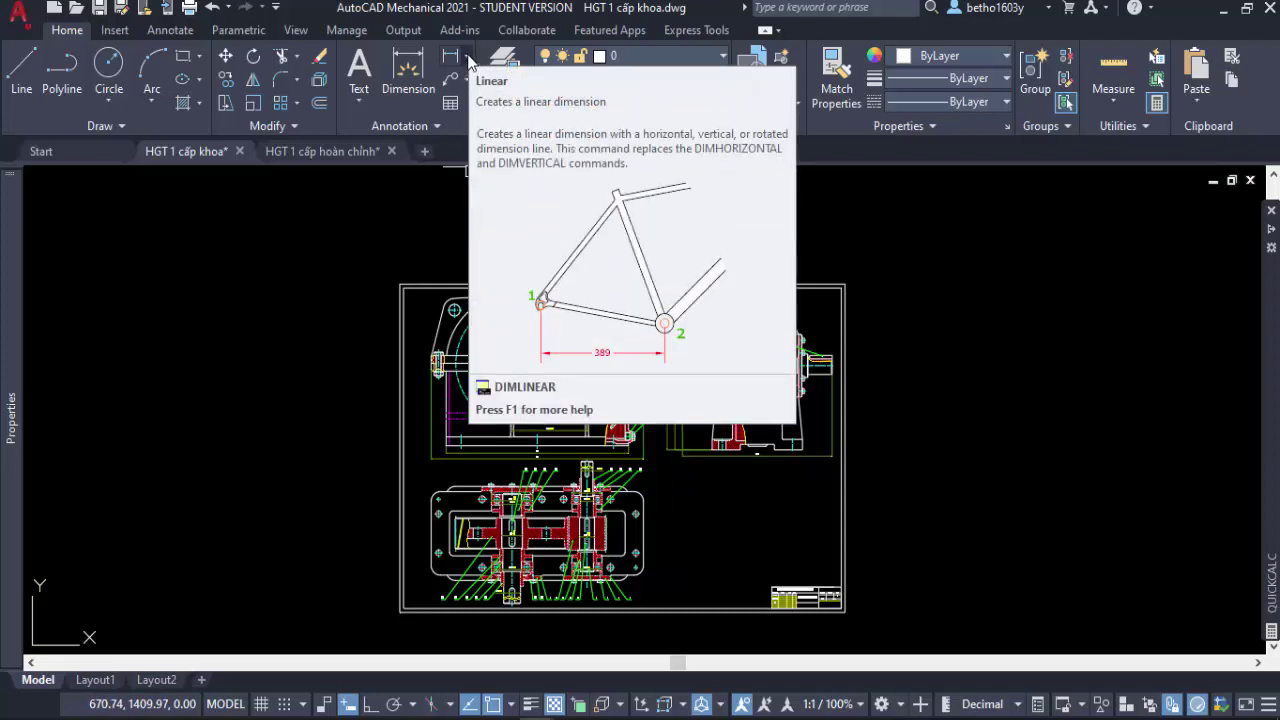
click(468, 57)
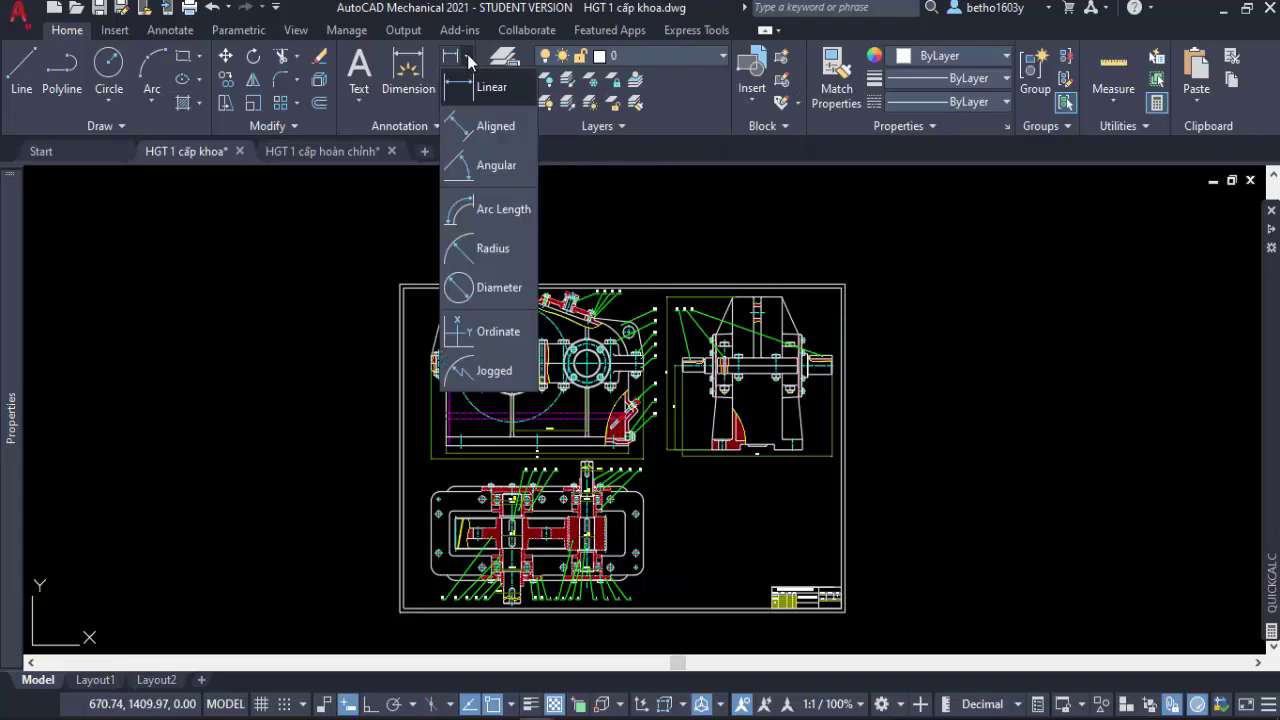
key(Print)
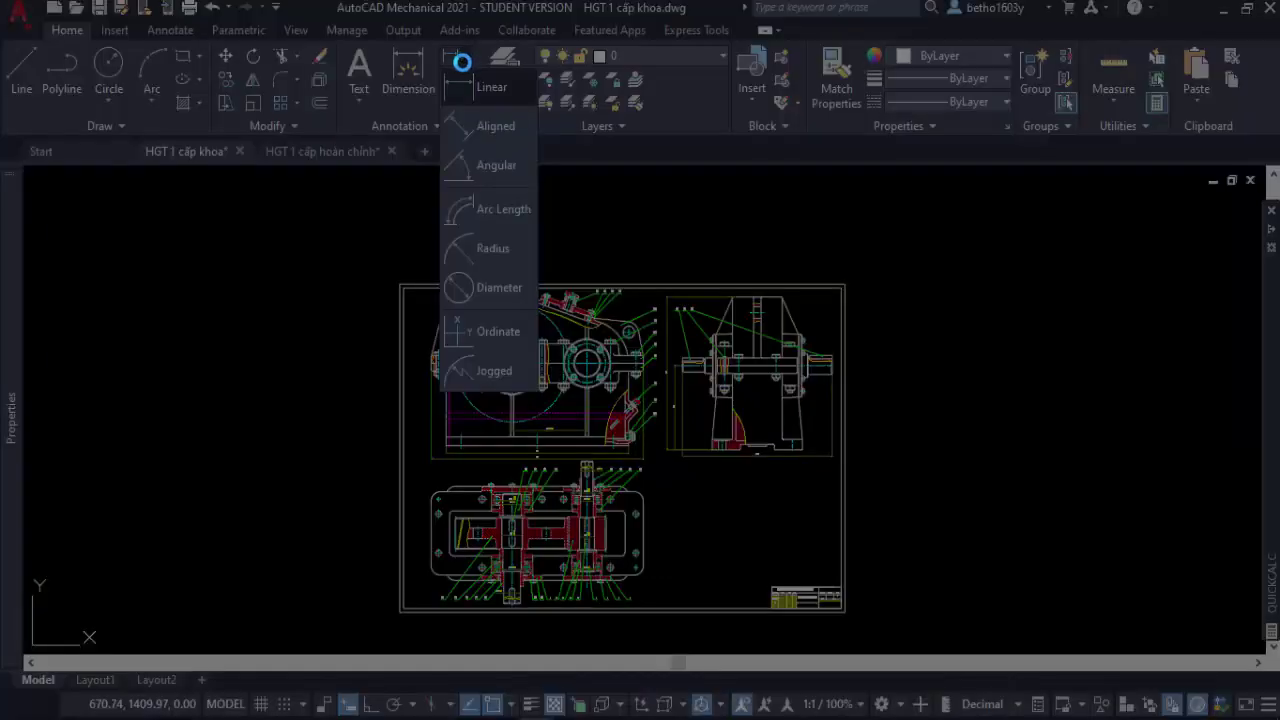
drag(343, 3, 715, 464)
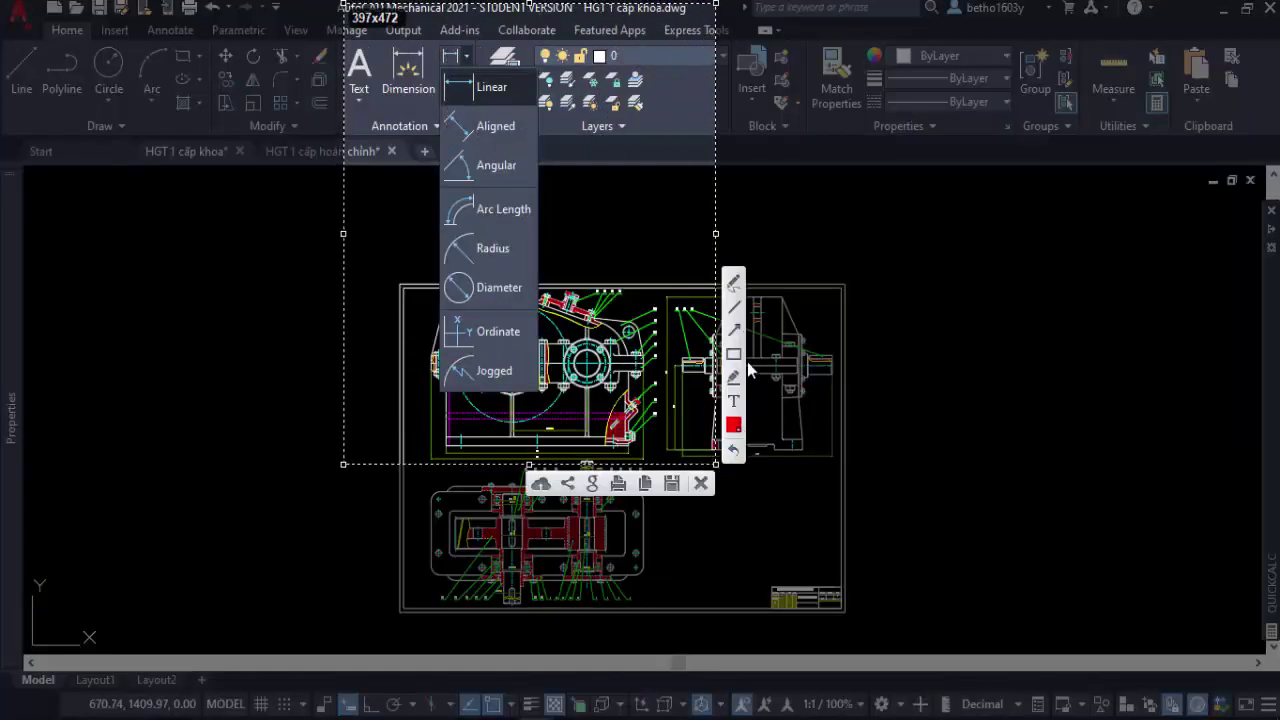
key(ctrl+c)
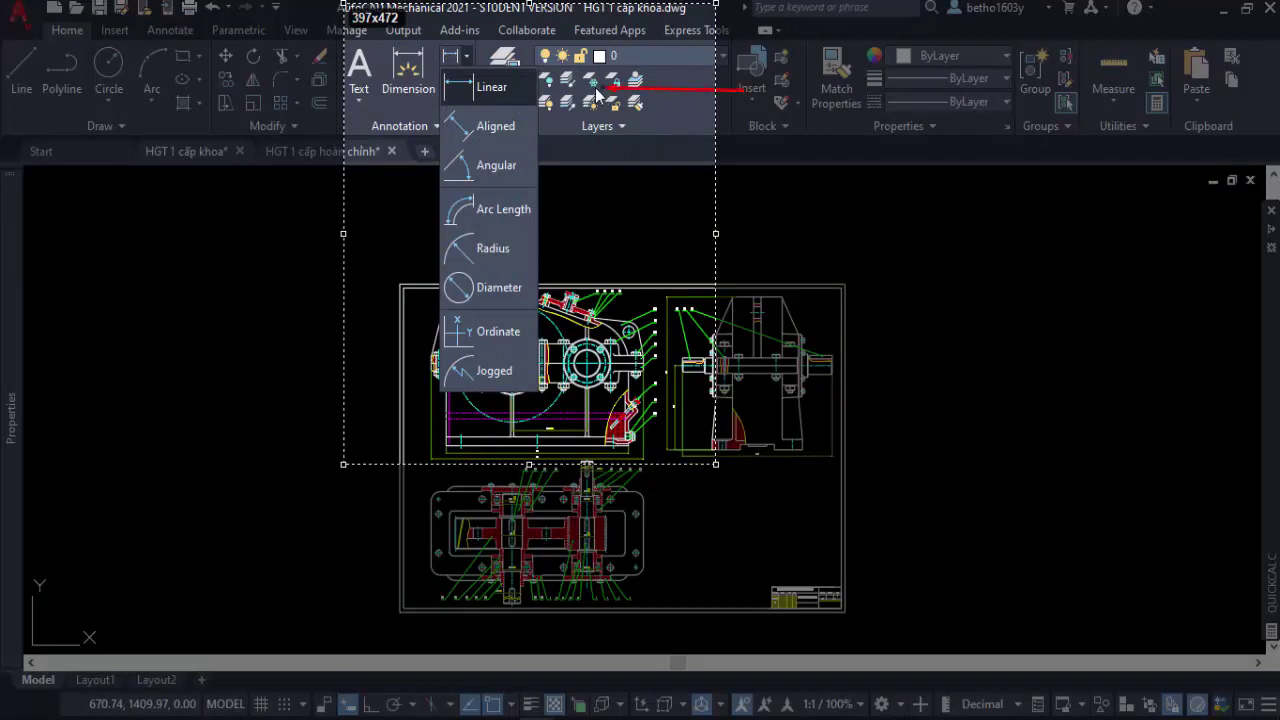
drag(597, 93, 546, 90)
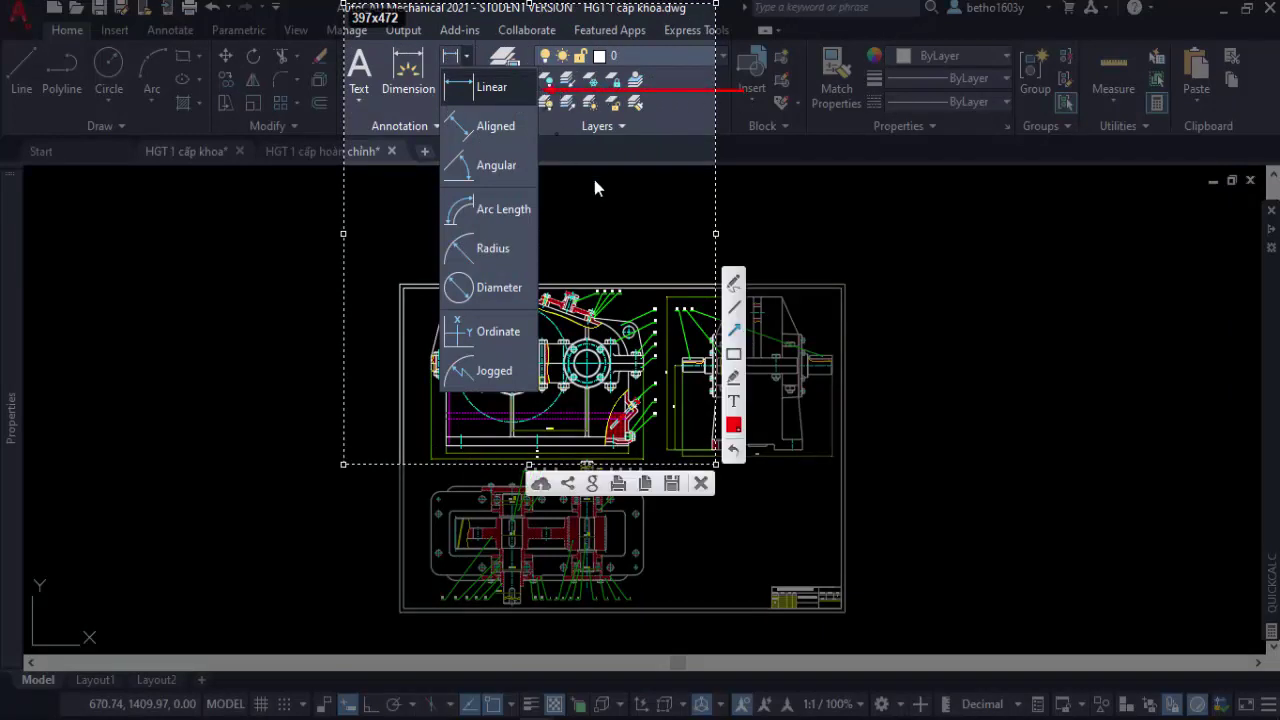
drag(735, 131, 532, 133)
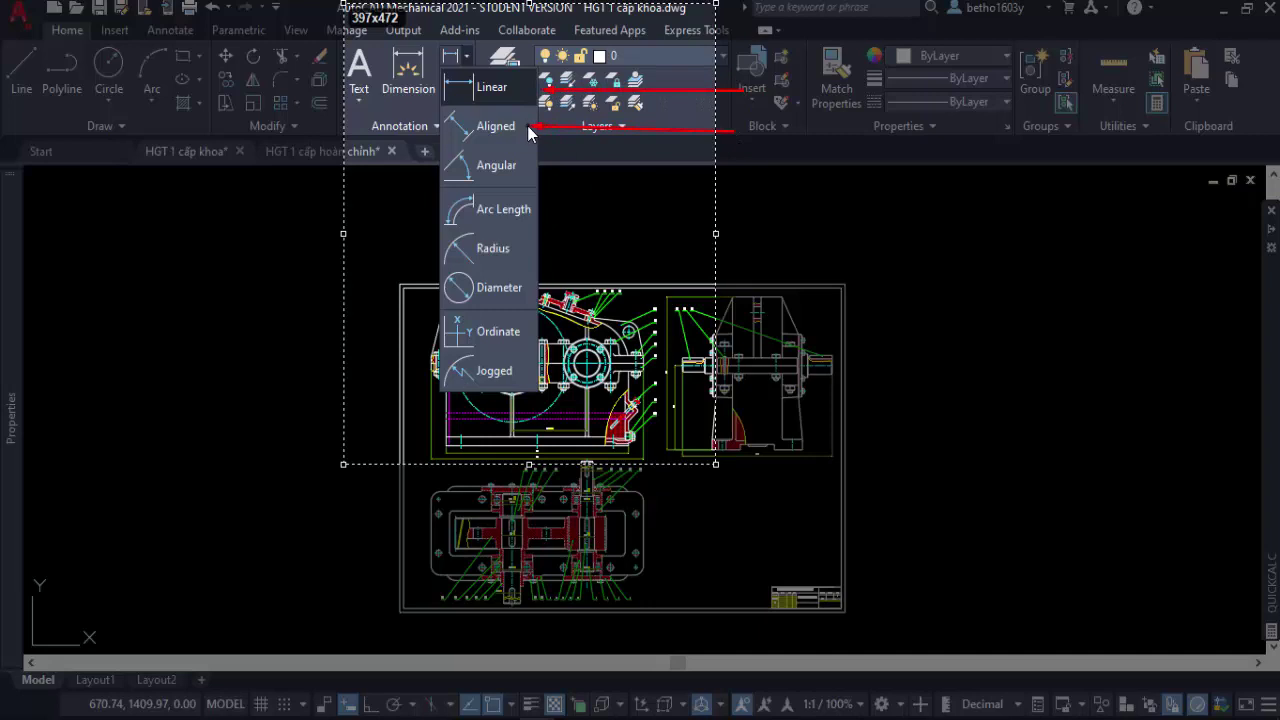
drag(721, 159, 521, 164)
drag(718, 196, 531, 207)
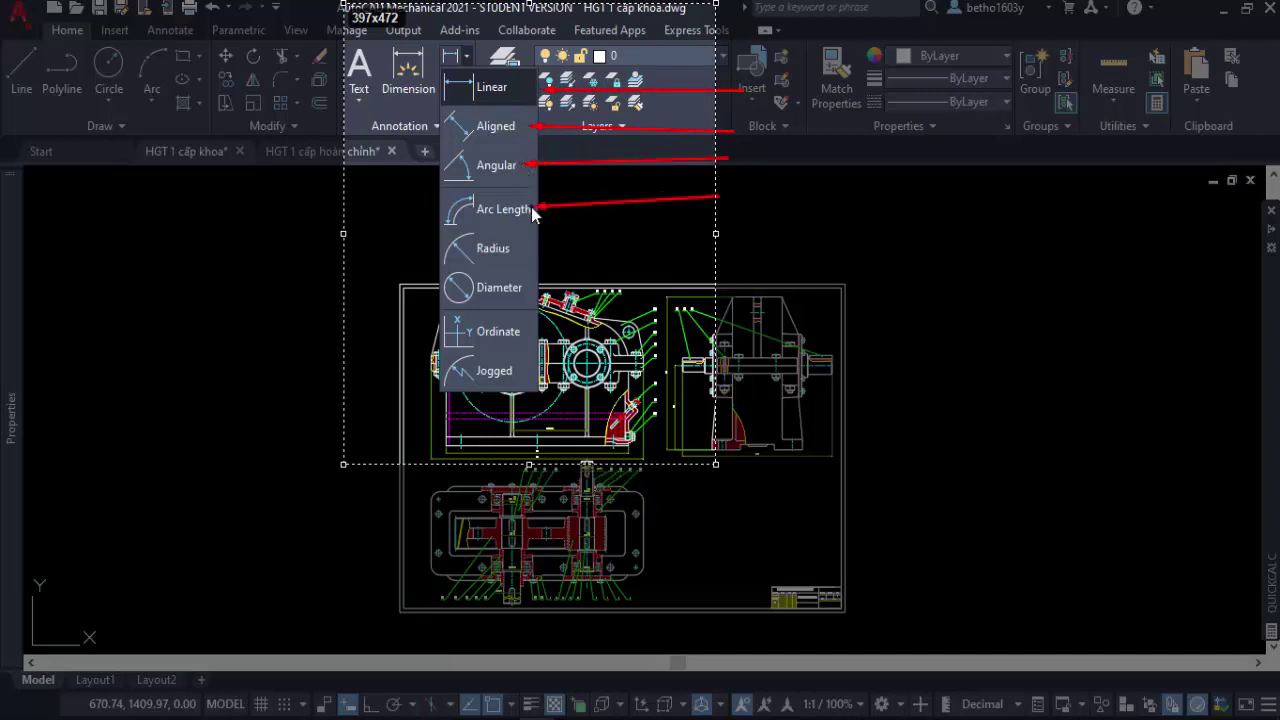
drag(750, 238, 505, 247)
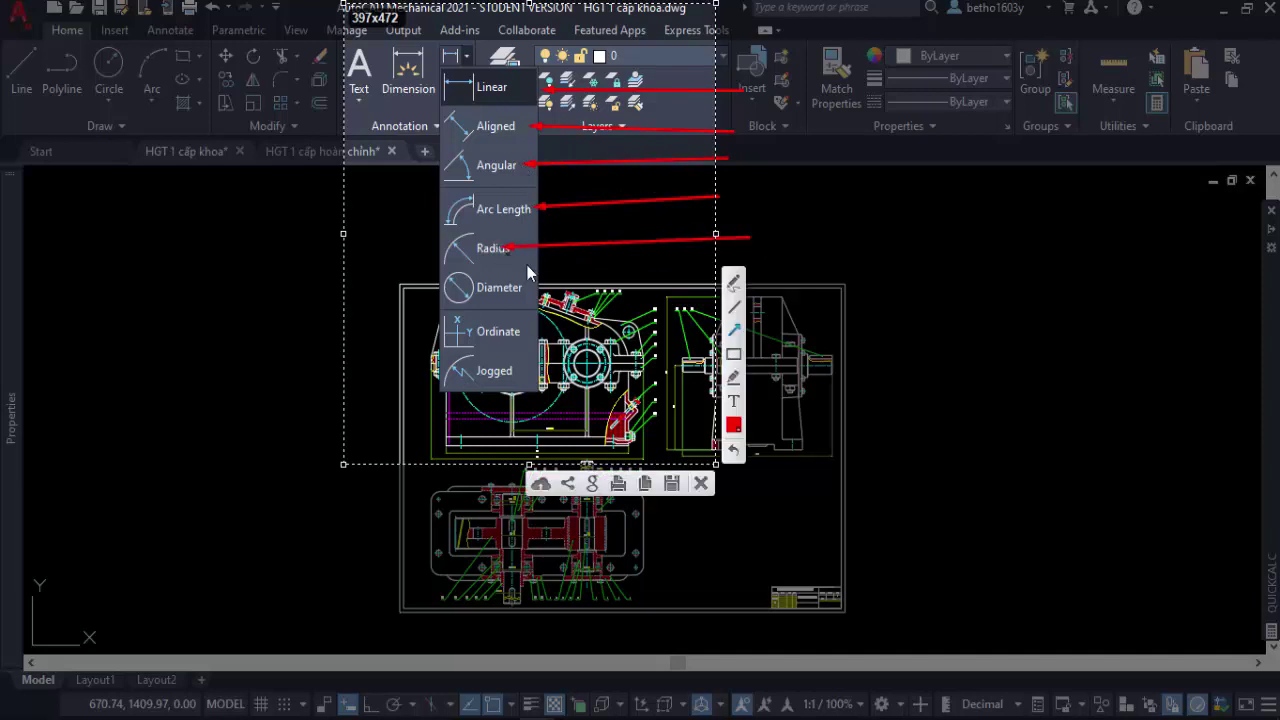
drag(660, 287, 531, 288)
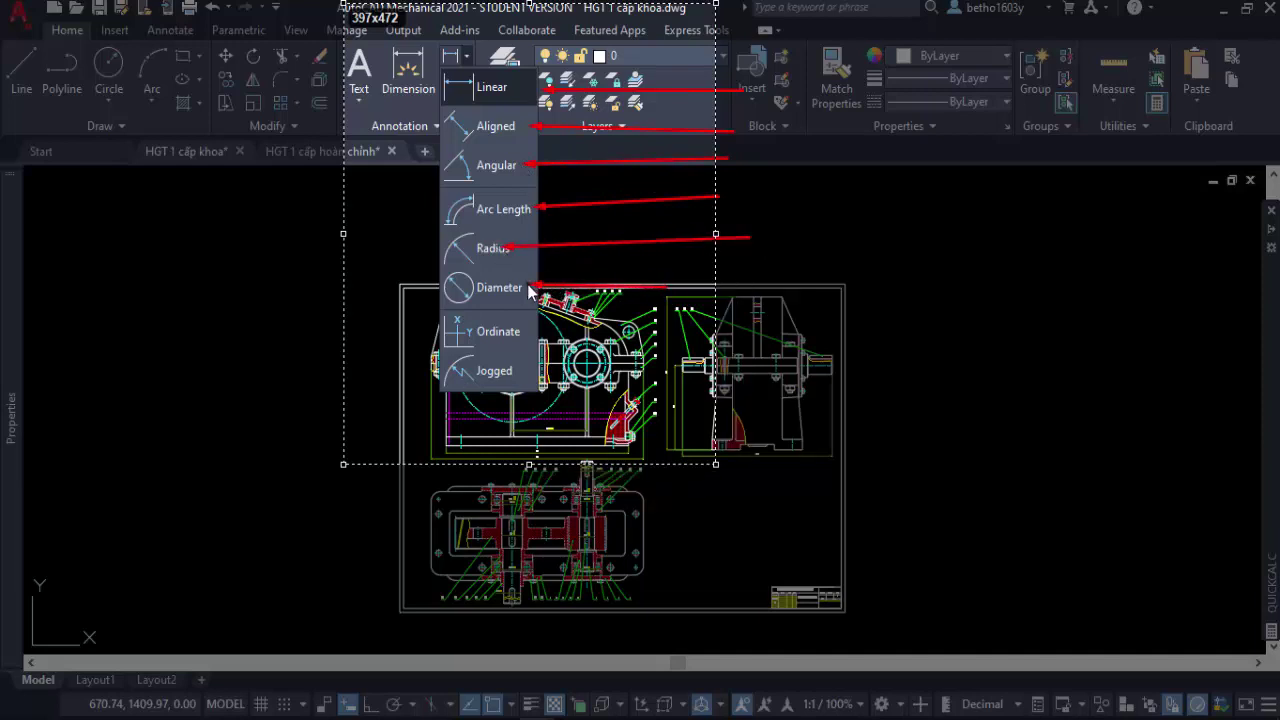
drag(672, 373, 517, 370)
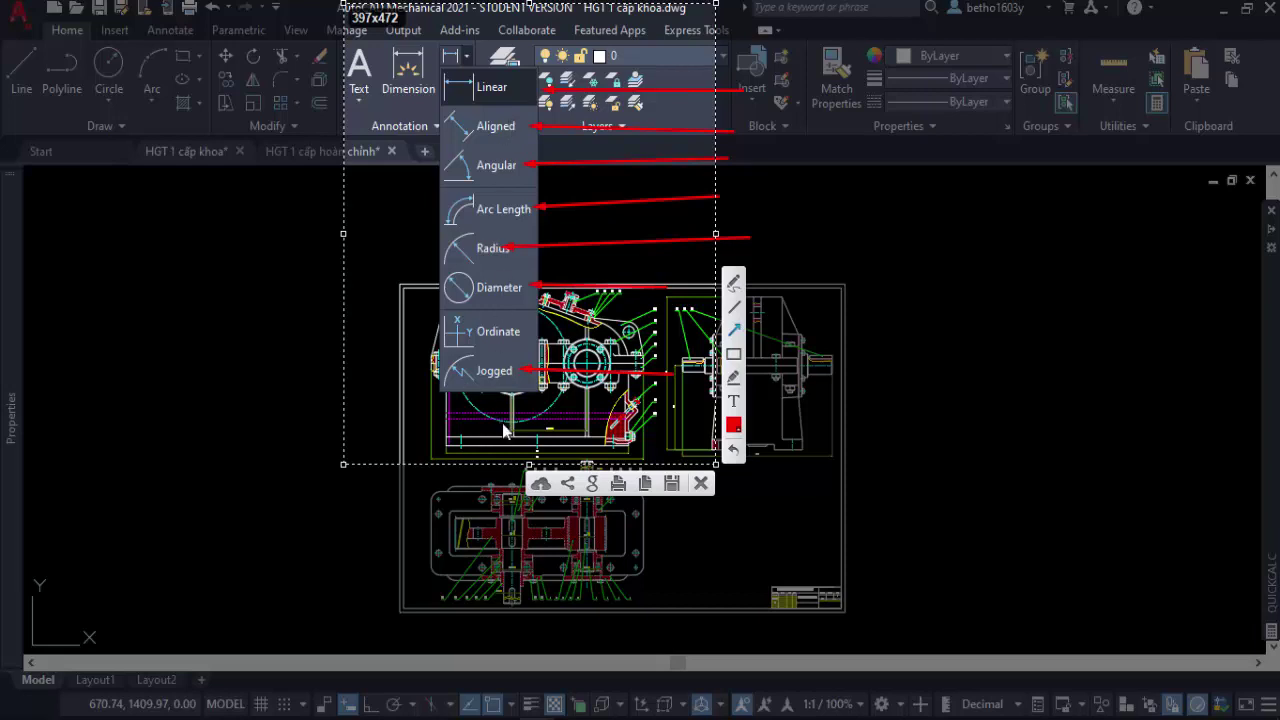
click(701, 486)
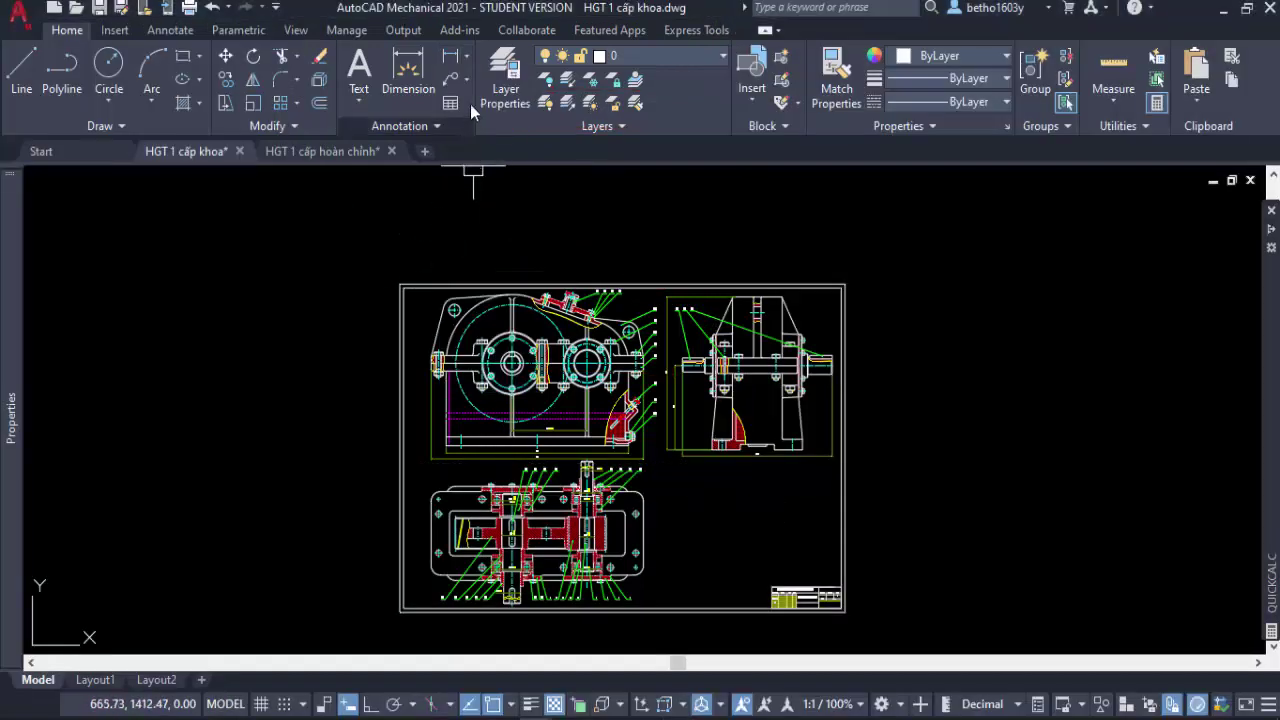
Add a horizontal 172.25 linear dimension across the housing, placed above the base.
click(466, 56)
click(465, 98)
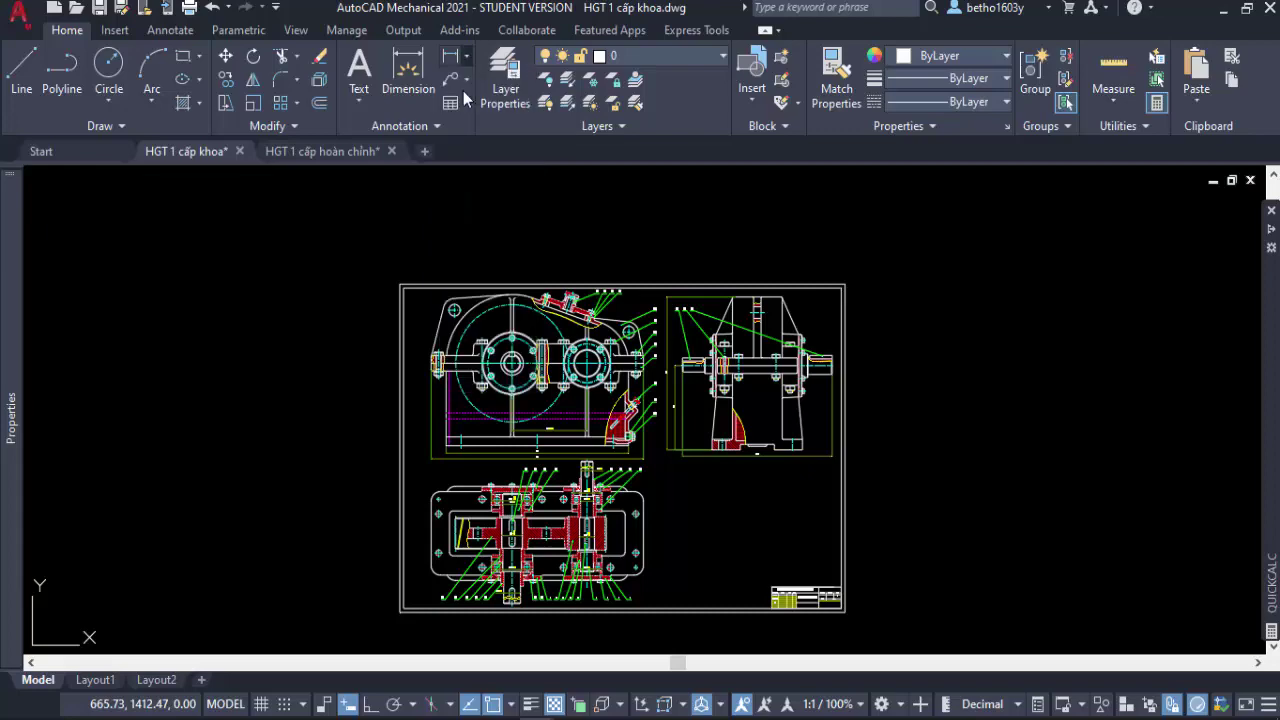
scroll(423, 452, up, 4)
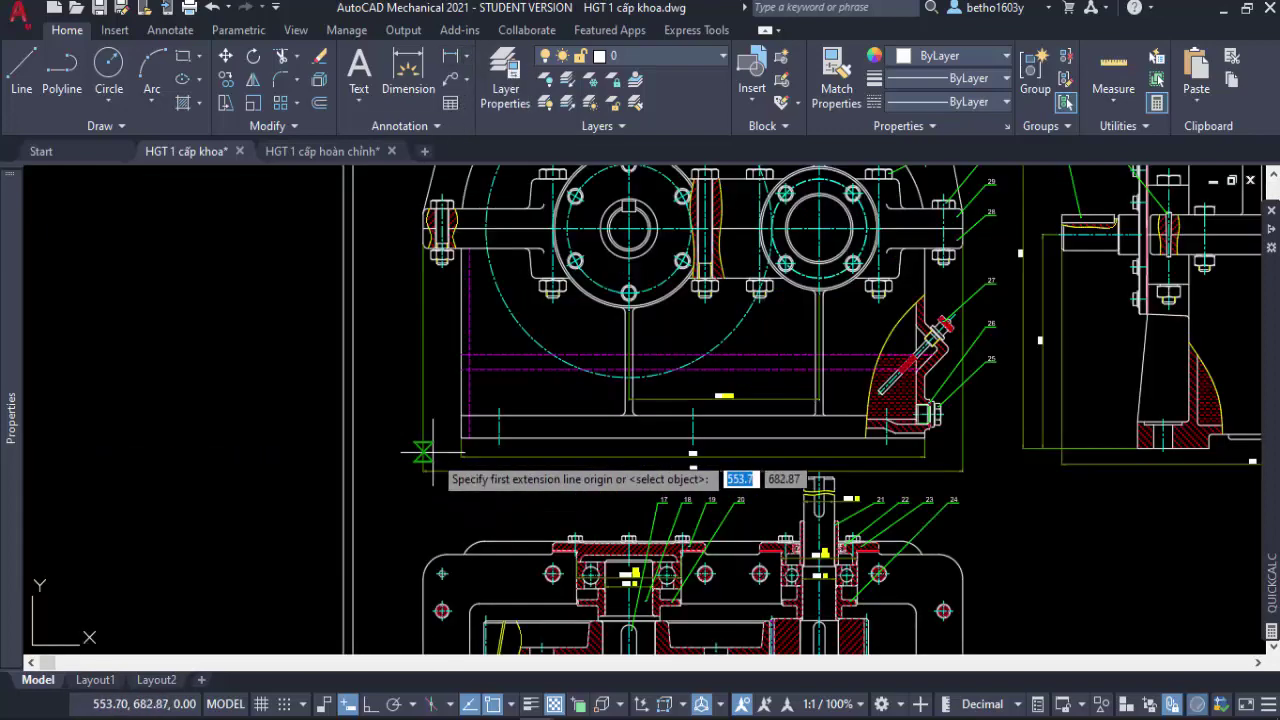
scroll(423, 452, up, 2)
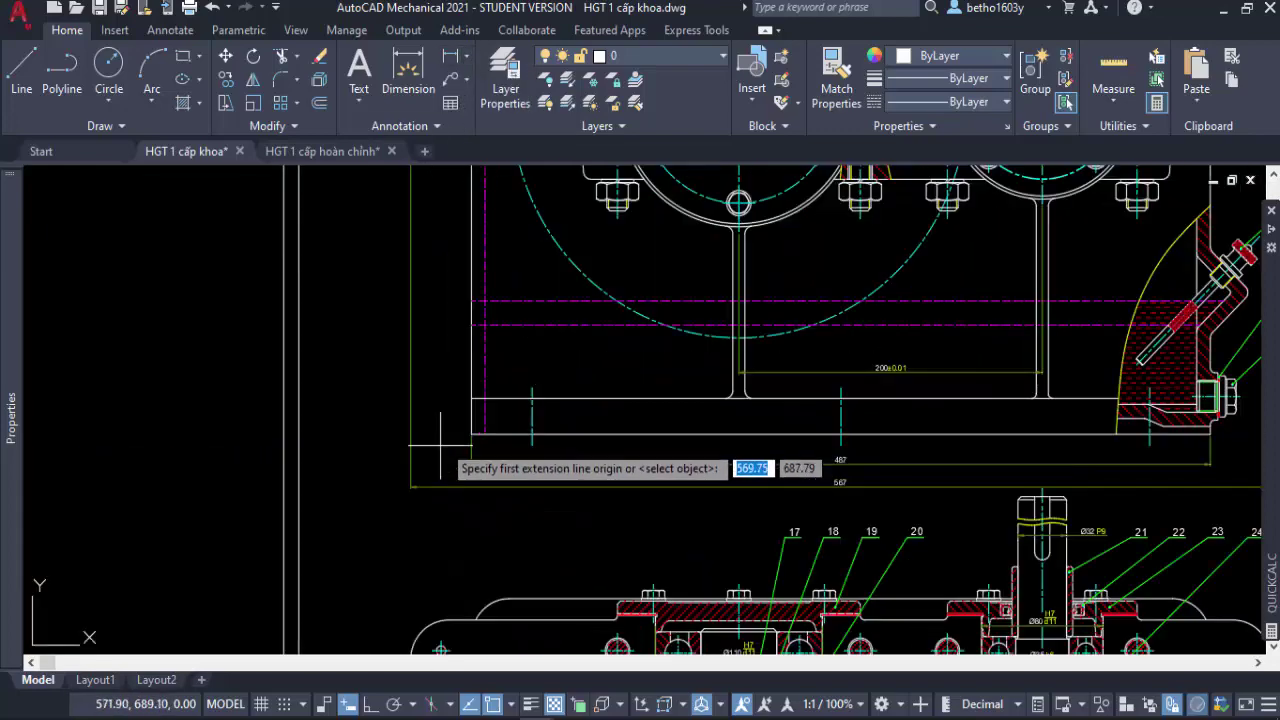
click(471, 352)
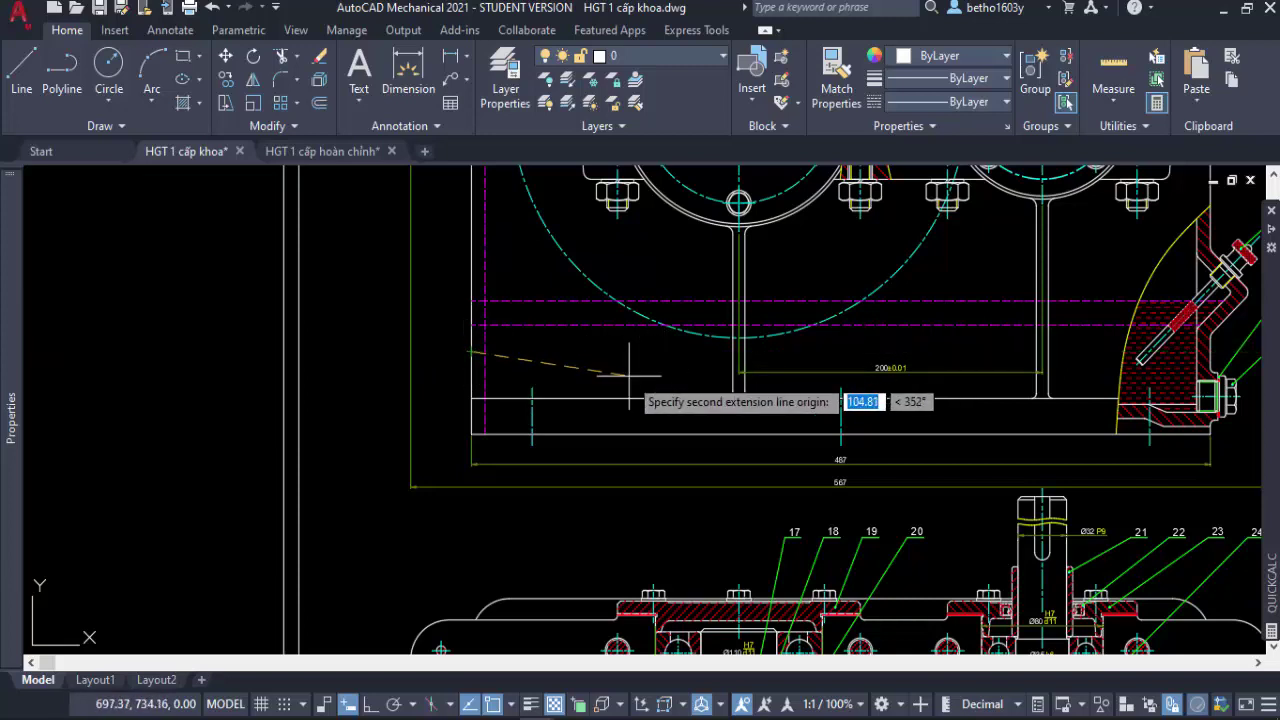
key(F8)
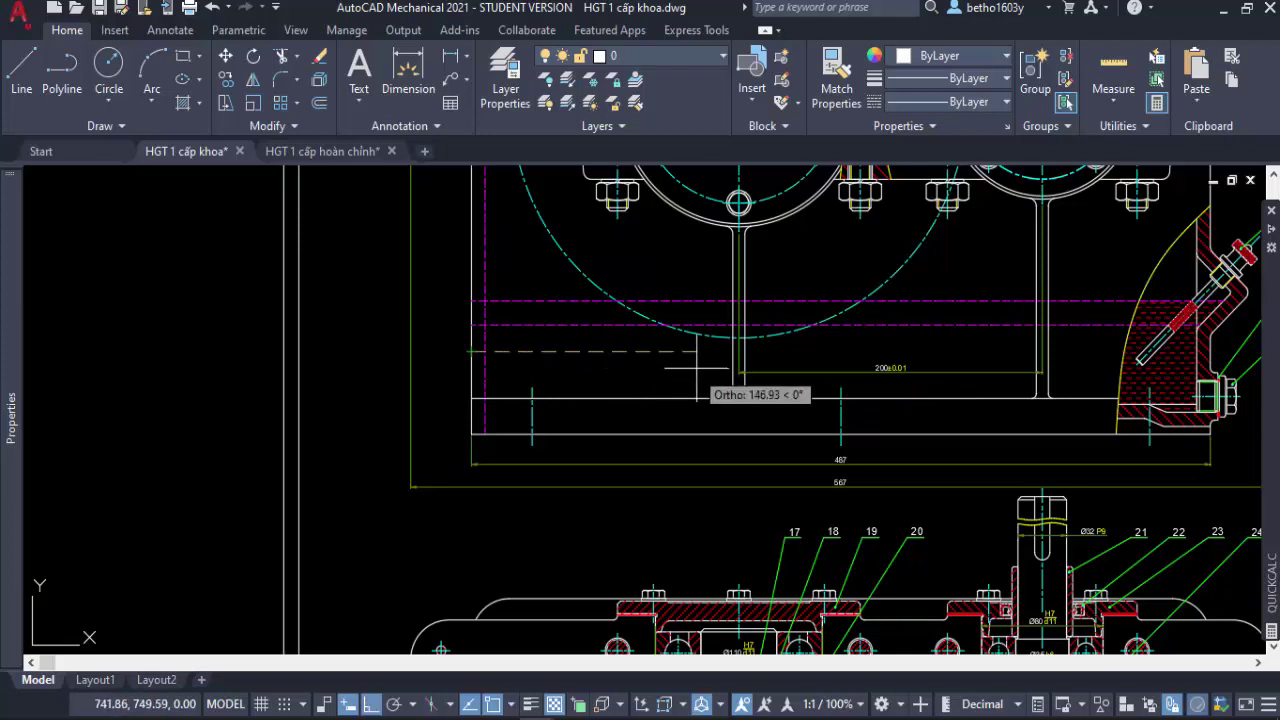
click(734, 352)
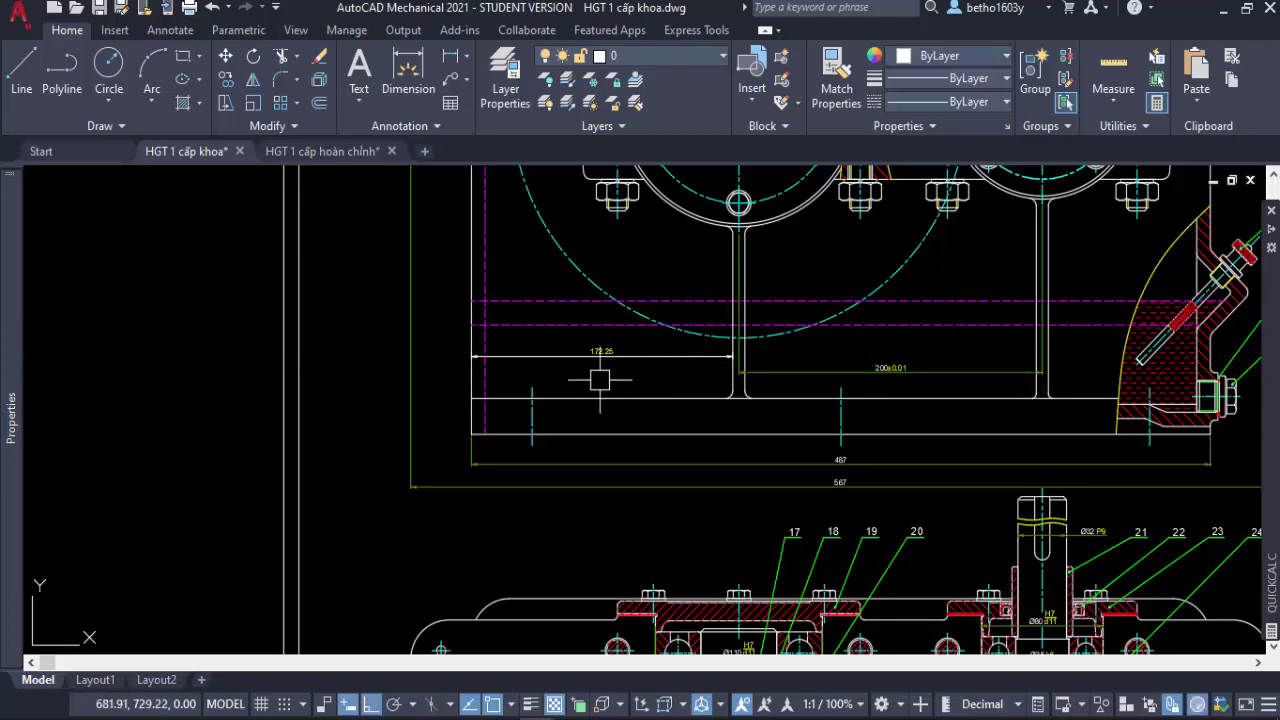
scroll(602, 360, up, 6)
scroll(545, 430, down, 6)
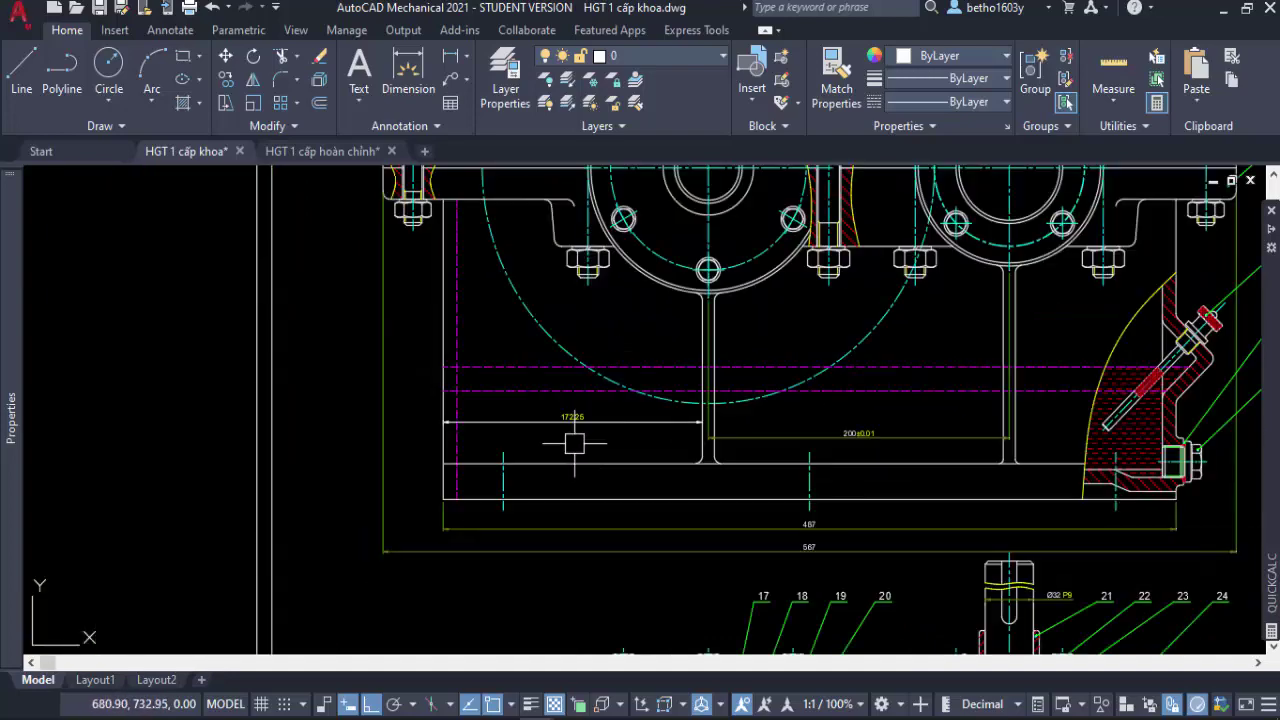
click(550, 422)
Start another linear dimension and pick both ends of the 79.76 edge.
middle_drag(550, 422, 712, 452)
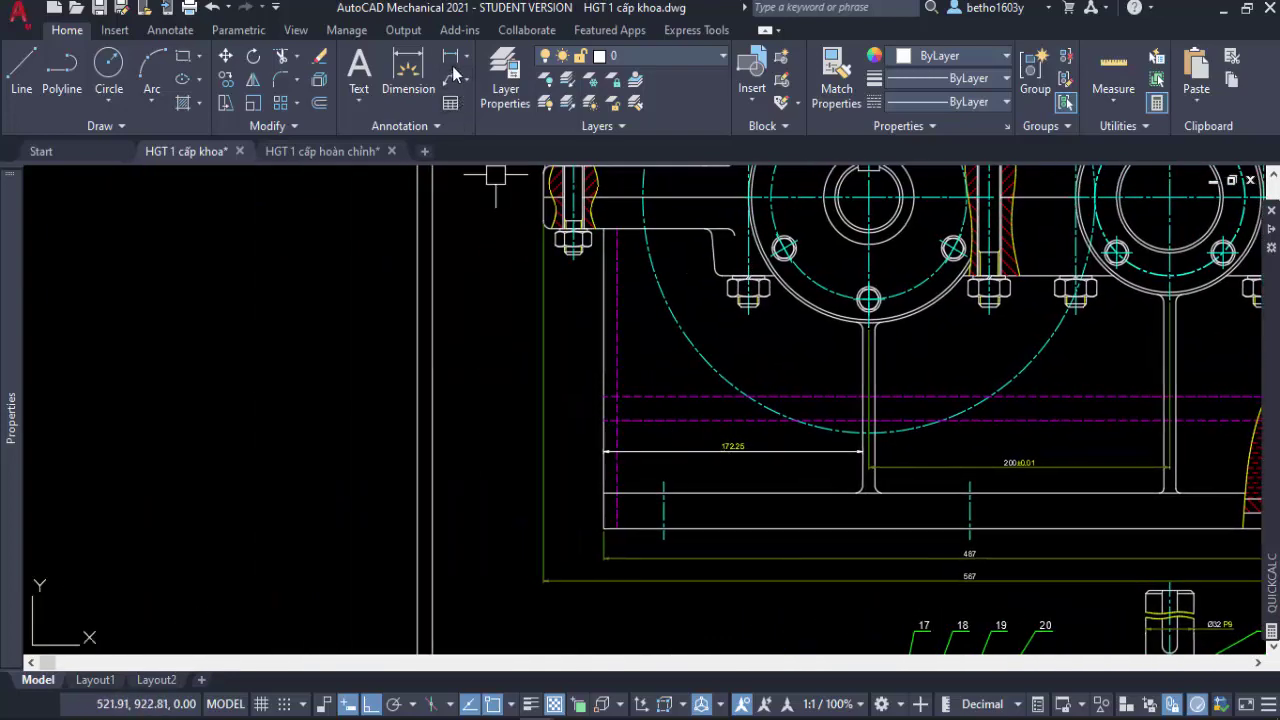
click(469, 62)
click(490, 88)
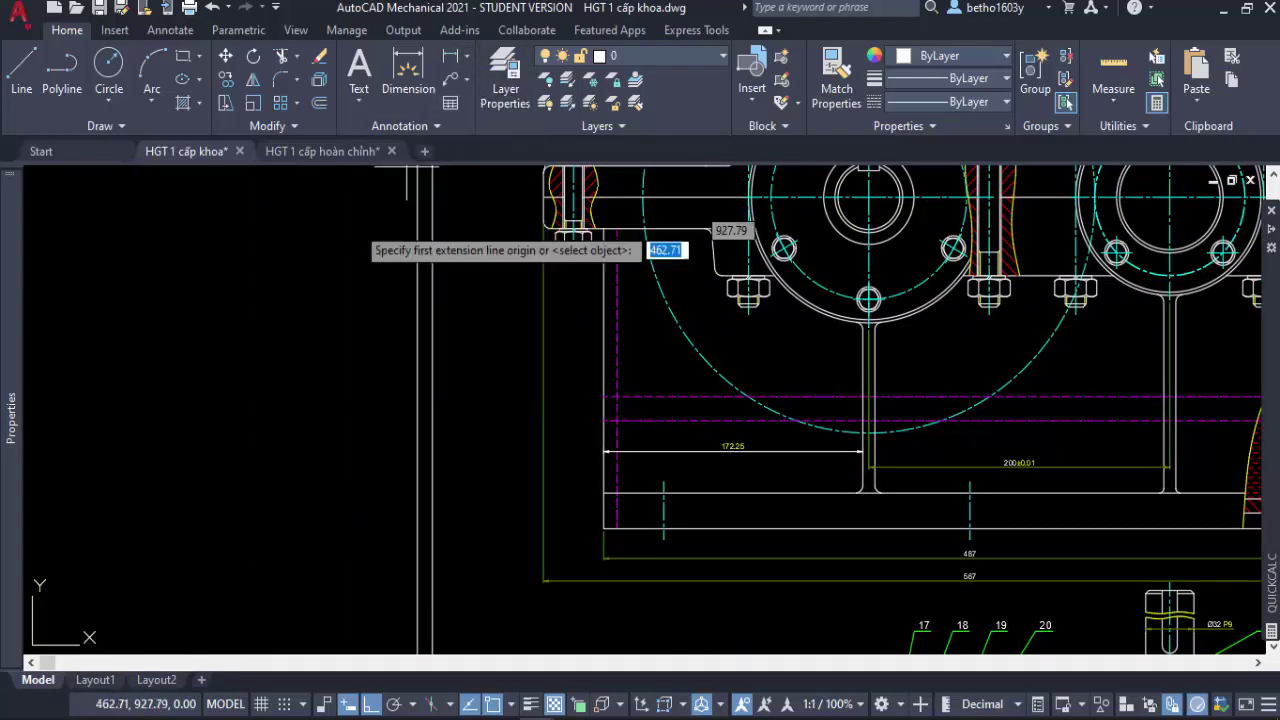
click(137, 351)
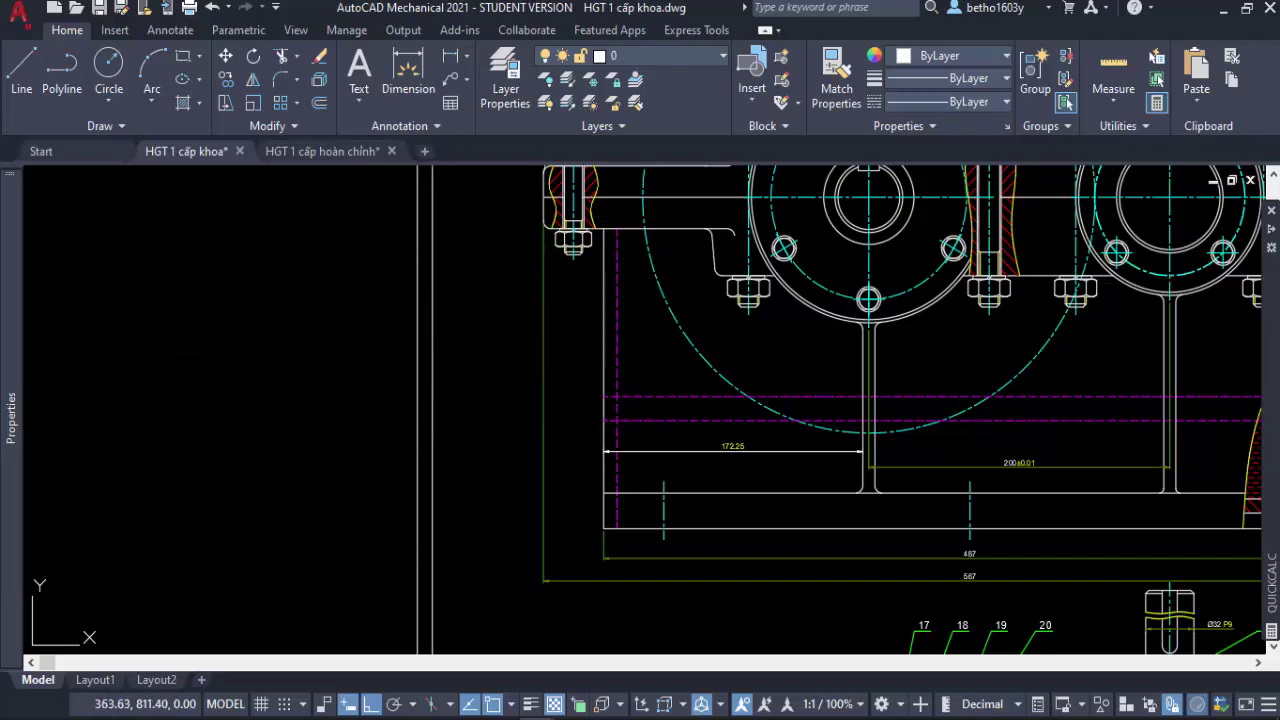
click(258, 351)
Place the 79.76 linear dimension.
click(258, 323)
scroll(159, 323, up, 5)
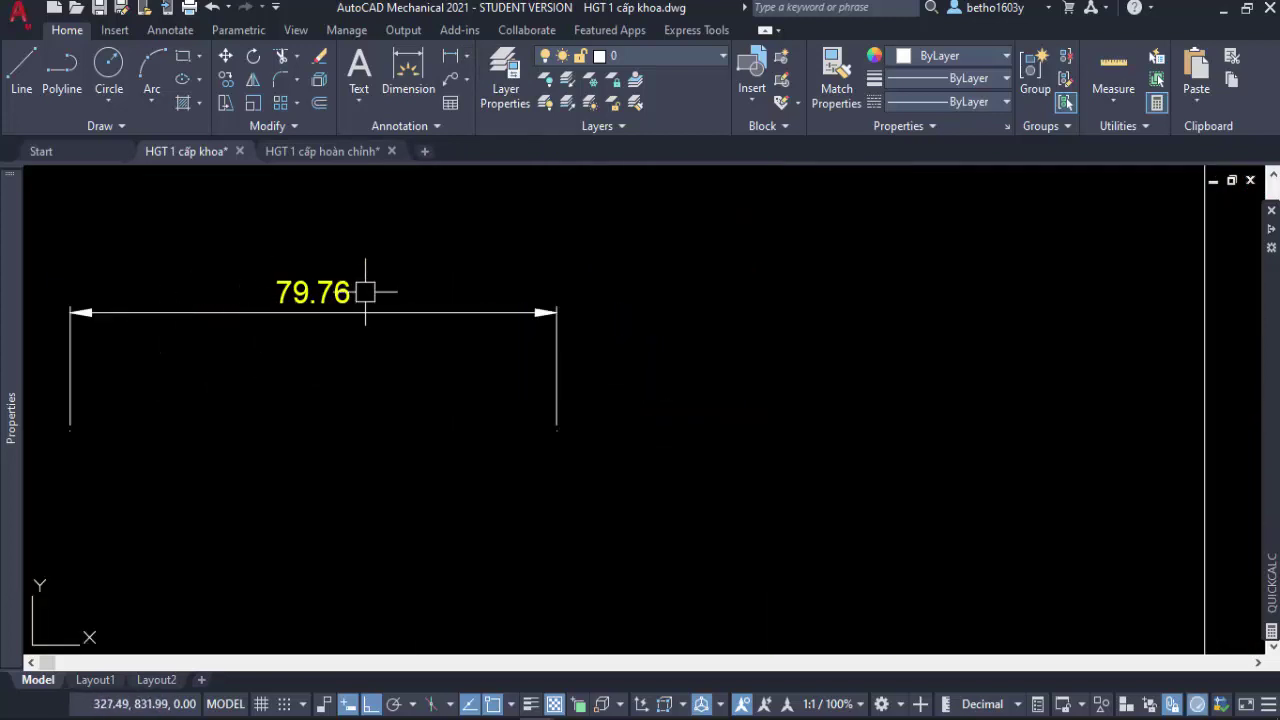
scroll(356, 300, down, 2)
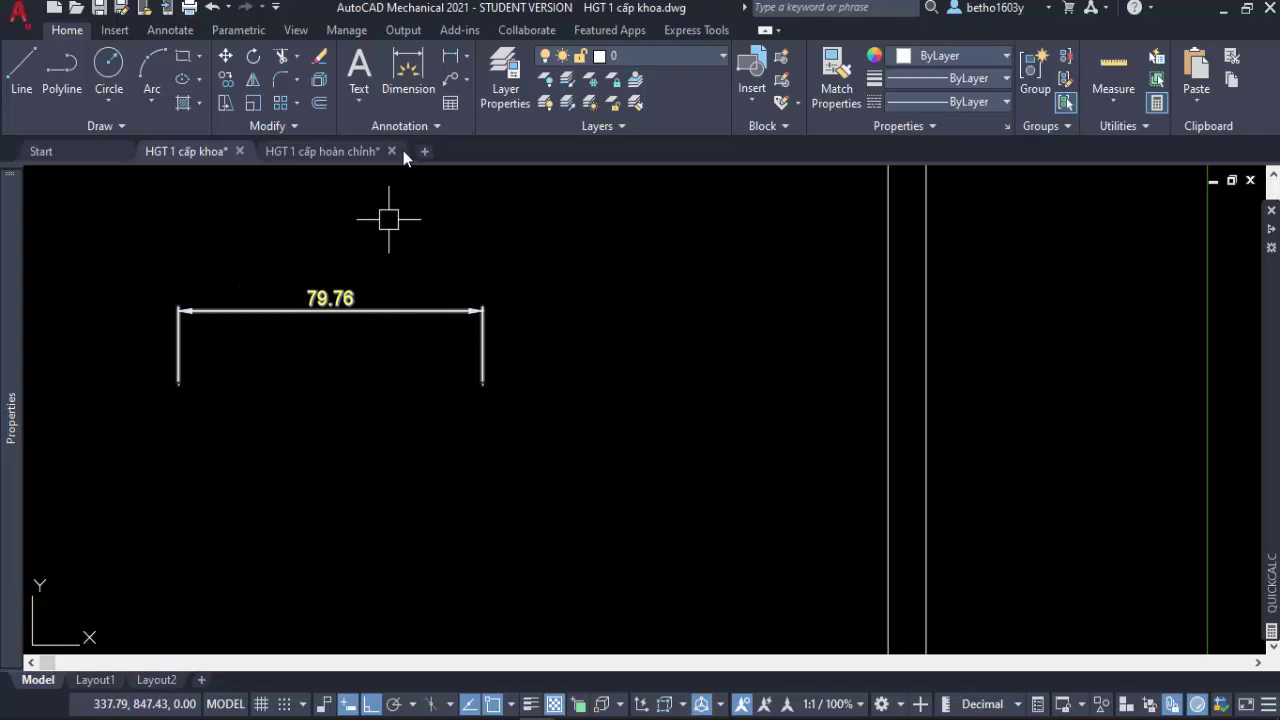
Start an aligned dimension for the sloped top cover.
click(468, 62)
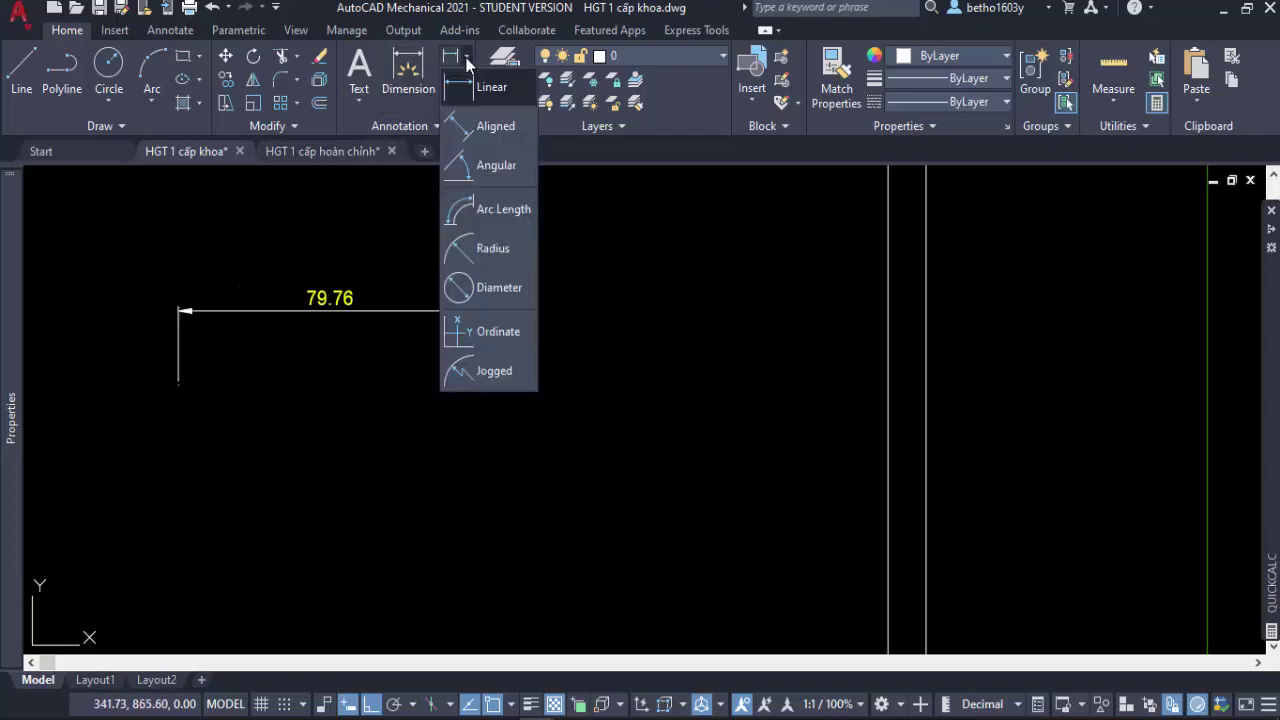
click(487, 131)
scroll(477, 294, down, 2)
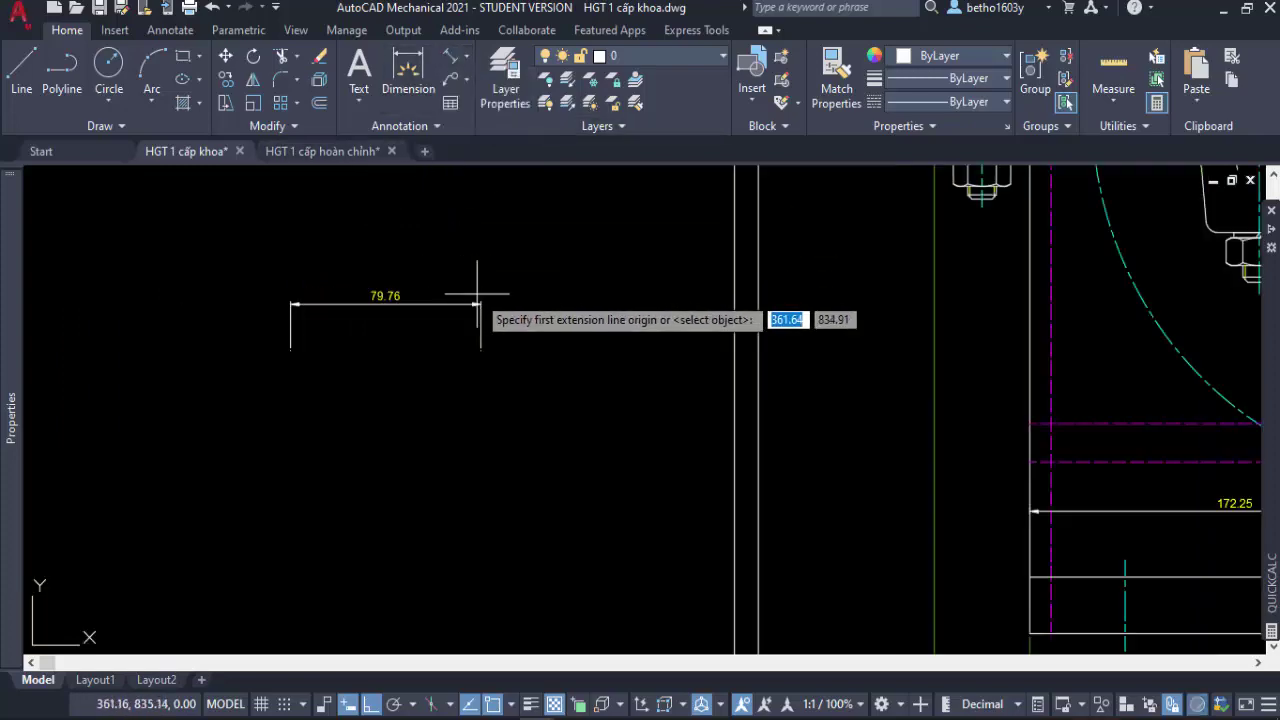
scroll(477, 300, down, 3)
scroll(495, 415, down, 3)
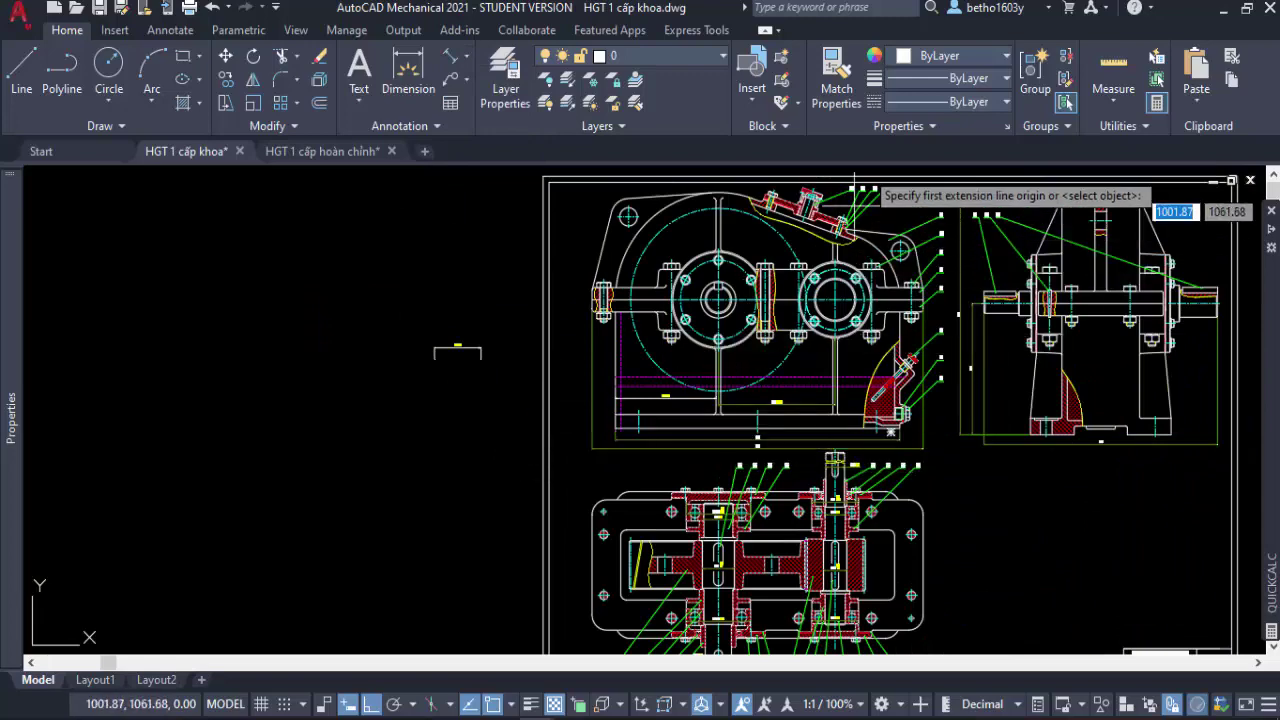
scroll(854, 186, up, 2)
scroll(870, 225, up, 2)
scroll(457, 271, up, 2)
scroll(380, 180, up, 1)
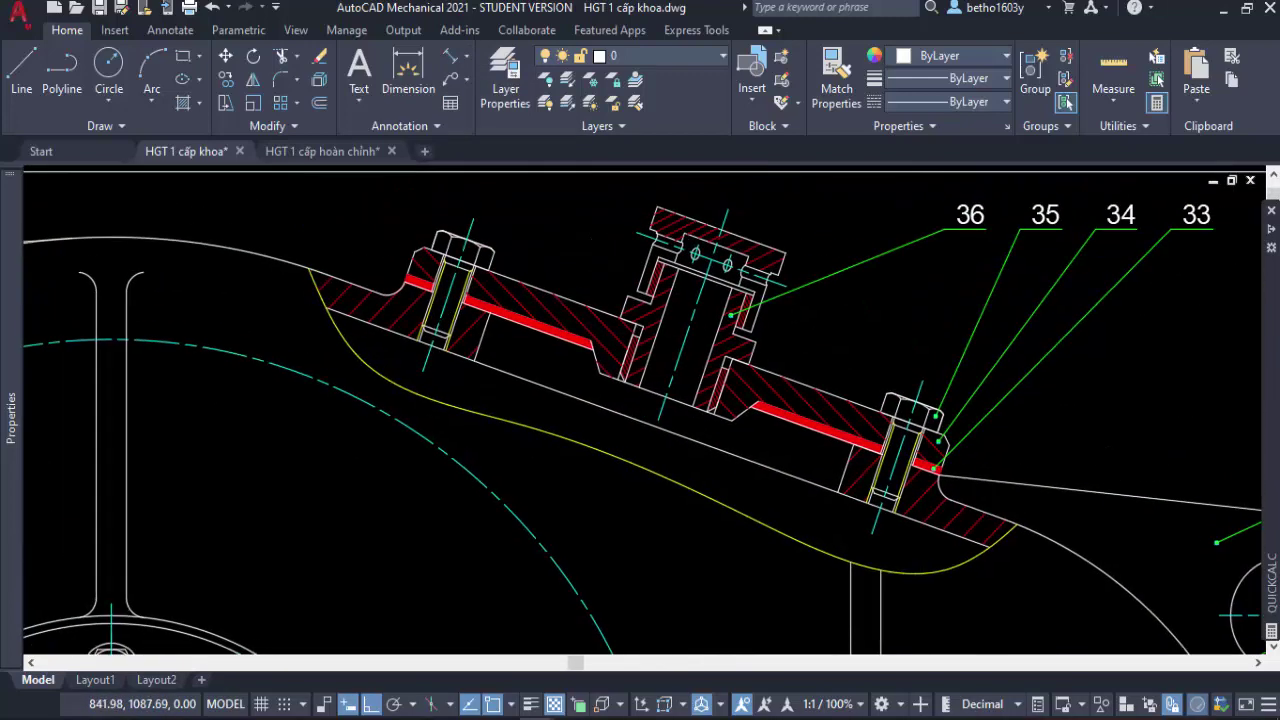
Dimension the sloped inspection cover with a 177.31 aligned dimension above it.
click(326, 274)
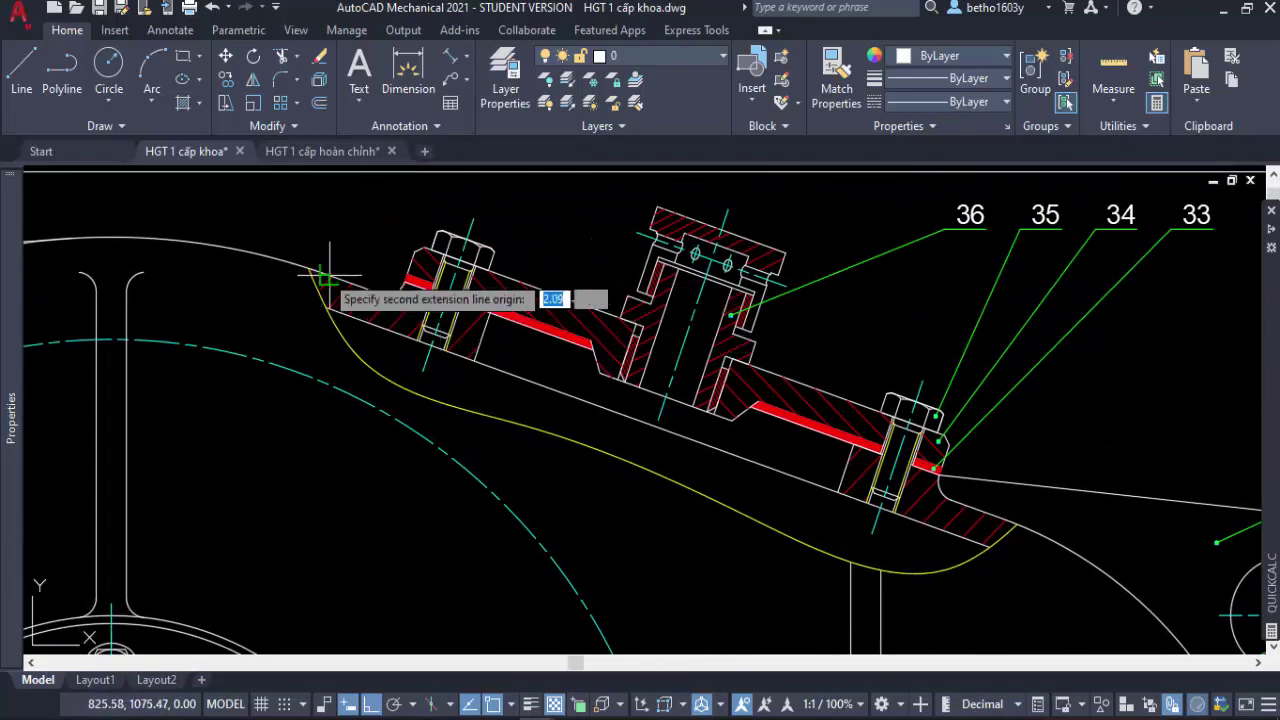
scroll(450, 320, down, 2)
scroll(560, 362, up, 2)
scroll(570, 365, up, 2)
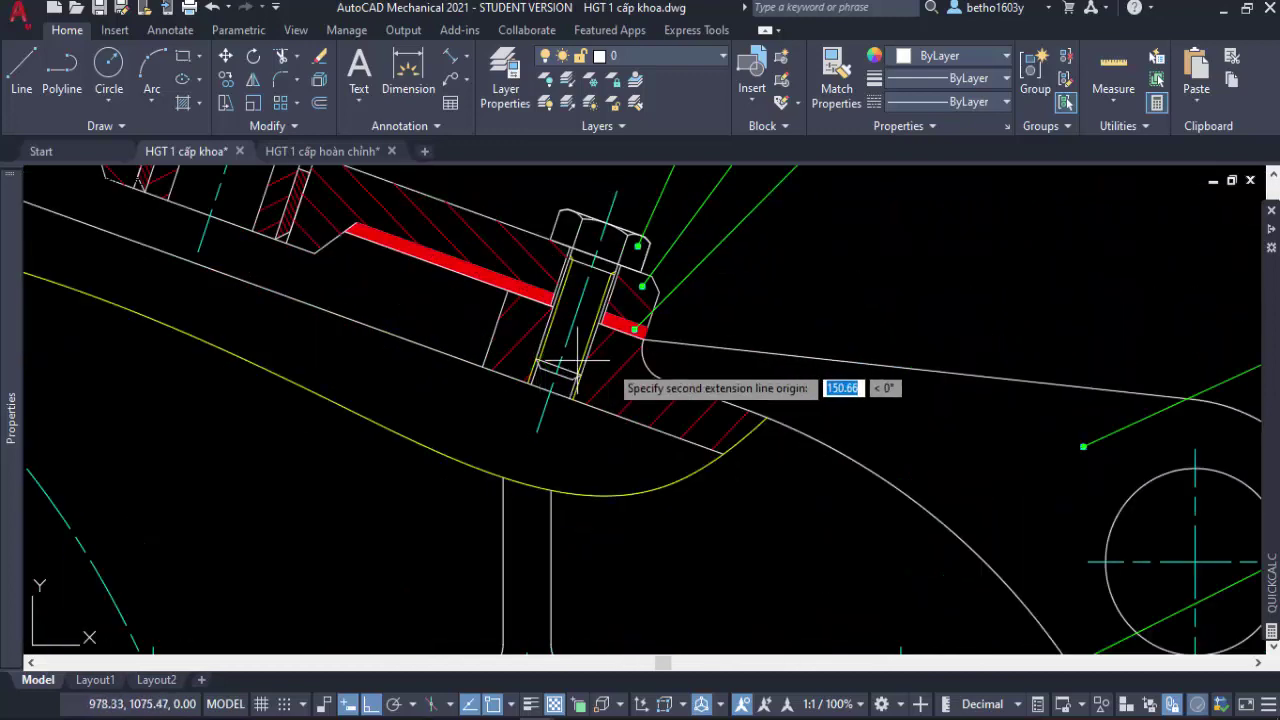
click(668, 375)
scroll(660, 380, down, 3)
scroll(640, 300, down, 2)
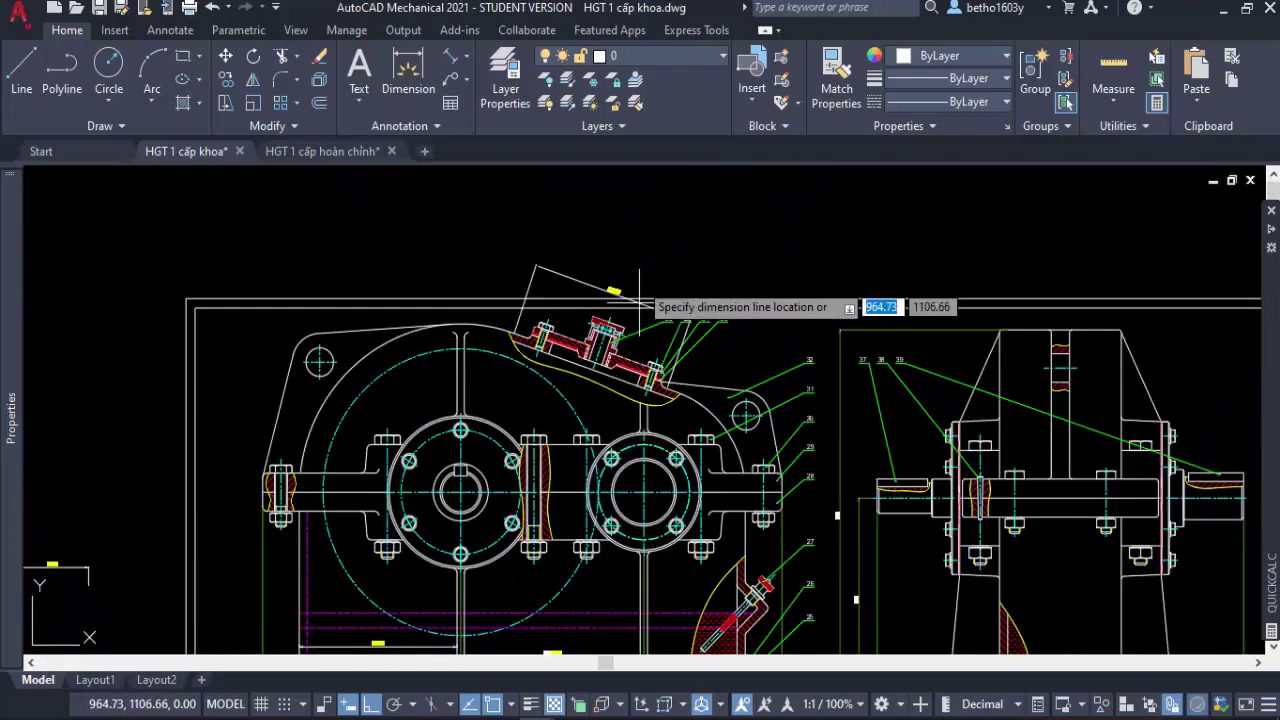
scroll(639, 290, up, 4)
click(595, 248)
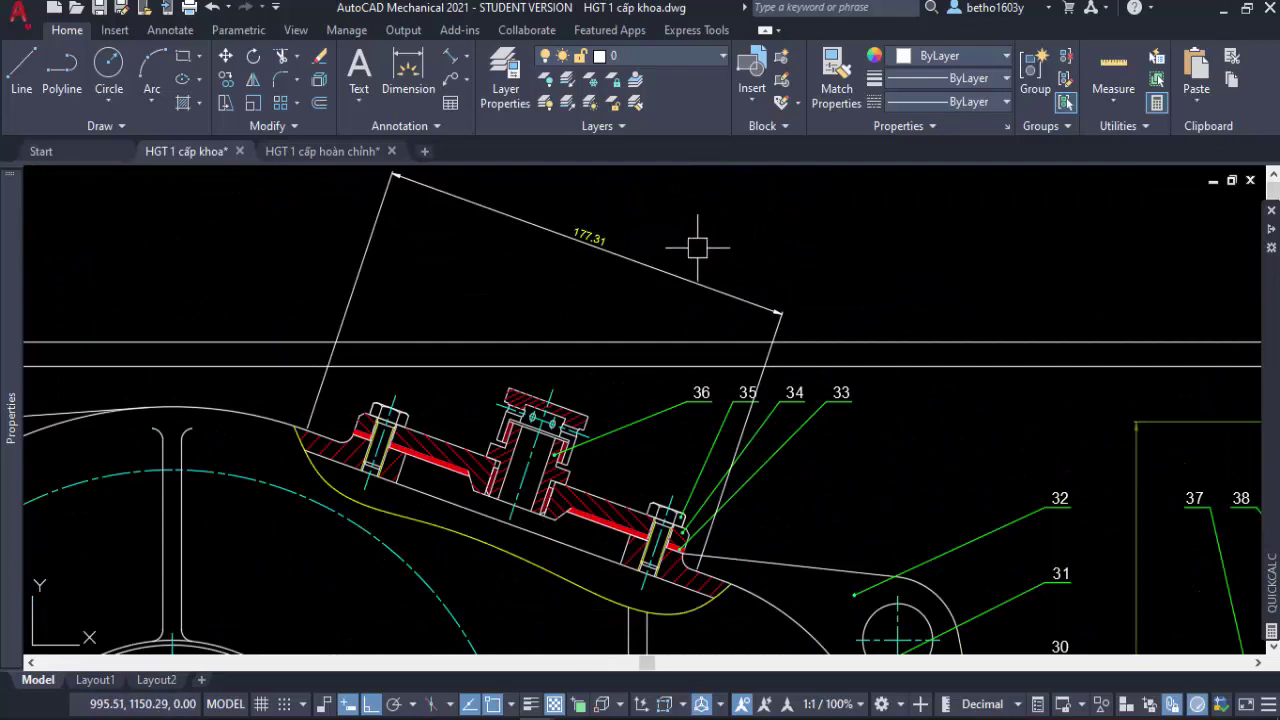
Zoom out to show the whole gearbox sheet and dismiss the pop-up notification.
scroll(750, 235, down, 2)
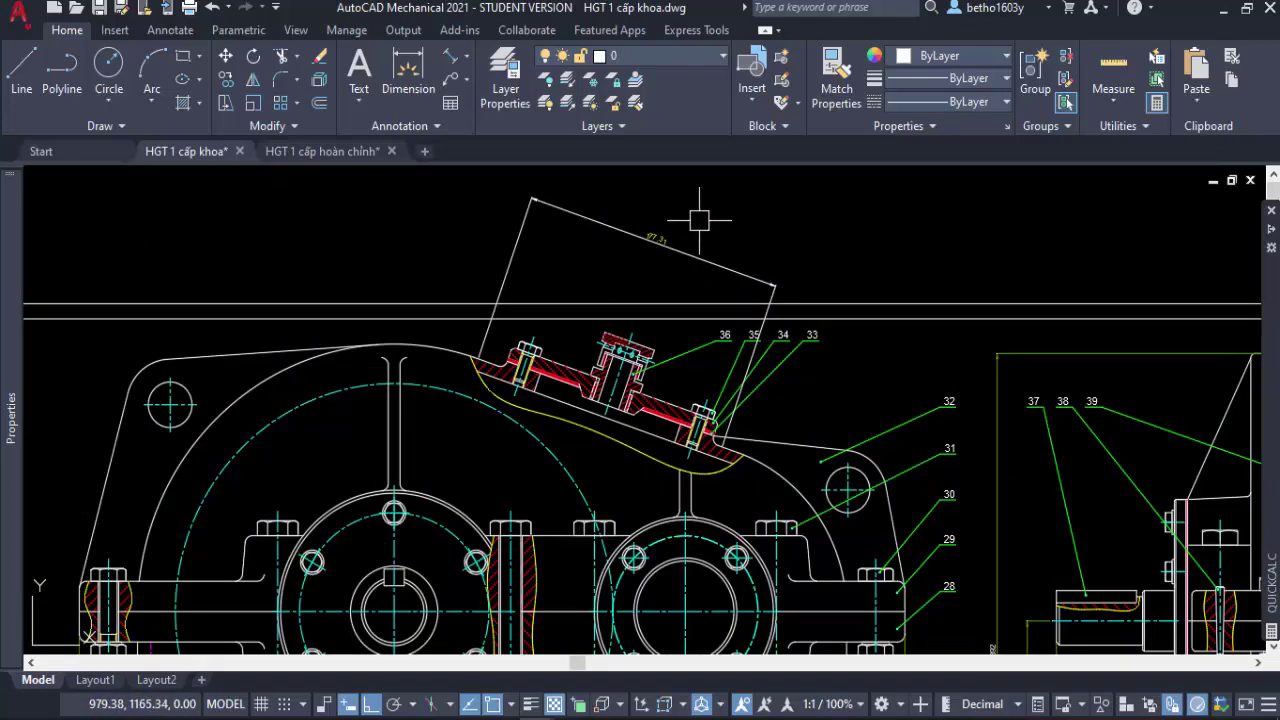
scroll(699, 220, down, 2)
scroll(355, 300, down, 2)
middle_drag(292, 289, 507, 307)
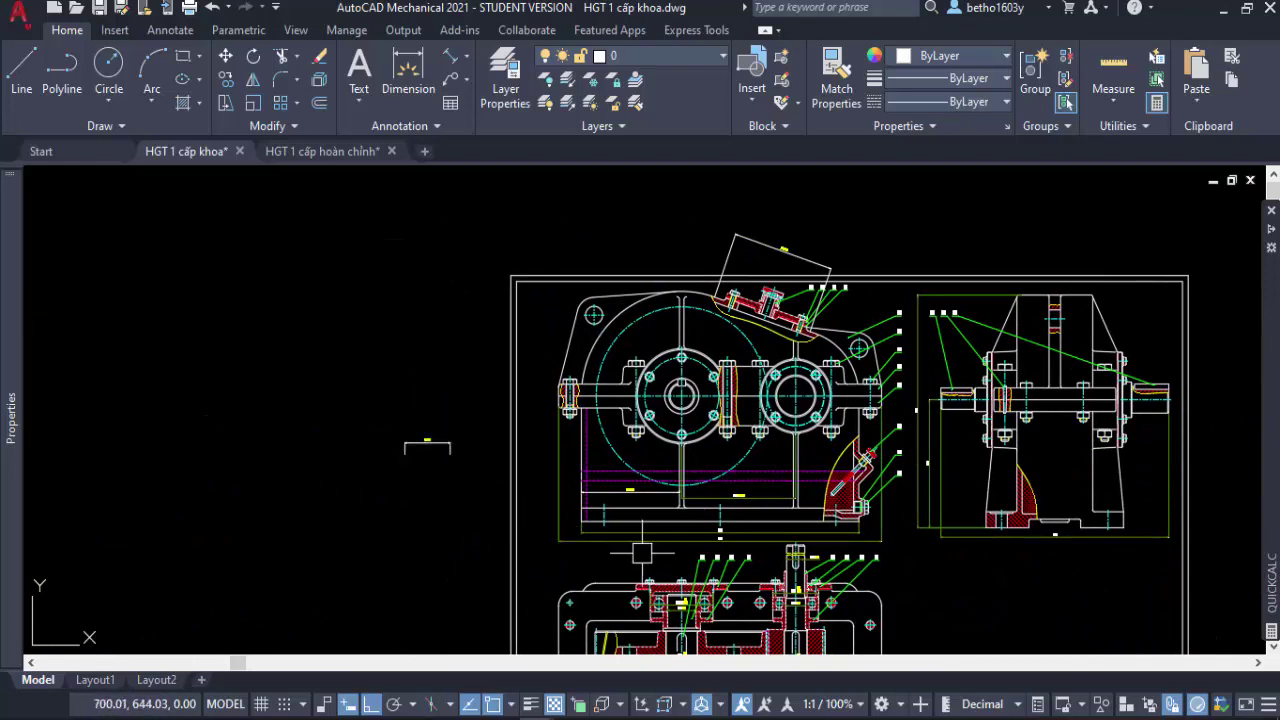
scroll(641, 553, up, 2)
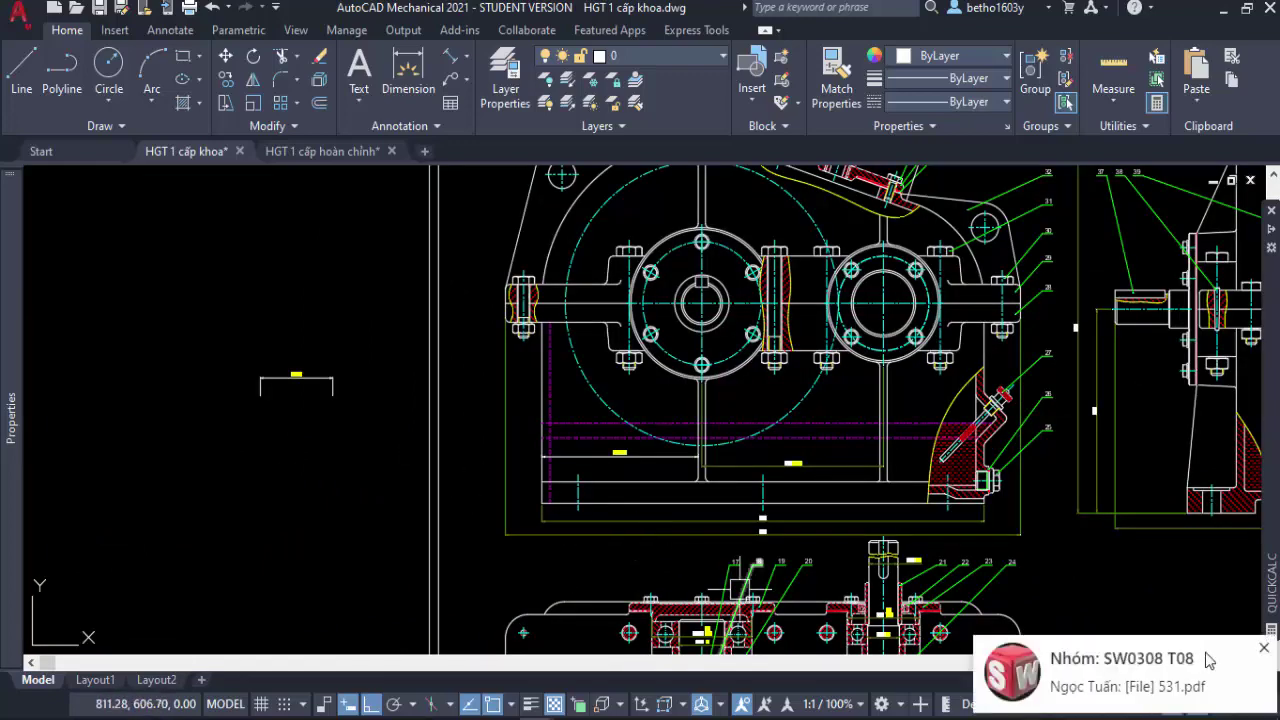
click(1266, 651)
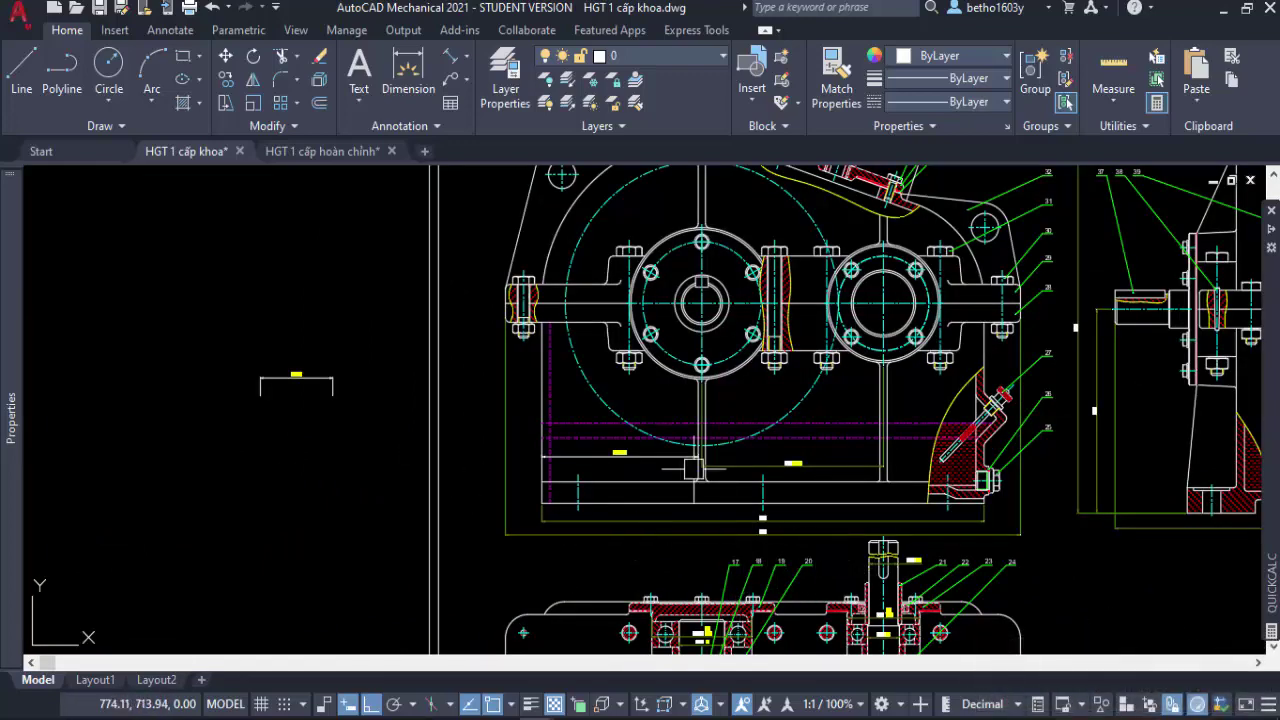
click(467, 57)
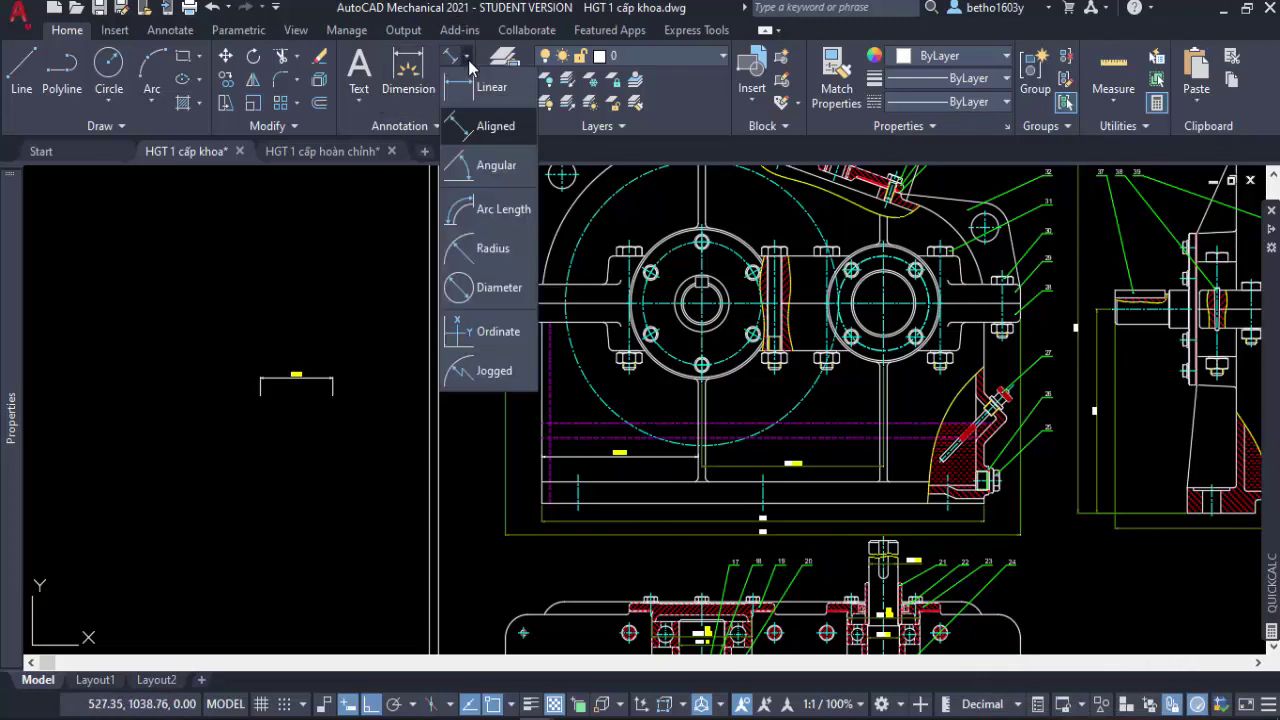
click(482, 88)
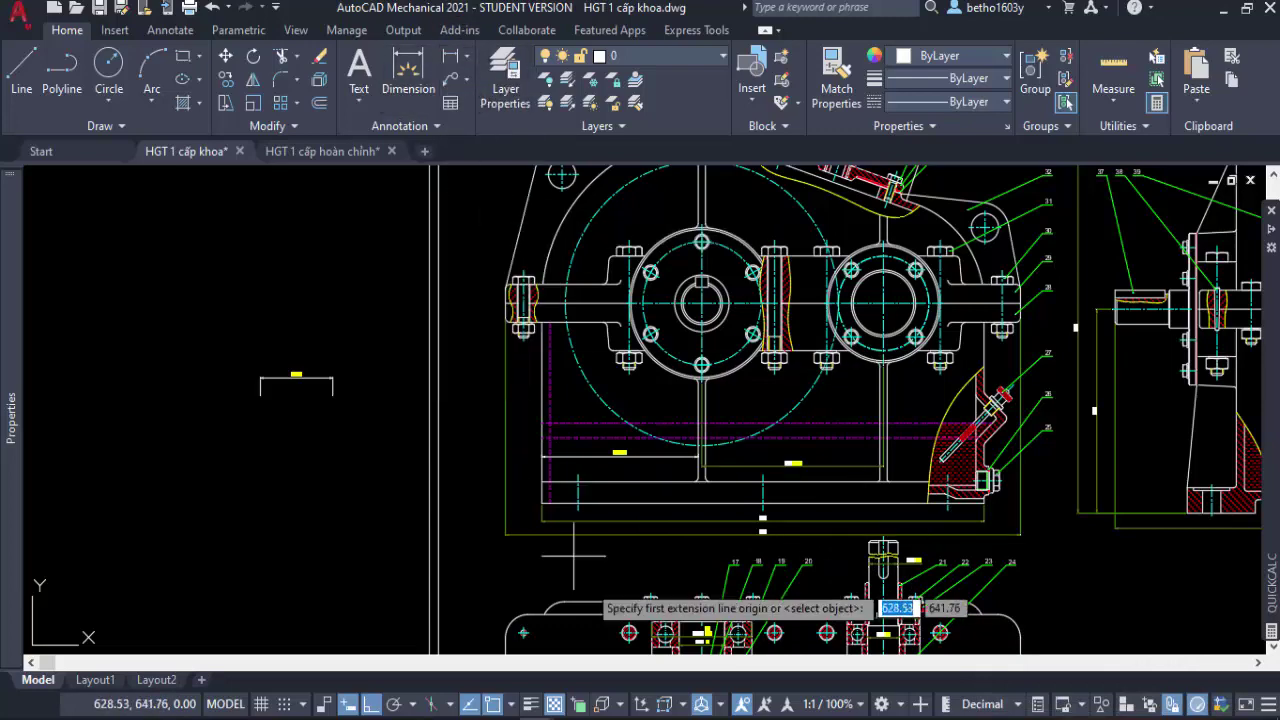
scroll(625, 519, up, 2)
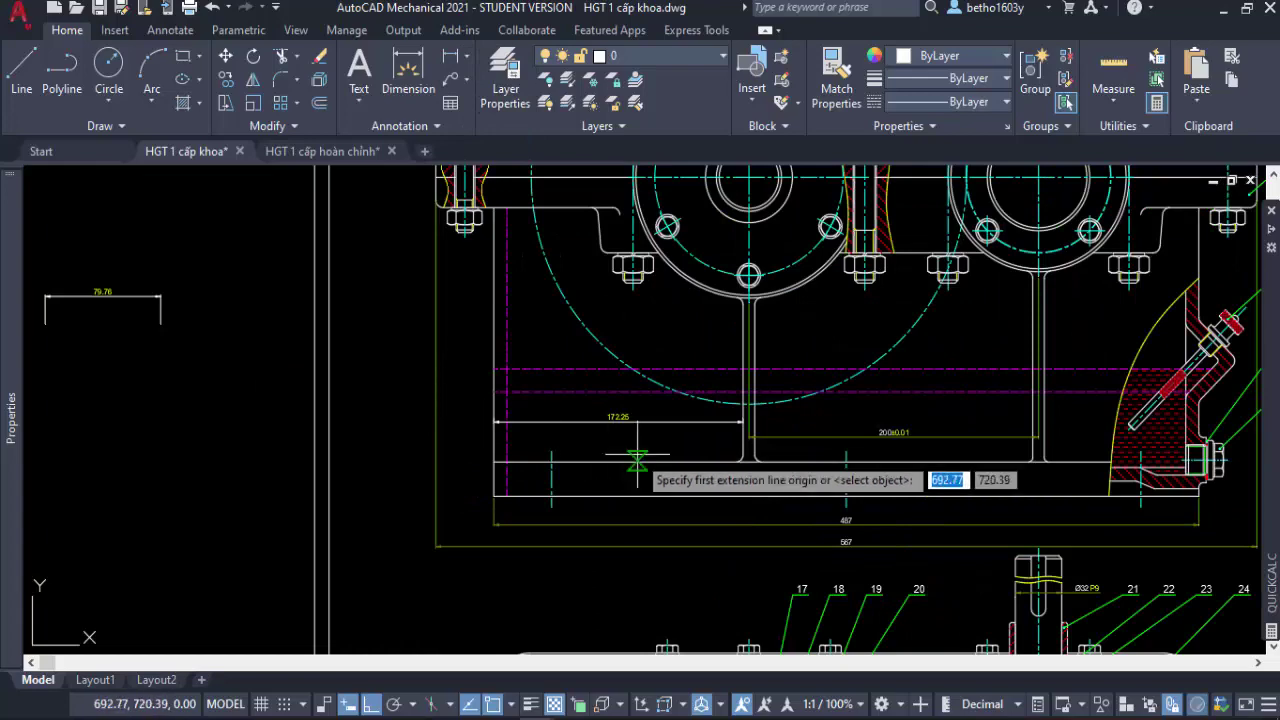
key(Return)
click(702, 496)
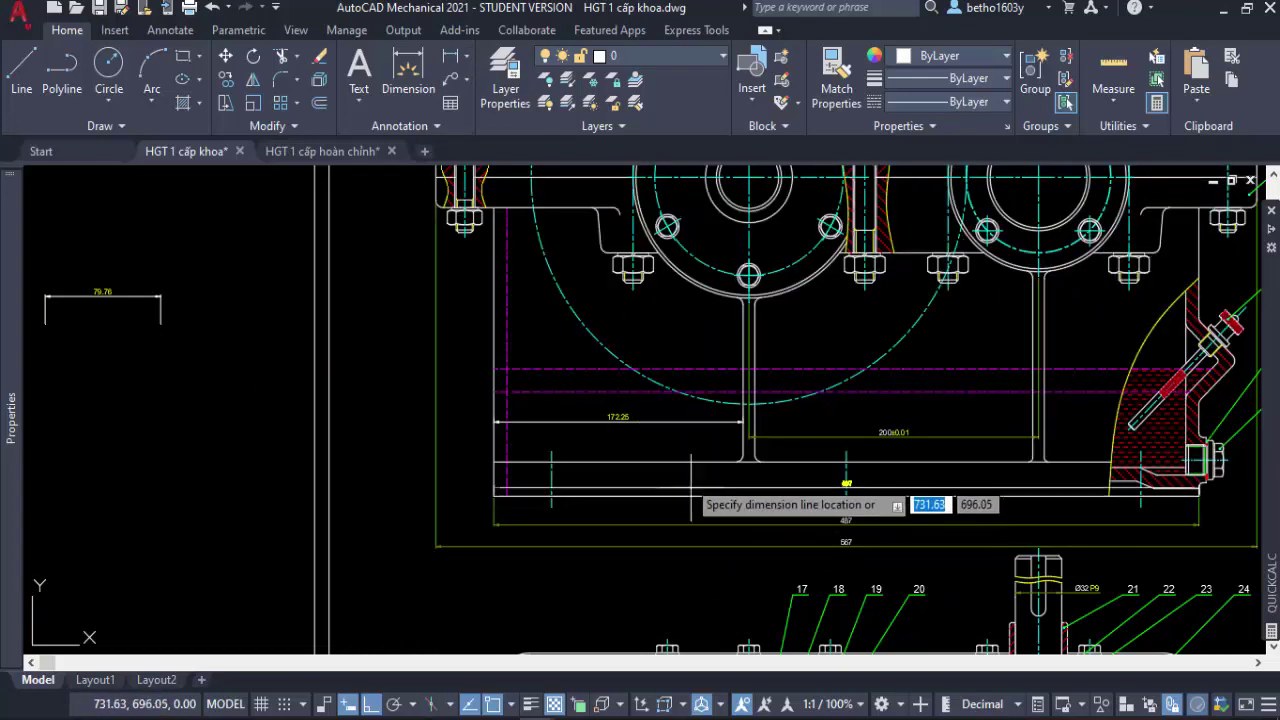
scroll(840, 524, up, 4)
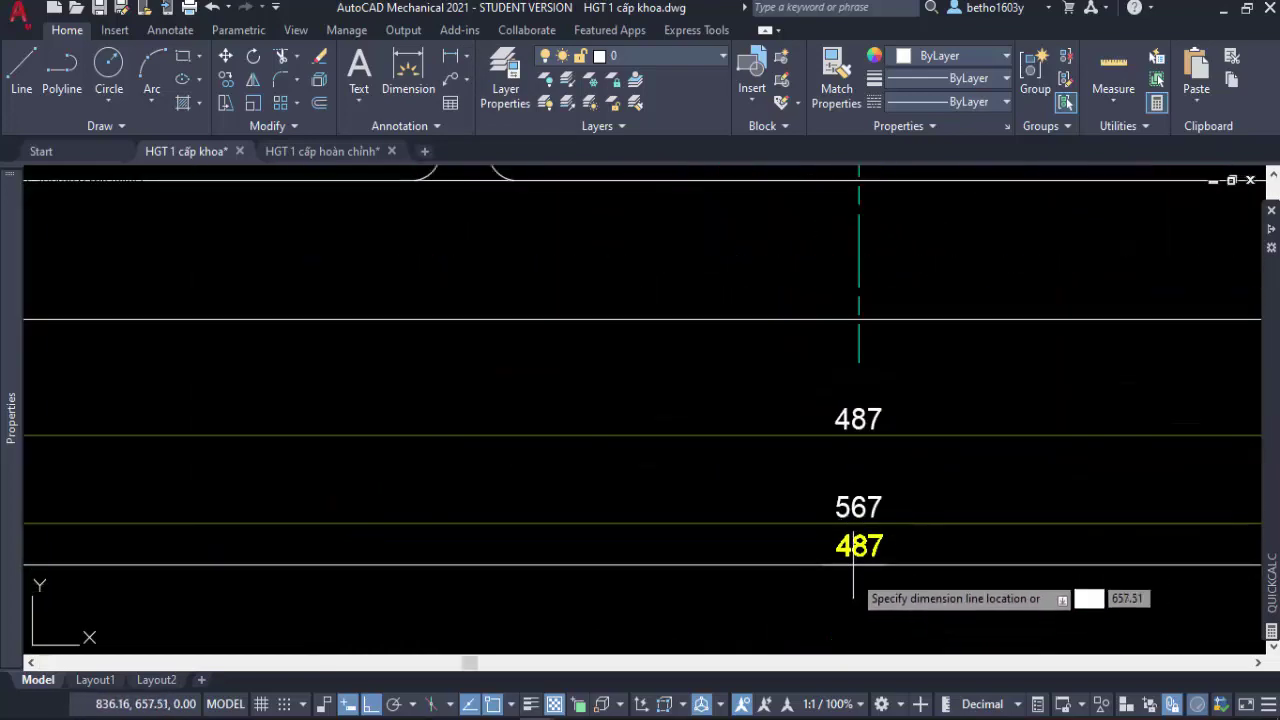
key(Escape)
scroll(700, 500, down, 5)
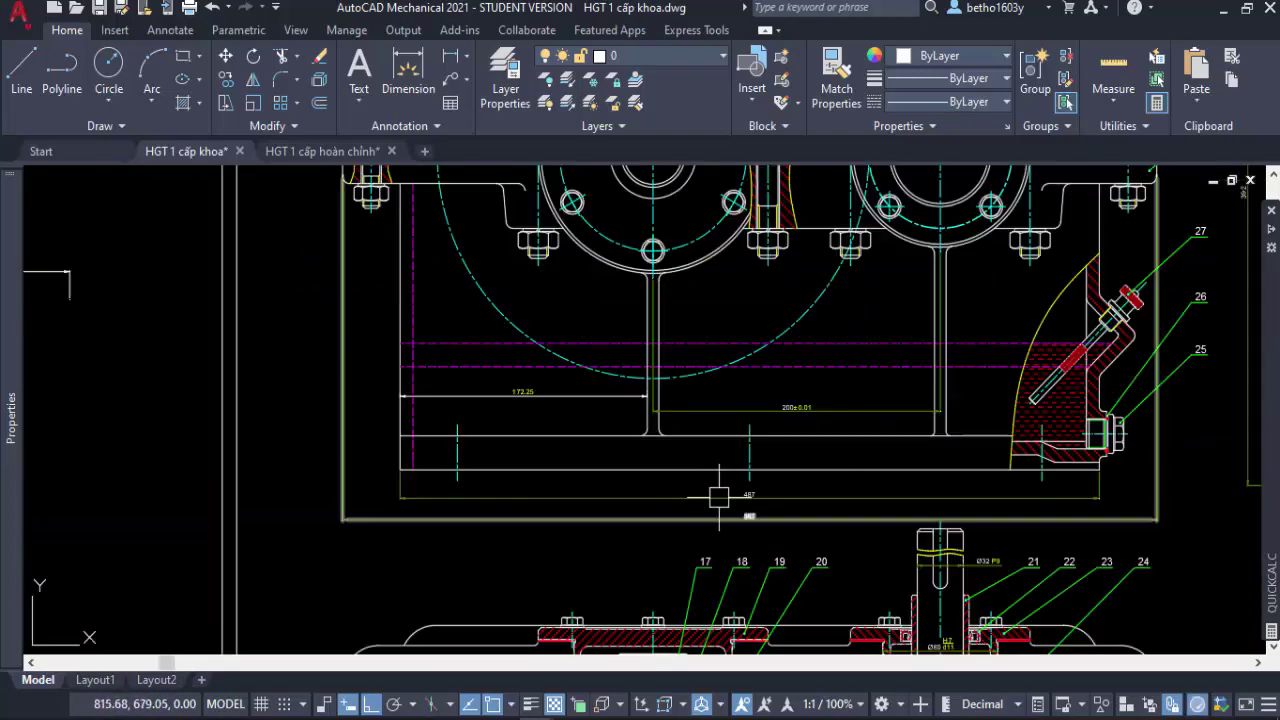
scroll(617, 475, down, 3)
drag(490, 432, 396, 333)
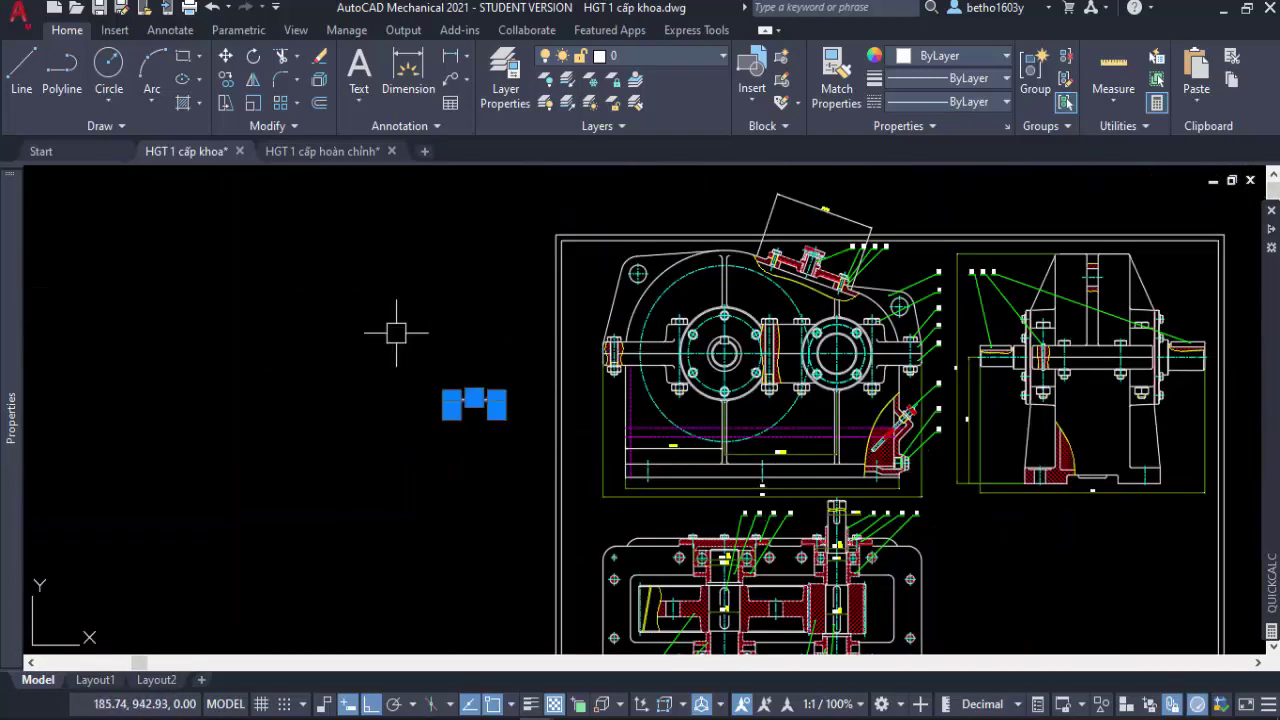
key(Escape)
click(825, 208)
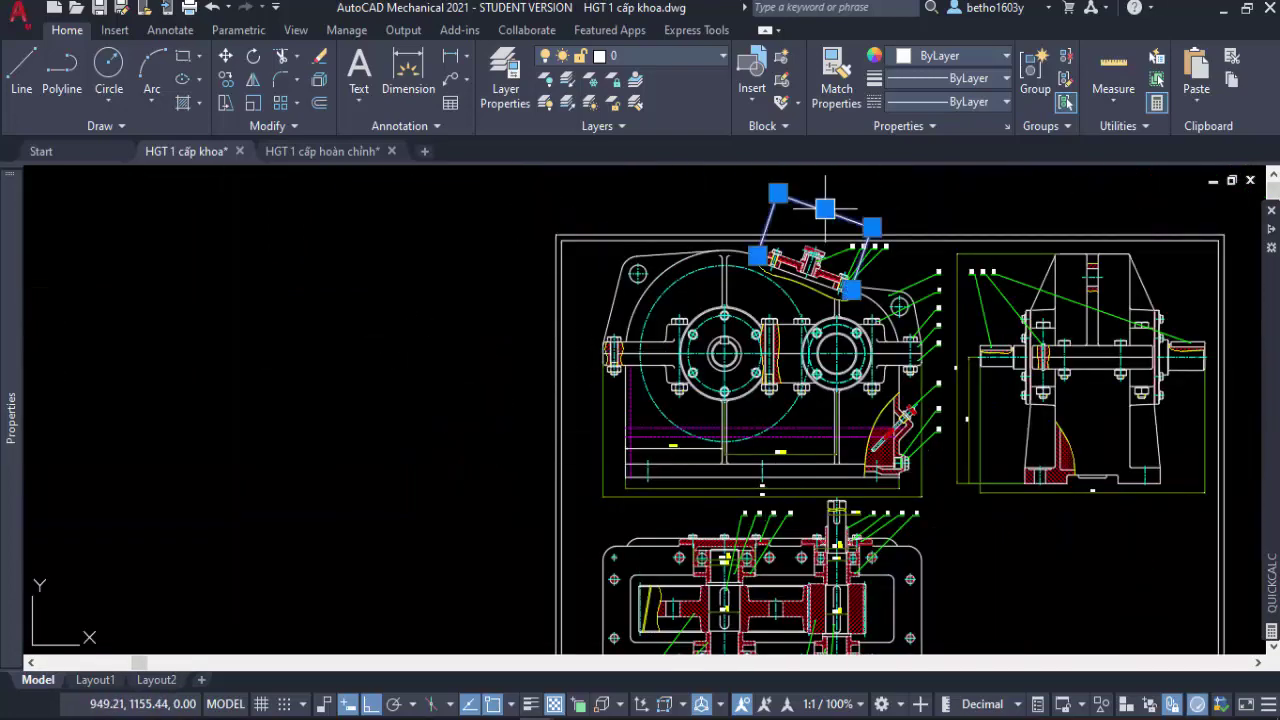
key(Escape)
middle_drag(471, 214, 376, 173)
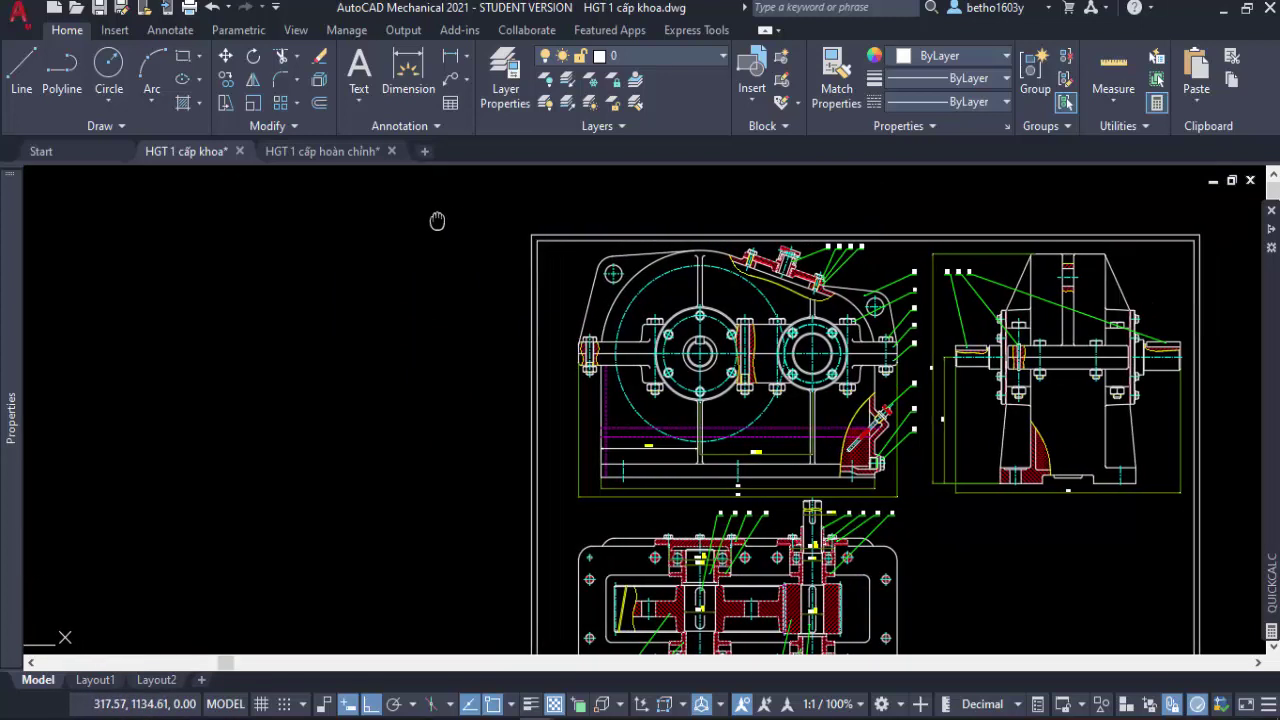
click(468, 60)
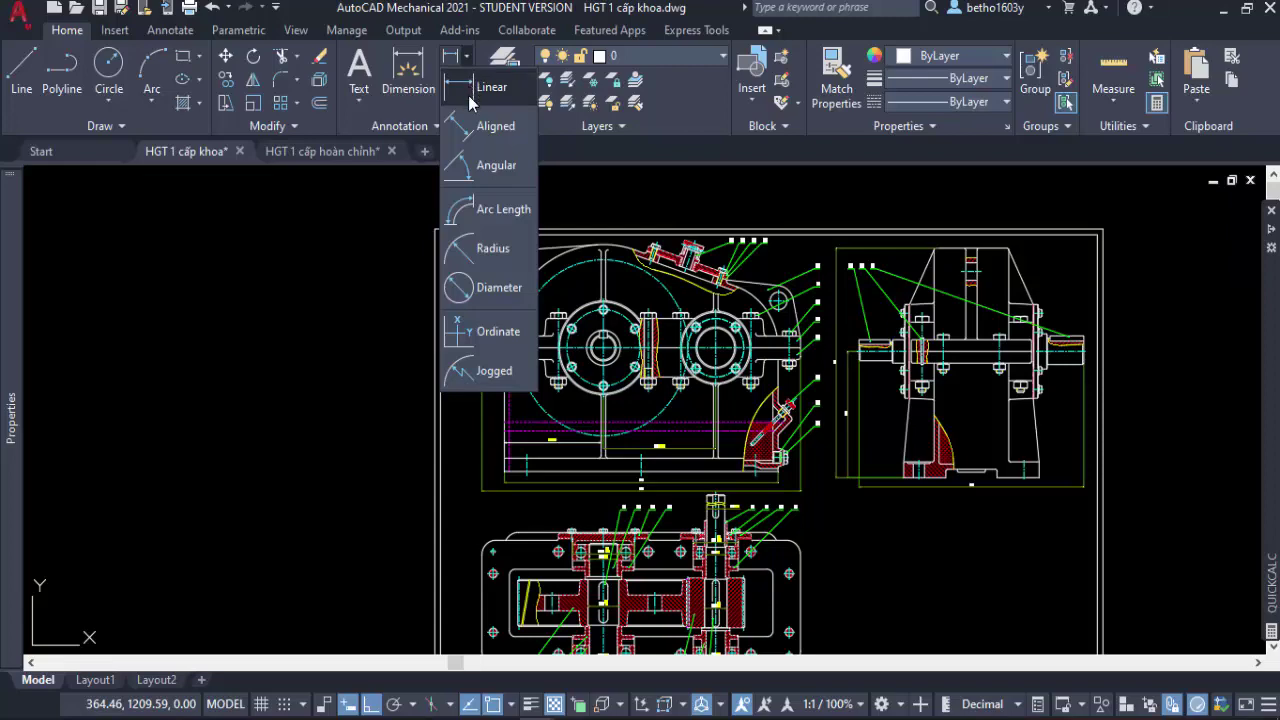
Try an angular dimension on the rounded housing corner arc, cancelling the 73° preview.
click(492, 175)
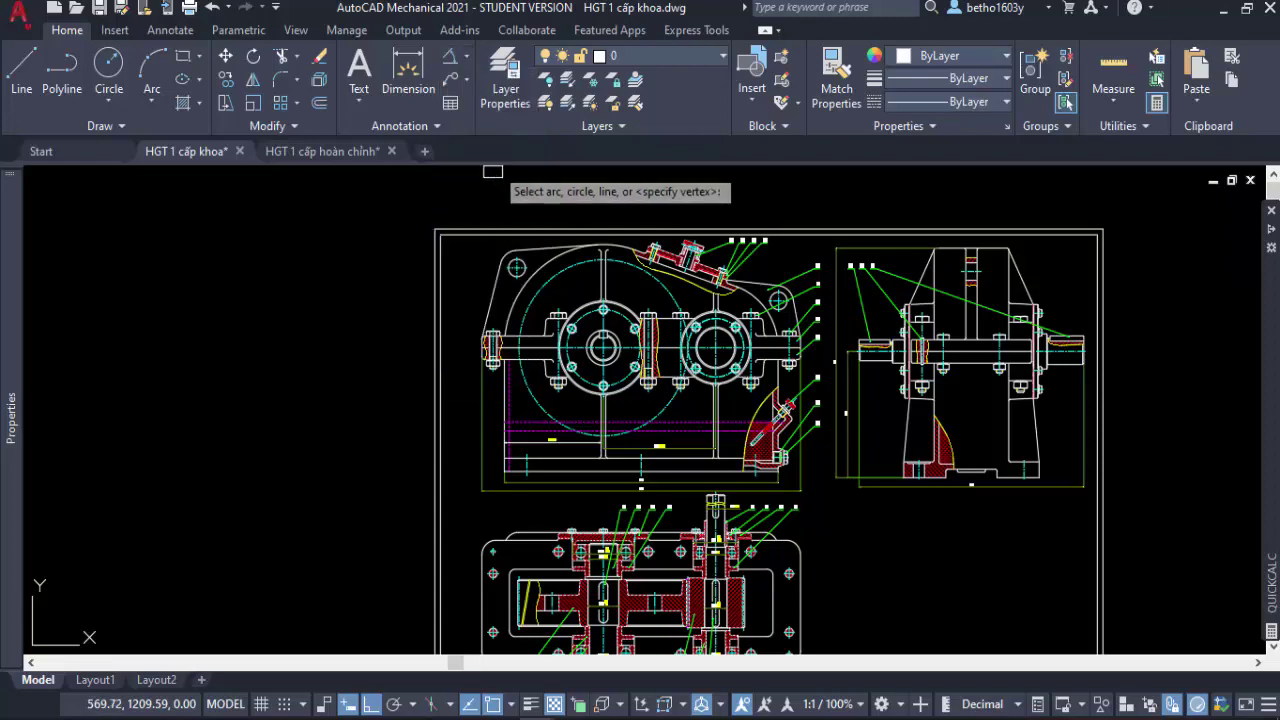
scroll(770, 285, up, 5)
scroll(770, 275, up, 4)
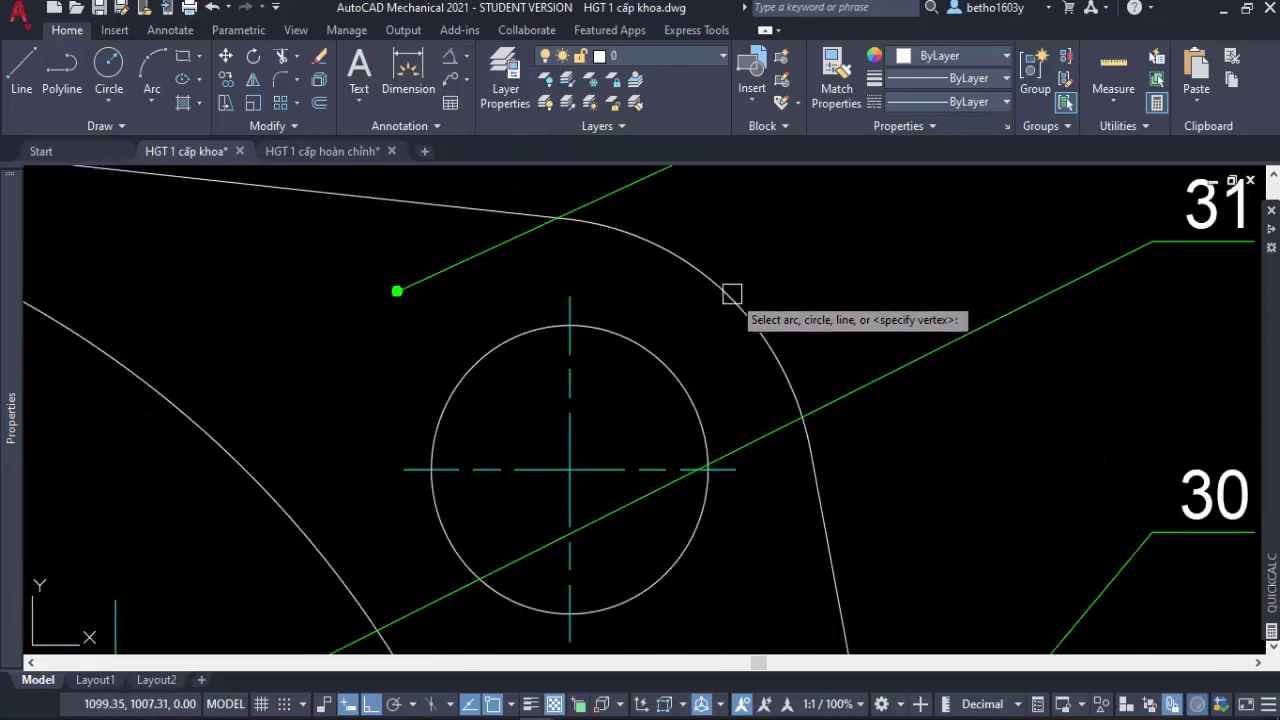
click(731, 291)
scroll(733, 294, down, 2)
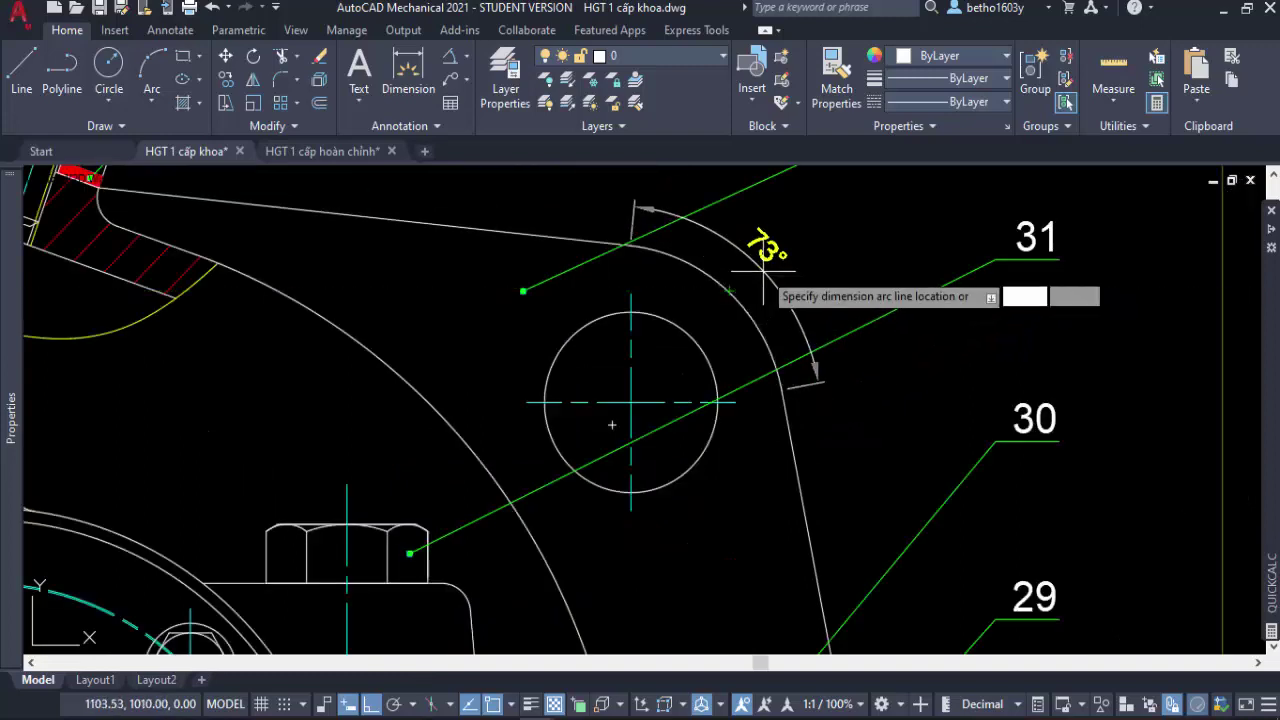
key(Escape)
Retry the angular dimension on the corner arc and cancel it again.
click(466, 58)
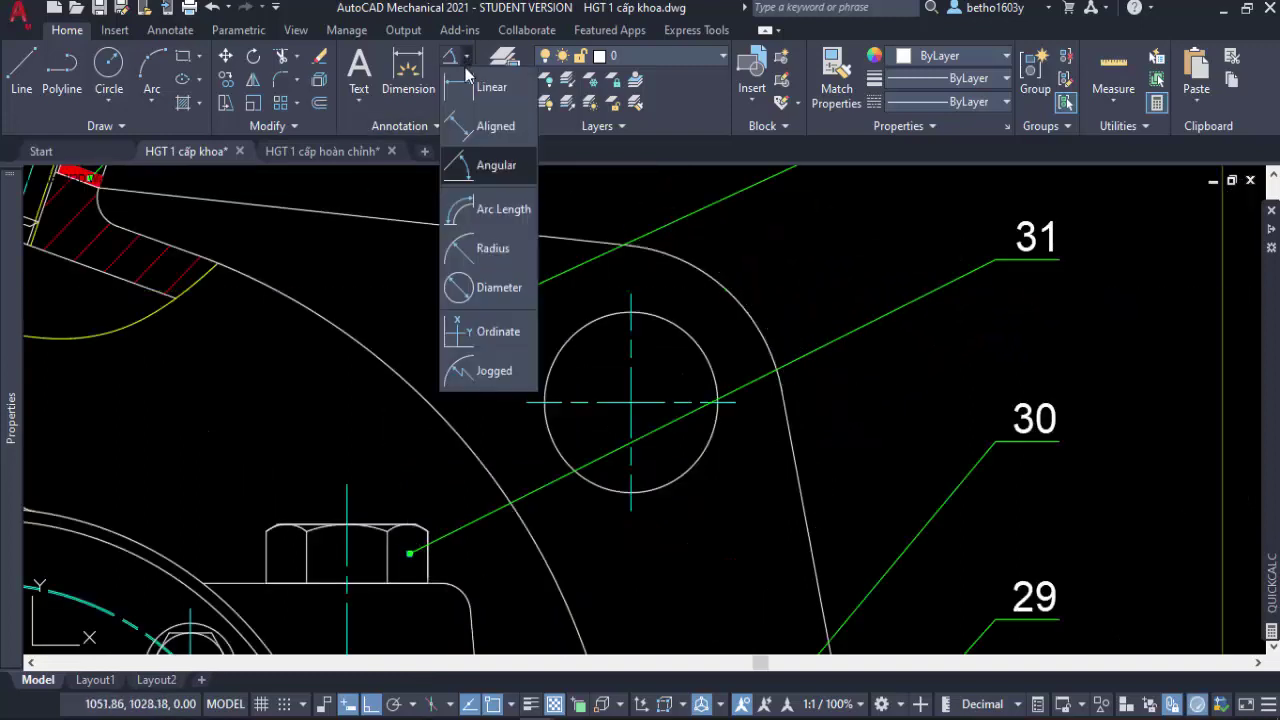
click(507, 175)
click(716, 251)
scroll(723, 286, down, 4)
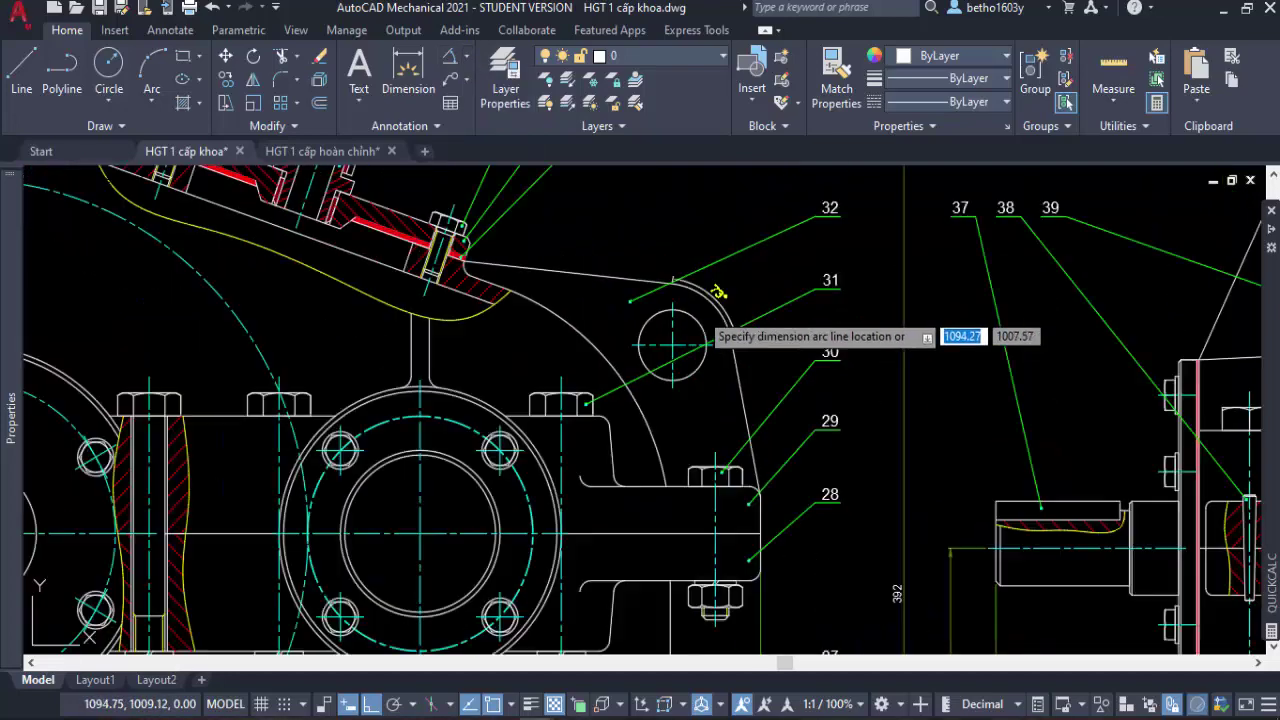
scroll(740, 275, down, 2)
scroll(728, 242, up, 4)
key(Escape)
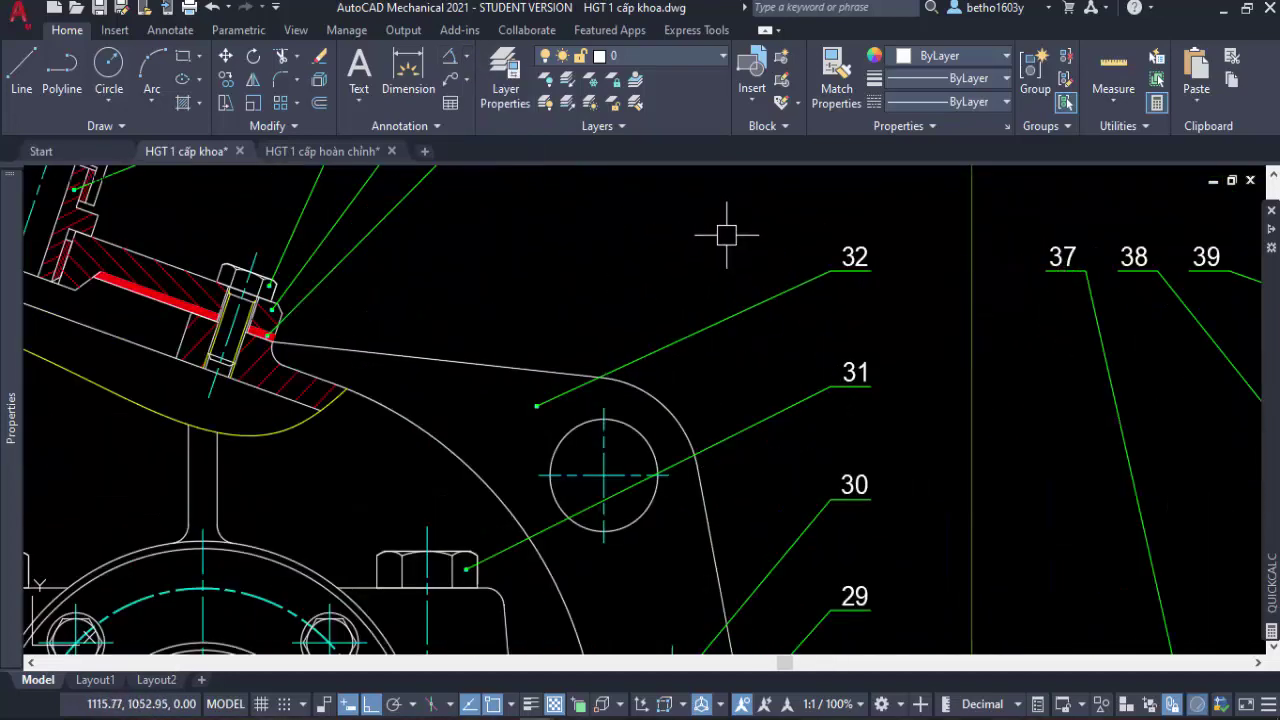
scroll(730, 235, down, 3)
scroll(714, 270, down, 3)
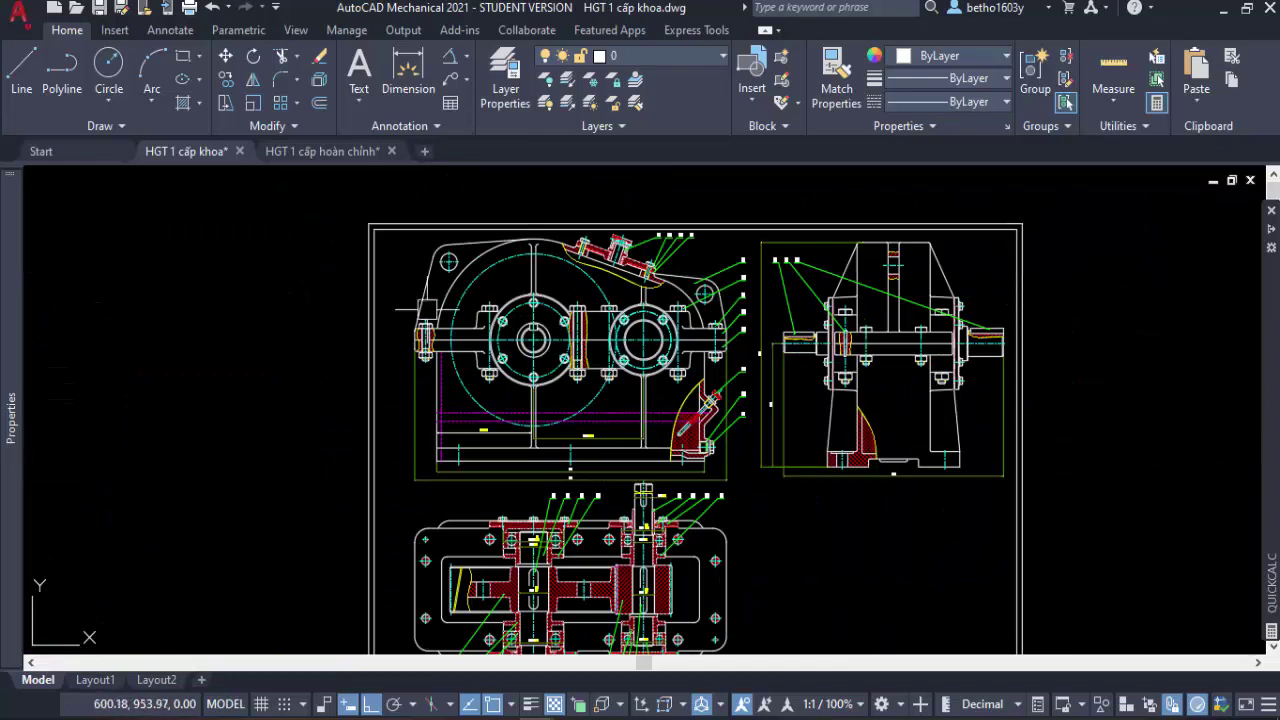
scroll(437, 243, up, 3)
Measure the 108° angle between two lines, then cancel it without placing.
key(Return)
click(398, 361)
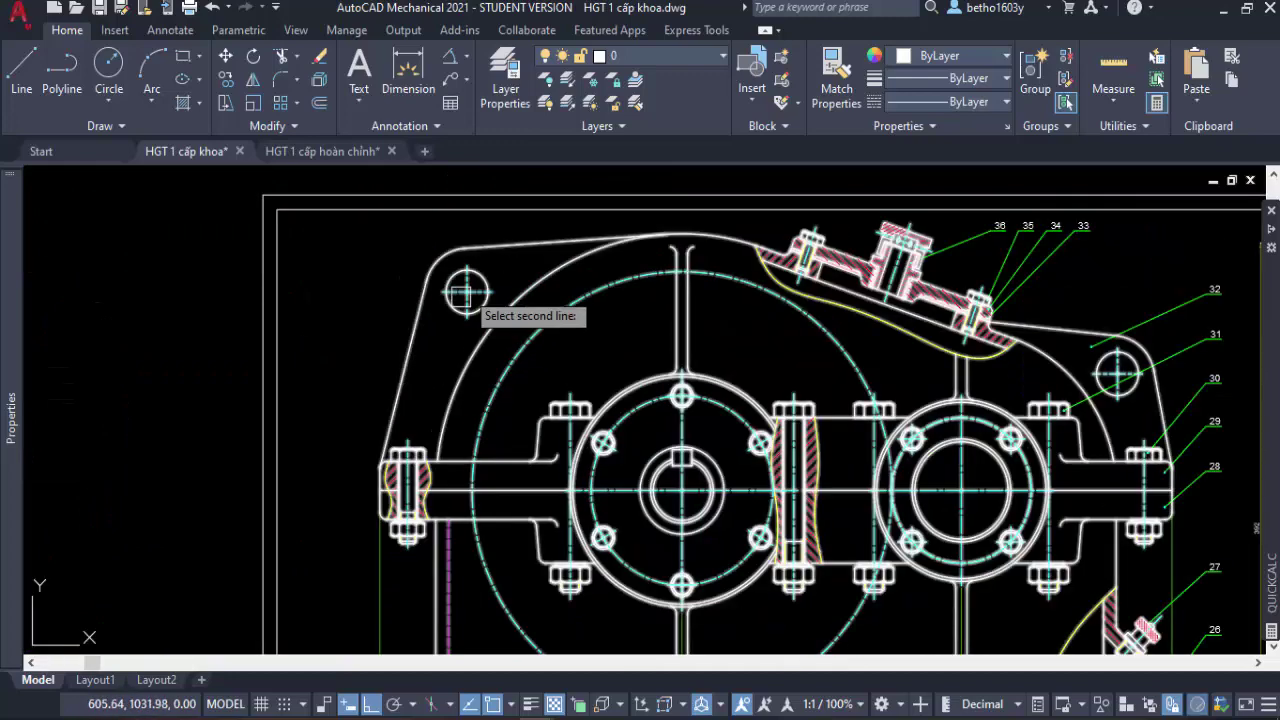
click(463, 294)
scroll(526, 375, up, 4)
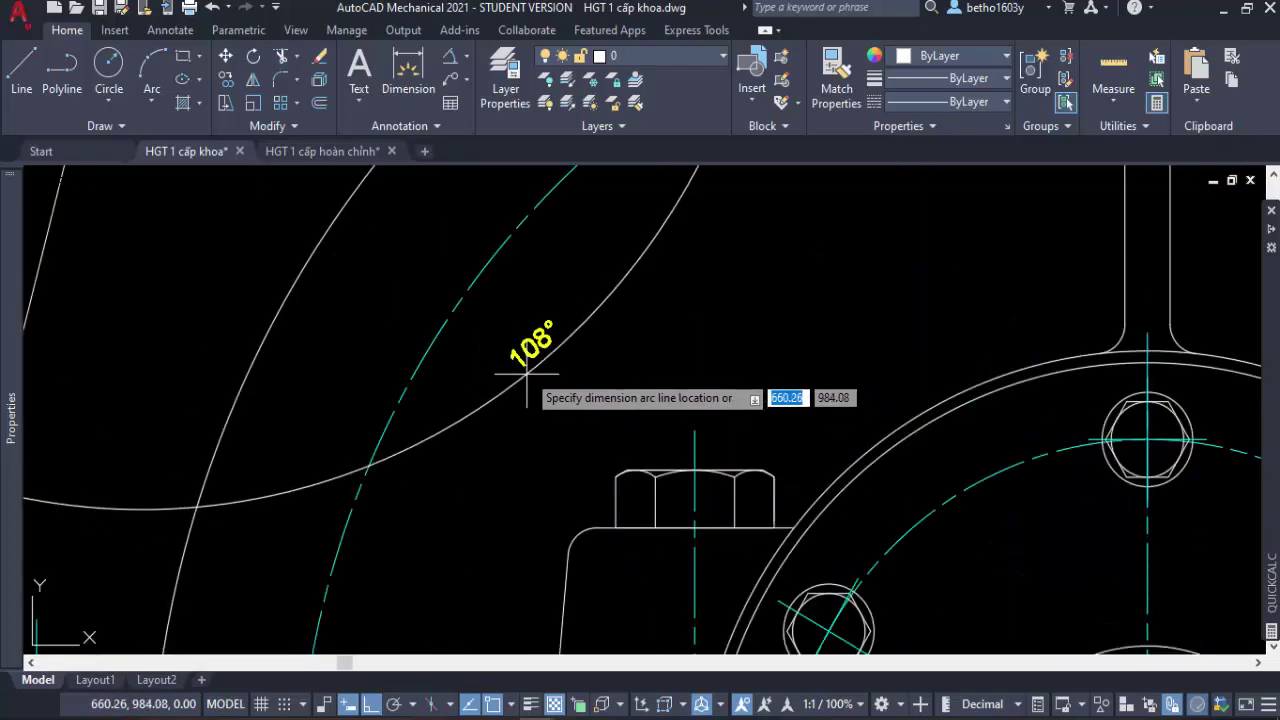
scroll(526, 375, down, 1)
scroll(526, 372, down, 2)
scroll(527, 376, down, 2)
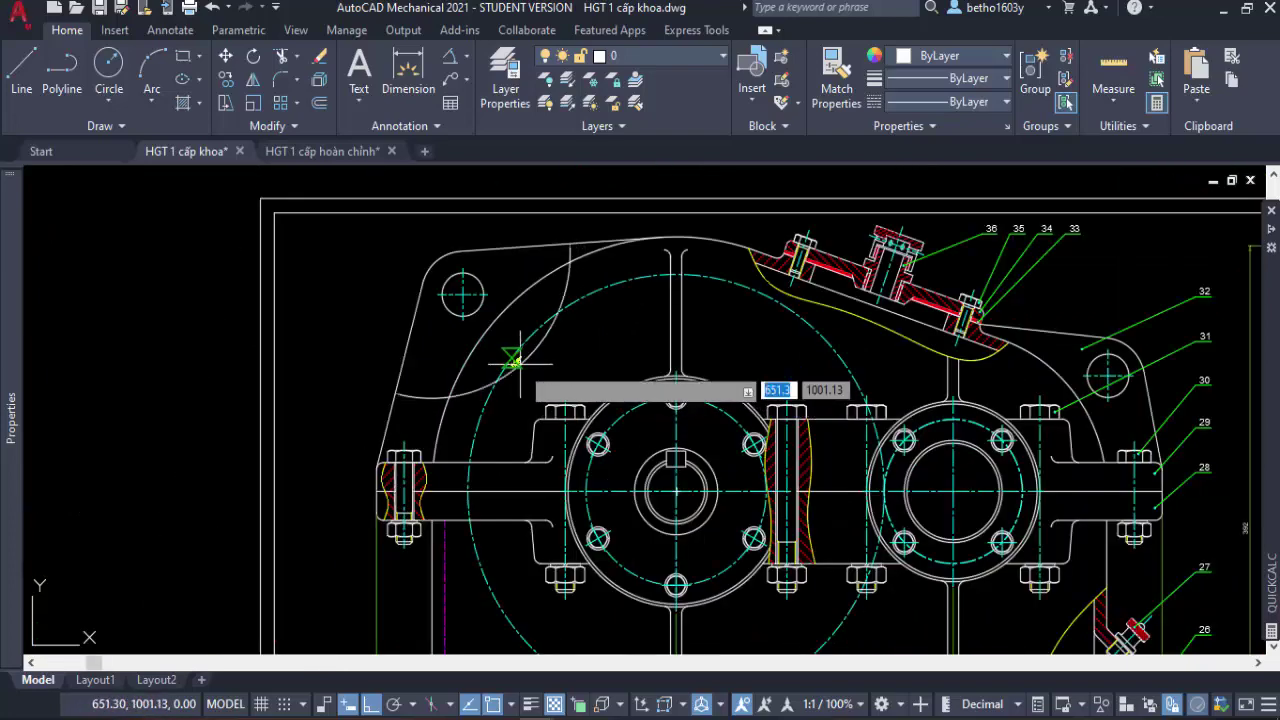
key(Escape)
click(470, 60)
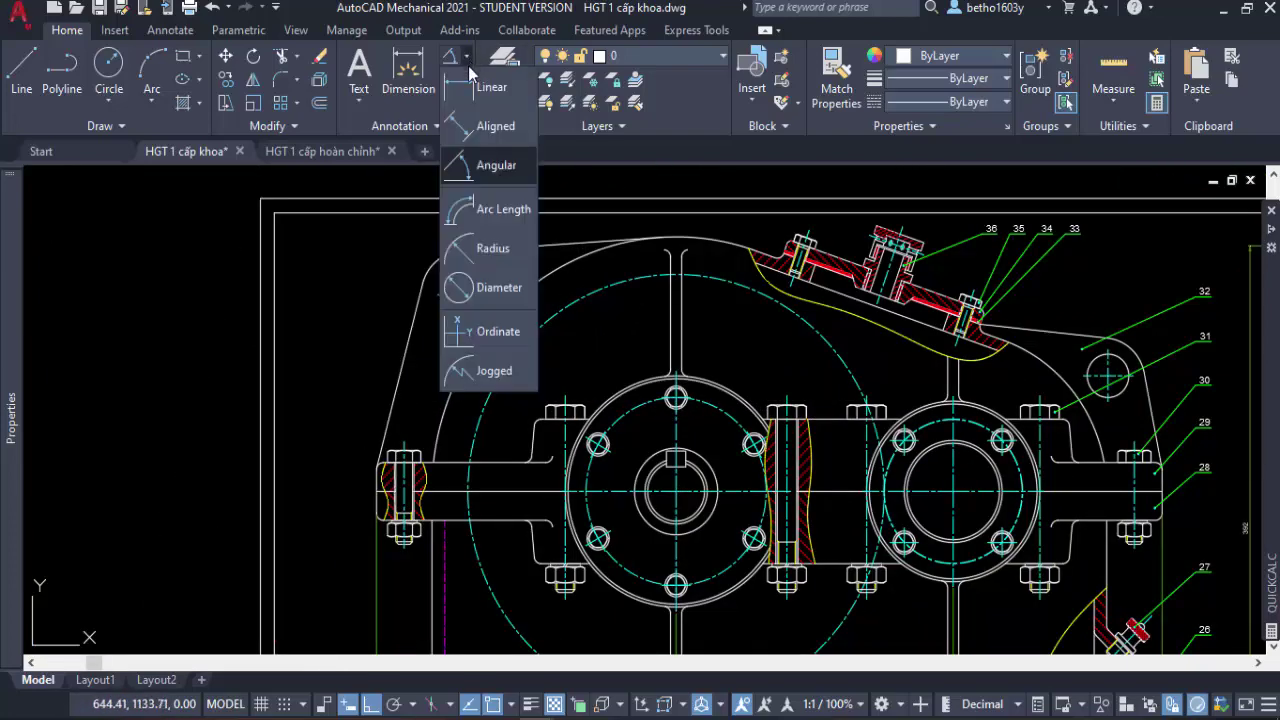
click(505, 212)
scroll(430, 263, up, 2)
scroll(441, 267, up, 4)
click(441, 267)
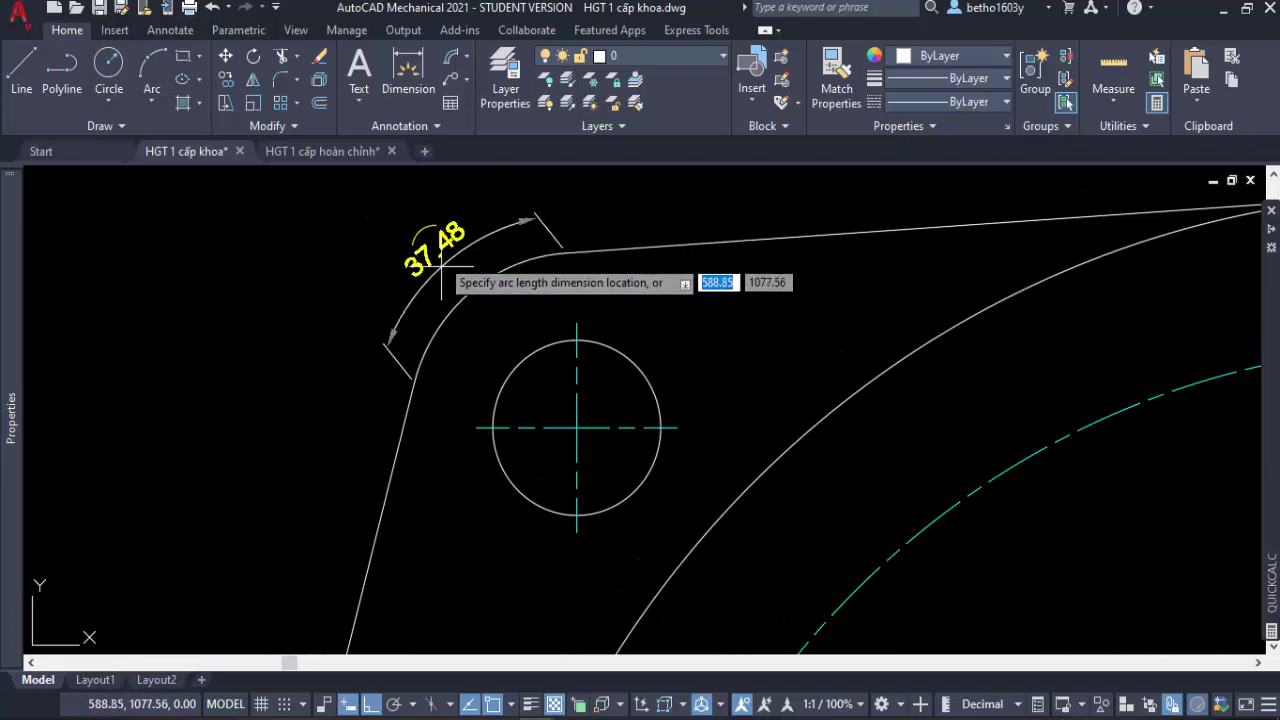
key(Escape)
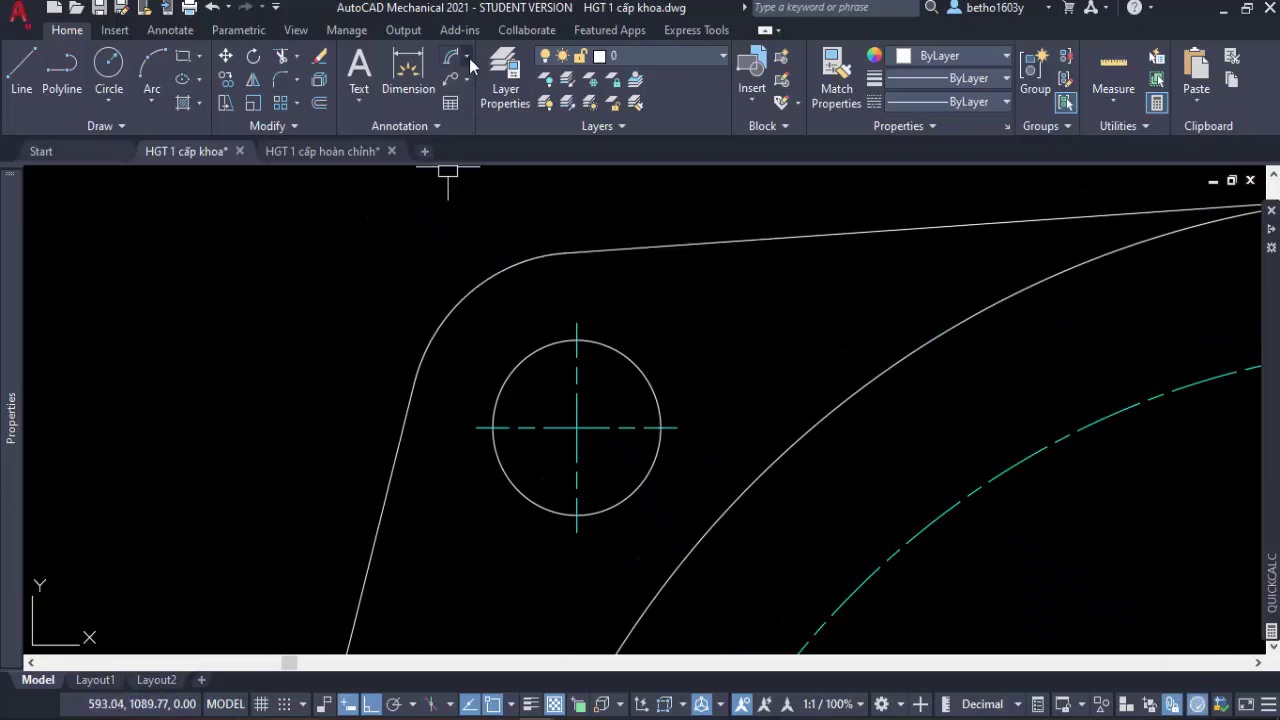
click(468, 62)
click(470, 212)
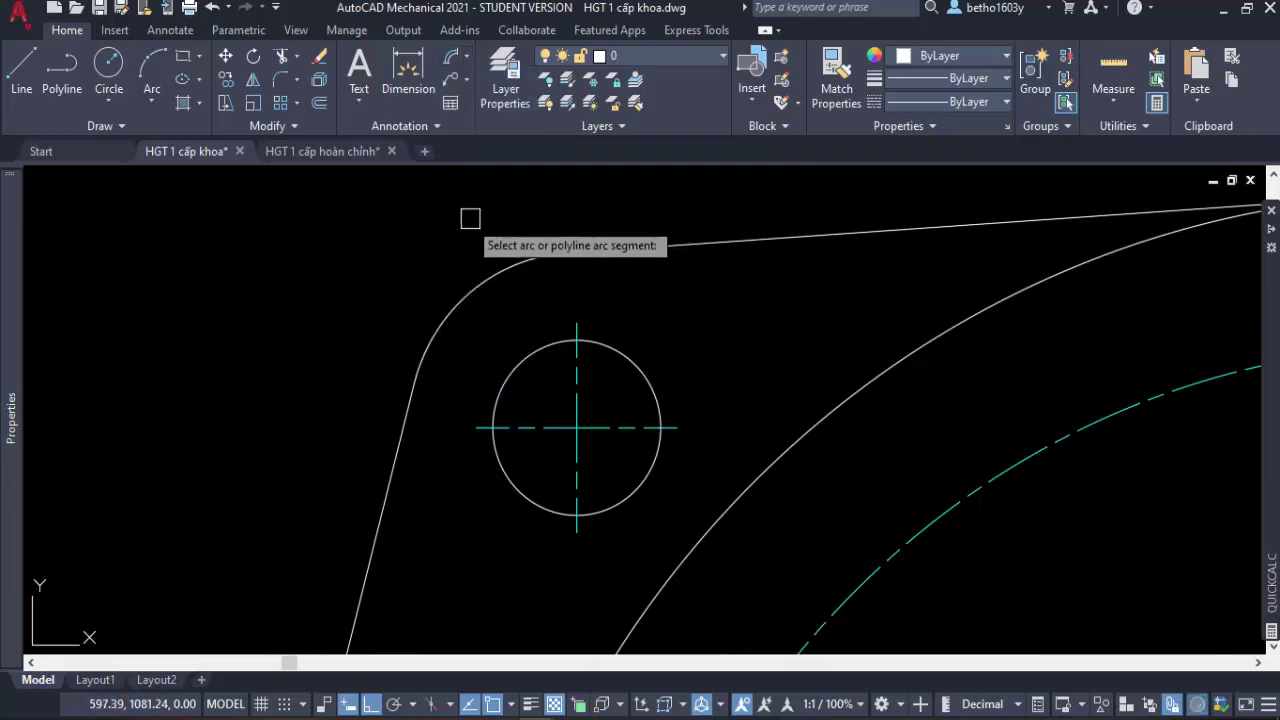
click(473, 288)
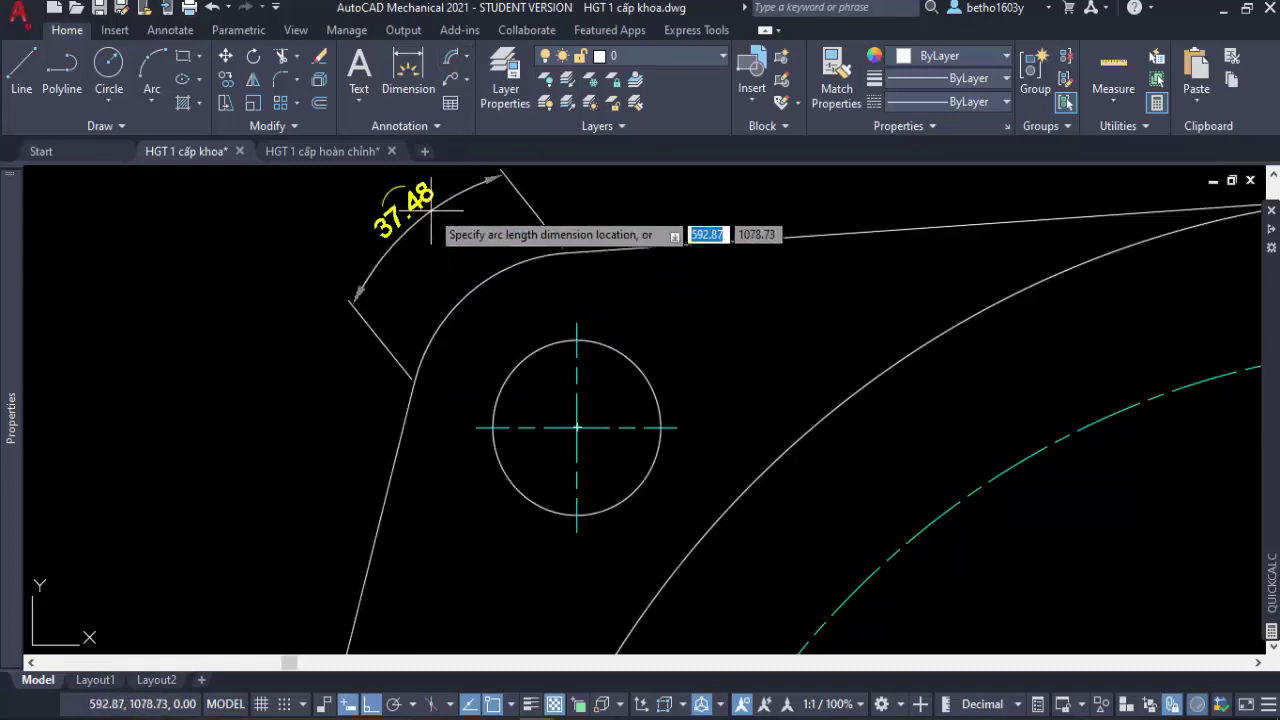
scroll(436, 215, down, 2)
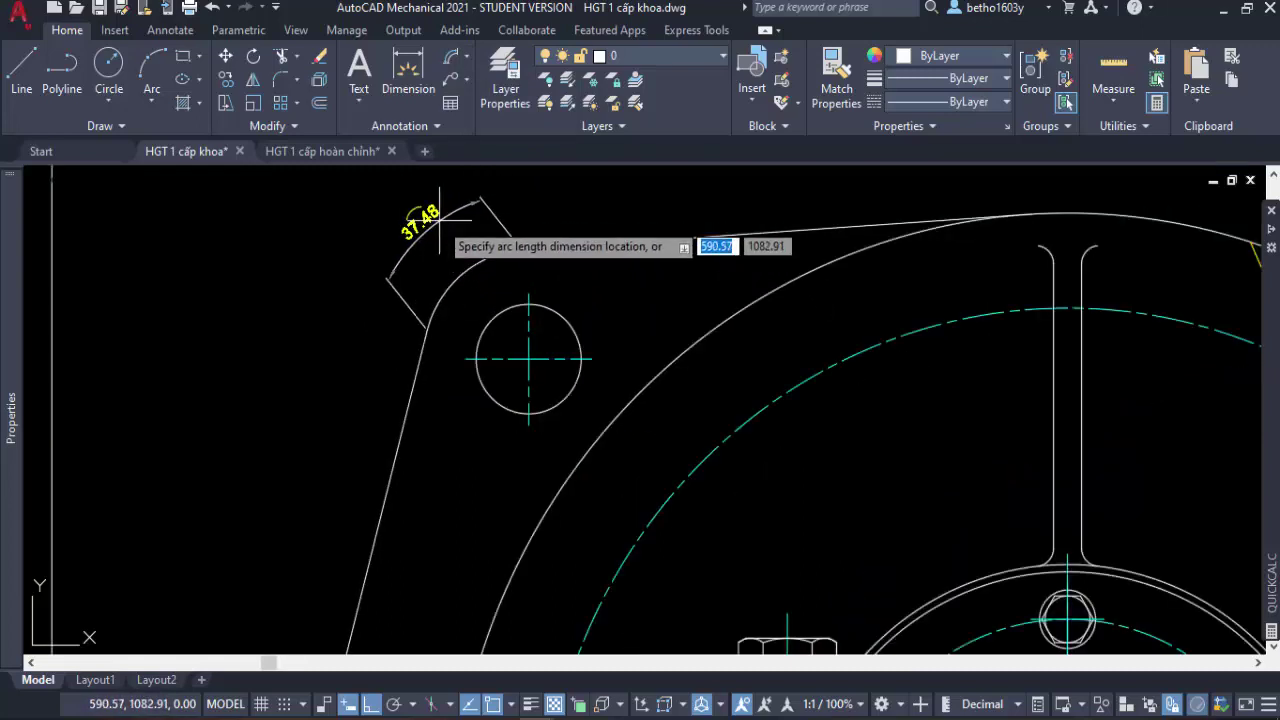
key(Escape)
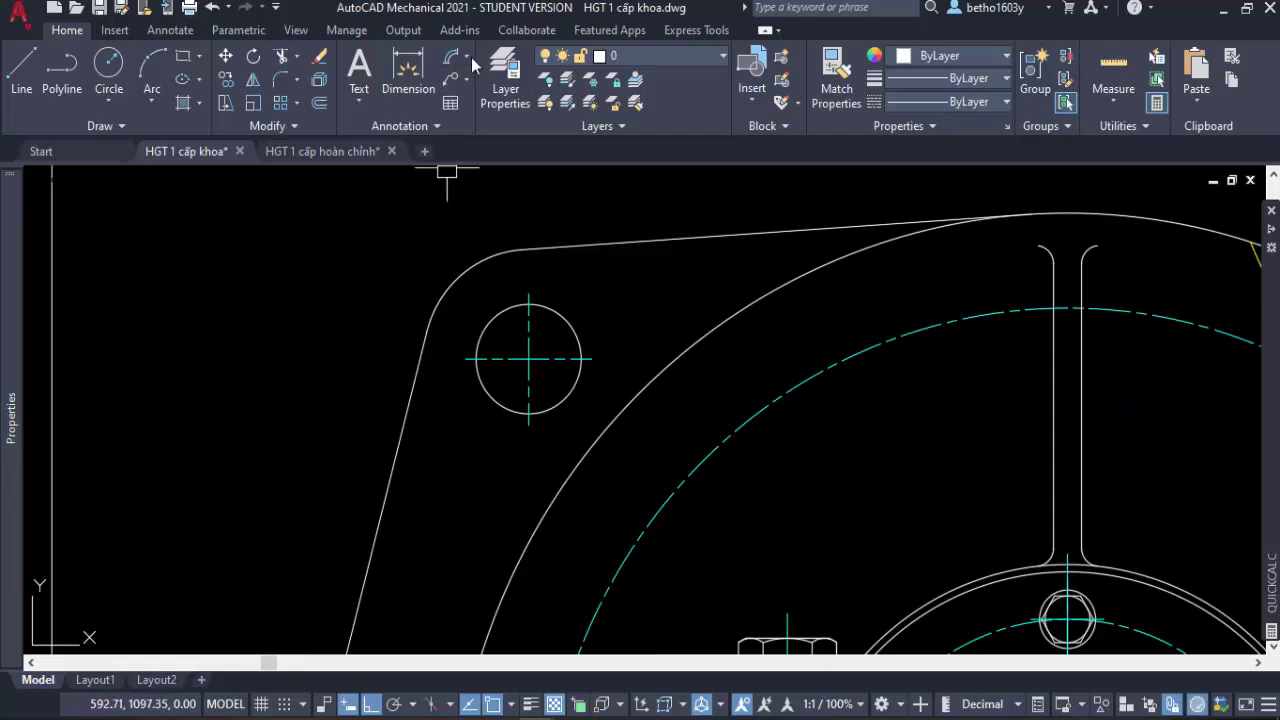
click(467, 57)
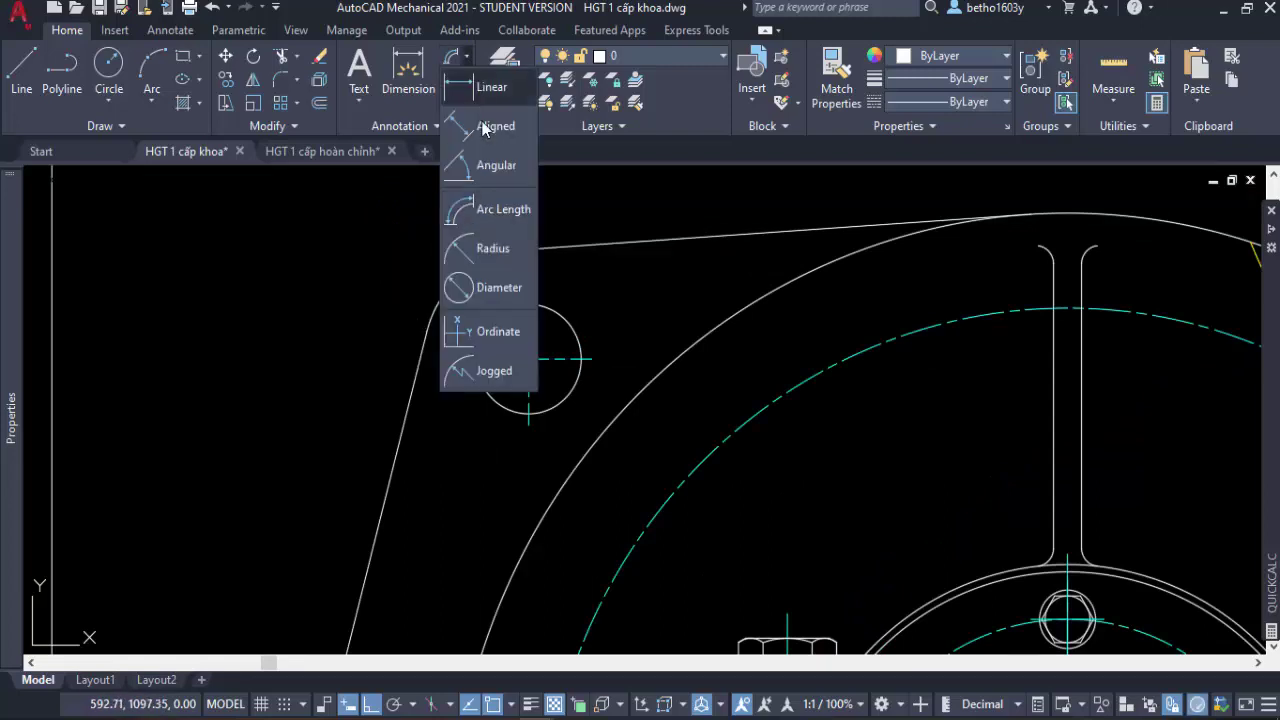
click(493, 249)
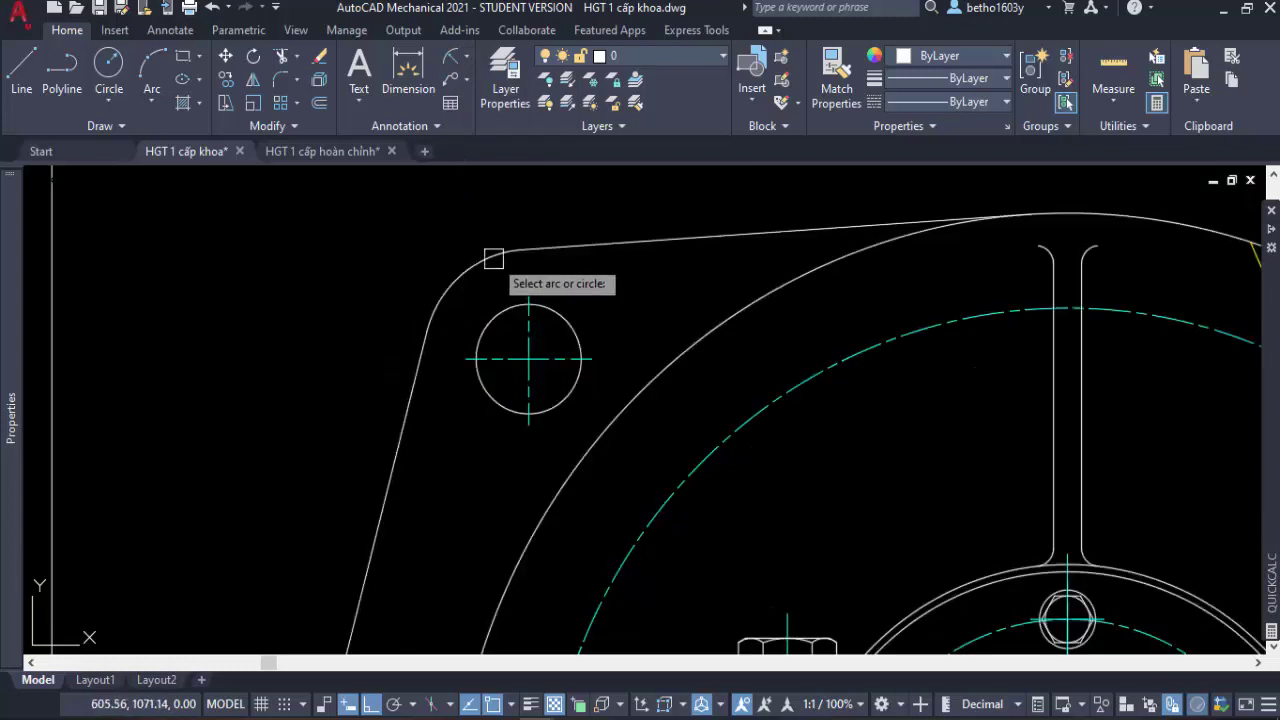
click(463, 273)
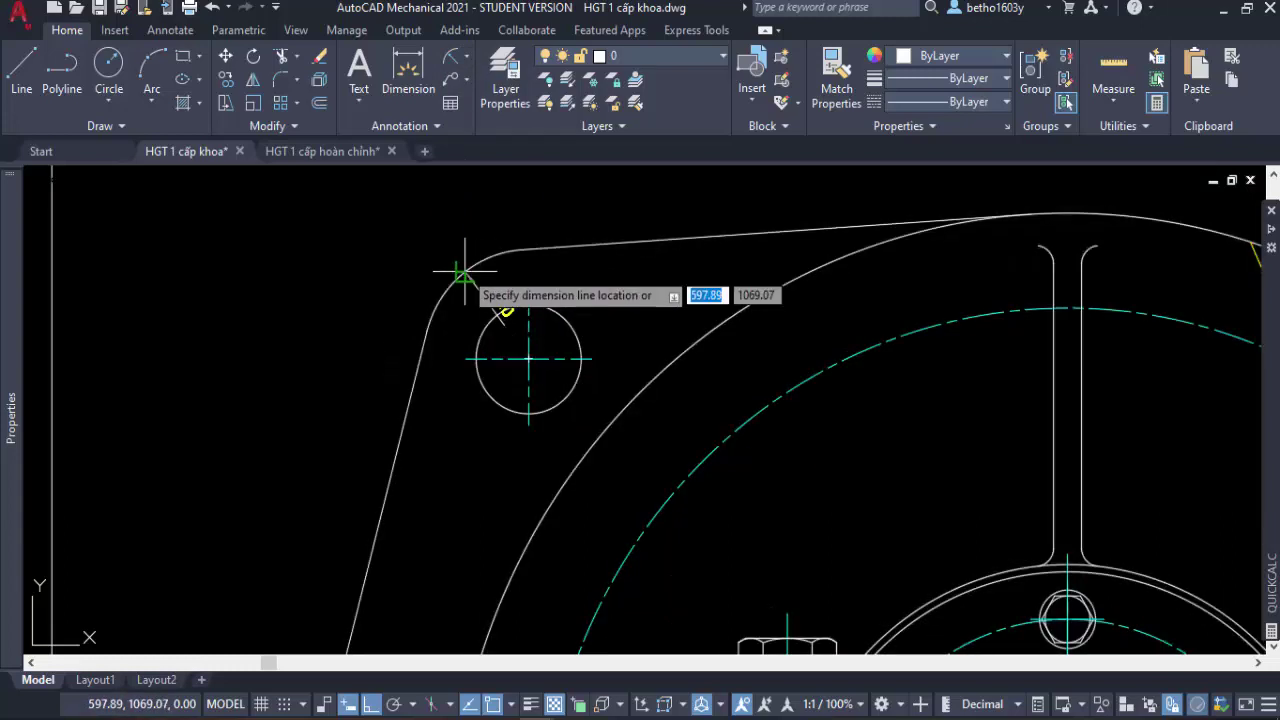
click(419, 224)
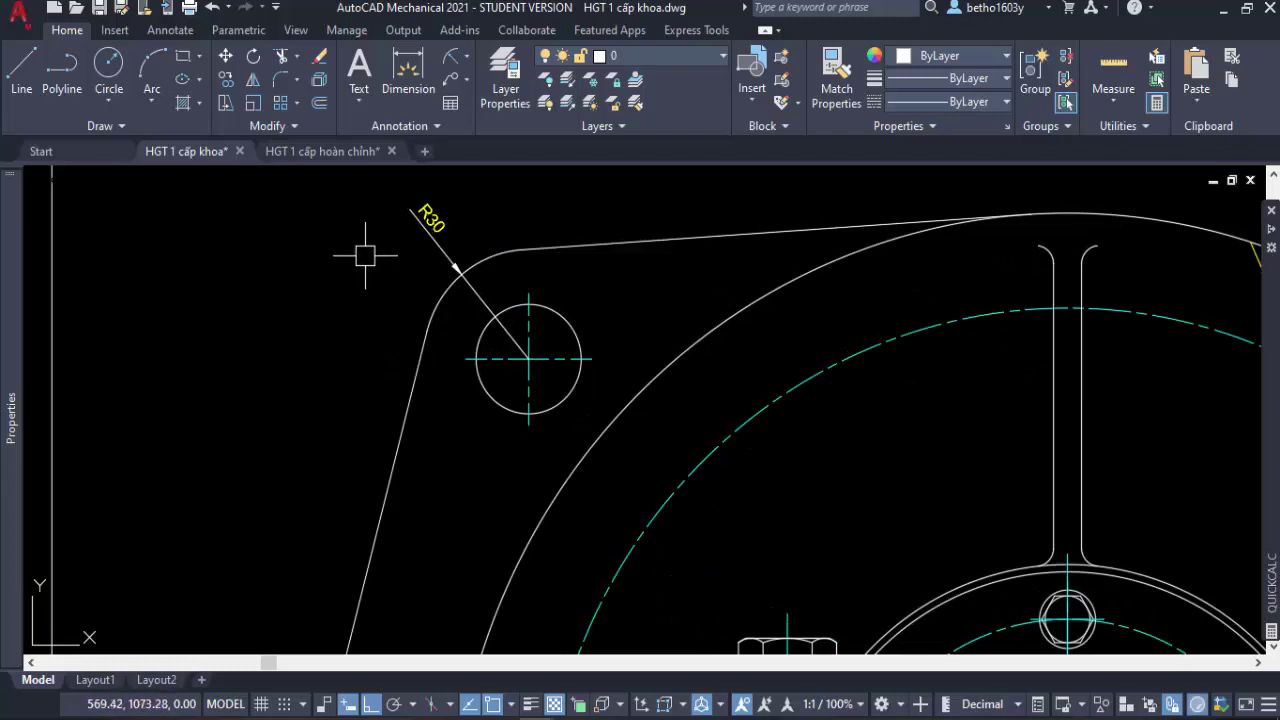
key(Return)
click(566, 321)
click(615, 298)
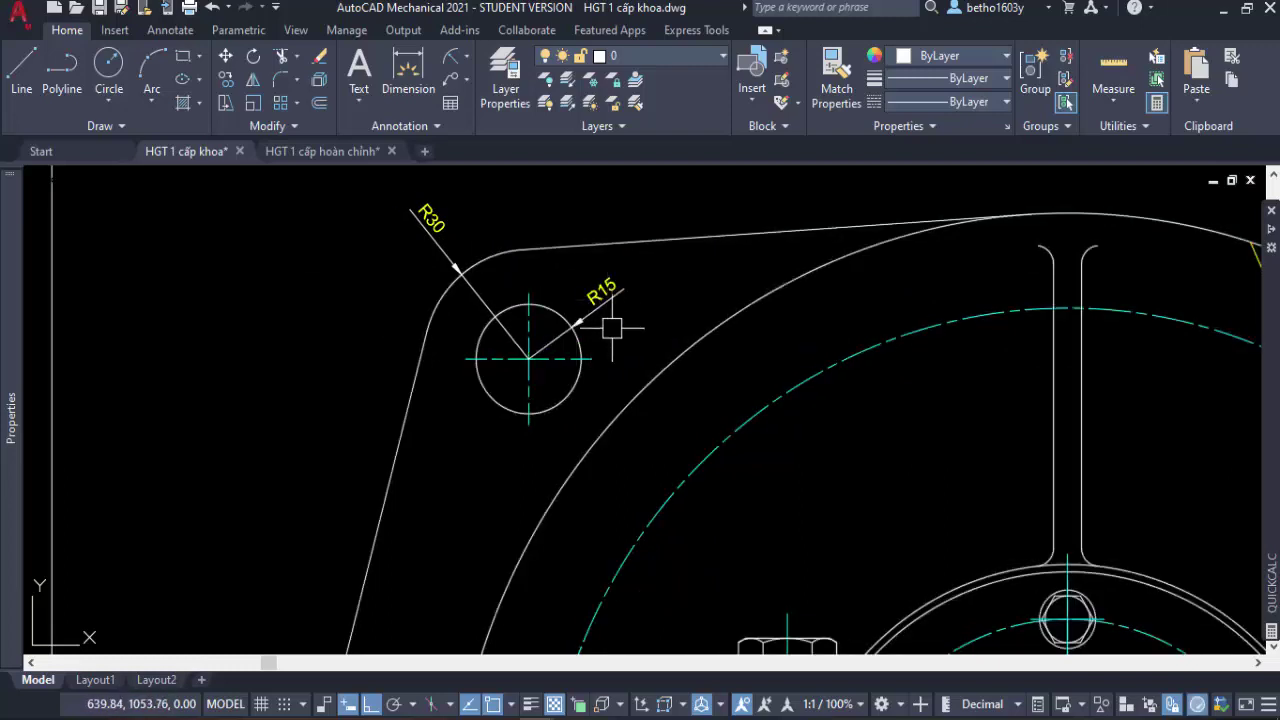
click(633, 326)
click(598, 288)
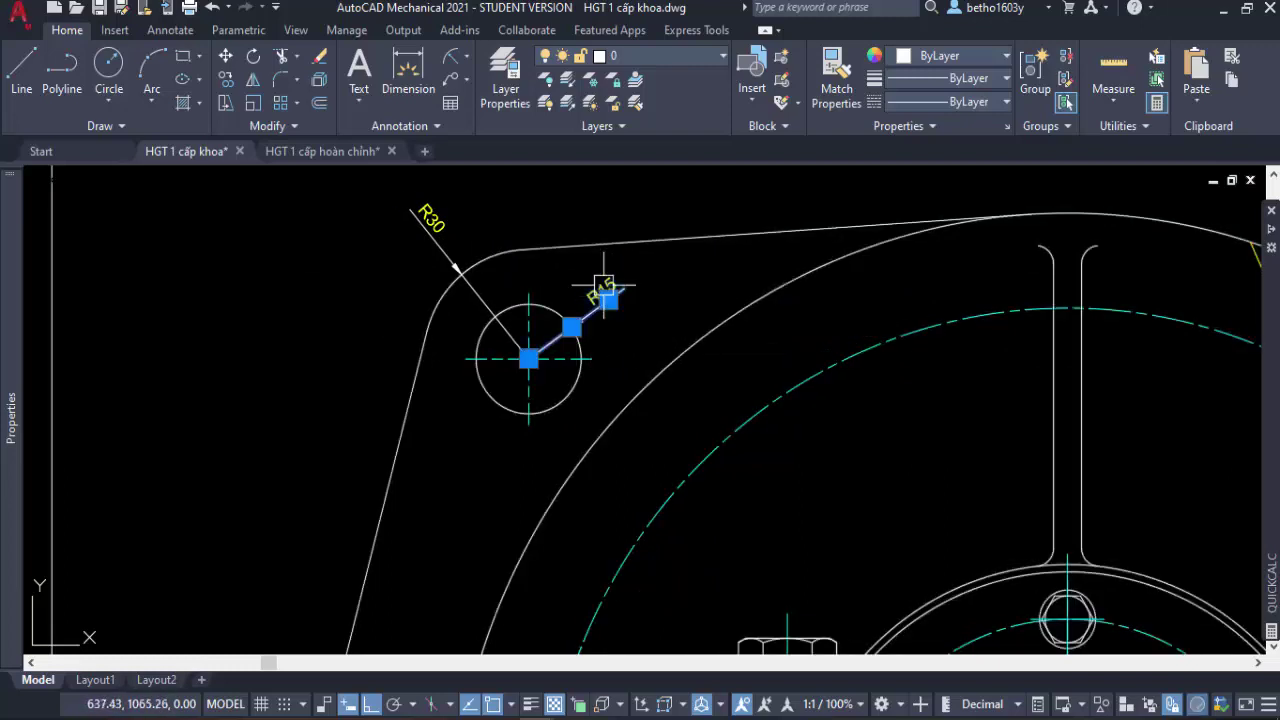
click(428, 228)
key(Delete)
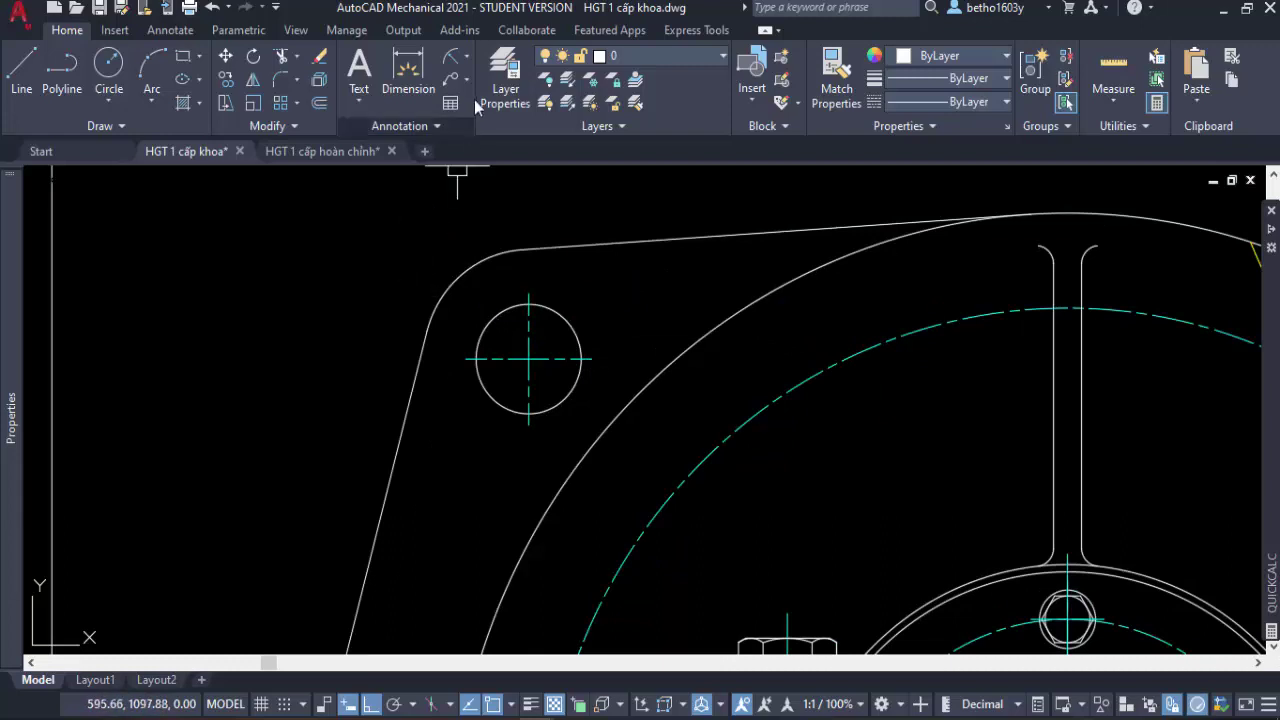
click(466, 62)
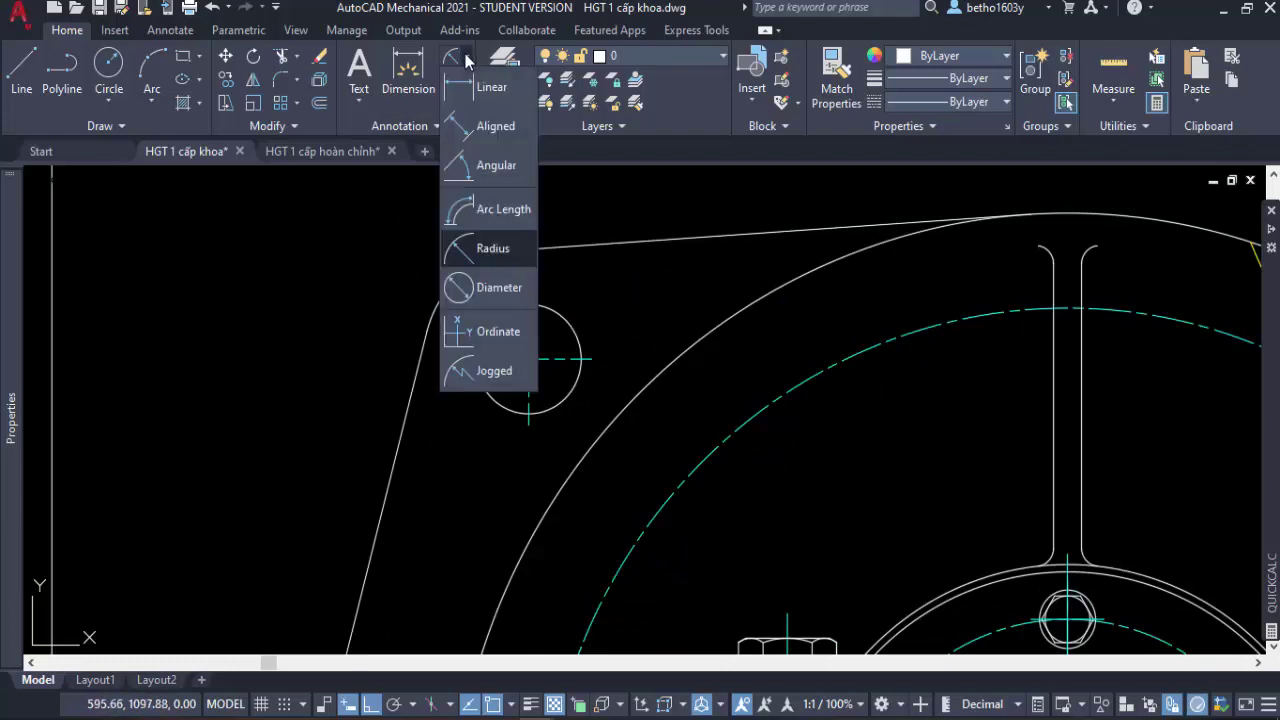
click(494, 292)
click(558, 312)
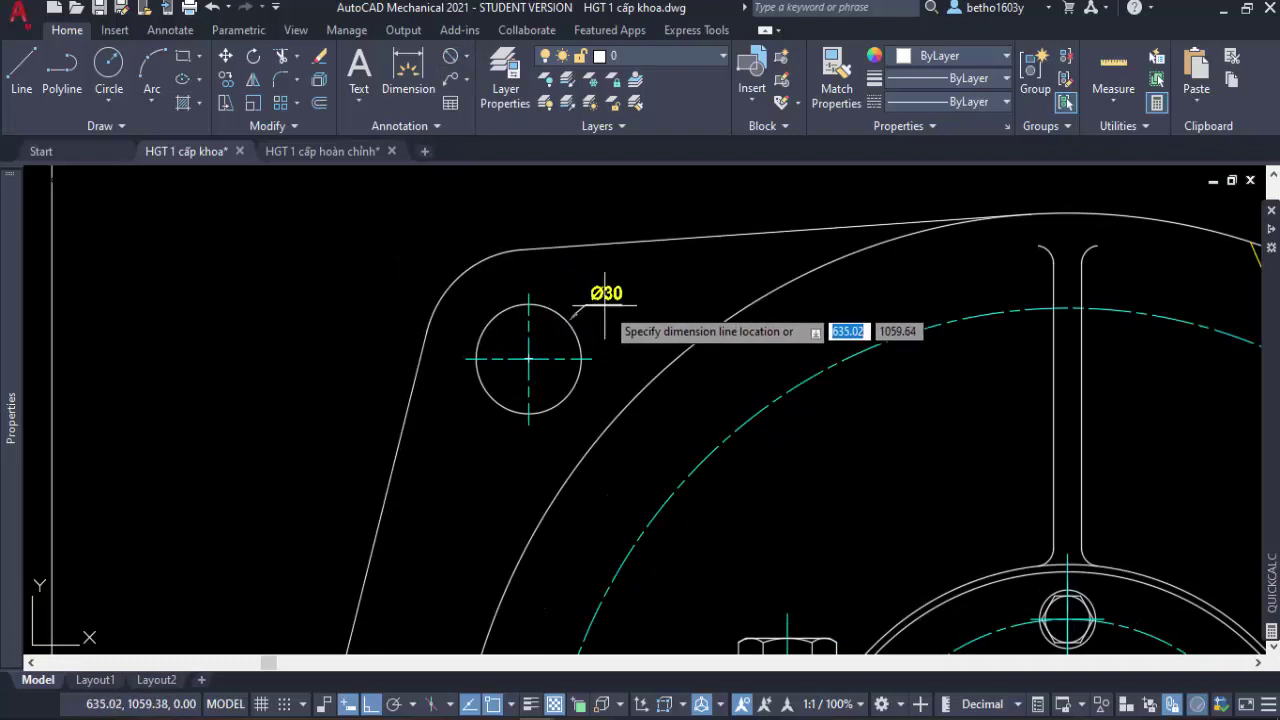
scroll(598, 310, up, 2)
click(600, 300)
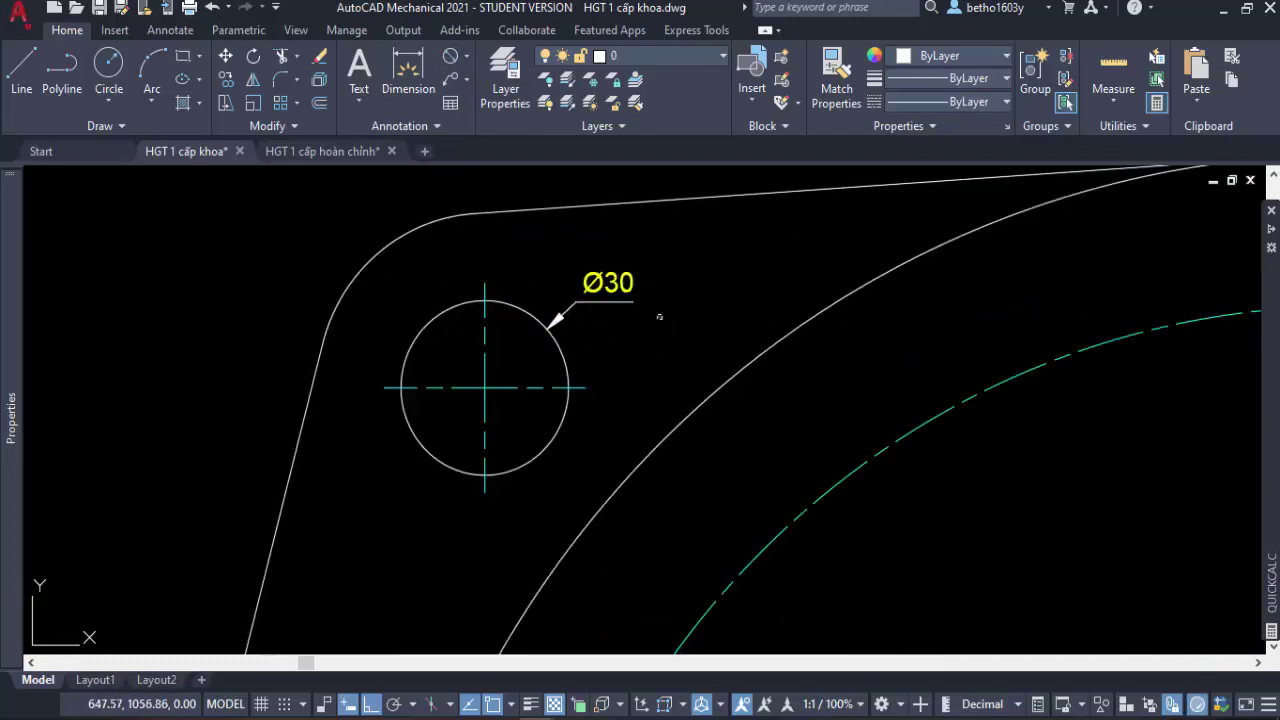
click(659, 316)
click(607, 262)
key(Delete)
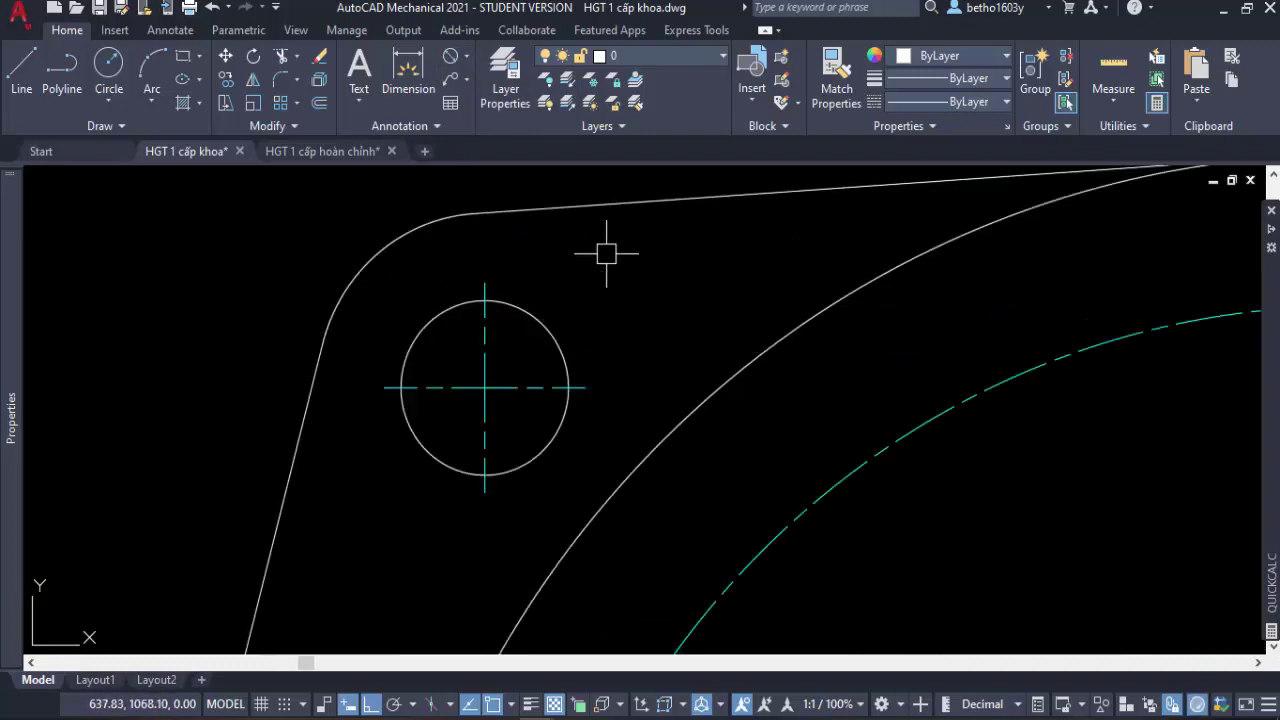
scroll(651, 326, down, 2)
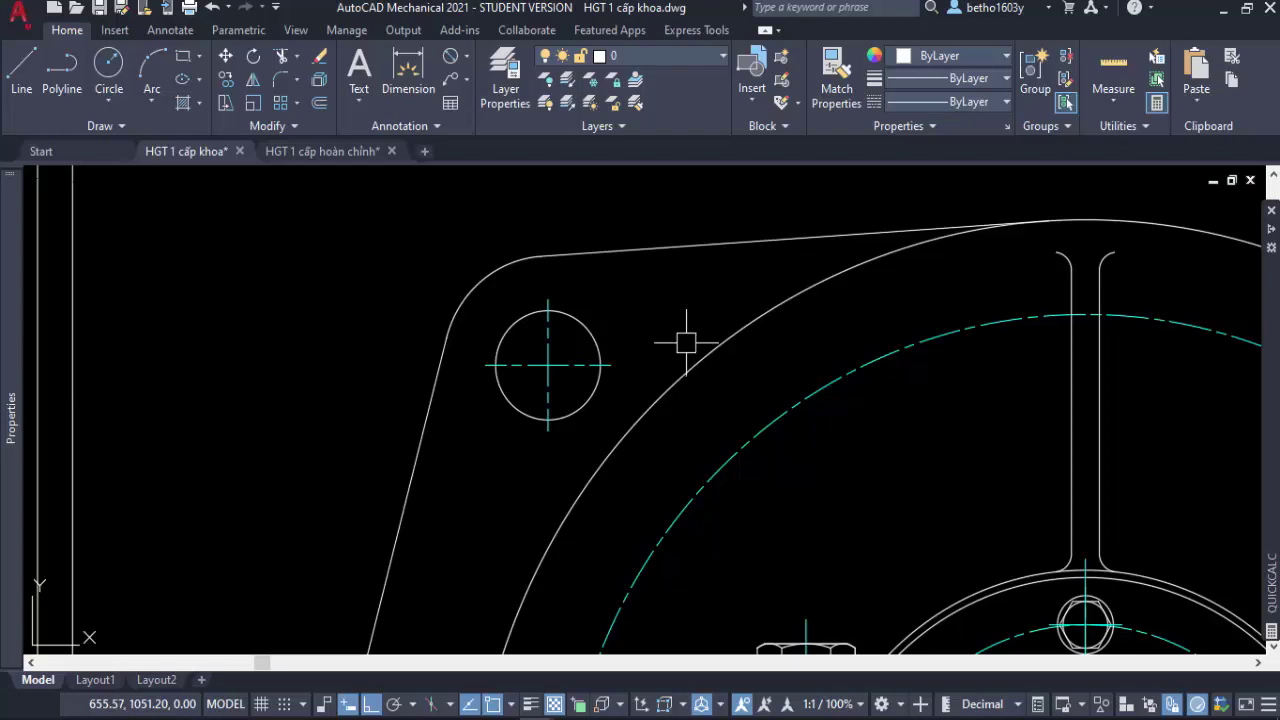
scroll(666, 318, down, 4)
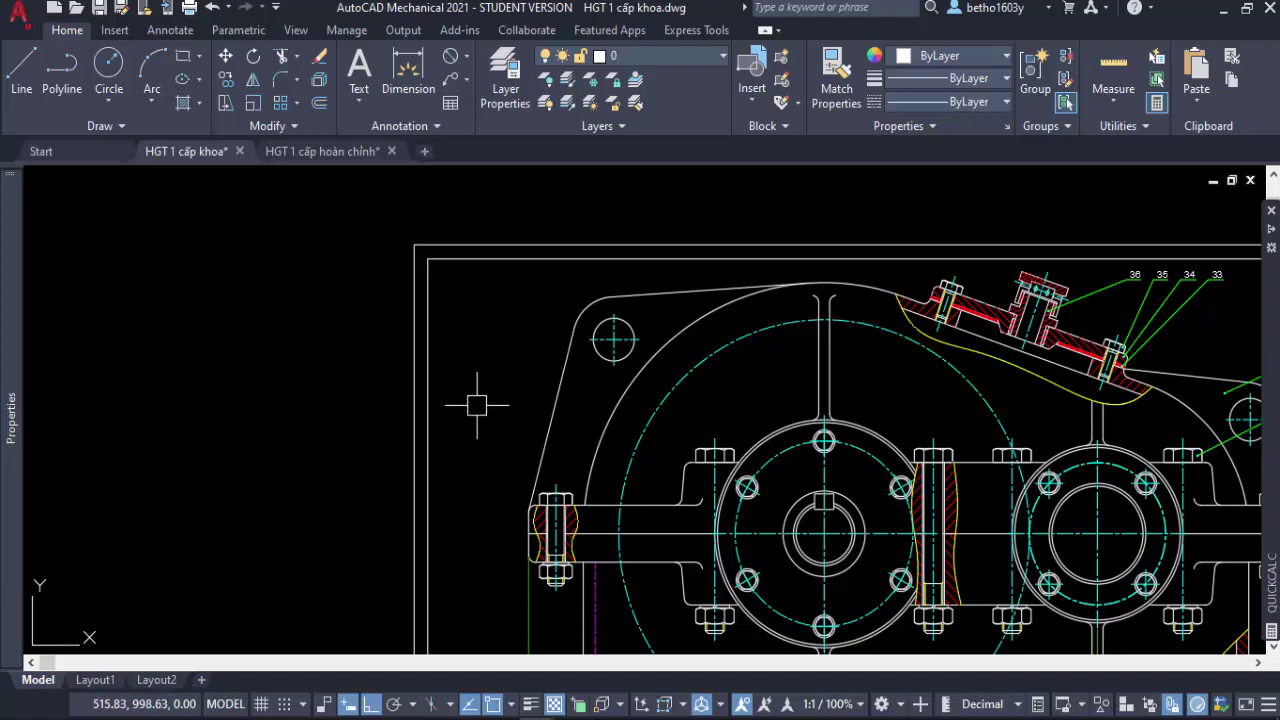
Add a 243.5 linear dimension along the gearbox base with the LI command, then pan up to the flange.
text(DIlo)
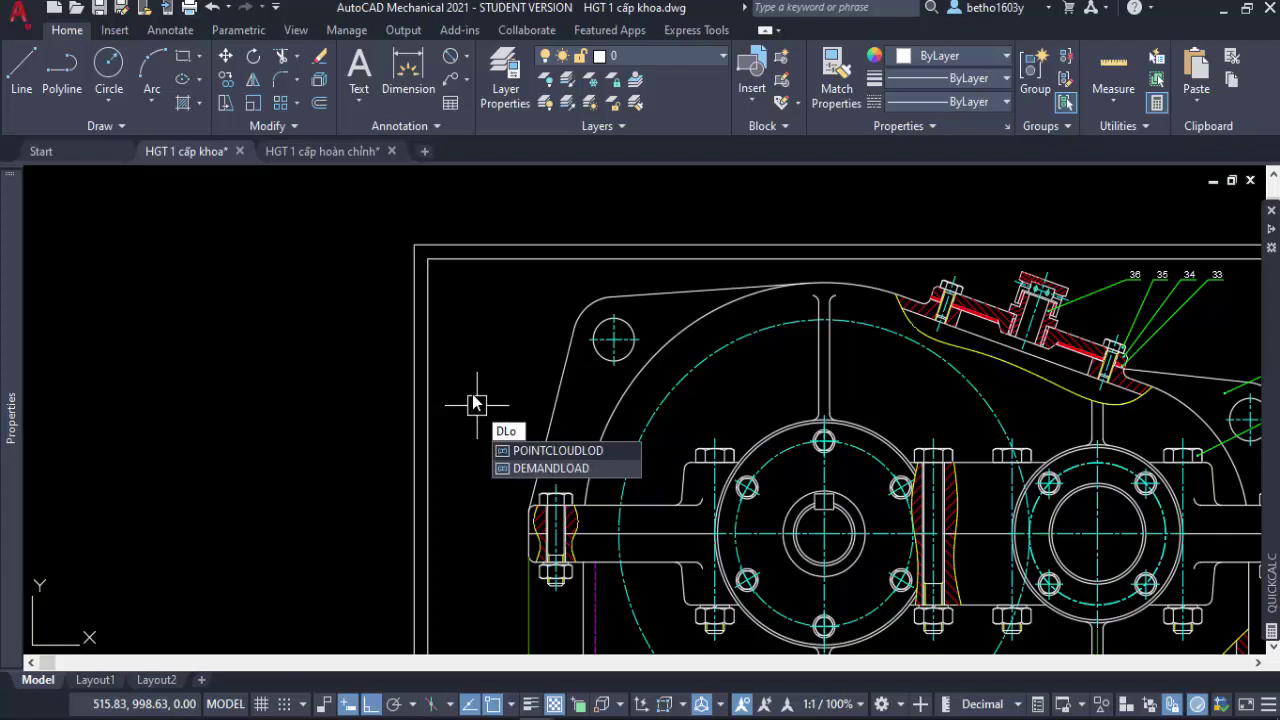
key(BackSpace)
text(i)
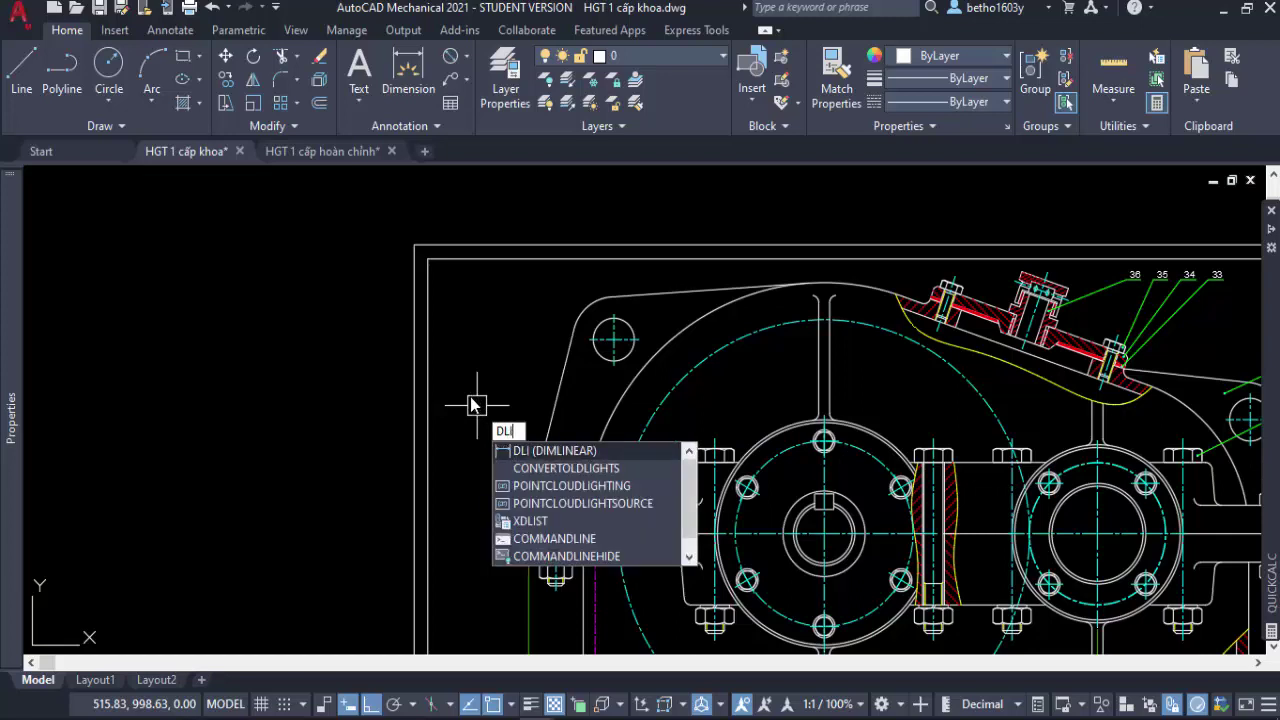
key(Return)
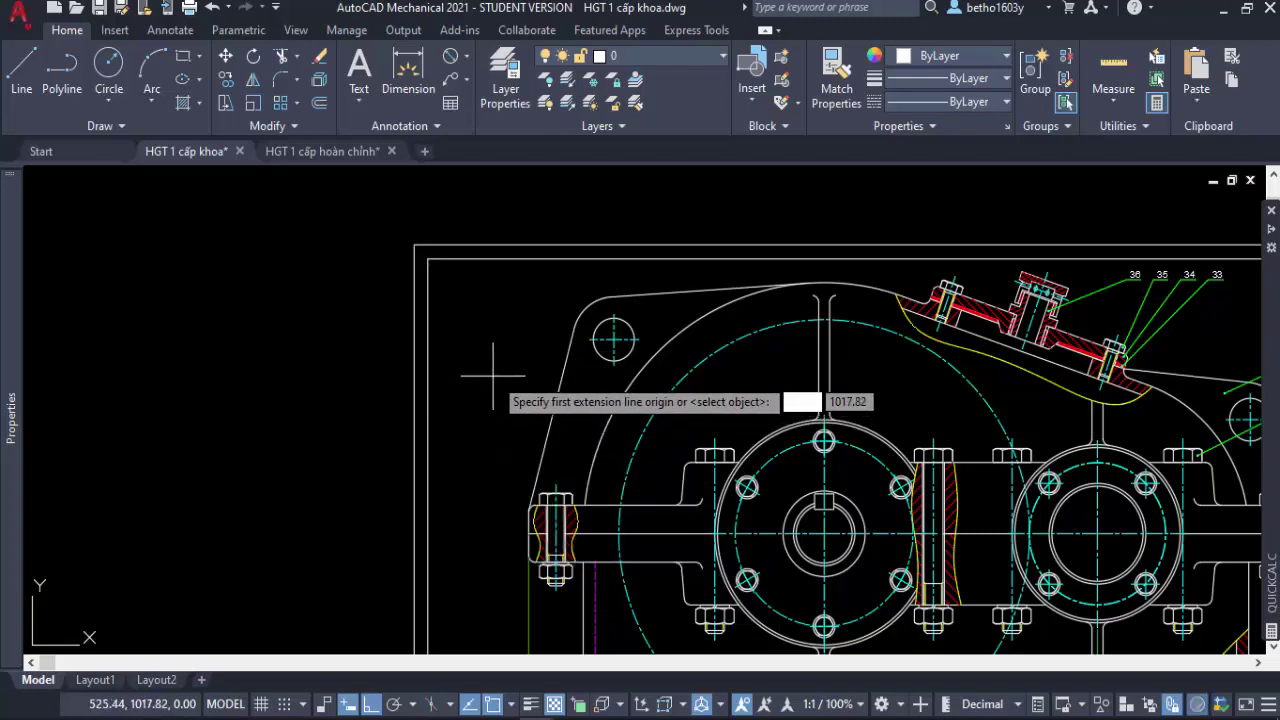
scroll(493, 424, down, 2)
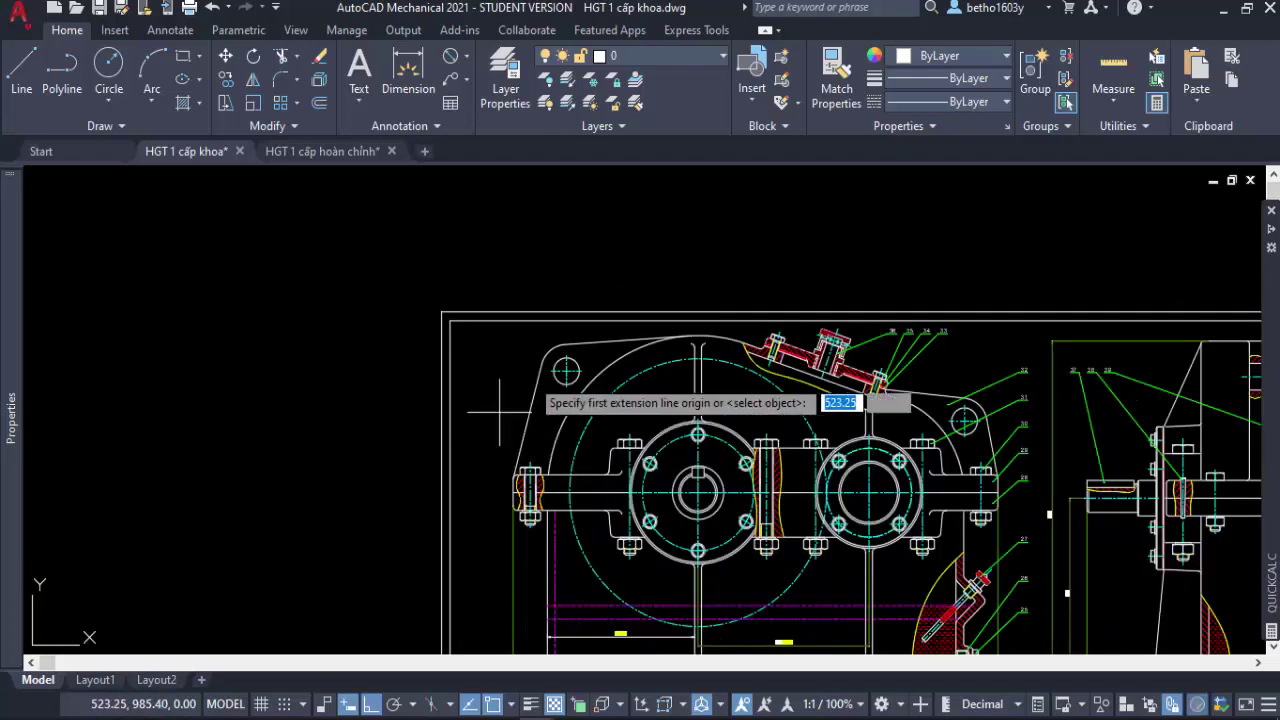
scroll(530, 373, down, 1)
scroll(562, 567, up, 1)
scroll(553, 564, up, 5)
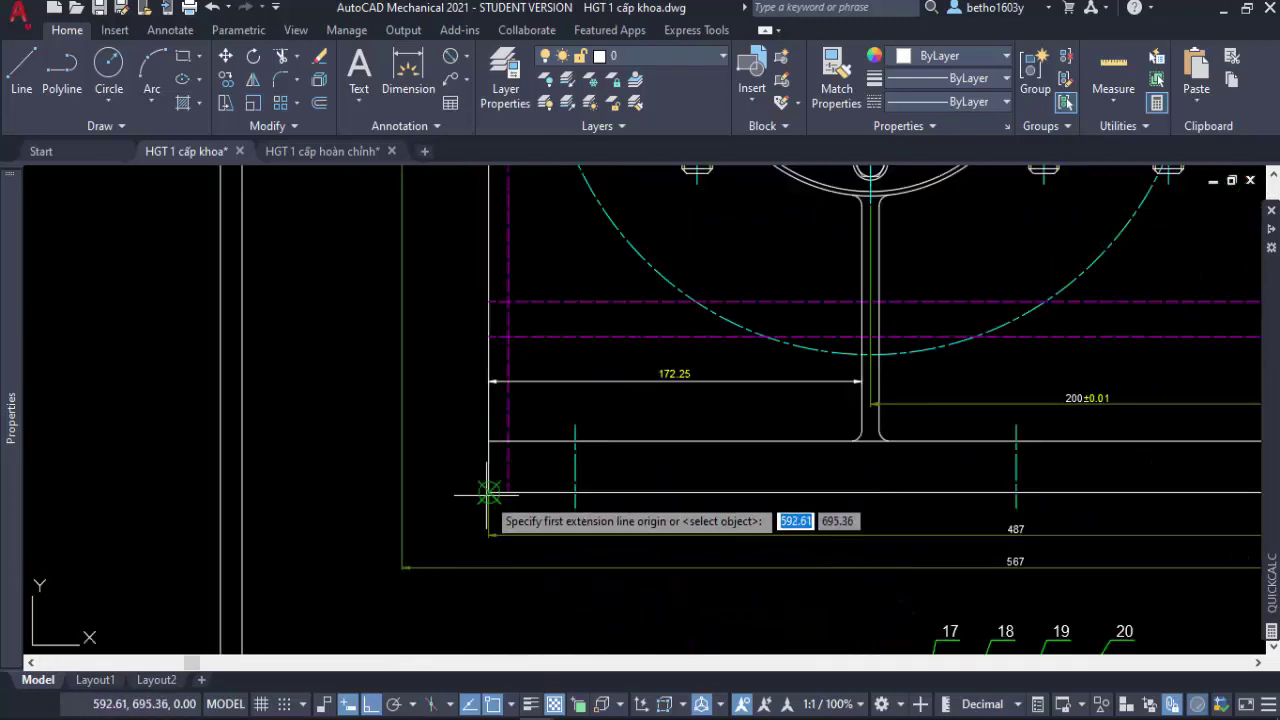
click(488, 492)
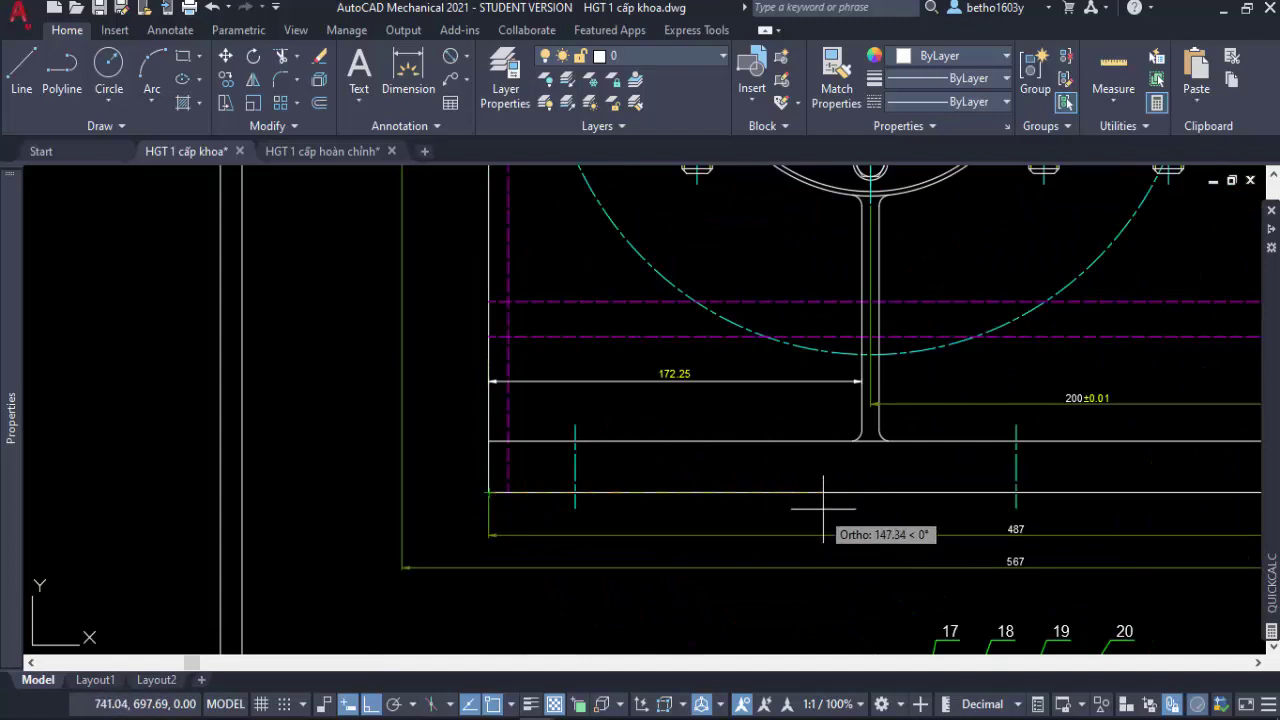
click(1015, 490)
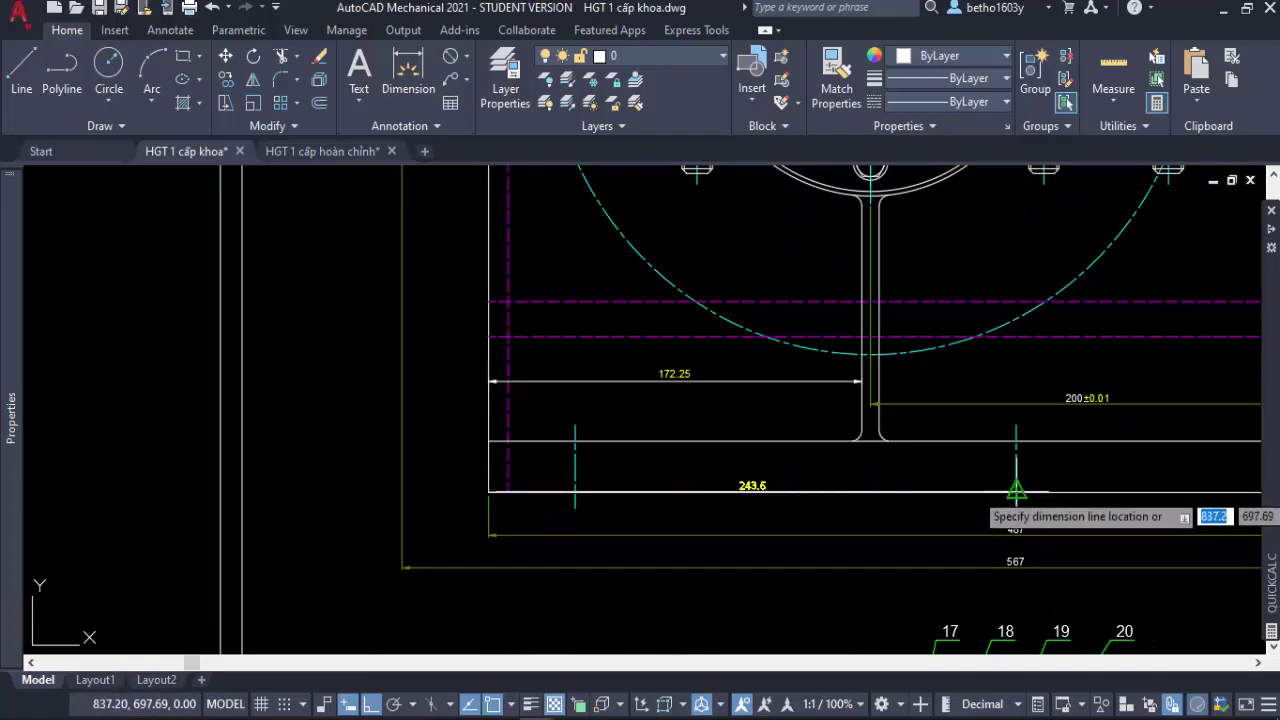
scroll(878, 520, up, 4)
click(876, 520)
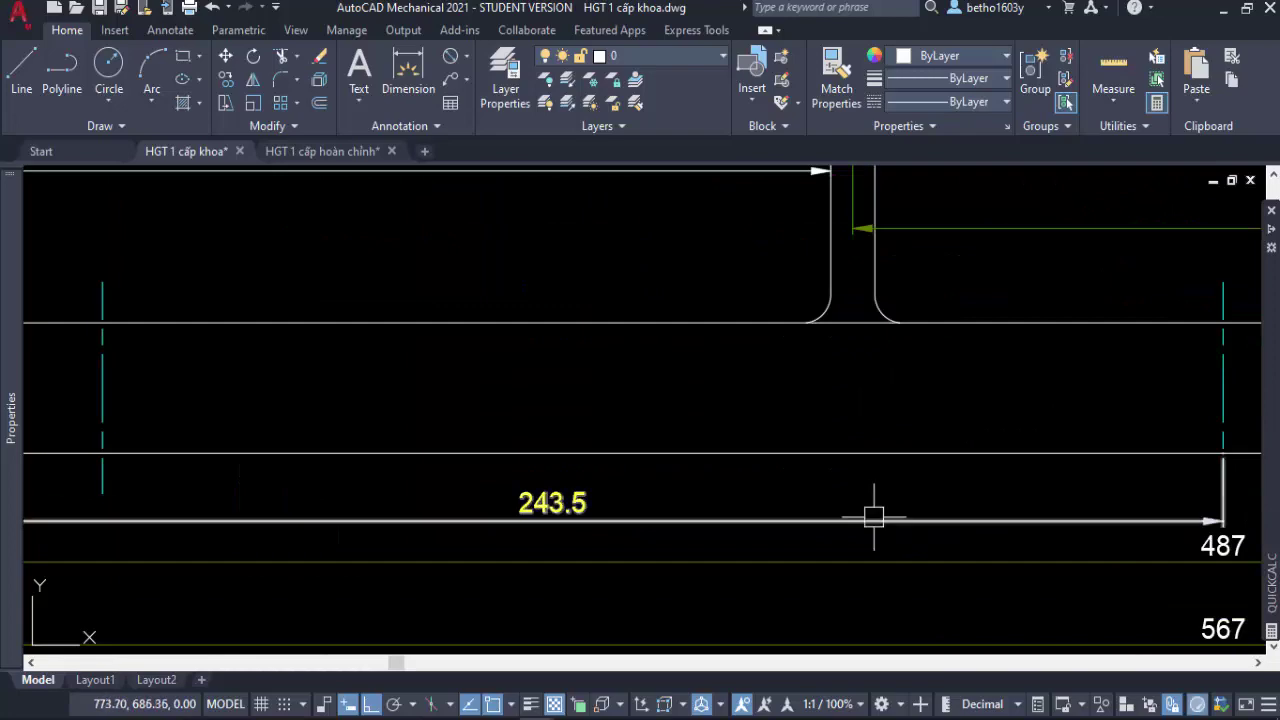
scroll(826, 523, down, 2)
scroll(682, 459, down, 2)
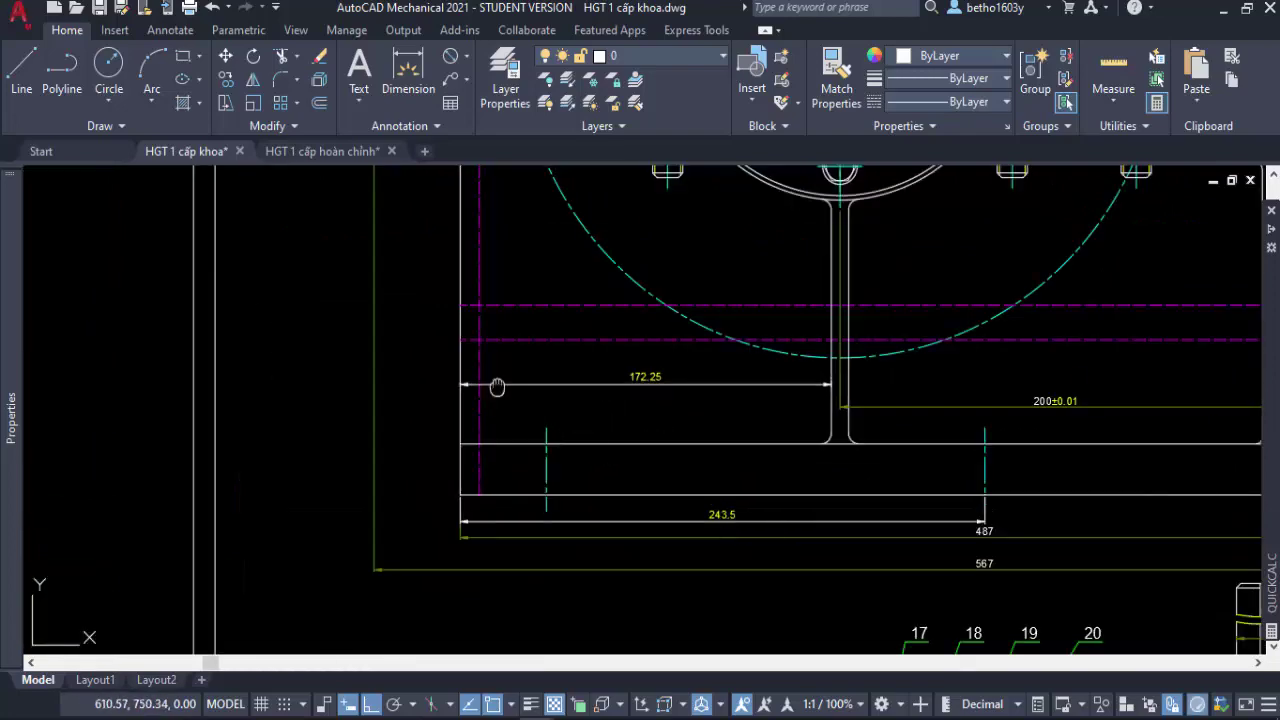
middle_drag(491, 383, 494, 467)
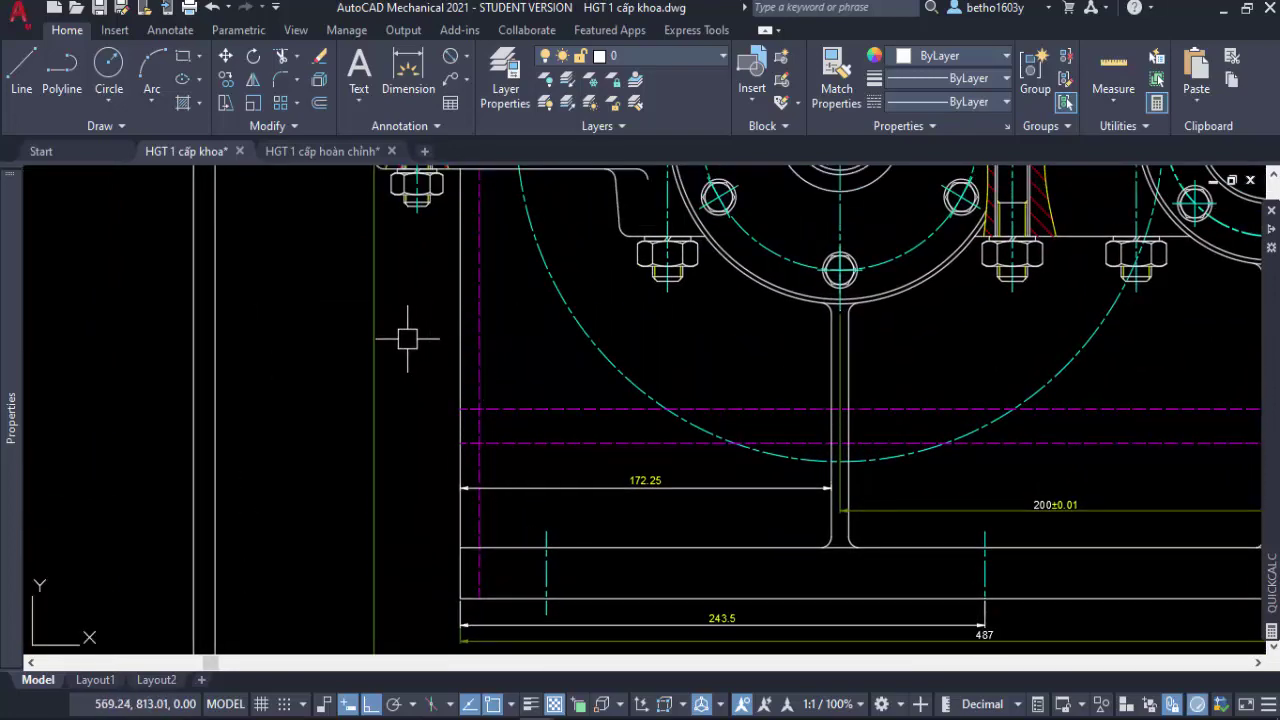
Add another 172.25 linear dimension higher up on the housing.
text(Dli)
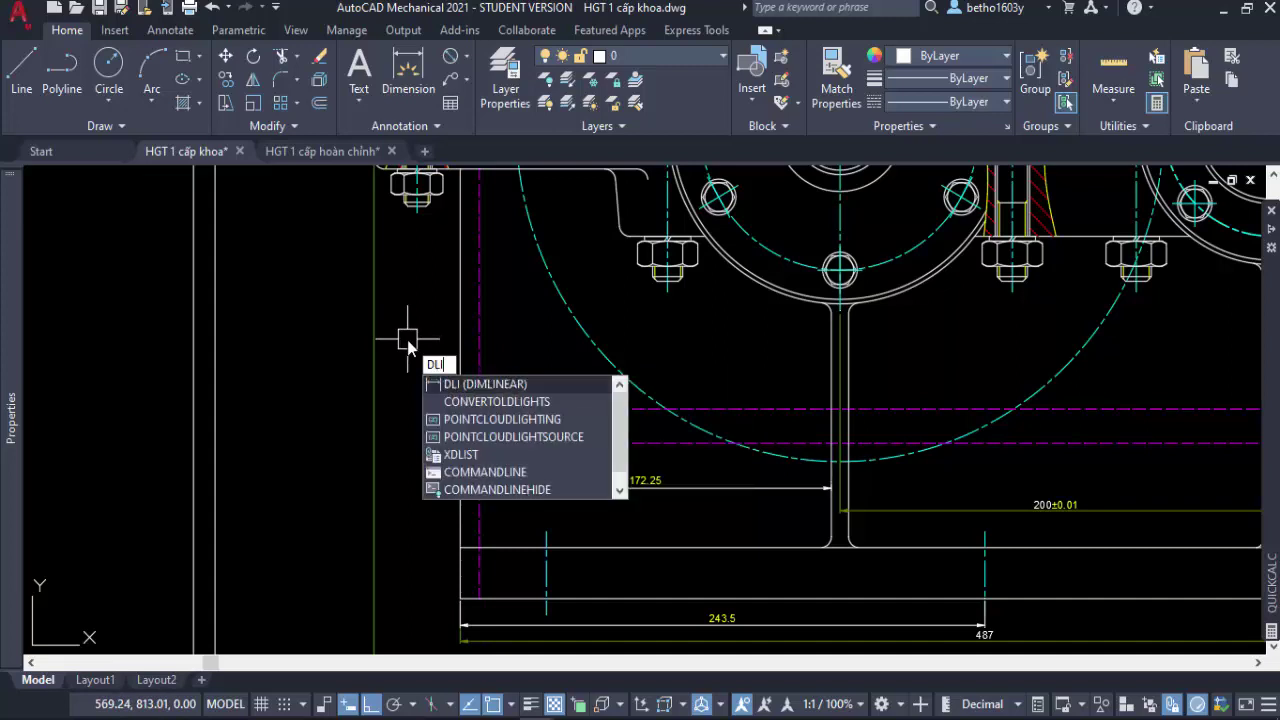
key(Return)
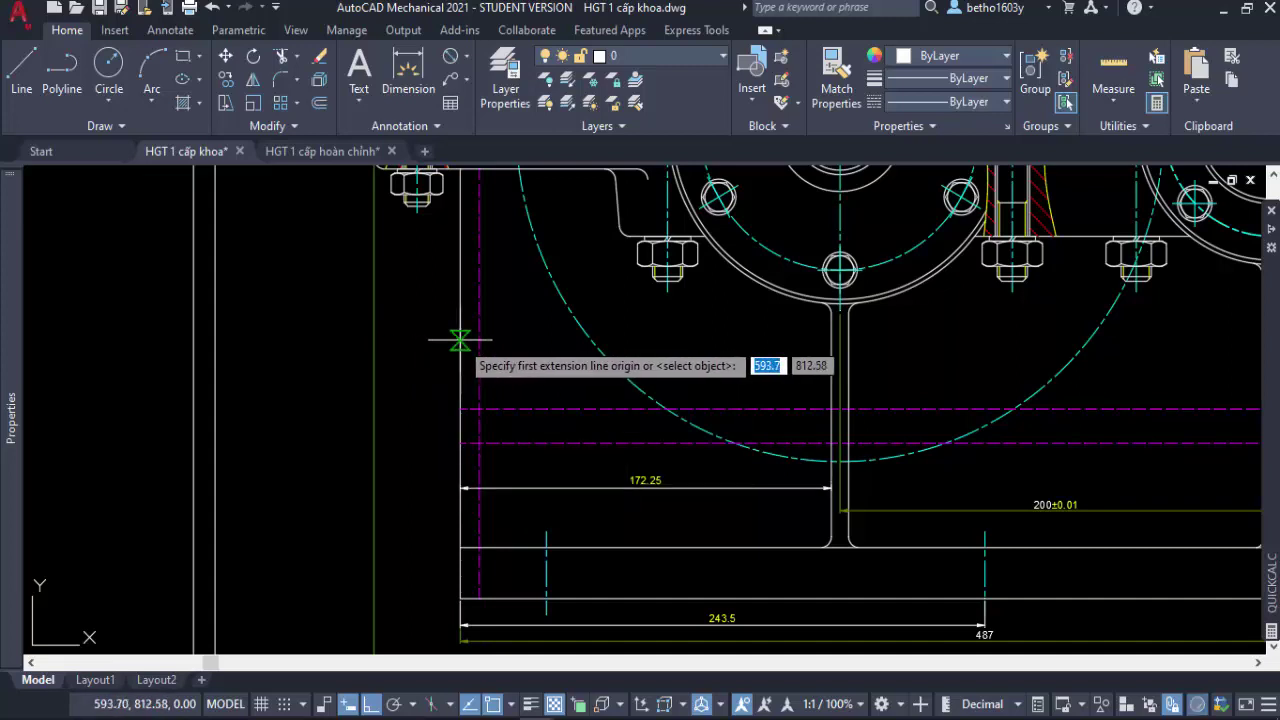
click(460, 340)
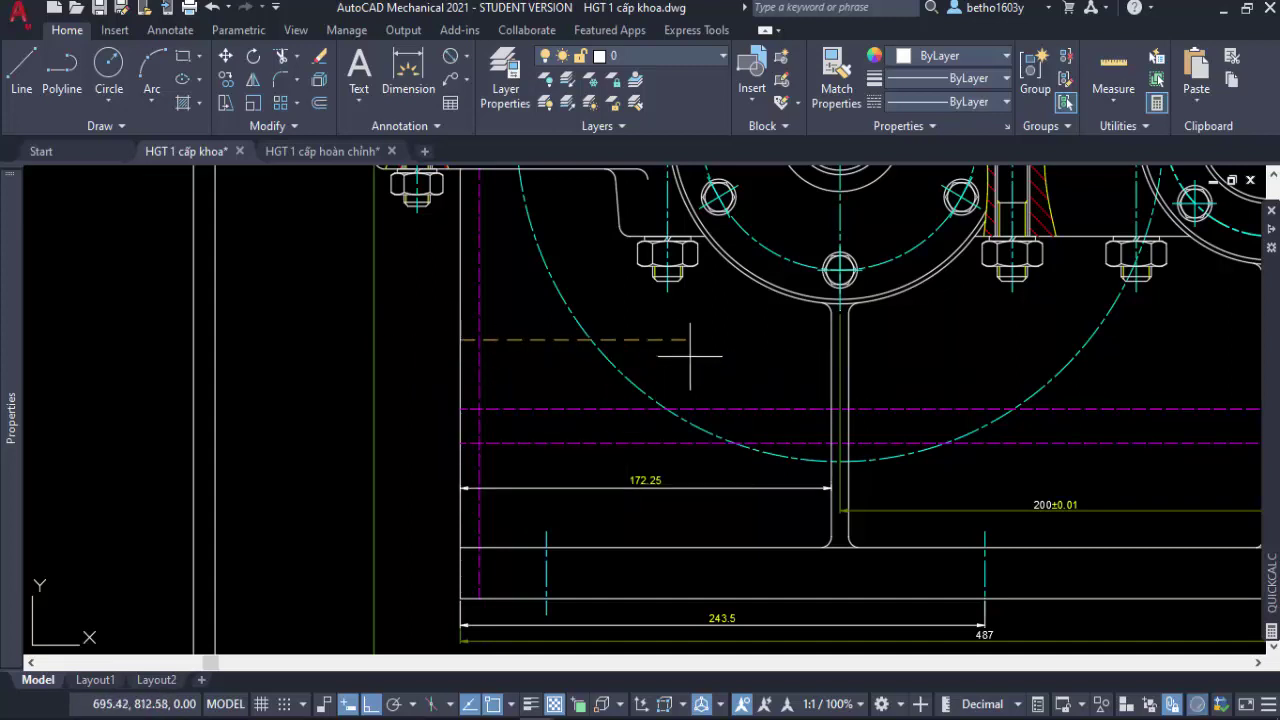
click(828, 342)
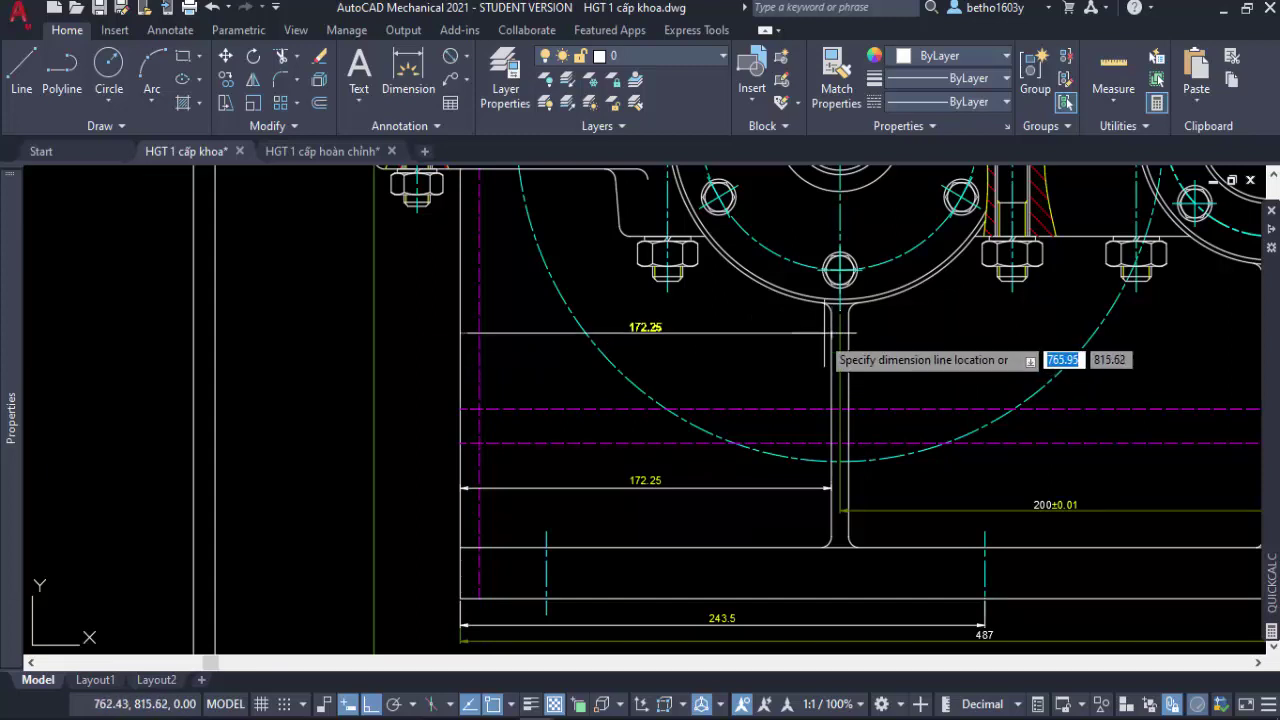
click(763, 366)
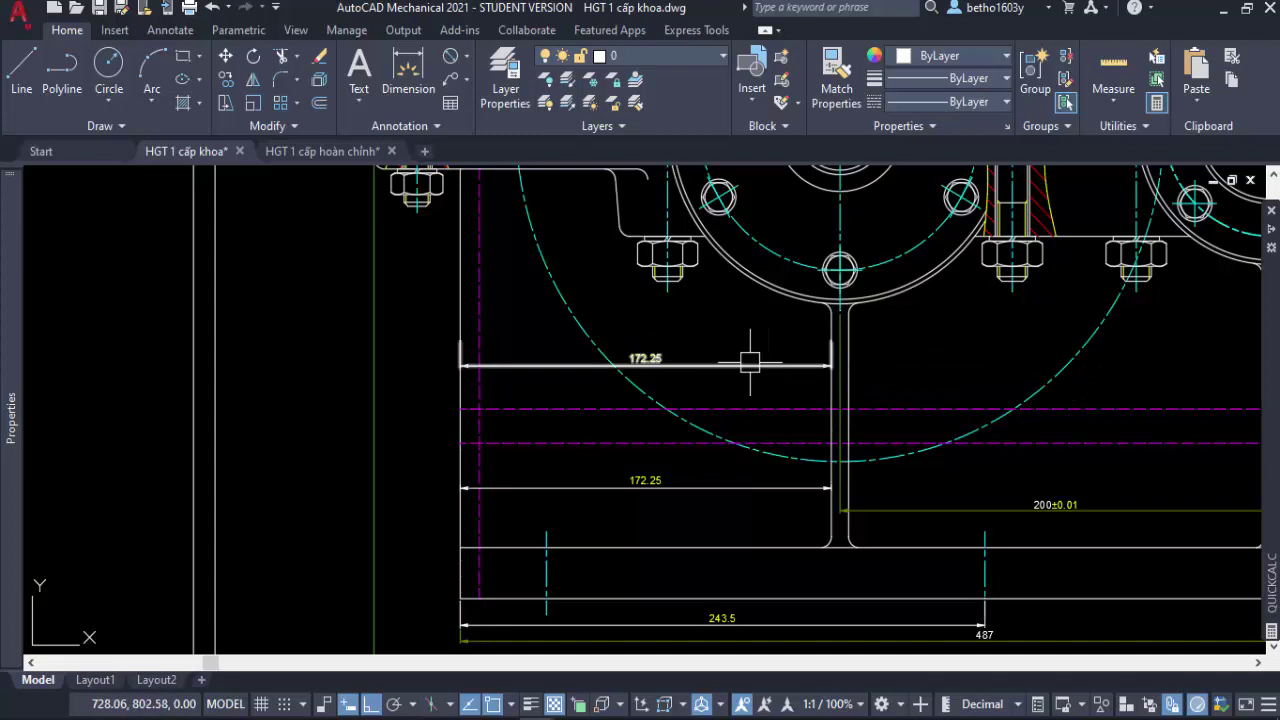
Erase both 172.25 dimensions.
click(749, 363)
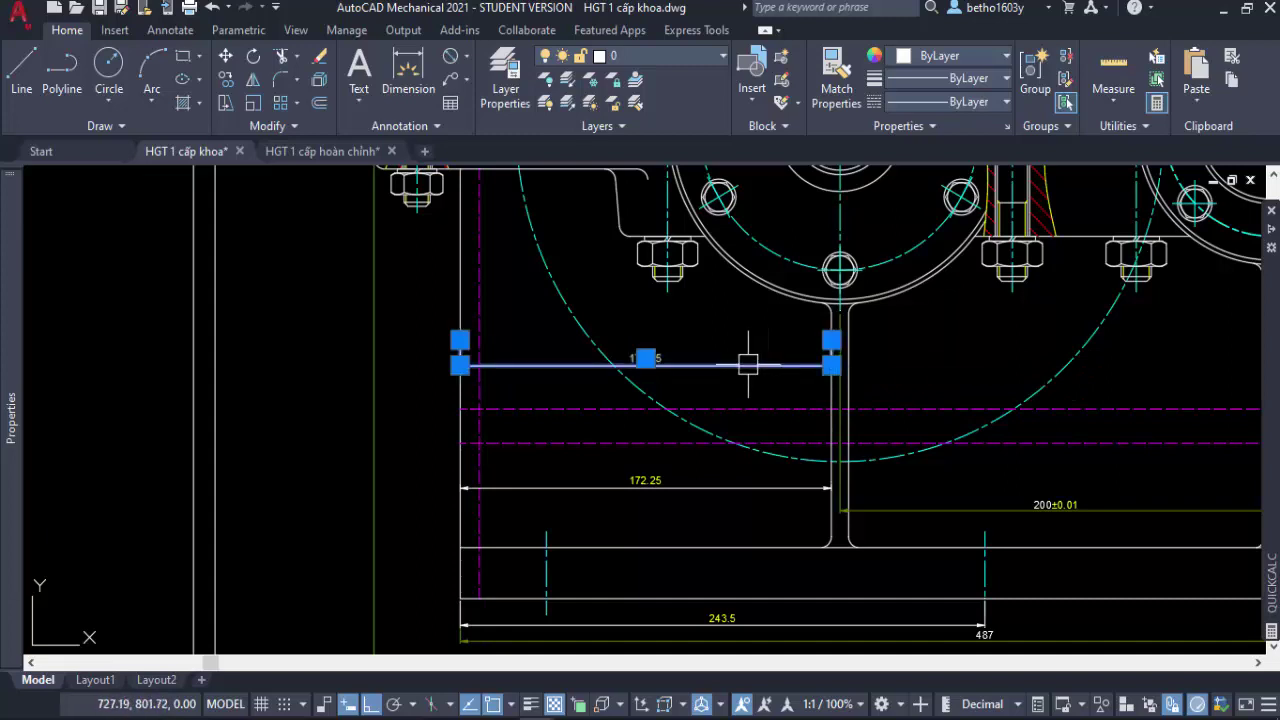
click(712, 489)
text(e)
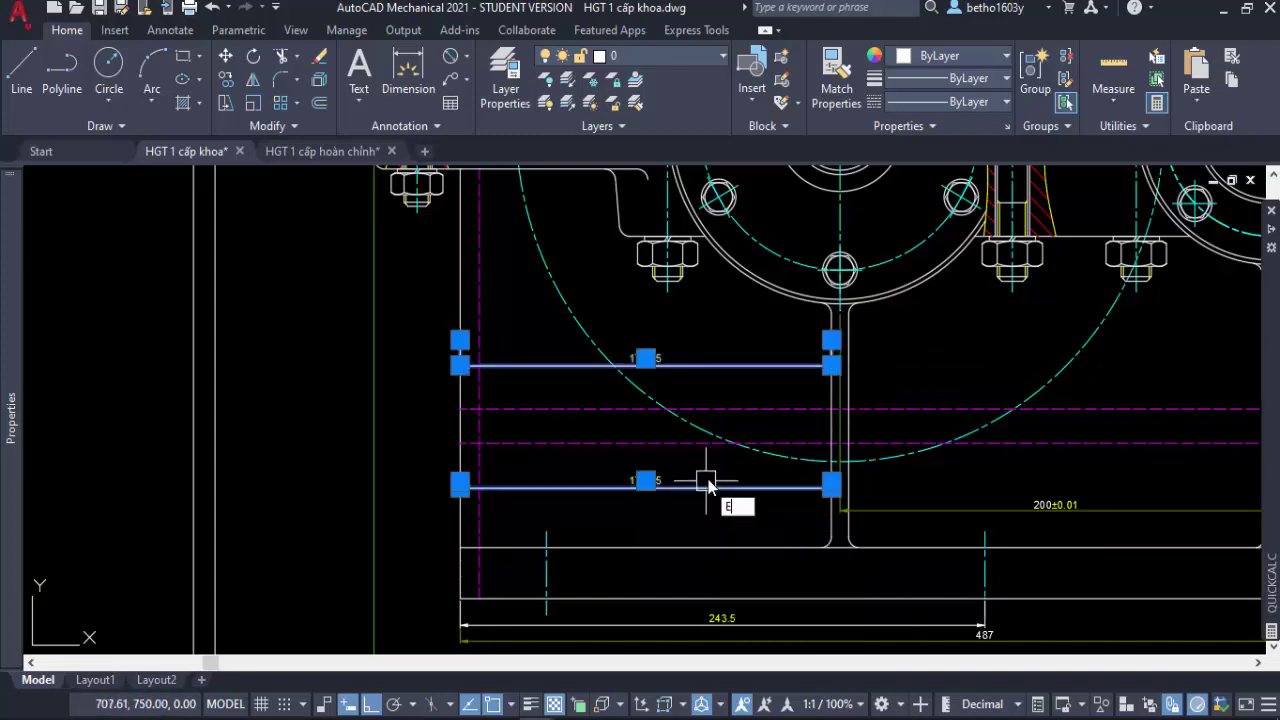
key(Escape)
click(699, 484)
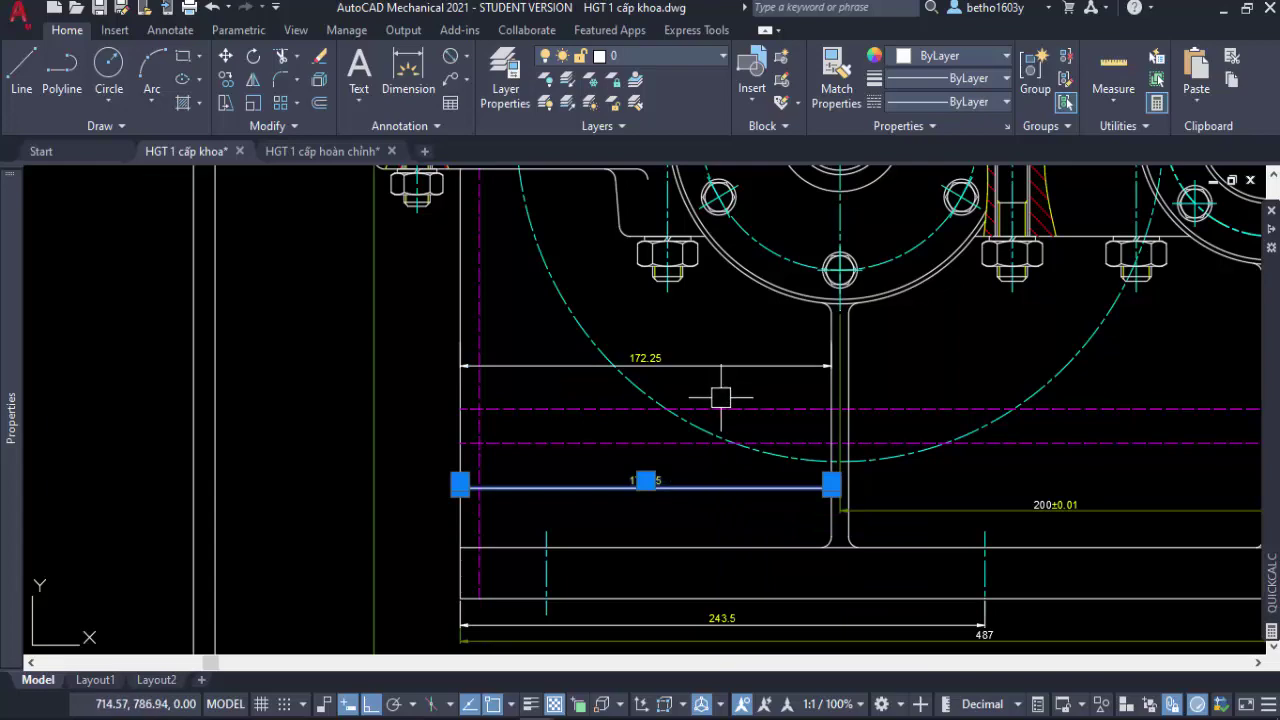
click(744, 375)
key(Return)
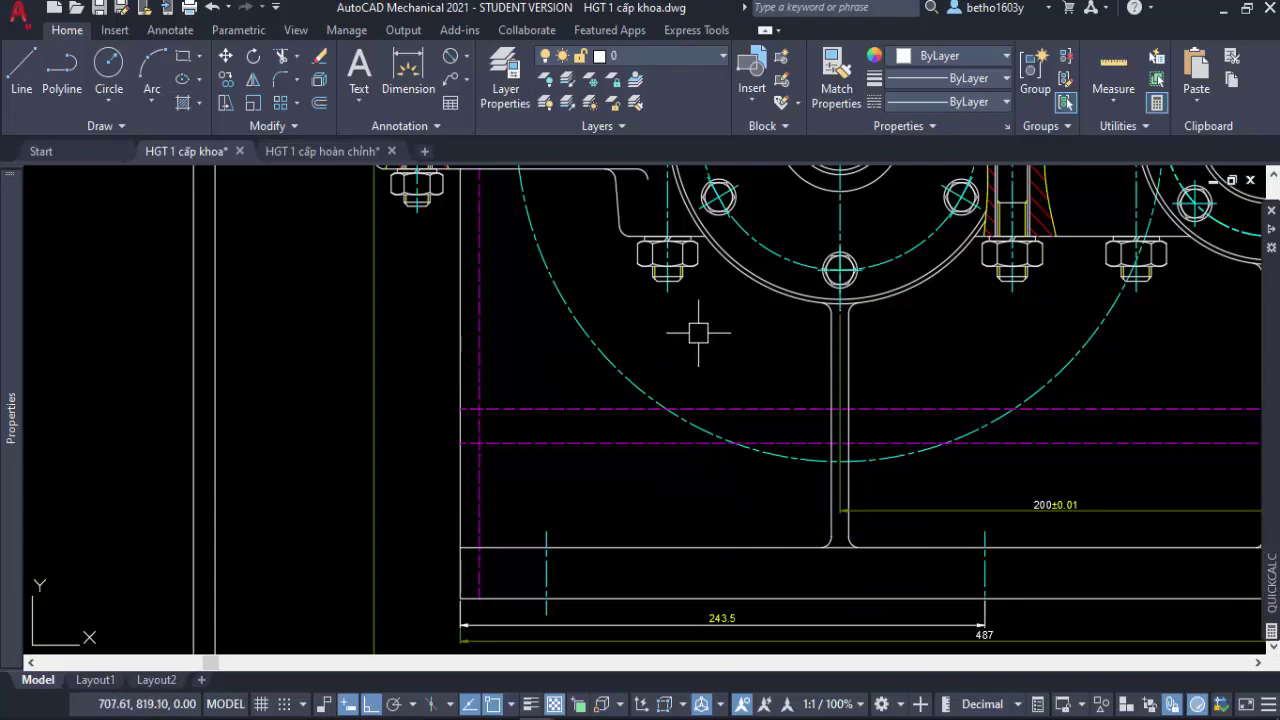
Delete the 243.5 dimension below the base.
scroll(738, 482, down, 2)
scroll(803, 534, up, 4)
click(810, 522)
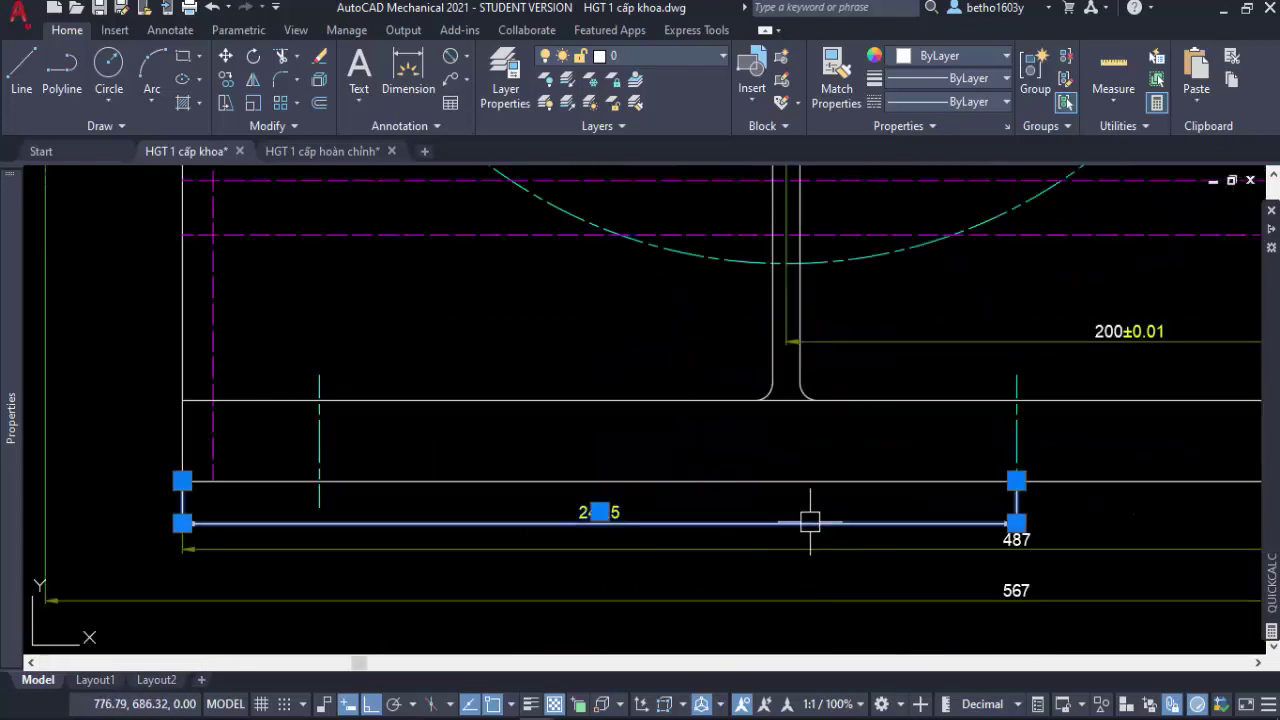
key(Delete)
scroll(780, 514, down, 2)
scroll(760, 543, down, 2)
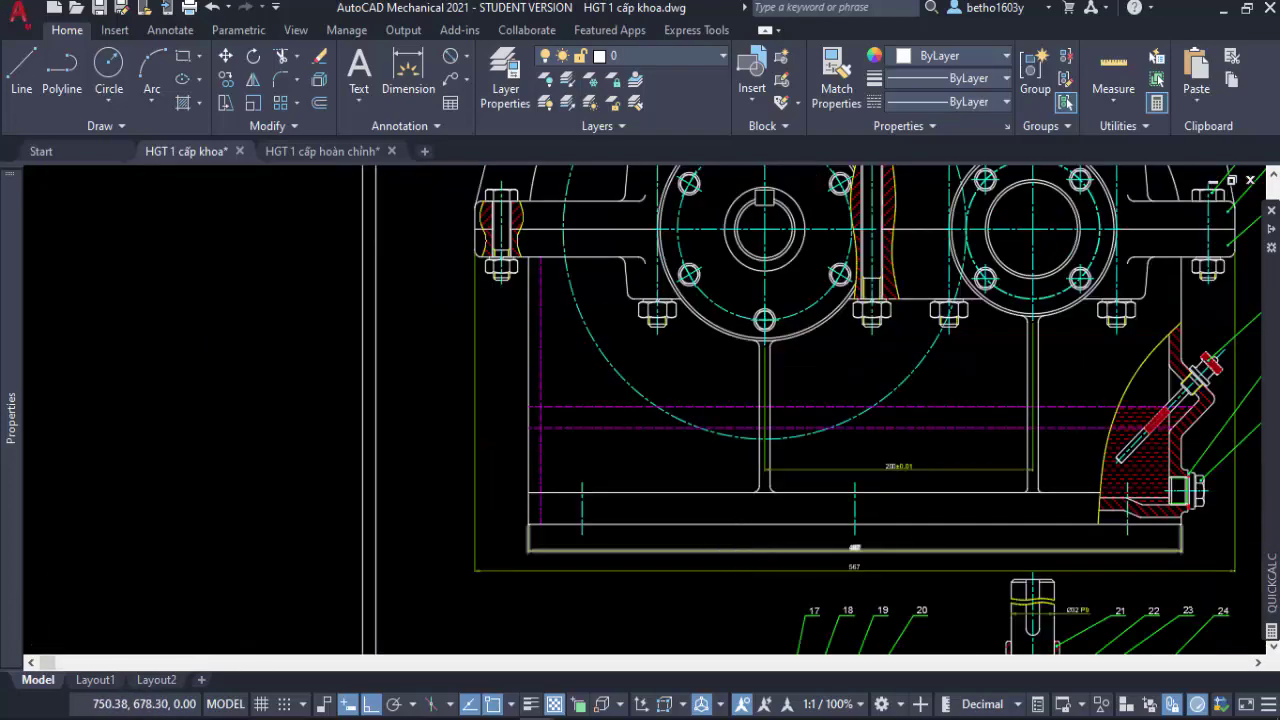
scroll(720, 520, down, 2)
scroll(684, 491, up, 2)
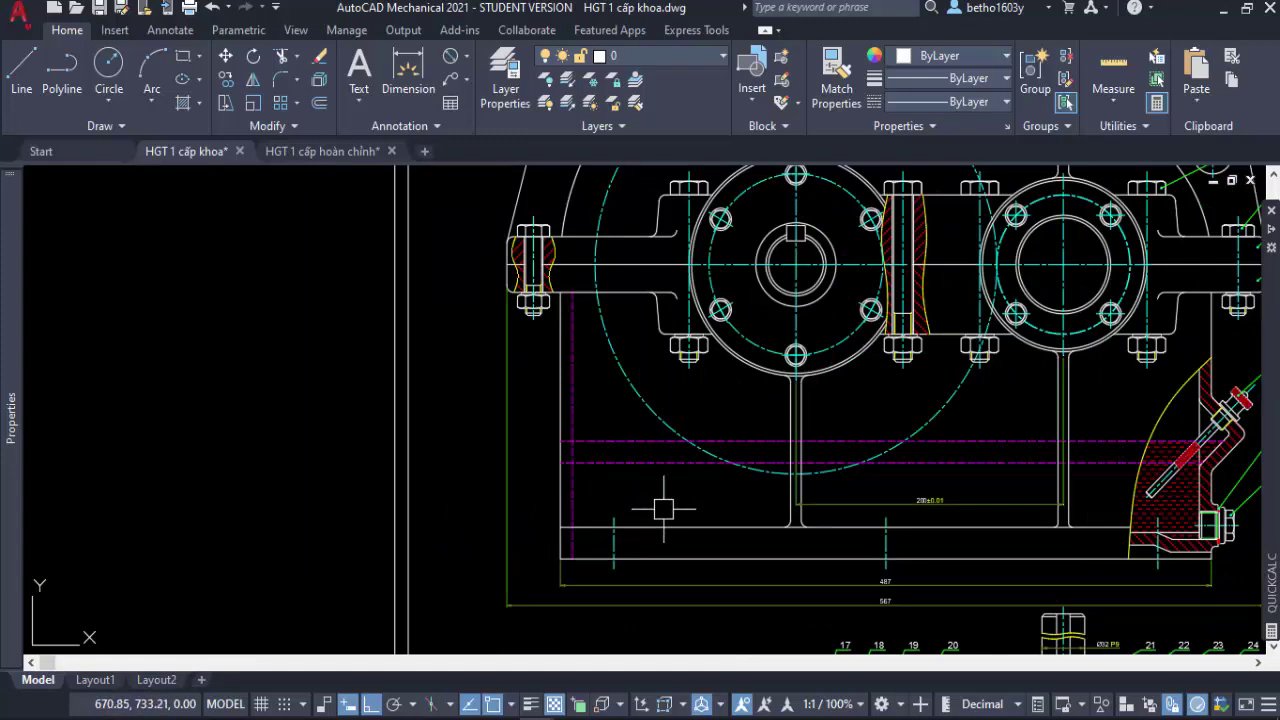
scroll(663, 509, down, 2)
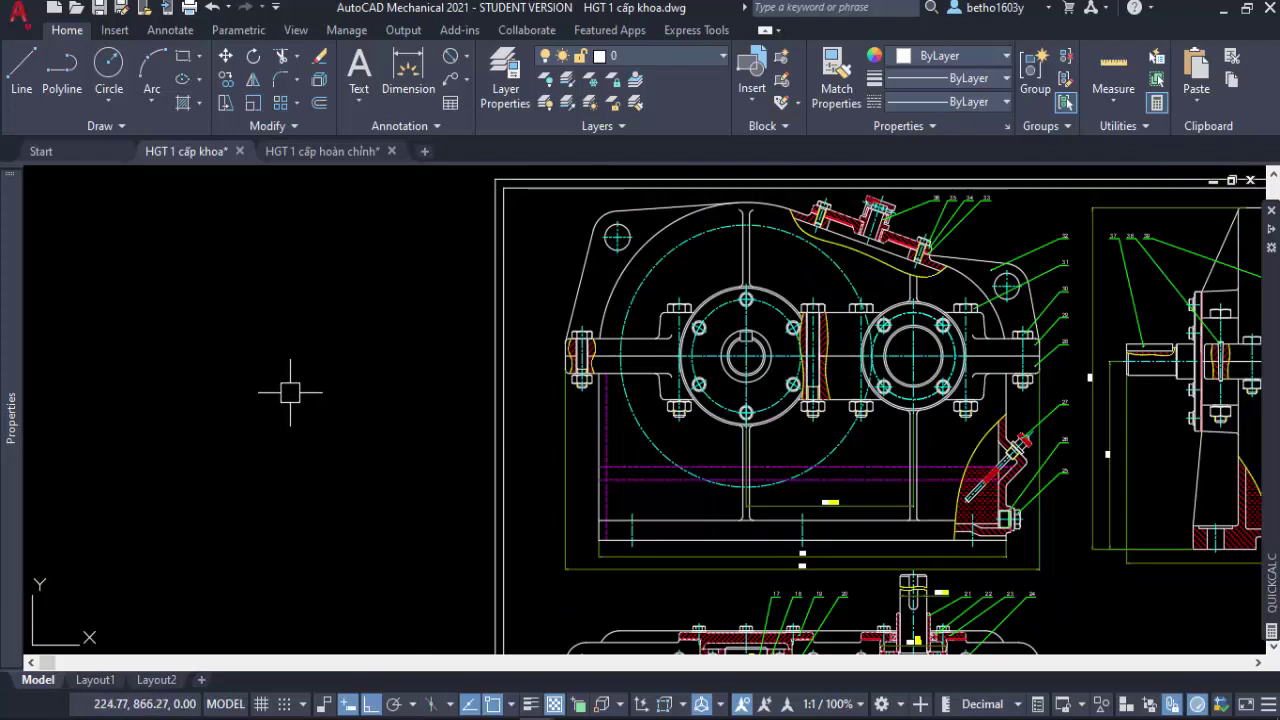
text(da)
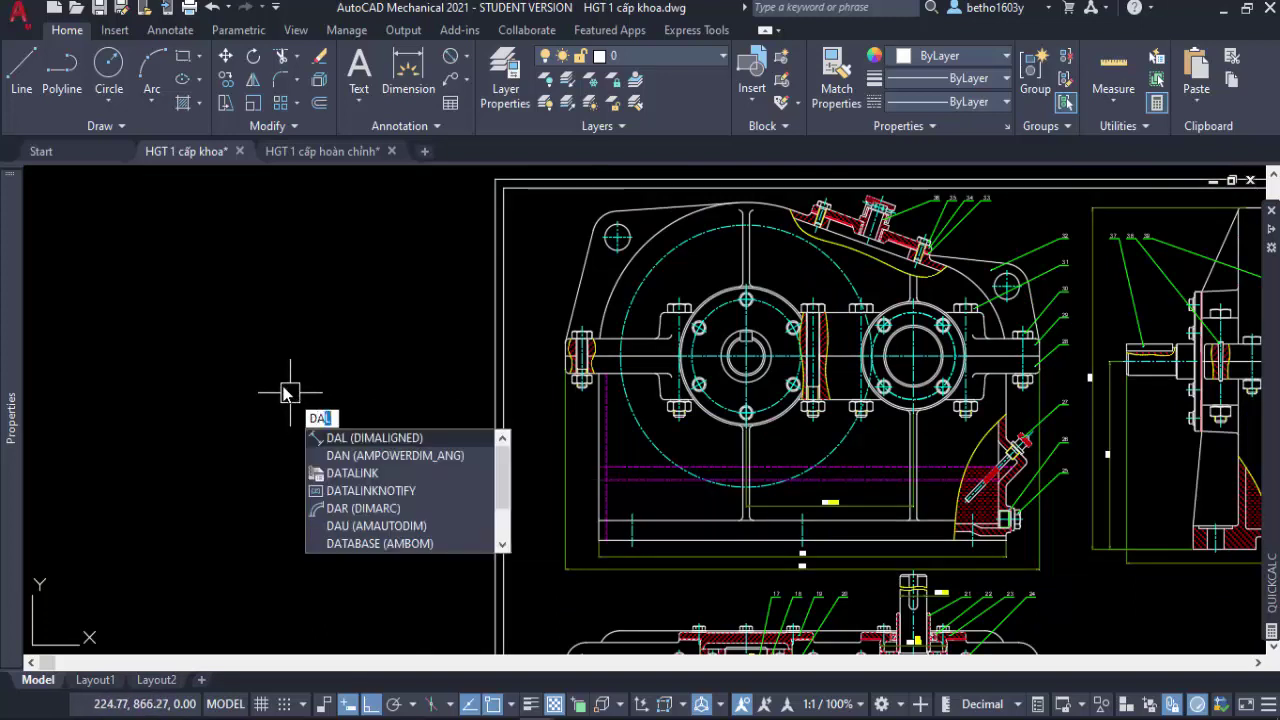
text(l)
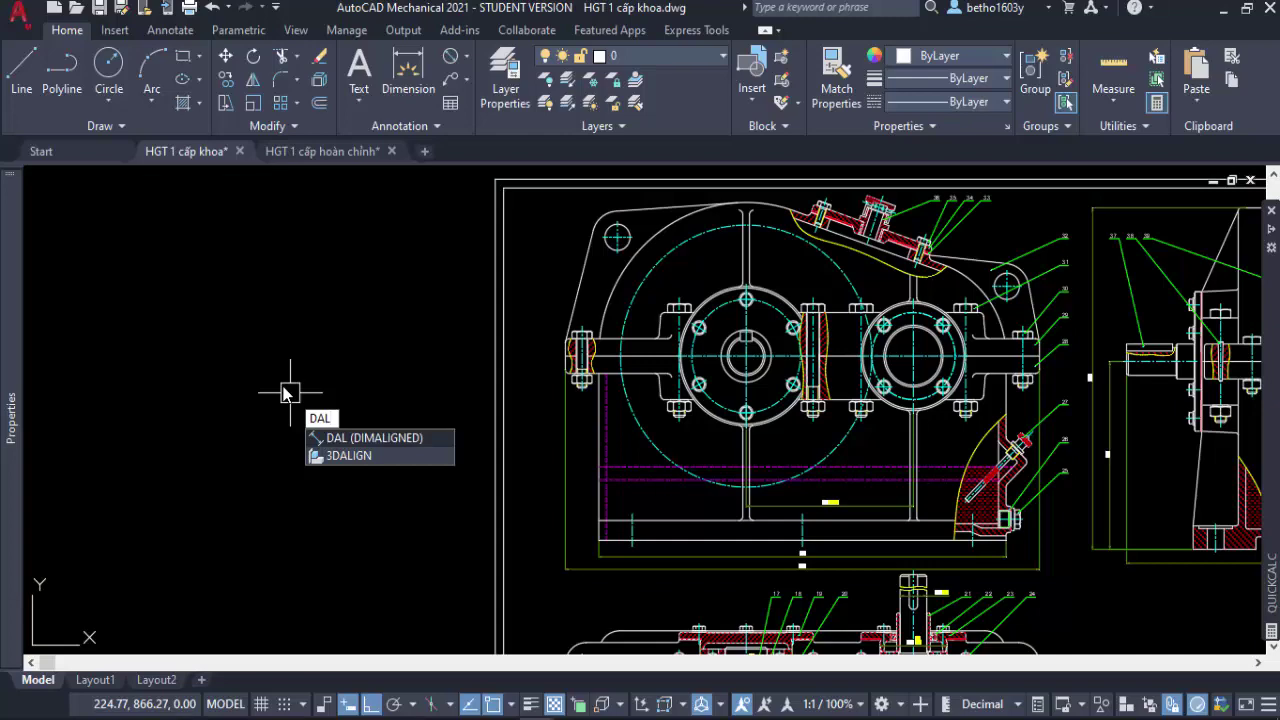
key(Return)
scroll(568, 270, up, 4)
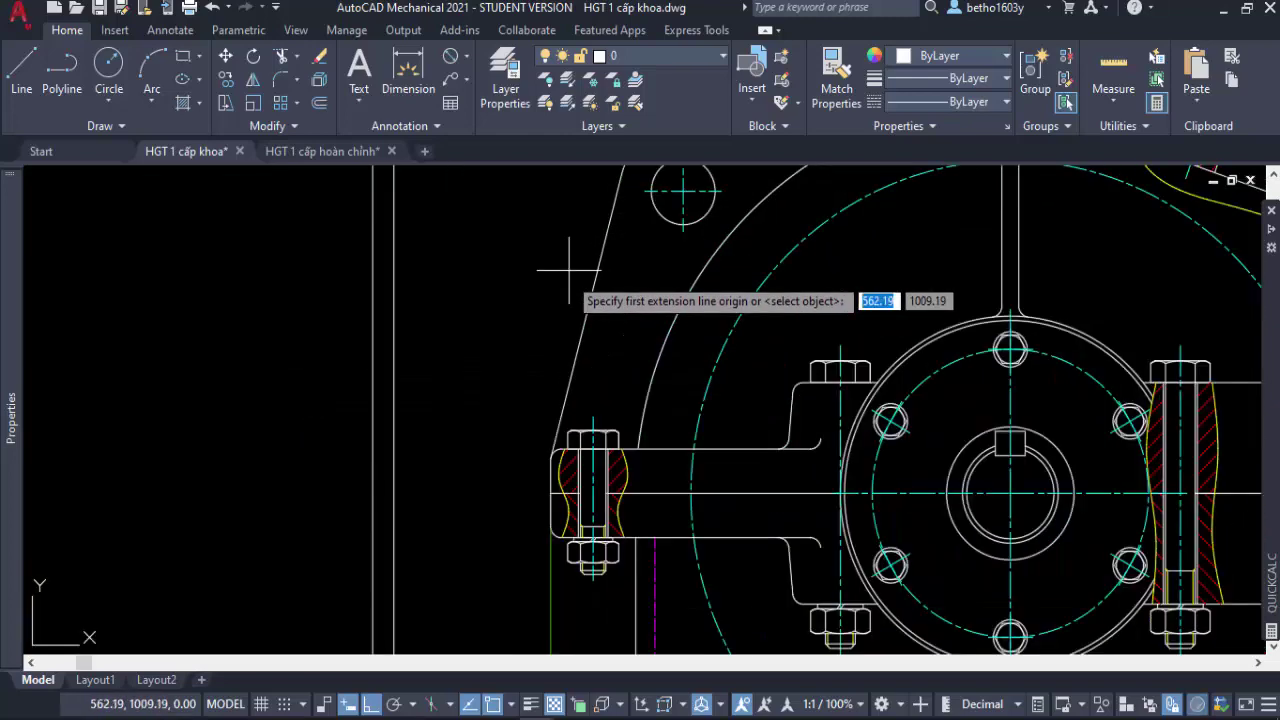
click(566, 393)
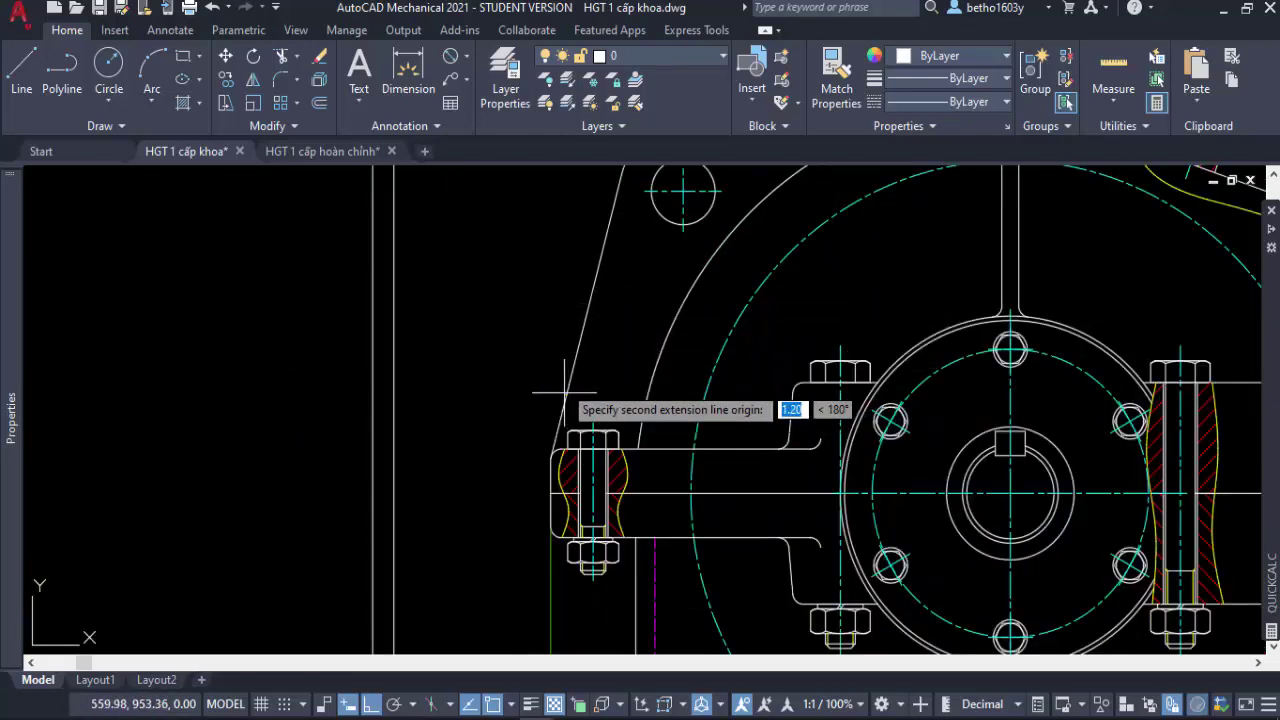
click(612, 219)
click(559, 217)
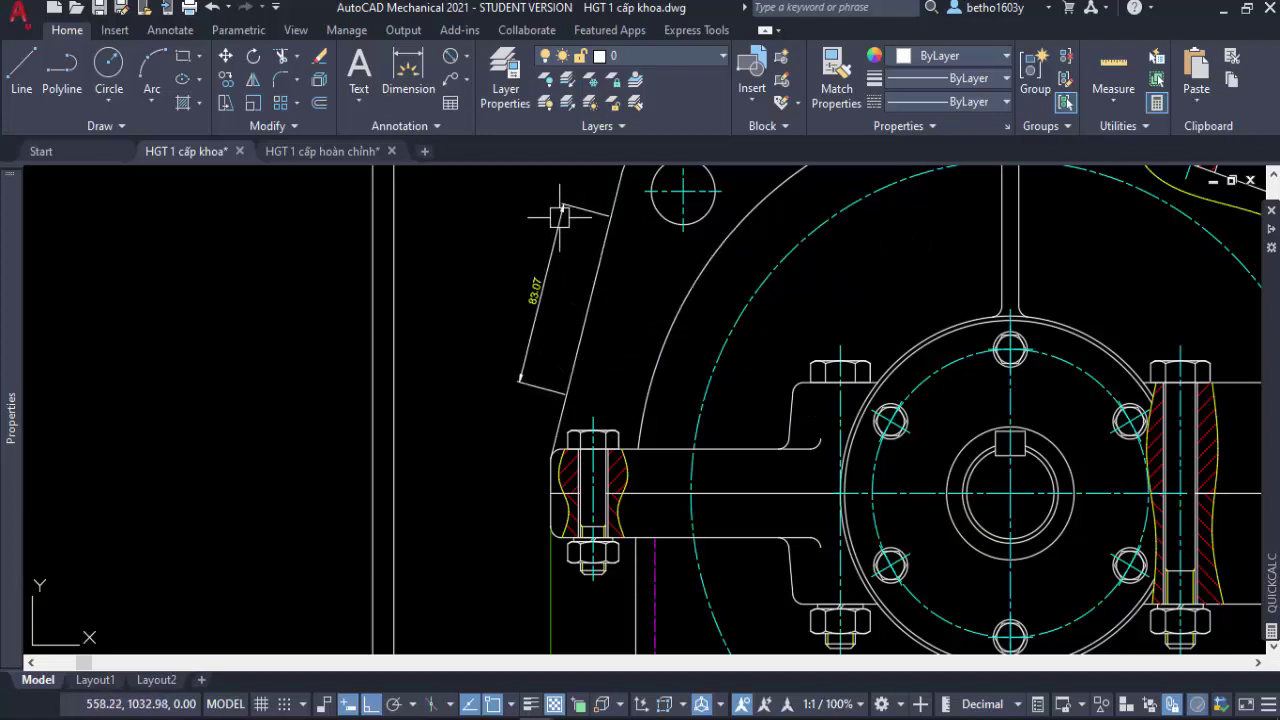
scroll(557, 250, up, 4)
click(567, 316)
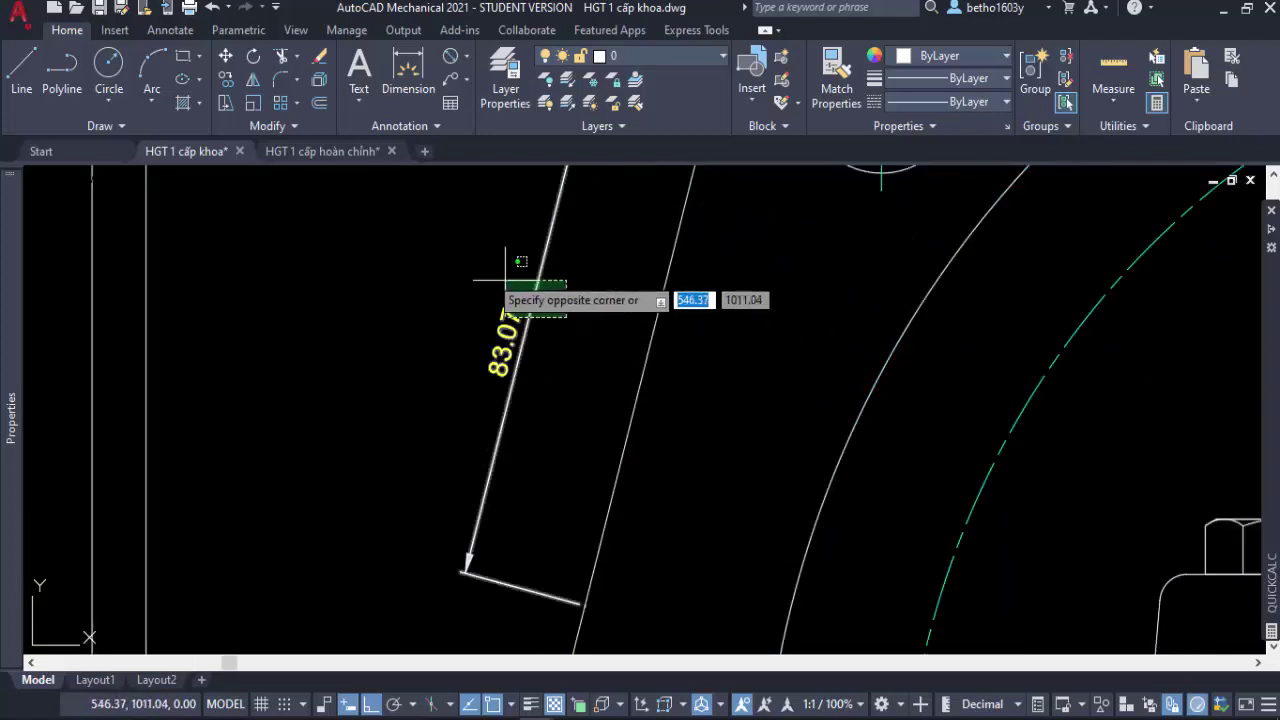
click(505, 281)
key(Delete)
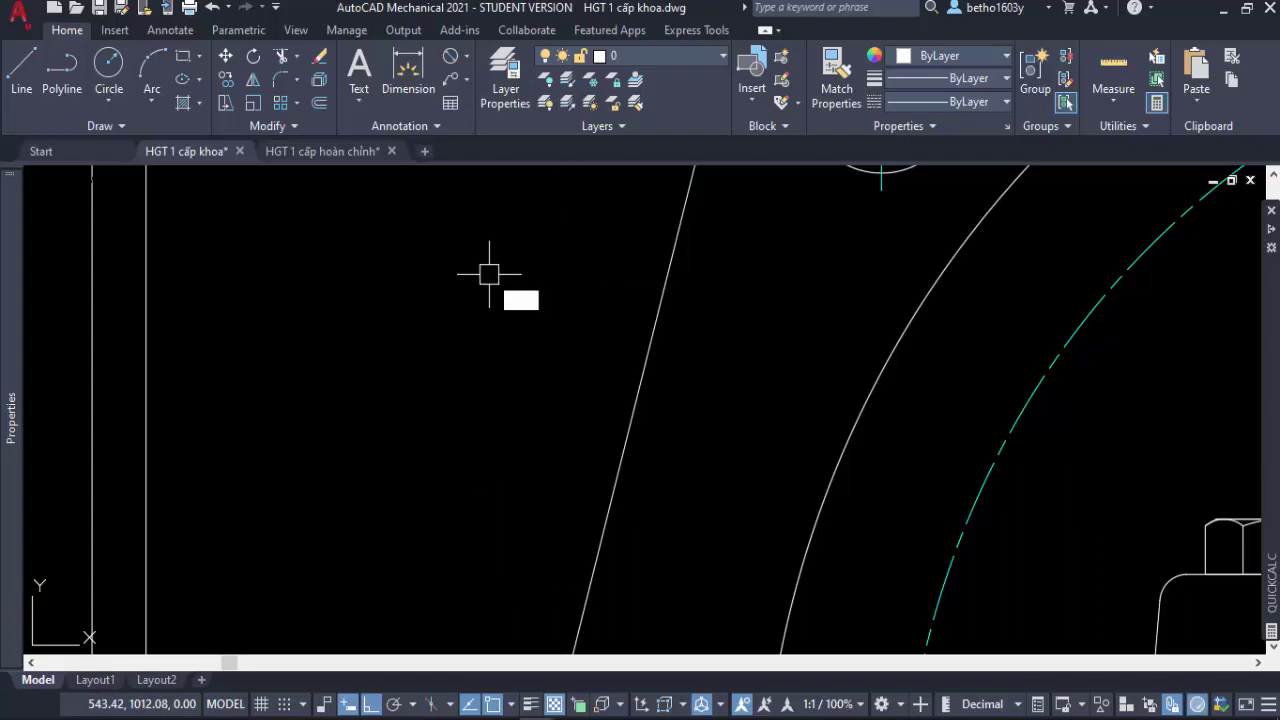
text(dall)
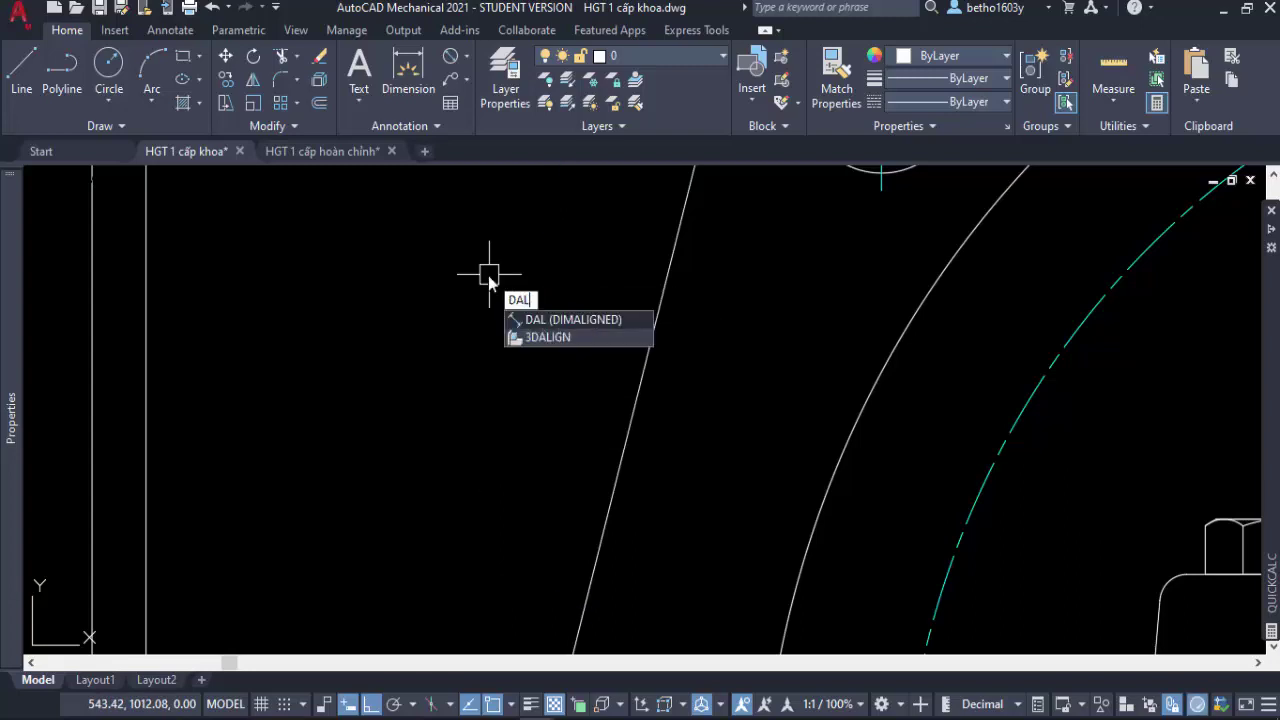
key(Return)
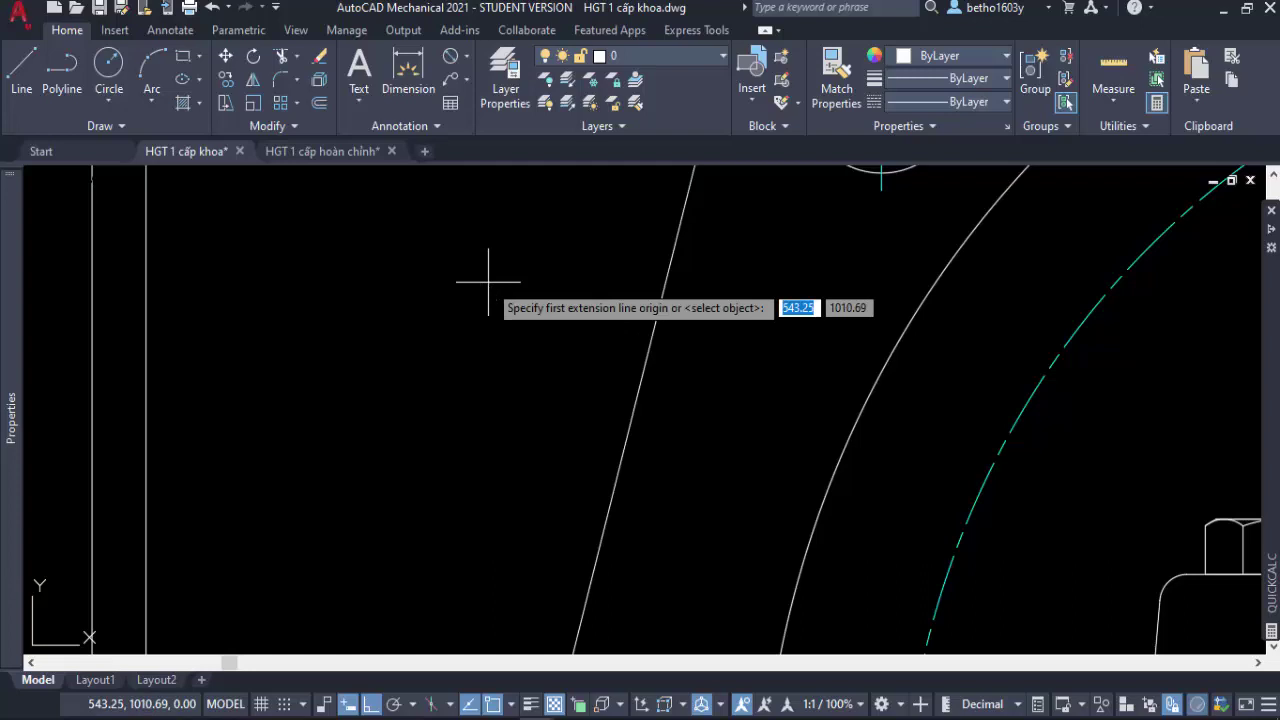
key(Return)
scroll(600, 410, down, 2)
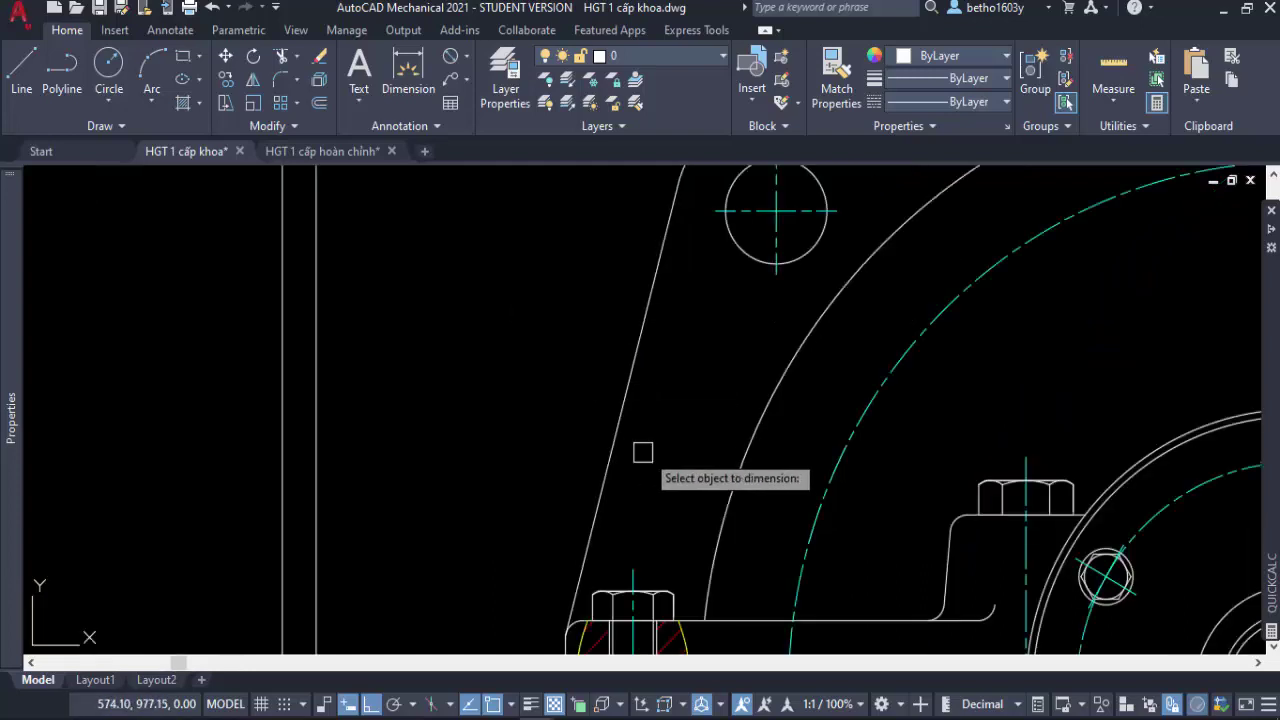
click(628, 389)
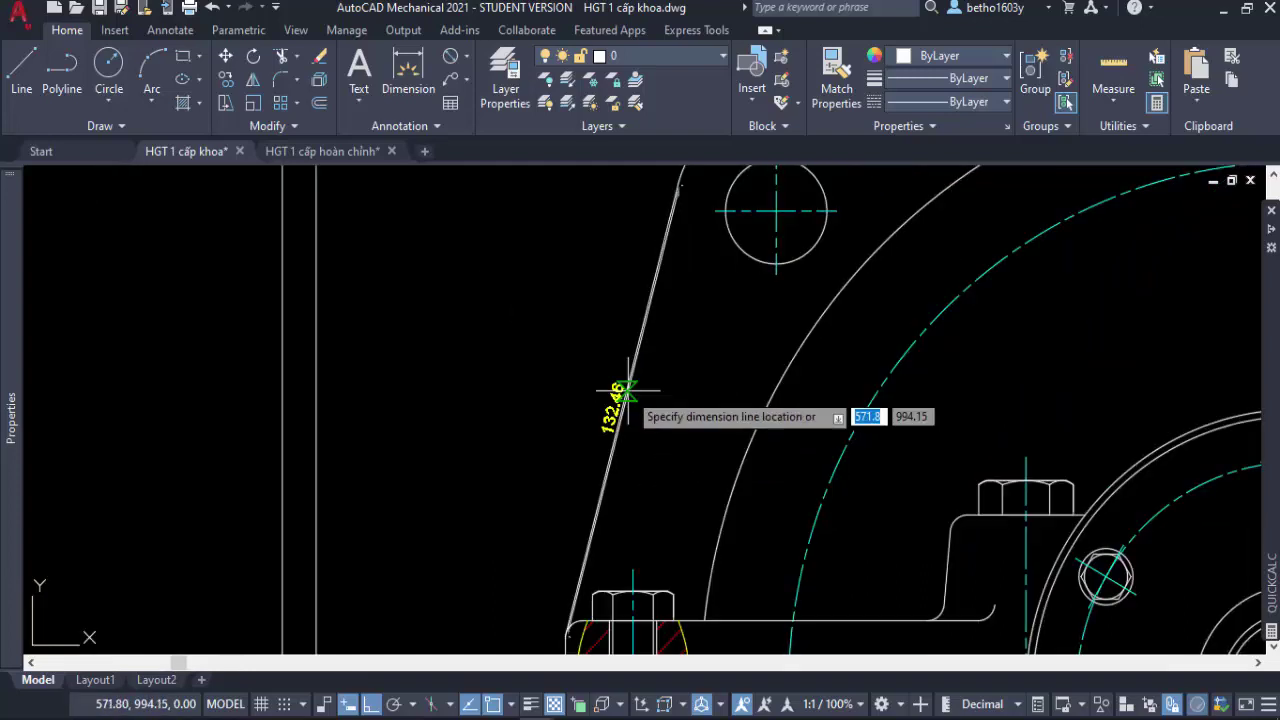
click(535, 366)
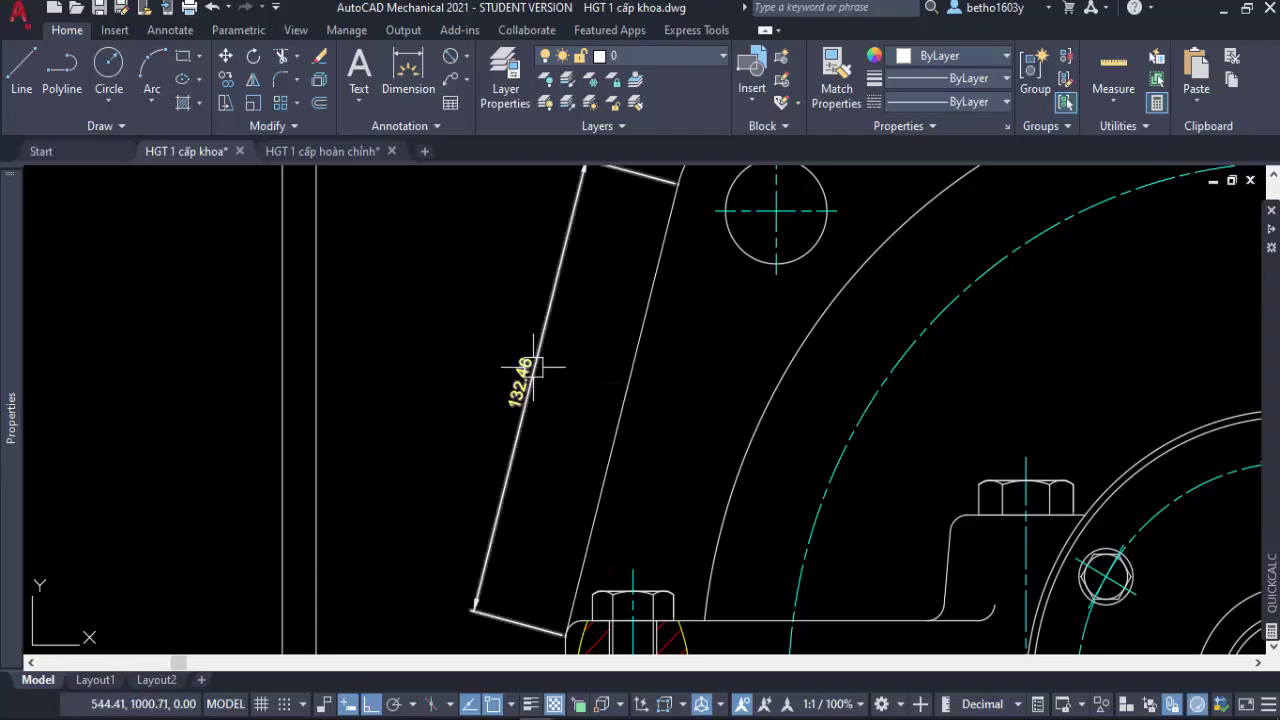
scroll(573, 384, down, 1)
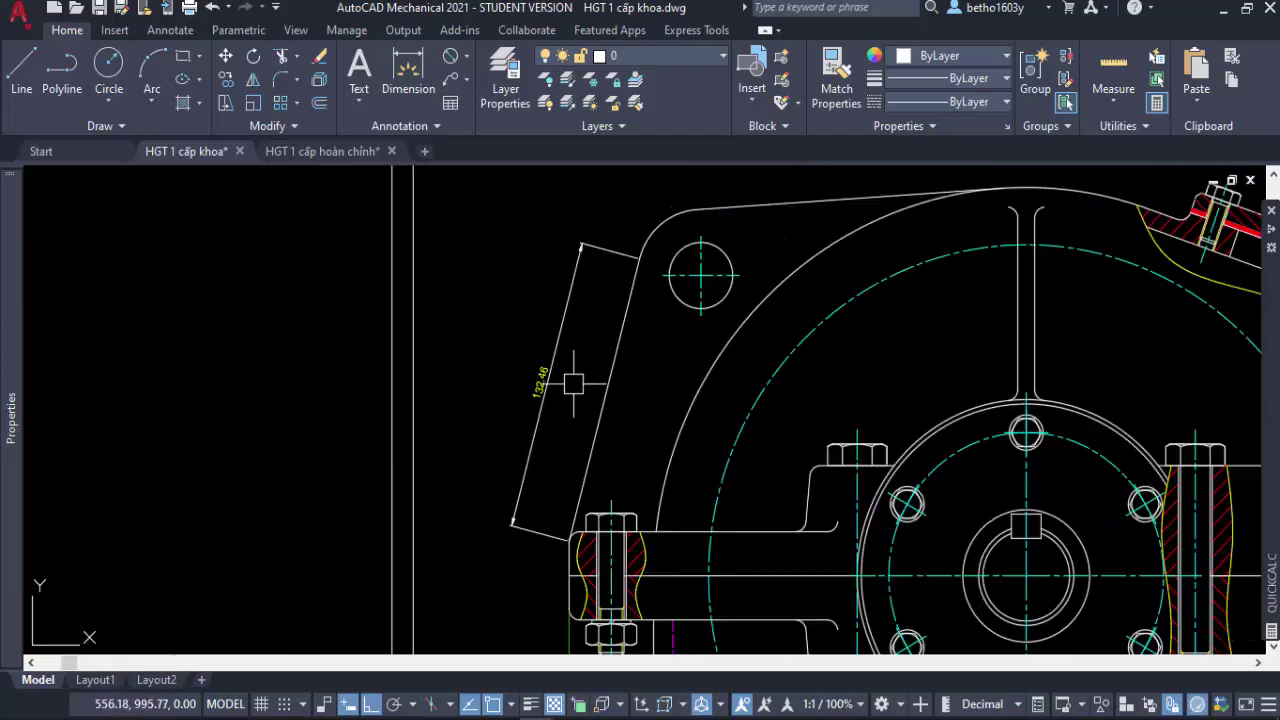
click(573, 390)
click(517, 343)
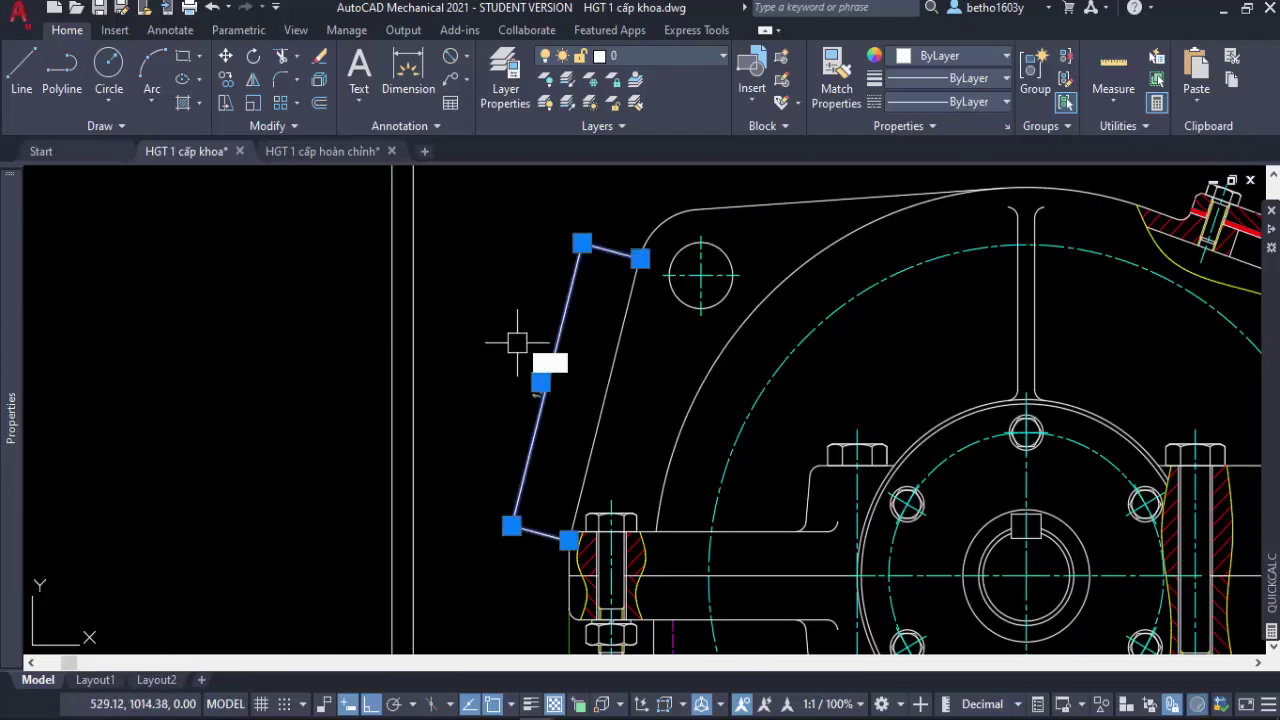
key(Delete)
scroll(524, 331, down, 1)
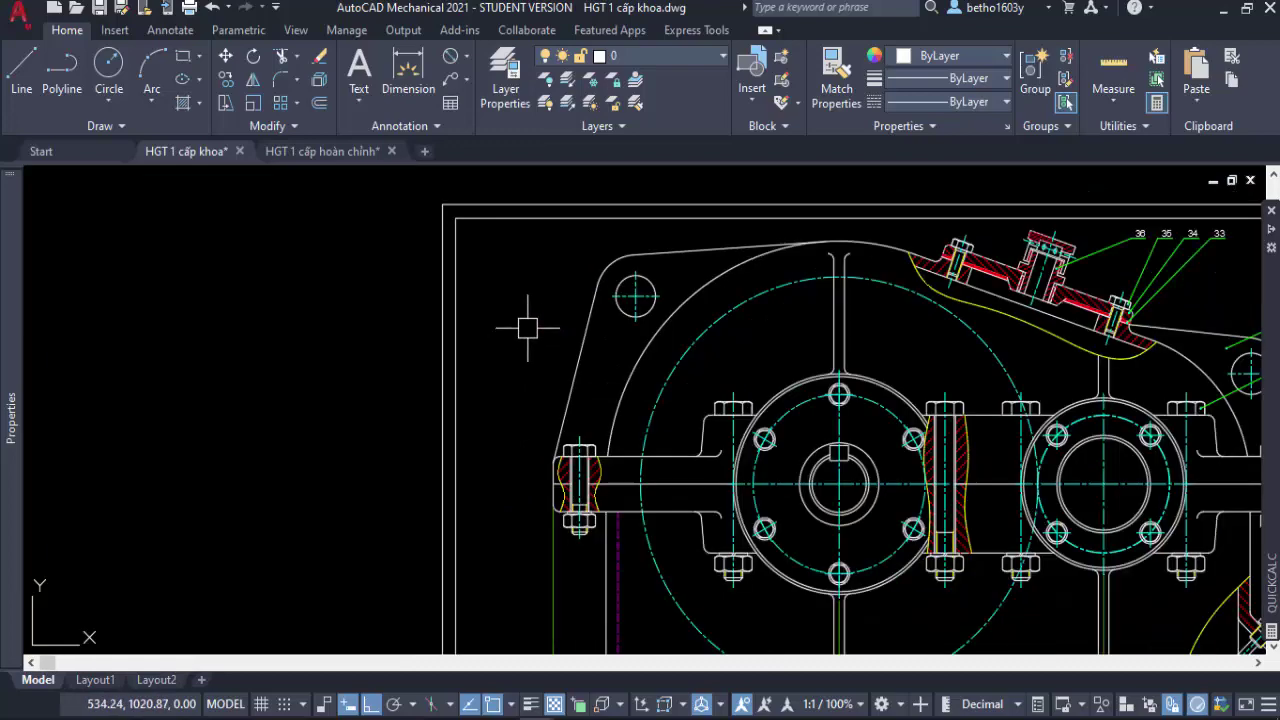
scroll(591, 265, up, 2)
scroll(612, 262, up, 1)
text(D)
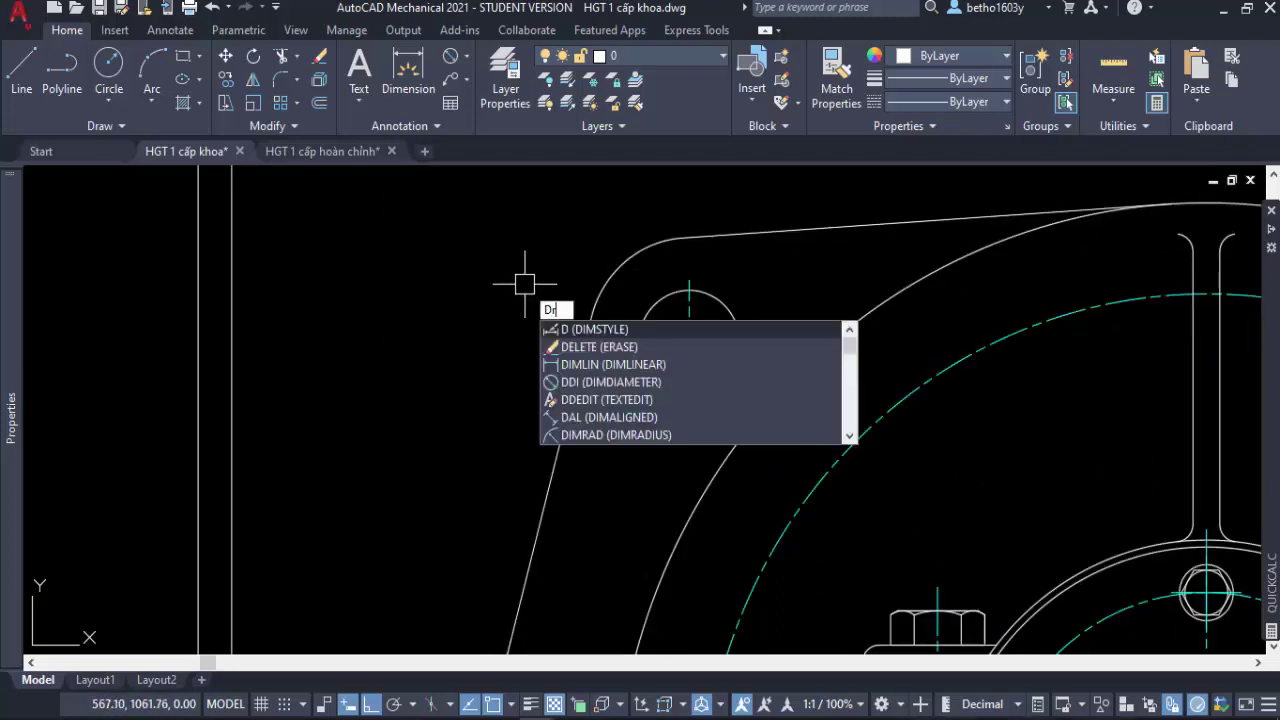
text(r)
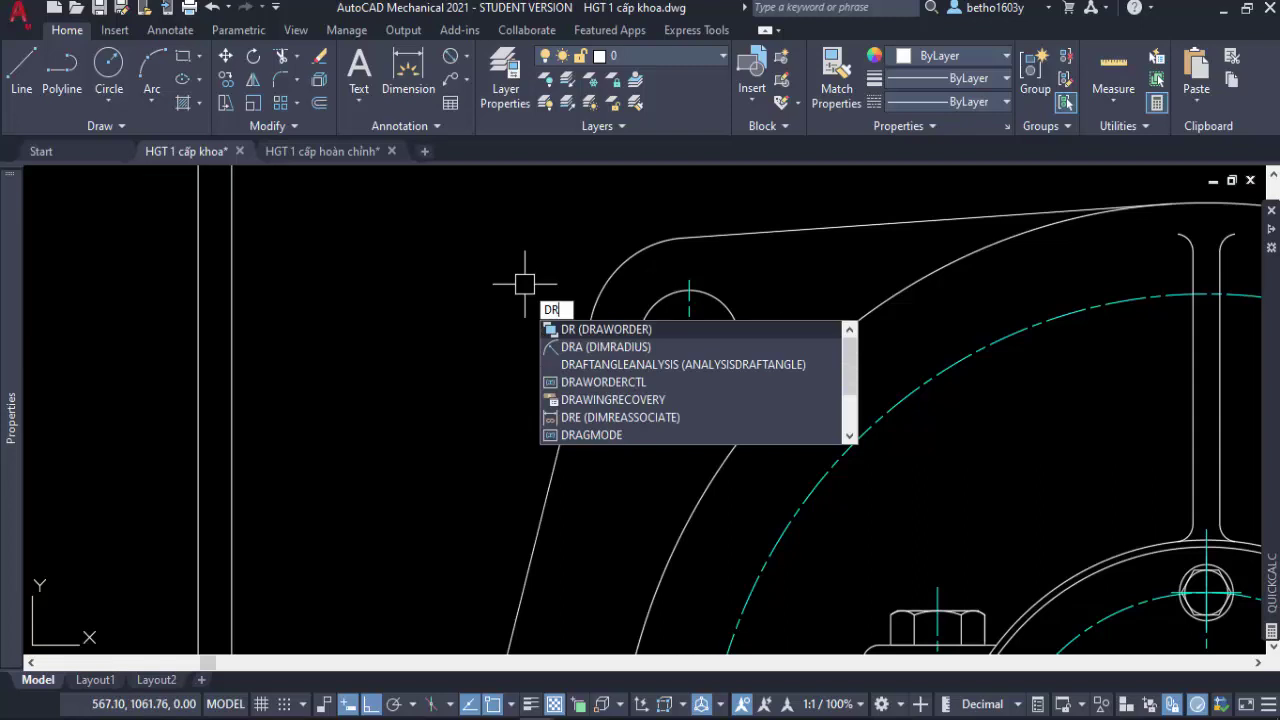
text(A)
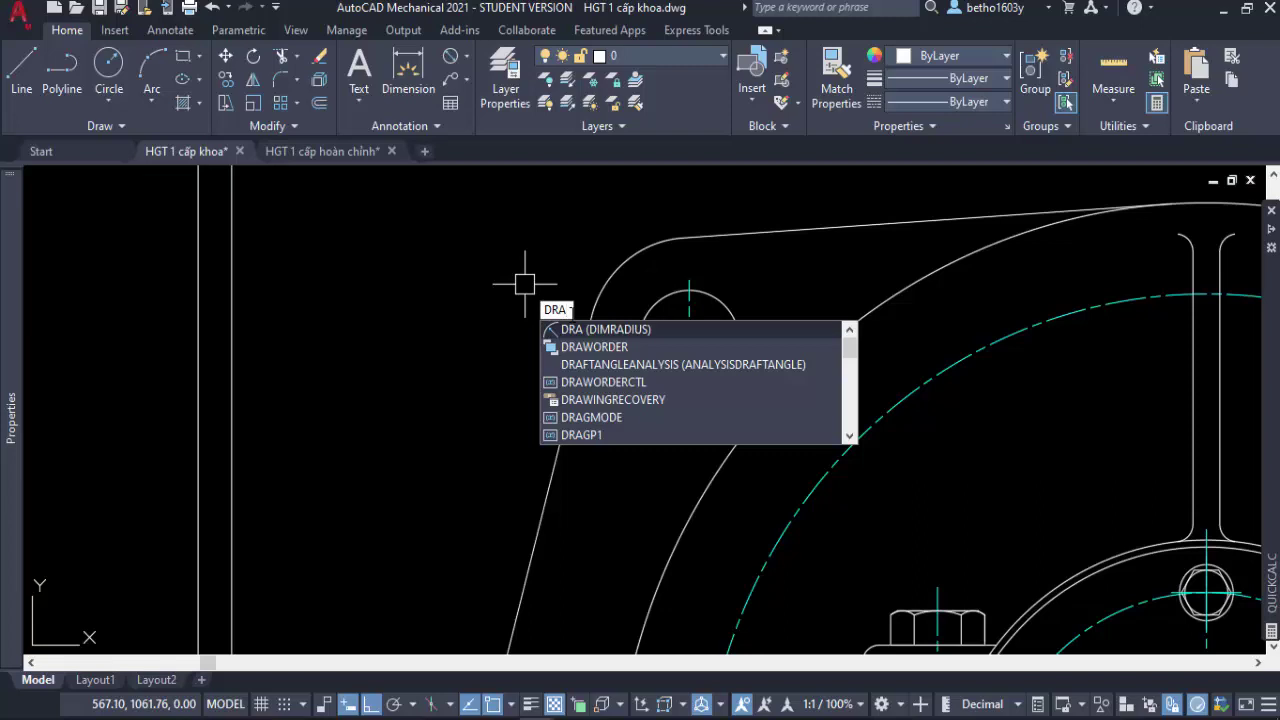
key(Return)
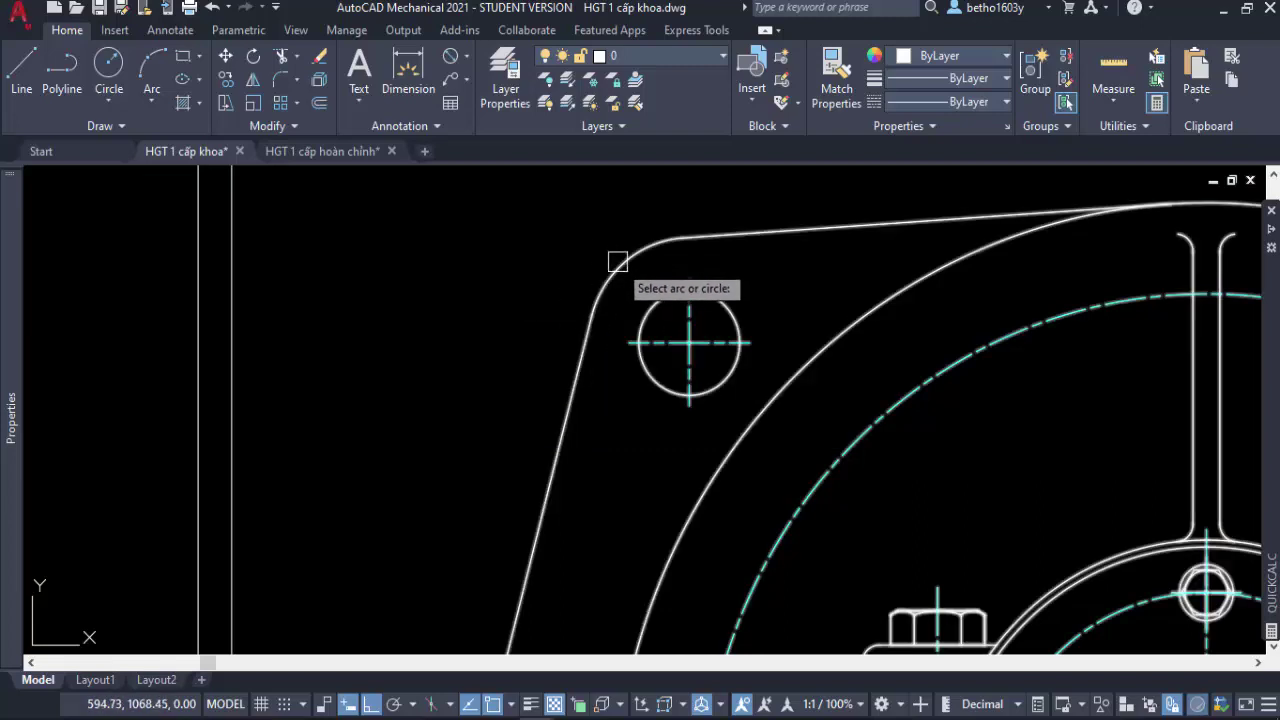
click(612, 260)
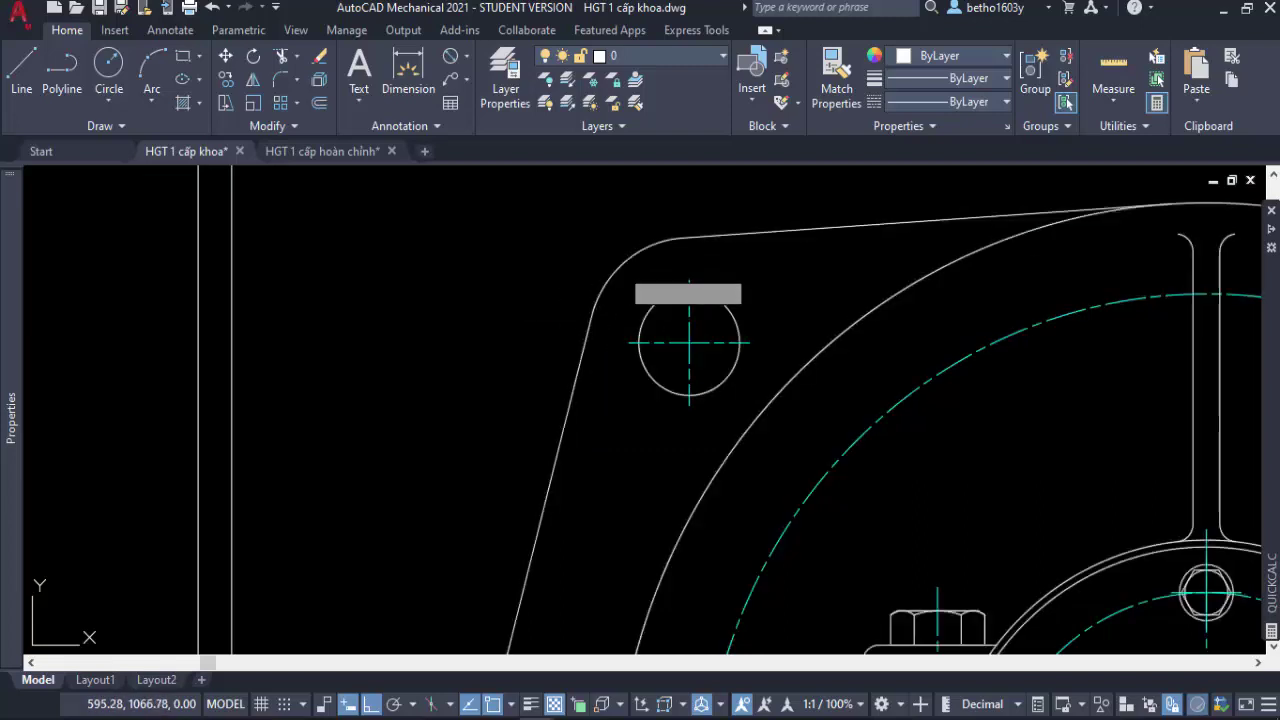
click(566, 218)
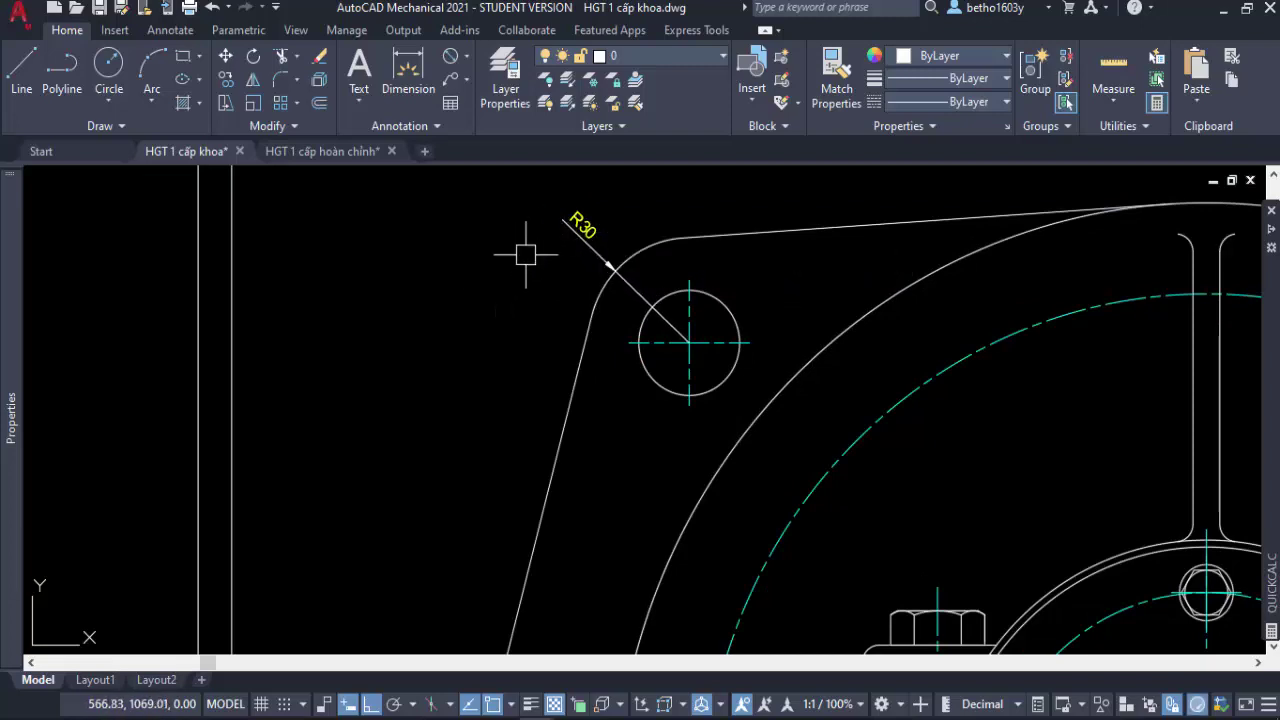
click(554, 235)
key(Delete)
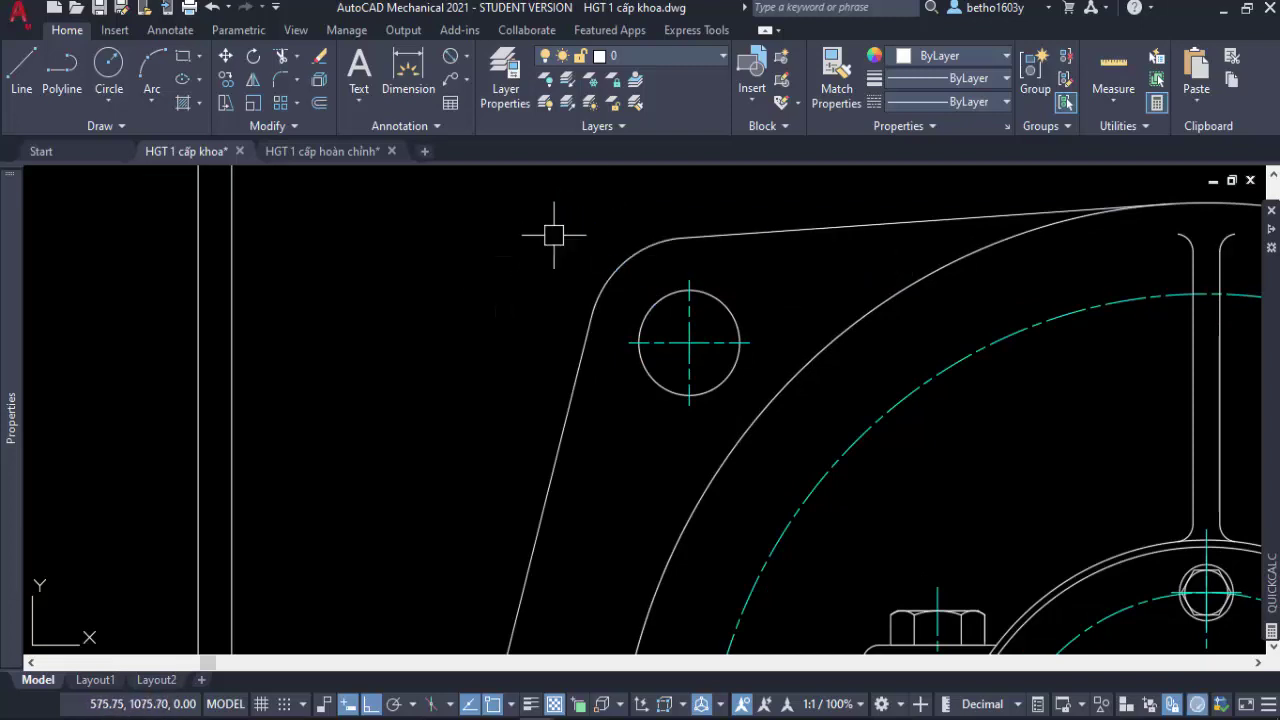
middle_drag(546, 292, 474, 322)
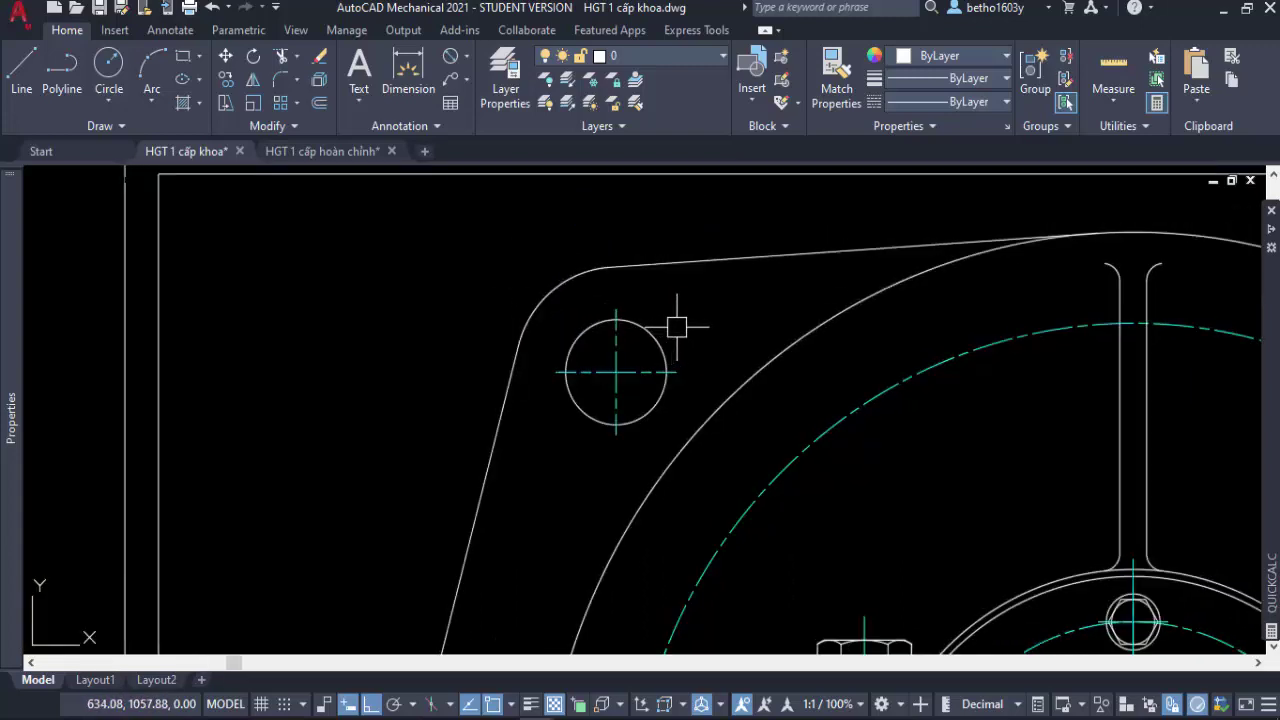
text(d)
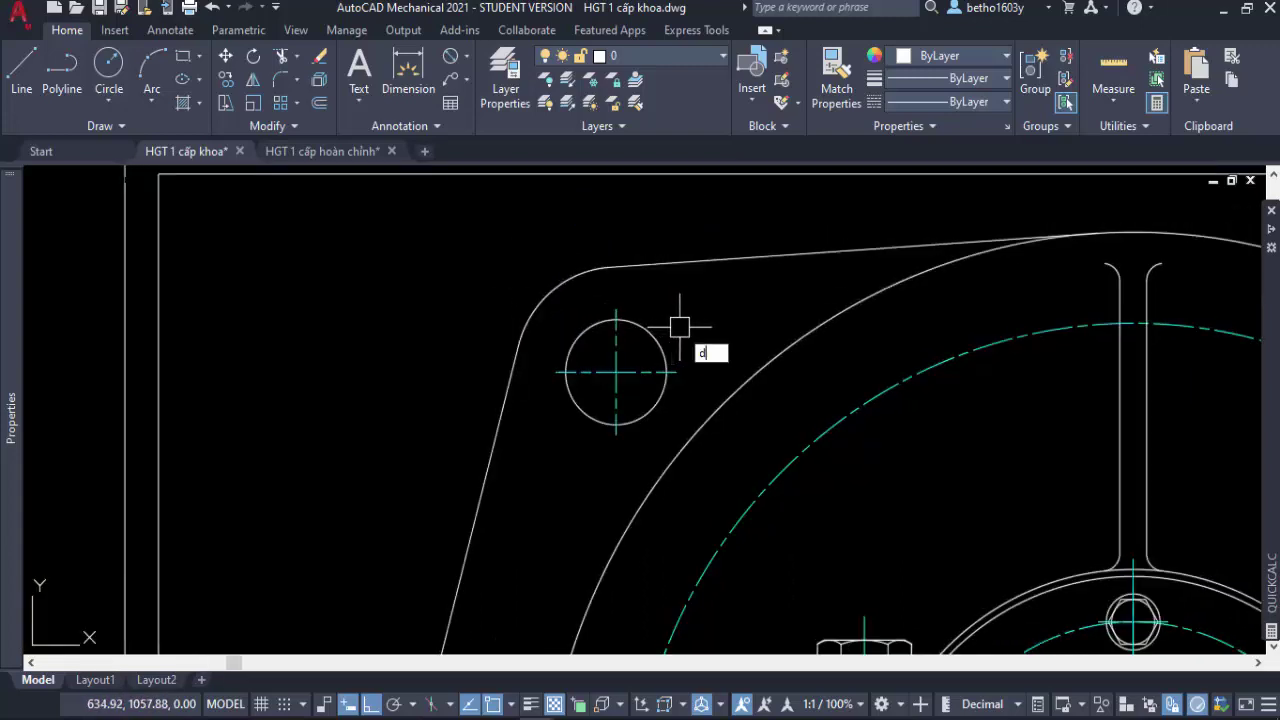
text(di)
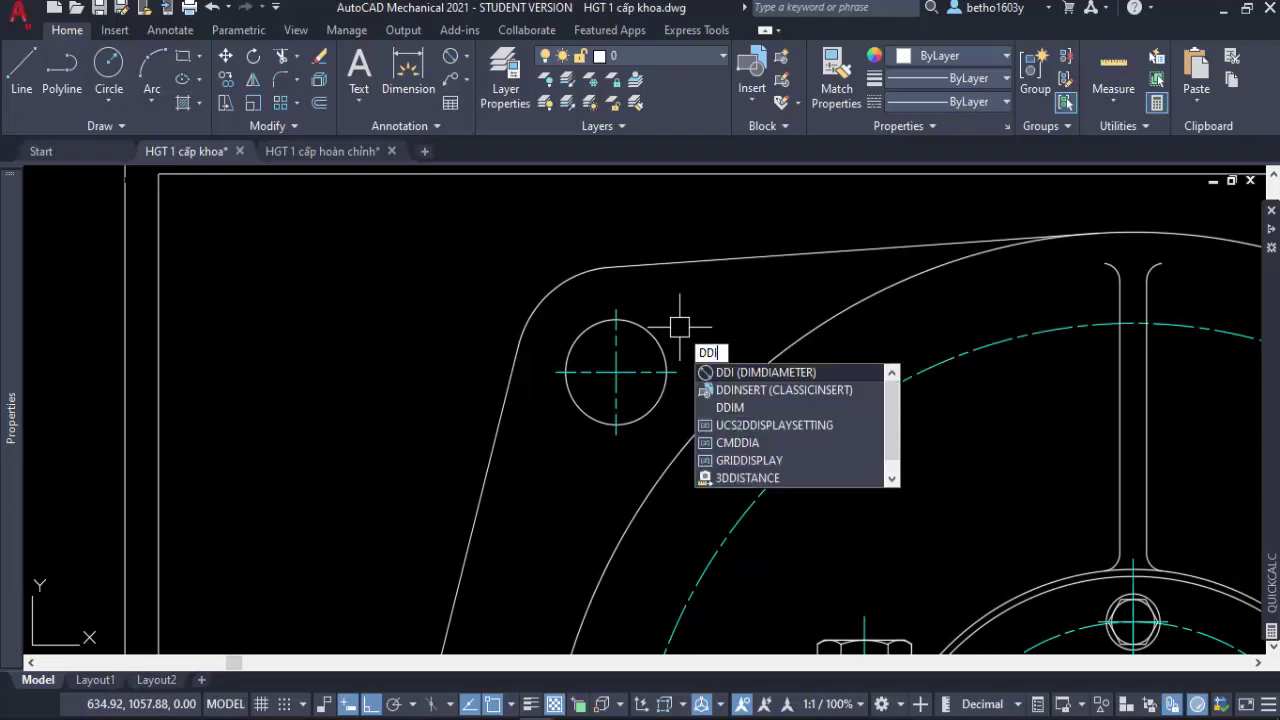
key(Return)
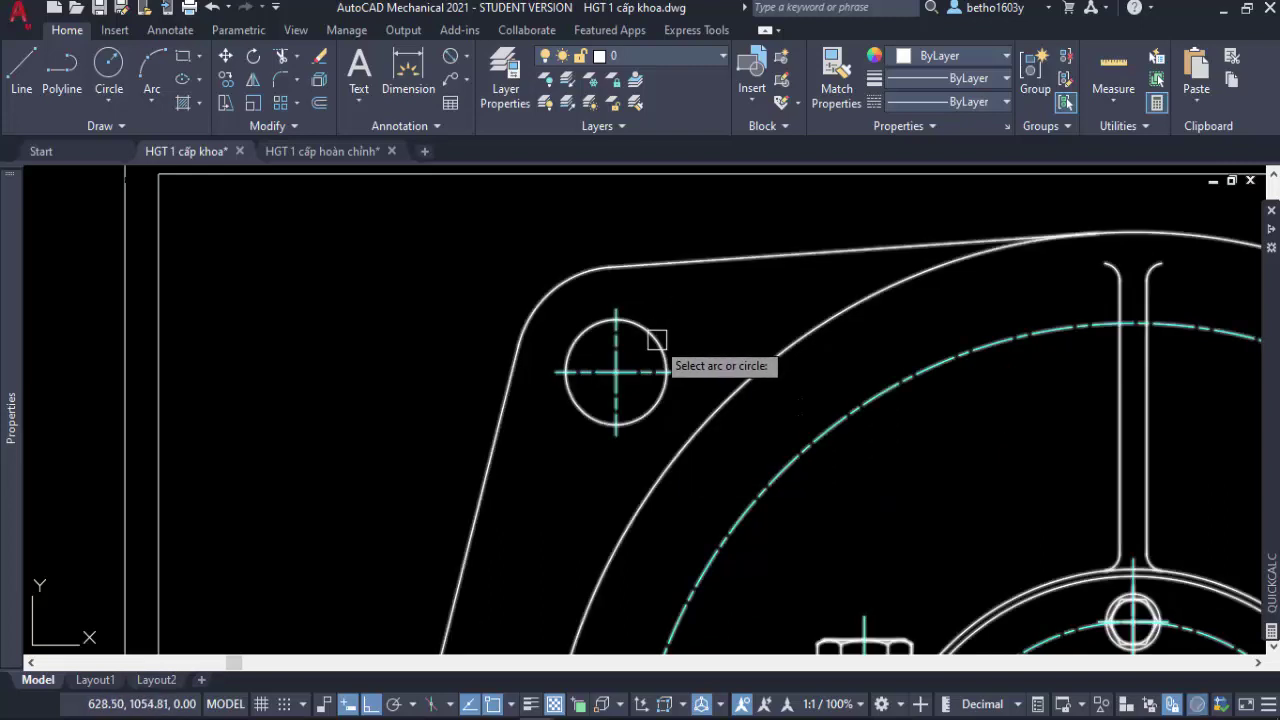
click(655, 344)
click(694, 318)
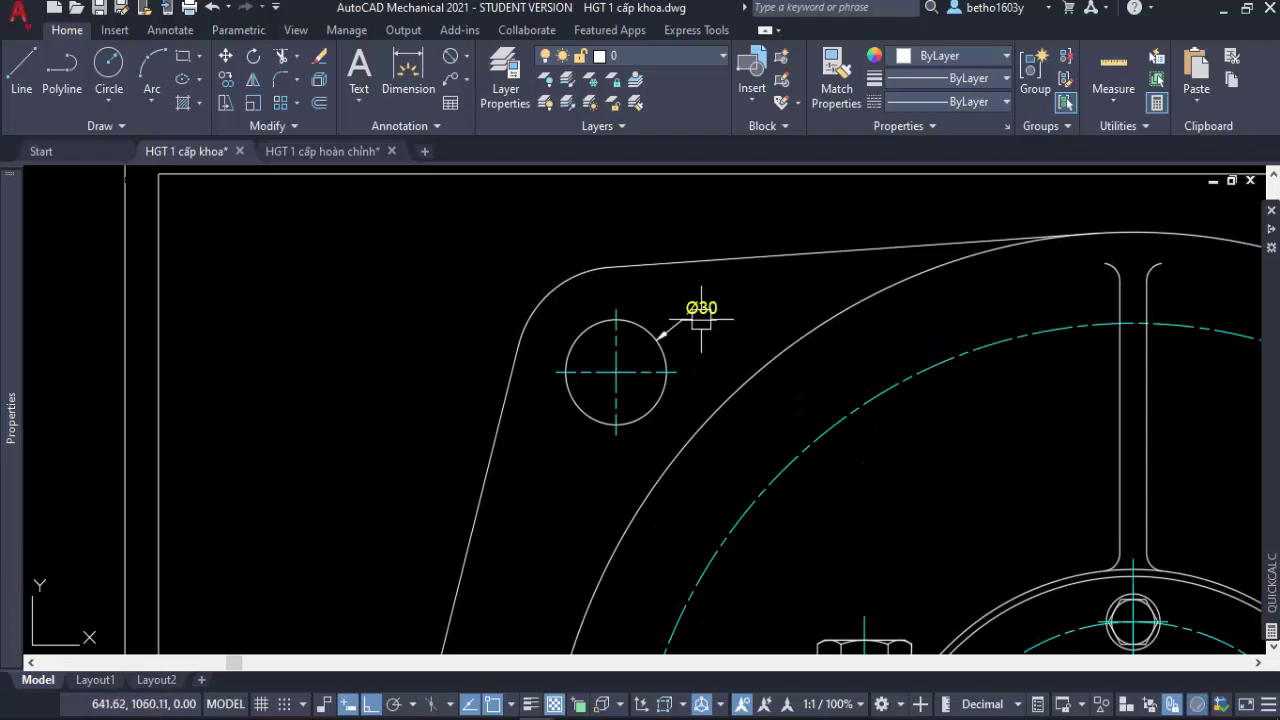
text(d)
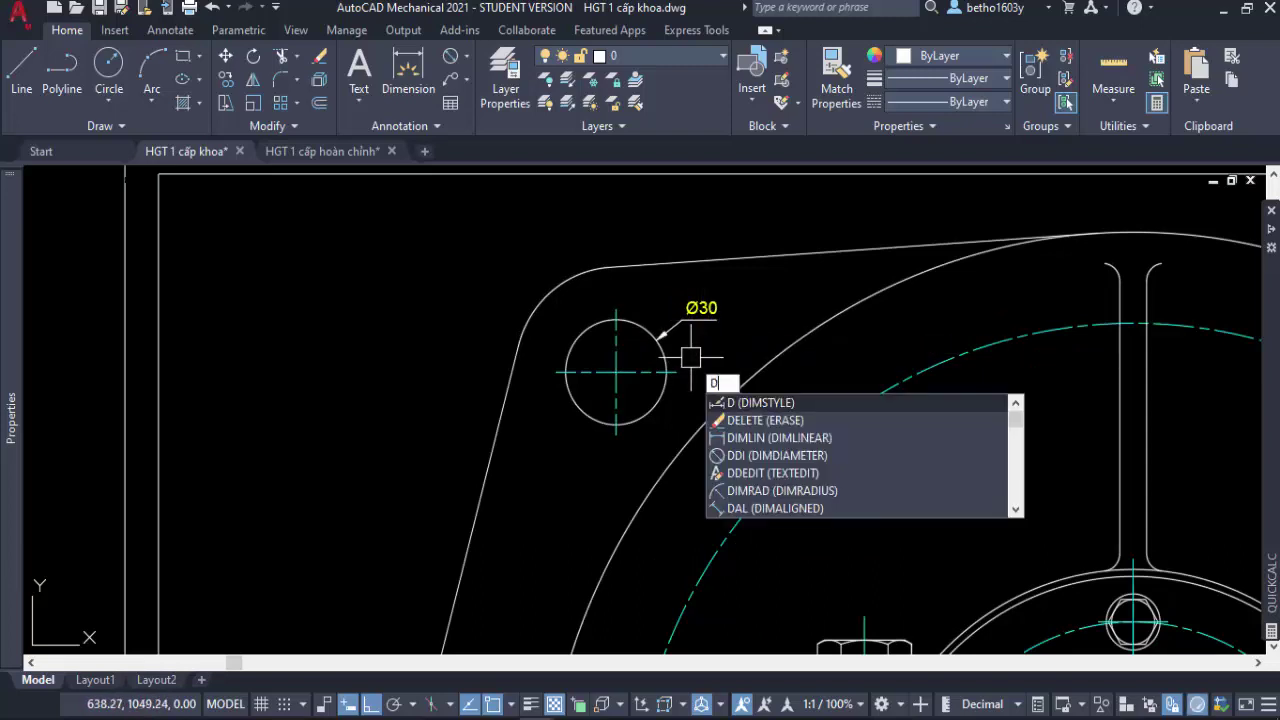
text(di)
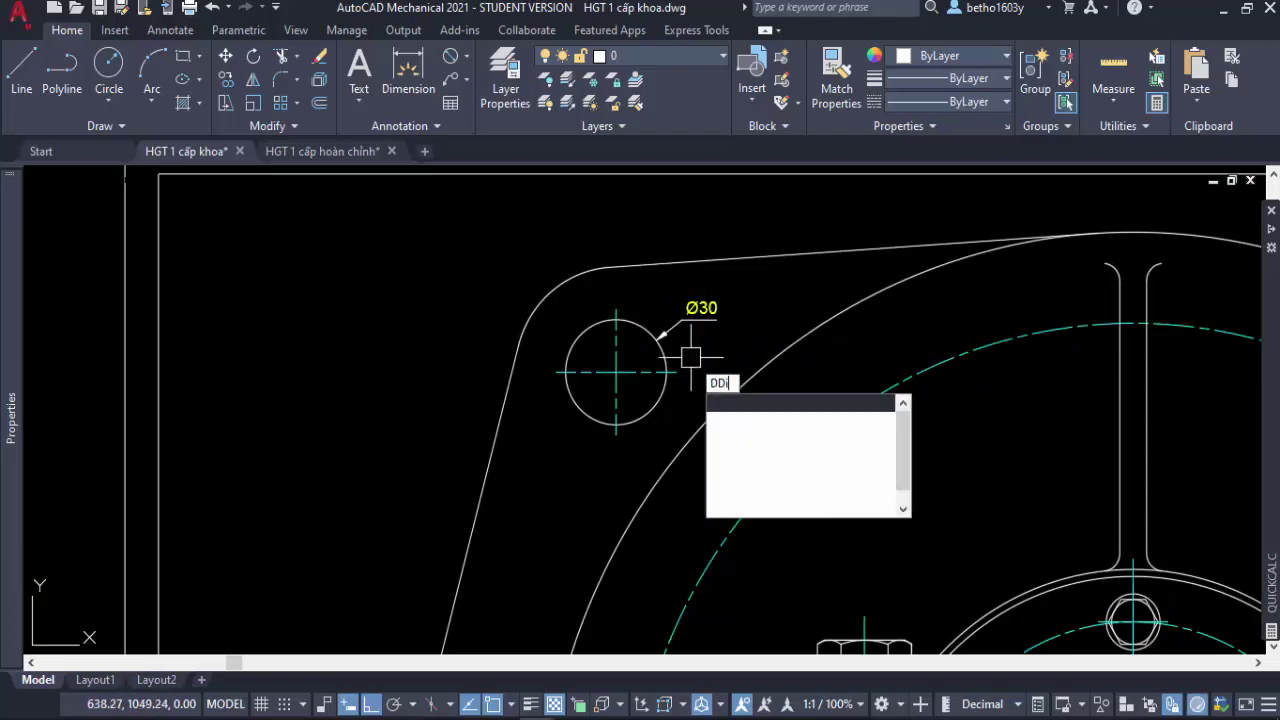
key(Return)
click(886, 386)
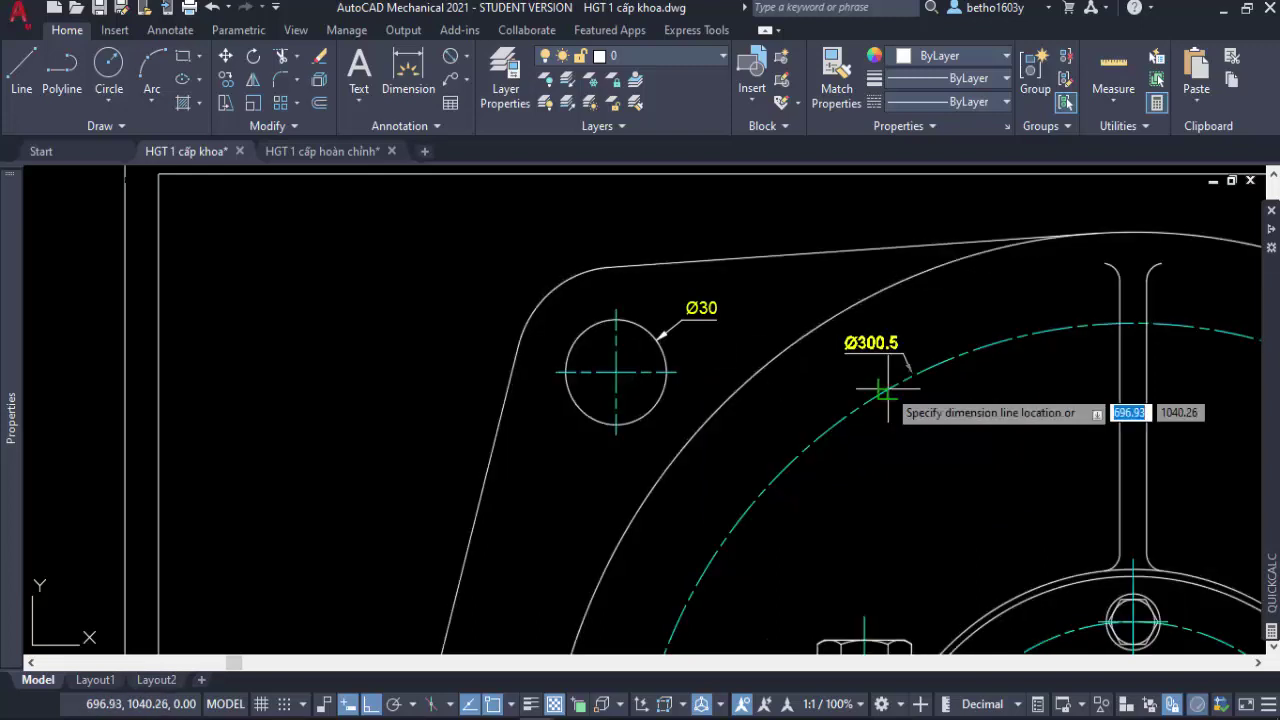
click(815, 212)
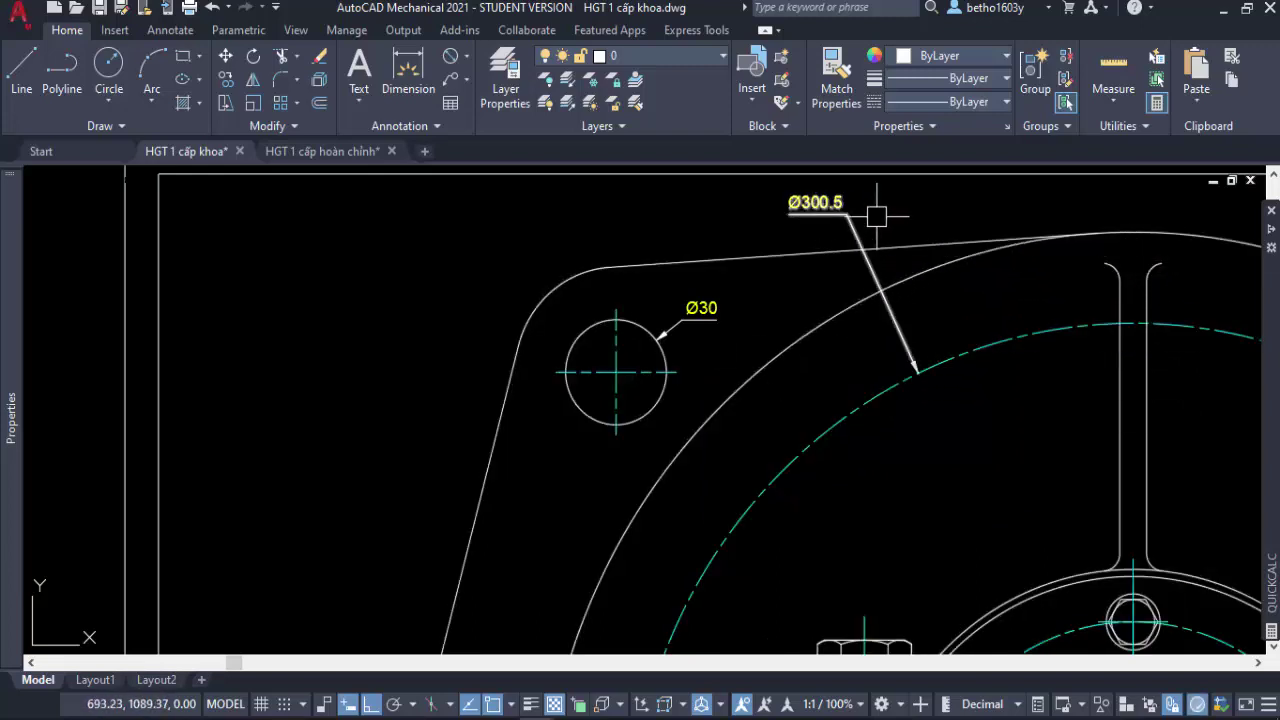
click(850, 202)
click(740, 212)
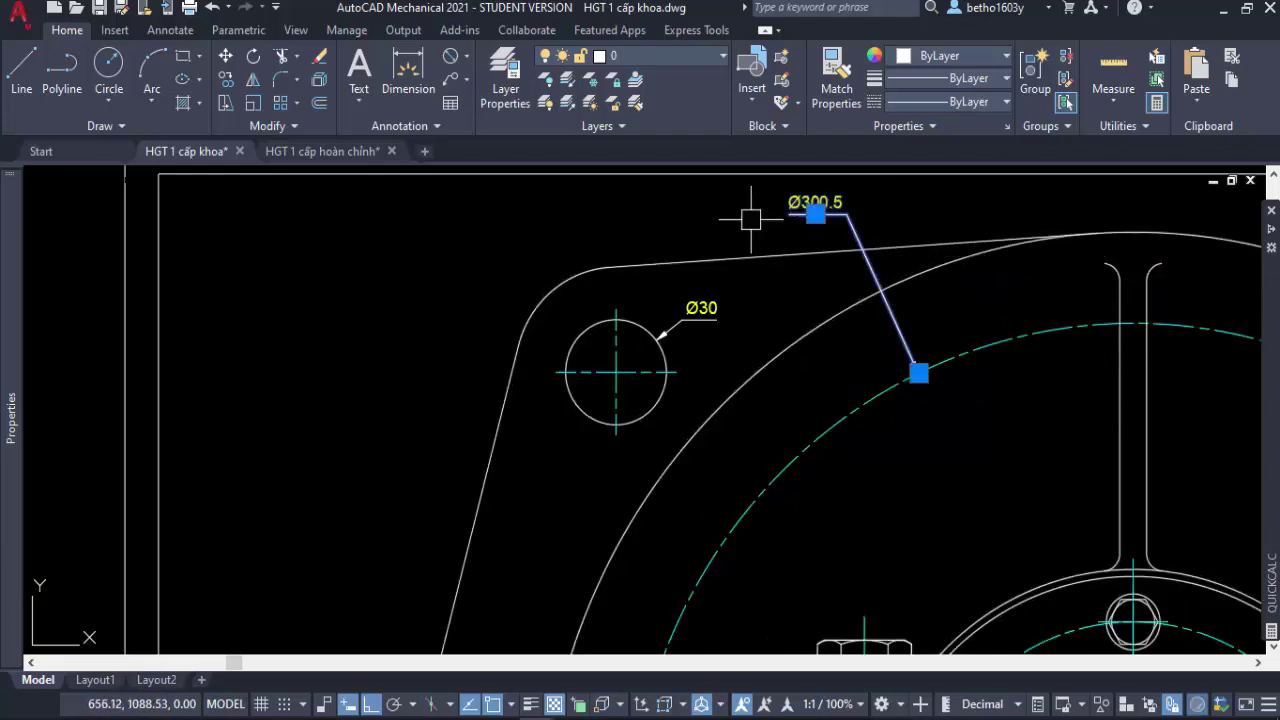
click(718, 340)
click(700, 307)
text(e)
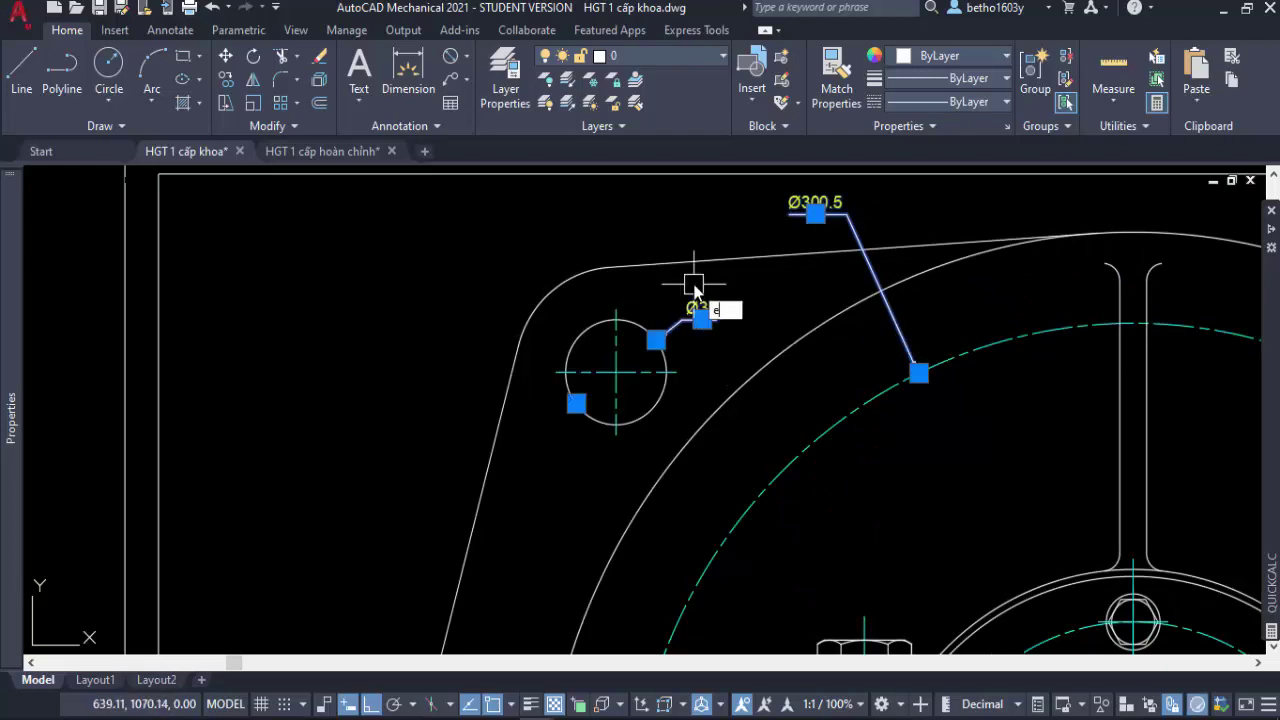
key(Delete)
Place a 75° angular dimension between the housing's slanted edge and the boss's top edge.
scroll(622, 280, down, 5)
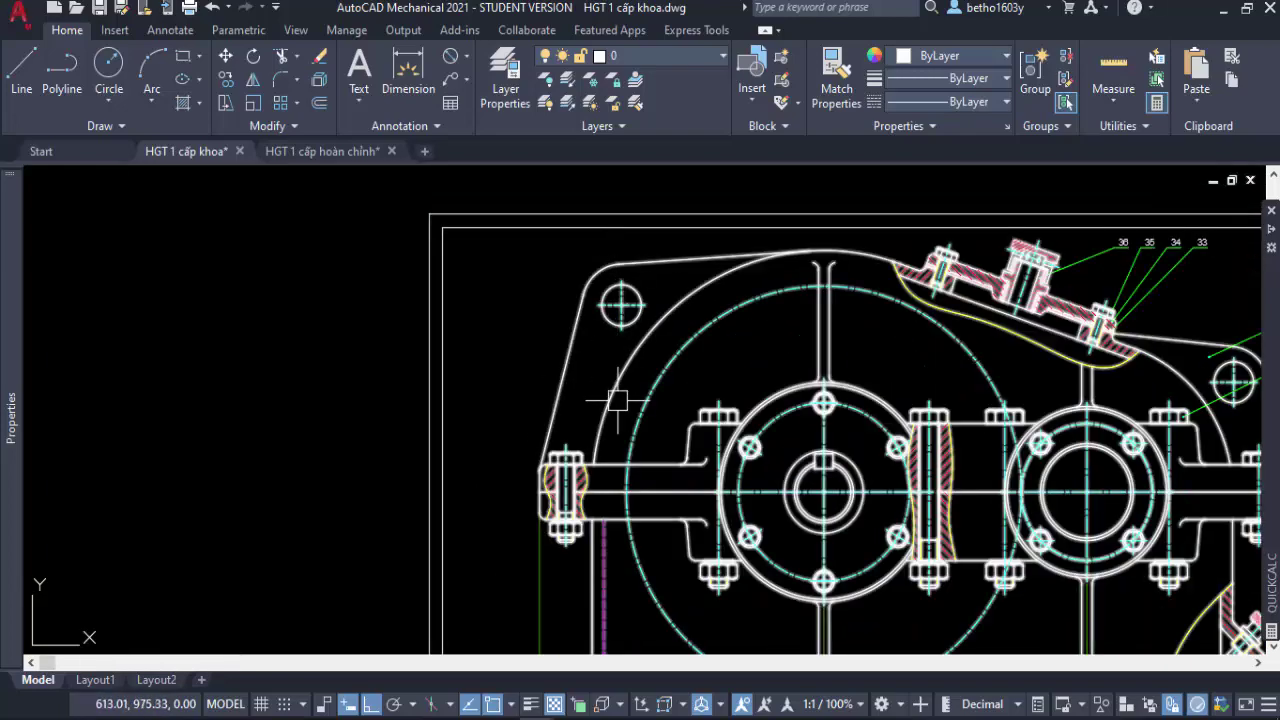
scroll(612, 402, up, 1)
scroll(590, 410, up, 1)
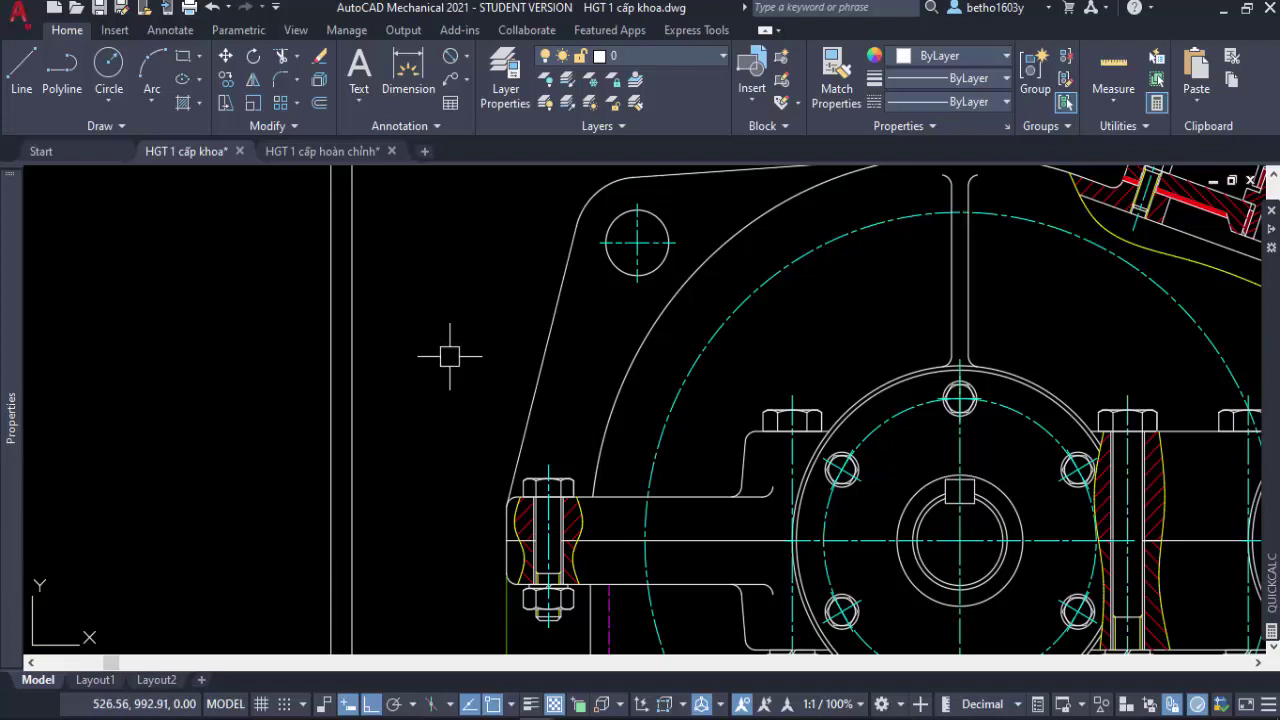
text(Da)
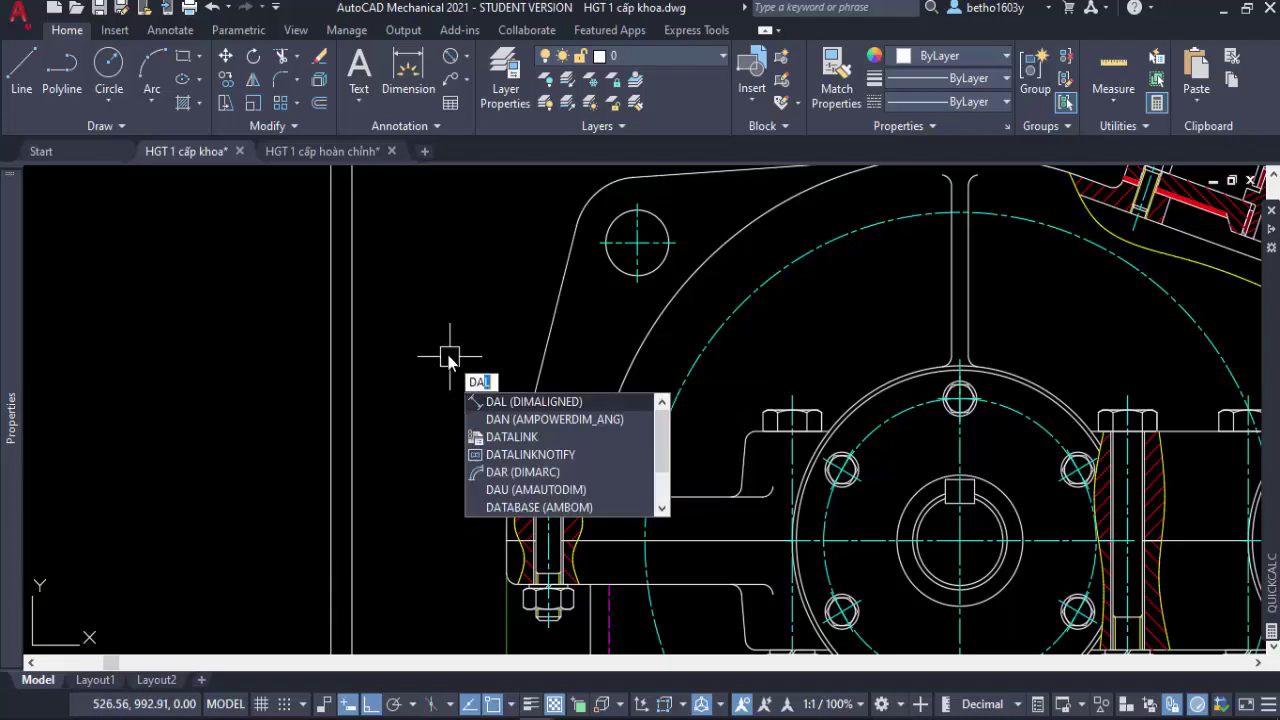
text(N)
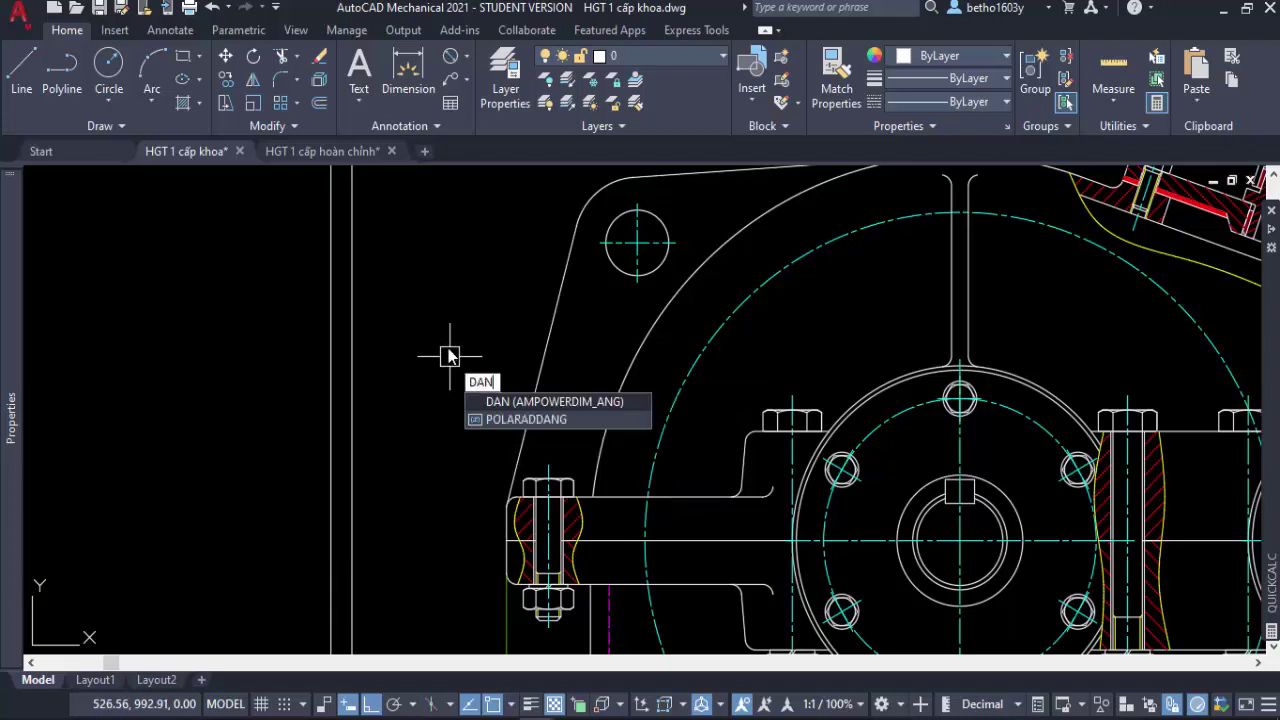
key(Return)
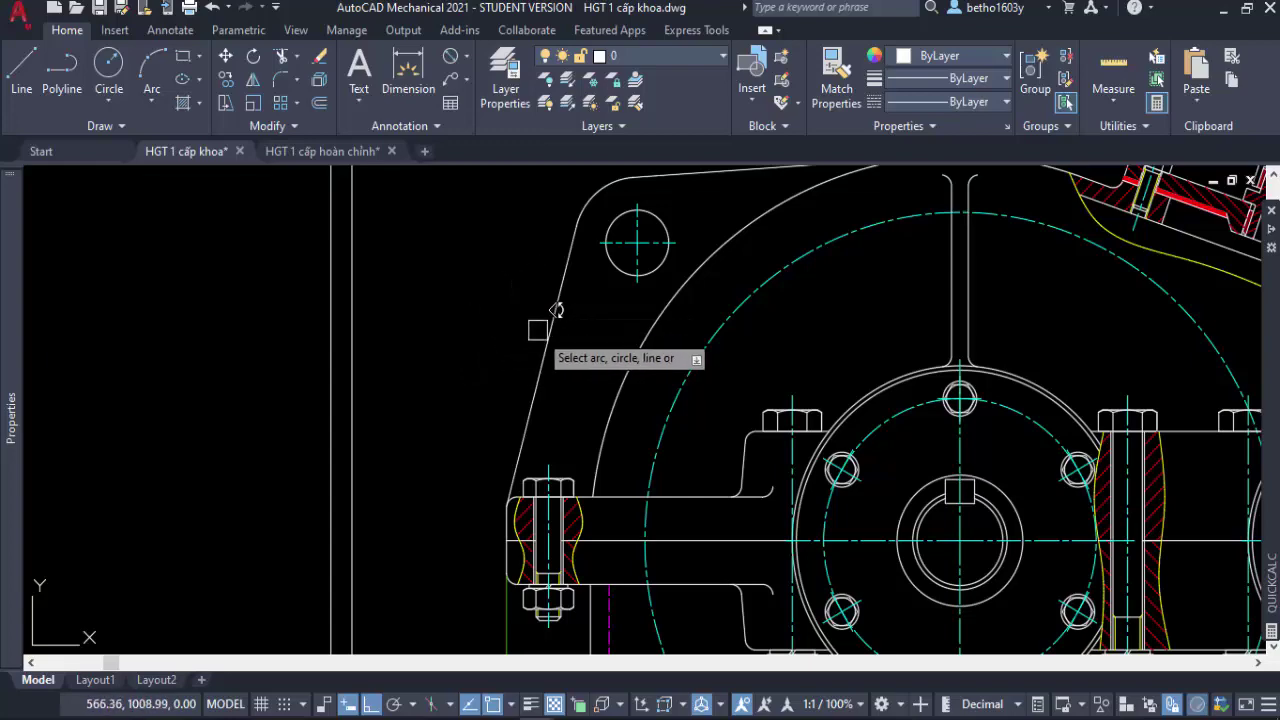
click(544, 336)
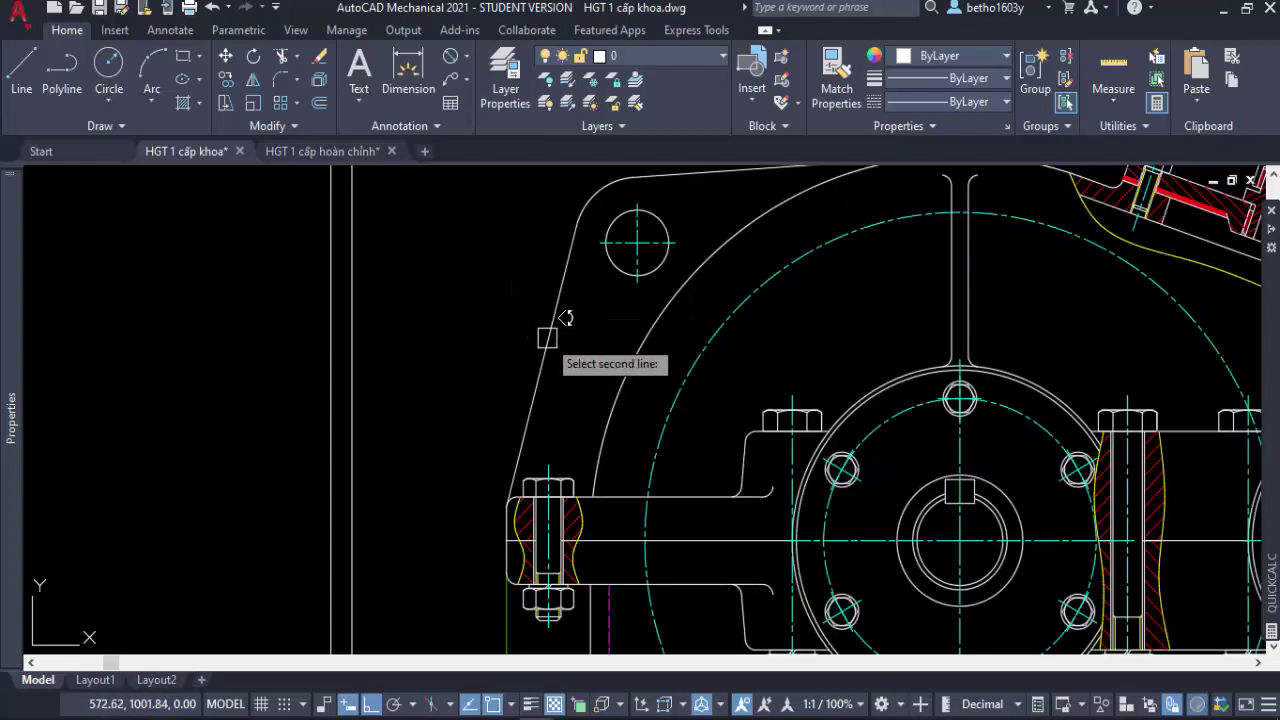
click(621, 490)
scroll(600, 400, up, 4)
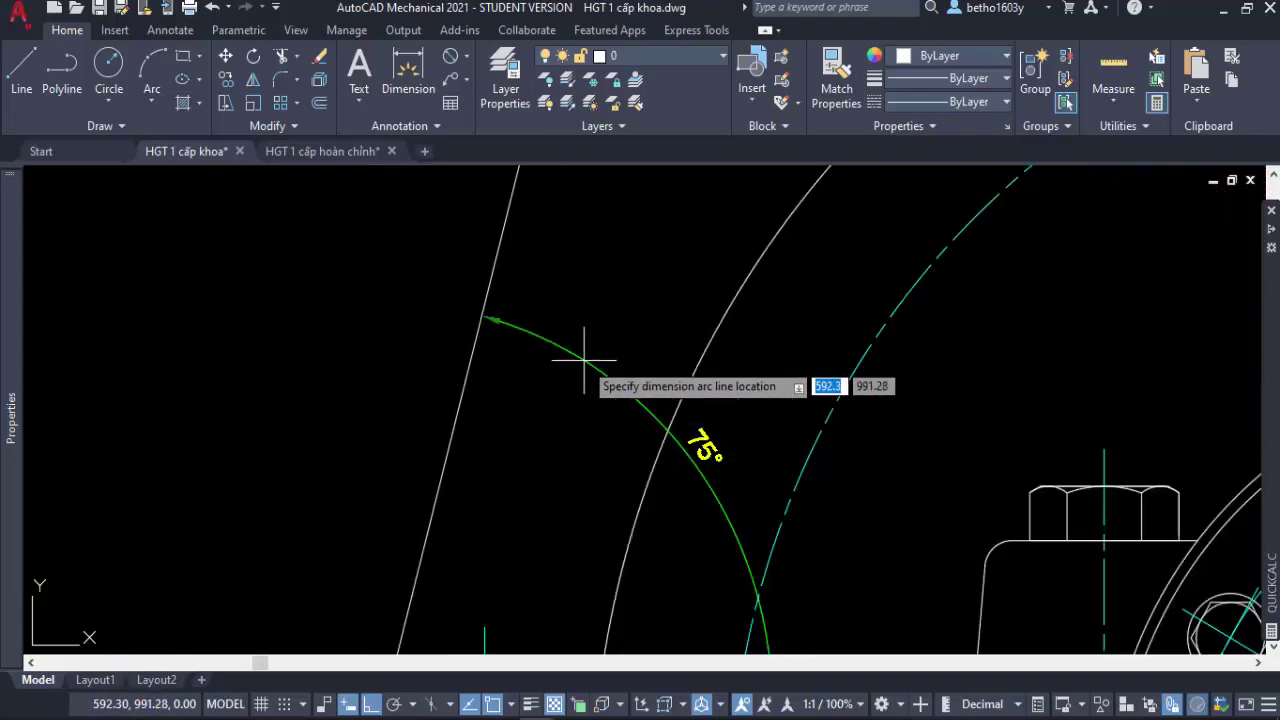
click(596, 419)
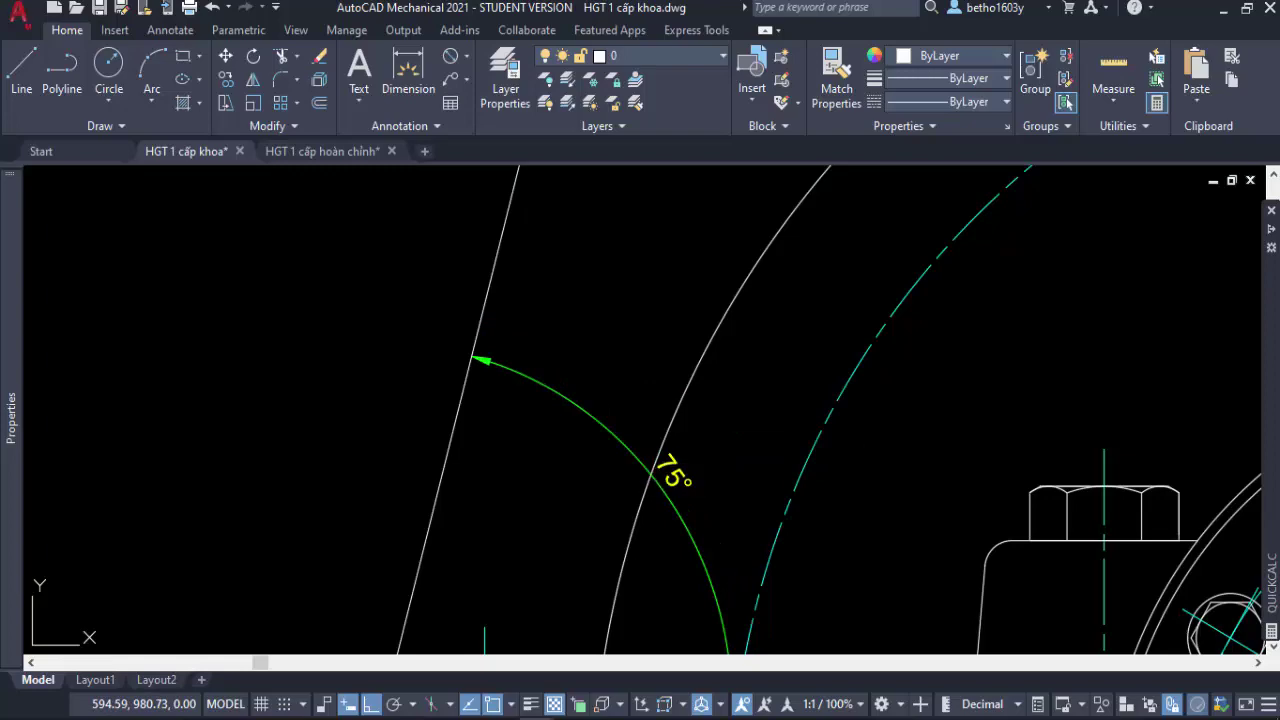
key(Return)
scroll(610, 375, down, 5)
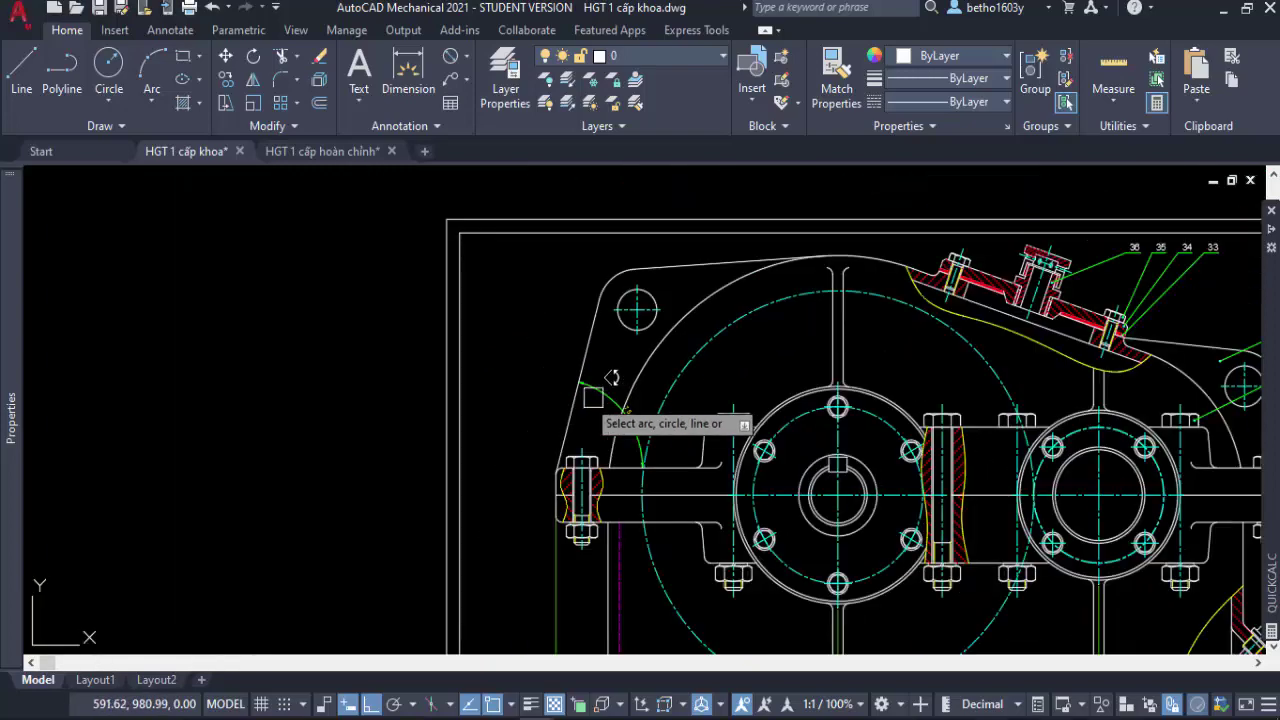
key(Escape)
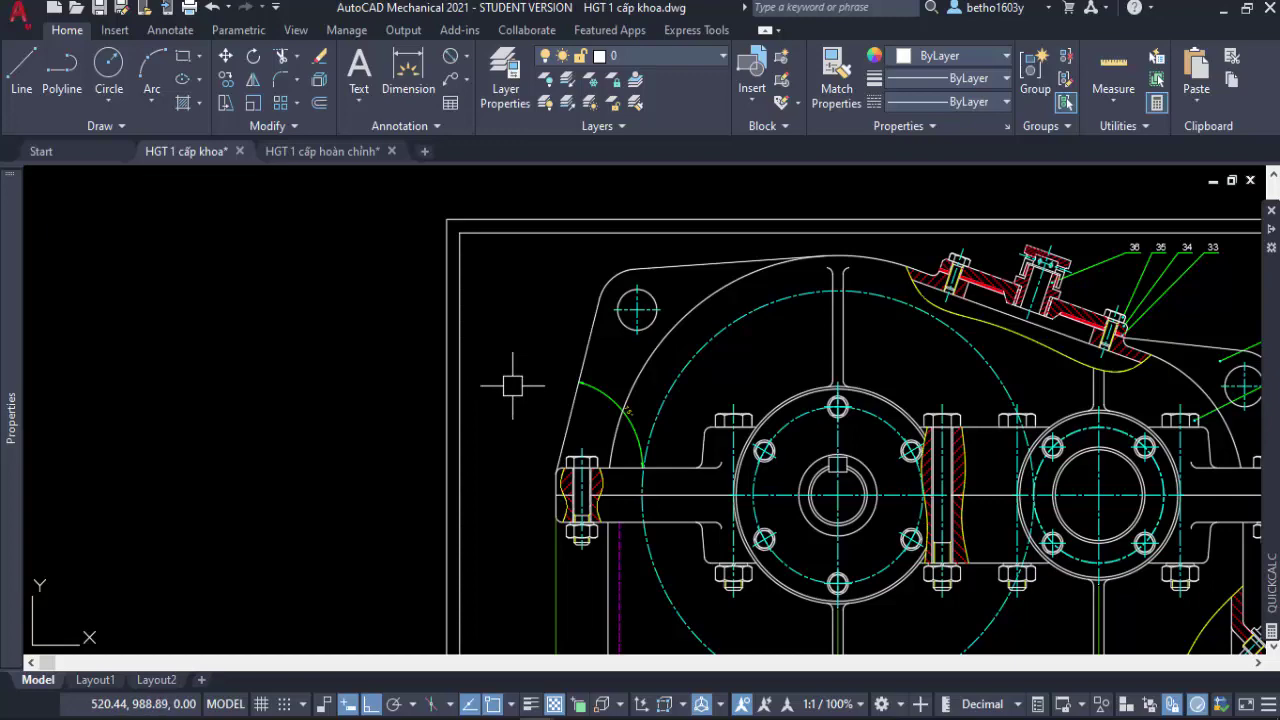
Add a 95° angular dimension between the boss's top and vertical edges.
text(DAL)
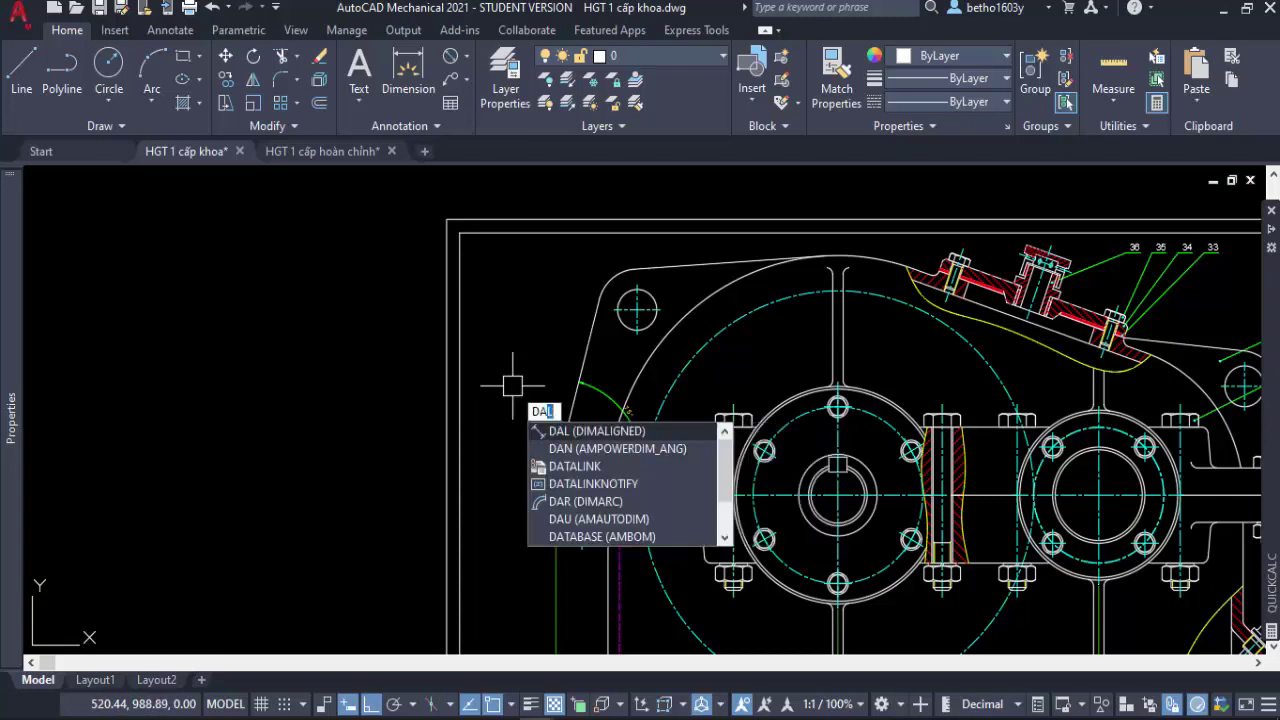
key(BackSpace)
text(N)
key(Return)
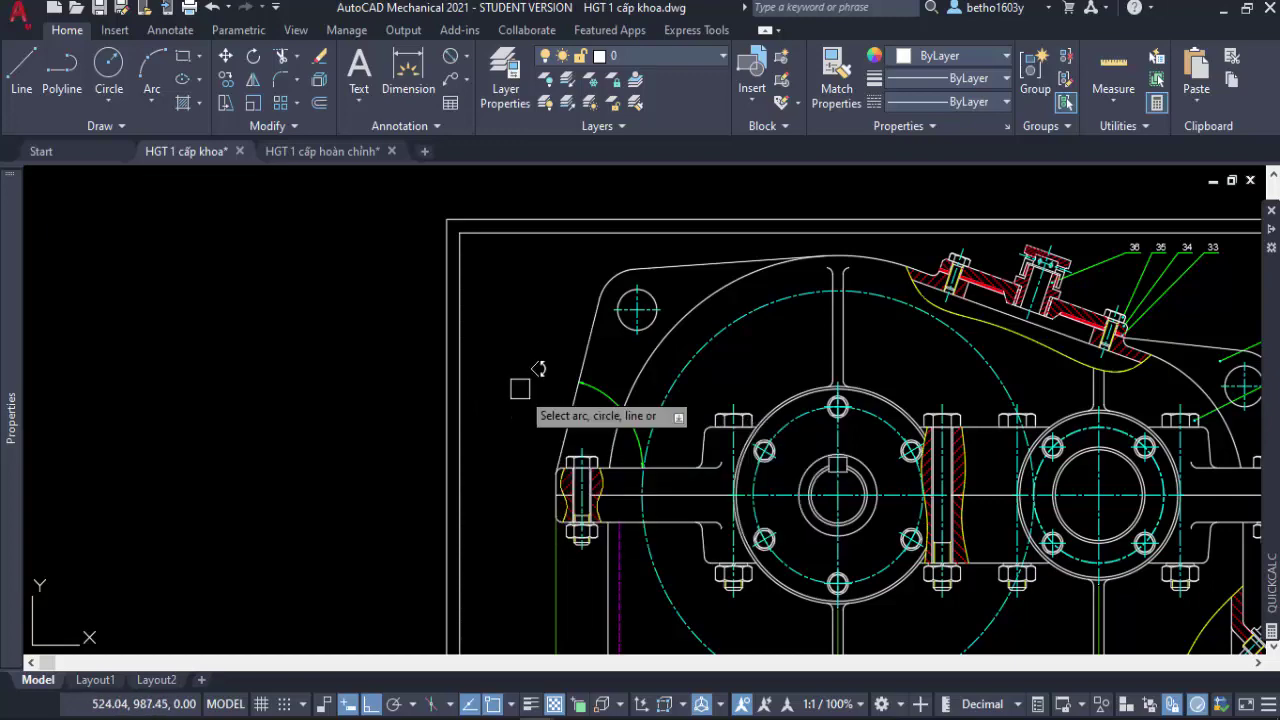
scroll(680, 461, up, 5)
click(618, 495)
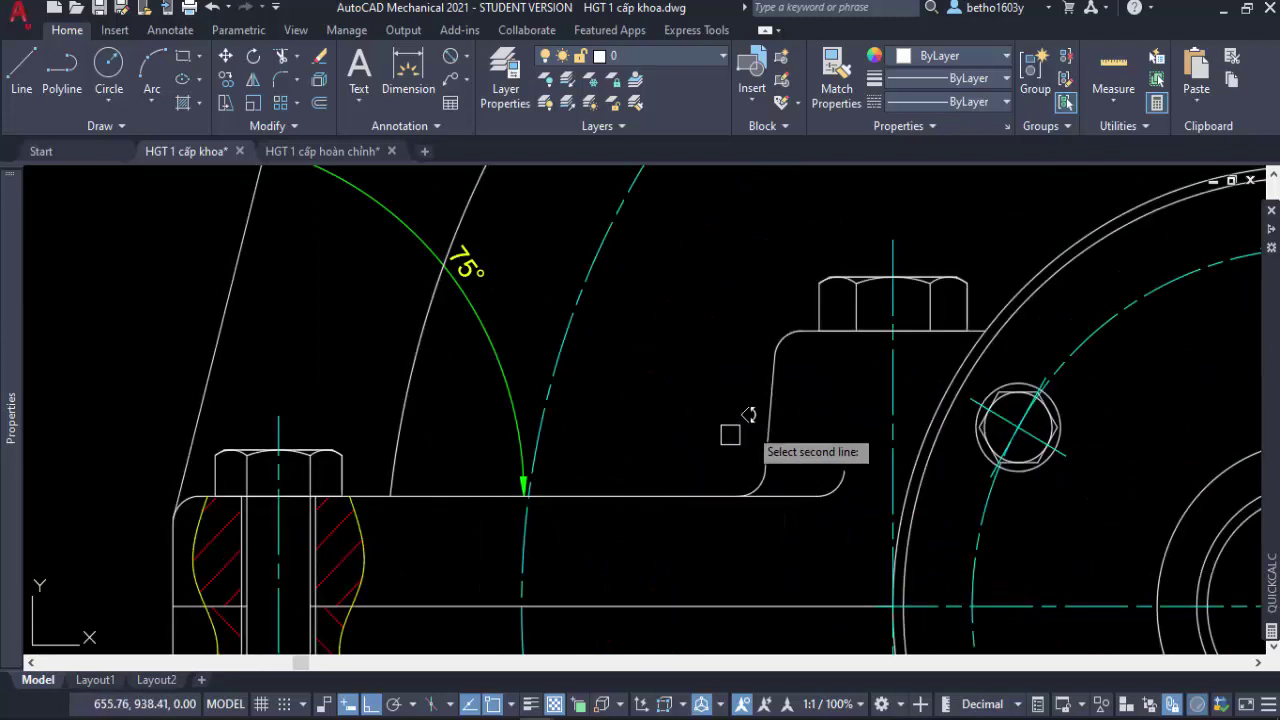
click(768, 435)
click(700, 408)
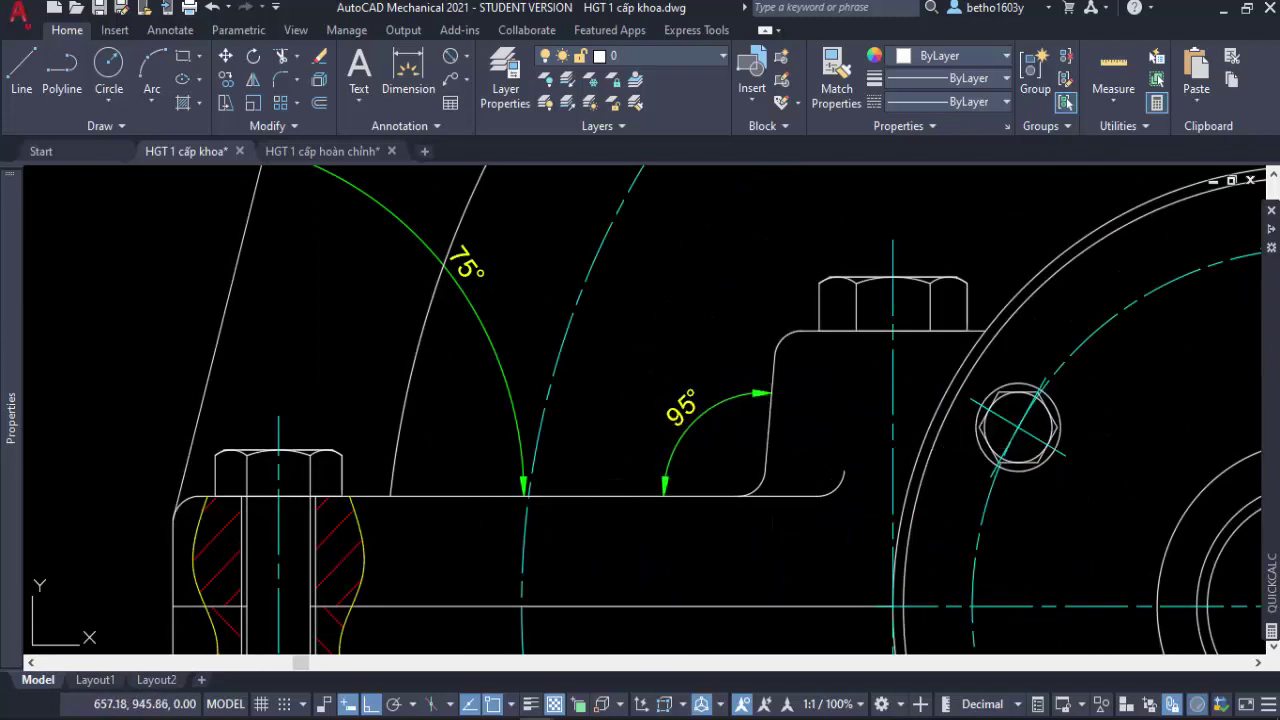
key(Return)
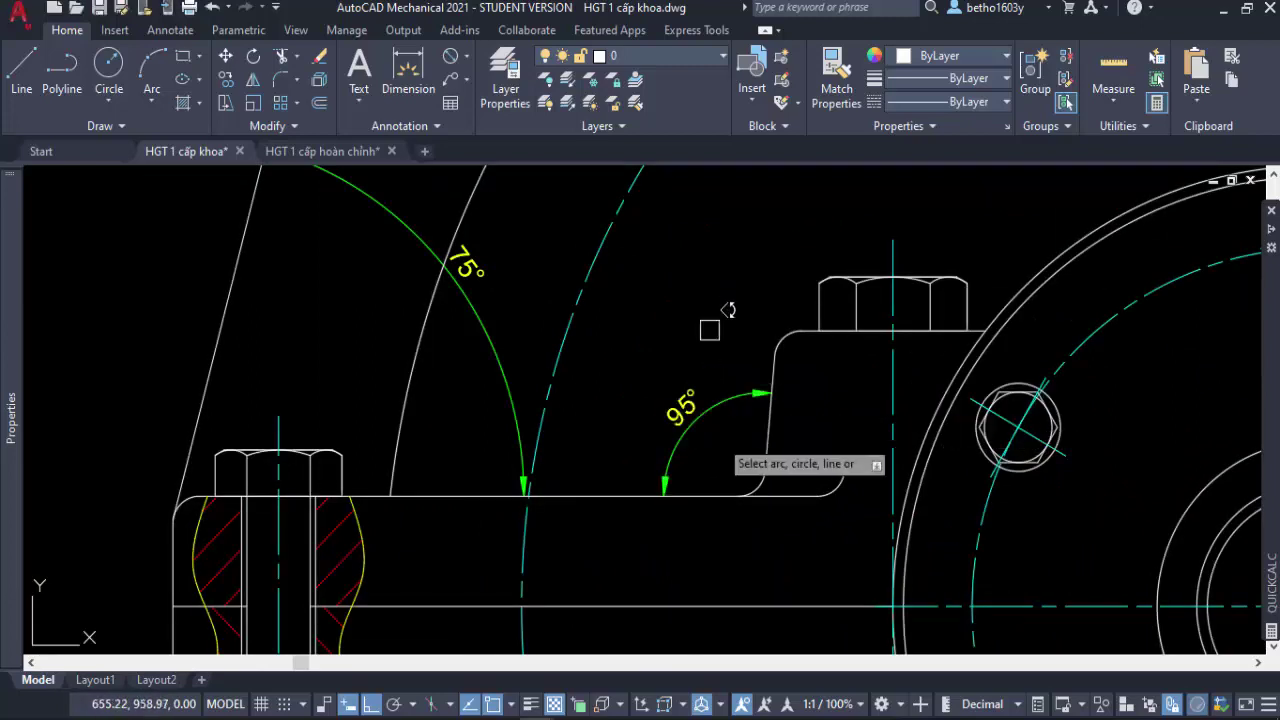
key(Escape)
Select the 95° and 75° dimensions, then clear the selection and zoom out.
click(770, 458)
click(669, 384)
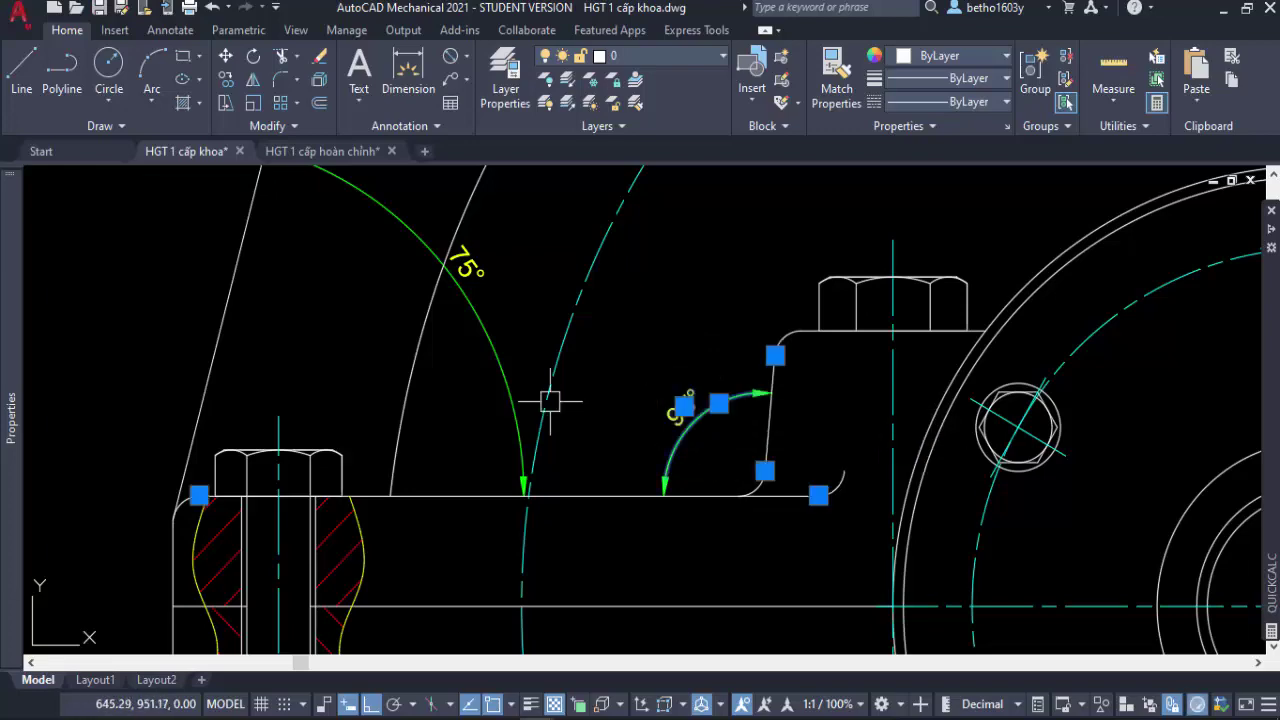
click(495, 350)
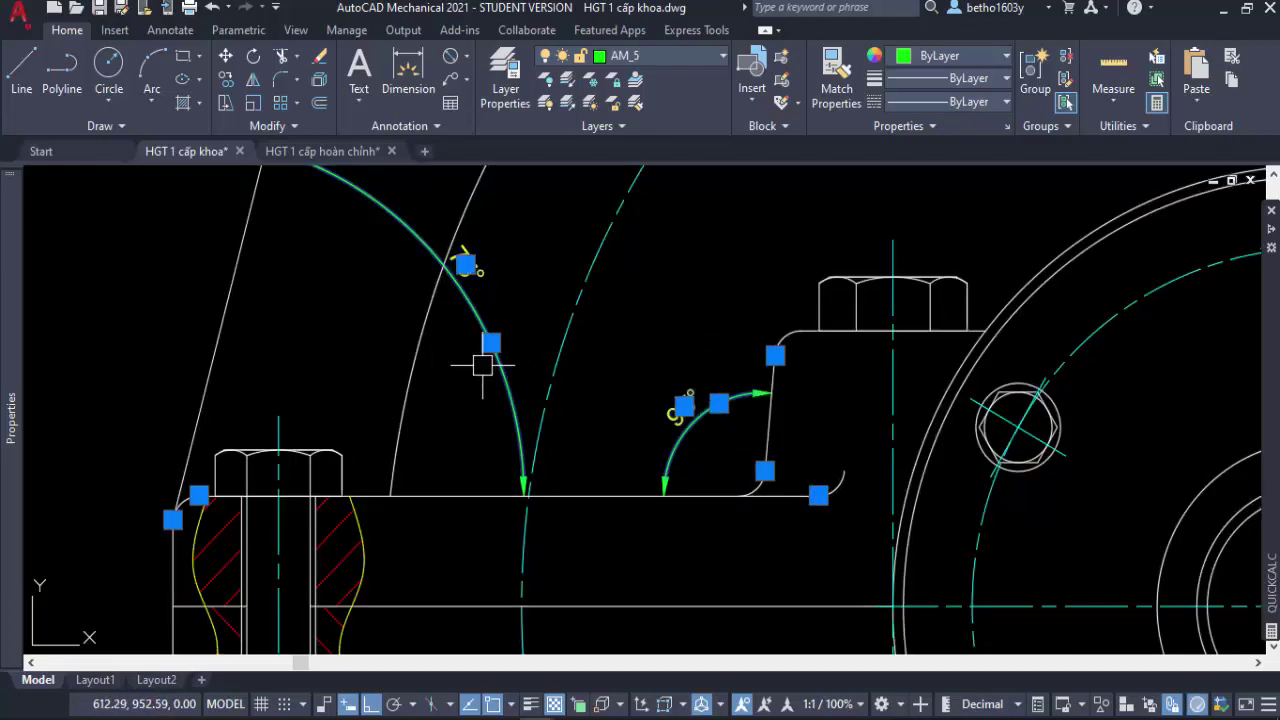
key(Escape)
scroll(490, 375, down, 1)
scroll(505, 410, down, 1)
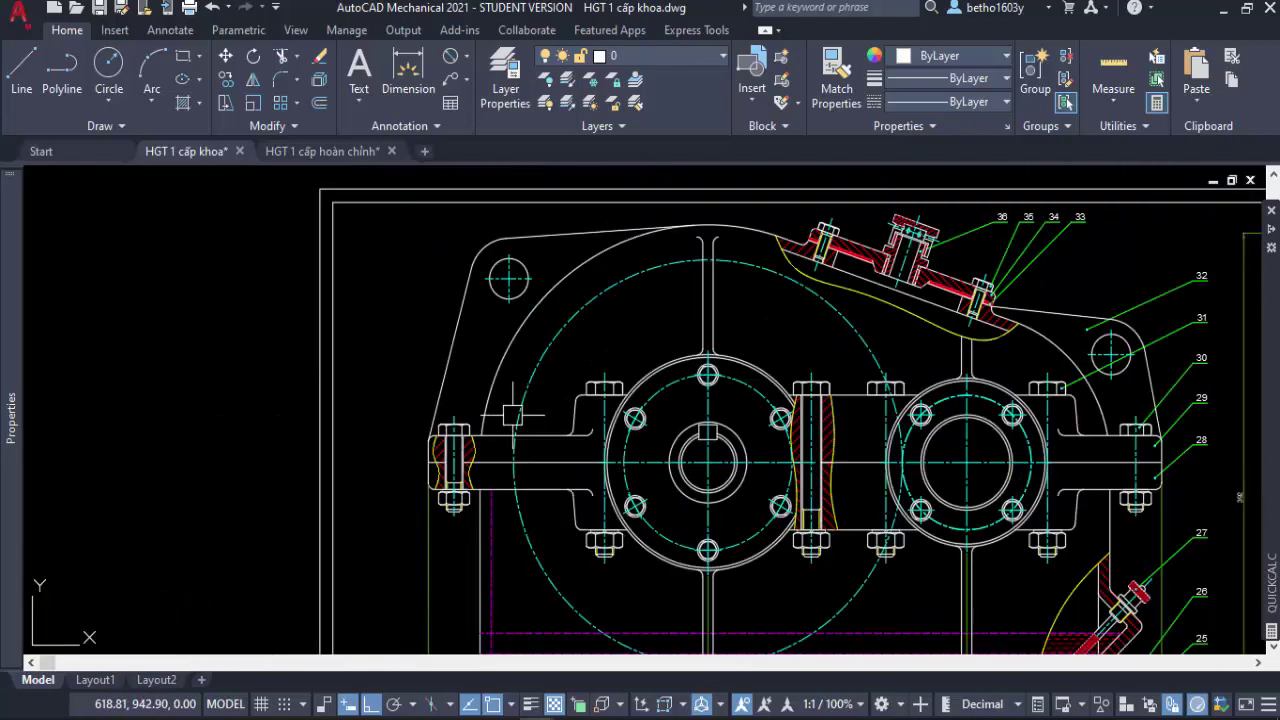
scroll(512, 400, down, 1)
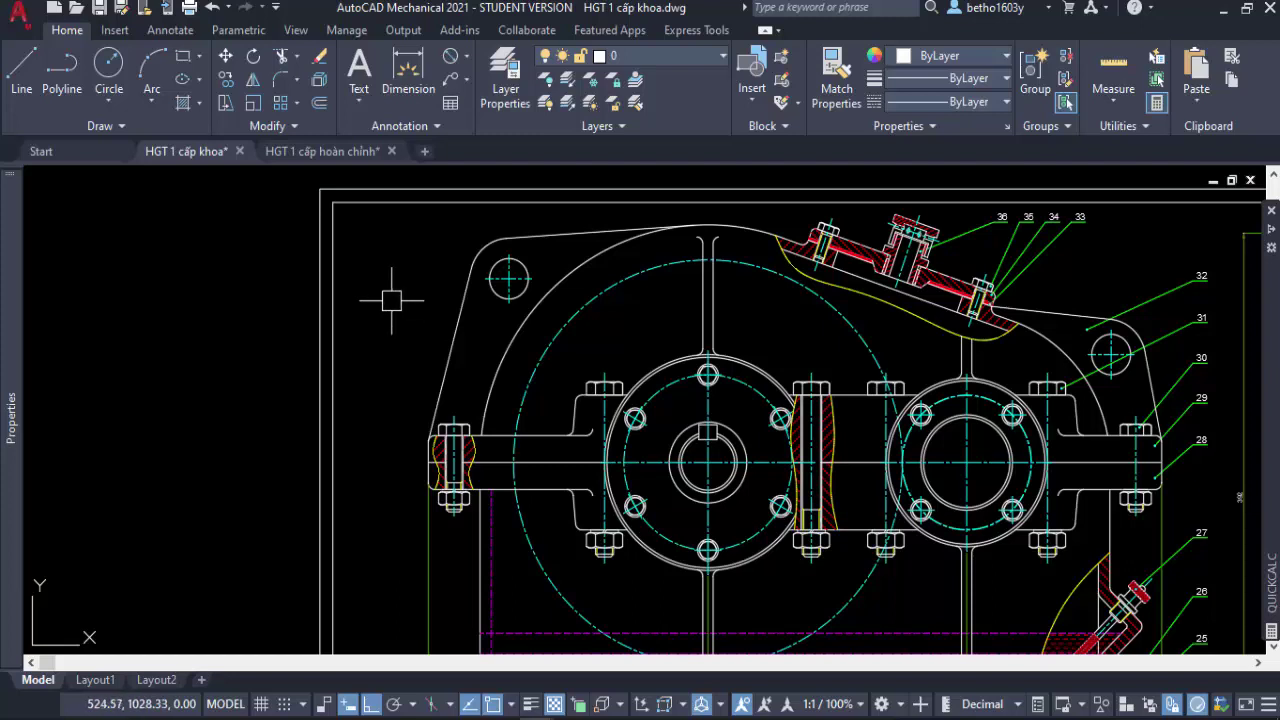
click(469, 60)
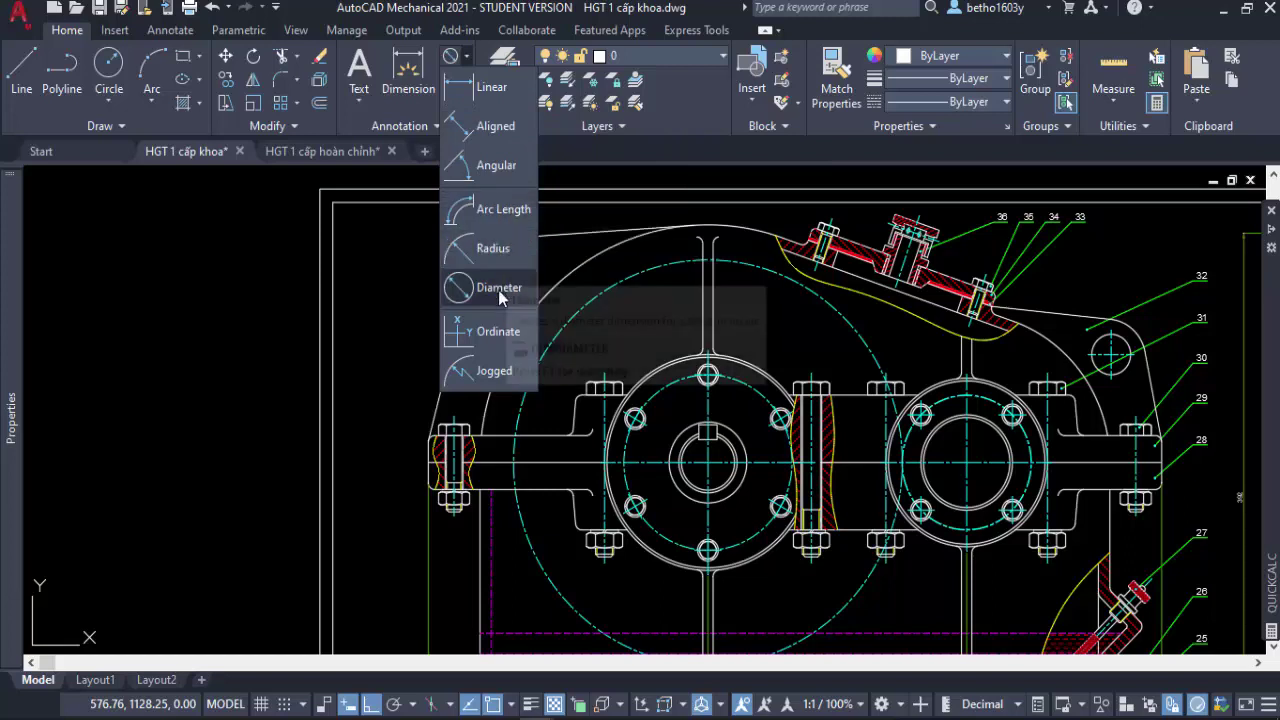
click(393, 284)
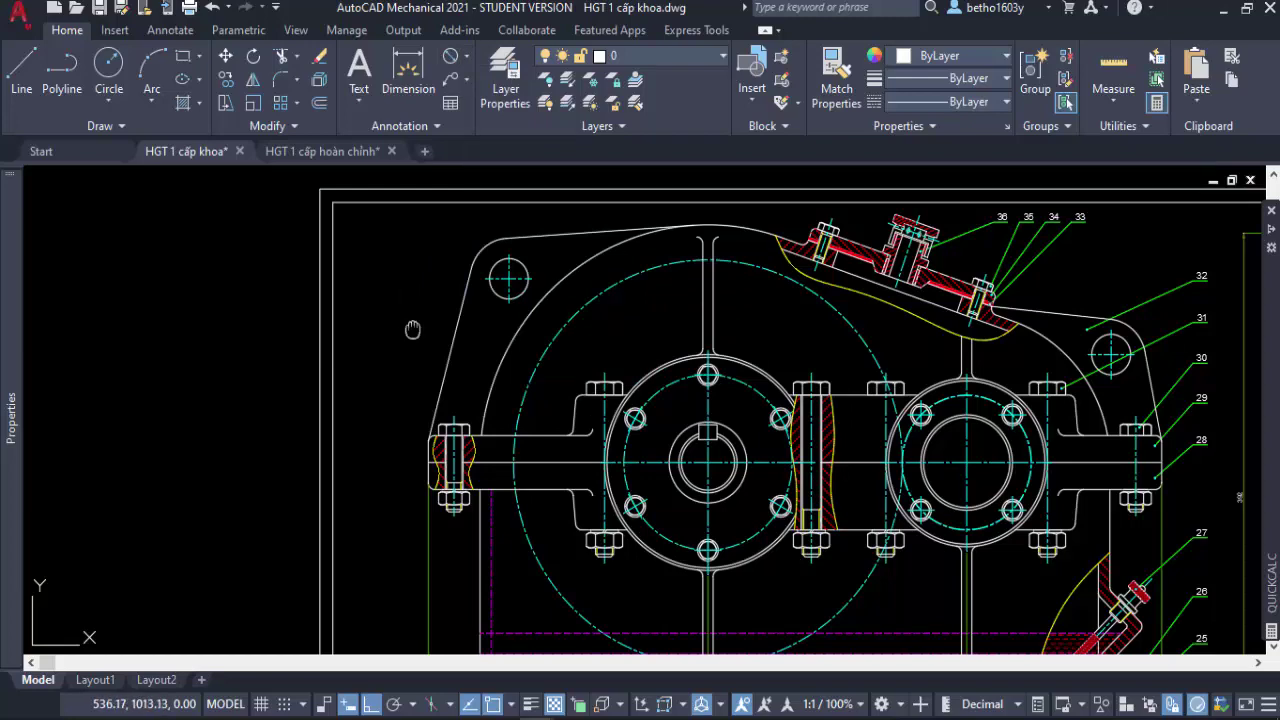
middle_drag(412, 329, 436, 384)
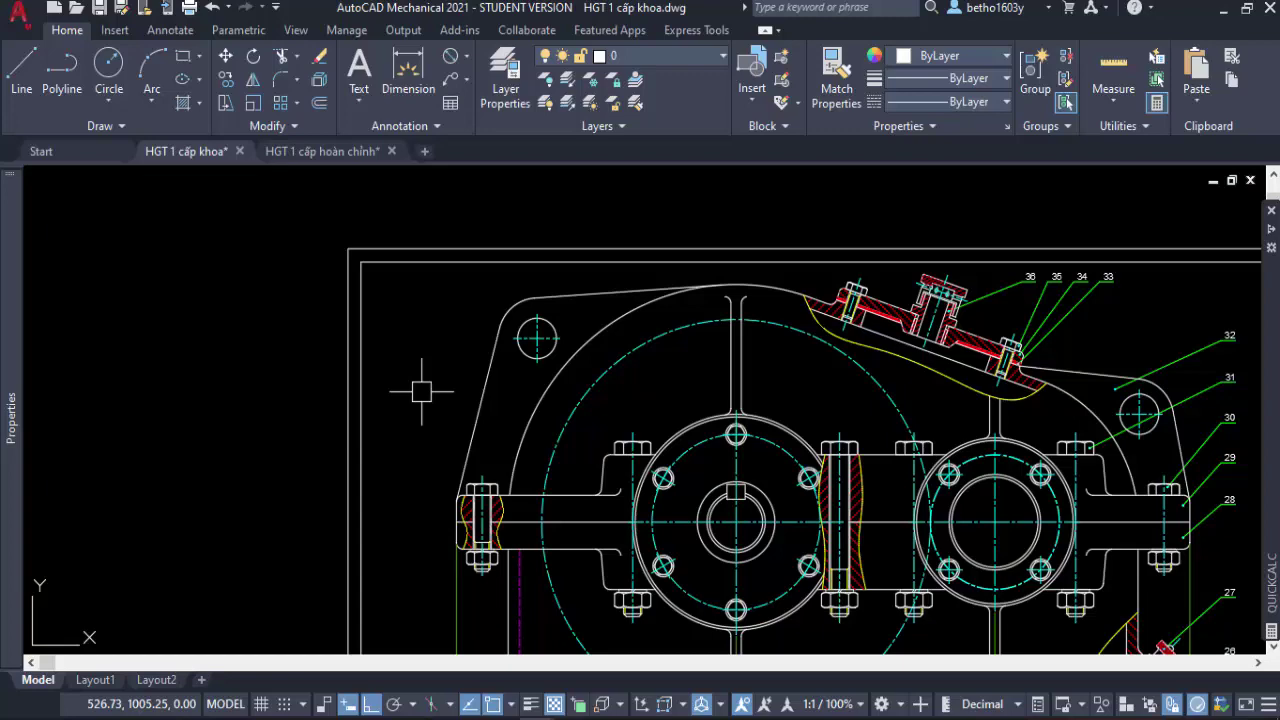
scroll(240, 284, down, 2)
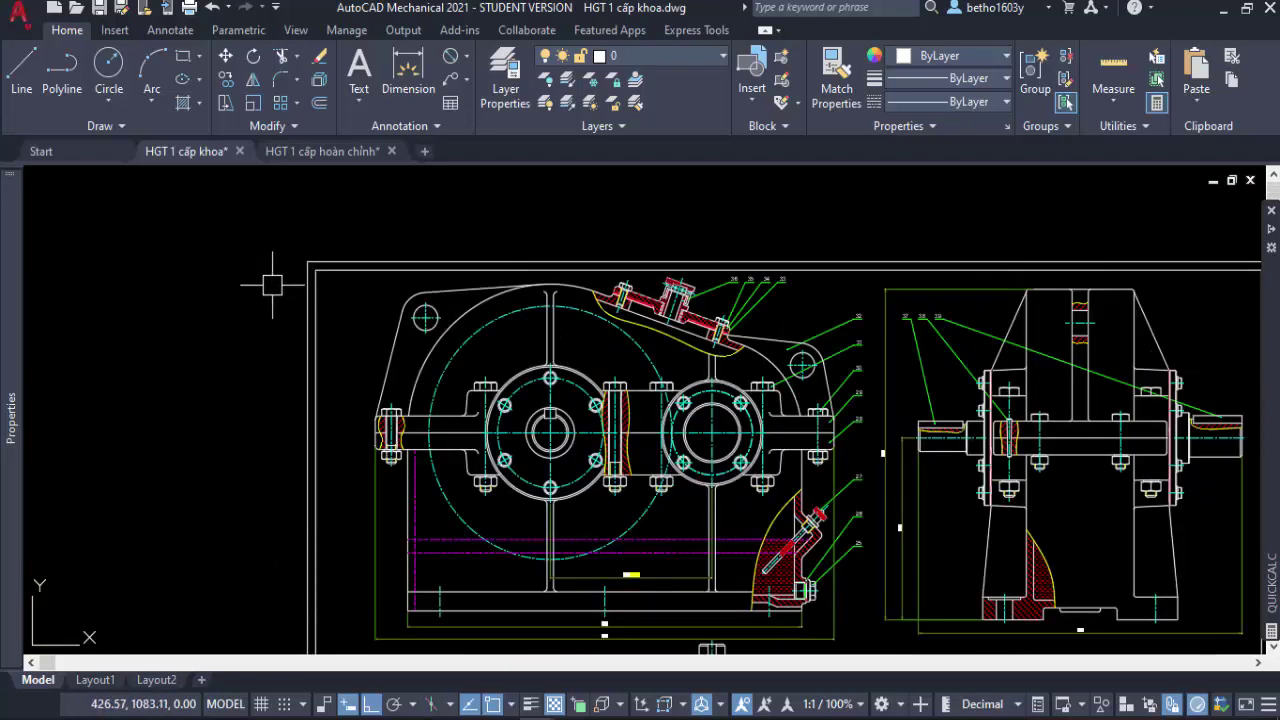
scroll(288, 264, down, 1)
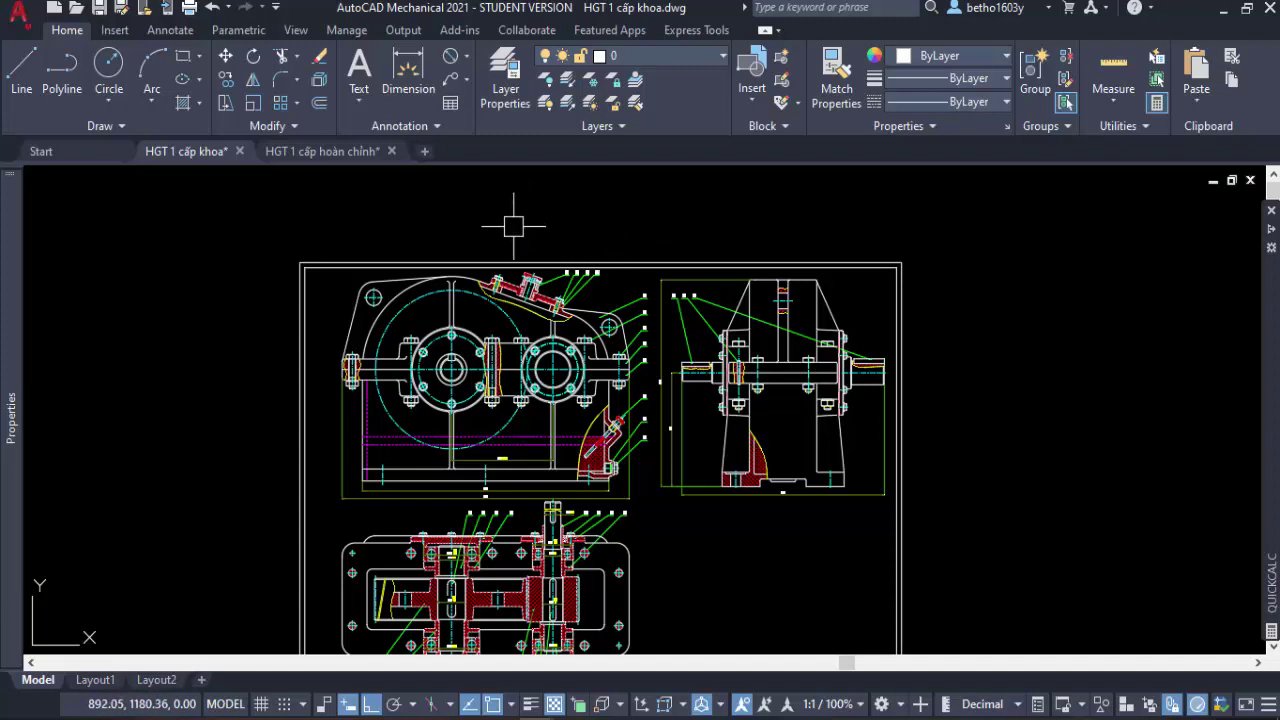
middle_drag(518, 221, 547, 178)
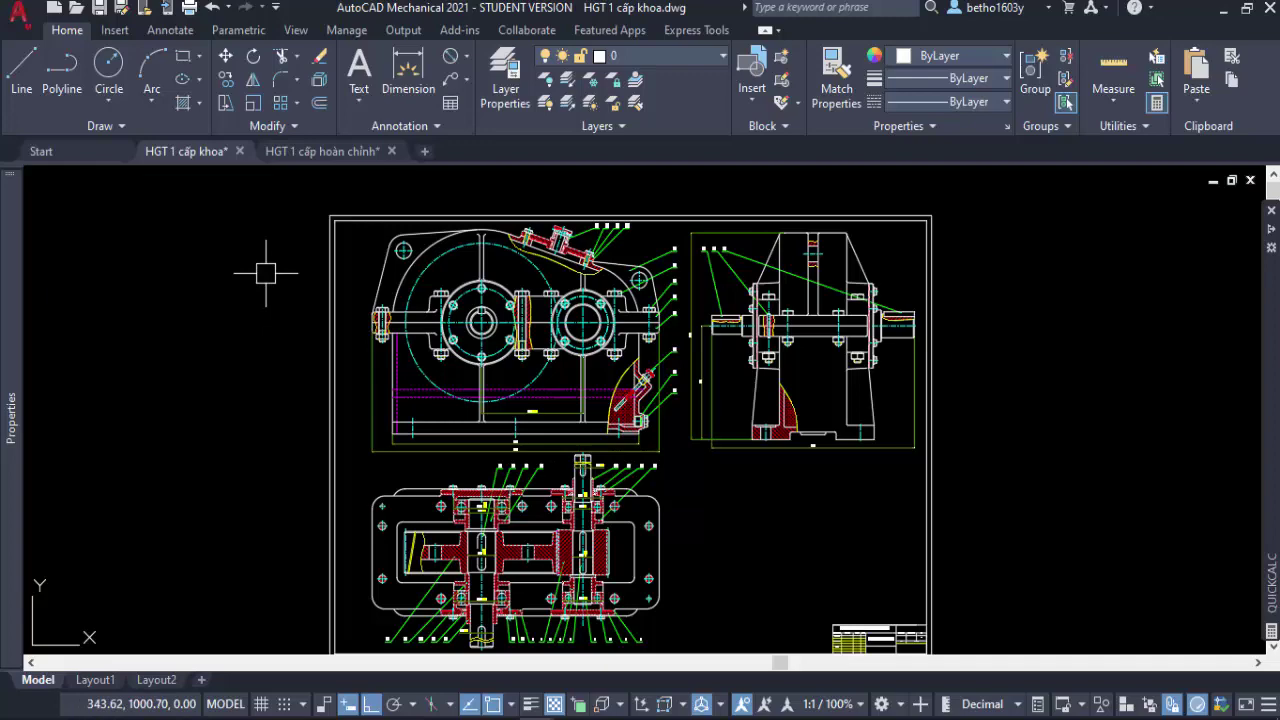
key(Print)
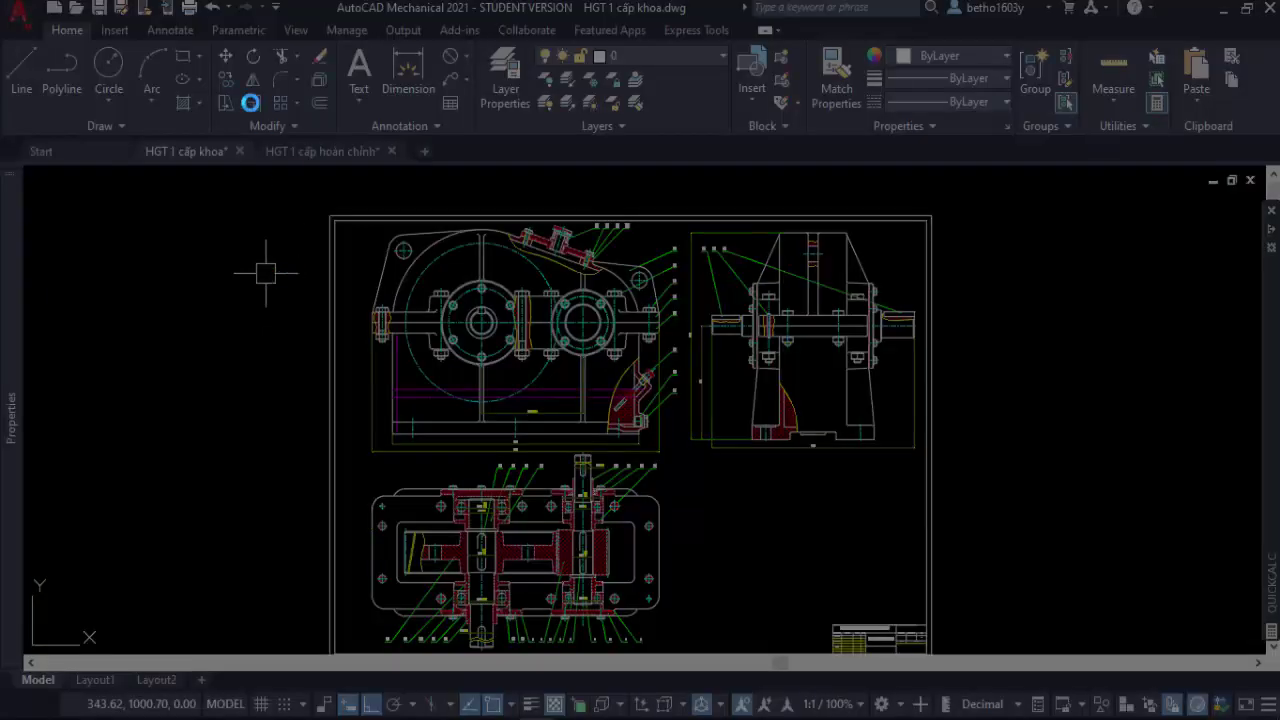
drag(90, 30, 1031, 188)
click(1050, 86)
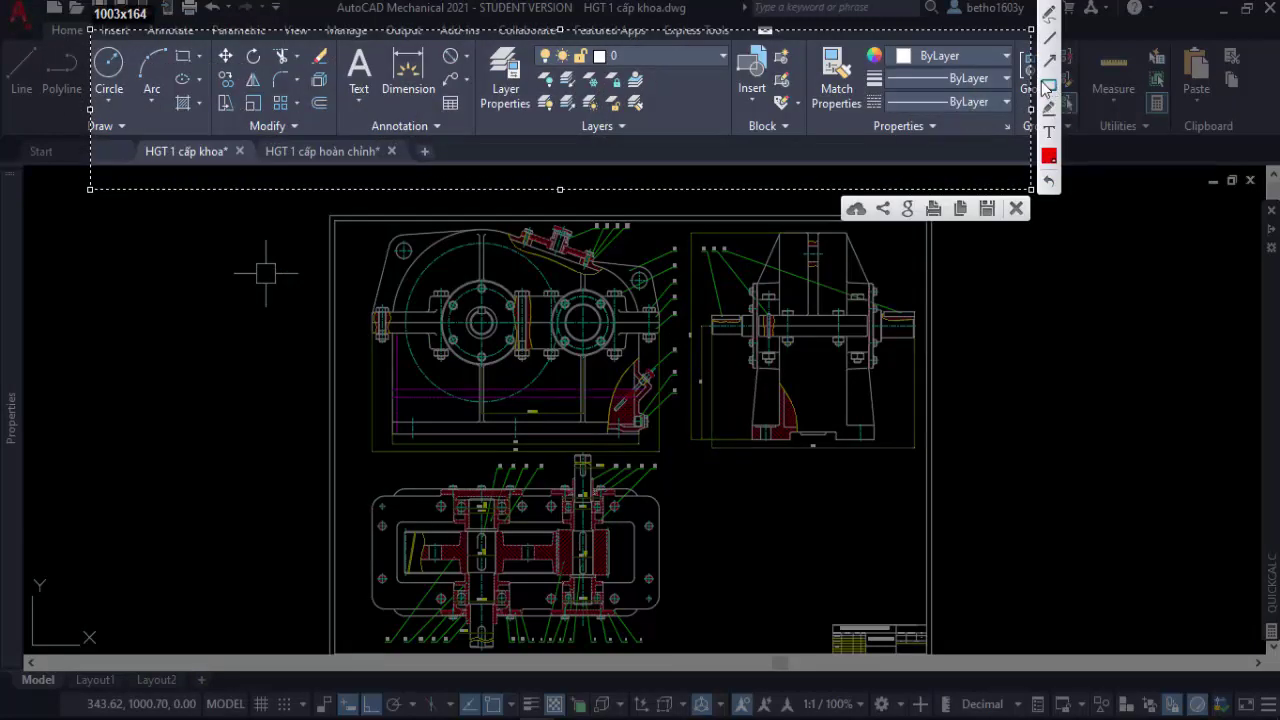
drag(364, 39, 438, 104)
Dimension the housing's bottom line with DIM, placing a 487 linear dimension below the base.
click(1015, 208)
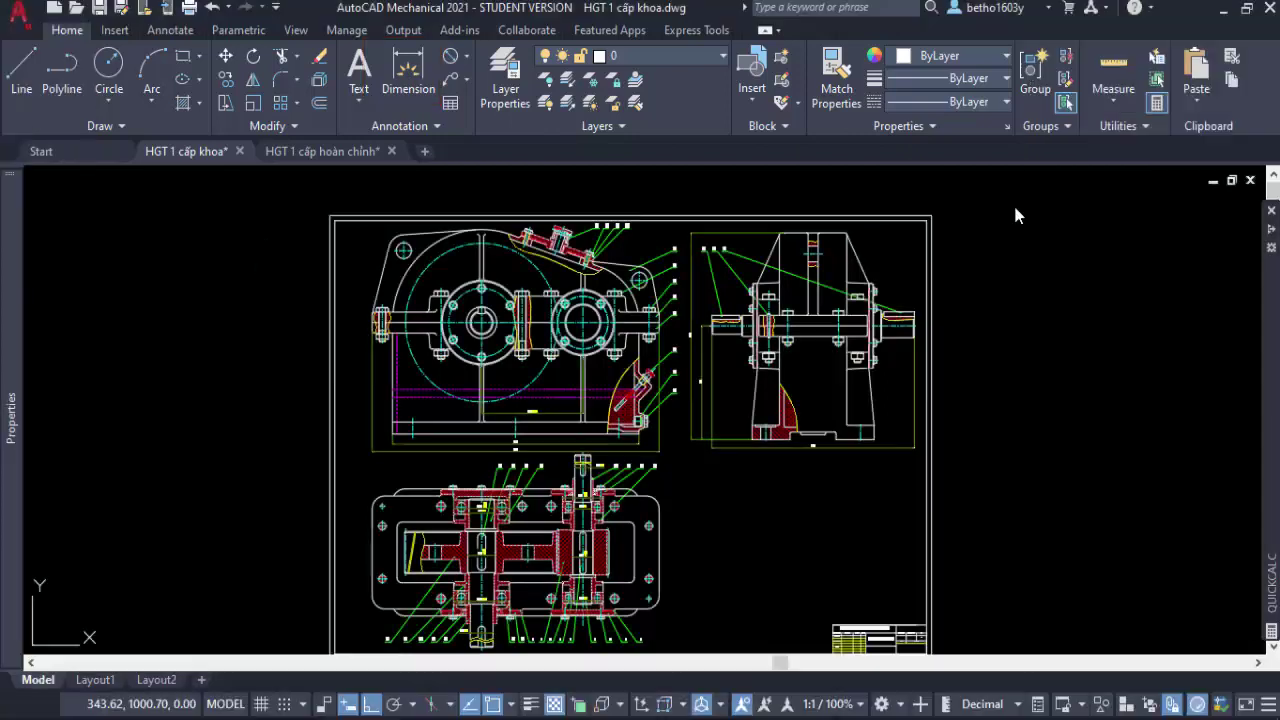
click(407, 92)
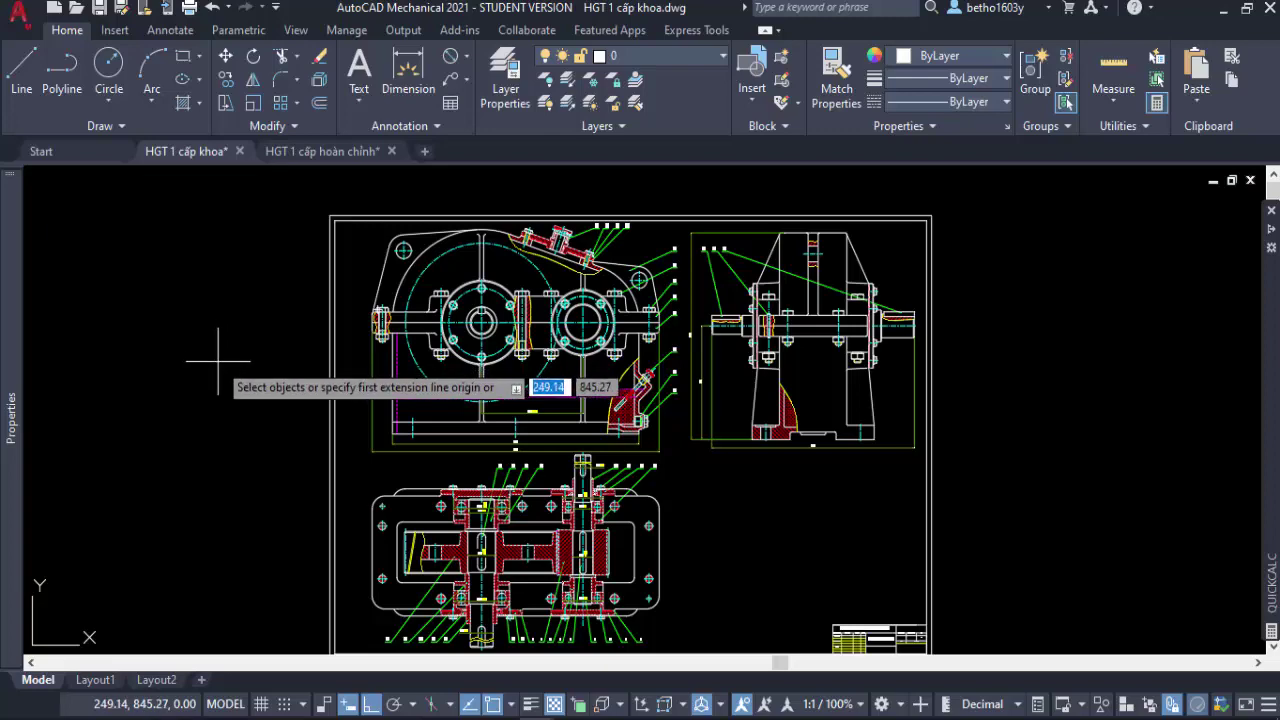
key(Return)
scroll(438, 423, up, 5)
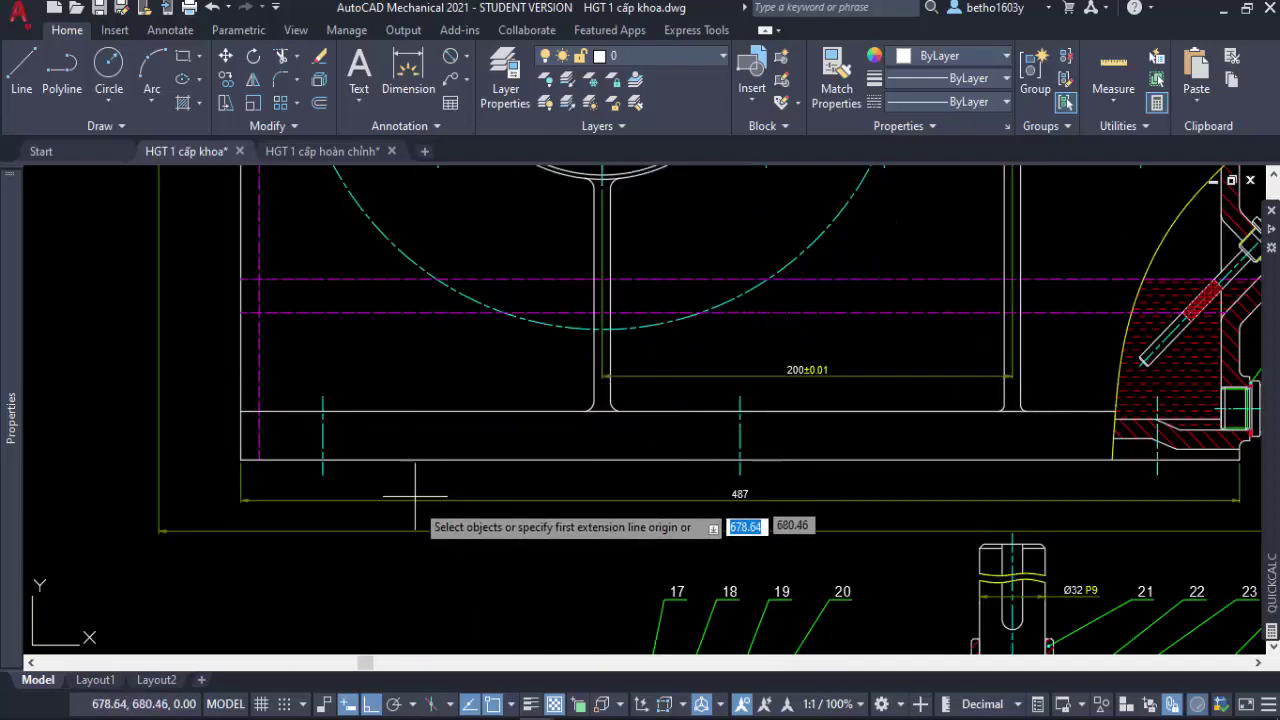
scroll(416, 478, up, 2)
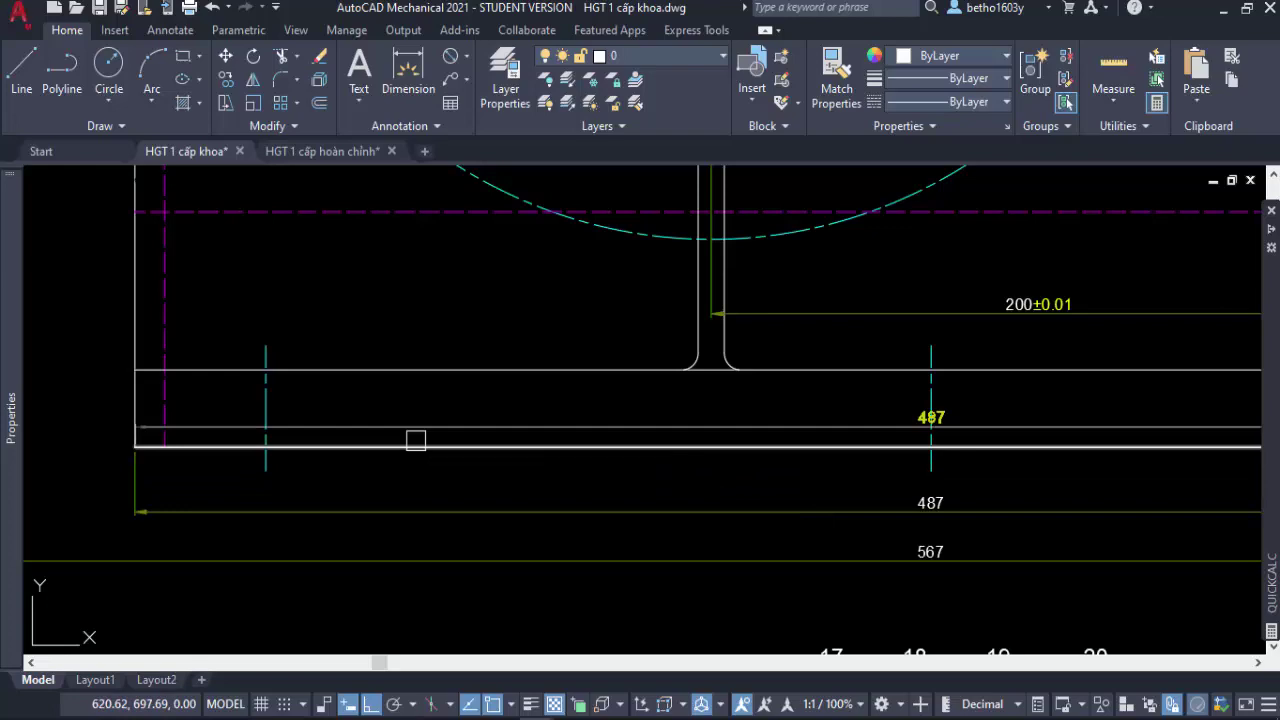
click(416, 445)
scroll(418, 478, down, 3)
click(420, 528)
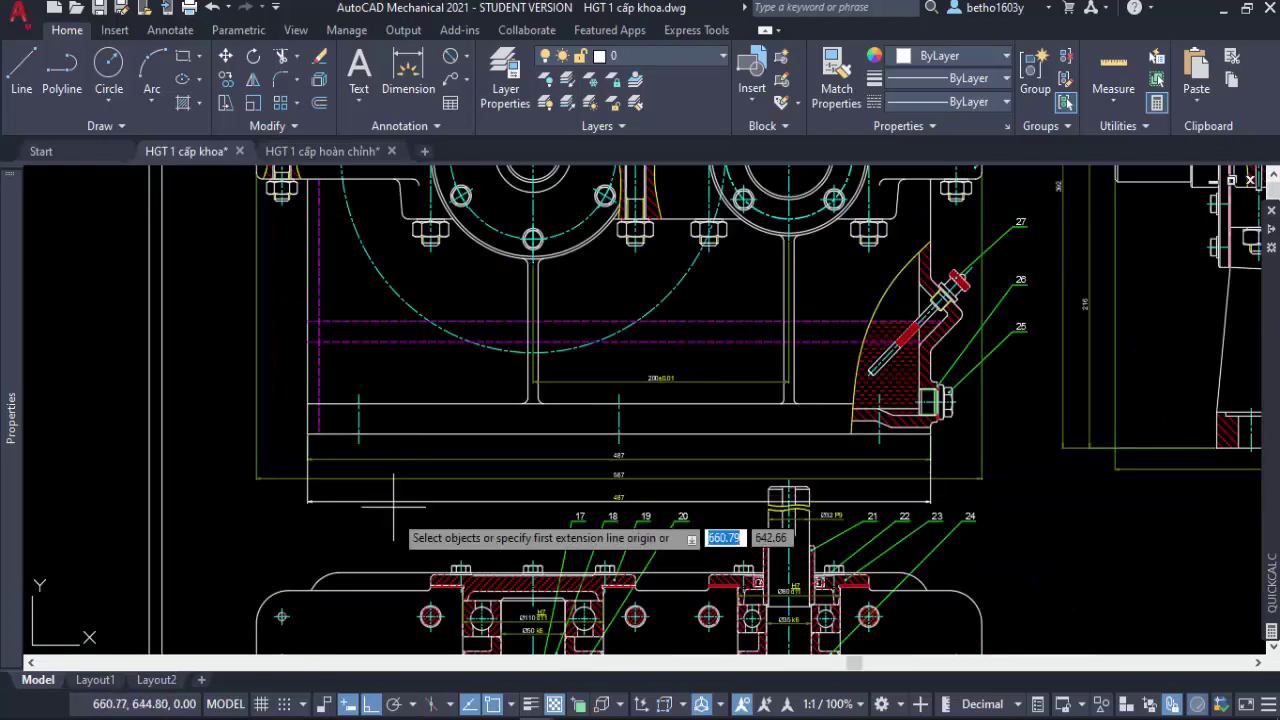
scroll(380, 420, down, 3)
scroll(355, 345, up, 6)
scroll(343, 337, up, 3)
Add a 132.46 aligned dimension beside the housing's slanted left edge.
scroll(351, 374, up, 3)
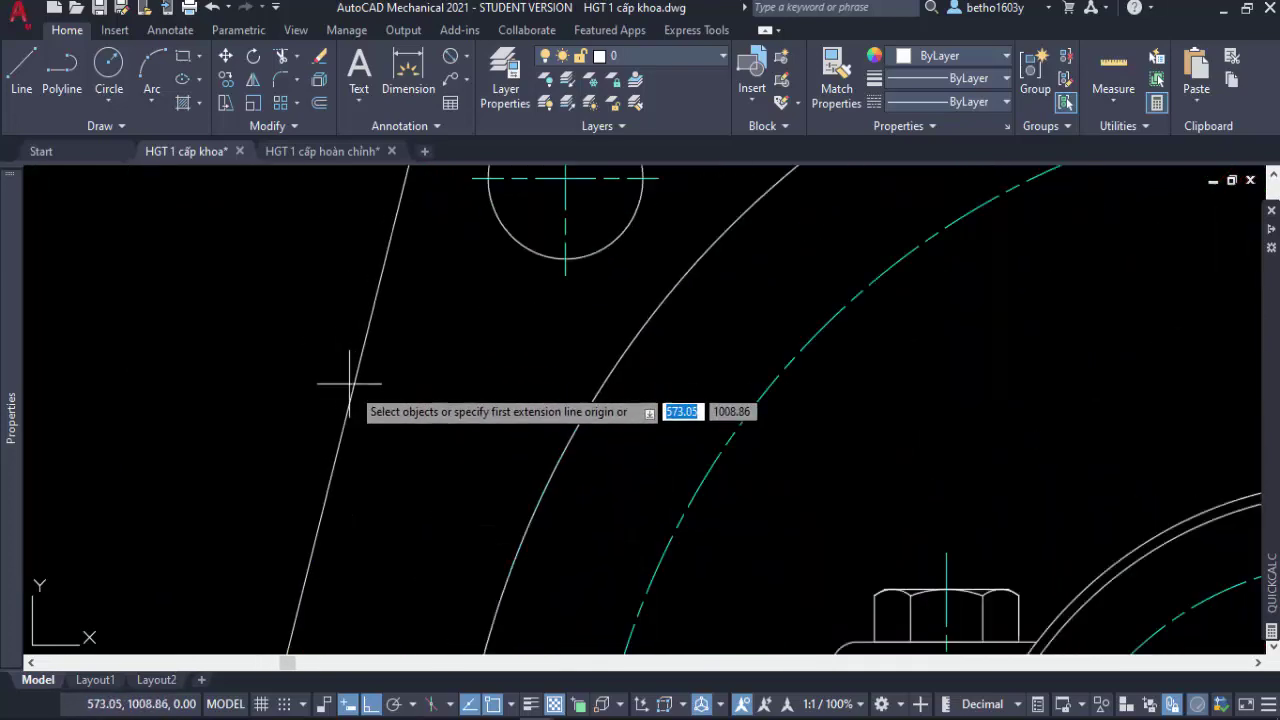
click(348, 428)
scroll(348, 428, down, 4)
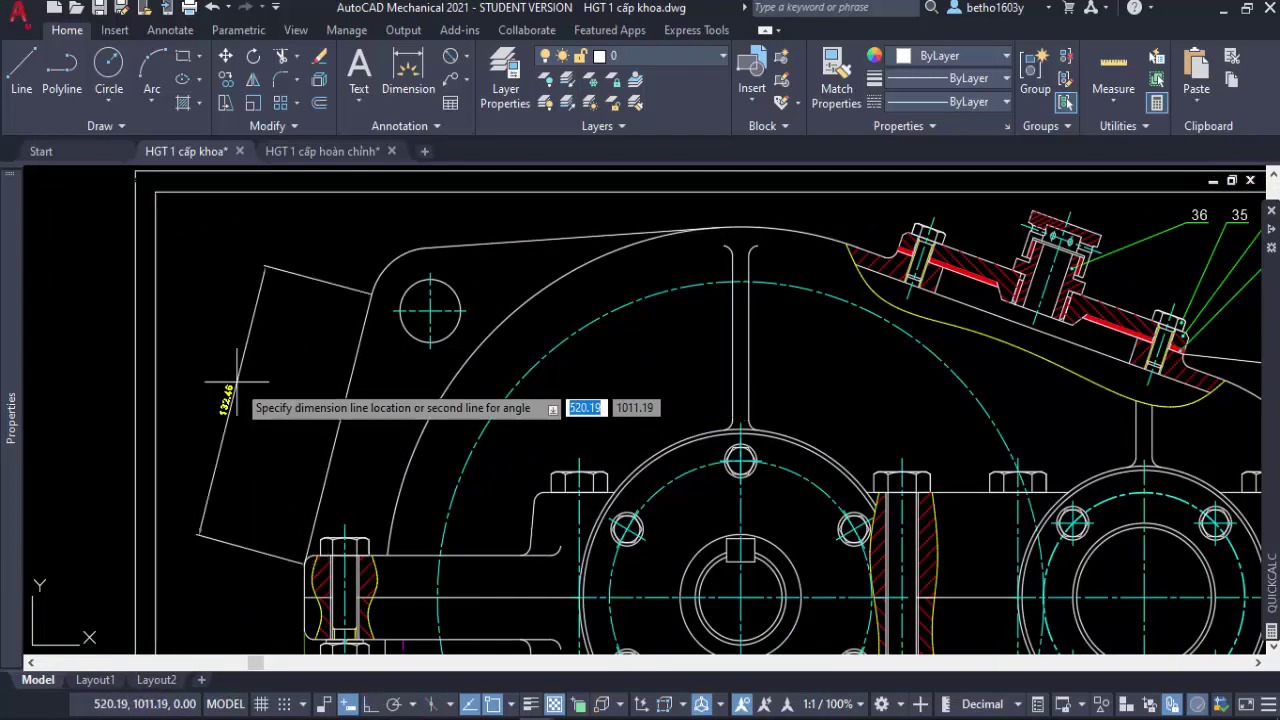
click(284, 438)
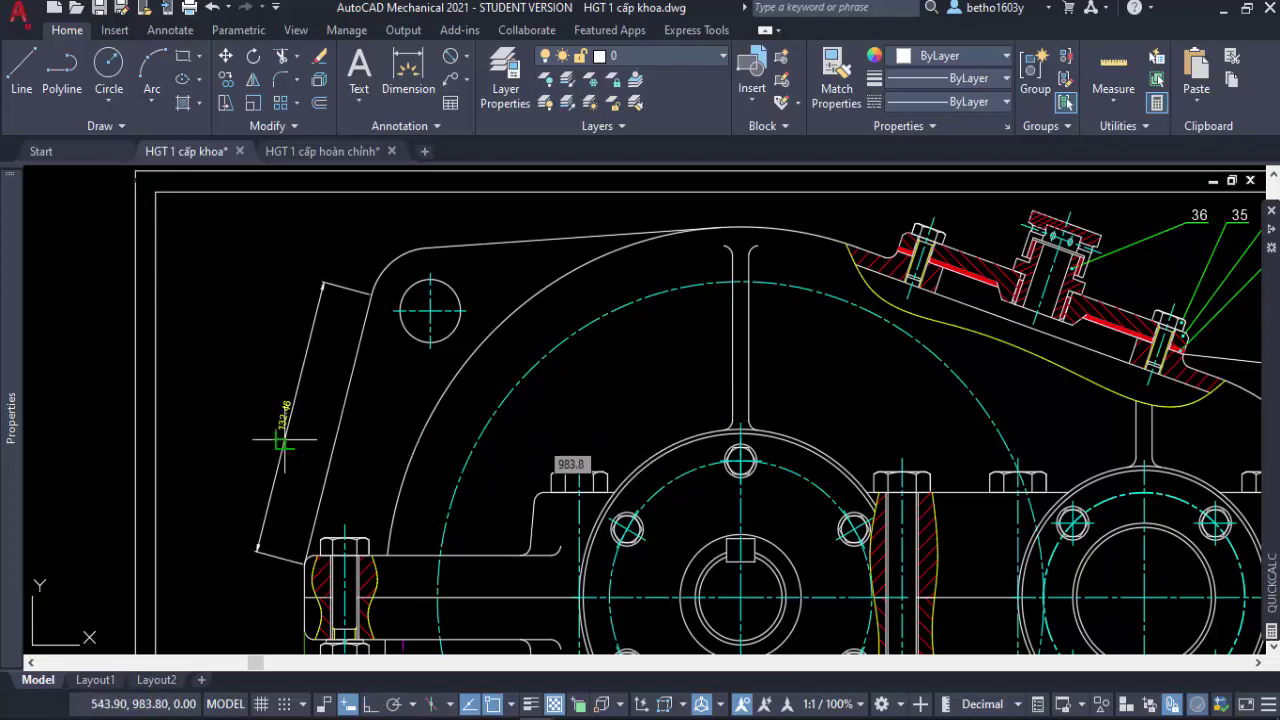
Dimension the rounded corner as R30 and the nearby hole as Ø30.
scroll(346, 232, up, 4)
scroll(346, 232, up, 2)
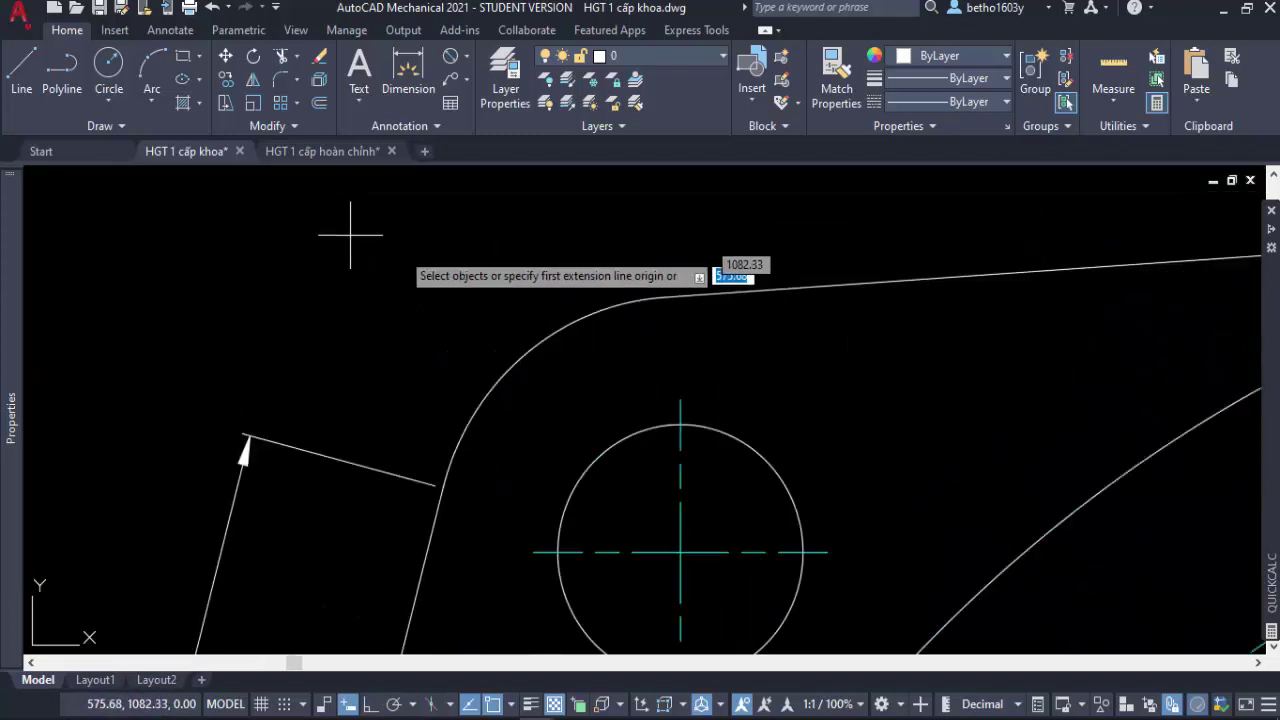
click(556, 331)
click(513, 263)
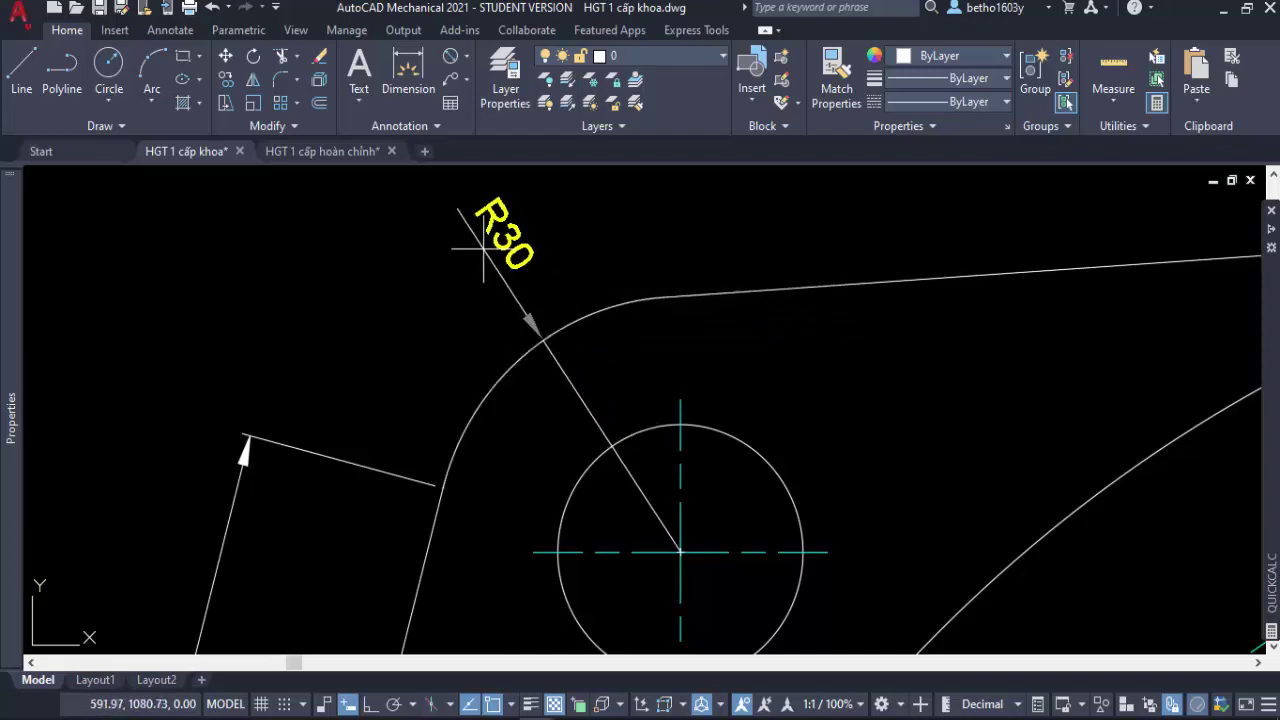
scroll(405, 300, down, 2)
scroll(615, 350, up, 2)
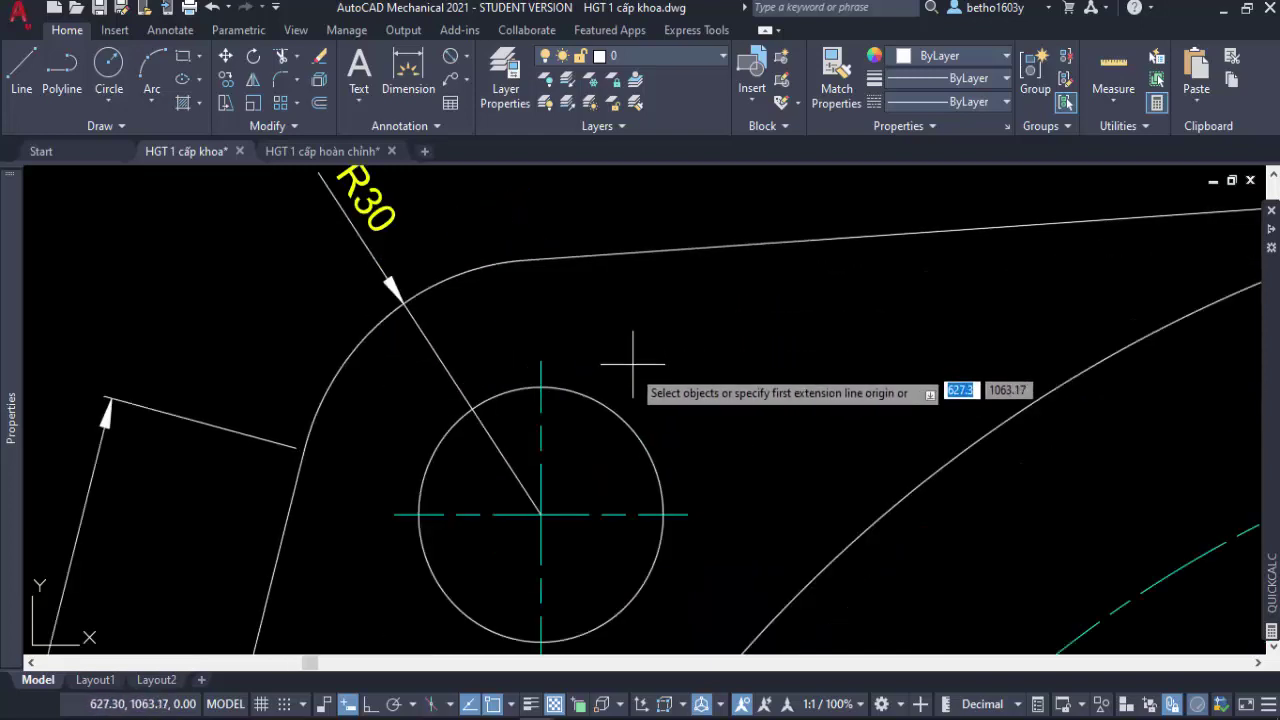
click(628, 434)
click(737, 405)
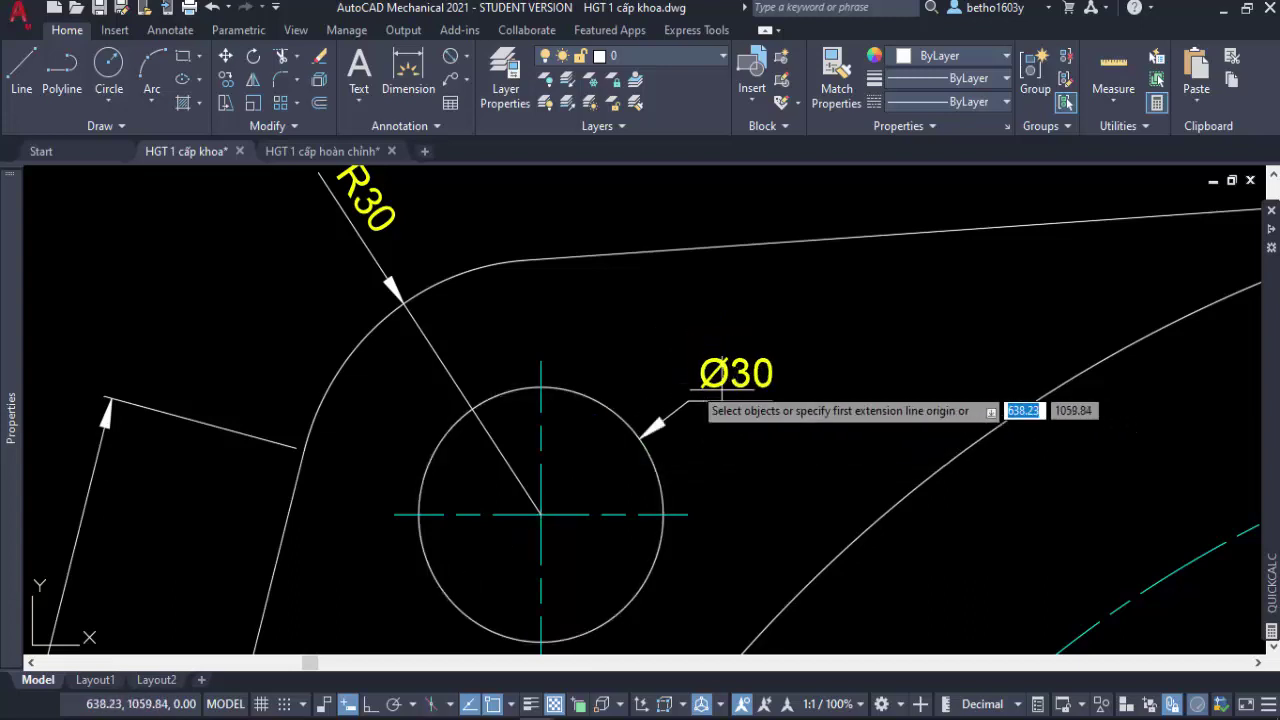
Begin an angular dimension by picking the slanted edge as its first line.
scroll(597, 302, down, 1)
scroll(486, 337, up, 2)
scroll(509, 313, up, 3)
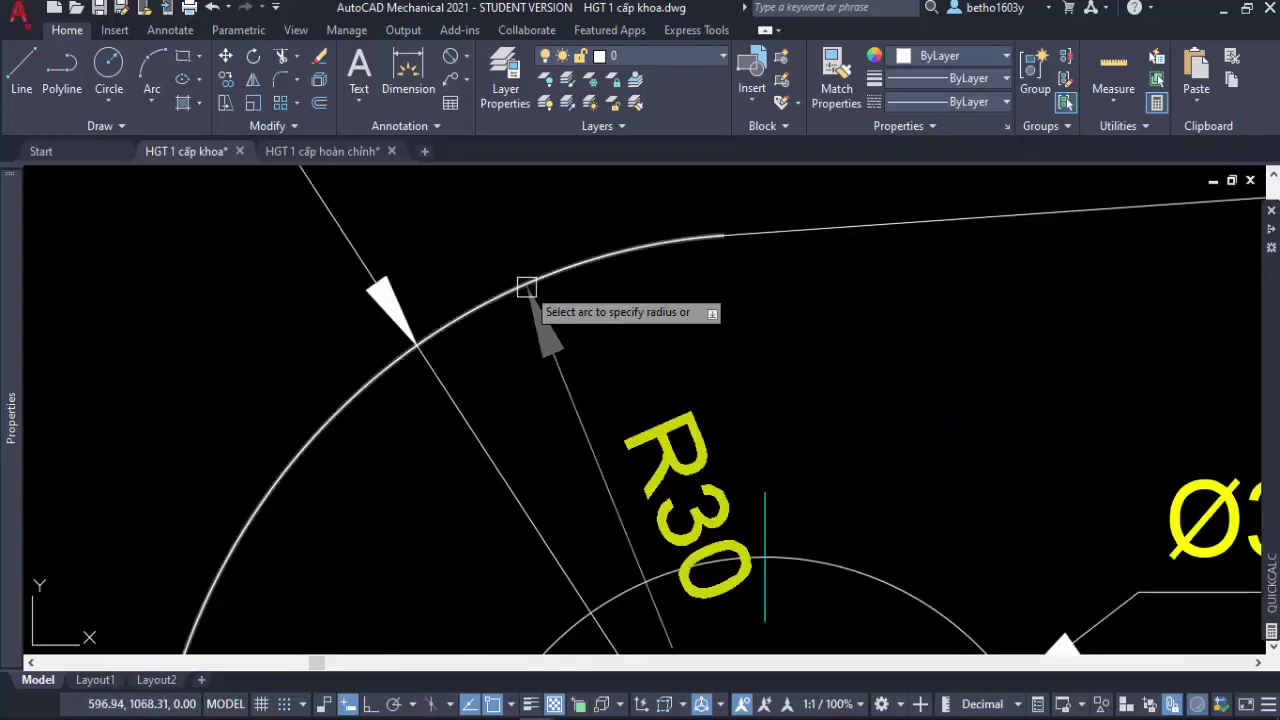
scroll(529, 277, down, 3)
scroll(500, 243, down, 2)
scroll(455, 365, down, 1)
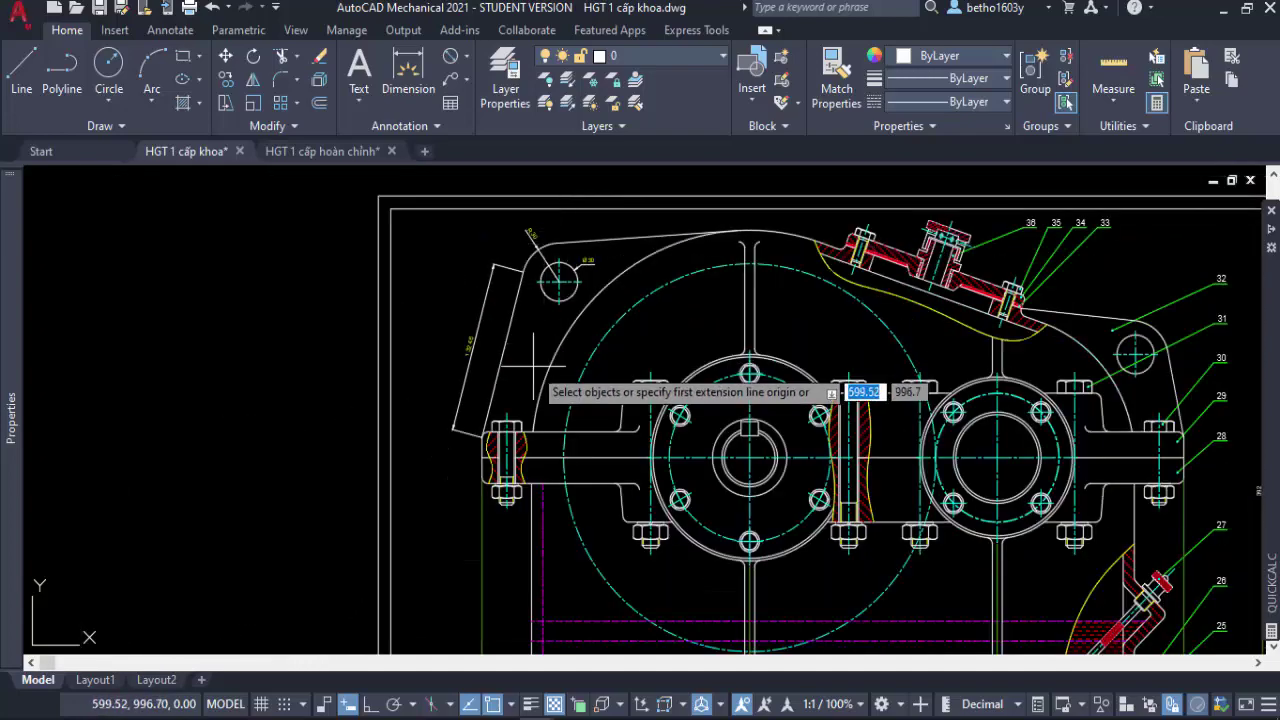
scroll(487, 376, up, 3)
click(446, 357)
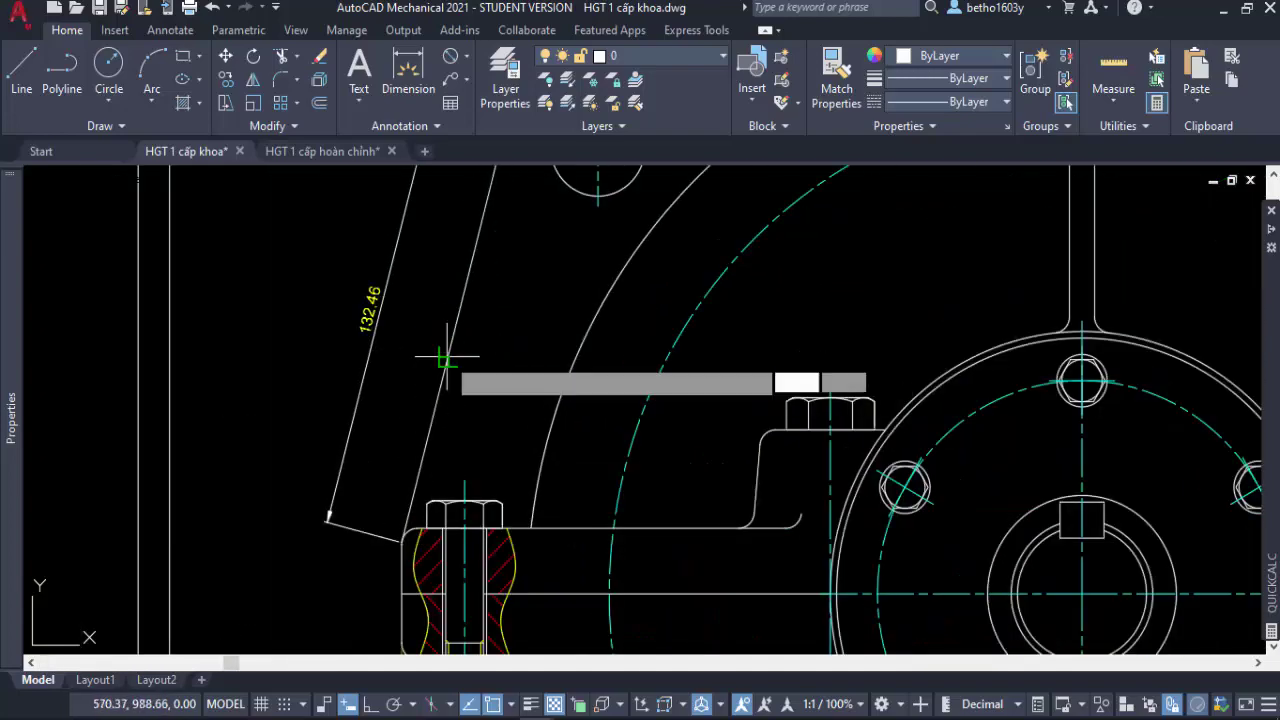
scroll(563, 529, up, 3)
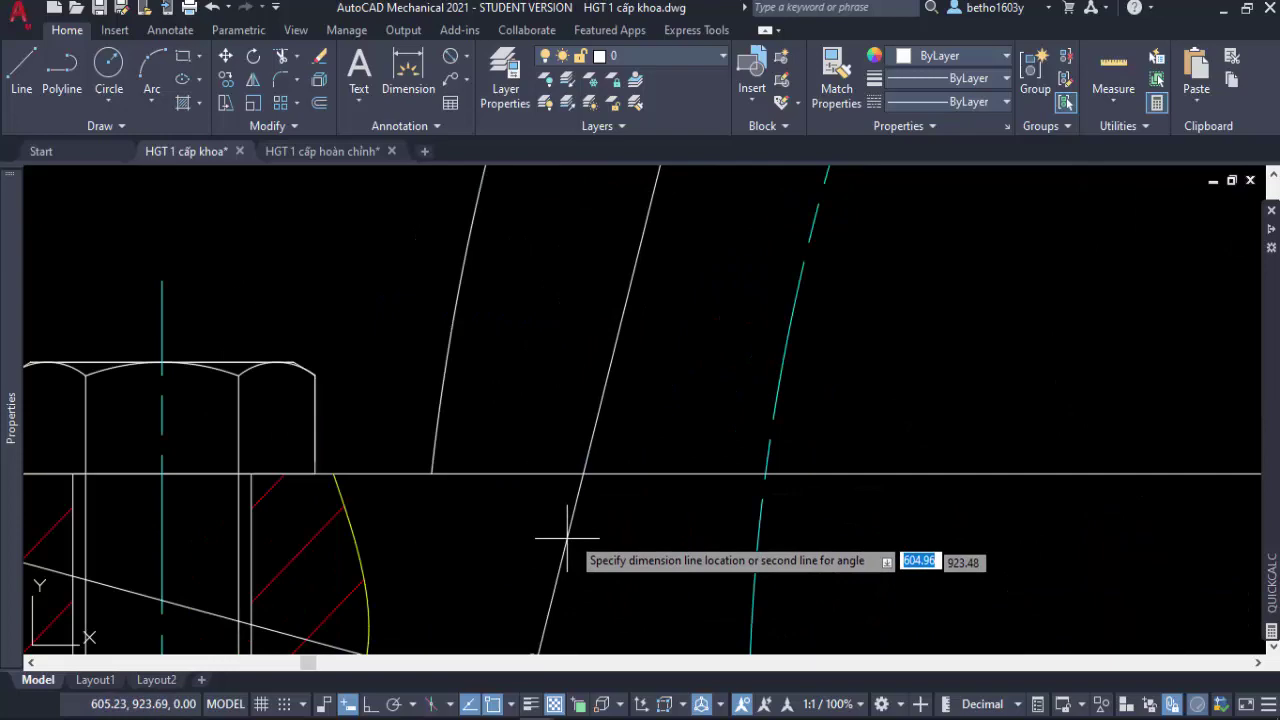
Complete the 75° angular dimension against the horizontal edge.
click(614, 466)
scroll(614, 468, down, 1)
scroll(614, 470, down, 1)
scroll(614, 472, down, 1)
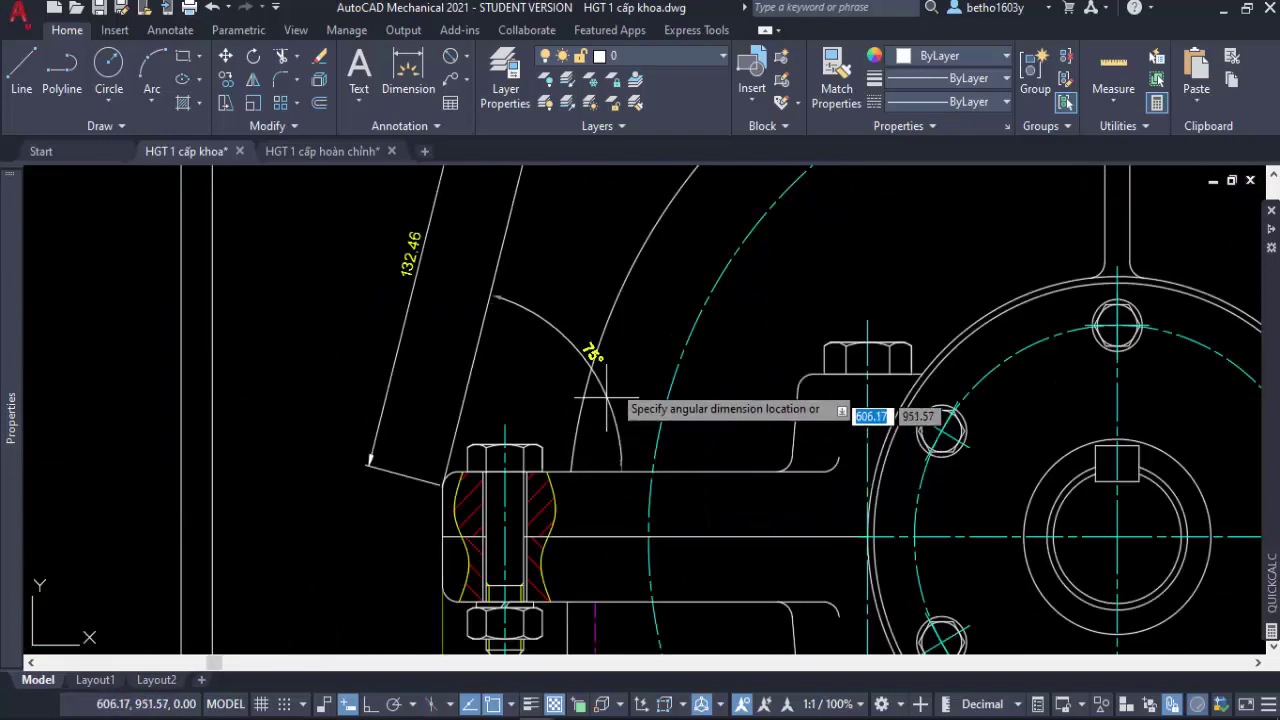
click(614, 338)
scroll(724, 456, up, 5)
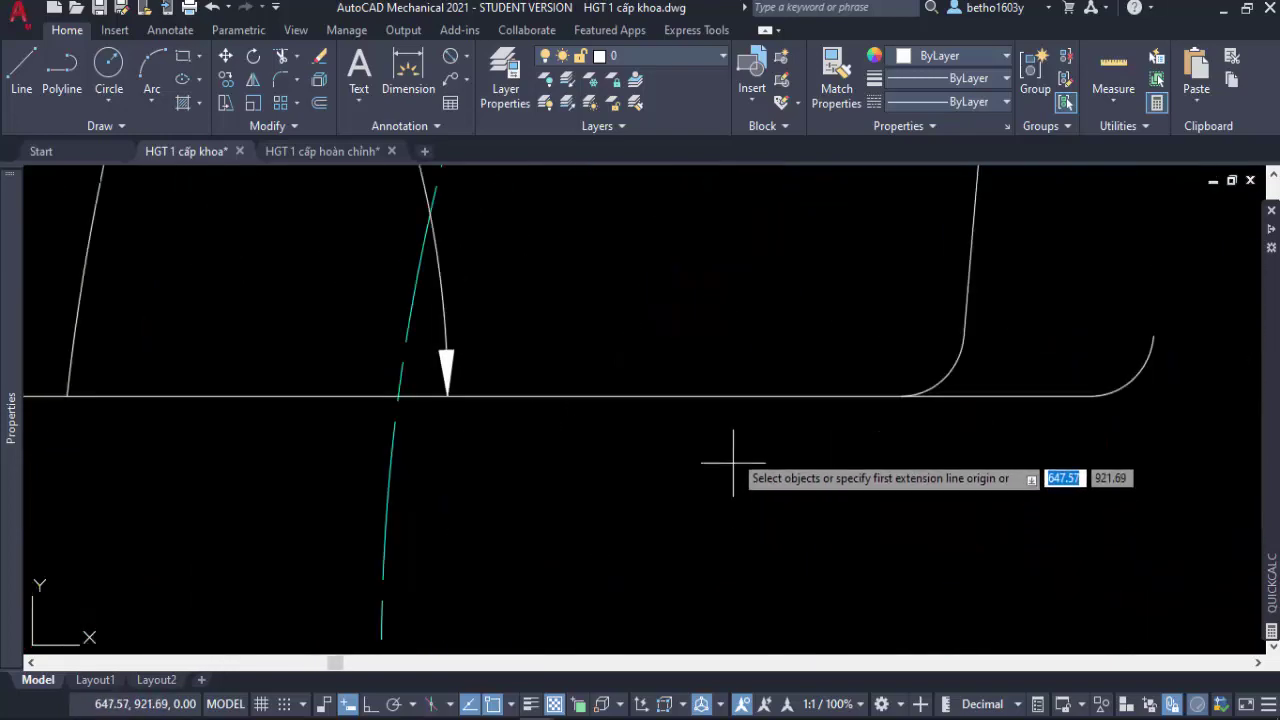
Add a 95° angular dimension between the horizontal and near-vertical edges at the boss corner.
click(728, 391)
scroll(728, 391, down, 3)
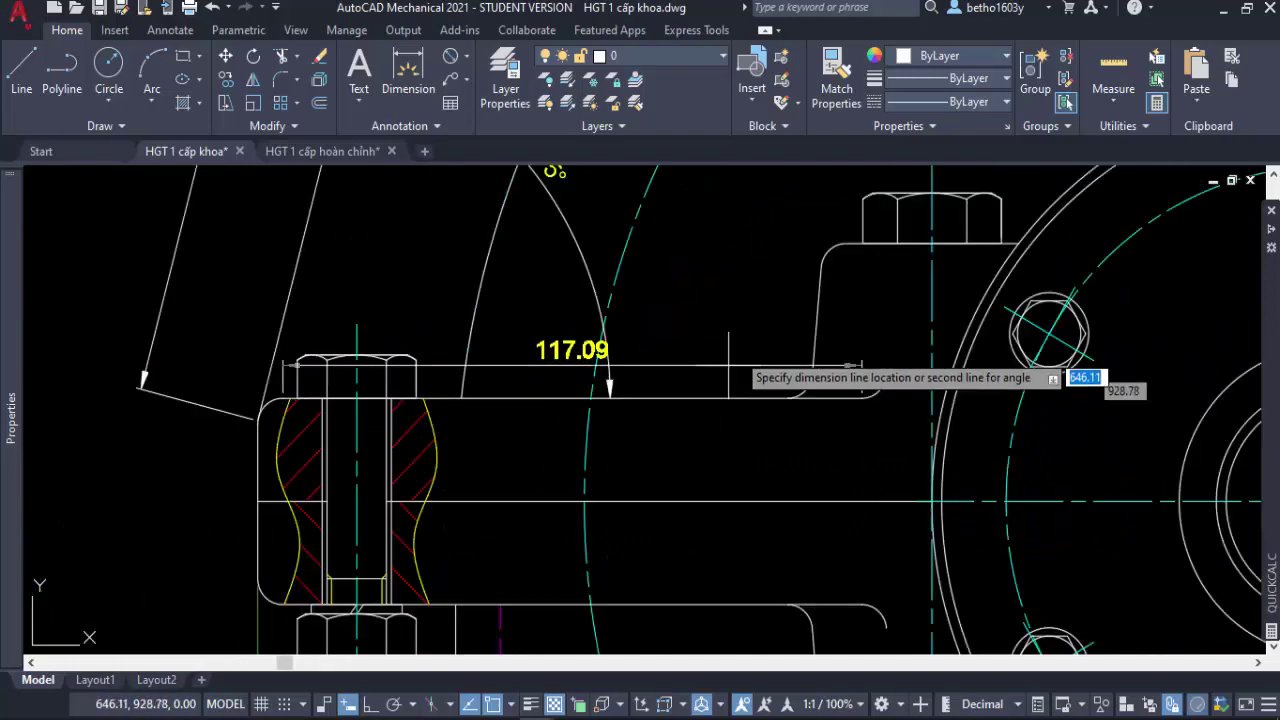
scroll(810, 330, up, 2)
scroll(800, 342, up, 3)
click(800, 342)
scroll(792, 343, down, 2)
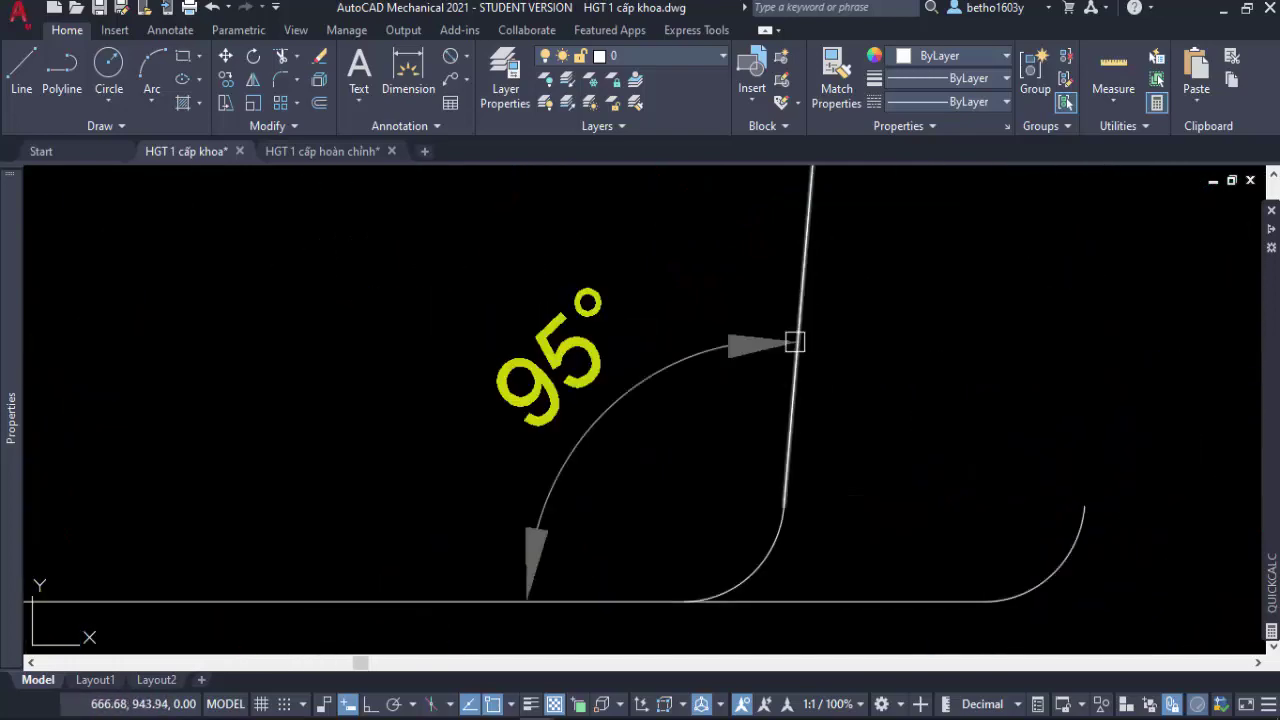
scroll(792, 343, down, 2)
click(651, 337)
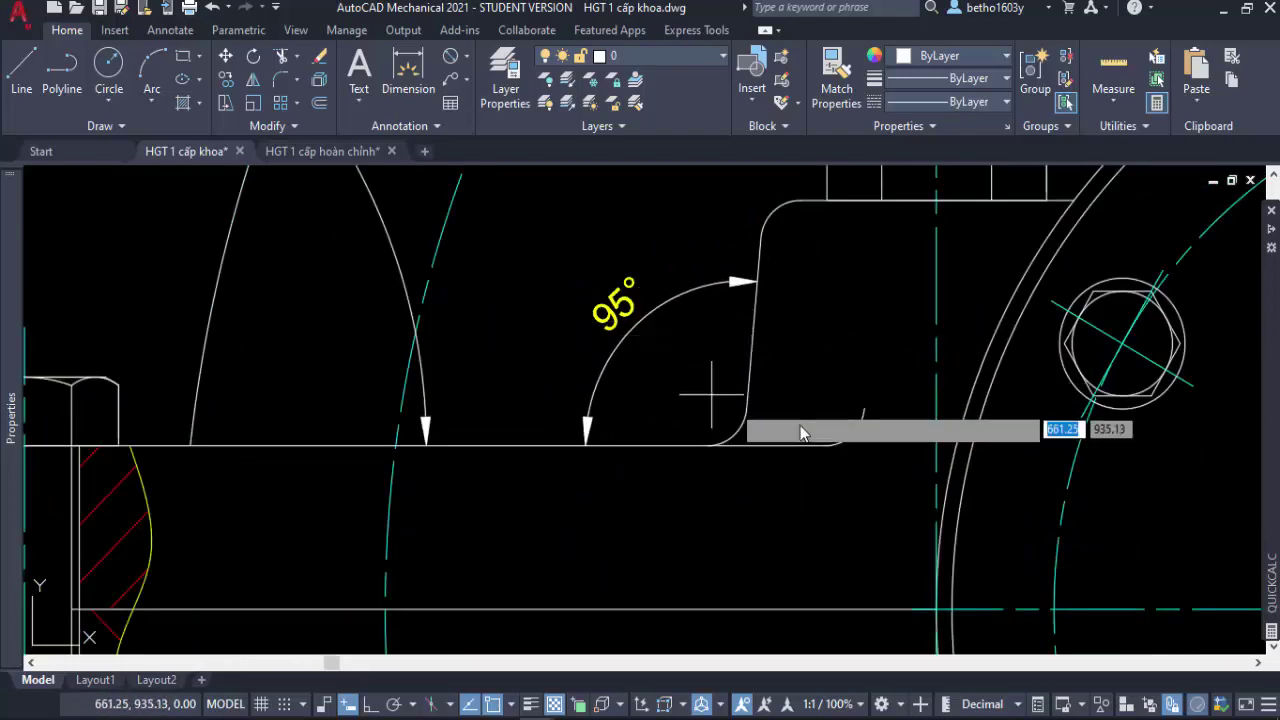
scroll(857, 440, up, 3)
scroll(857, 423, up, 3)
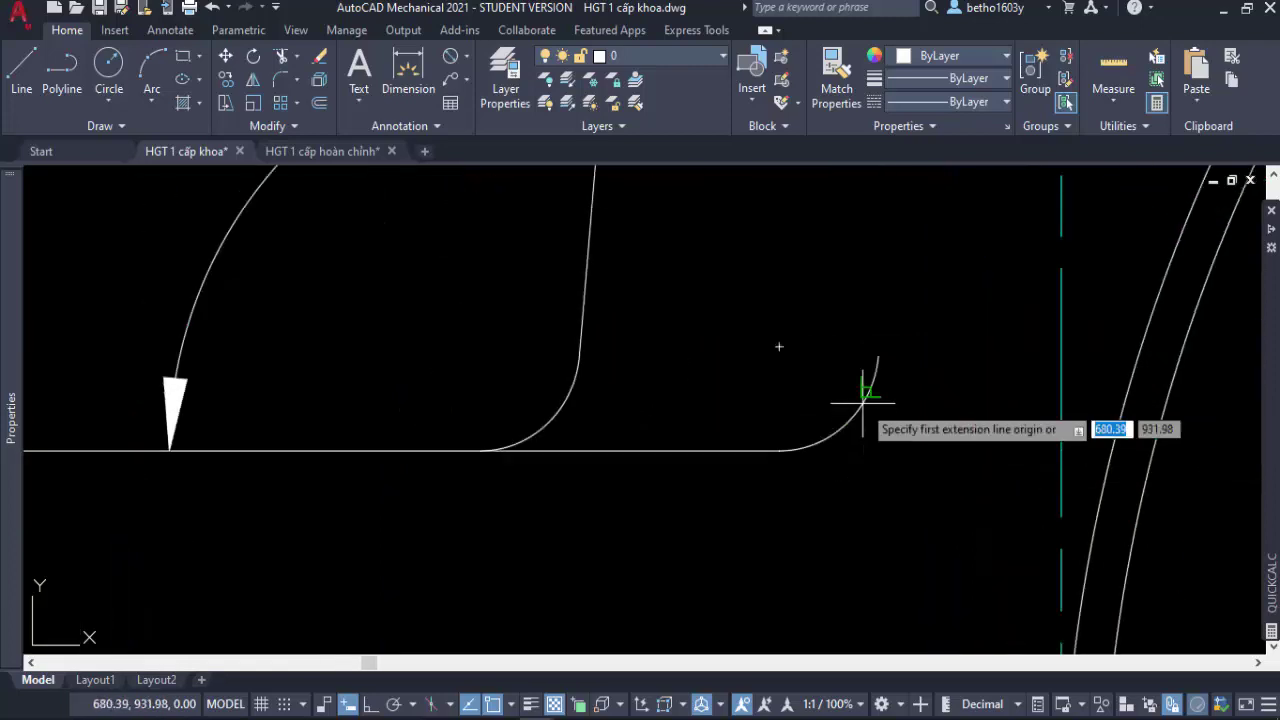
scroll(857, 405, up, 5)
Add an R5 radius dimension to the small fillet arc and end dimensioning.
click(839, 417)
scroll(839, 417, down, 6)
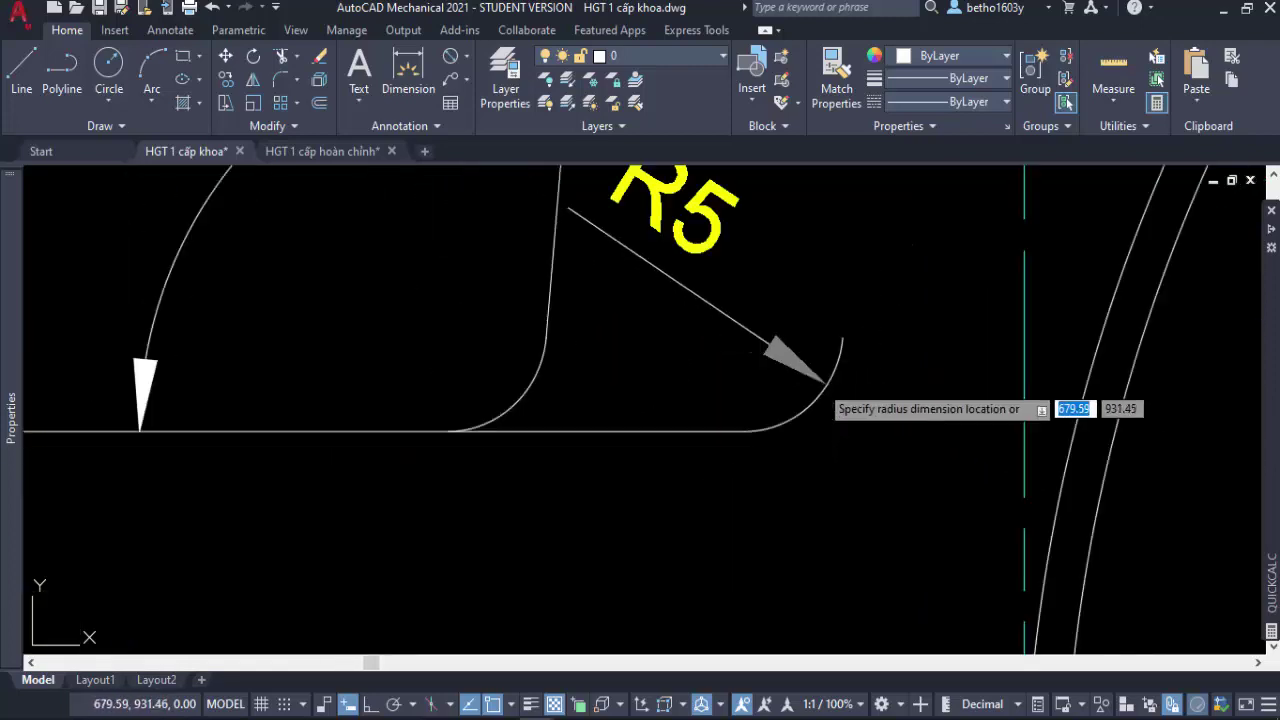
click(850, 452)
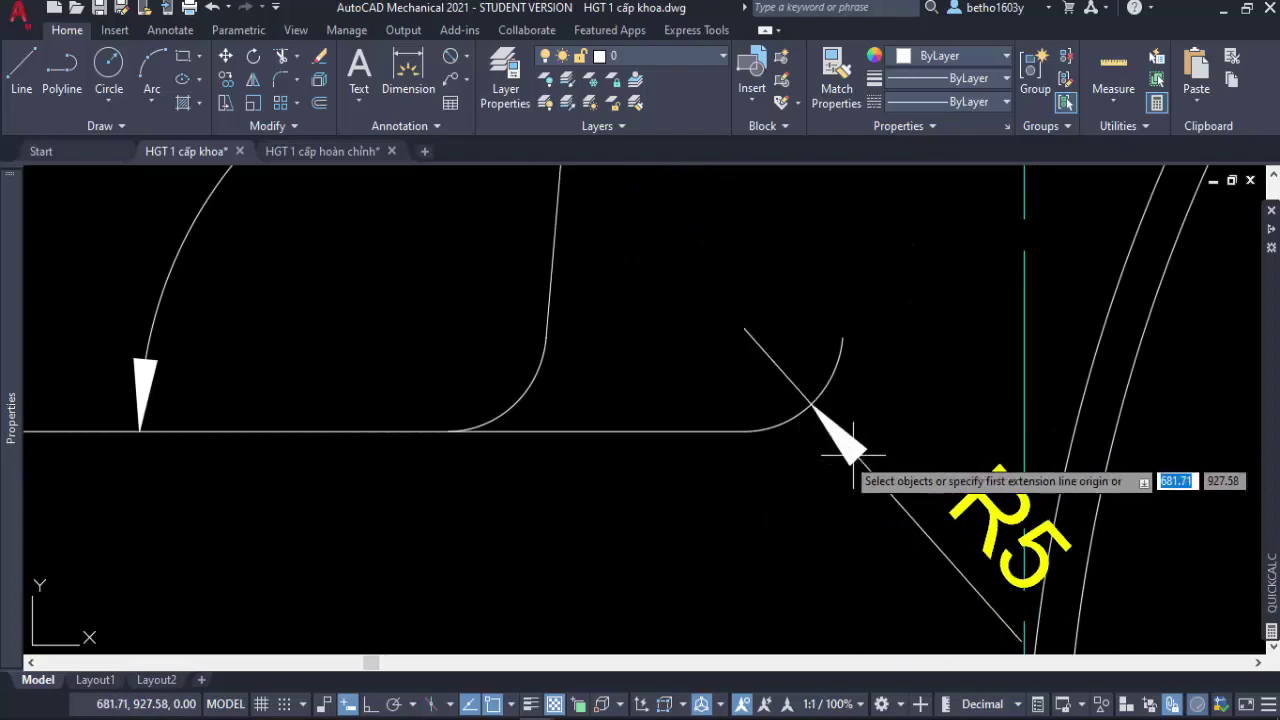
scroll(800, 440, down, 3)
key(Escape)
scroll(710, 460, down, 2)
scroll(677, 494, down, 4)
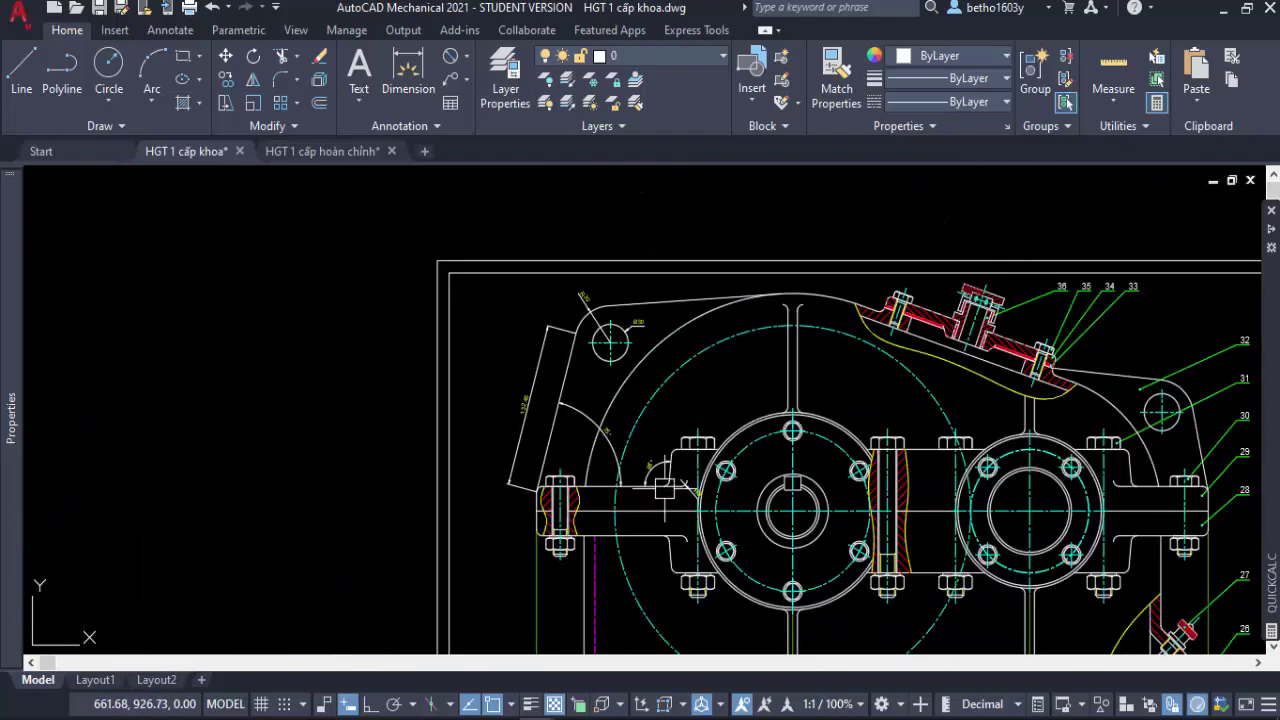
middle_drag(626, 411, 514, 457)
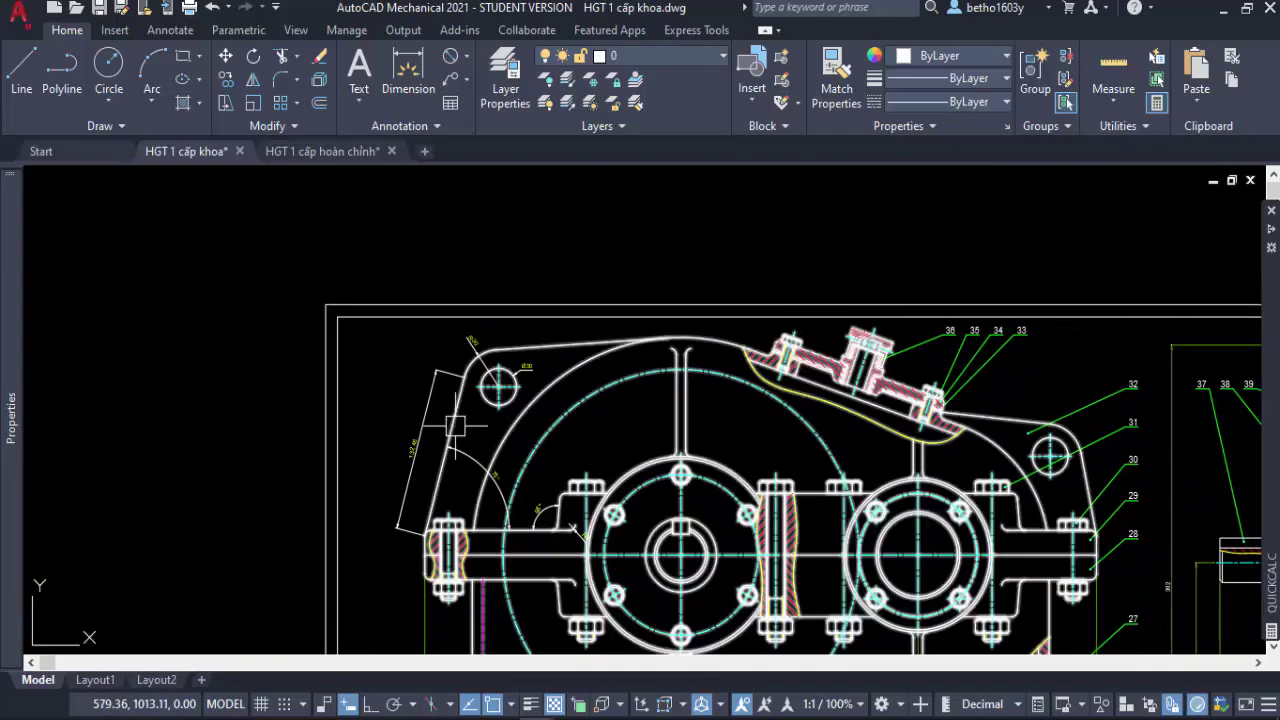
scroll(443, 347, up, 3)
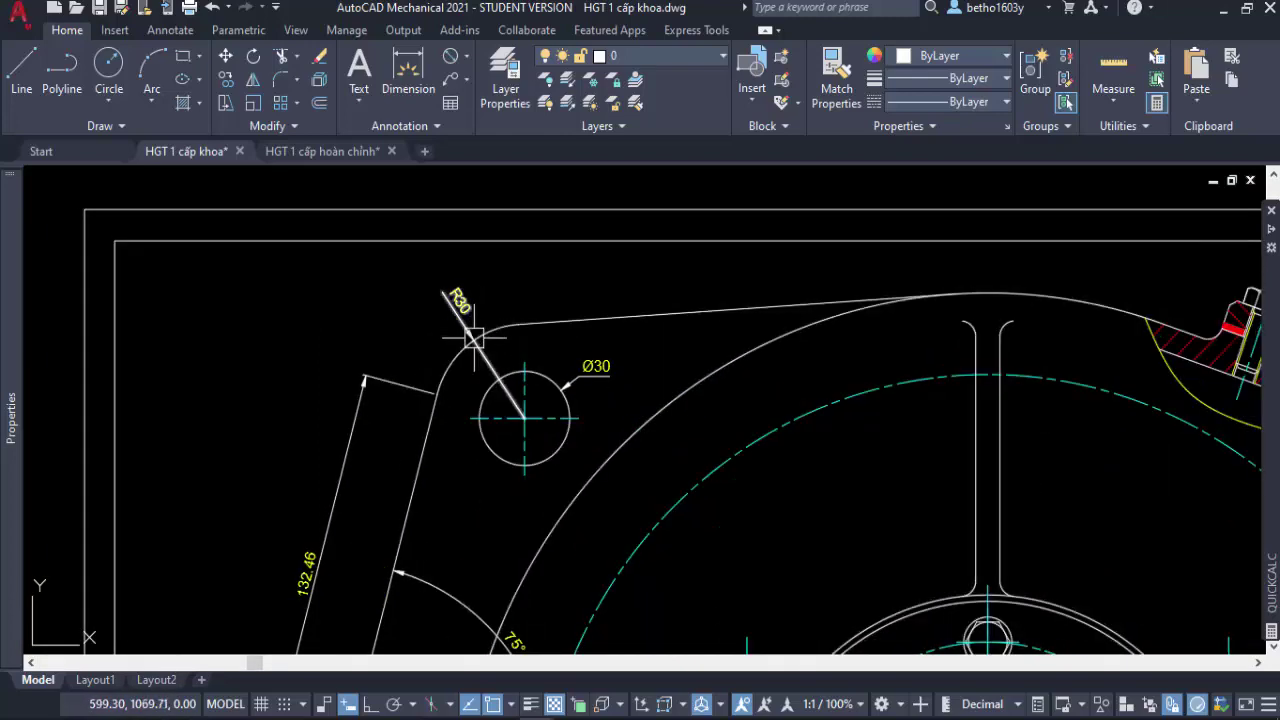
scroll(562, 299, down, 2)
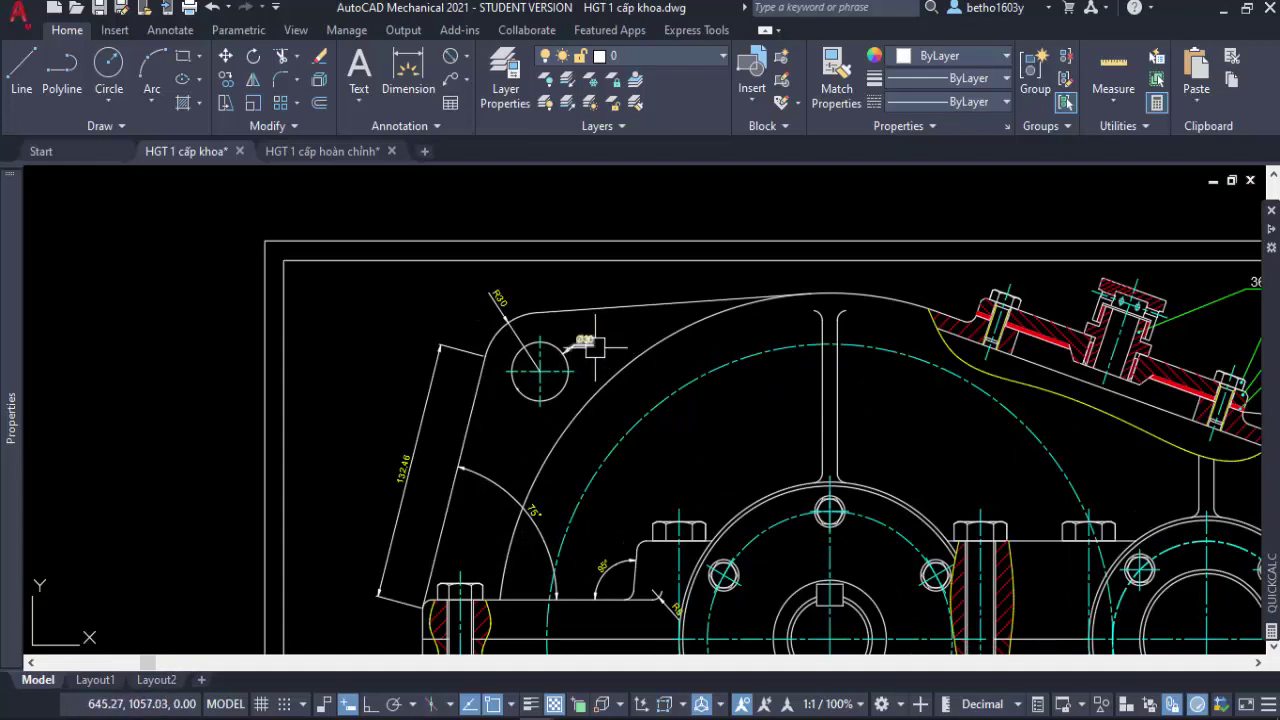
scroll(598, 318, down, 5)
scroll(575, 480, up, 4)
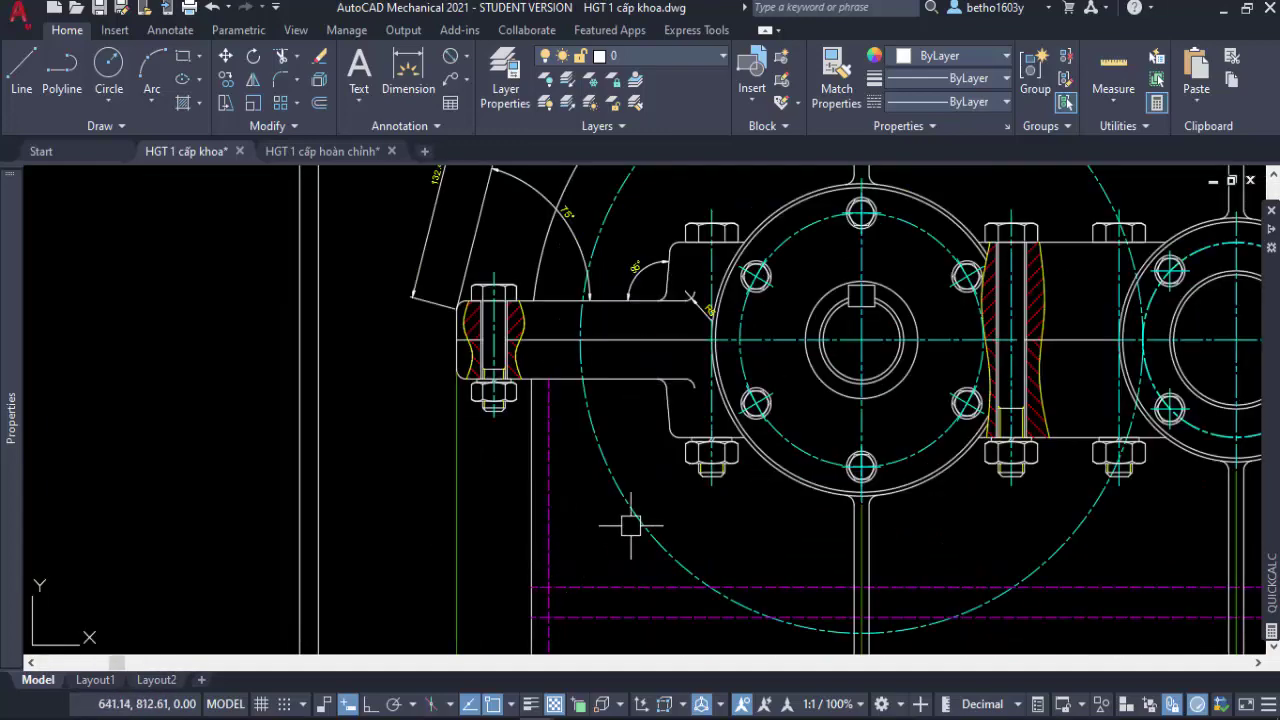
scroll(620, 526, down, 4)
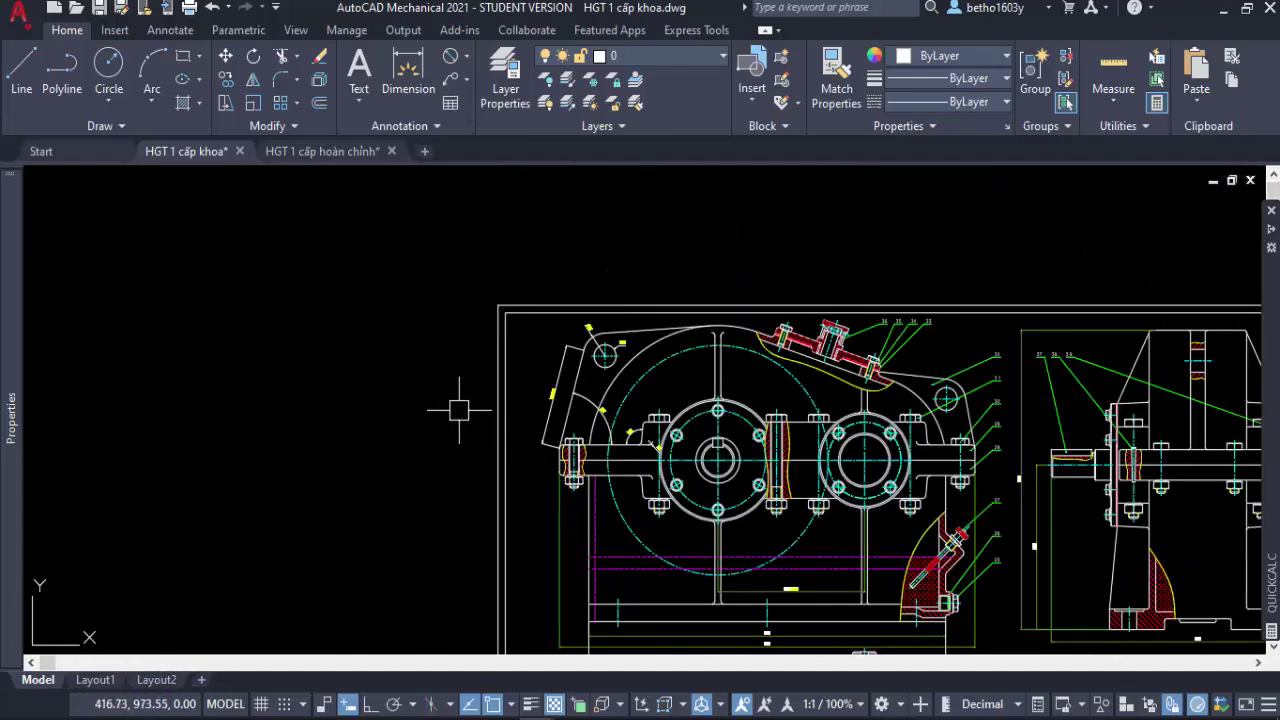
click(467, 60)
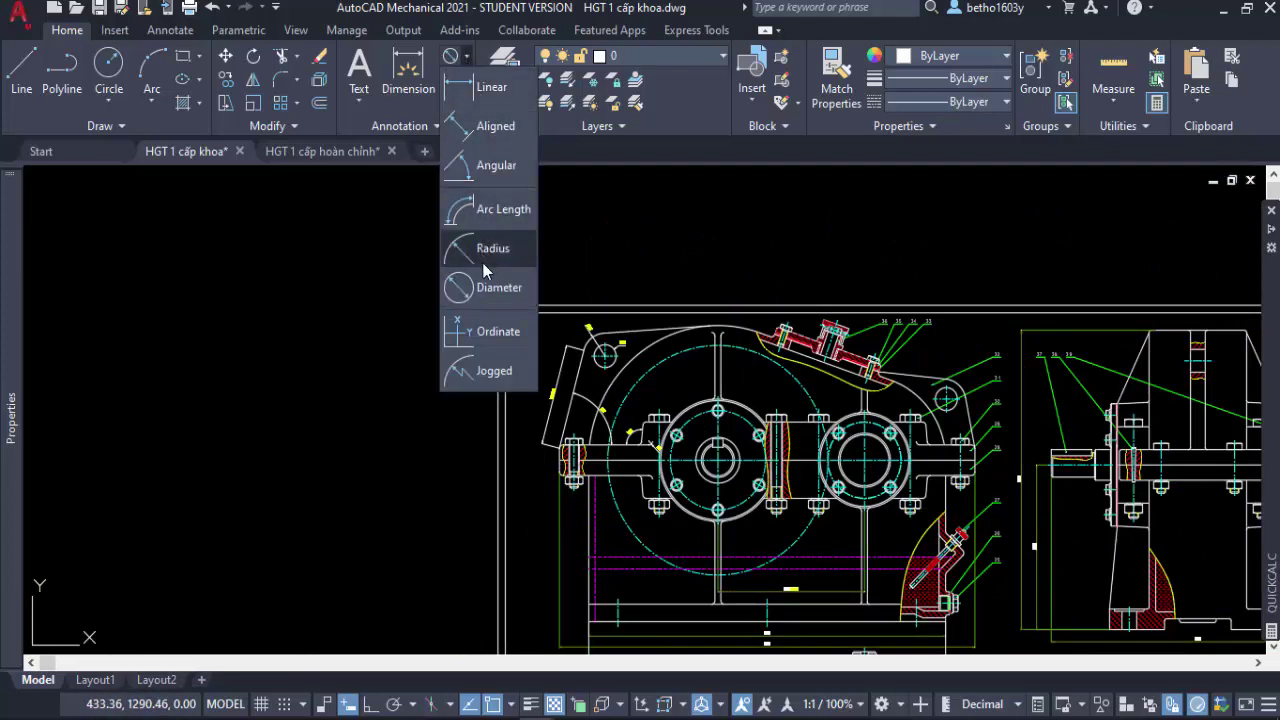
click(370, 233)
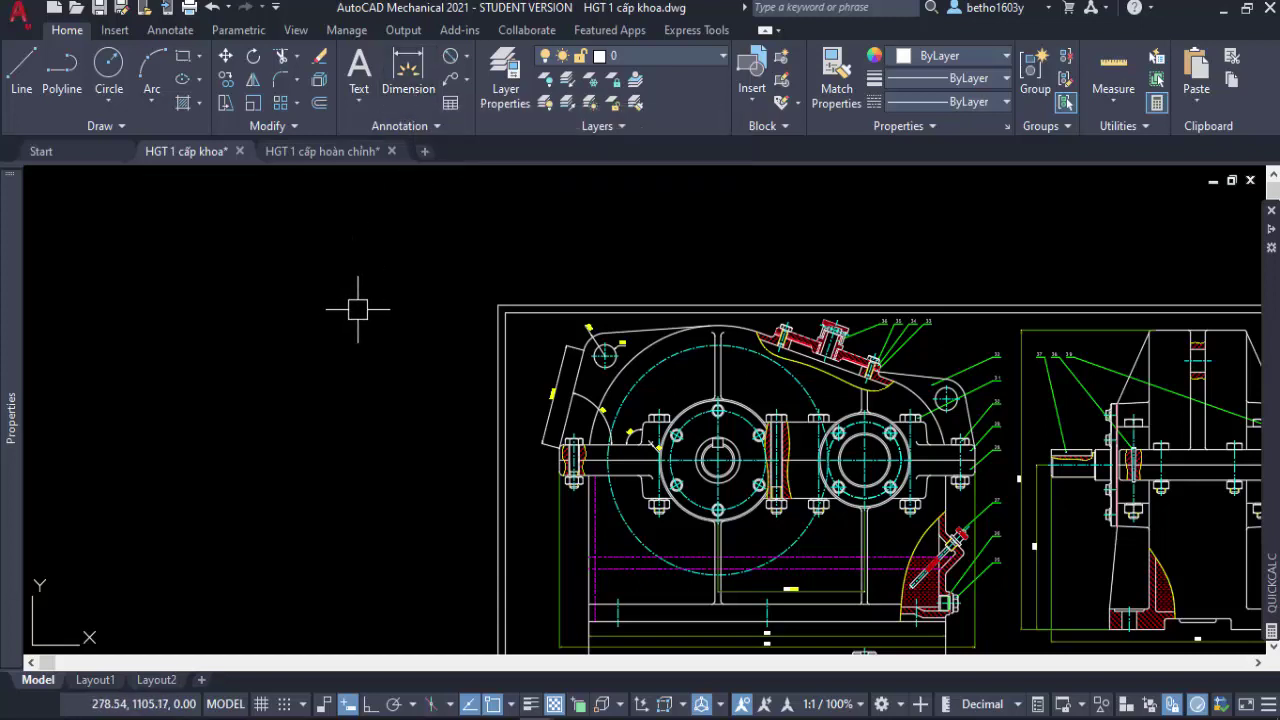
With DIM, add the 75 and 27 linear dimensions on the side view's bottom edge.
text(D)
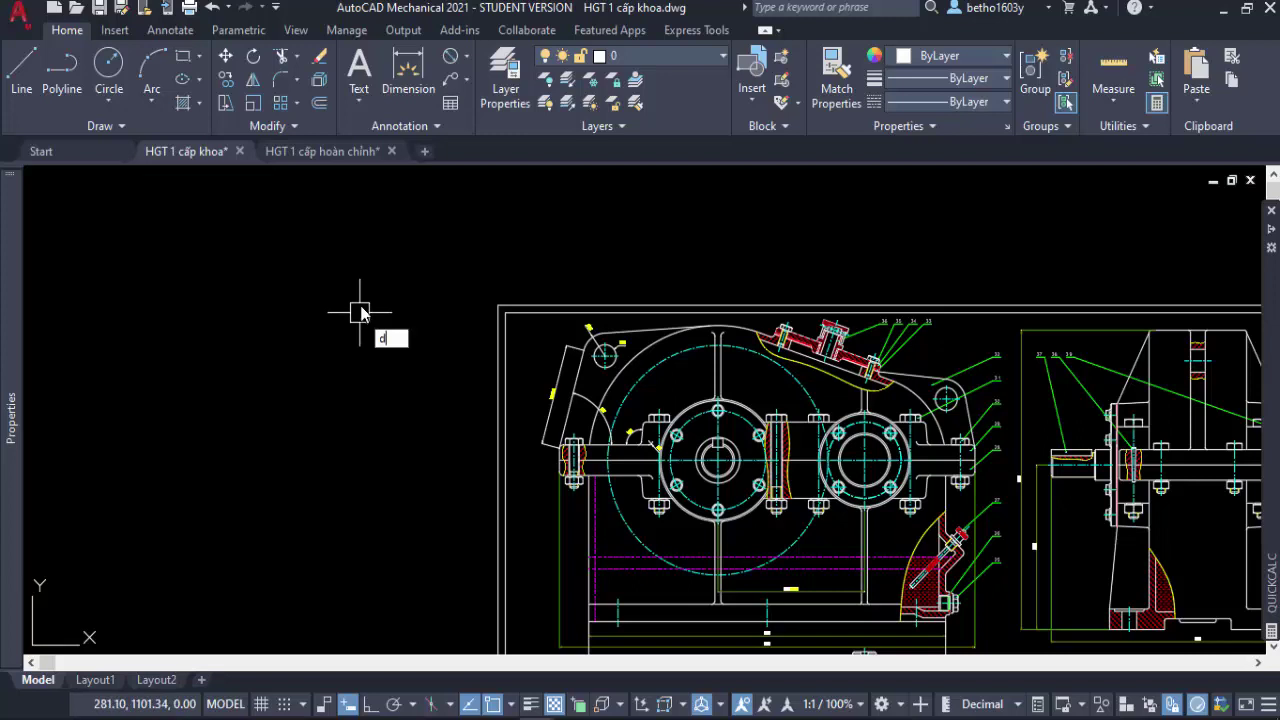
text(IM)
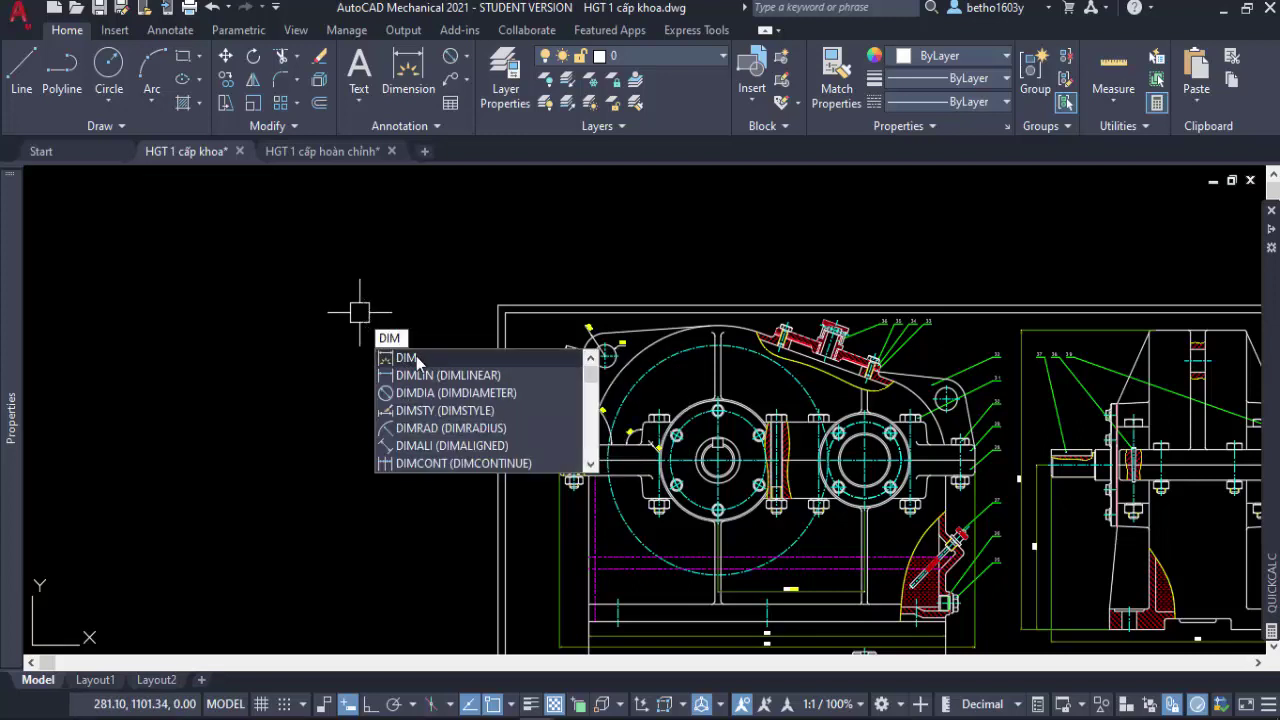
click(418, 360)
scroll(351, 320, down, 1)
scroll(306, 366, down, 1)
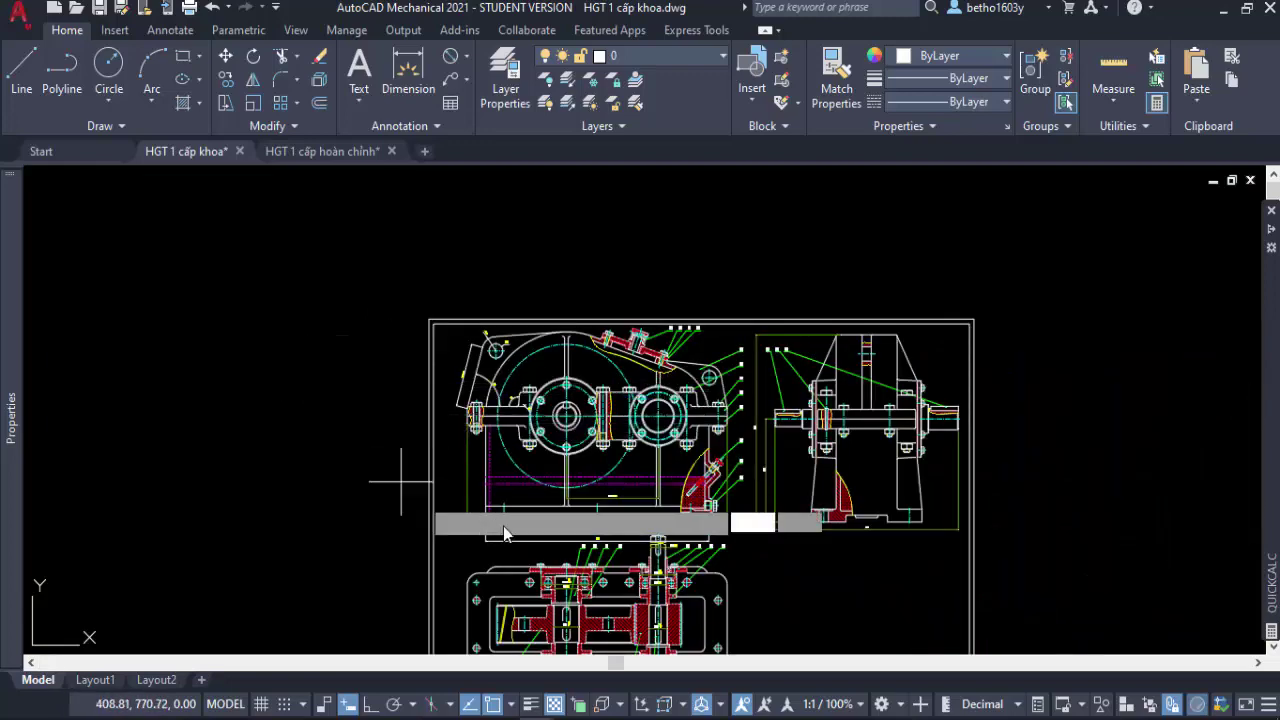
scroll(880, 580, up, 3)
scroll(880, 555, up, 3)
scroll(843, 459, up, 3)
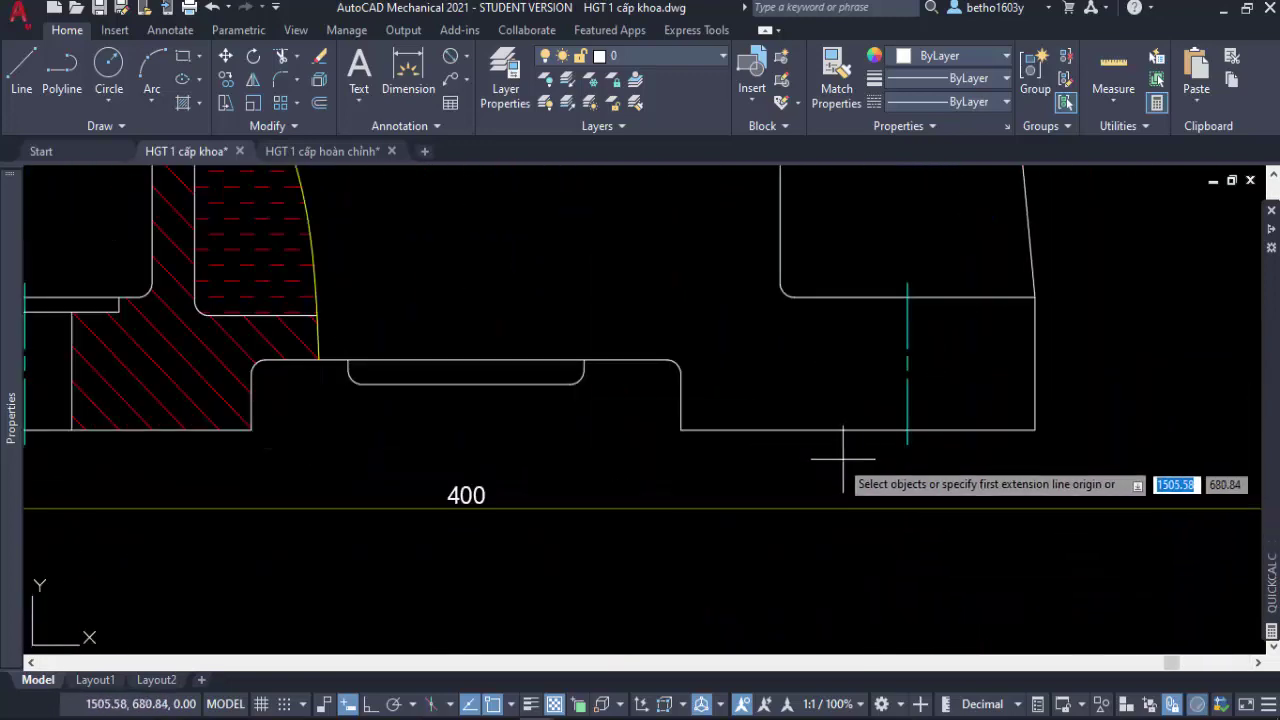
click(829, 431)
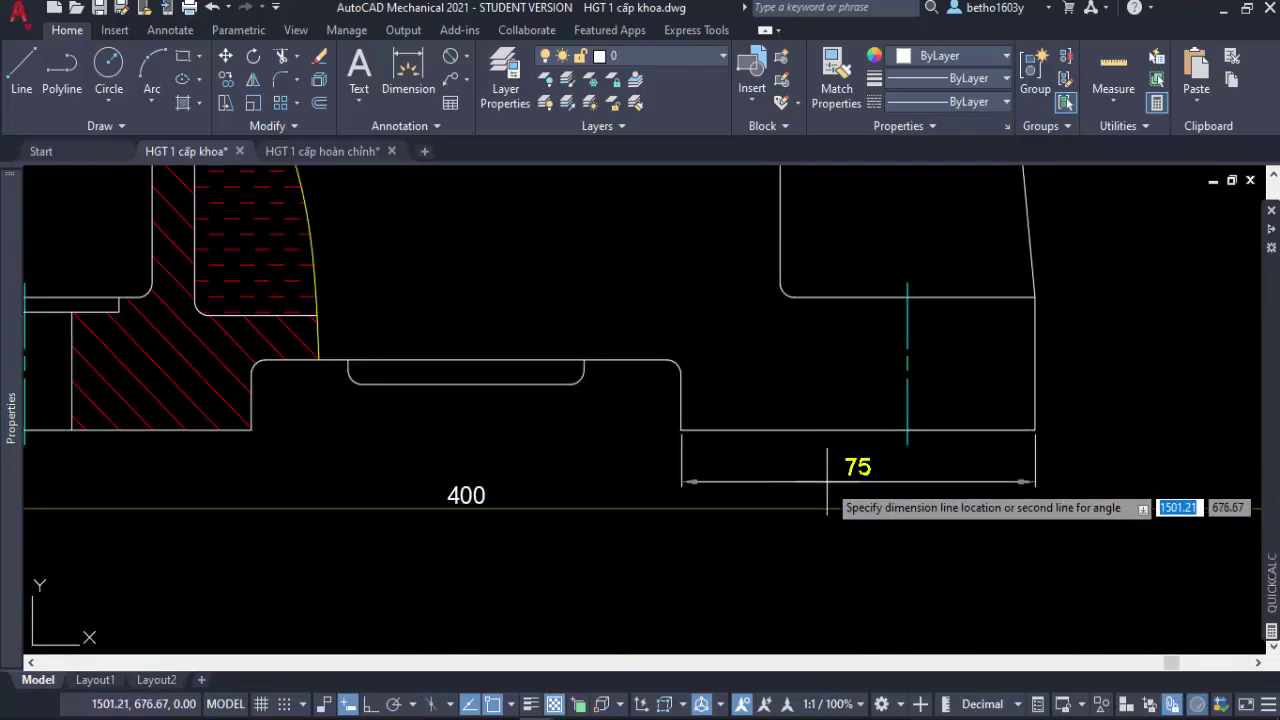
click(829, 500)
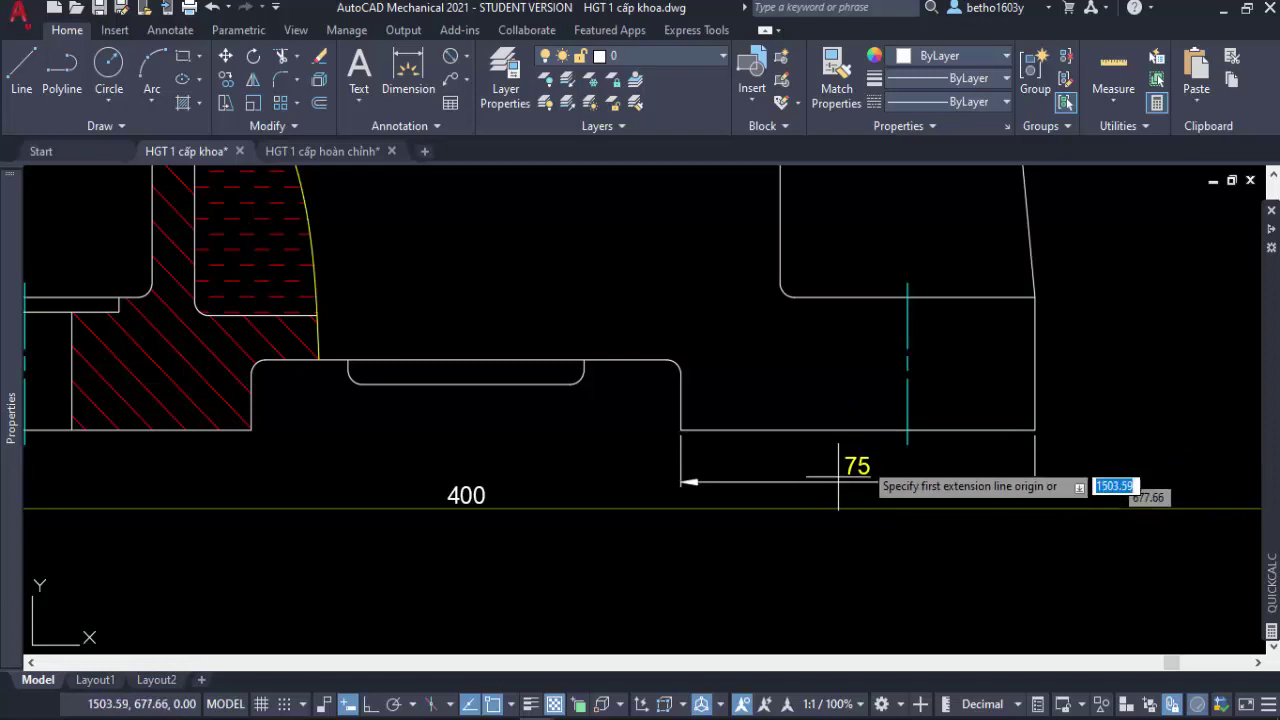
click(907, 430)
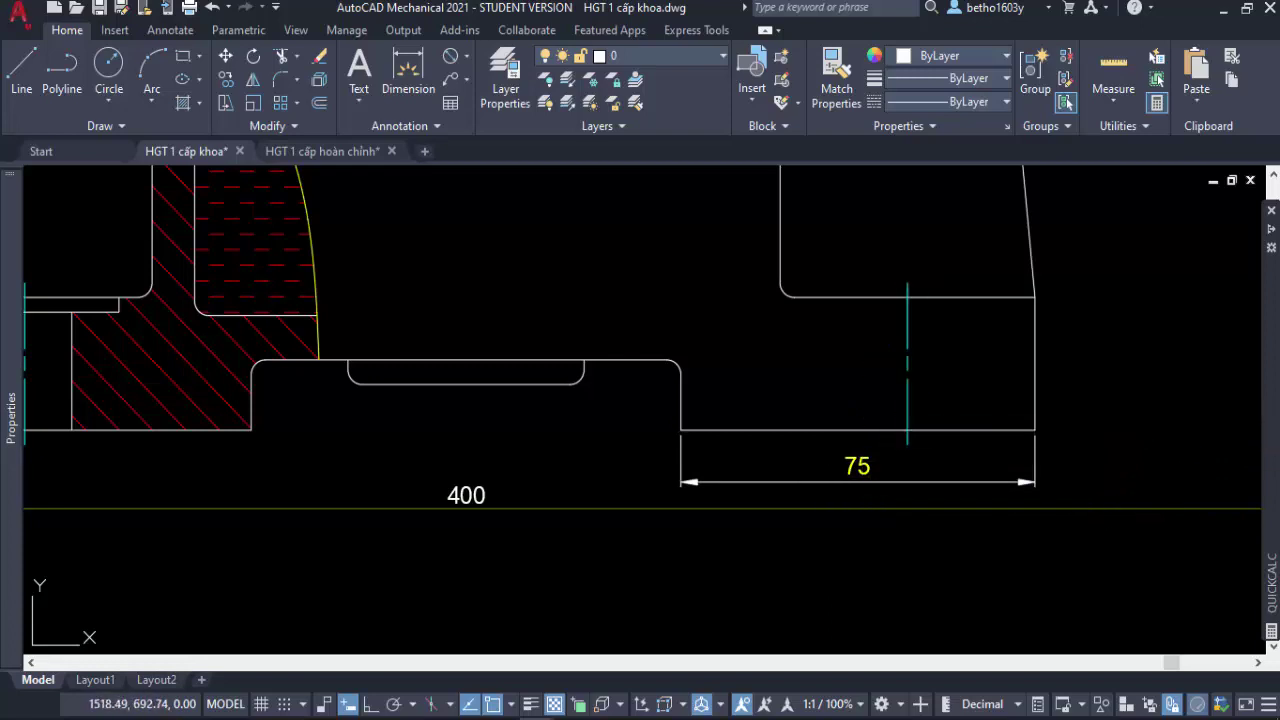
click(1034, 430)
click(990, 386)
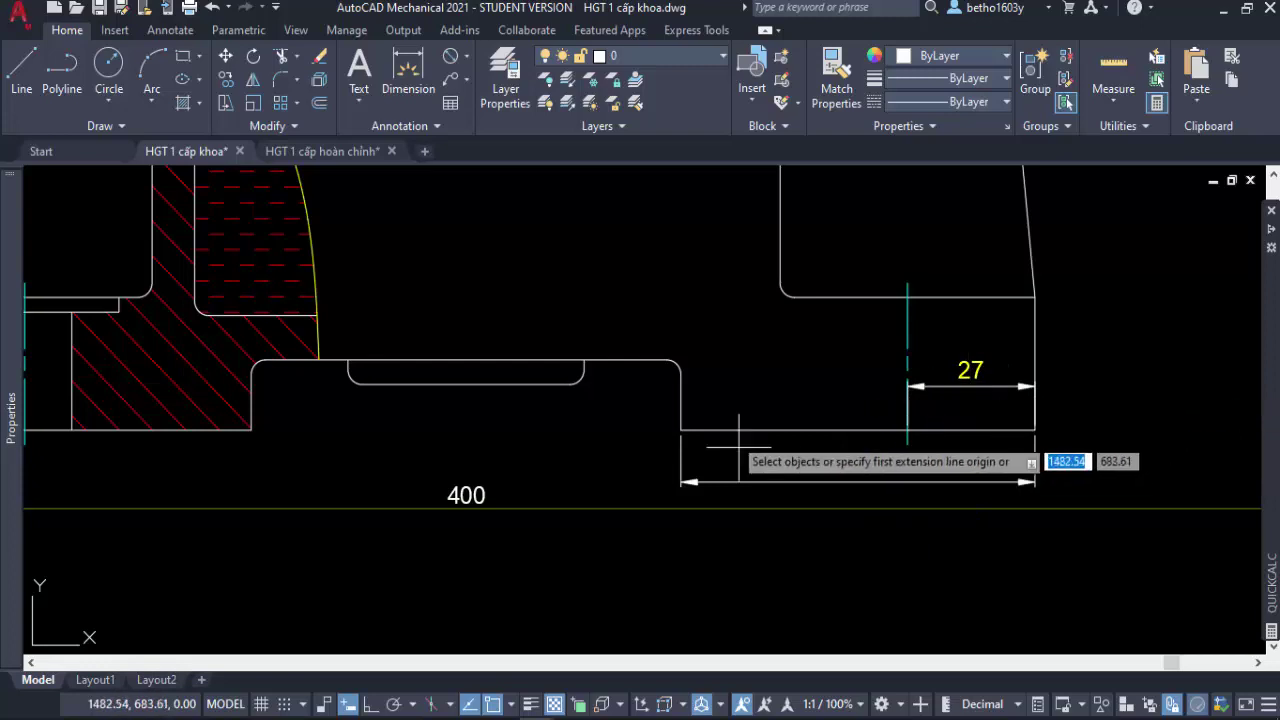
Add a 90° angular dimension between the upright and horizontal edges.
scroll(765, 290, up, 5)
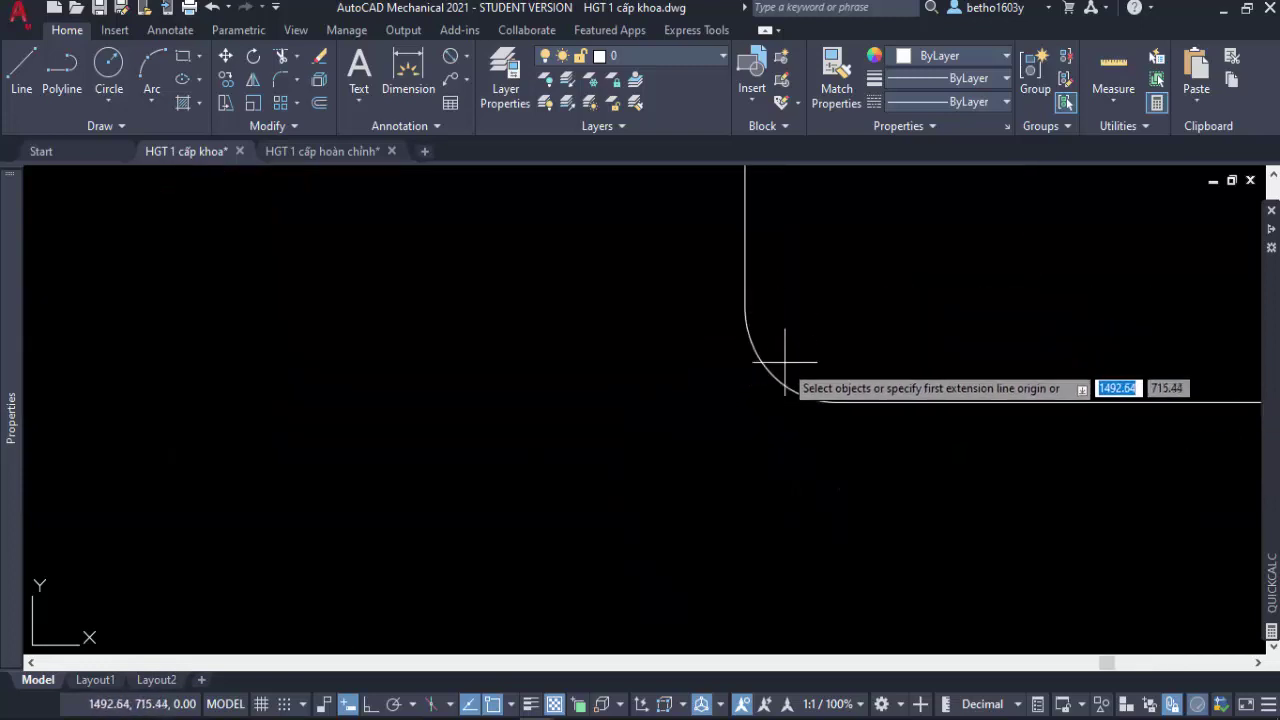
middle_drag(785, 362, 777, 296)
click(742, 208)
scroll(741, 220, down, 2)
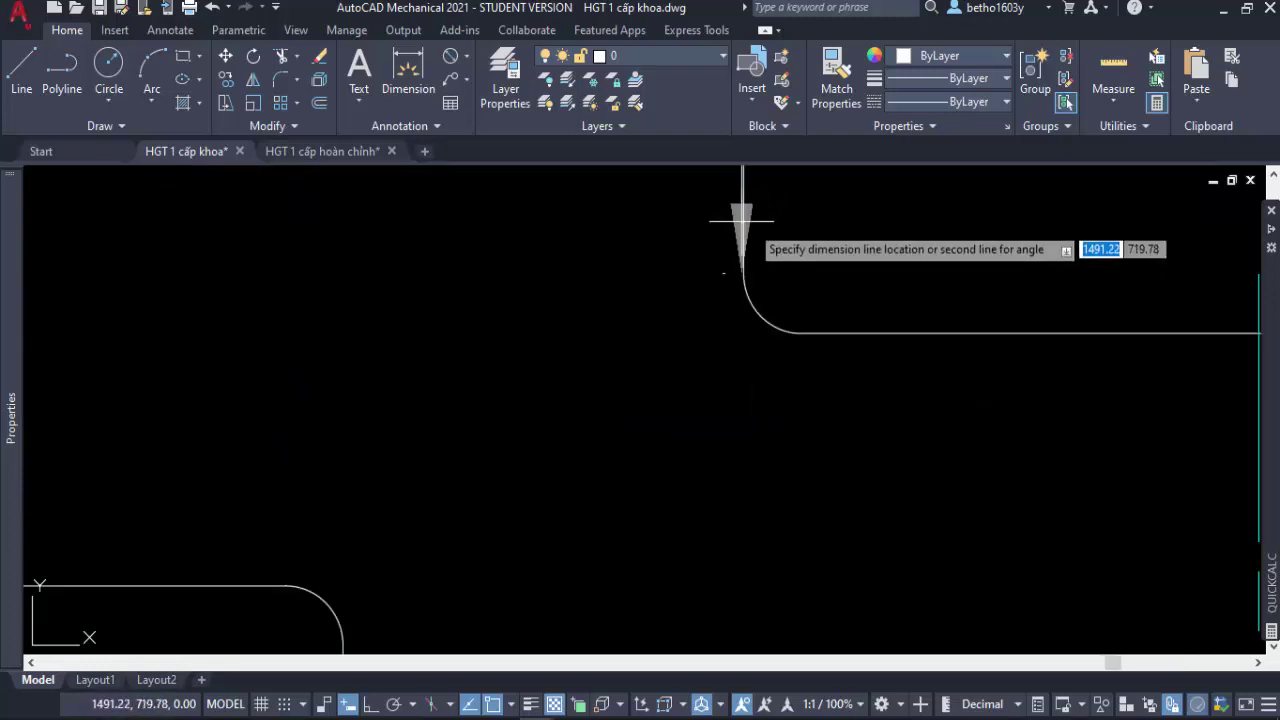
click(907, 333)
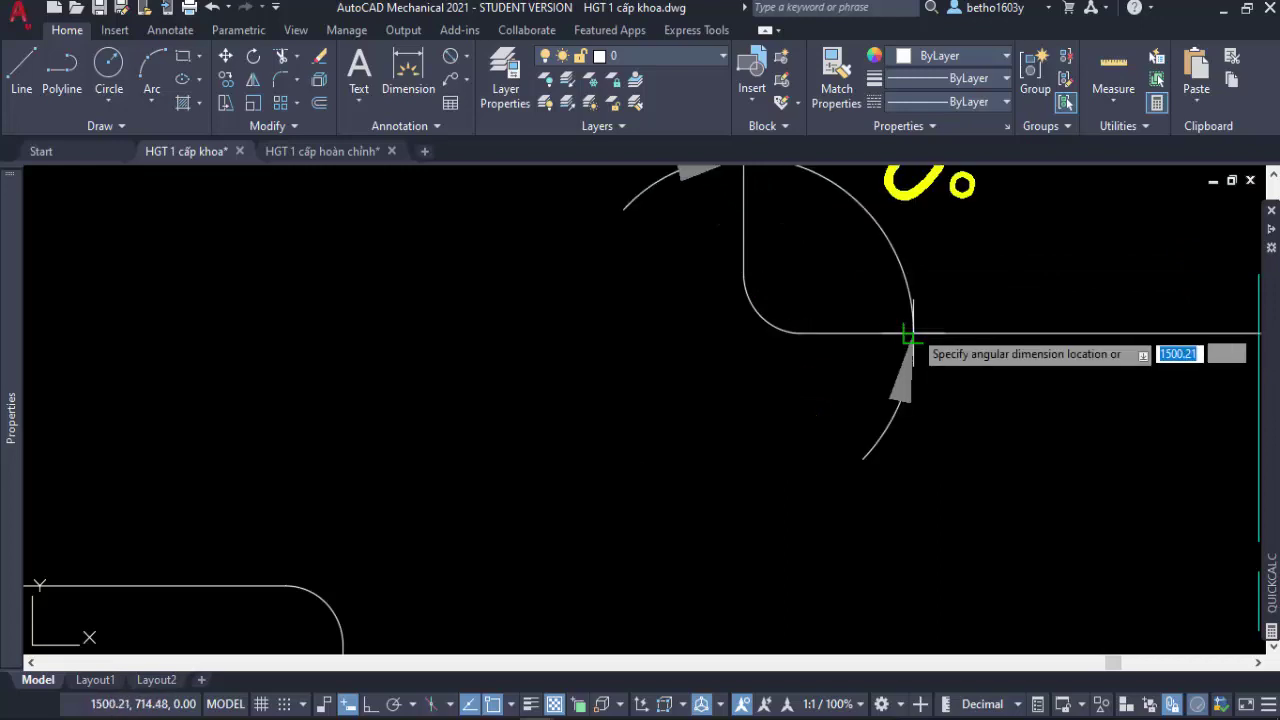
scroll(907, 333, down, 4)
click(860, 305)
scroll(903, 335, down, 2)
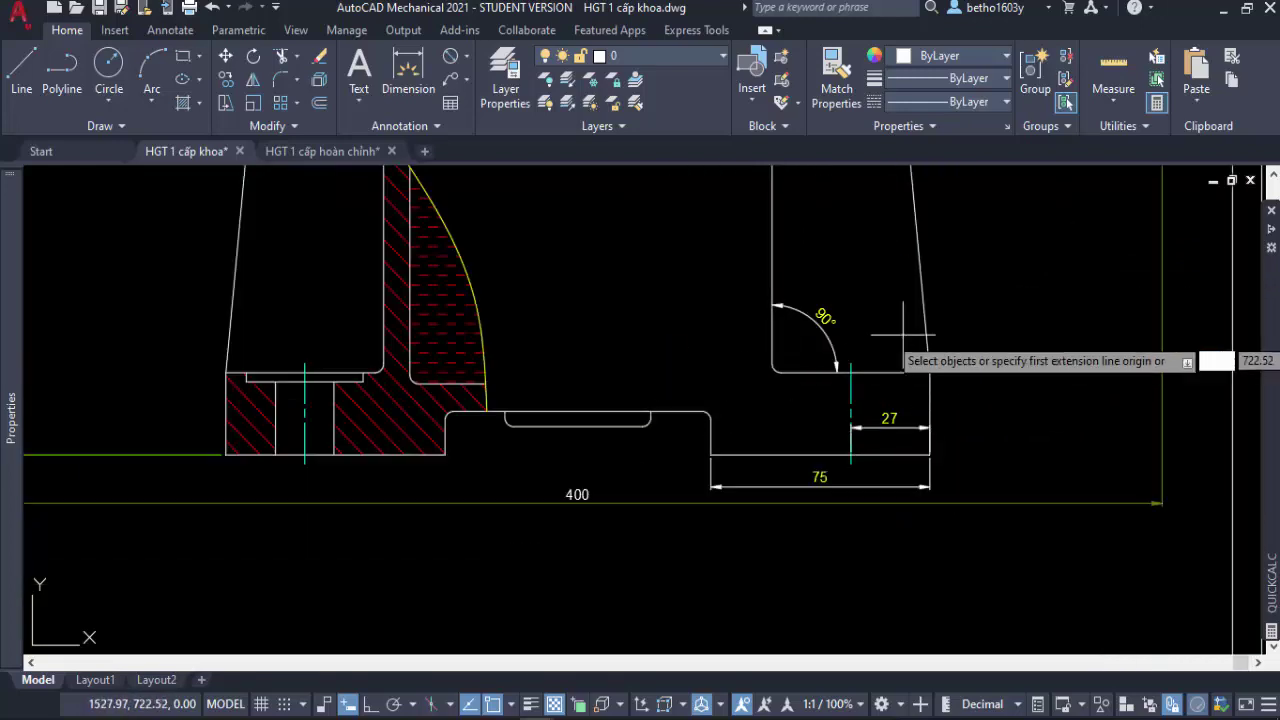
scroll(903, 335, up, 4)
Add an 84° angular dimension between the horizontal and slanted edges.
click(902, 431)
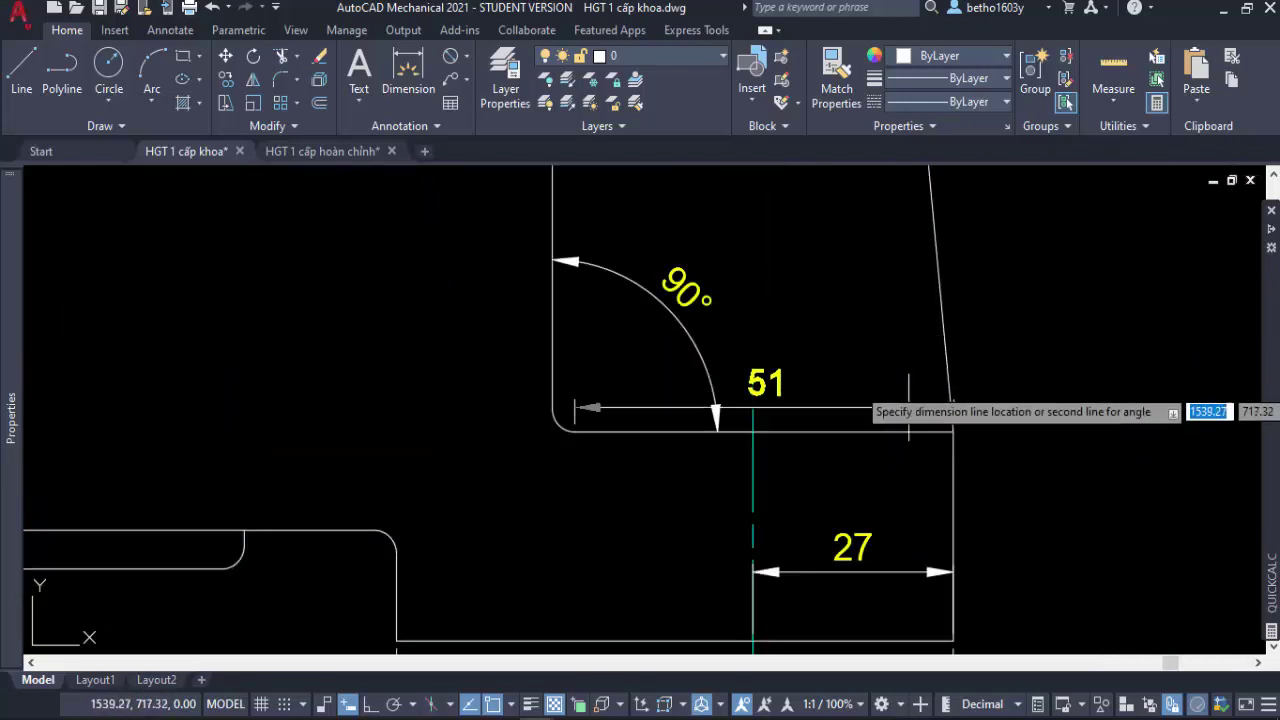
click(950, 355)
scroll(904, 343, down, 4)
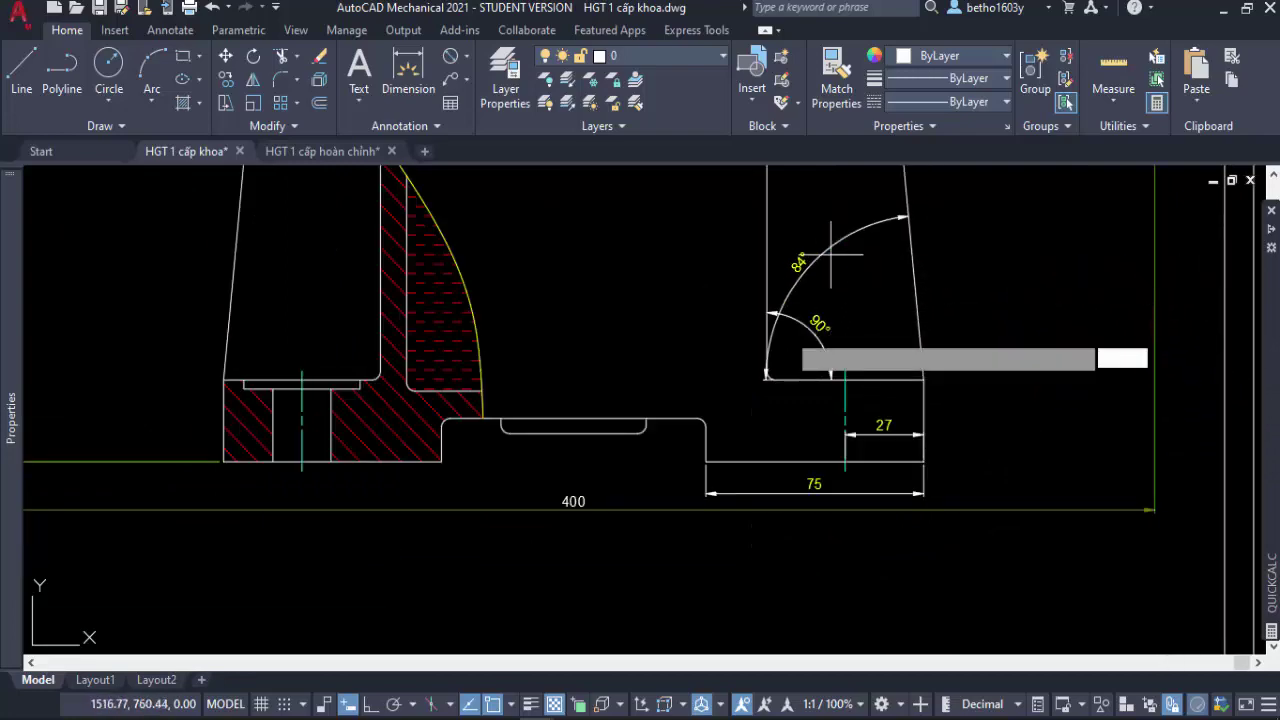
click(830, 255)
scroll(830, 255, down, 4)
scroll(780, 360, up, 2)
scroll(786, 343, up, 2)
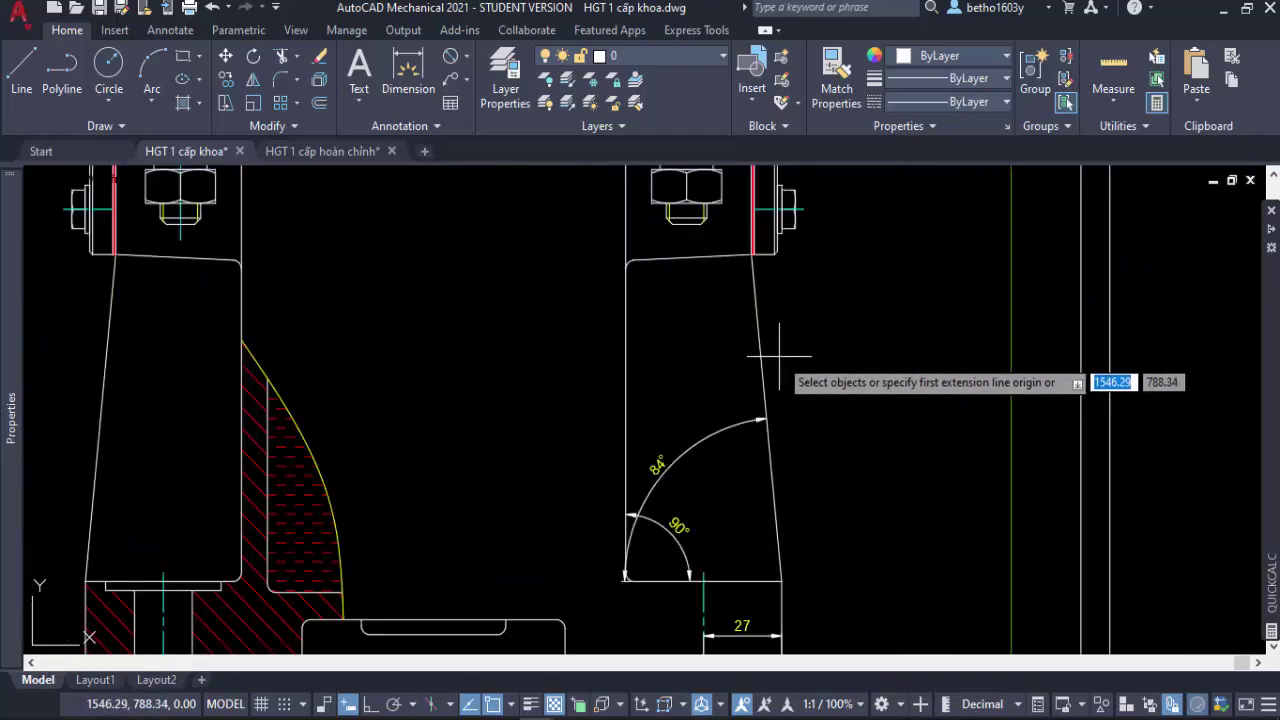
Add a 109.06 aligned dimension beside the slanted edge and end the command.
click(762, 357)
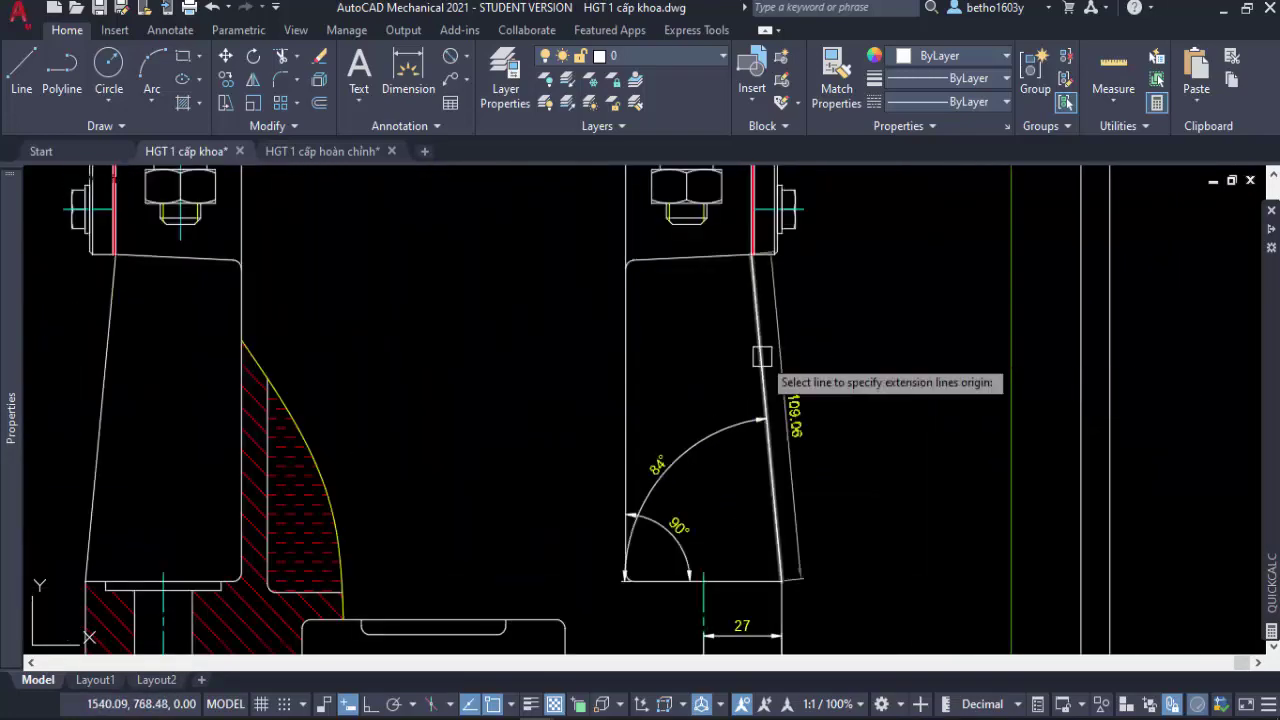
click(846, 374)
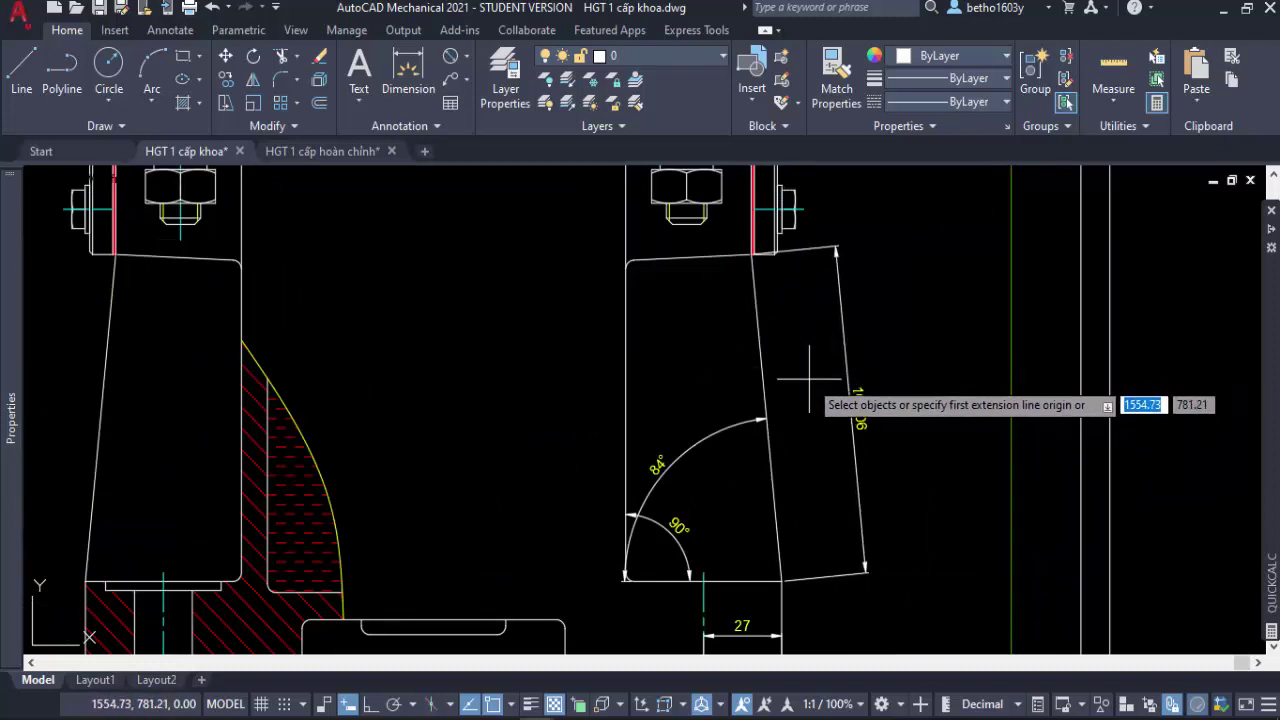
key(Escape)
scroll(826, 400, down, 2)
Delete the slanted-edge aligned dimension and the 84° and 90° angle dimensions.
click(881, 540)
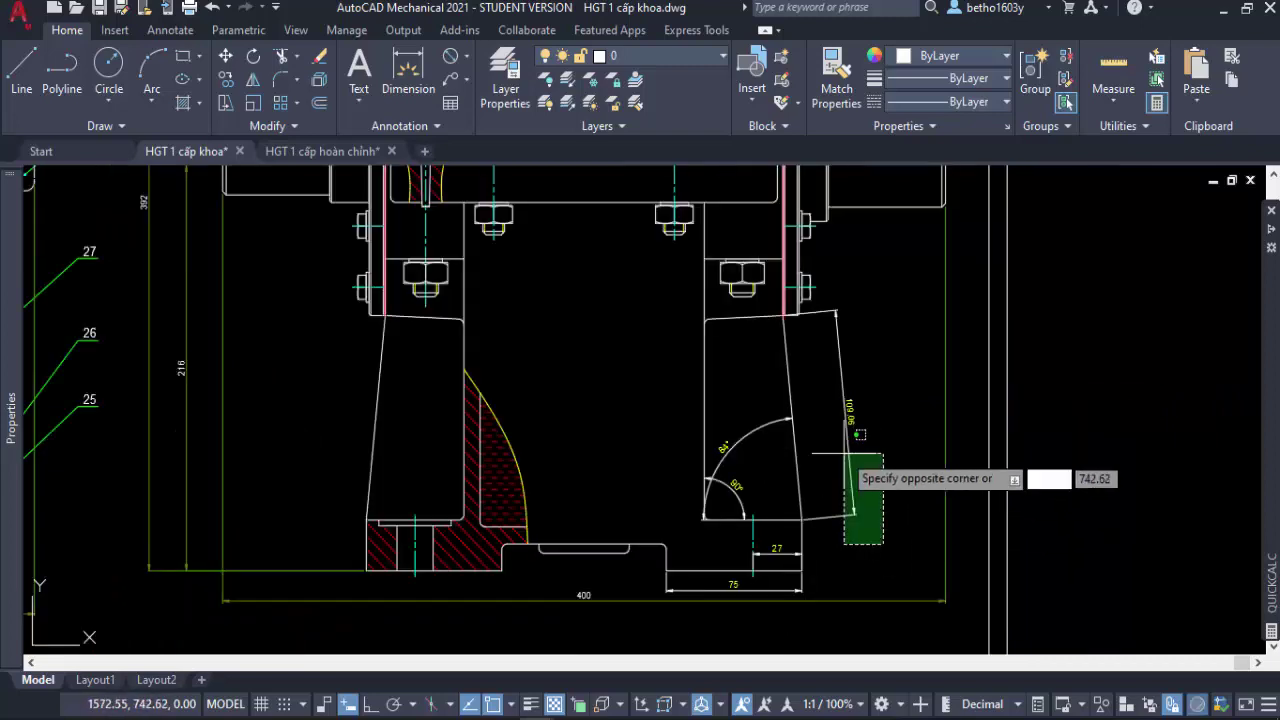
click(843, 451)
key(Delete)
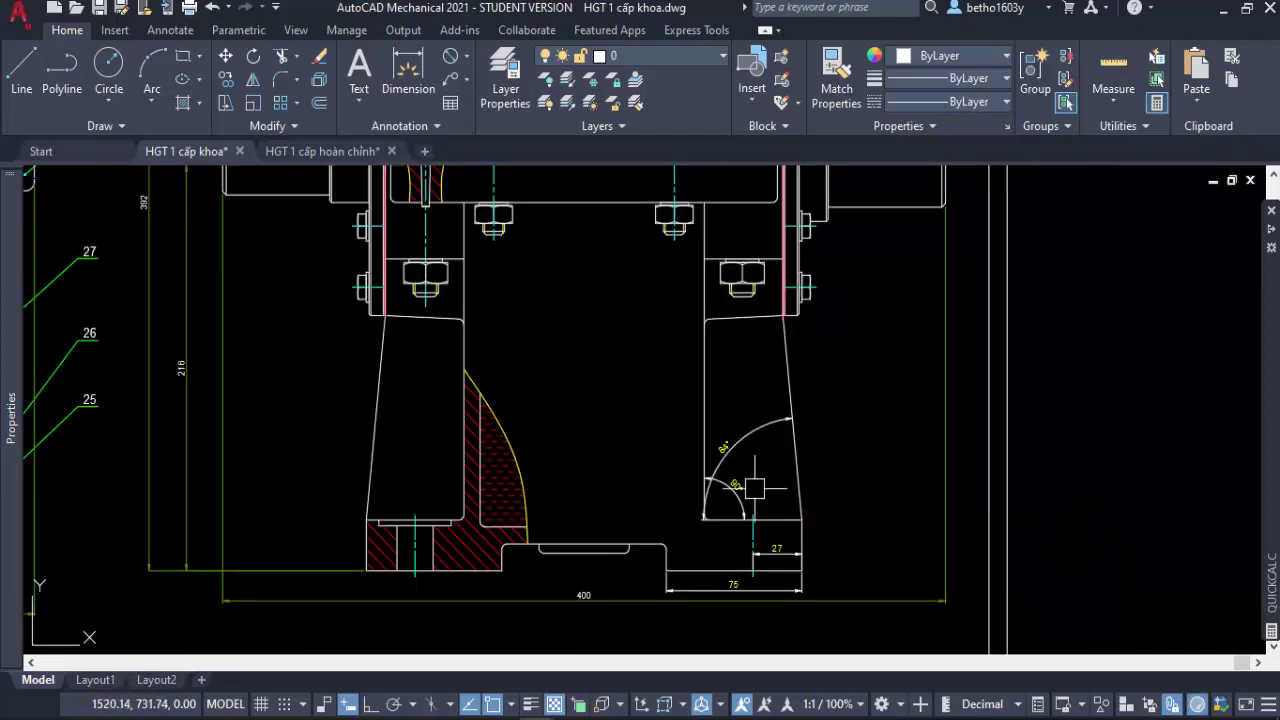
scroll(757, 486, up, 3)
scroll(748, 475, up, 1)
click(748, 475)
click(653, 296)
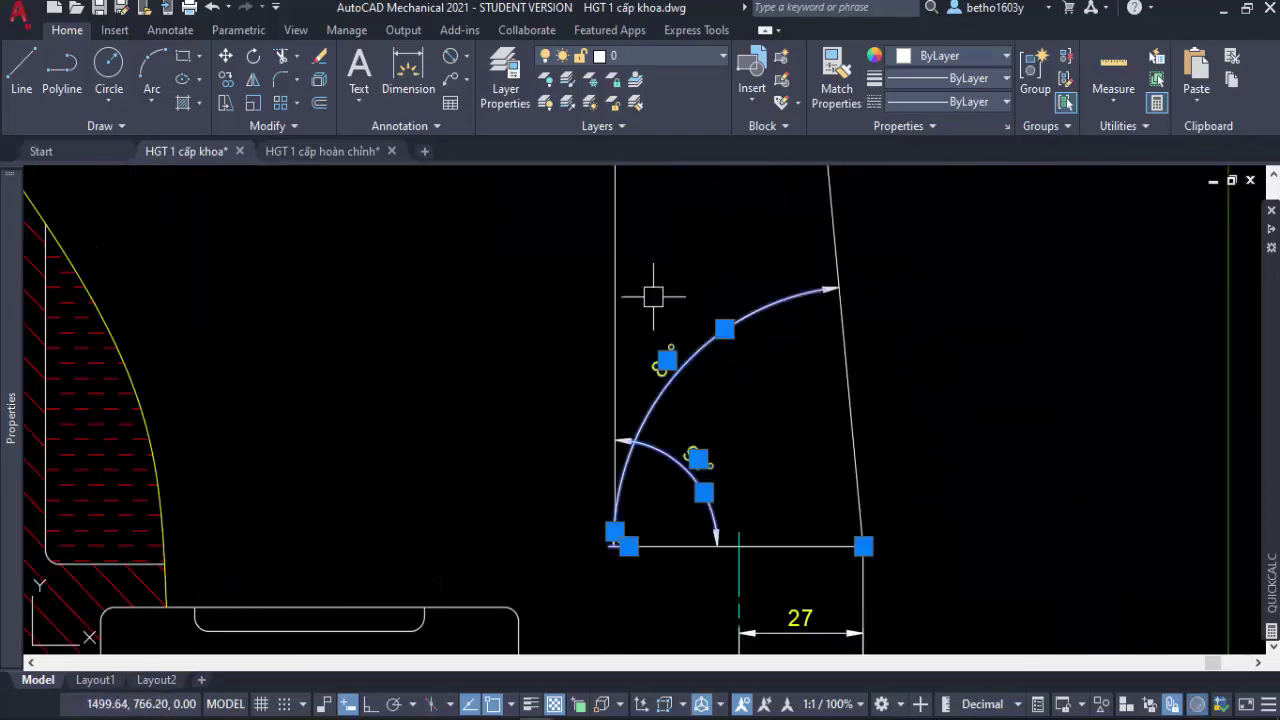
key(Delete)
scroll(934, 434, down, 2)
scroll(894, 600, up, 4)
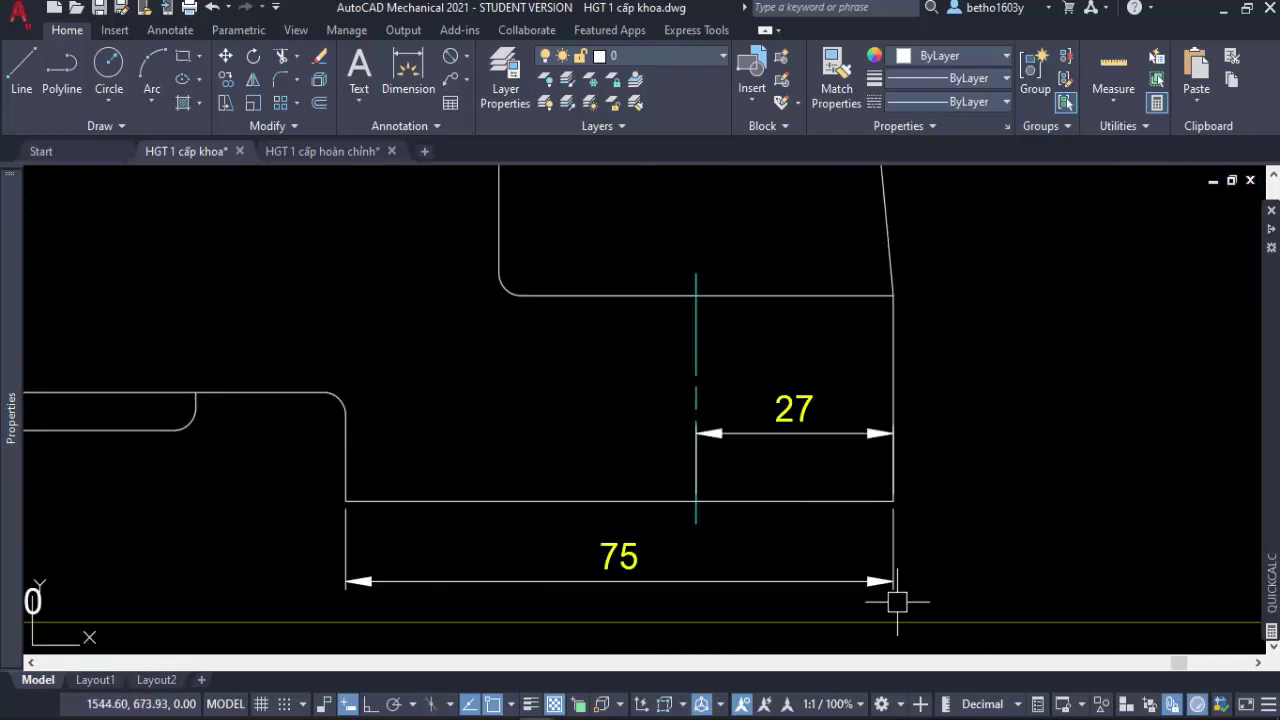
Delete the 75 and 27 dimensions and the duplicate 487 dimension.
click(890, 580)
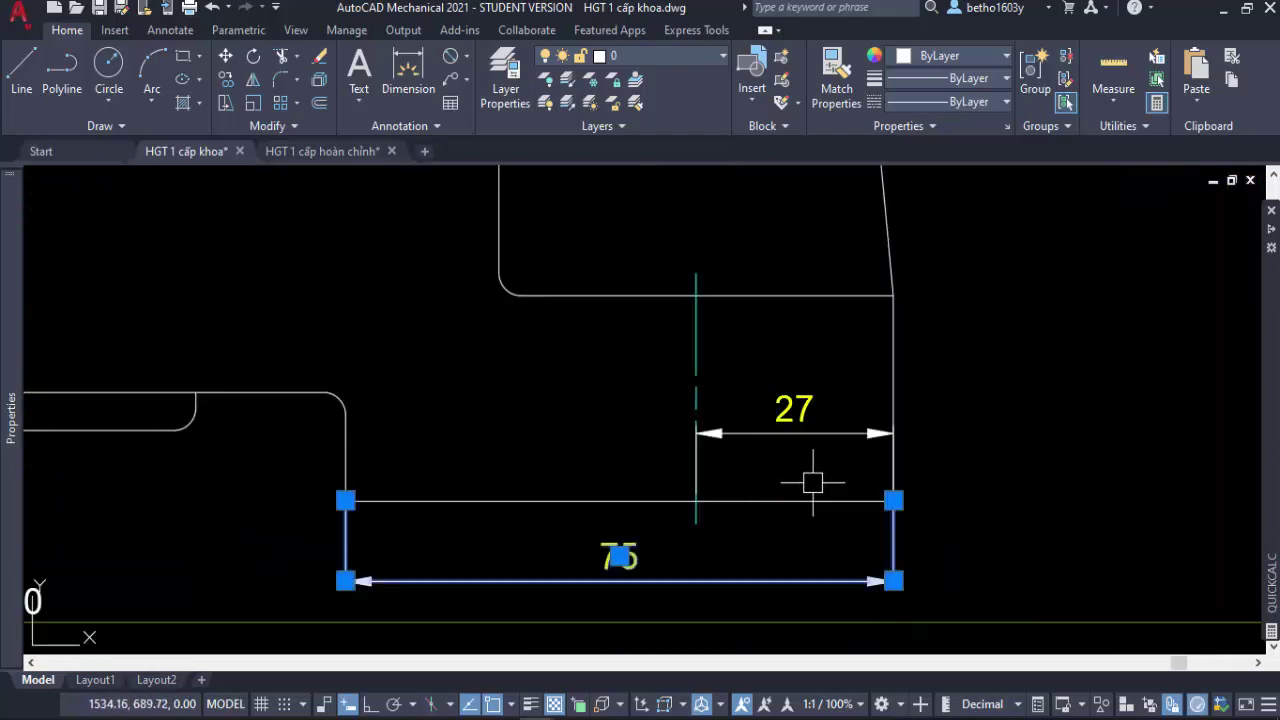
click(857, 436)
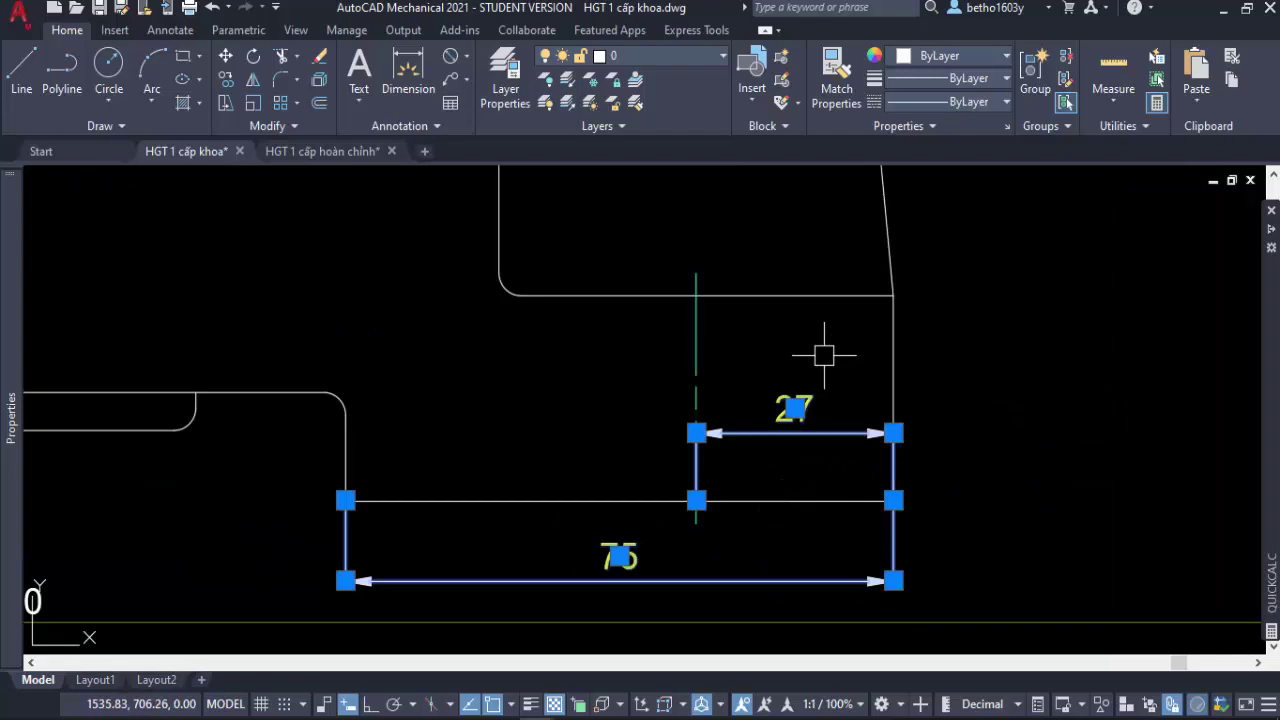
key(Delete)
scroll(1014, 502, down, 4)
scroll(904, 480, down, 2)
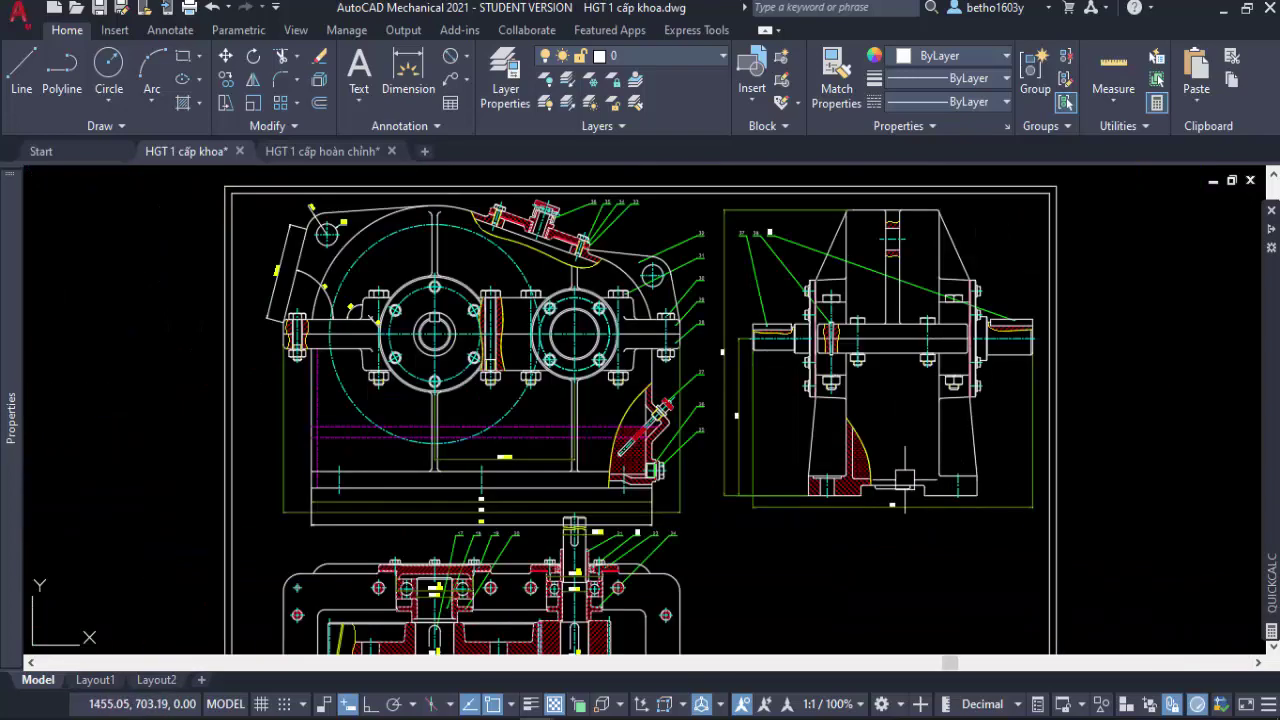
scroll(505, 500, up, 2)
scroll(450, 515, up, 3)
scroll(482, 522, up, 2)
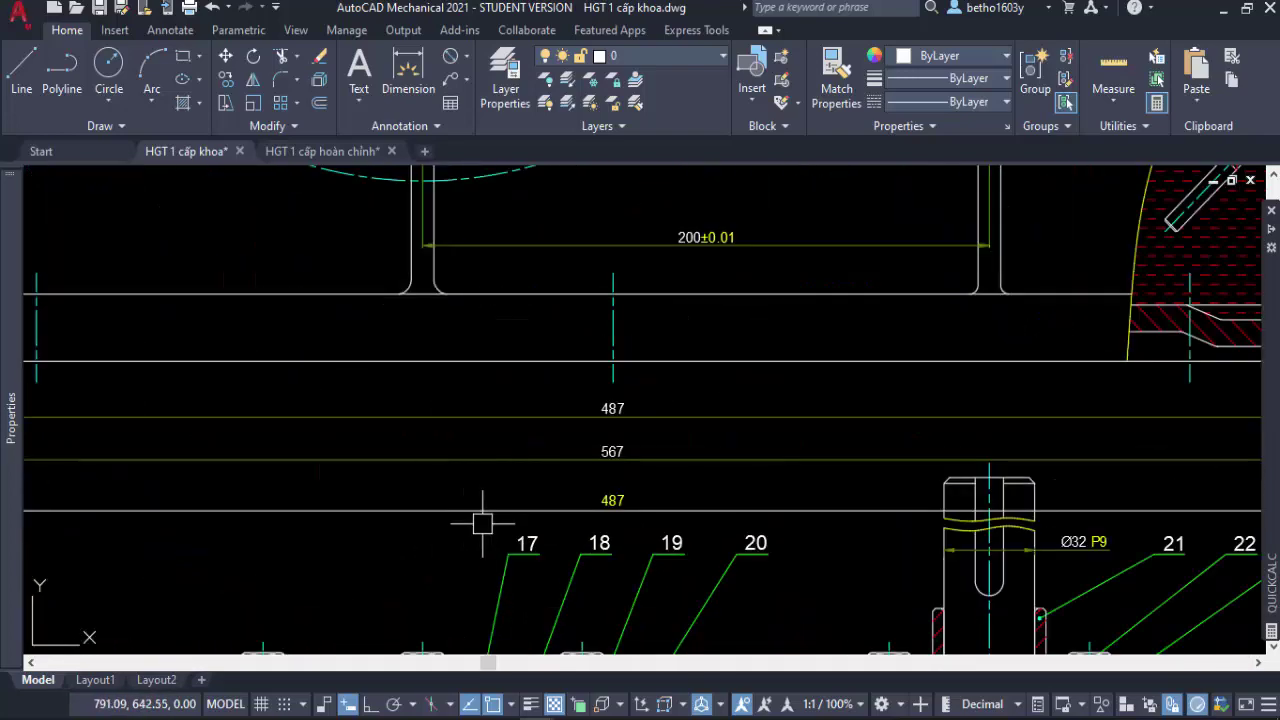
click(482, 522)
click(443, 478)
key(Delete)
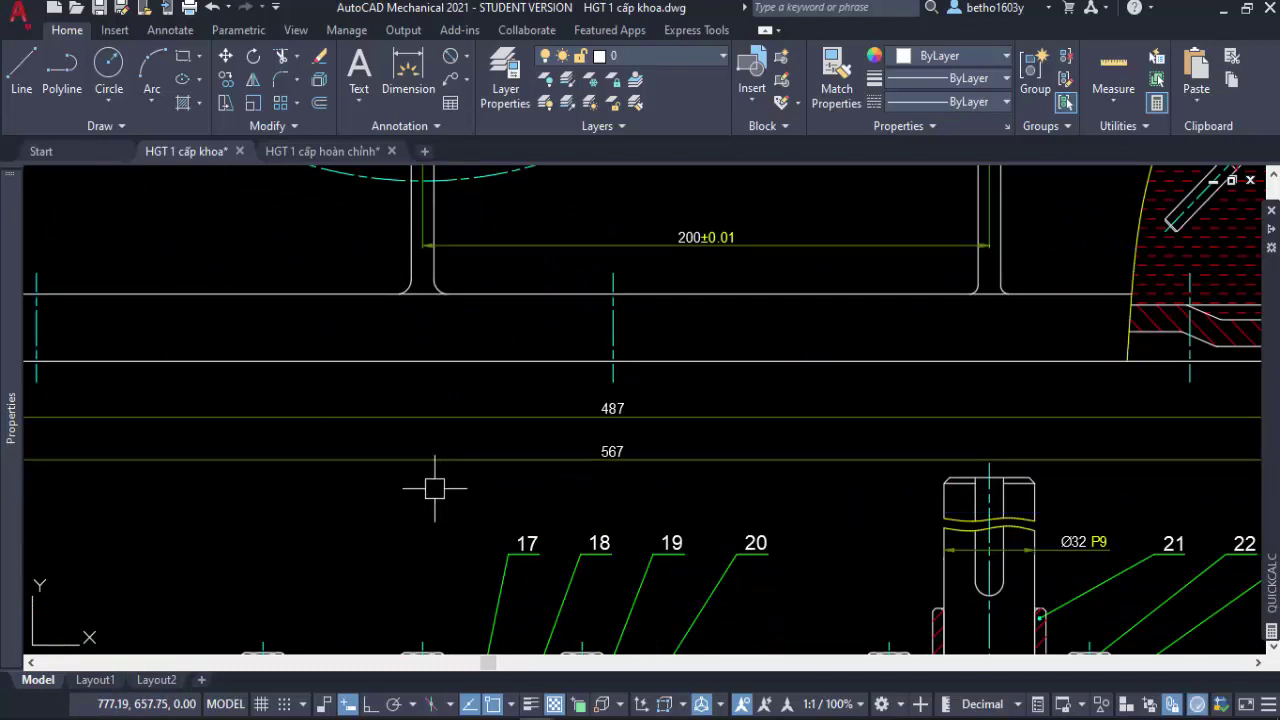
Delete the two angle dimensions, the 132.46 aligned dimension and the R5 radius.
scroll(450, 495, down, 5)
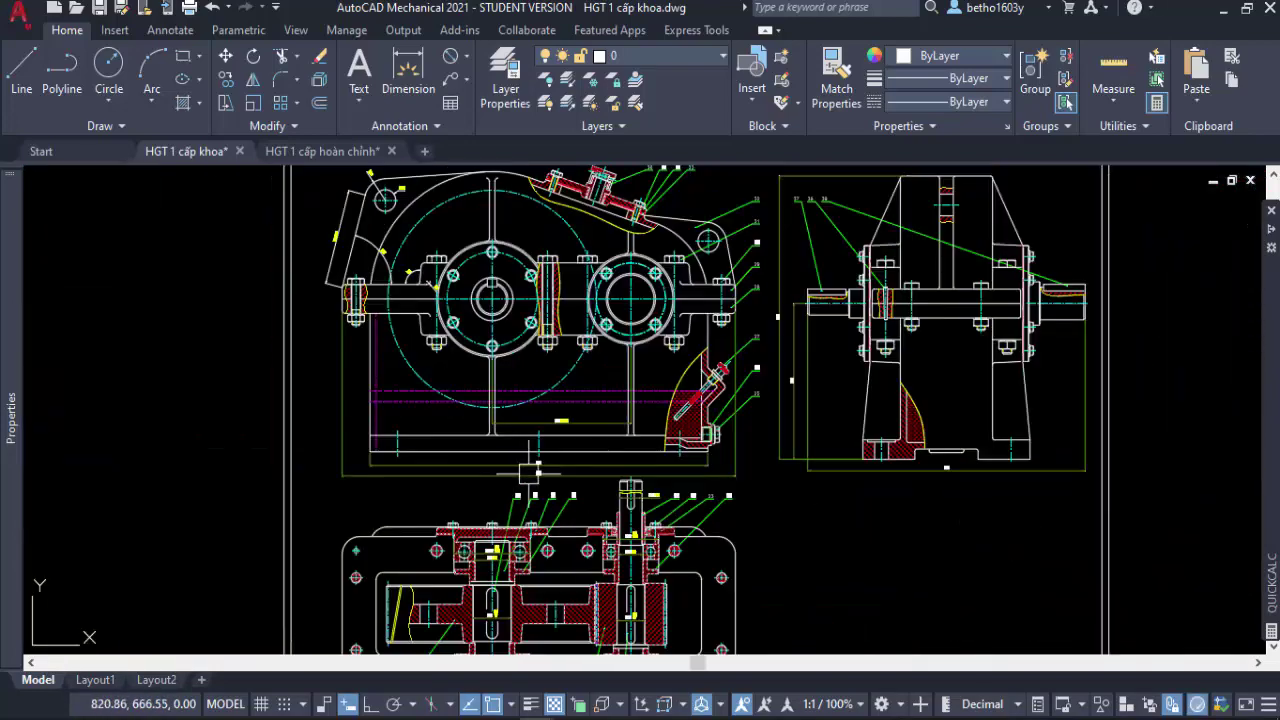
scroll(355, 197, up, 3)
click(385, 308)
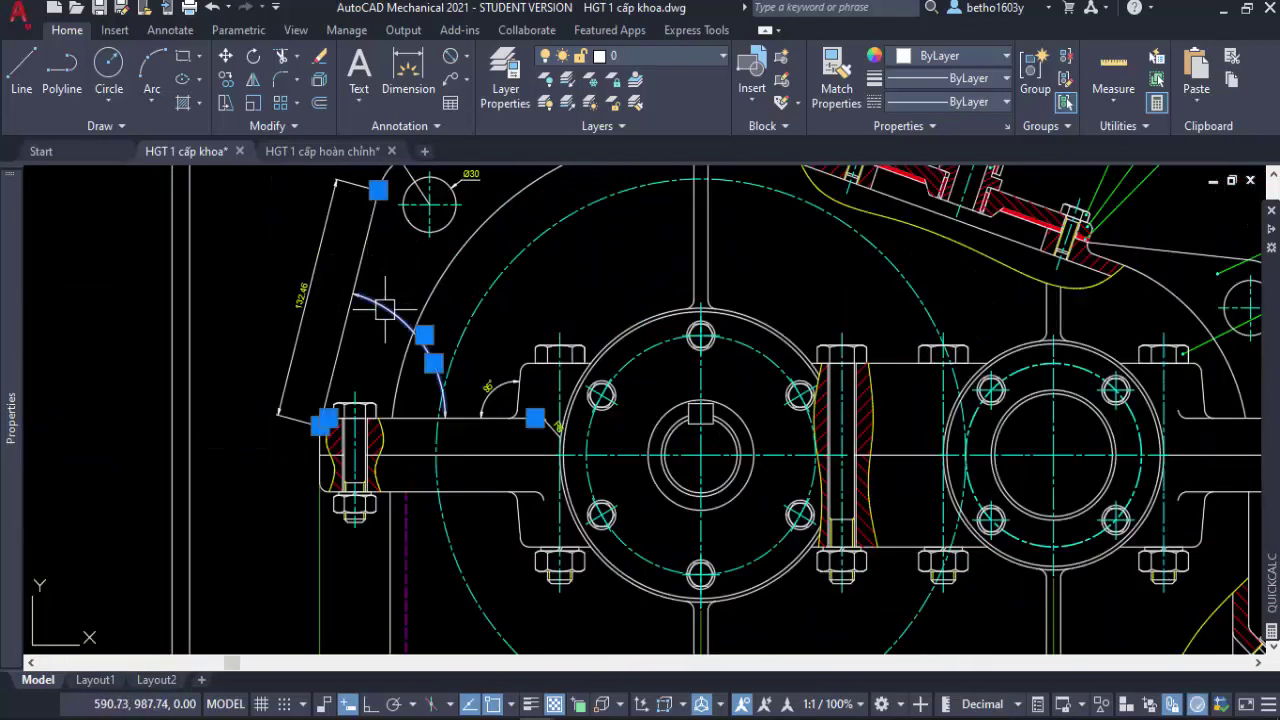
key(Delete)
click(316, 297)
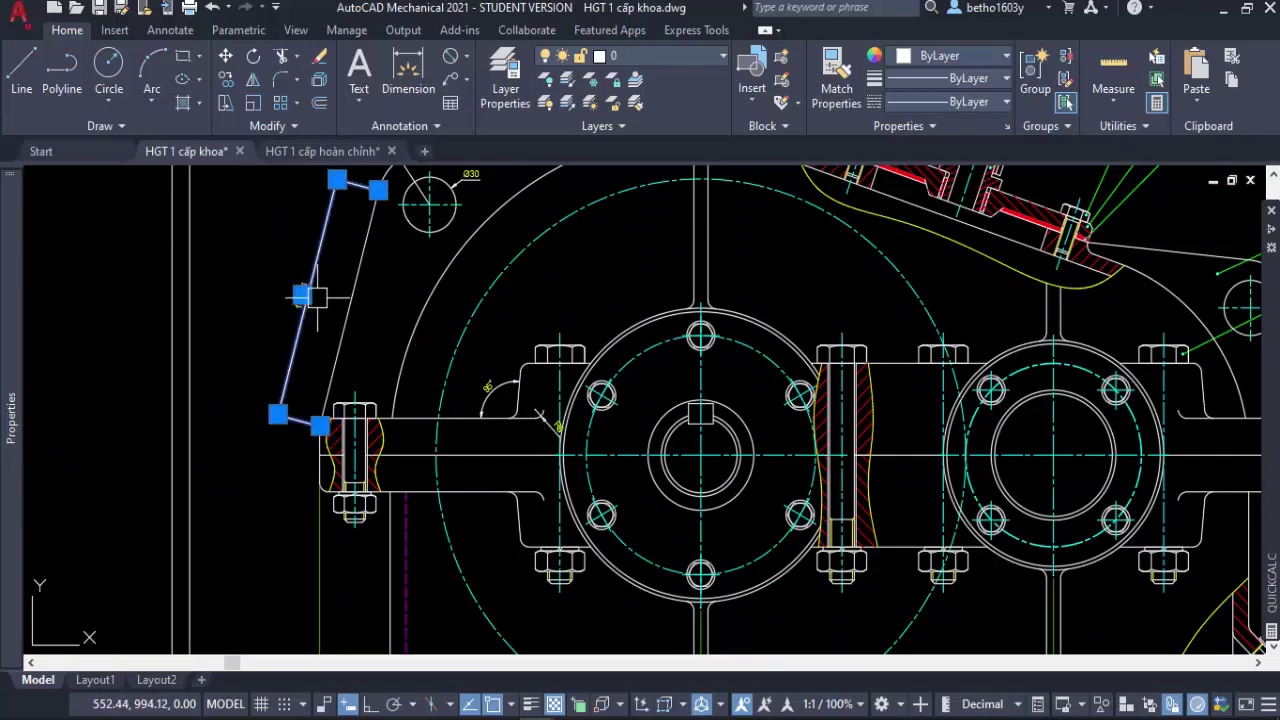
click(285, 292)
click(282, 288)
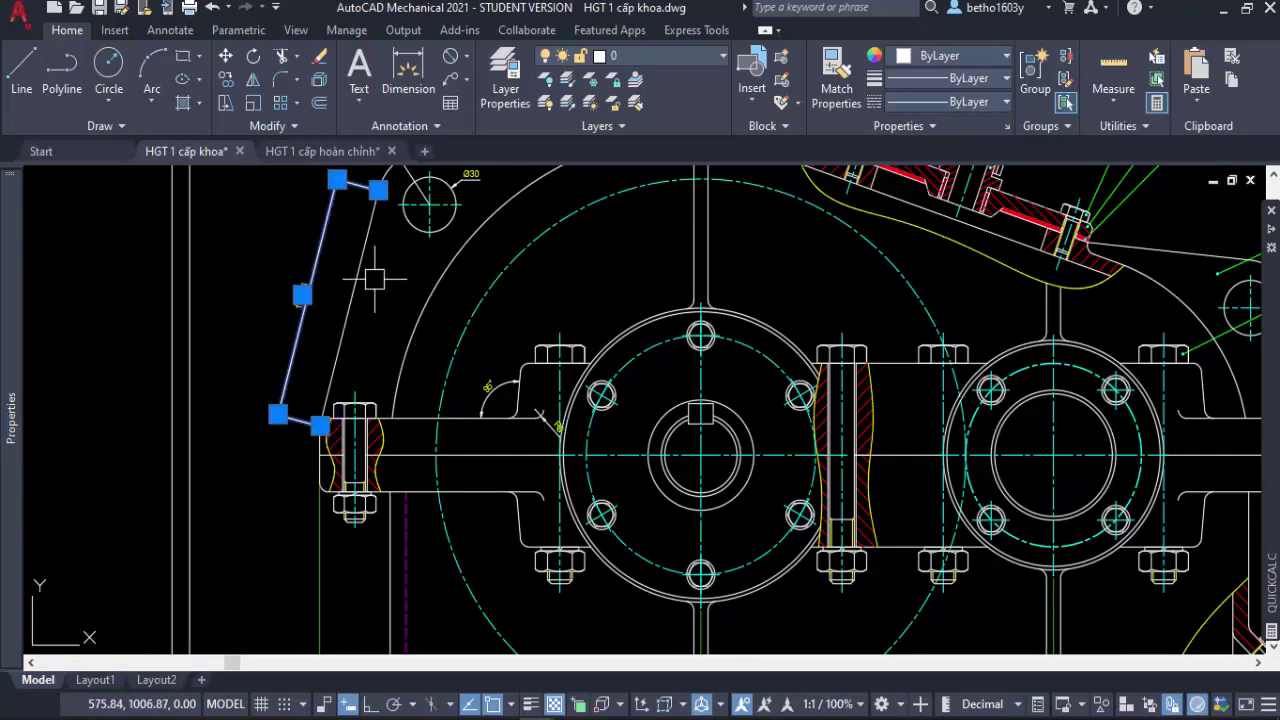
key(Delete)
scroll(514, 410, up, 2)
scroll(514, 410, up, 3)
click(447, 350)
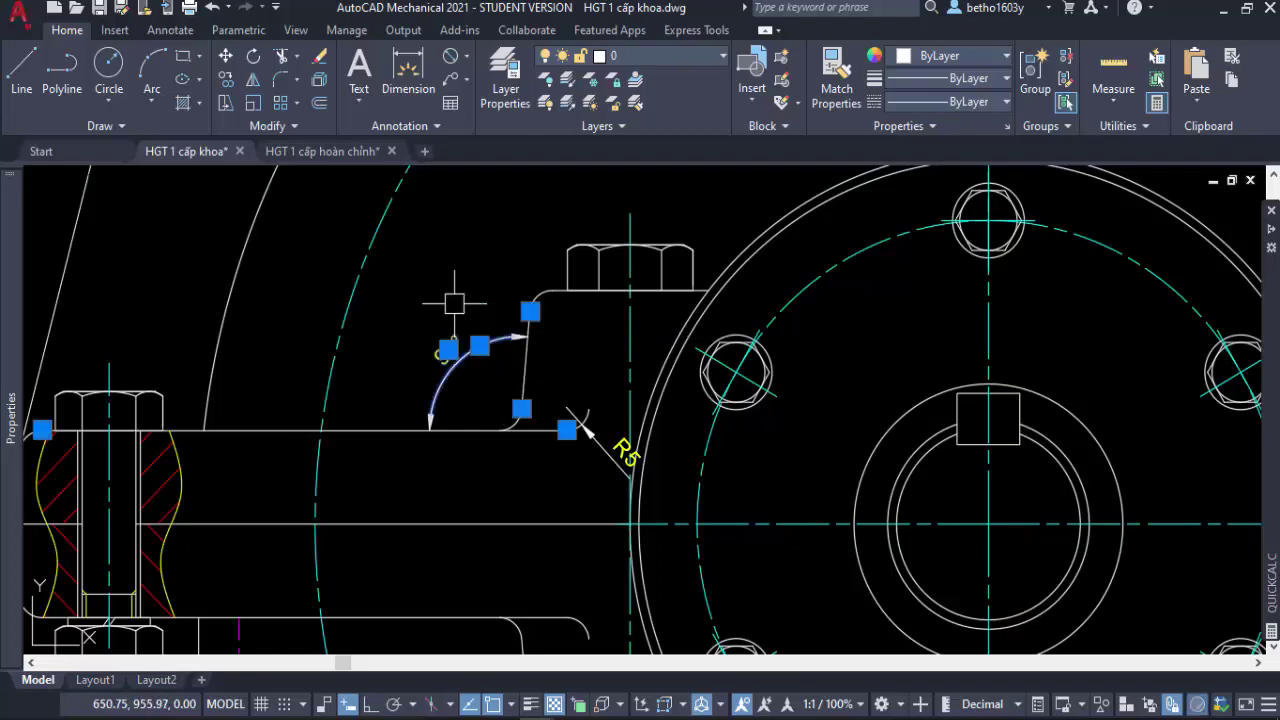
click(603, 447)
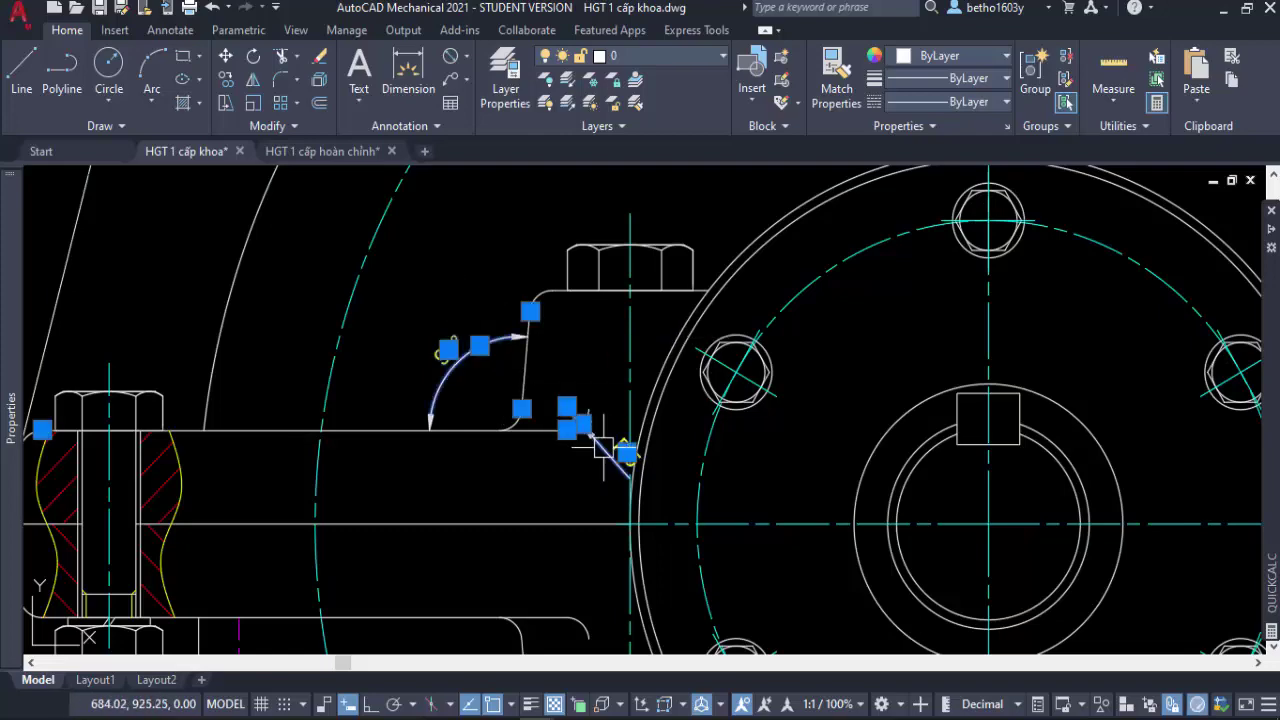
key(Delete)
Delete the R30 radius and Ø30 diameter dimensions.
scroll(571, 457, down, 2)
scroll(571, 457, down, 3)
scroll(418, 330, up, 5)
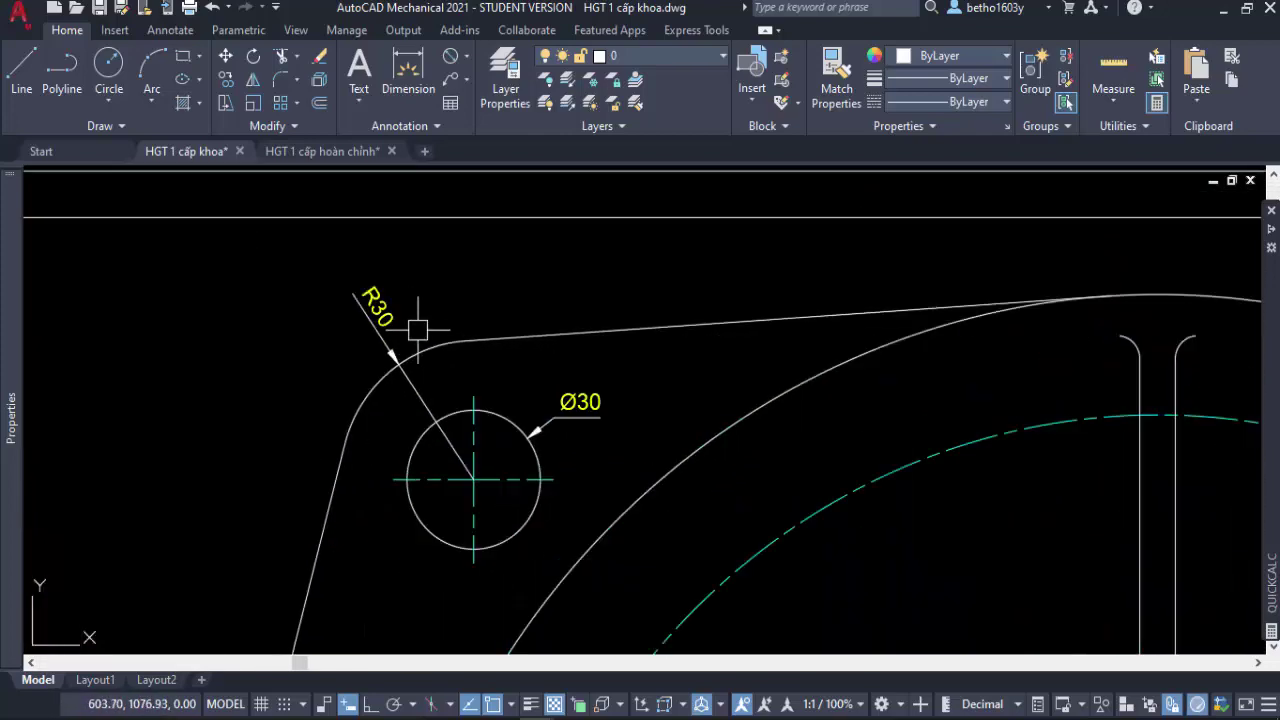
click(418, 330)
click(337, 294)
key(Delete)
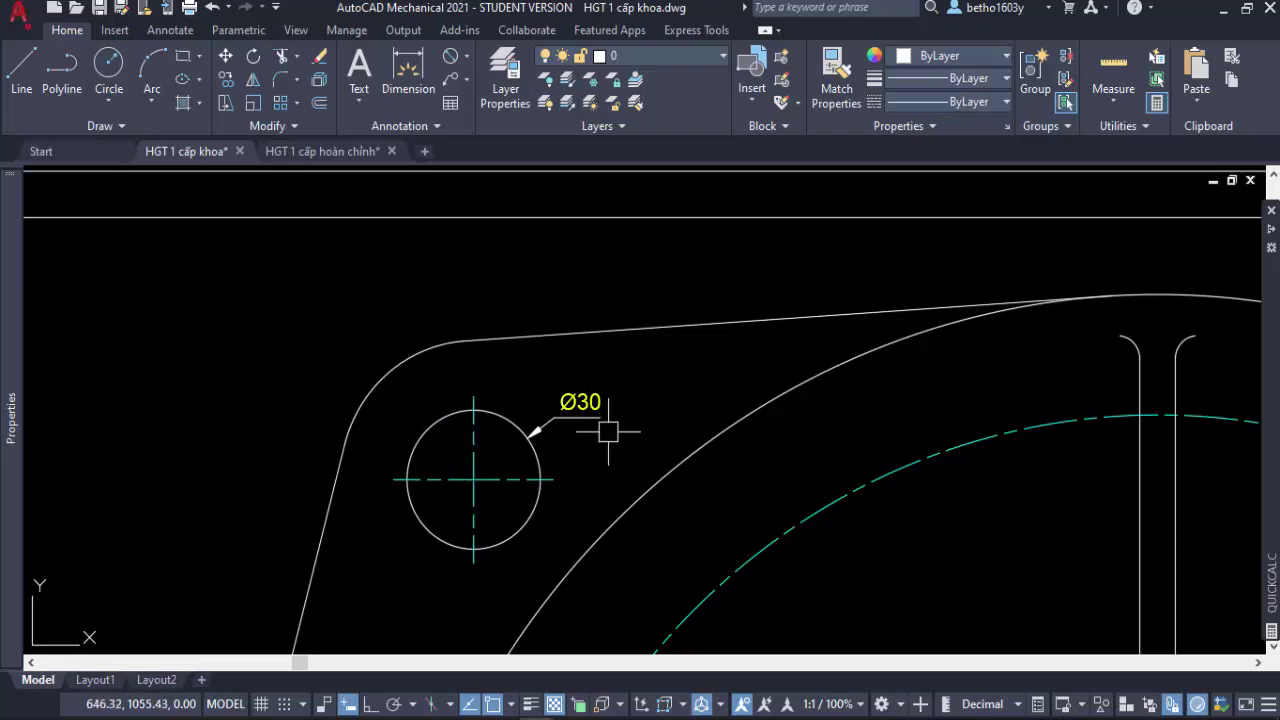
click(608, 432)
click(581, 377)
key(Delete)
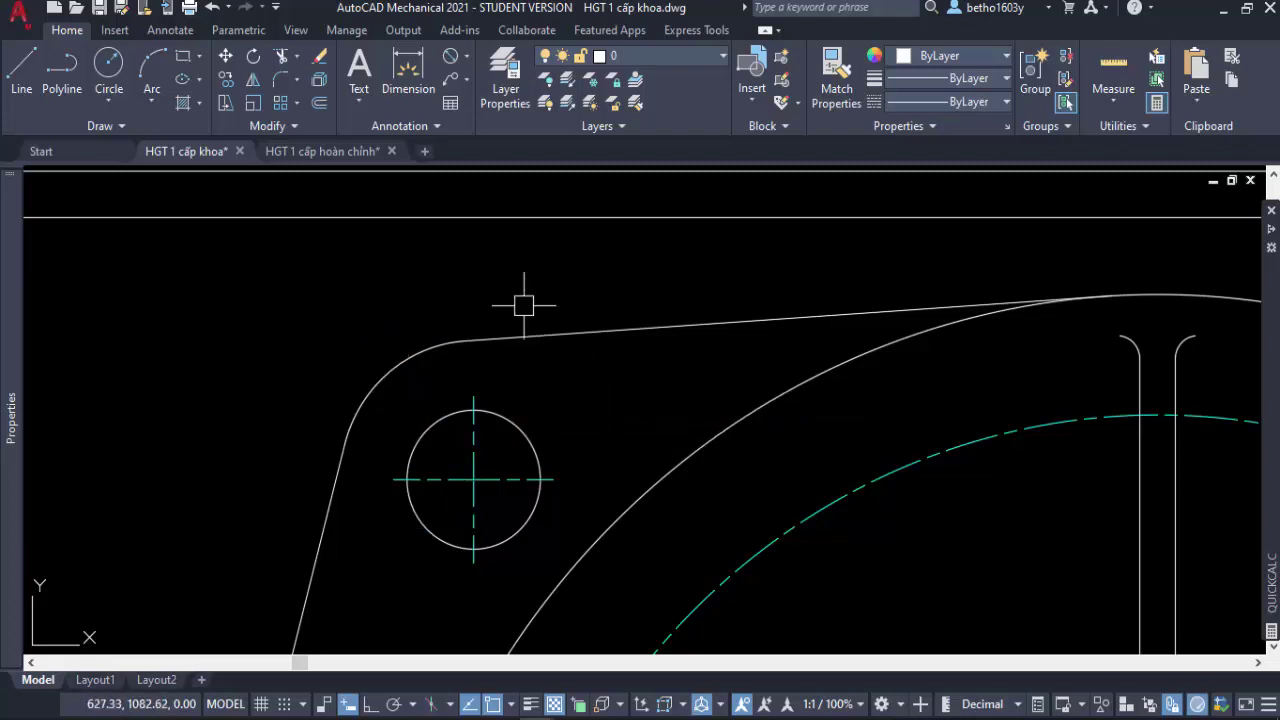
scroll(400, 293, down, 1)
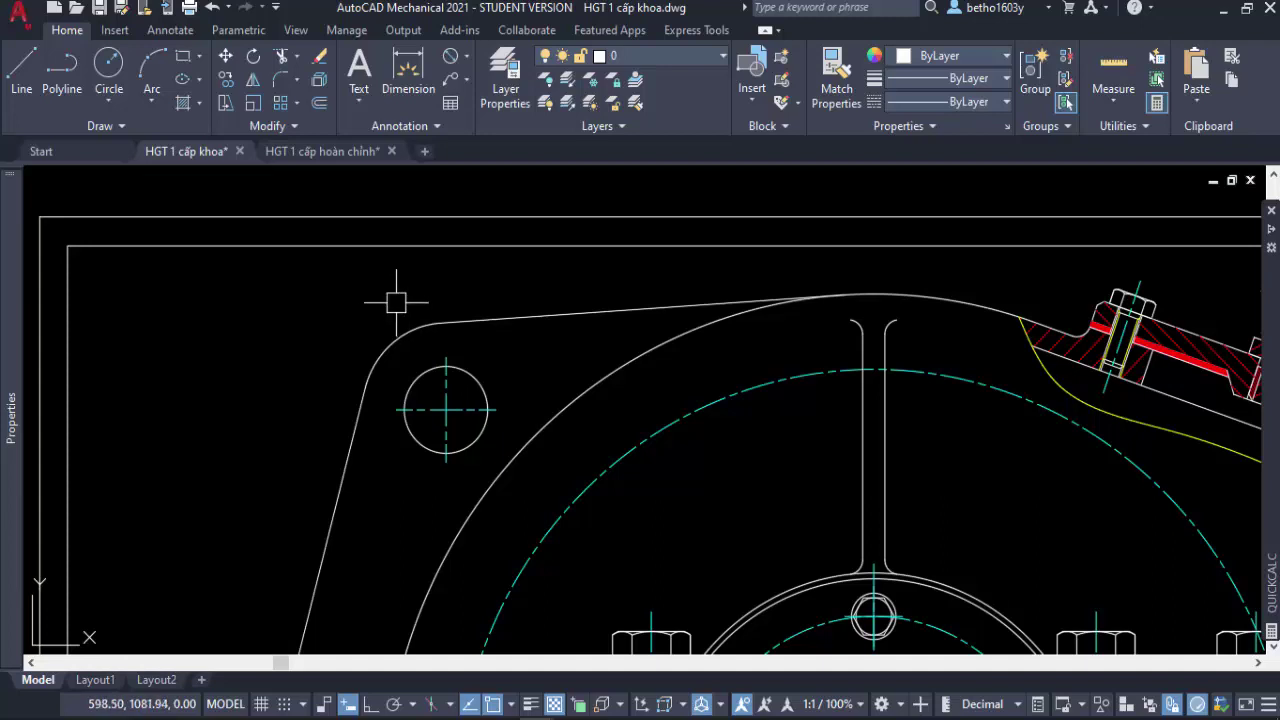
scroll(395, 286, down, 1)
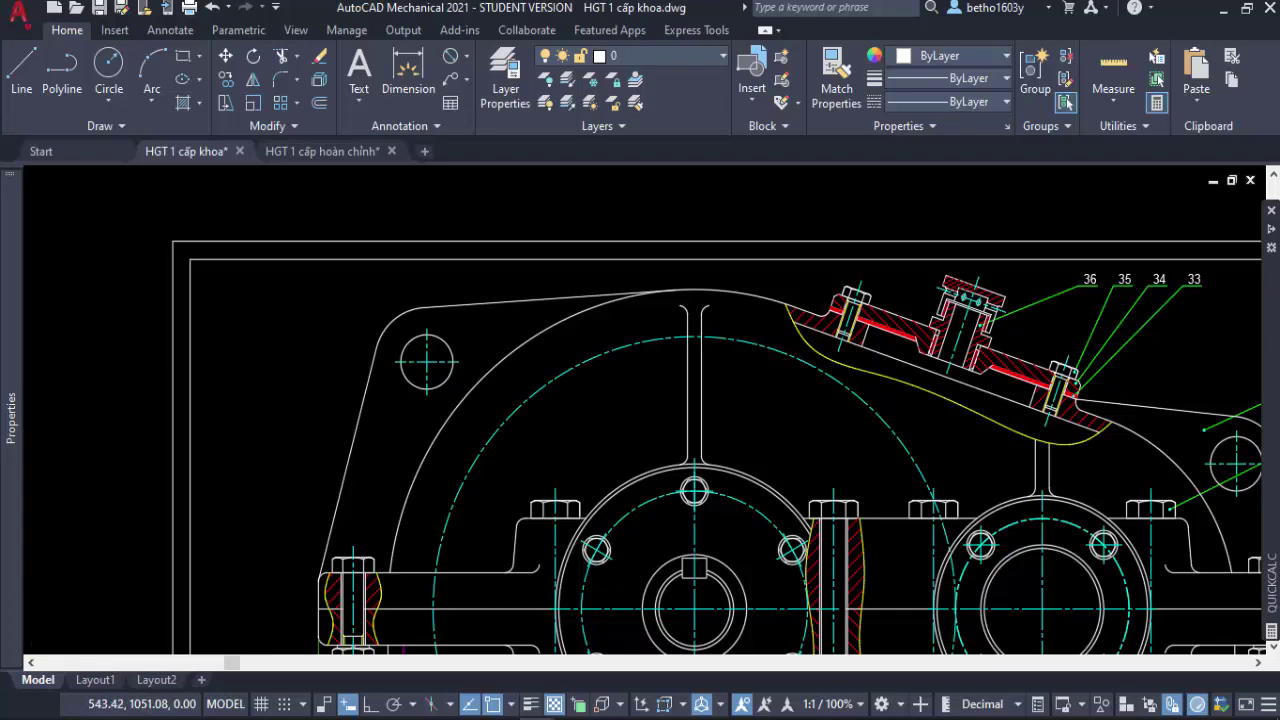
scroll(300, 350, down, 2)
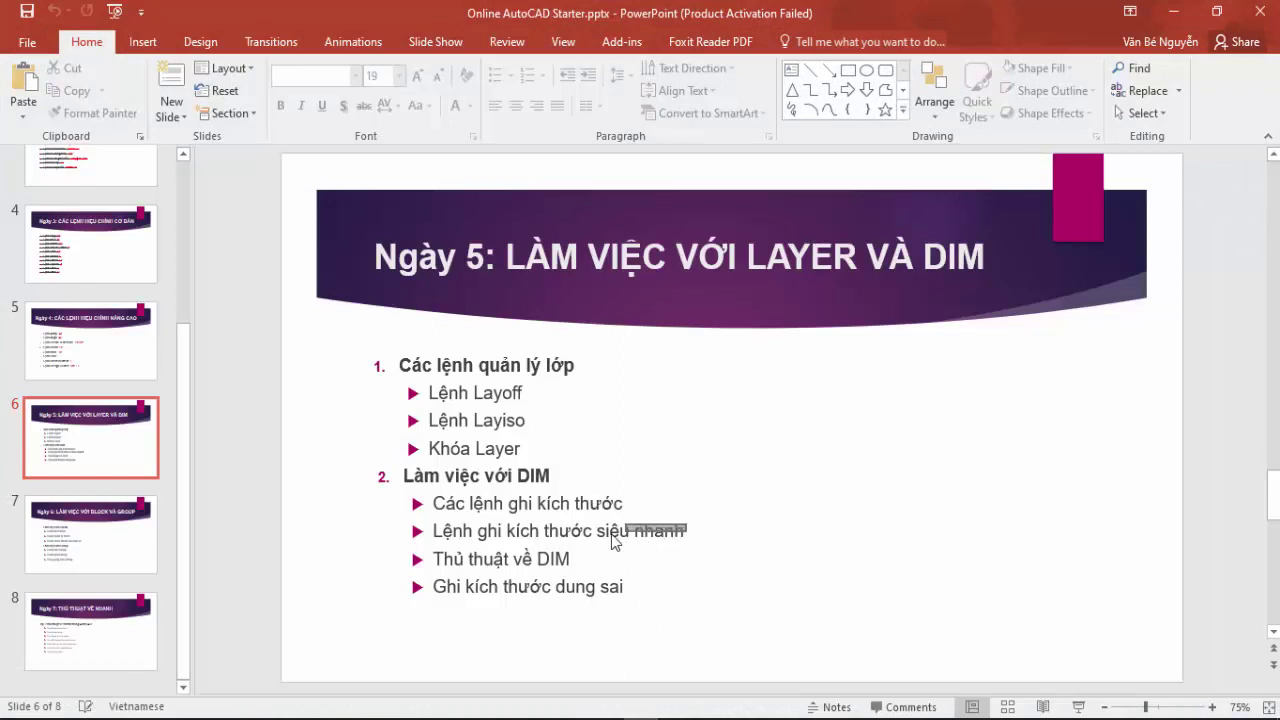
Strike through the 'Lệnh ghi kích thước siêu nhanh' and 'Các lệnh ghi kích thước' bullets on slide 6.
click(660, 531)
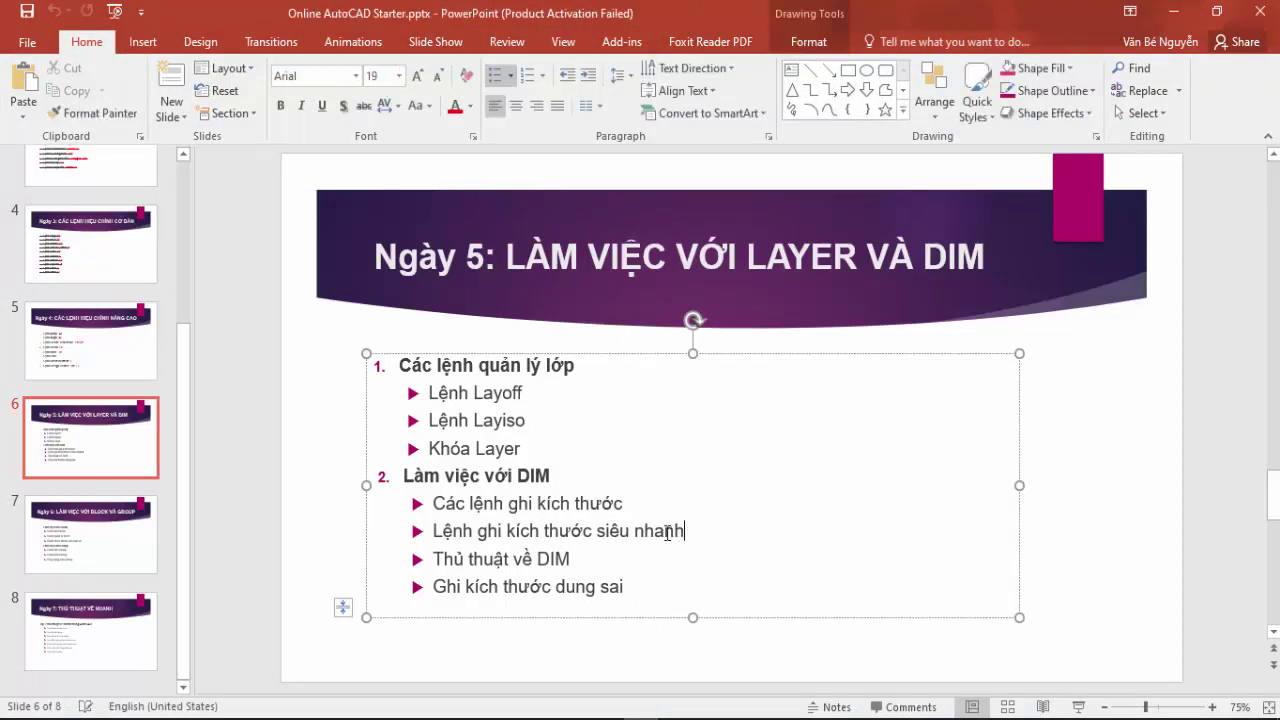
drag(686, 531, 540, 531)
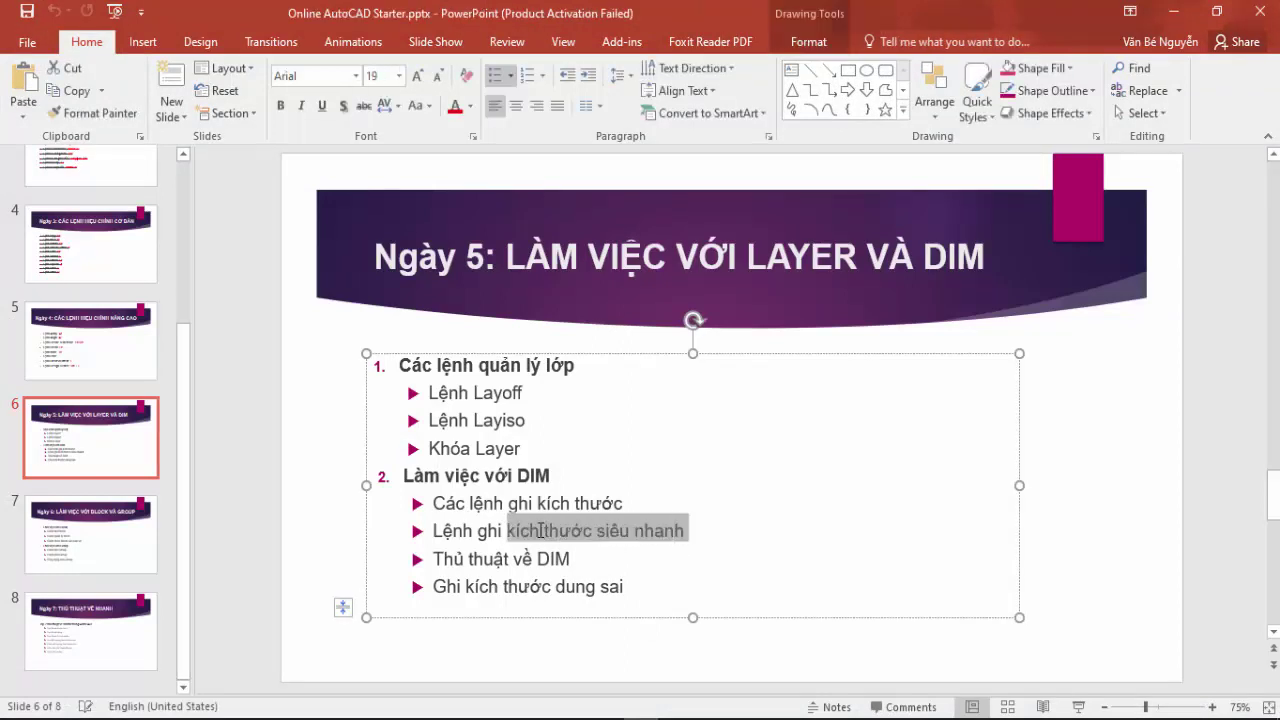
drag(522, 530, 455, 530)
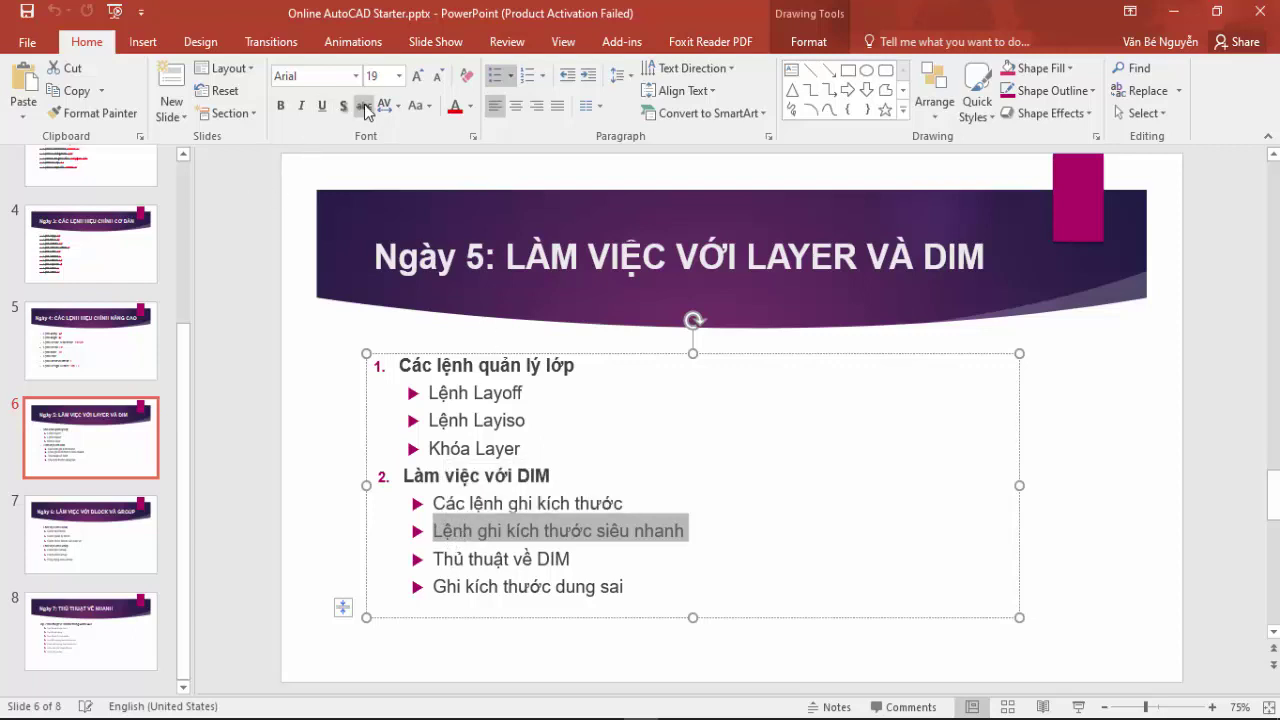
click(607, 500)
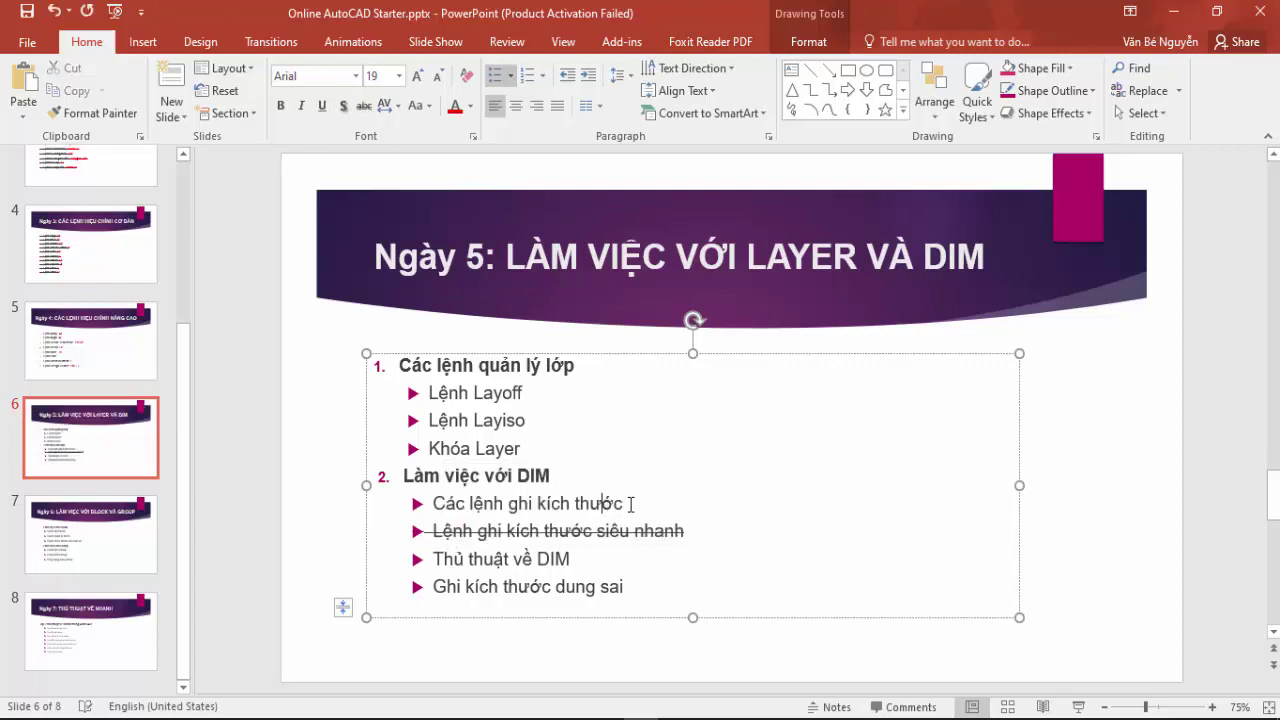
drag(626, 503, 434, 496)
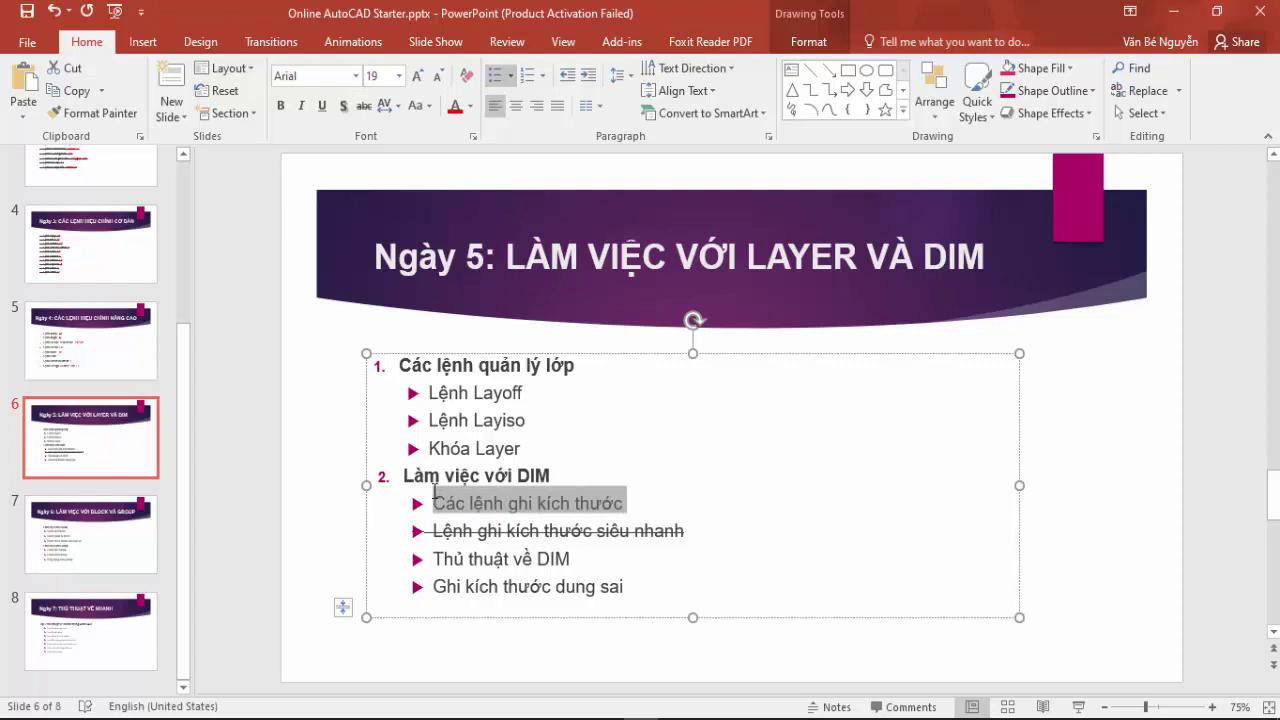
click(364, 105)
click(574, 577)
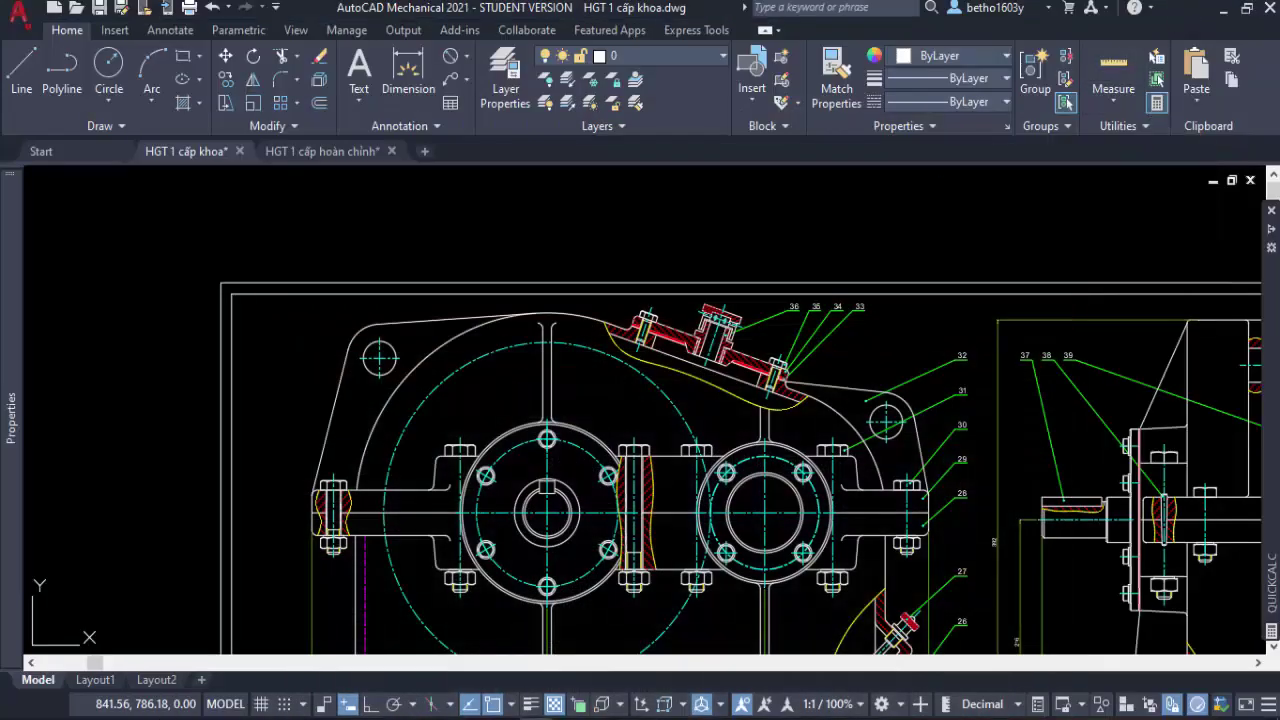
Switch the current dimension style from AM_ISO to TCVN in the Dimension Style Manager.
scroll(719, 268, down, 5)
scroll(616, 290, down, 2)
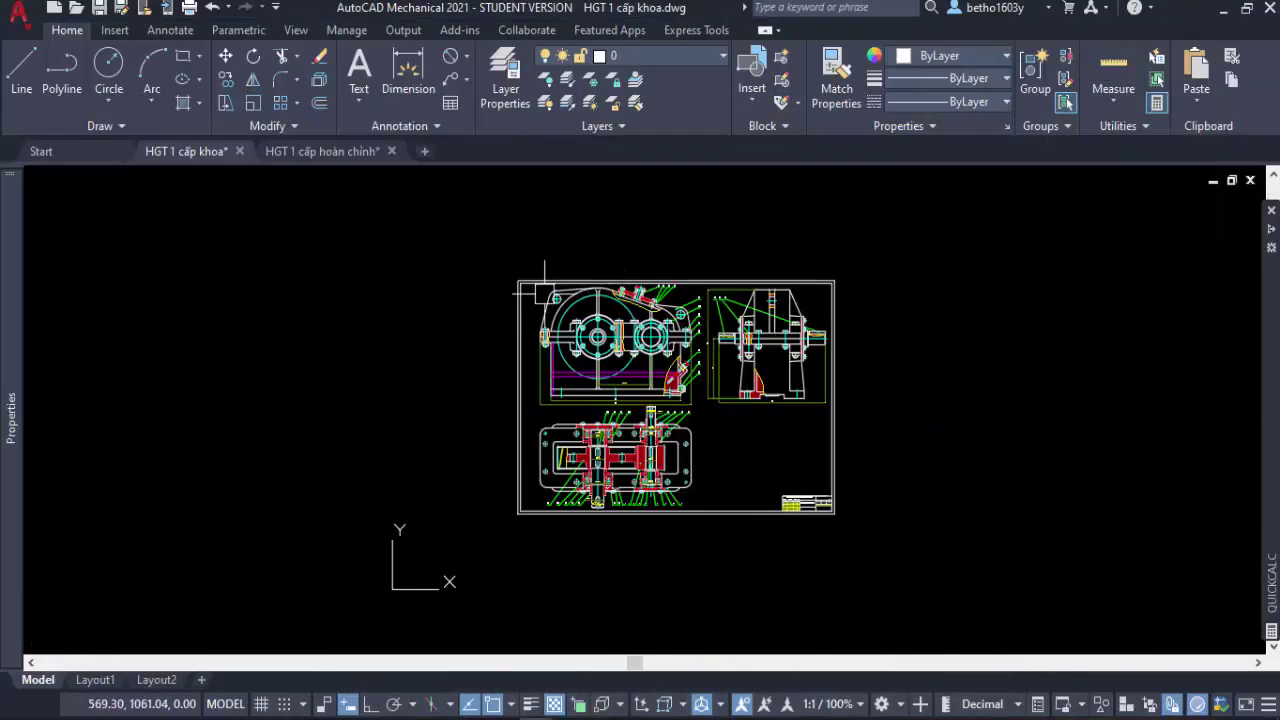
middle_drag(391, 406, 381, 394)
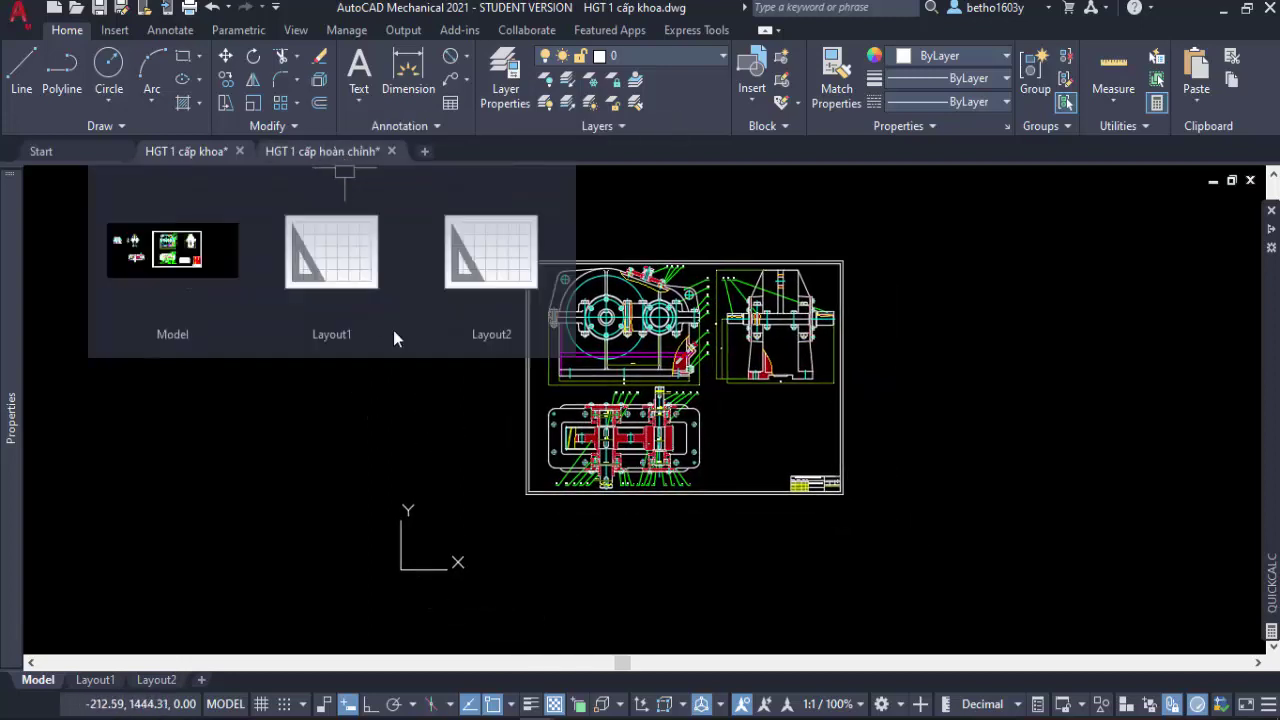
scroll(809, 443, up, 2)
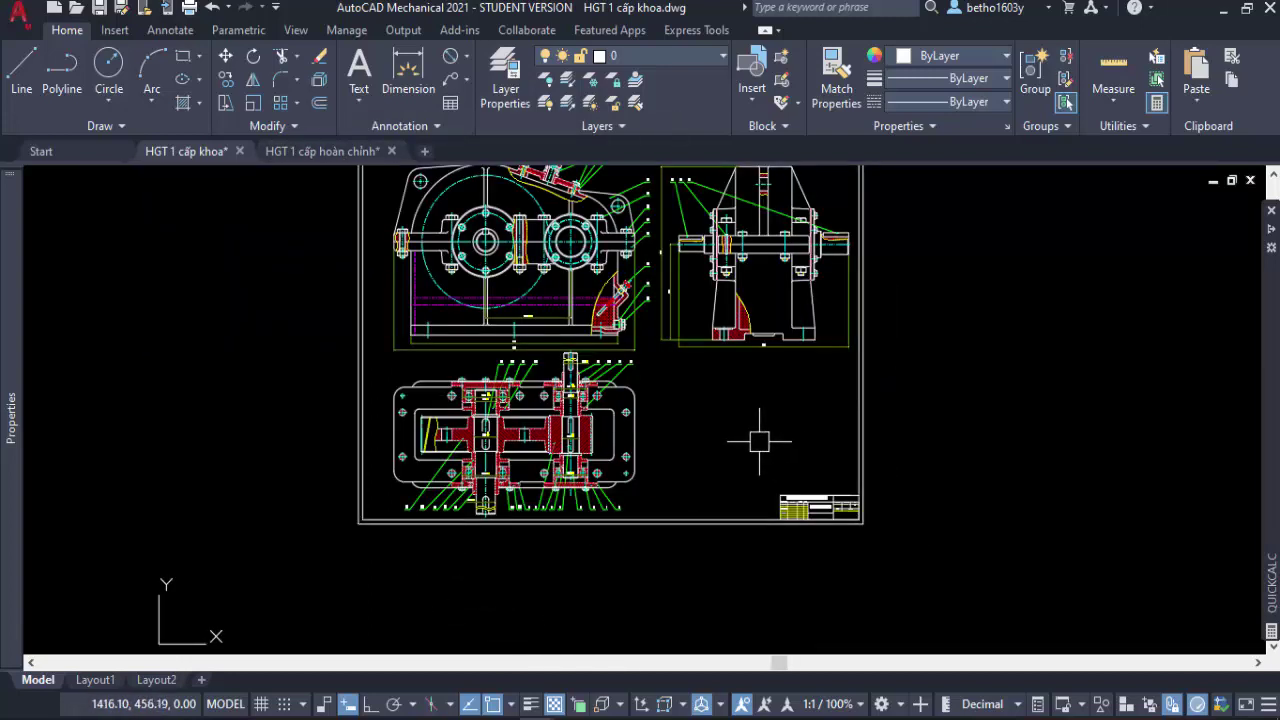
middle_drag(155, 355, 331, 398)
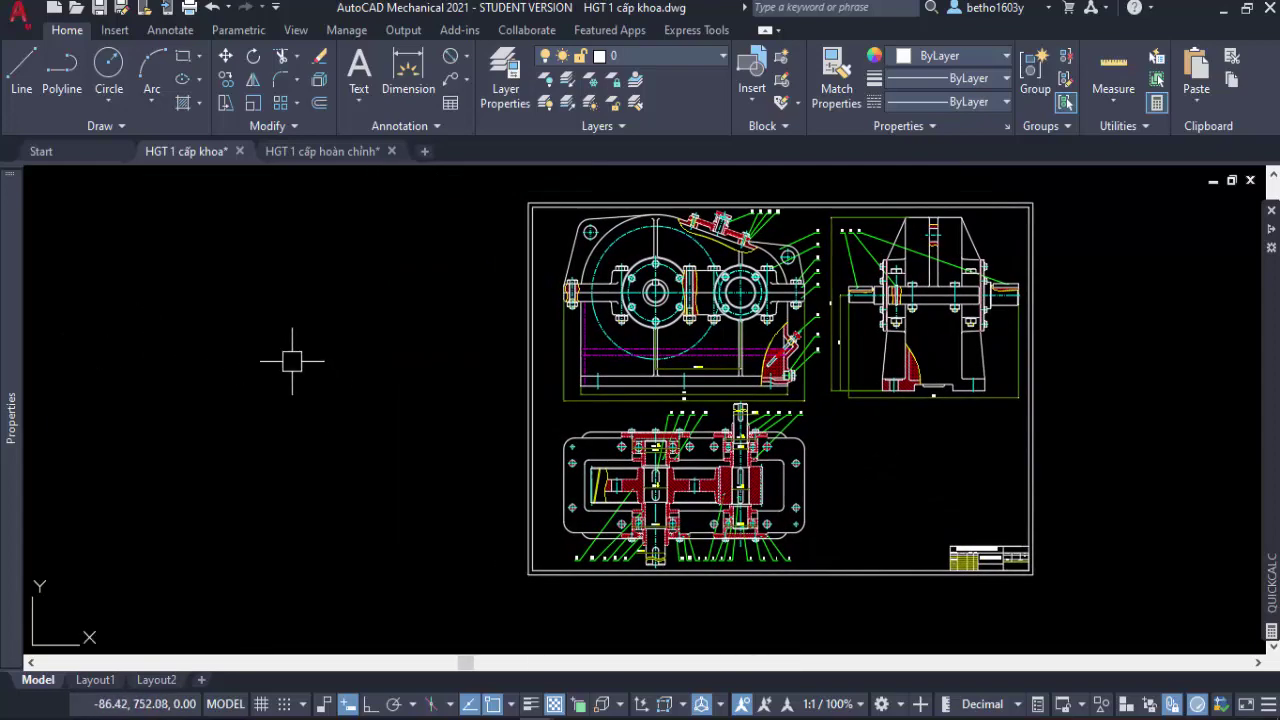
text(d)
key(Return)
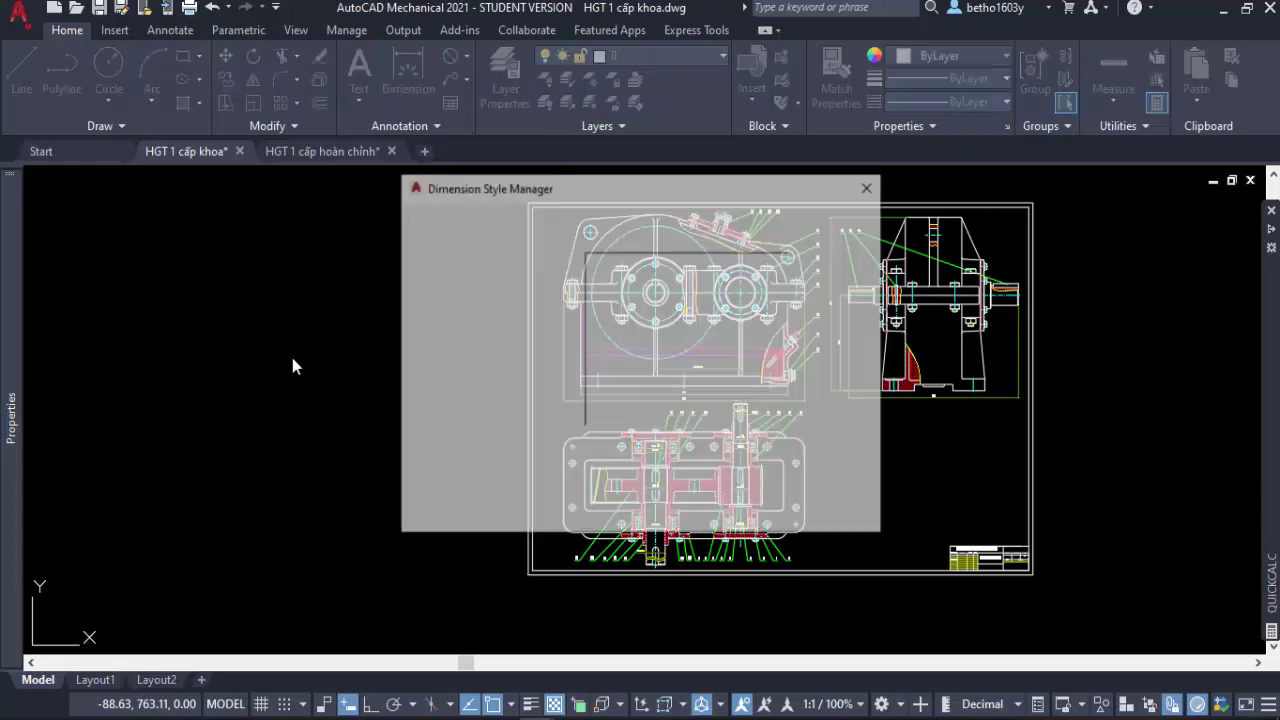
scroll(455, 400, down, 3)
click(448, 416)
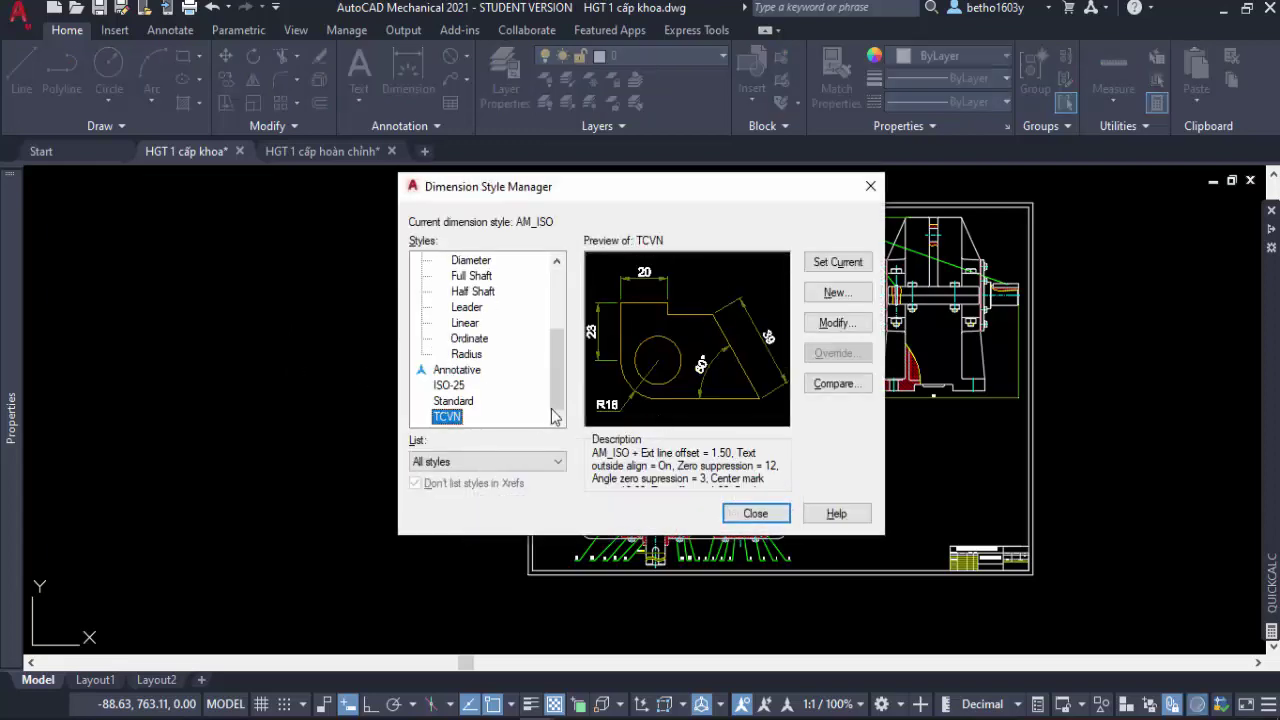
click(836, 262)
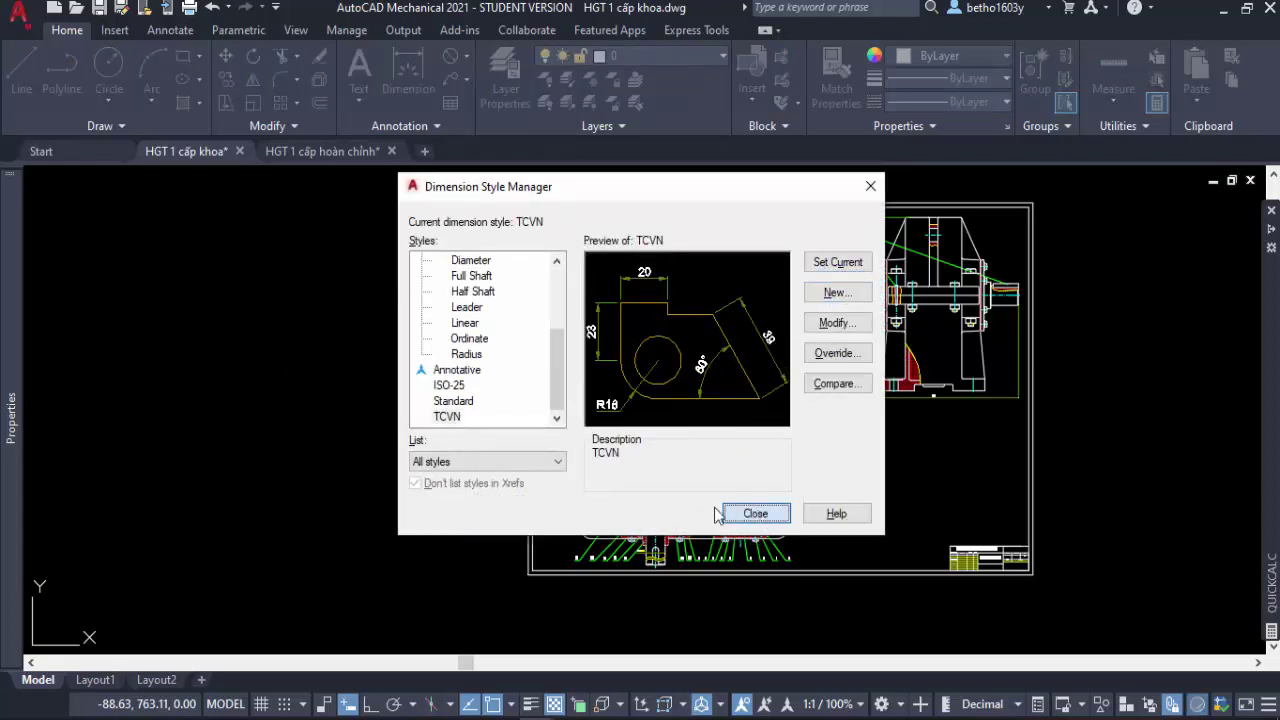
click(750, 513)
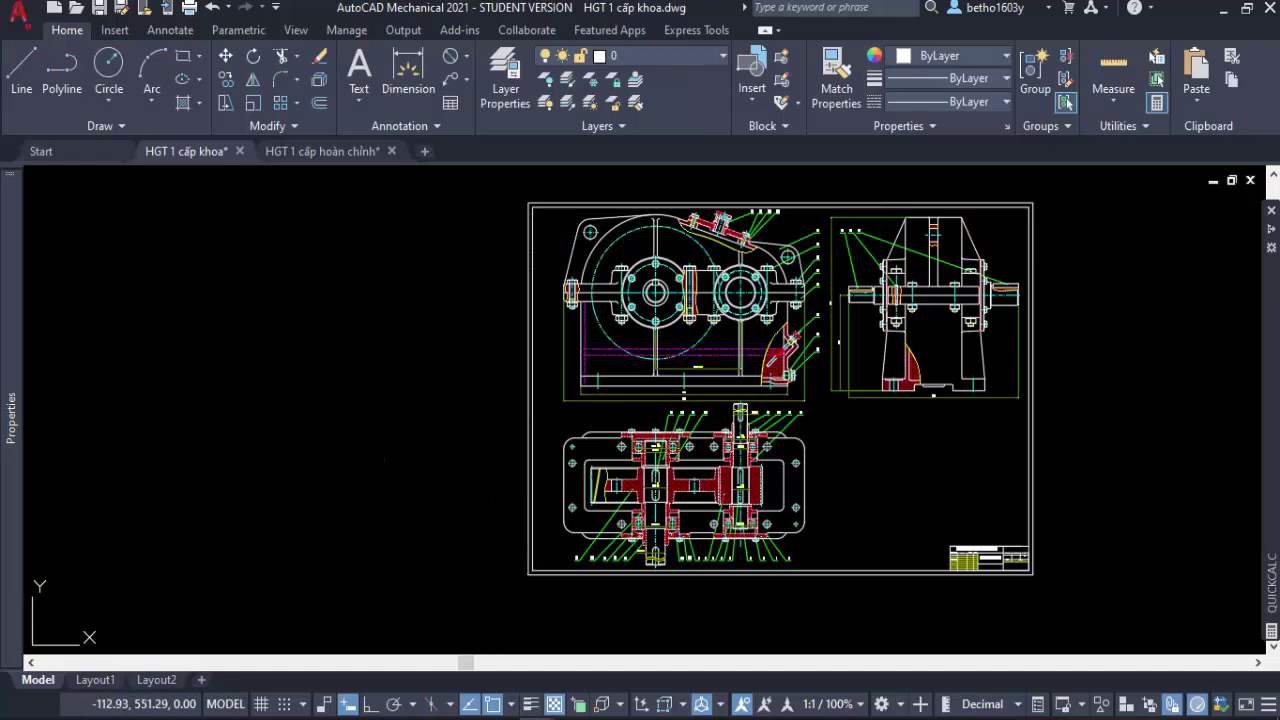
key(Return)
Draw a 500 × 300 rectangle to the left of the gearbox drawing.
scroll(265, 450, up, 4)
click(244, 418)
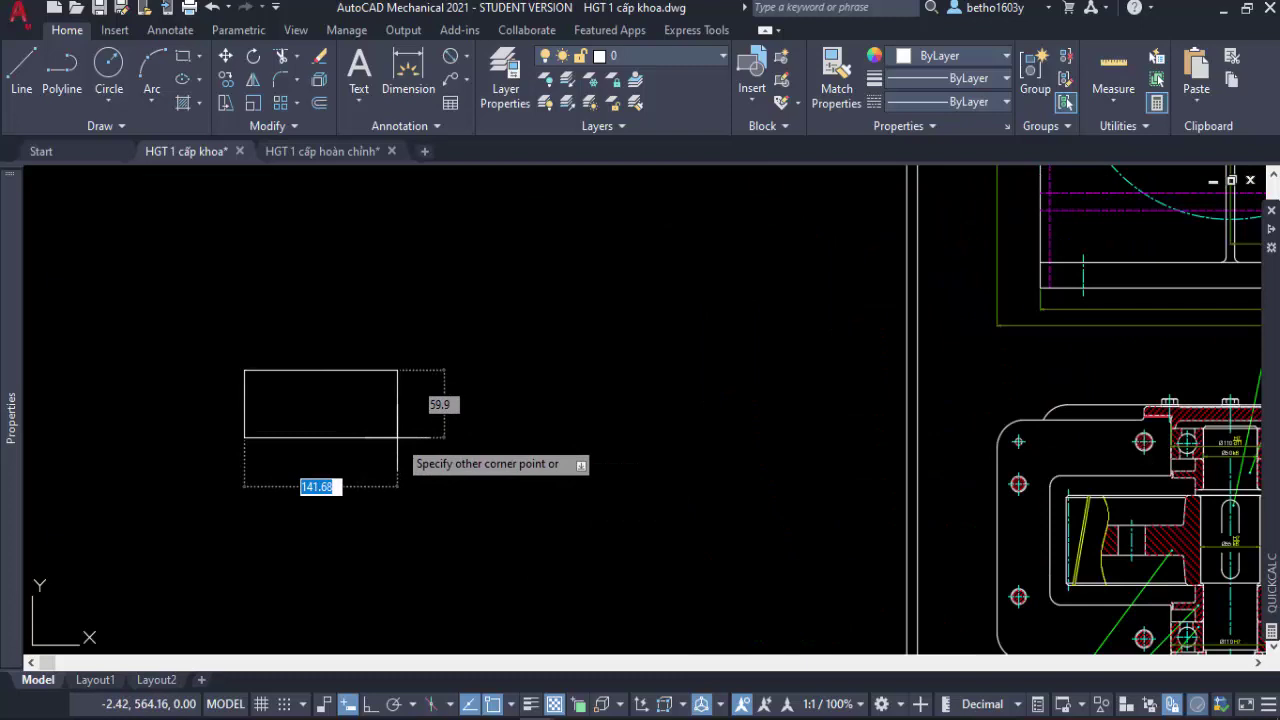
text(500)
key(Tab)
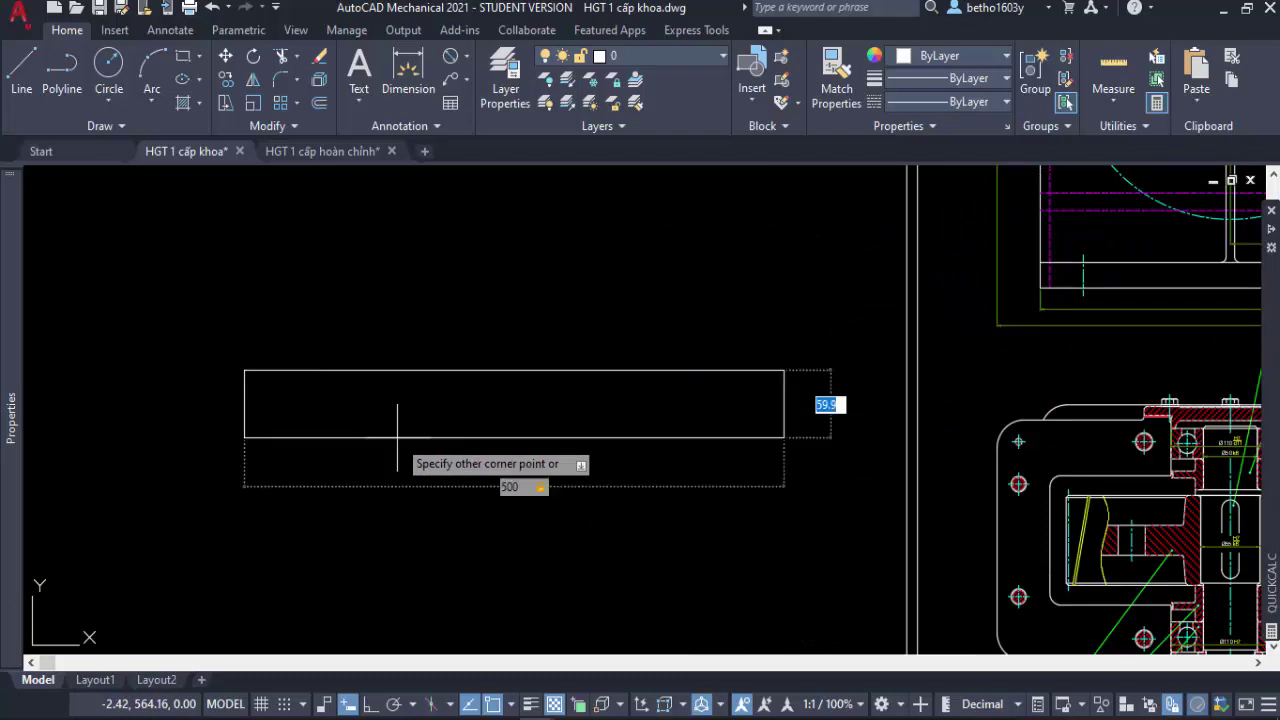
text(310)
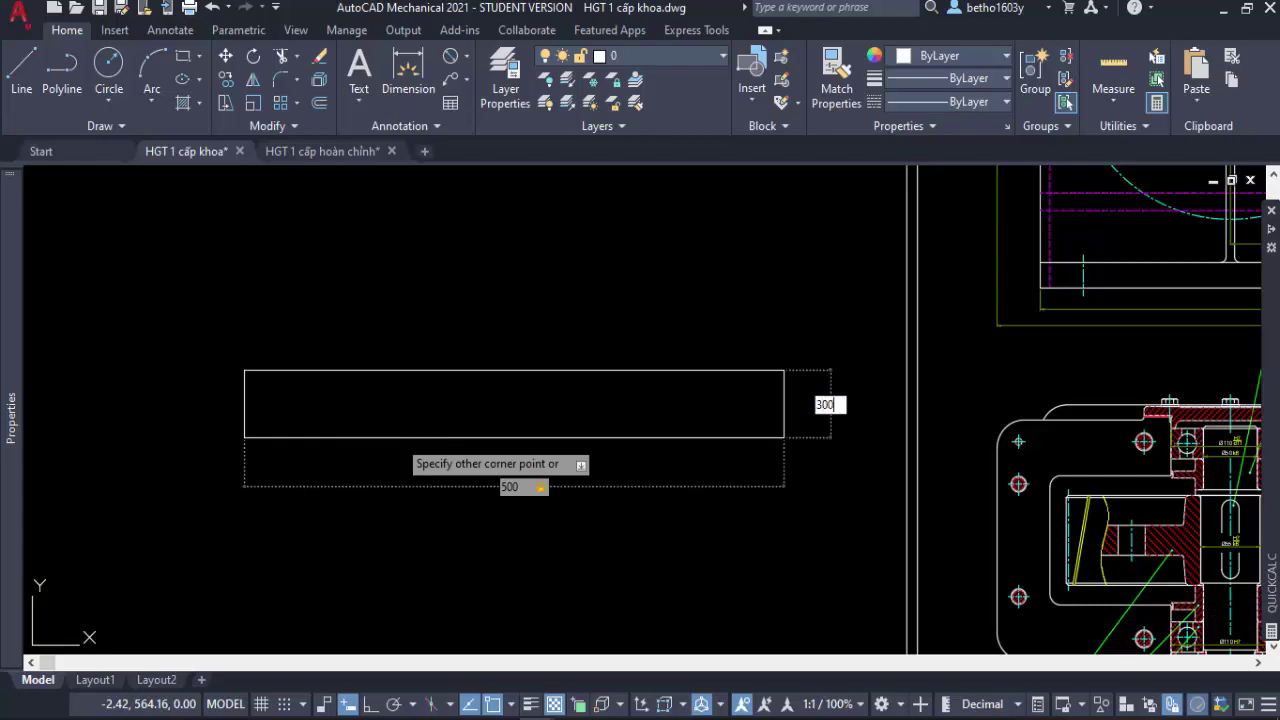
key(Return)
Add a linear dimension for the rectangle's 300 height along its left edge.
scroll(491, 349, down, 4)
scroll(523, 393, up, 2)
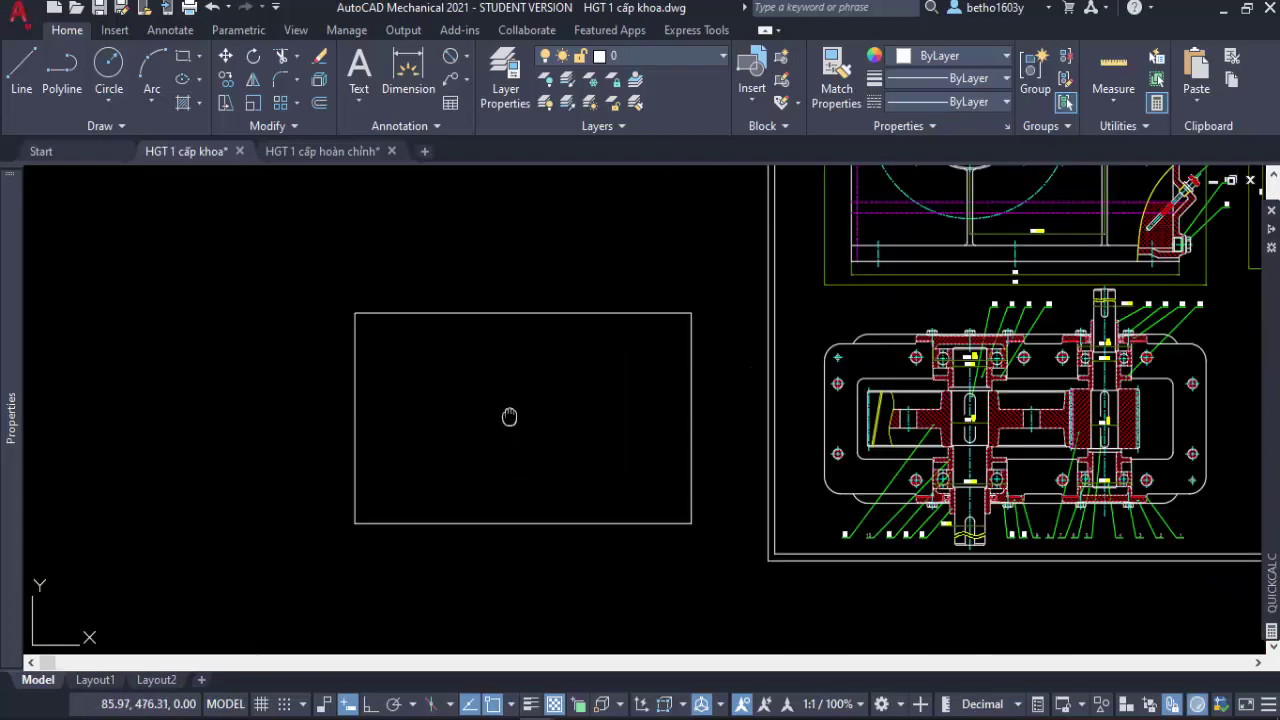
middle_drag(508, 414, 516, 376)
text(li)
key(Return)
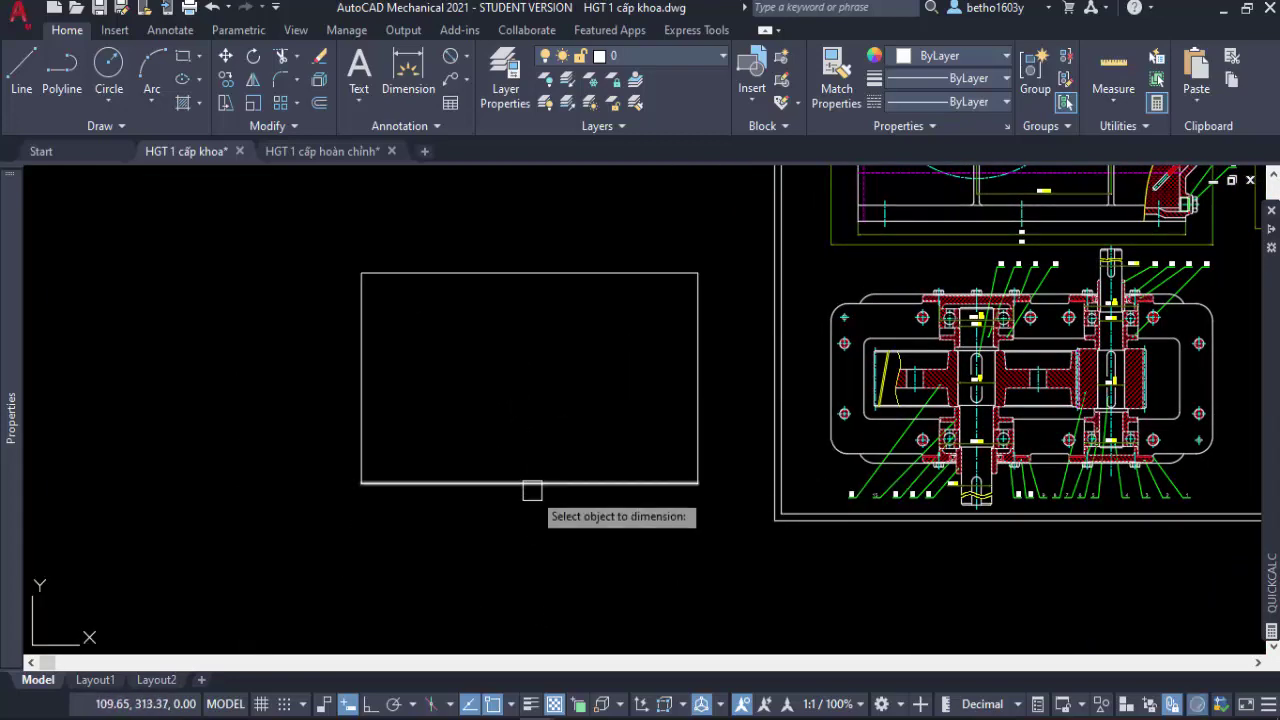
key(Return)
click(361, 420)
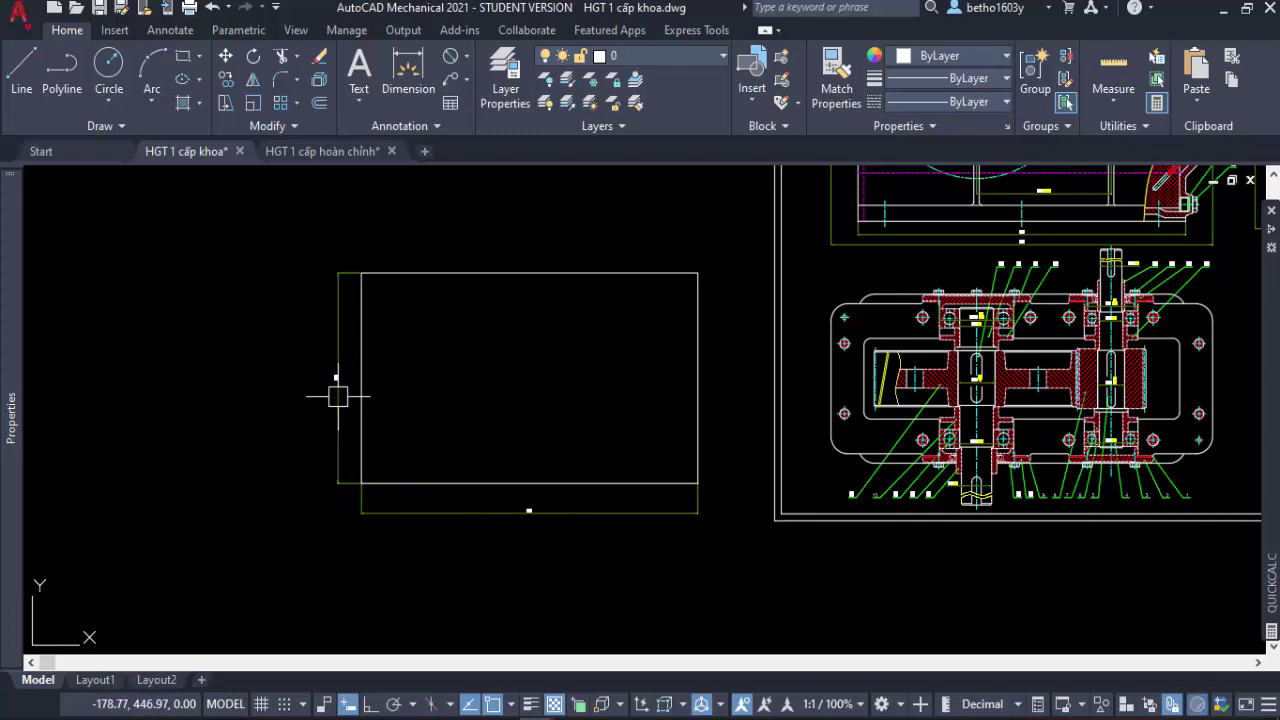
scroll(330, 385, up, 2)
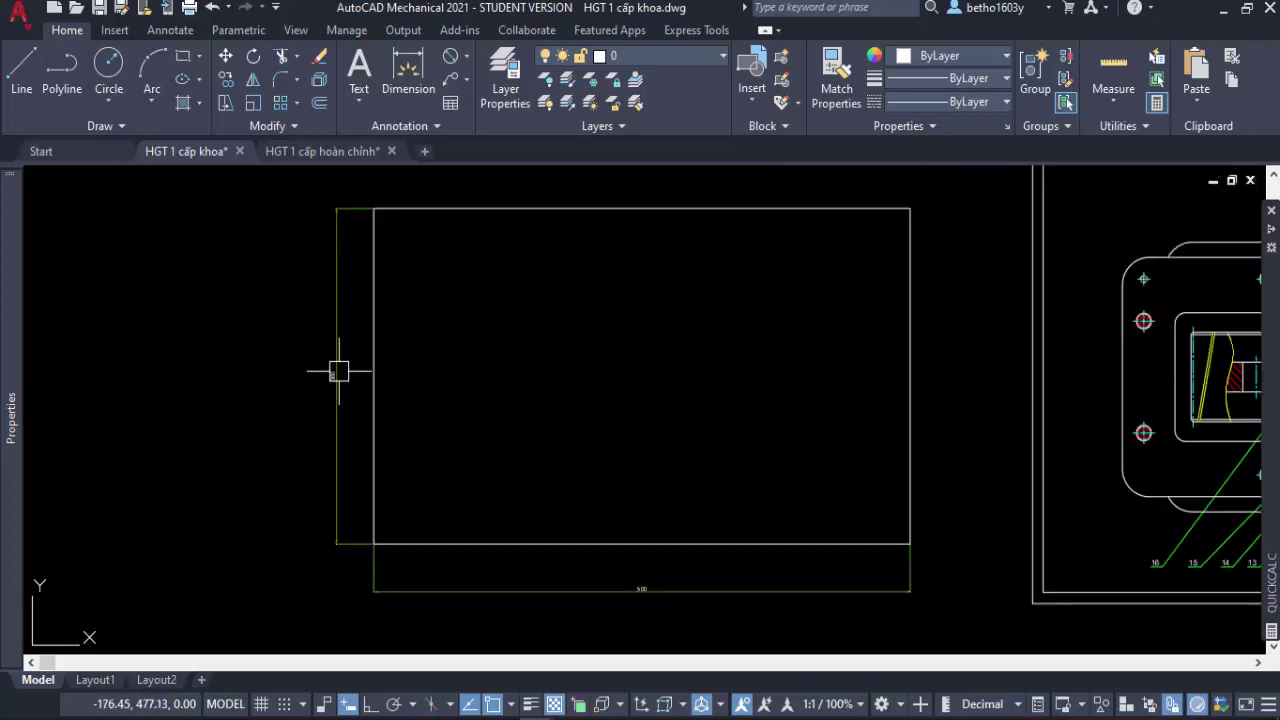
scroll(337, 366, up, 4)
scroll(436, 446, down, 3)
scroll(436, 446, down, 4)
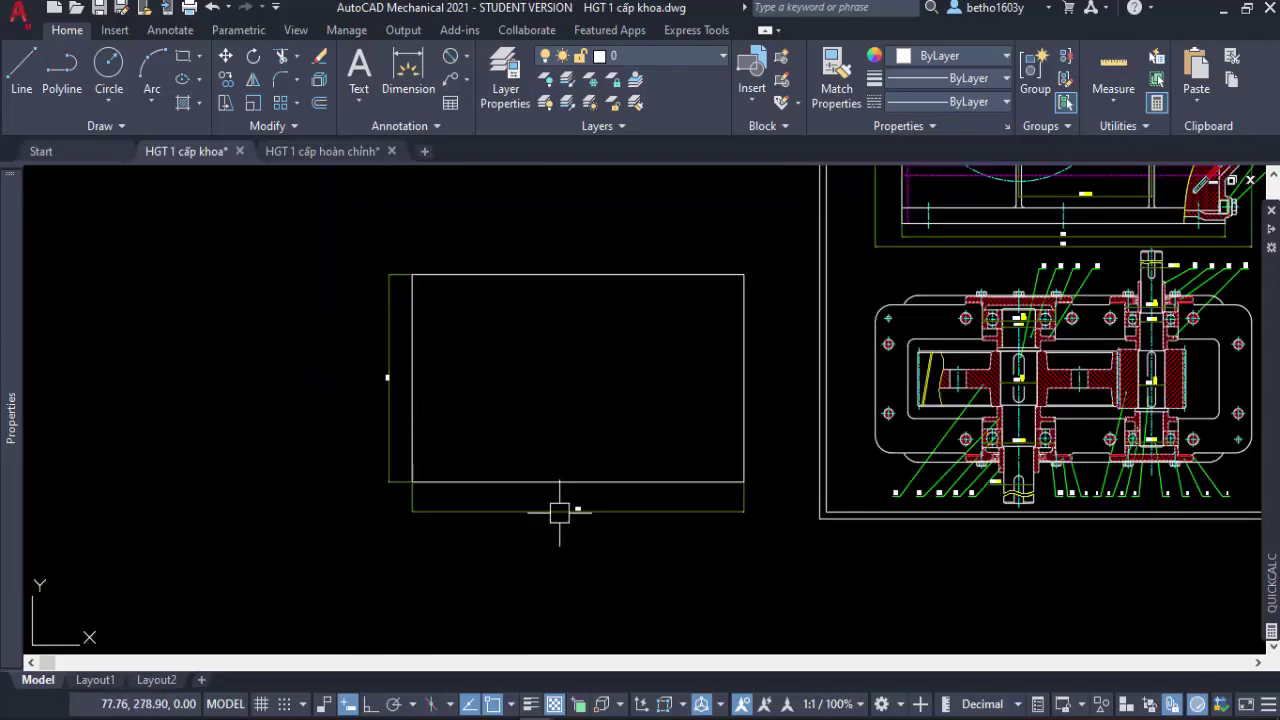
scroll(570, 510, up, 5)
scroll(586, 486, down, 5)
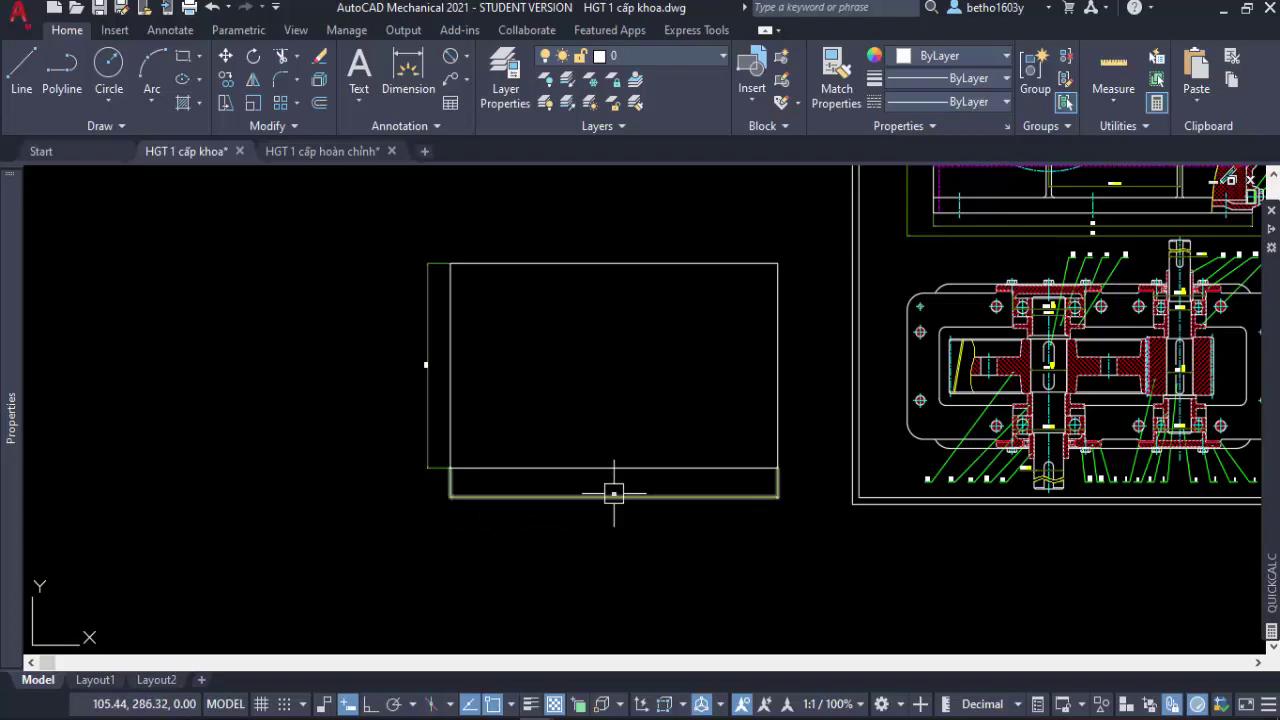
scroll(503, 494, down, 2)
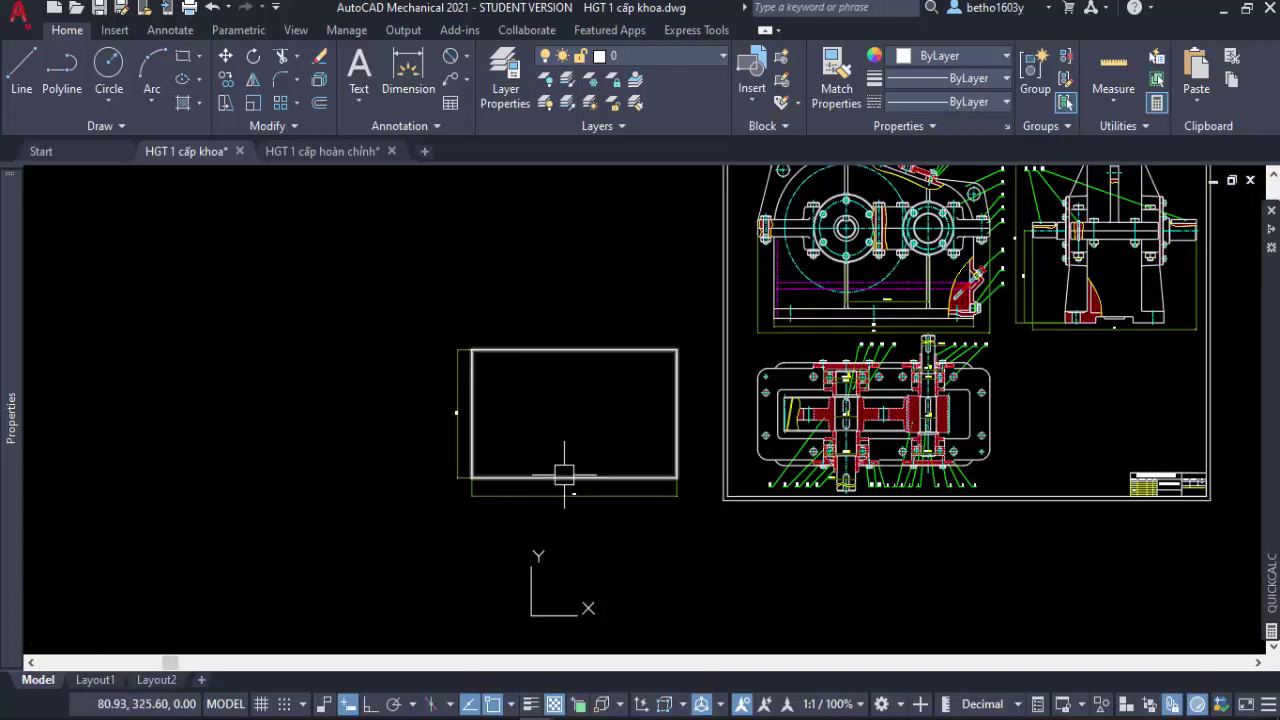
scroll(562, 474, up, 2)
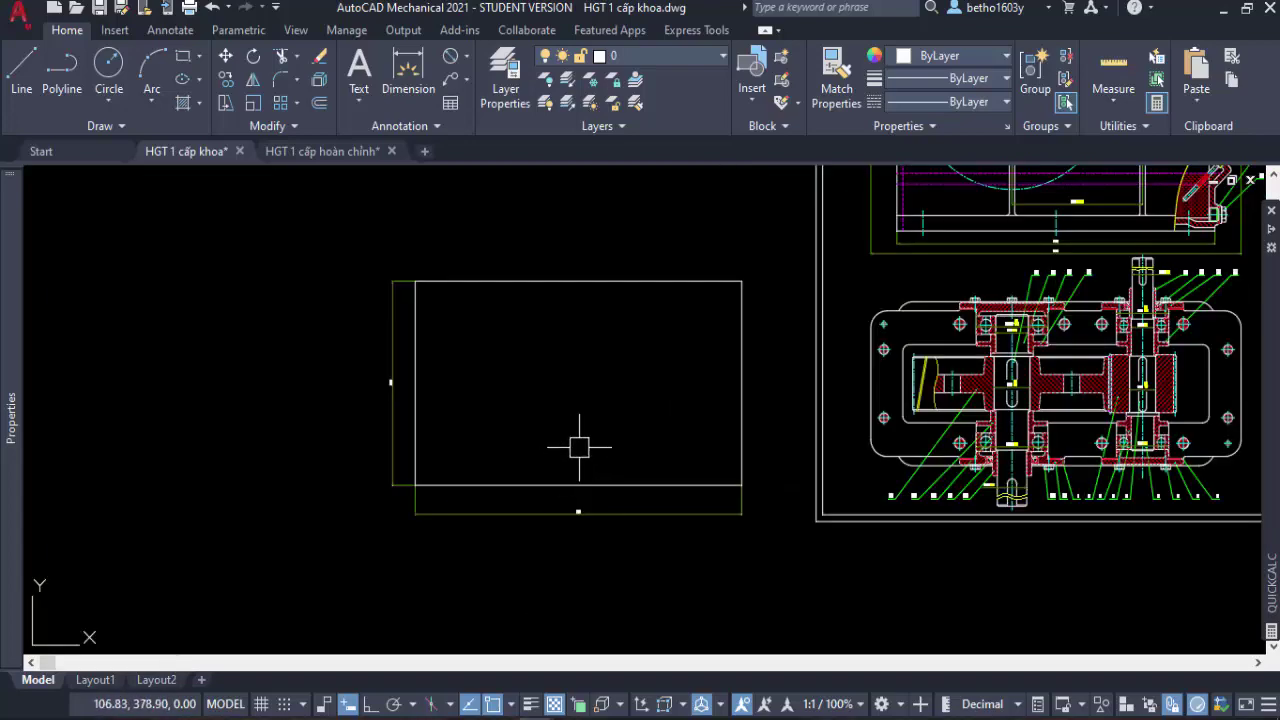
Draw a 210 × 297 upright rectangle further left.
scroll(575, 450, down, 2)
middle_drag(205, 474, 362, 405)
text(rec)
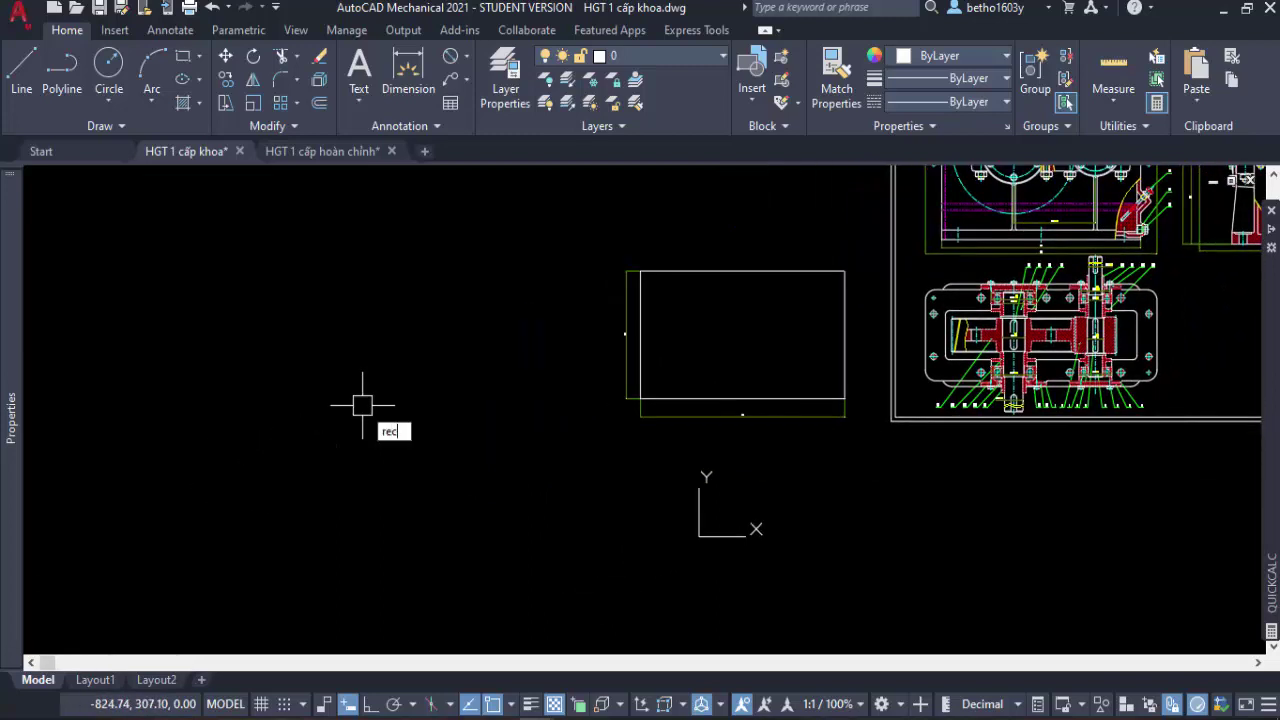
key(Return)
click(311, 266)
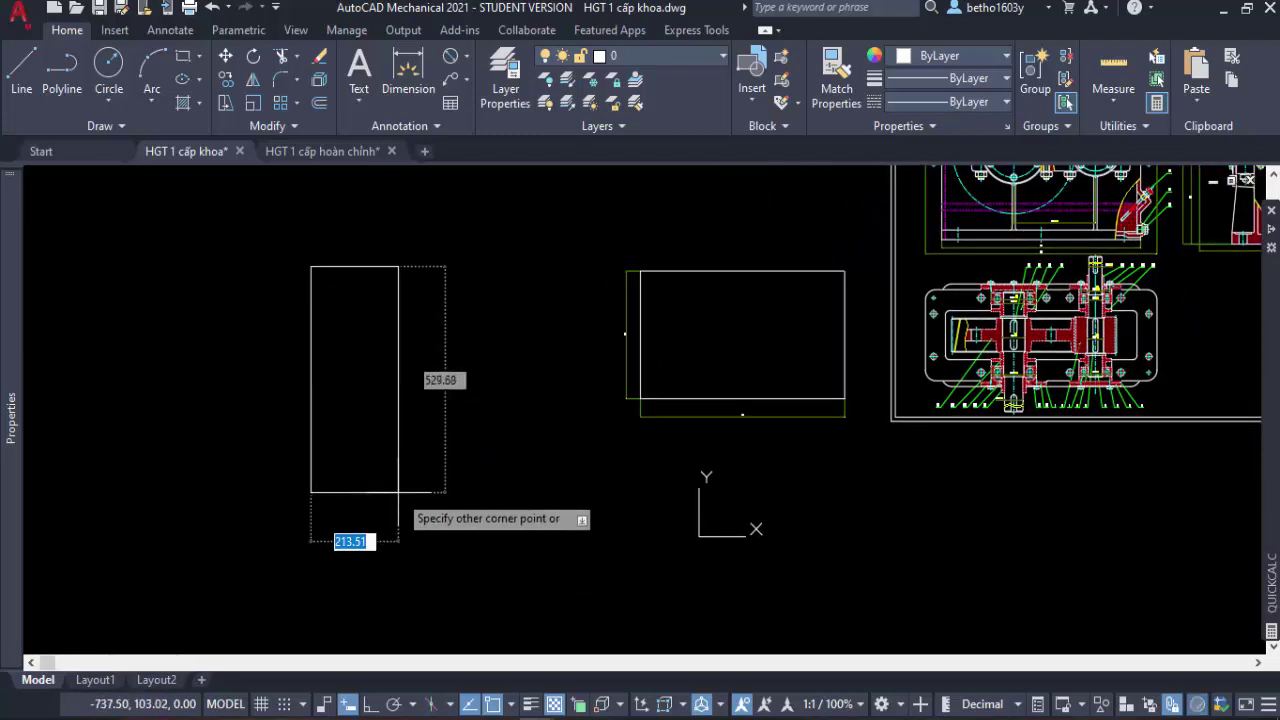
text(210)
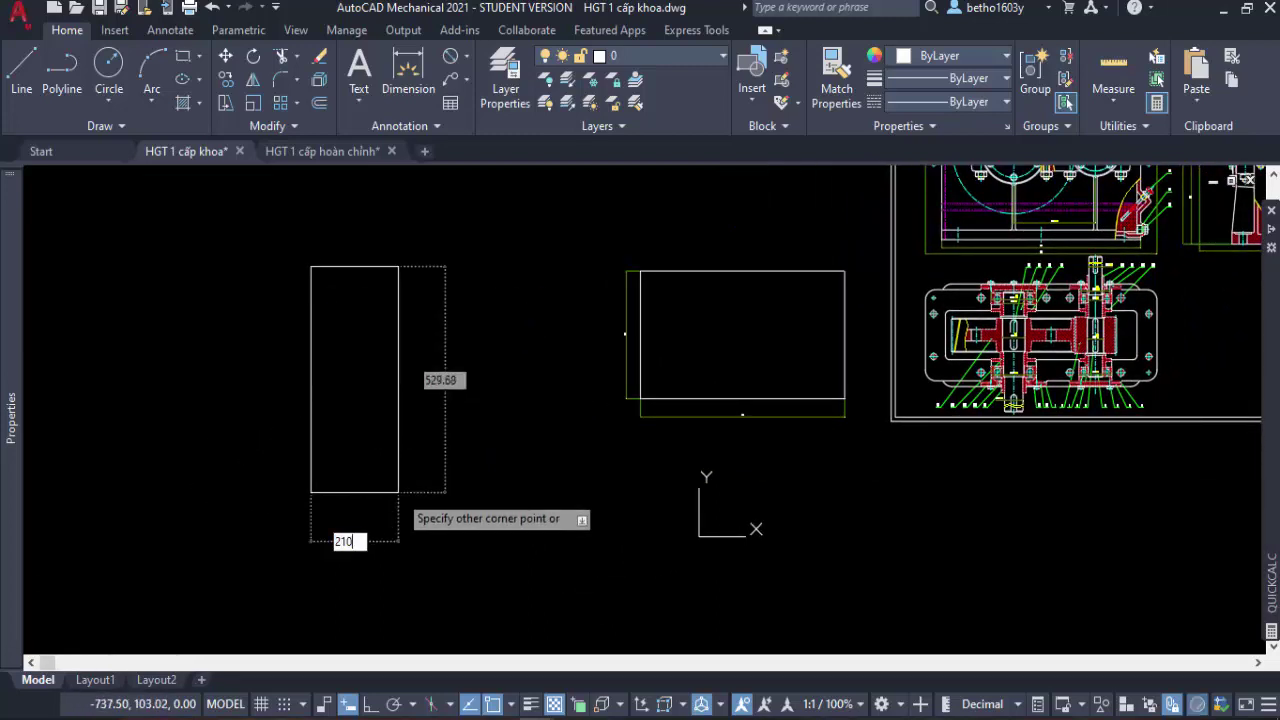
key(Tab)
text(29)
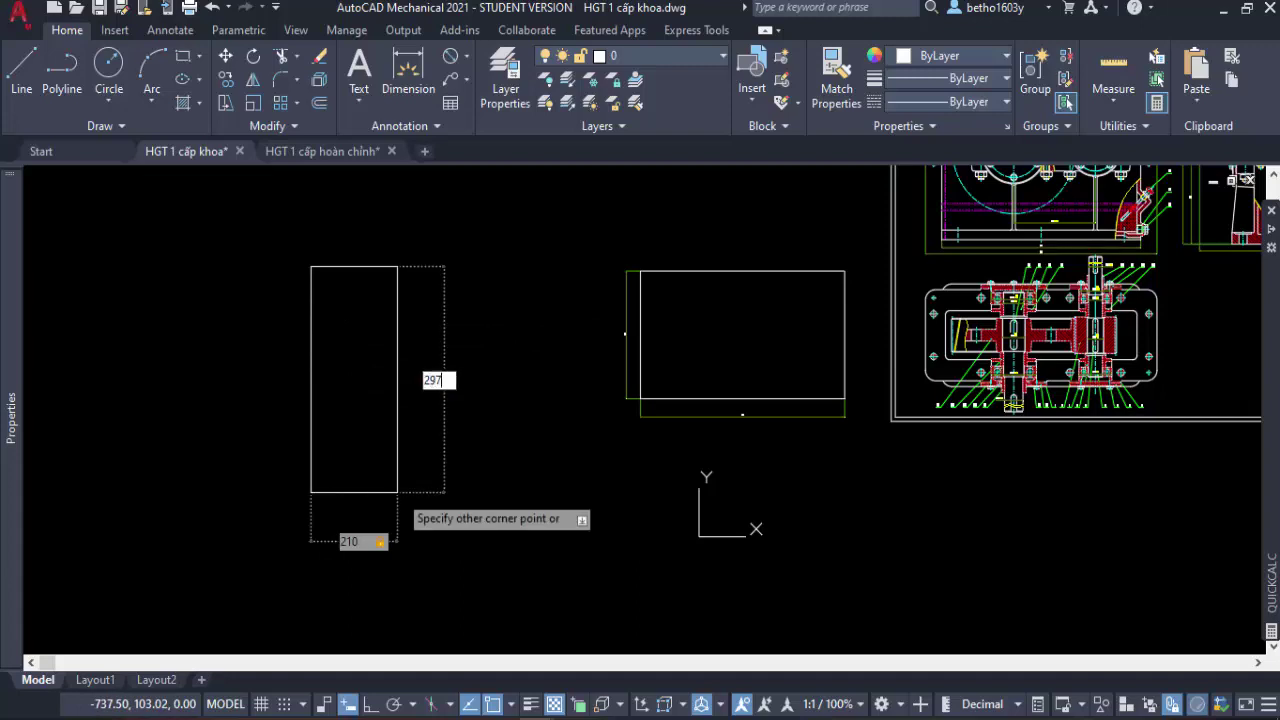
key(Return)
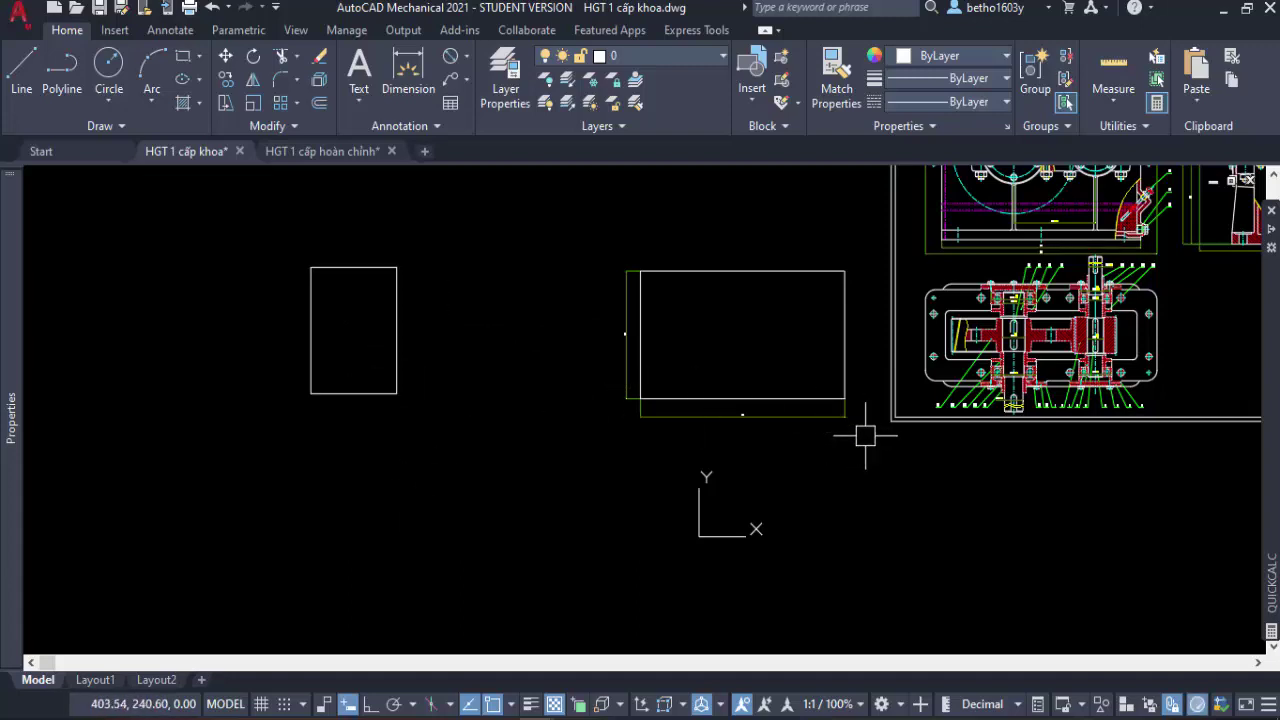
Move the dimensioned 500 × 300 rectangle next to the tall rectangle.
click(864, 436)
click(574, 241)
text(m)
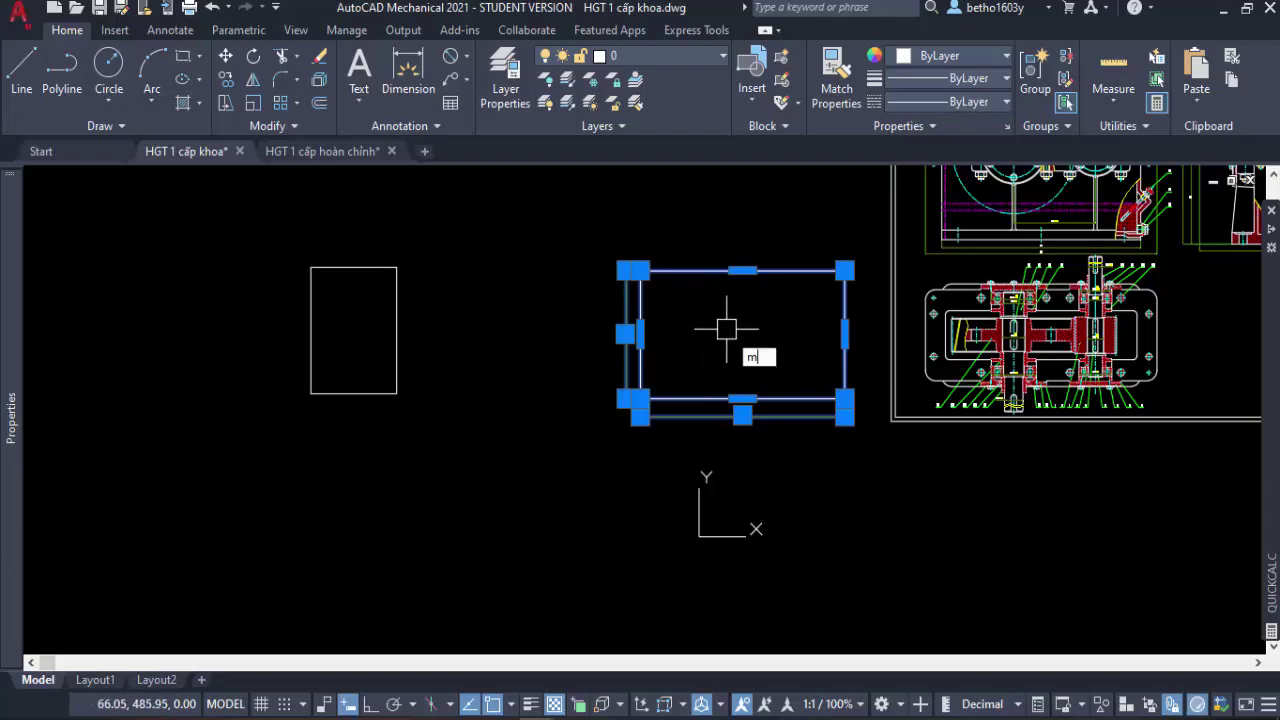
key(Return)
click(763, 350)
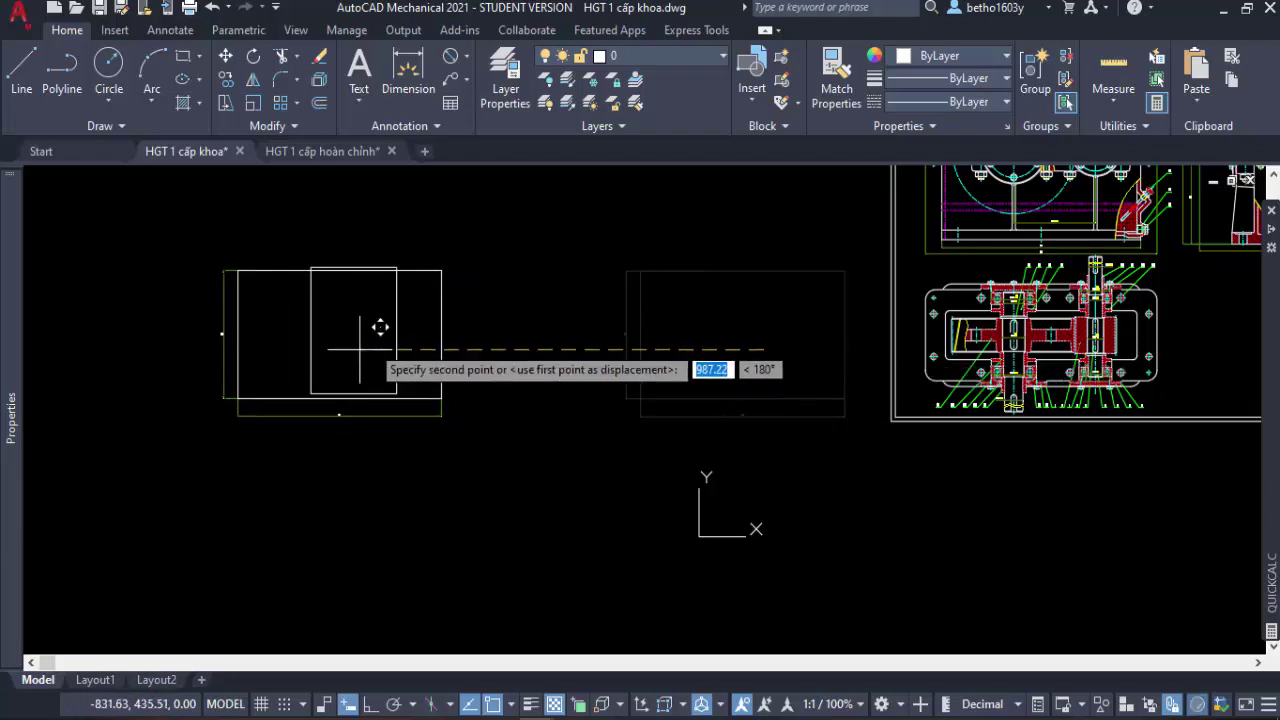
click(562, 336)
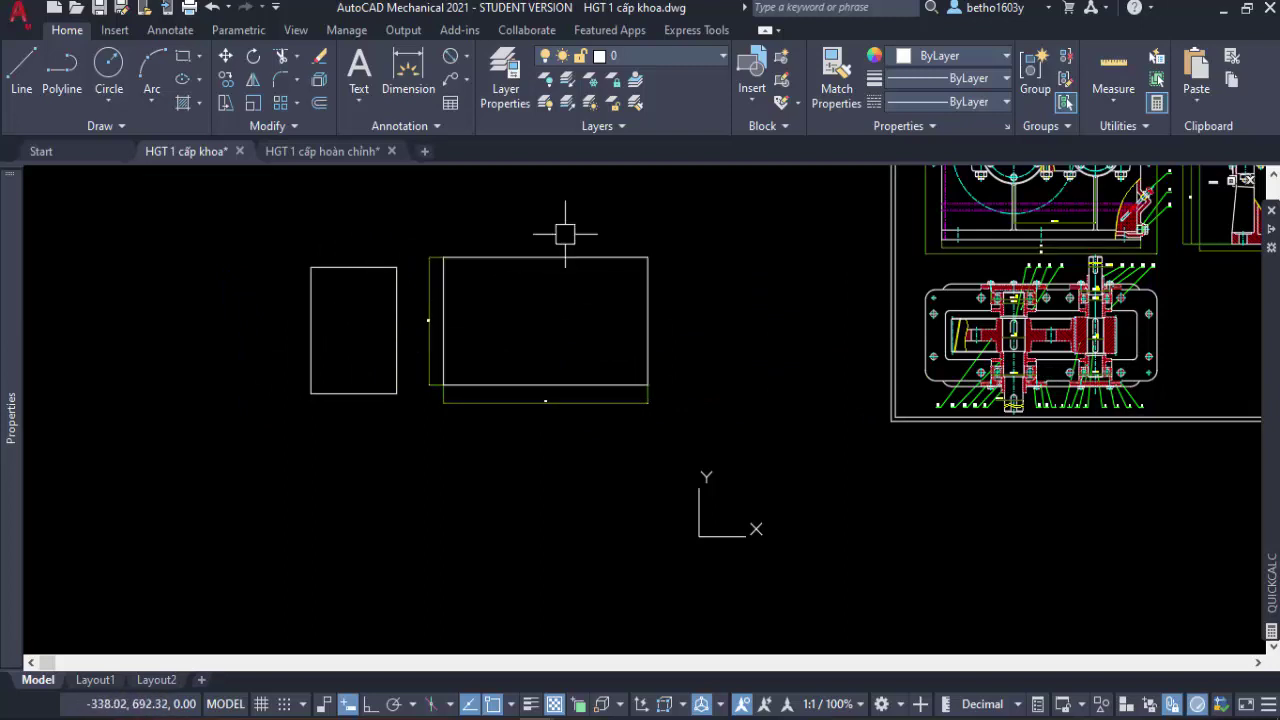
scroll(394, 324, up, 2)
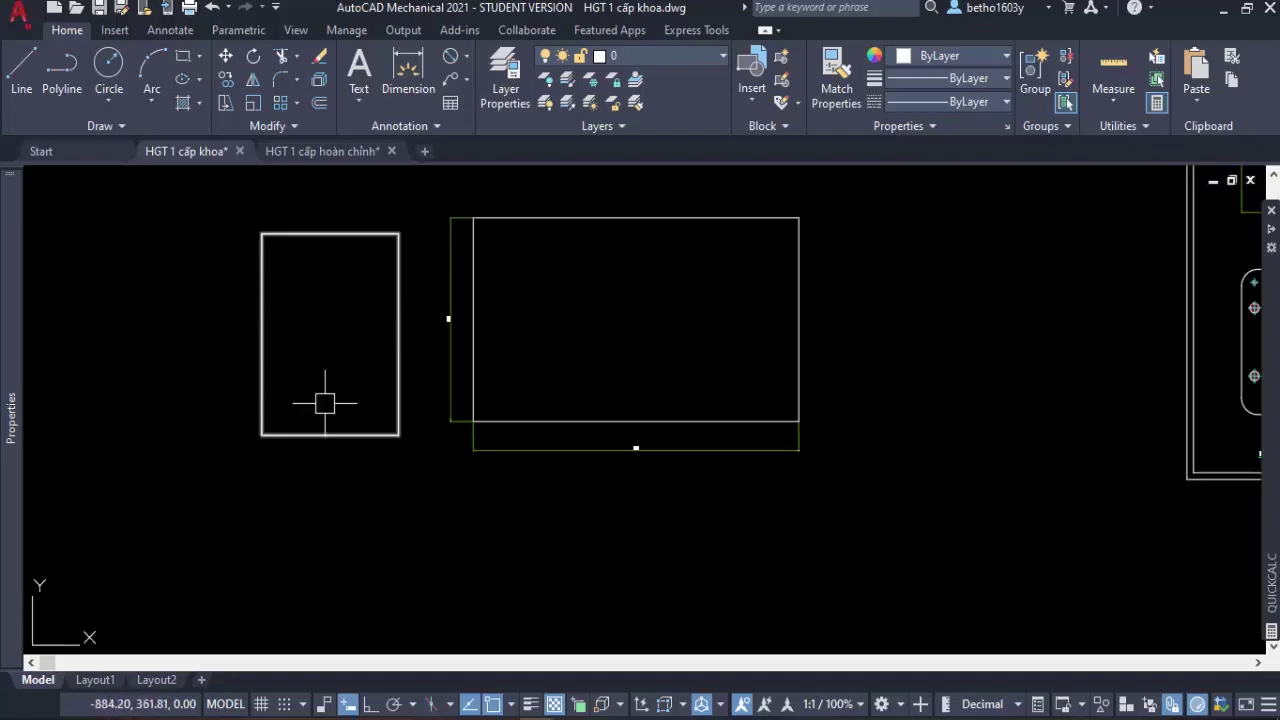
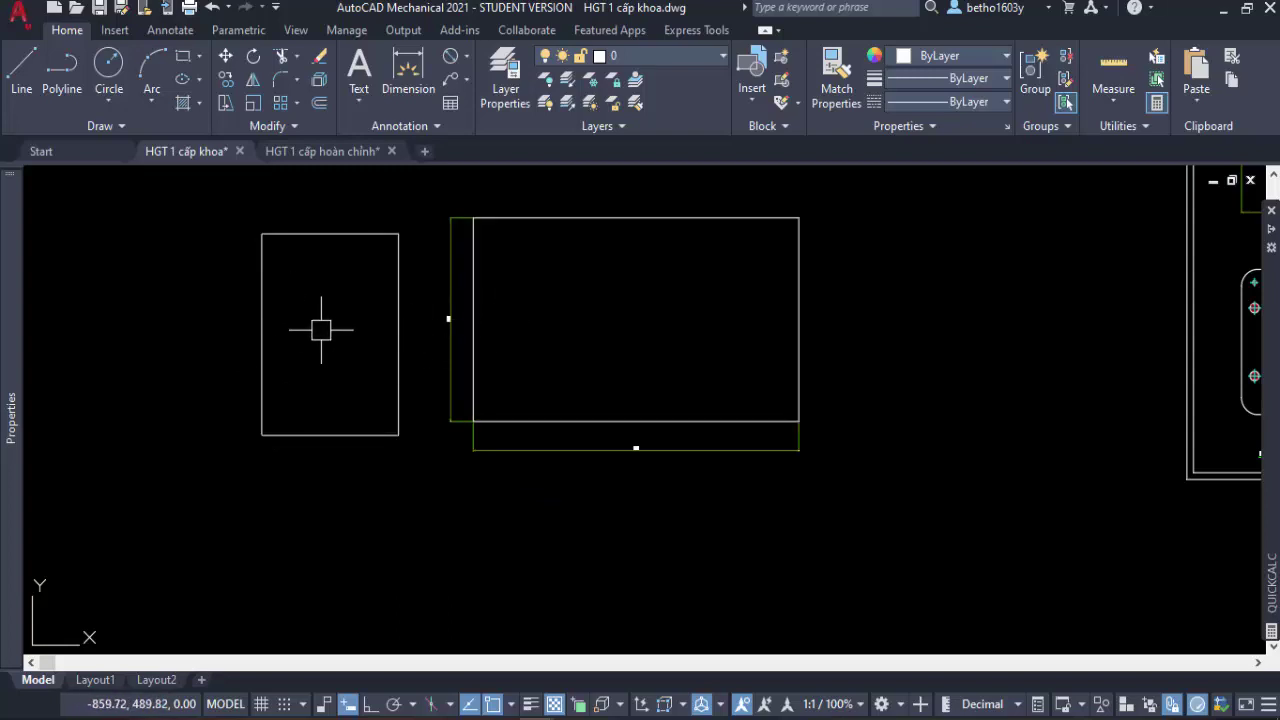
Rotate the left rectangle 90° so it lies horizontal.
middle_drag(338, 333, 326, 371)
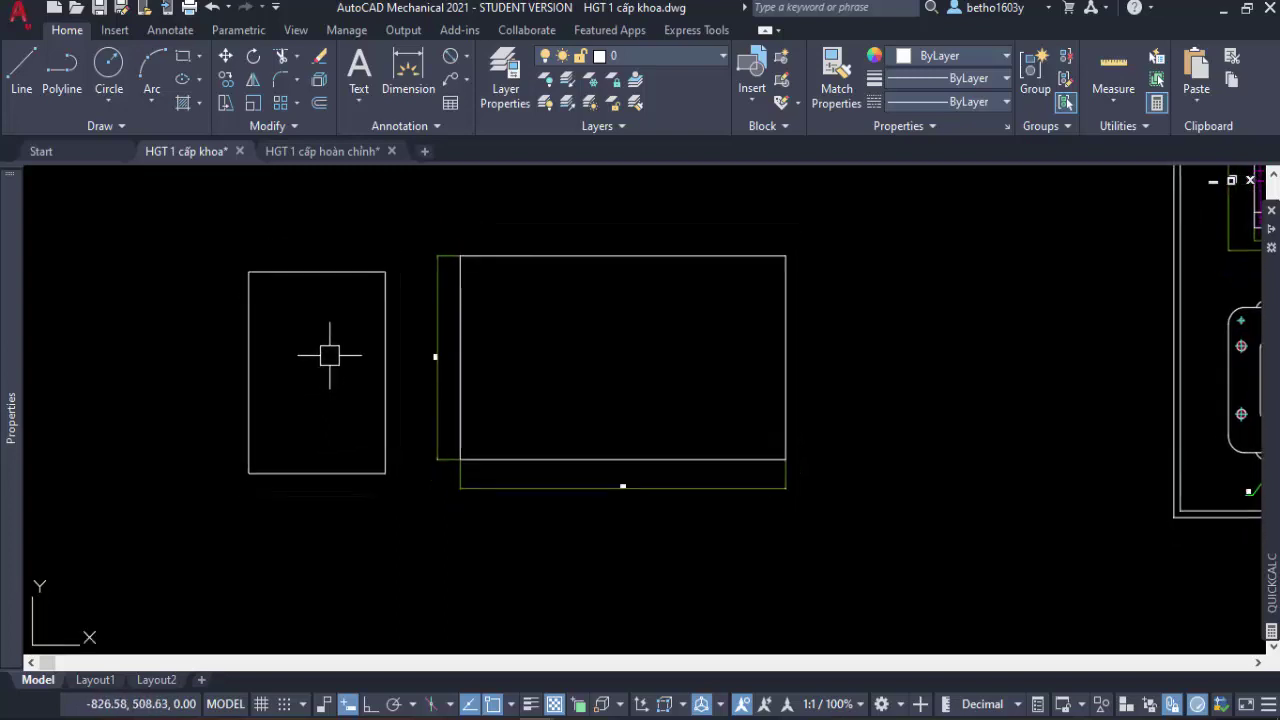
click(460, 340)
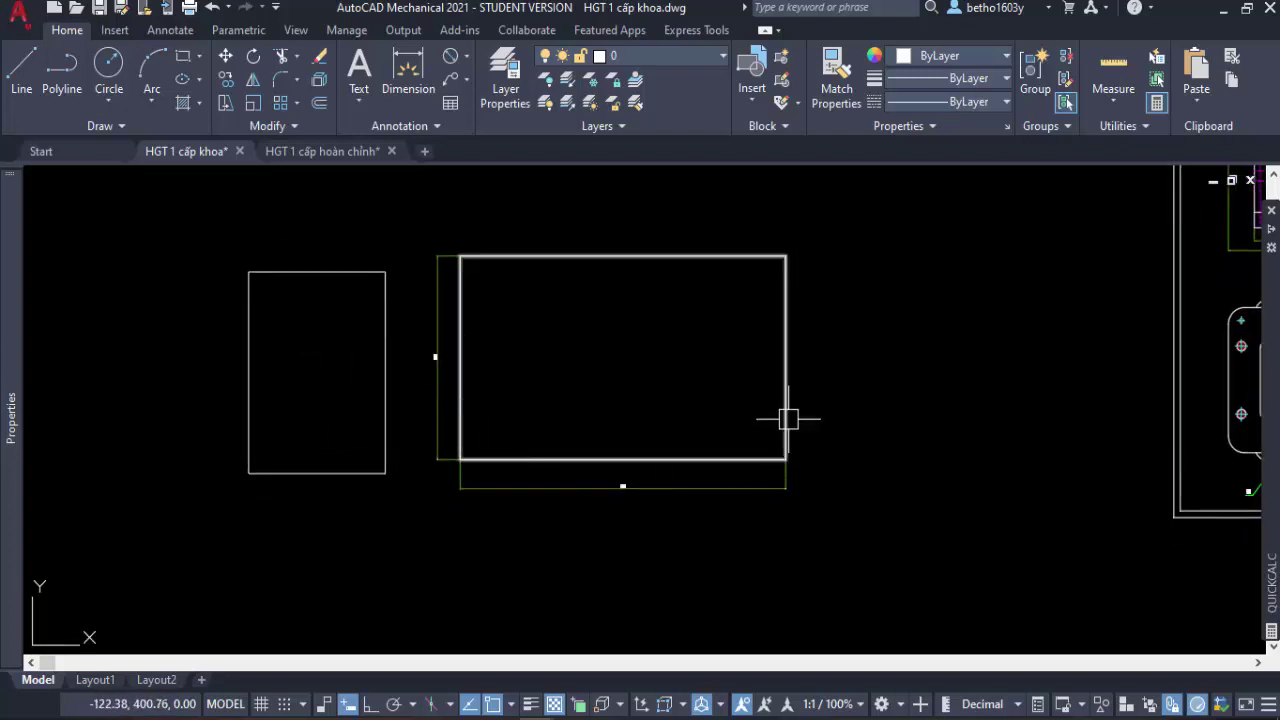
key(Escape)
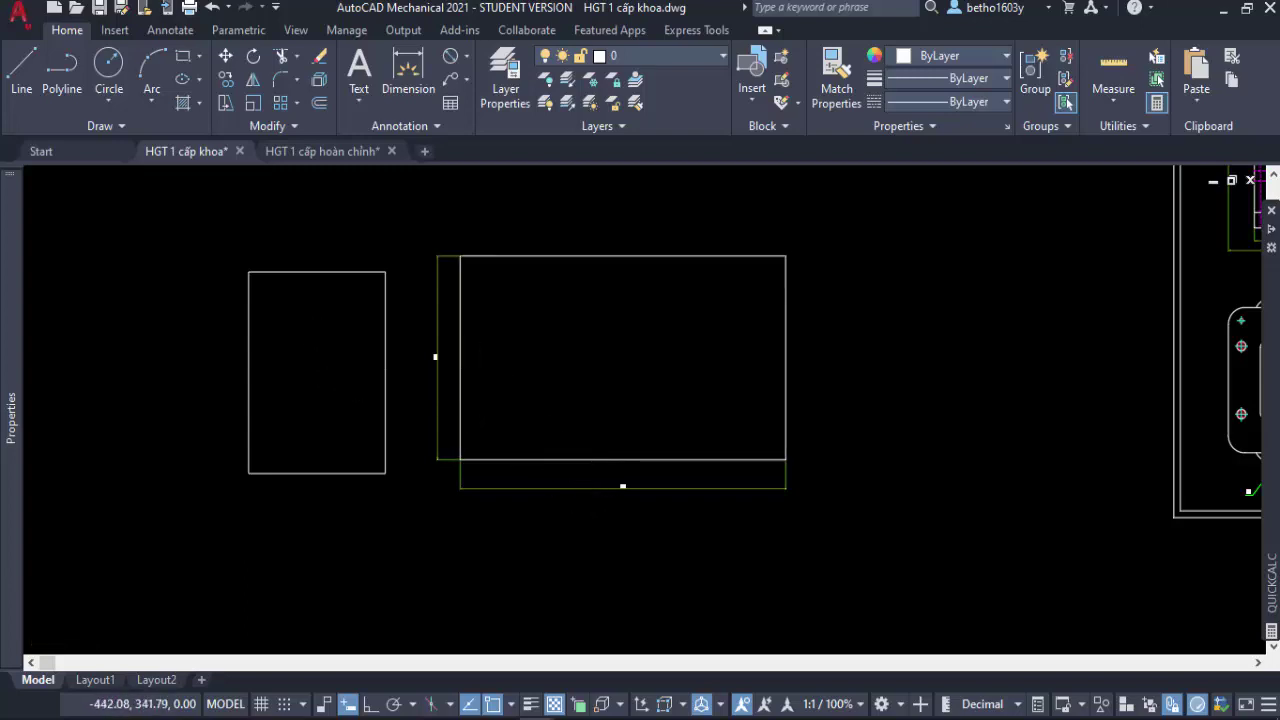
scroll(623, 486, up, 5)
scroll(696, 478, down, 5)
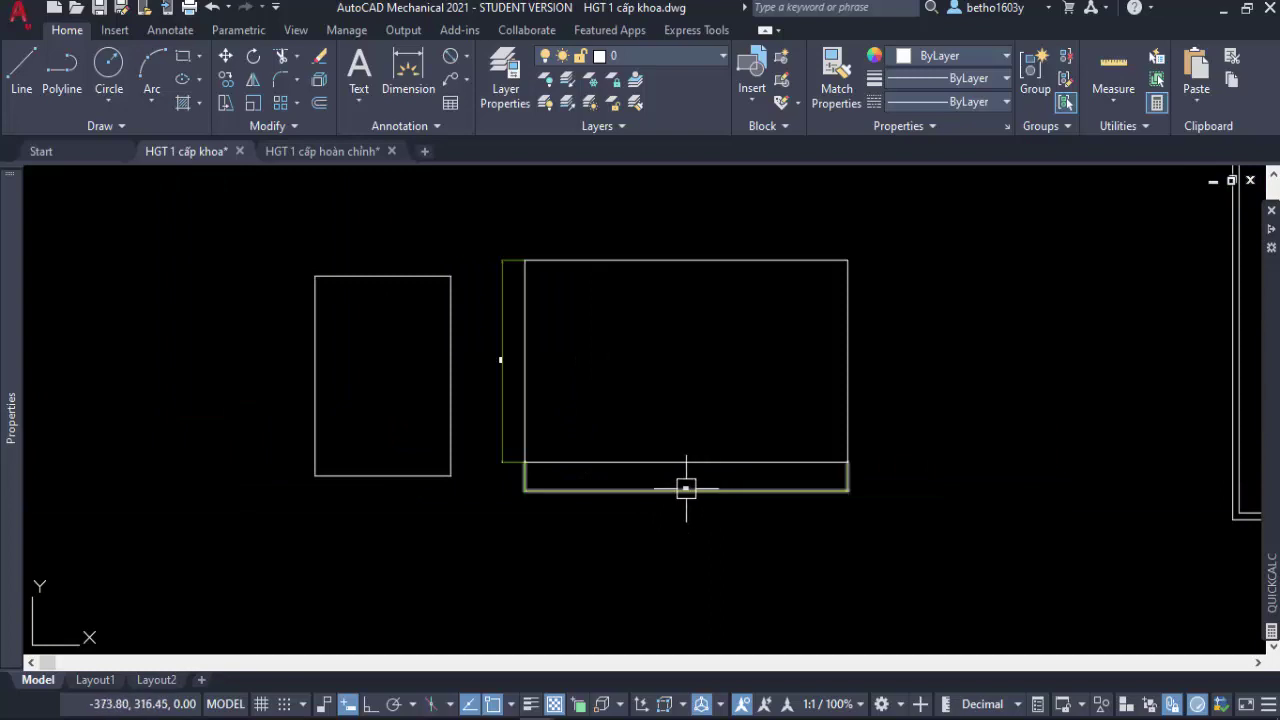
click(420, 476)
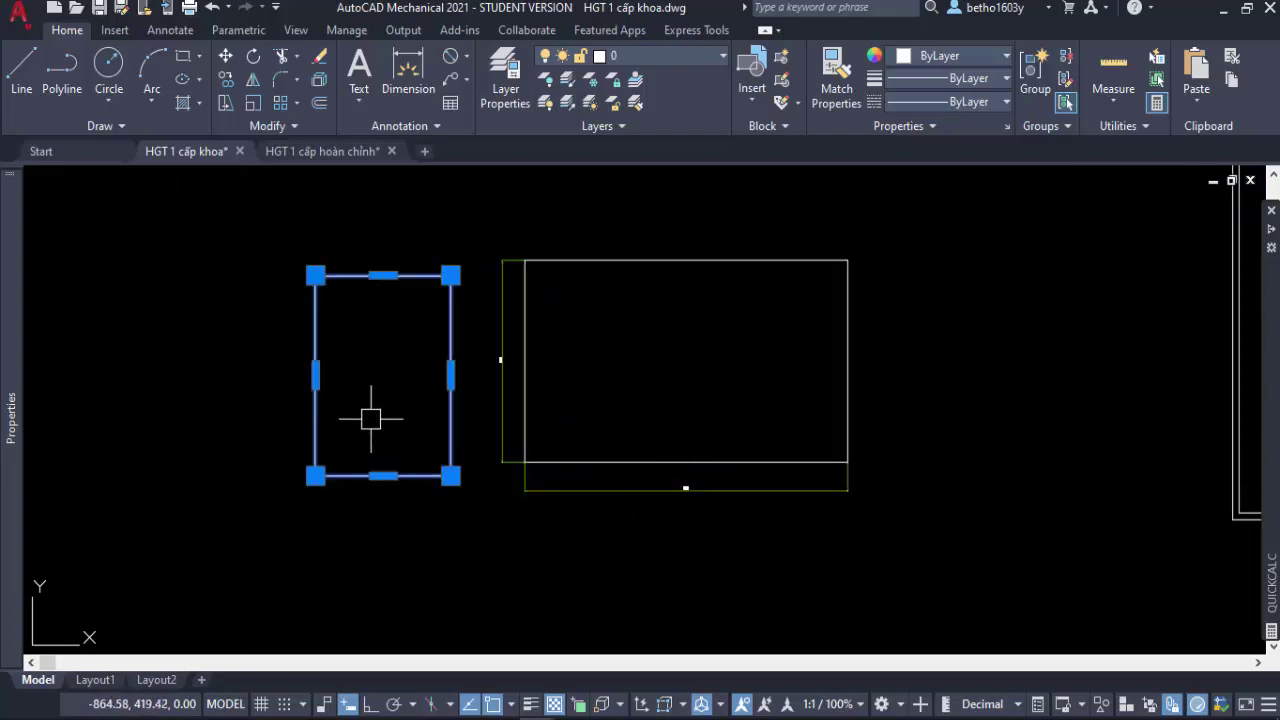
text(Ro)
key(Return)
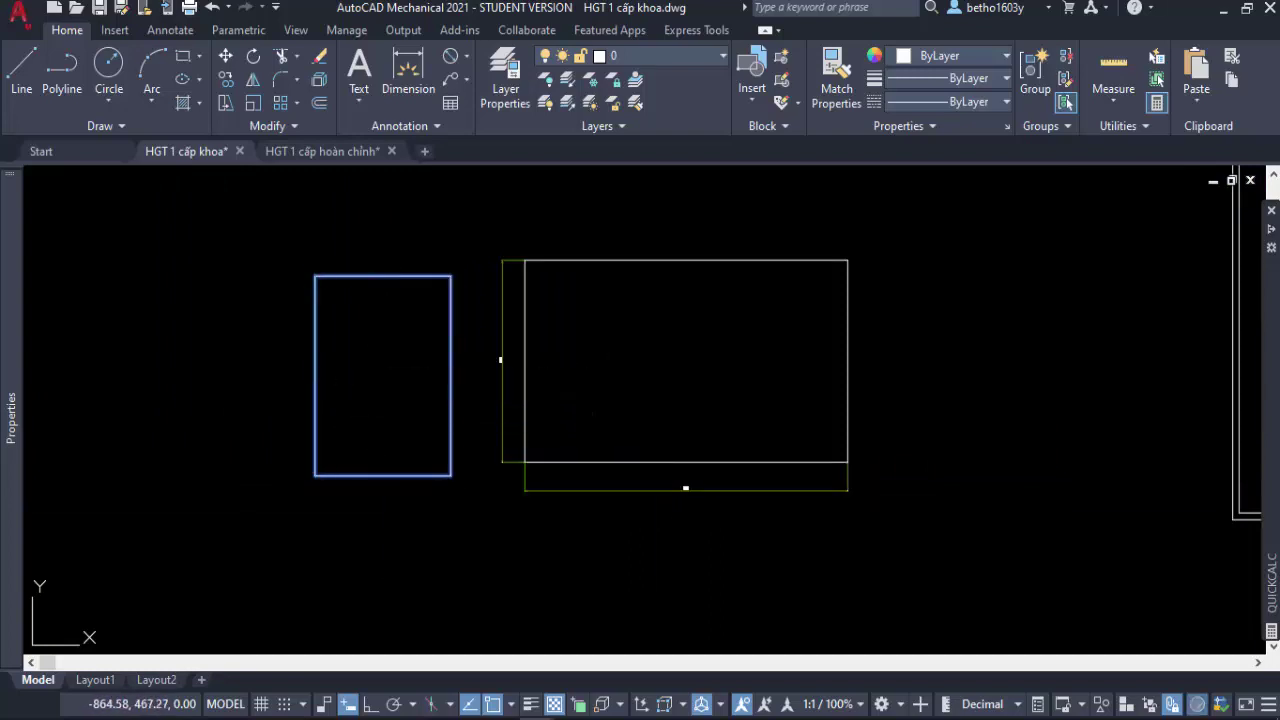
click(370, 380)
click(369, 341)
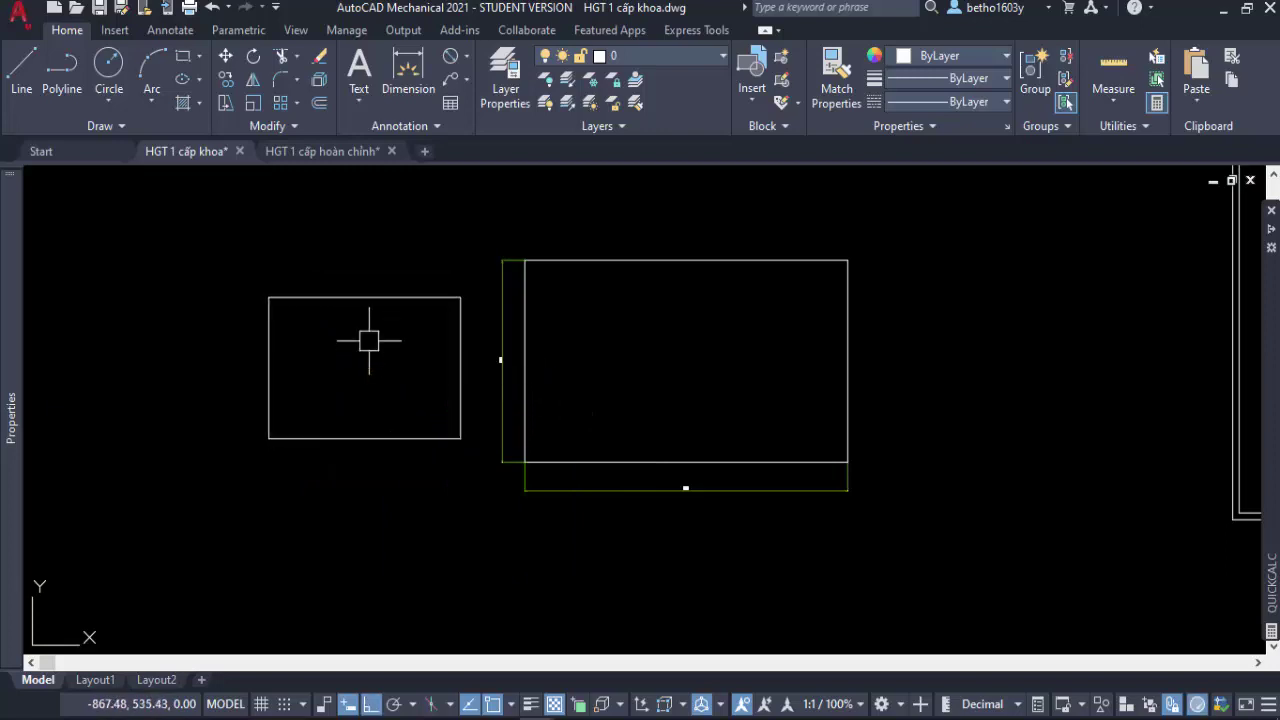
Scale the rotated rectangle by a factor of 2 about its centre.
text(s)
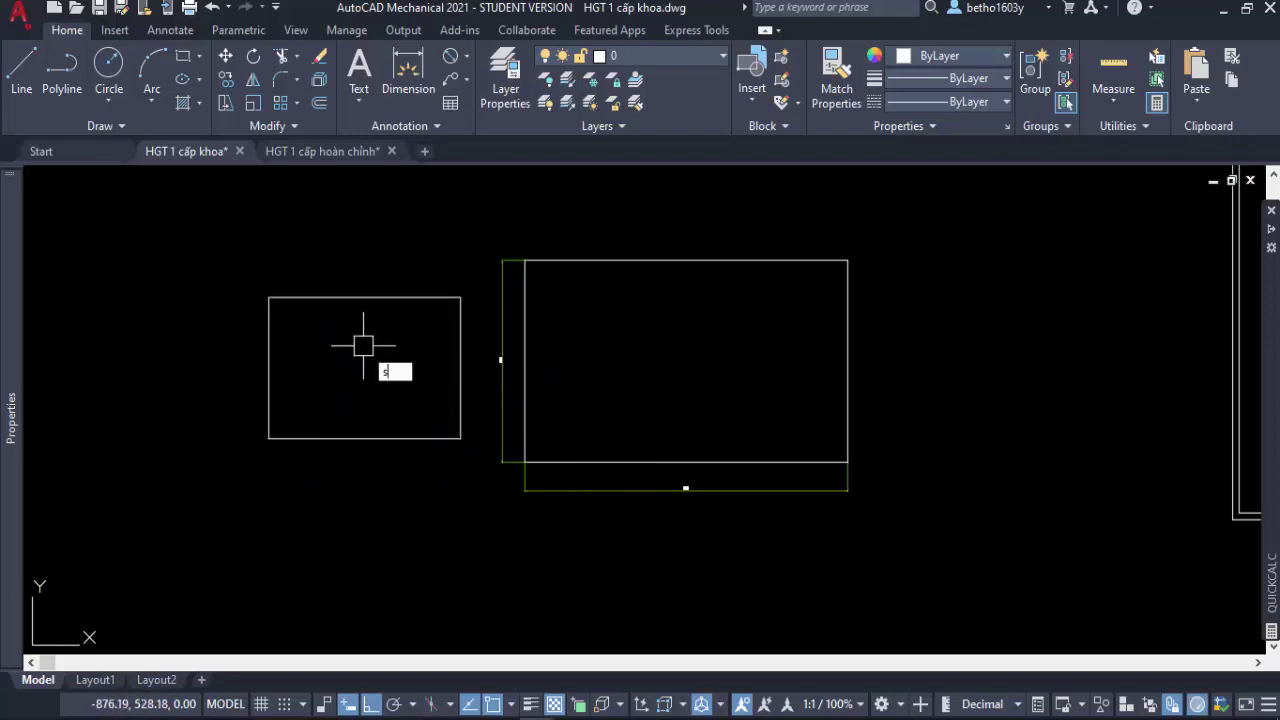
text(c)
key(Return)
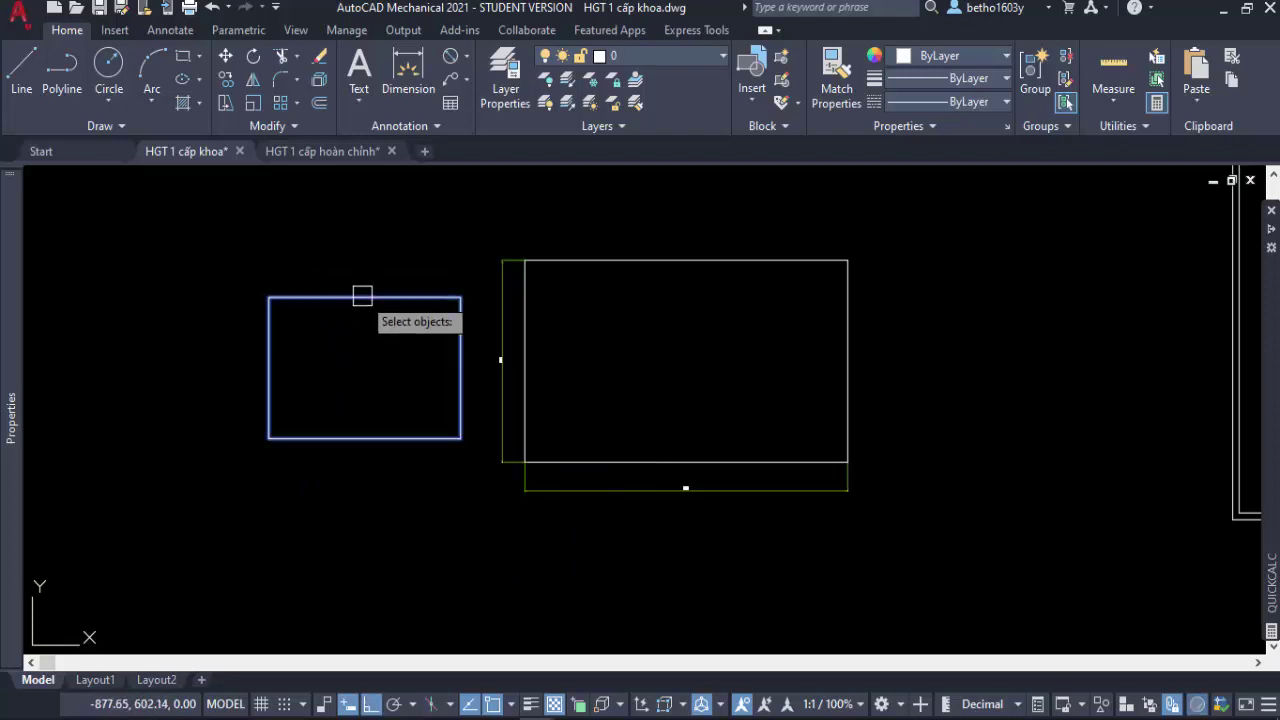
click(364, 298)
key(Return)
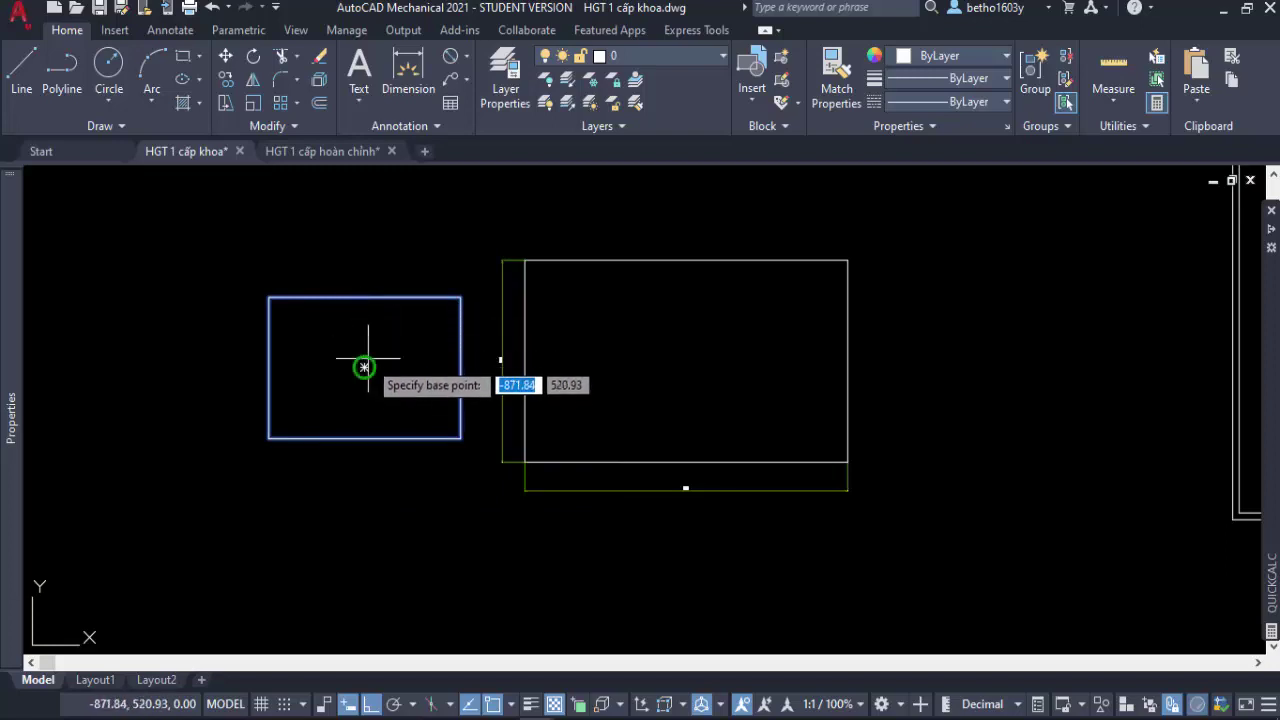
click(364, 367)
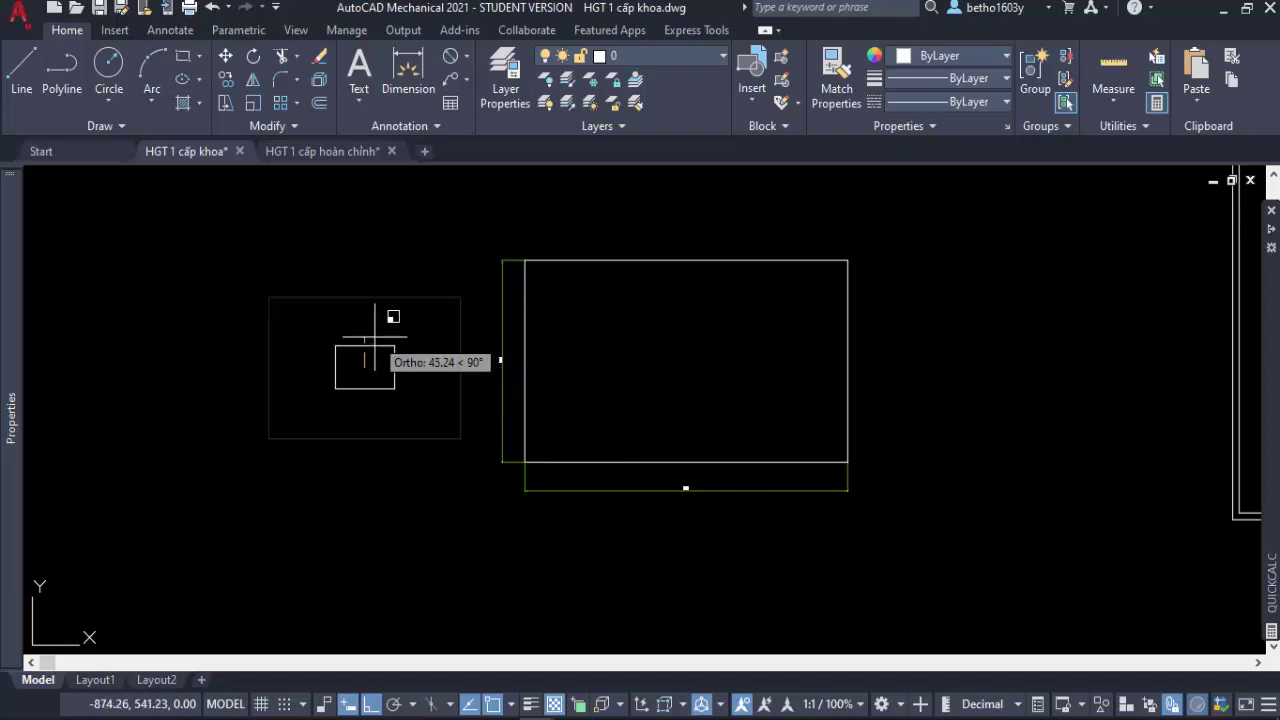
text(2)
key(Return)
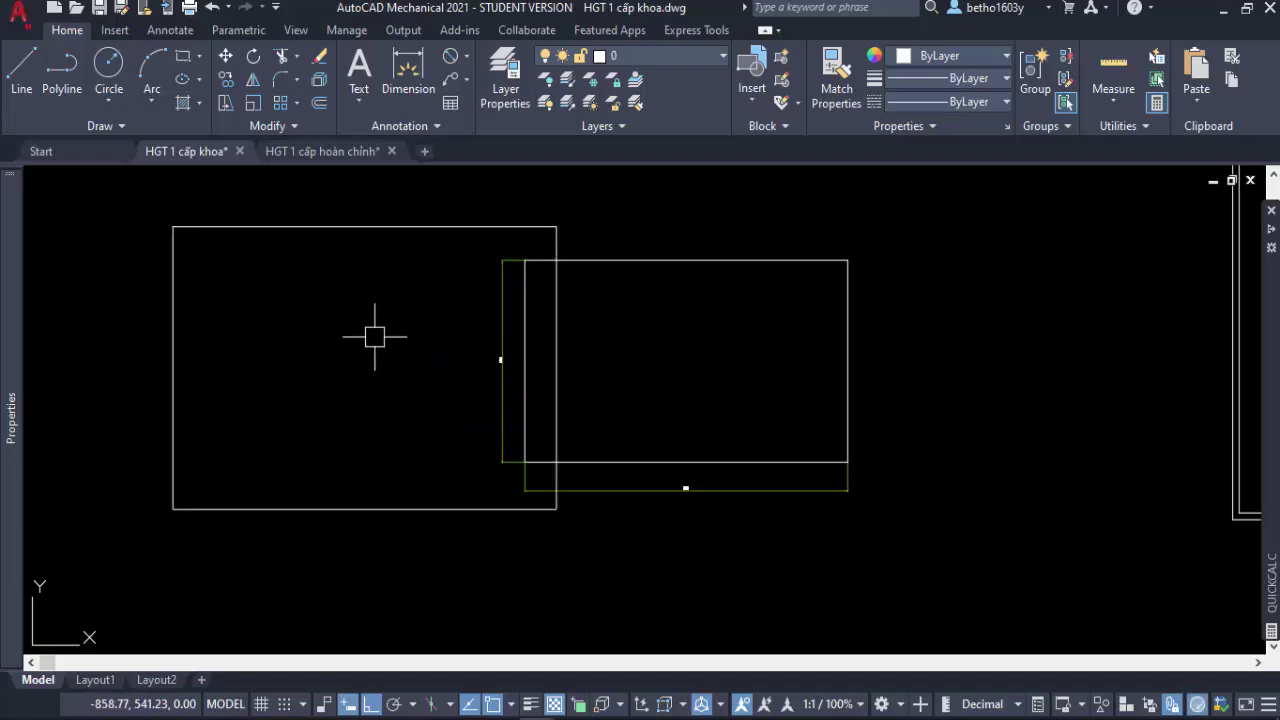
Move the enlarged rectangle so it encloses the right rectangle.
click(366, 509)
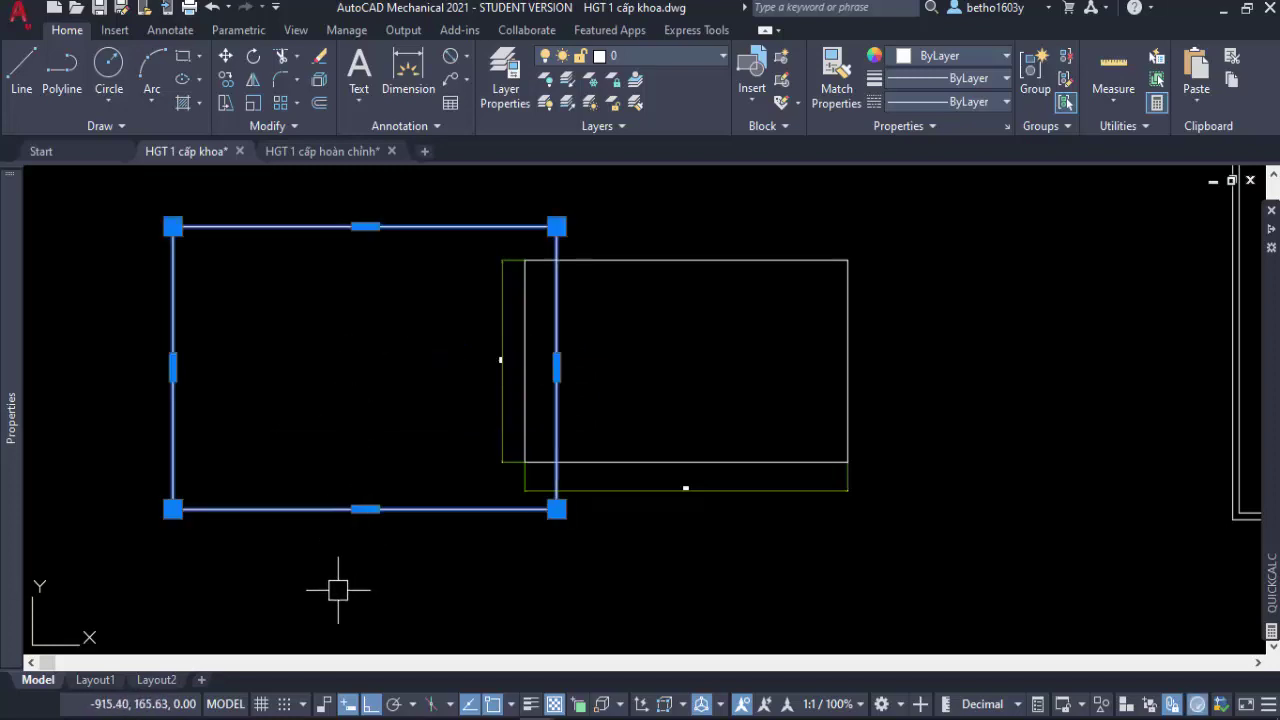
text(m)
key(Return)
click(338, 589)
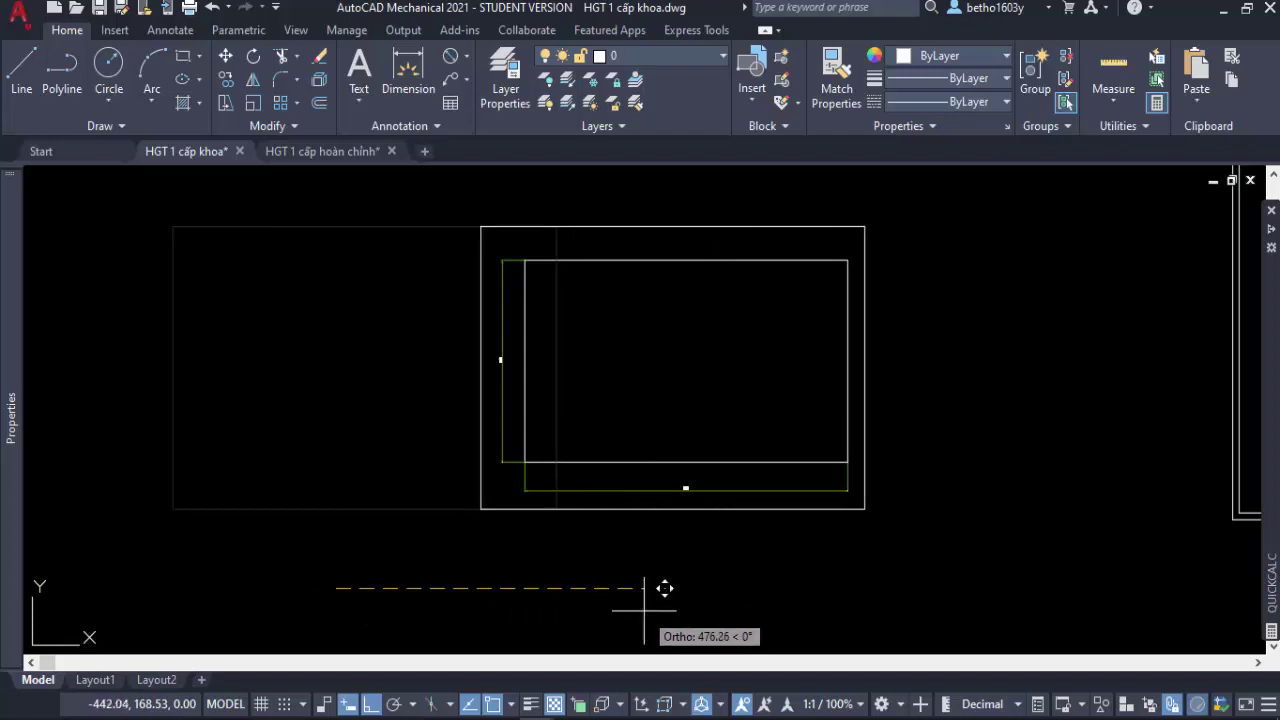
click(644, 610)
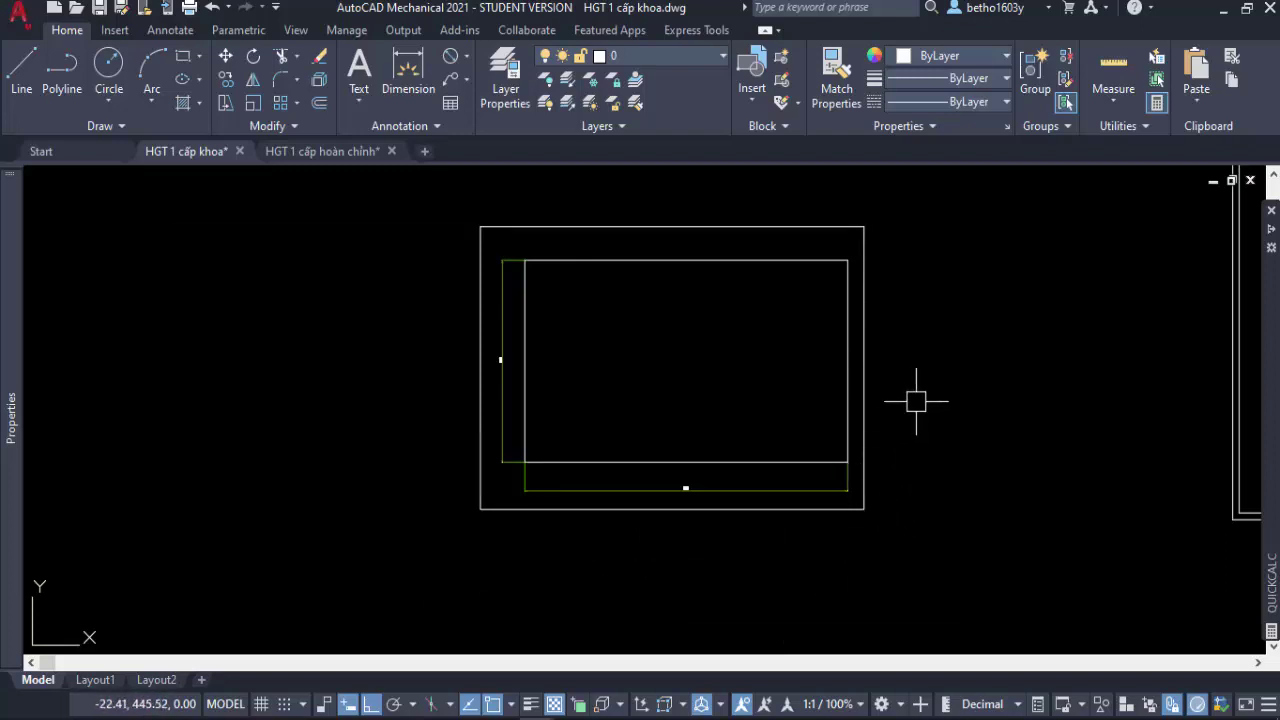
Zoom in and out around the nested rectangles.
scroll(895, 414, up, 2)
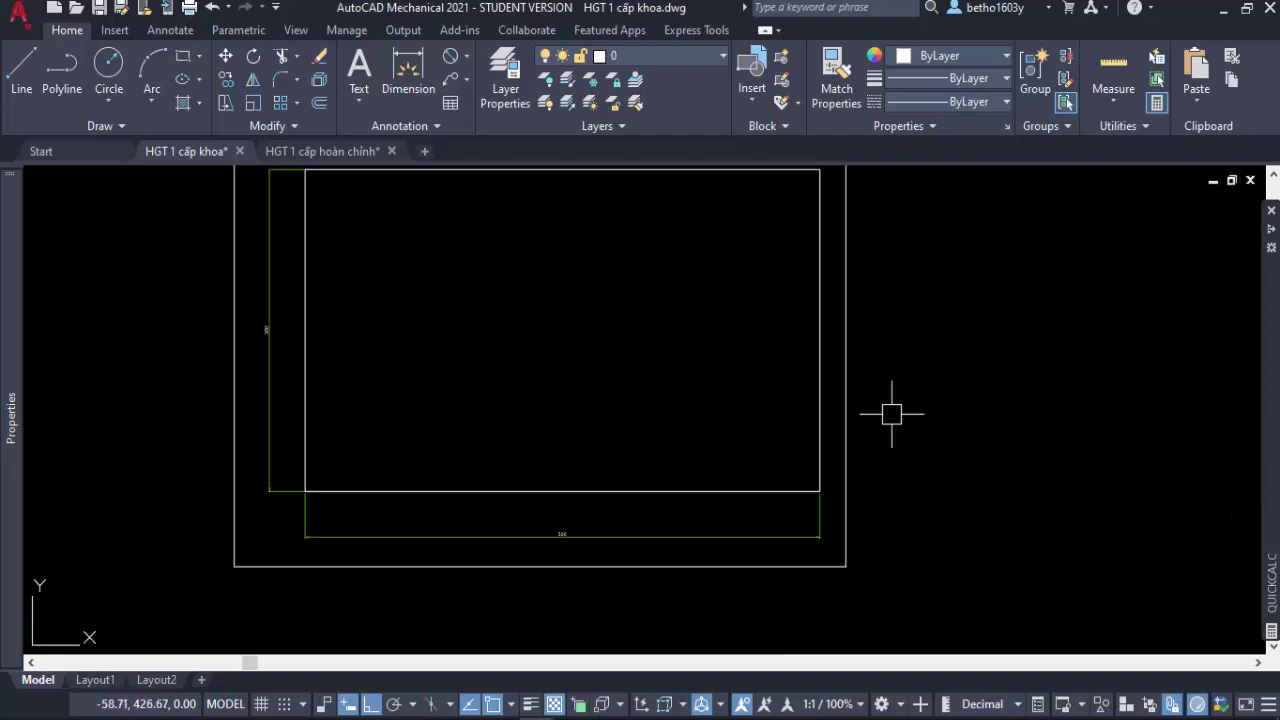
scroll(663, 471, down, 2)
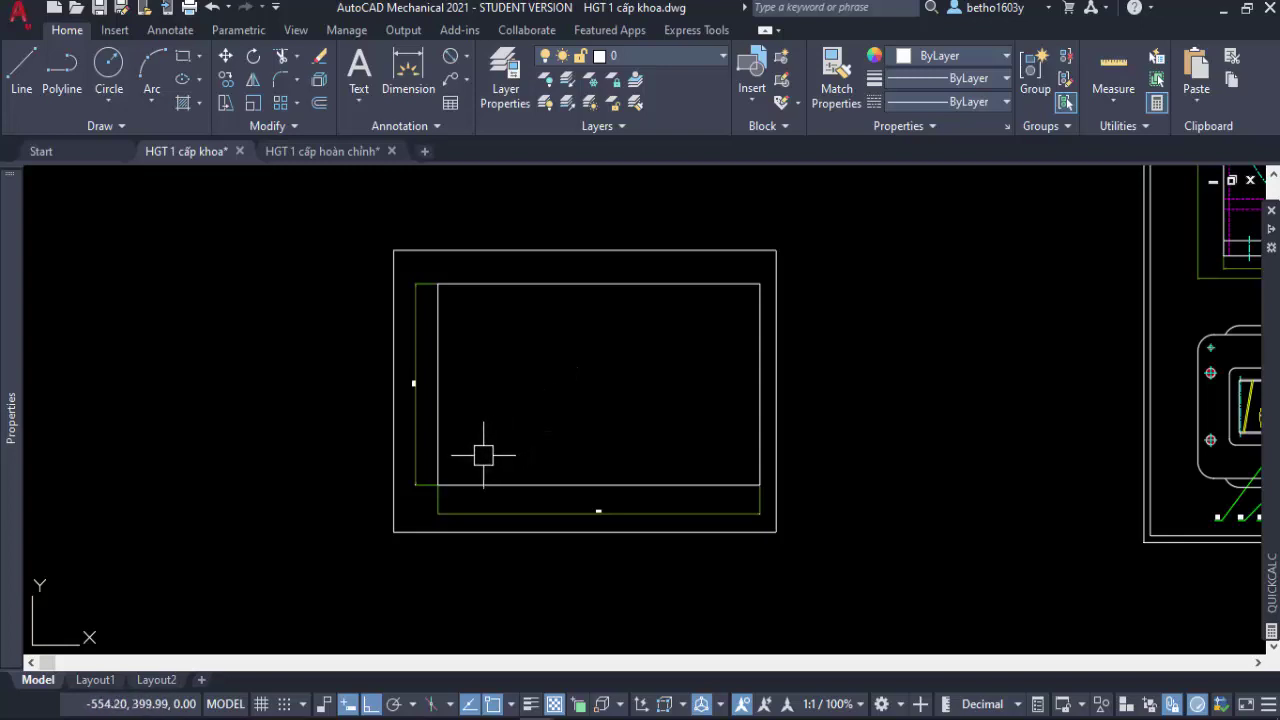
scroll(407, 444, up, 2)
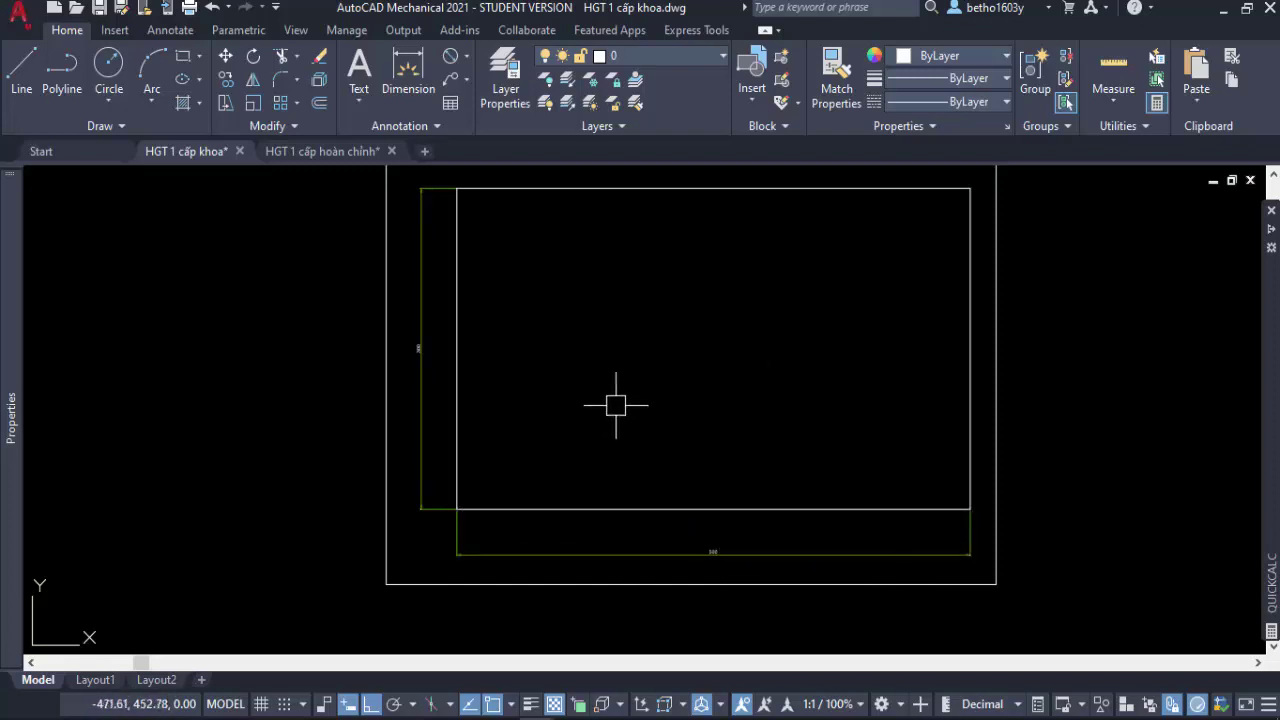
mouse_move(11, 418)
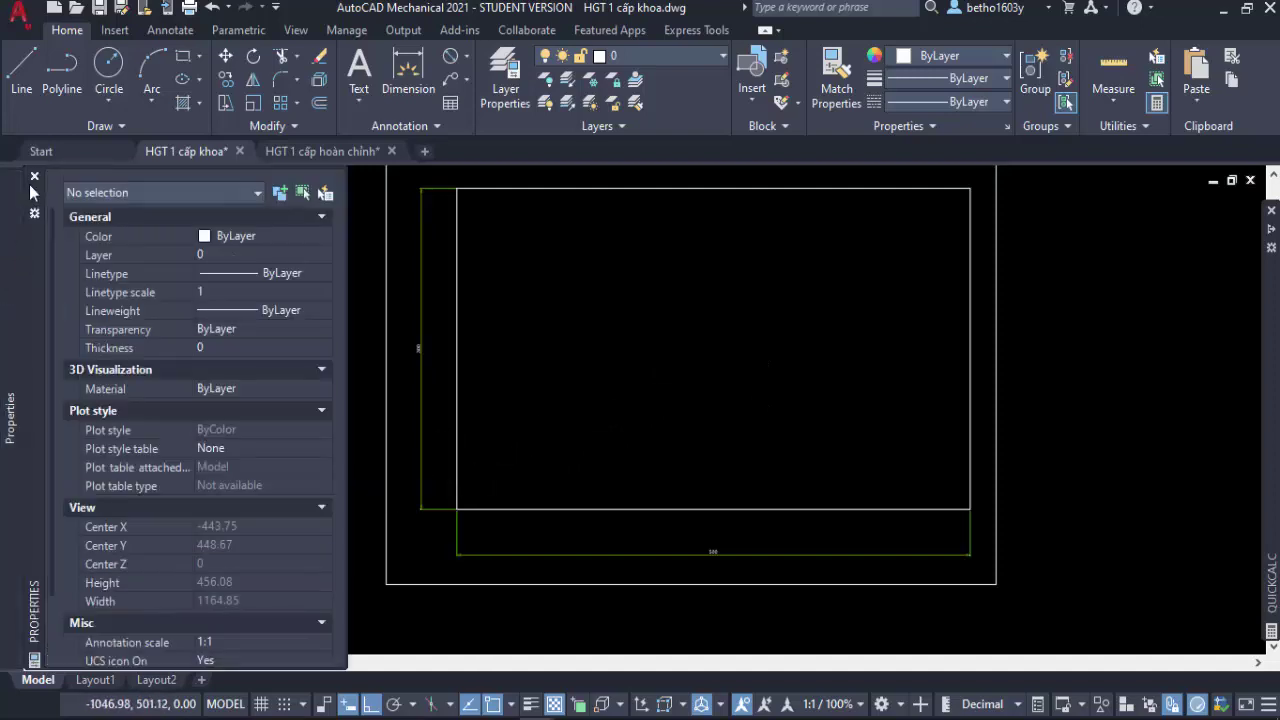
click(34, 179)
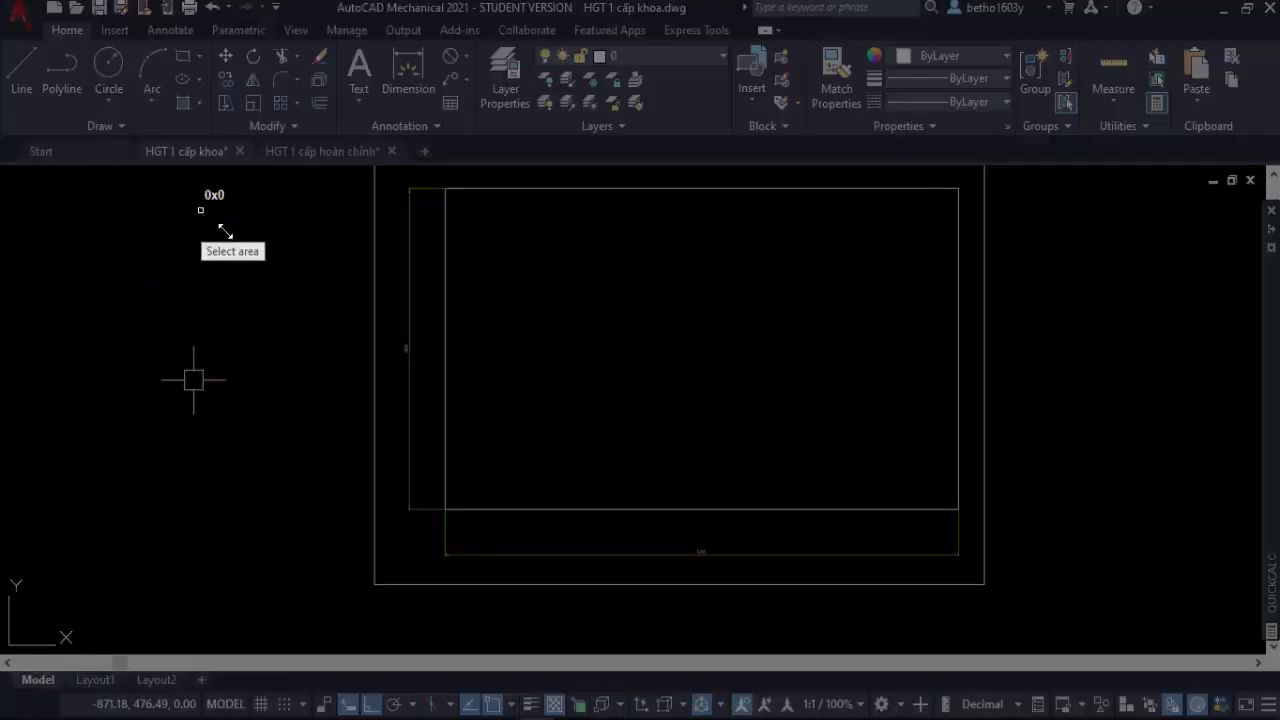
drag(201, 210, 1075, 568)
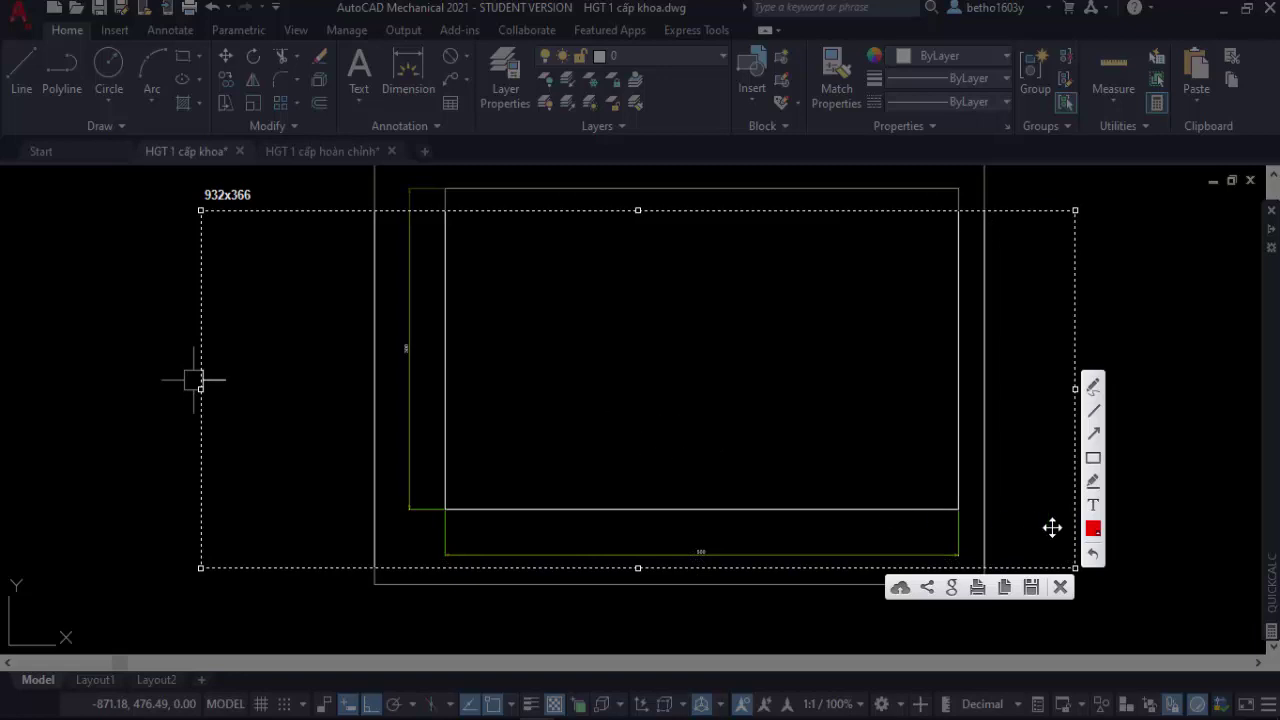
drag(511, 347, 535, 341)
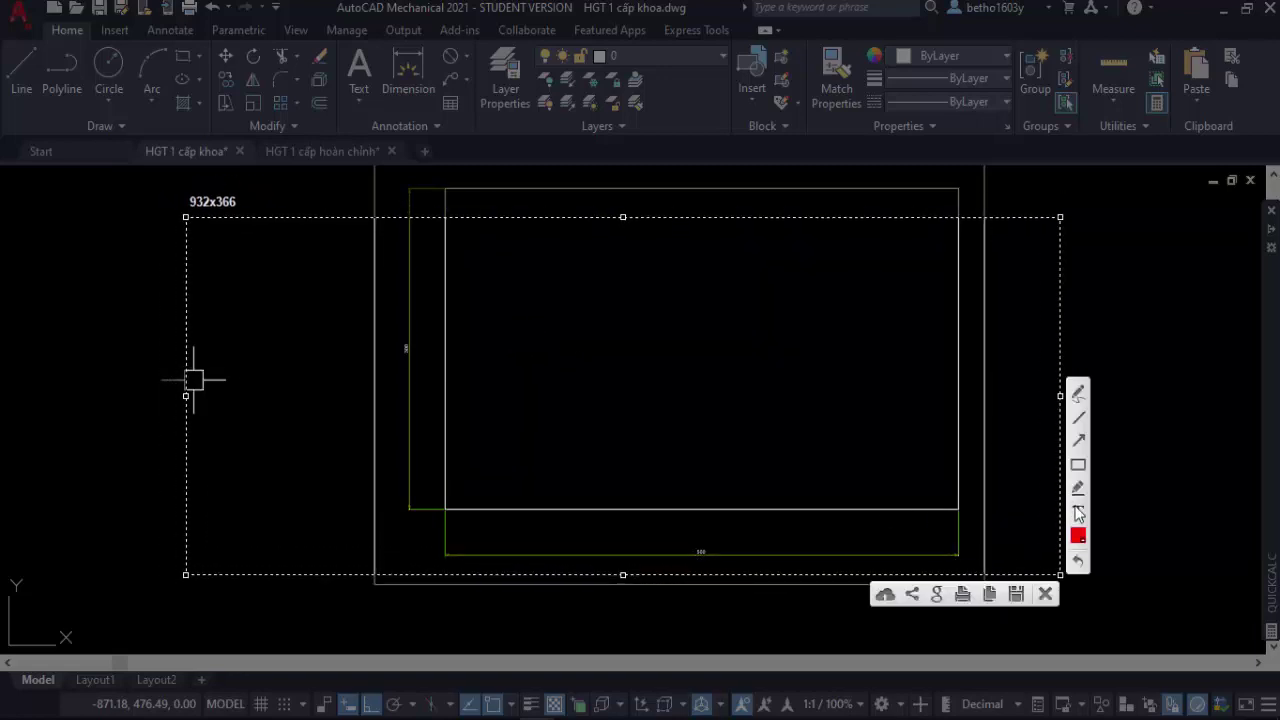
drag(620, 290, 565, 412)
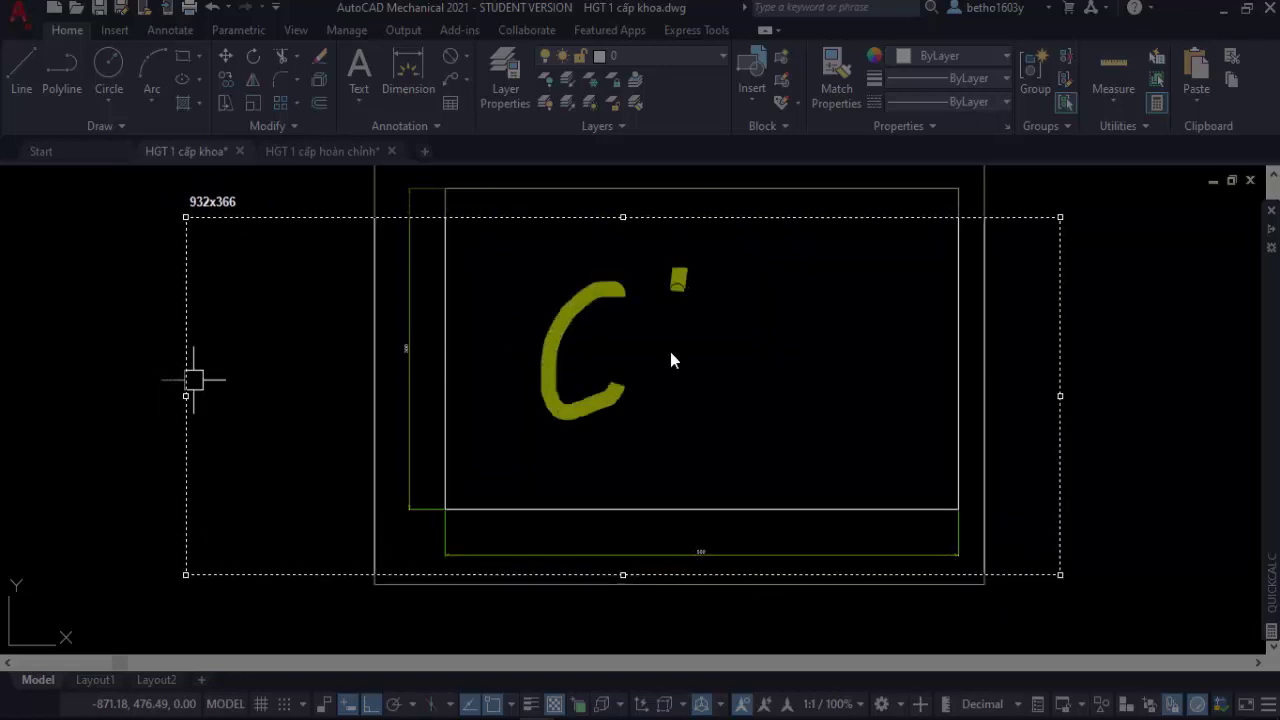
drag(726, 320, 706, 402)
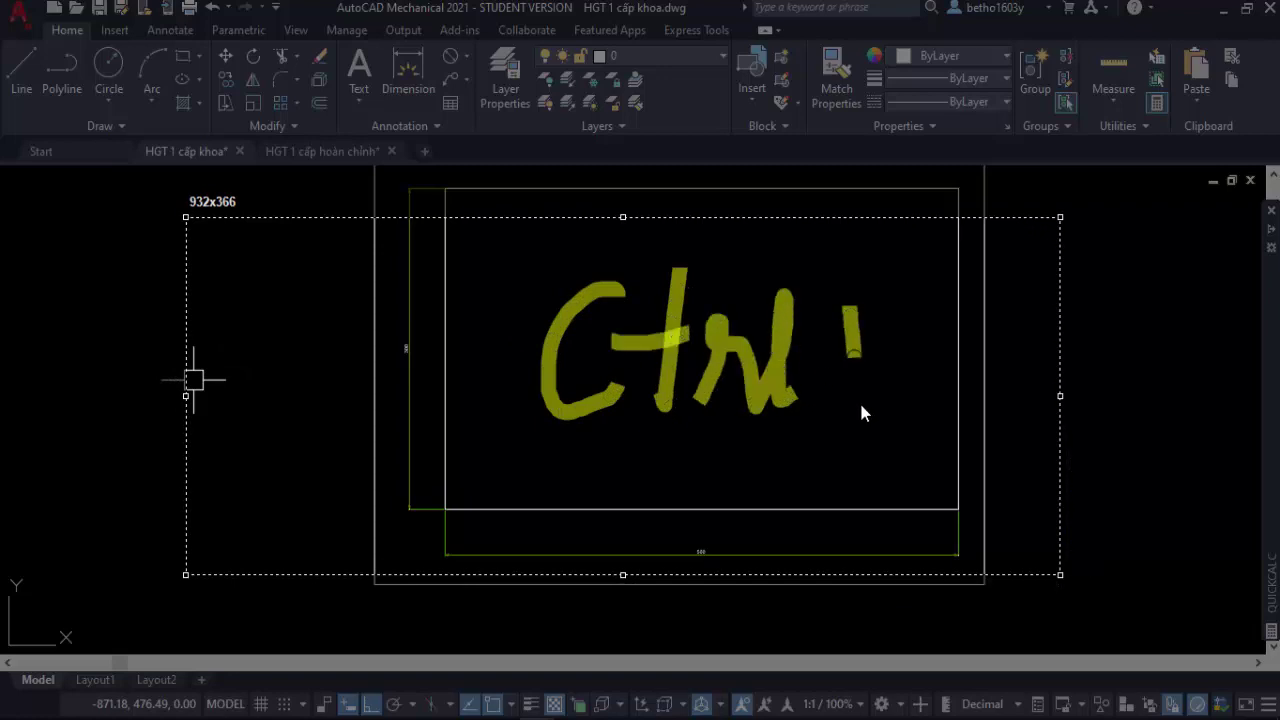
mouse_move(828, 366)
mouse_down()
mouse_move(872, 360)
mouse_move(912, 385)
mouse_up()
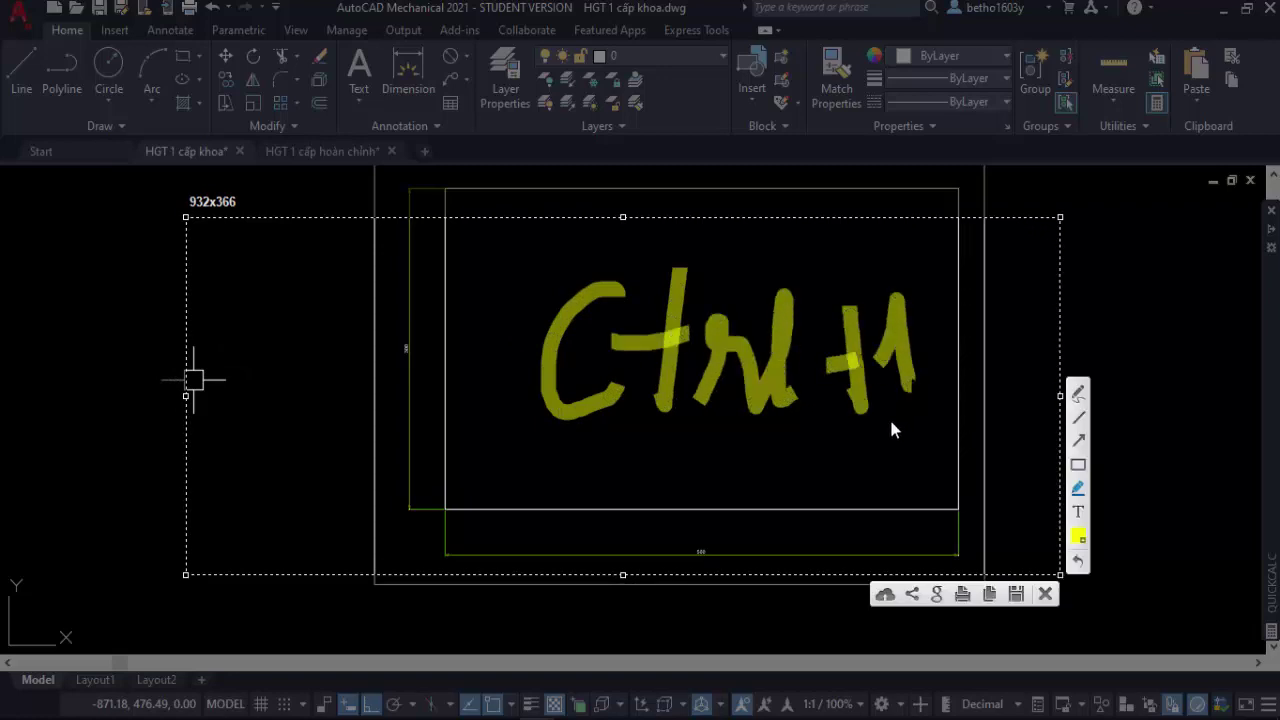
click(1045, 594)
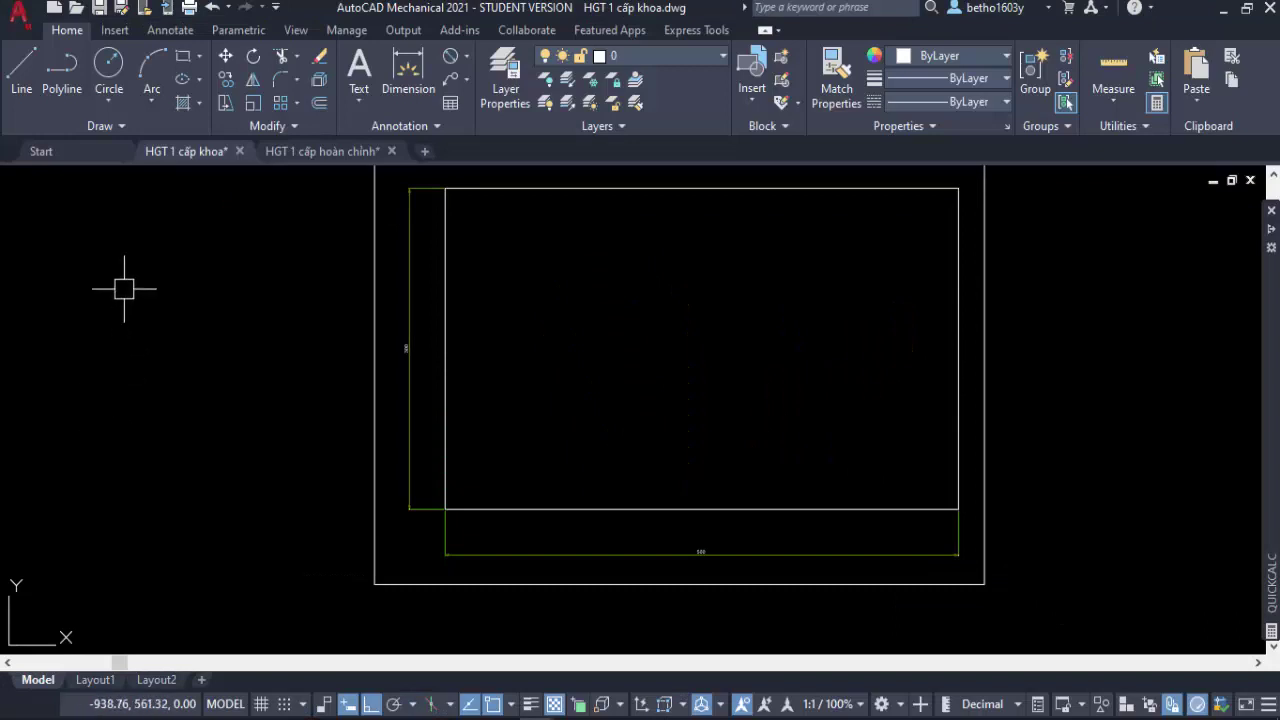
key(ctrl+1)
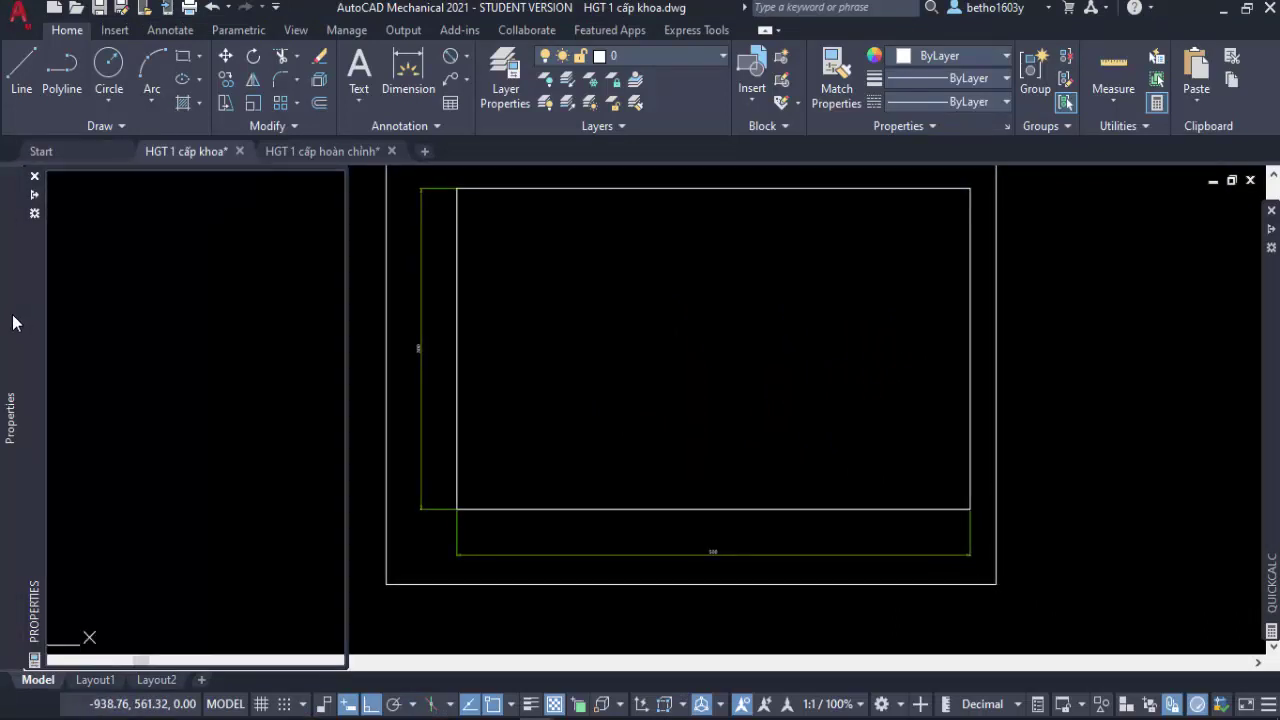
key(ctrl+1)
click(545, 364)
Select the rectangle's 500 and 300 dimensions.
key(Escape)
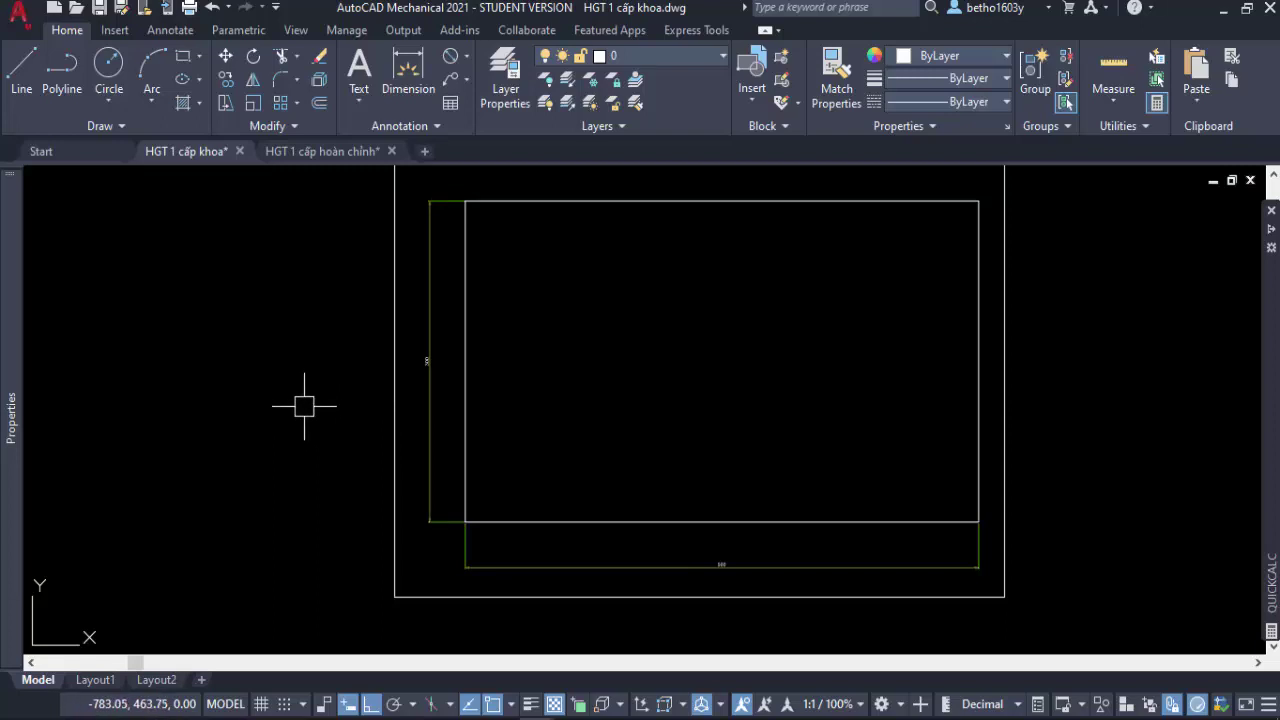
scroll(495, 555, up, 2)
click(480, 578)
click(406, 541)
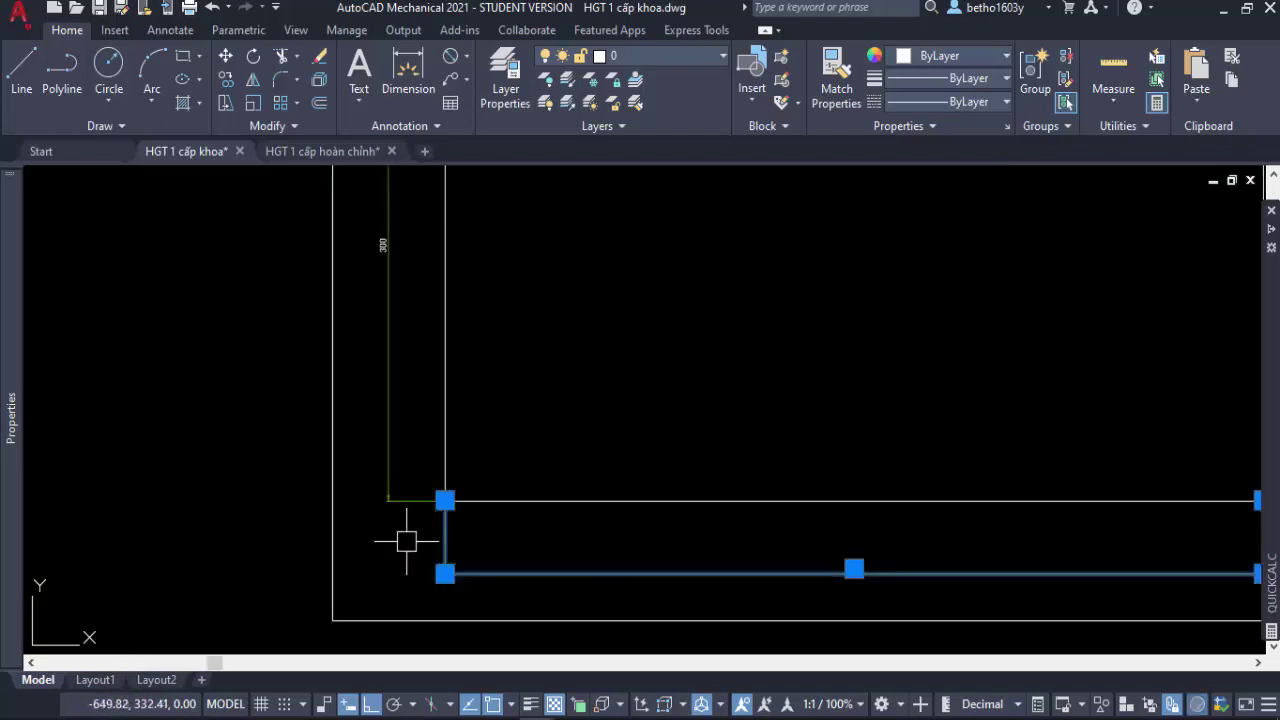
click(423, 452)
click(362, 427)
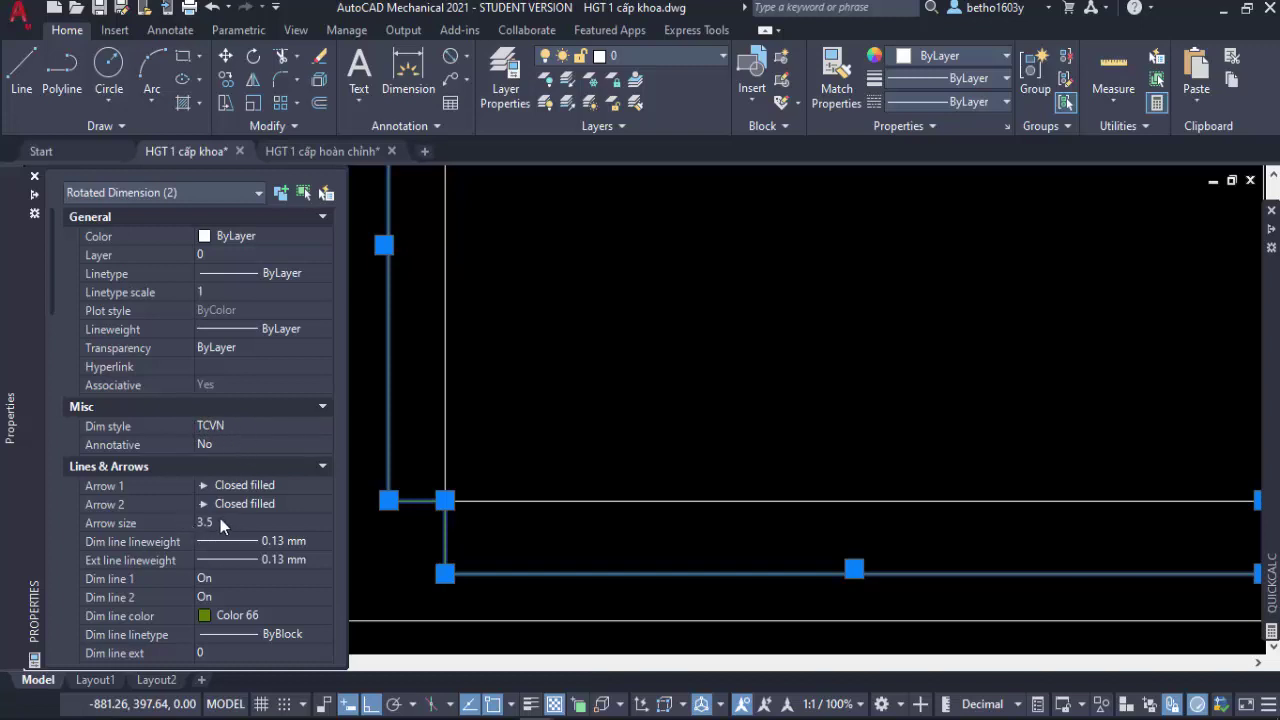
Set the selected dimensions' overall dimension scale to 2 in Properties, then deselect.
scroll(220, 524, down, 2)
scroll(221, 526, down, 5)
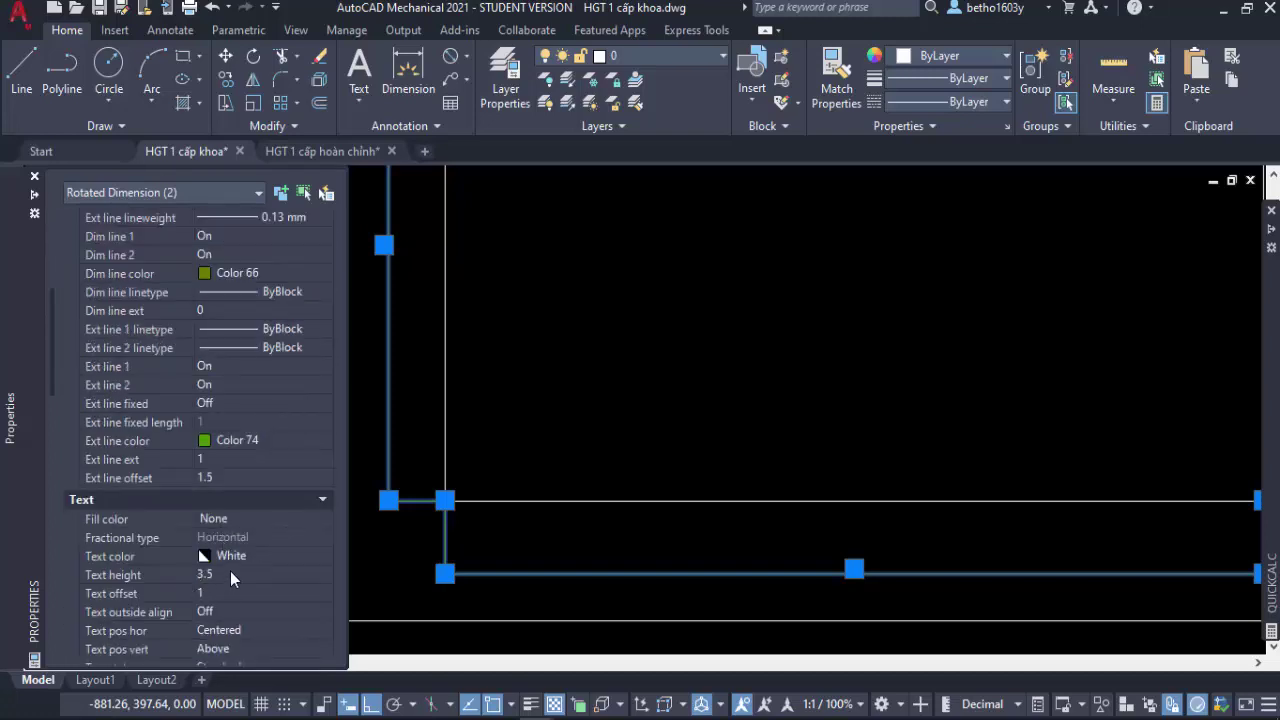
scroll(230, 571, down, 5)
scroll(234, 570, down, 1)
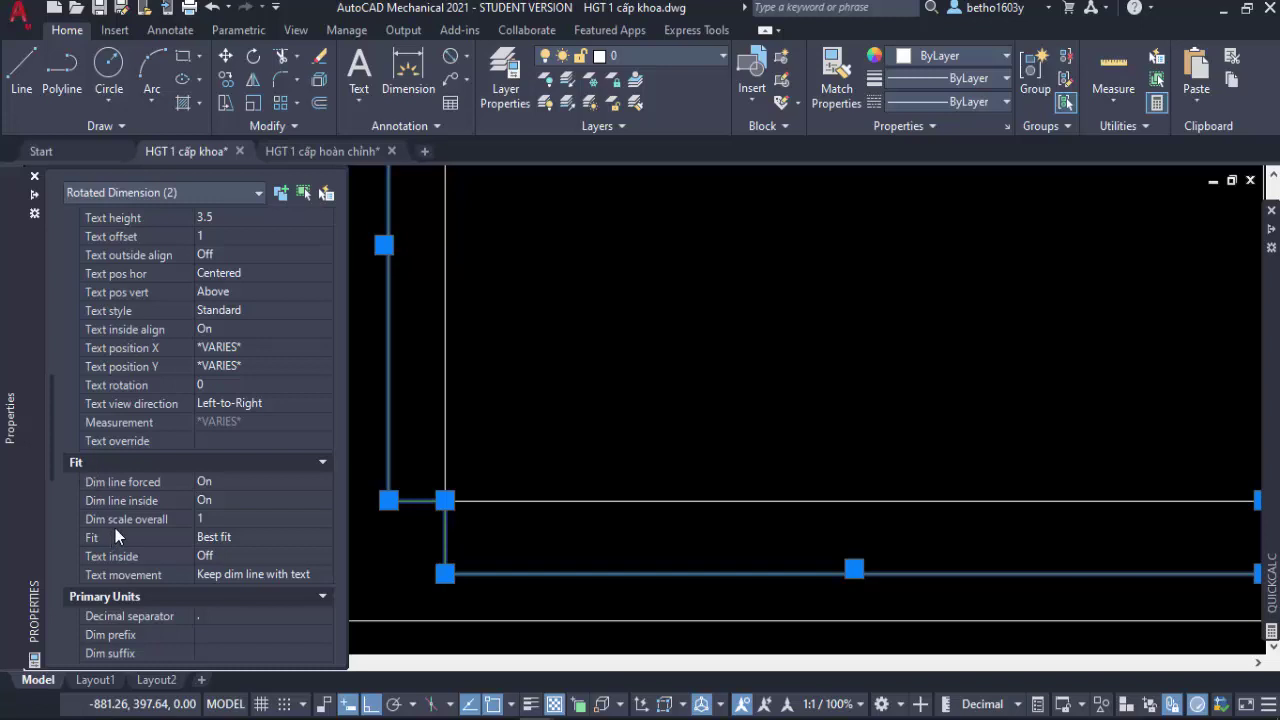
click(222, 520)
text(2)
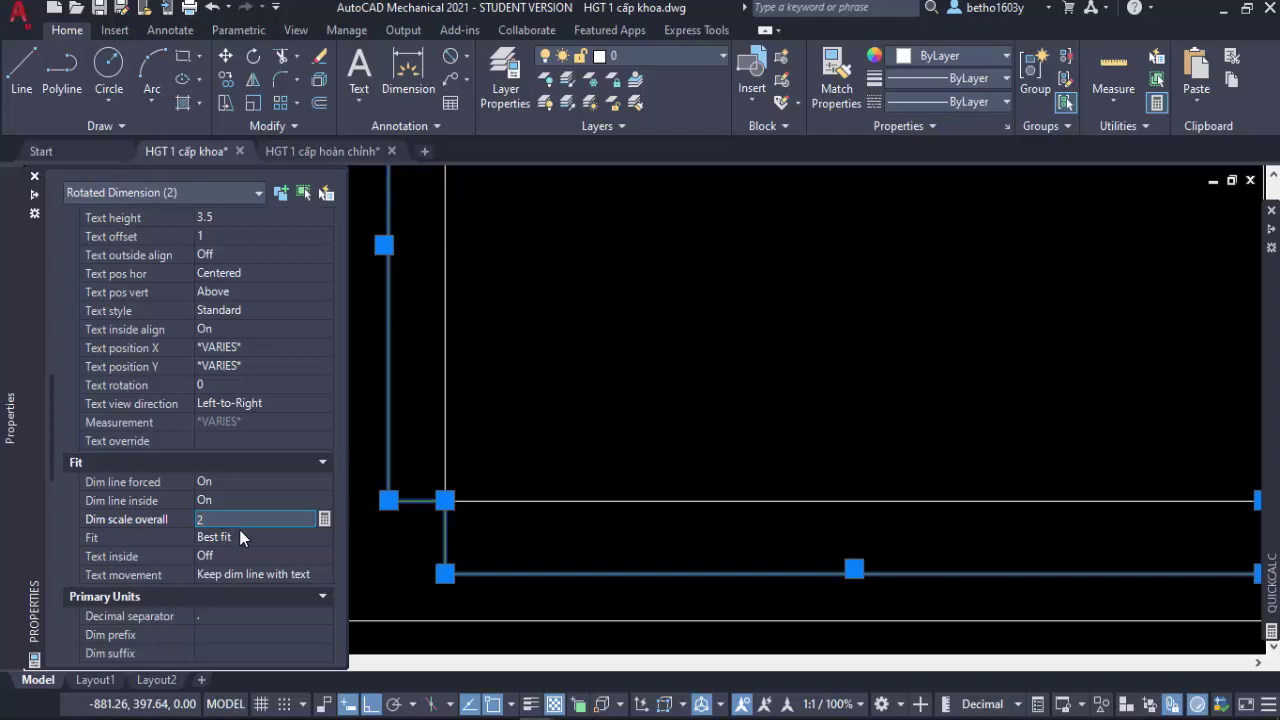
key(Return)
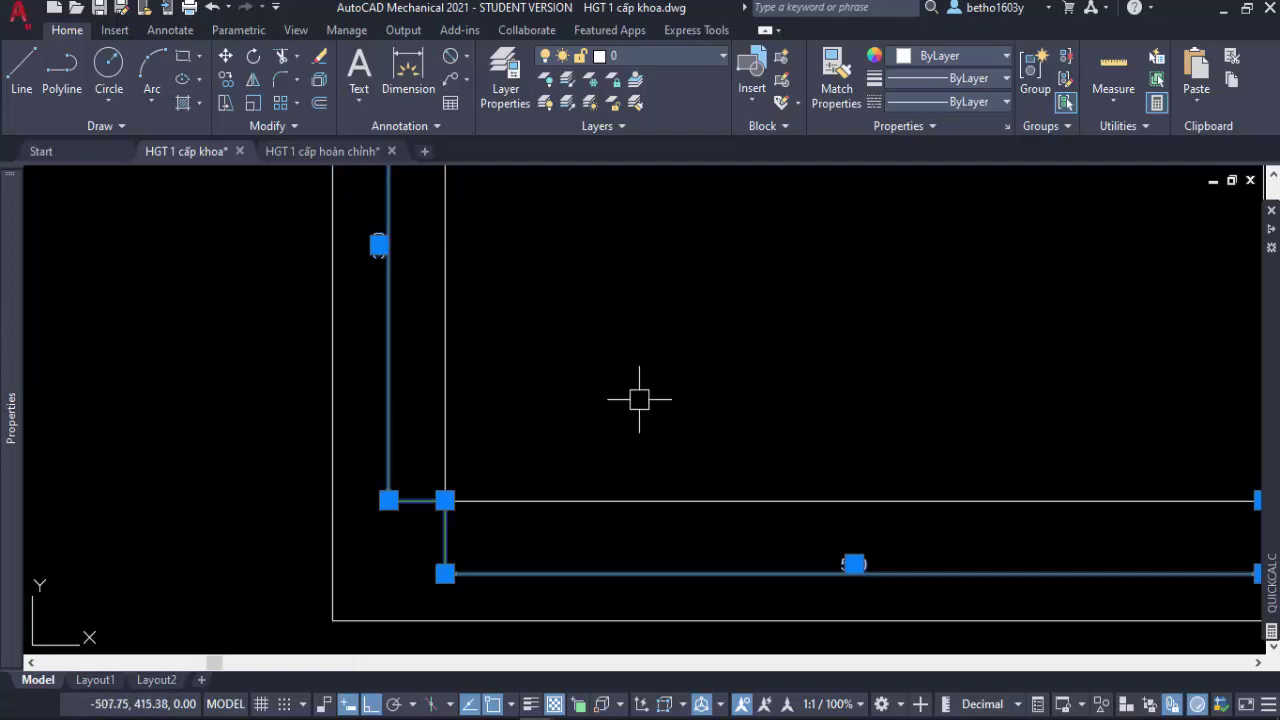
key(Escape)
scroll(517, 405, down, 2)
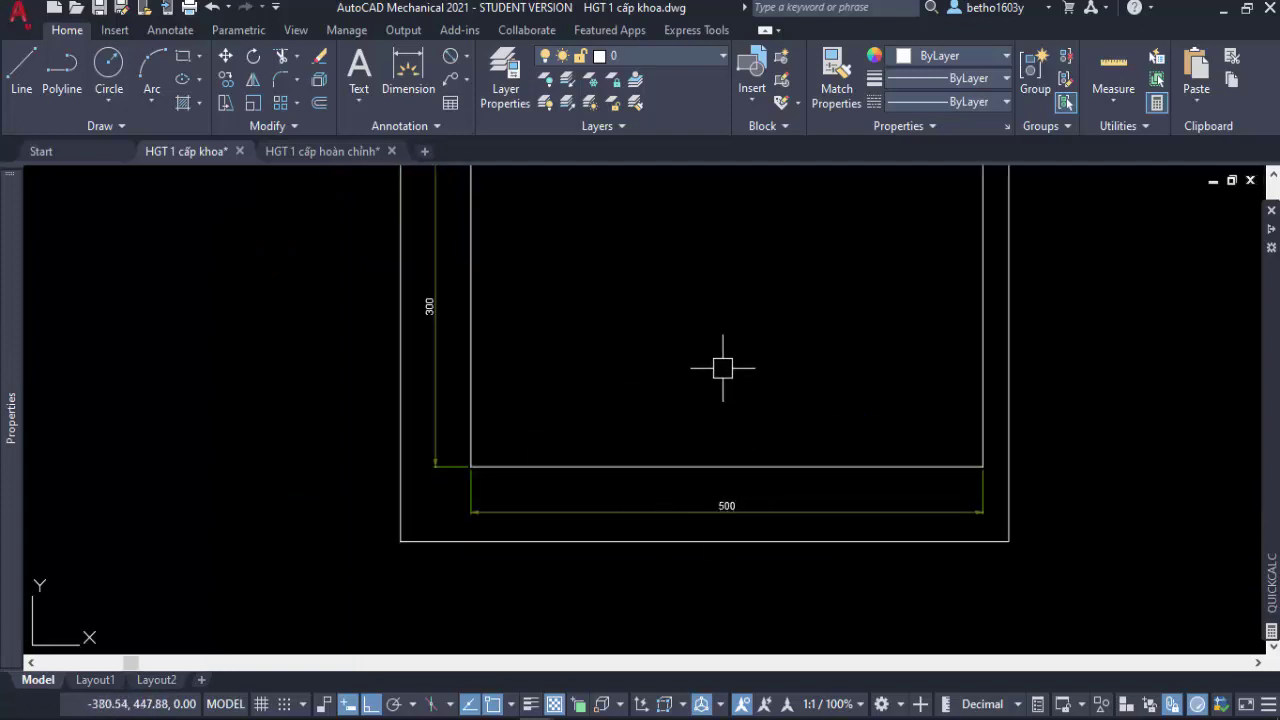
Add another 500 linear dimension on the rectangle's bottom edge using DLI, just below it.
text(dli)
key(Return)
scroll(665, 460, up, 3)
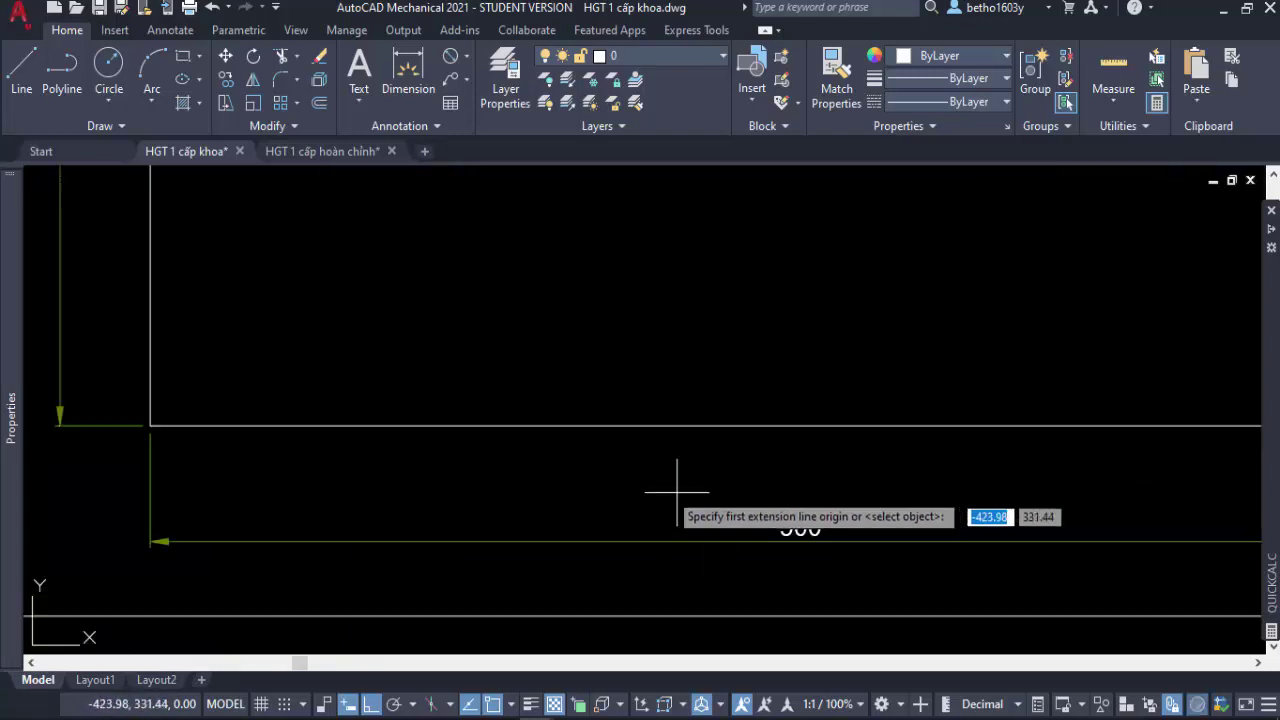
key(Return)
click(430, 426)
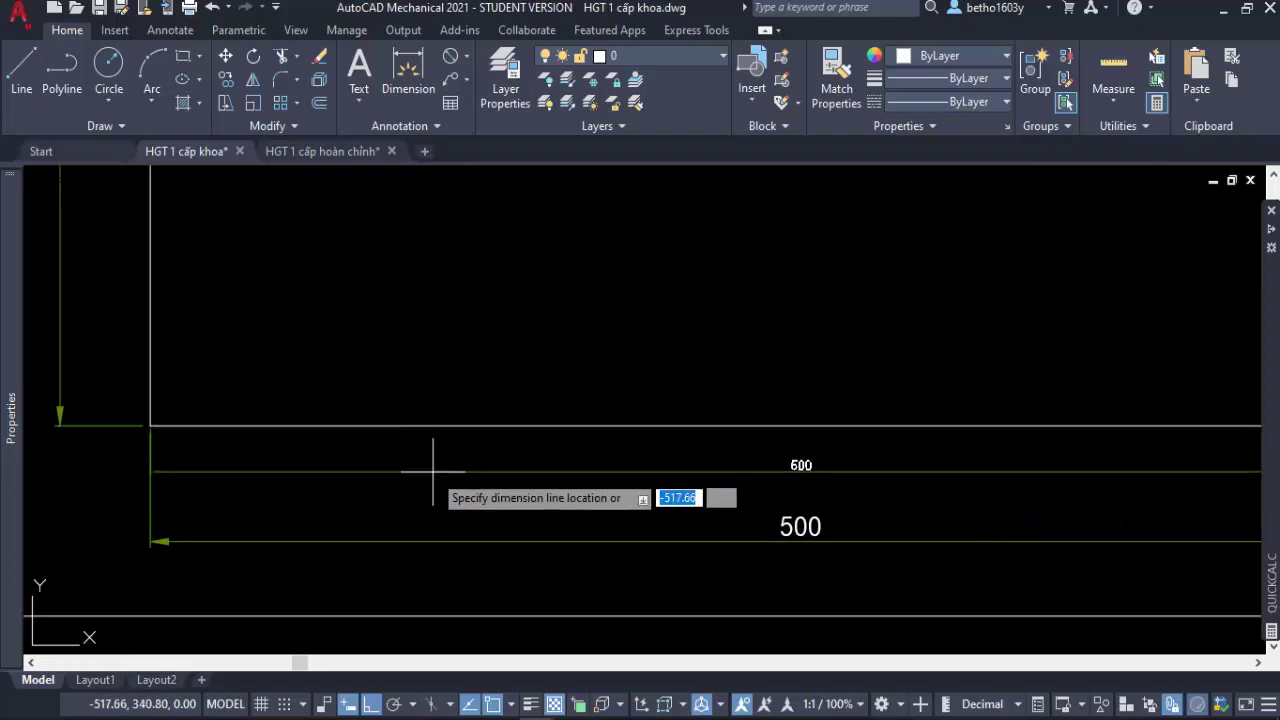
scroll(432, 483, down, 3)
scroll(623, 523, down, 1)
scroll(623, 523, up, 1)
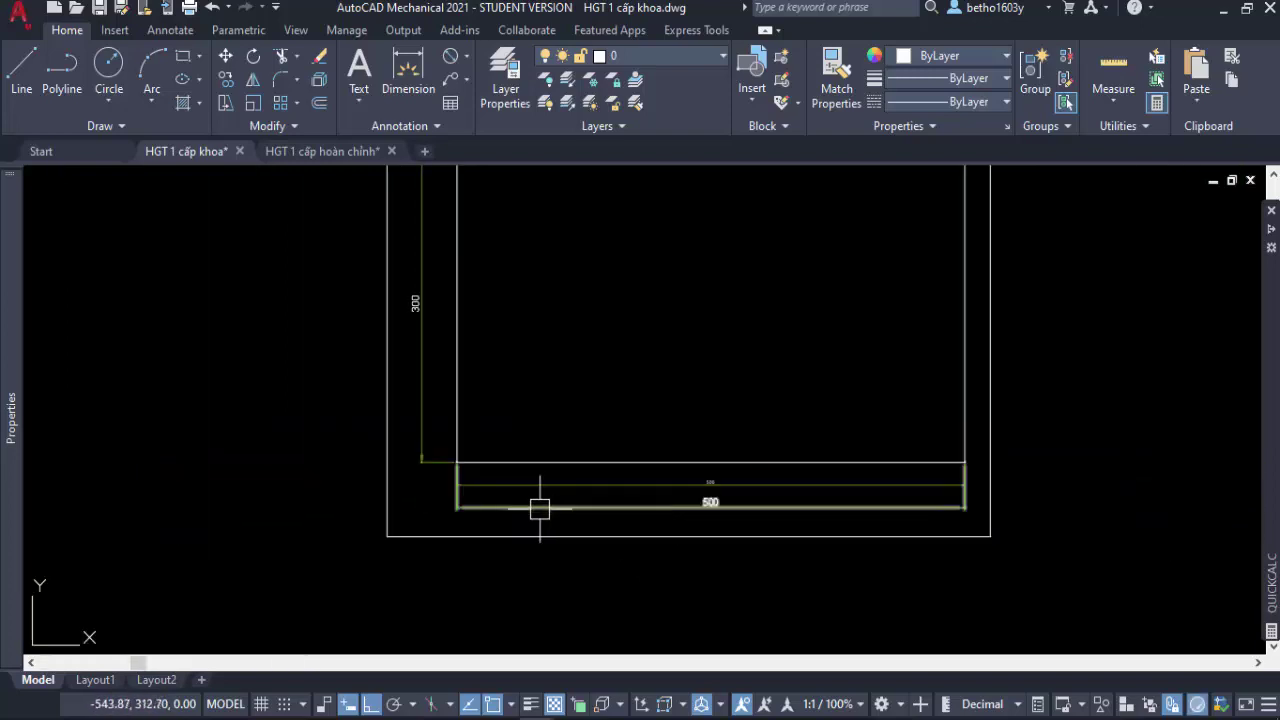
click(537, 507)
scroll(720, 518, up, 2)
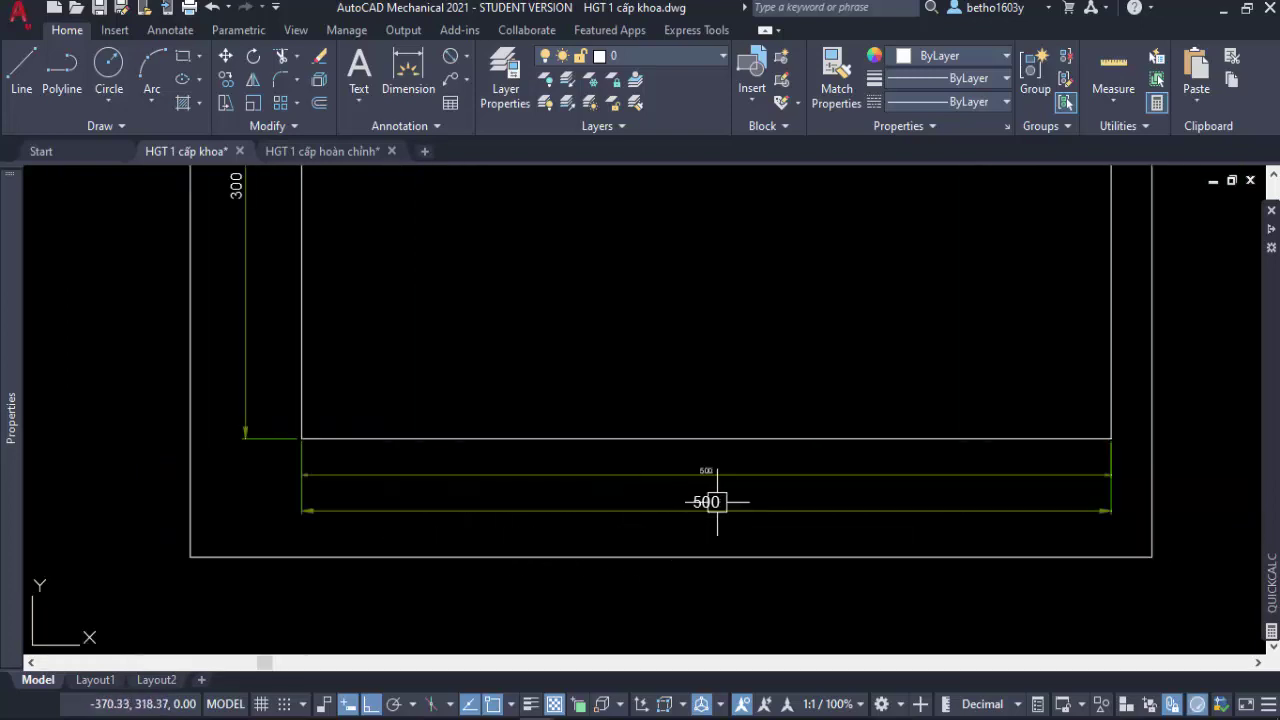
middle_drag(737, 520, 720, 577)
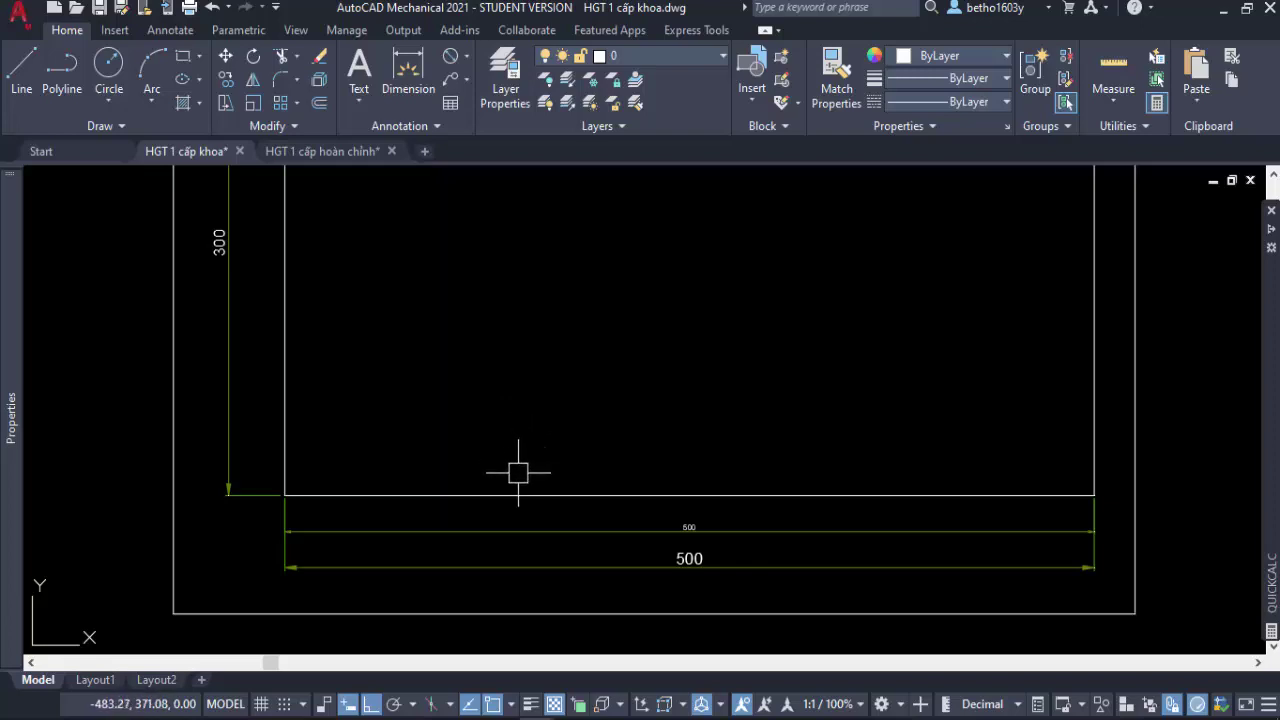
Delete the small duplicate 500 dimension.
click(572, 553)
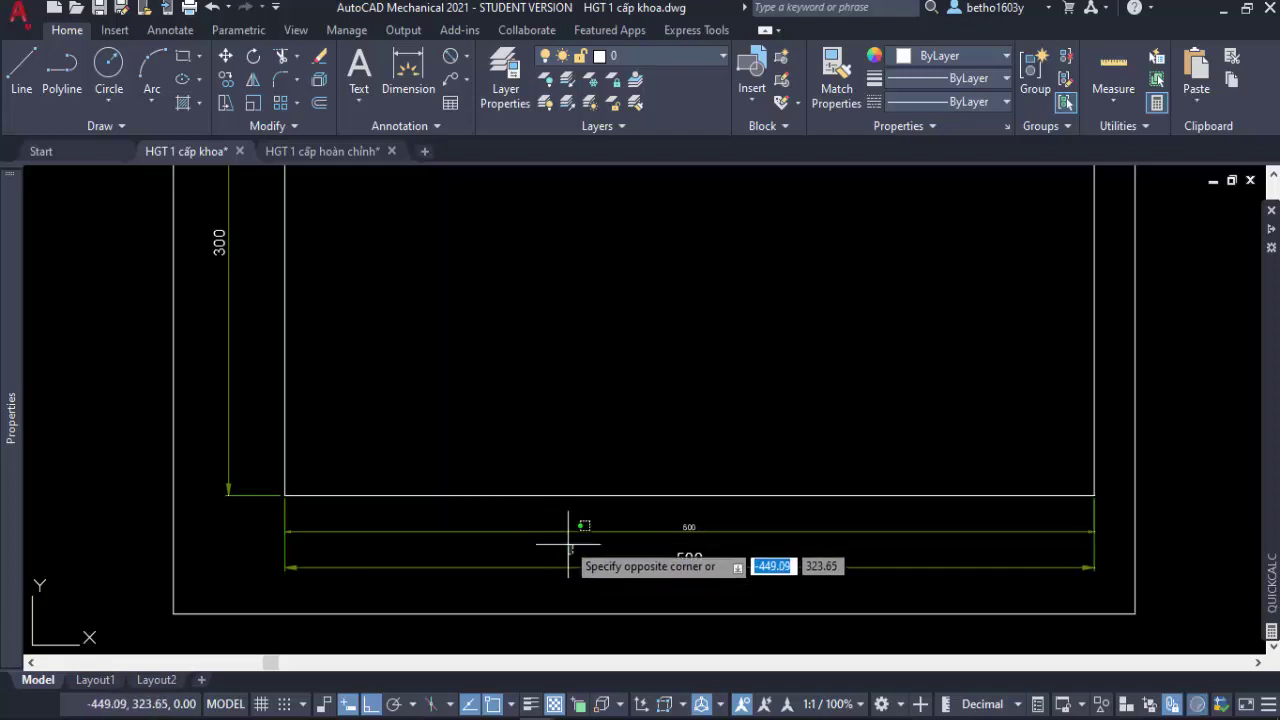
click(547, 518)
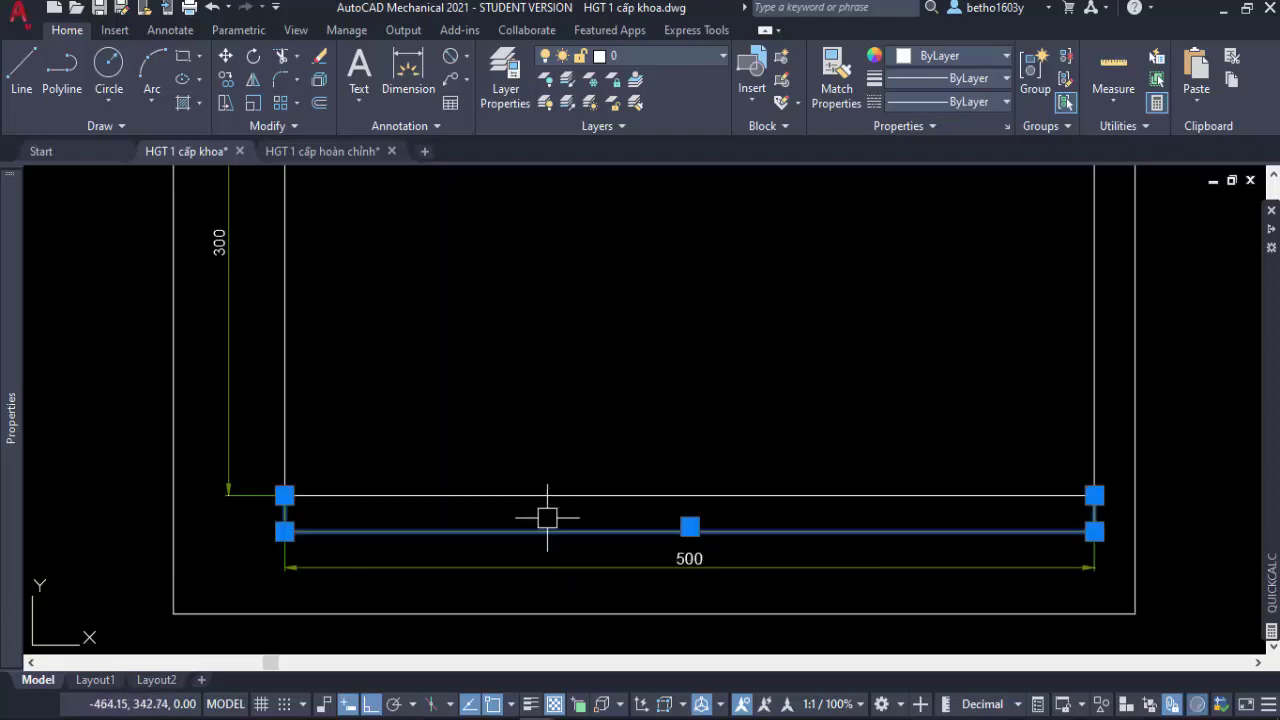
key(Delete)
scroll(664, 594, down, 2)
scroll(930, 549, up, 2)
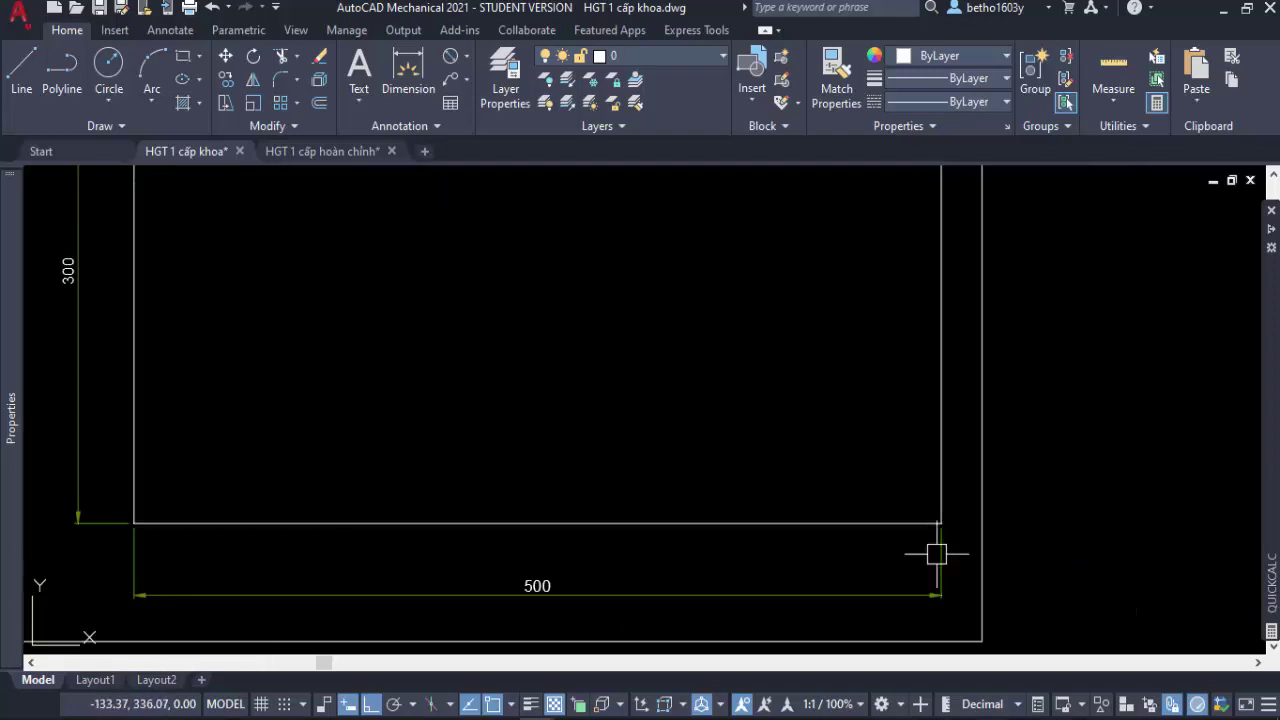
Copy the rectangle with its 500 and 300 dimensions to below the original.
click(963, 560)
scroll(883, 581, down, 2)
click(364, 190)
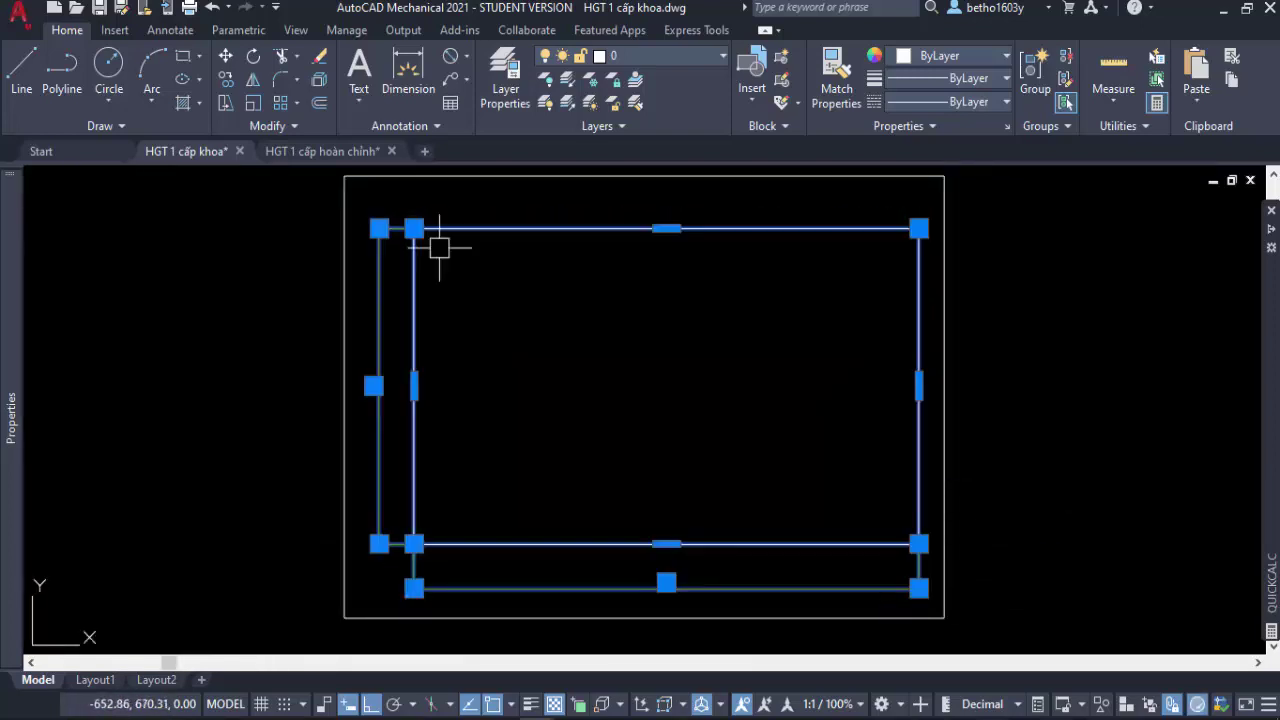
text(cc)
key(Return)
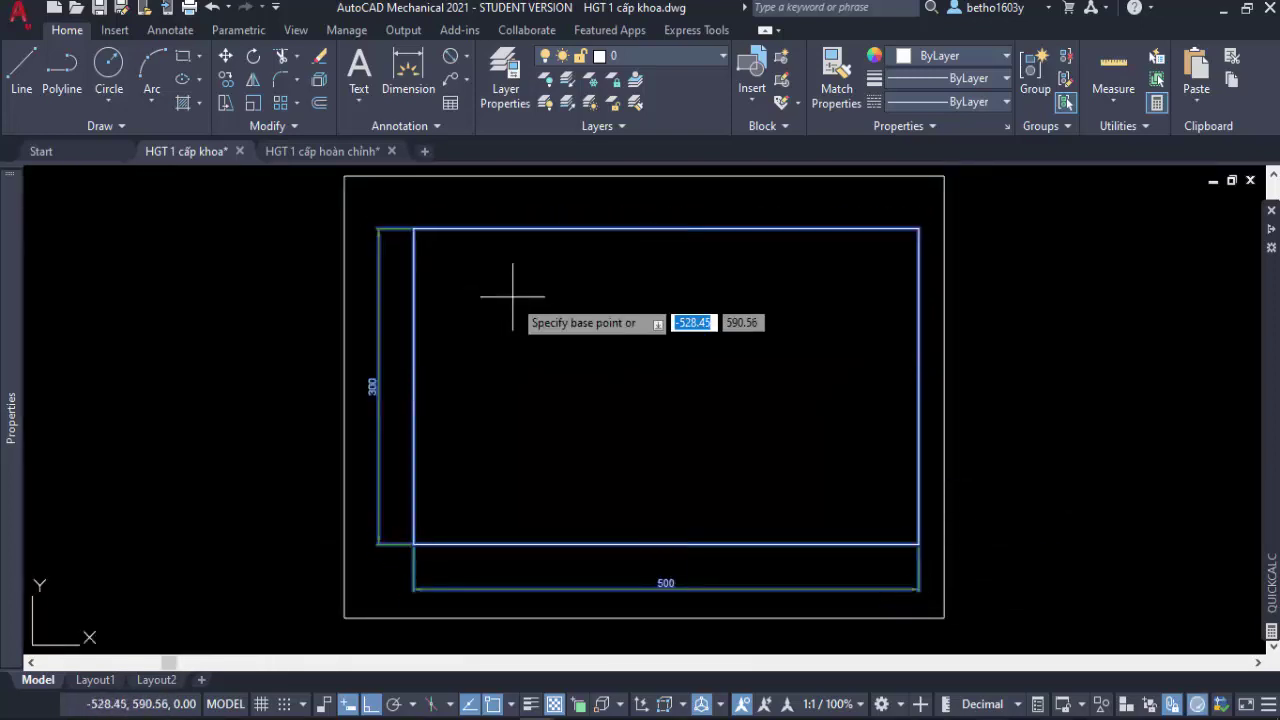
click(511, 300)
scroll(511, 330, down, 2)
scroll(580, 400, up, 1)
scroll(520, 395, up, 2)
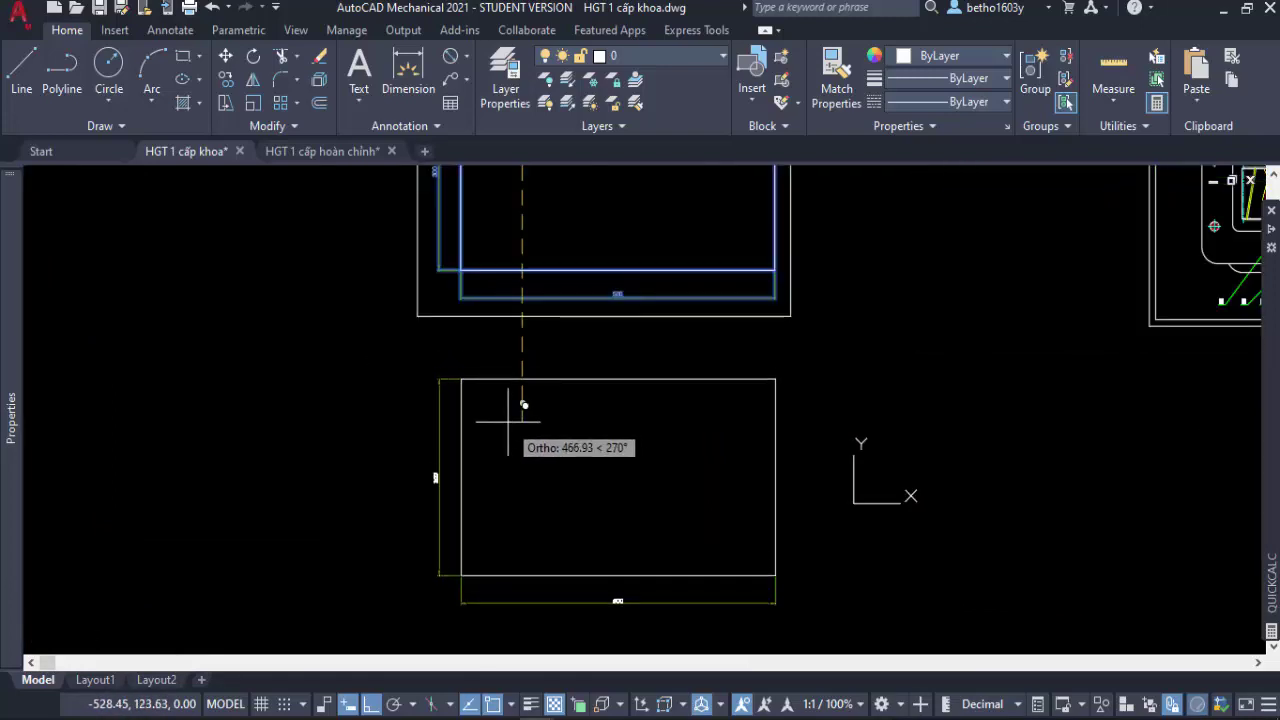
click(514, 375)
key(Return)
text(s)
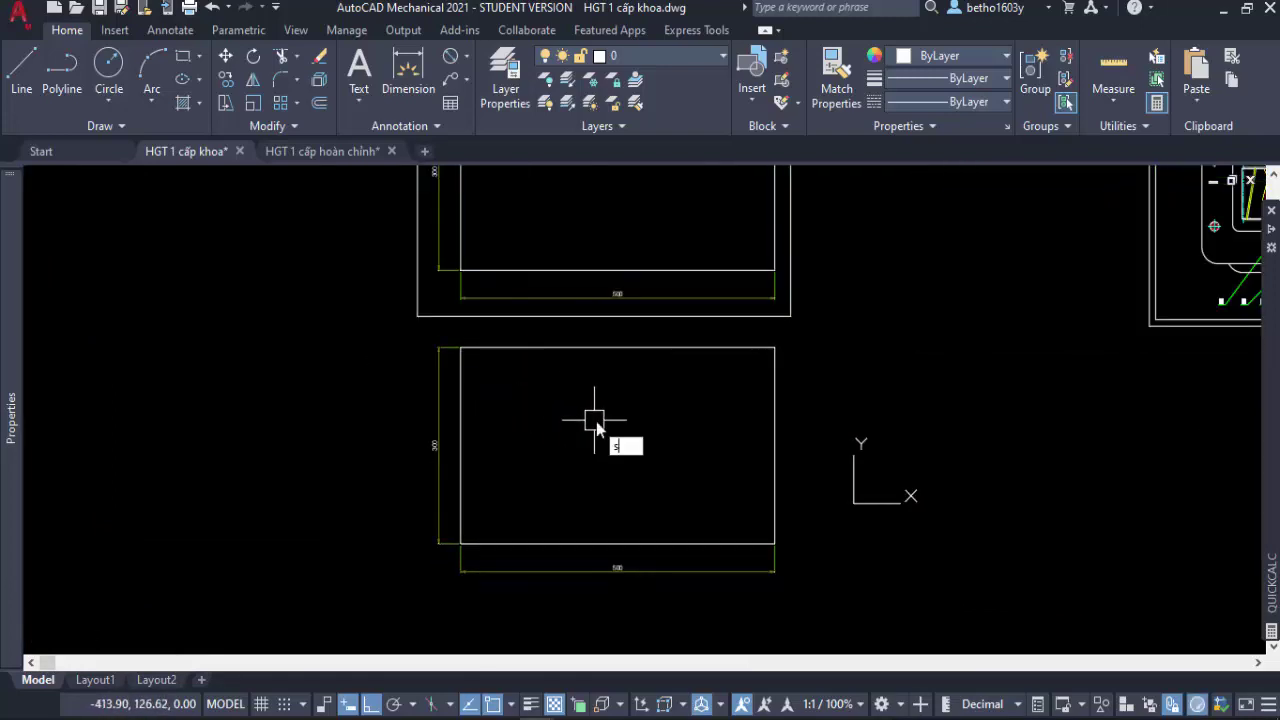
key(Return)
click(791, 600)
Scale the lower rectangle copy to half size, 250 × 150, about its centre.
click(418, 337)
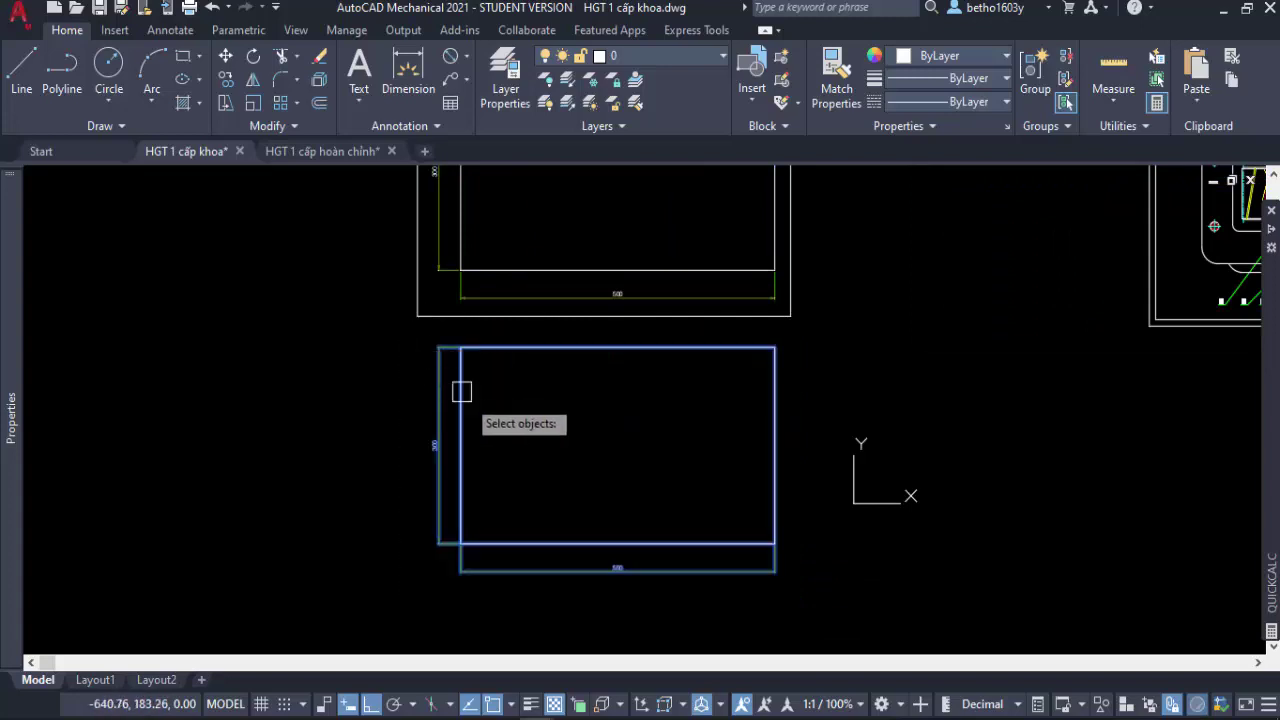
key(Return)
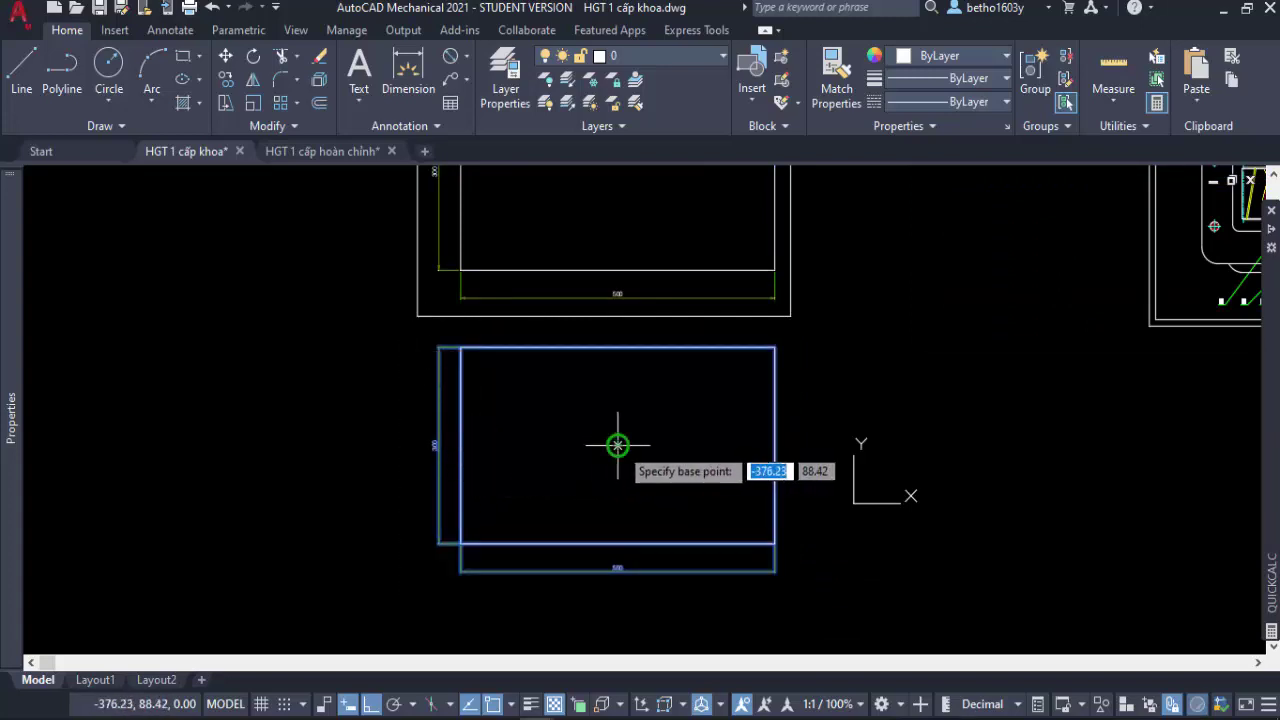
click(617, 445)
text(0.5)
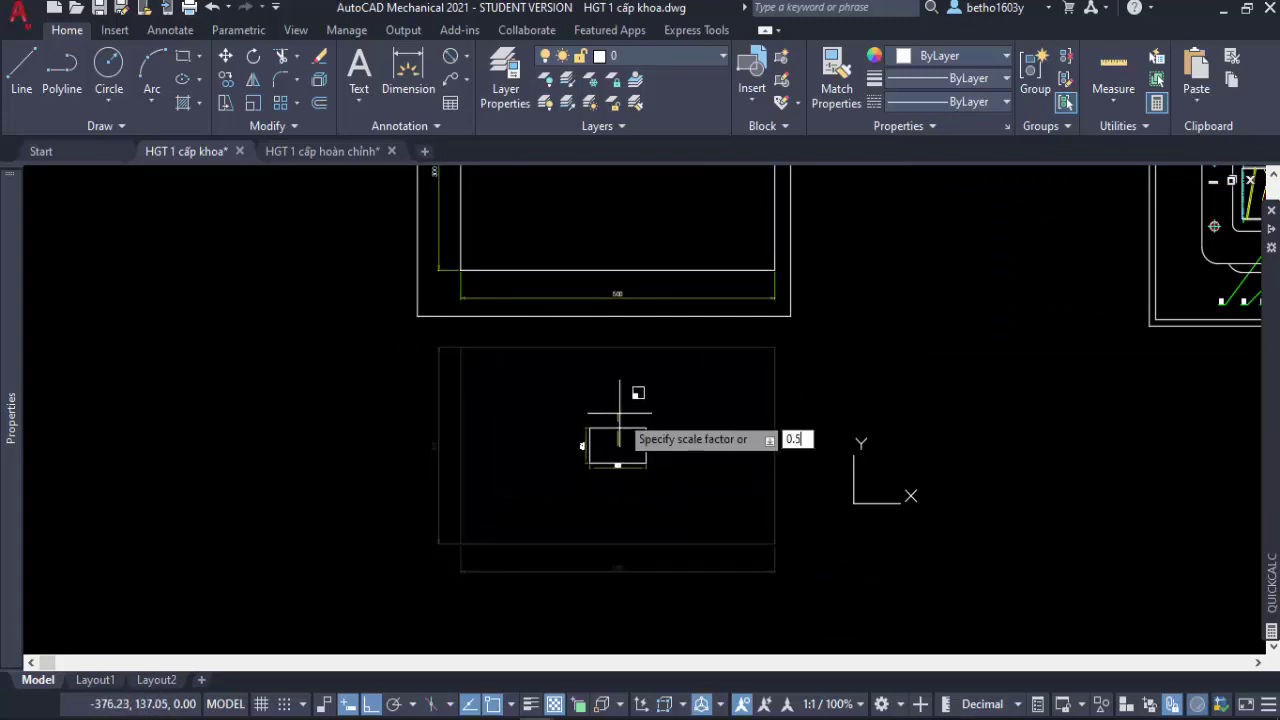
key(Return)
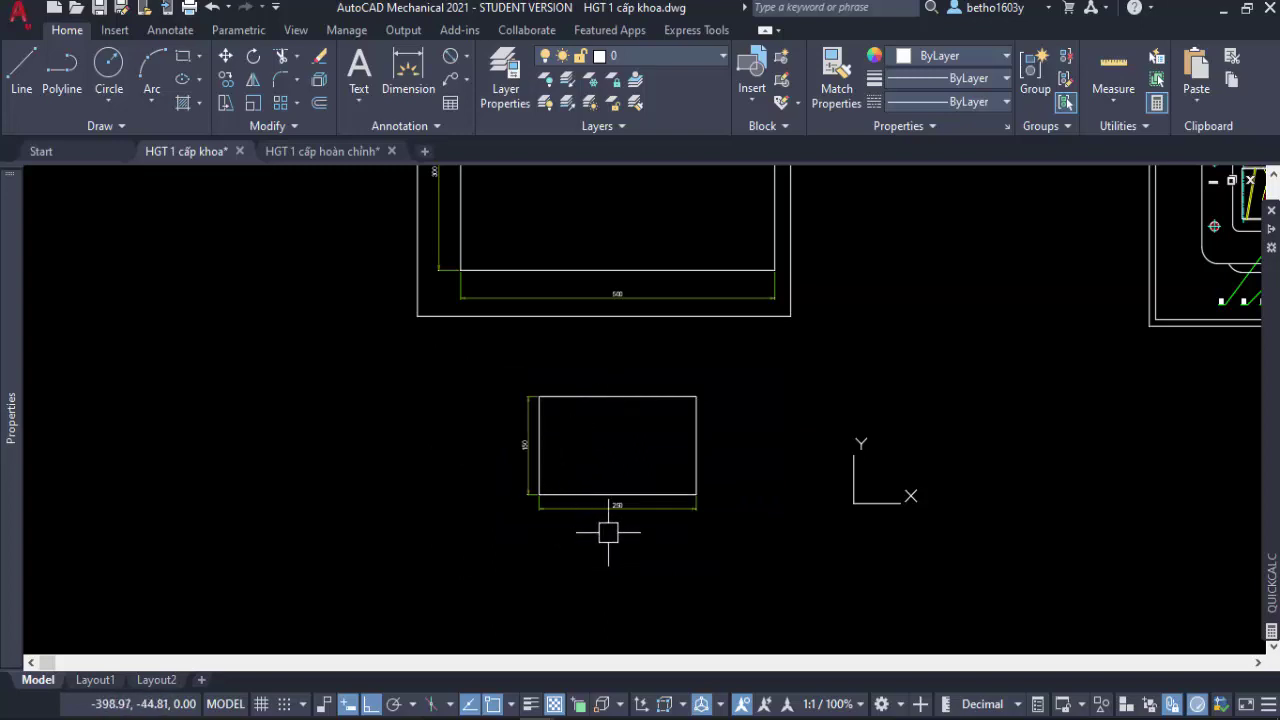
scroll(606, 528, up, 4)
scroll(526, 533, down, 4)
scroll(530, 415, up, 2)
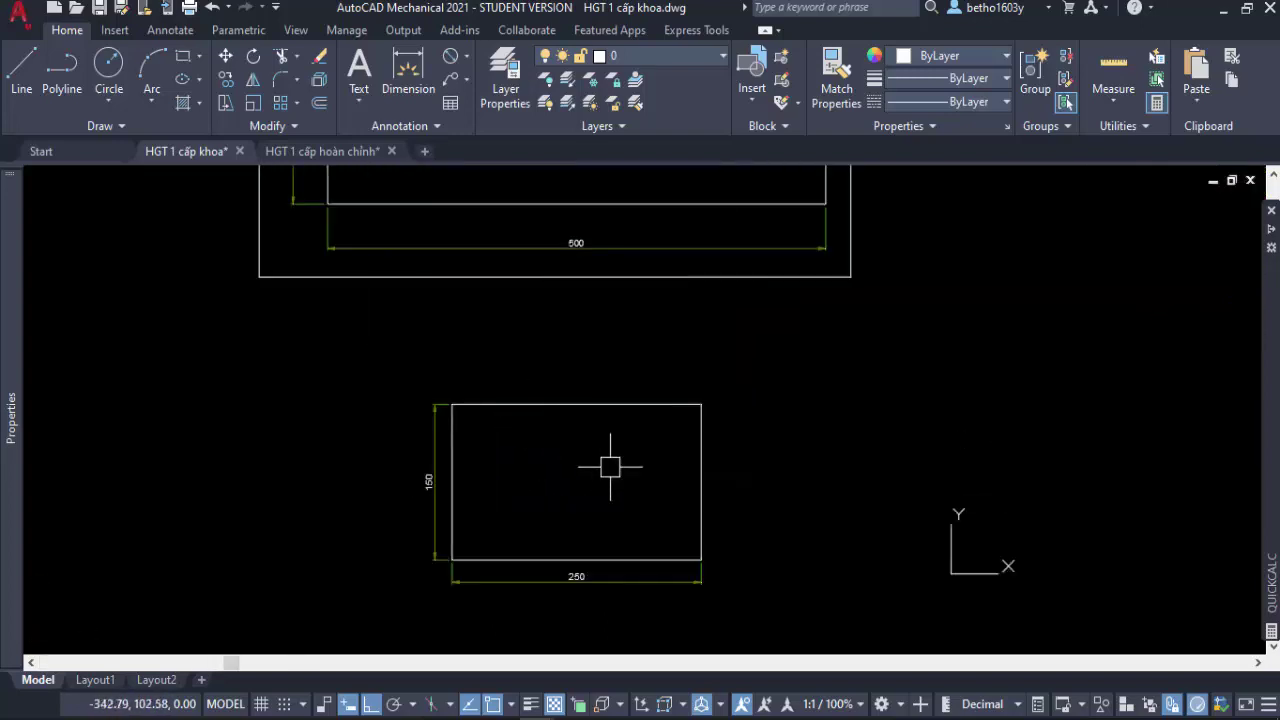
Move the small rectangle and its dimensions higher up.
click(744, 600)
click(507, 450)
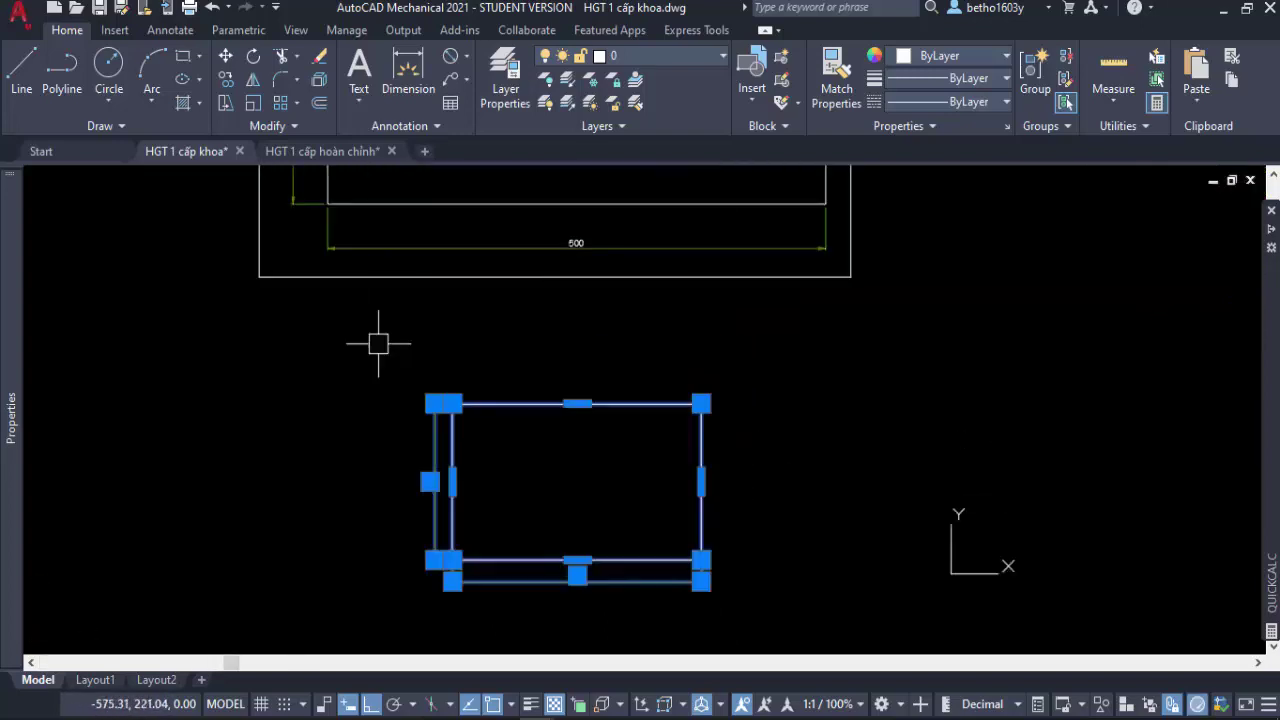
text(m)
key(Return)
click(816, 497)
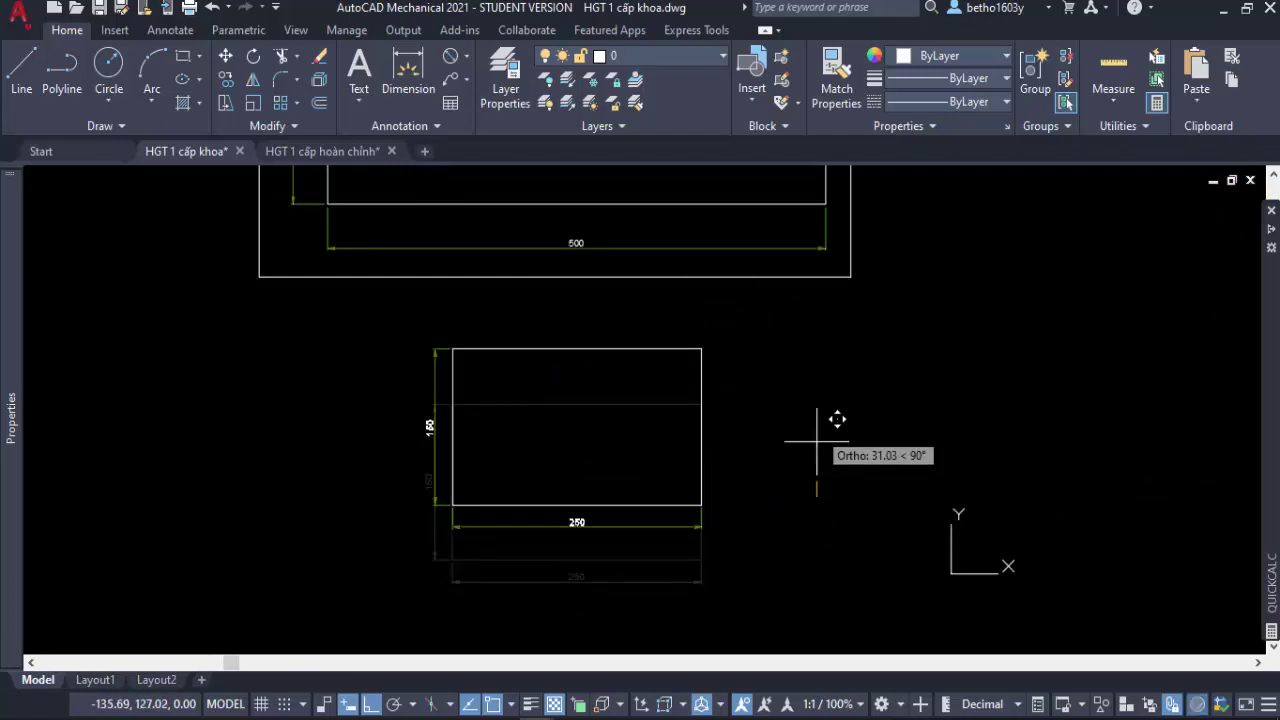
click(835, 392)
scroll(590, 225, up, 4)
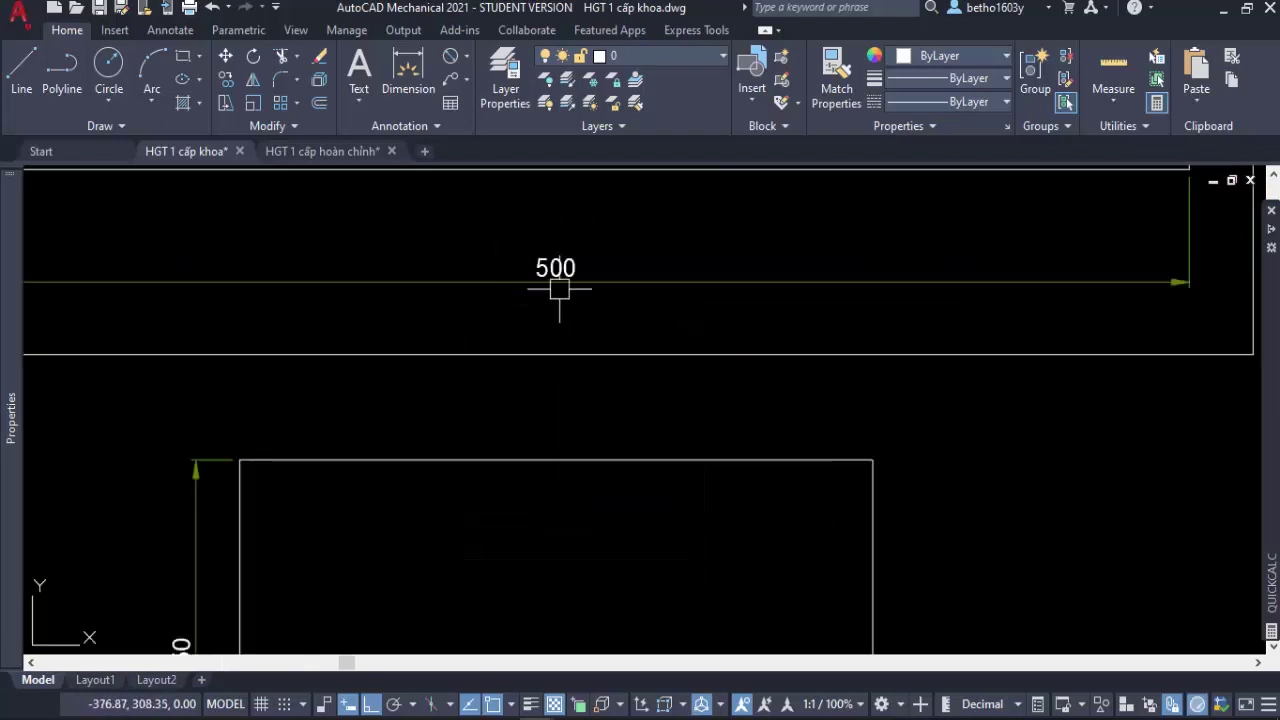
scroll(543, 235, down, 4)
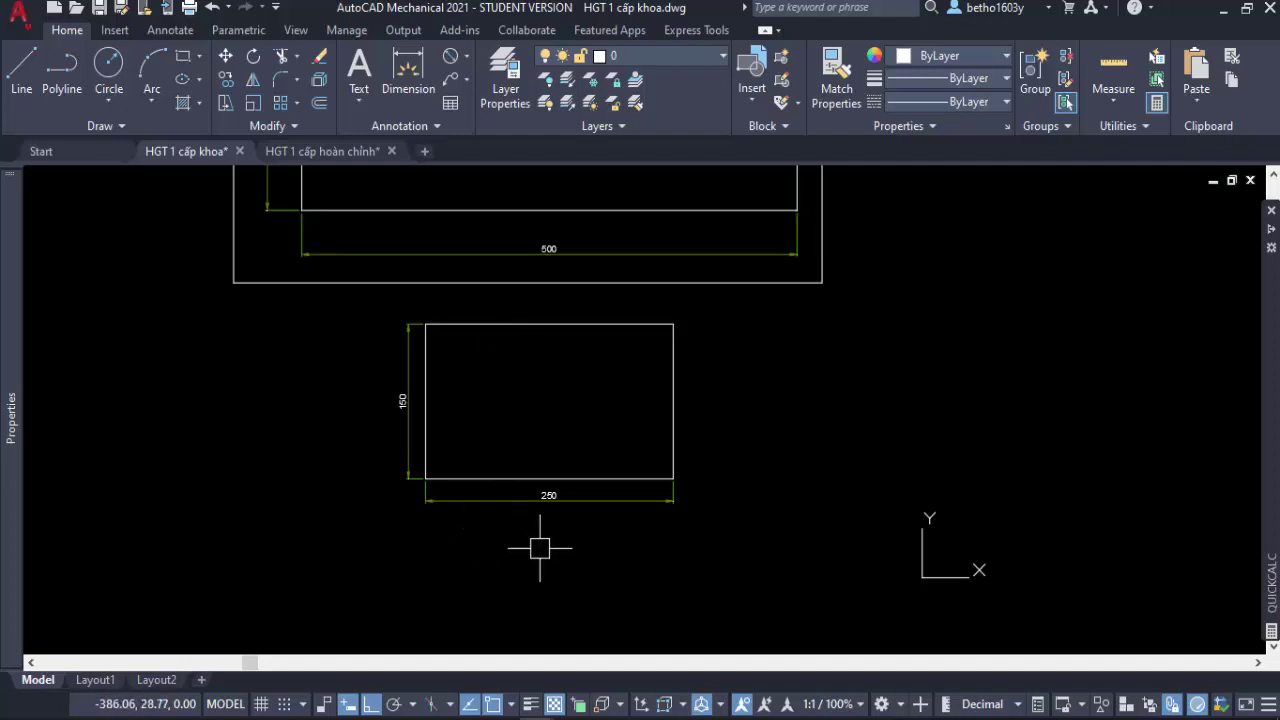
scroll(543, 503, up, 2)
scroll(551, 486, up, 4)
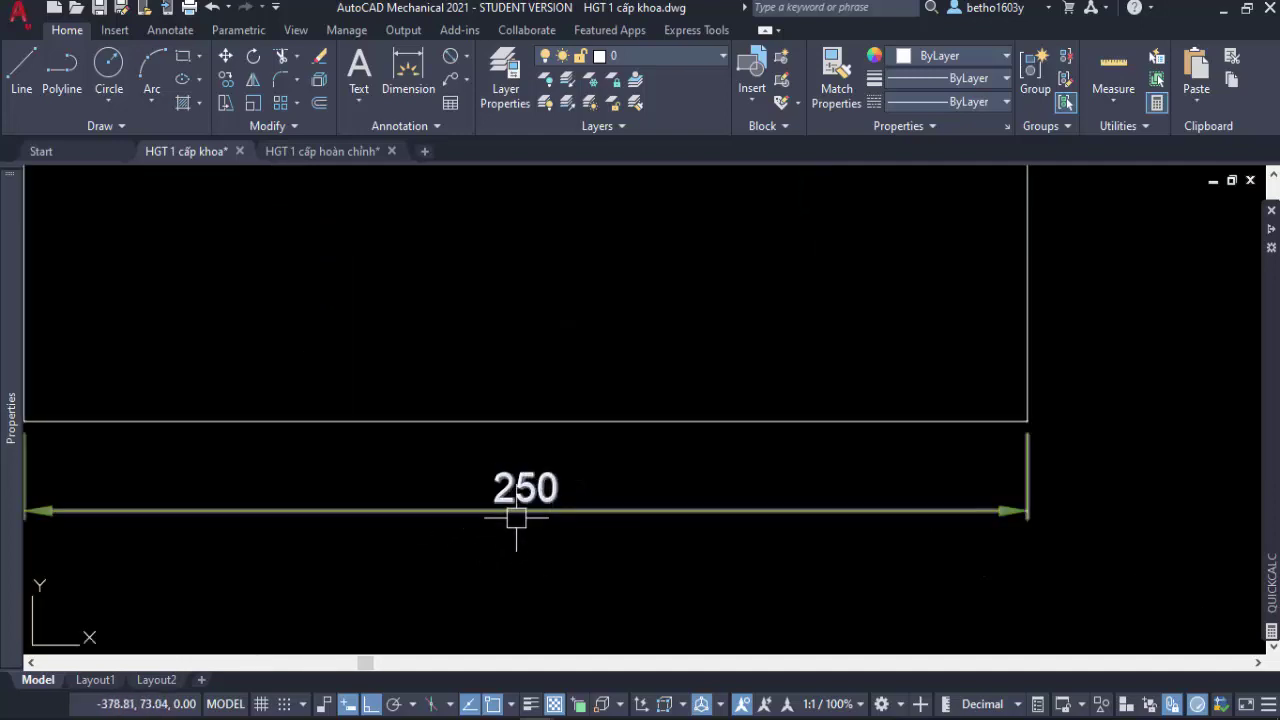
scroll(695, 491, down, 2)
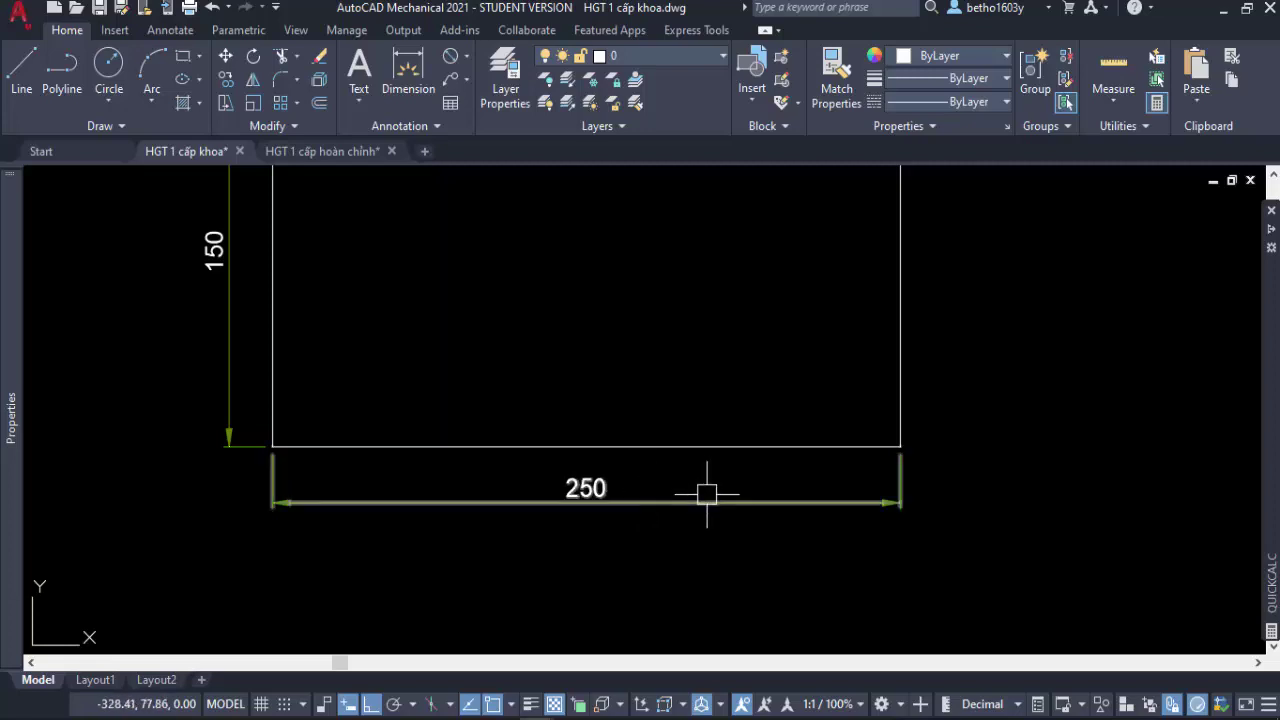
Select the small rectangle's 250 and 150 dimensions.
click(359, 553)
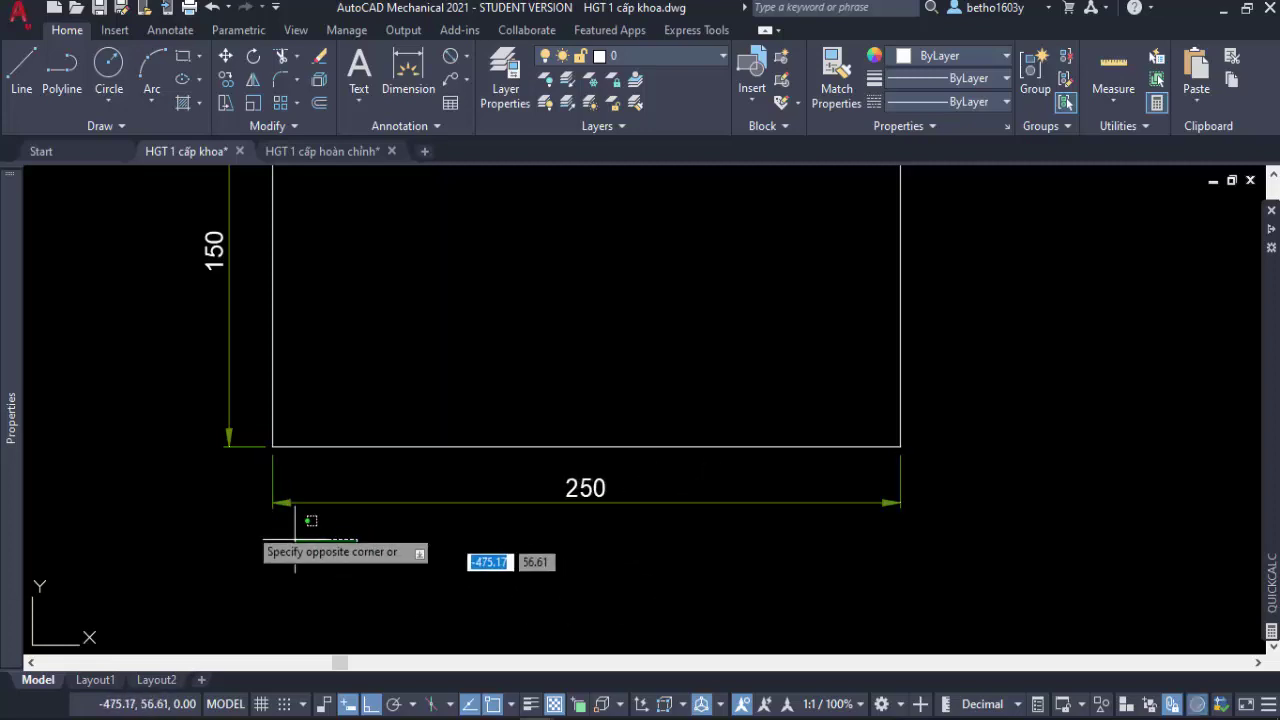
click(193, 491)
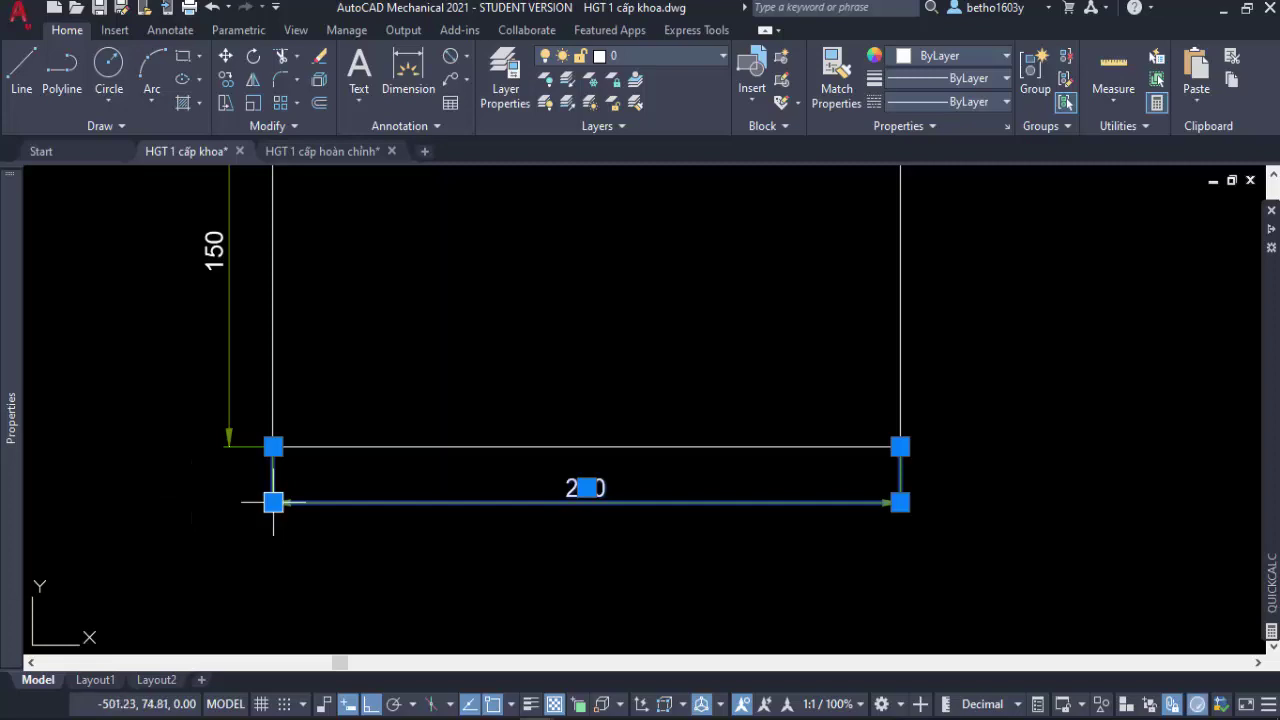
click(229, 452)
scroll(400, 505, down, 2)
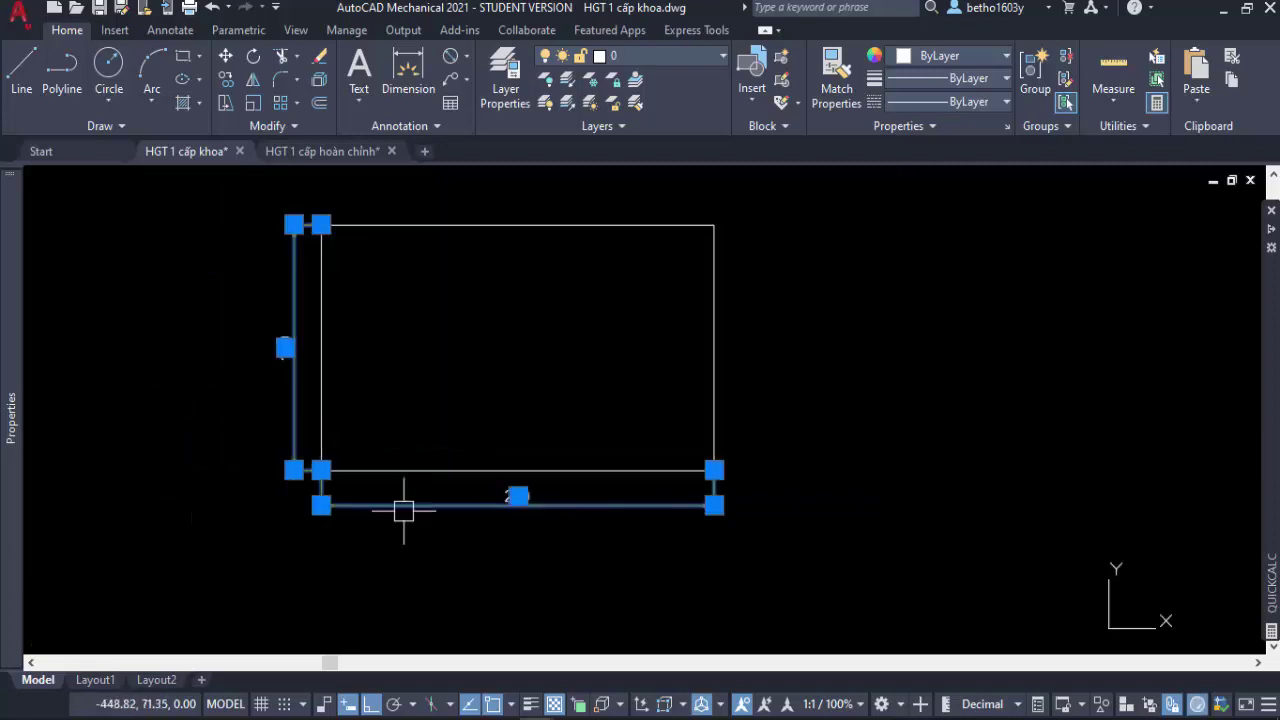
scroll(389, 500, down, 2)
middle_drag(266, 506, 292, 535)
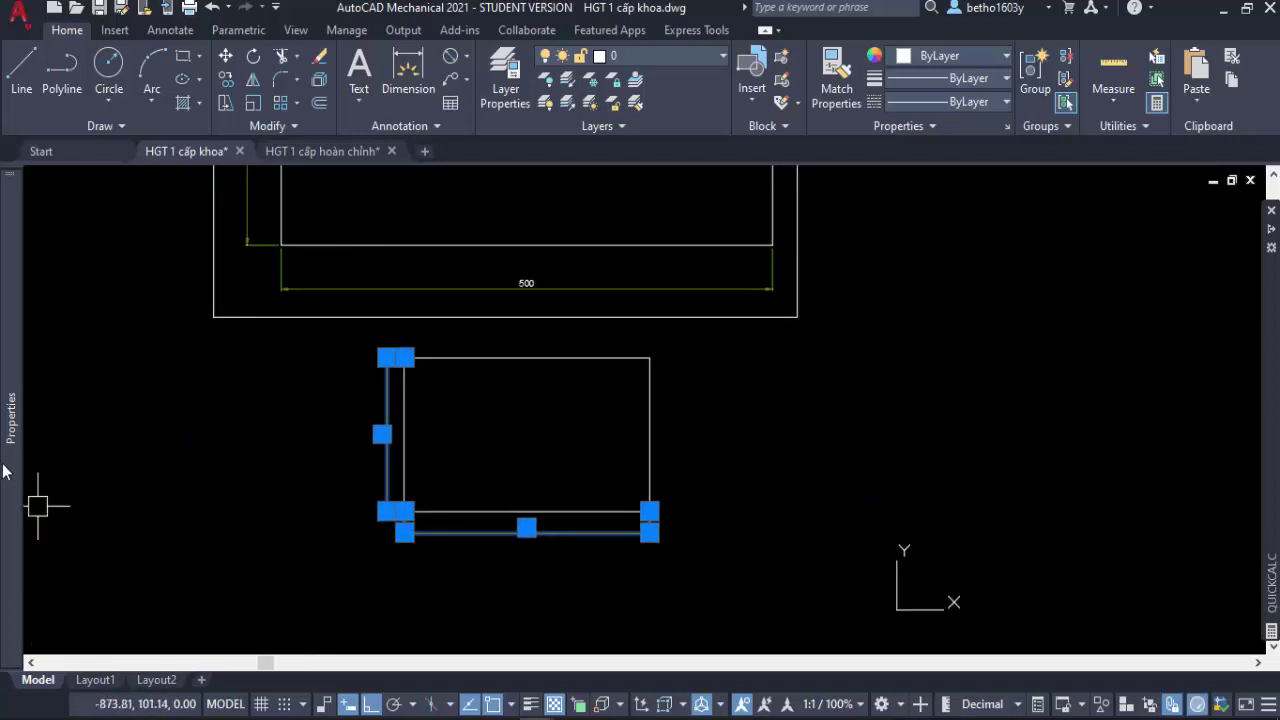
Set the dimensions' linear scale to 2 so they read 500 and 300.
scroll(185, 458, down, 5)
scroll(189, 461, down, 8)
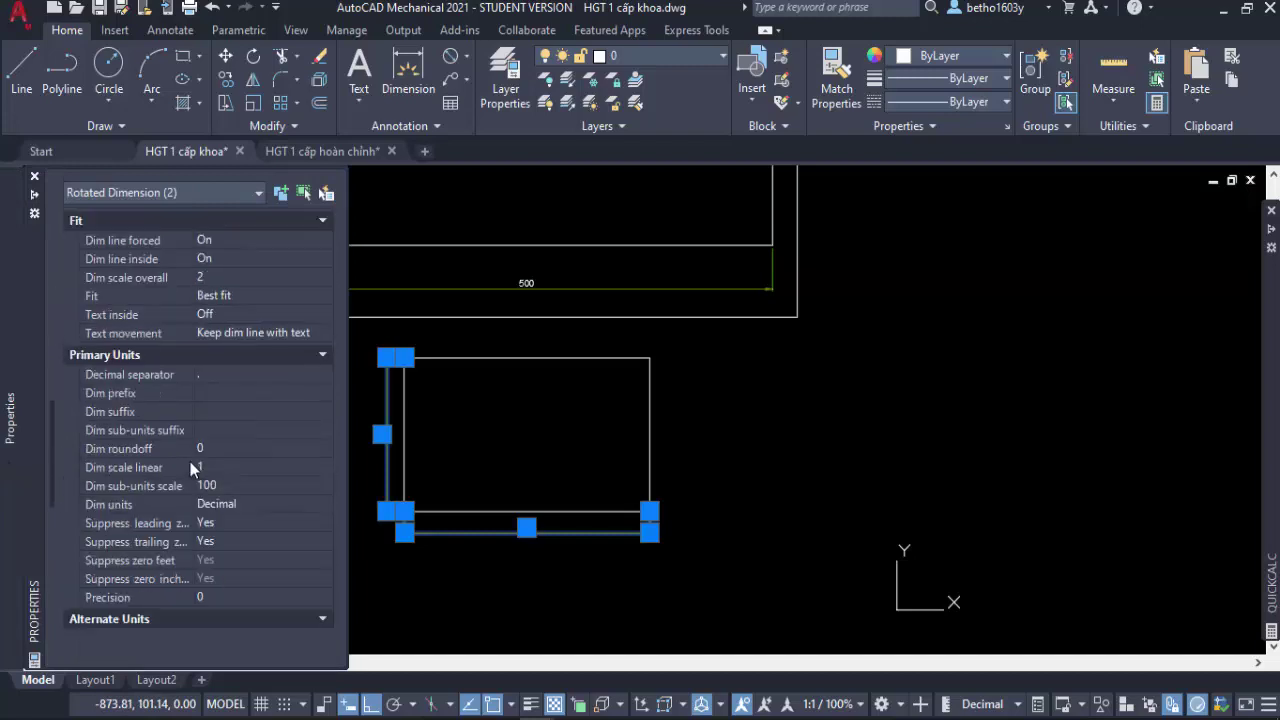
scroll(190, 461, down, 1)
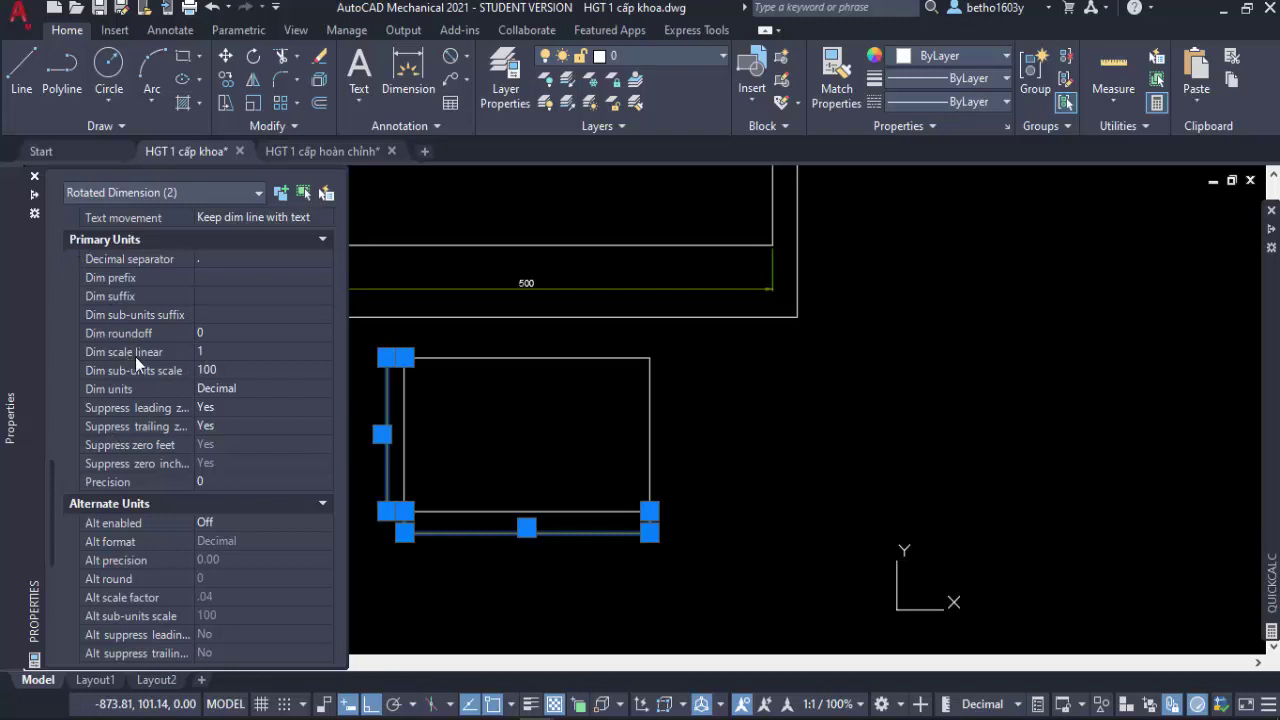
click(199, 351)
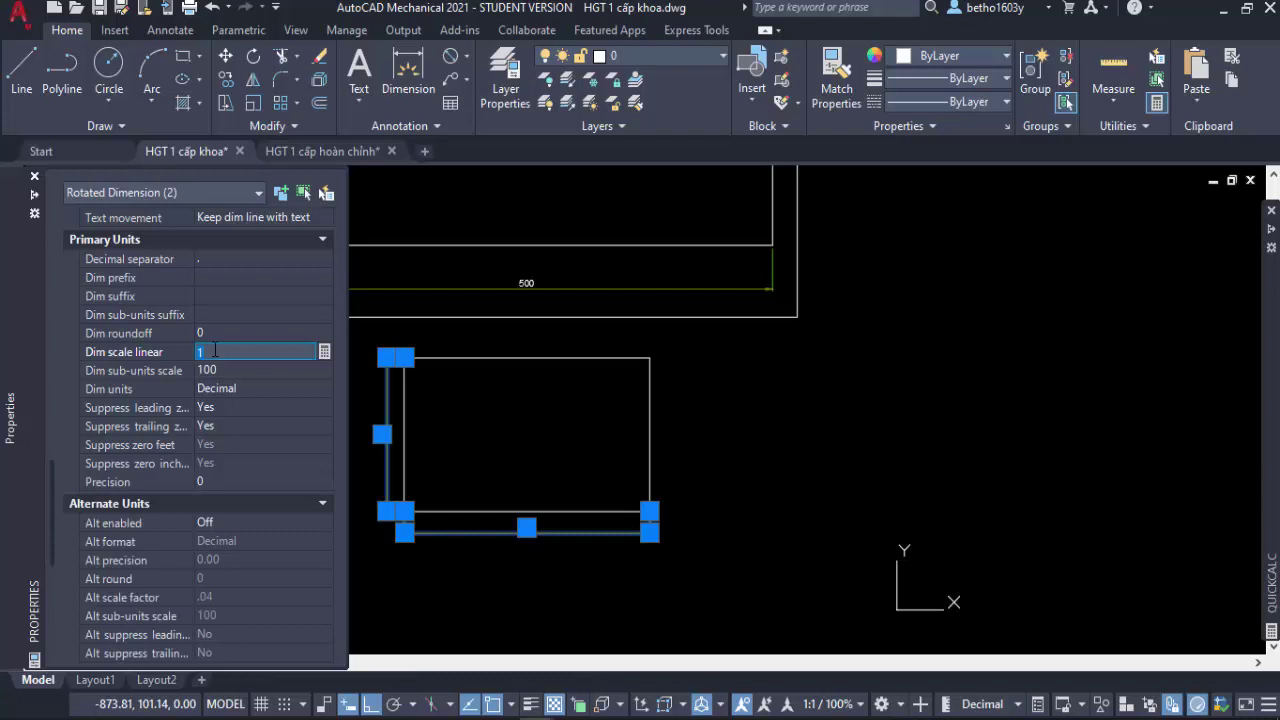
text(2)
key(Tab)
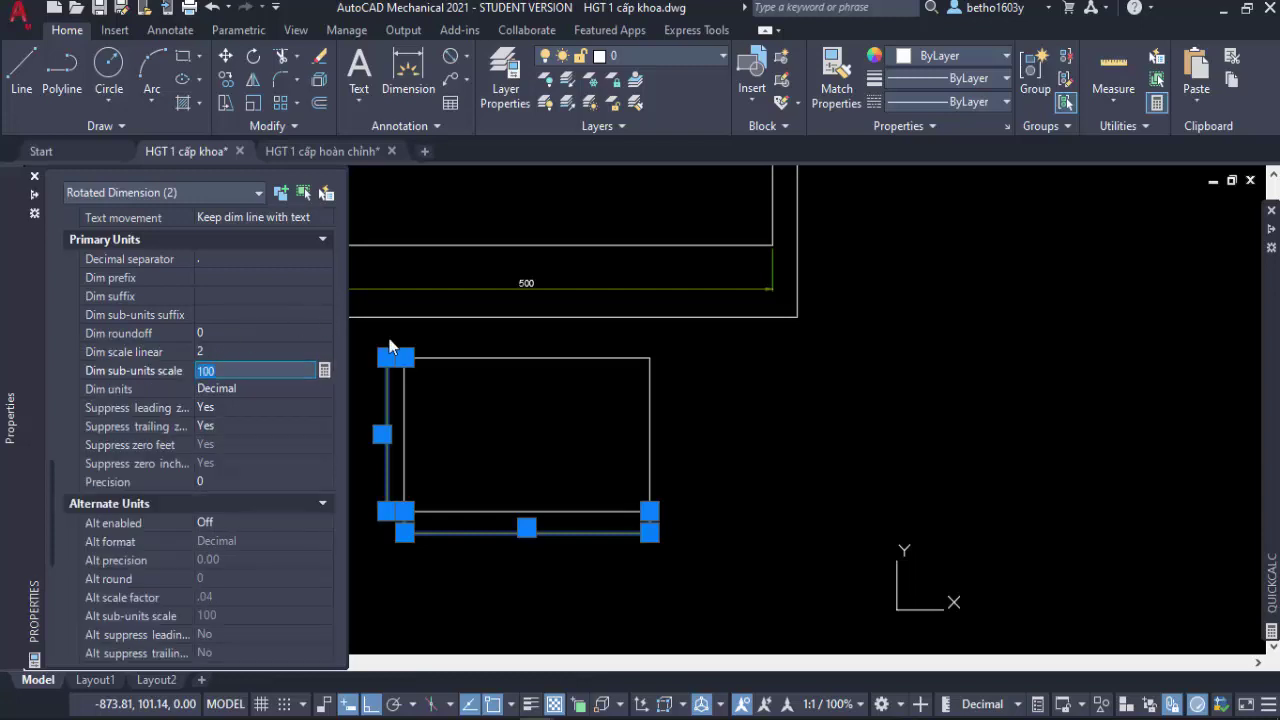
key(Escape)
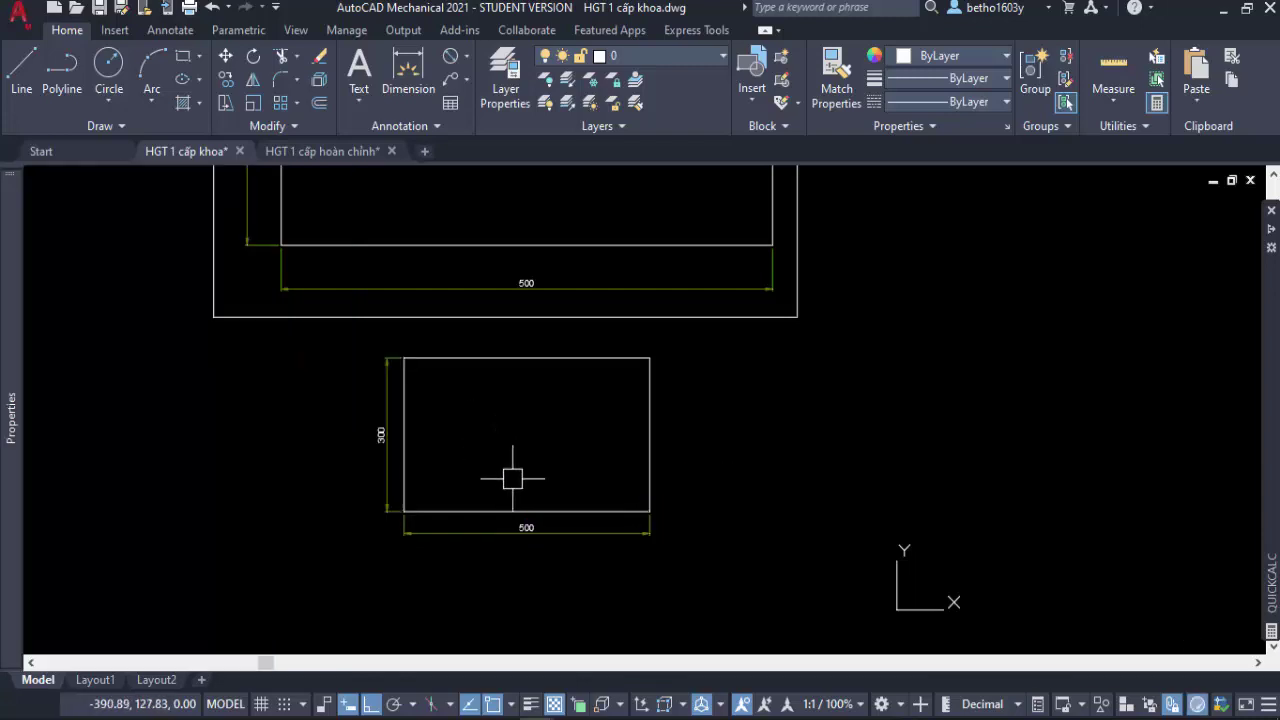
scroll(520, 515, up, 4)
scroll(526, 520, down, 2)
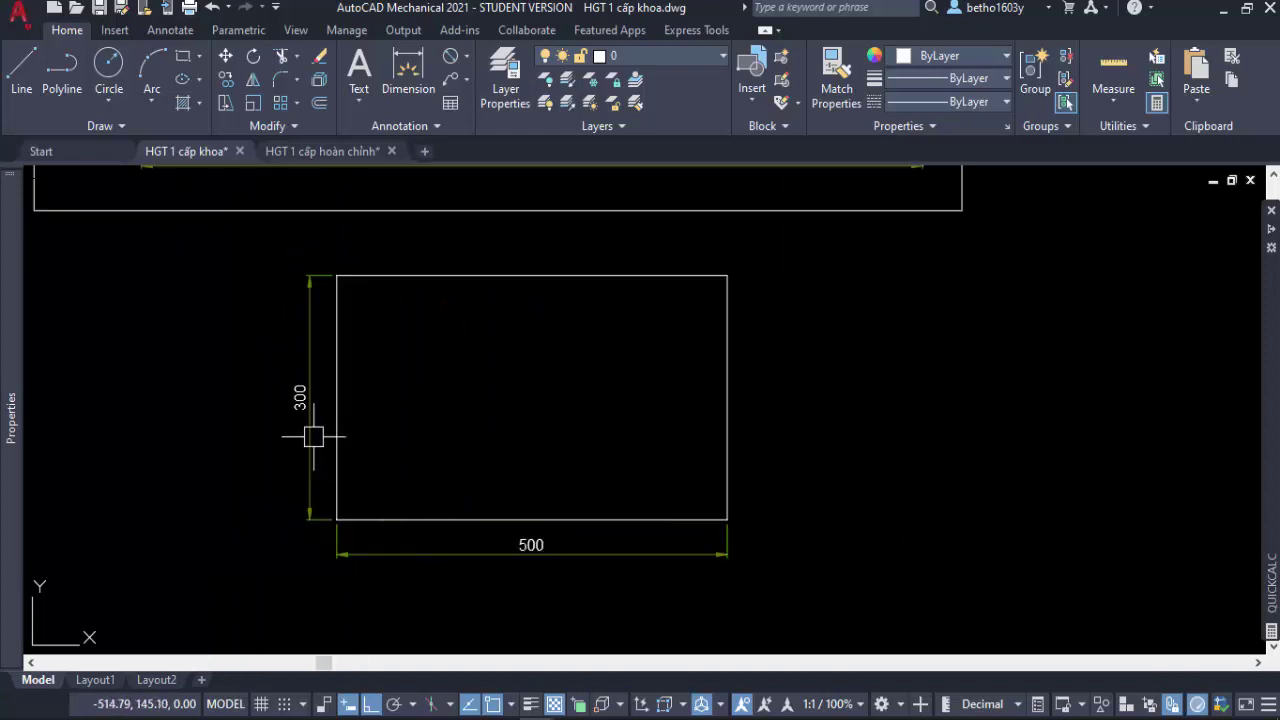
scroll(312, 422, down, 3)
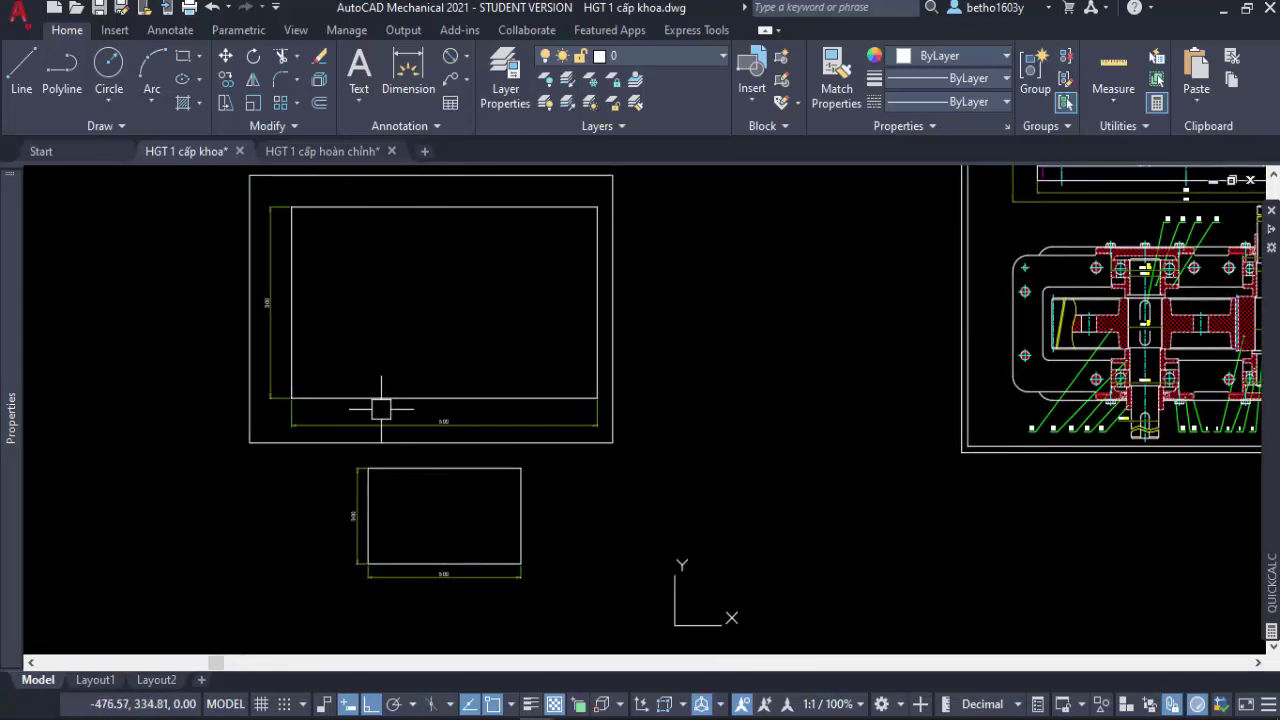
scroll(428, 586, up, 2)
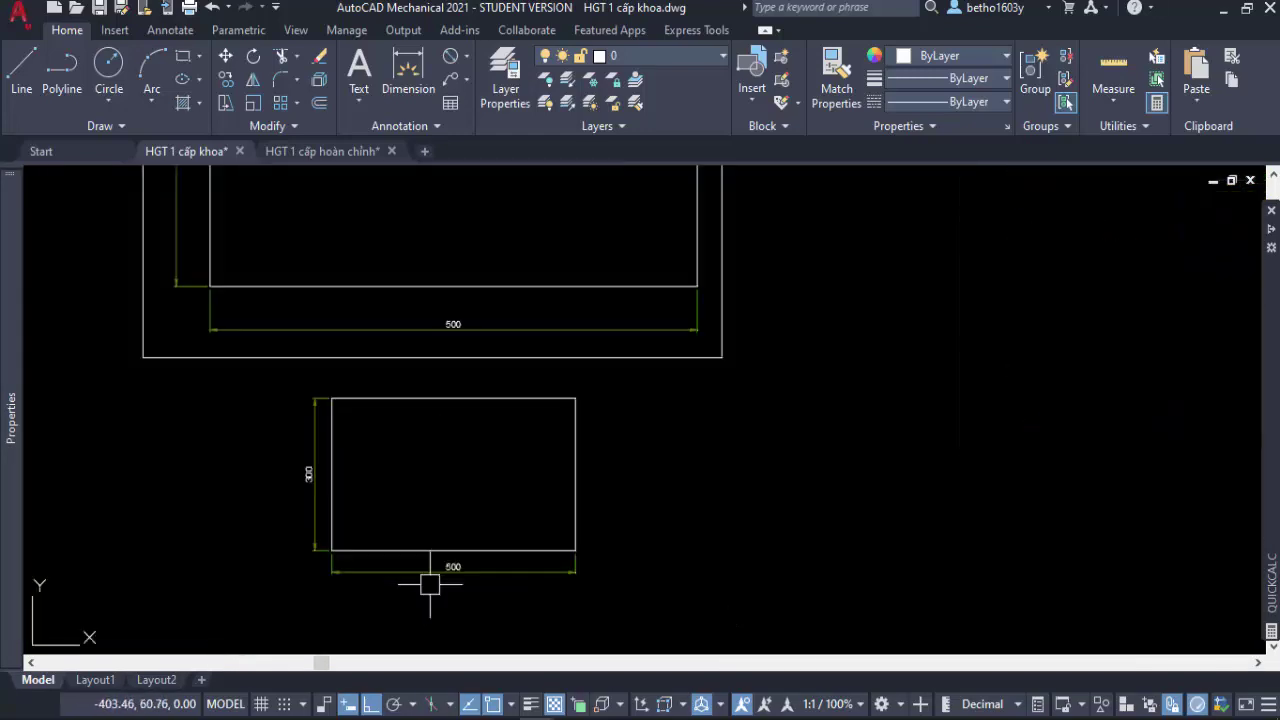
scroll(460, 572, up, 2)
middle_drag(490, 578, 504, 602)
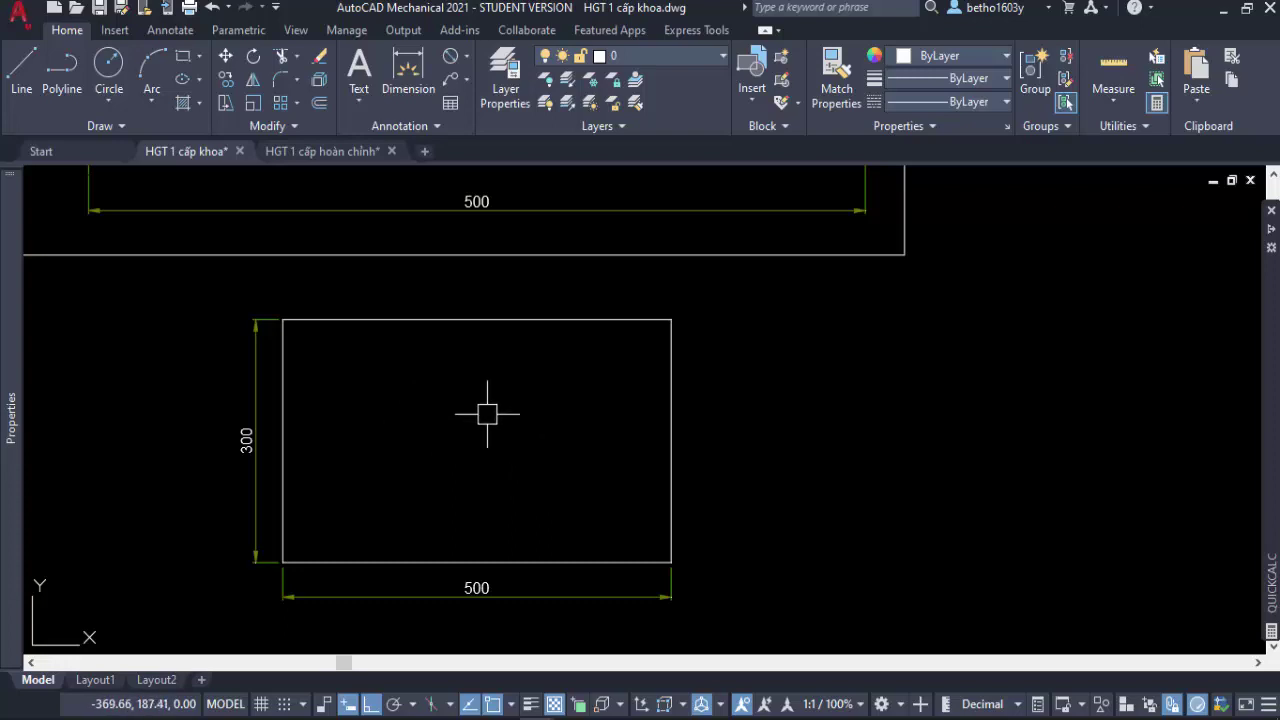
scroll(478, 438, down, 4)
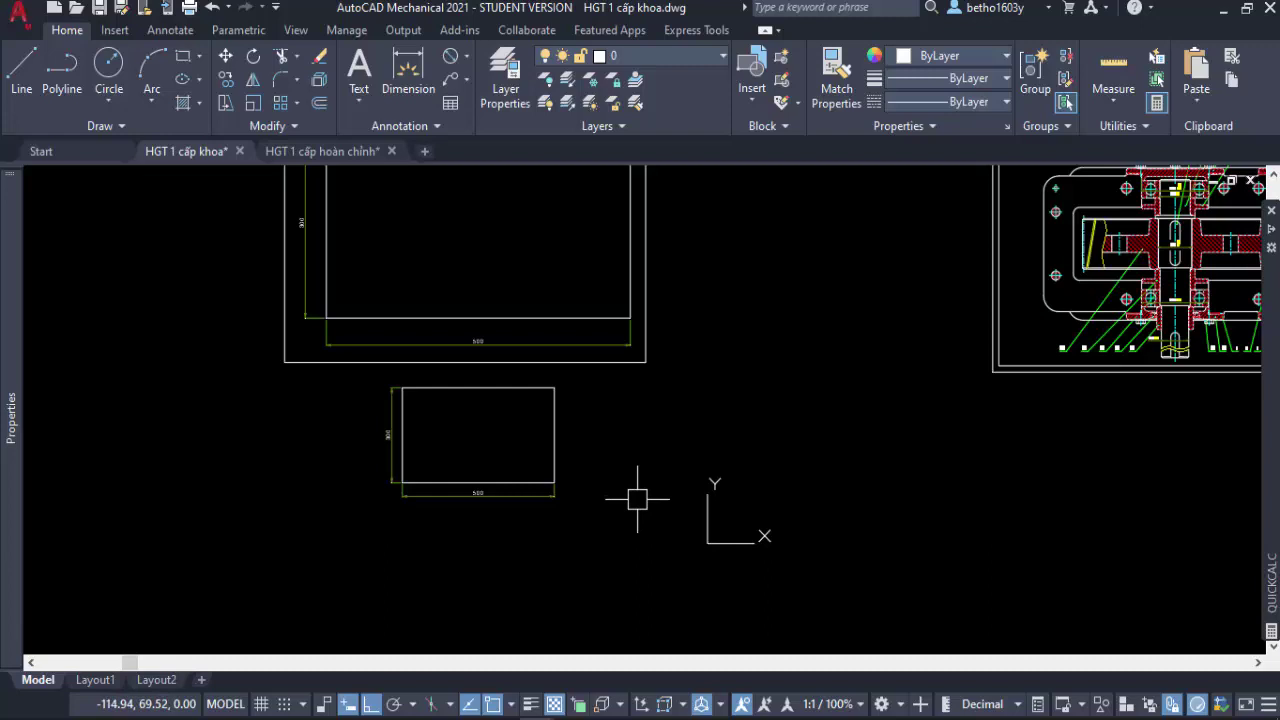
middle_drag(608, 500, 589, 592)
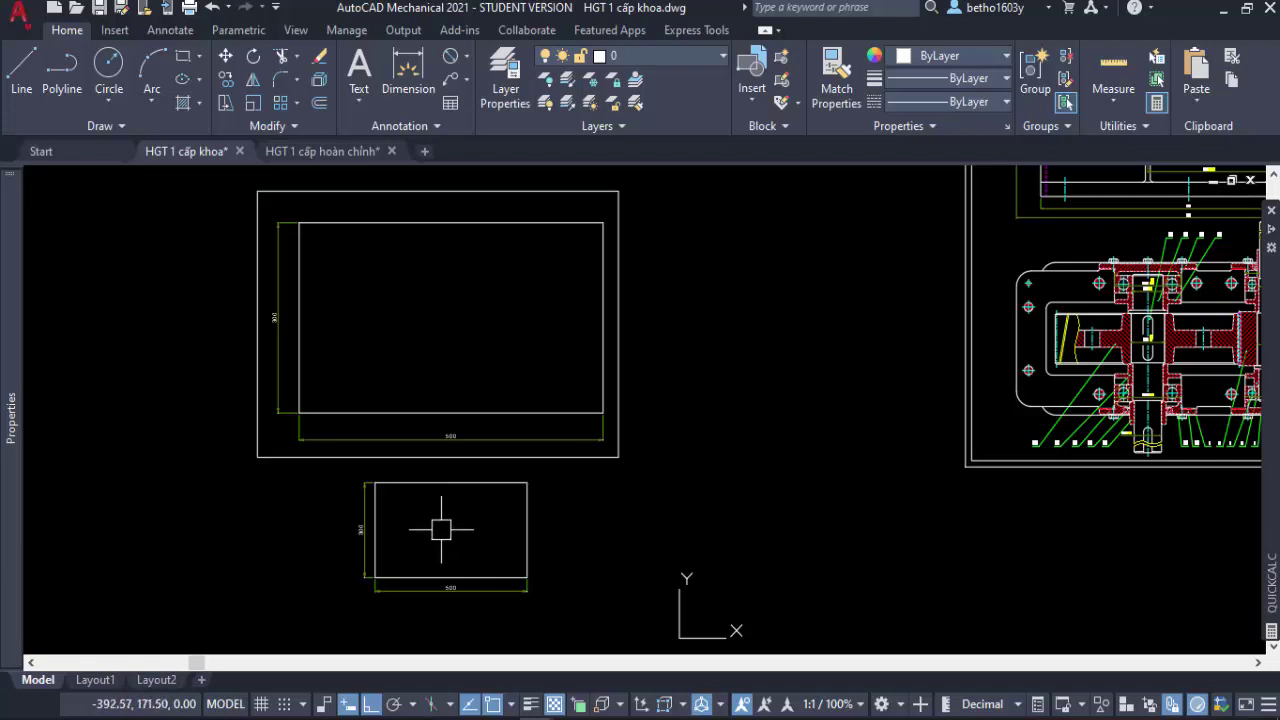
scroll(380, 626, up, 4)
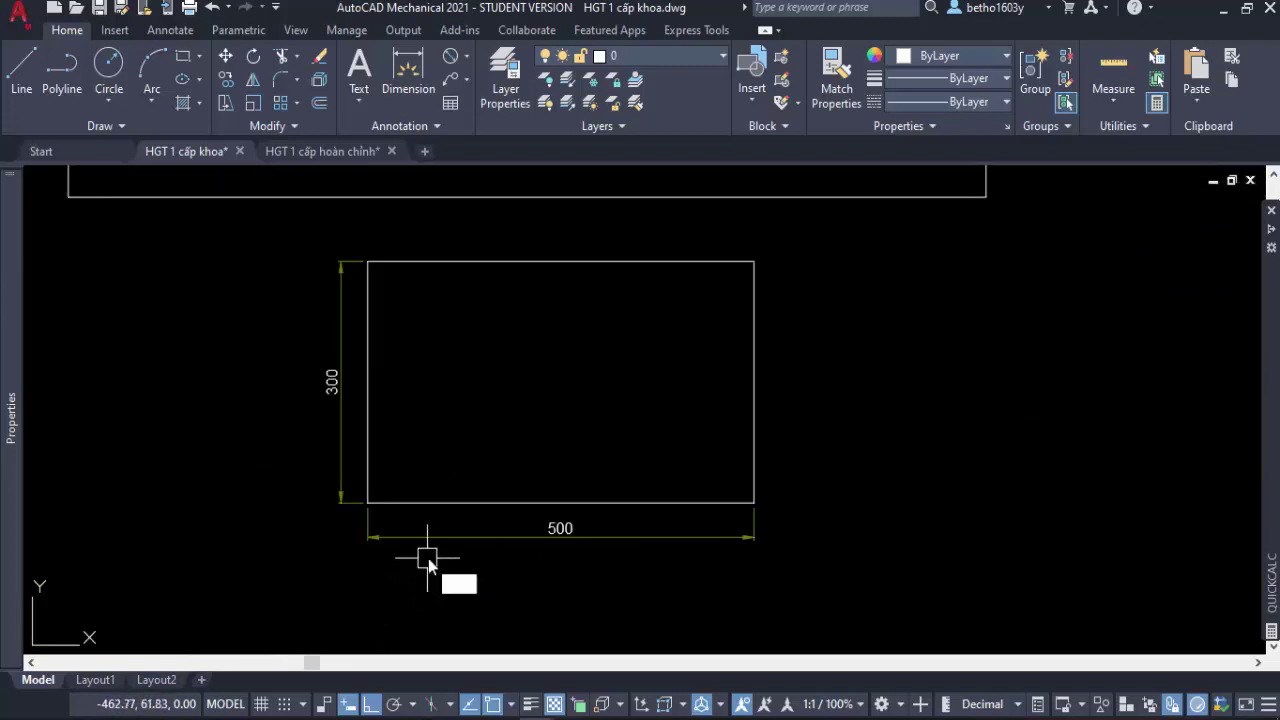
Set the DIMSCALE system variable to 2.
text(DLI)
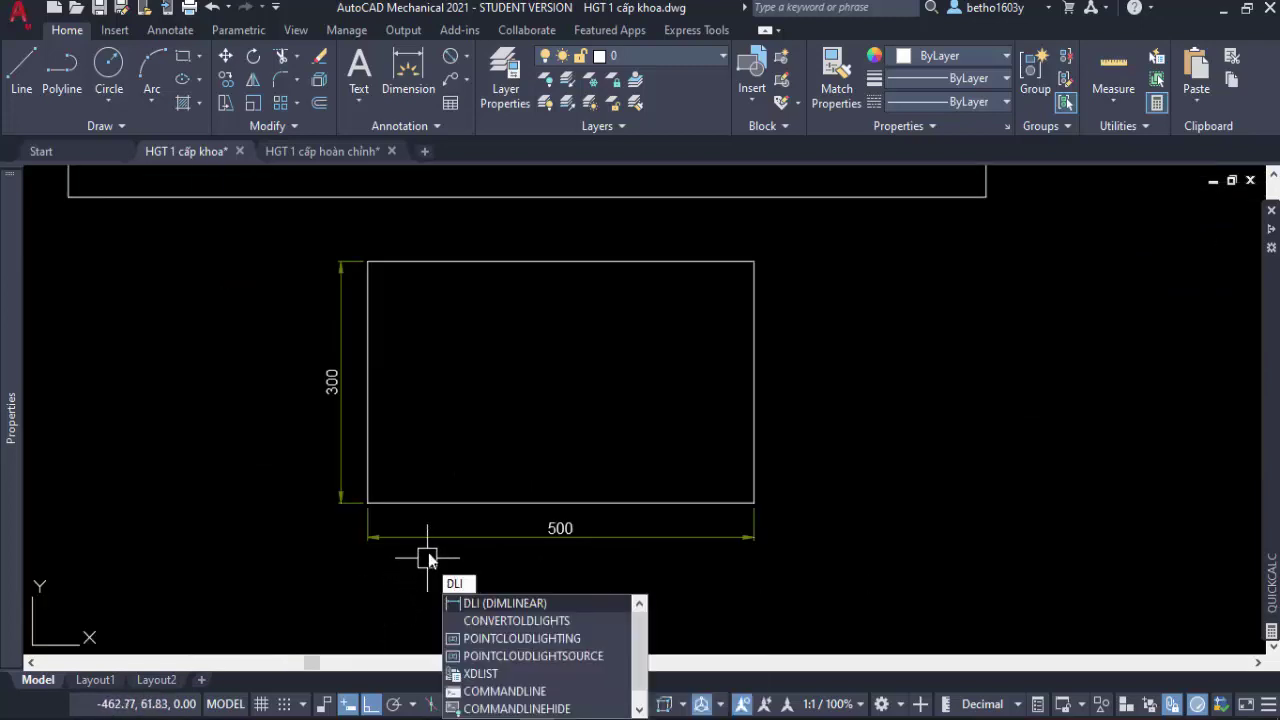
key(Return)
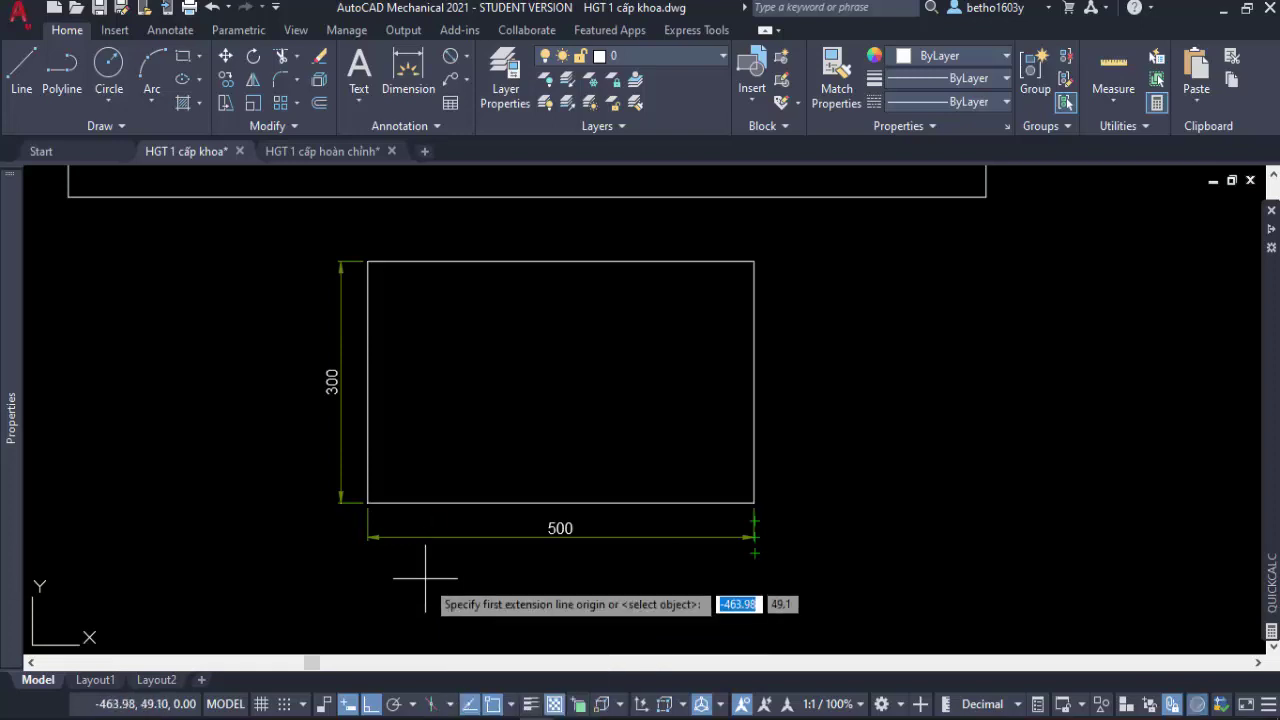
key(Escape)
text(DIm)
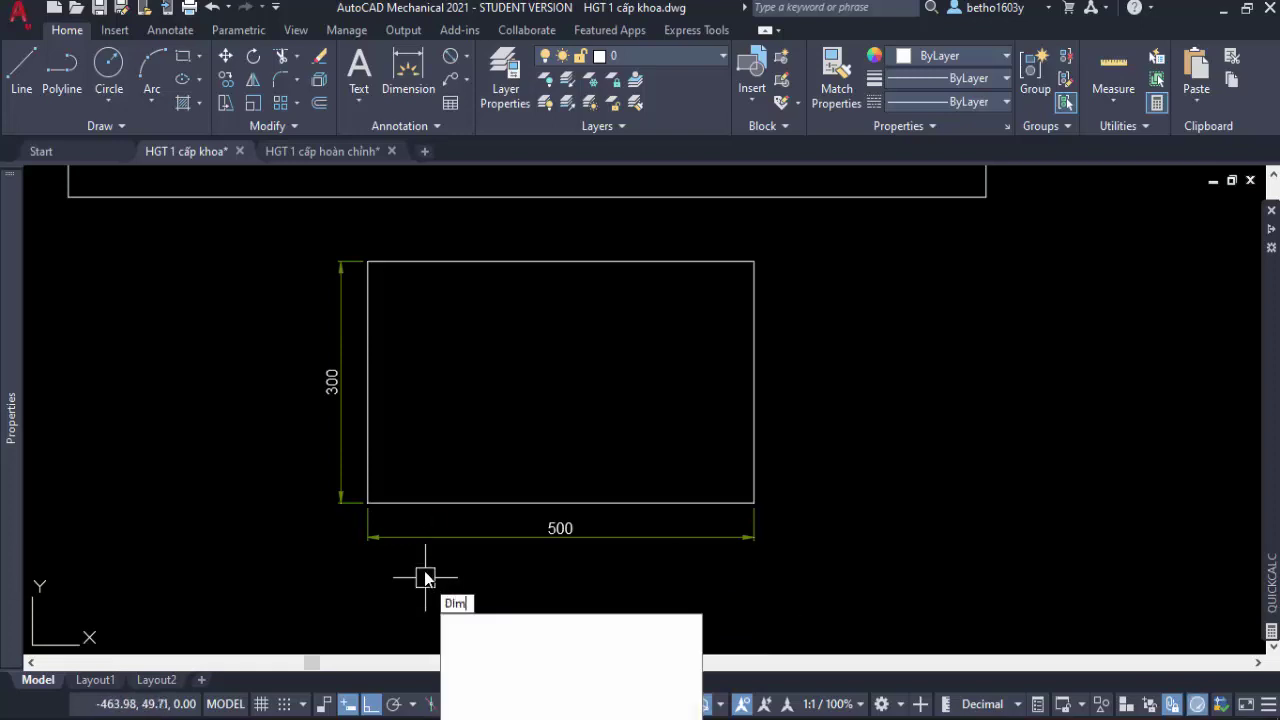
text(c)
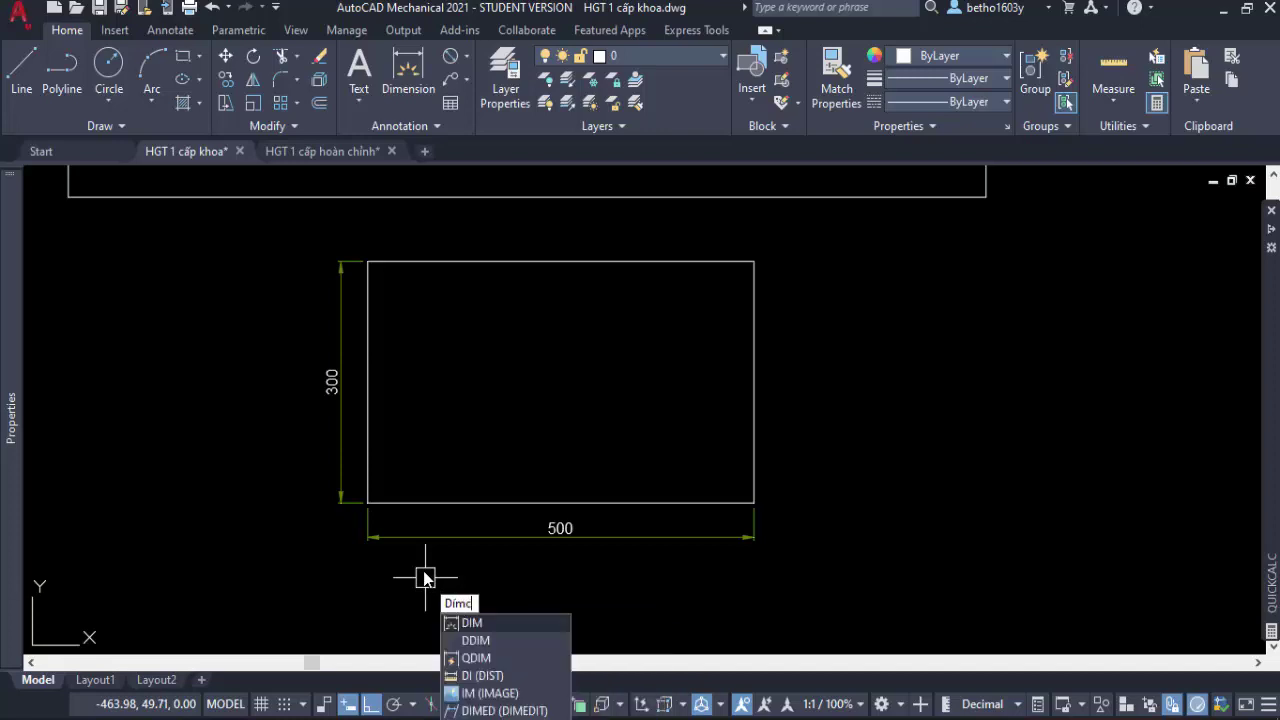
text(al)
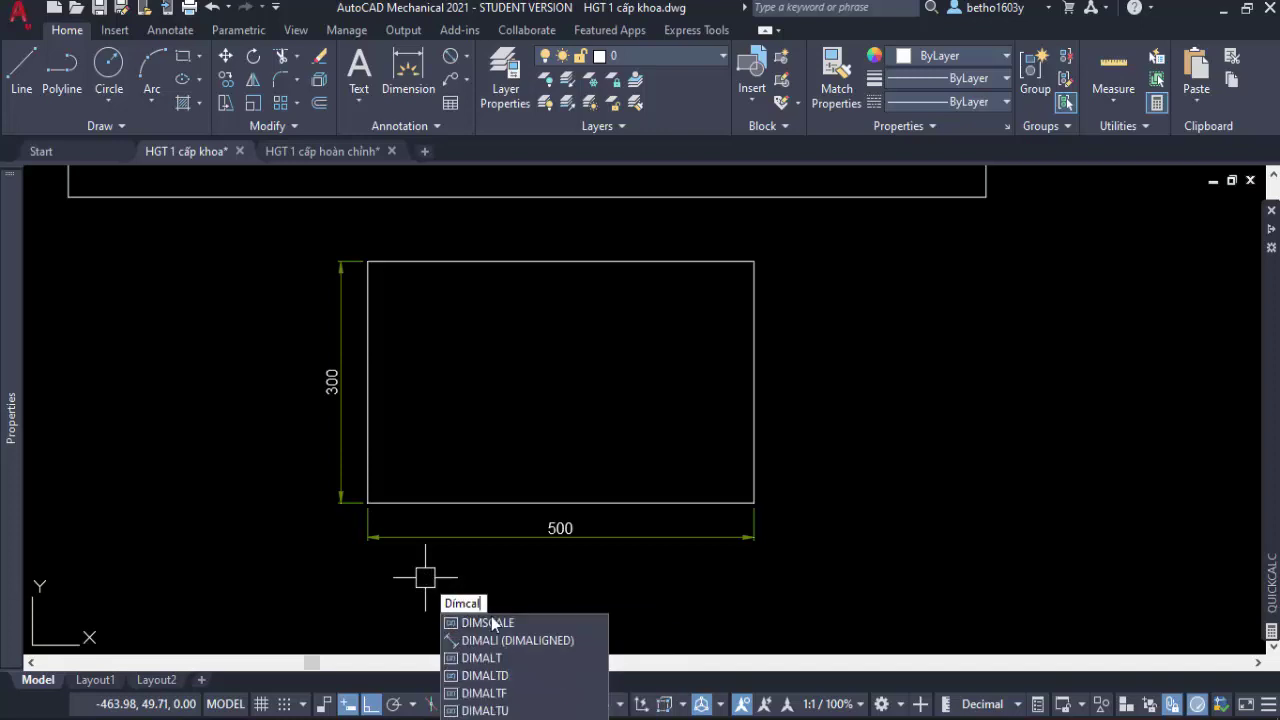
click(490, 623)
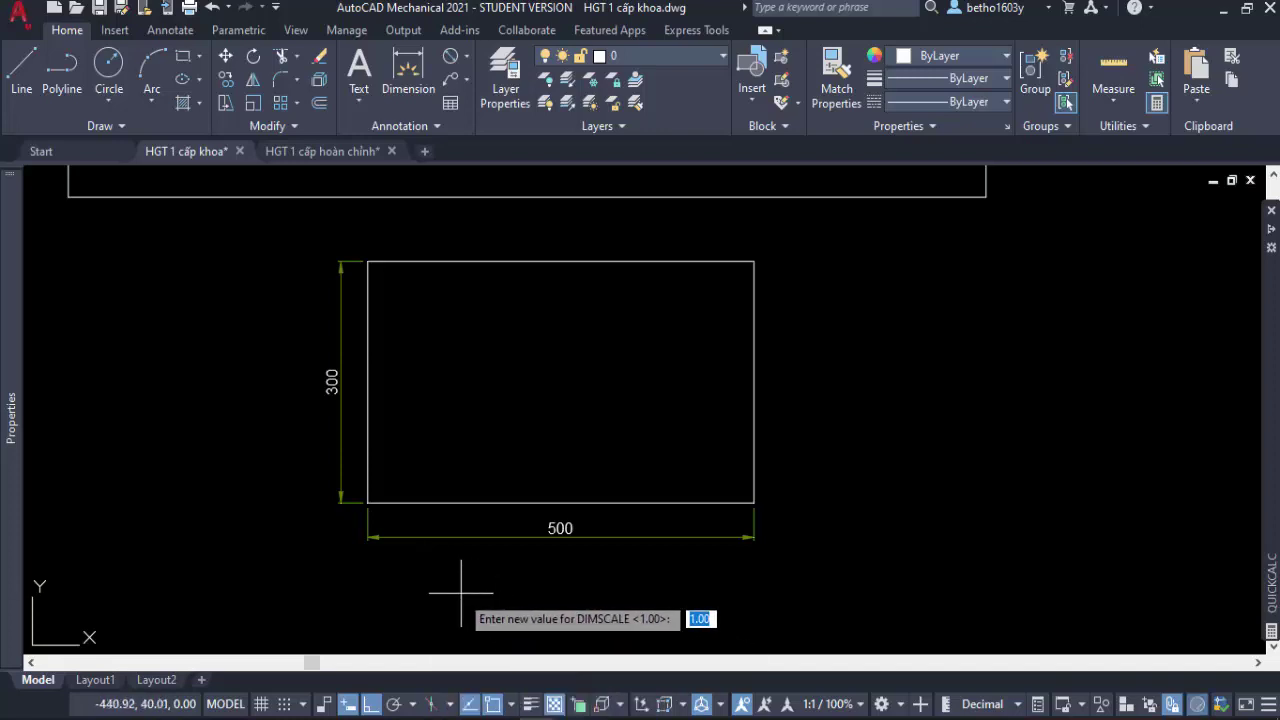
text(2)
key(Return)
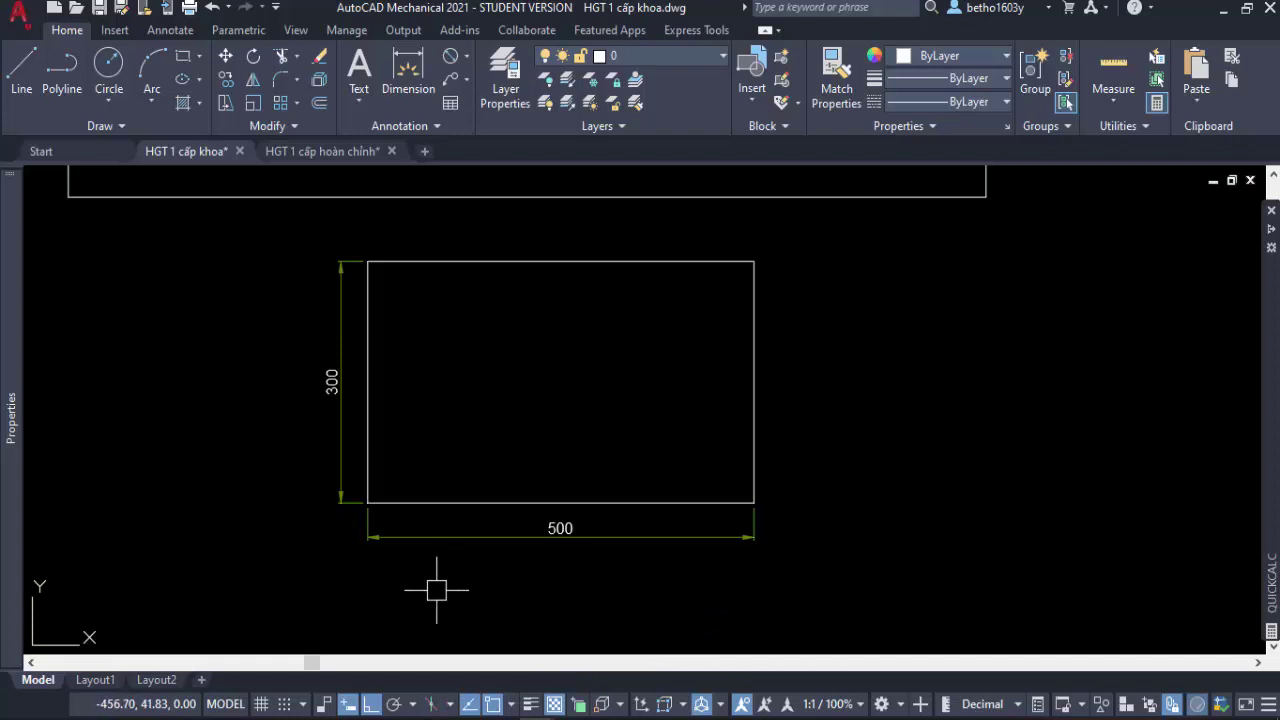
Rerun DIMSCALE to confirm it reads 2.00 and inspect the rectangle.
key(Return)
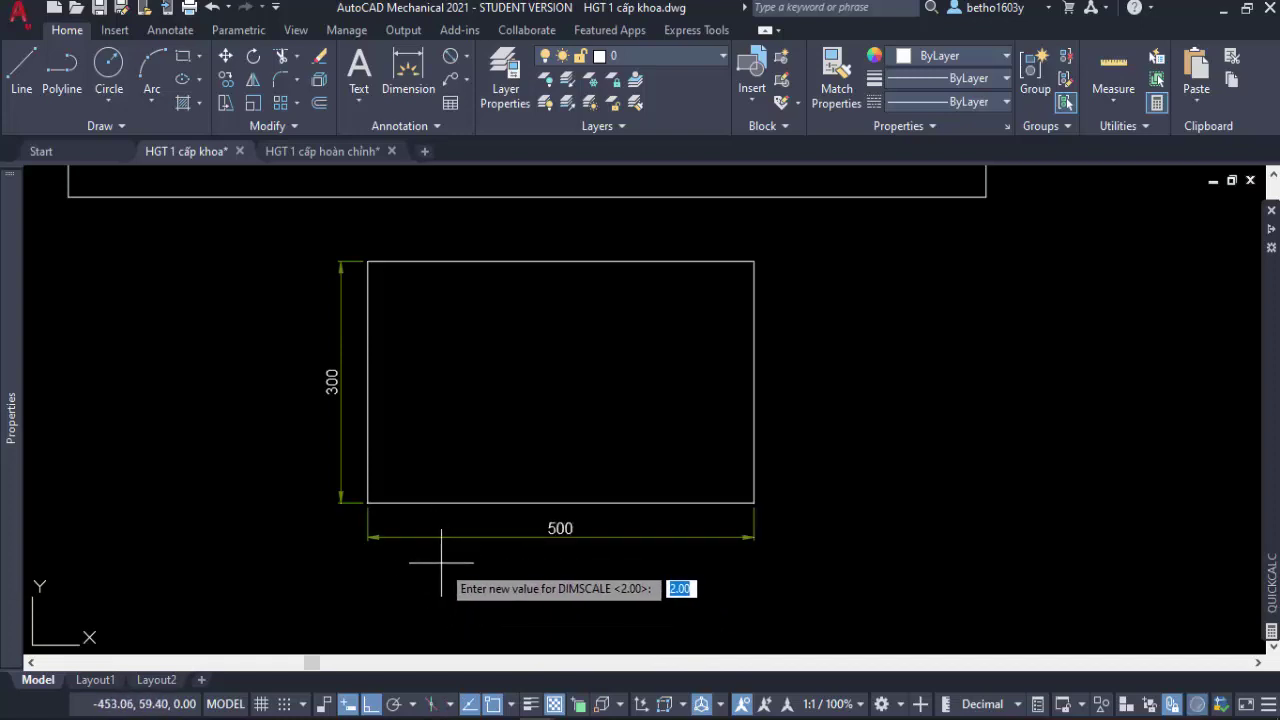
key(Escape)
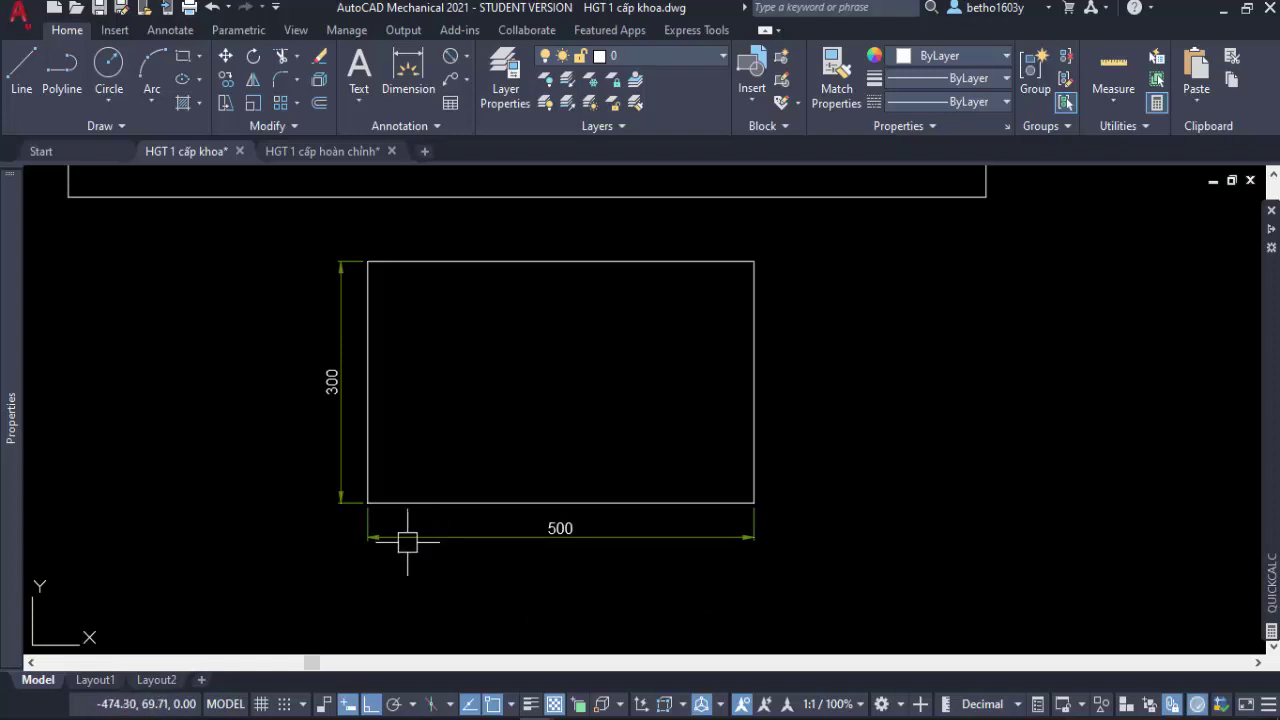
click(409, 502)
key(Escape)
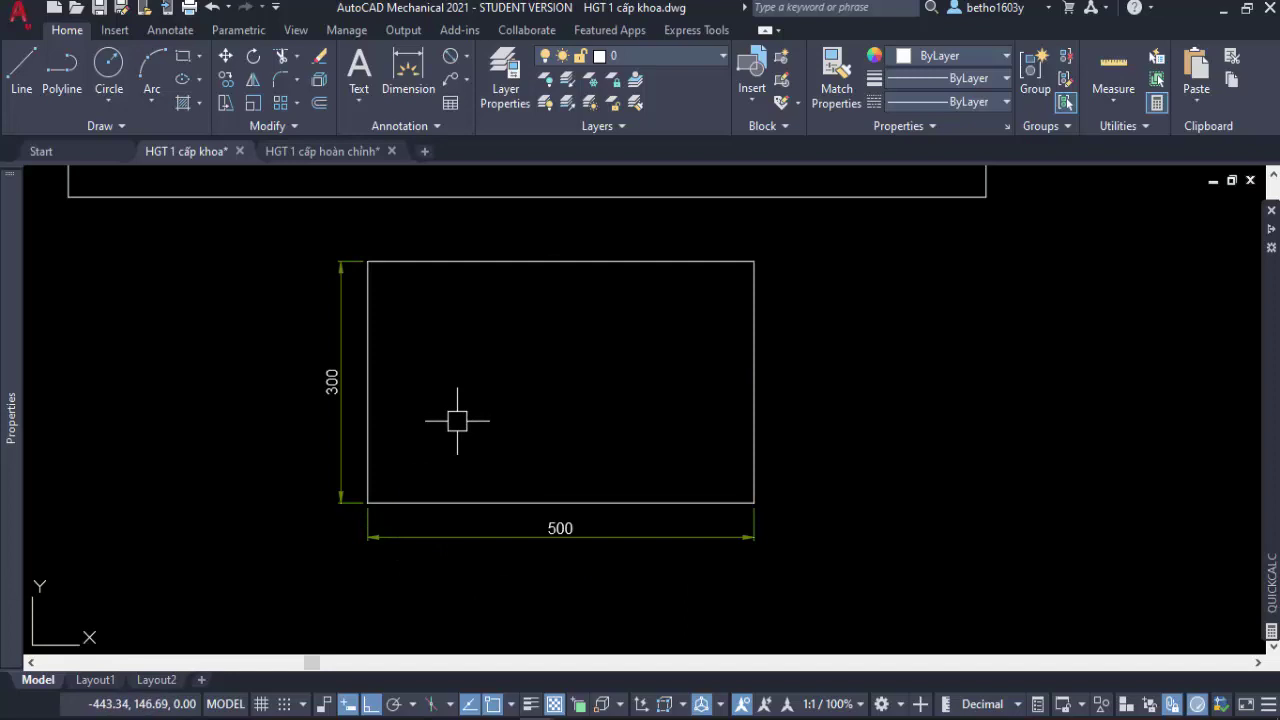
scroll(449, 514, down, 2)
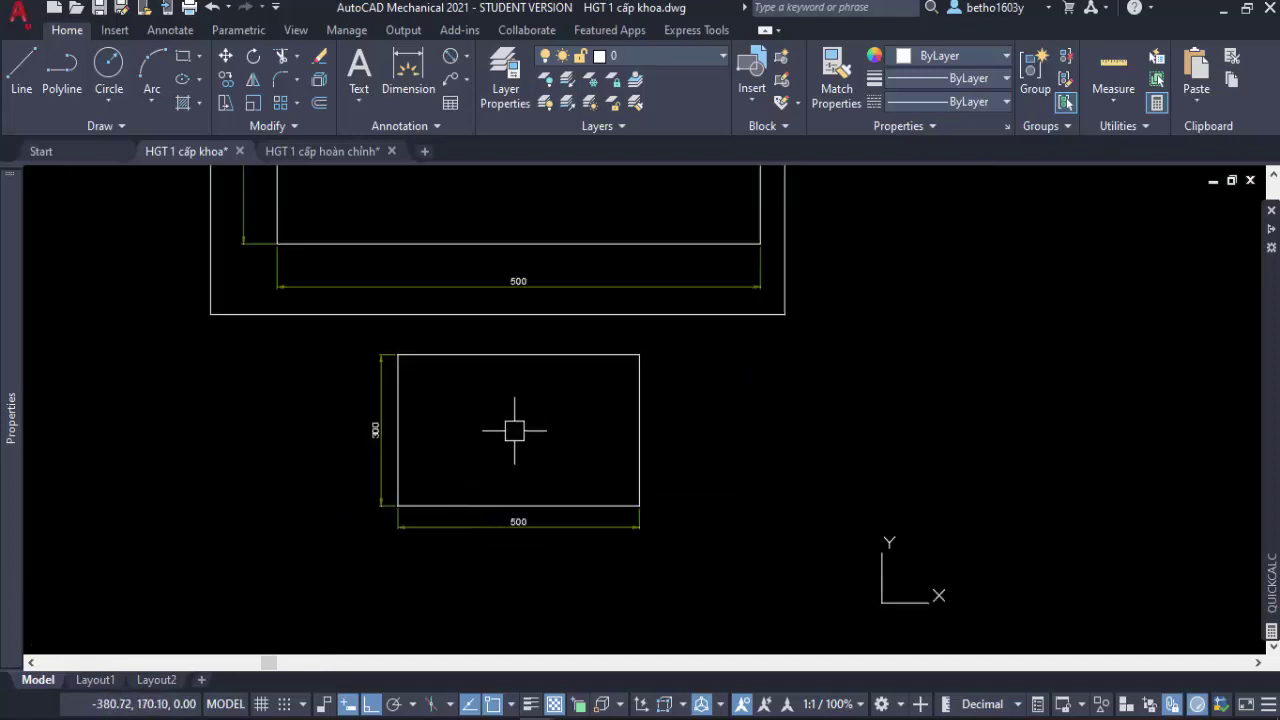
Pan and zoom out to view the rectangles beside the gearbox assembly sheet.
scroll(514, 431, down, 2)
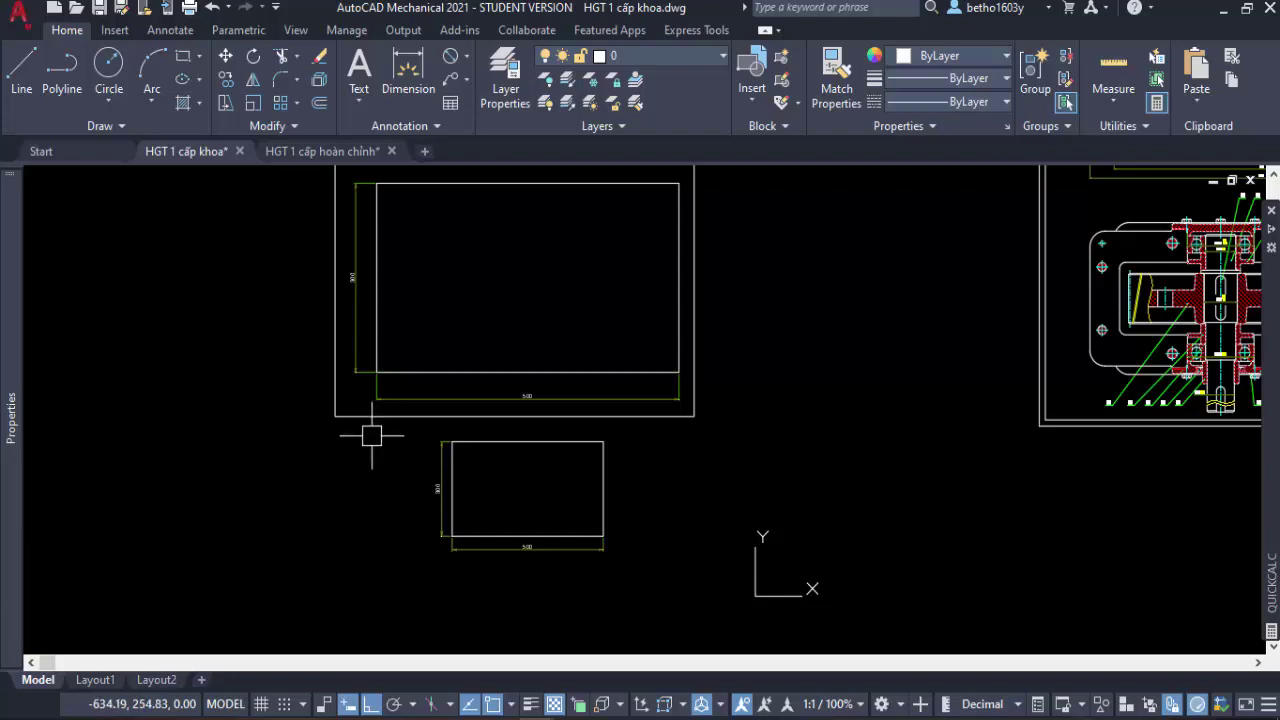
middle_drag(358, 447, 357, 505)
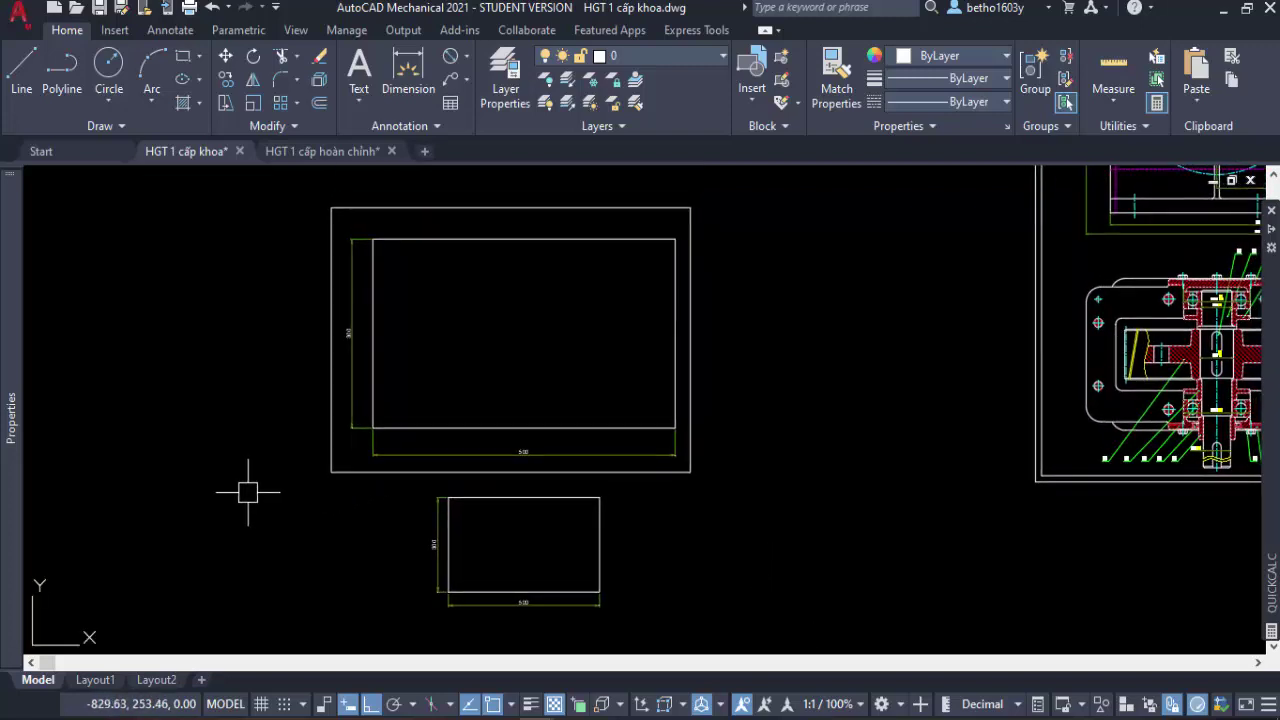
scroll(250, 491, down, 4)
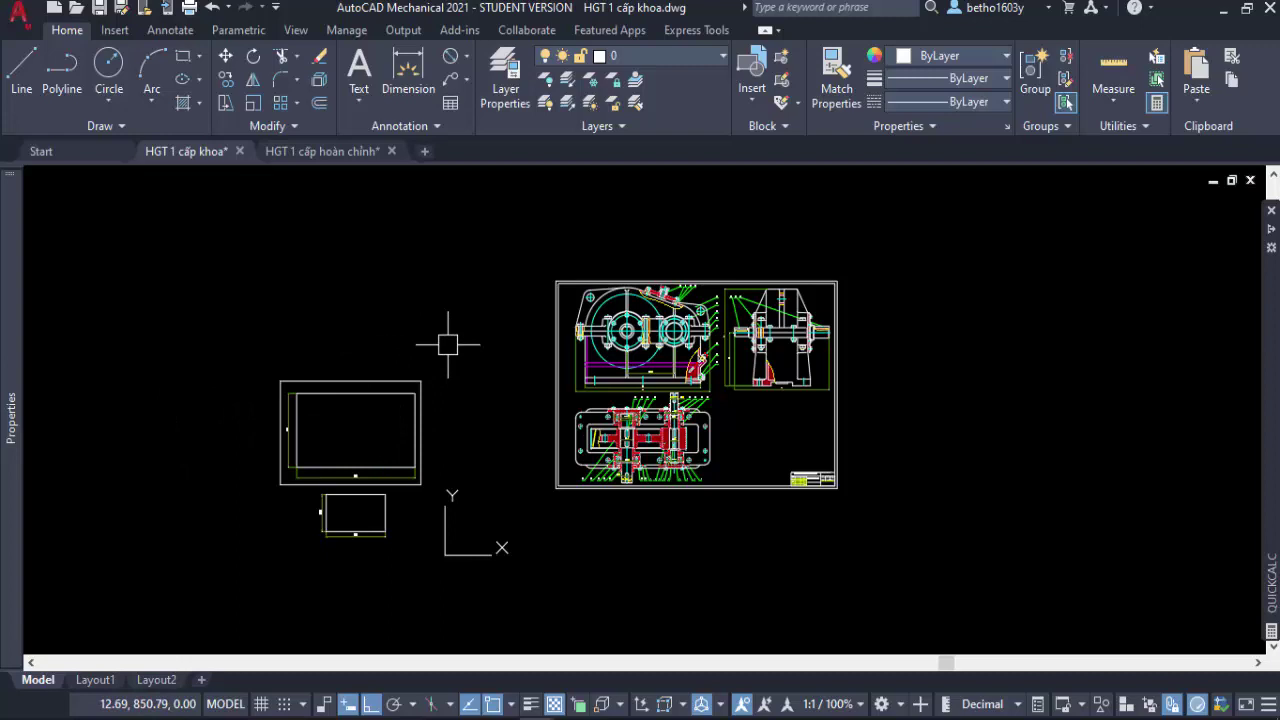
scroll(380, 555, up, 2)
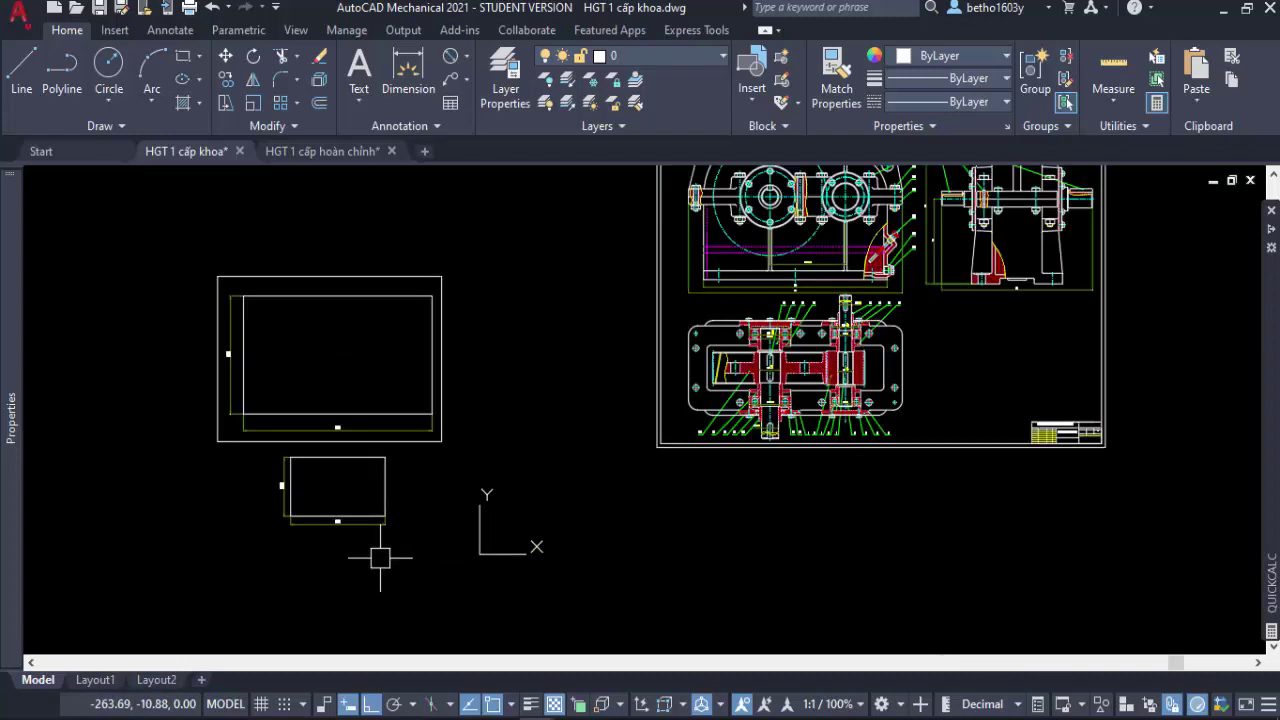
middle_drag(420, 534, 478, 535)
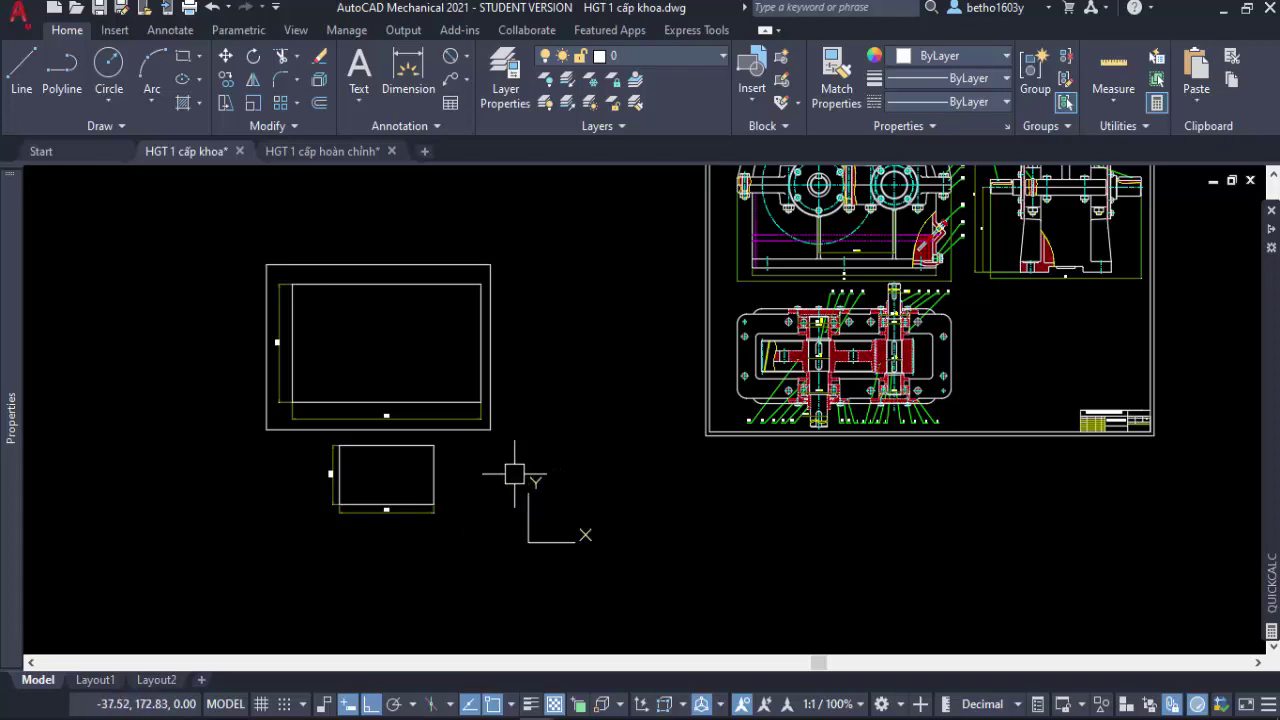
scroll(911, 222, up, 3)
scroll(770, 301, up, 3)
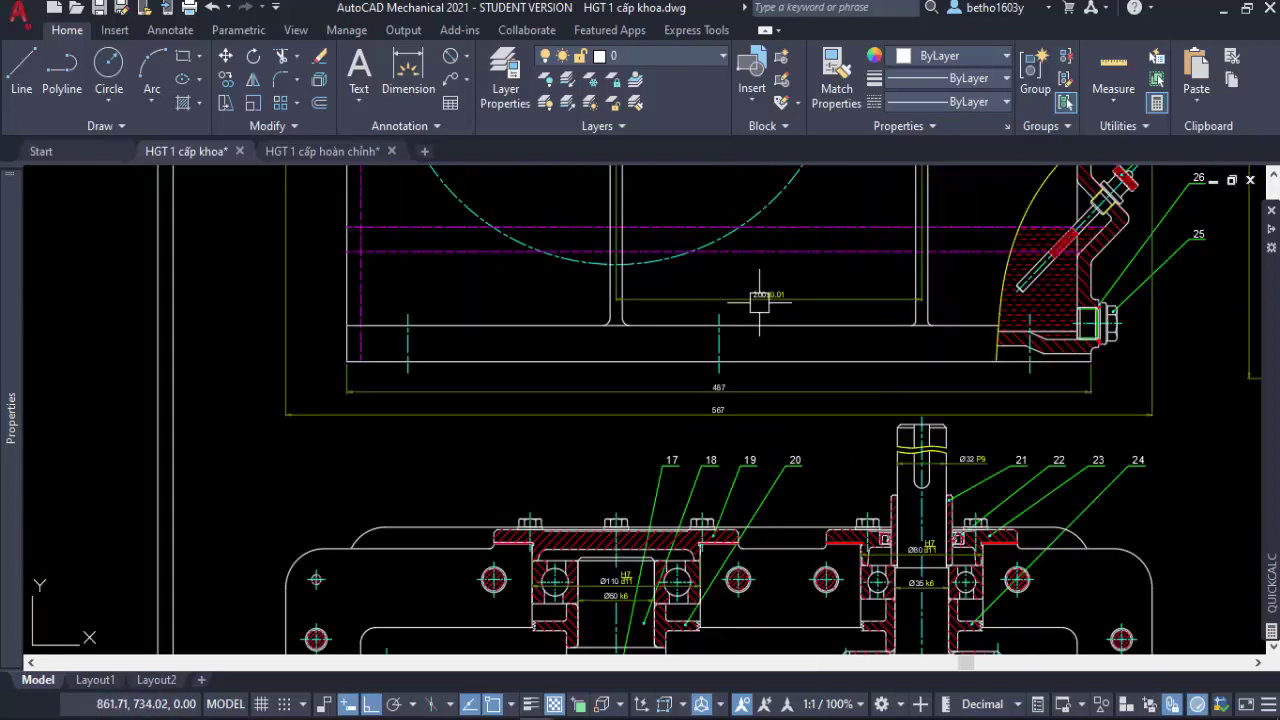
scroll(770, 303, up, 2)
scroll(770, 300, up, 3)
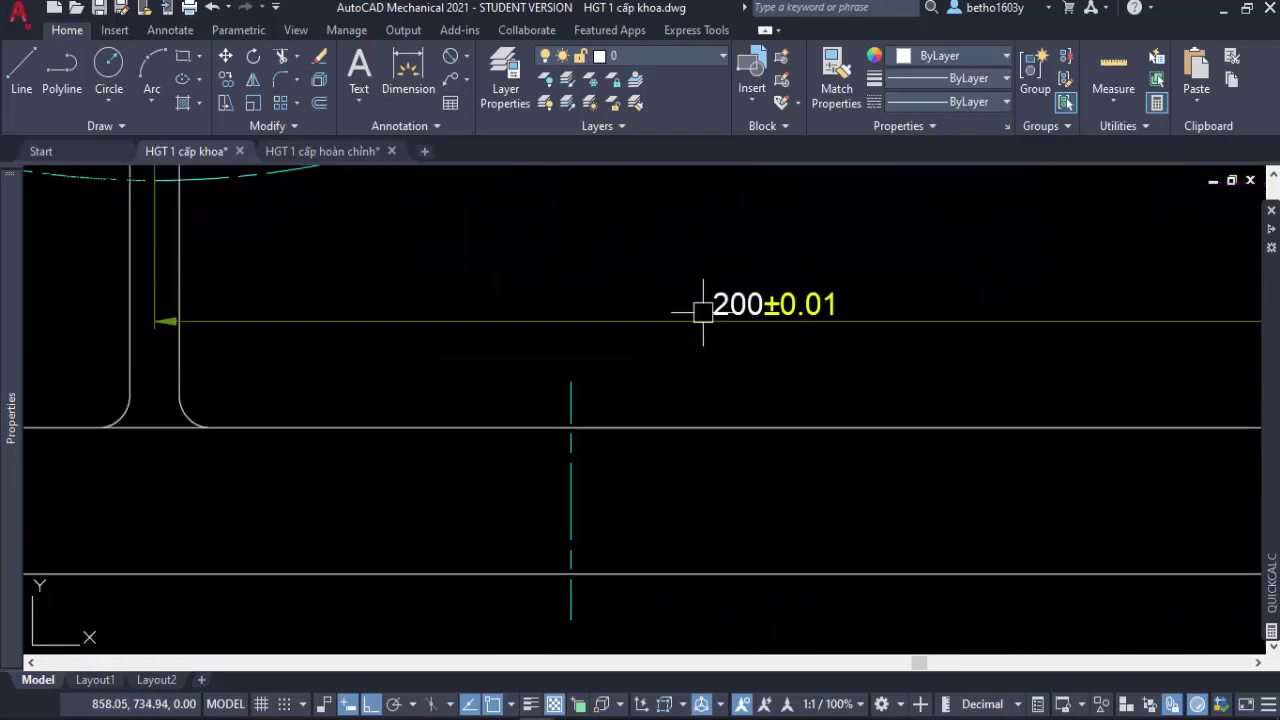
scroll(862, 300, down, 2)
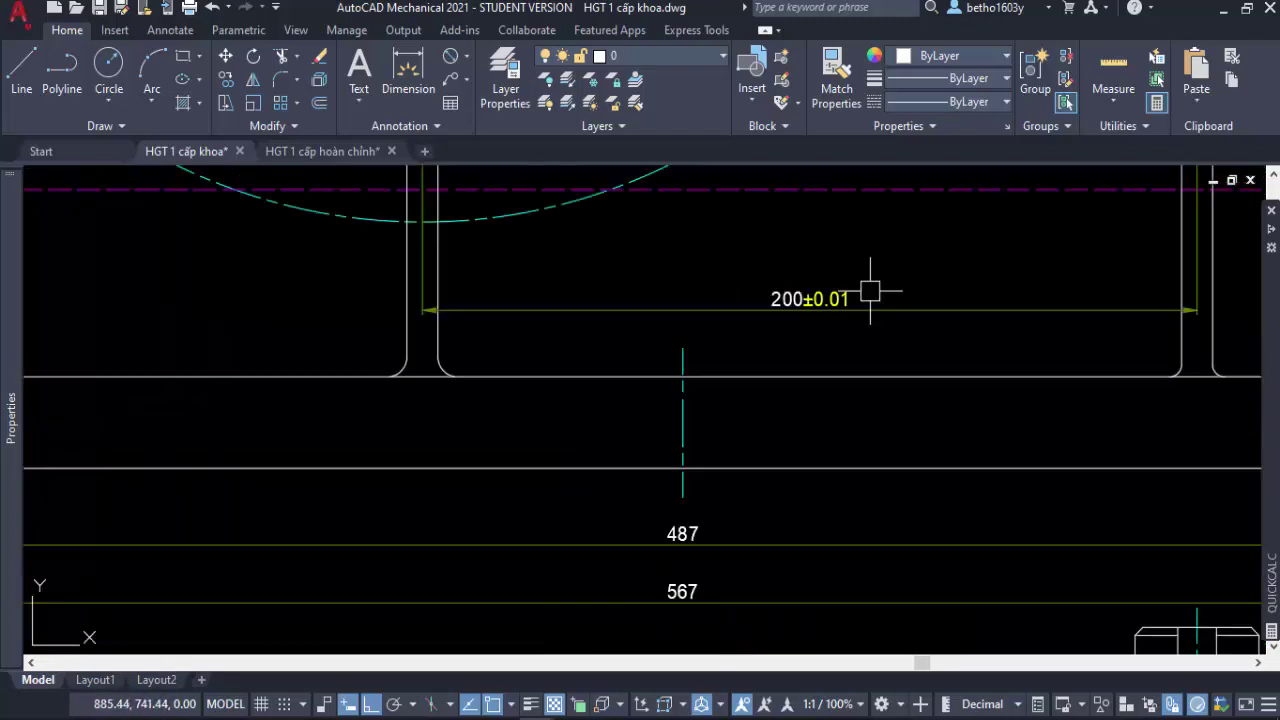
scroll(868, 293, down, 2)
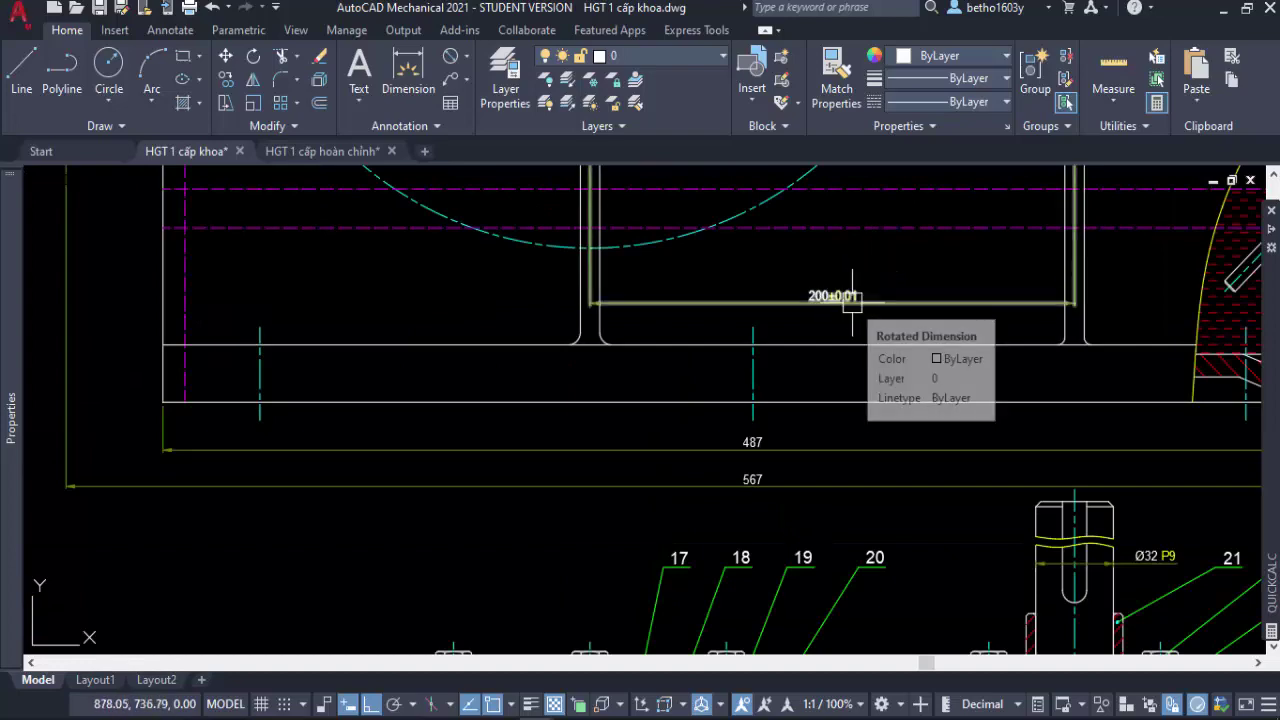
scroll(903, 276, down, 4)
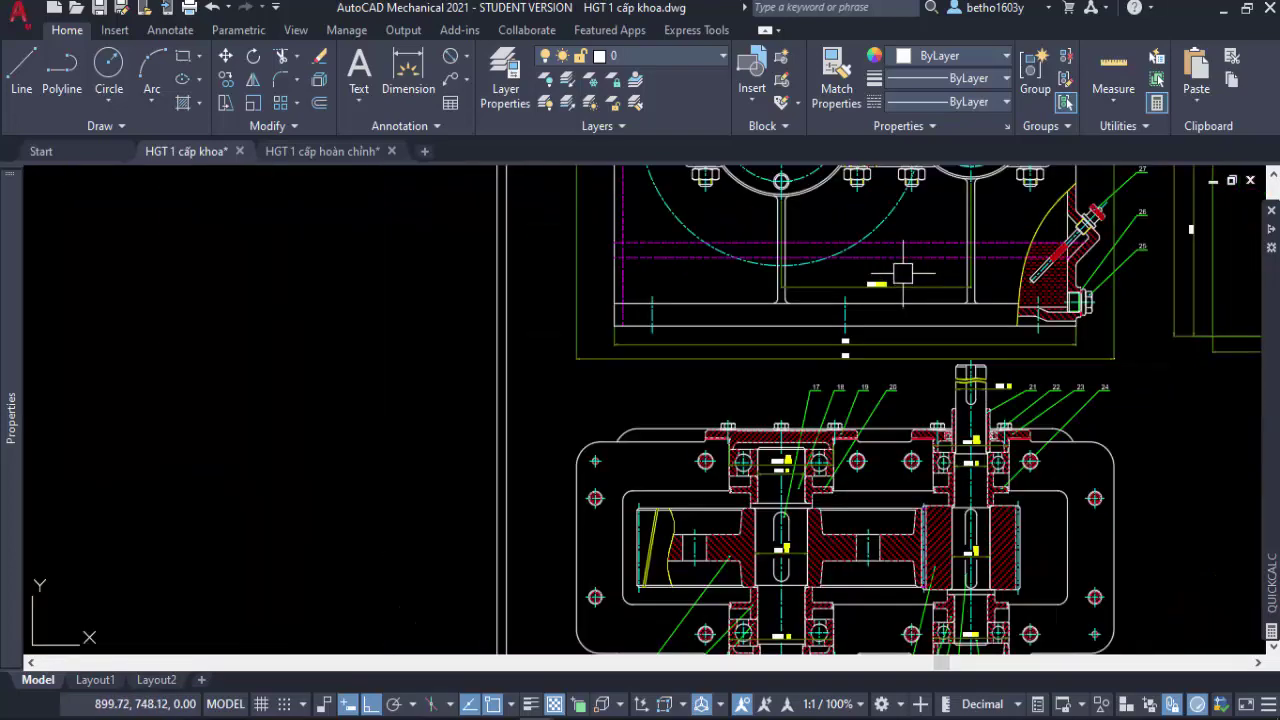
scroll(895, 276, down, 3)
scroll(841, 305, down, 2)
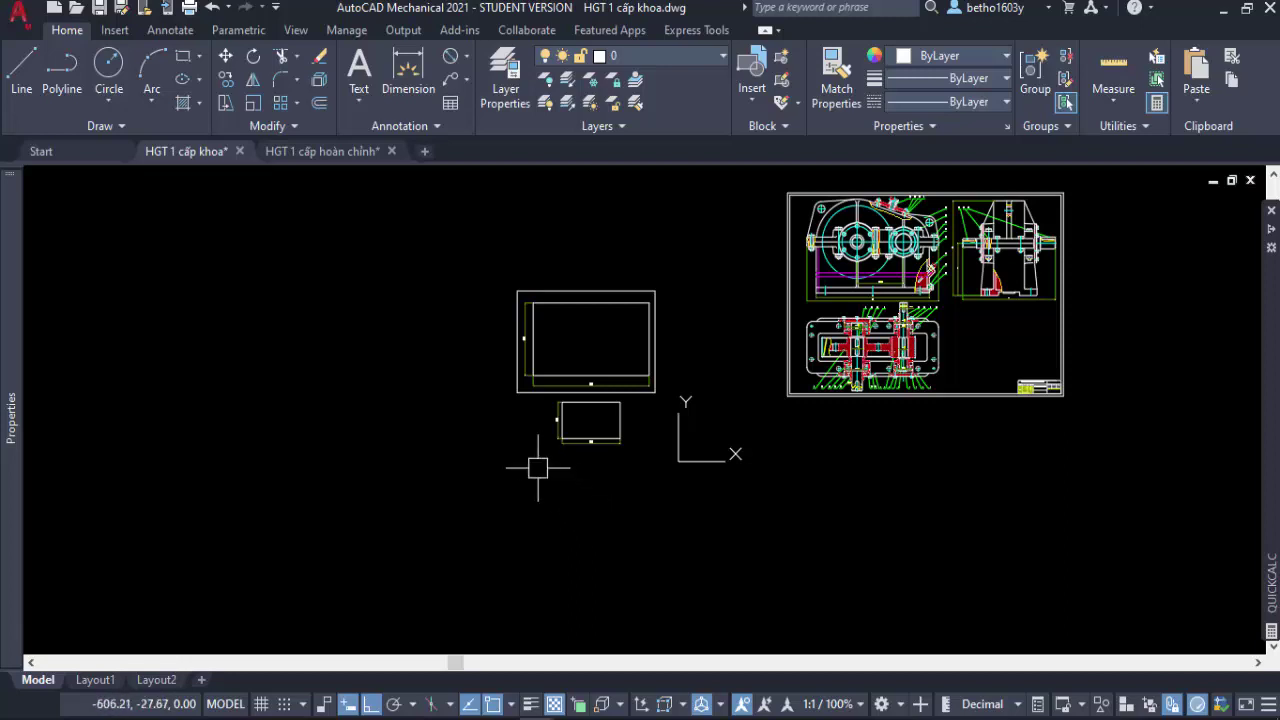
scroll(563, 414, up, 2)
scroll(563, 416, up, 1)
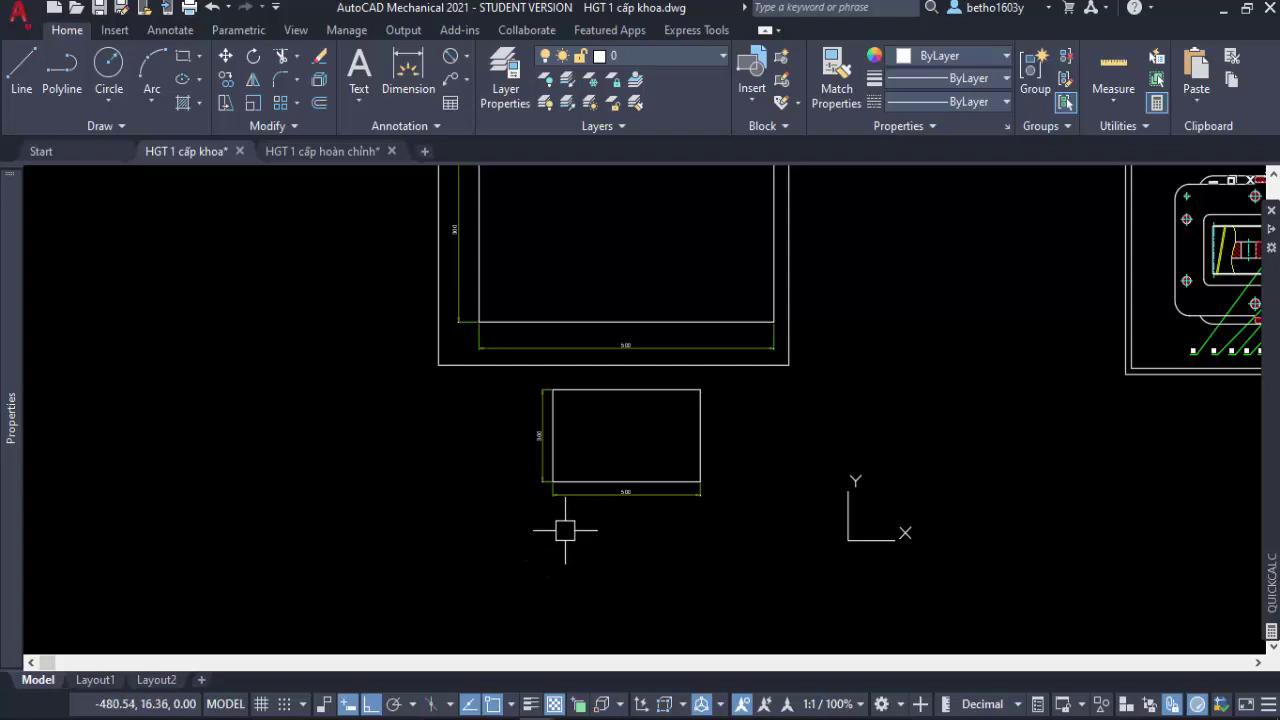
Select the 500 dimension and scroll the Properties palette down to its Tolerances section.
scroll(565, 531, up, 3)
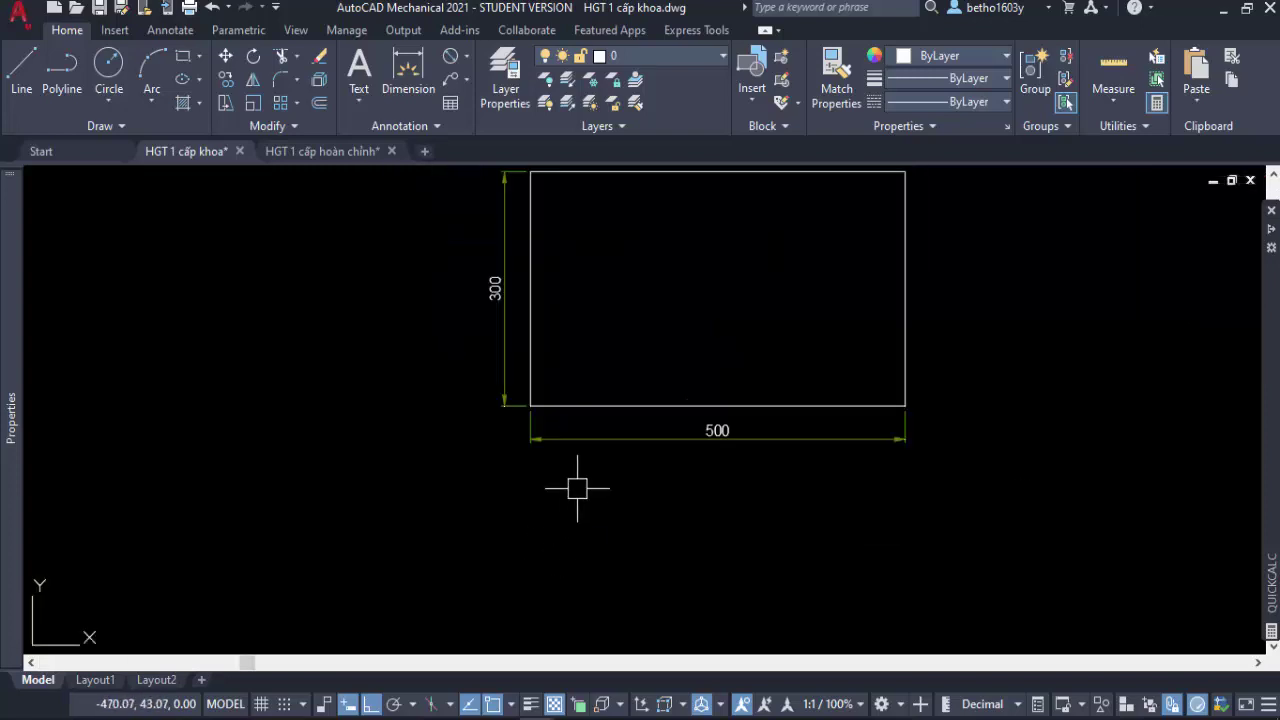
click(583, 486)
click(483, 416)
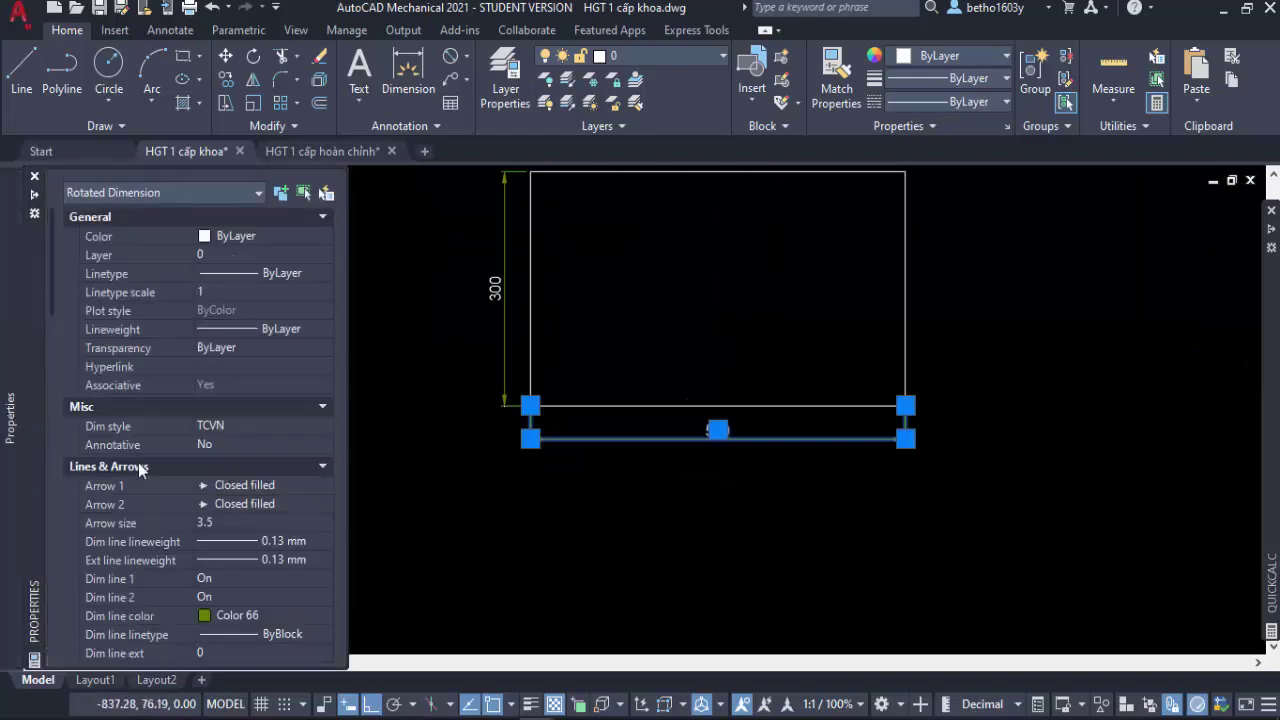
scroll(145, 471, down, 5)
scroll(145, 471, down, 3)
scroll(145, 471, down, 5)
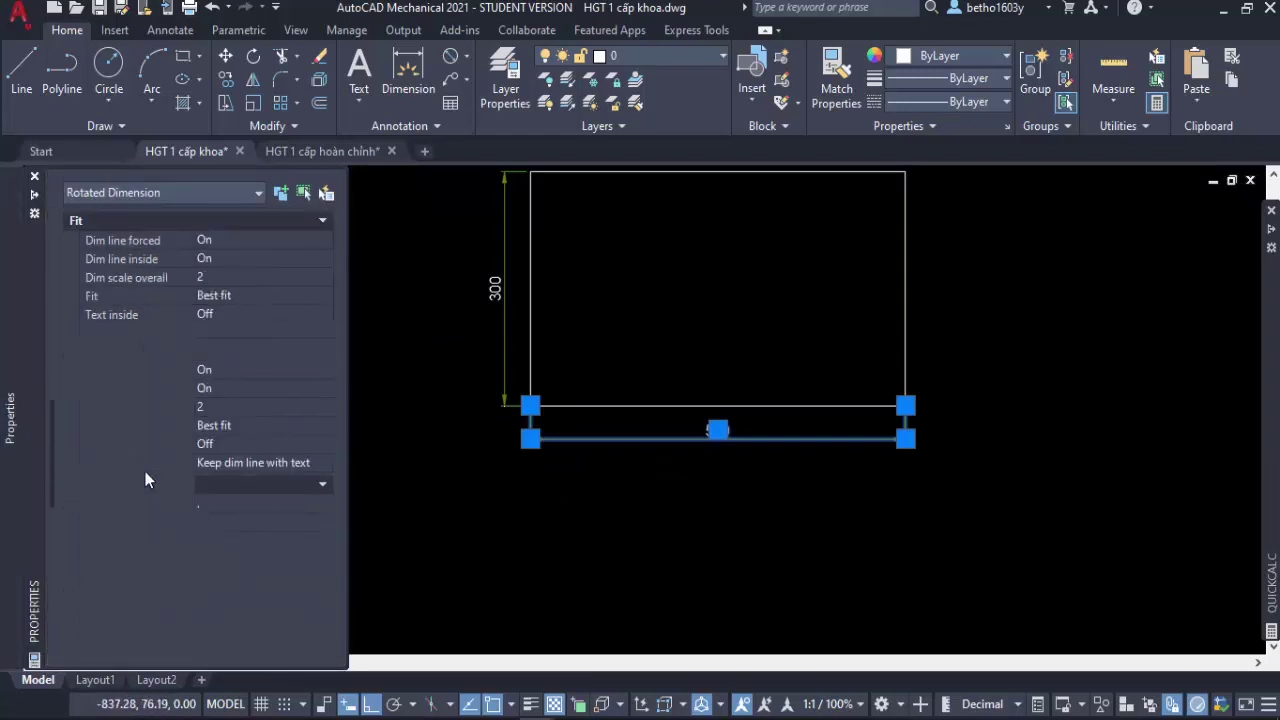
scroll(135, 402, down, 2)
scroll(136, 399, down, 2)
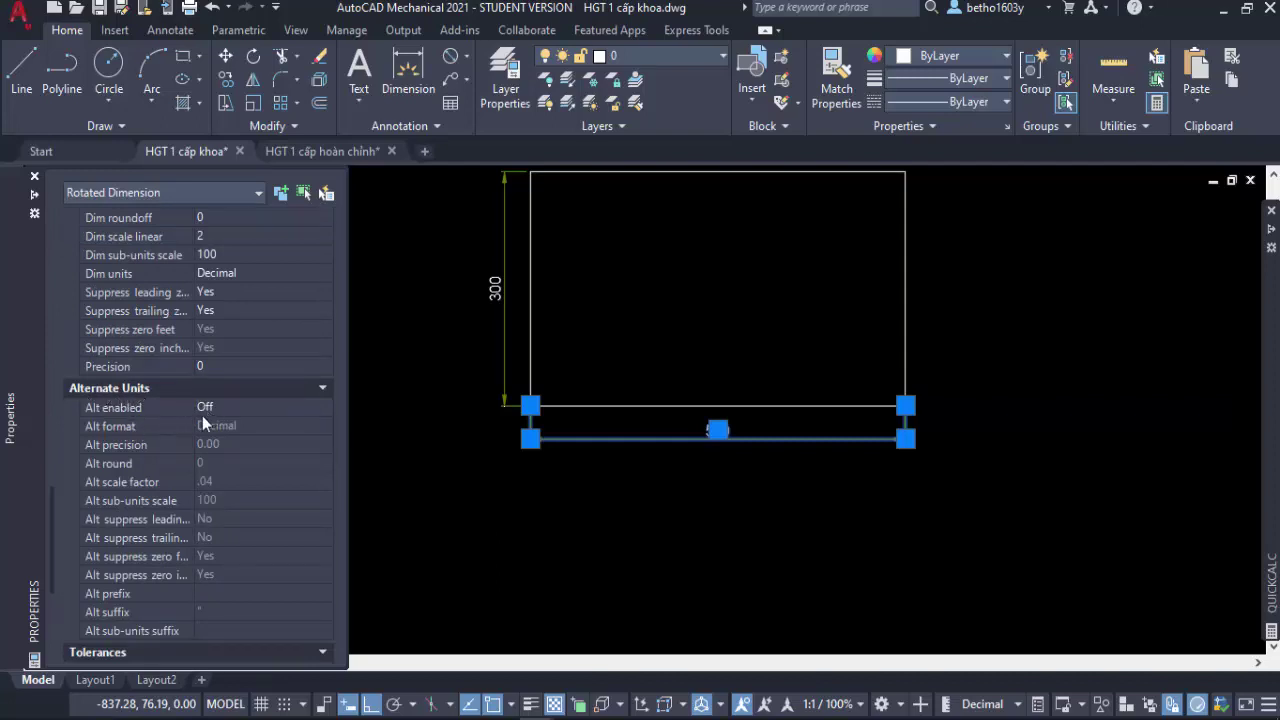
scroll(164, 445, down, 2)
scroll(162, 446, down, 3)
scroll(162, 446, down, 2)
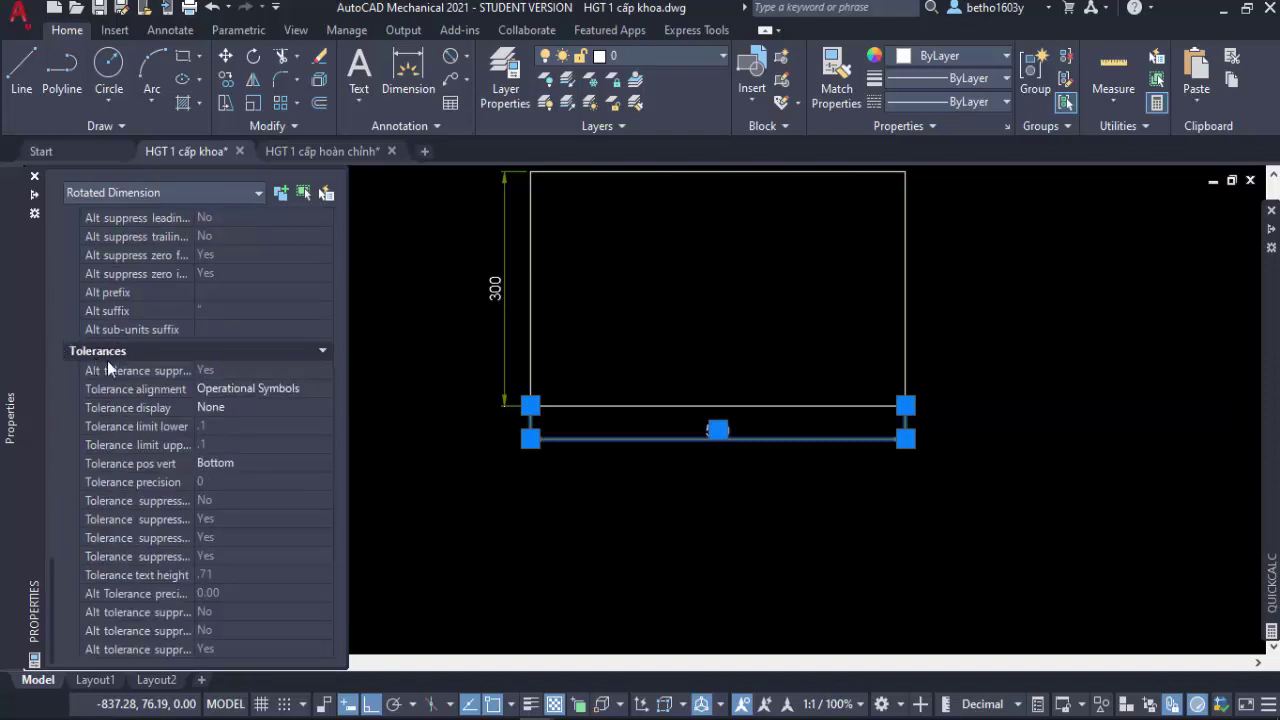
Compare the Deviation, Limits and Basic tolerance displays, and settle on Symmetrical, reading 500±0.
click(242, 407)
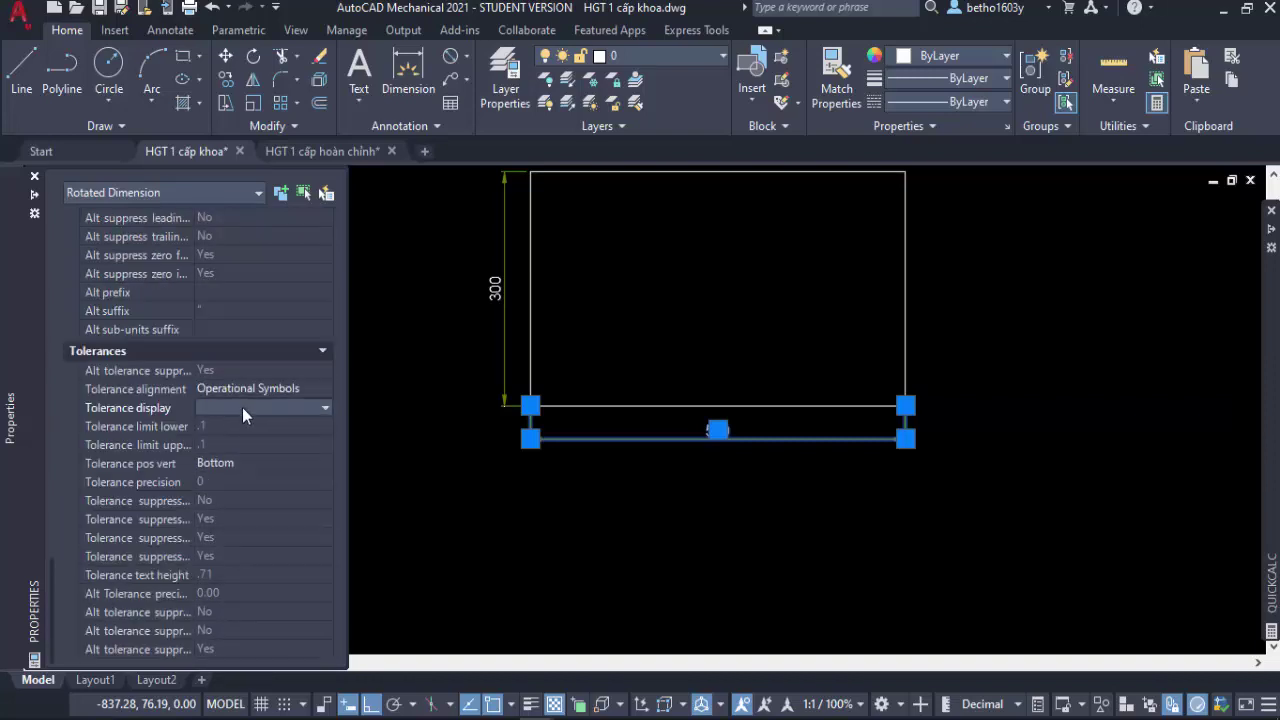
click(242, 407)
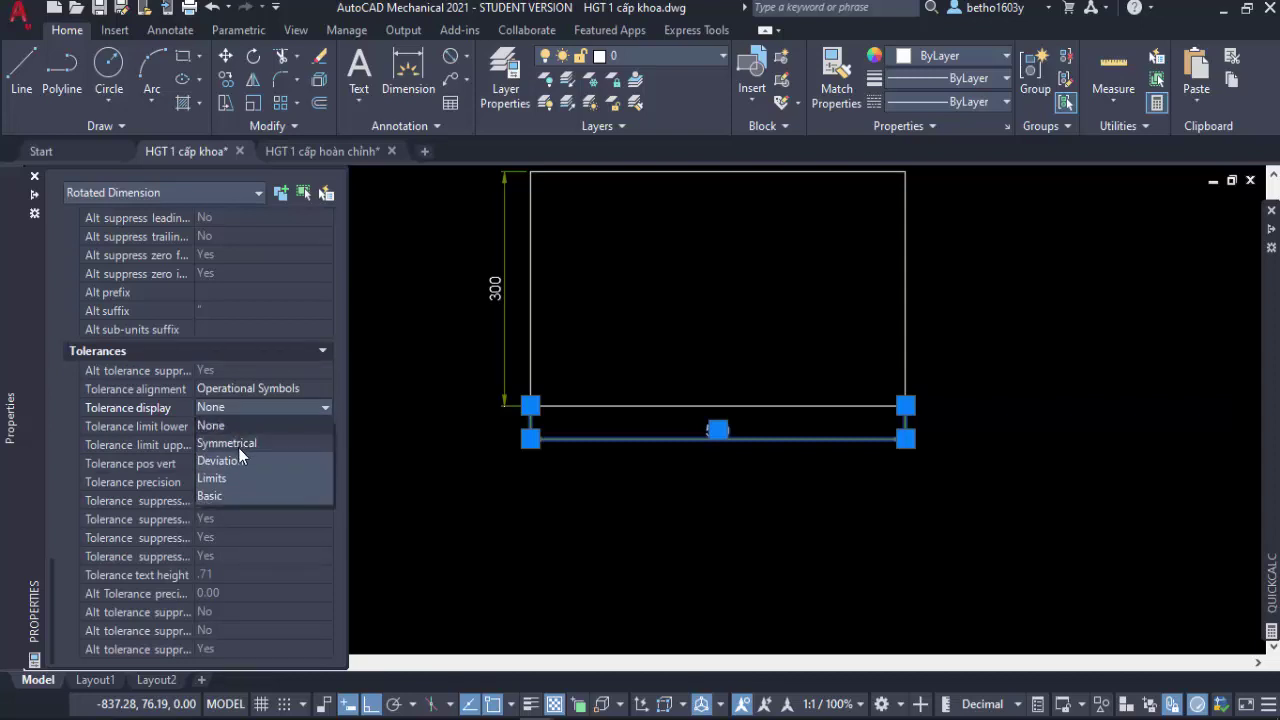
click(238, 447)
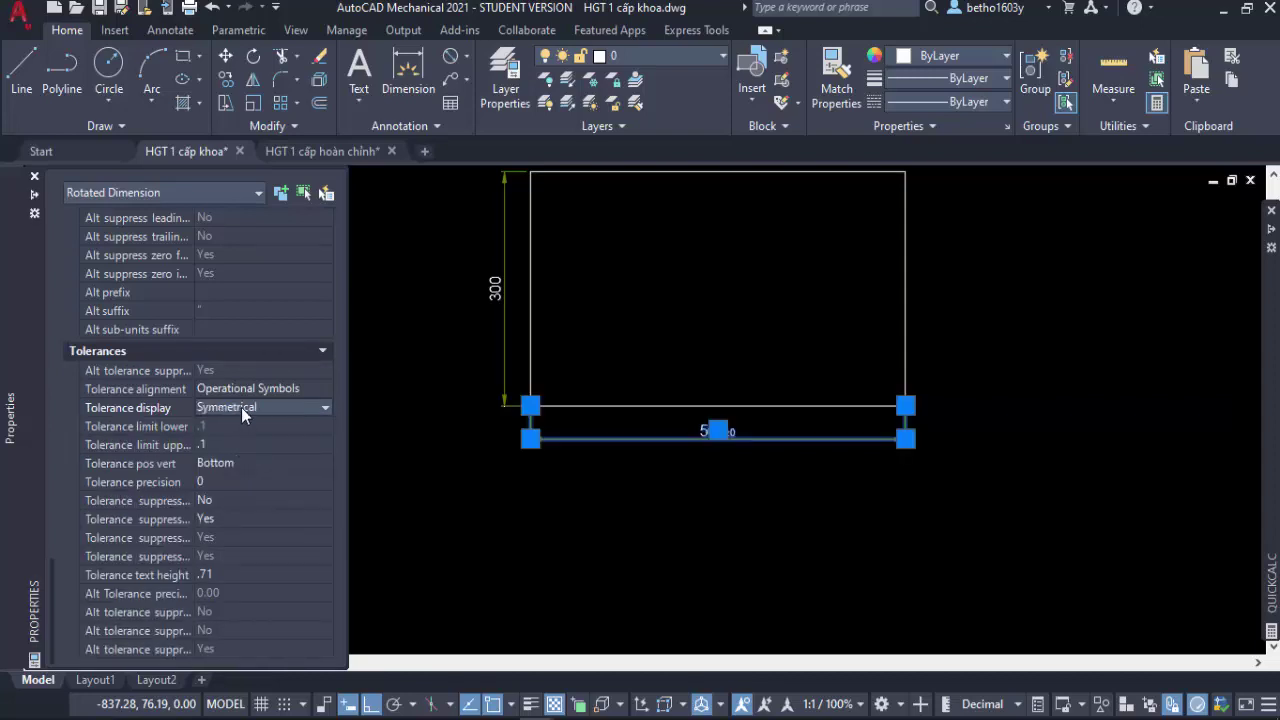
click(241, 407)
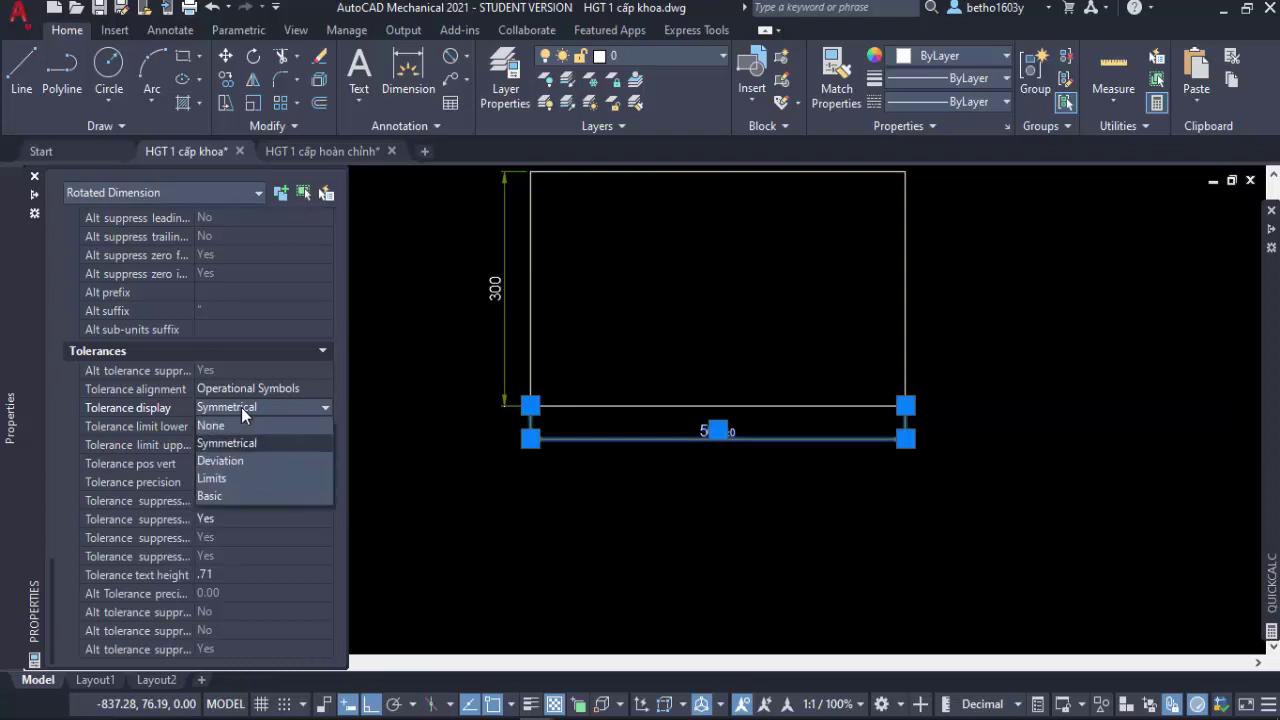
click(232, 463)
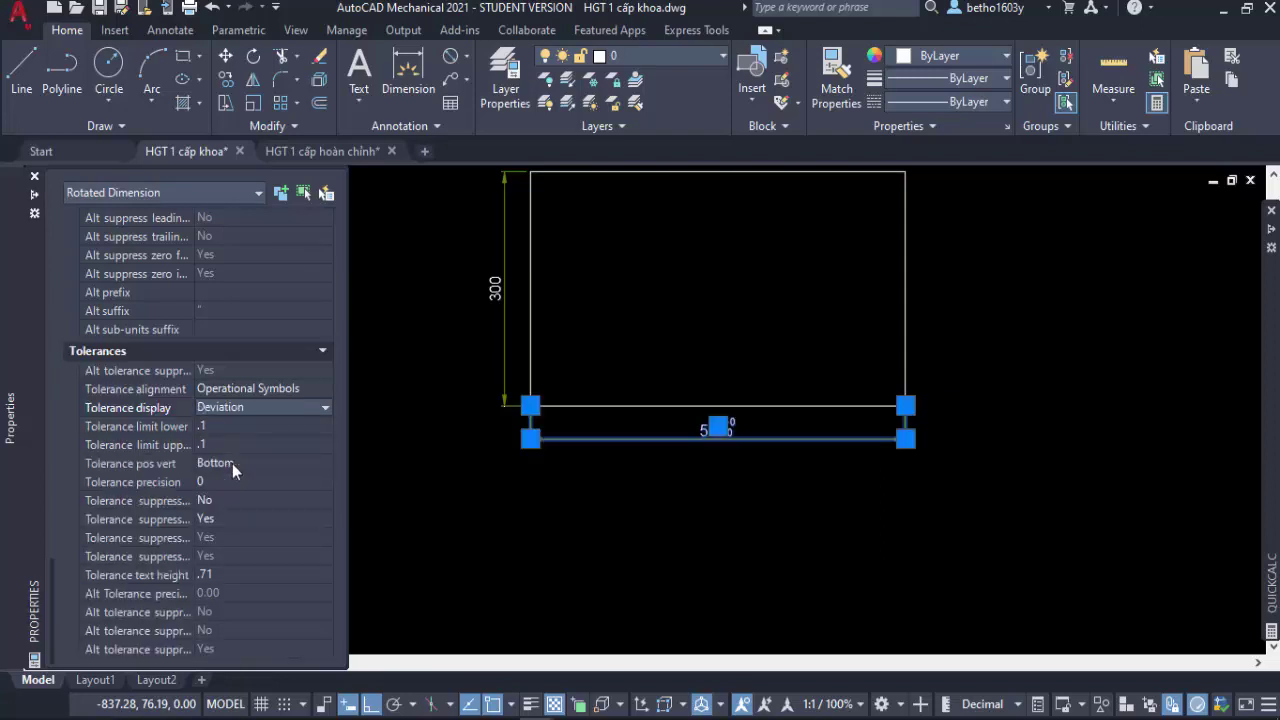
click(274, 405)
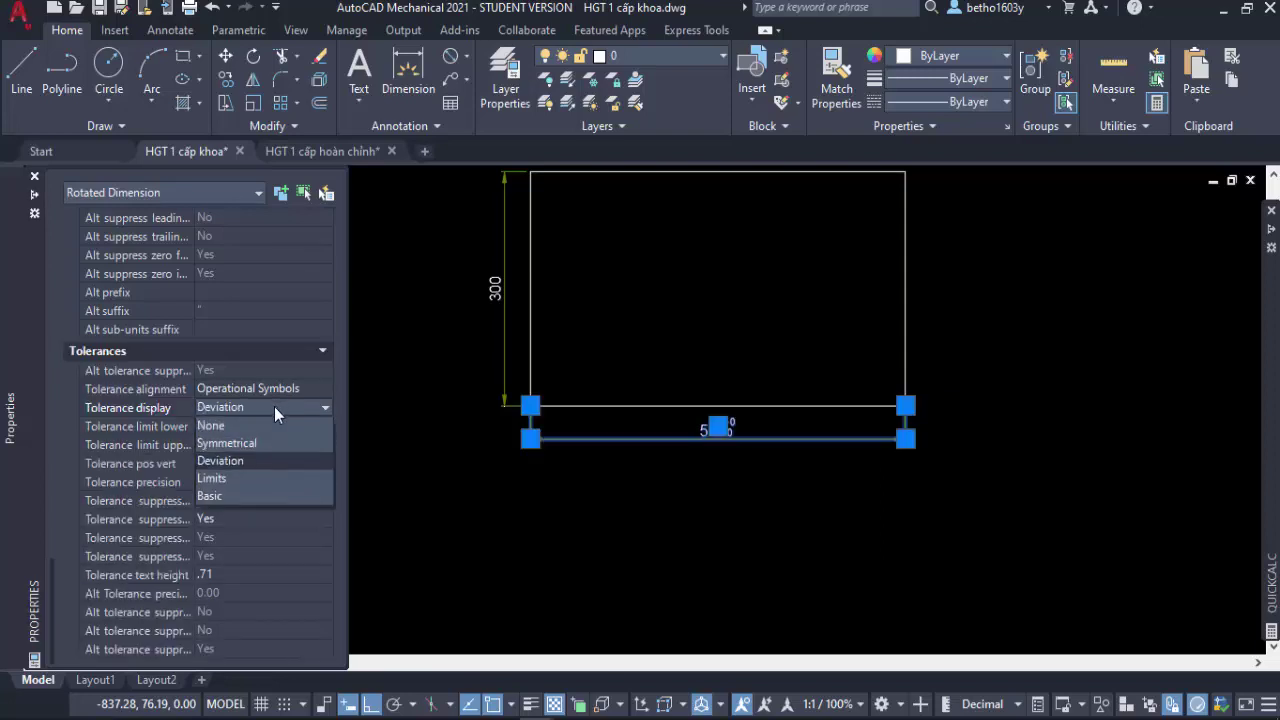
click(259, 483)
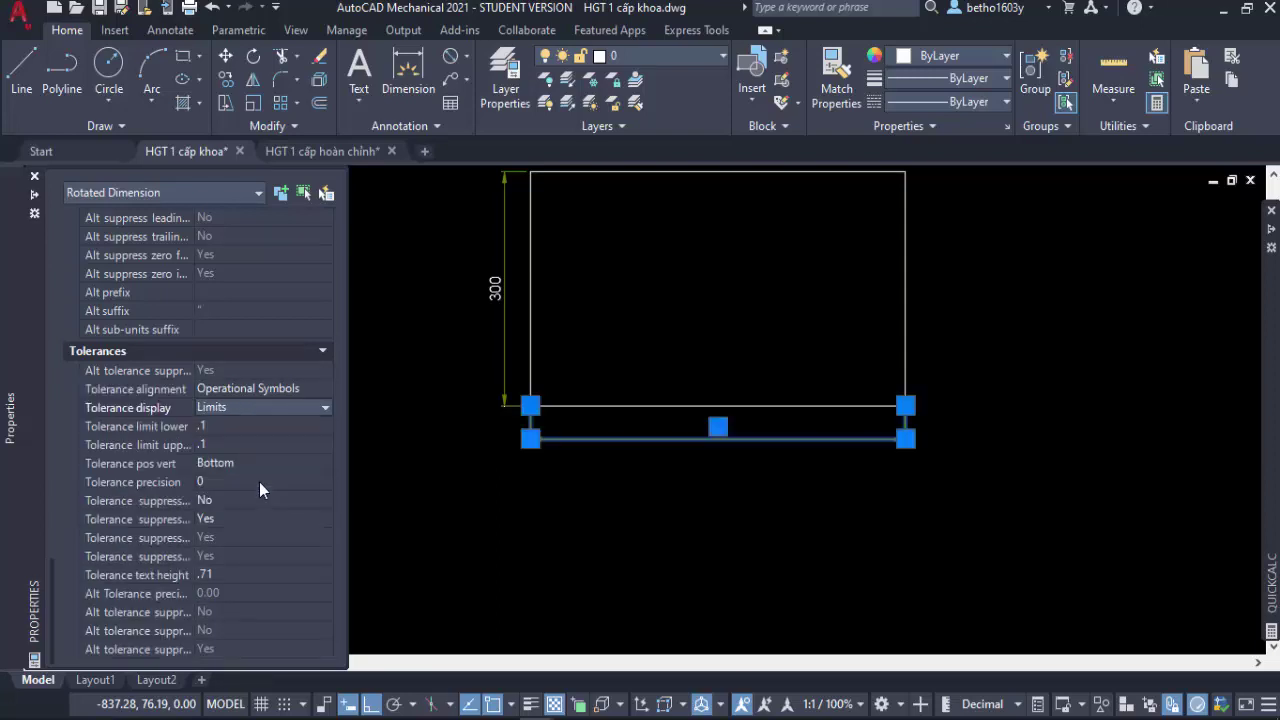
click(274, 408)
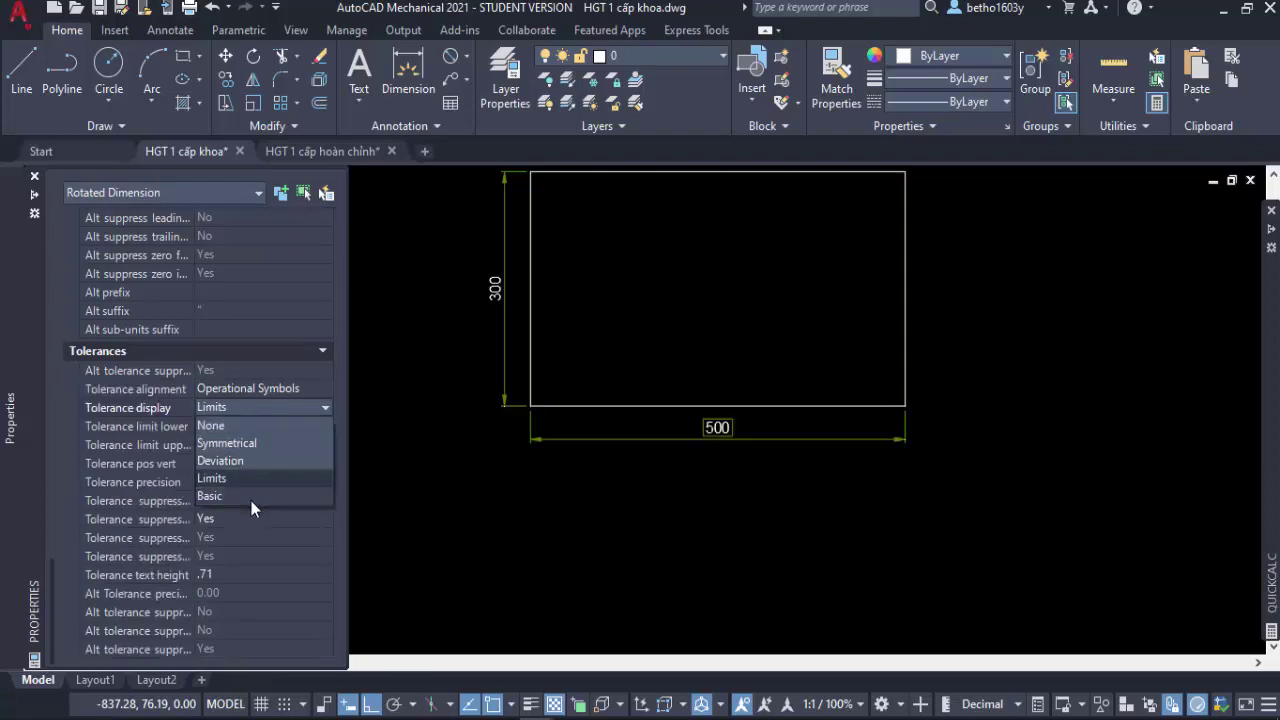
click(251, 507)
click(275, 409)
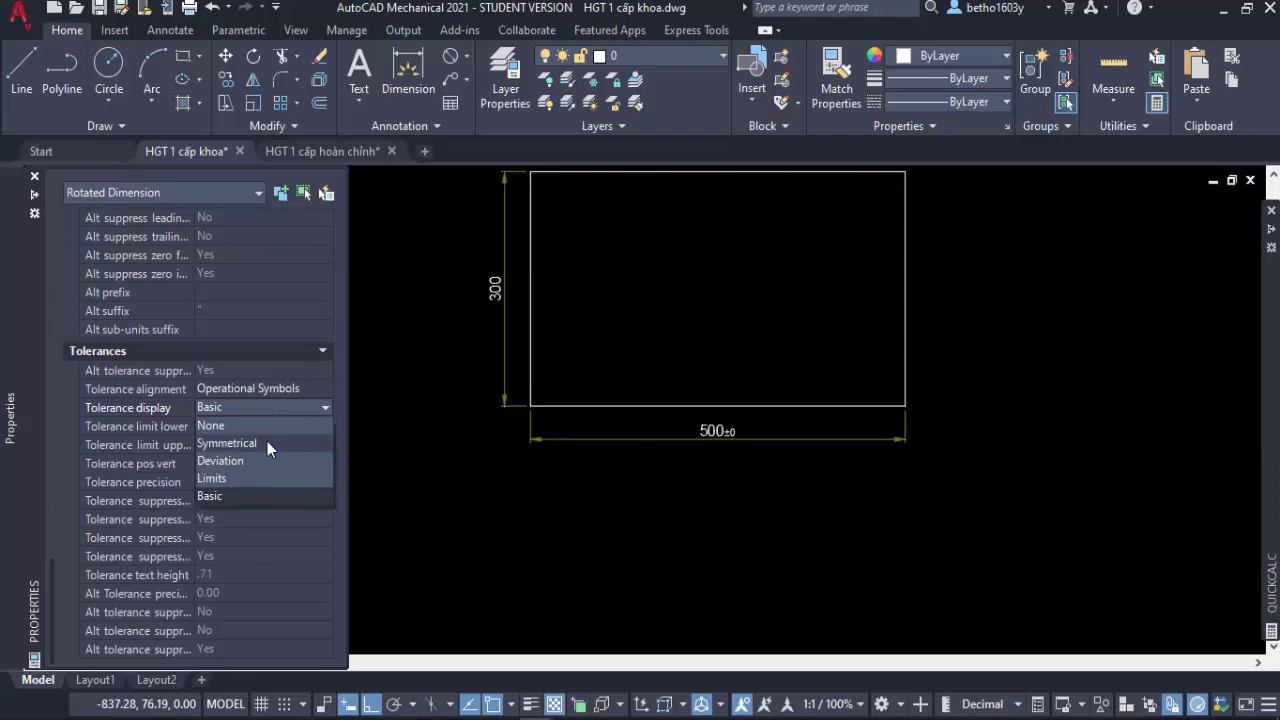
click(266, 447)
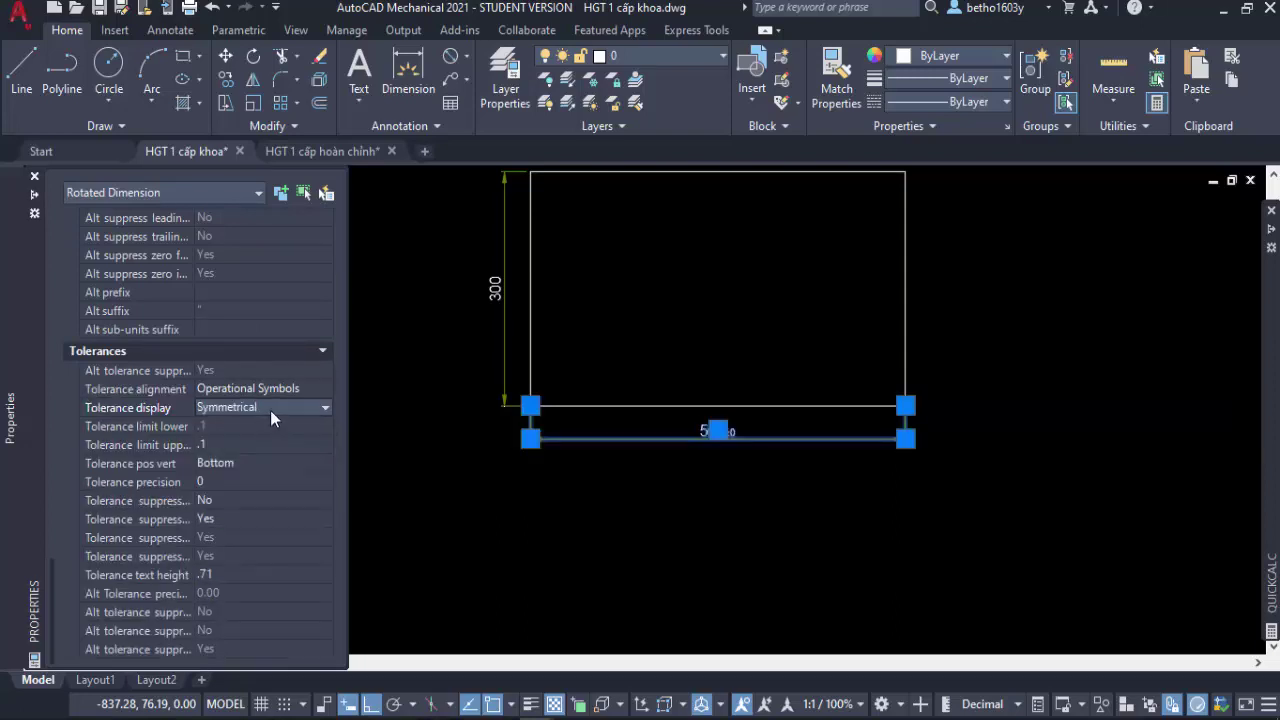
click(270, 410)
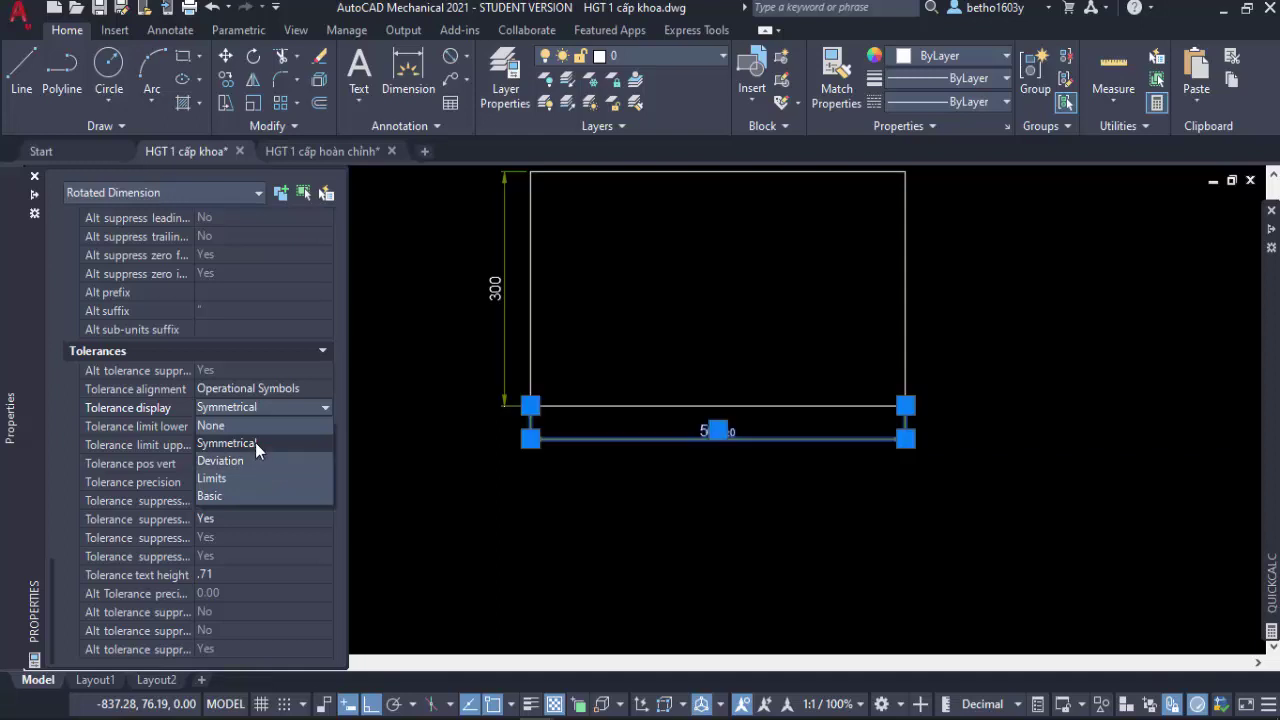
click(256, 445)
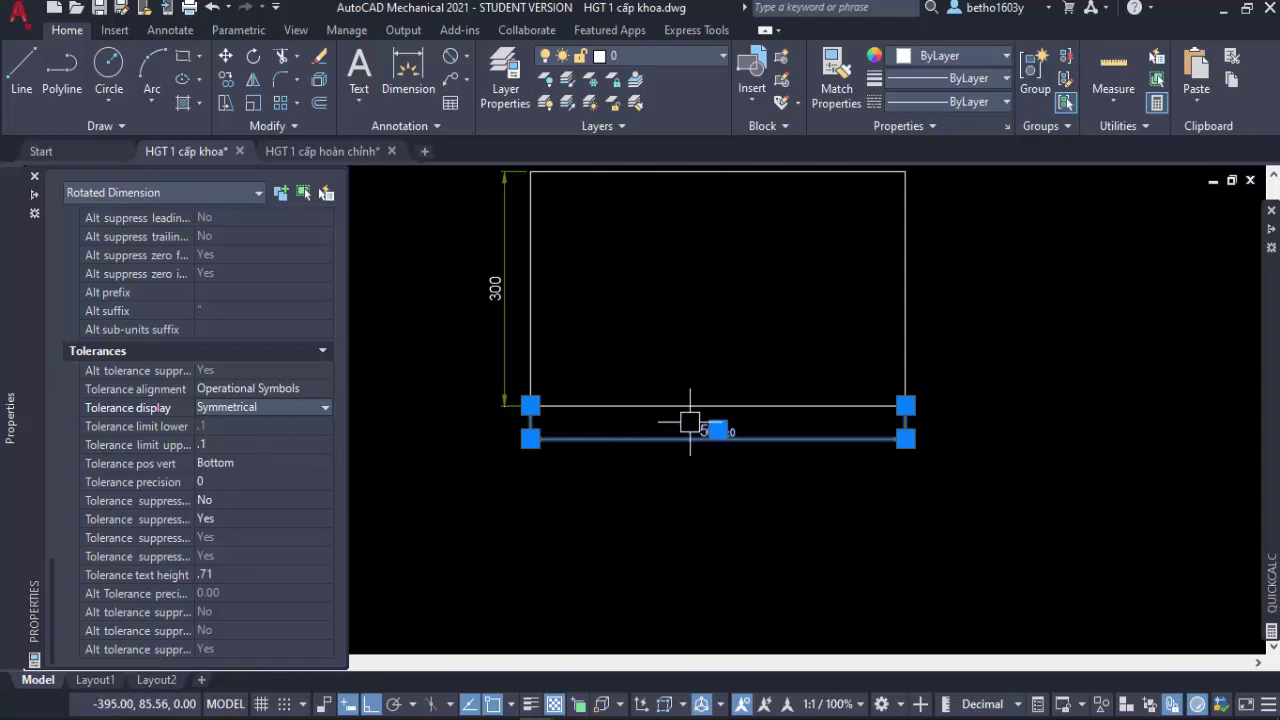
Change the upper tolerance limit of the 500 dimension to 0.1.
scroll(798, 425, up, 4)
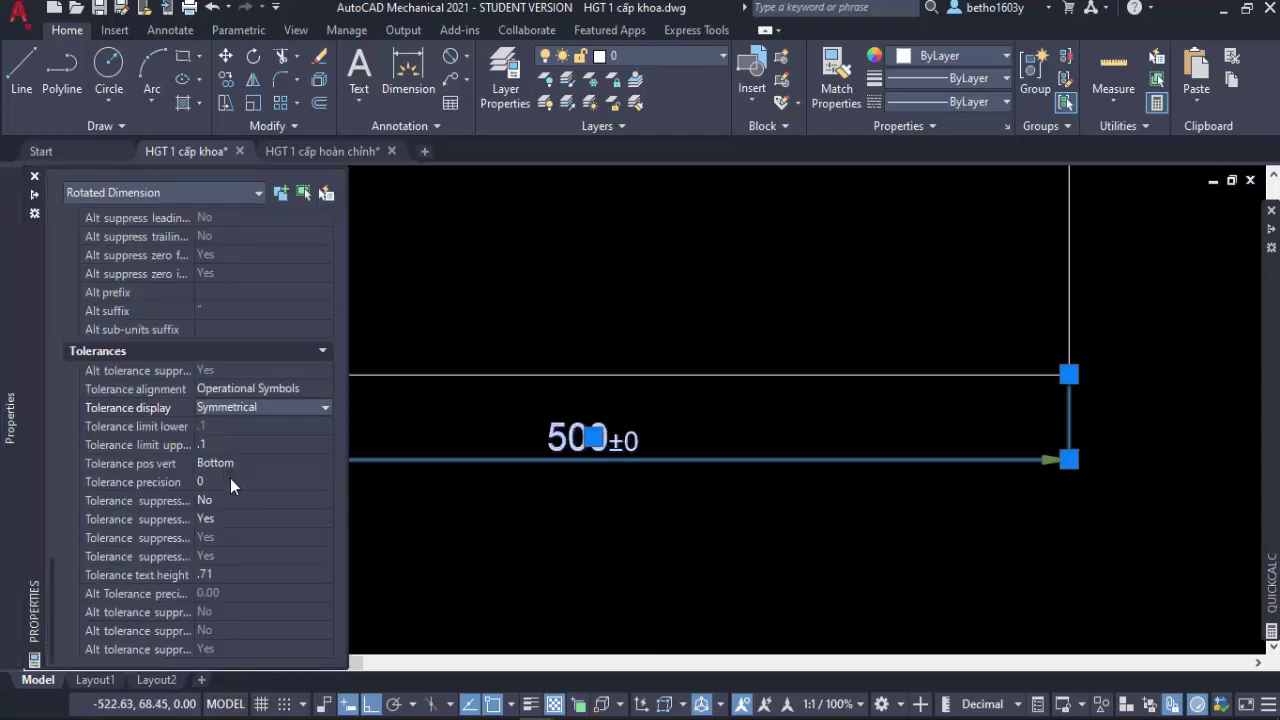
click(222, 445)
click(233, 446)
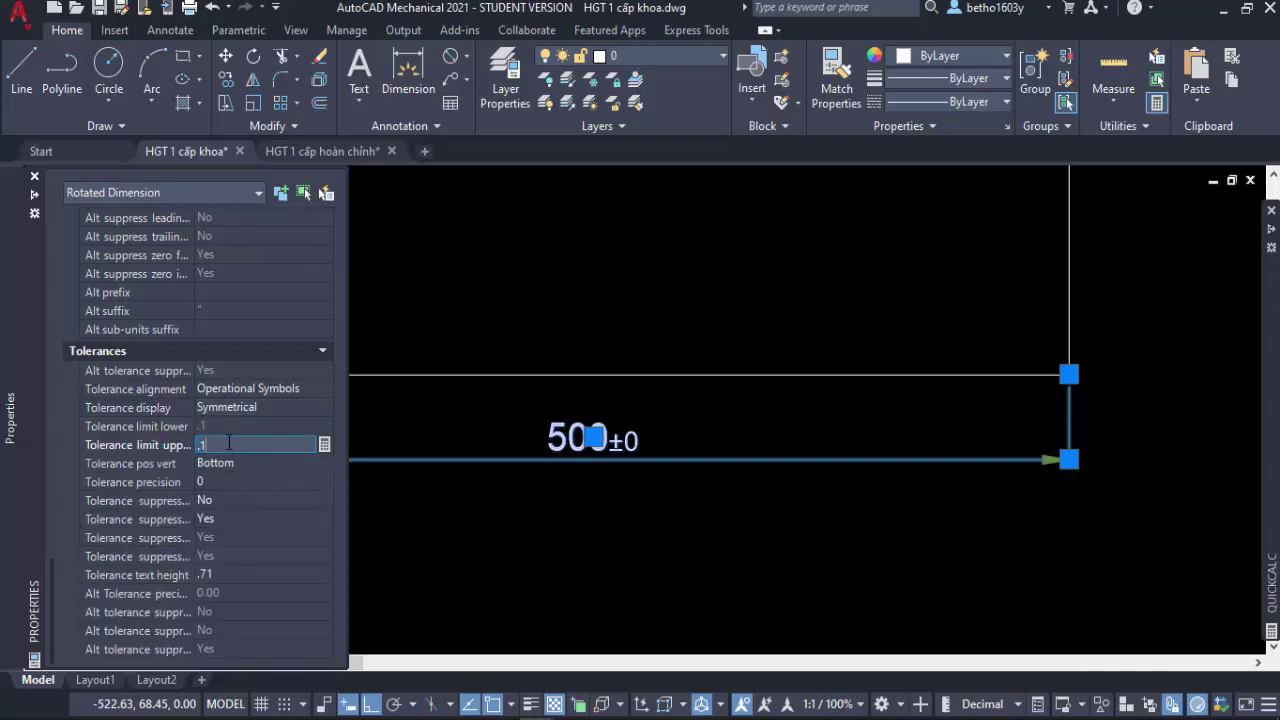
key(BackSpace)
text(0.)
text(1)
click(254, 479)
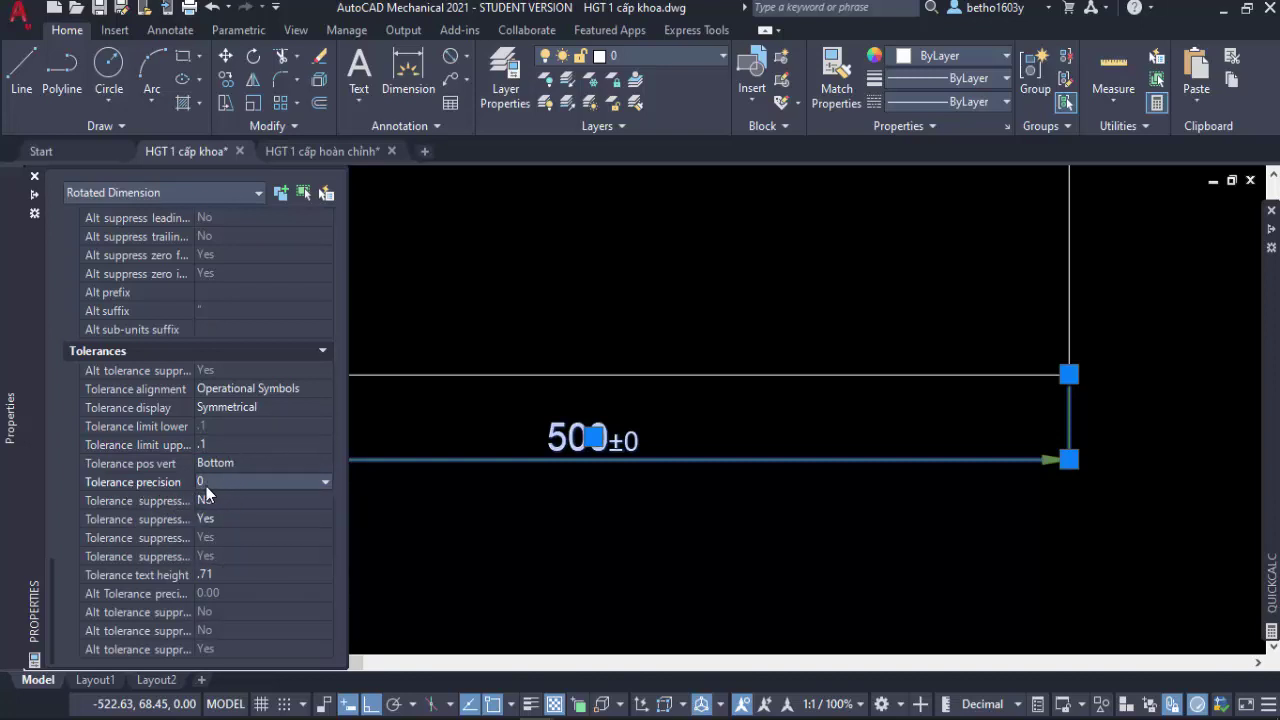
Set tolerance precision to 0.00 and the upper limit to .01, giving 500±0.01.
click(250, 489)
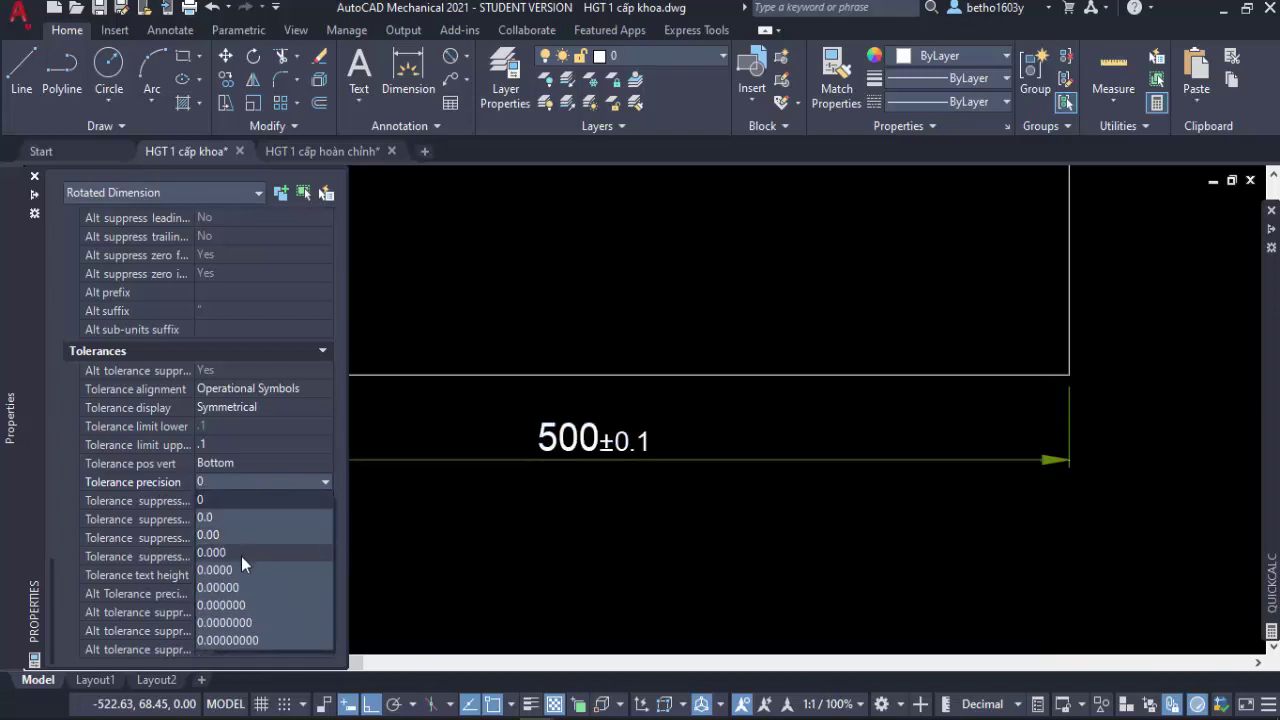
click(245, 537)
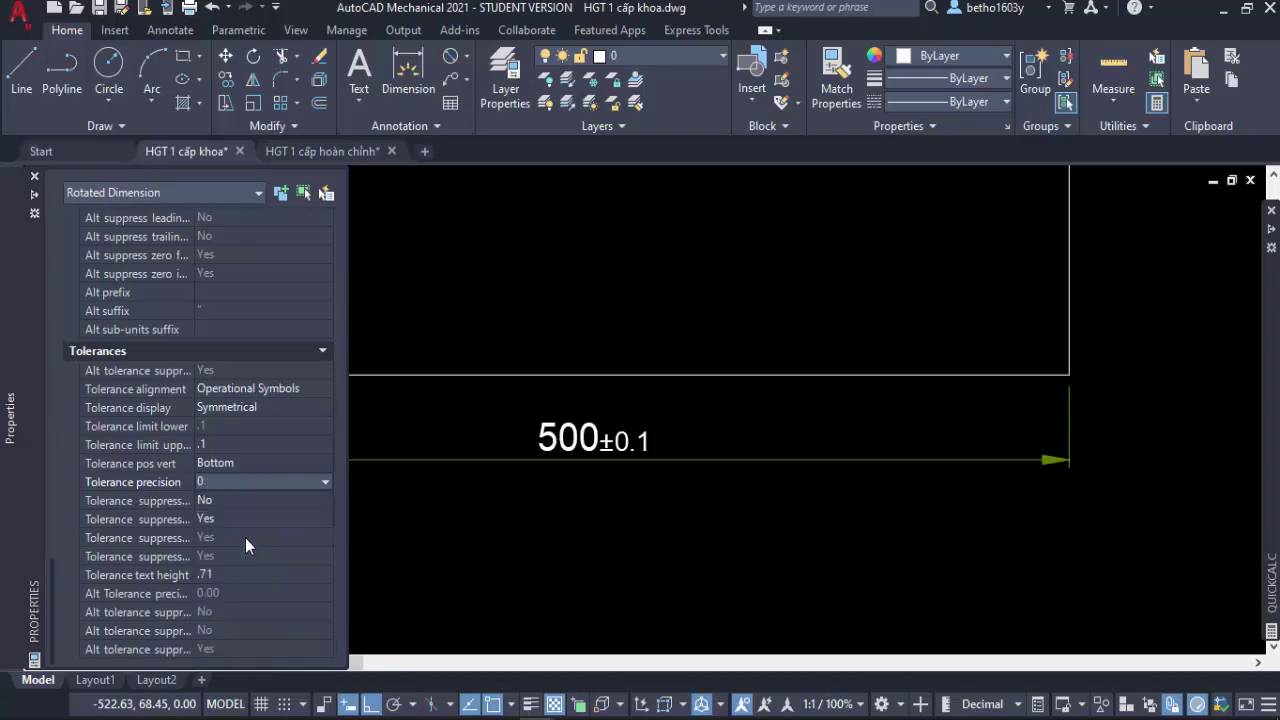
click(224, 443)
key(BackSpace)
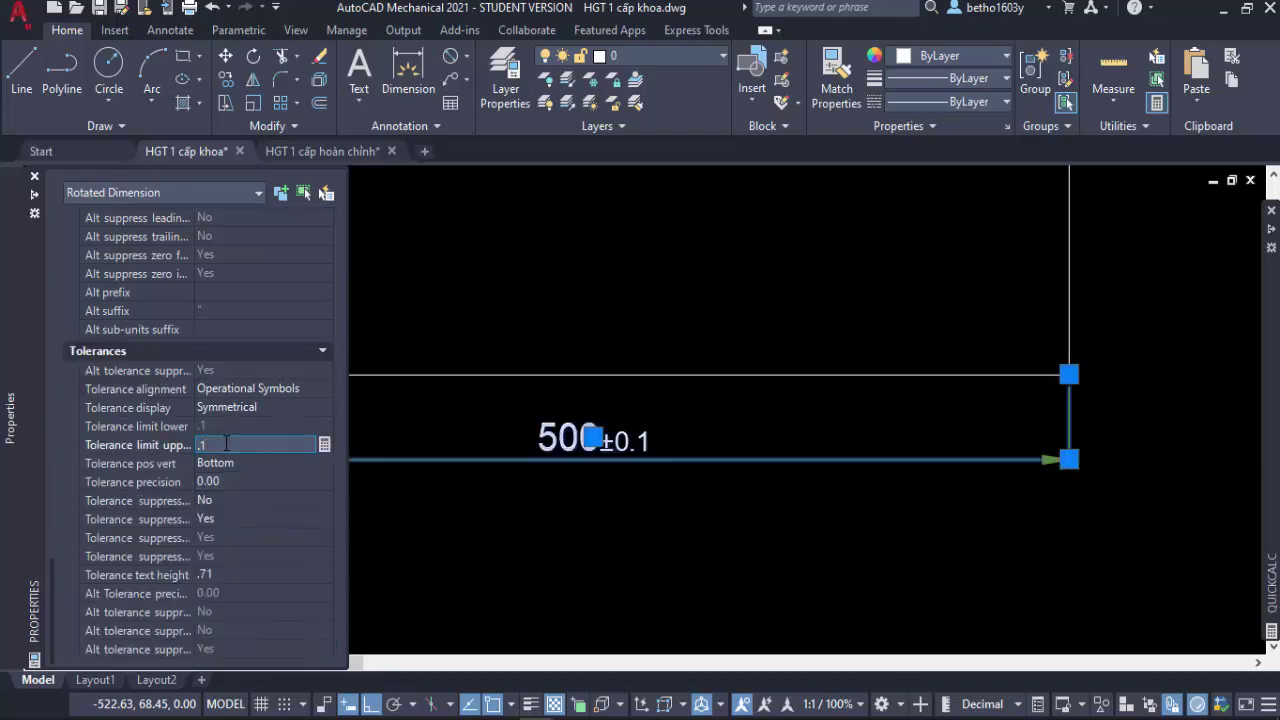
text(01)
click(270, 483)
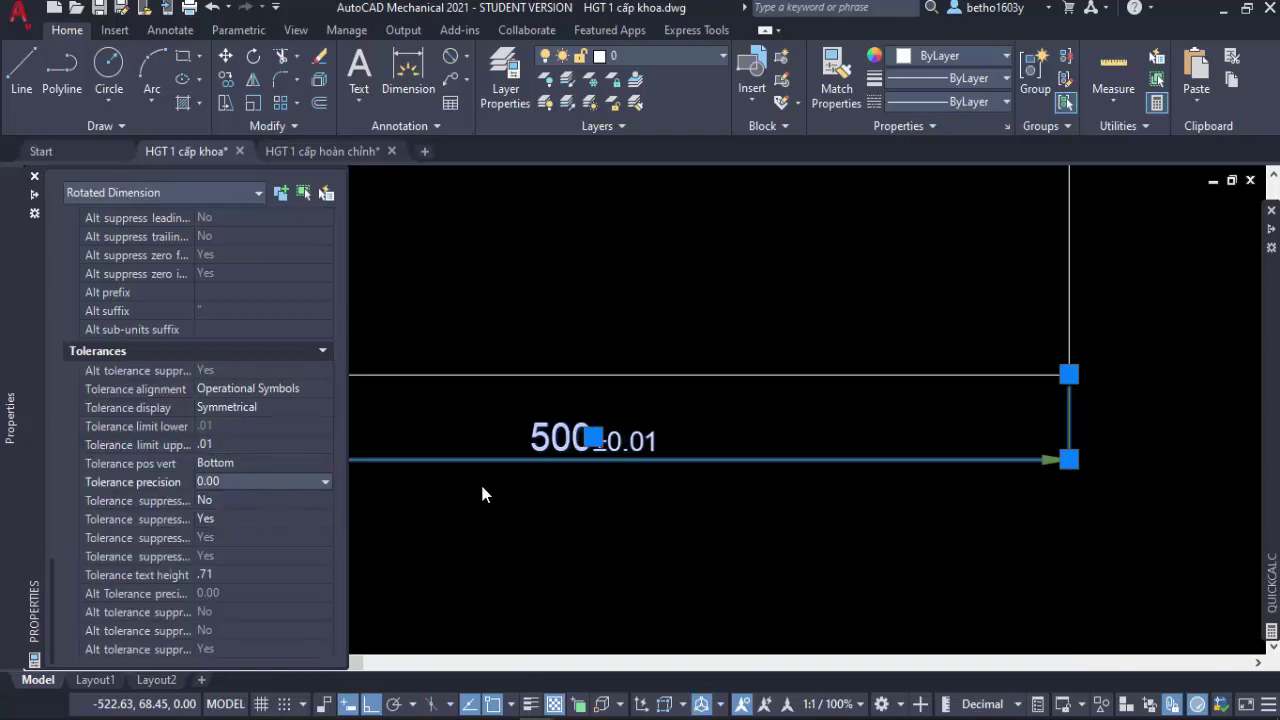
click(564, 489)
click(552, 505)
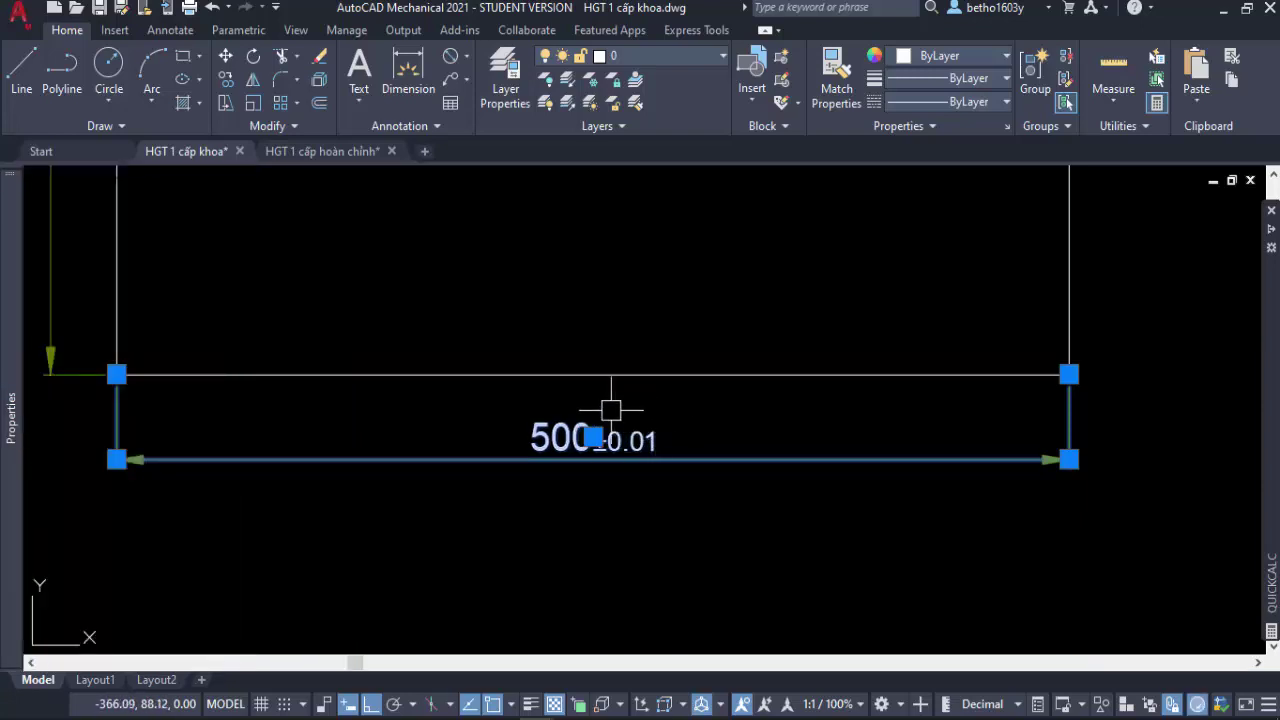
scroll(478, 492, down, 2)
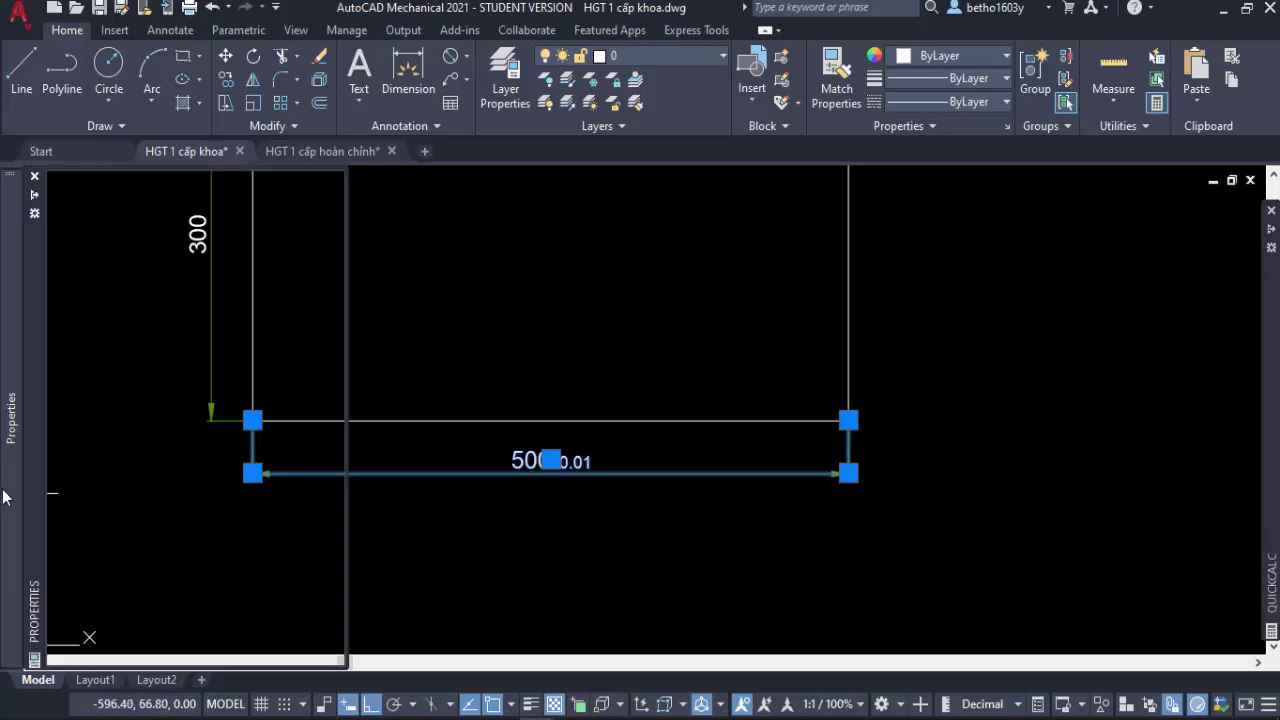
Change the upper tolerance limit to .05 and switch the tolerance display to Deviation.
click(246, 445)
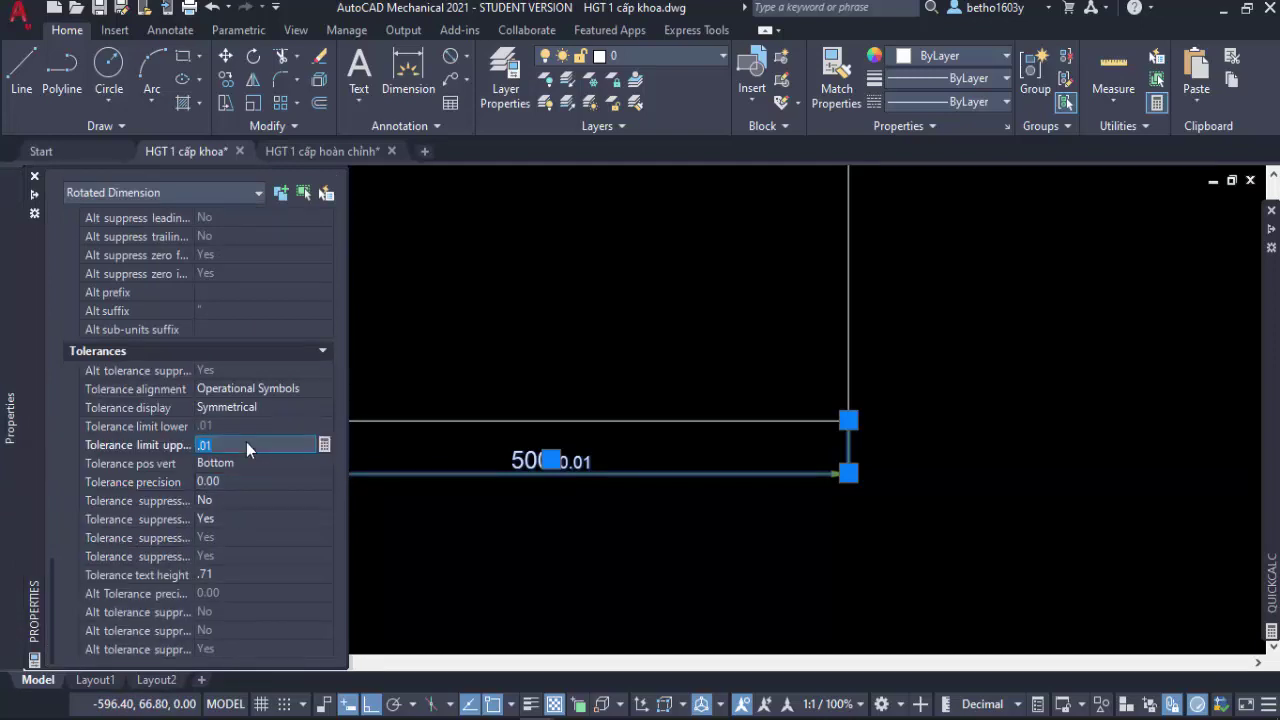
key(BackSpace)
text(5)
key(Tab)
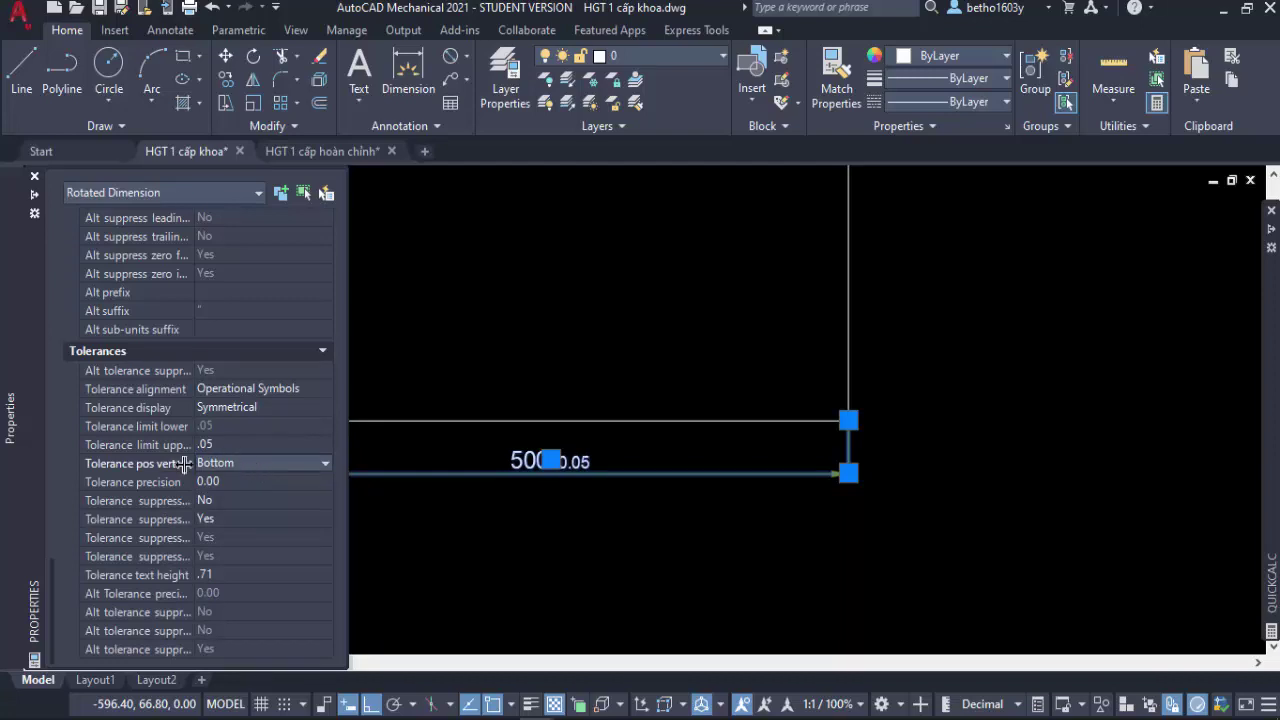
click(255, 402)
click(255, 402)
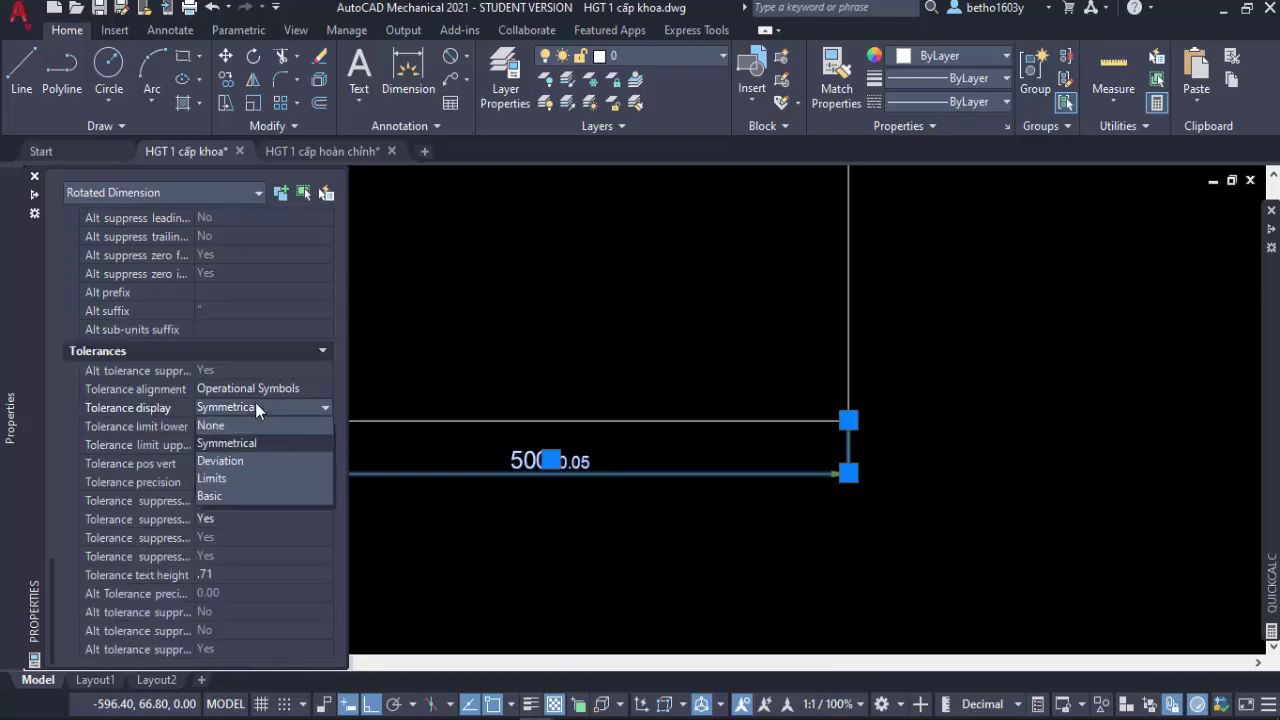
click(247, 465)
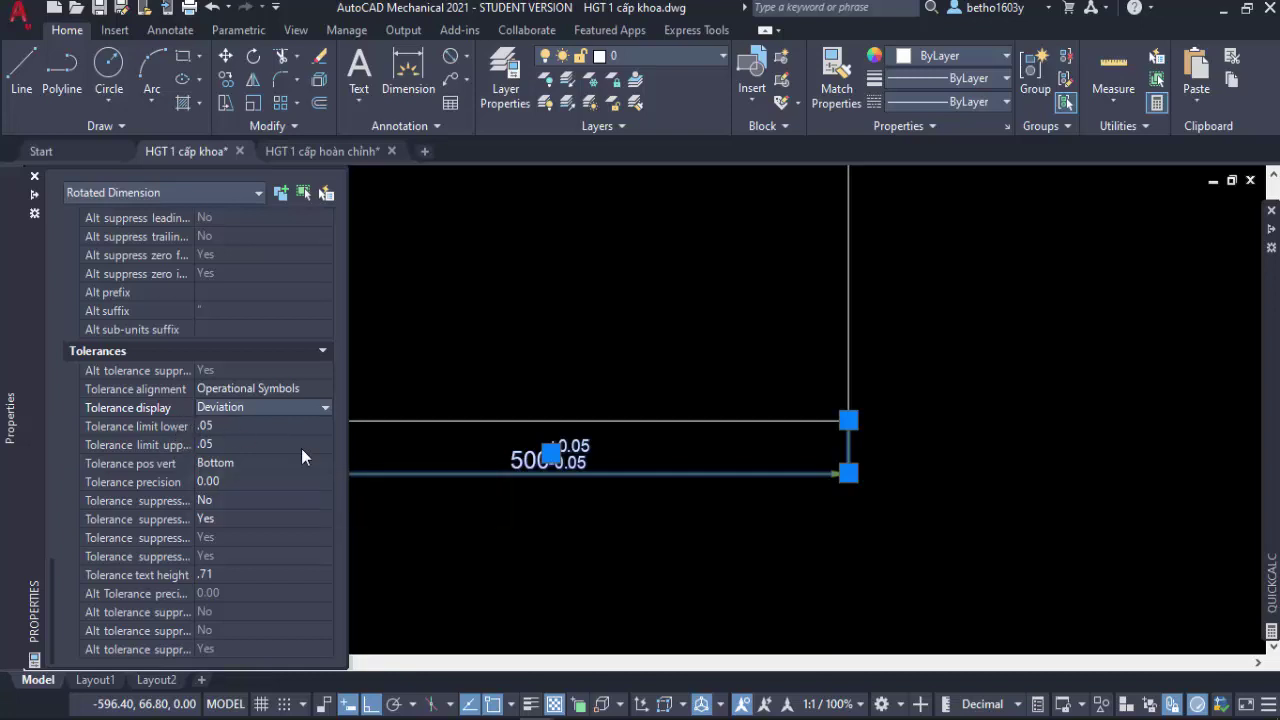
Set the deviation limits to +0.01 upper and -0.02 lower.
scroll(540, 455, up, 3)
key(ctrl+1)
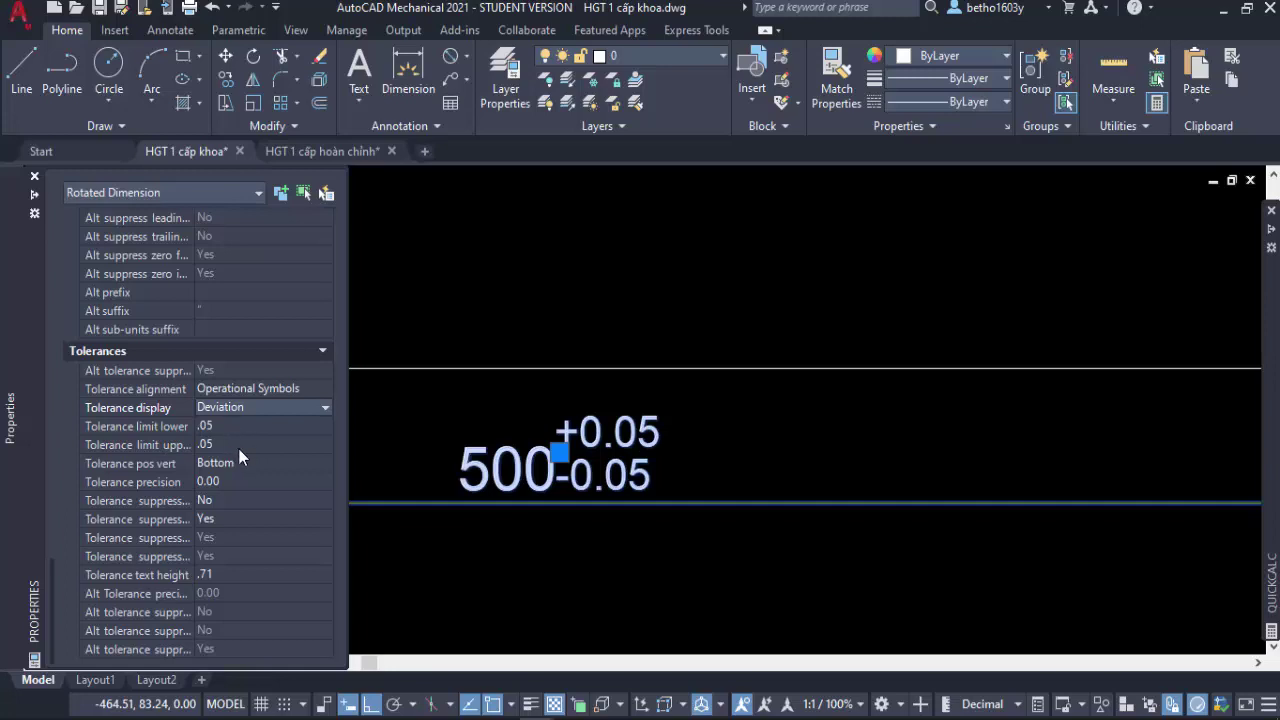
click(238, 447)
key(BackSpace)
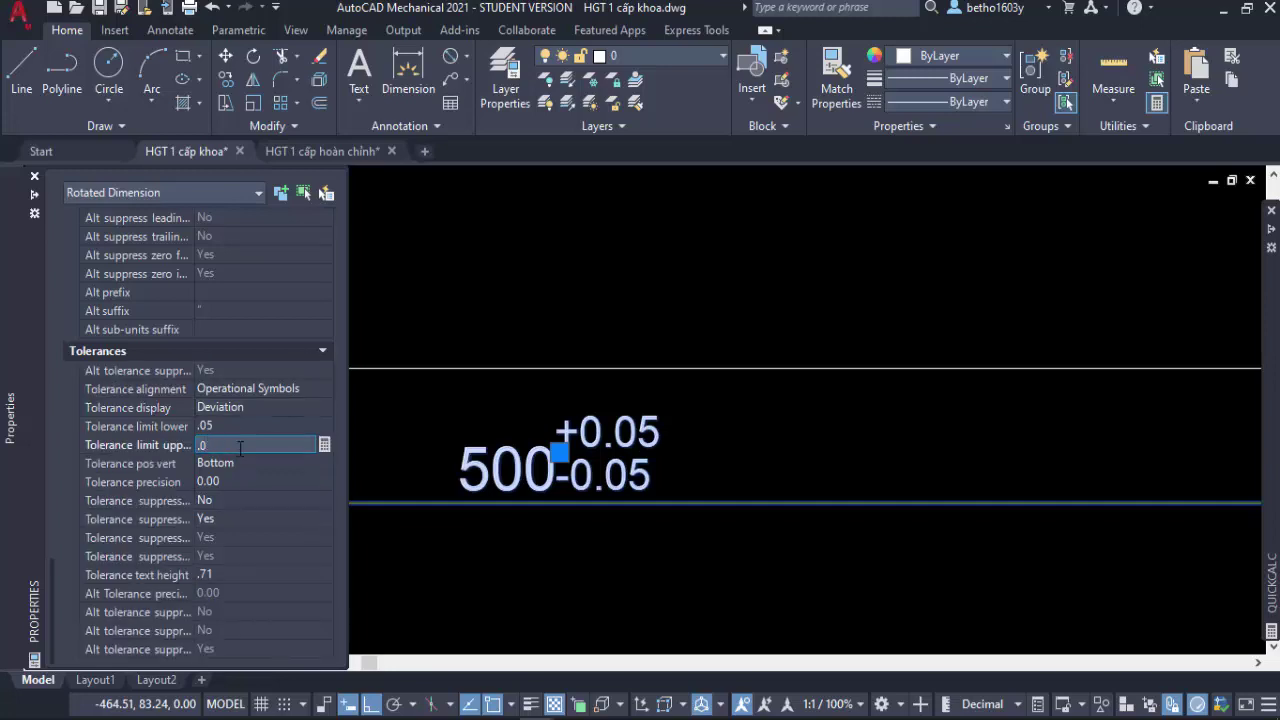
text(1)
click(256, 427)
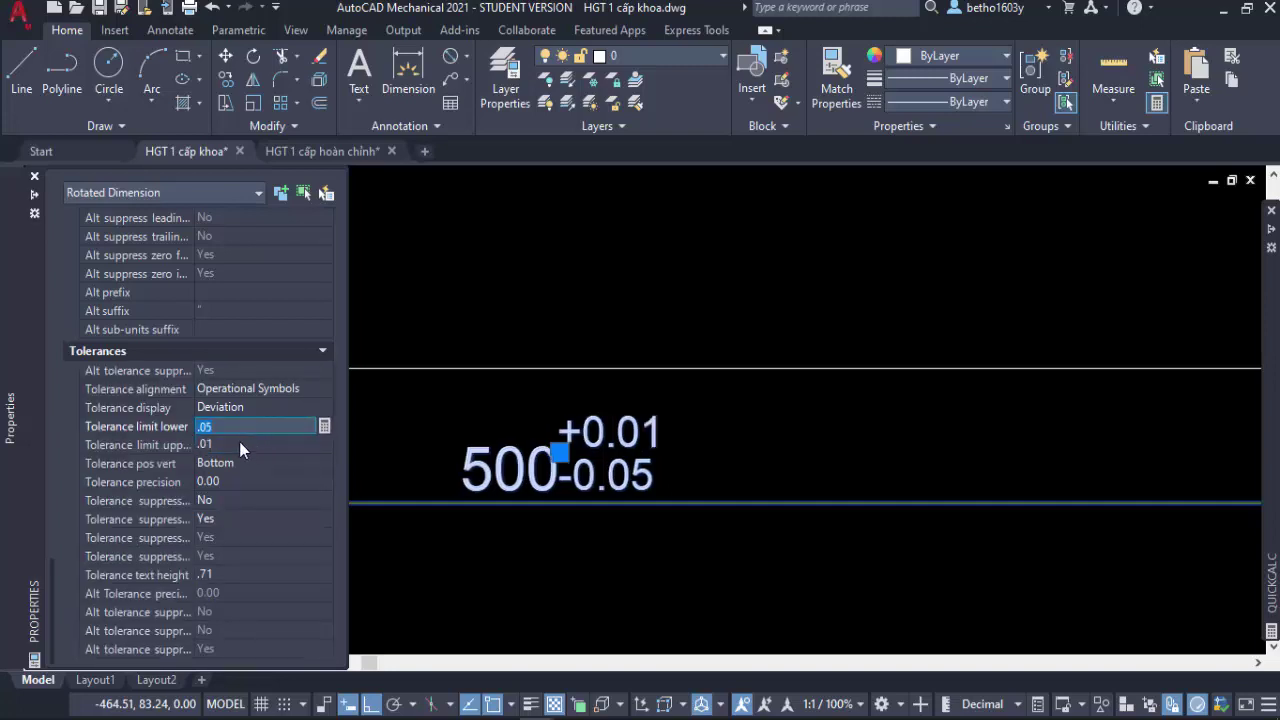
click(229, 427)
key(BackSpace)
key(Return)
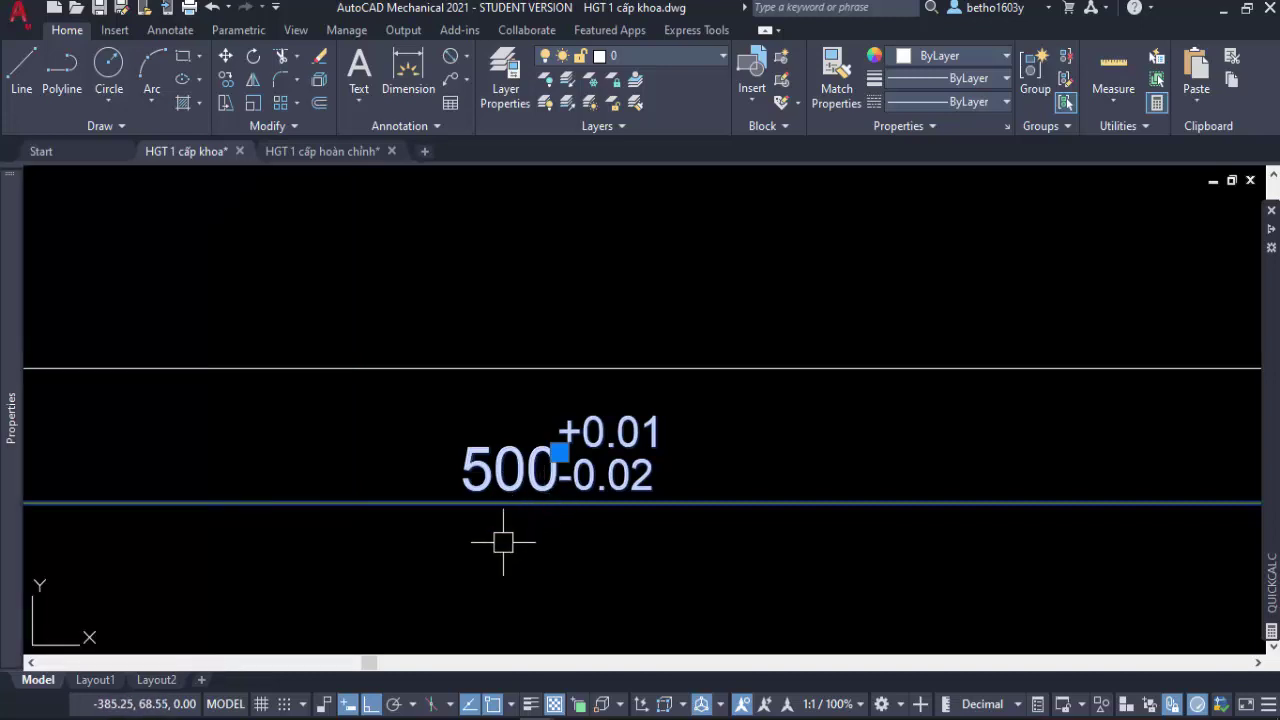
scroll(370, 434, down, 2)
scroll(374, 442, down, 2)
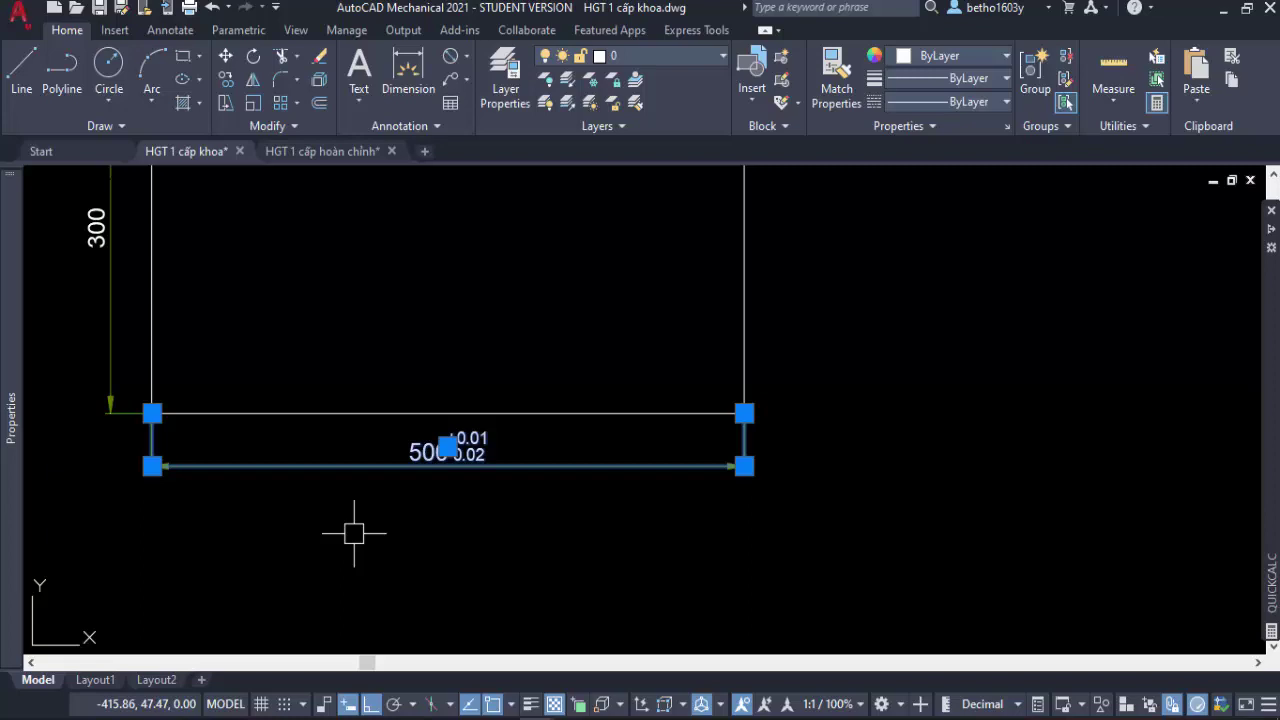
scroll(257, 520, down, 5)
scroll(394, 463, down, 2)
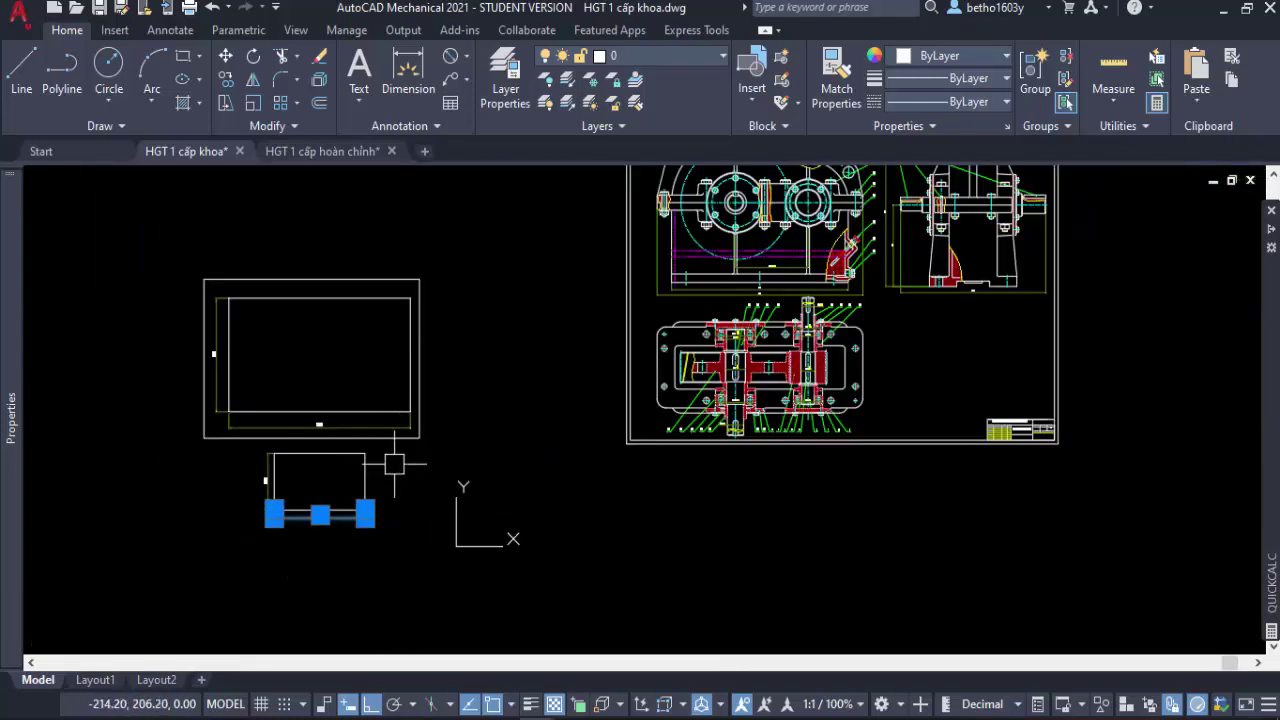
scroll(849, 384, up, 5)
scroll(821, 365, up, 2)
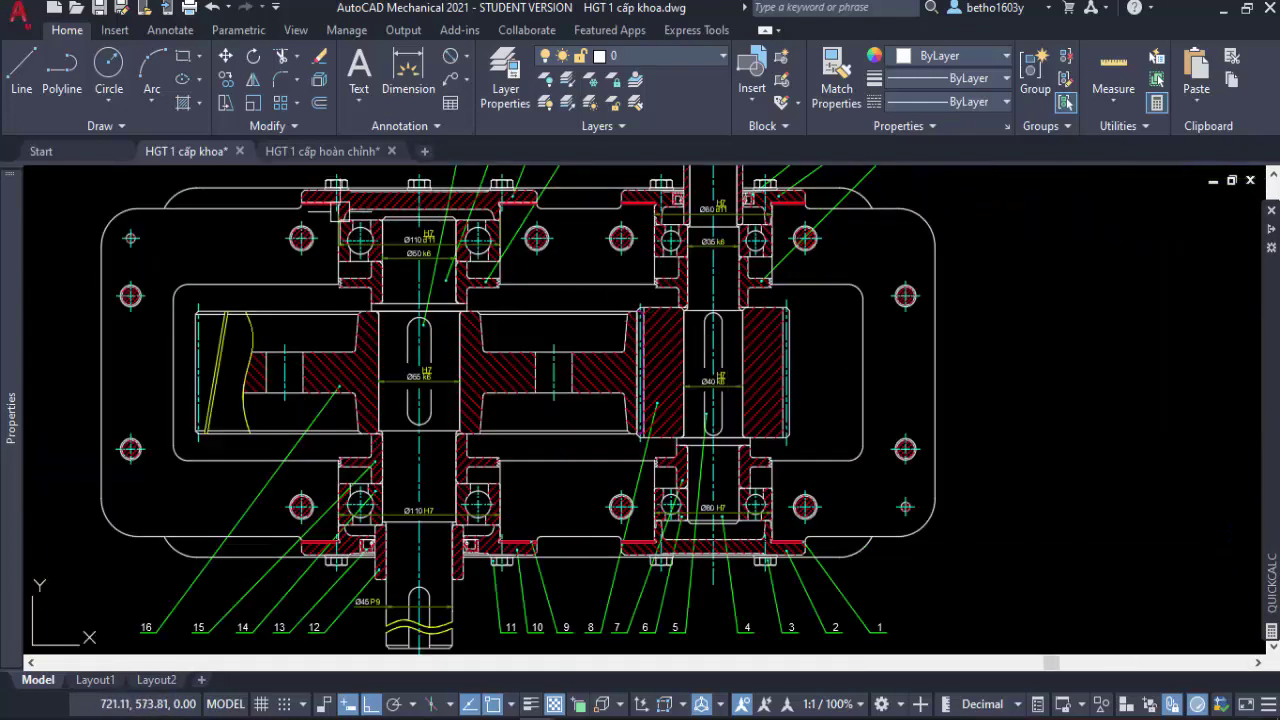
scroll(406, 224, up, 3)
scroll(406, 224, up, 3)
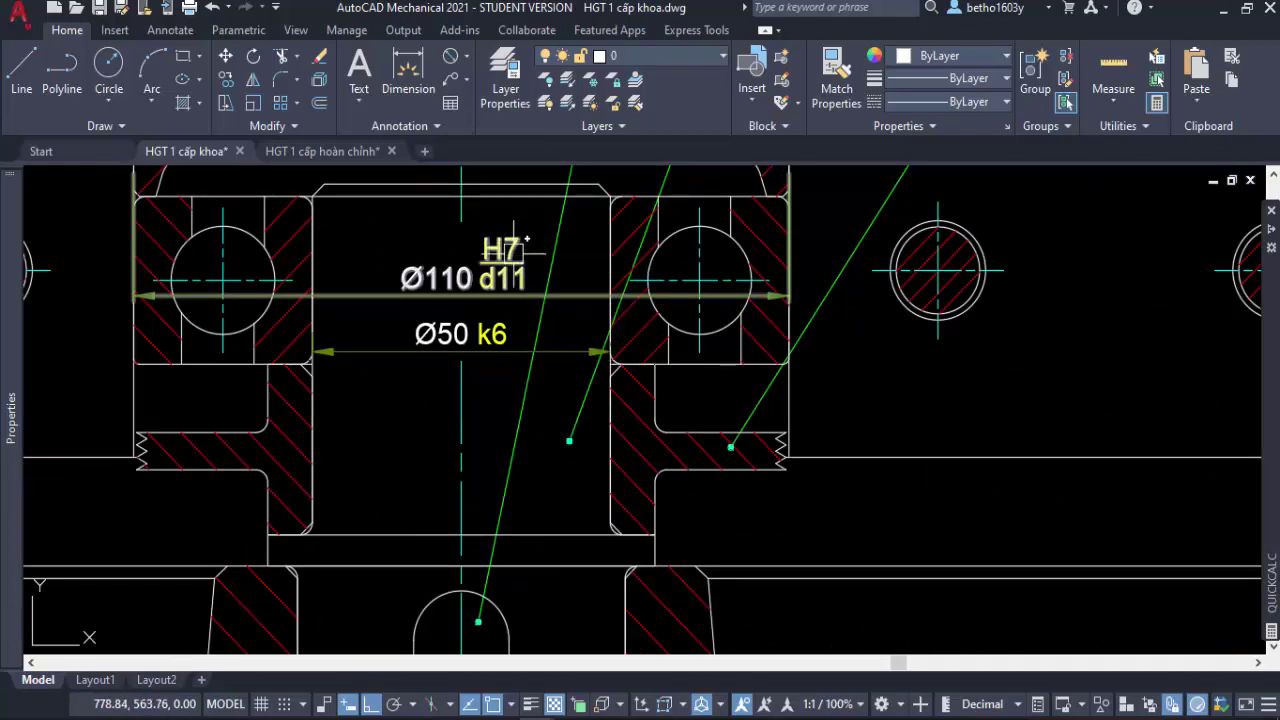
scroll(920, 425, down, 5)
scroll(920, 425, down, 4)
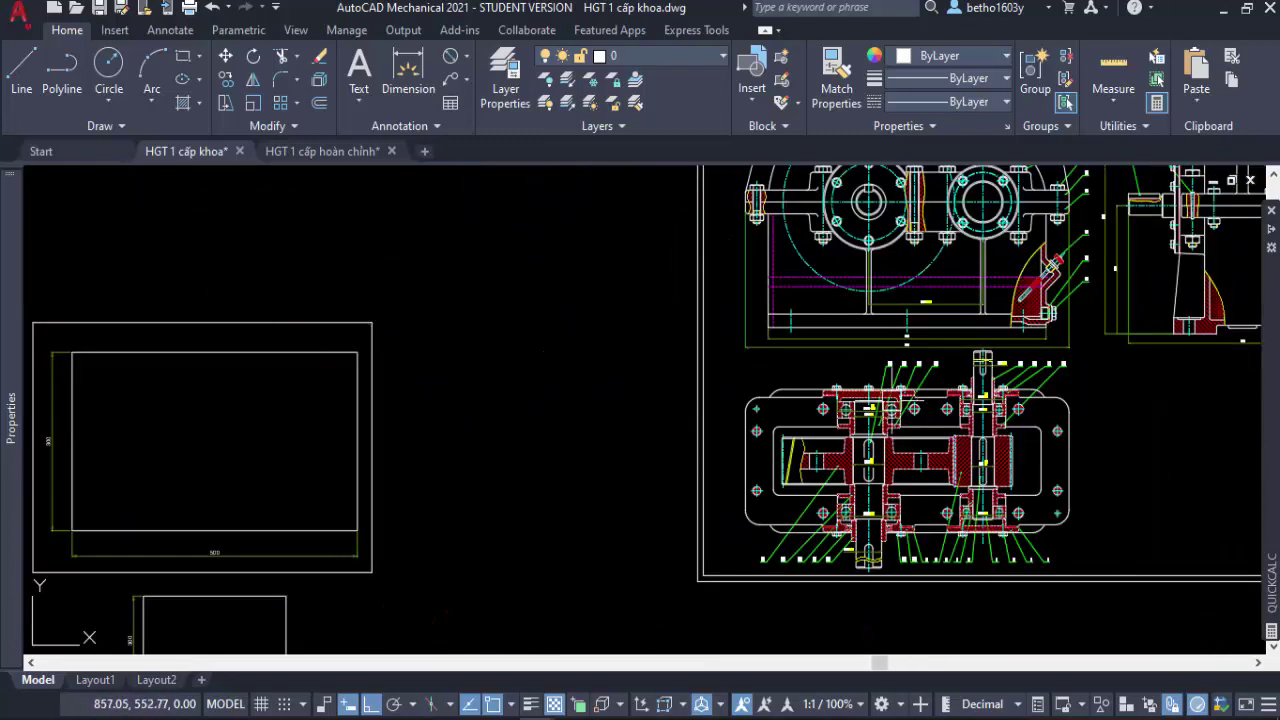
scroll(634, 394, down, 2)
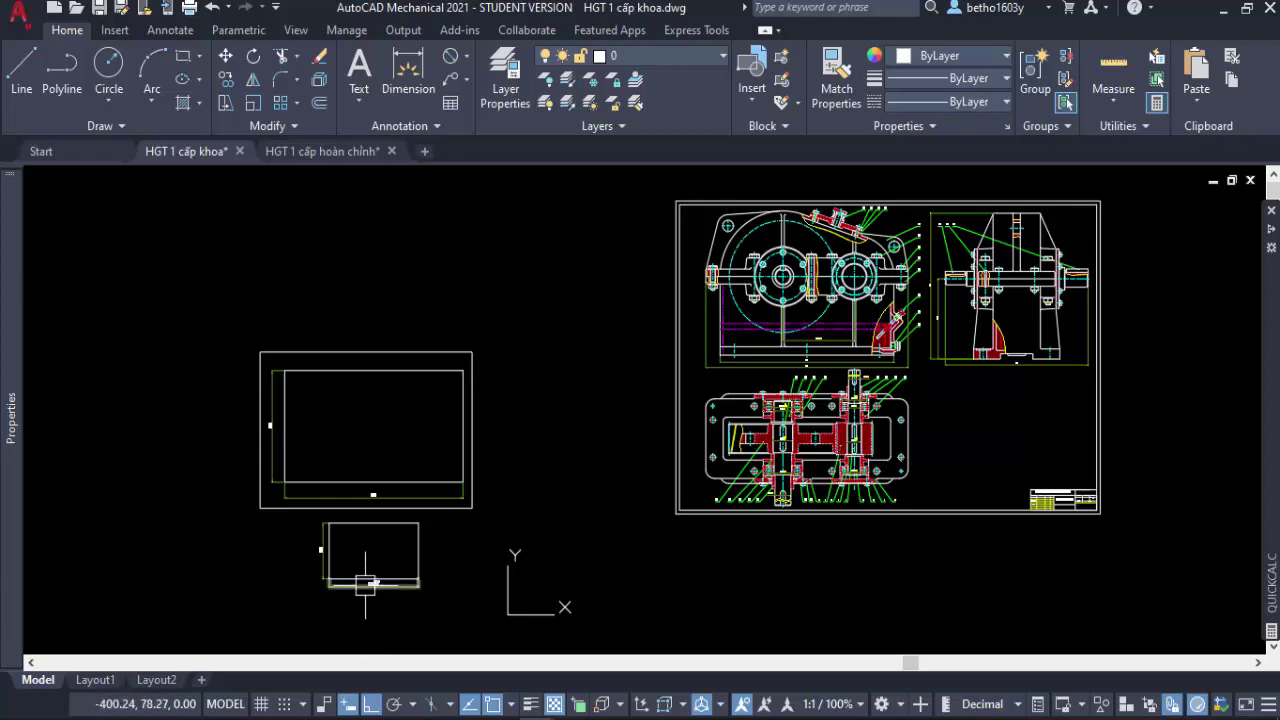
scroll(366, 586, up, 4)
Start editing the 500 dimension's text with the ED command.
scroll(414, 366, up, 2)
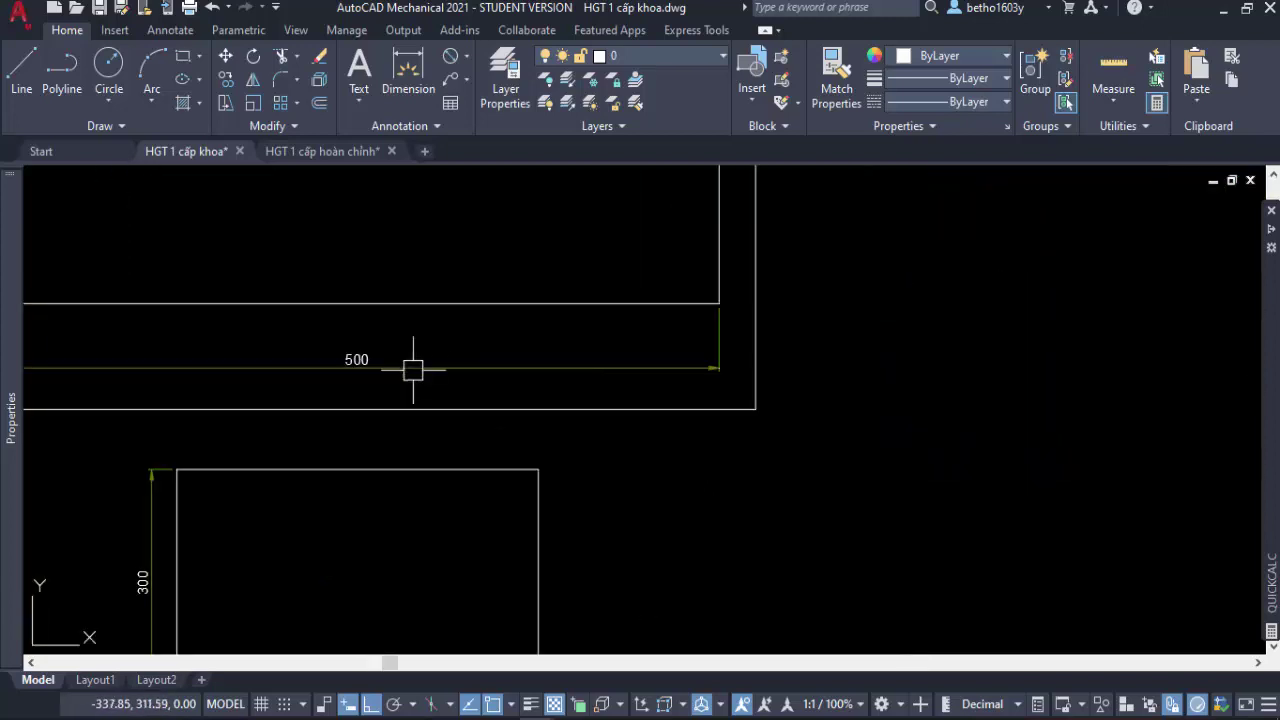
click(413, 368)
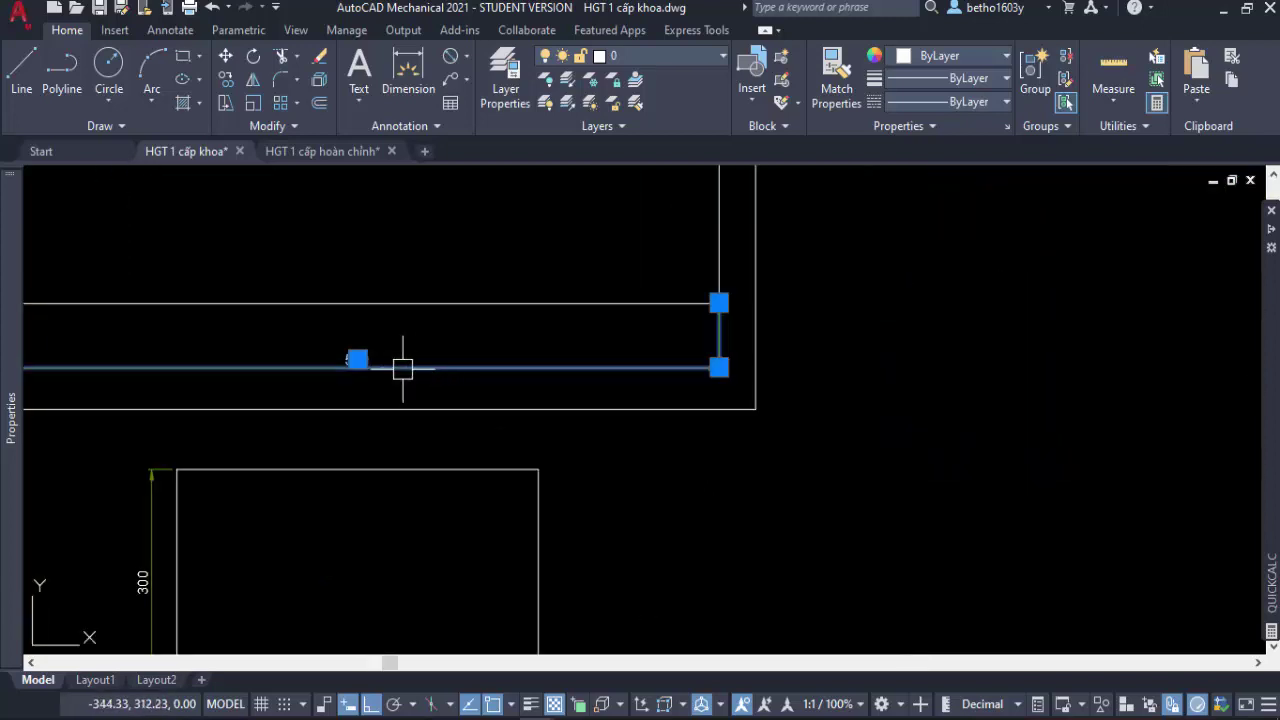
key(Escape)
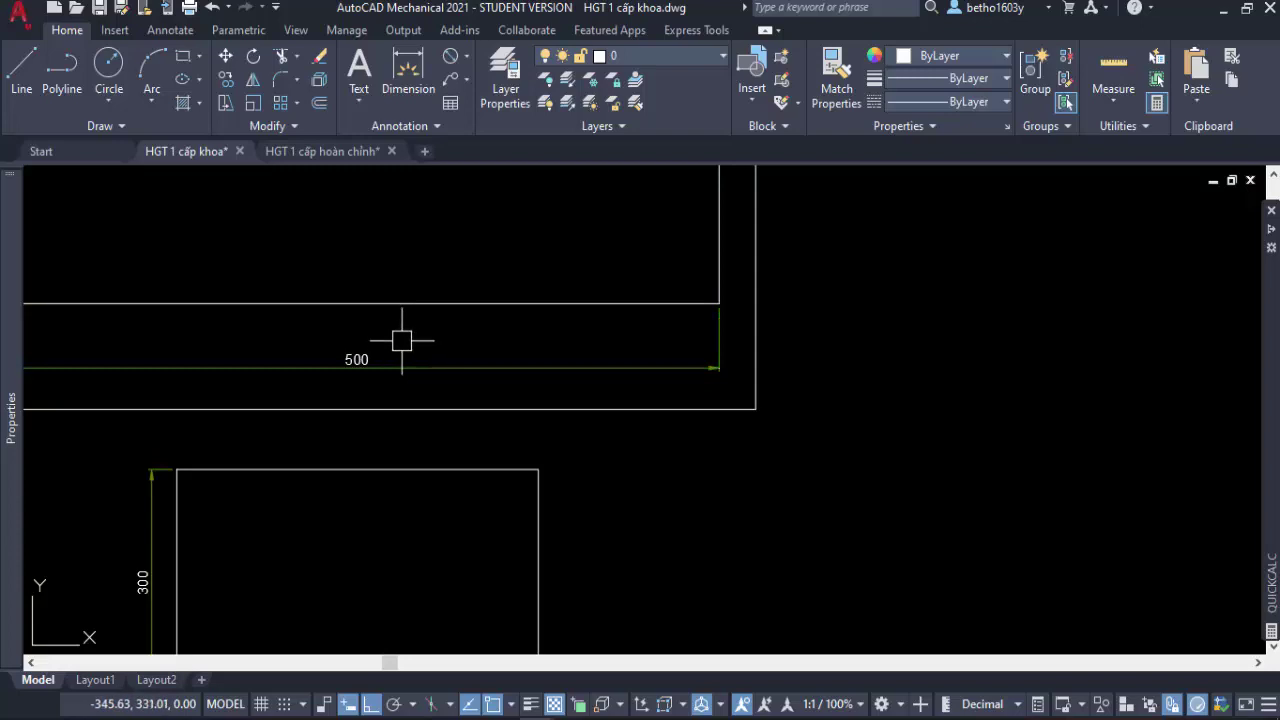
text(ED)
text(IT)
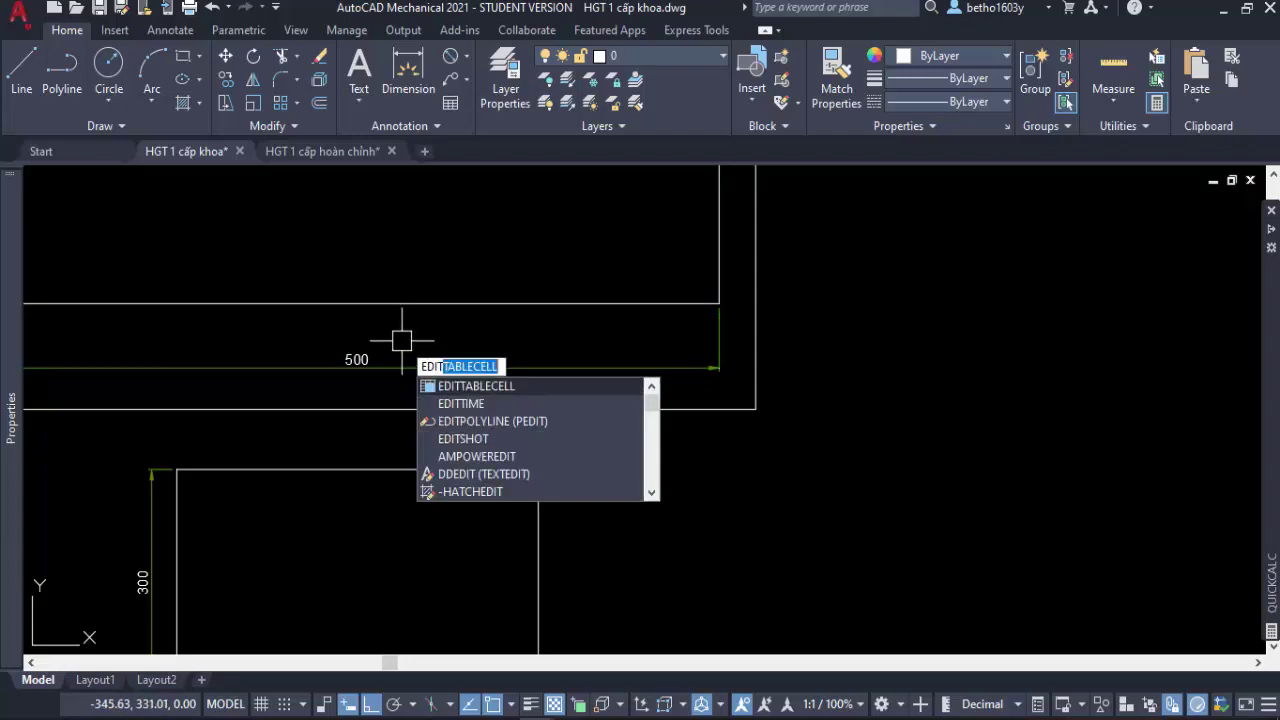
key(Escape)
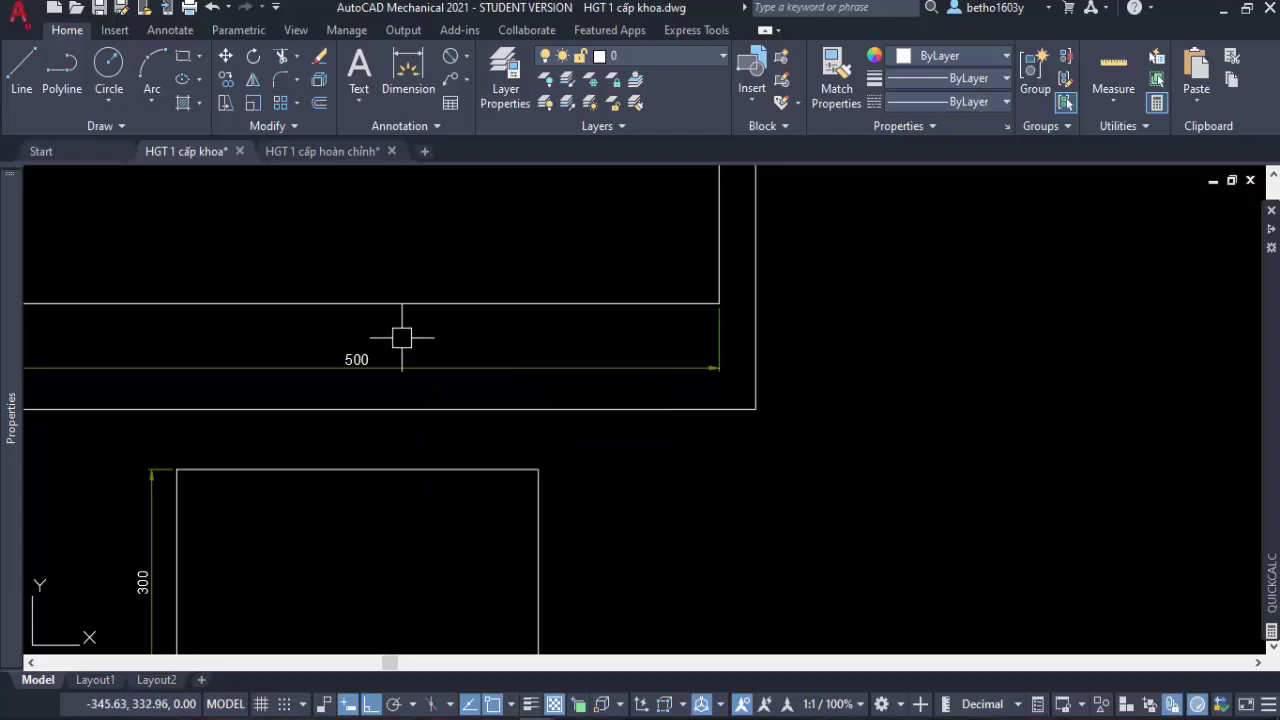
text(ed)
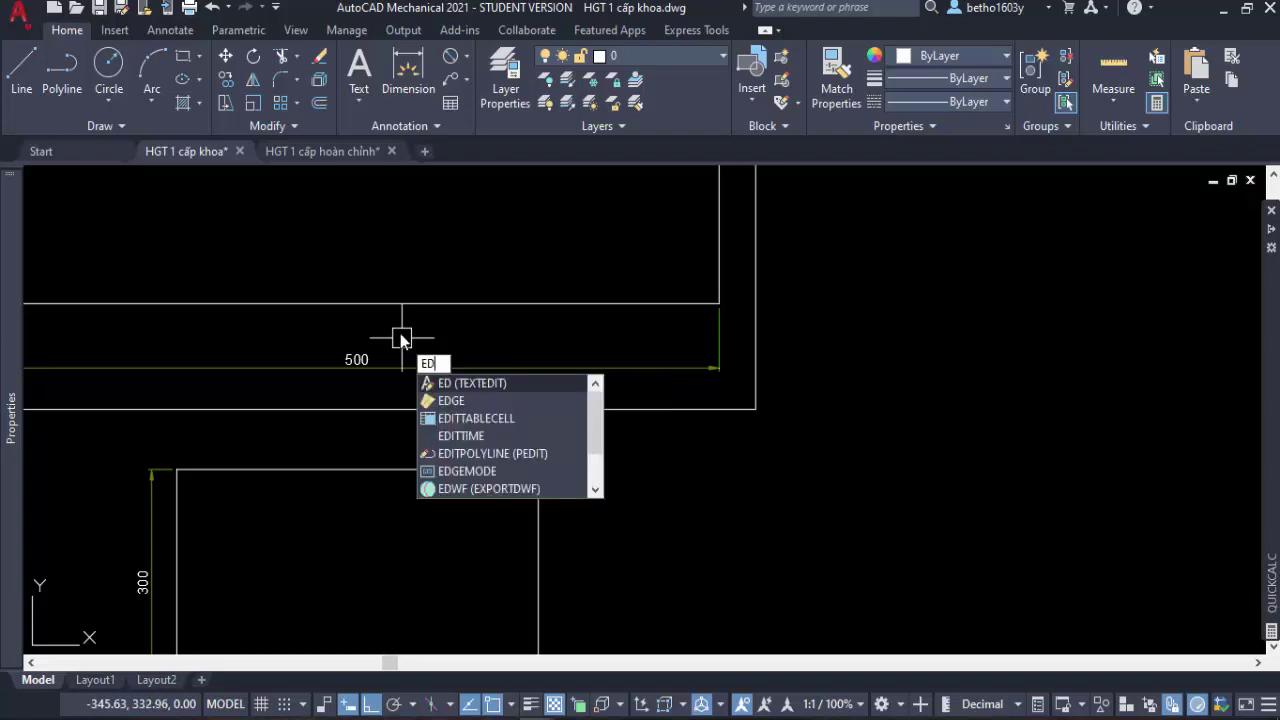
key(Return)
click(390, 368)
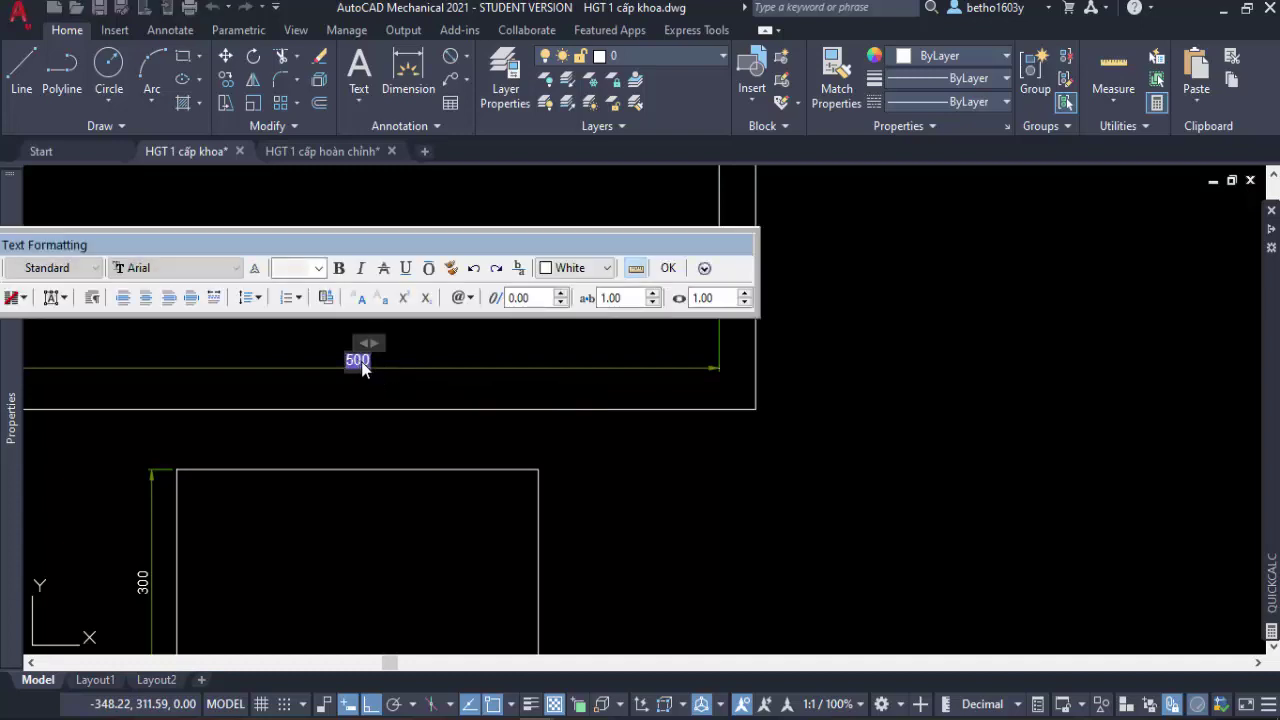
Add H7/d11 after 500, stack it as a fraction, and close the text editor.
scroll(363, 363, up, 4)
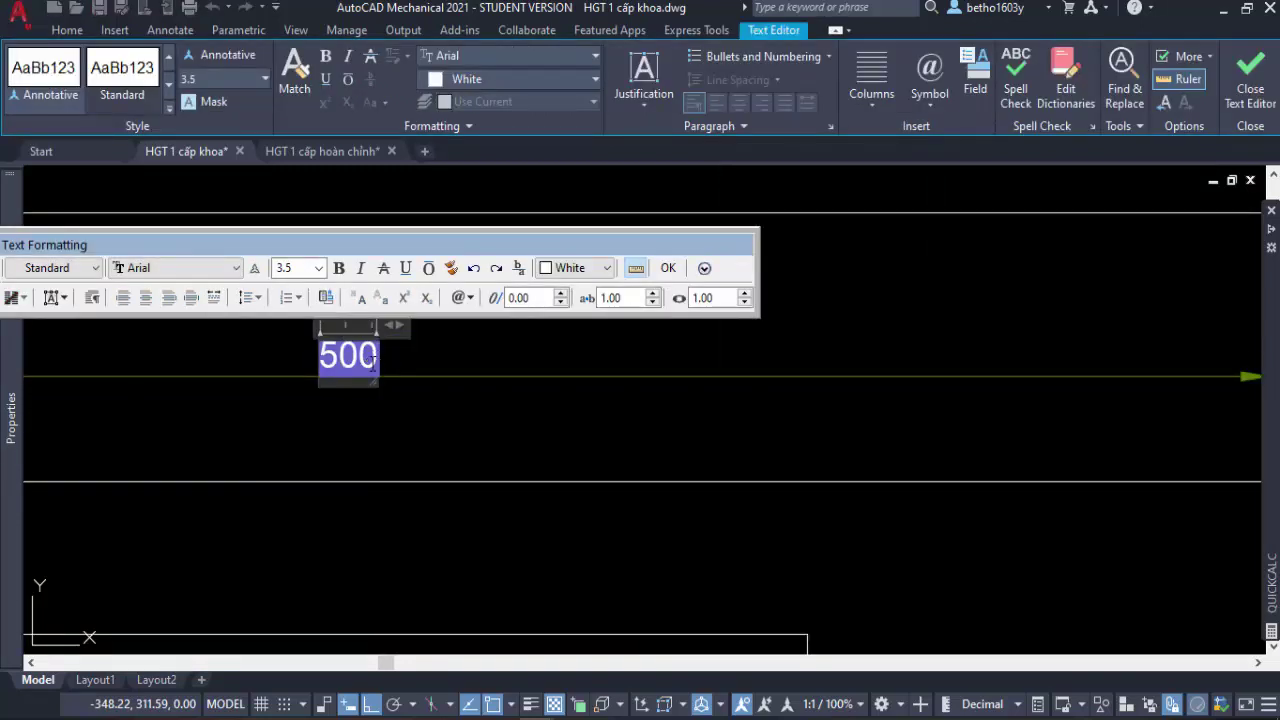
drag(395, 325, 444, 325)
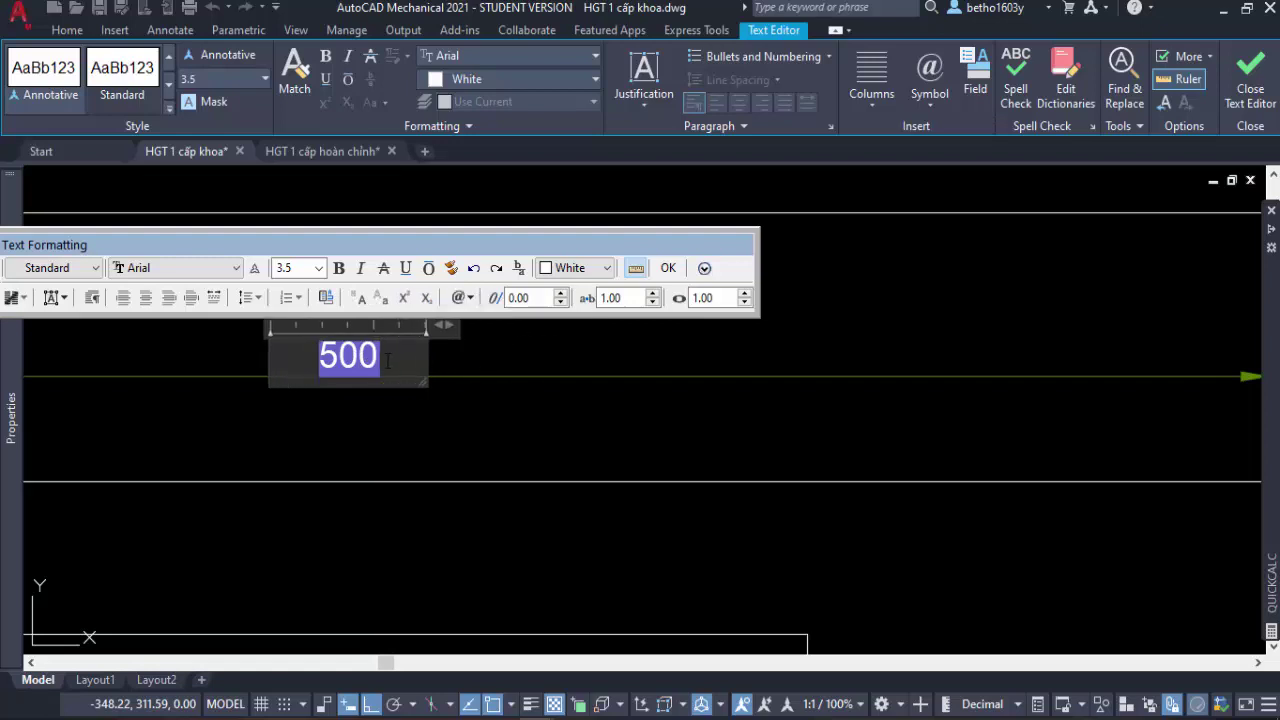
text(H)
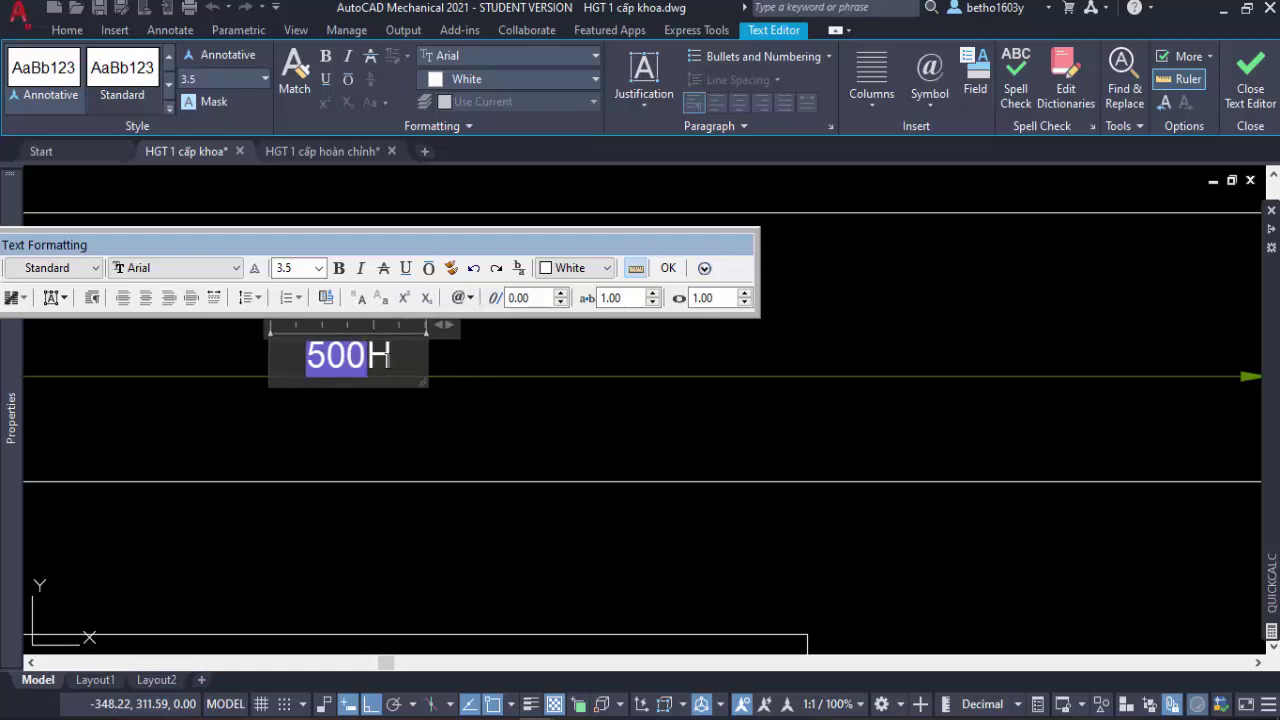
text(7/d)
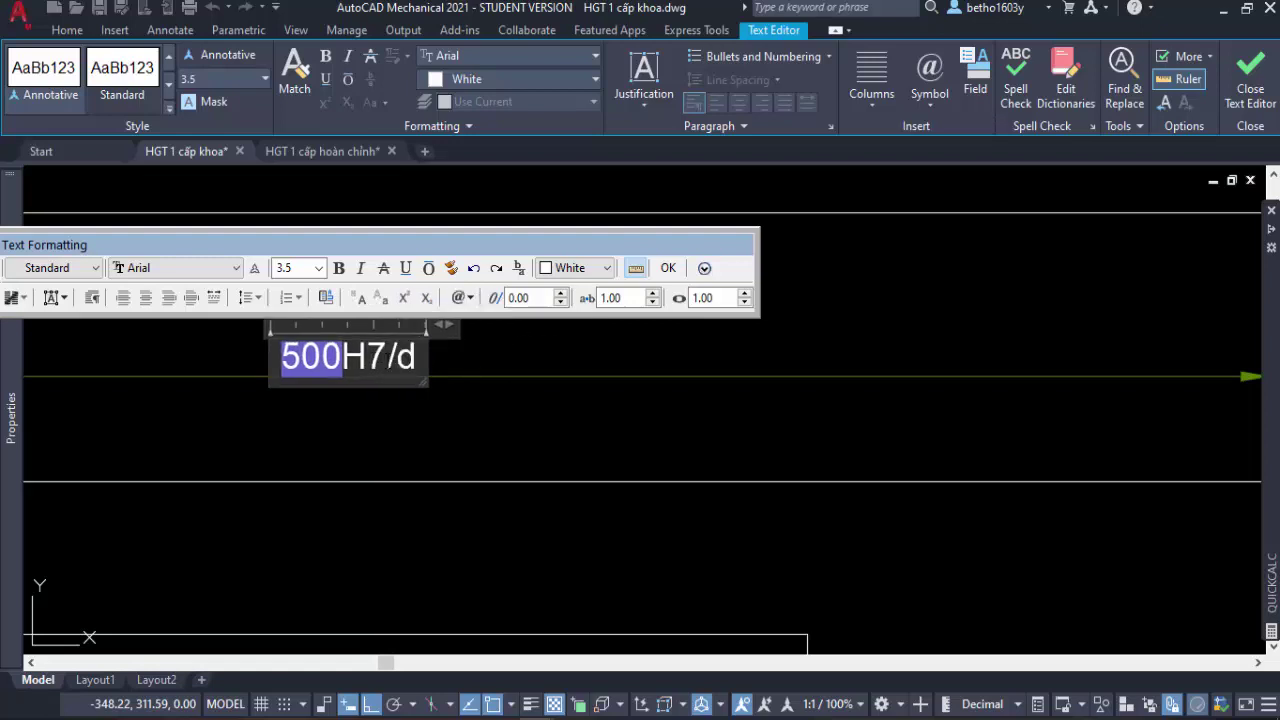
text(11)
drag(322, 357, 440, 357)
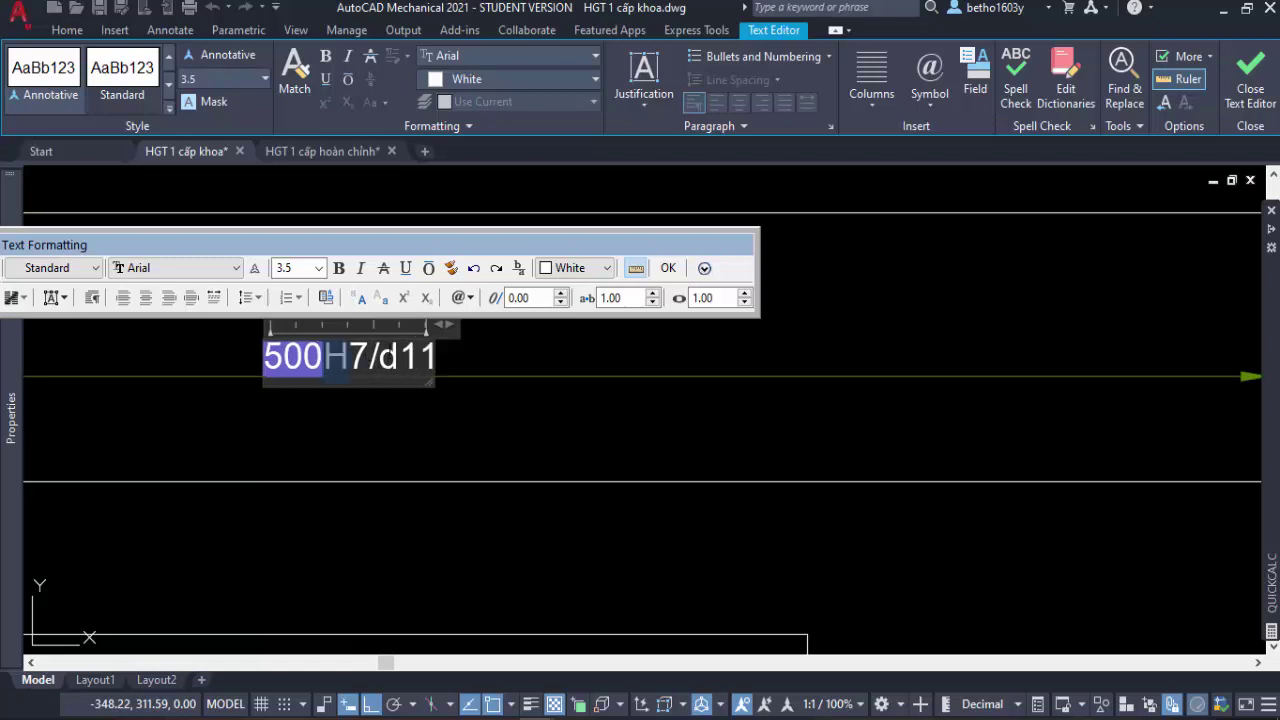
click(518, 268)
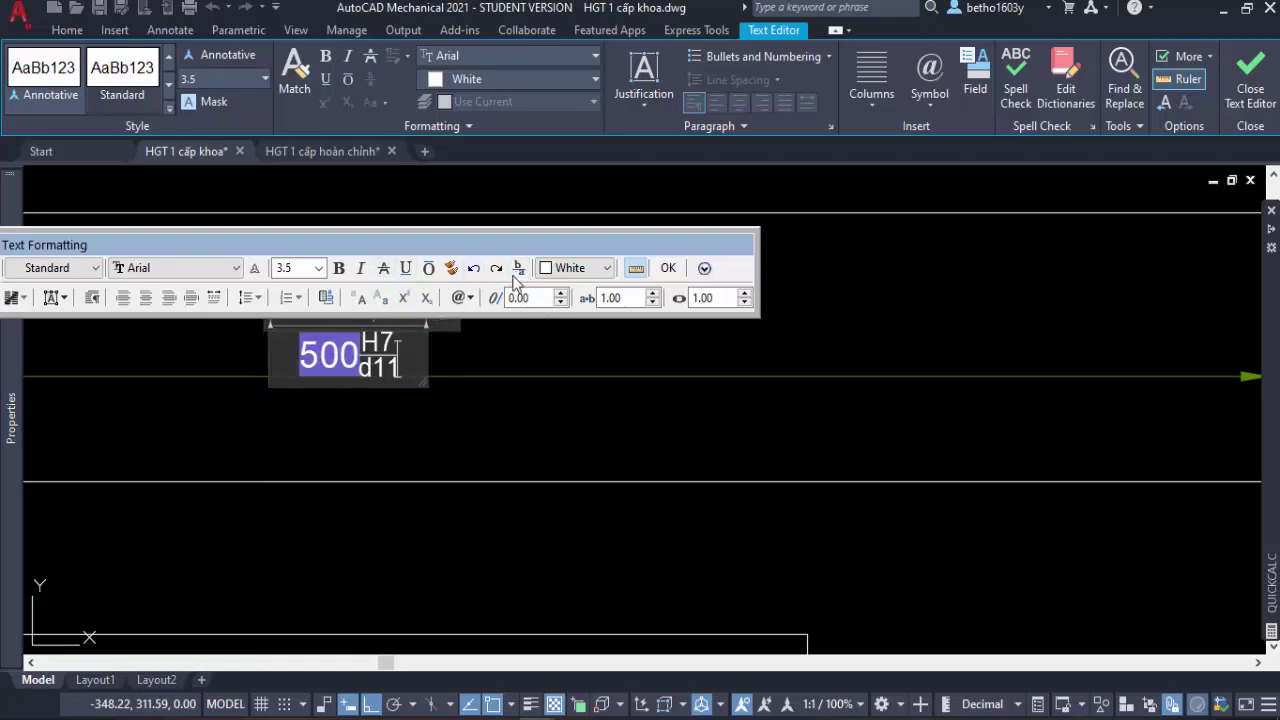
click(437, 420)
scroll(339, 348, up, 4)
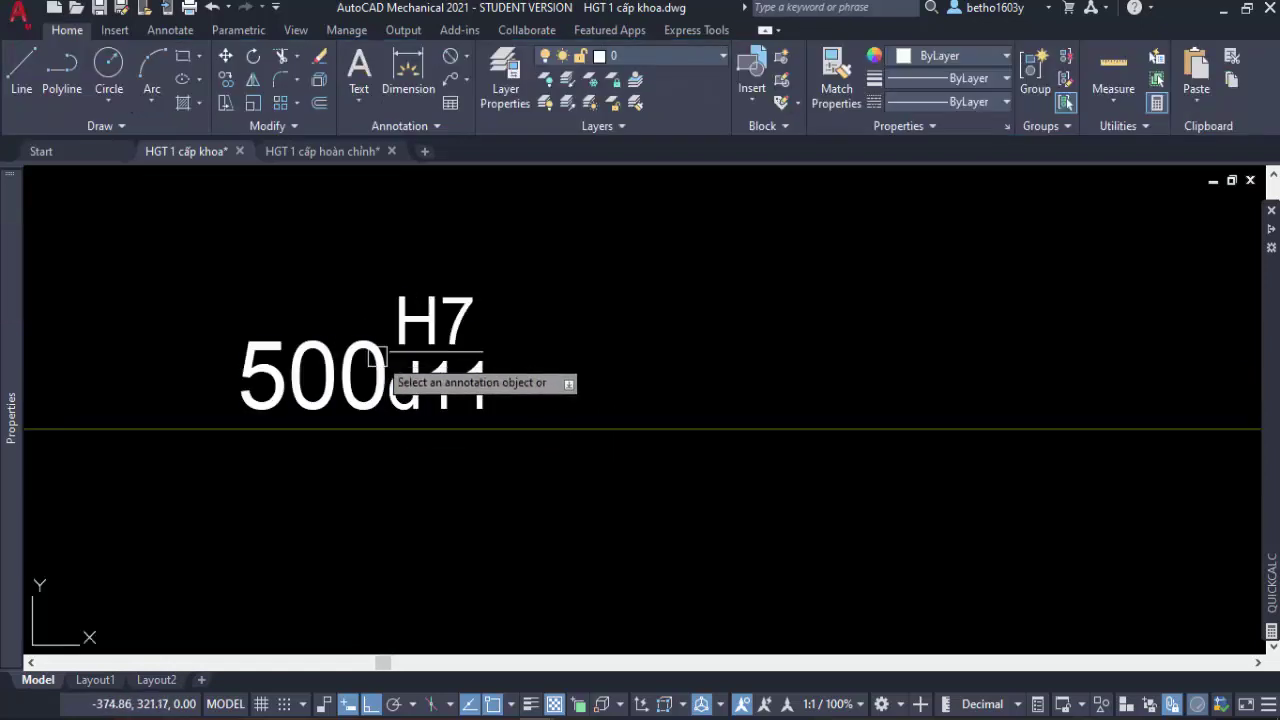
key(Escape)
scroll(314, 443, down, 4)
scroll(340, 414, up, 2)
scroll(358, 390, up, 2)
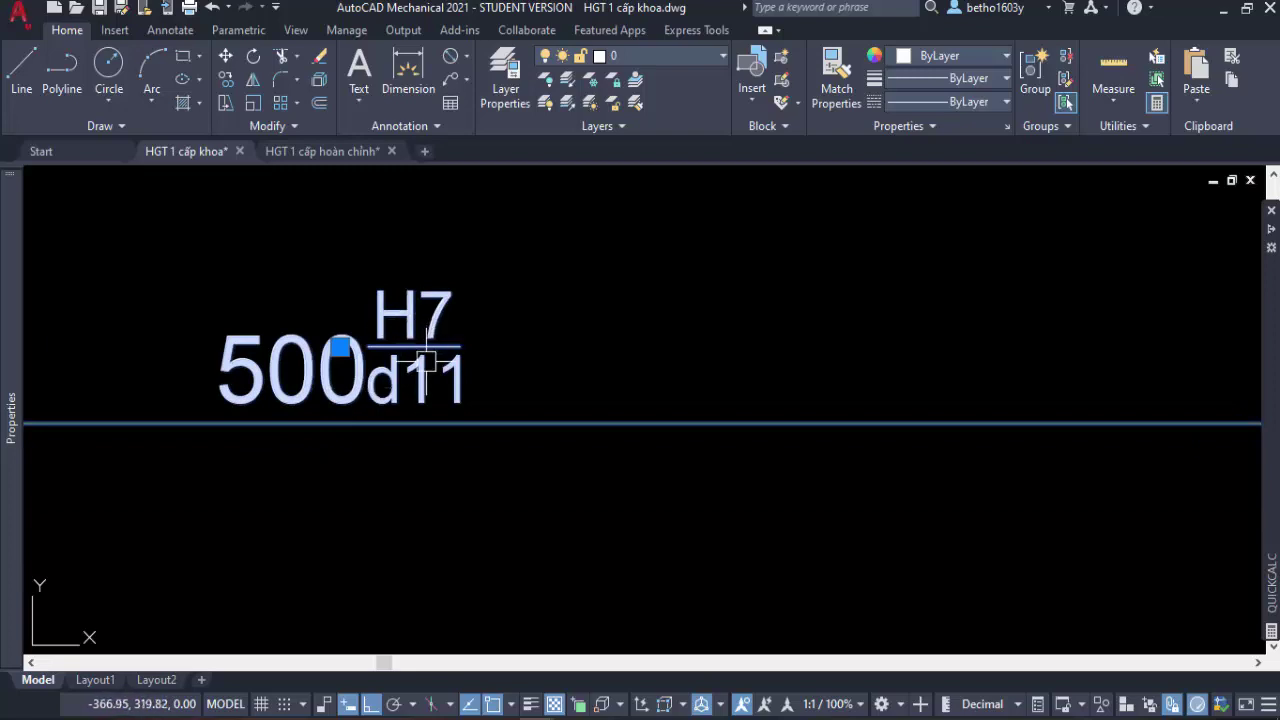
scroll(332, 350, down, 4)
key(Escape)
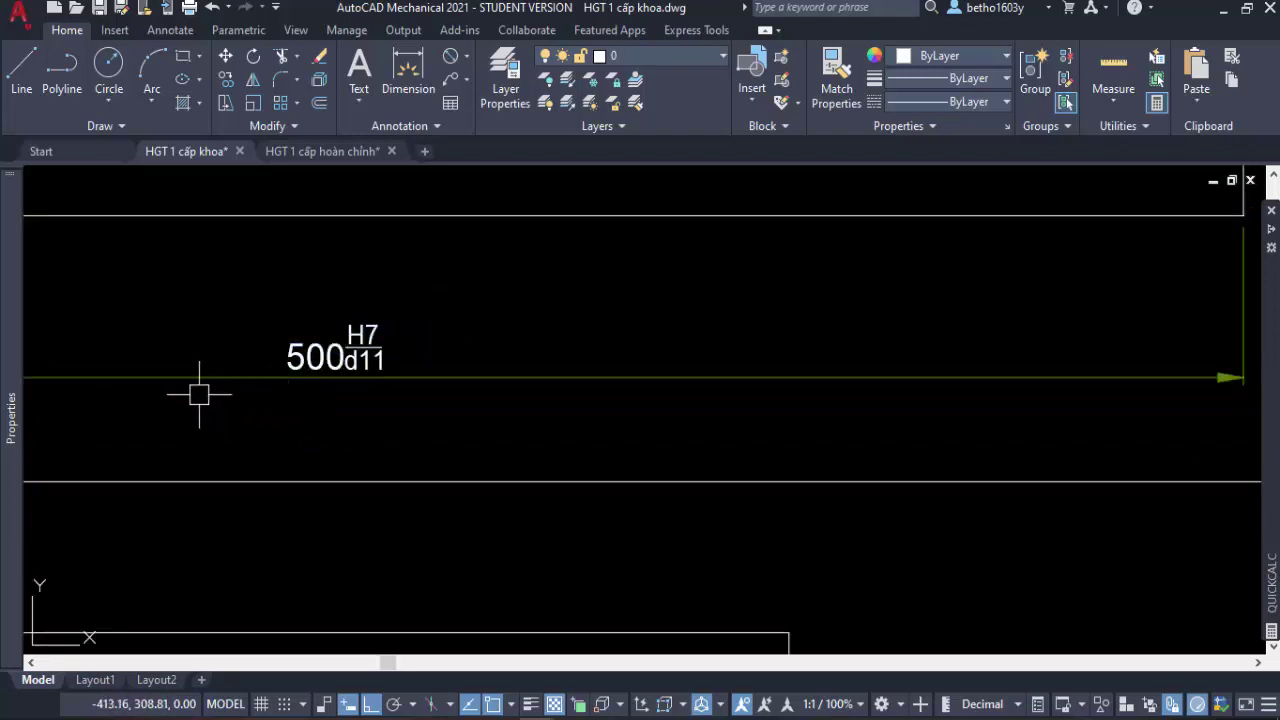
scroll(265, 398, down, 3)
scroll(273, 398, down, 3)
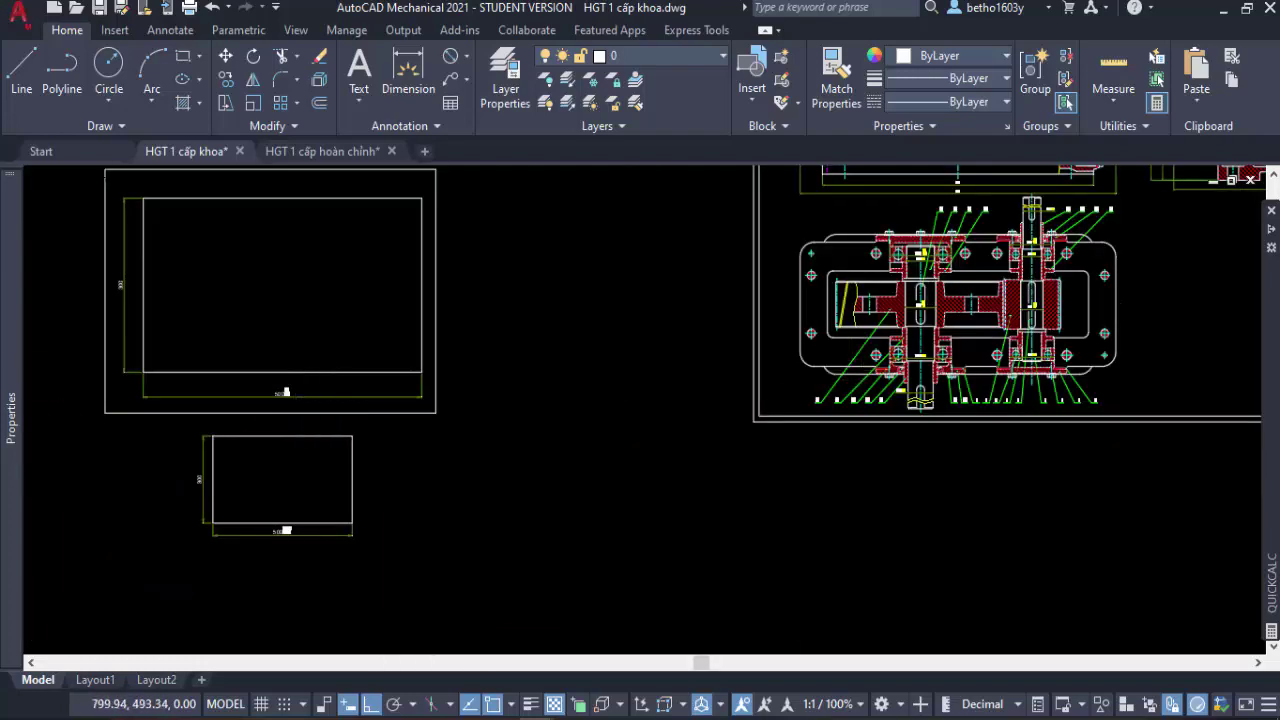
scroll(920, 250, up, 3)
scroll(890, 225, up, 2)
scroll(890, 225, down, 3)
scroll(658, 323, down, 2)
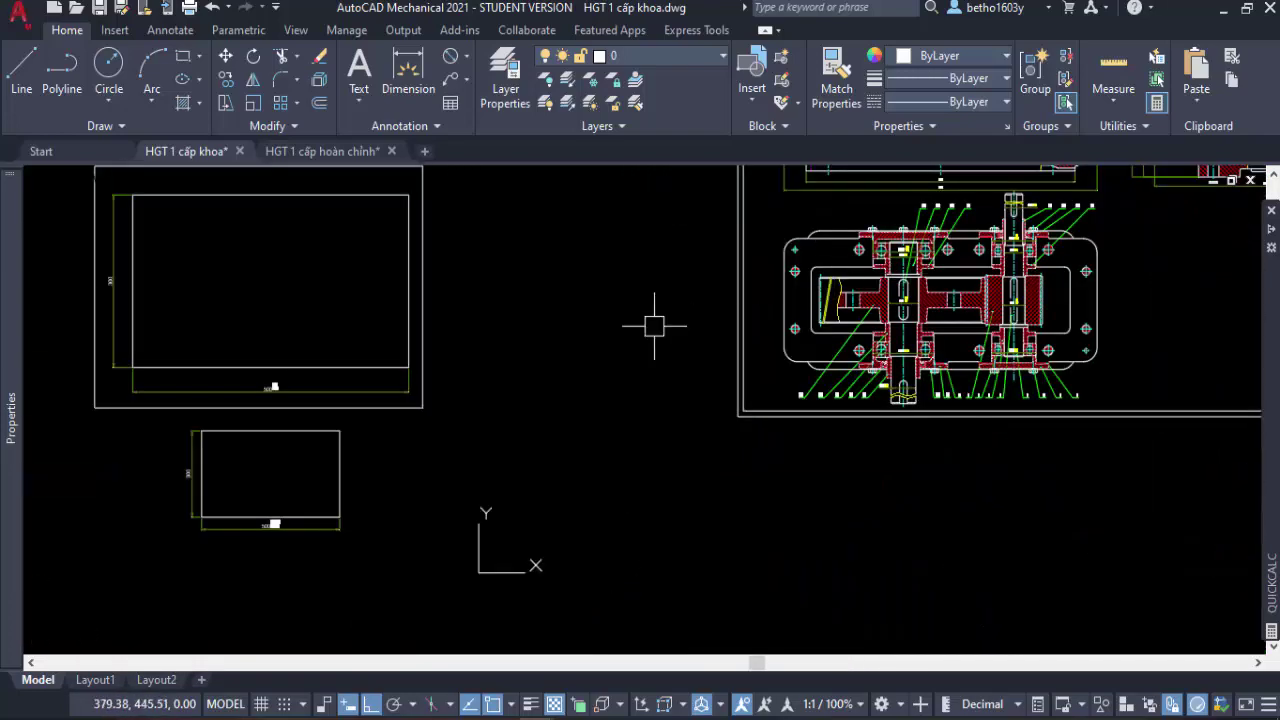
scroll(330, 380, up, 3)
scroll(357, 357, up, 3)
click(432, 373)
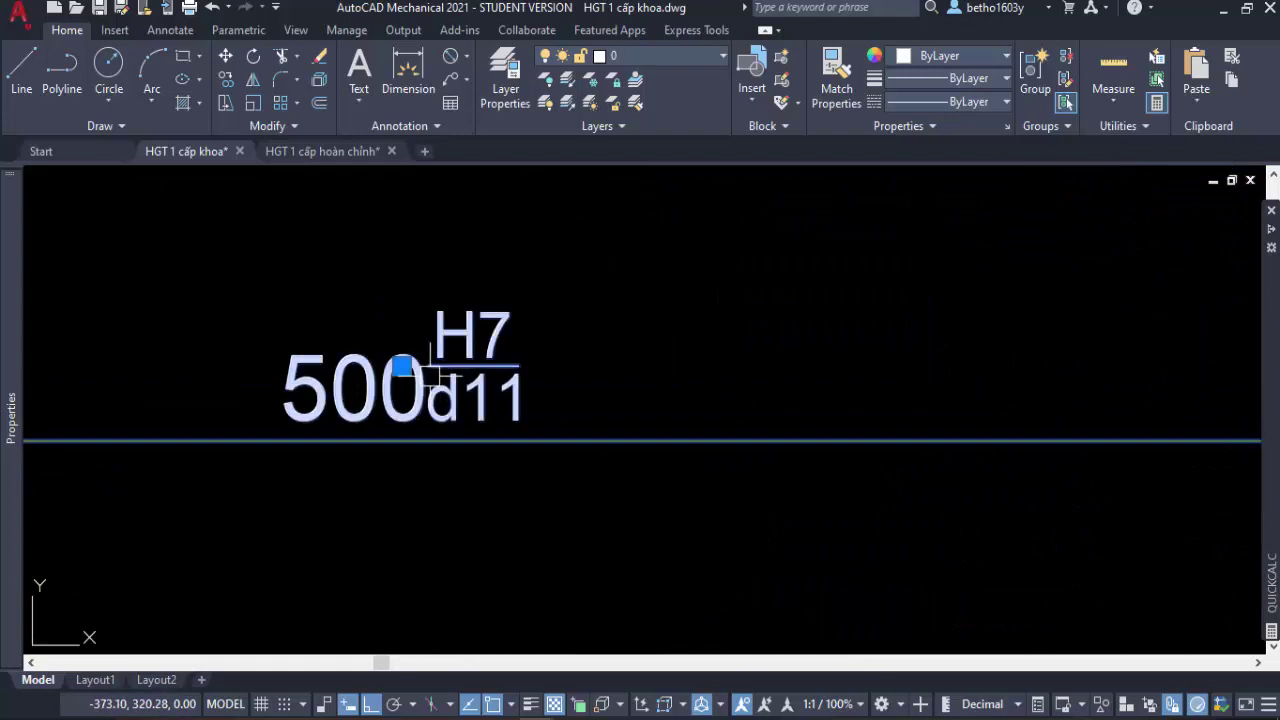
key(Escape)
key(Delete)
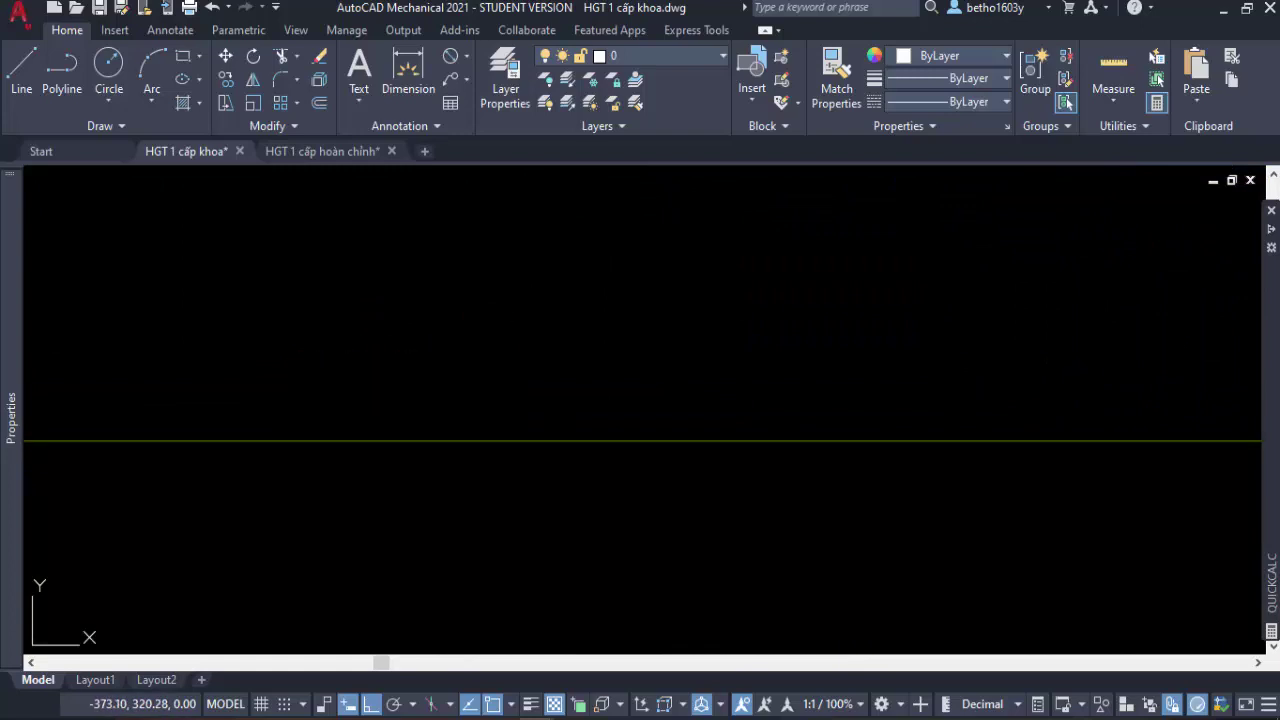
key(ctrl+z)
double_click(476, 365)
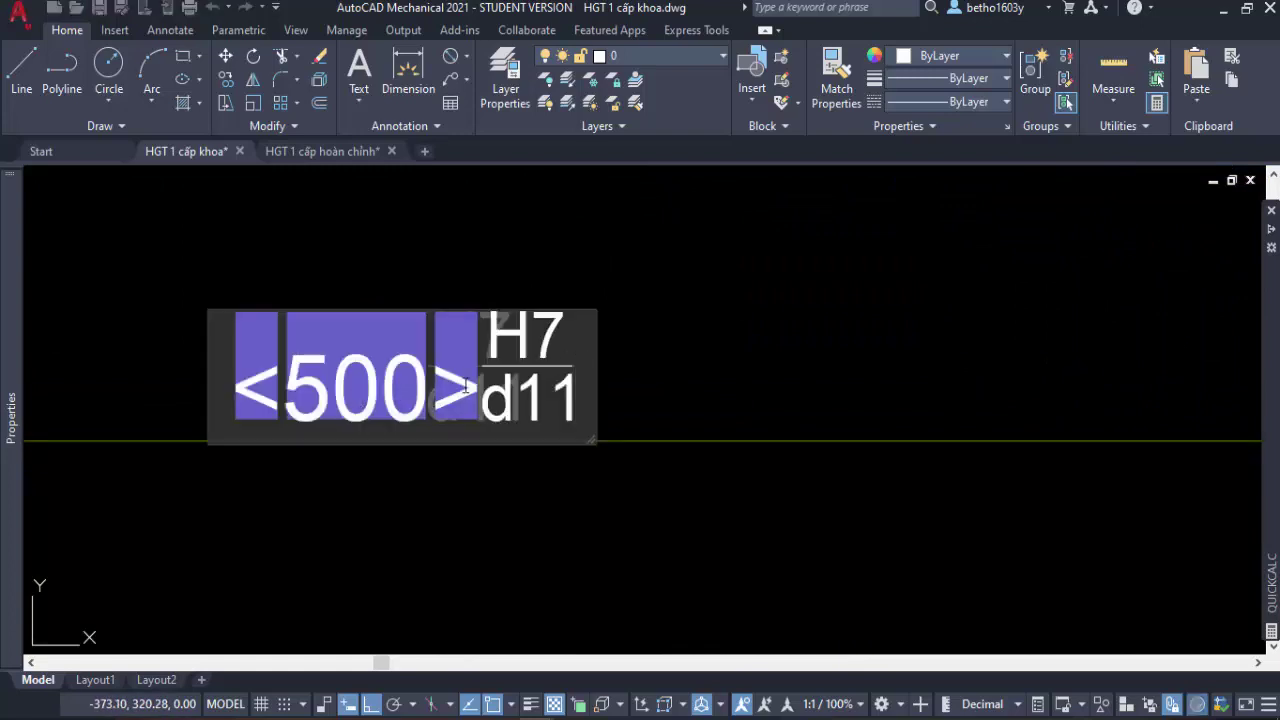
key(Escape)
double_click(482, 365)
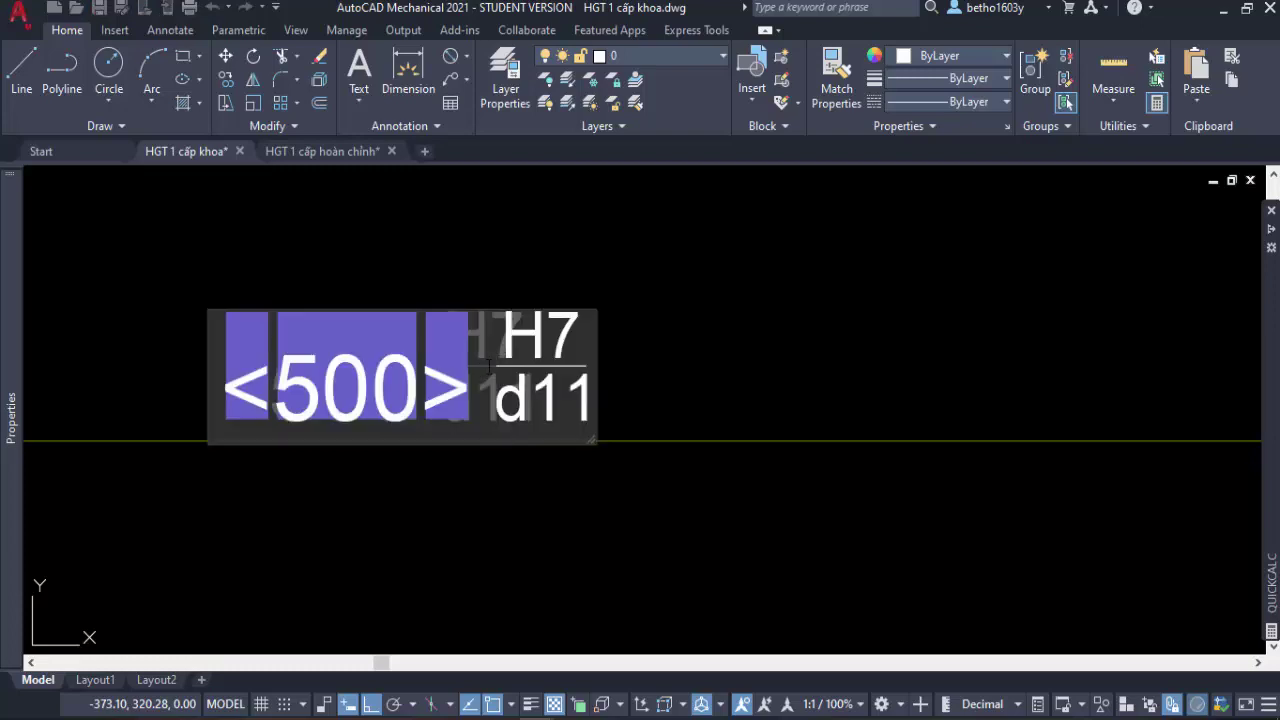
click(709, 367)
scroll(457, 434, down, 2)
scroll(420, 429, down, 2)
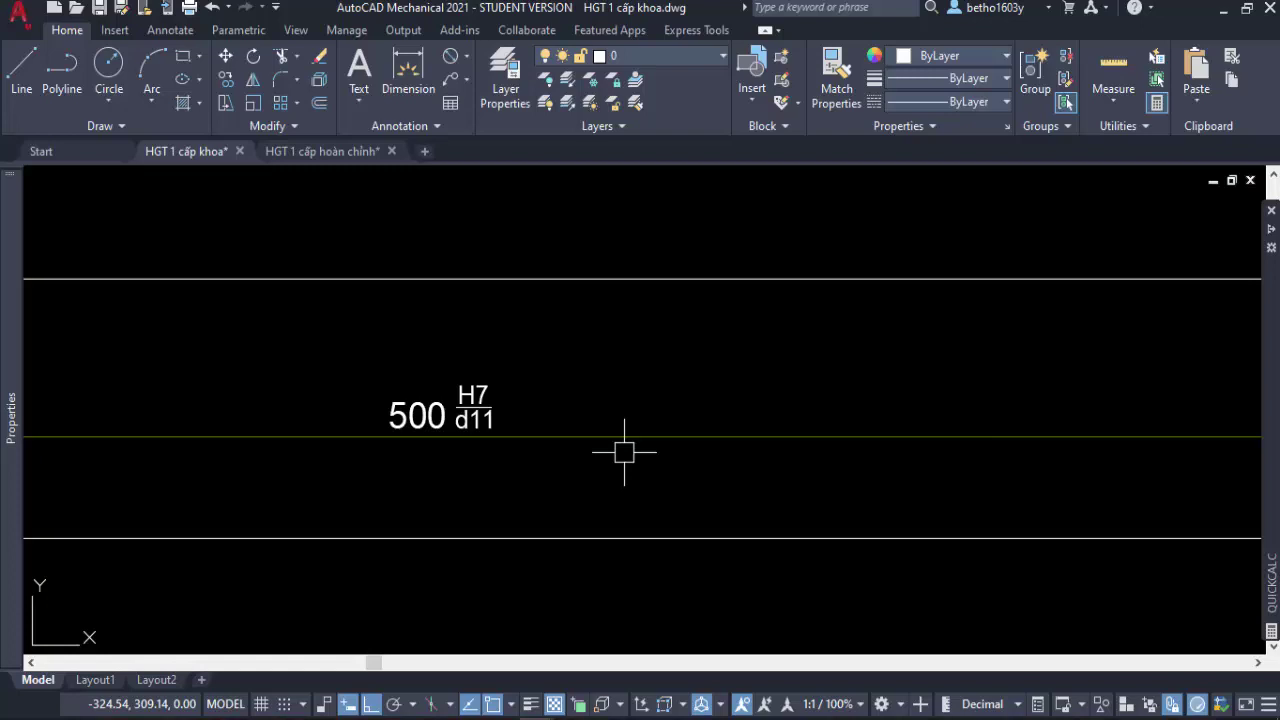
scroll(632, 430, down, 2)
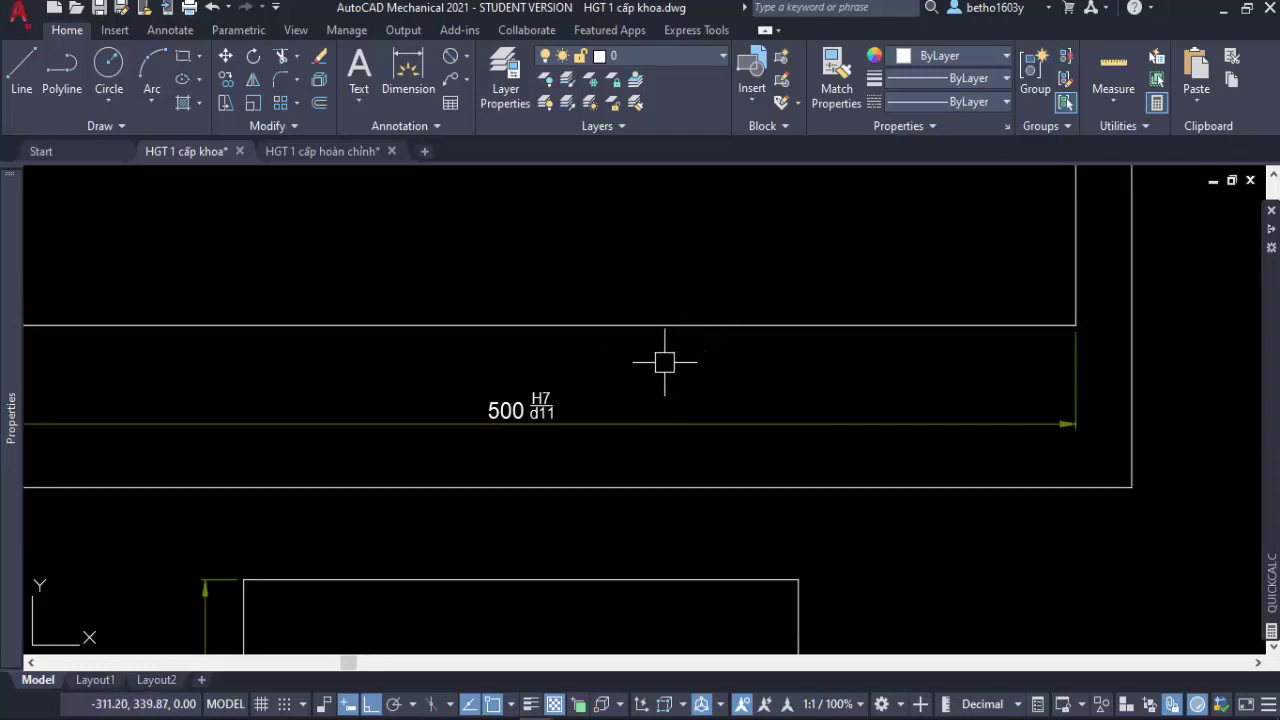
scroll(632, 390, down, 2)
scroll(620, 397, down, 3)
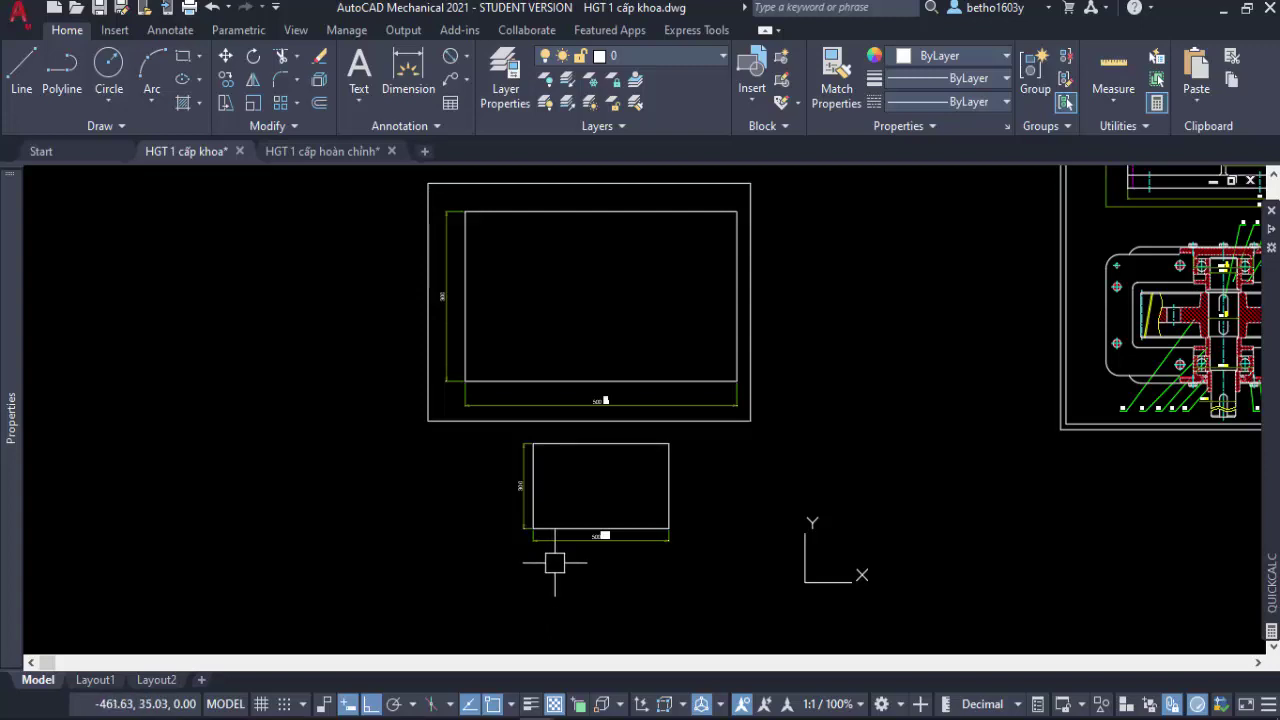
scroll(600, 333, up, 5)
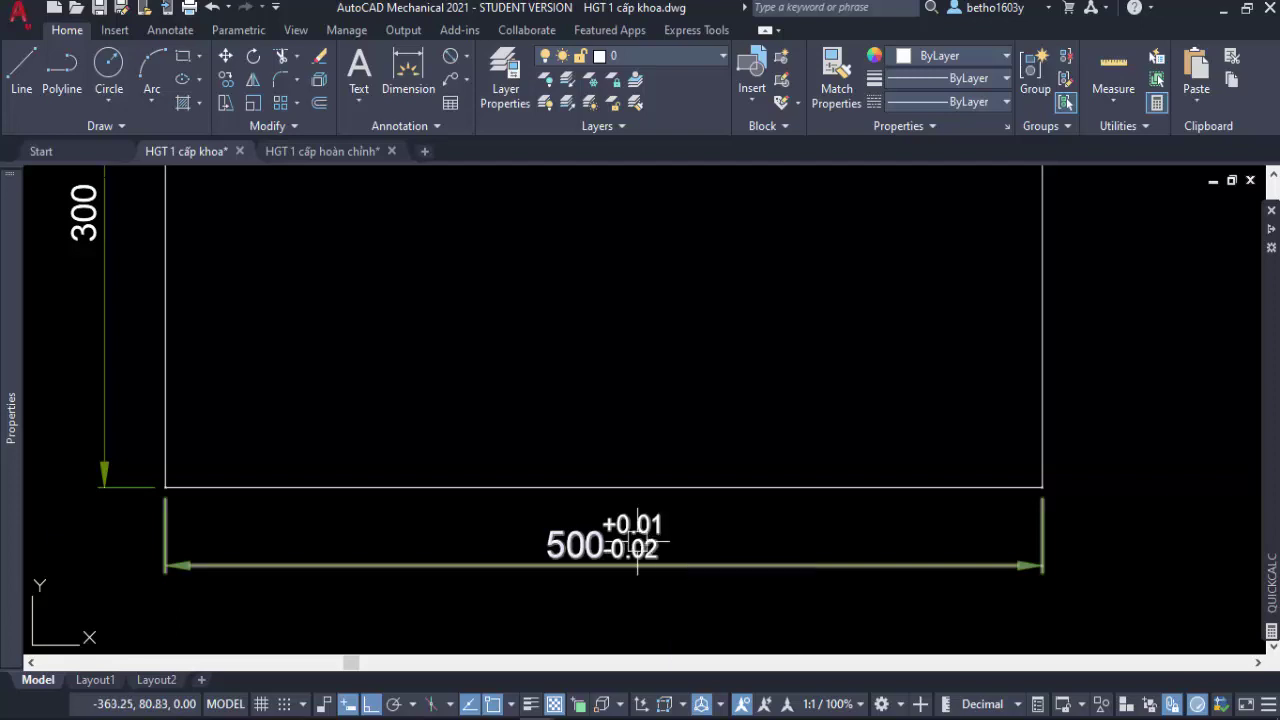
scroll(570, 565, down, 4)
scroll(583, 530, down, 2)
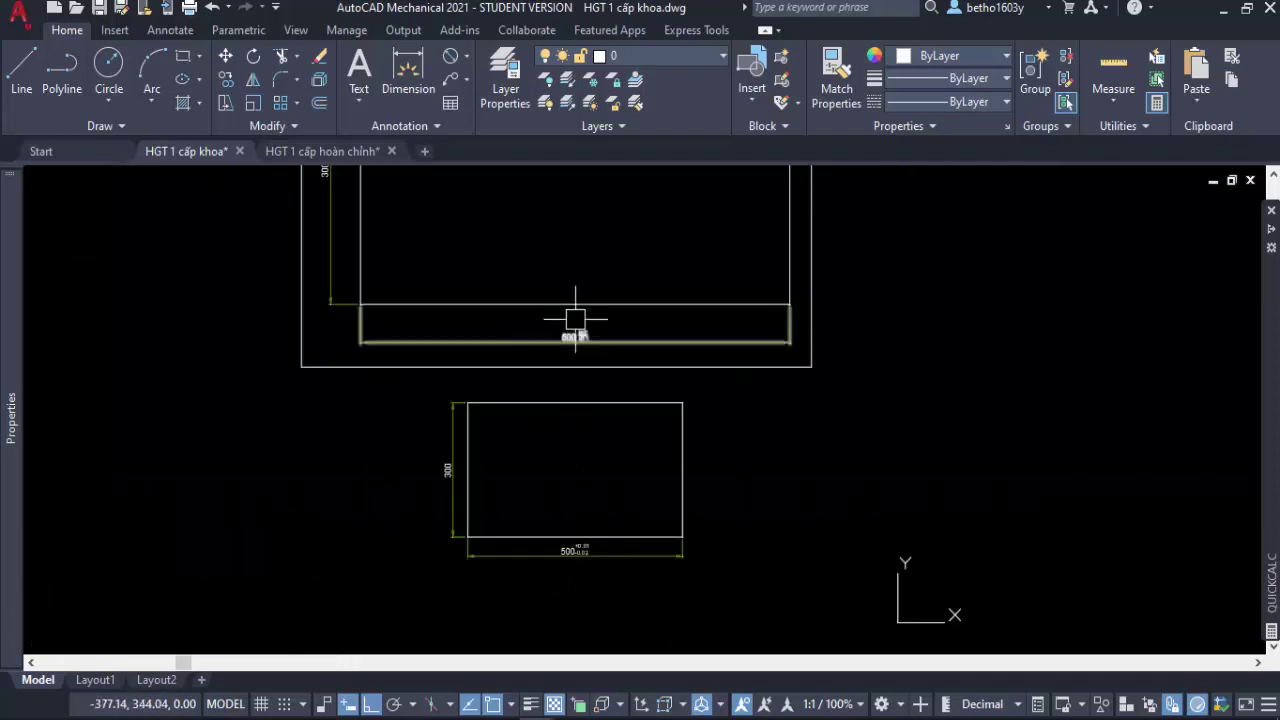
scroll(576, 335, up, 6)
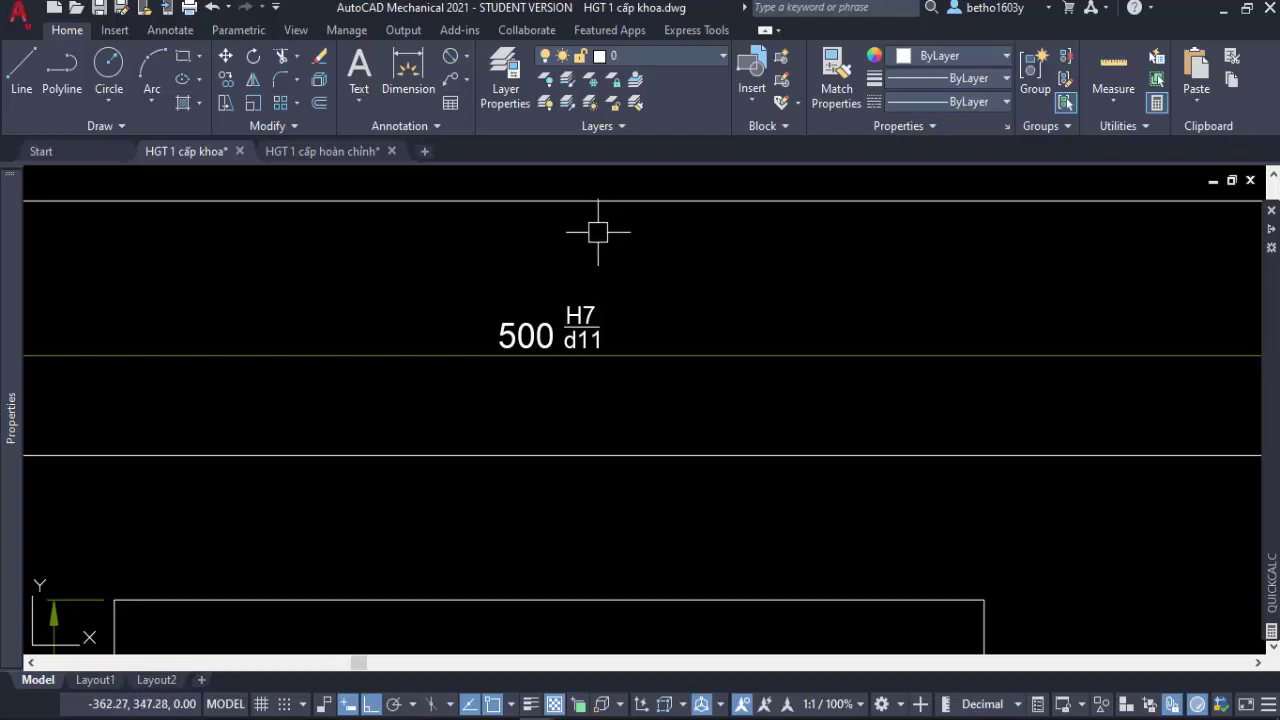
scroll(594, 268, down, 3)
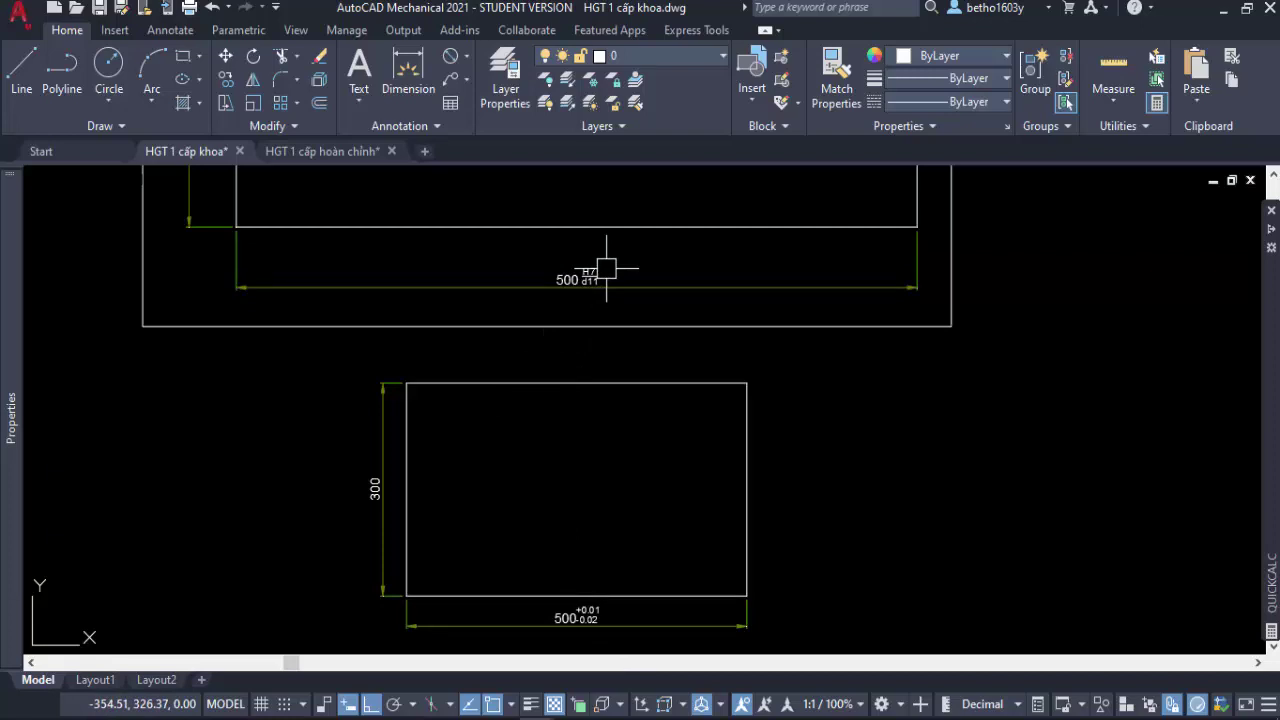
click(467, 79)
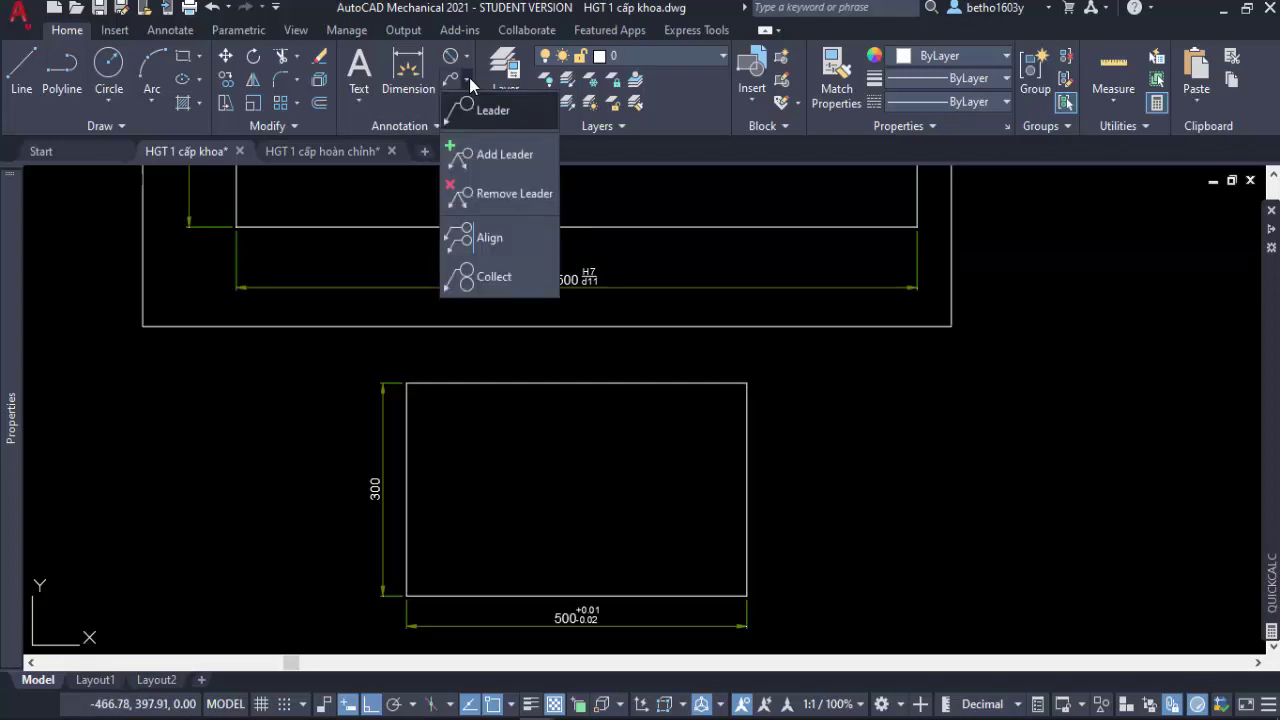
click(469, 77)
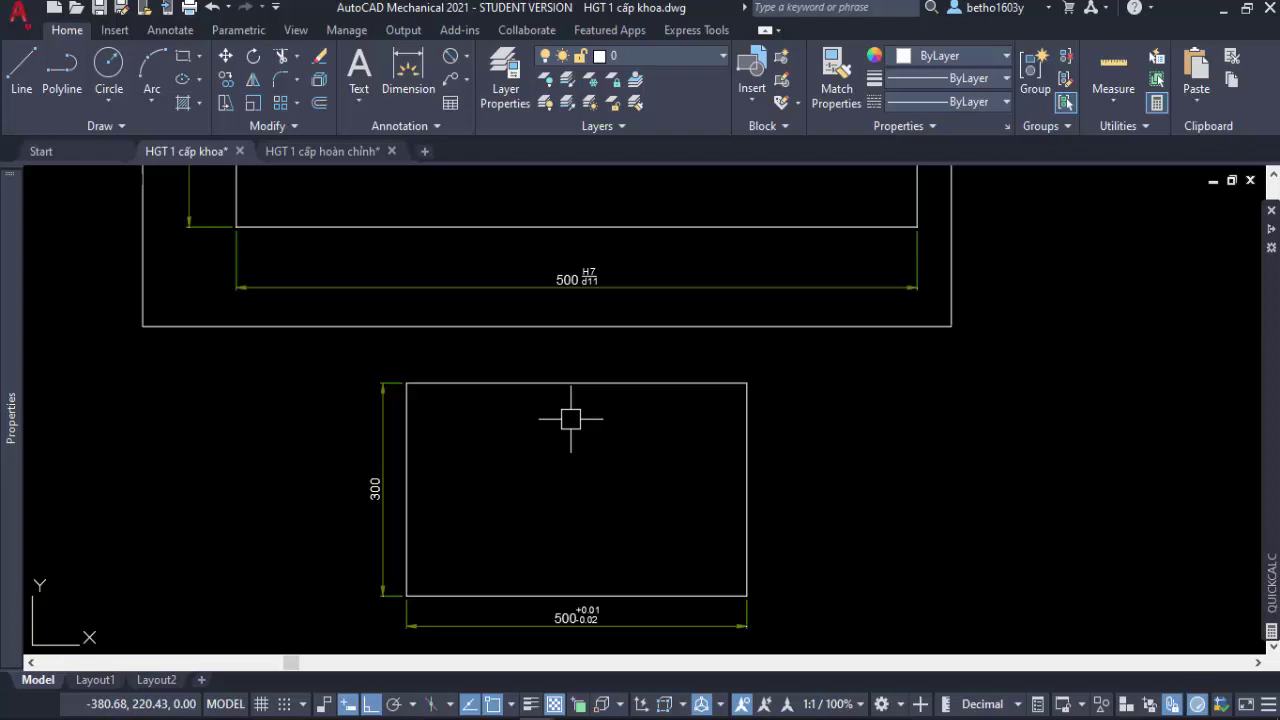
Switch to the HGT 1 cấp hoàn chỉnh drawing and zoom out to the whole sheet.
click(332, 153)
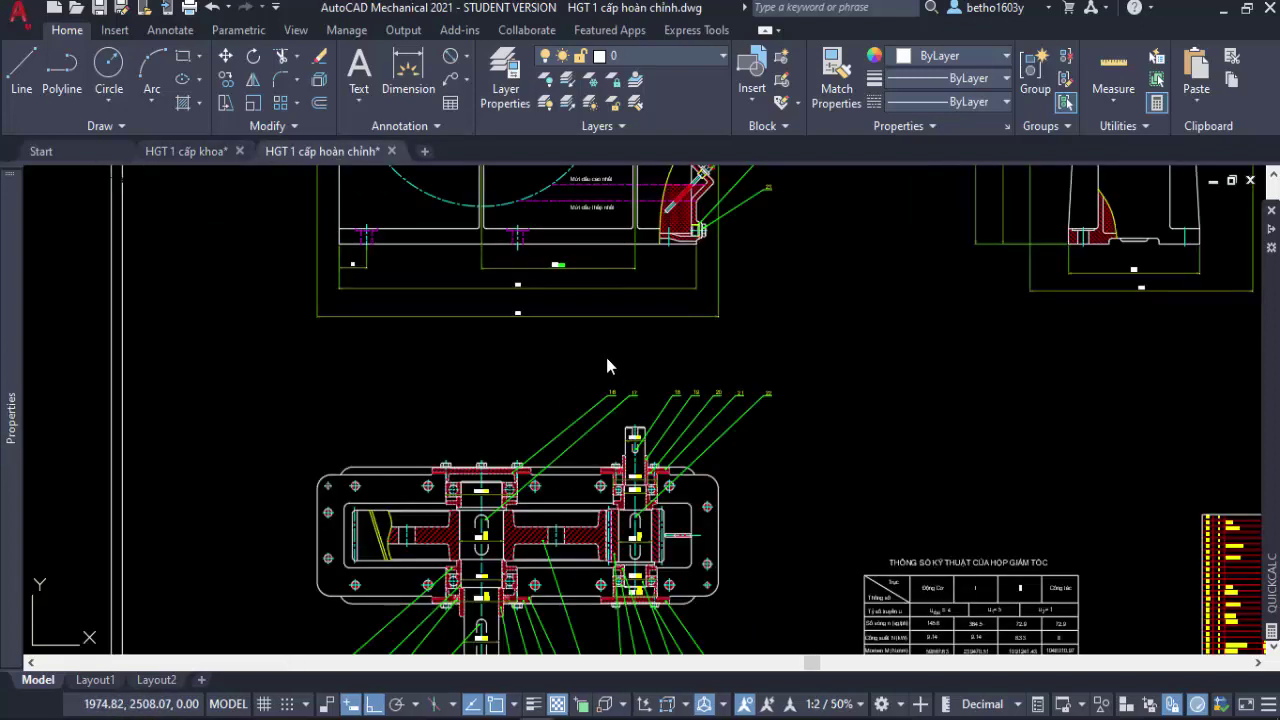
scroll(734, 355, down, 2)
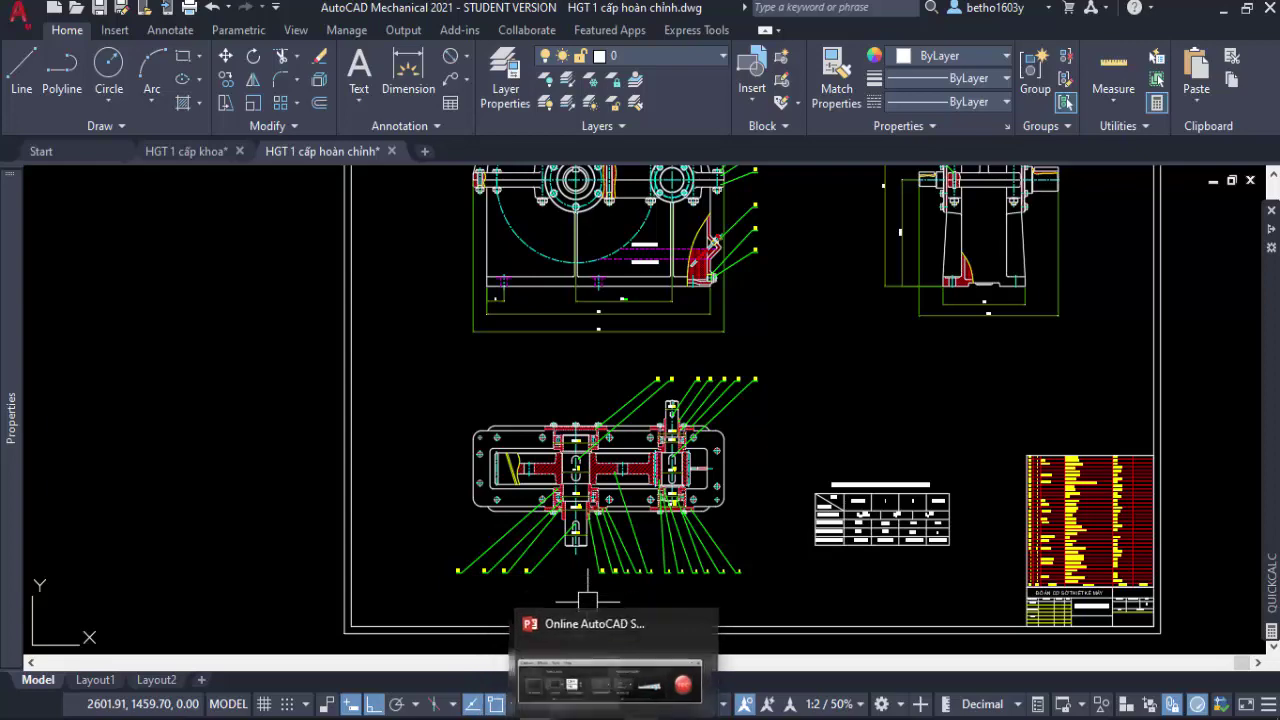
Strike through the two DIM and three layer bullets on slide 6, then go to slide 7.
click(640, 645)
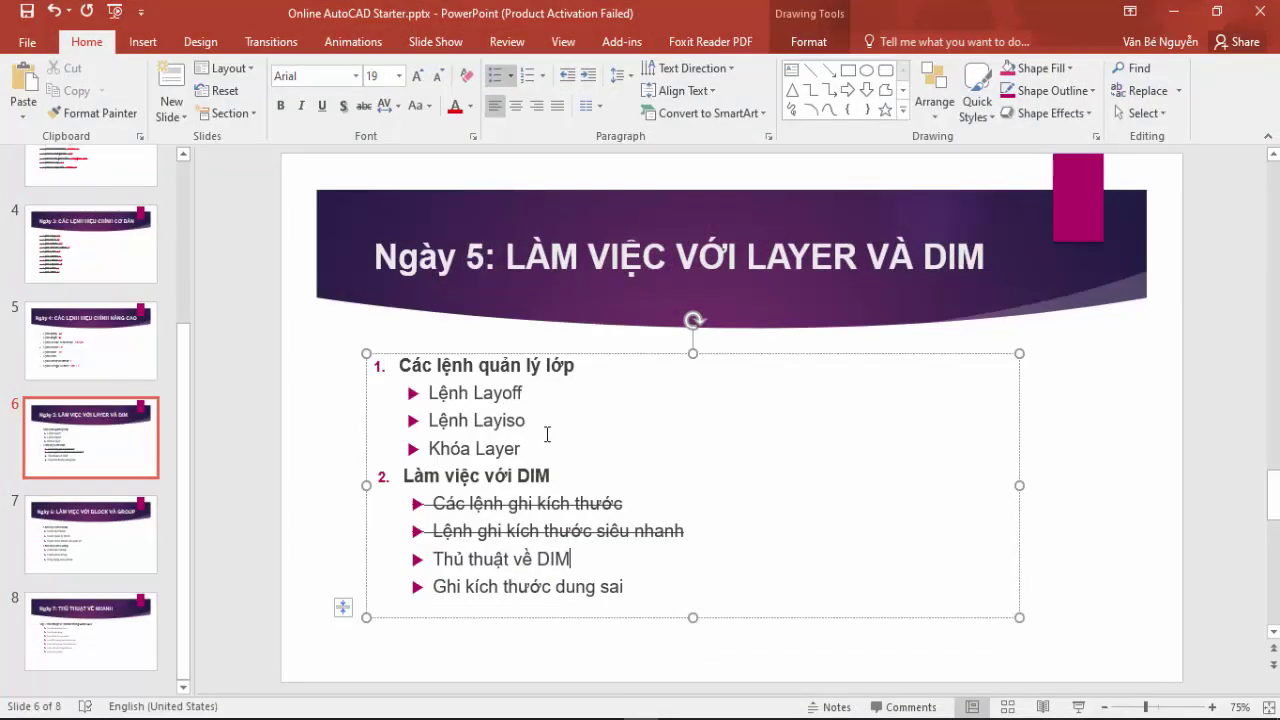
drag(623, 586, 447, 546)
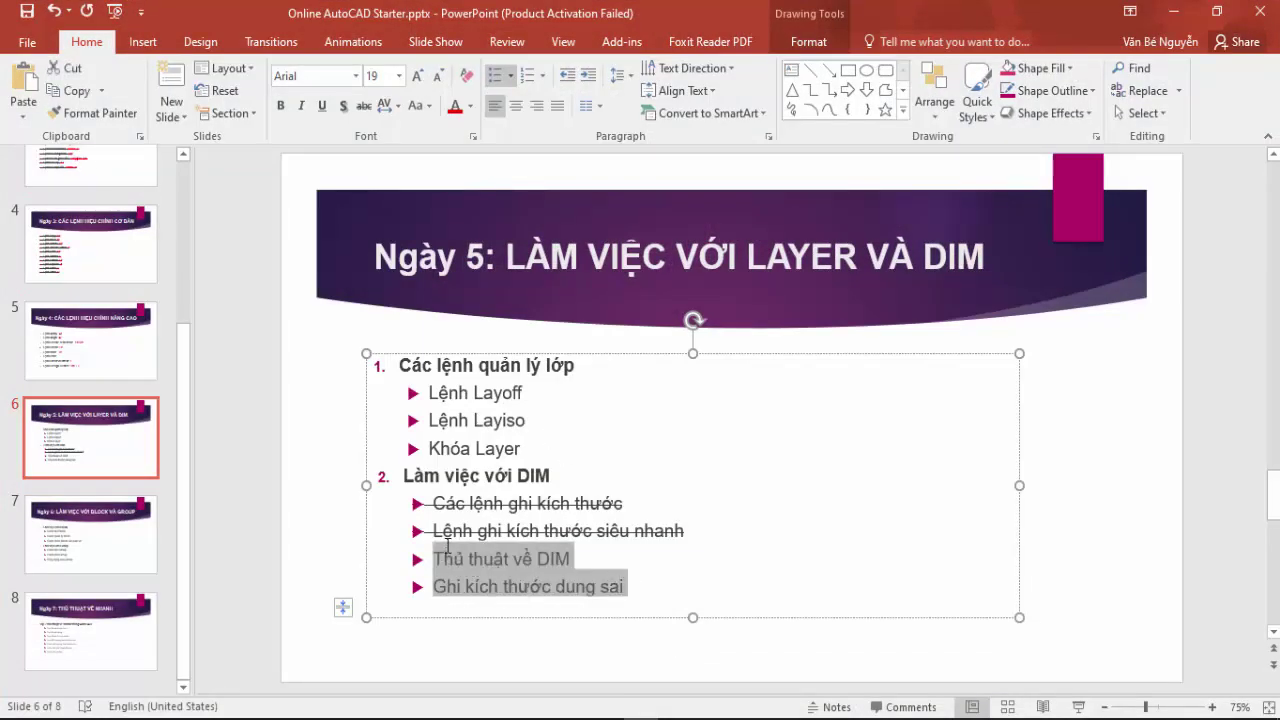
click(362, 106)
drag(536, 448, 429, 392)
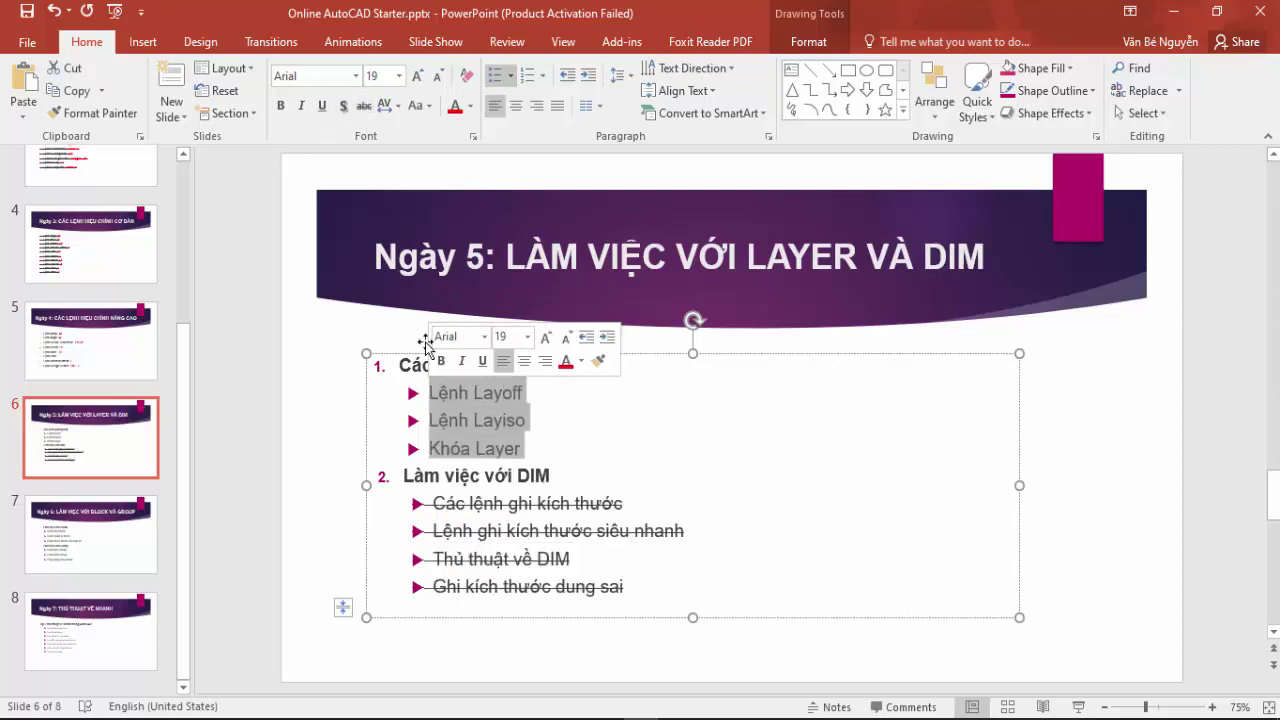
click(362, 106)
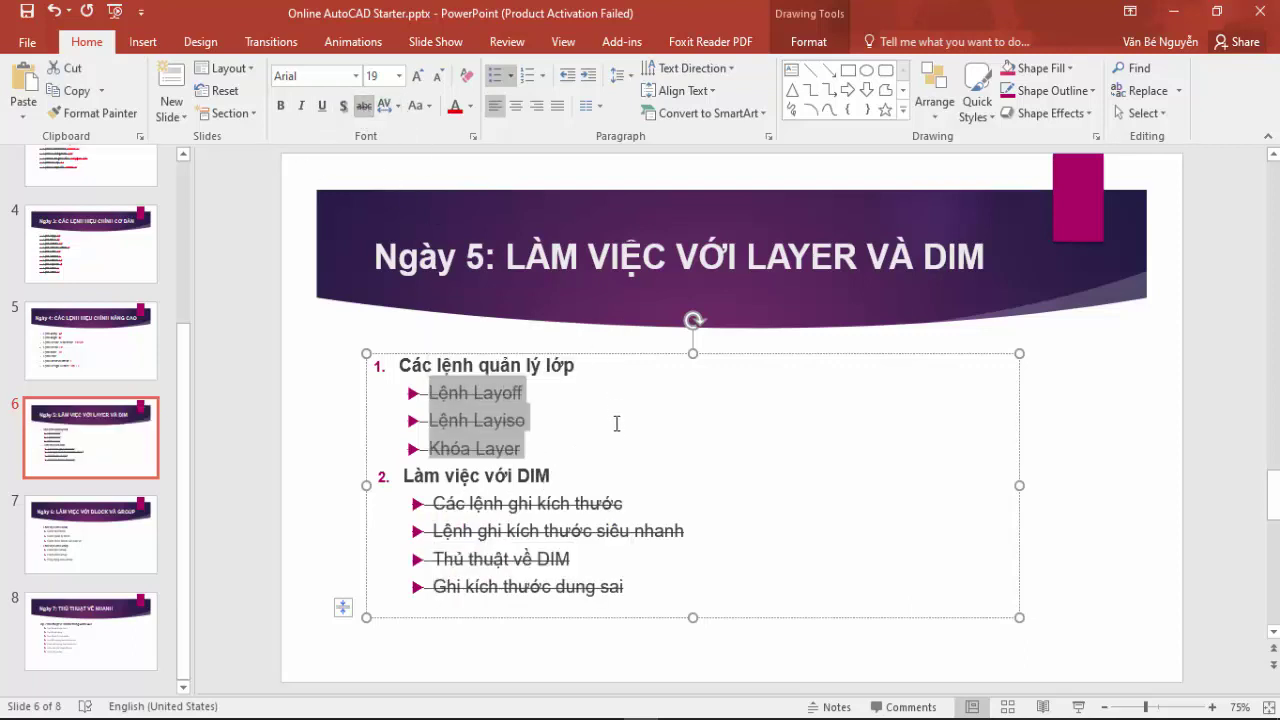
click(577, 437)
click(90, 540)
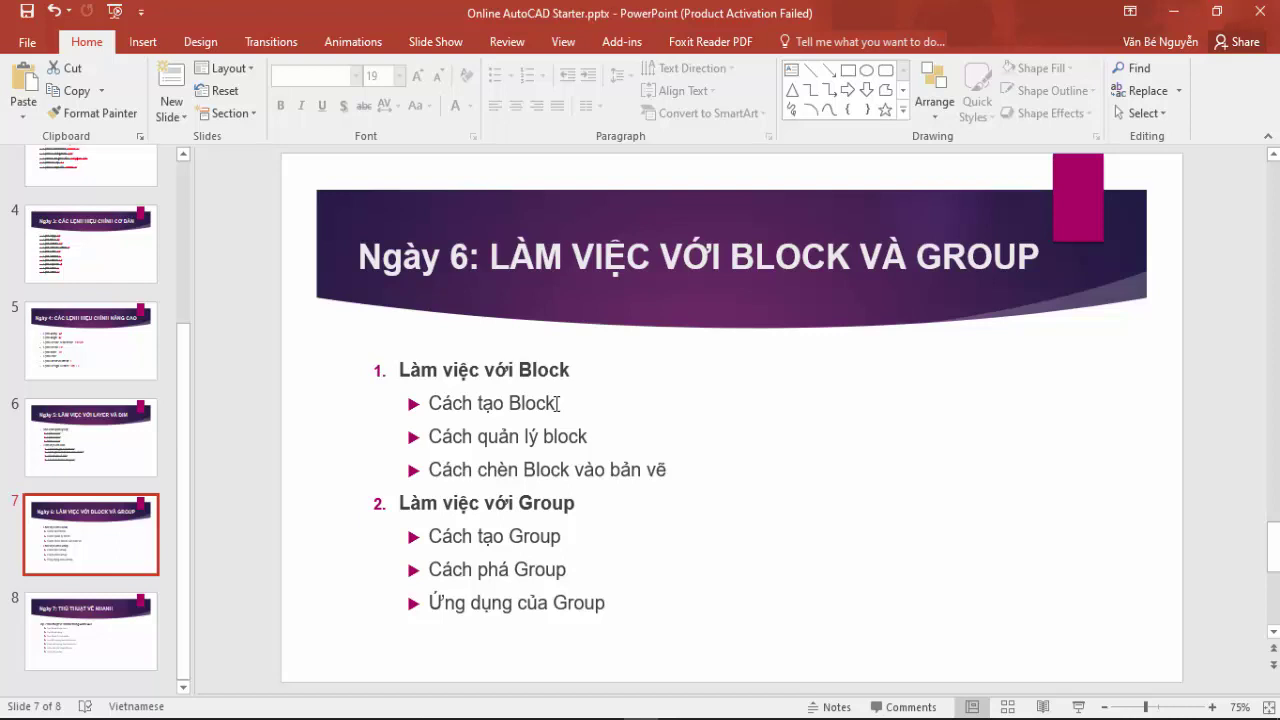
Return to the gearbox drawing, zoom in, and test-select the flange bolt nuts.
click(1182, 19)
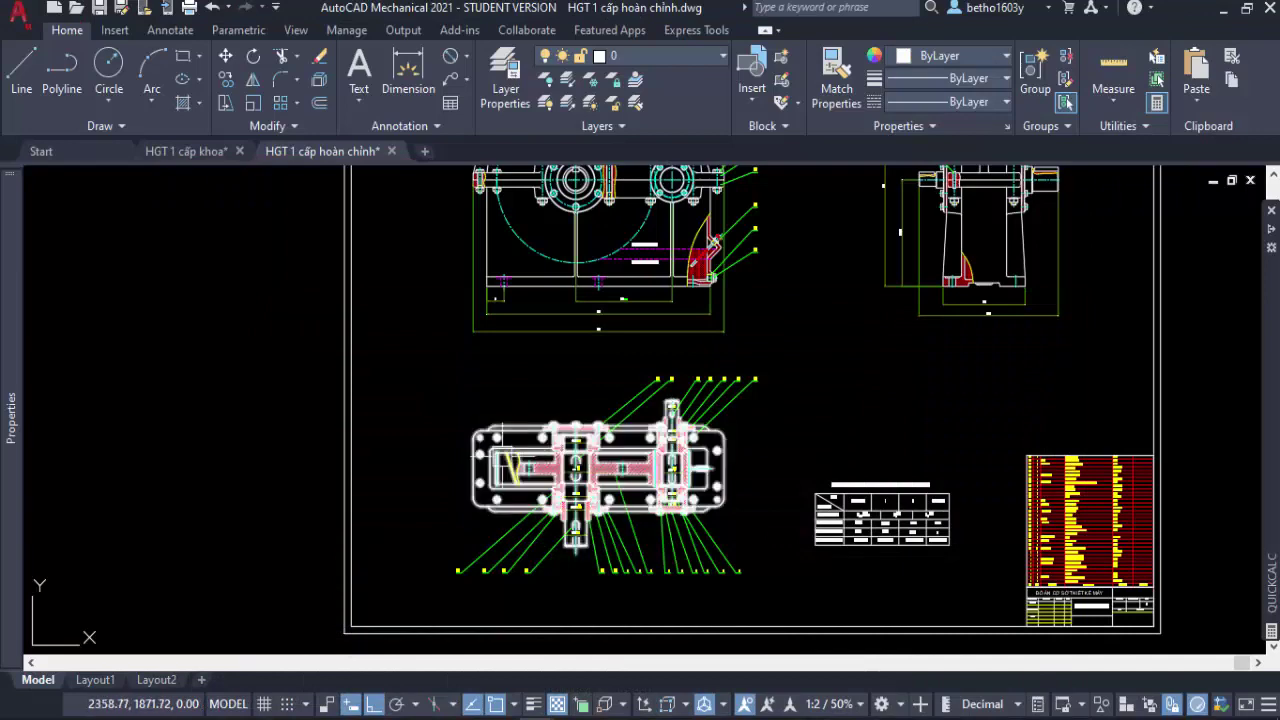
scroll(661, 222, up, 4)
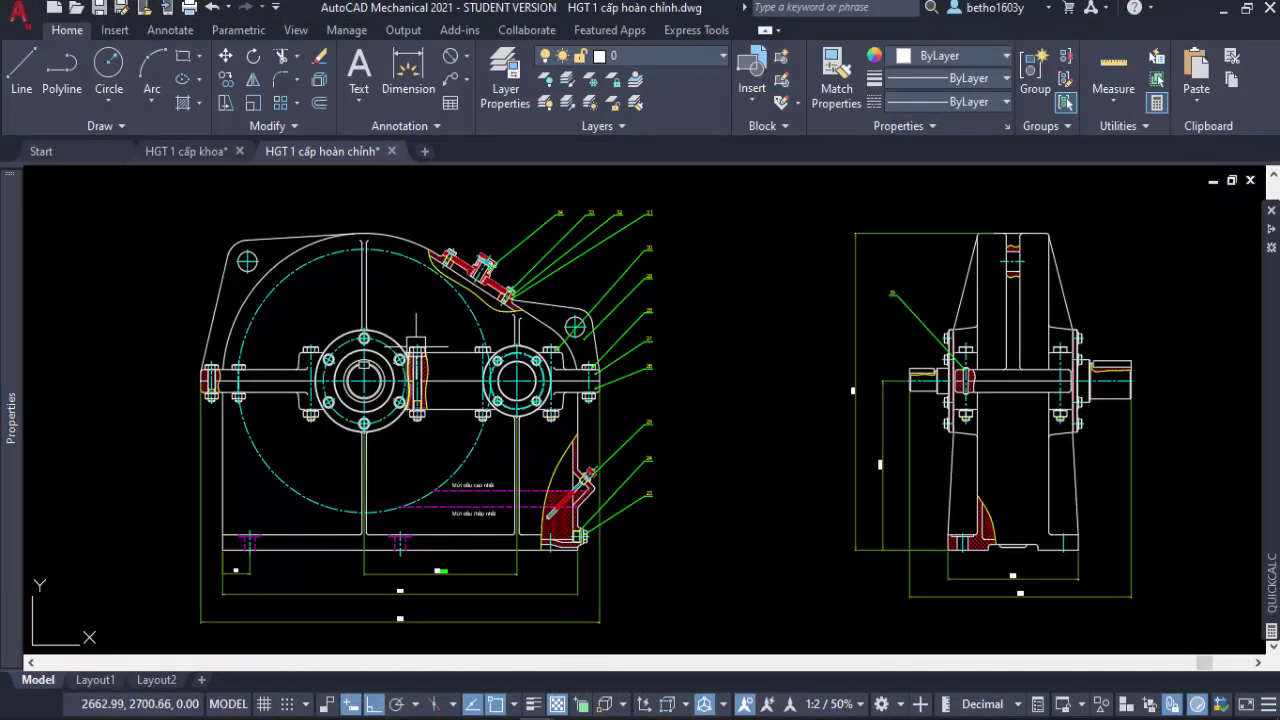
scroll(290, 385, up, 2)
scroll(290, 370, up, 3)
scroll(200, 342, up, 2)
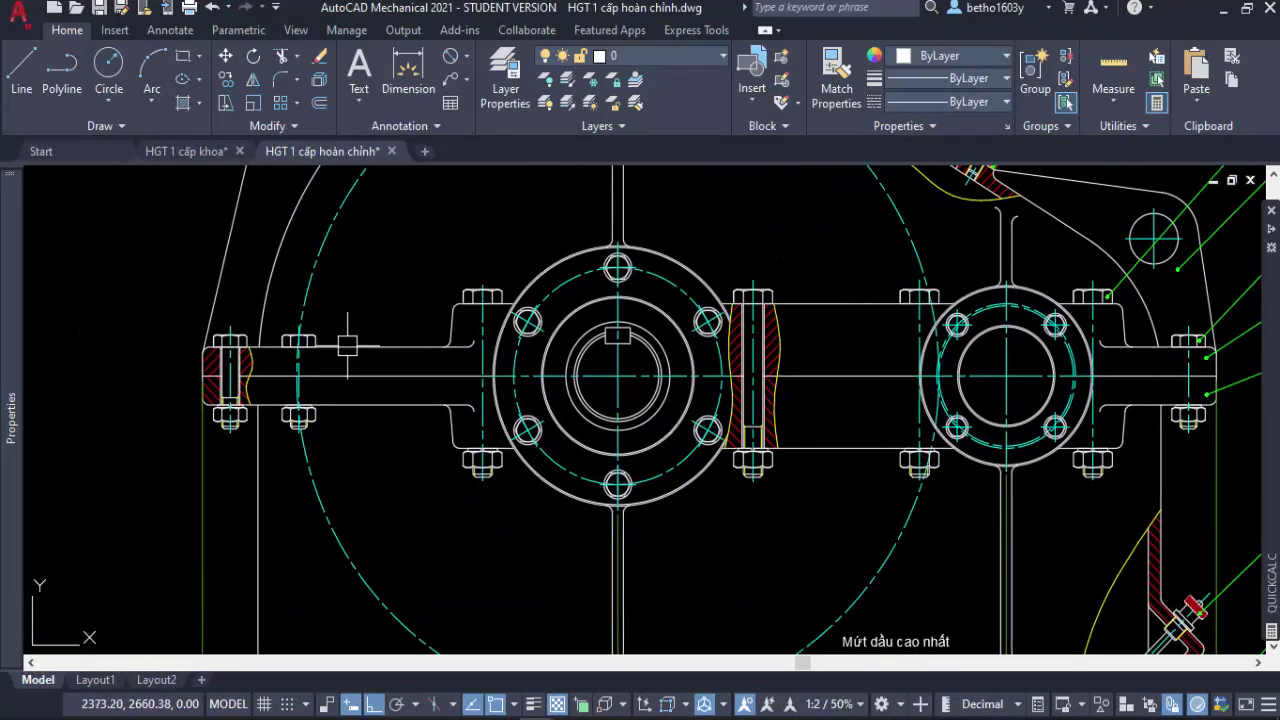
scroll(490, 277, up, 2)
click(476, 318)
scroll(457, 266, down, 3)
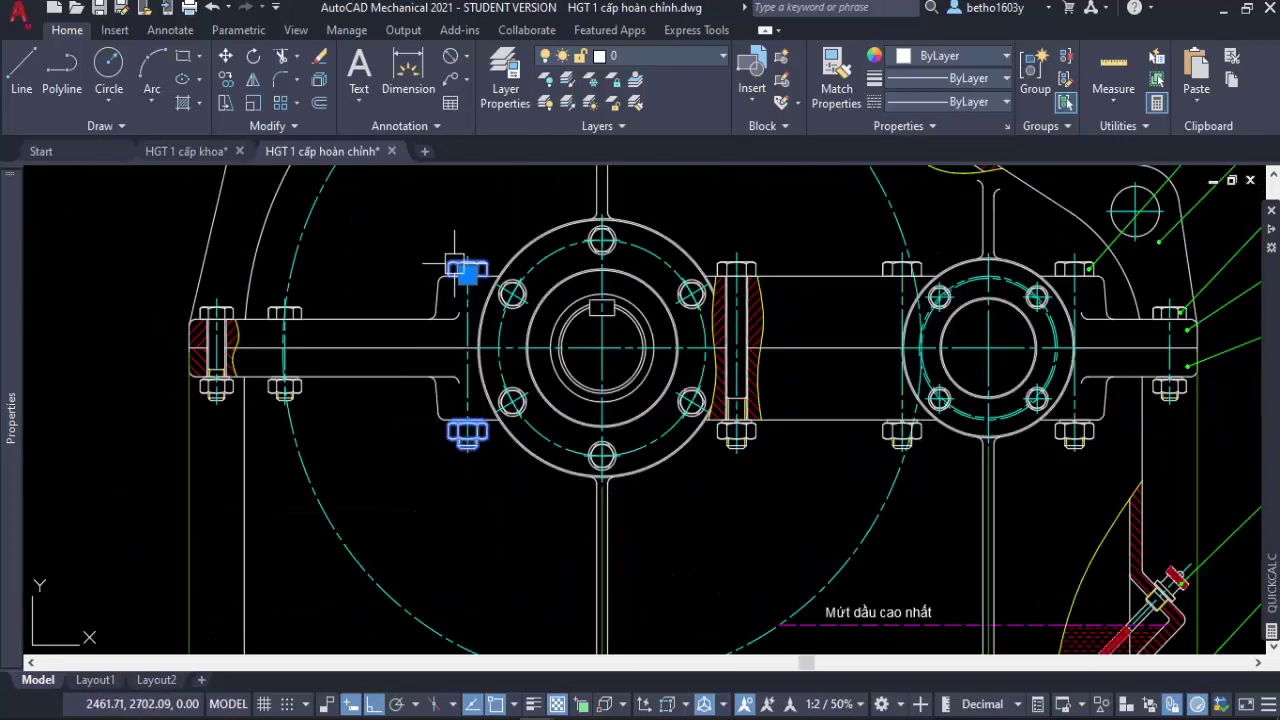
scroll(466, 412, up, 3)
scroll(466, 494, down, 2)
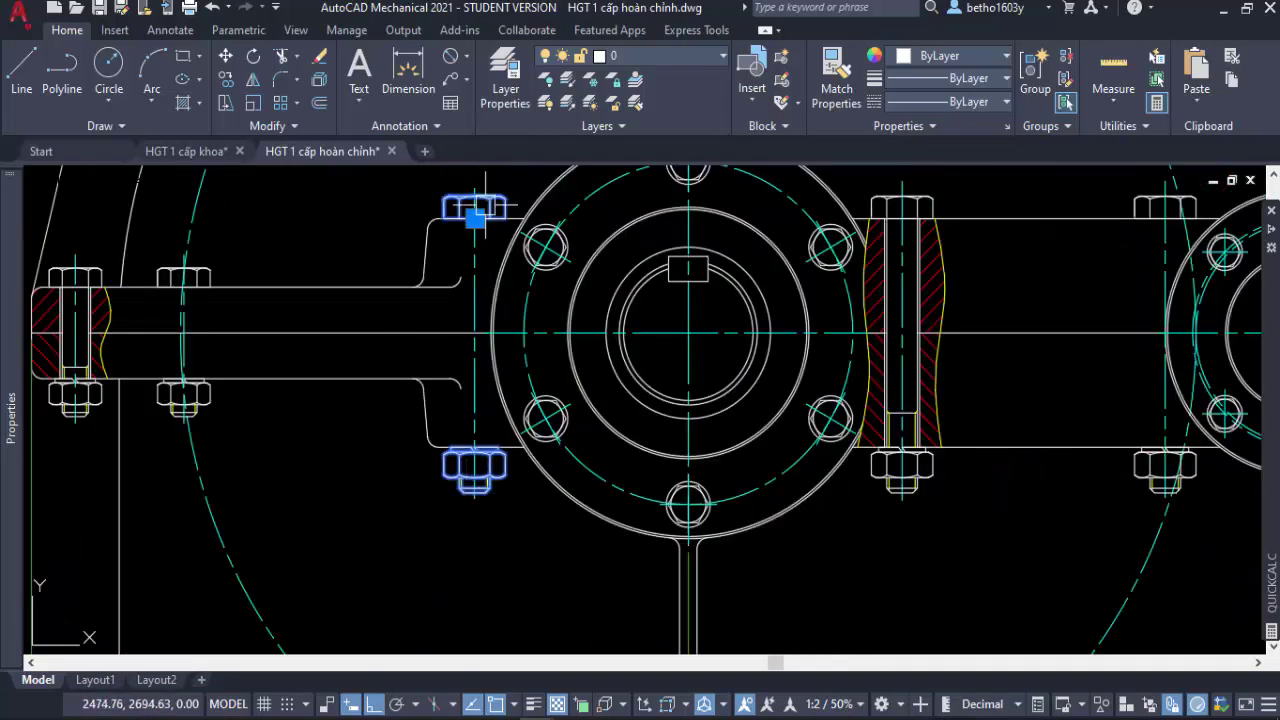
scroll(495, 455, up, 6)
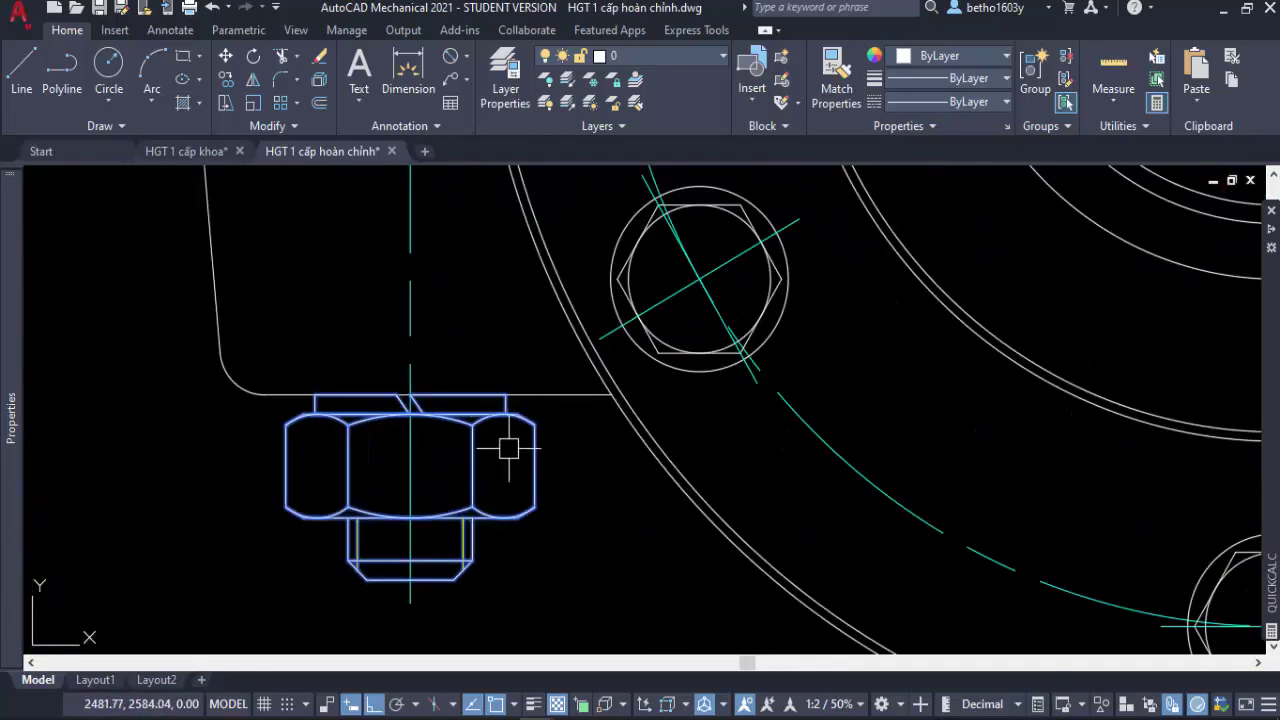
scroll(554, 485, down, 6)
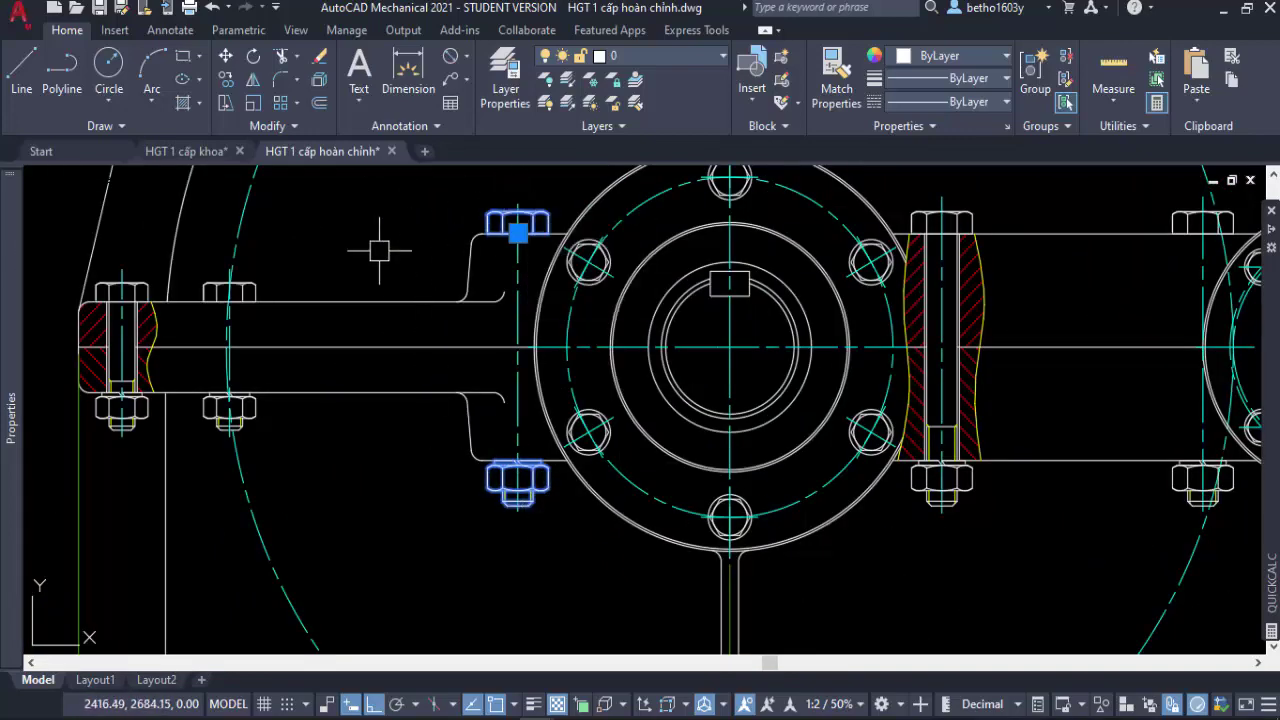
key(Escape)
click(233, 291)
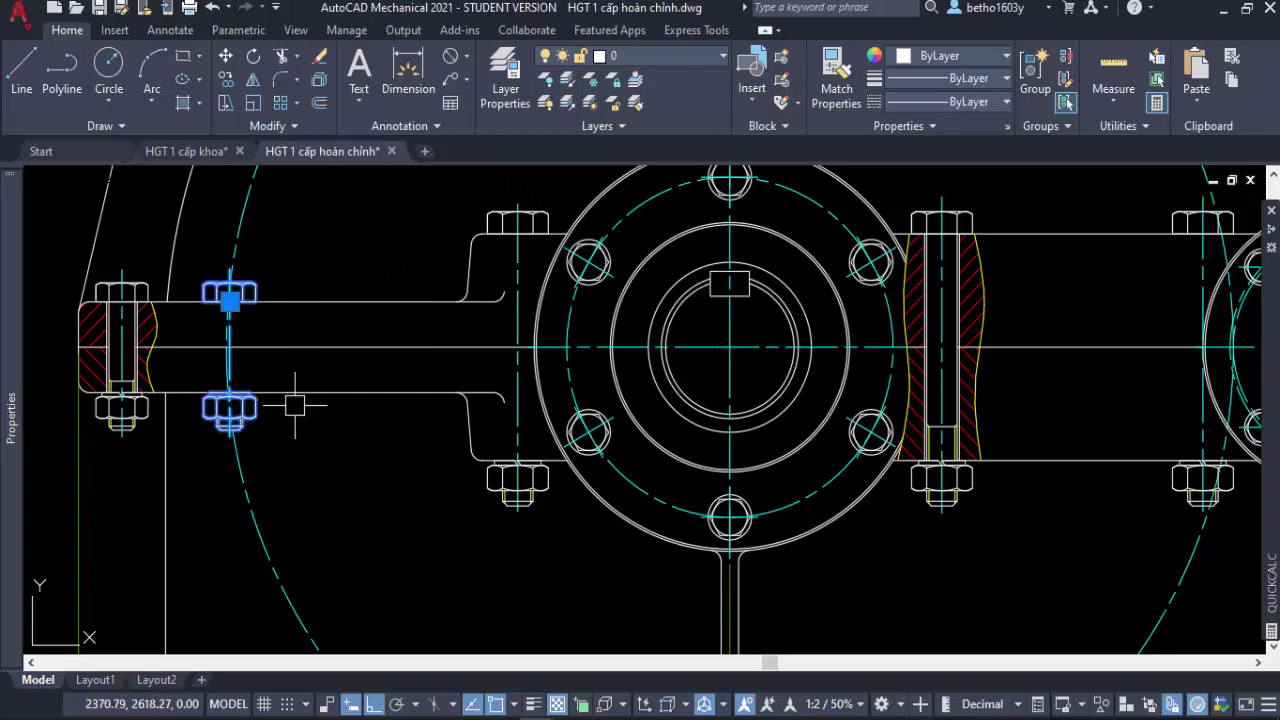
key(Escape)
scroll(470, 300, down, 6)
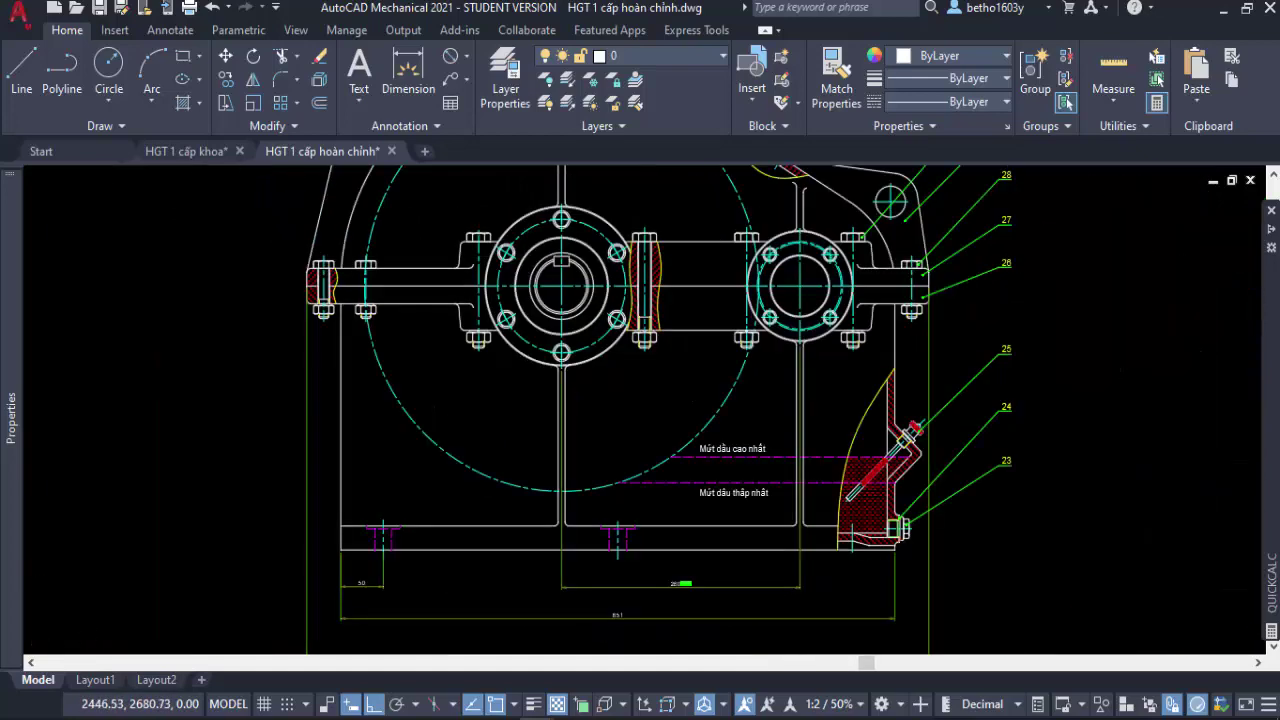
Bring the whole gearbox into view and inspect the housing outline, side view and front-view lines.
middle_drag(530, 298, 517, 362)
scroll(517, 362, down, 2)
scroll(500, 527, up, 6)
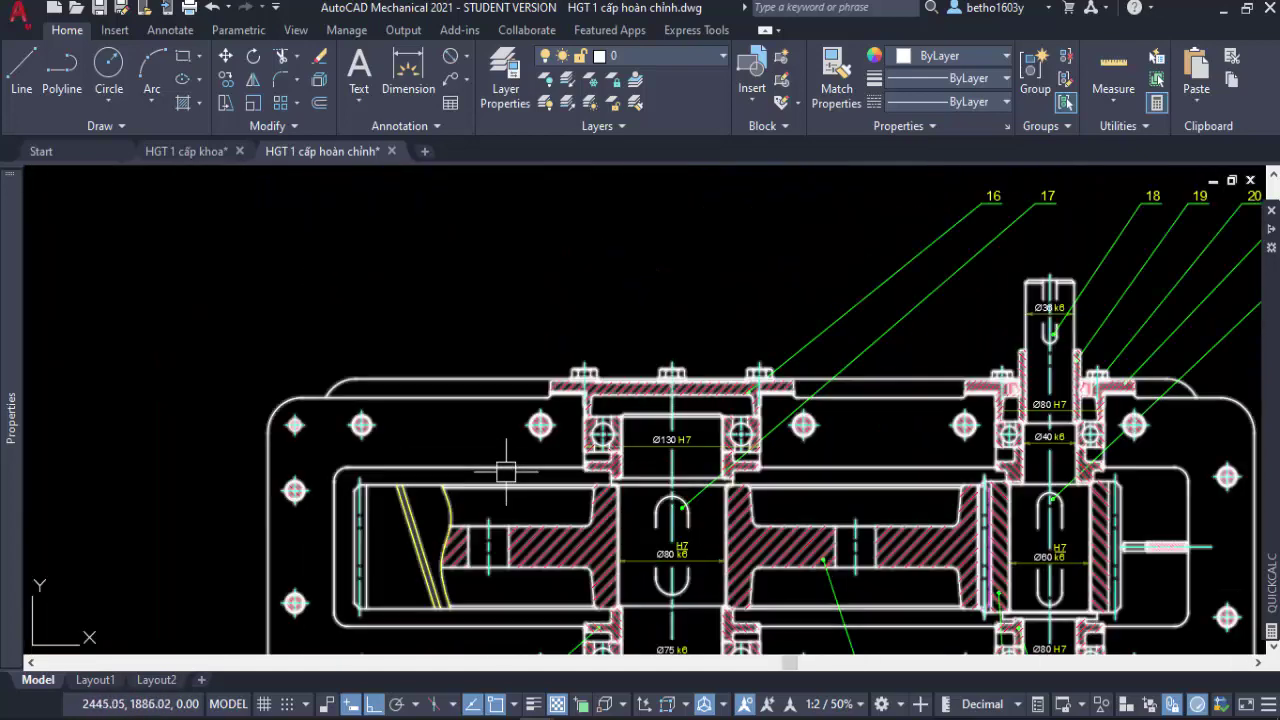
click(490, 378)
scroll(490, 376, down, 4)
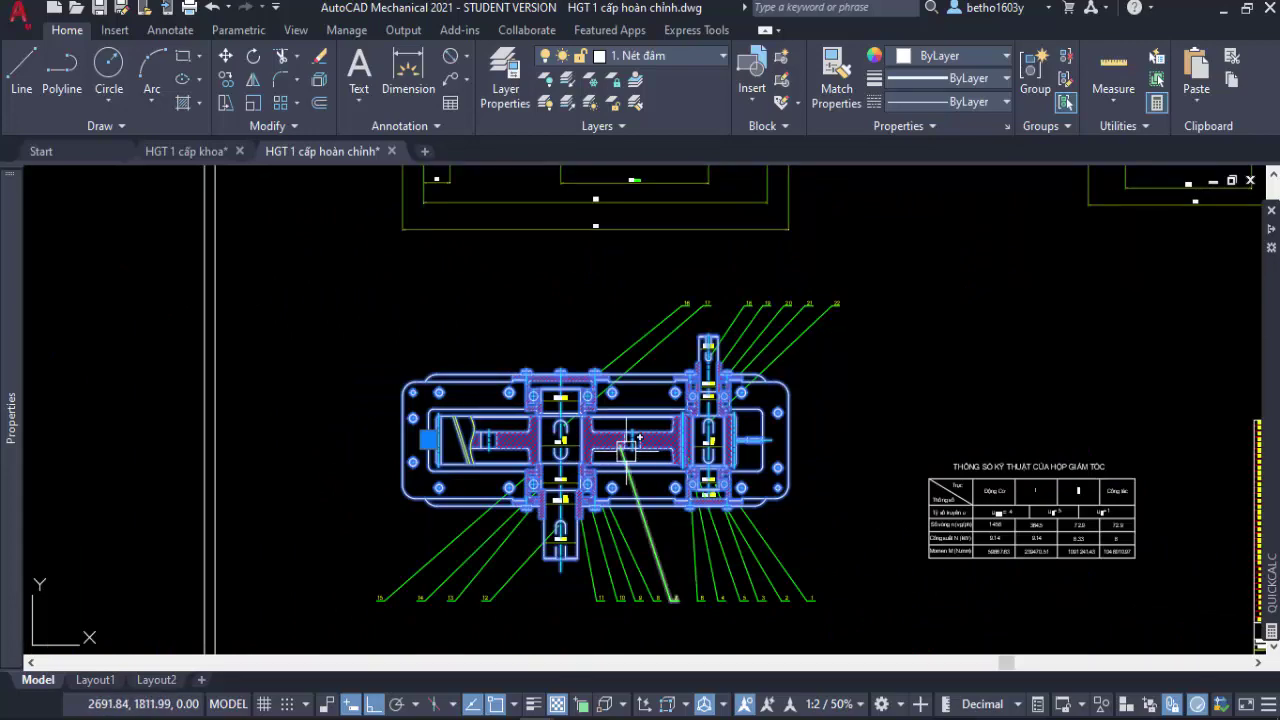
key(Escape)
scroll(479, 507, down, 2)
scroll(969, 217, up, 2)
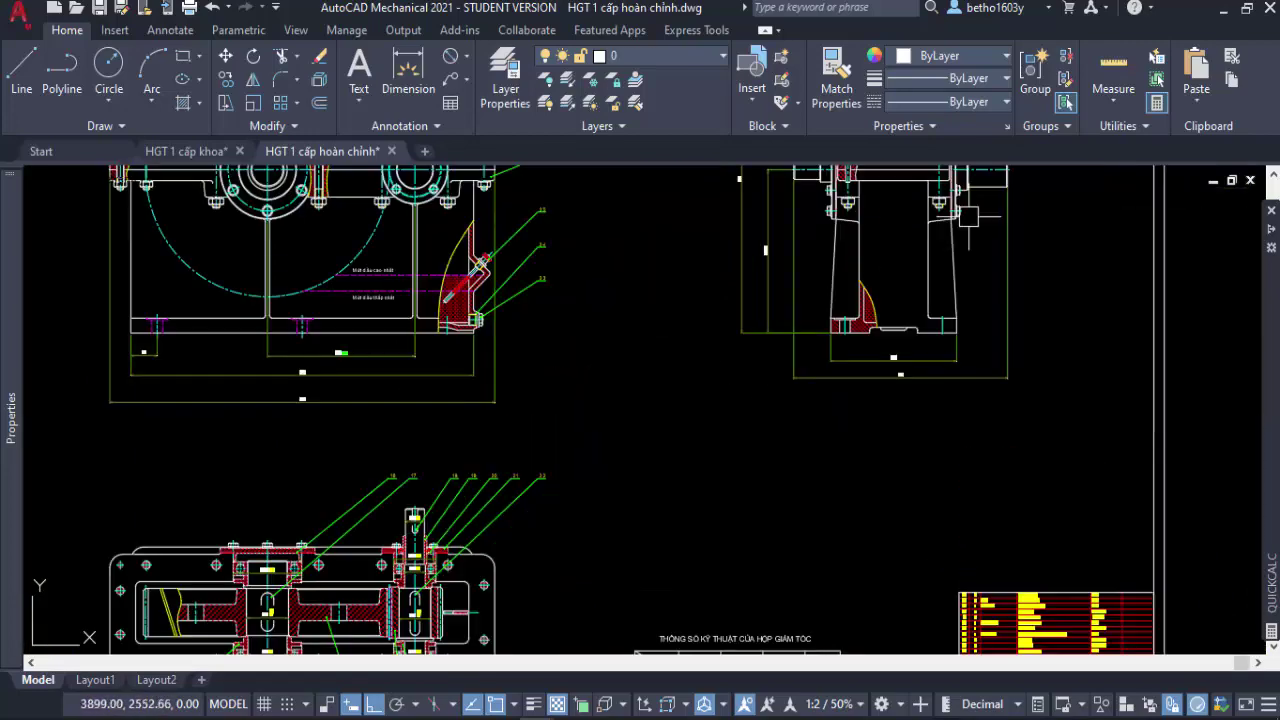
click(929, 250)
scroll(874, 309, down, 2)
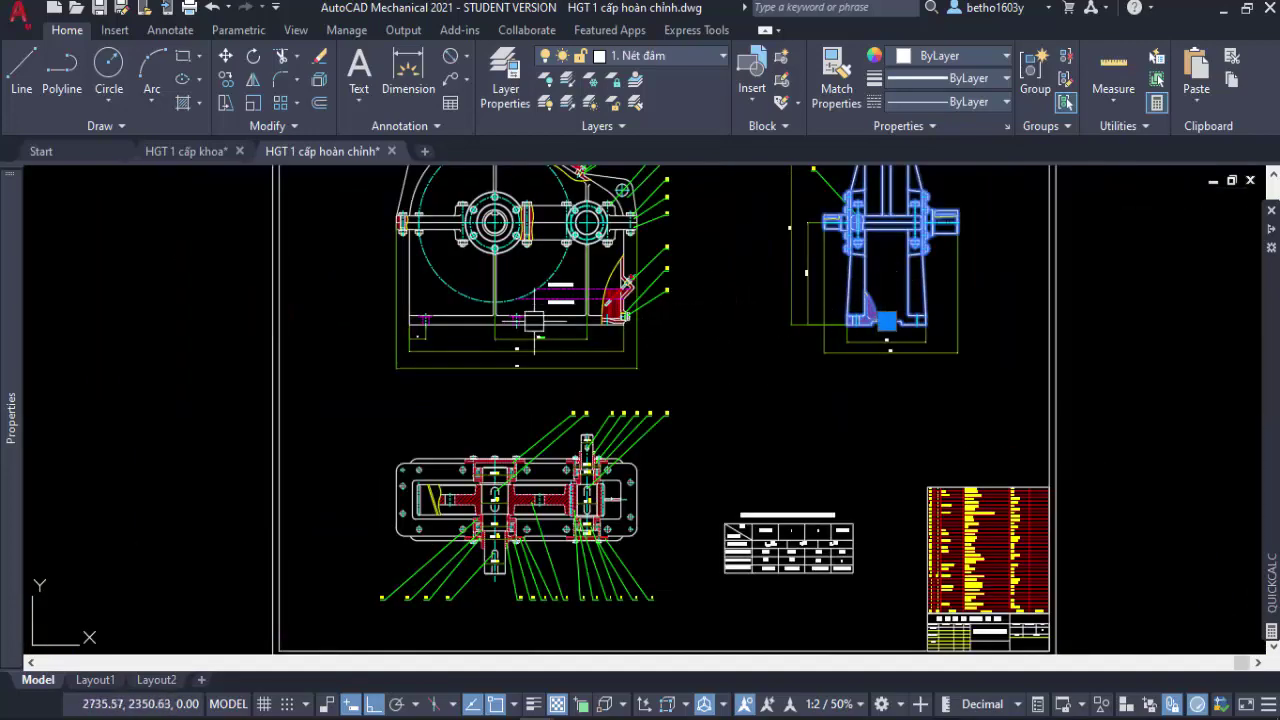
scroll(502, 282, up, 2)
scroll(532, 370, down, 3)
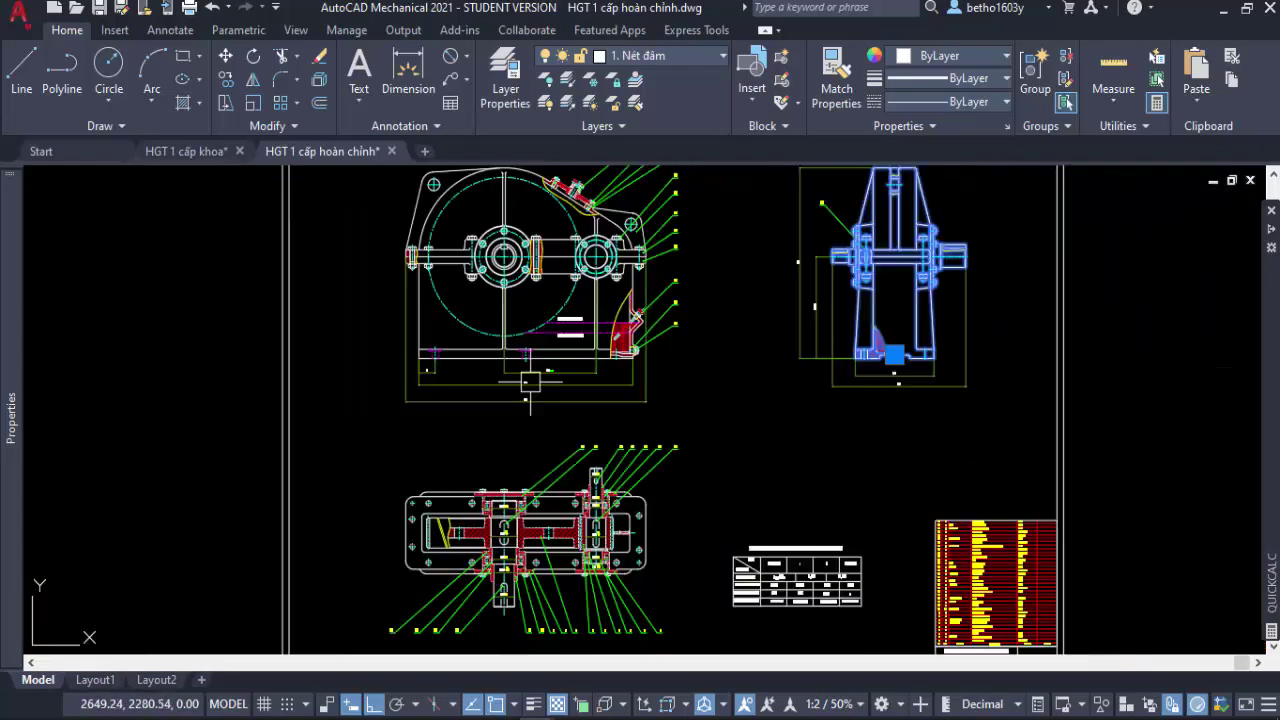
scroll(519, 290, up, 4)
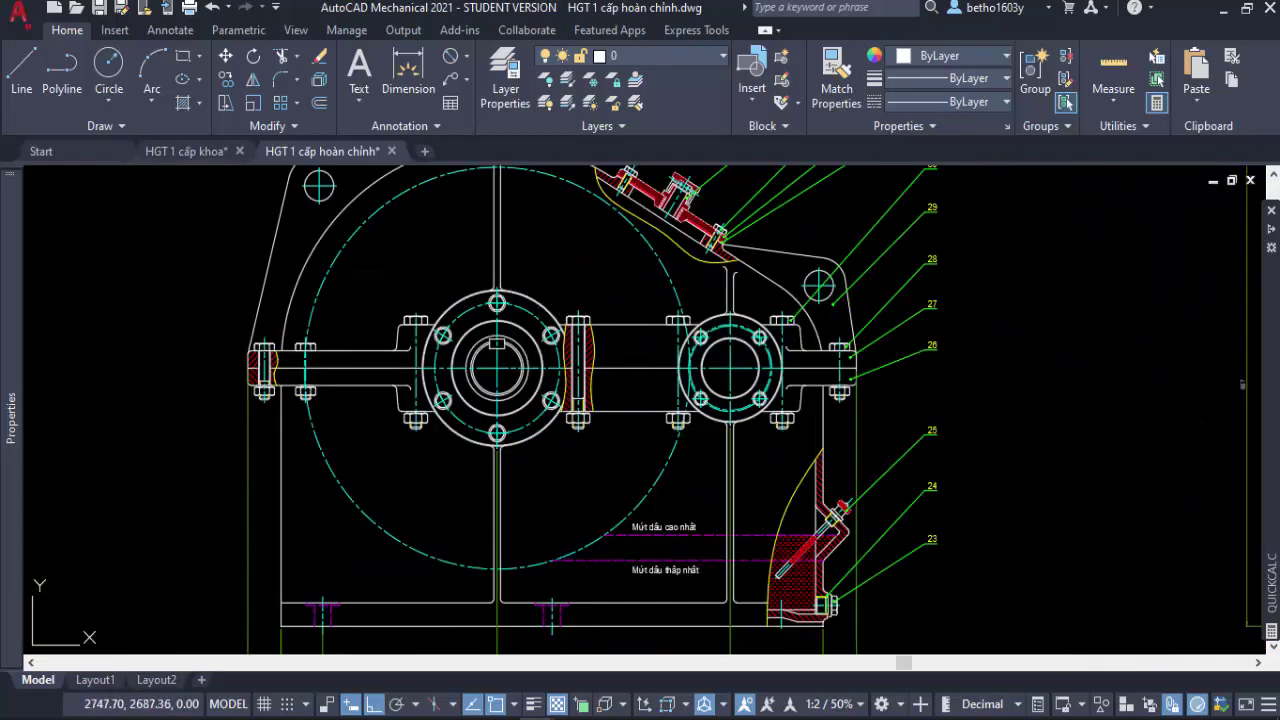
click(630, 324)
click(630, 367)
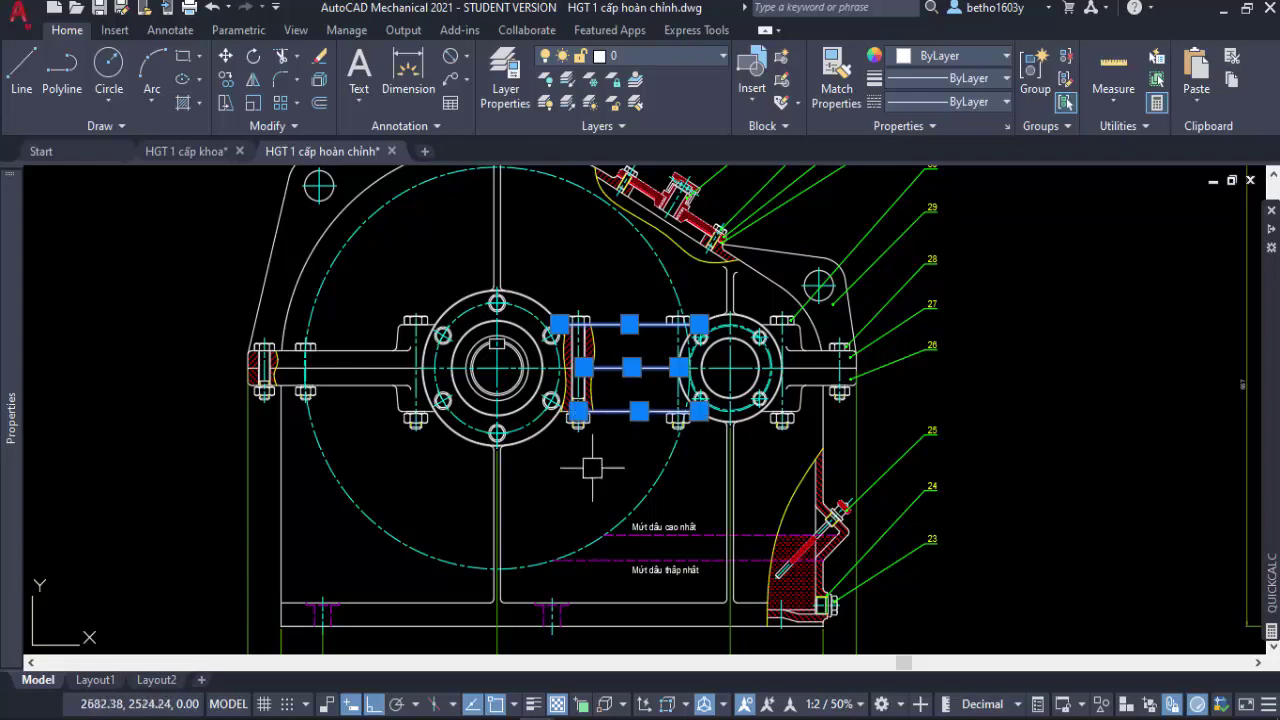
scroll(404, 420, up, 4)
key(Escape)
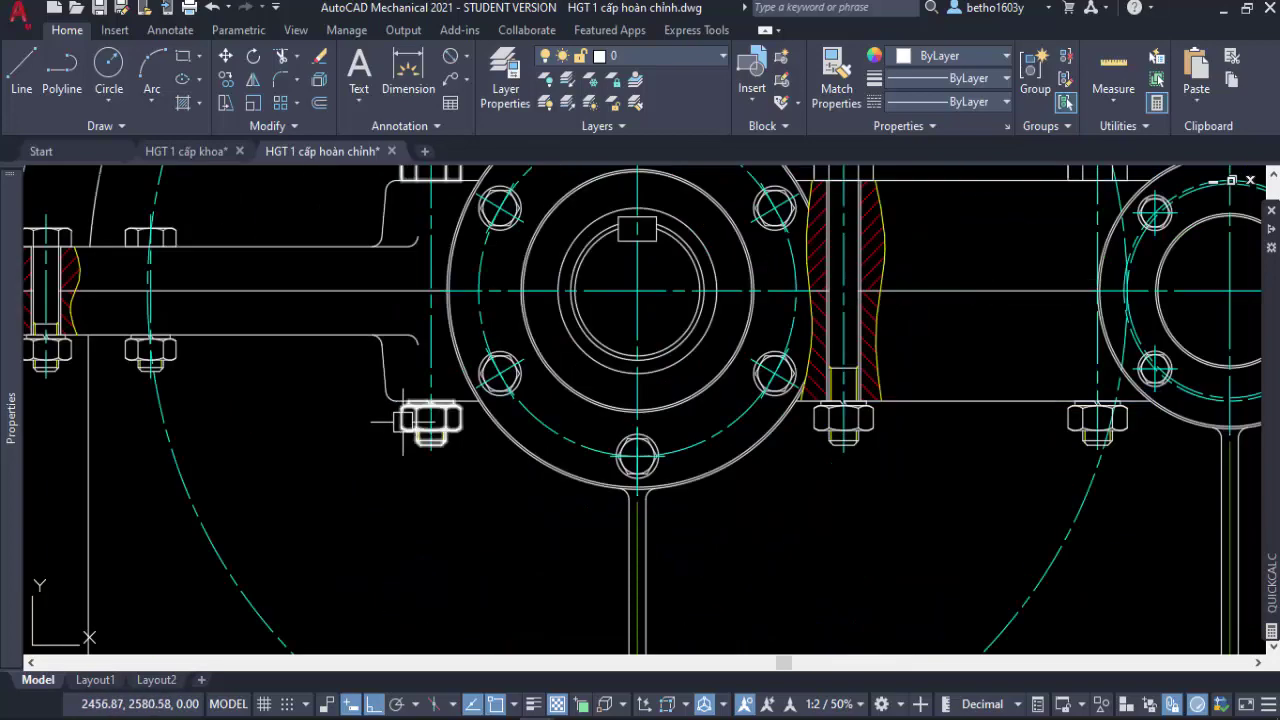
Select the inclined cover block on the housing top and explode it into separate parts.
click(418, 412)
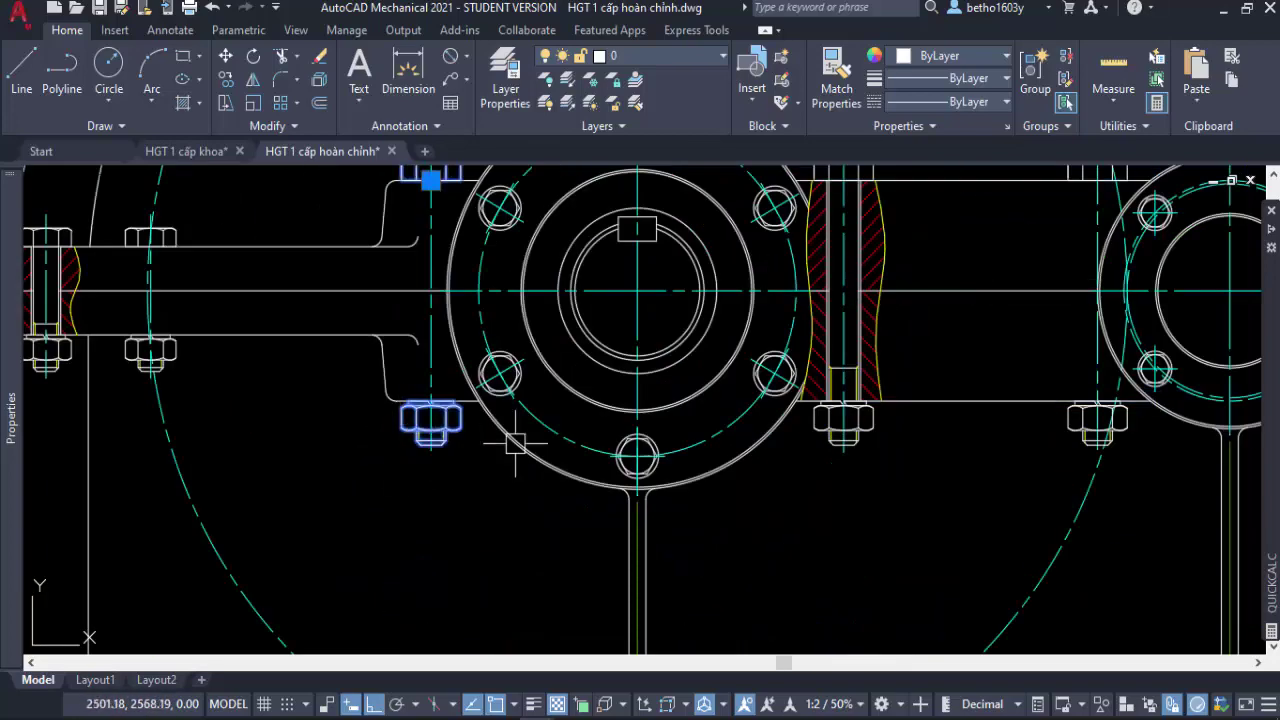
scroll(660, 445, down, 1)
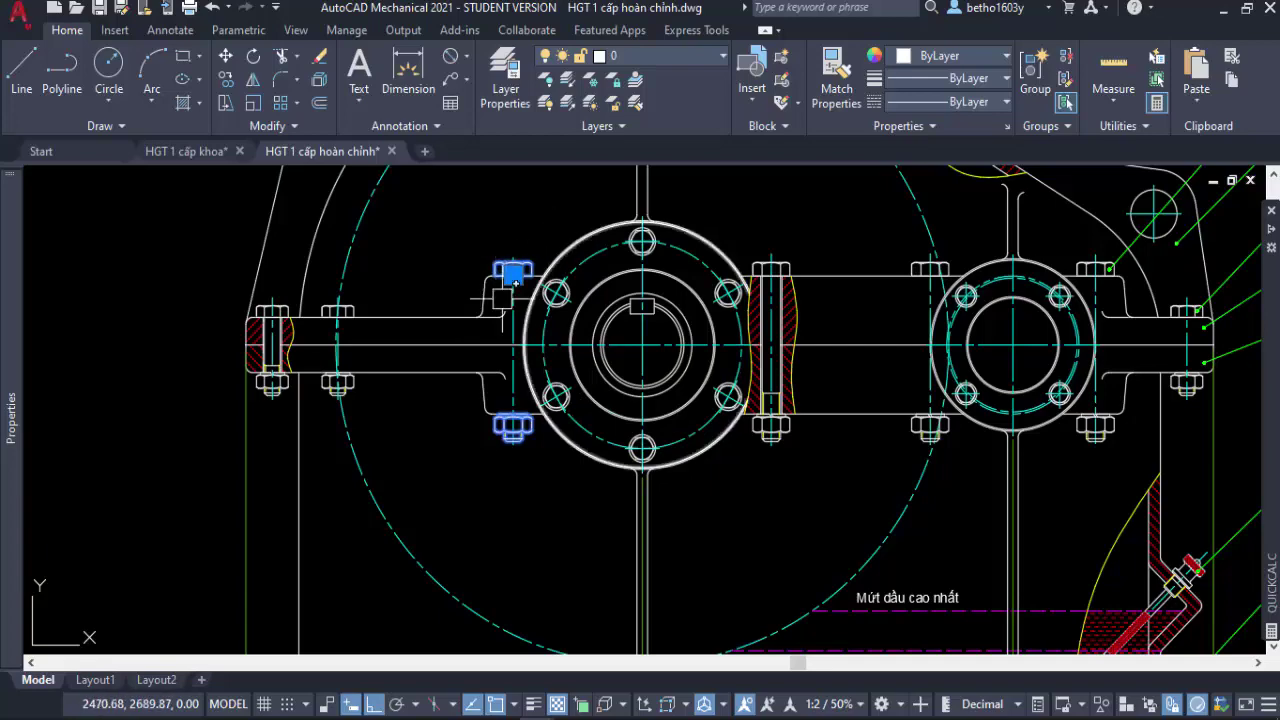
scroll(700, 390, down, 4)
scroll(791, 300, up, 5)
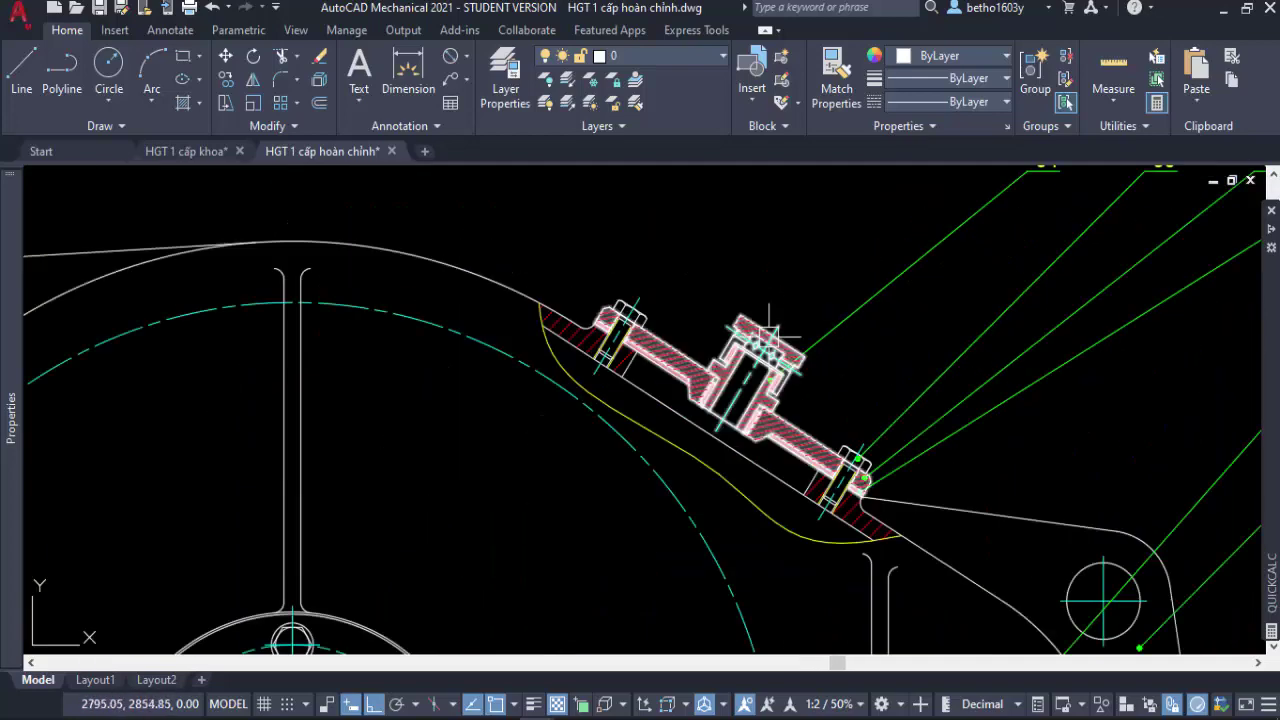
click(763, 322)
scroll(775, 400, up, 1)
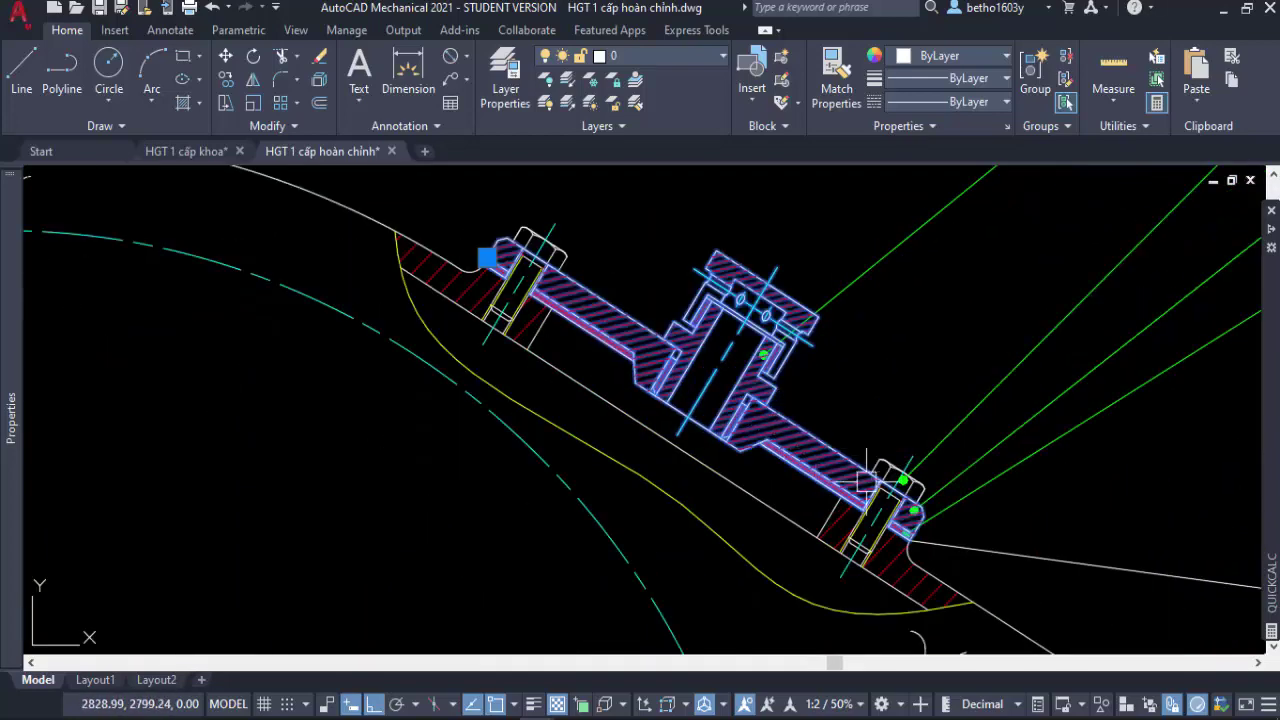
key(Escape)
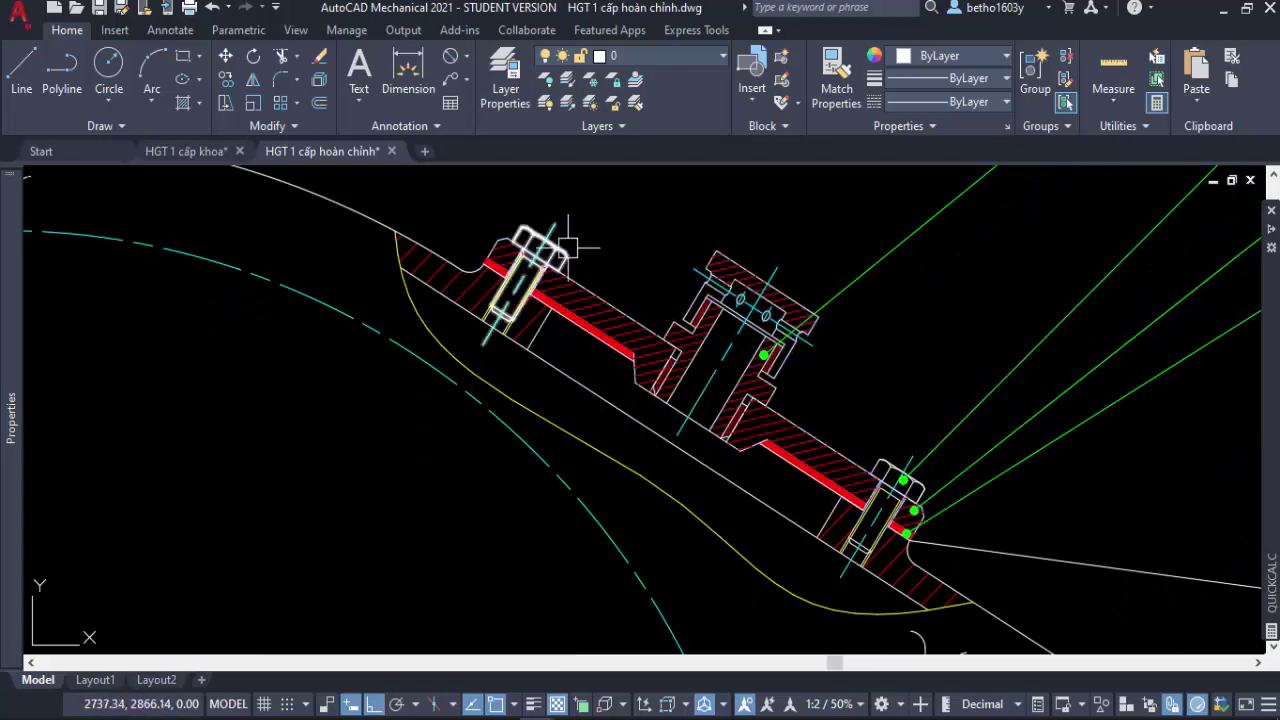
scroll(580, 229, up, 2)
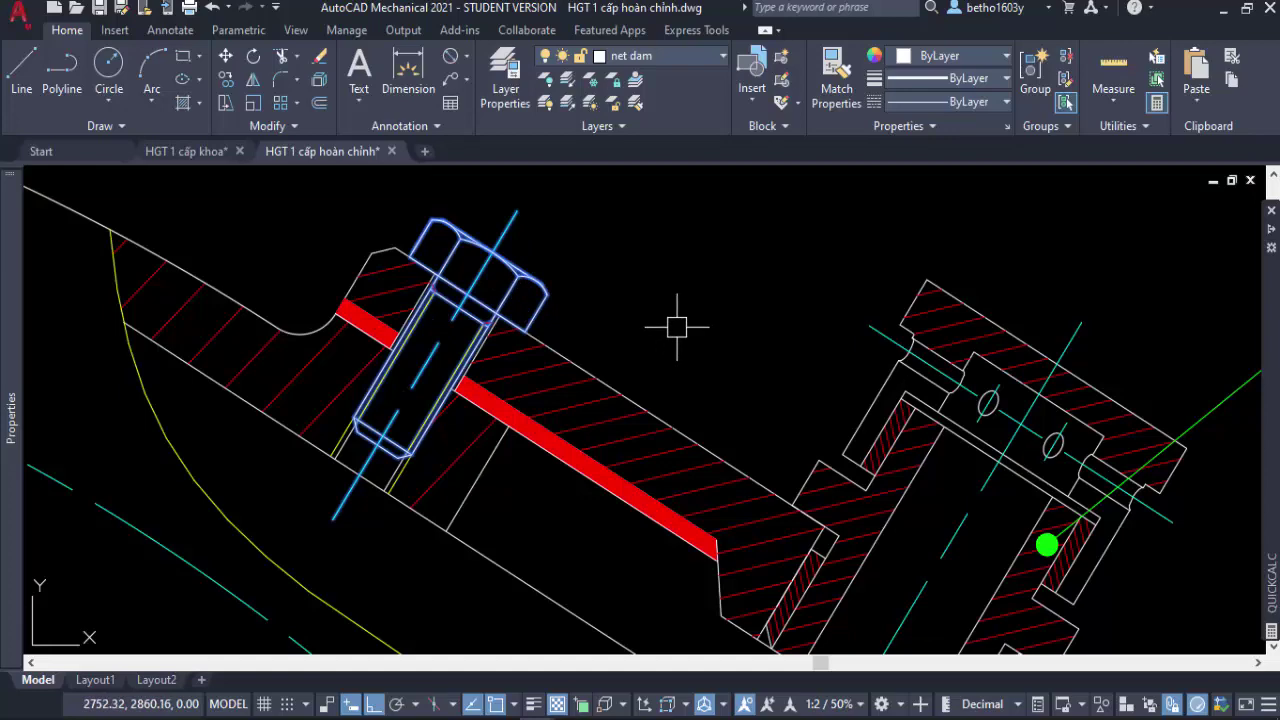
scroll(677, 334, down, 3)
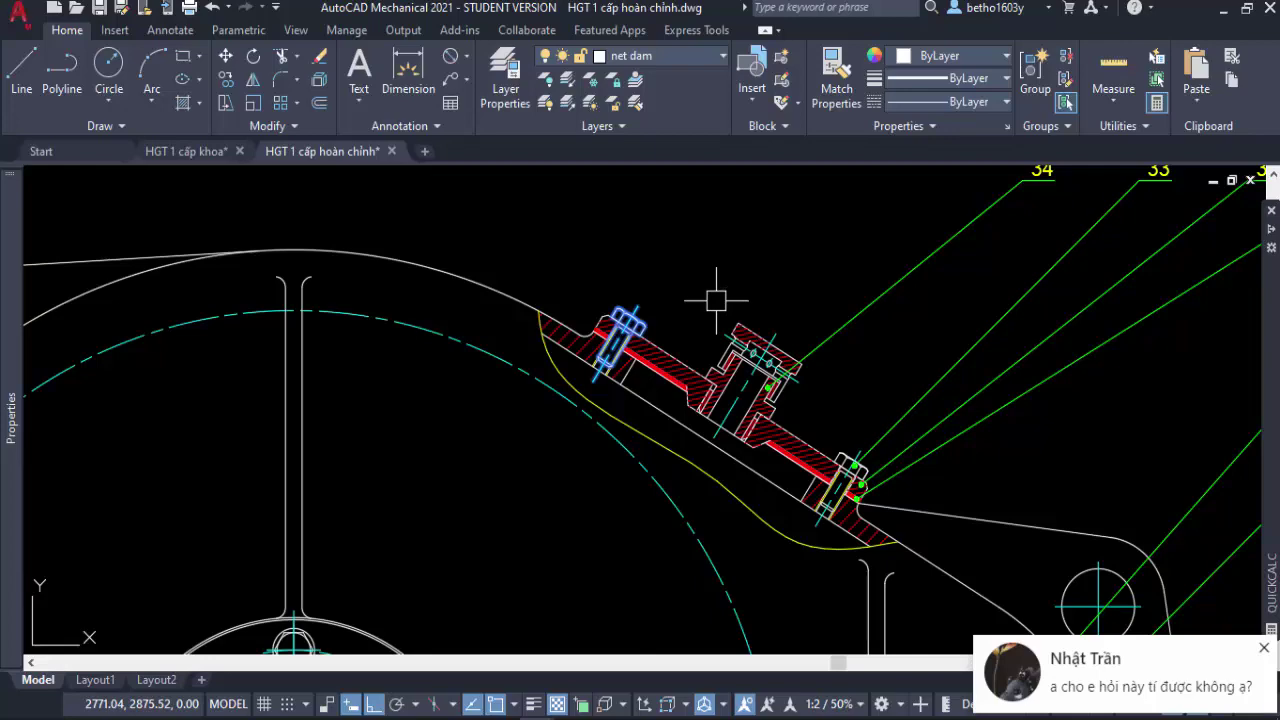
scroll(765, 328, down, 3)
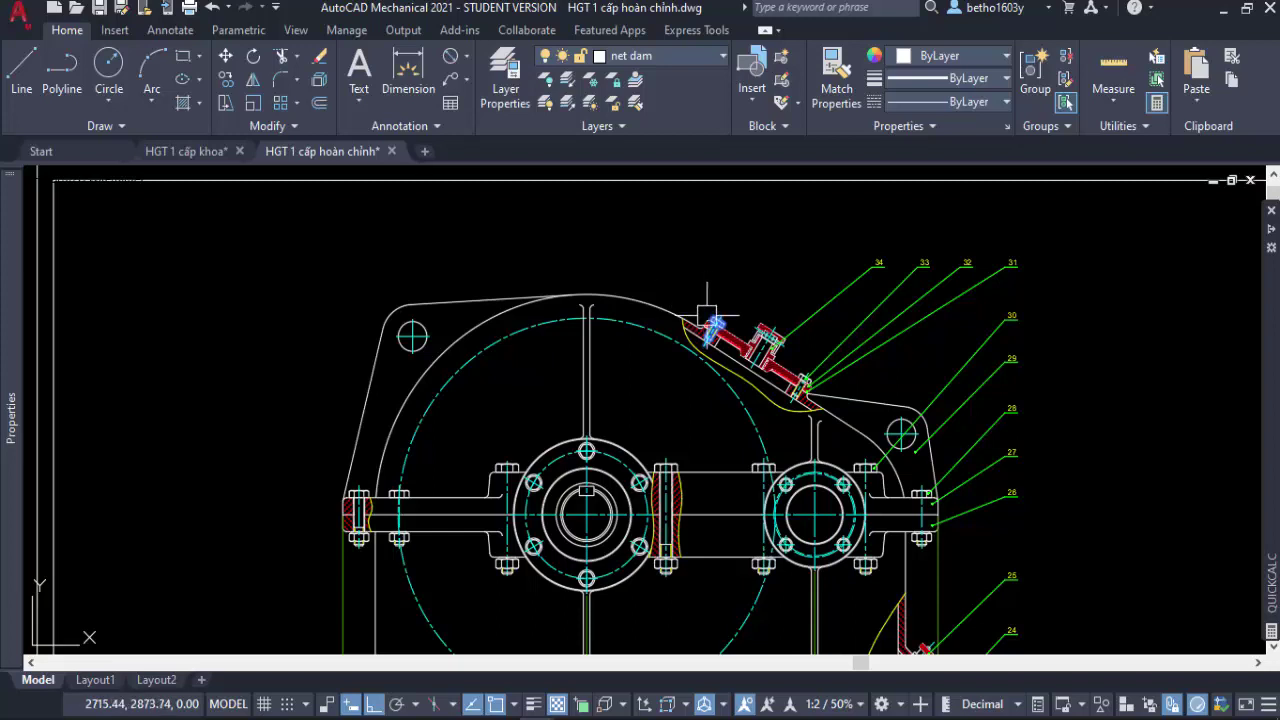
Copy the left bolt block and place the copy beside the gearbox.
scroll(705, 300, down, 3)
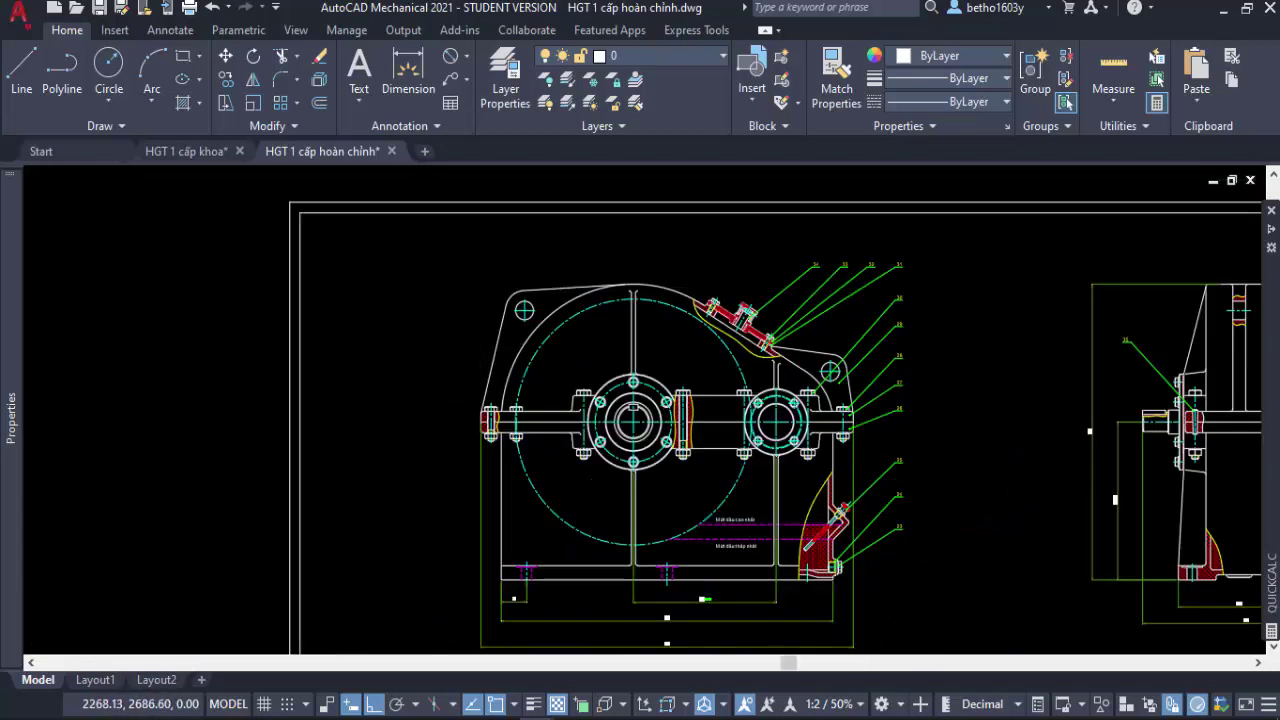
scroll(487, 415, up, 5)
click(487, 415)
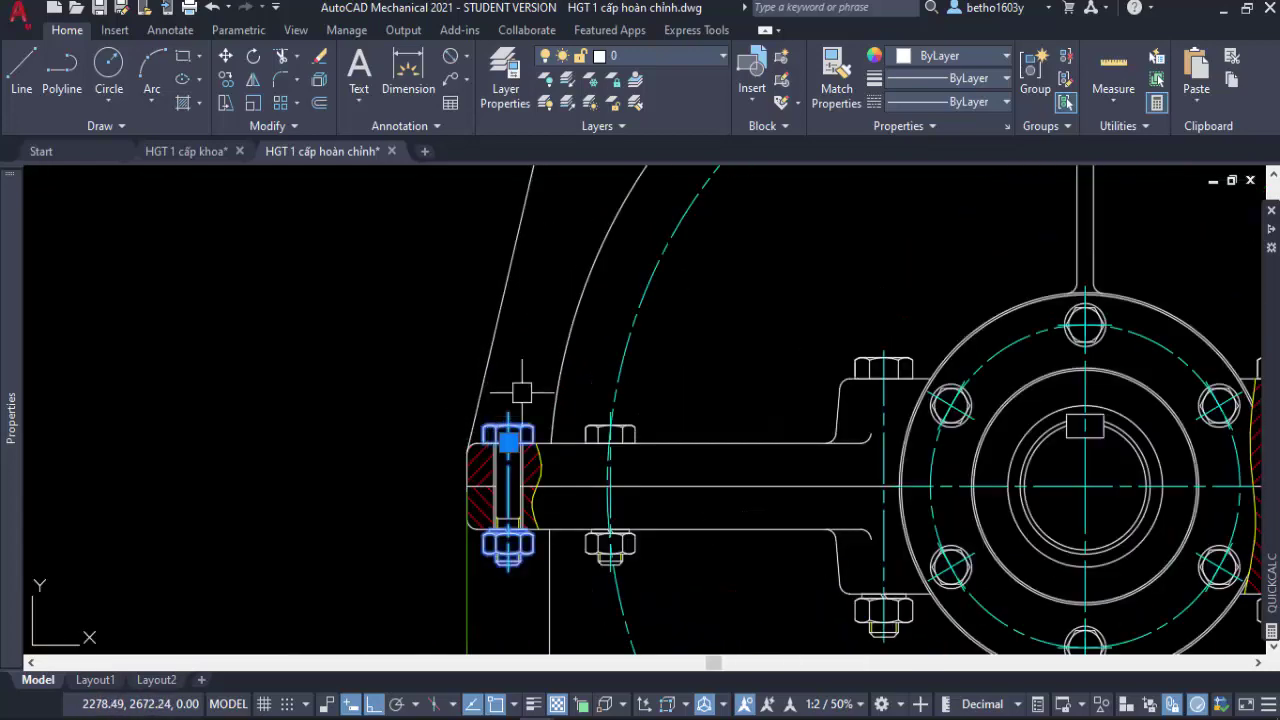
text(co)
key(Return)
click(544, 335)
scroll(674, 328, down, 3)
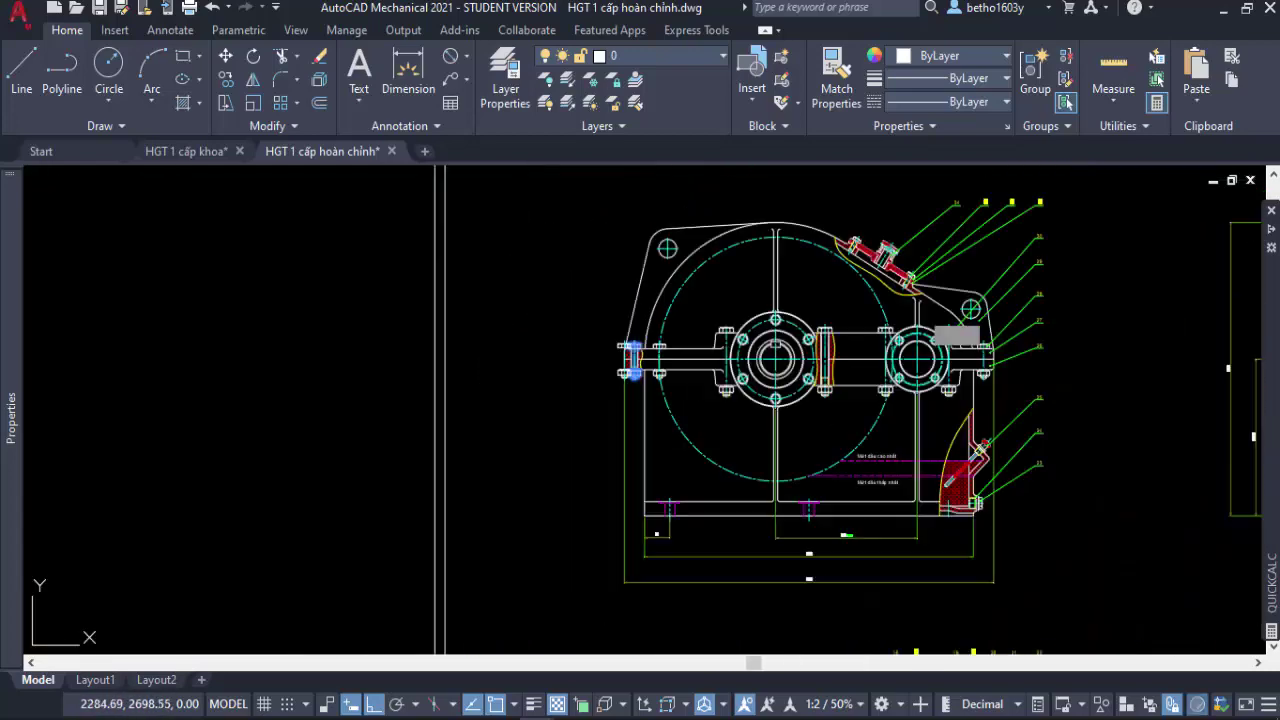
click(321, 328)
scroll(315, 330, up, 5)
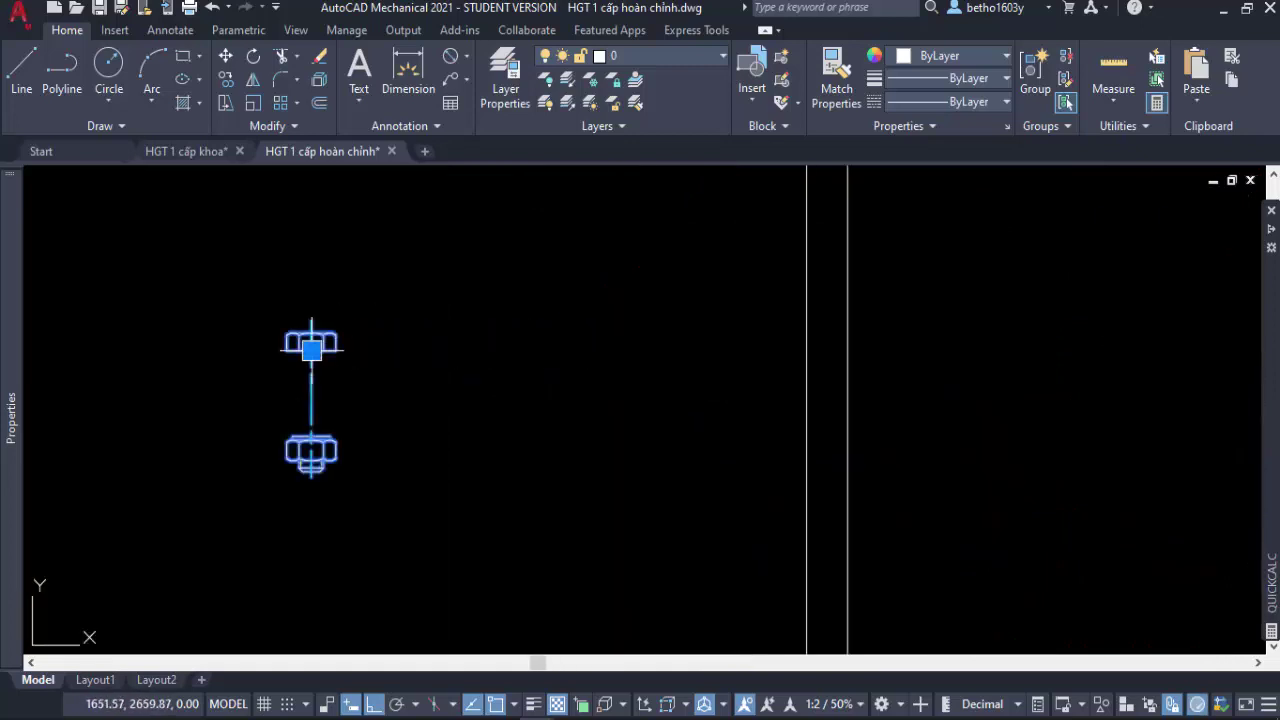
Explode the bolt copy with X and check the upper and lower nut lines are separate.
text(X)
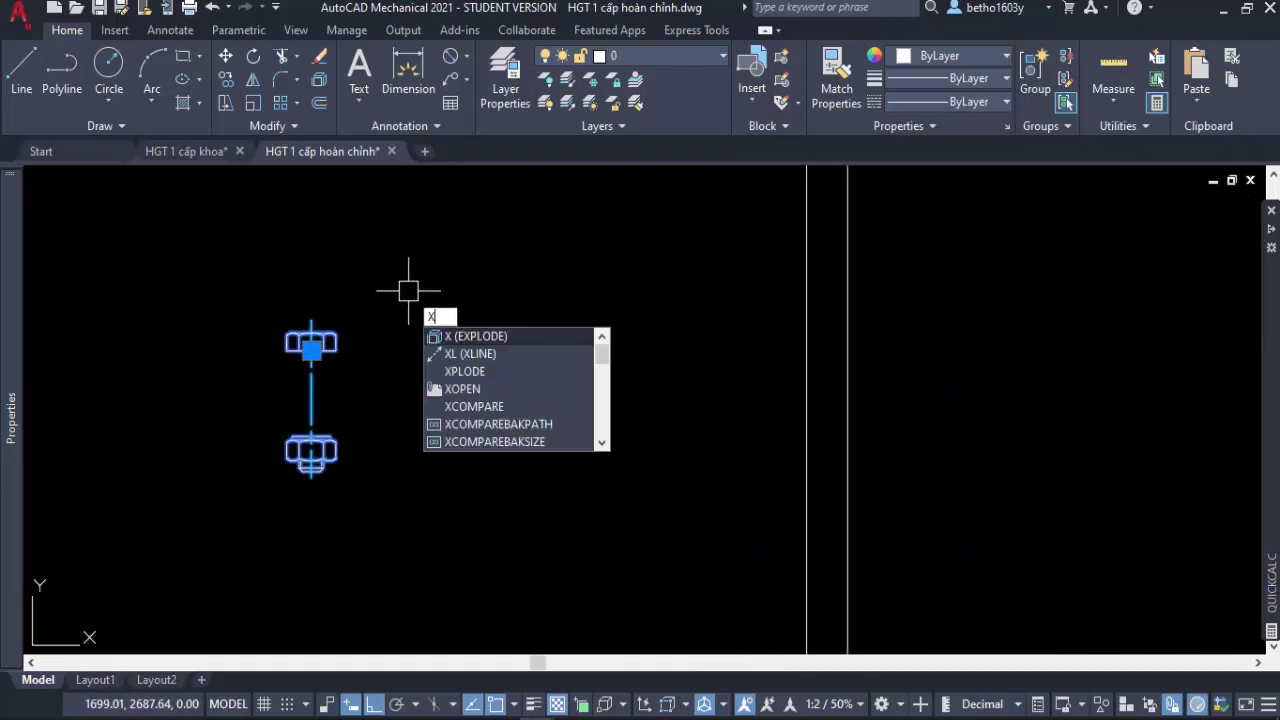
key(Return)
scroll(323, 328, up, 3)
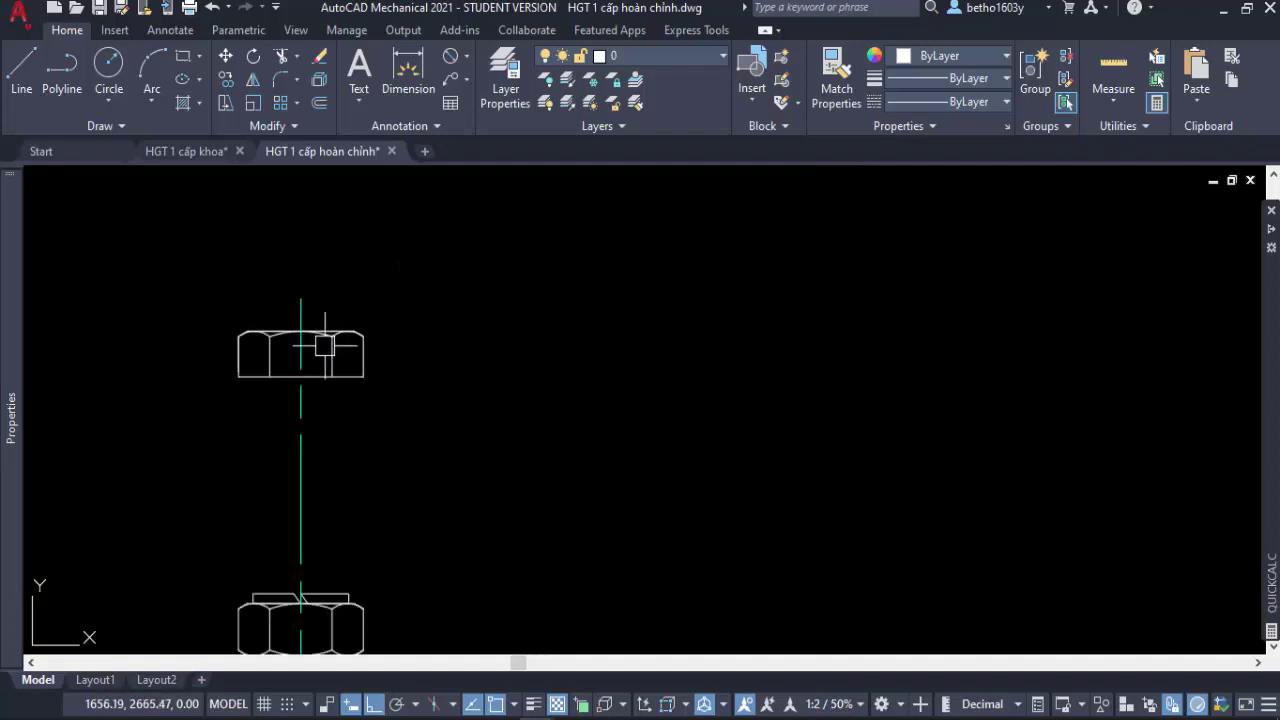
click(332, 355)
click(269, 355)
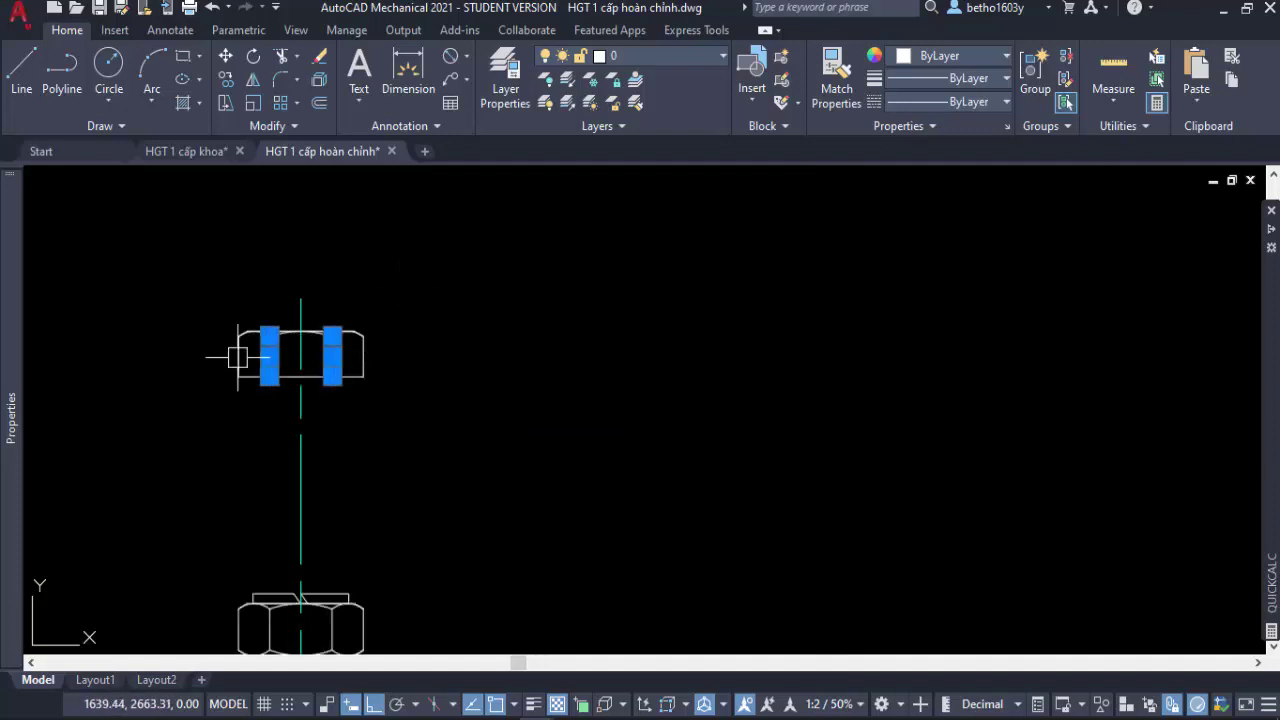
scroll(297, 286, down, 2)
scroll(330, 460, up, 5)
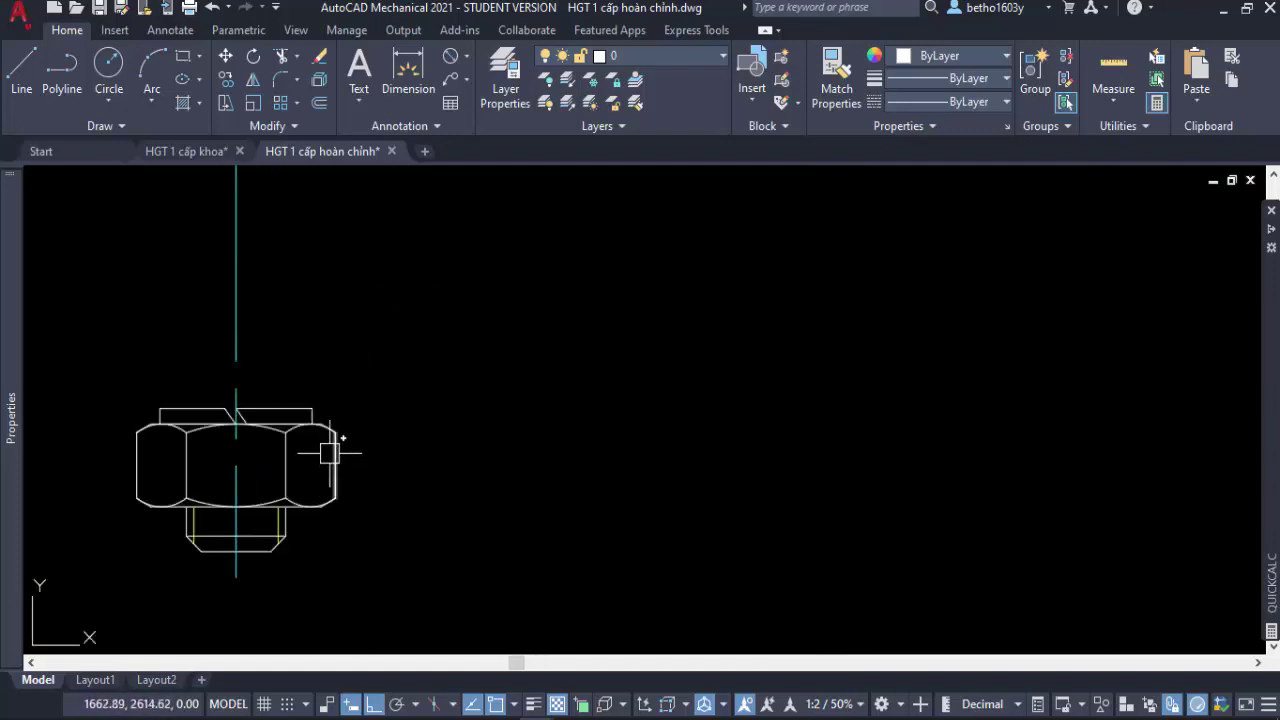
click(335, 463)
click(286, 461)
key(Escape)
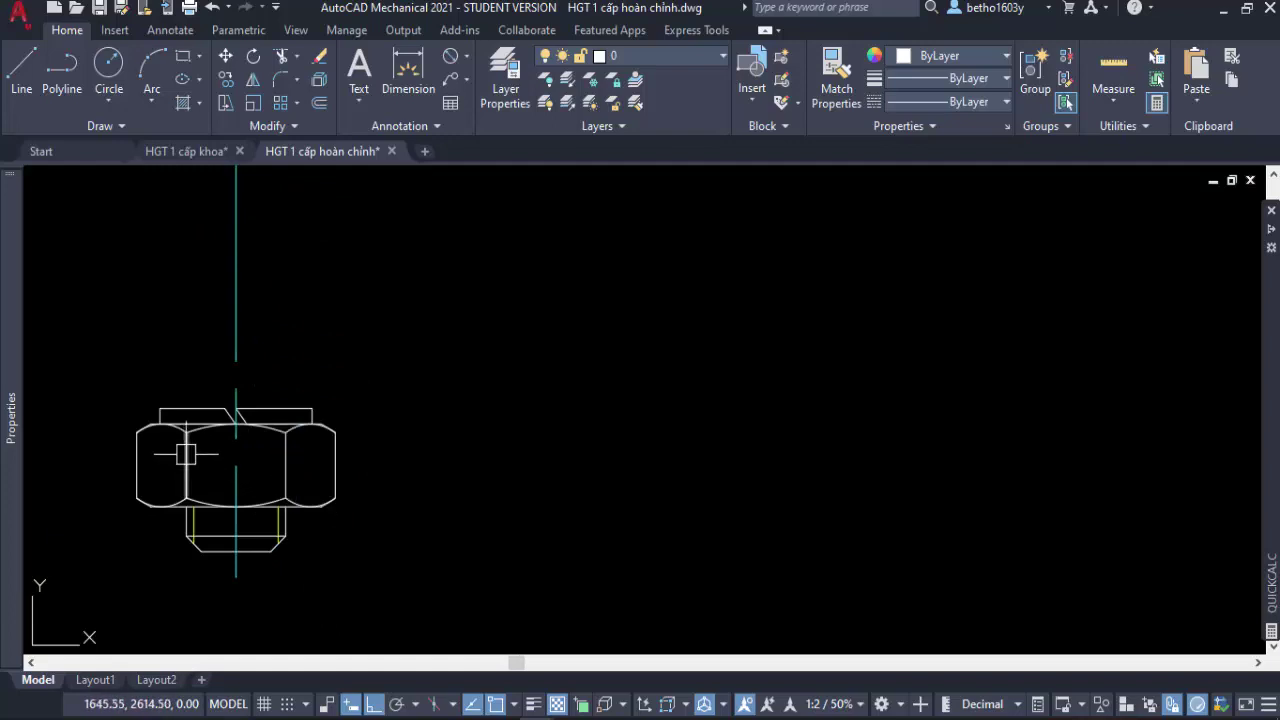
Select the lower nut's vertical lines to confirm they are individual lines, then clear the selection.
click(187, 464)
scroll(397, 445, down, 3)
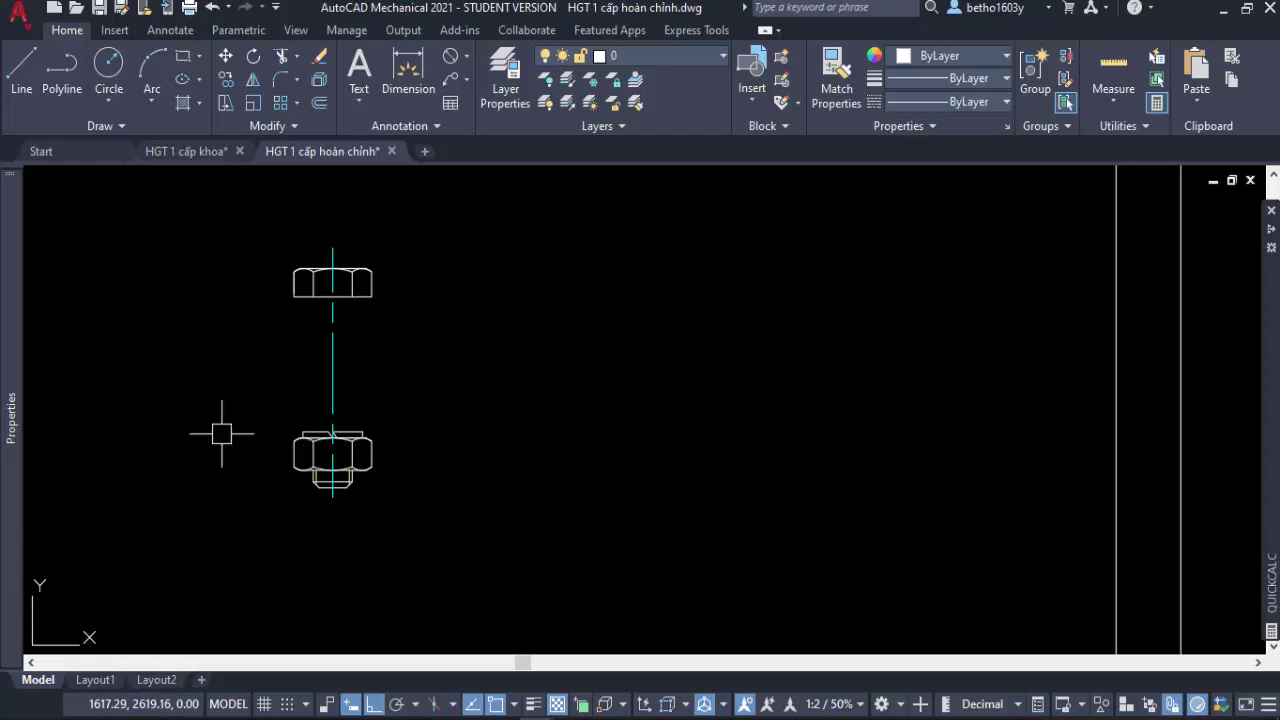
scroll(305, 457, up, 5)
click(344, 411)
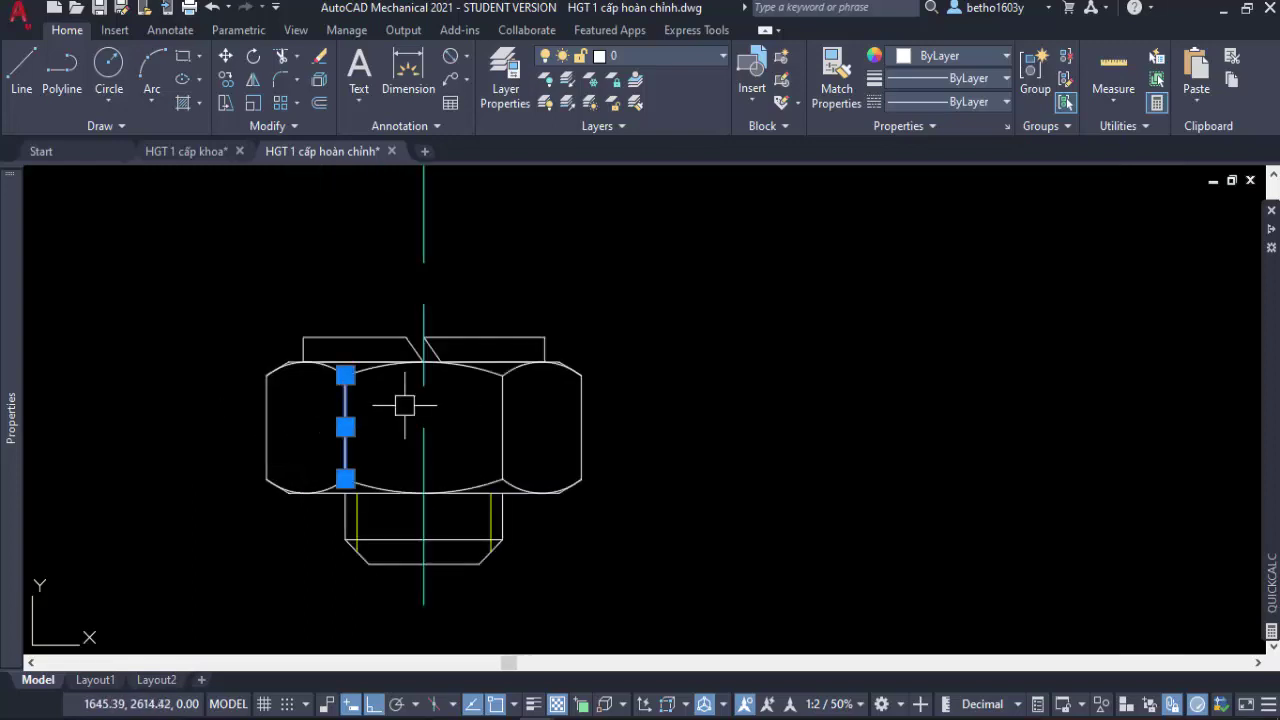
click(503, 405)
click(582, 410)
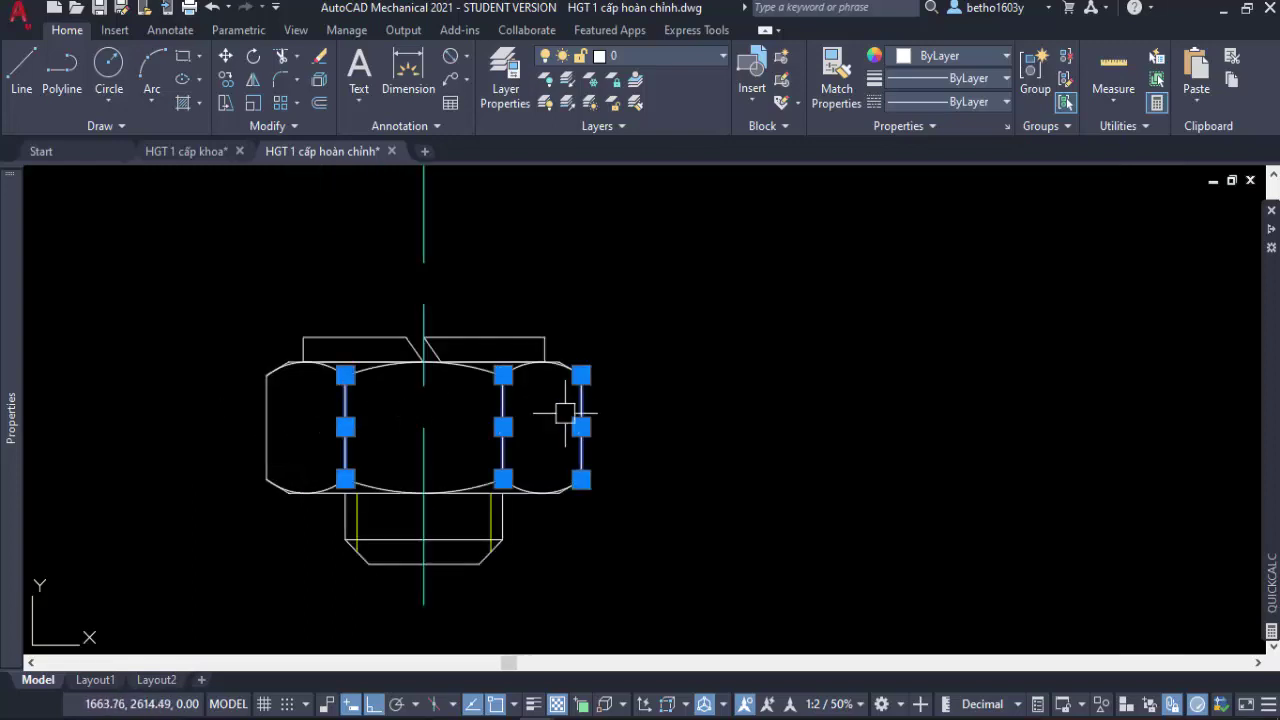
key(Escape)
scroll(285, 365, up, 2)
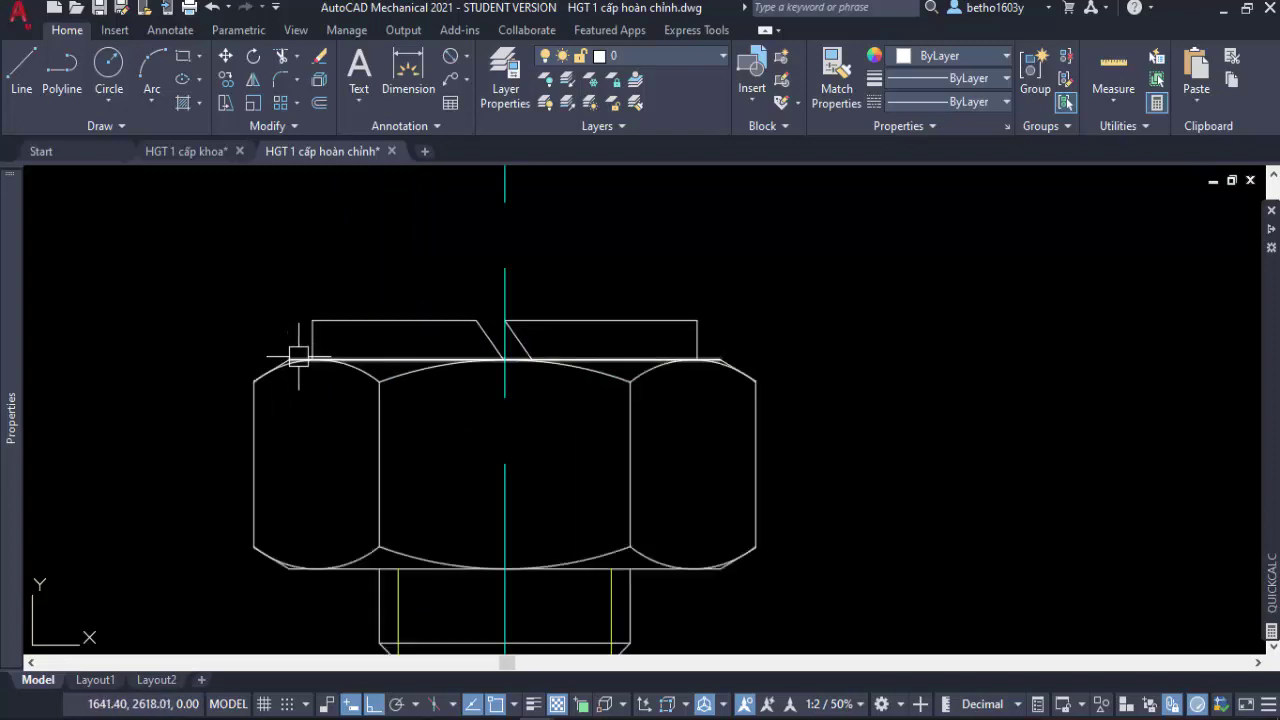
scroll(518, 337, up, 2)
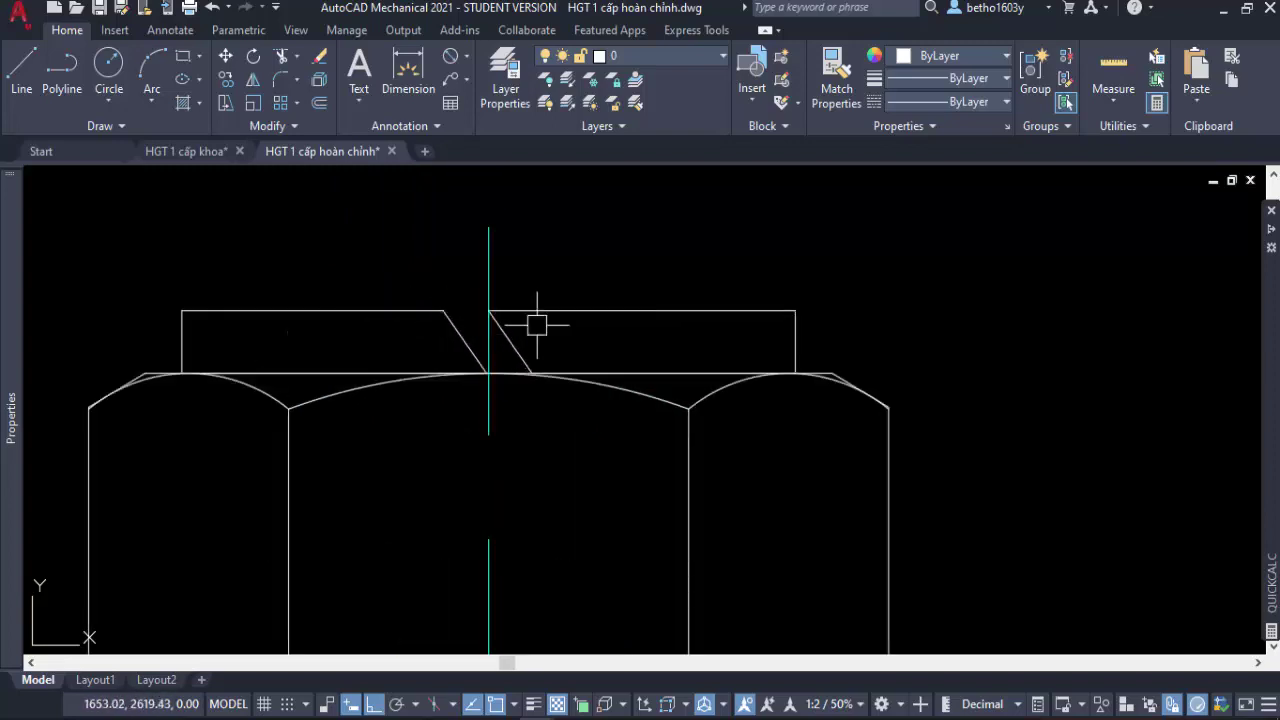
scroll(337, 289, down, 2)
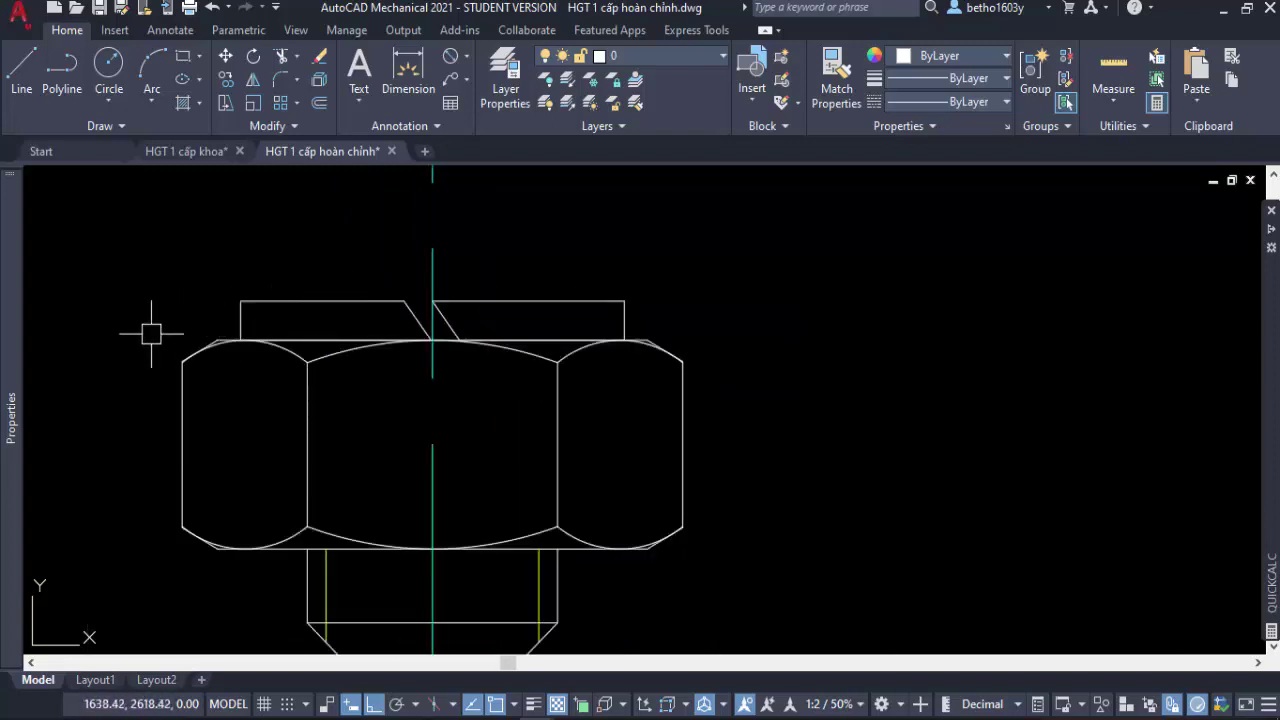
scroll(375, 525, down, 2)
scroll(361, 540, down, 6)
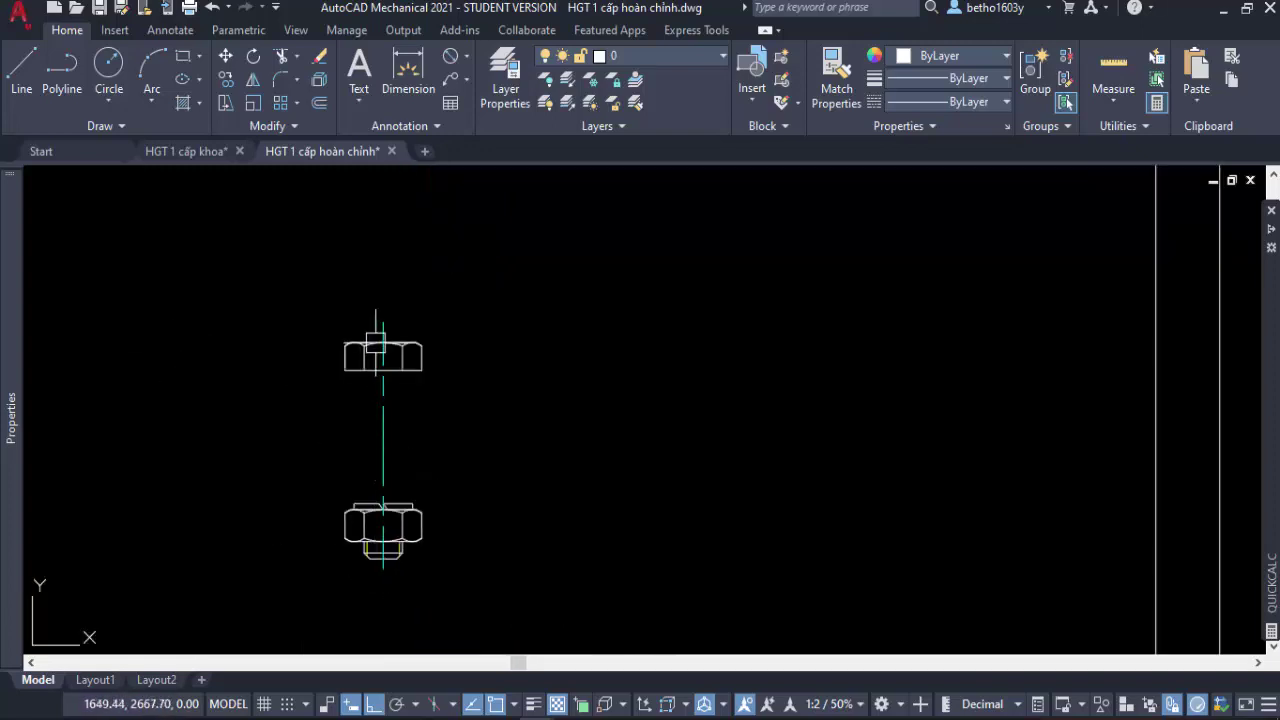
scroll(364, 355, up, 6)
scroll(370, 350, down, 4)
scroll(411, 399, down, 2)
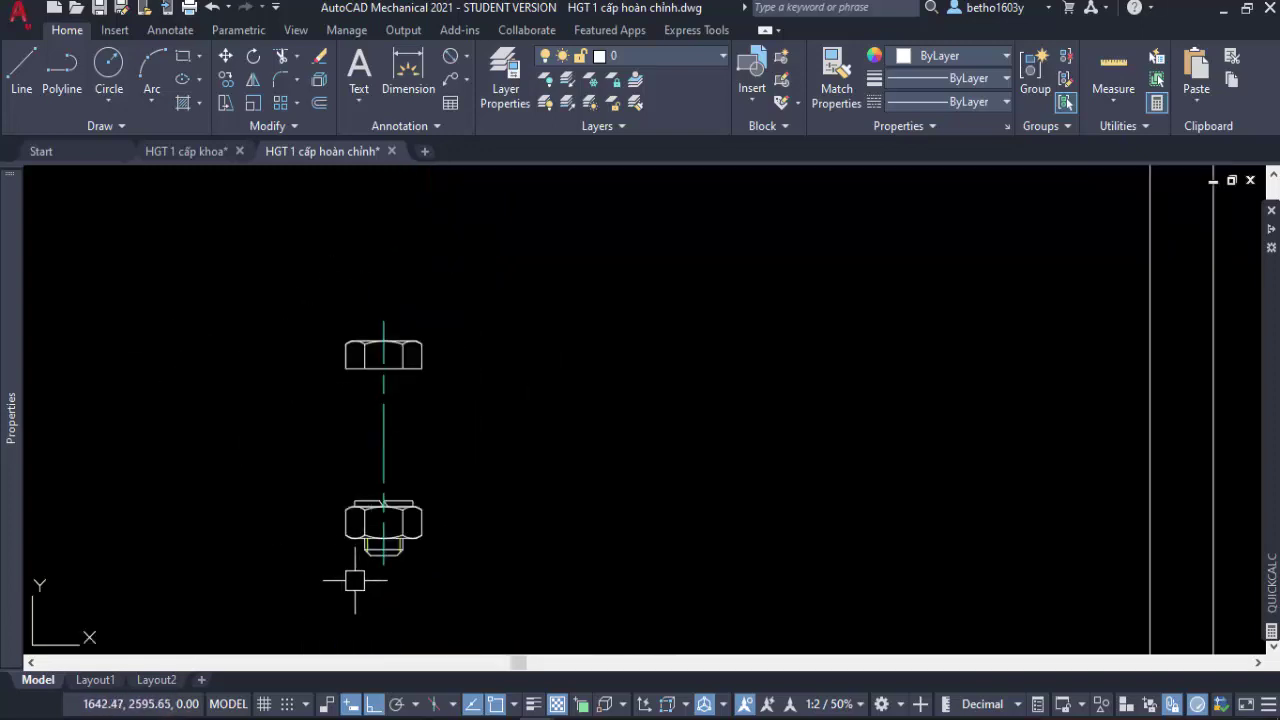
scroll(353, 557, up, 2)
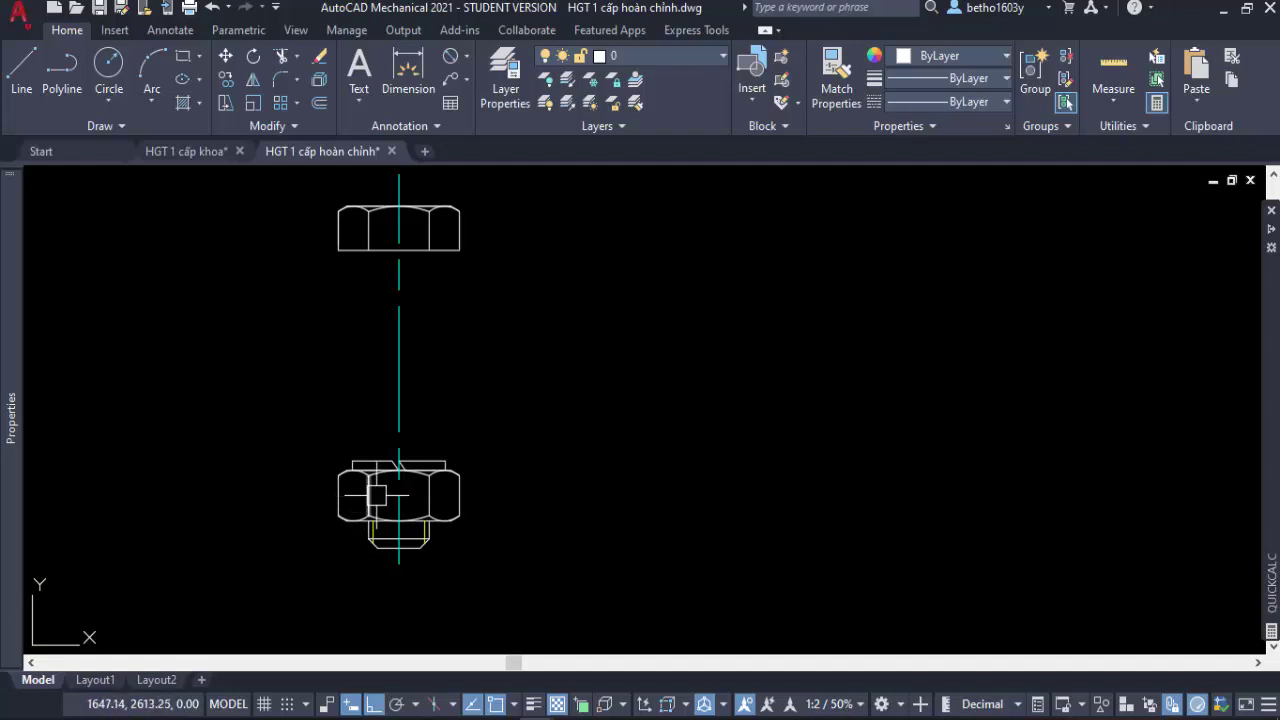
scroll(376, 494, up, 3)
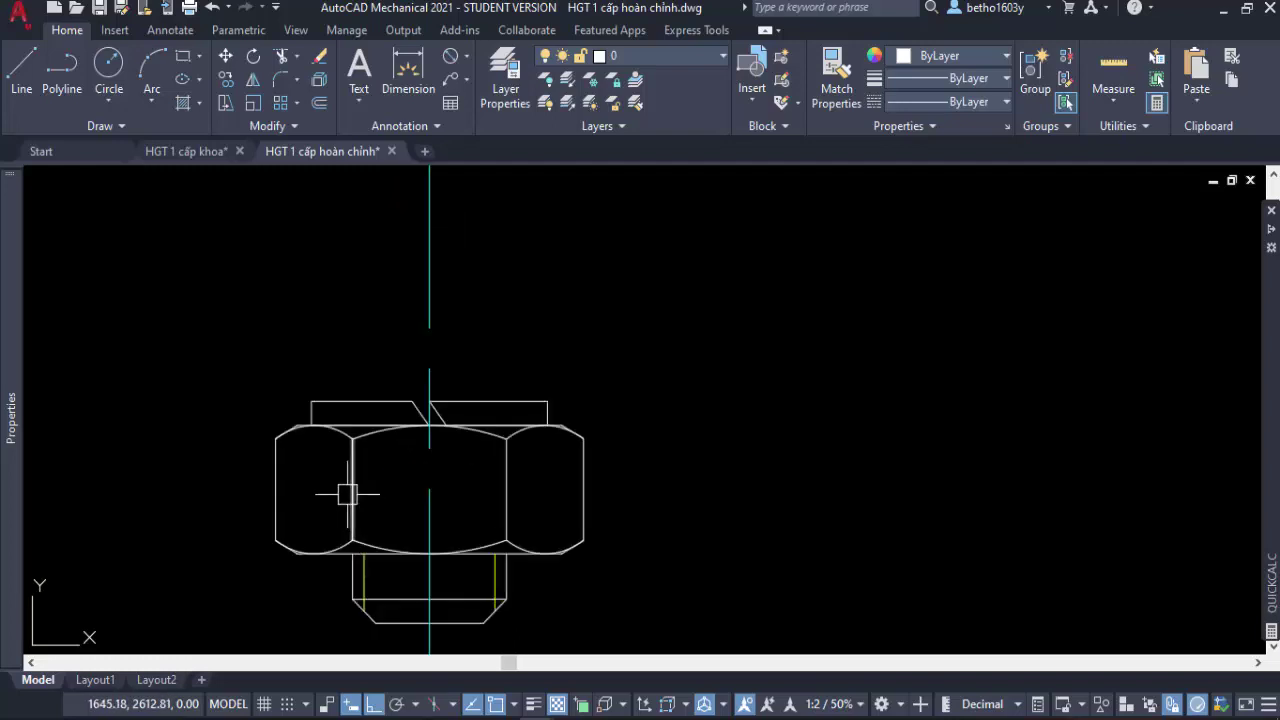
scroll(383, 487, down, 3)
Check the lower nut's small square, top arc and top line as separate objects.
click(383, 487)
scroll(383, 487, up, 2)
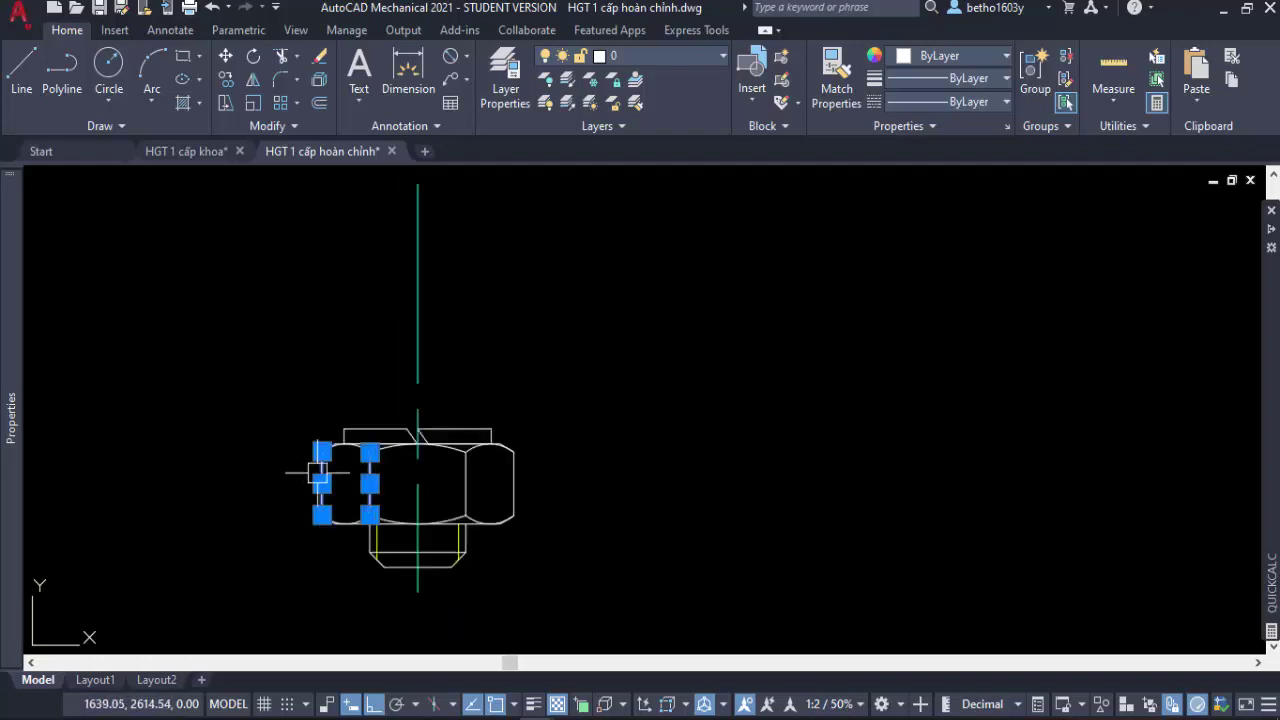
scroll(306, 466, down, 2)
scroll(423, 497, up, 2)
click(334, 480)
click(363, 420)
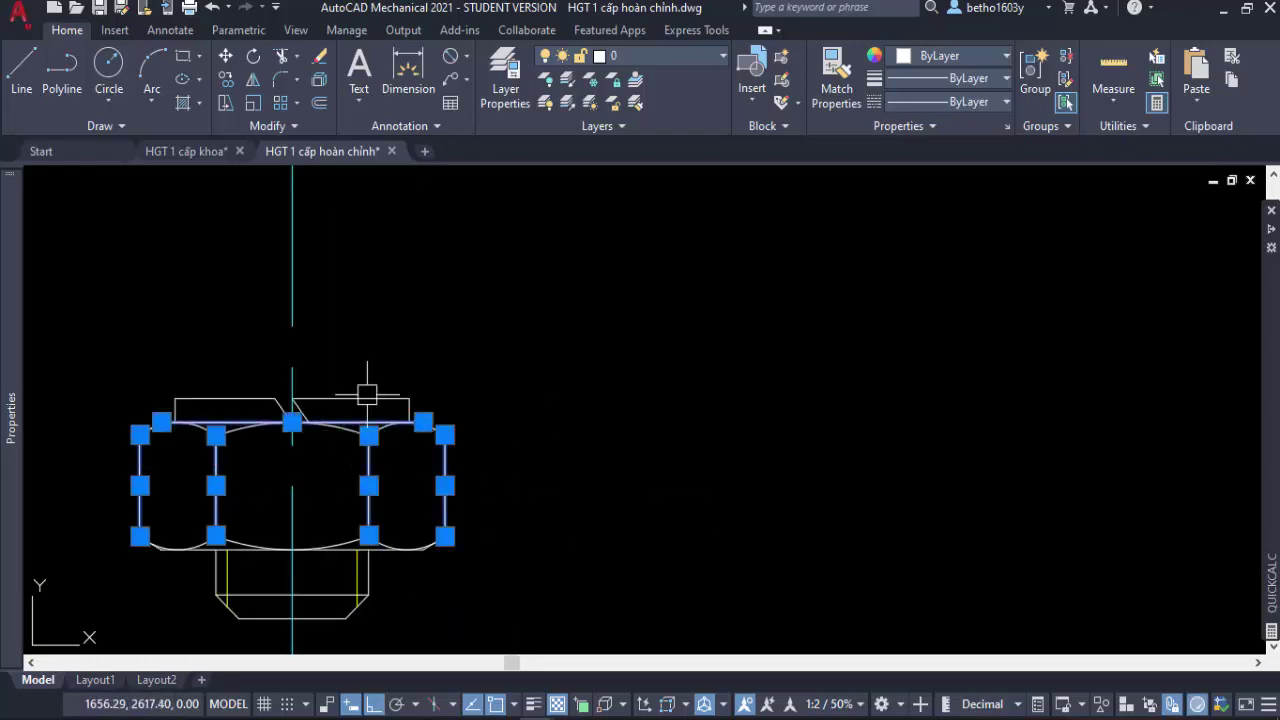
click(362, 400)
key(Escape)
scroll(457, 430, down, 5)
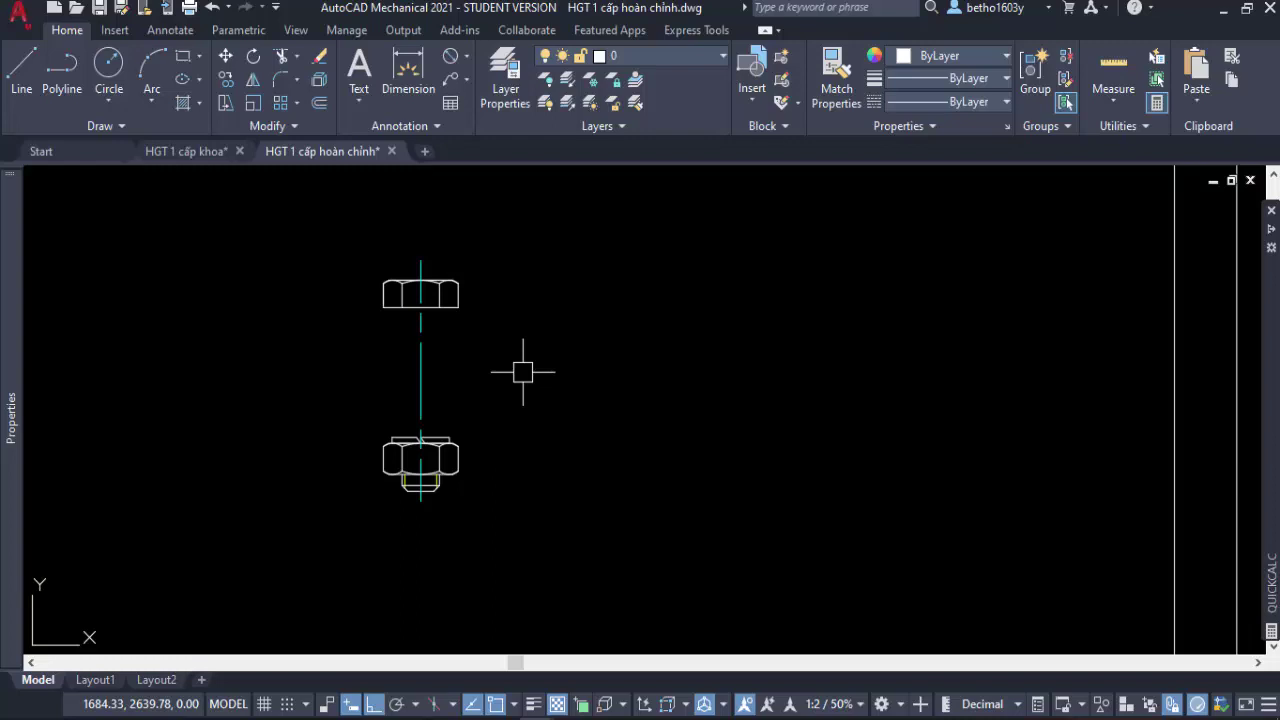
Start a block definition named 'bulong M12' based at the top nut's midpoint.
text(B)
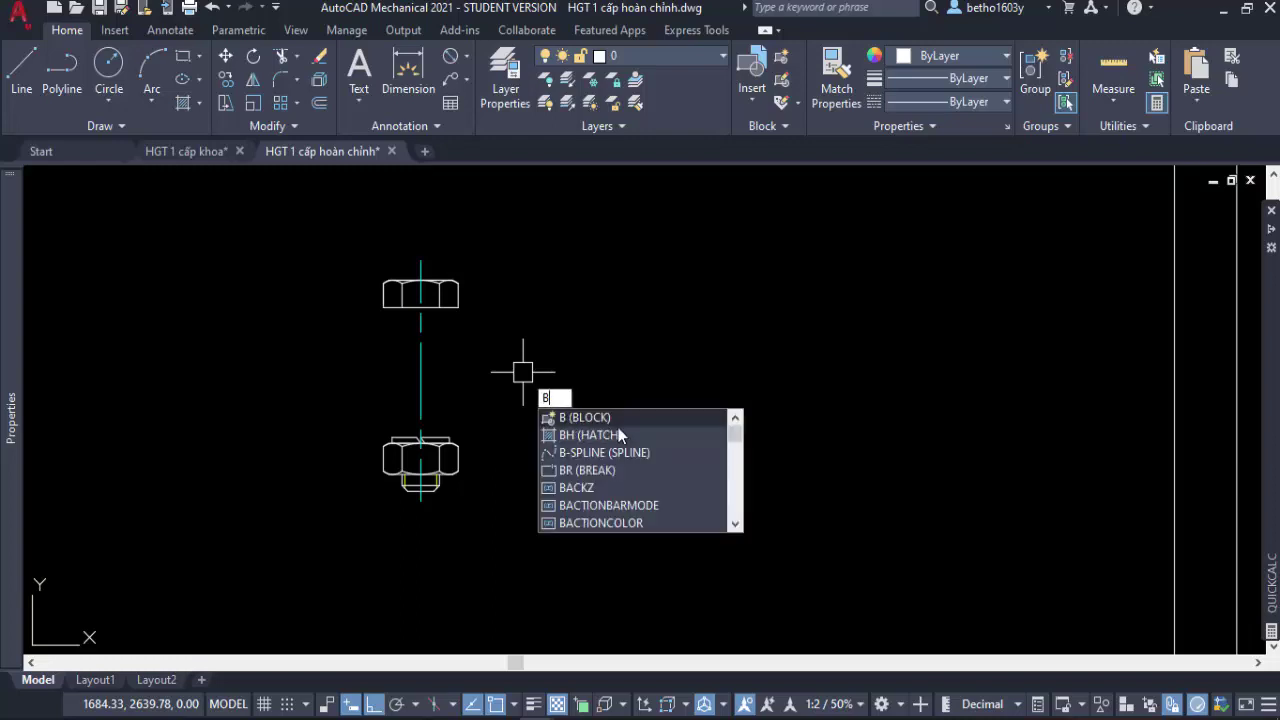
key(Return)
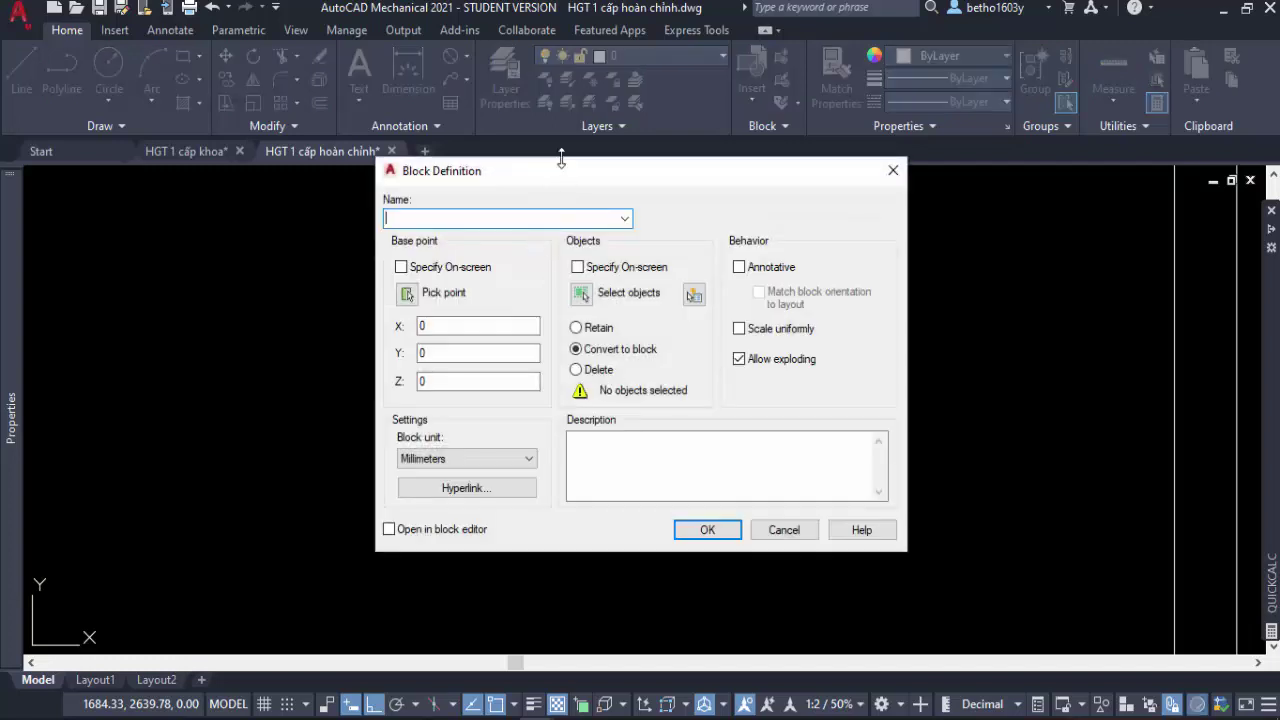
drag(554, 177, 502, 177)
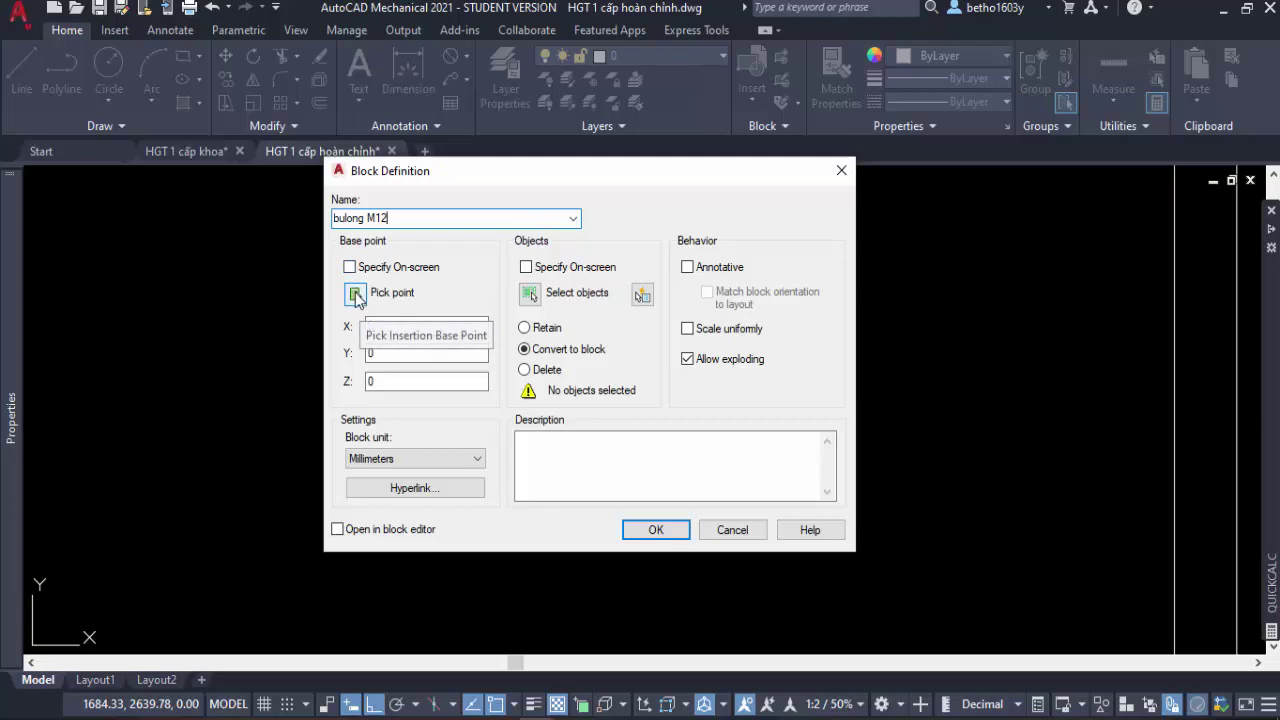
click(355, 294)
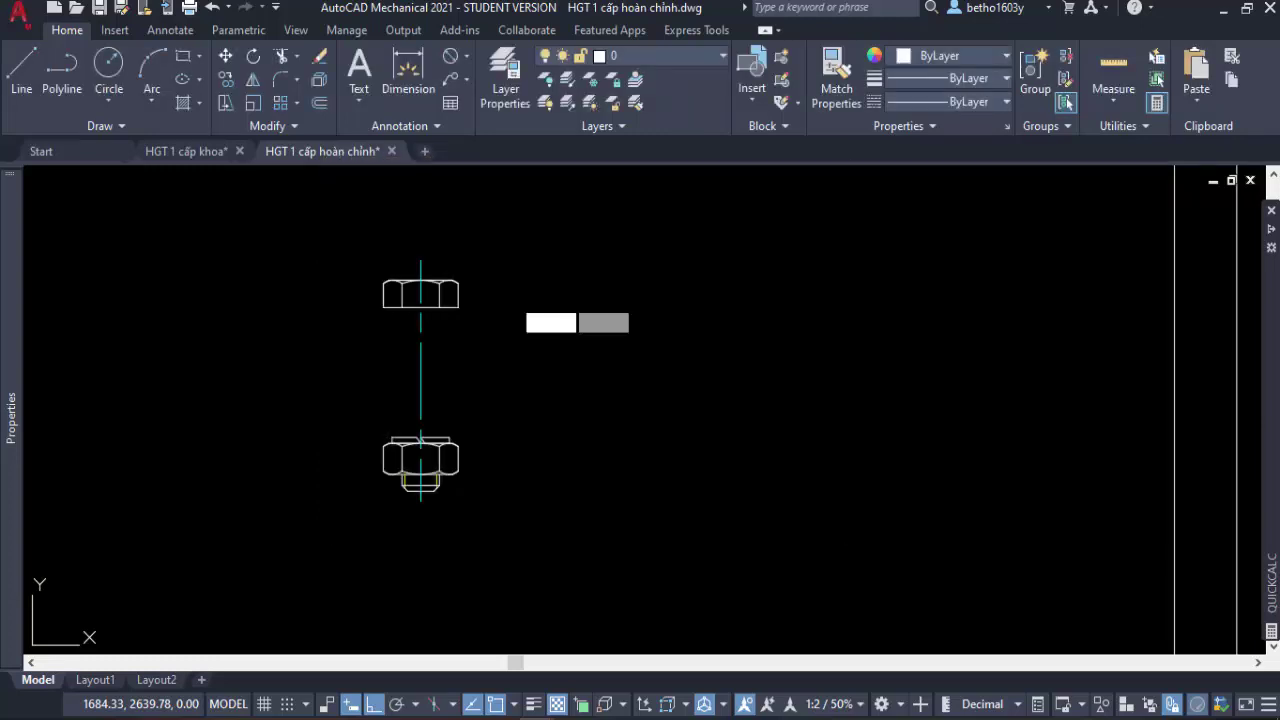
scroll(420, 290, up, 2)
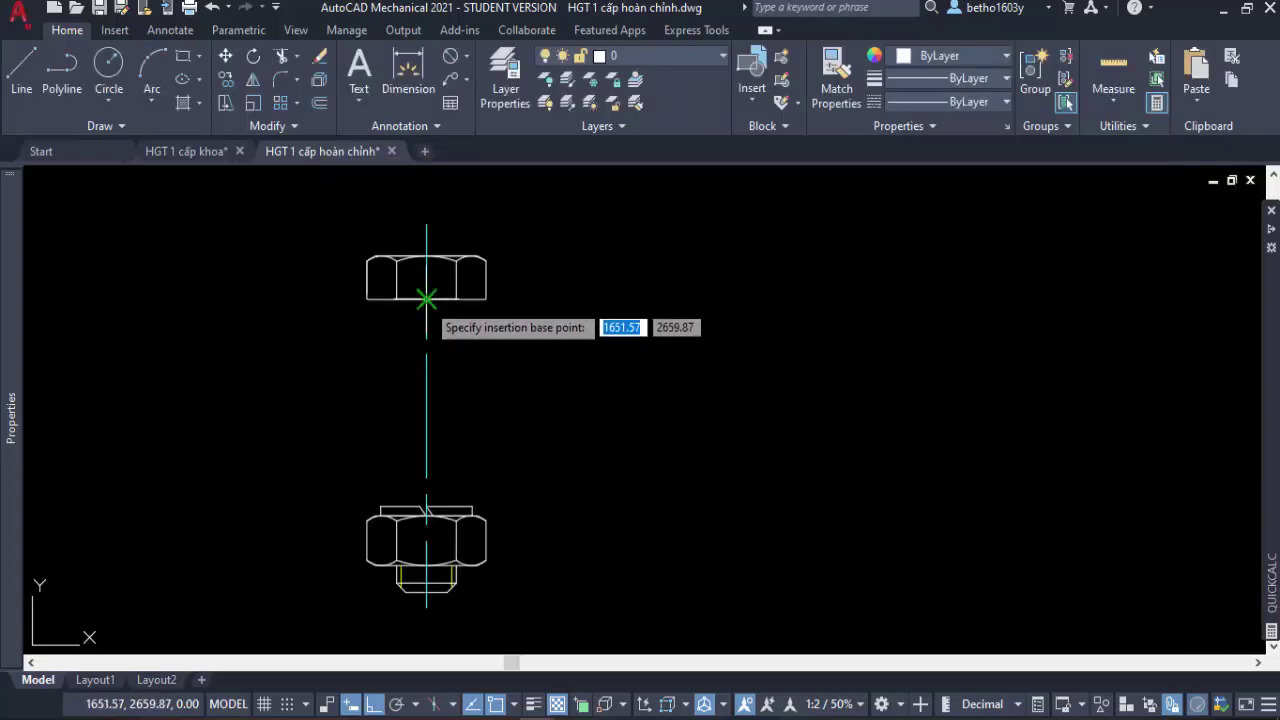
click(426, 296)
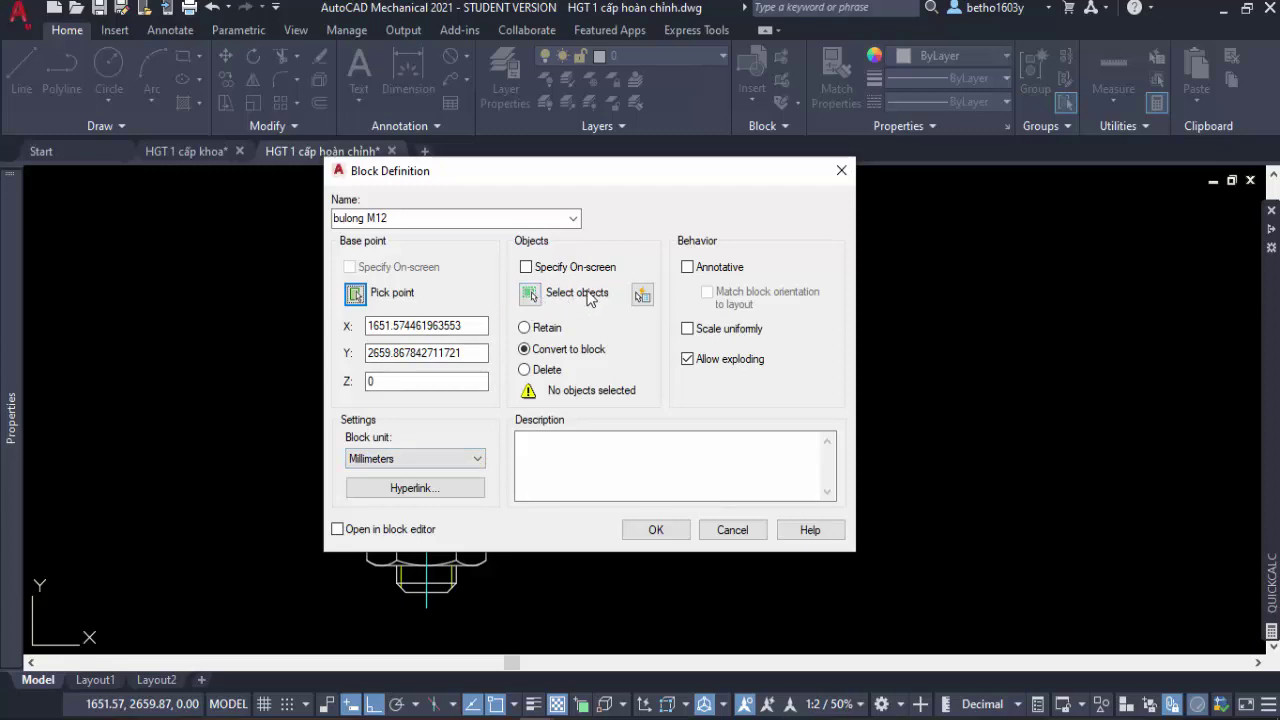
Select the 46 bolt objects with a window around the whole bolt assembly.
click(531, 293)
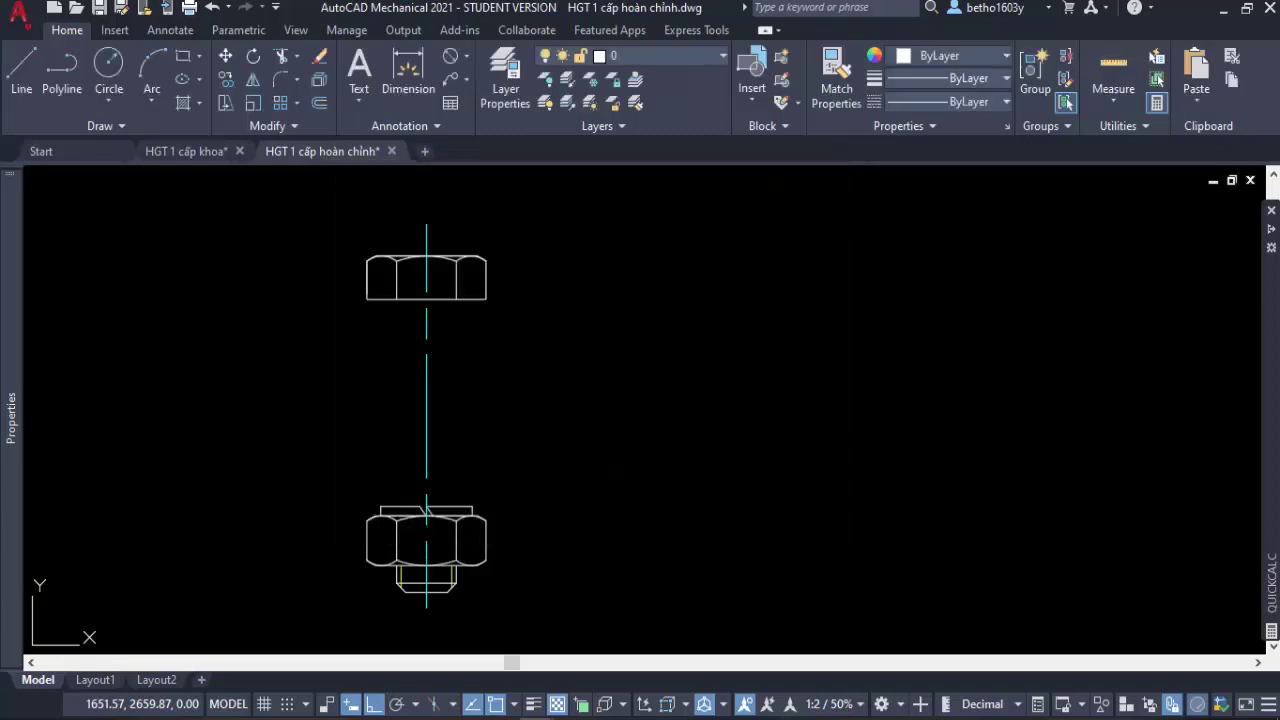
scroll(508, 323, down, 4)
click(620, 498)
click(380, 283)
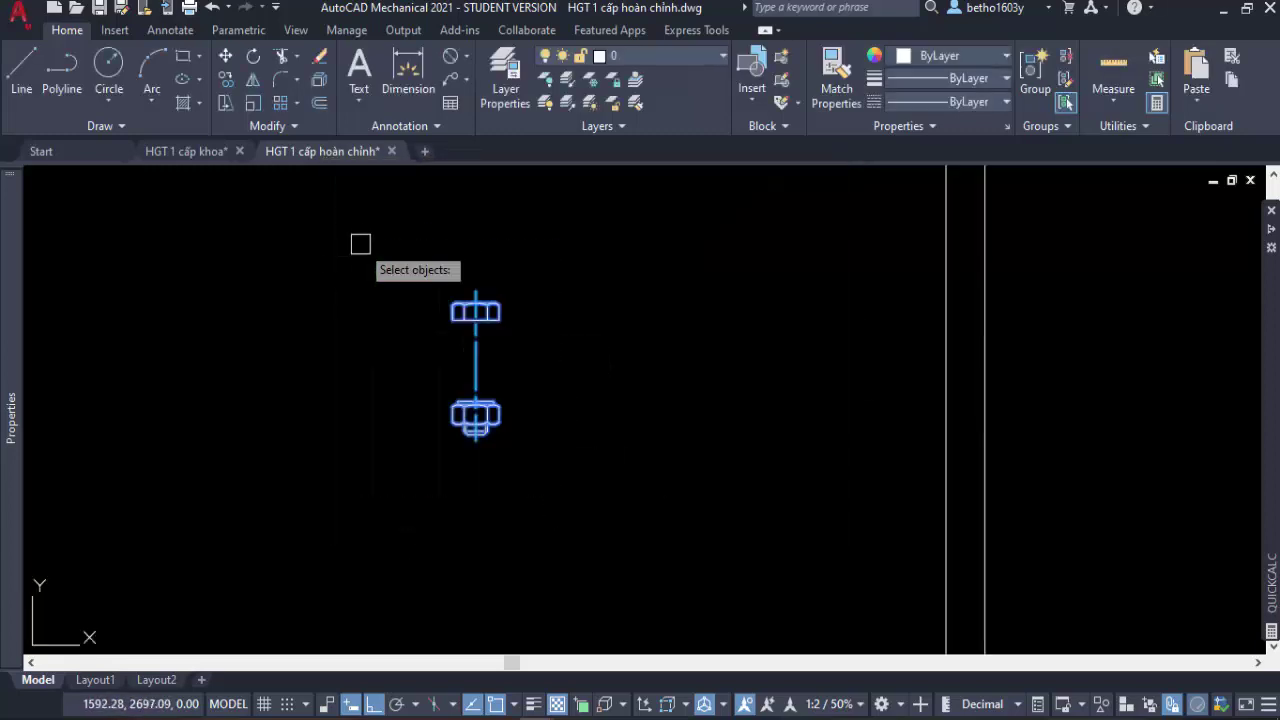
key(Return)
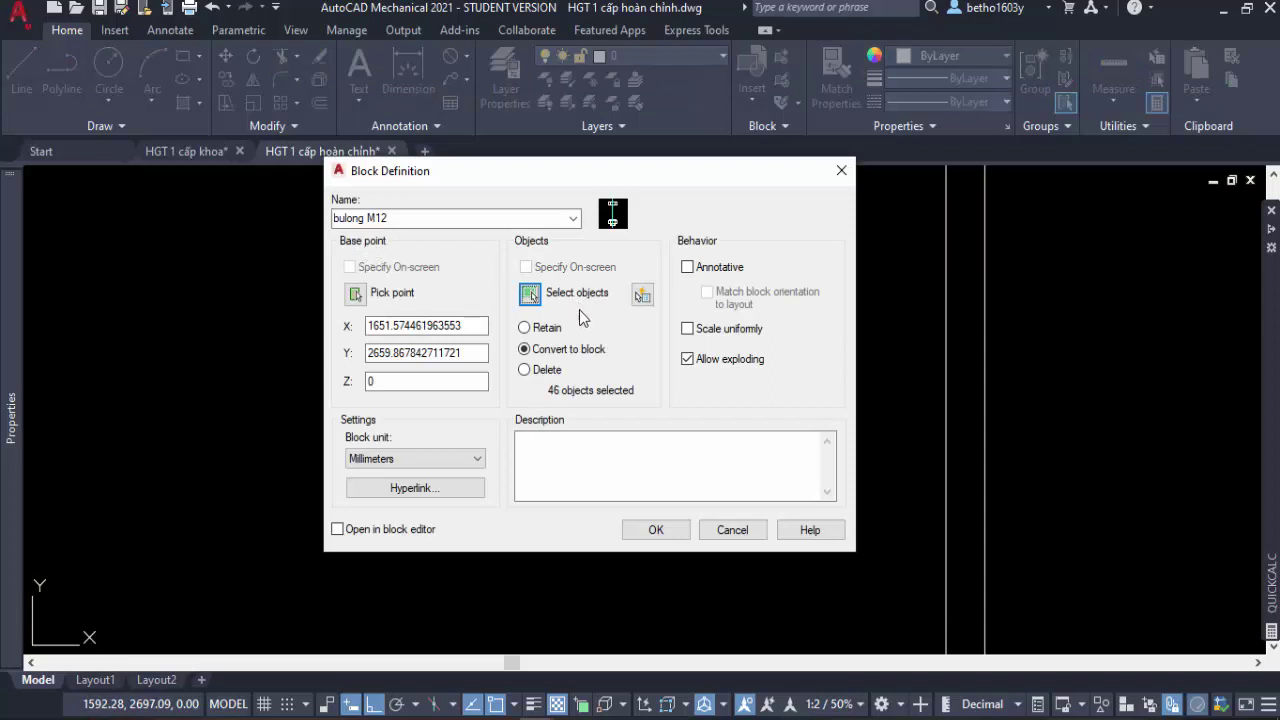
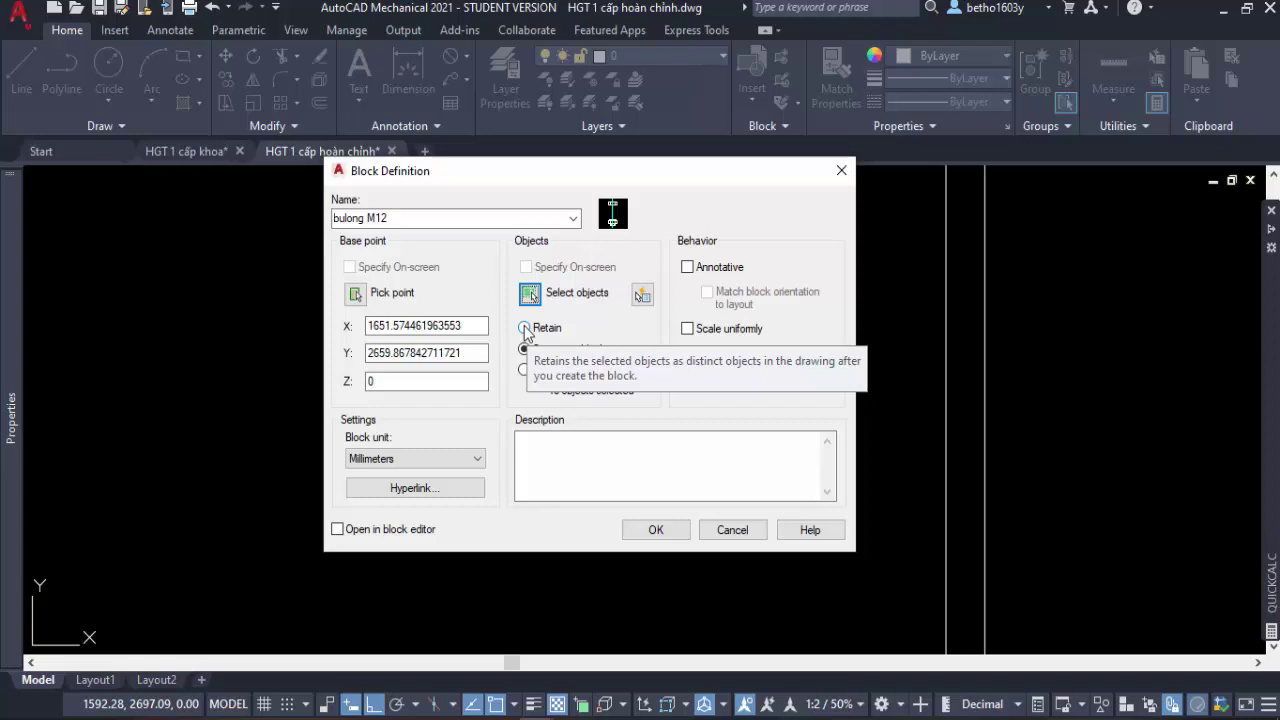
Confirm the bulong M12 block definition and select the lower nut to check its grips.
click(651, 530)
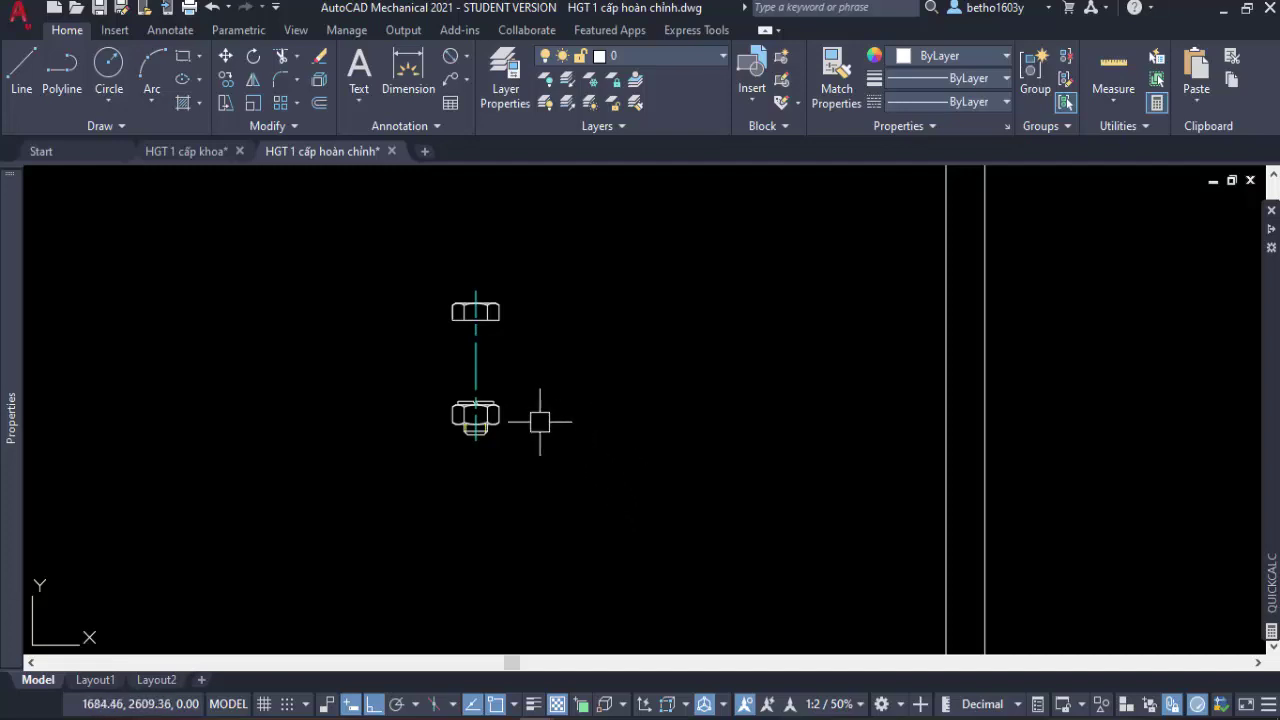
click(499, 422)
scroll(498, 310, up, 3)
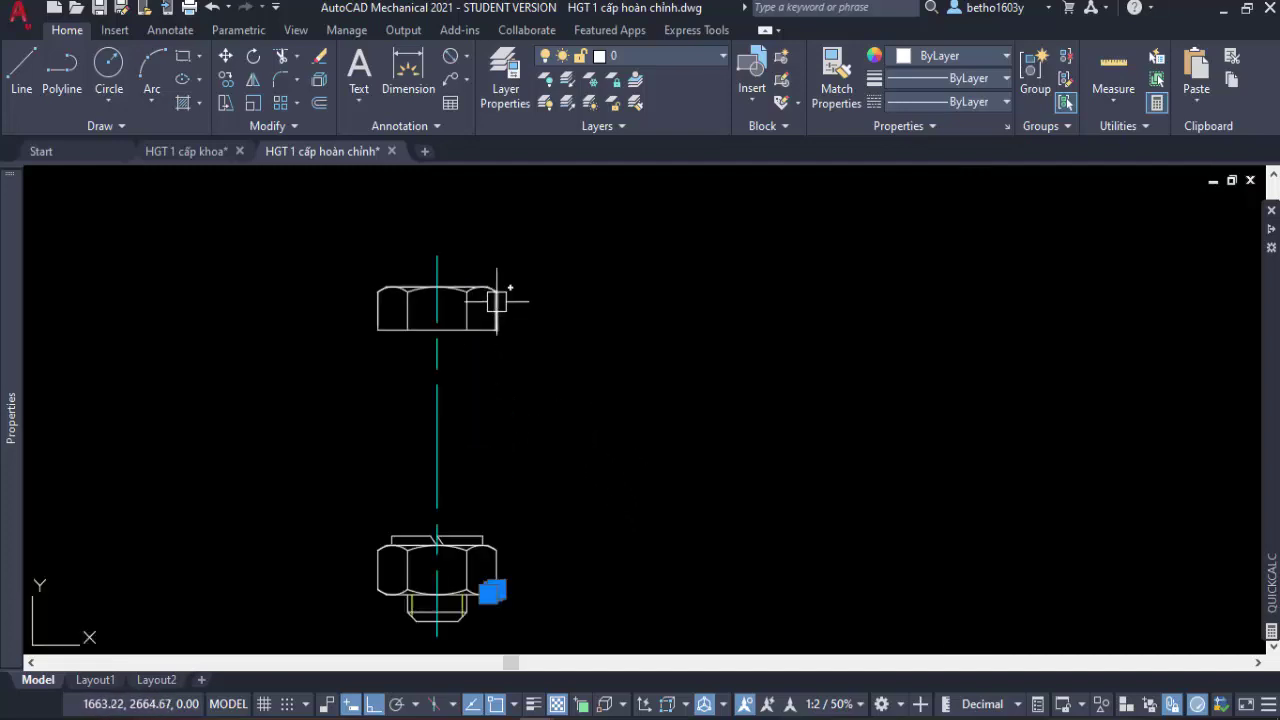
Check the top nut's grips, clear the selection, and bring up the Insert block tools.
click(466, 308)
click(407, 308)
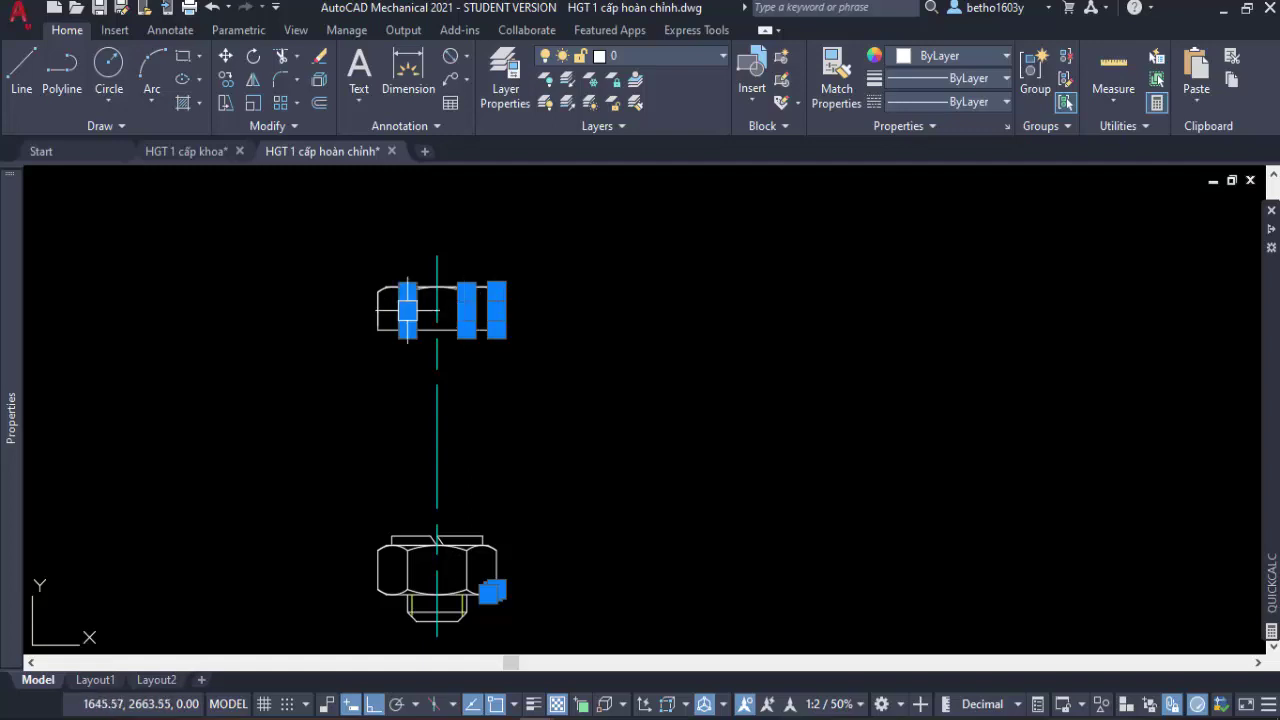
click(378, 308)
key(Escape)
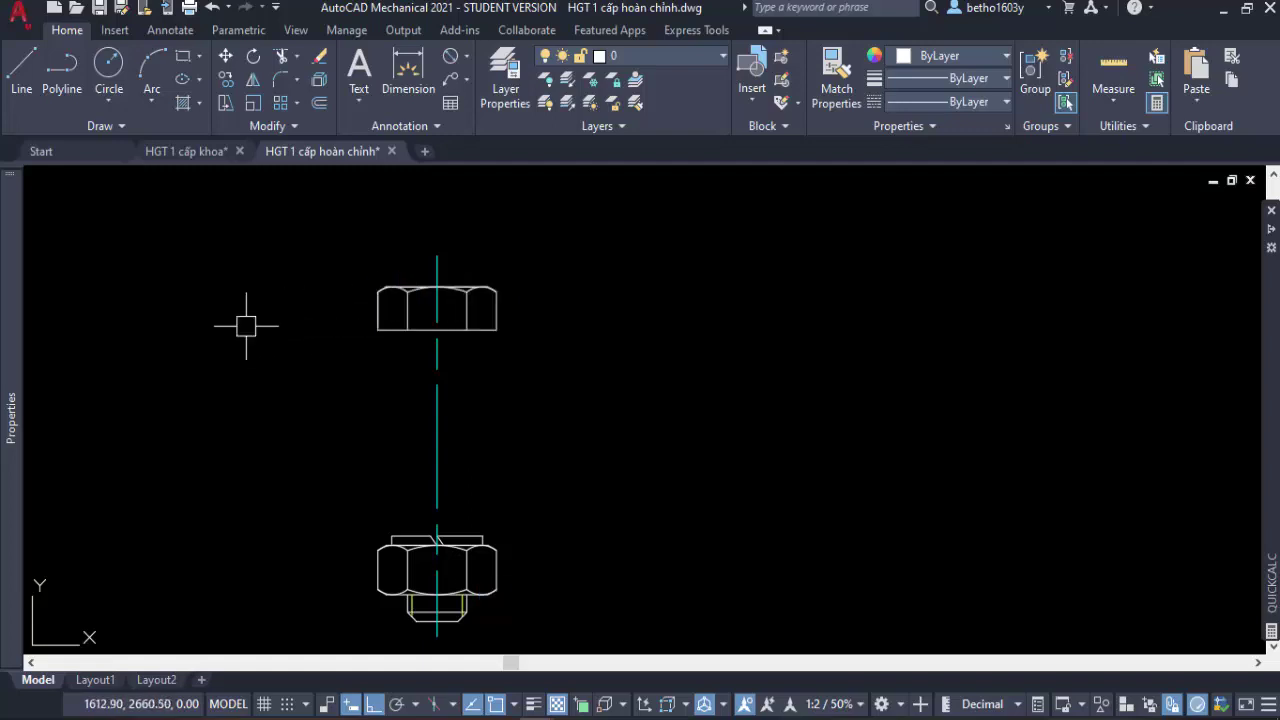
click(115, 30)
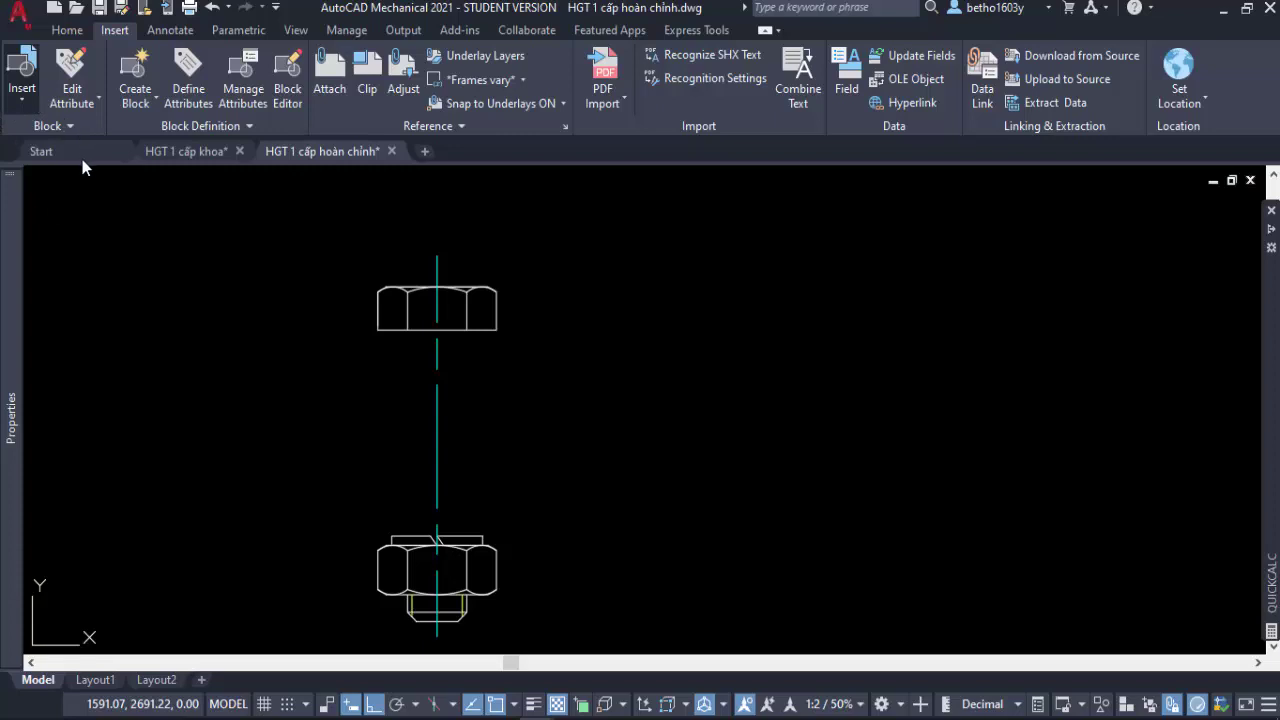
Insert a test copy of the bolt block beside the original.
scroll(277, 209, down, 1)
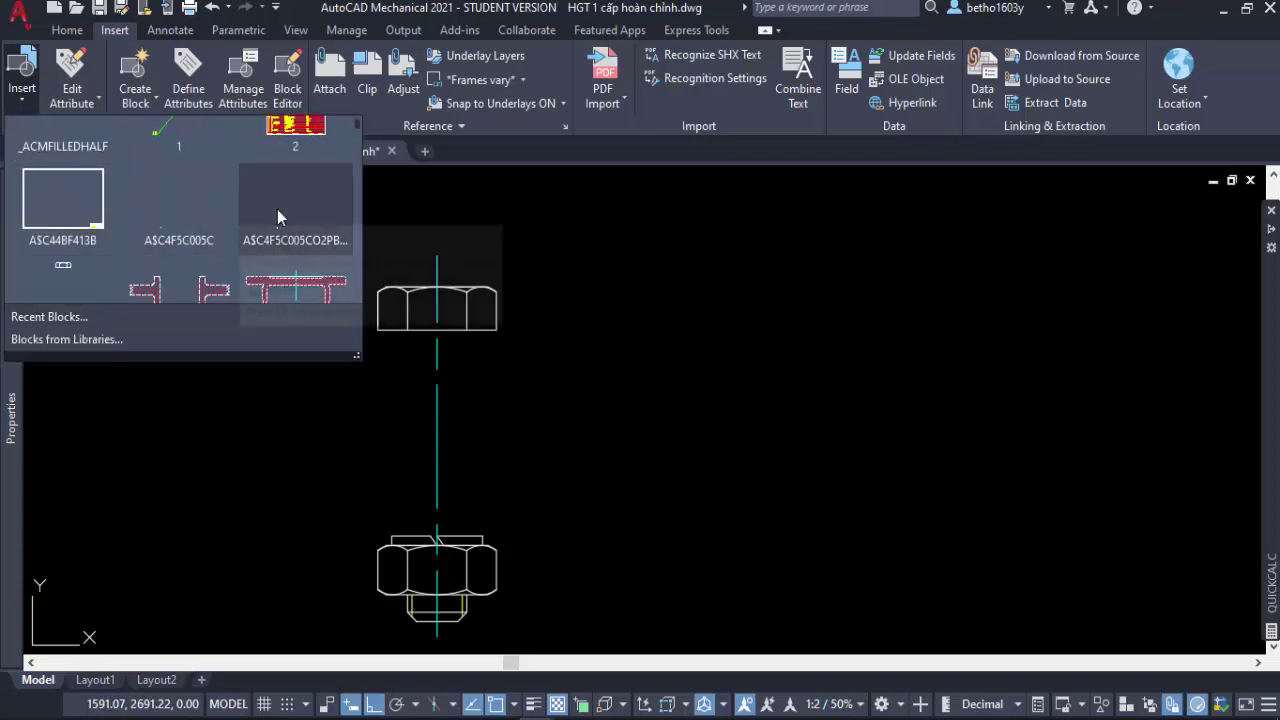
scroll(277, 209, down, 1)
scroll(290, 215, down, 1)
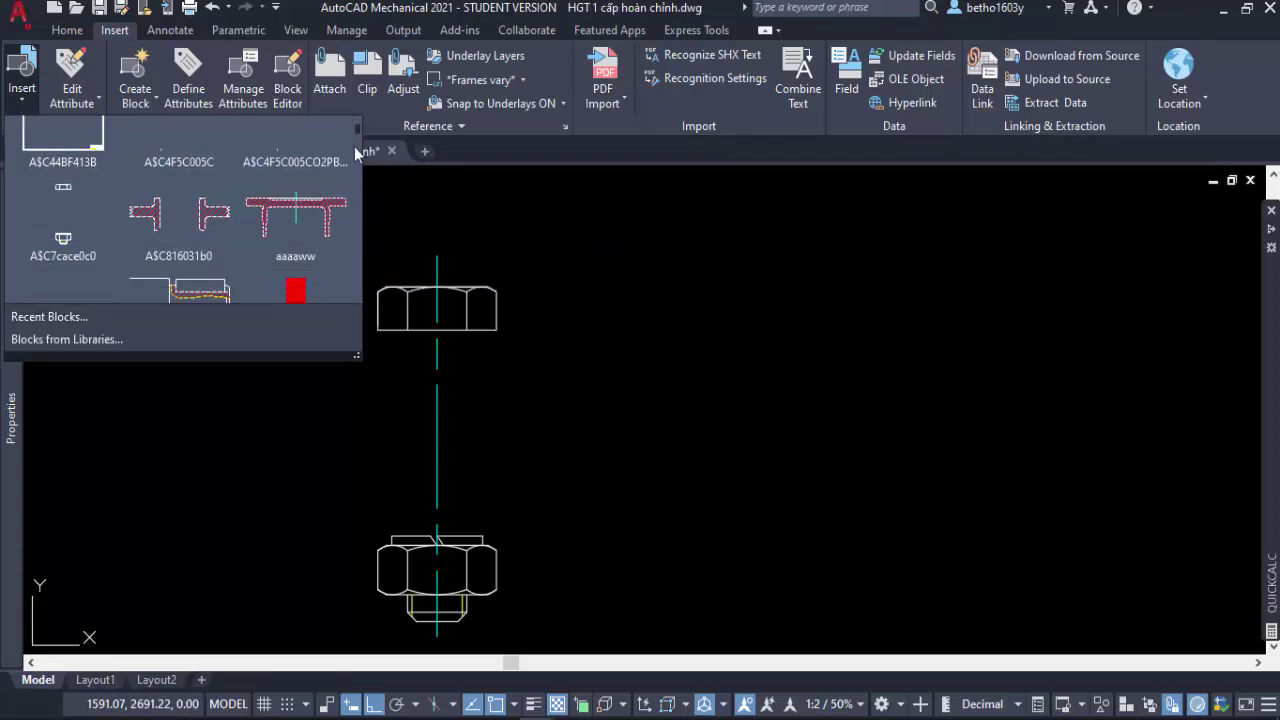
mouse_move(356, 150)
mouse_down()
mouse_move(348, 305)
mouse_move(337, 207)
mouse_up()
mouse_move(356, 164)
mouse_down()
mouse_move(351, 142)
mouse_move(156, 197)
mouse_up()
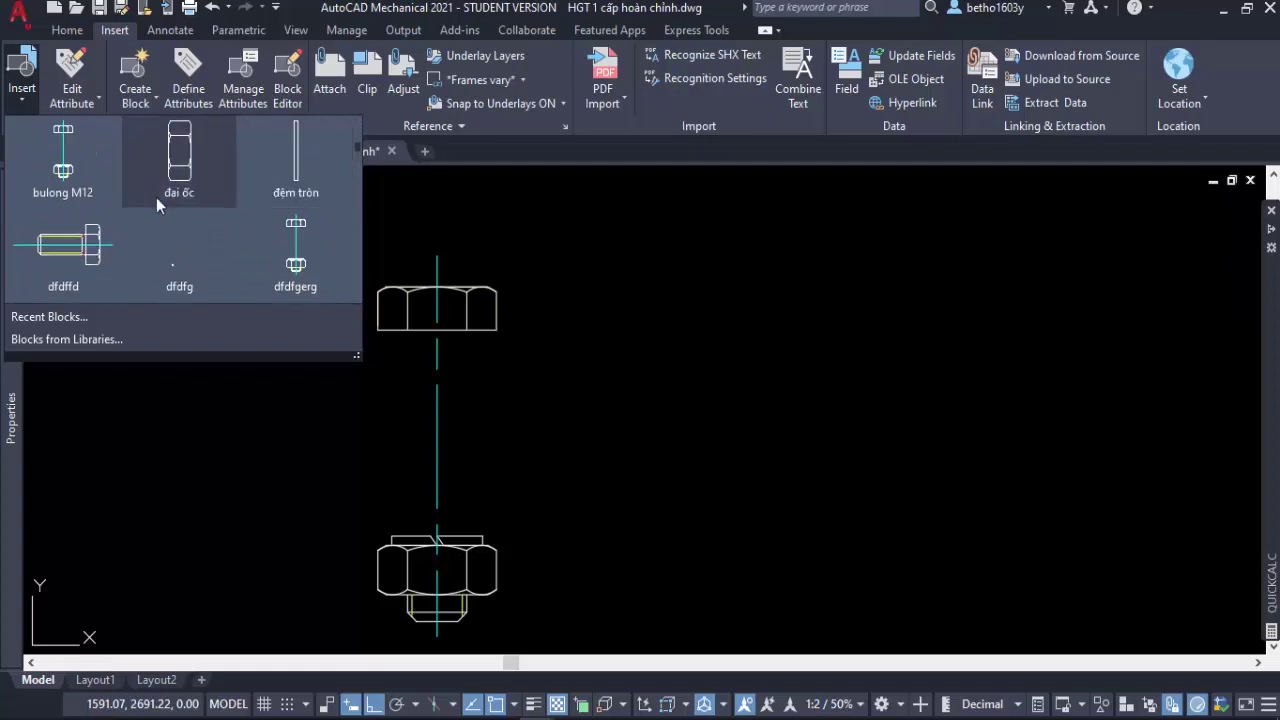
click(64, 178)
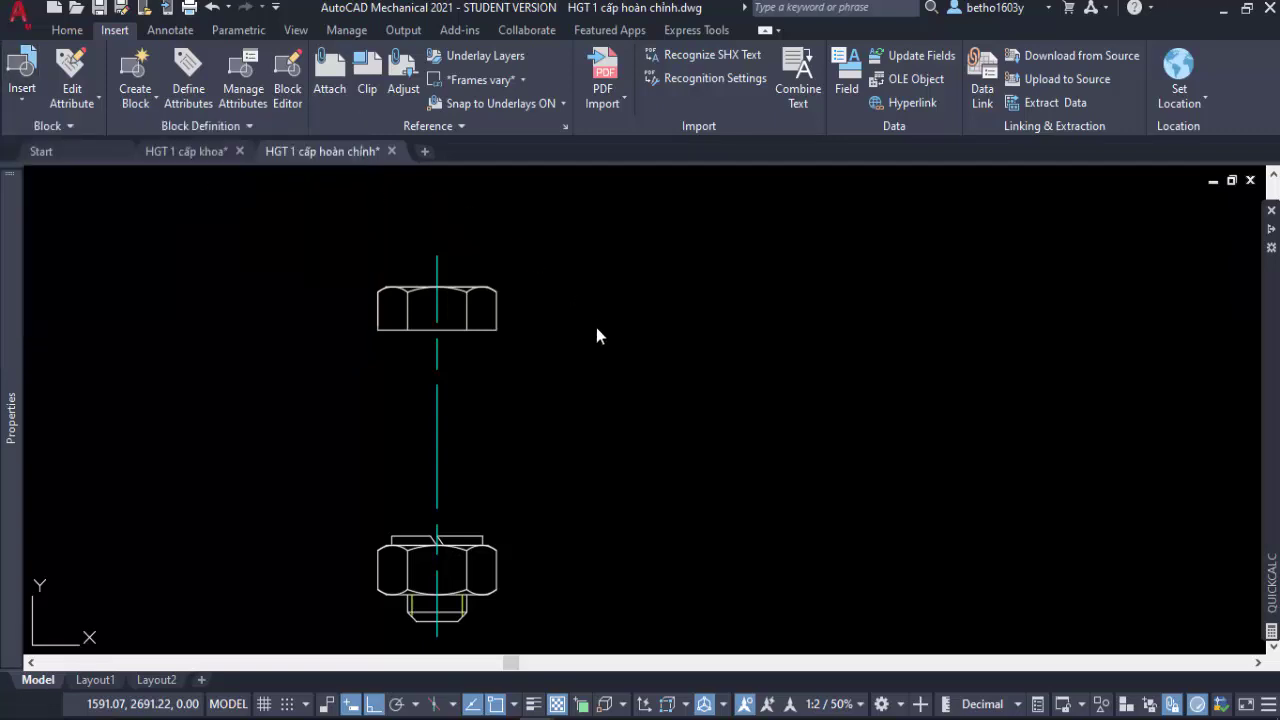
click(702, 344)
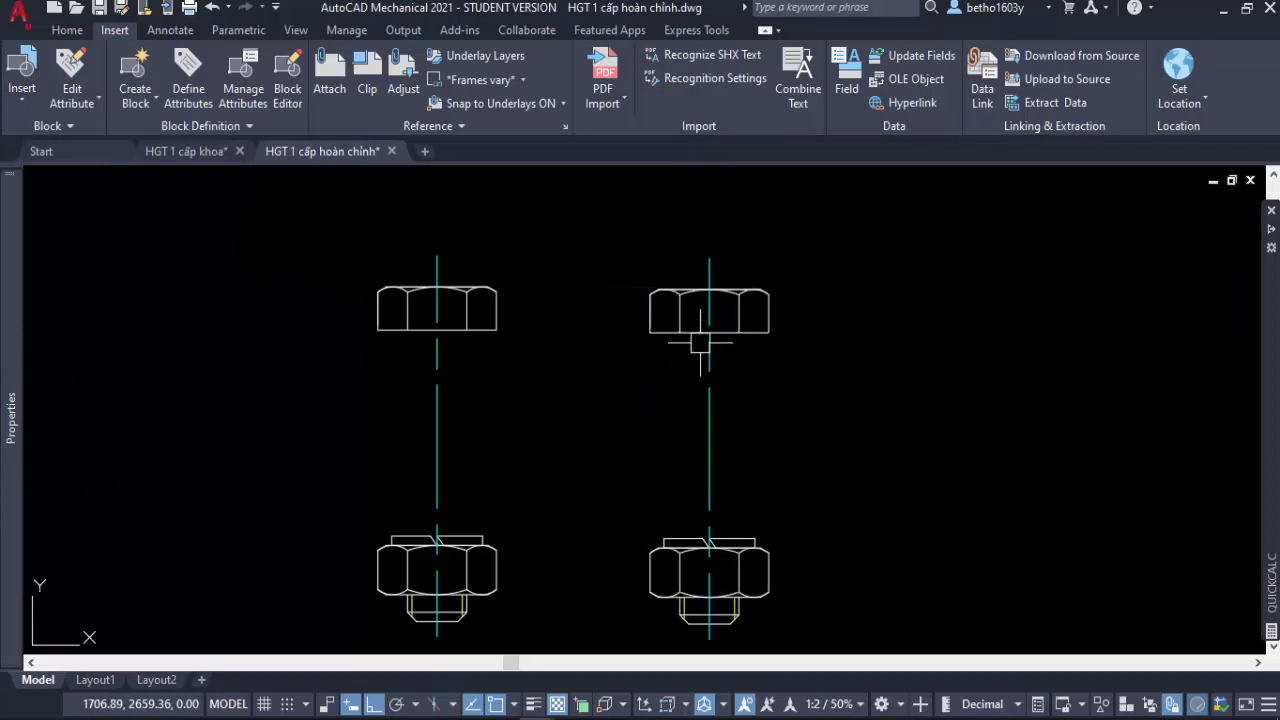
Delete the inserted bolt copy and start a new block definition with B.
click(665, 296)
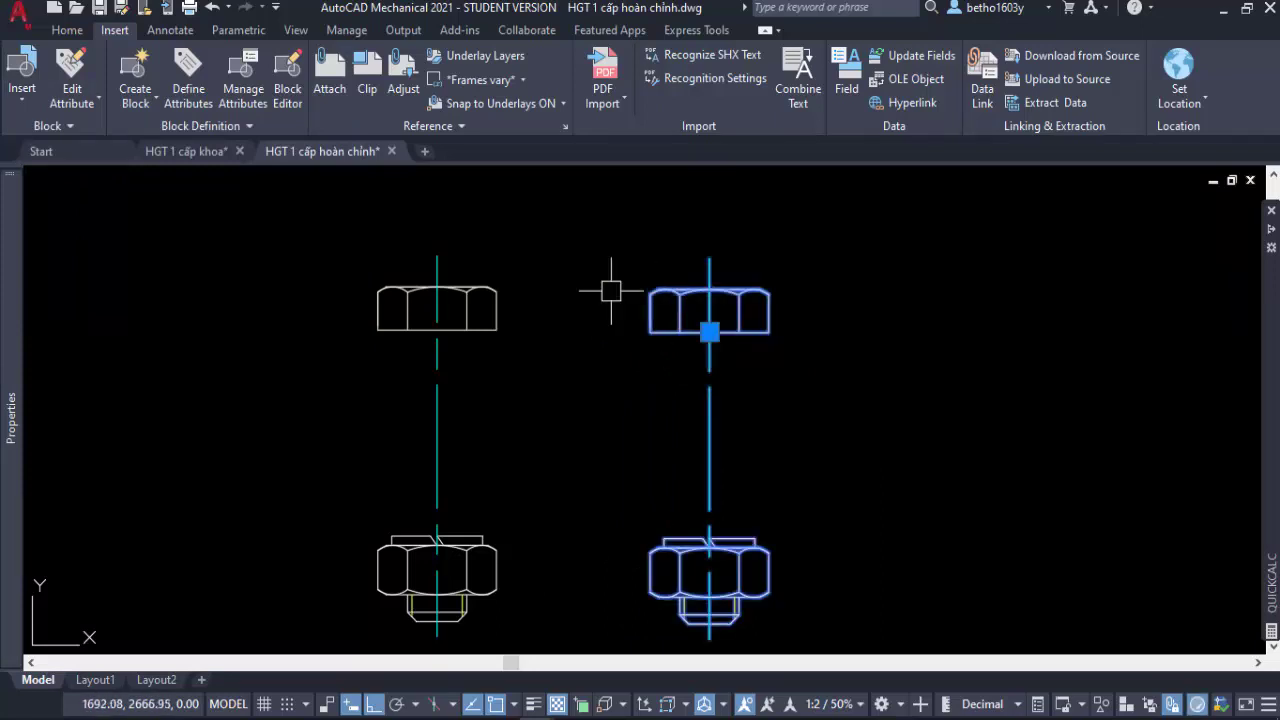
scroll(565, 310, down, 2)
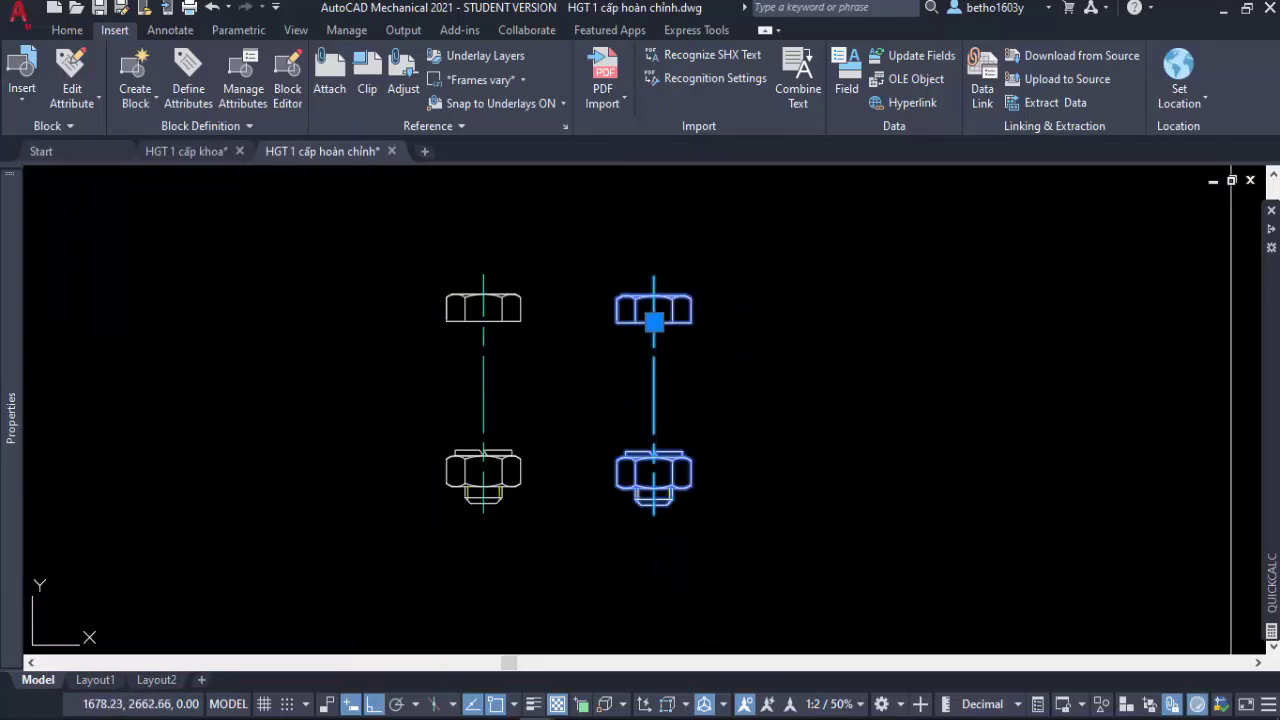
key(Delete)
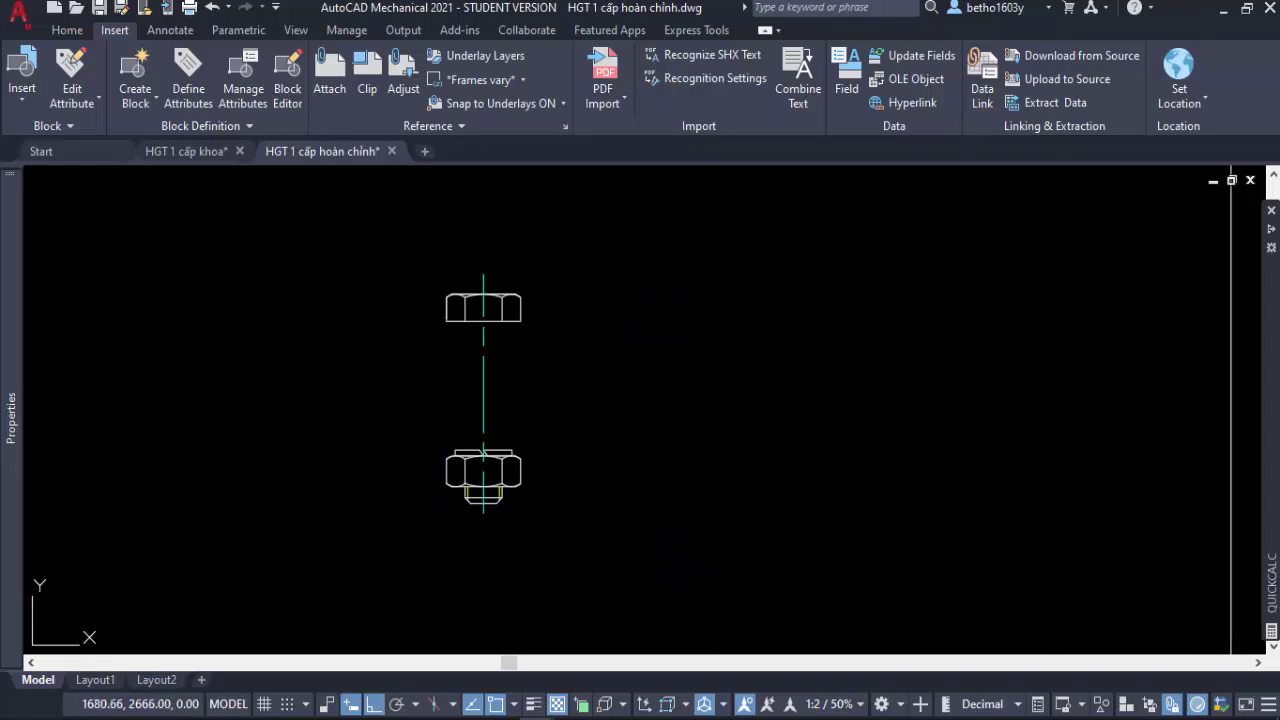
key(b)
key(Return)
text(M12)
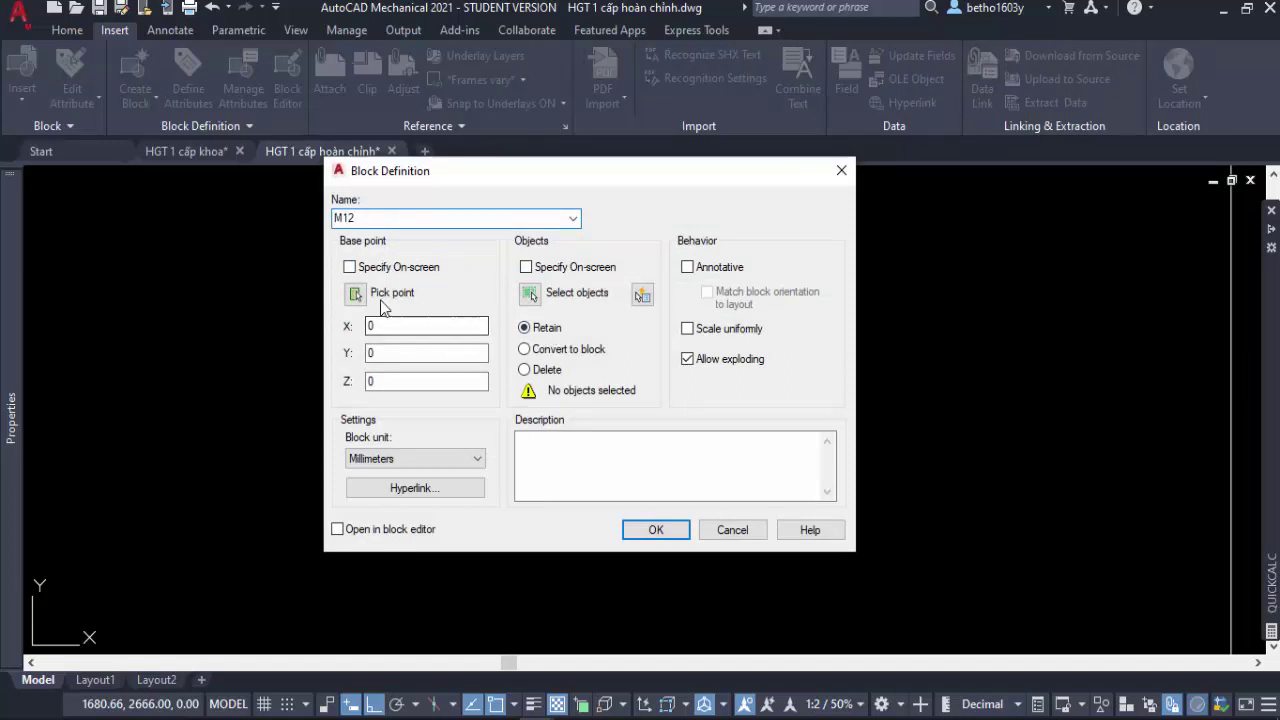
Define block M12 with base point at the top nut, 46 objects converted to a block.
click(356, 294)
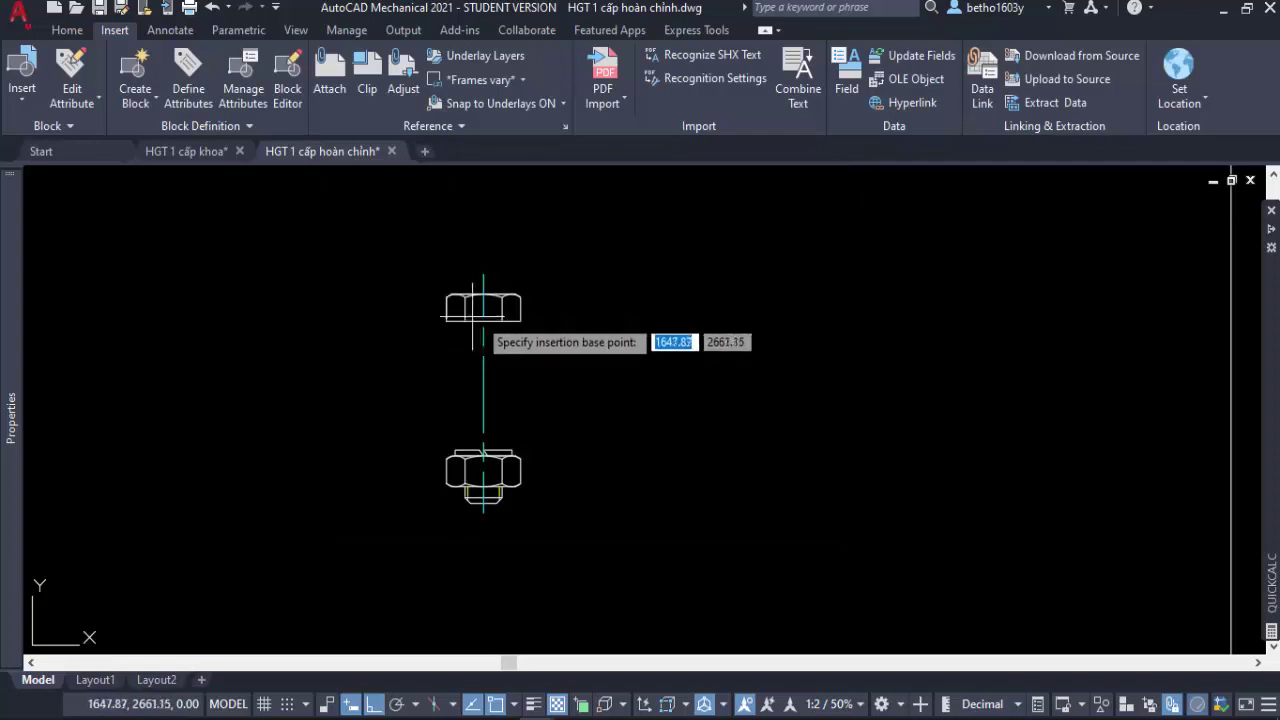
click(483, 327)
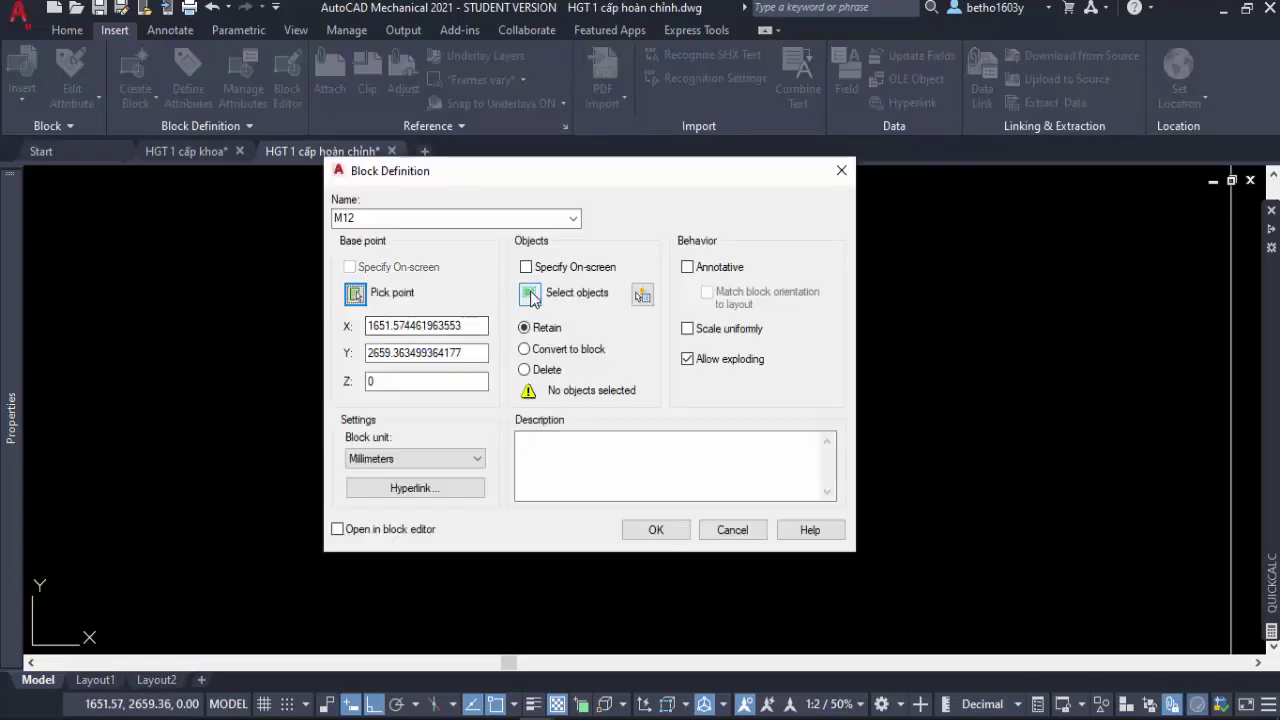
click(533, 289)
click(622, 520)
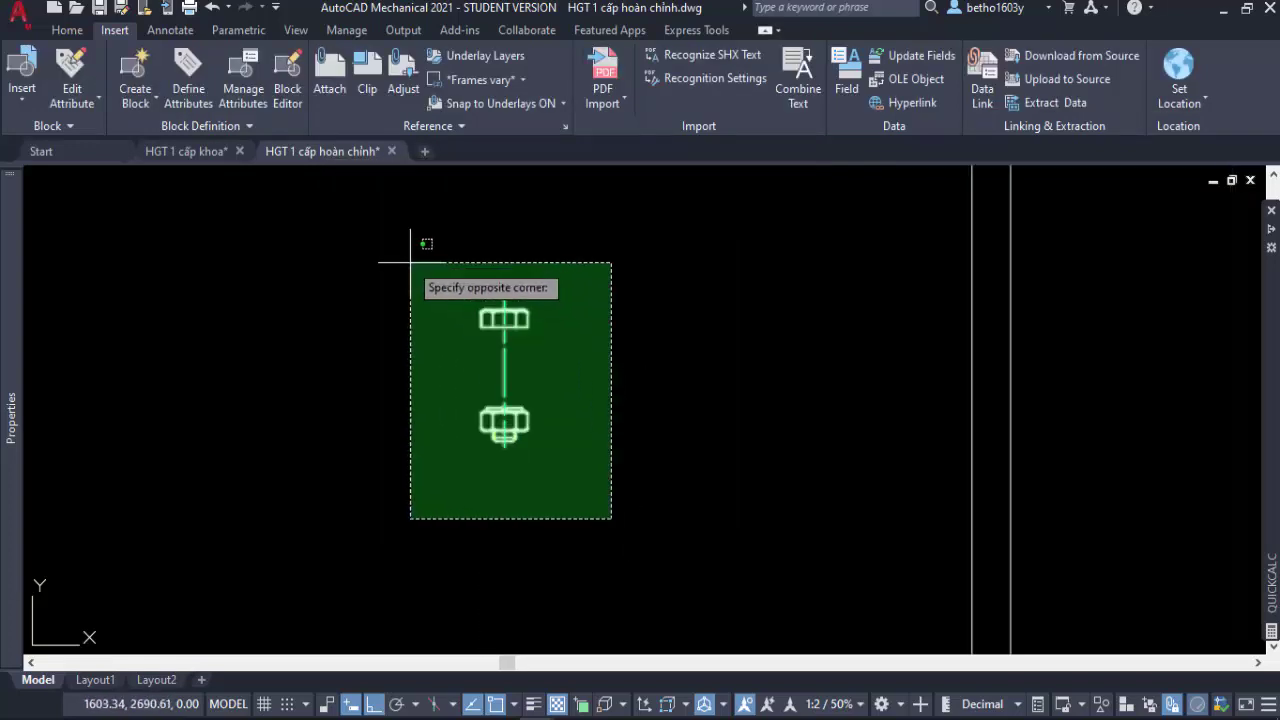
click(380, 230)
key(Return)
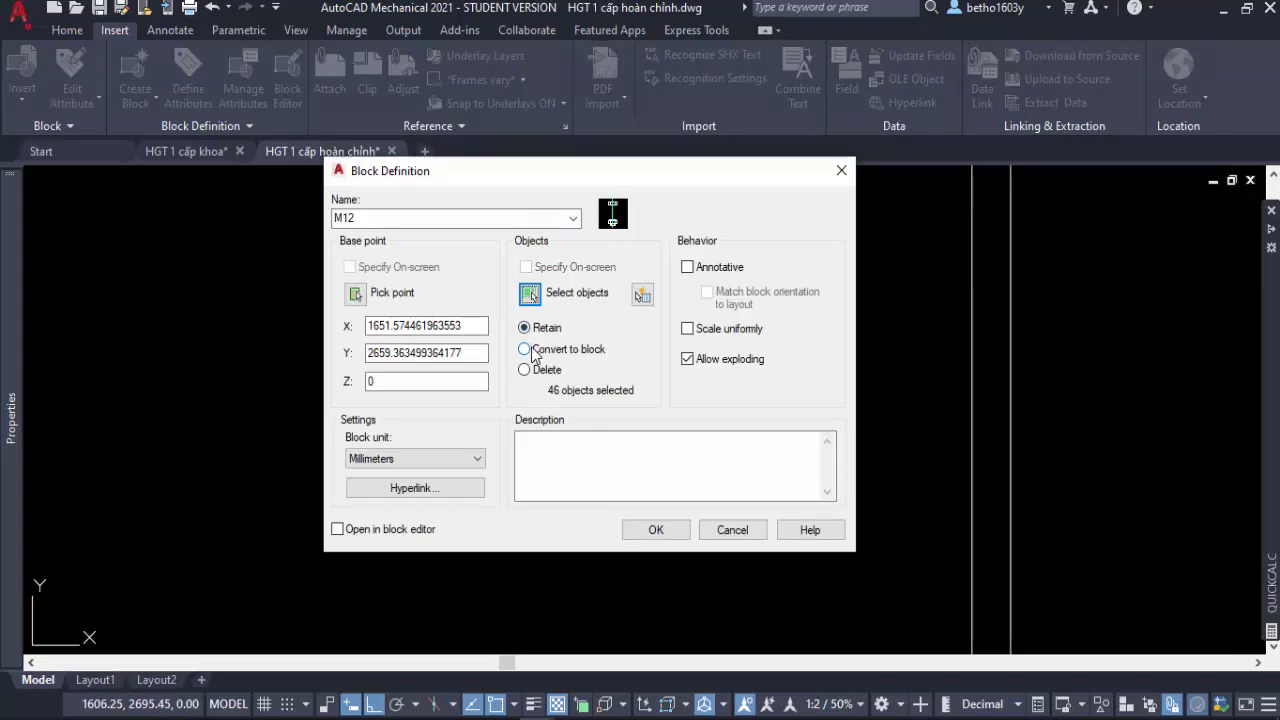
click(532, 350)
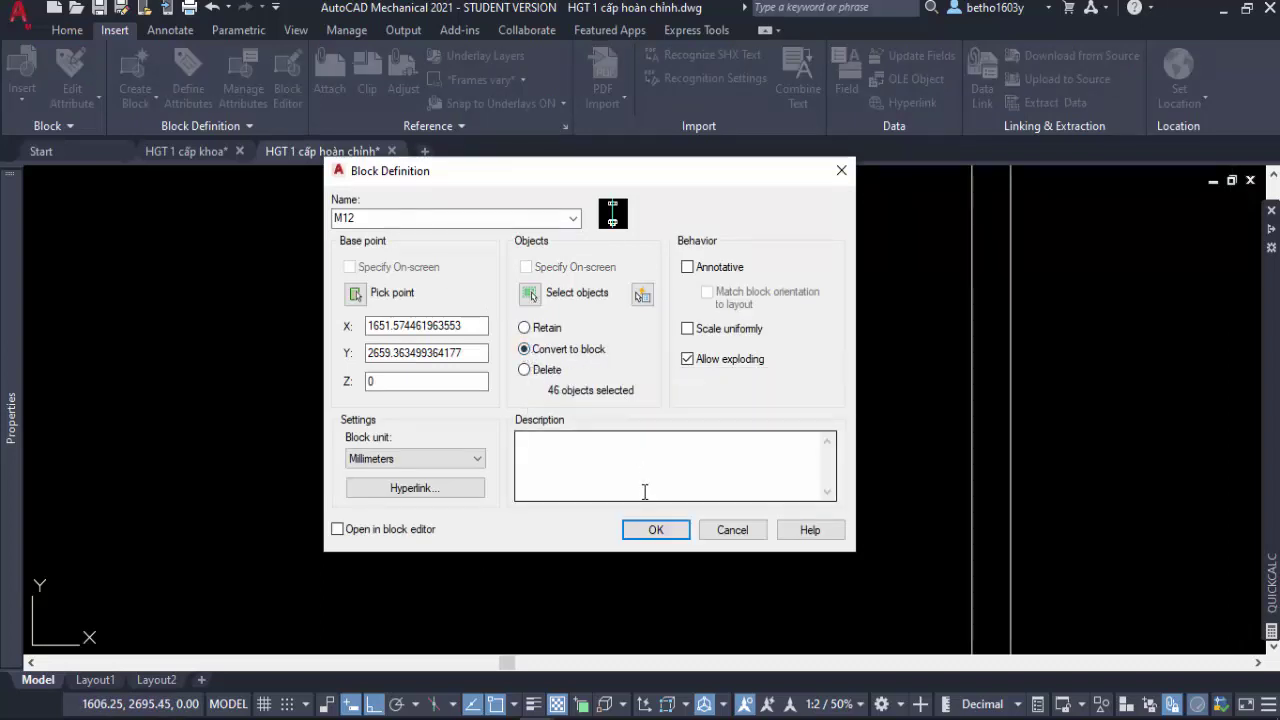
click(655, 530)
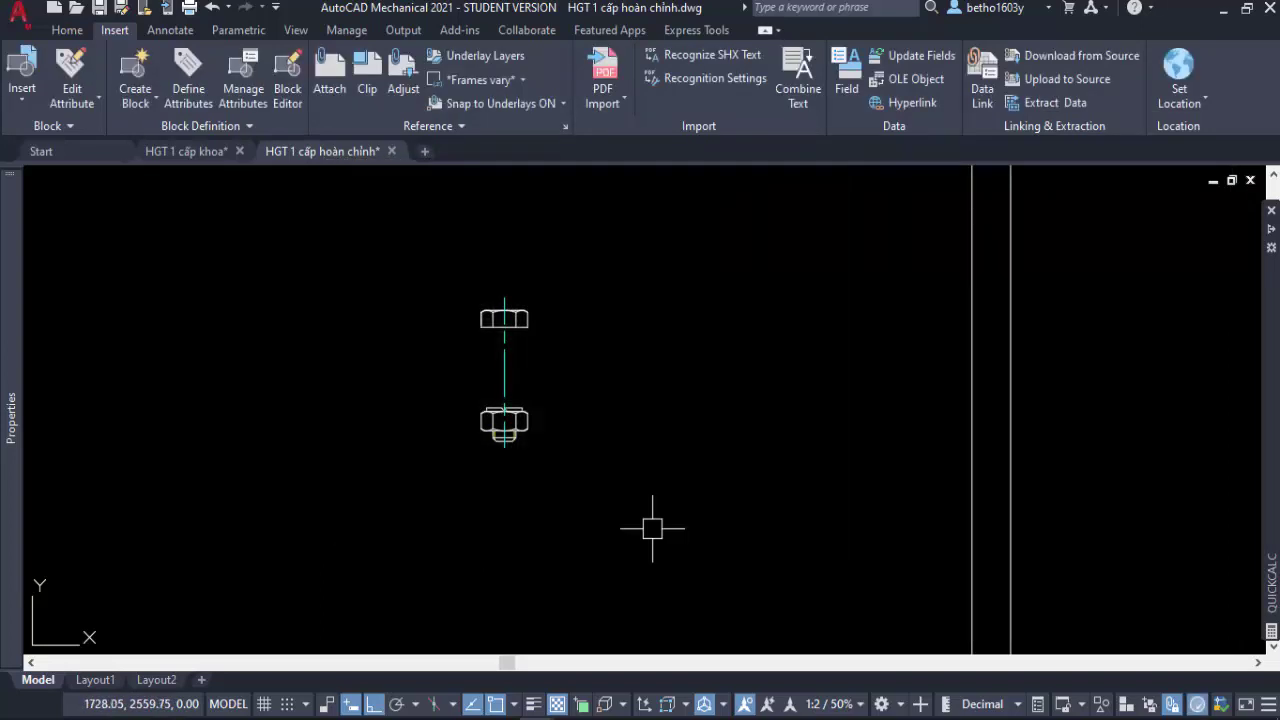
Select the new M12 block to verify it, then clear the selection.
click(525, 425)
scroll(516, 346, up, 4)
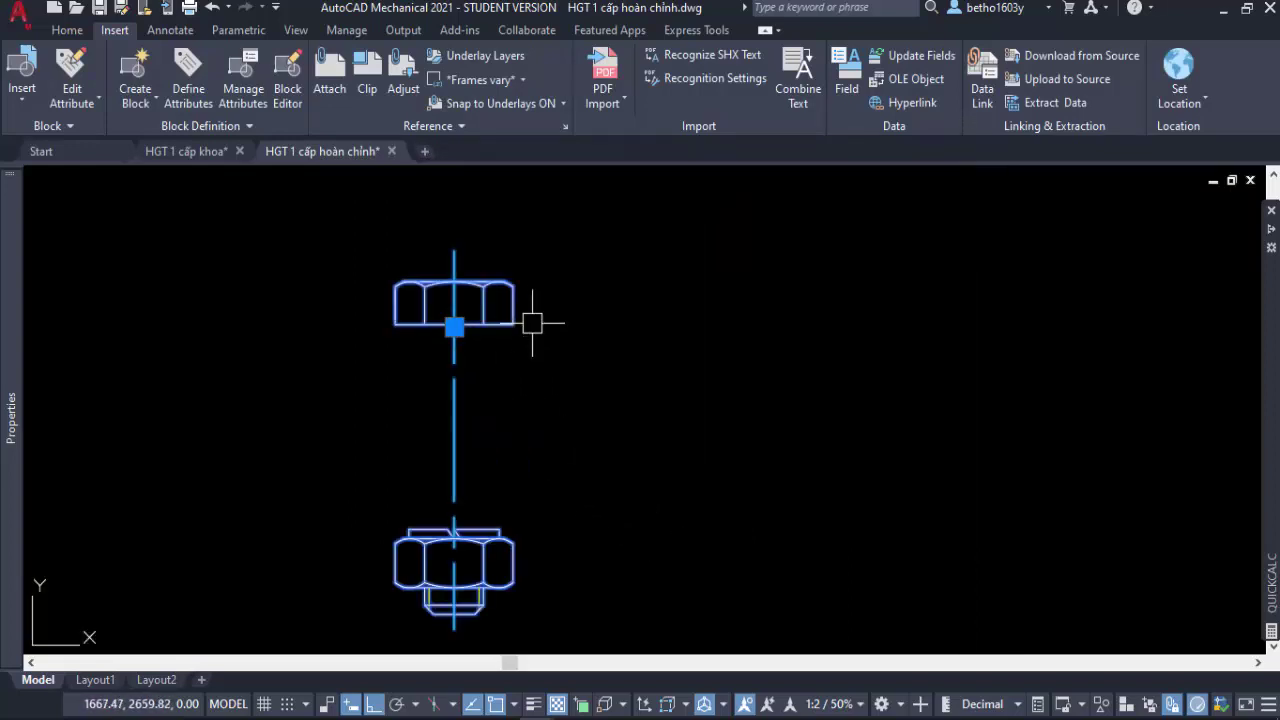
key(Escape)
scroll(481, 264, down, 3)
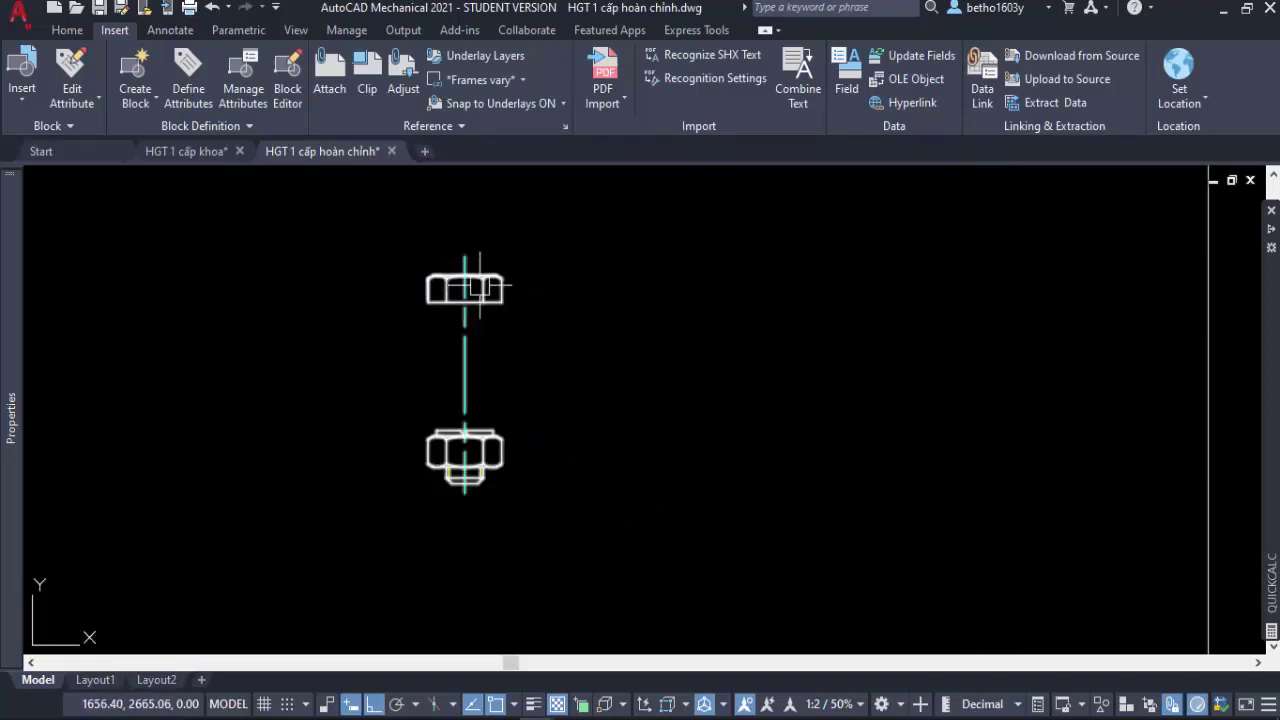
scroll(480, 330, down, 3)
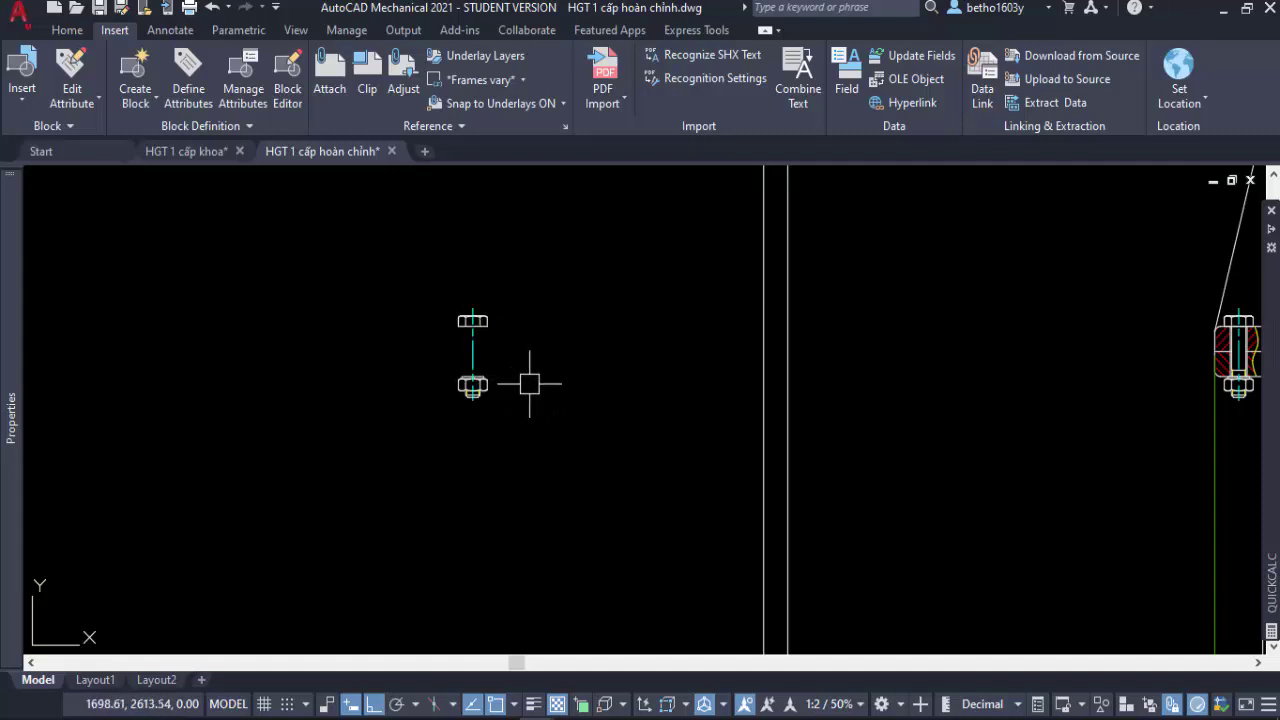
scroll(460, 395, up, 2)
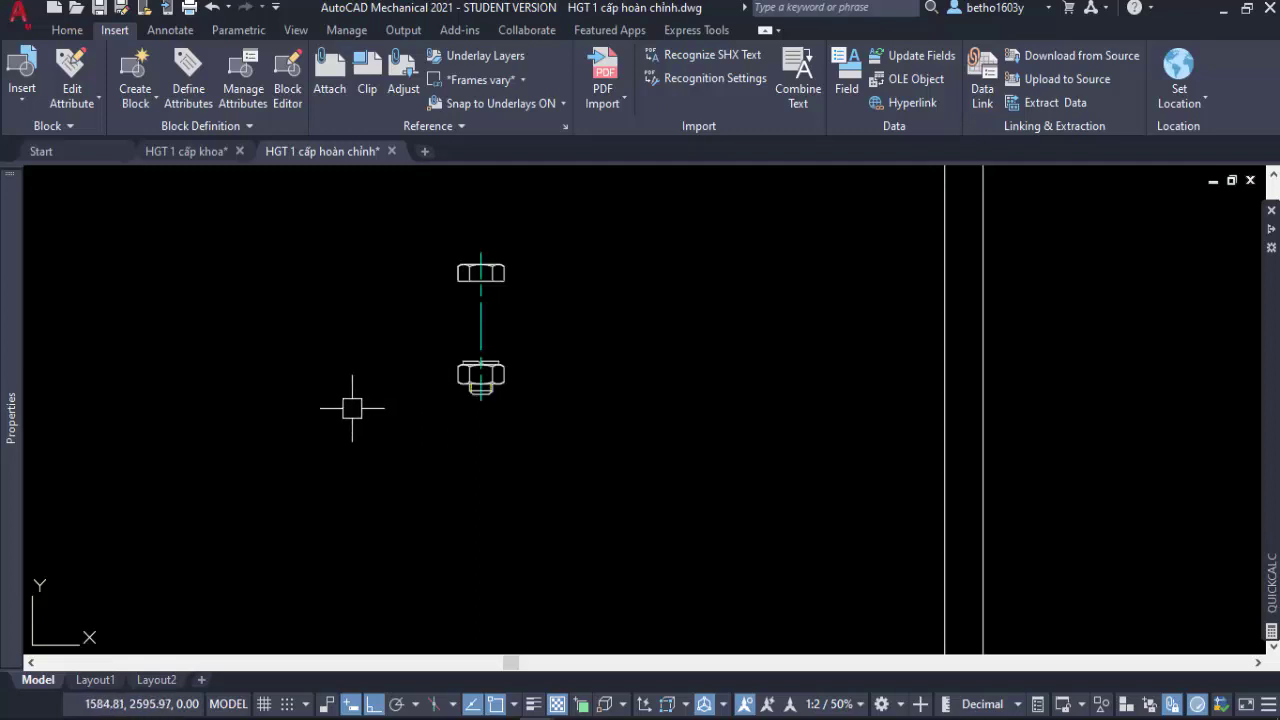
Draw a rectangle and a circle centred on its right side.
text(rec)
key(Return)
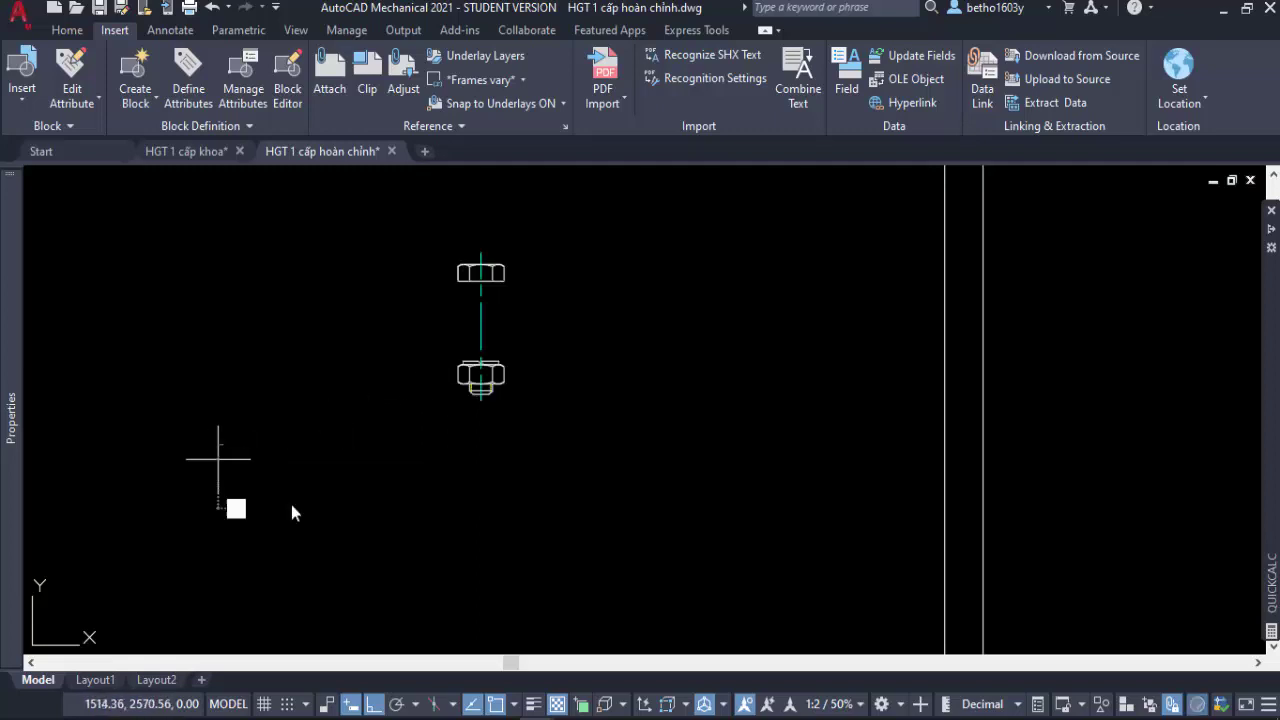
click(218, 460)
click(295, 505)
text(c)
key(Return)
scroll(280, 520, up, 4)
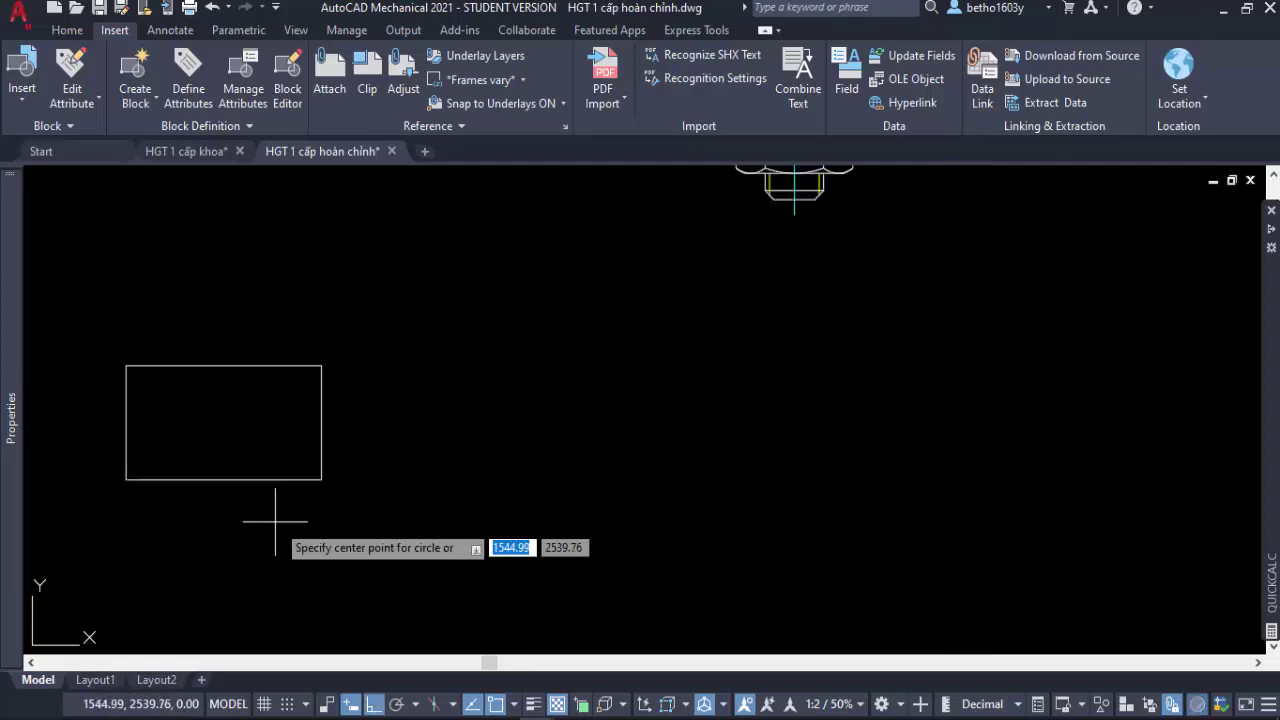
click(293, 458)
click(290, 427)
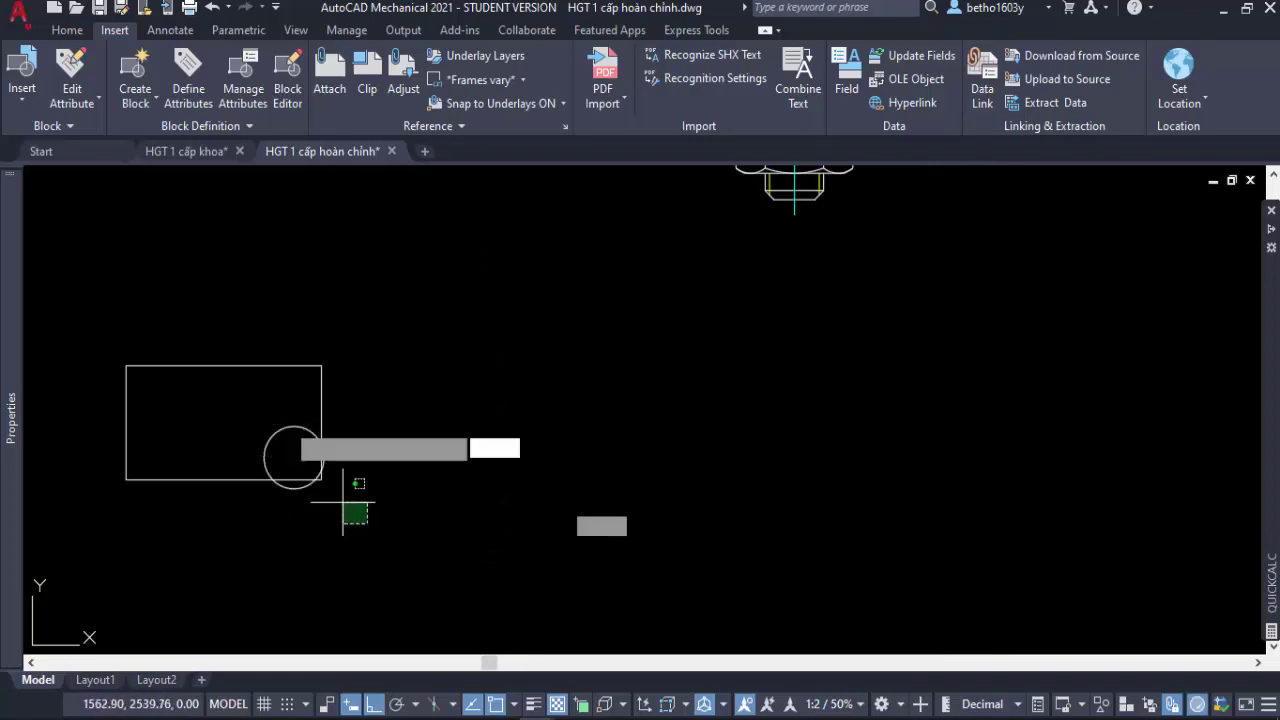
Define a block from both shapes, based on the rectangle, deleting the originals.
drag(351, 508, 194, 309)
text(b)
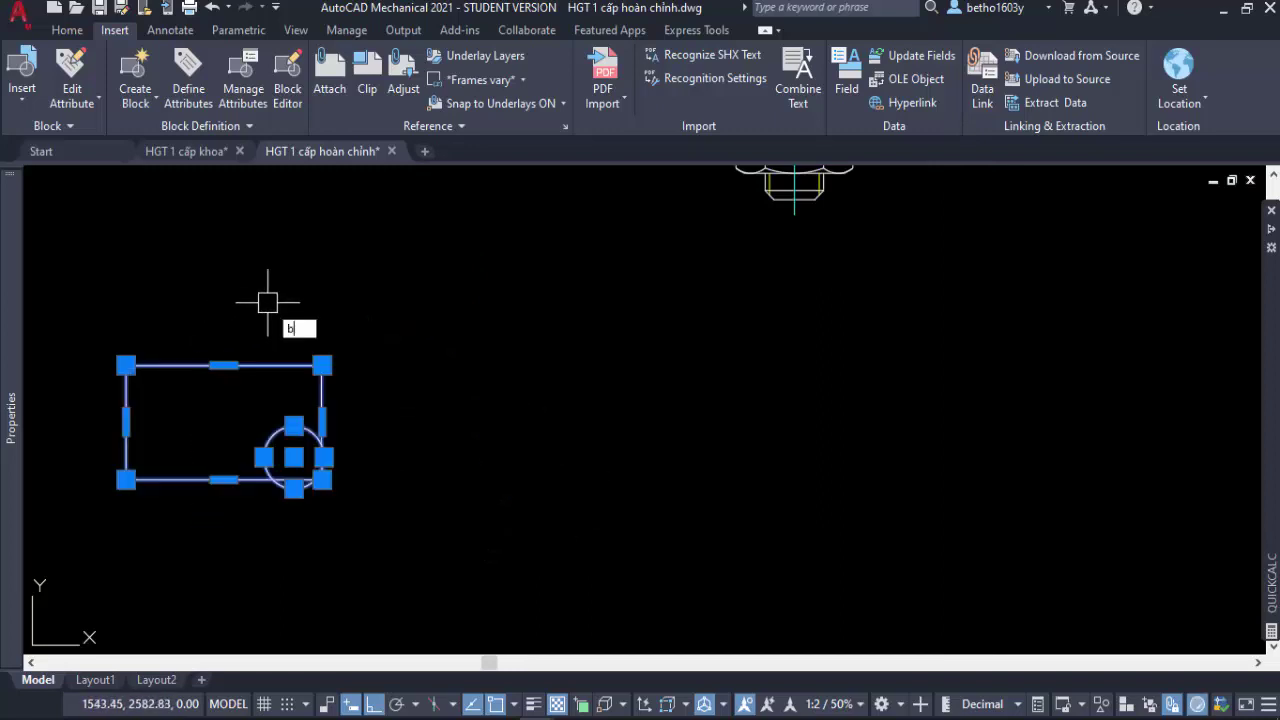
key(Return)
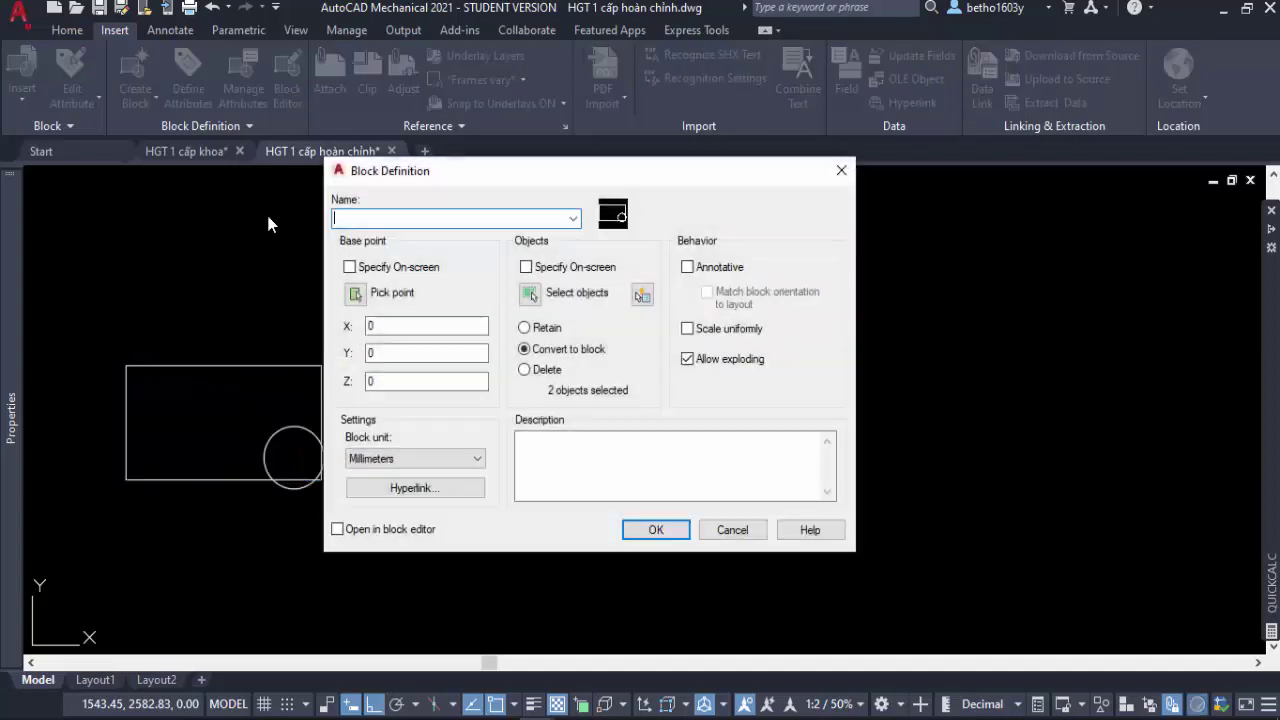
text(sfsdfe)
click(355, 294)
click(316, 365)
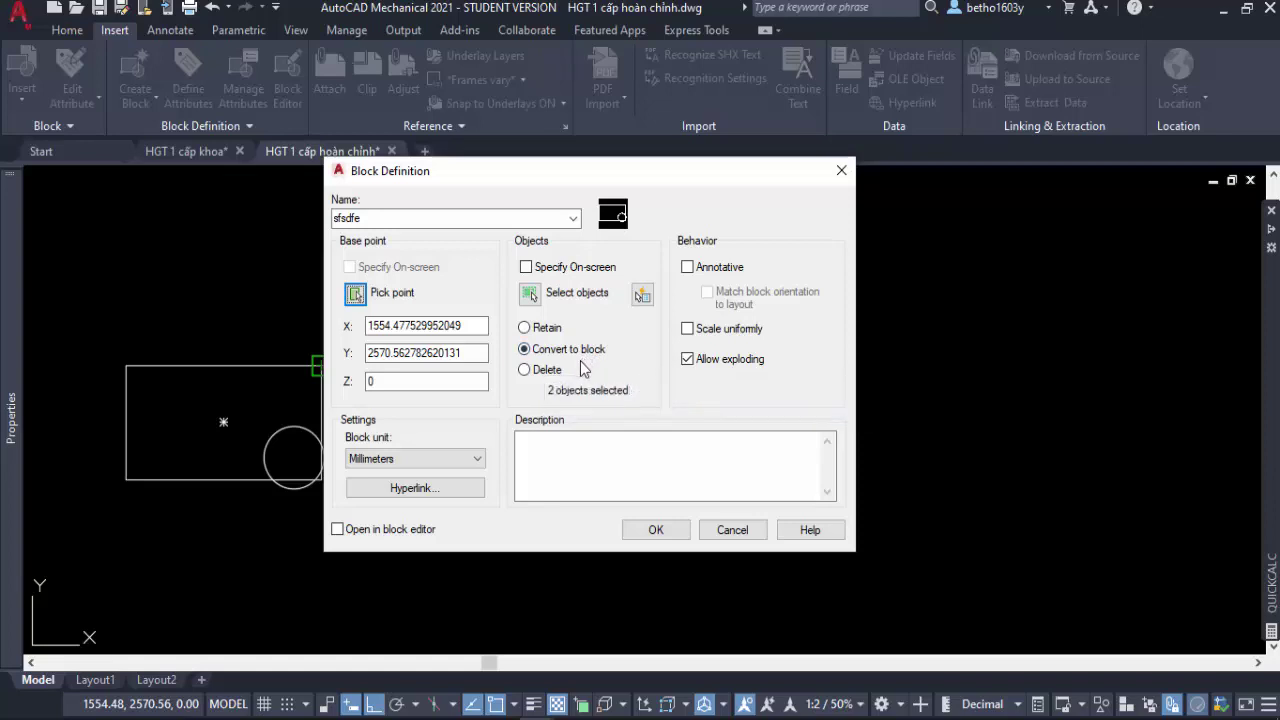
click(524, 370)
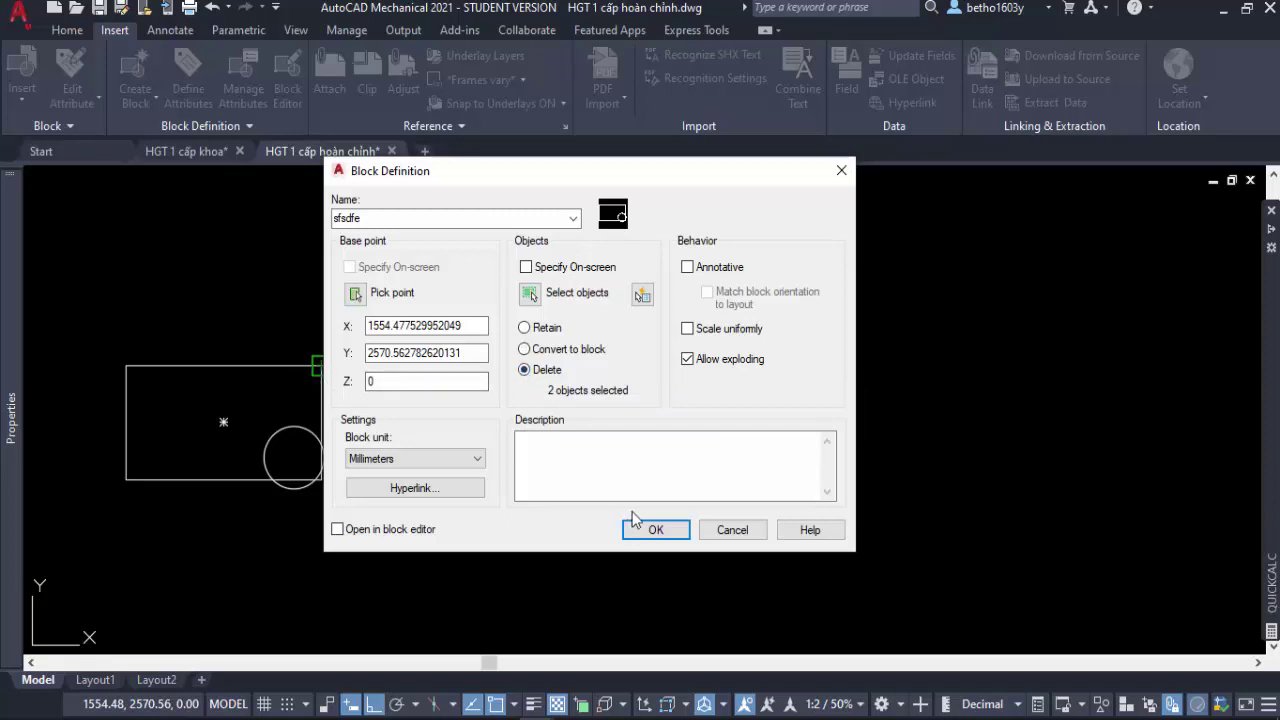
click(652, 535)
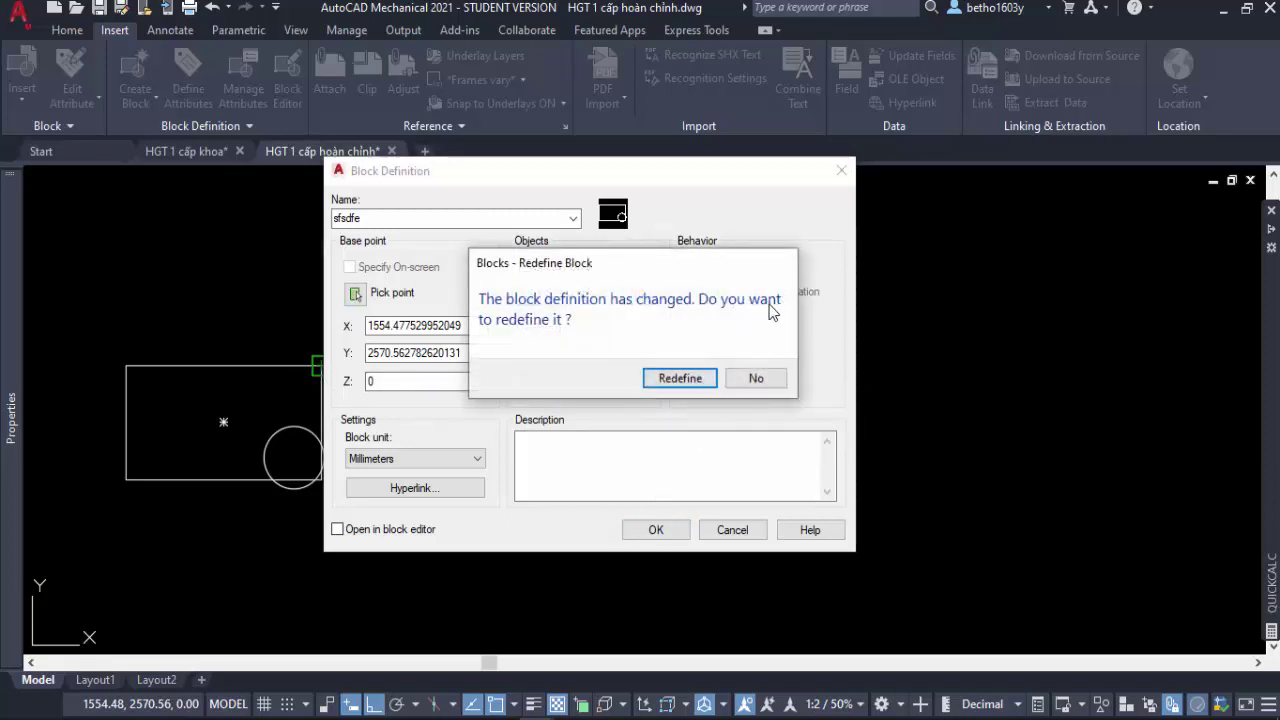
Decline redefining the existing block and create it under the new name sadadww.
click(756, 377)
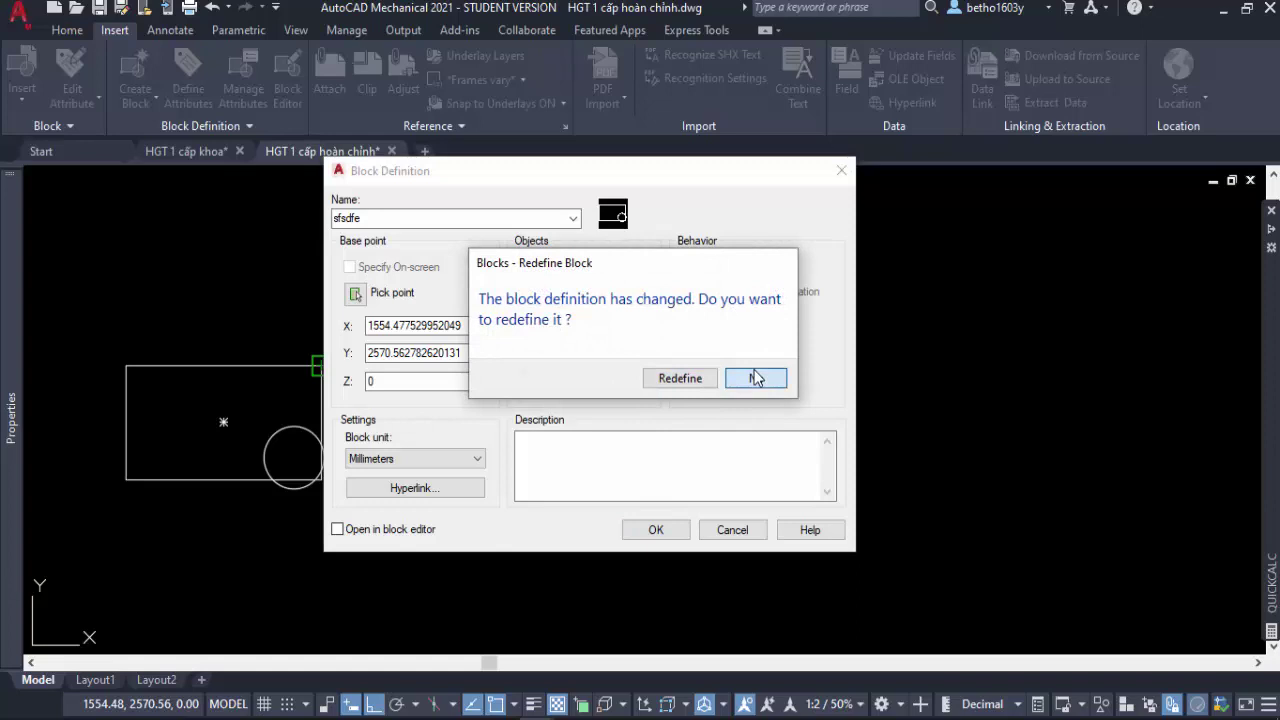
text(sadadwwd)
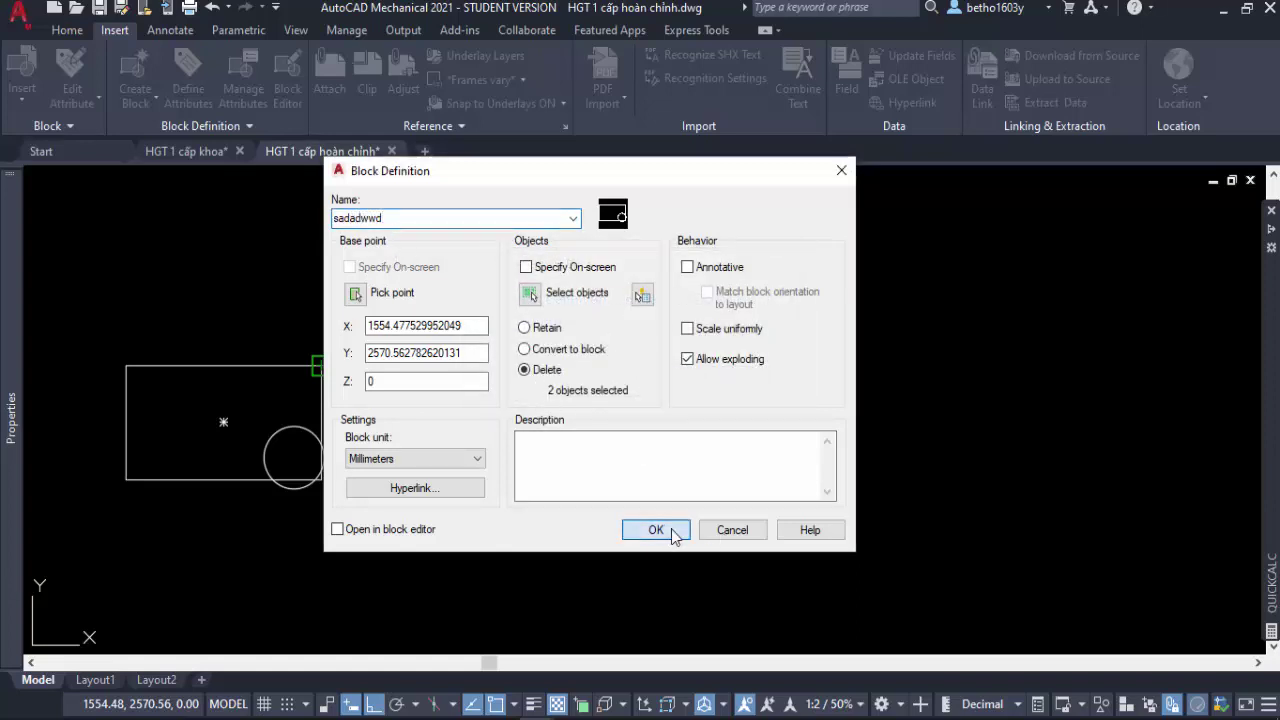
click(656, 530)
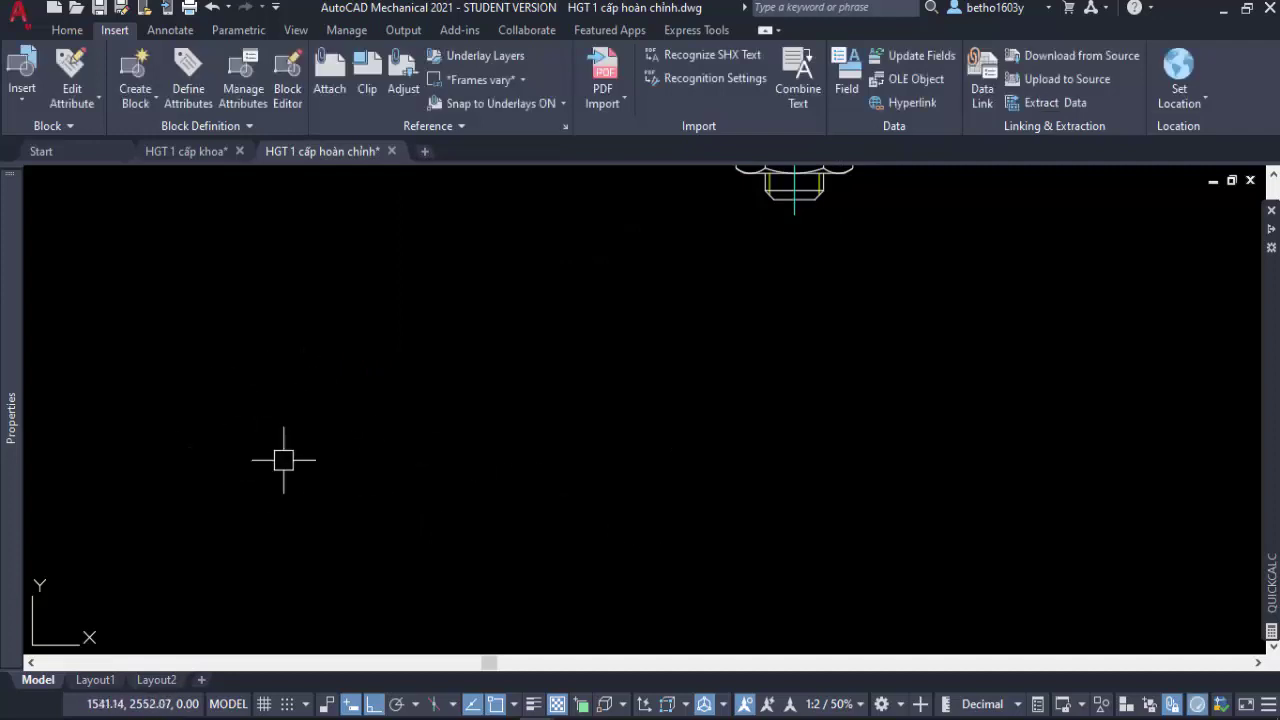
Check the drawing's blocks and window-select the rectangle and circle.
click(27, 99)
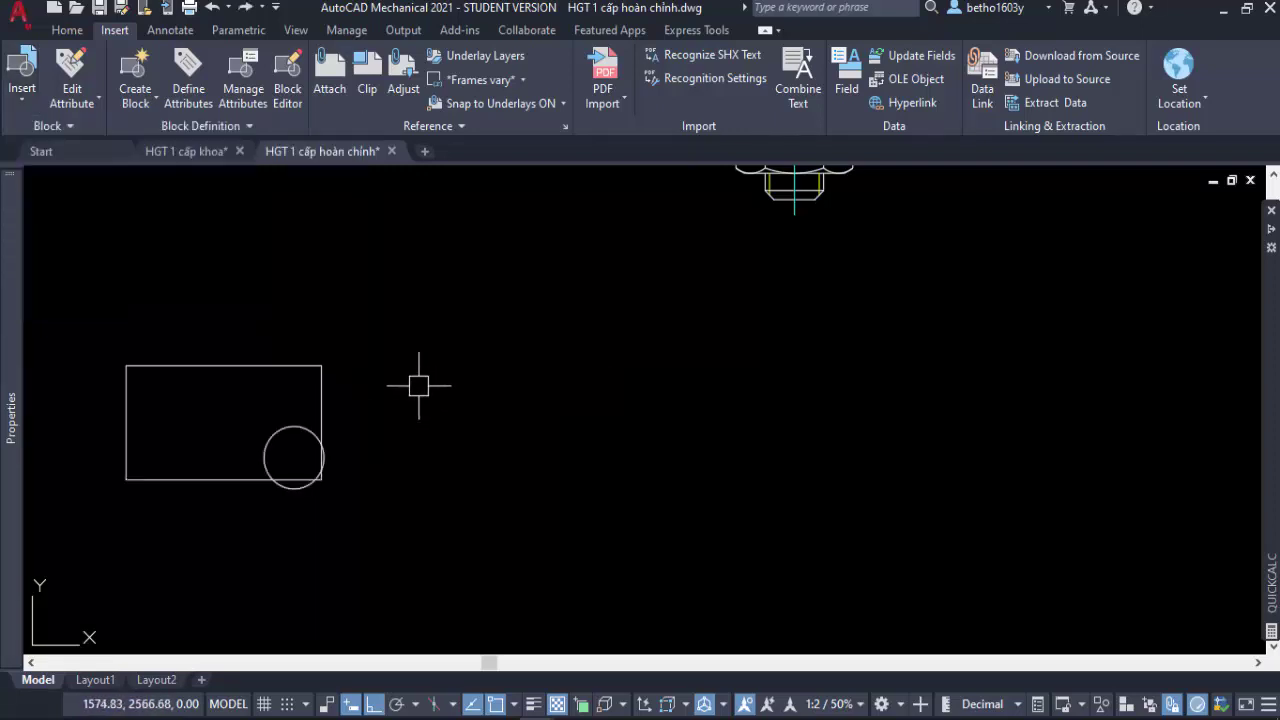
click(322, 410)
click(360, 512)
click(305, 470)
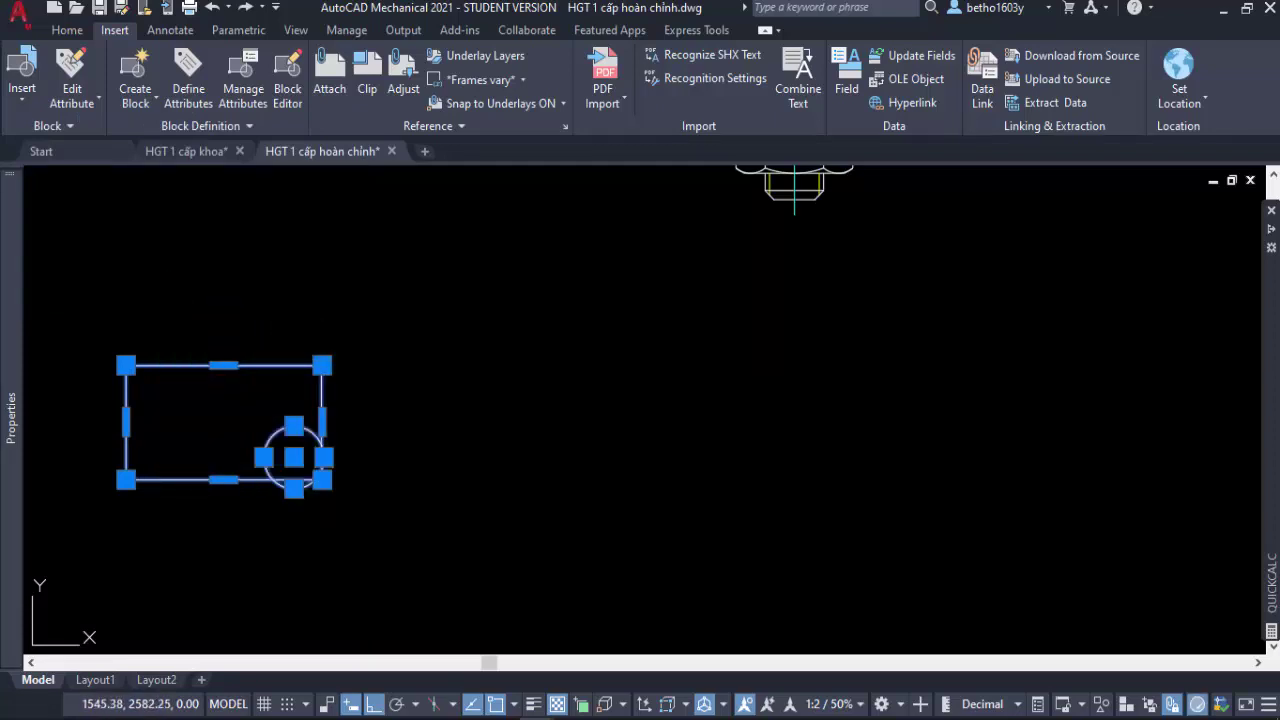
Define block sadadas from them with base point at the rectangle's top-right corner.
text(b)
key(Return)
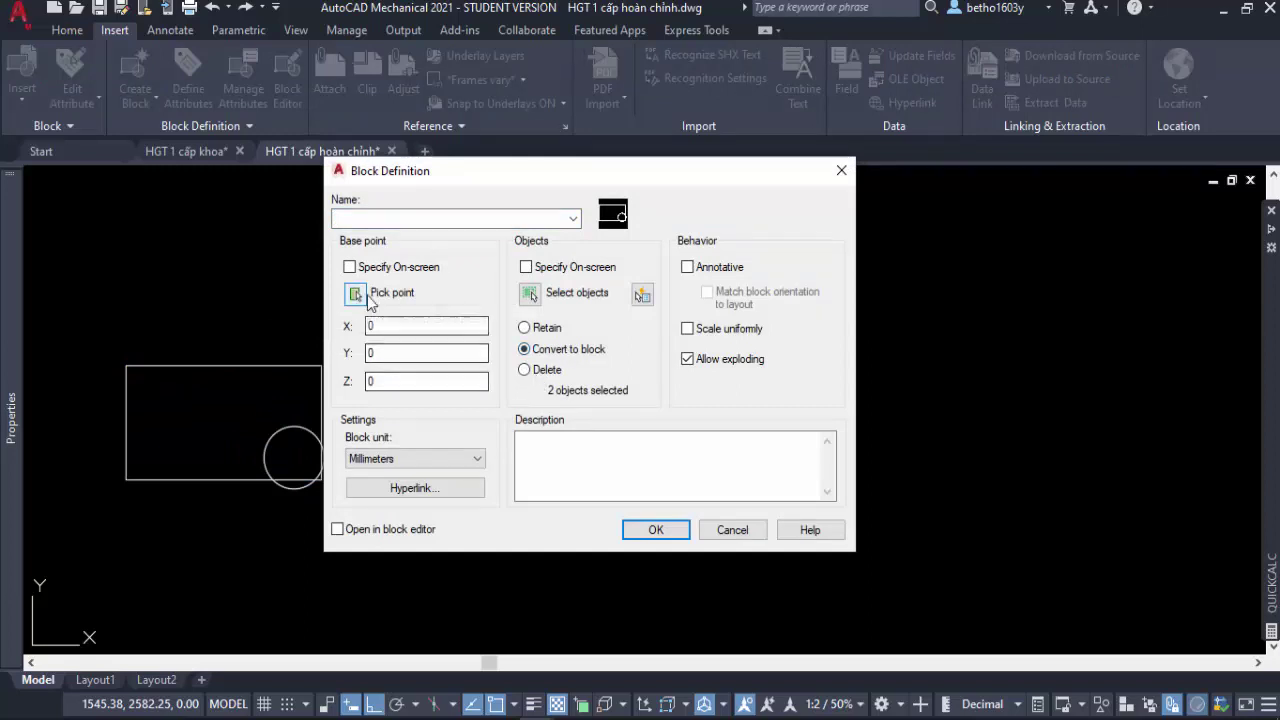
click(380, 218)
text(sadadas)
click(357, 293)
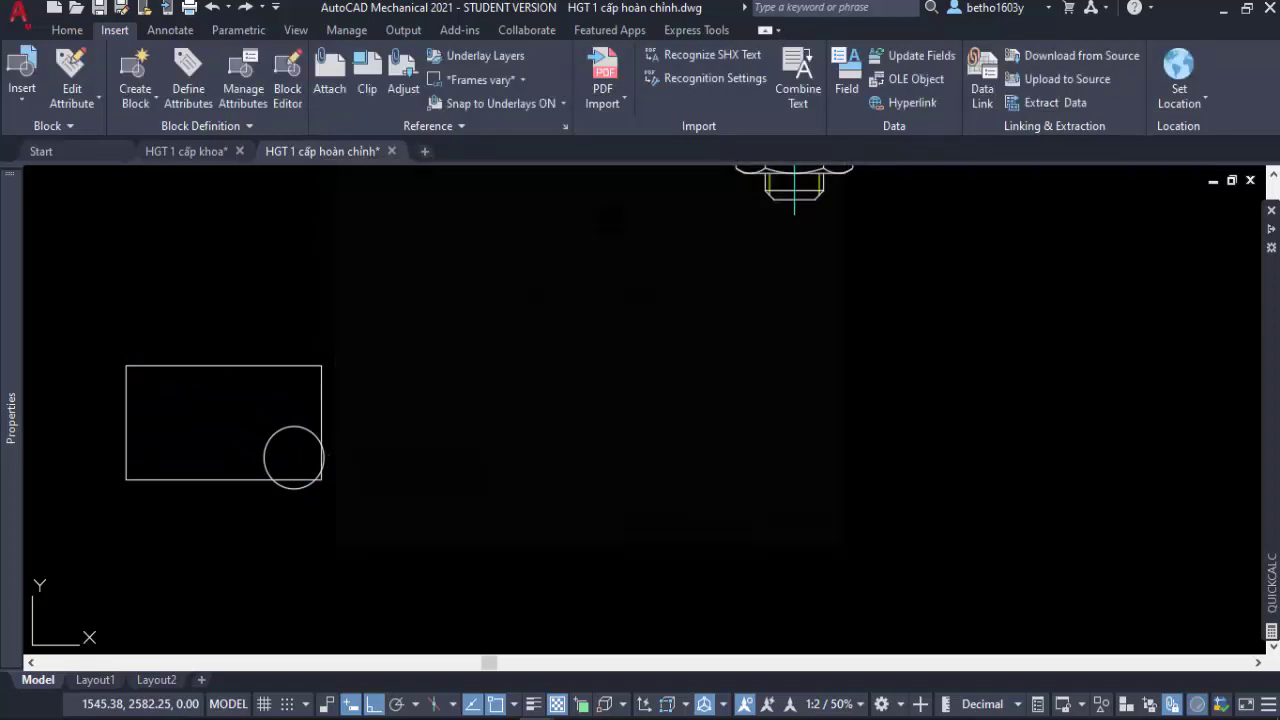
click(320, 365)
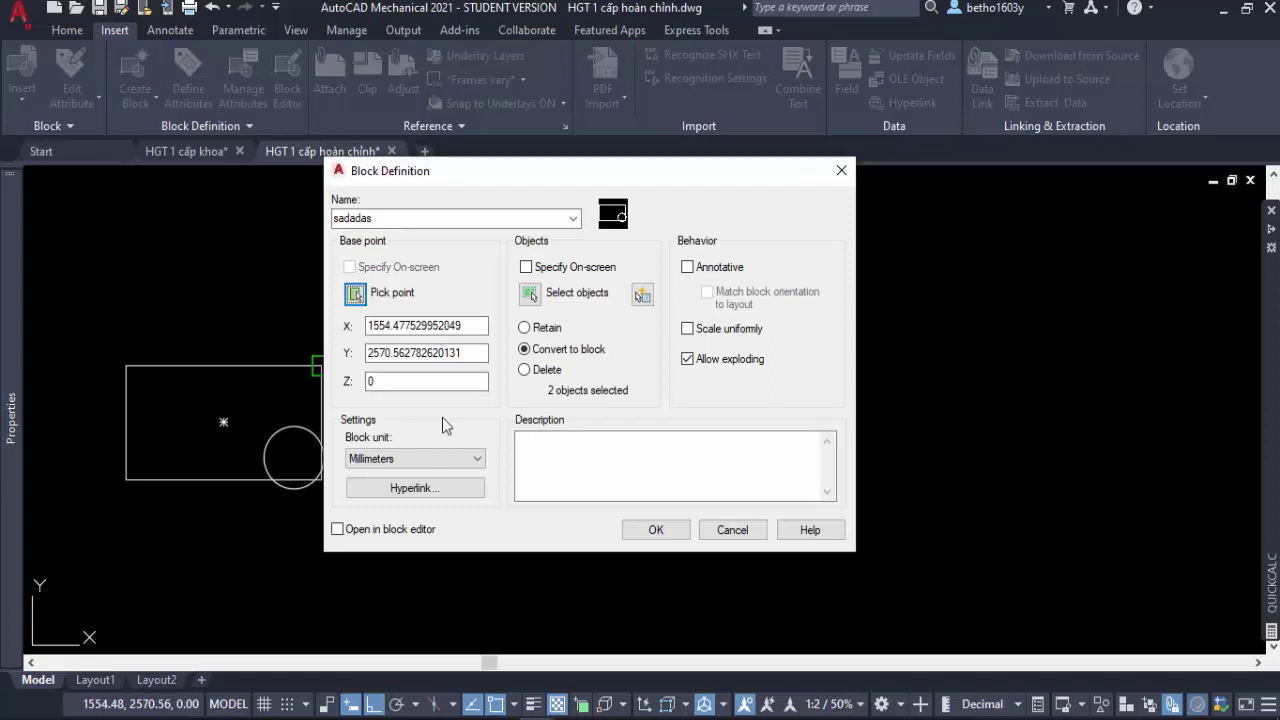
click(656, 530)
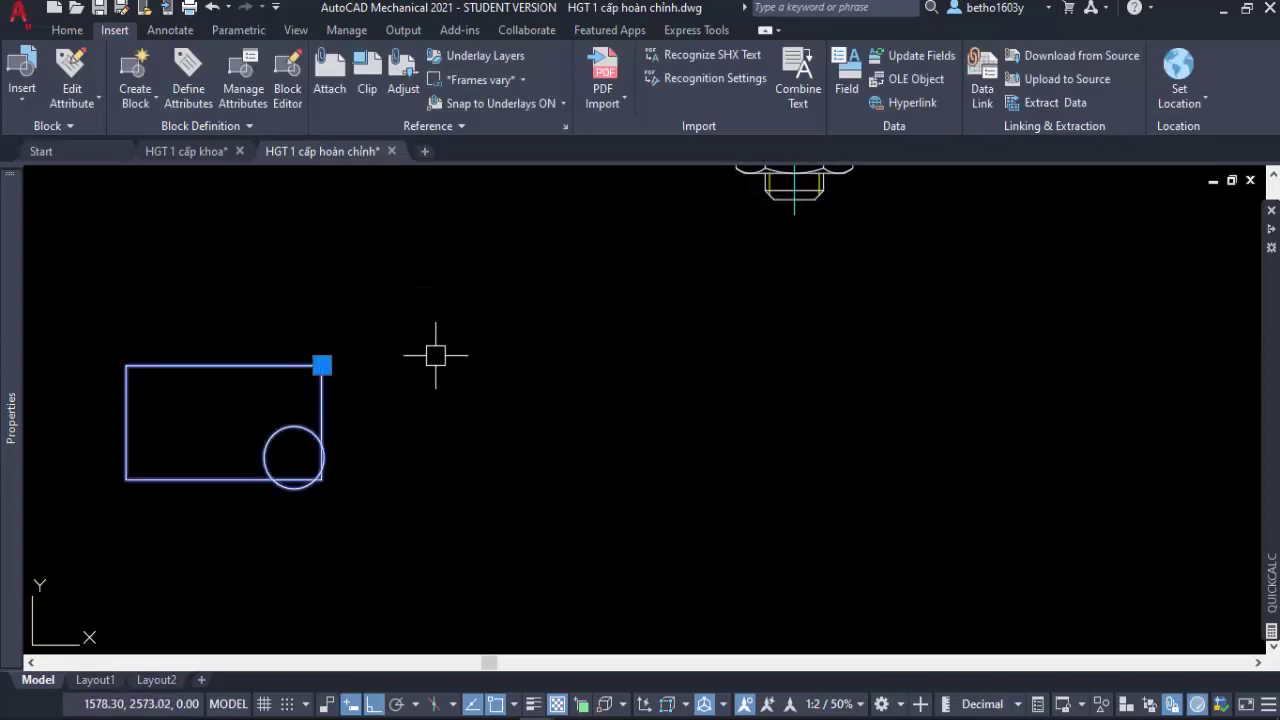
scroll(436, 455, down, 4)
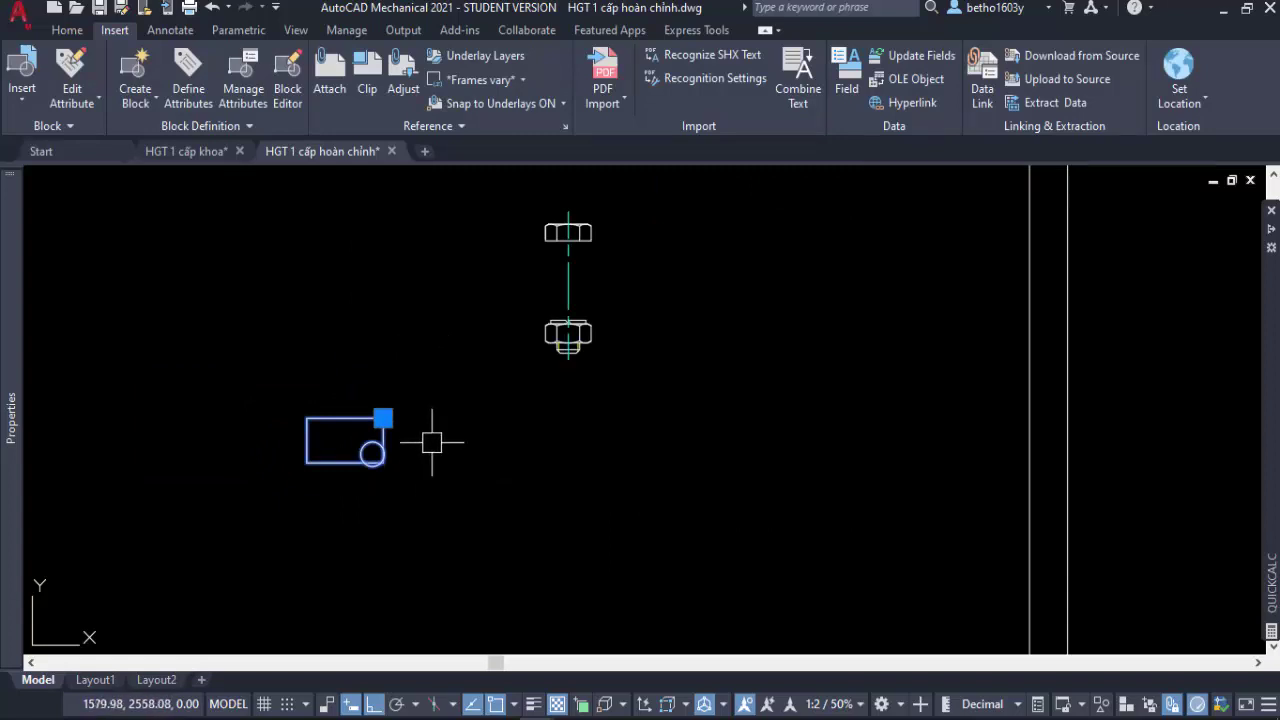
scroll(325, 405, down, 2)
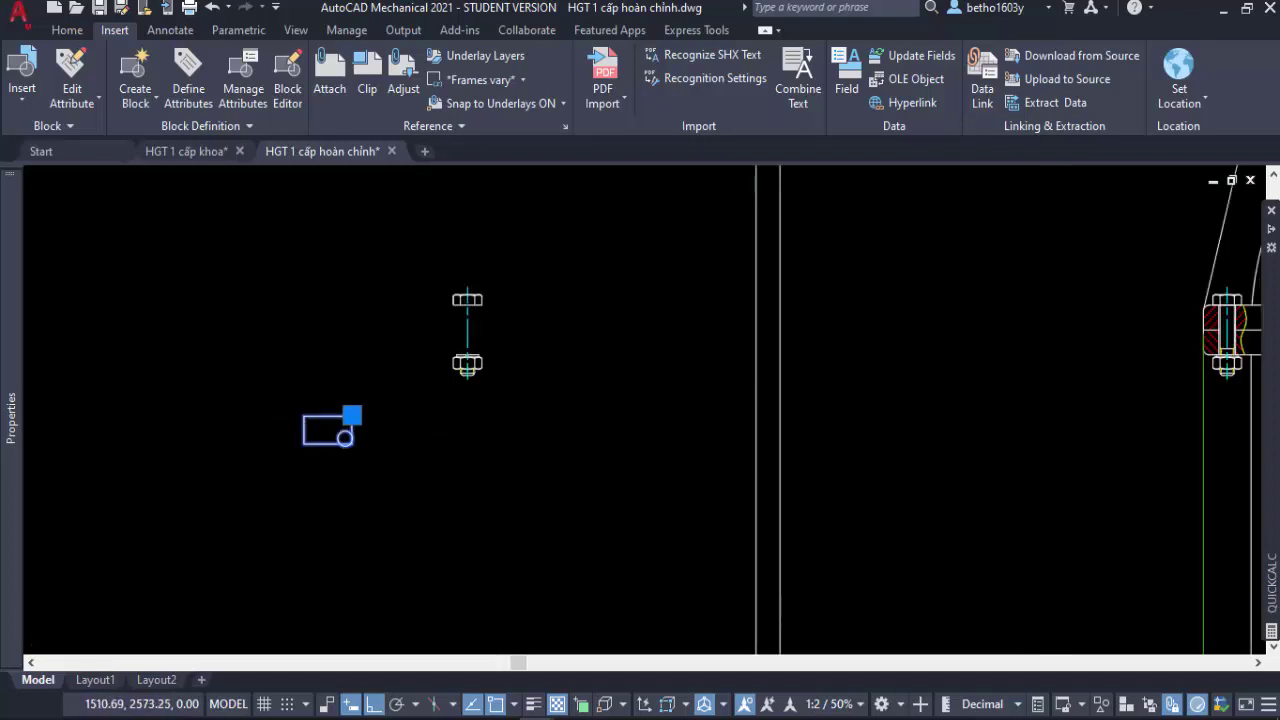
scroll(320, 420, down, 2)
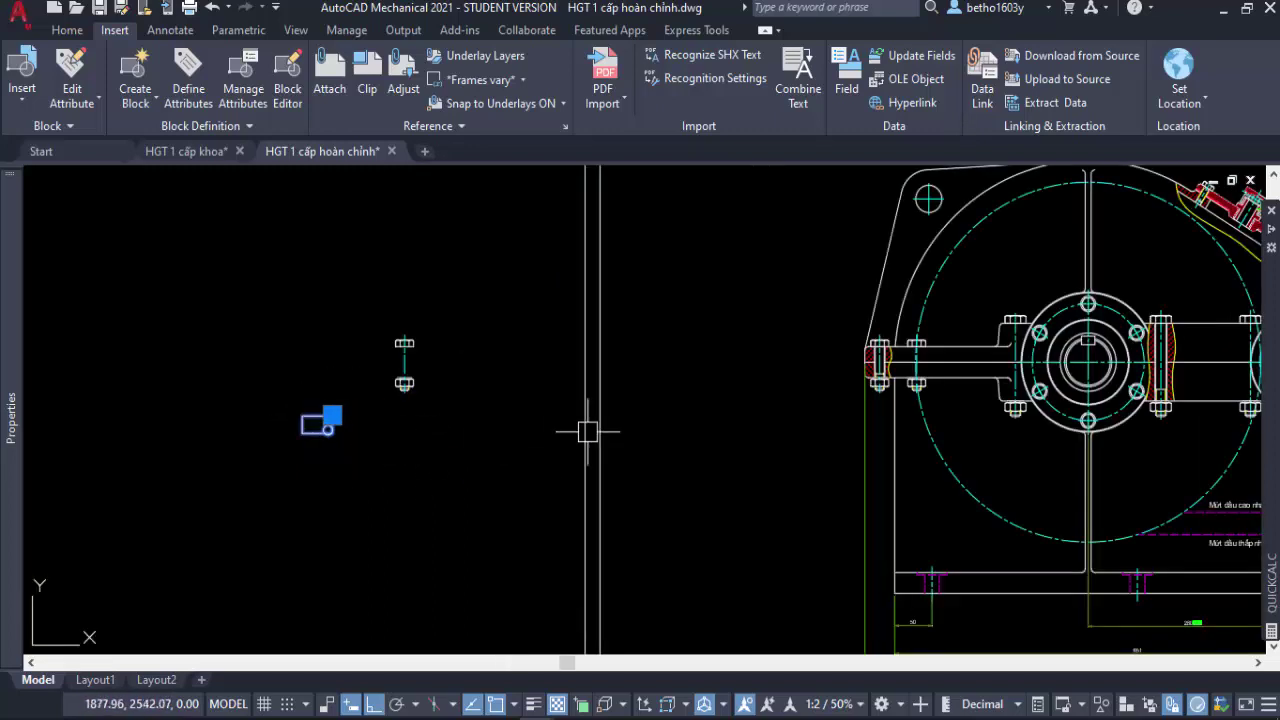
Open a new Drawing1, check its insertable blocks, then return to the gearbox drawing.
click(425, 152)
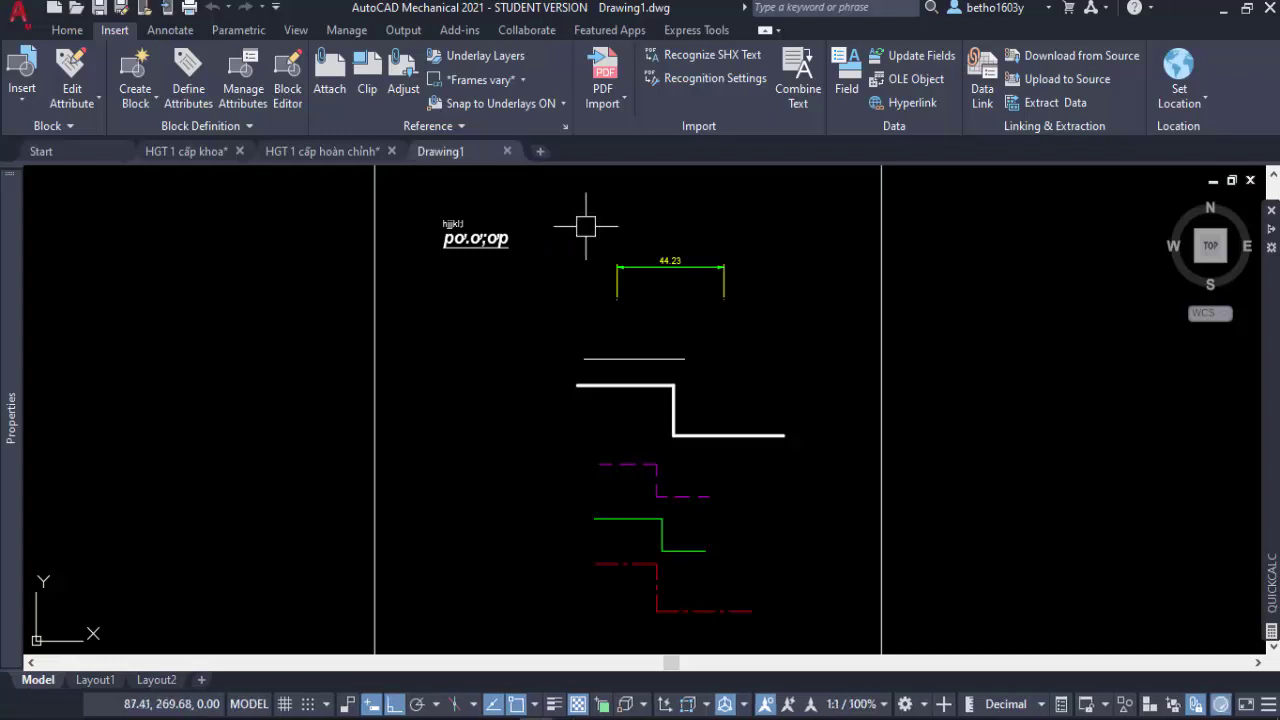
click(26, 104)
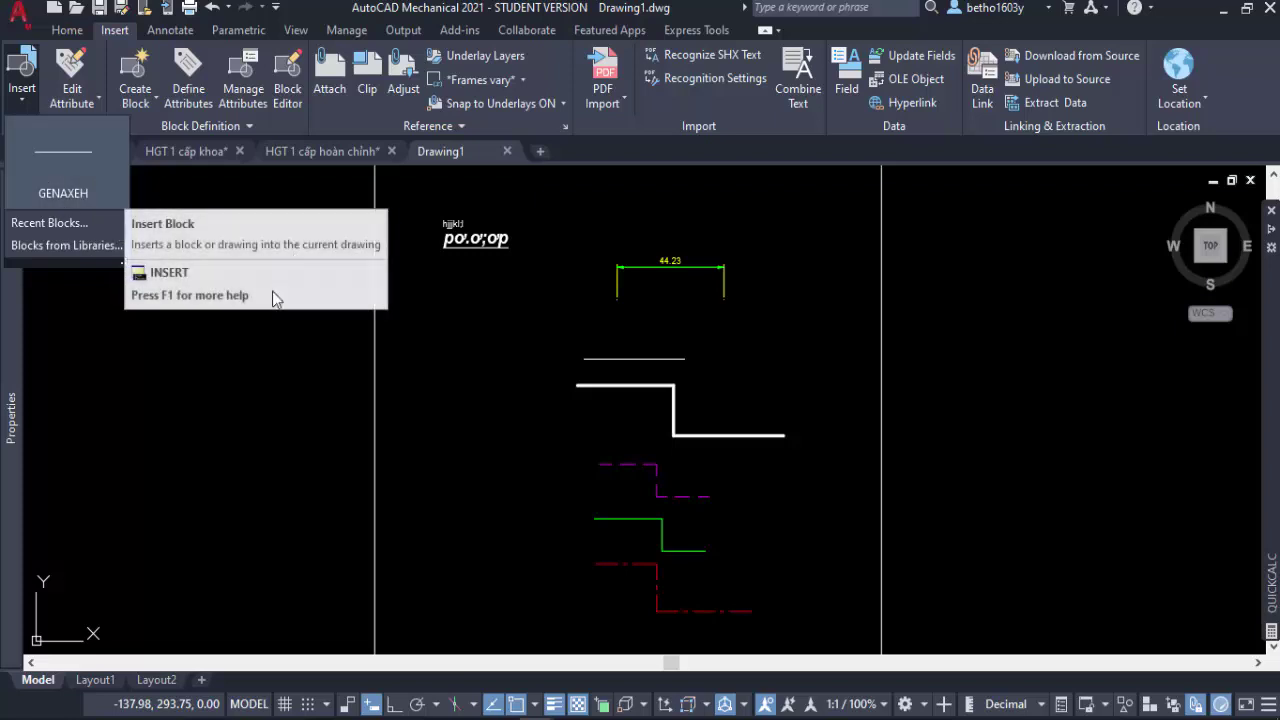
click(182, 424)
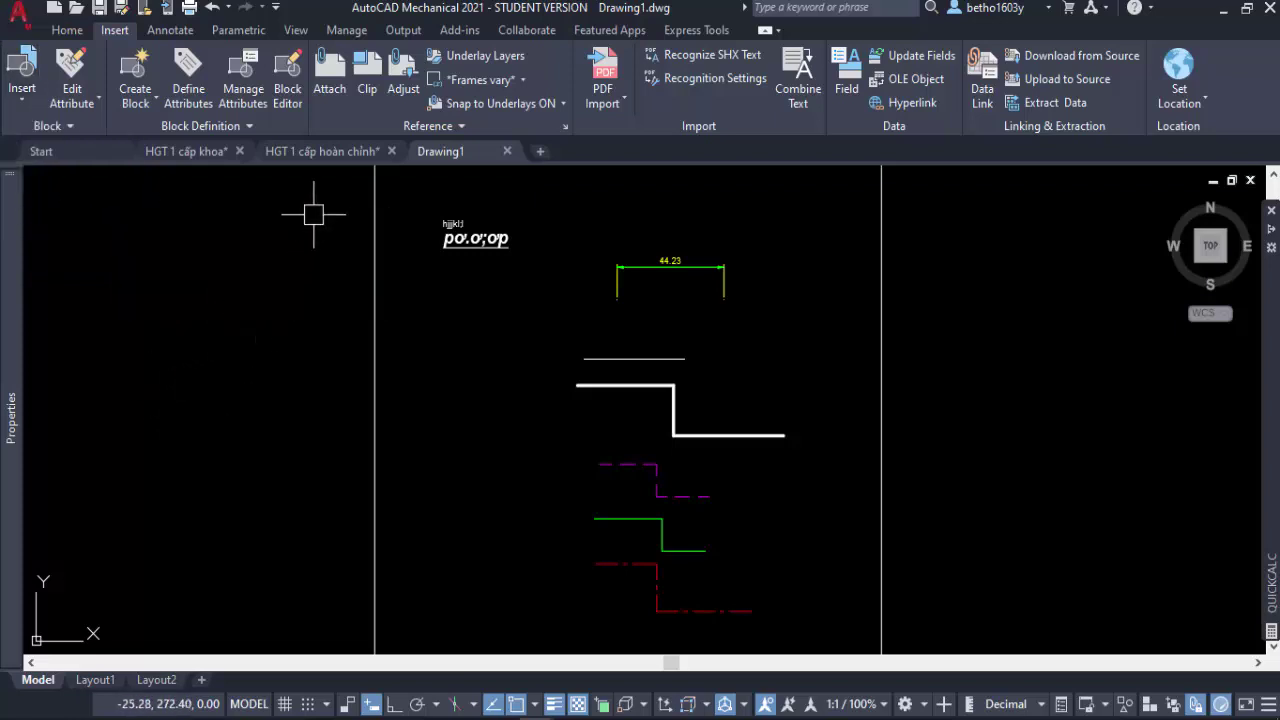
click(327, 154)
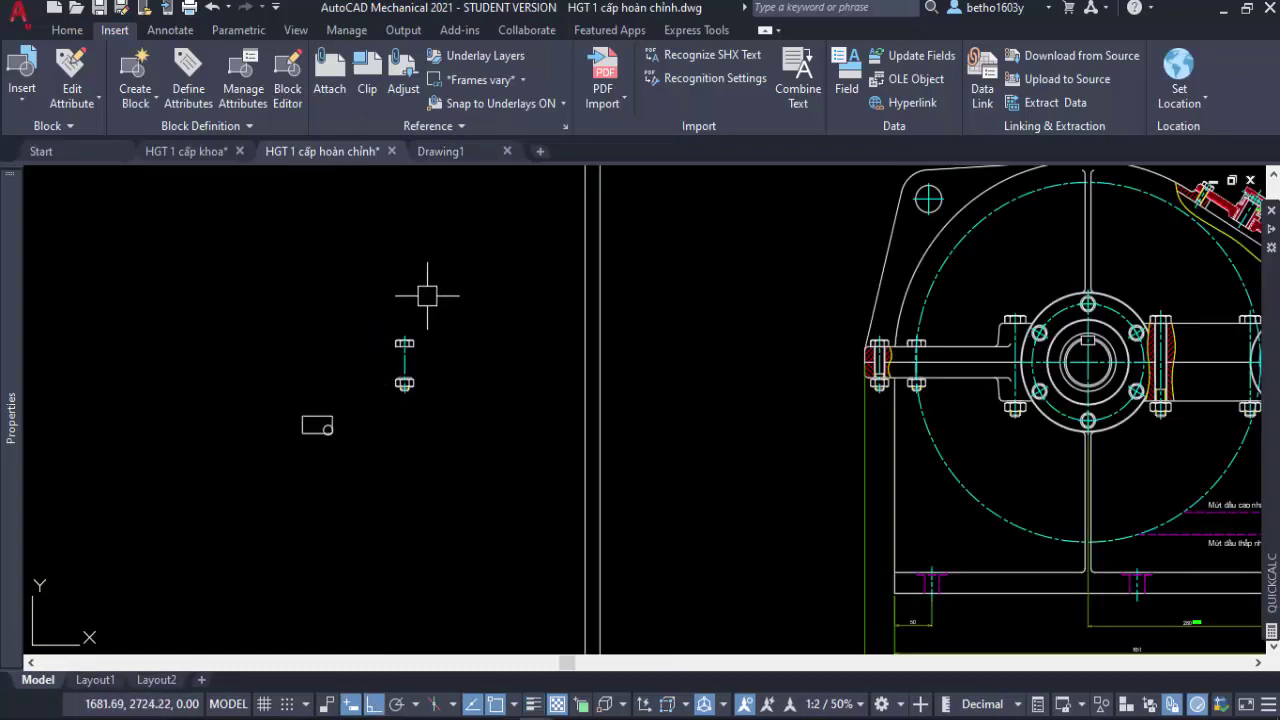
Window-select the bolt's 46 objects and open Write Block via WBLOCK.
scroll(405, 365, up, 4)
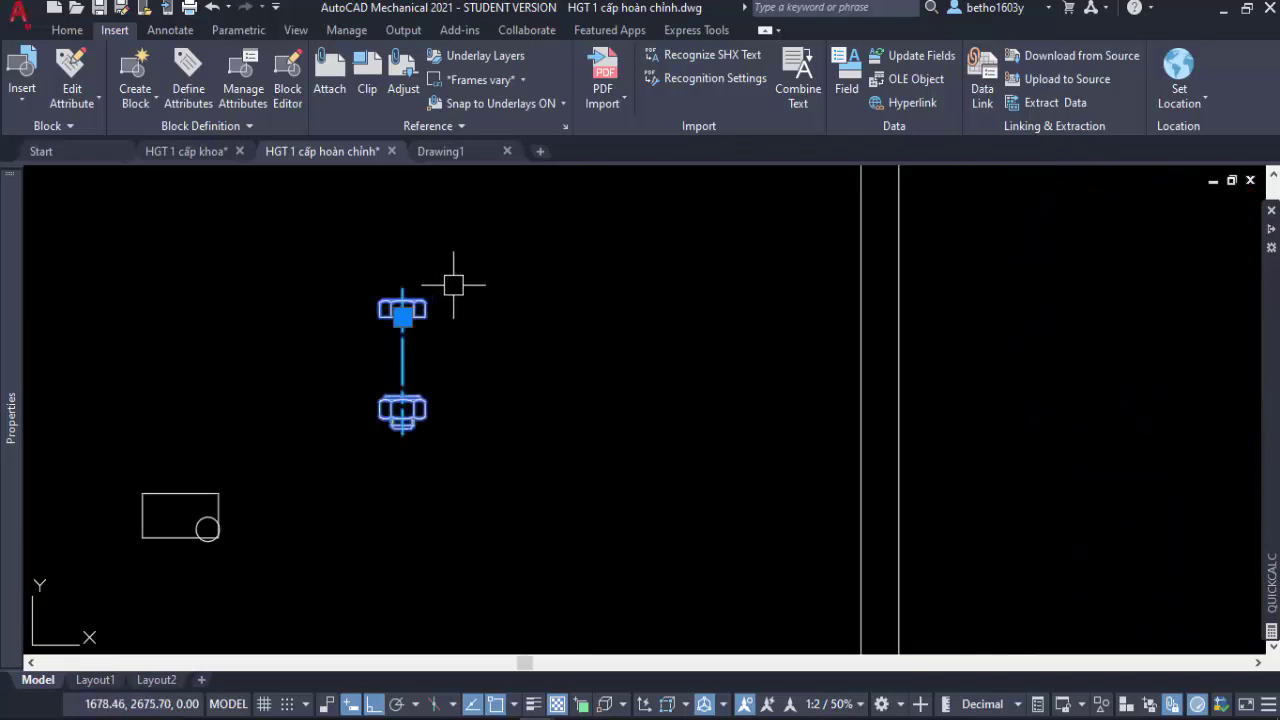
click(330, 248)
click(549, 509)
text(W)
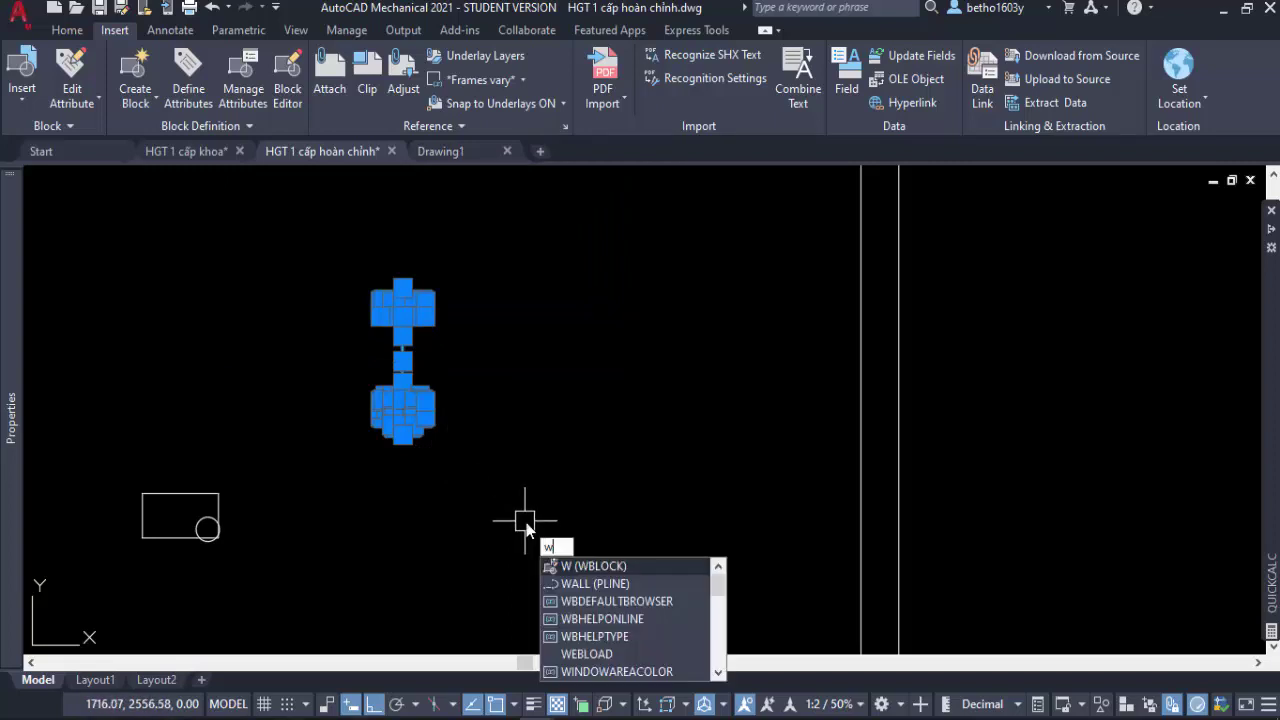
click(604, 568)
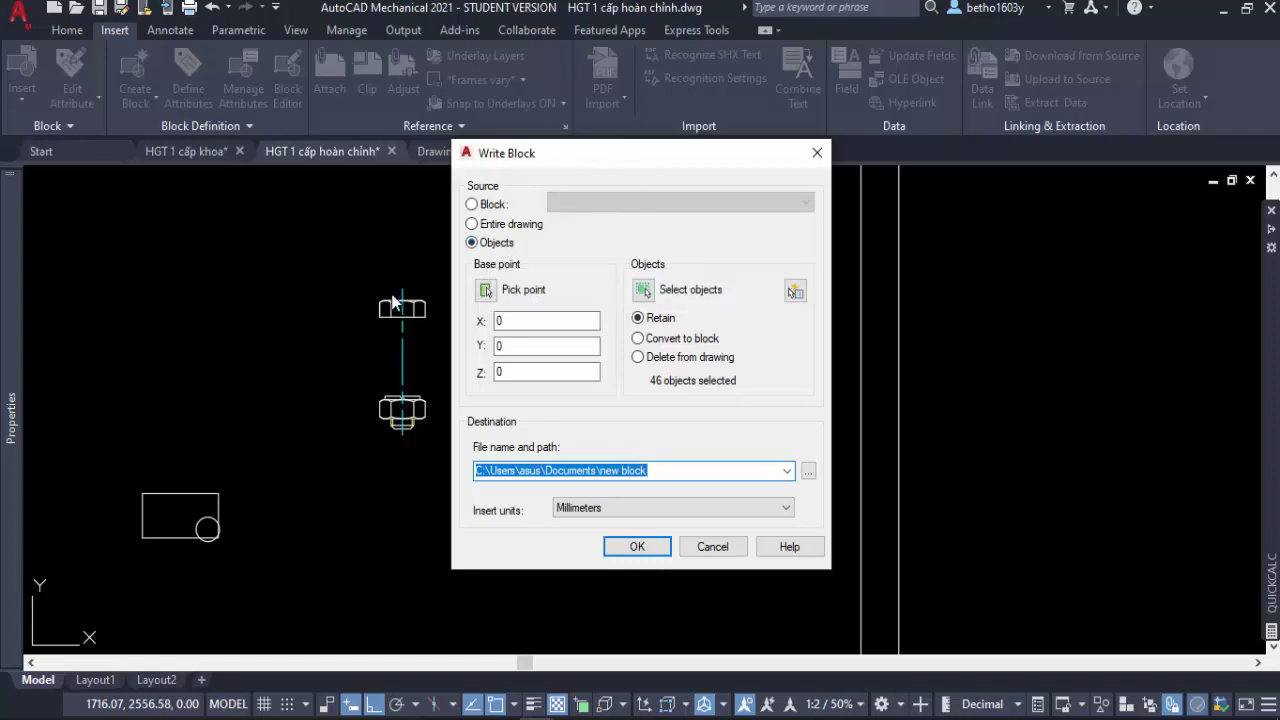
Try the Write Block source options and settle on Objects.
click(494, 206)
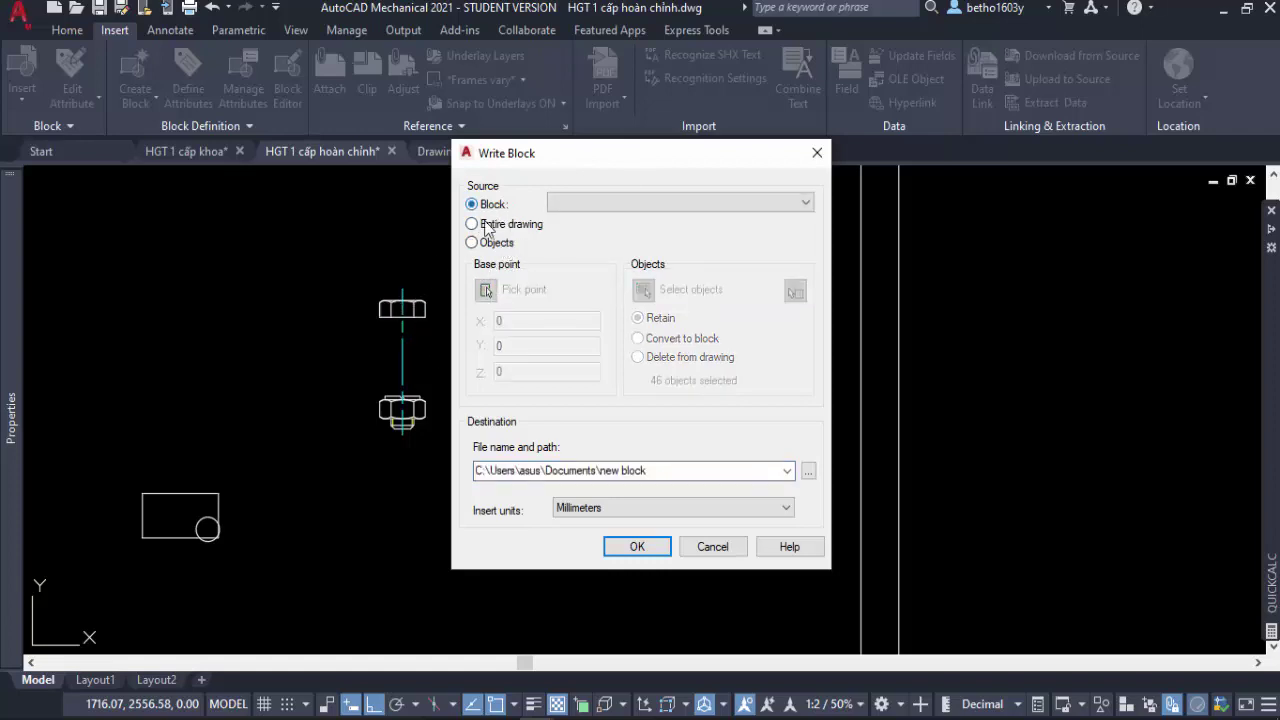
click(497, 228)
click(495, 207)
click(503, 226)
click(496, 243)
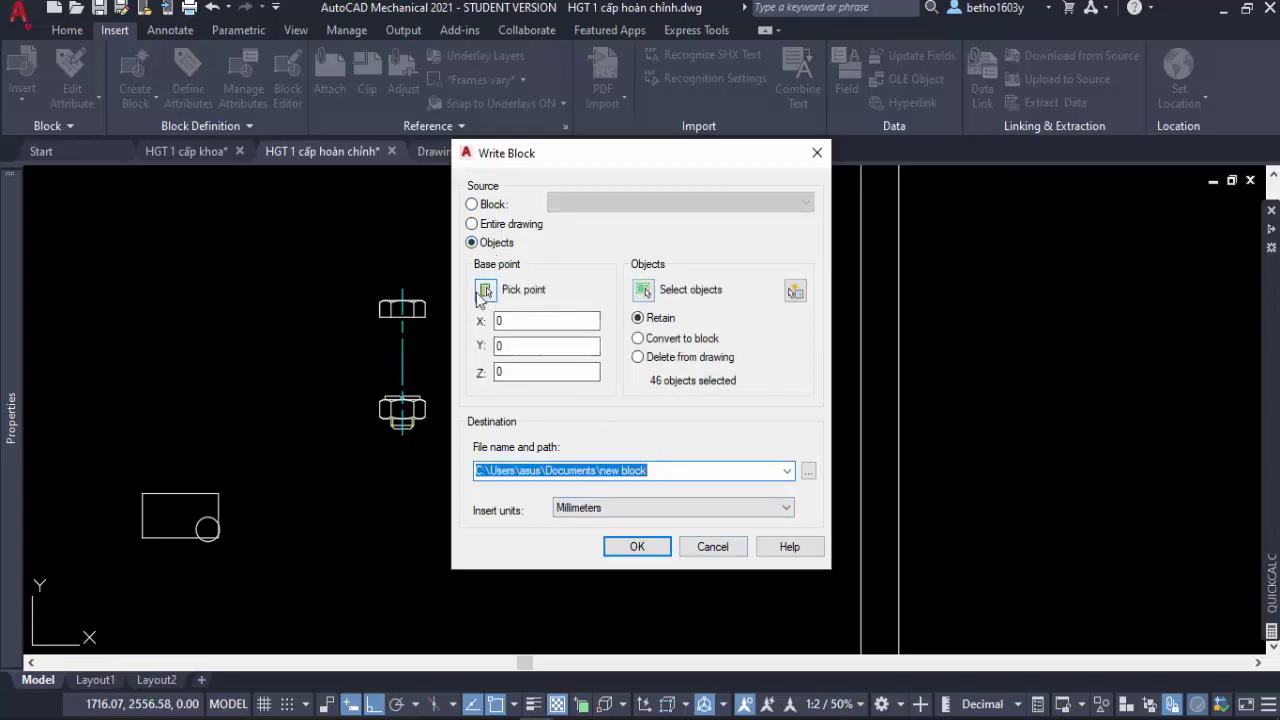
Set the base point at the top nut's centre and window-select the bolt's 46 objects.
click(484, 291)
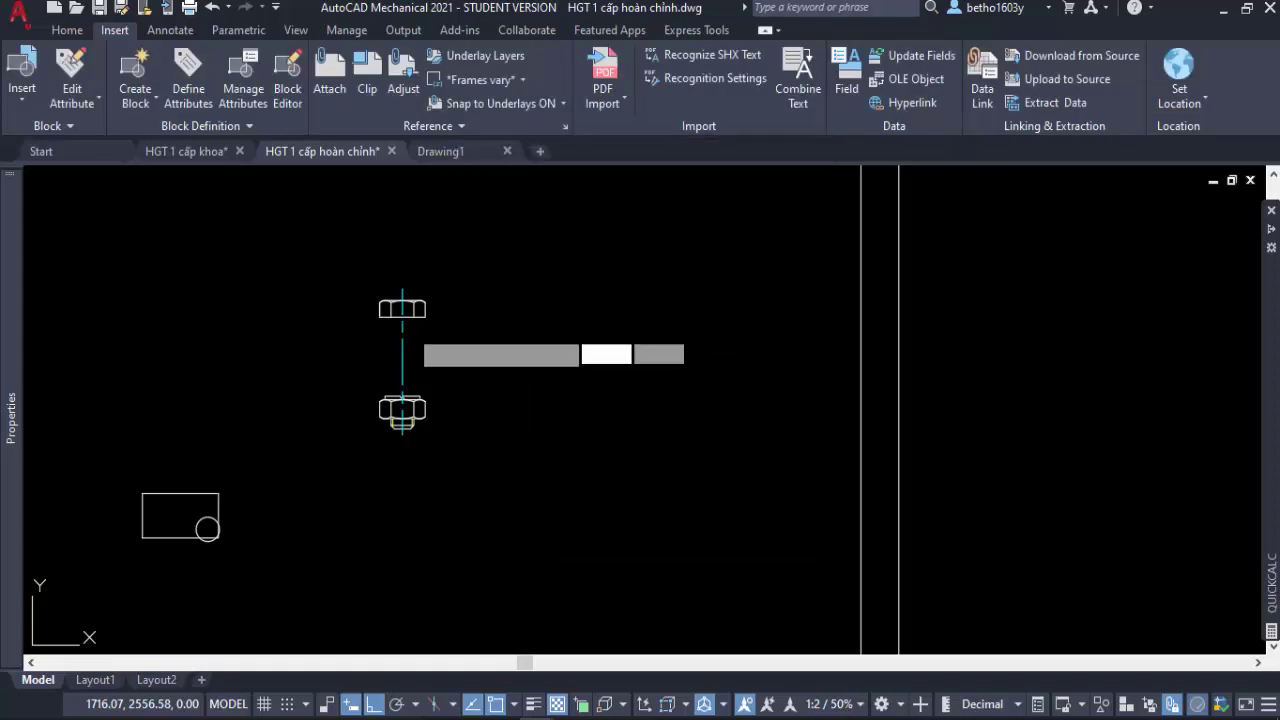
scroll(410, 330, up, 2)
click(398, 314)
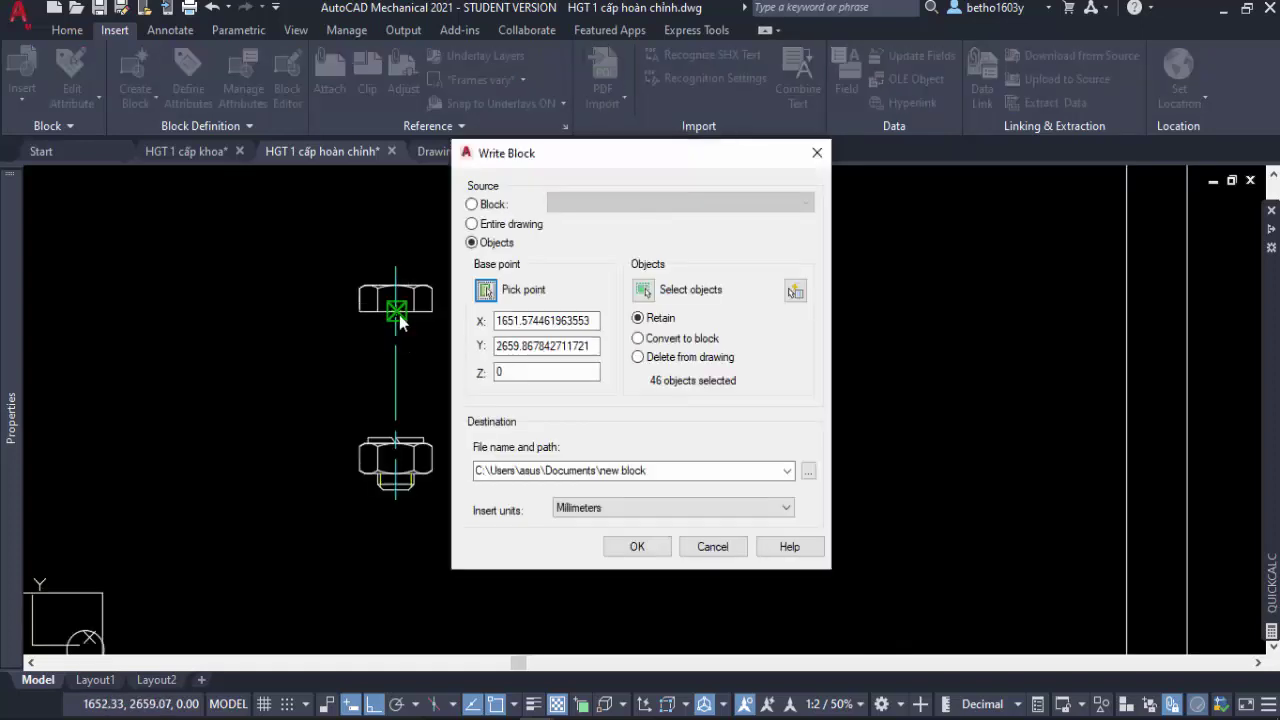
click(643, 291)
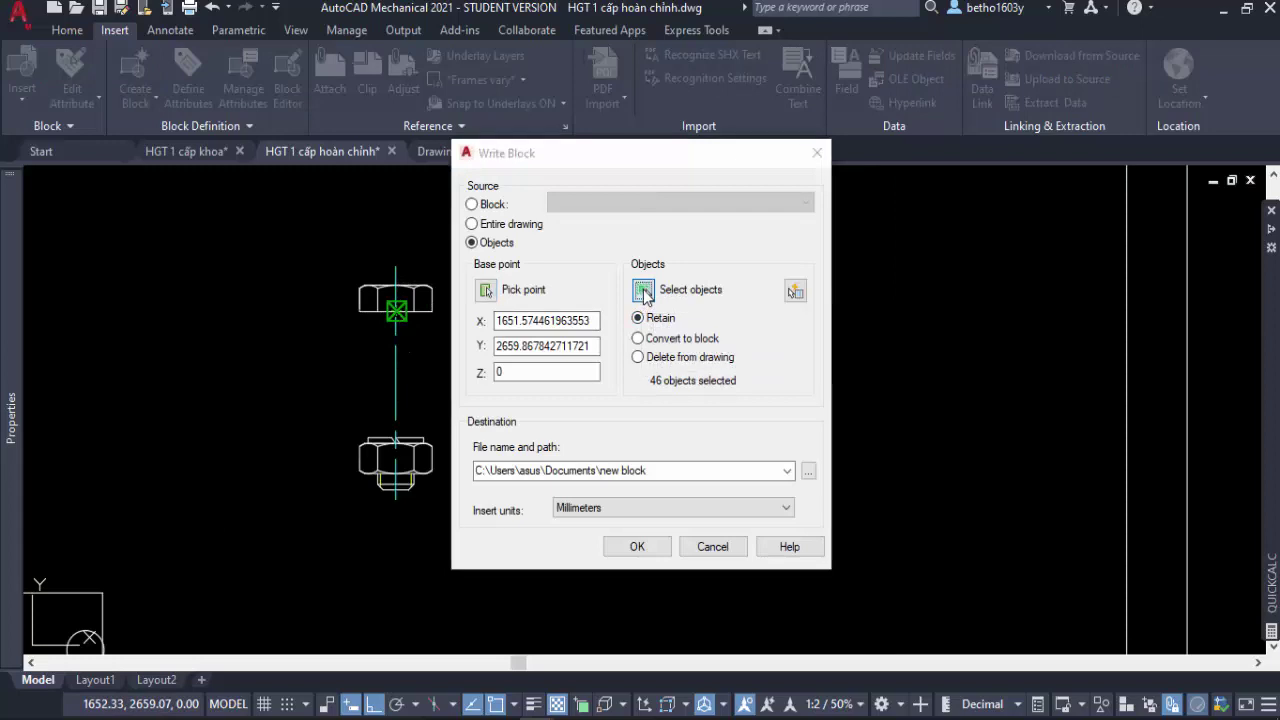
click(596, 574)
click(202, 224)
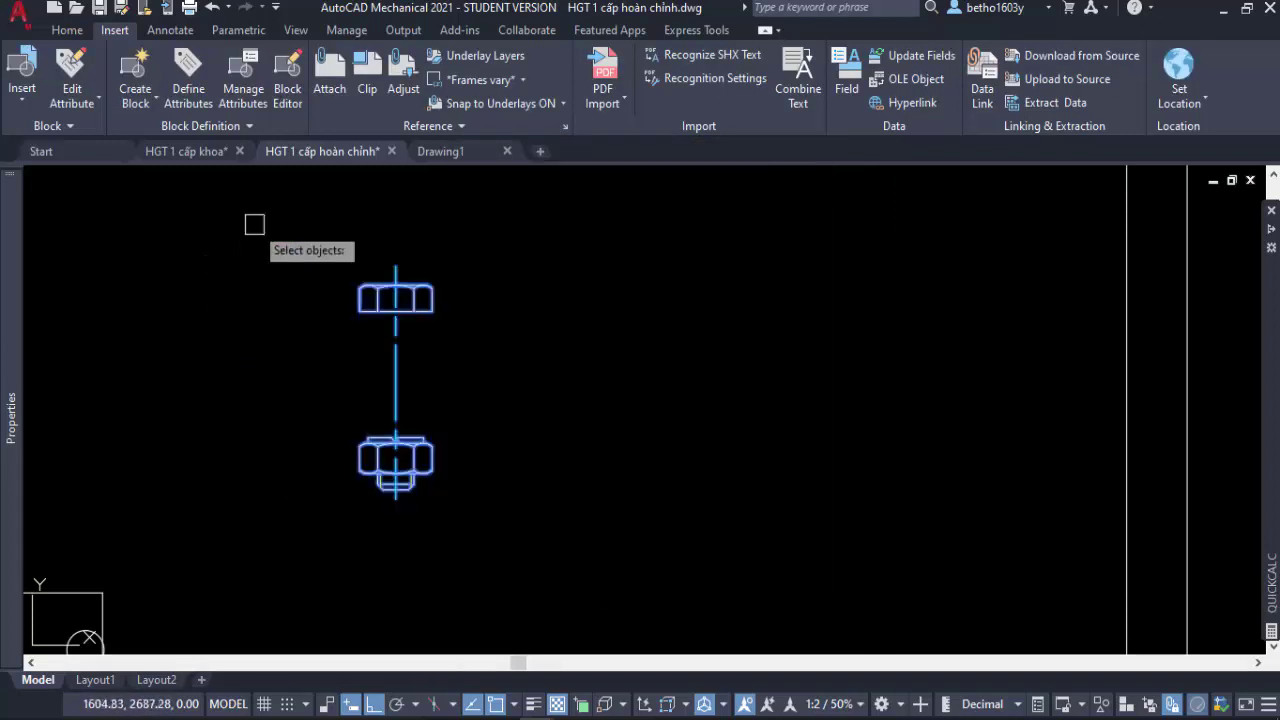
key(Return)
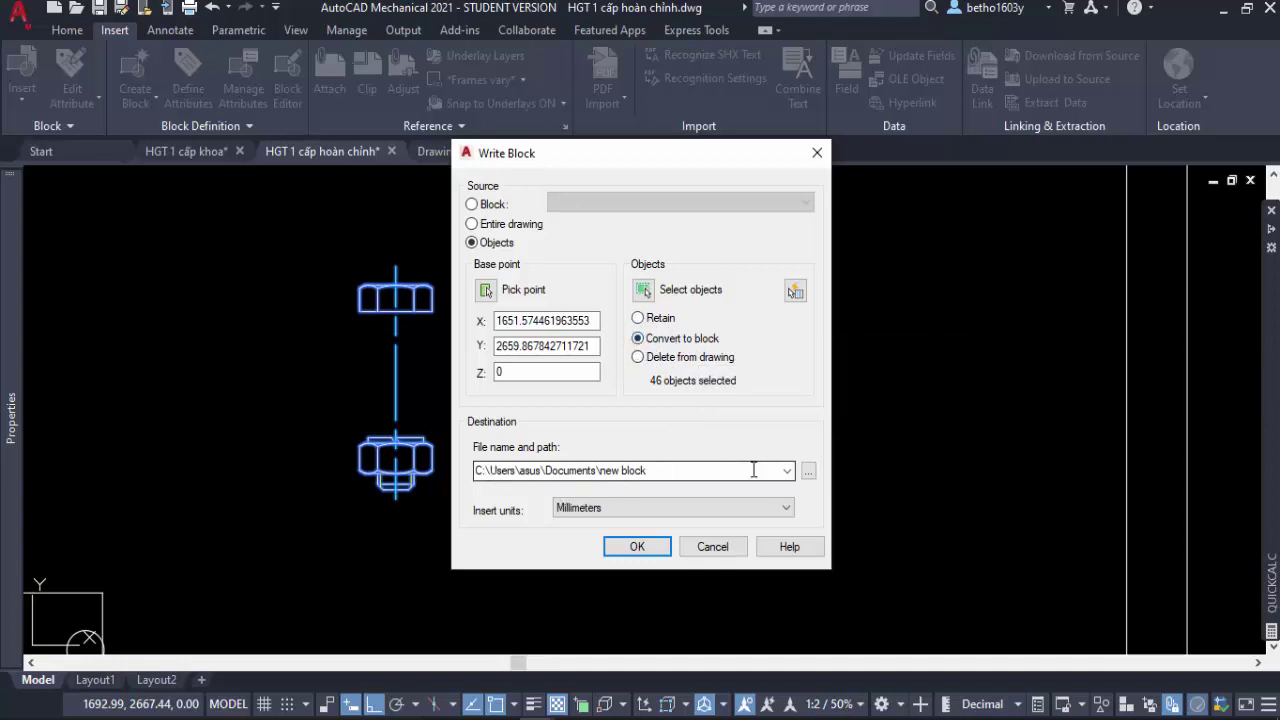
Write the bolt out as M12.dwg on the Desktop.
click(808, 471)
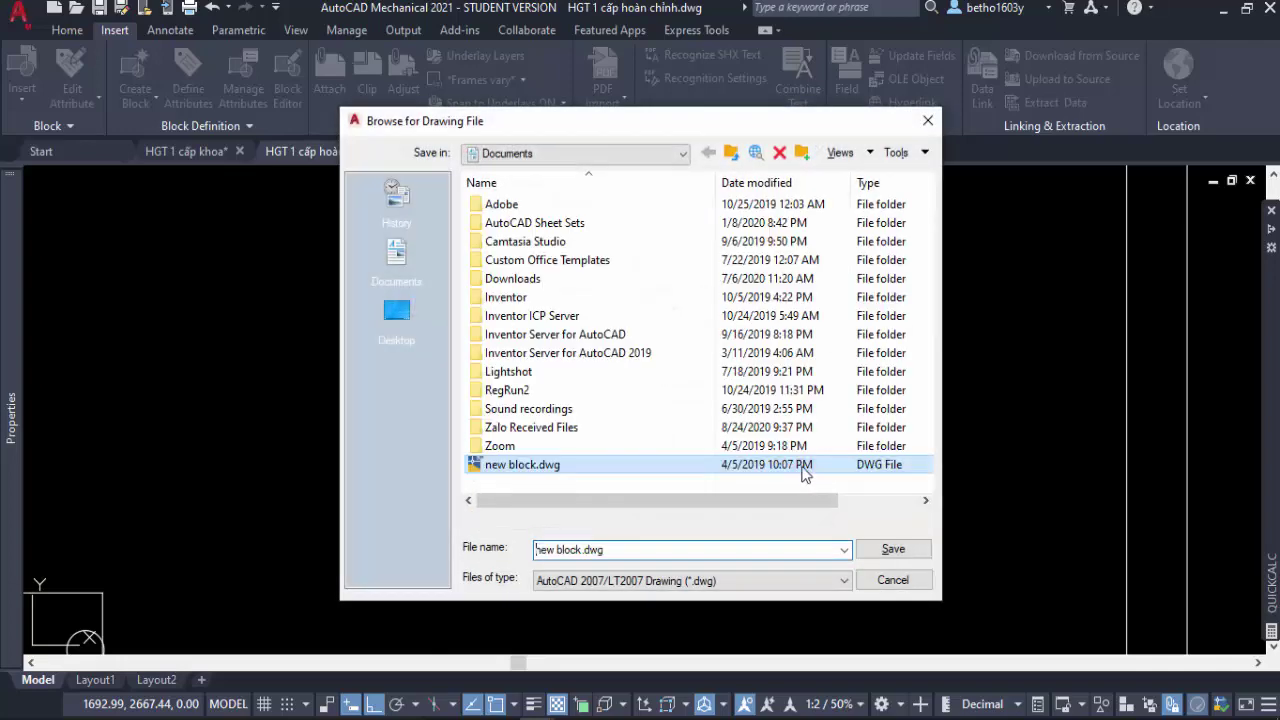
click(647, 153)
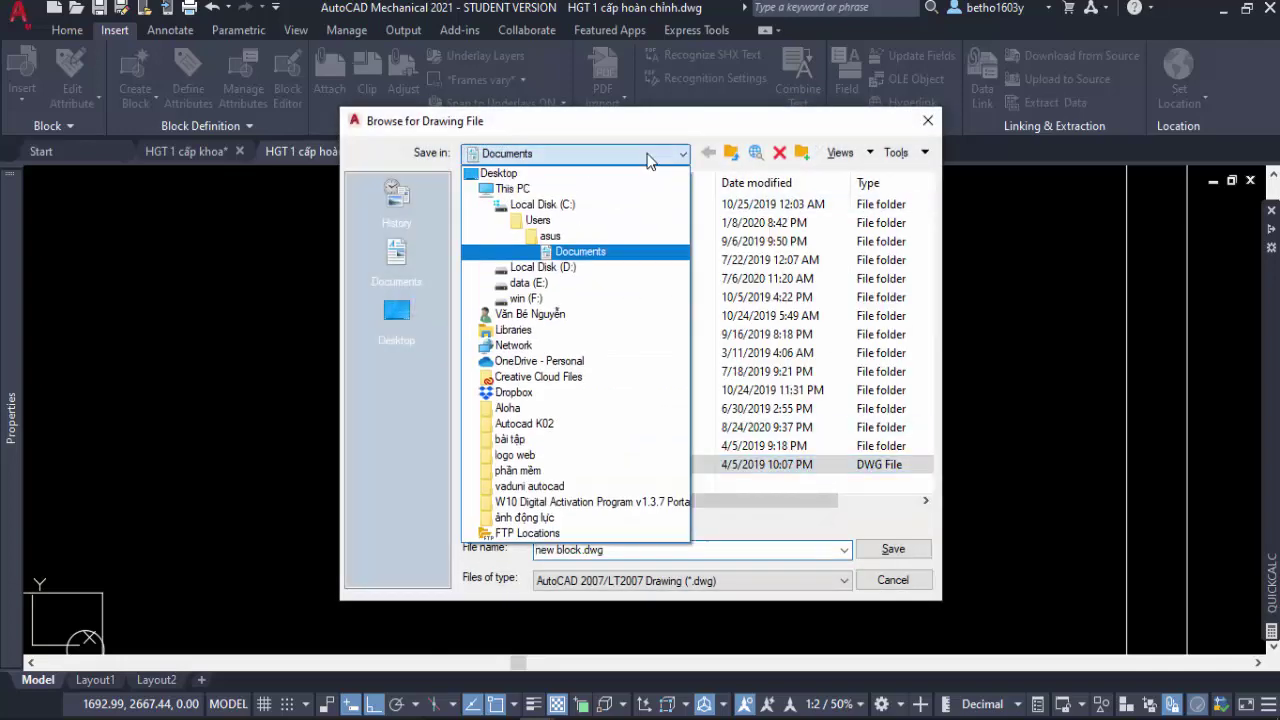
click(500, 174)
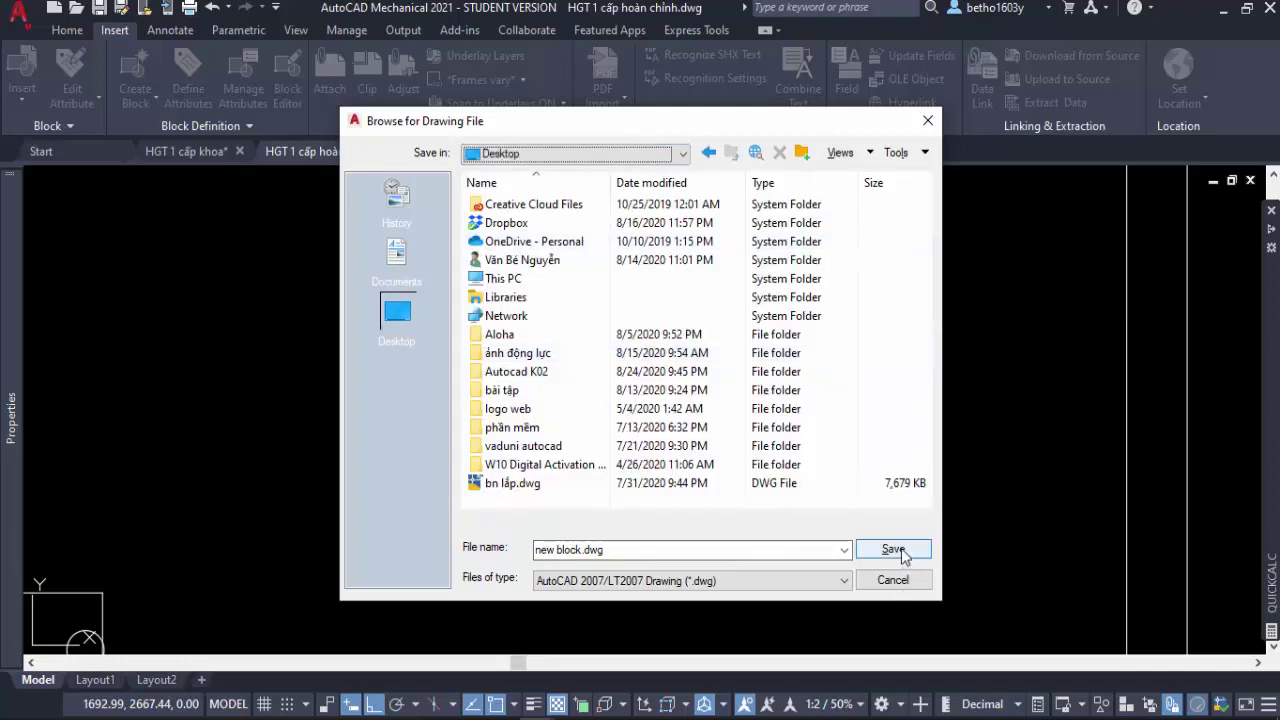
drag(683, 561, 497, 556)
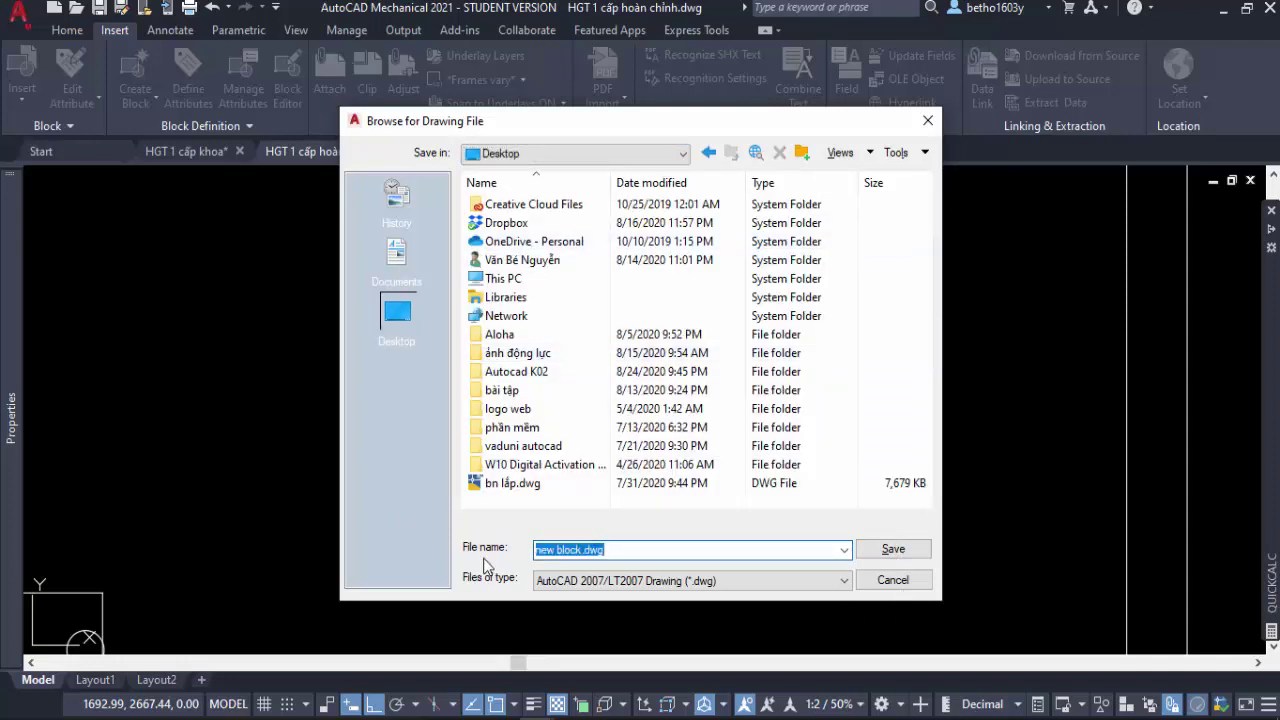
text(M12)
click(887, 548)
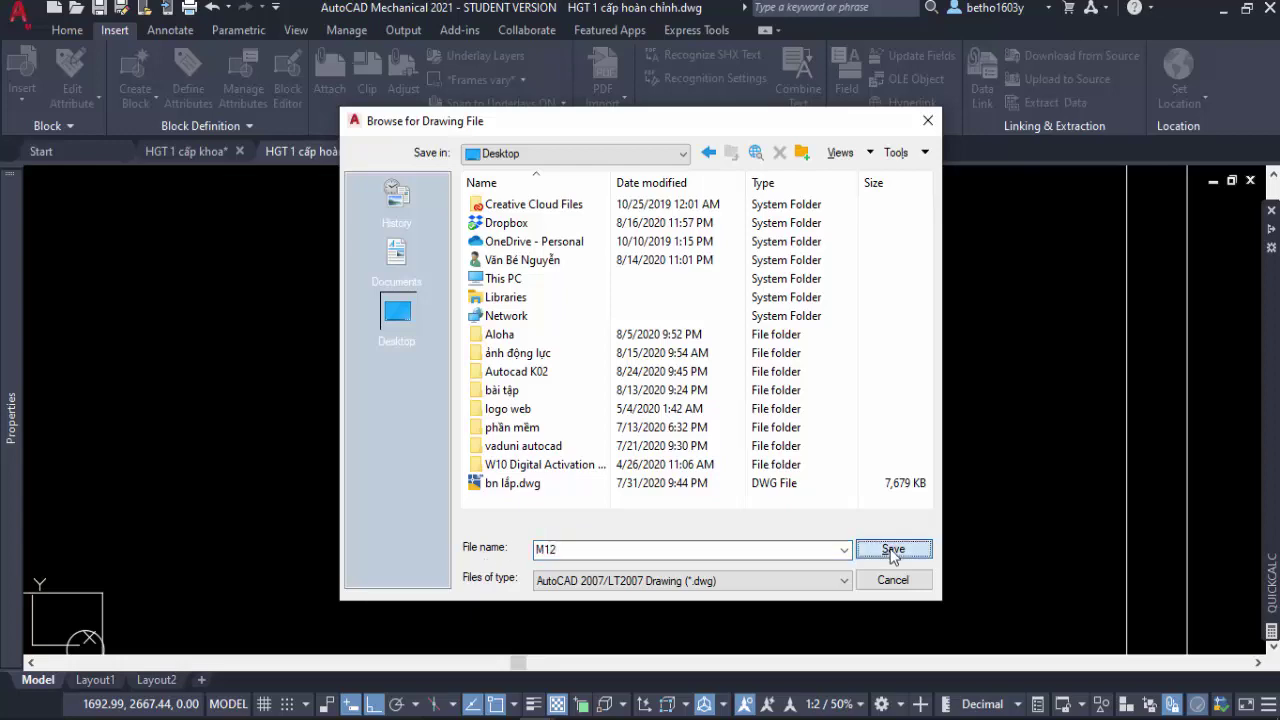
click(637, 547)
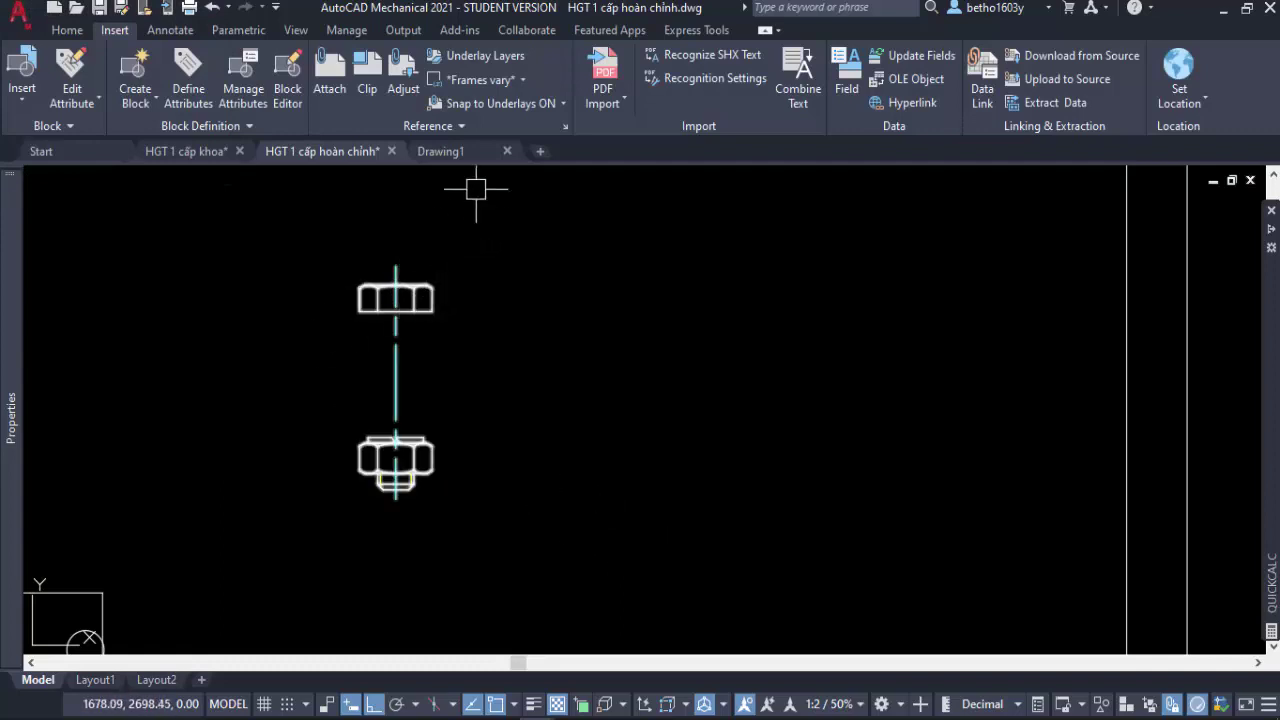
In Drawing1, open the Blocks palette and browse to the recently used blocks.
click(467, 154)
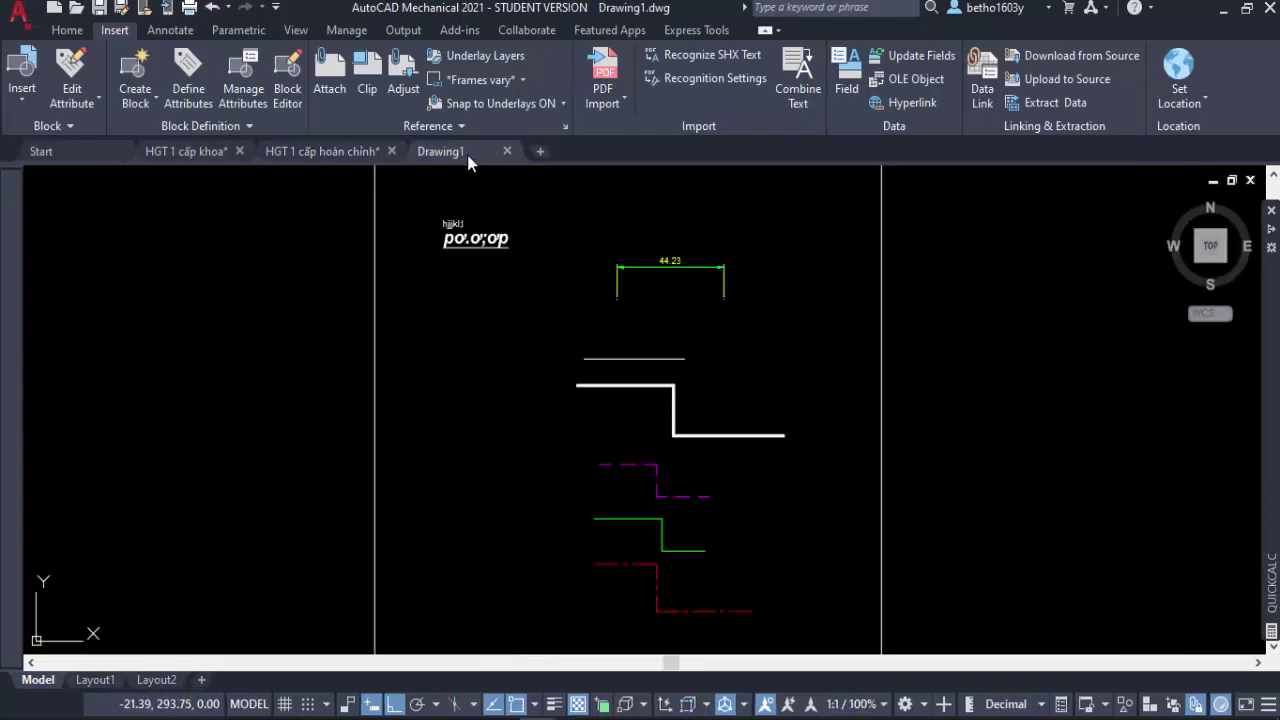
click(22, 88)
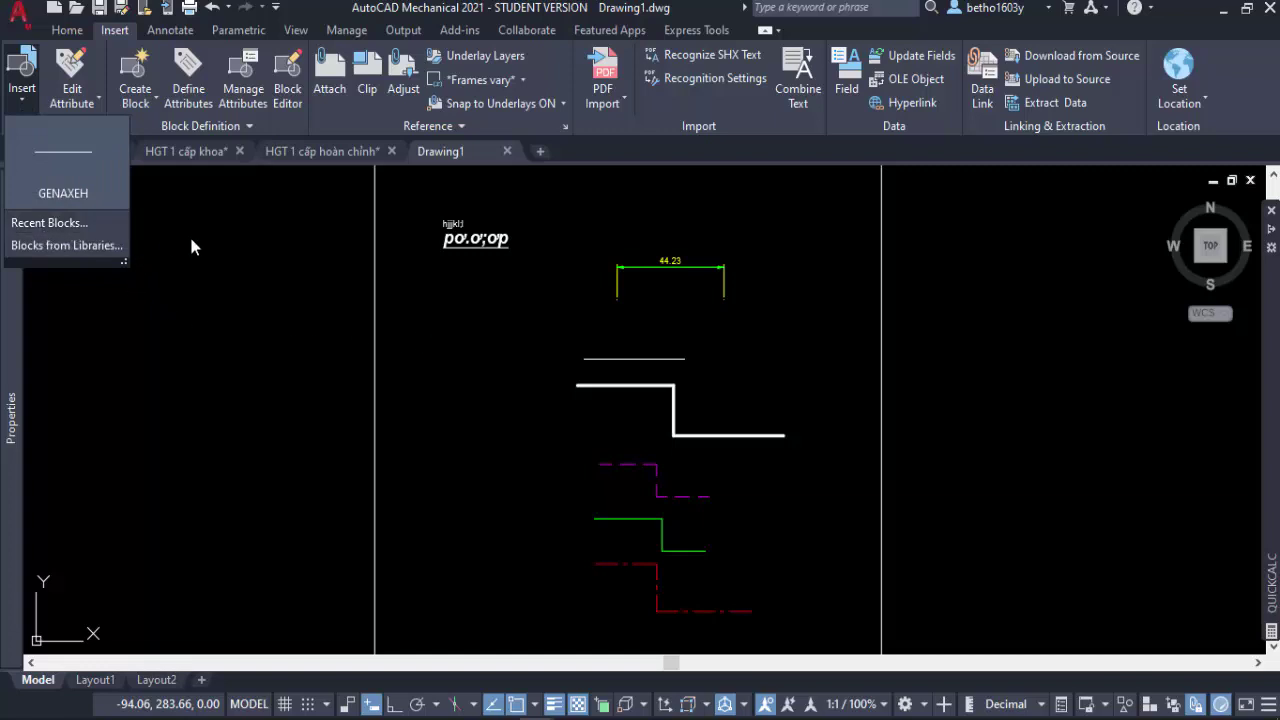
click(74, 224)
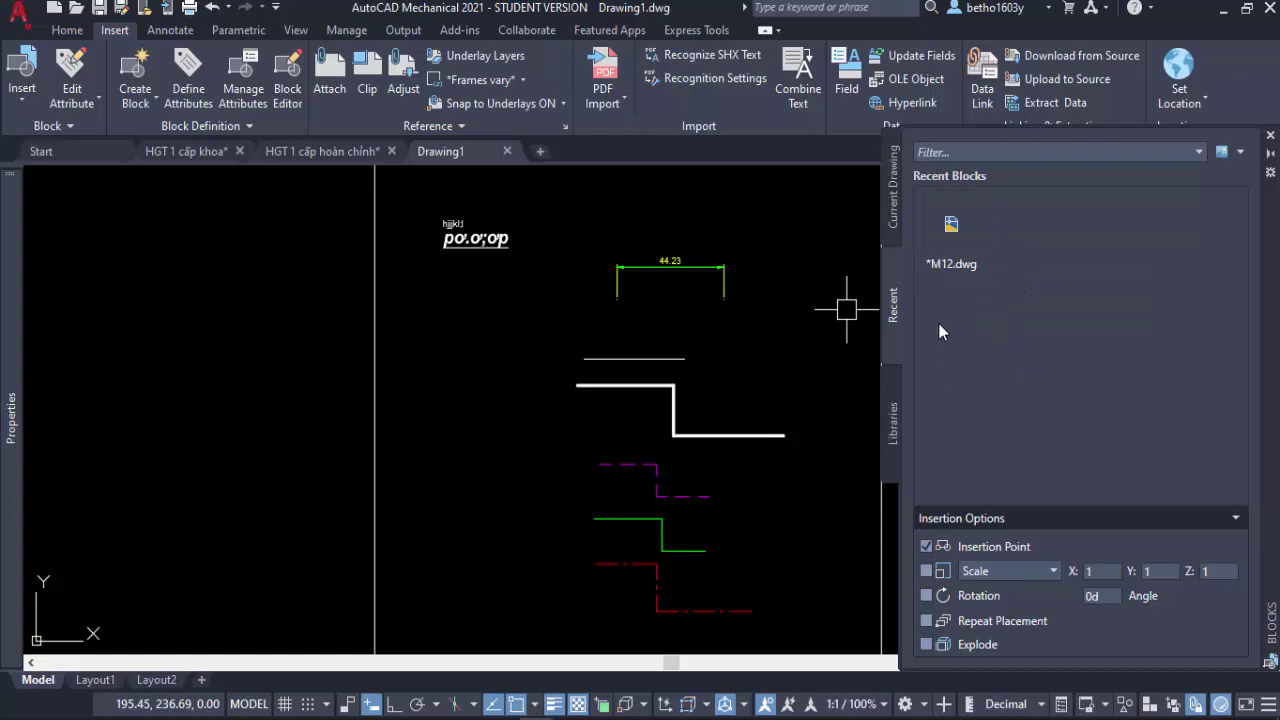
click(1199, 152)
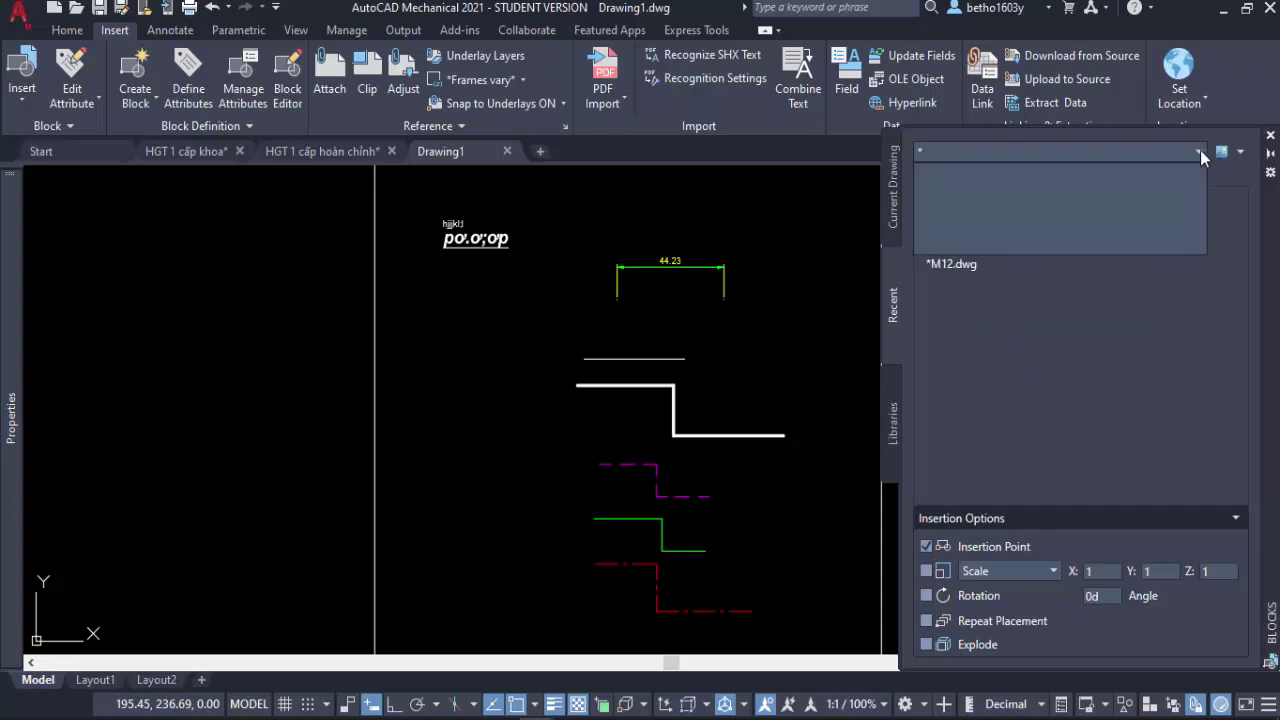
click(1200, 150)
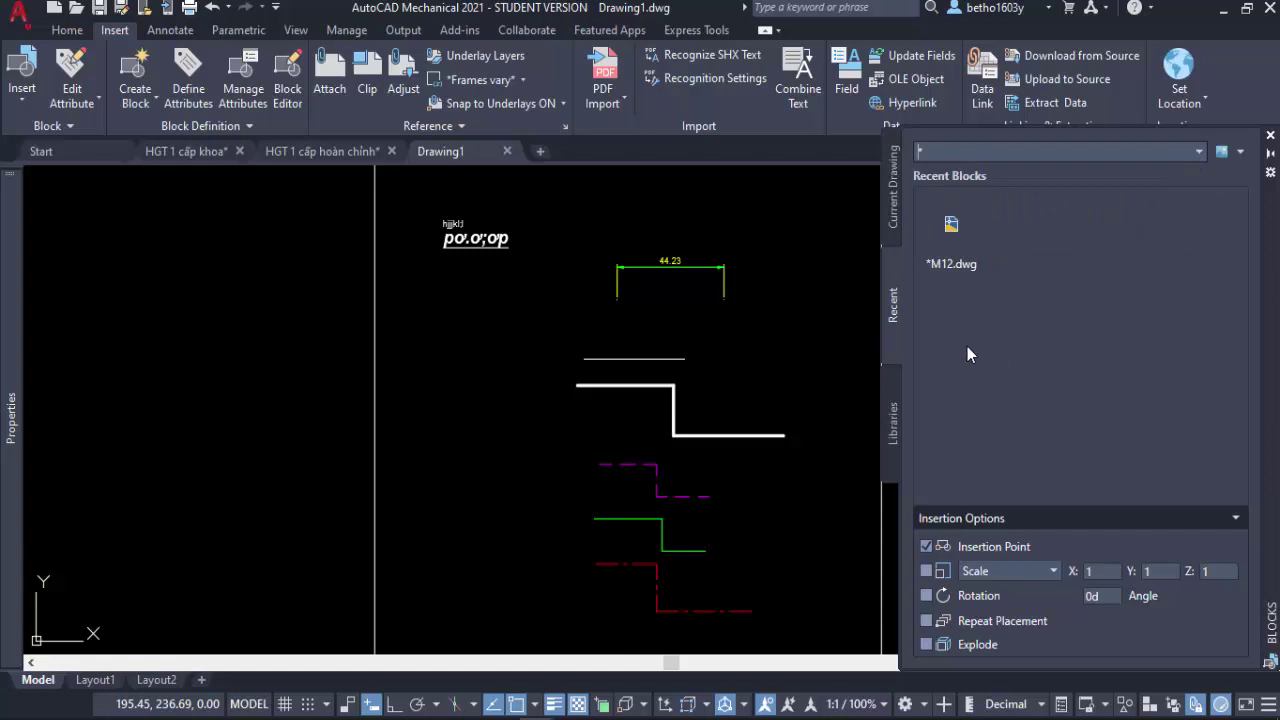
click(896, 218)
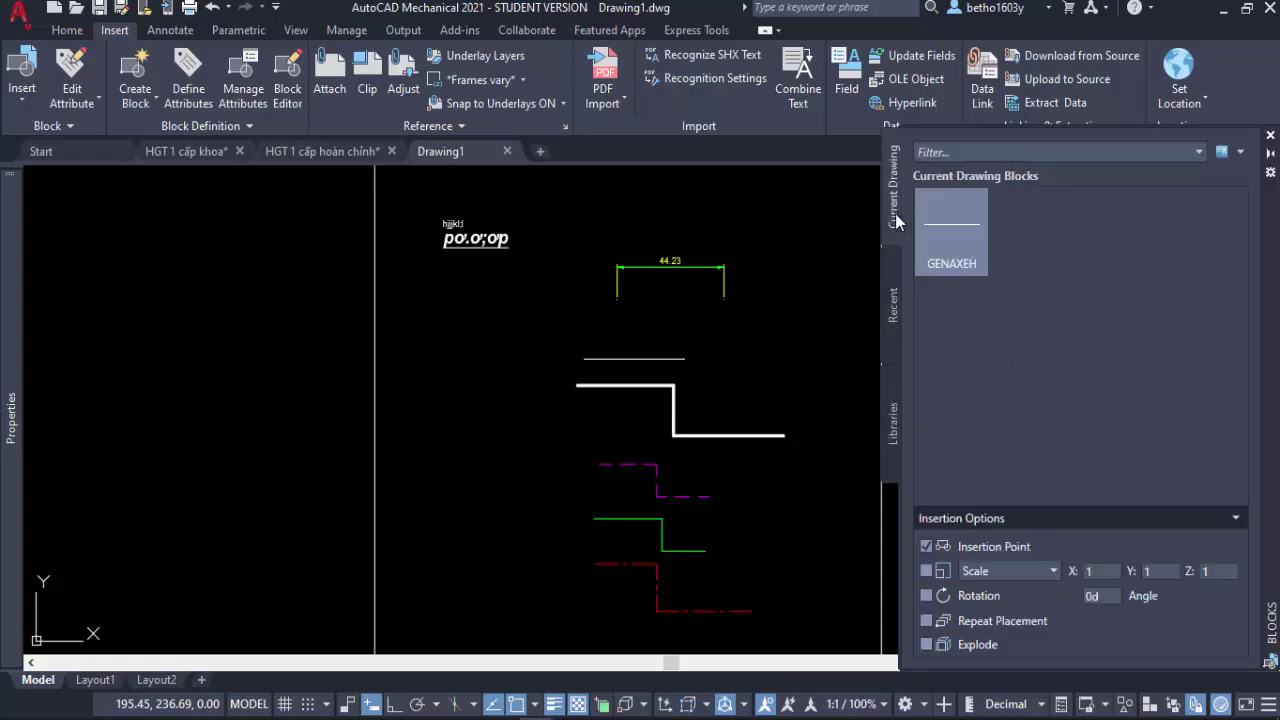
click(892, 412)
click(893, 312)
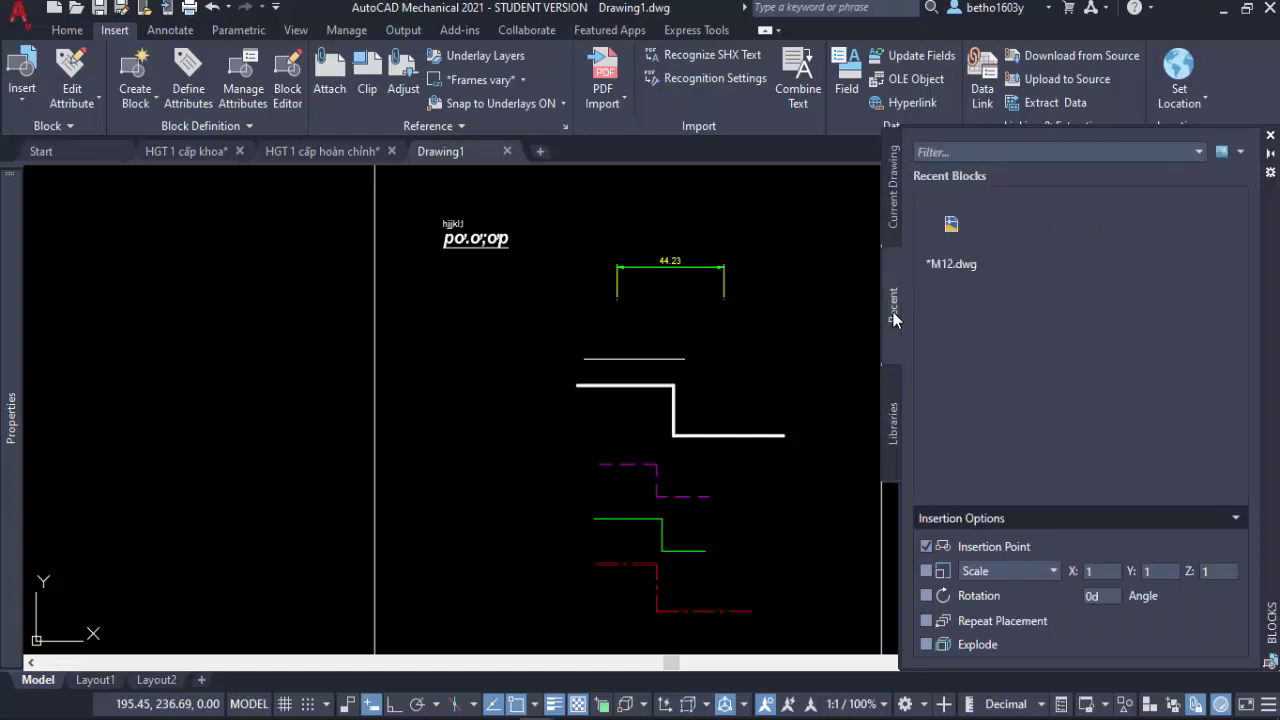
Insert the M12.dwg block left of the stepped lines and close the Blocks palette.
click(960, 239)
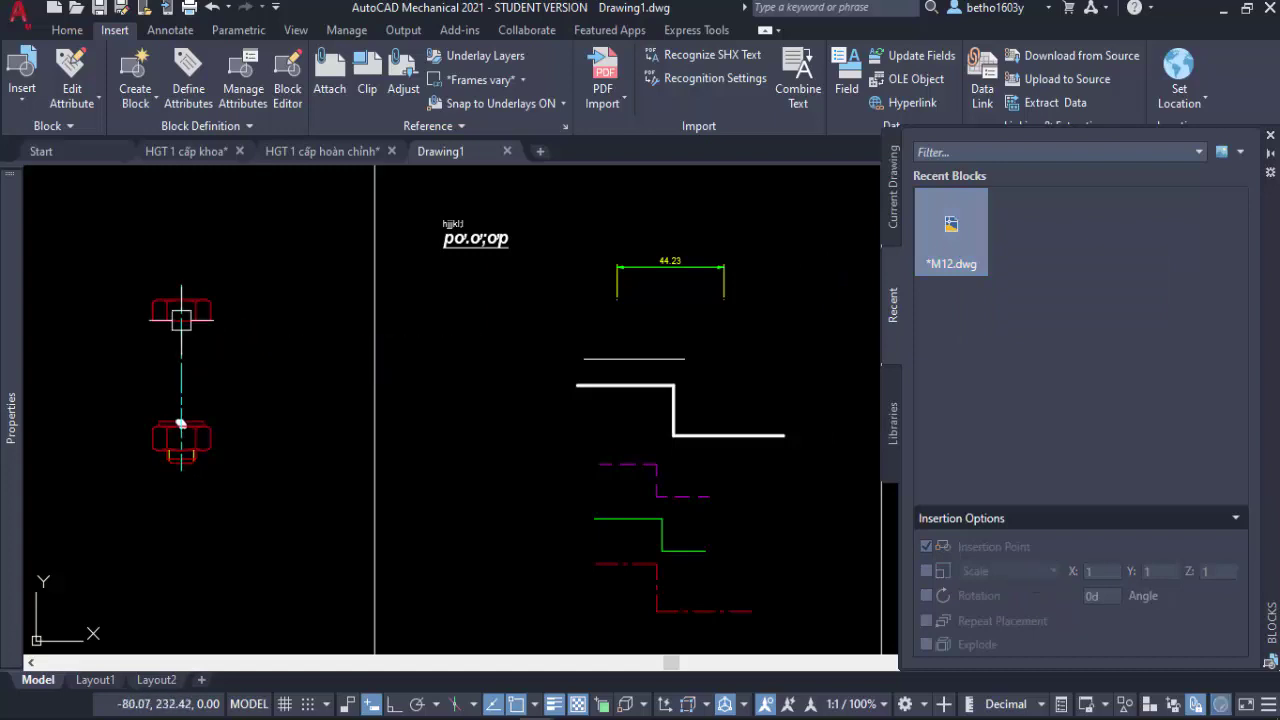
click(181, 320)
middle_drag(164, 380, 241, 325)
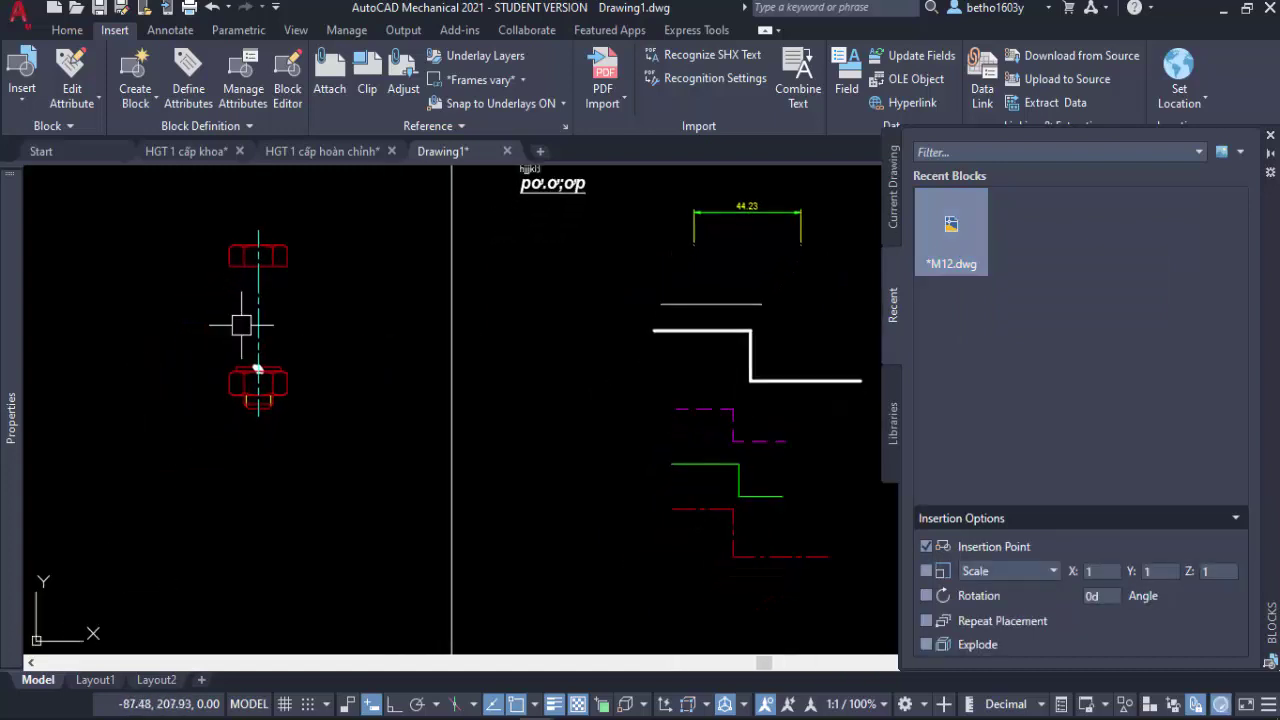
click(1241, 152)
click(1270, 136)
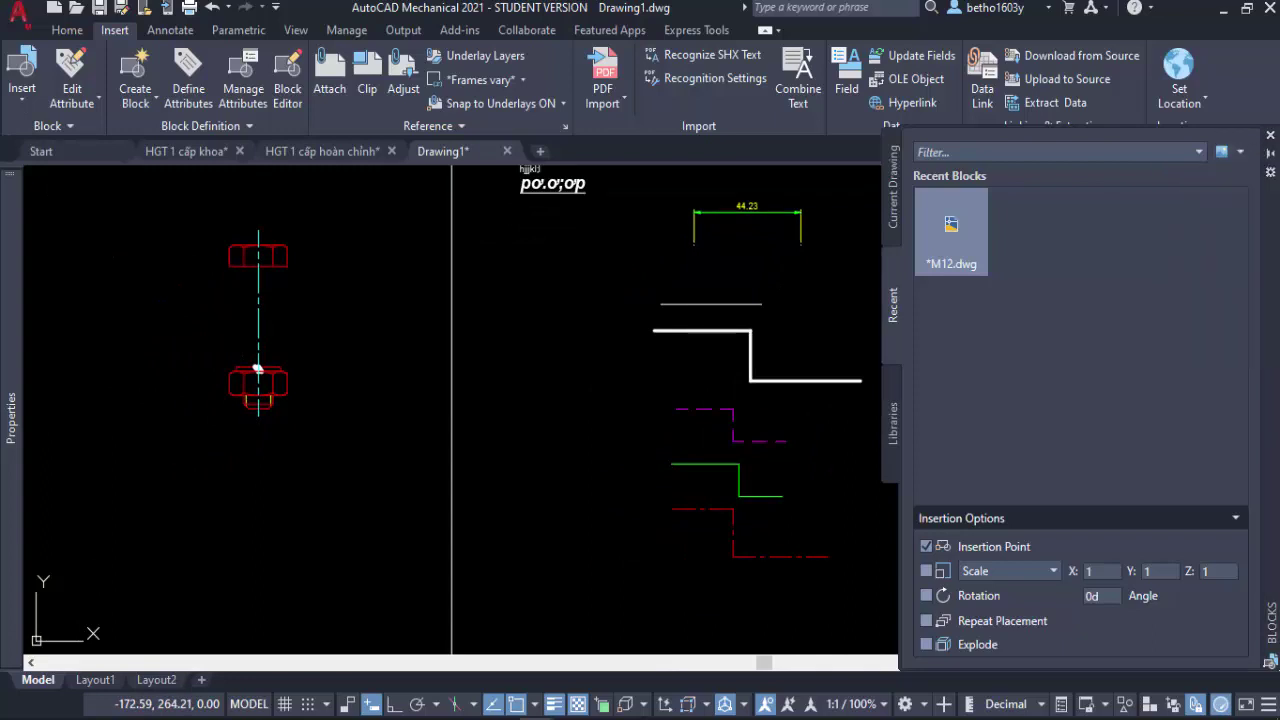
click(1270, 136)
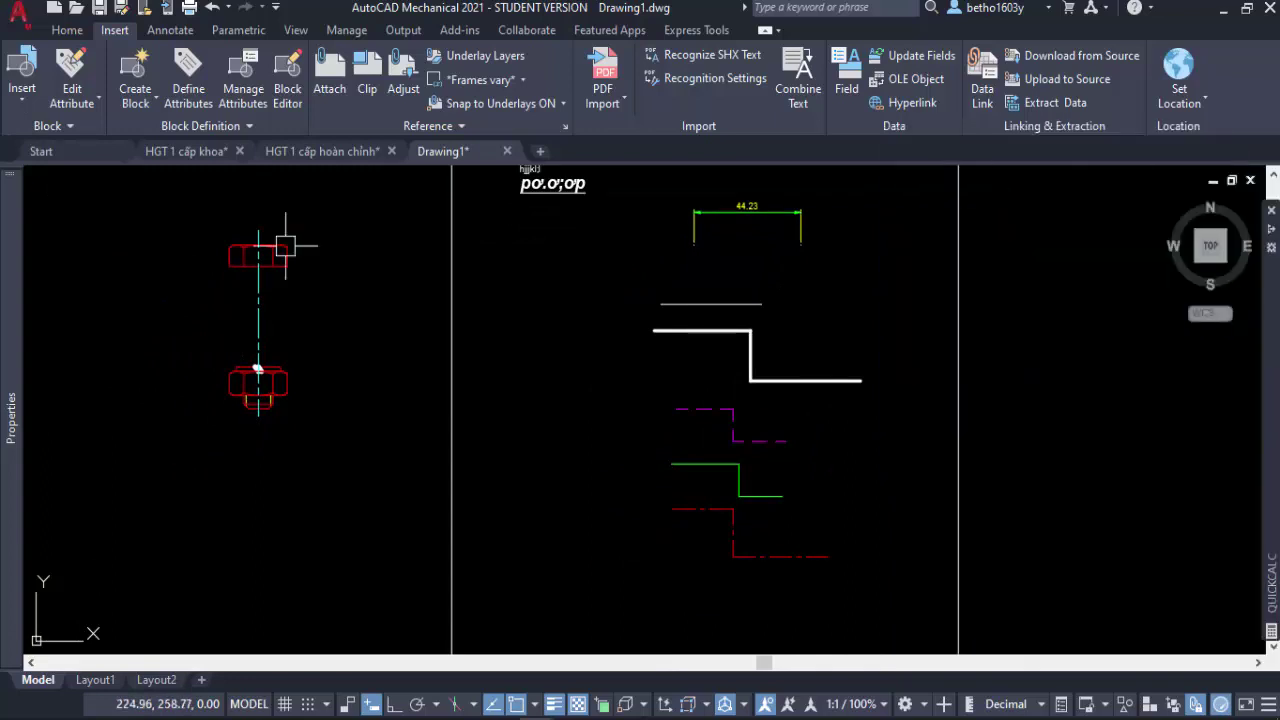
Browse to the Desktop and load M12.dwg as a block library in the Blocks palette.
click(22, 88)
click(55, 258)
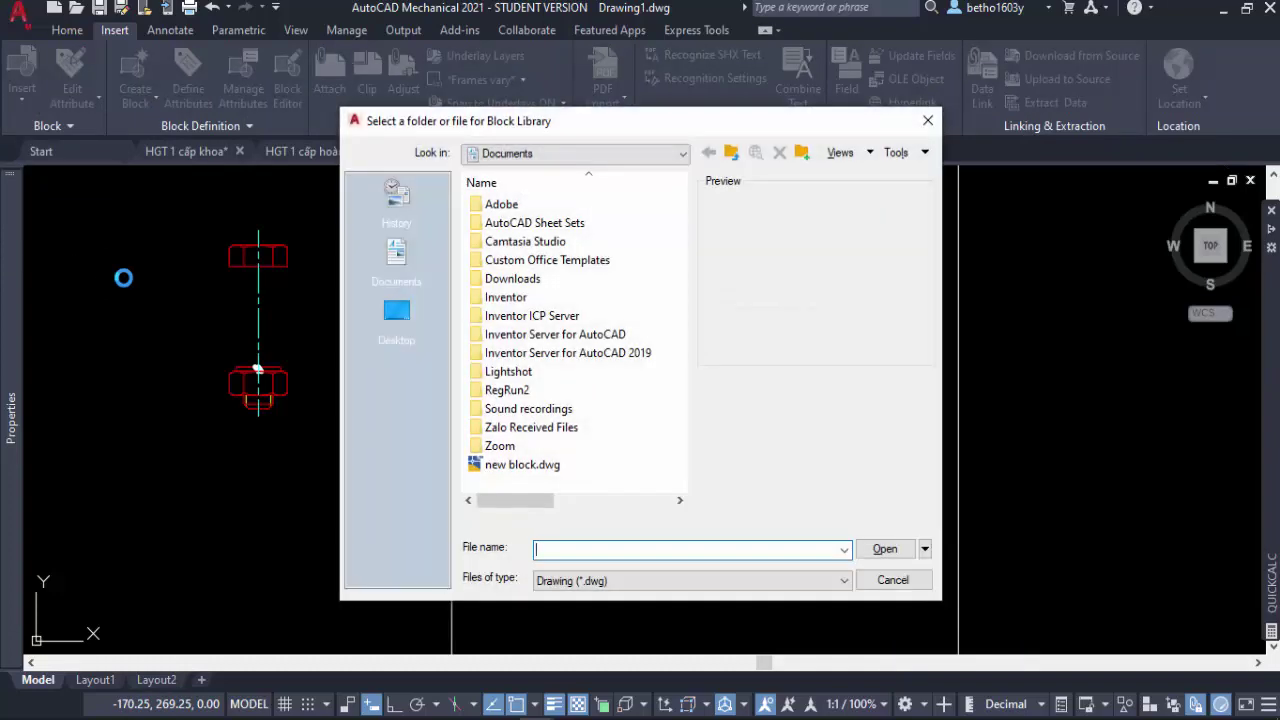
click(927, 120)
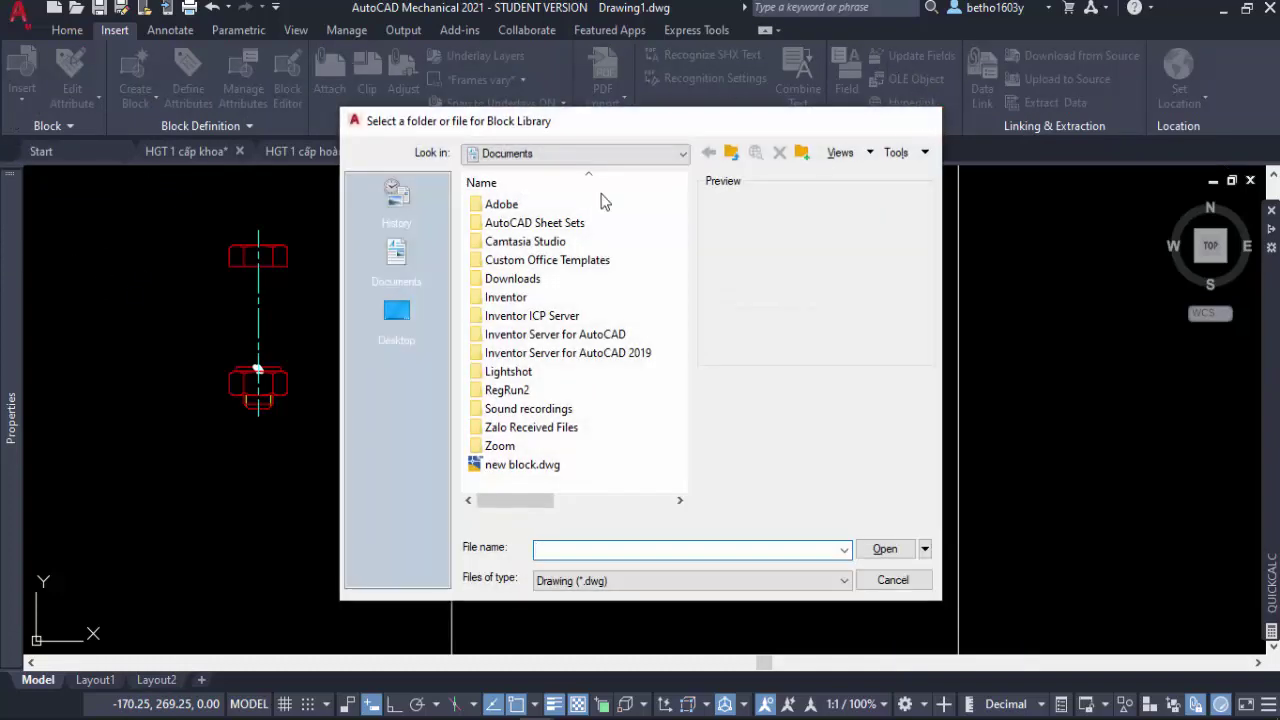
click(22, 85)
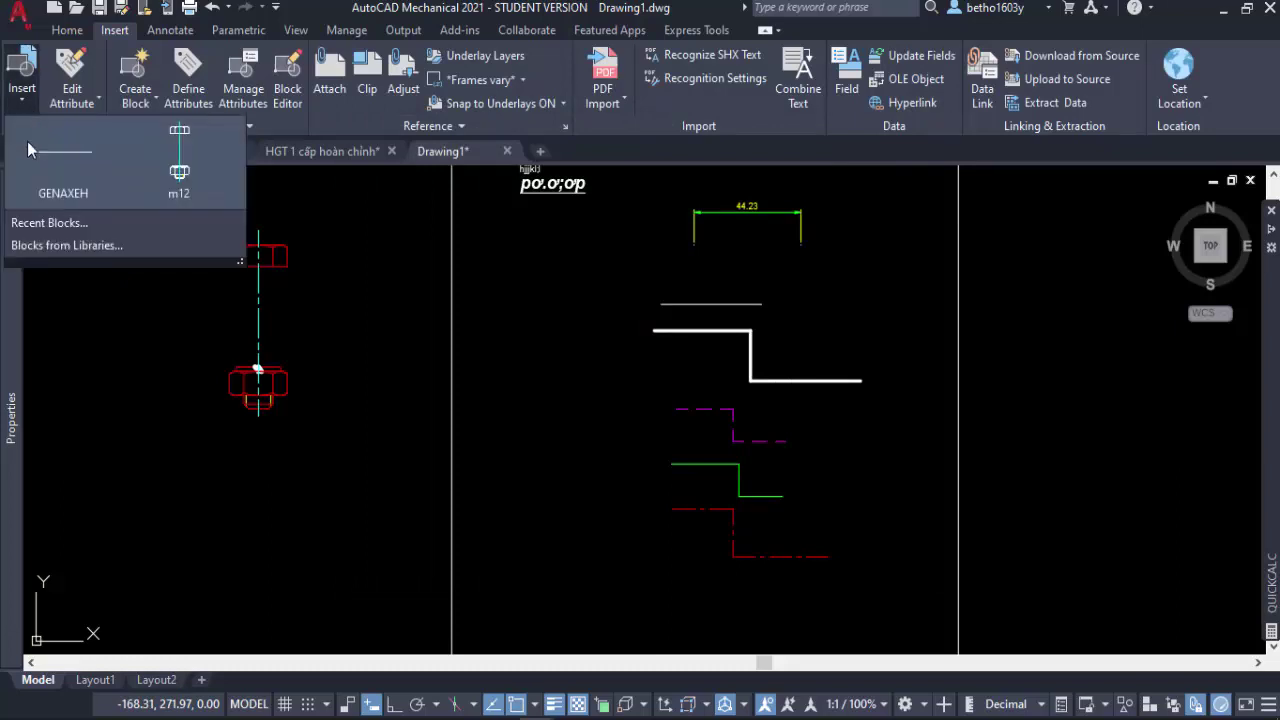
click(48, 246)
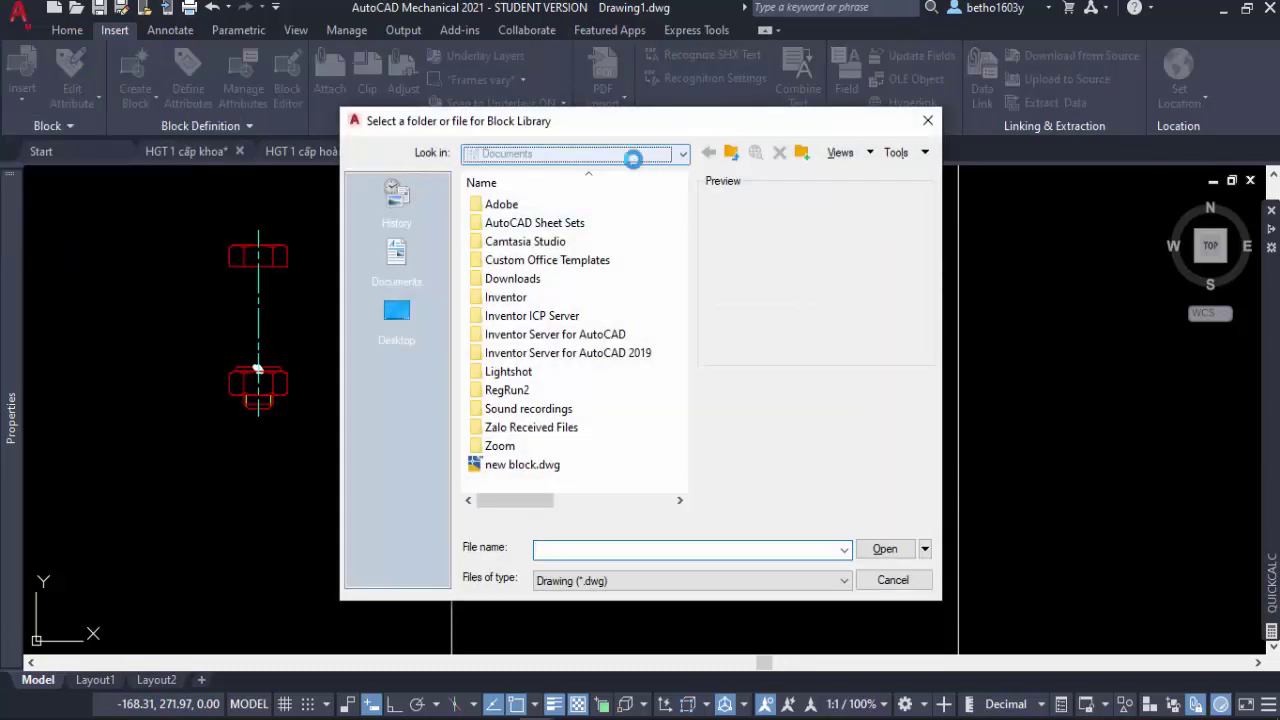
click(632, 157)
click(604, 176)
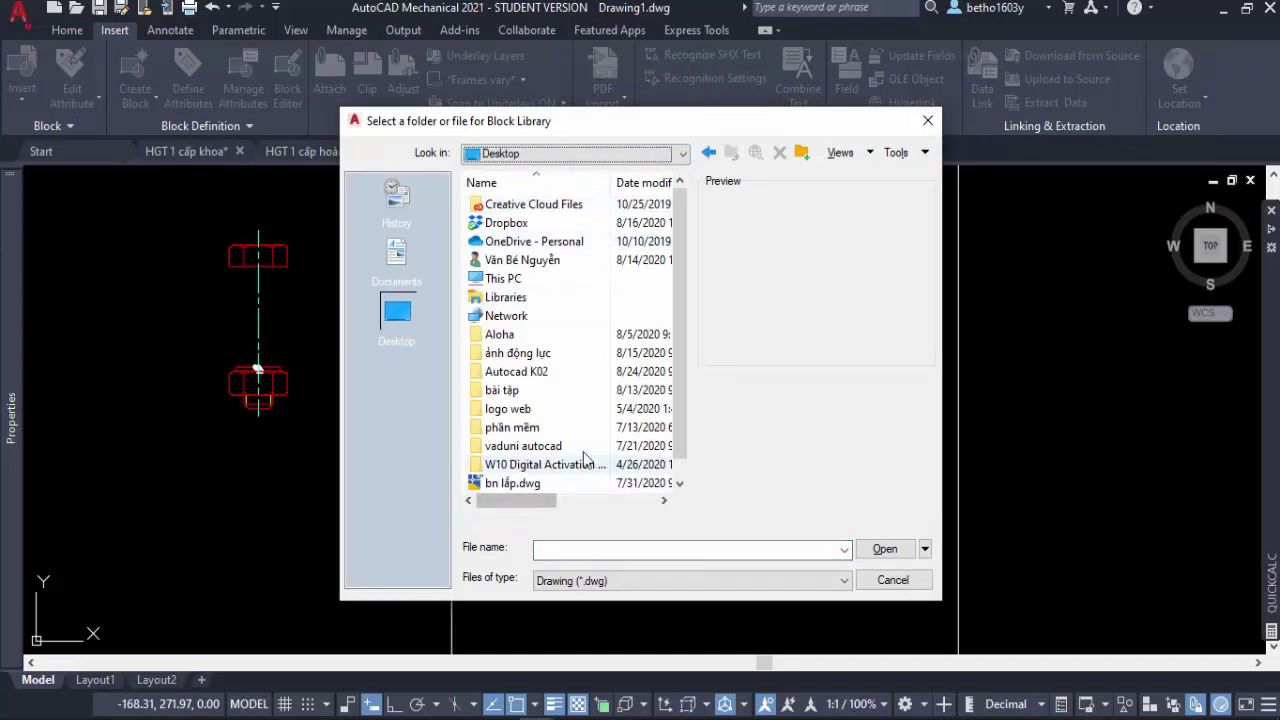
scroll(540, 460, down, 1)
click(508, 483)
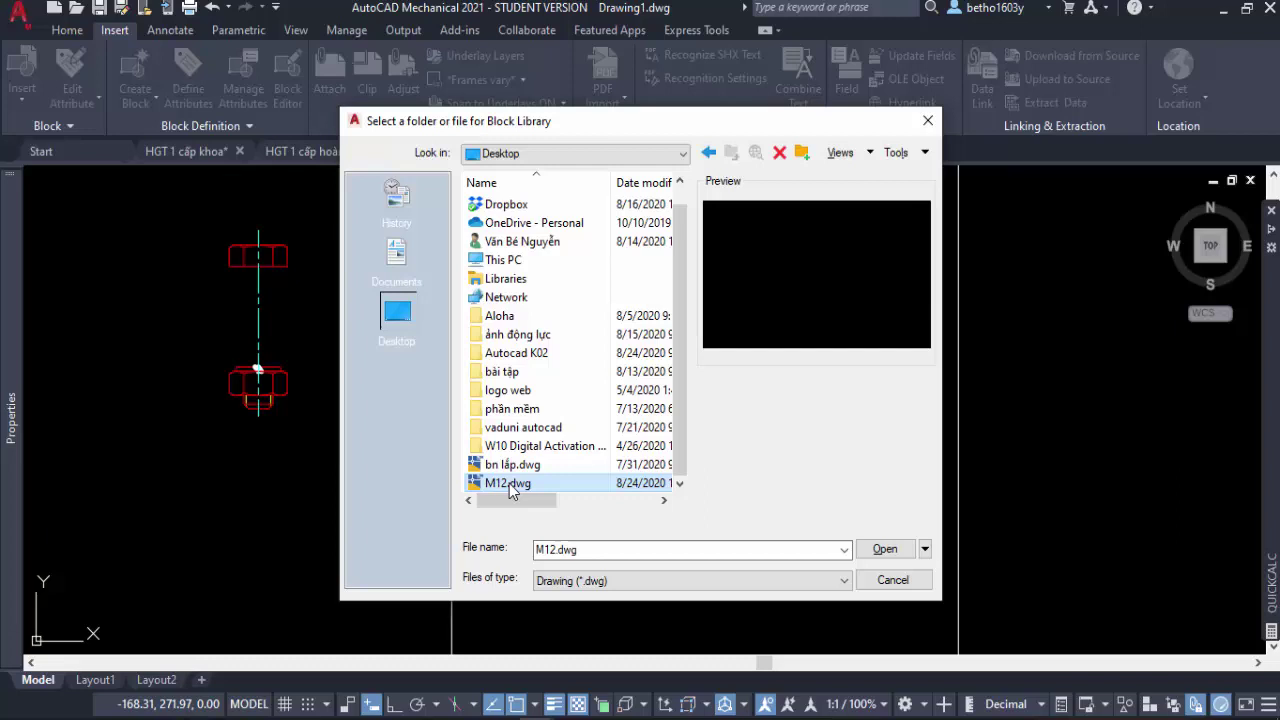
click(884, 550)
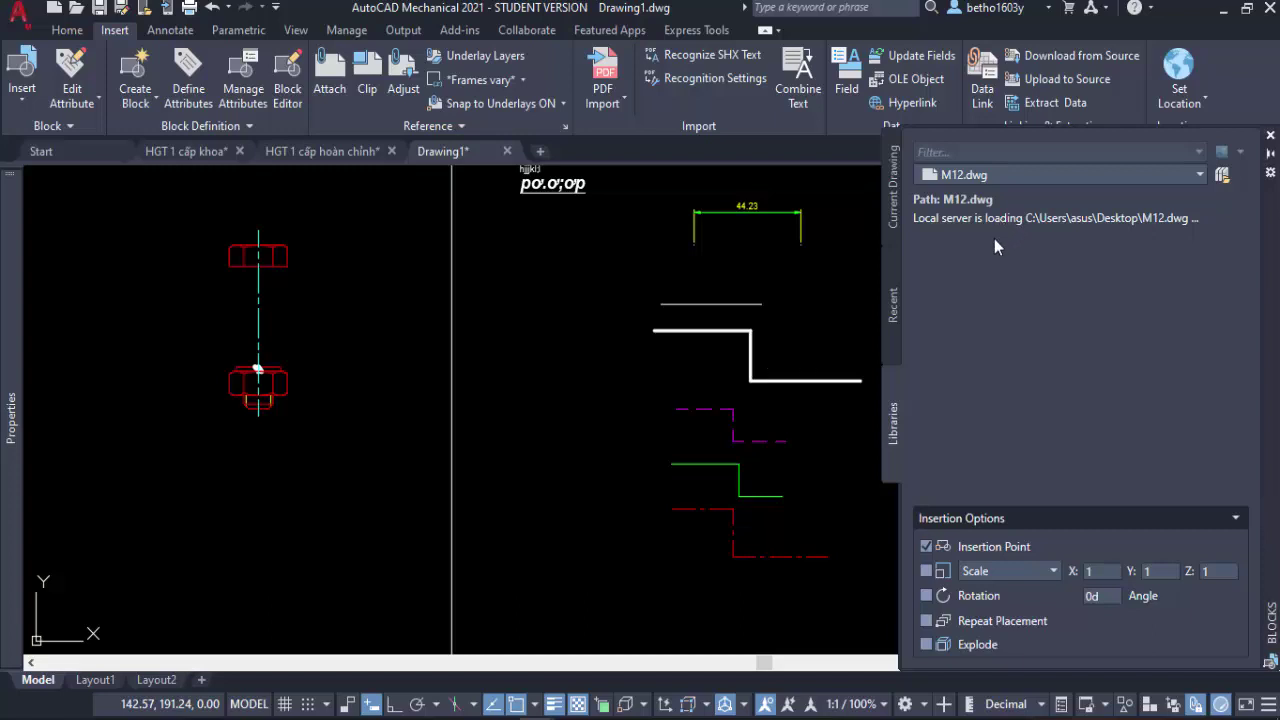
click(1197, 175)
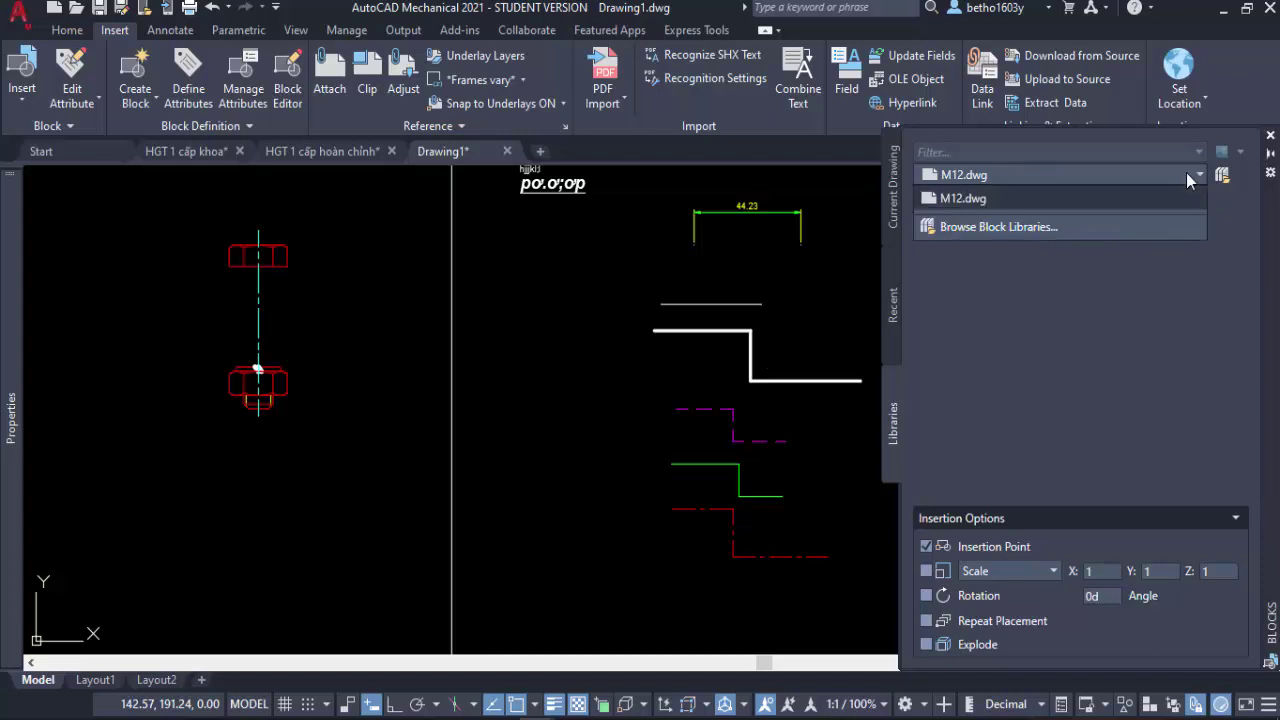
click(1049, 204)
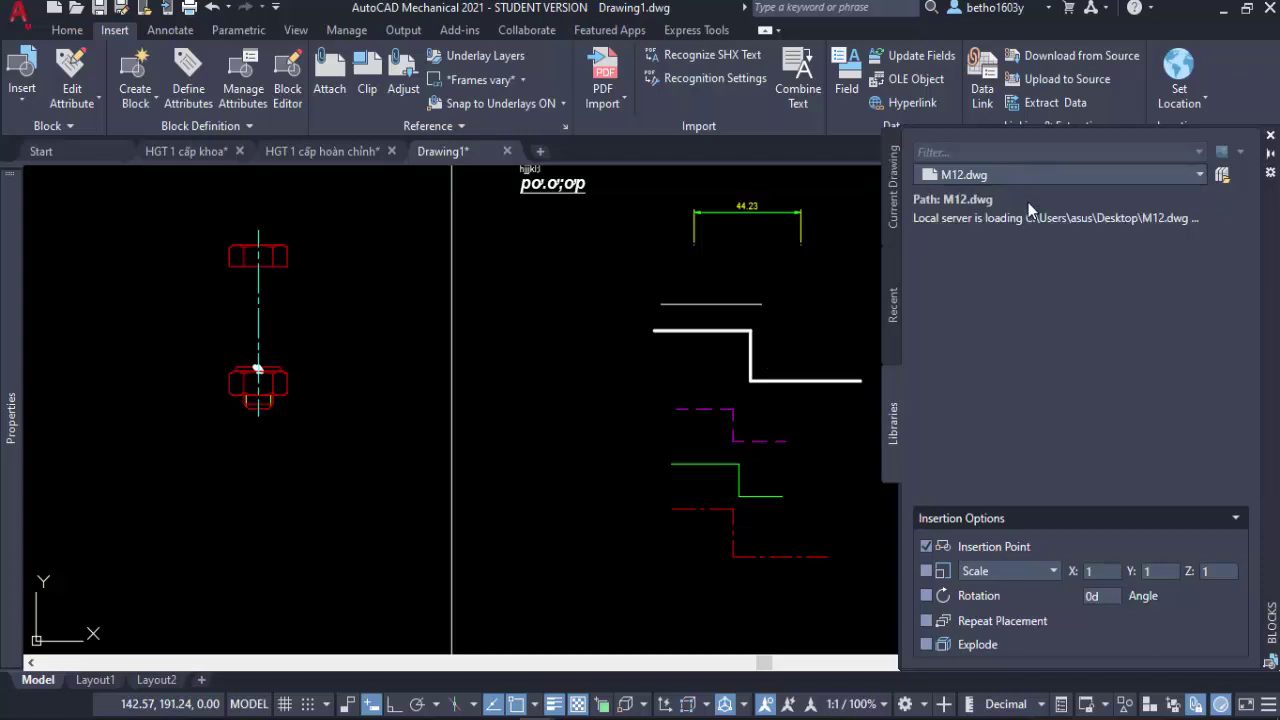
click(893, 305)
click(894, 214)
click(890, 305)
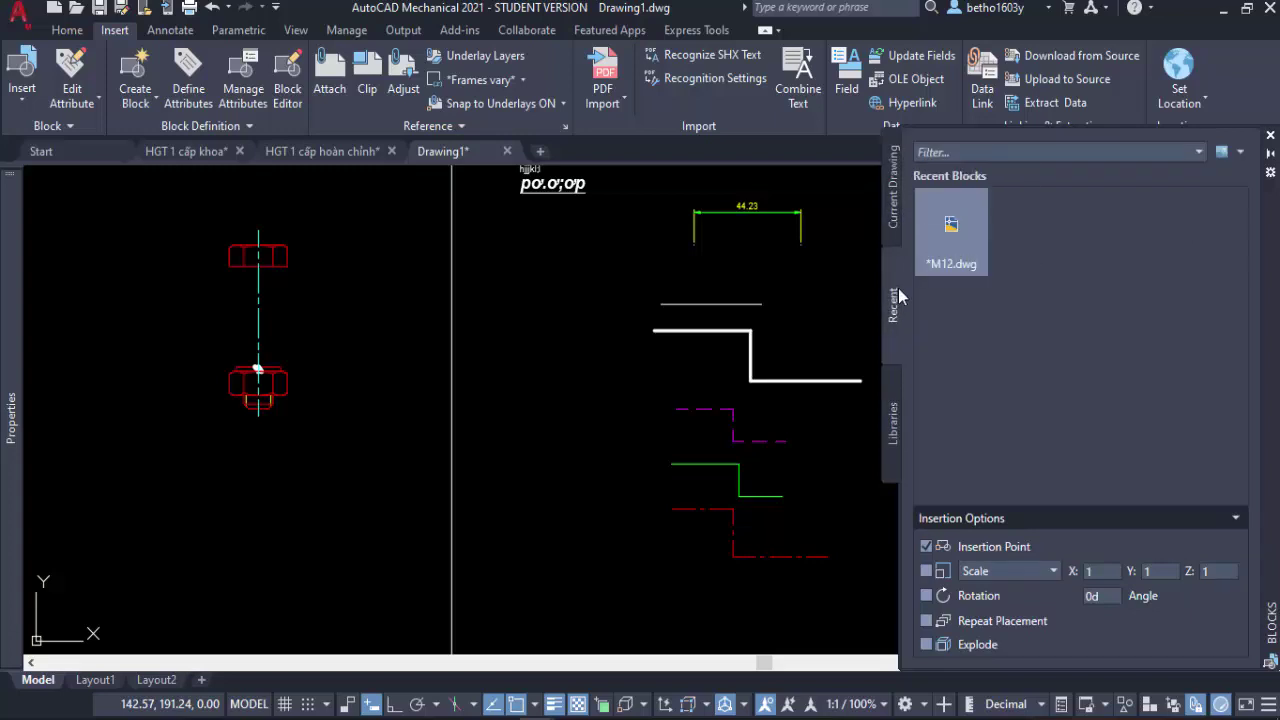
click(890, 222)
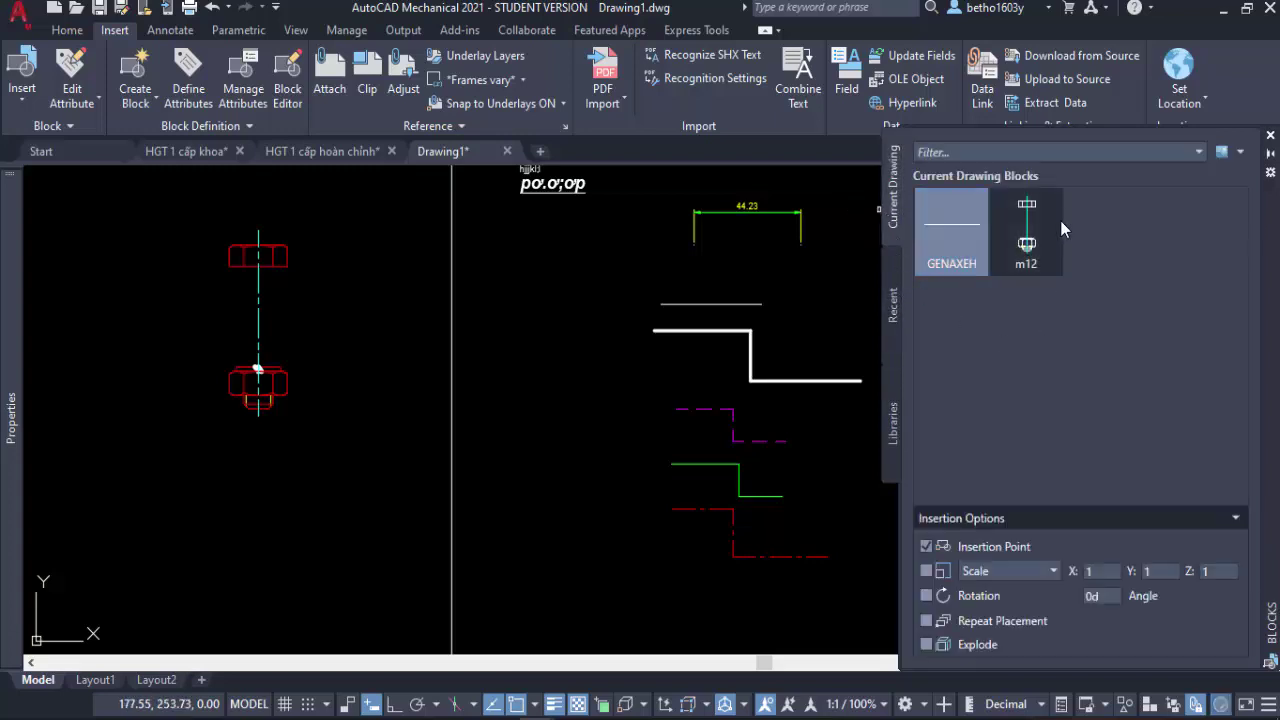
click(890, 360)
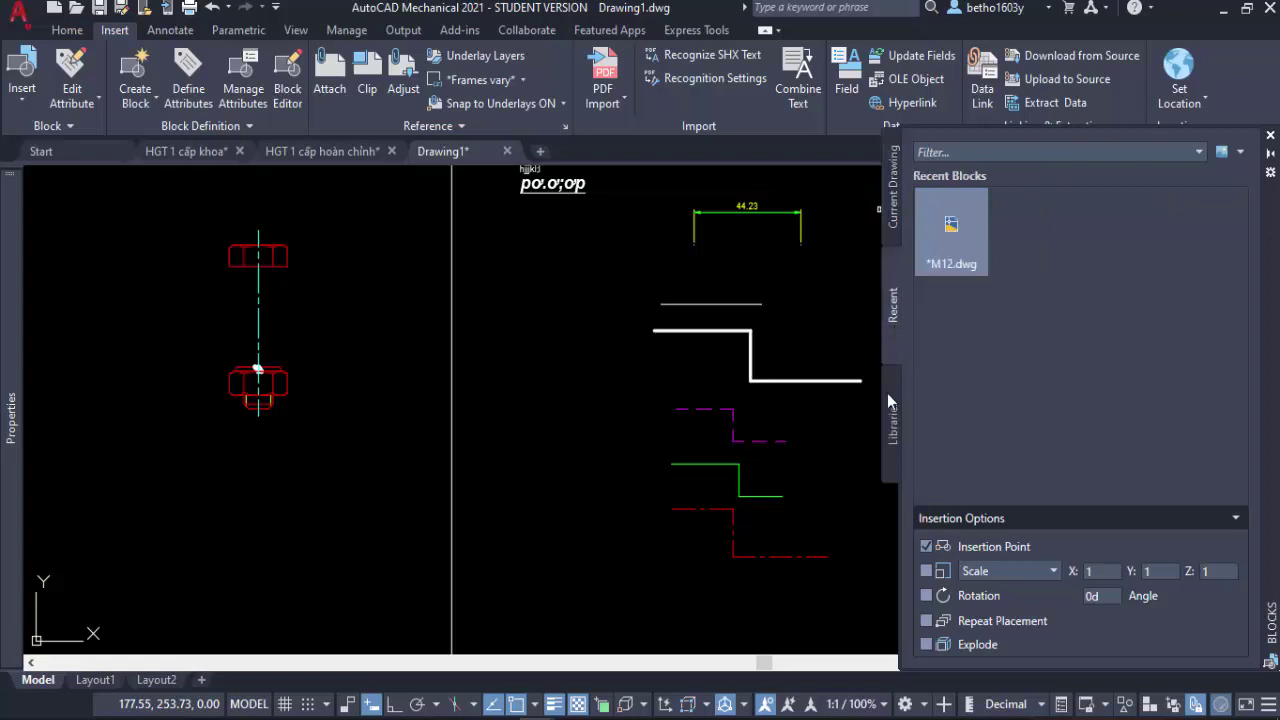
click(887, 423)
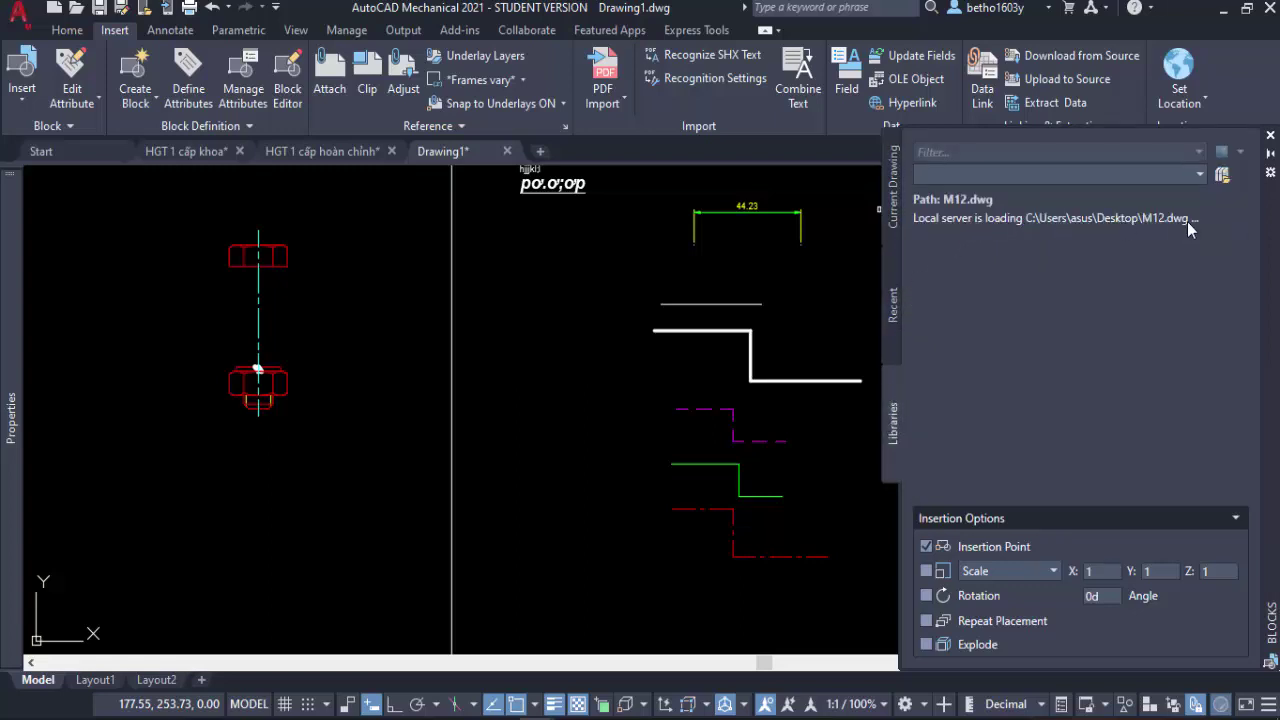
click(880, 207)
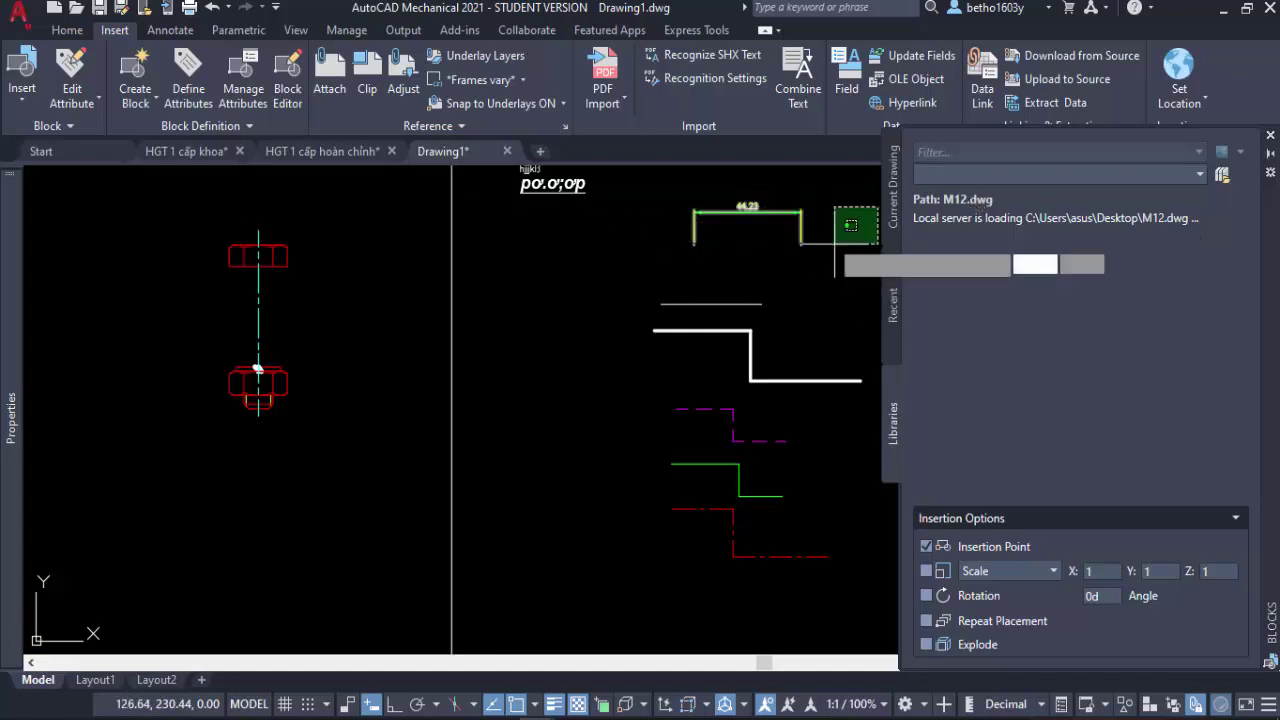
click(820, 235)
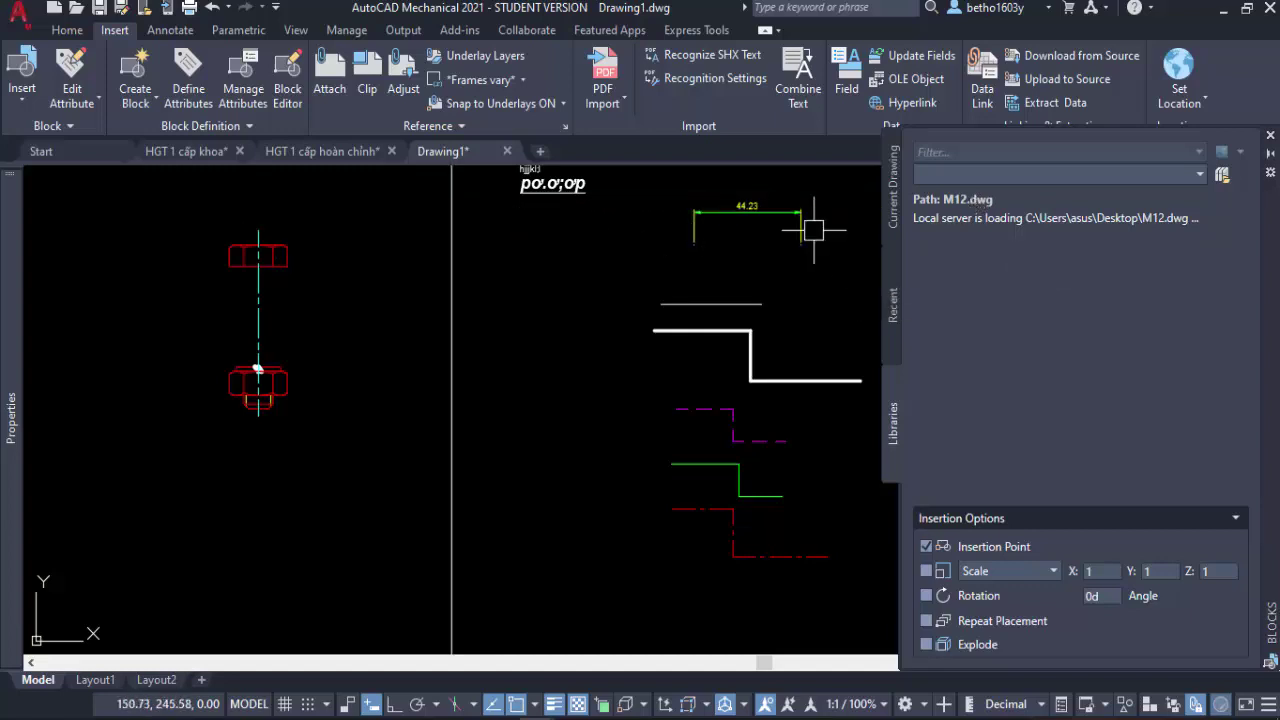
click(540, 152)
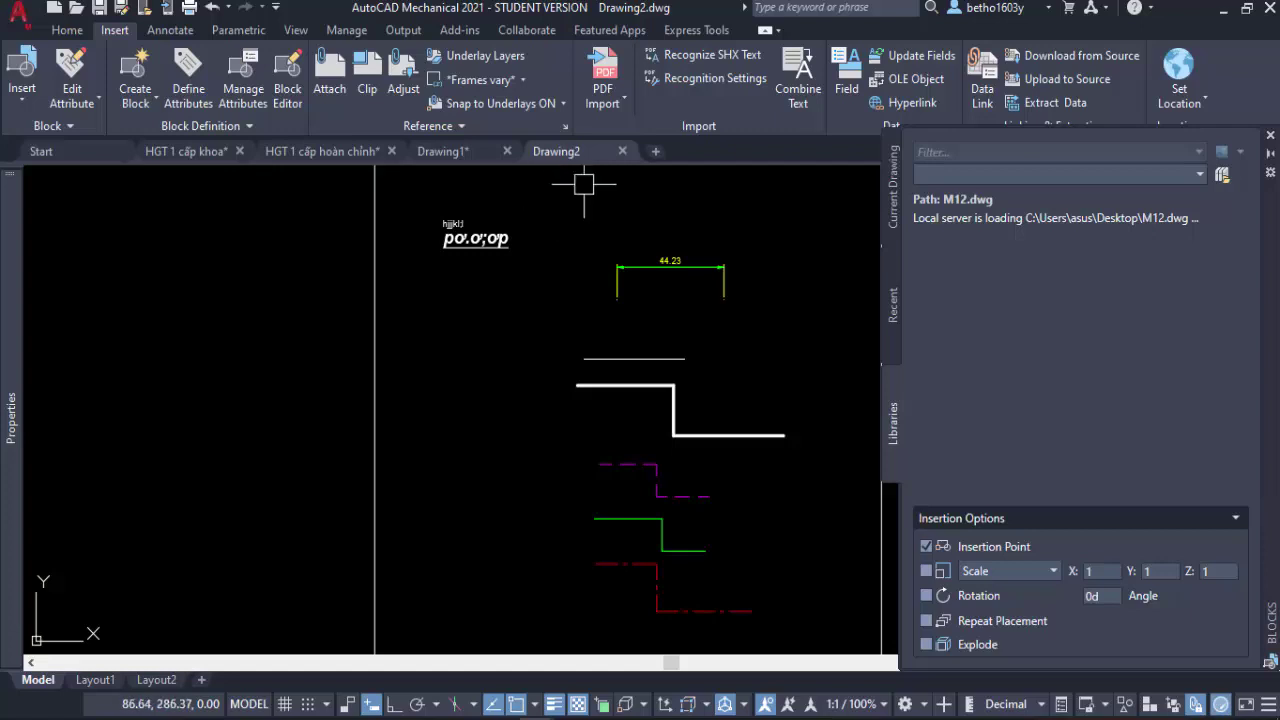
Place the M12 block from the Recent blocks library into Drawing2.
key(ctrl+1)
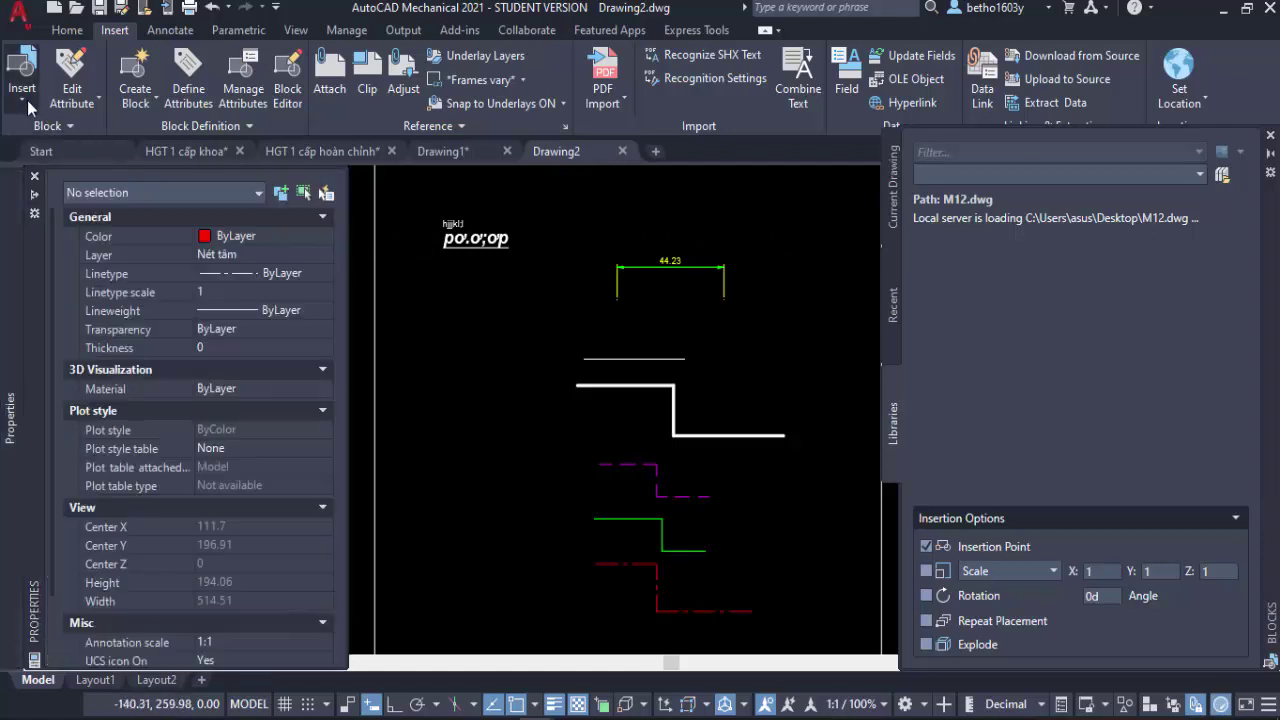
click(23, 108)
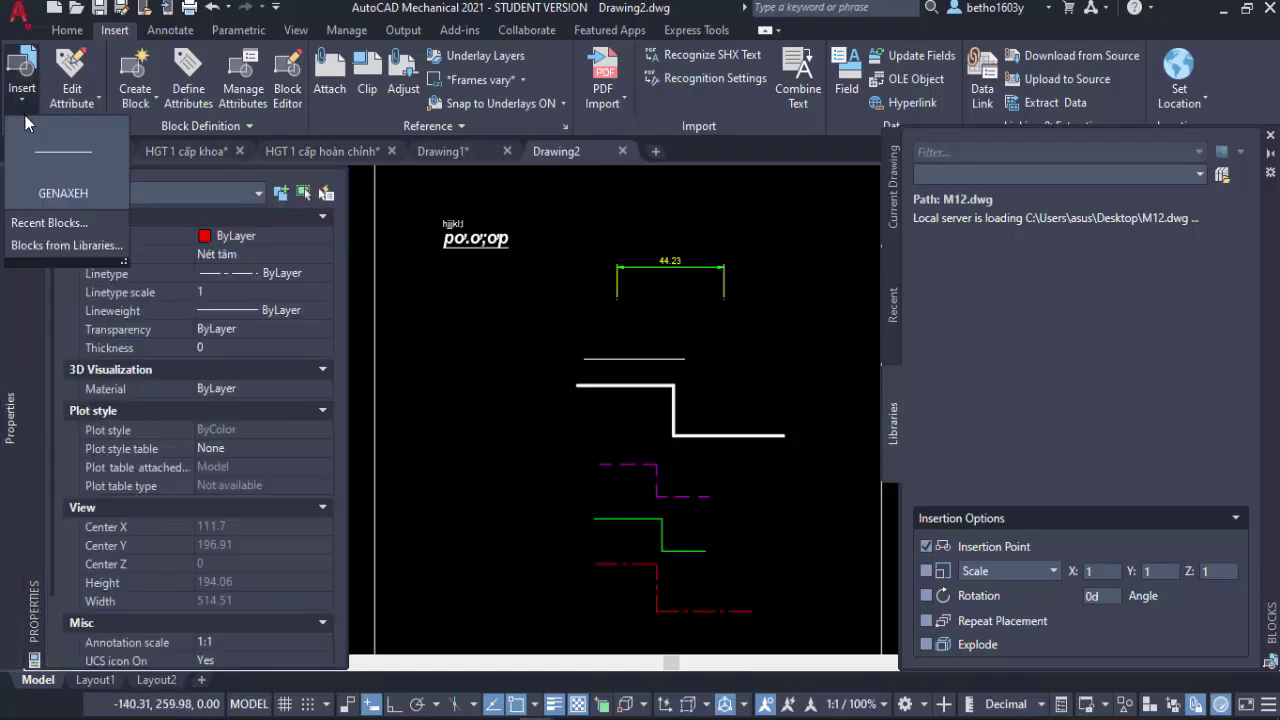
click(55, 245)
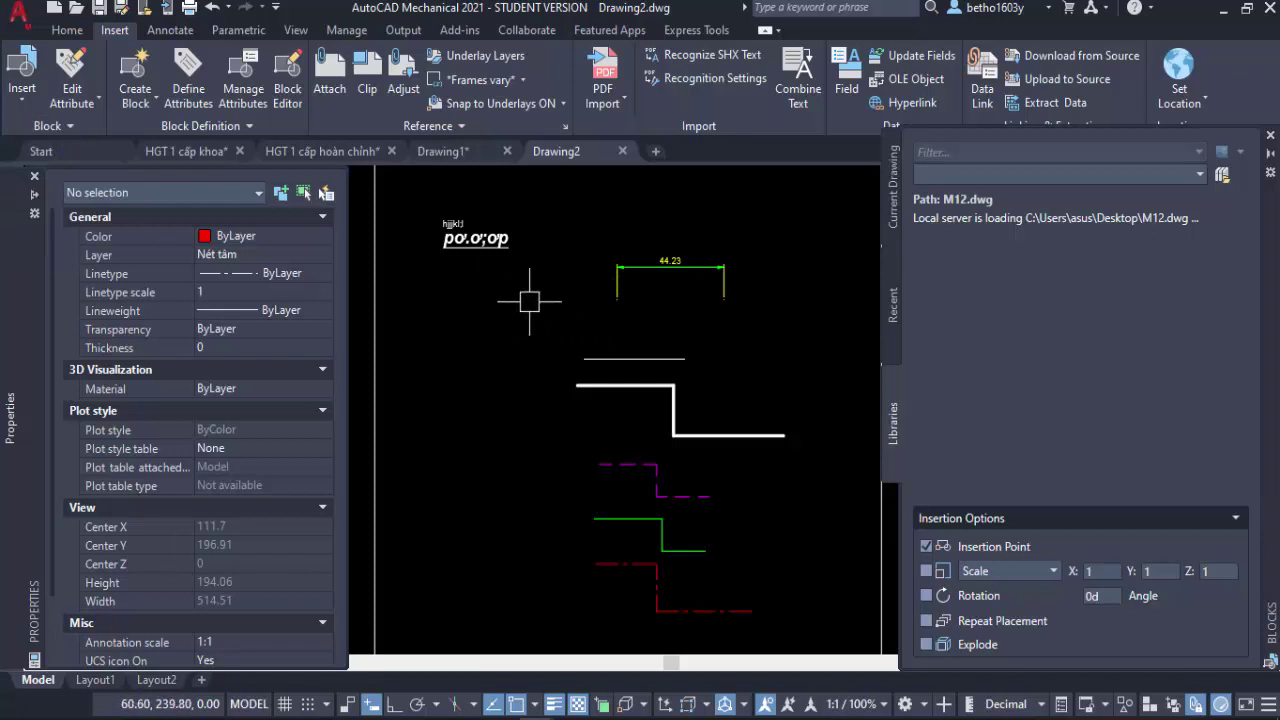
click(893, 308)
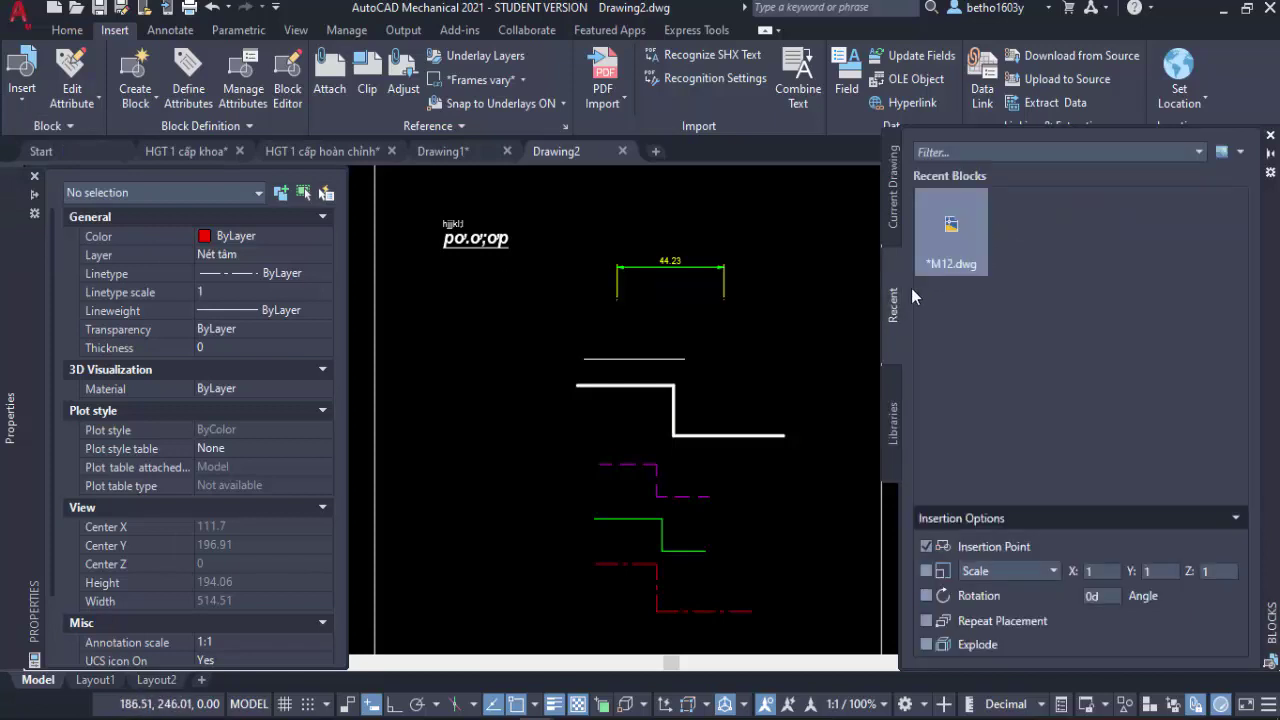
click(960, 236)
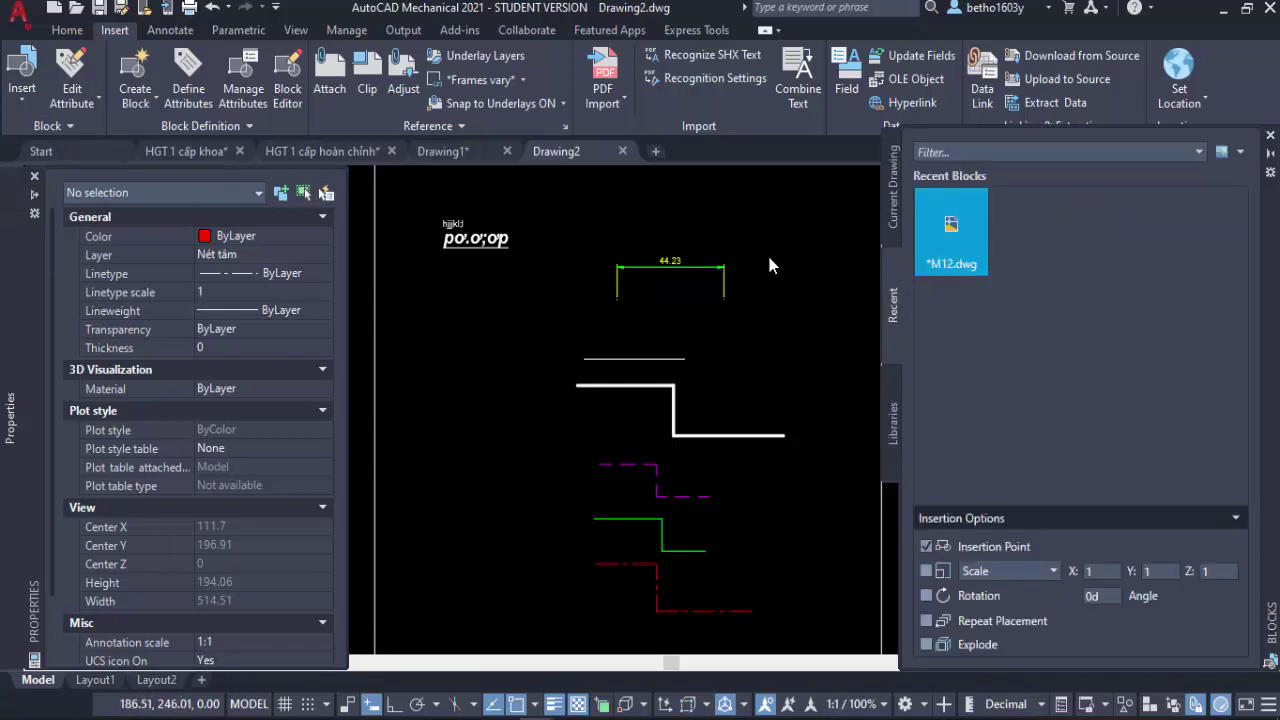
click(253, 352)
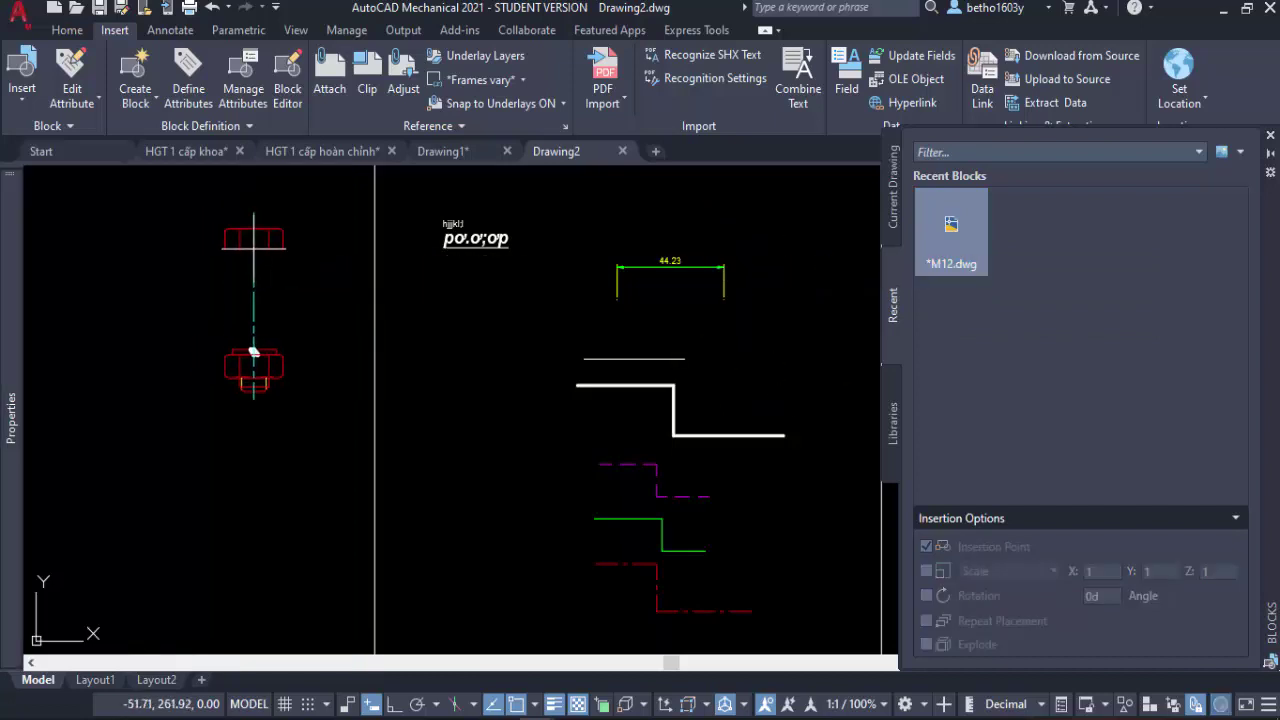
click(1270, 135)
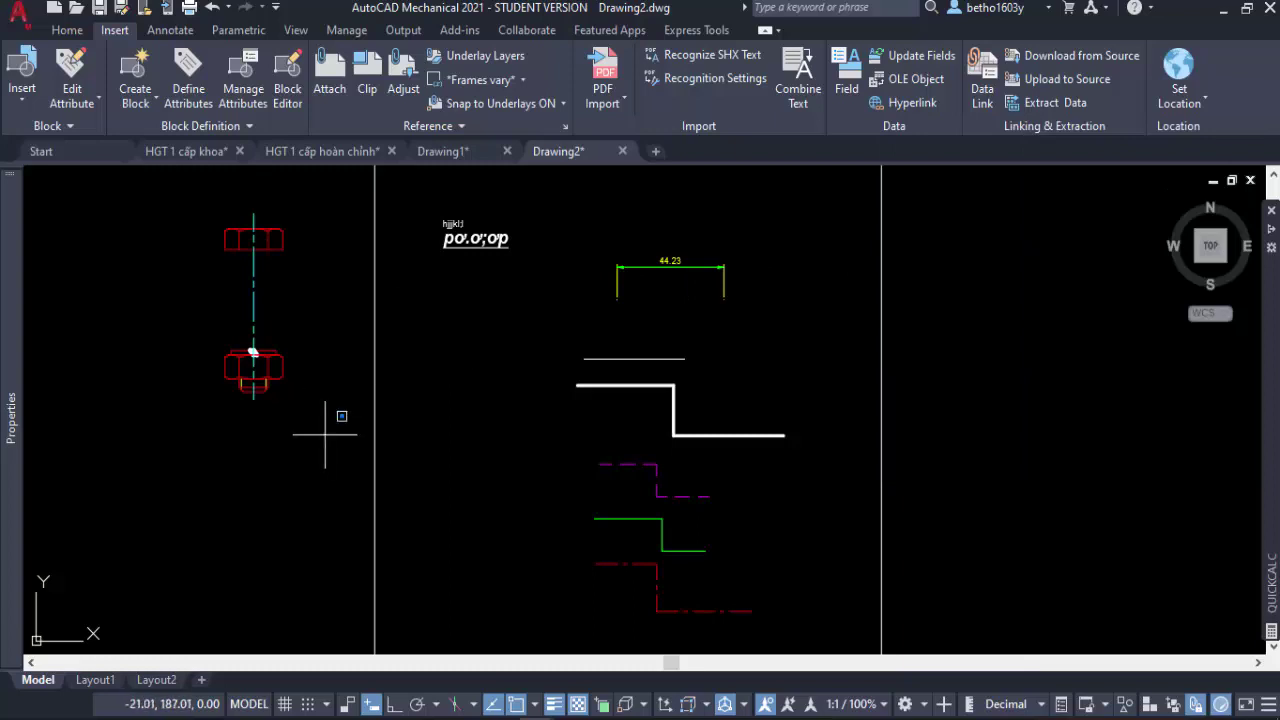
Erase the inserted M12 block and close Drawing2 without saving.
click(358, 442)
click(201, 230)
key(Delete)
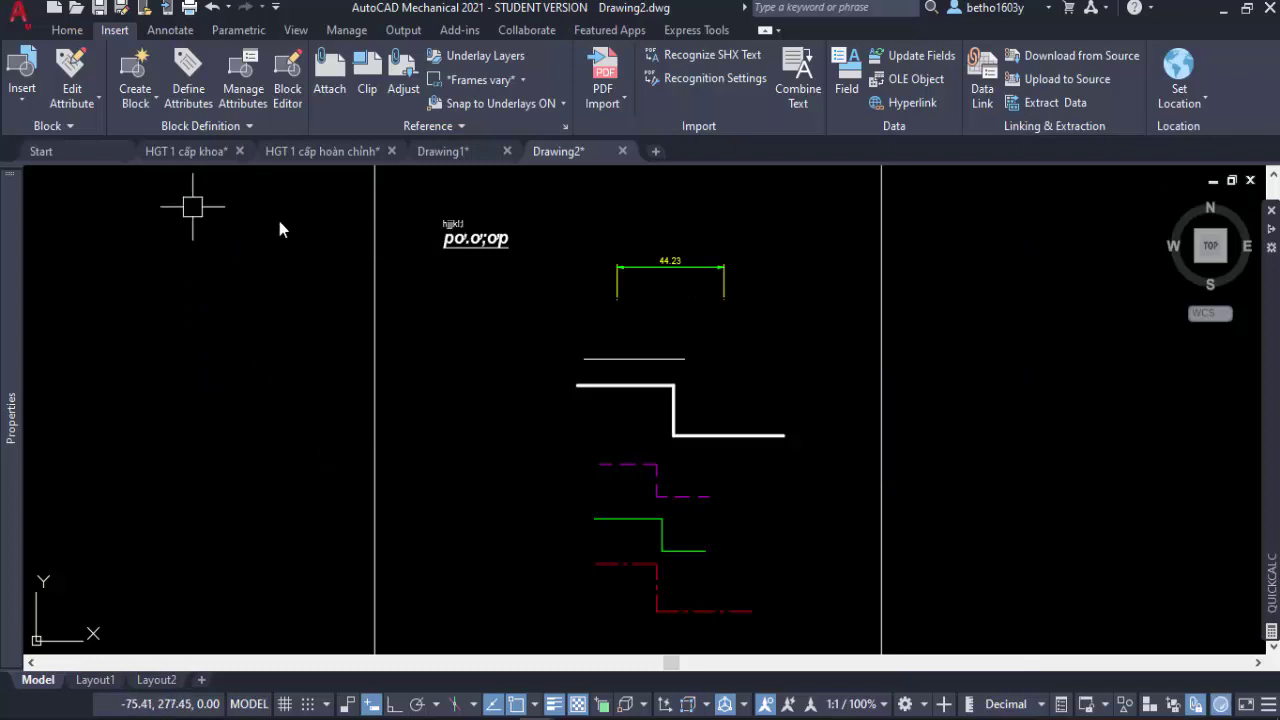
click(625, 151)
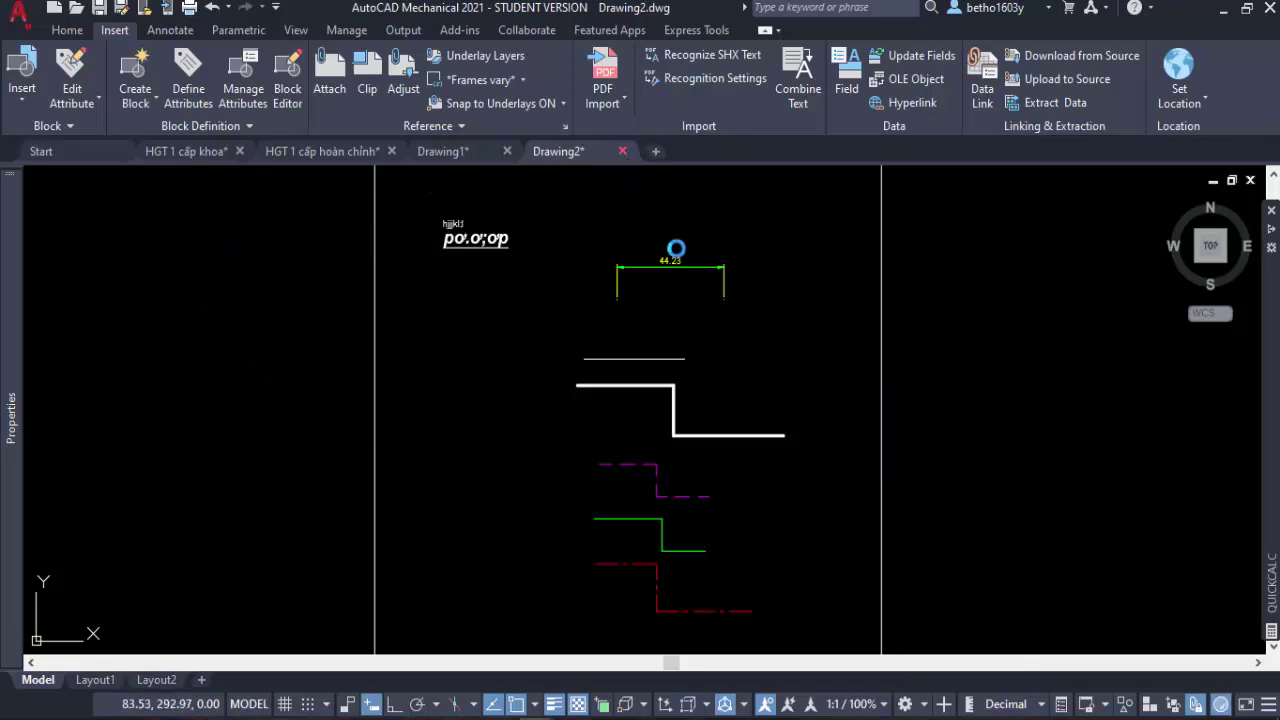
click(643, 410)
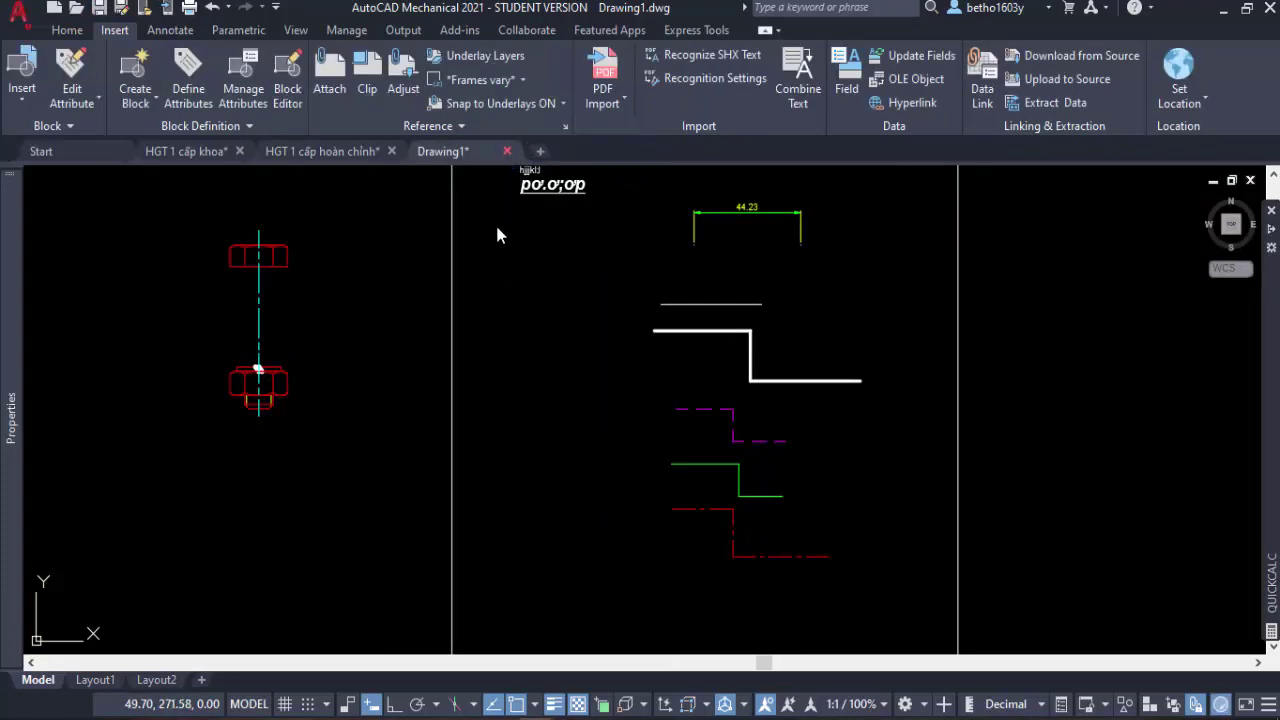
Discard Drawing1, then erase the loose bolt and small rectangle block from the gearbox drawing.
click(645, 408)
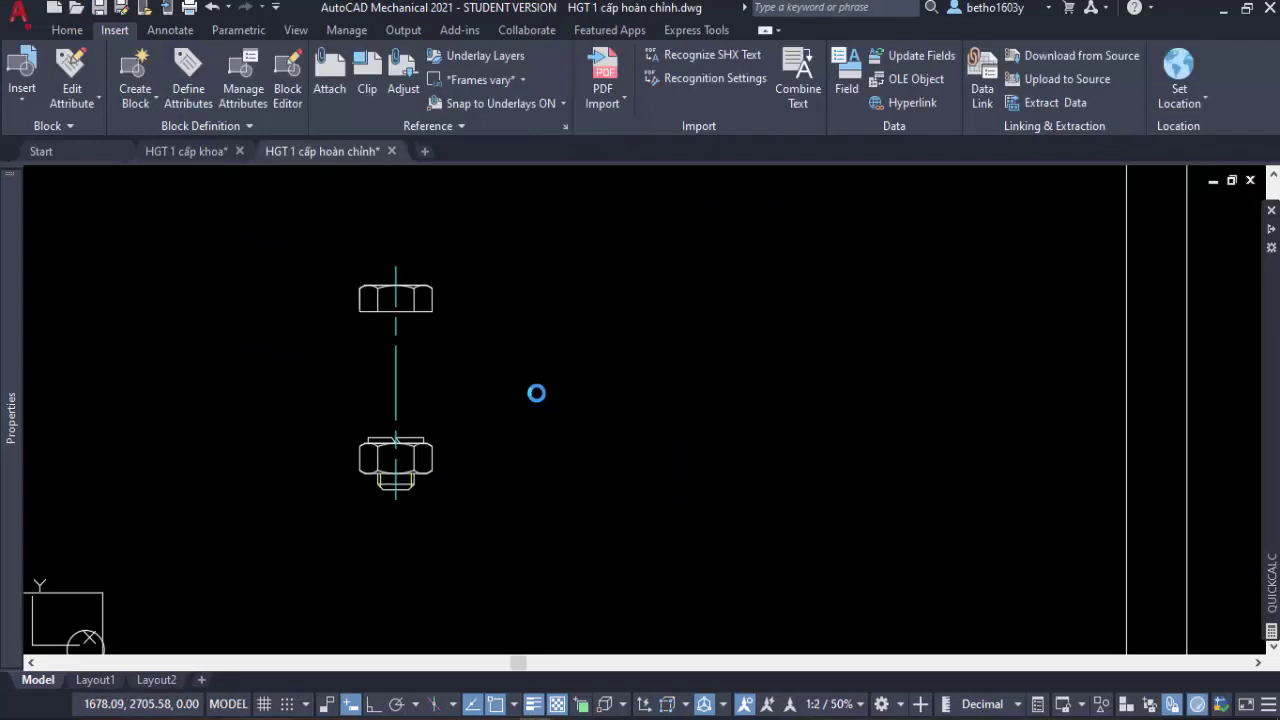
scroll(545, 397, down, 5)
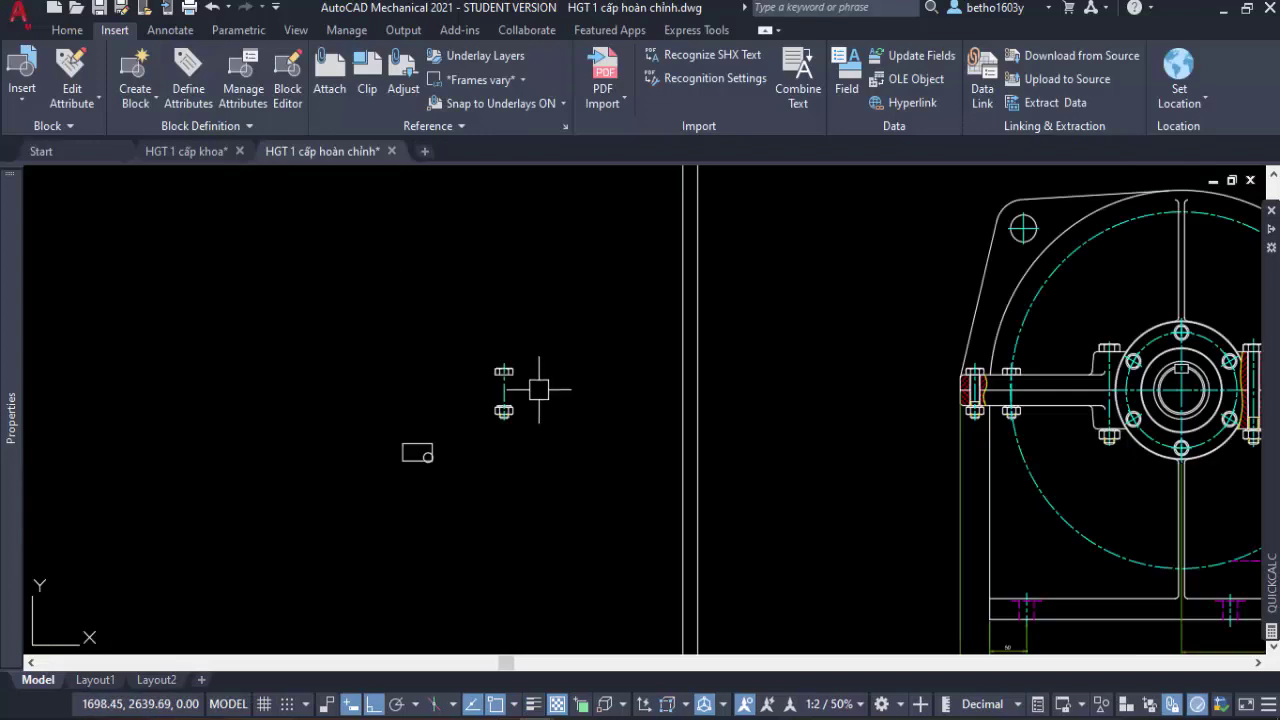
click(583, 514)
click(314, 312)
key(Delete)
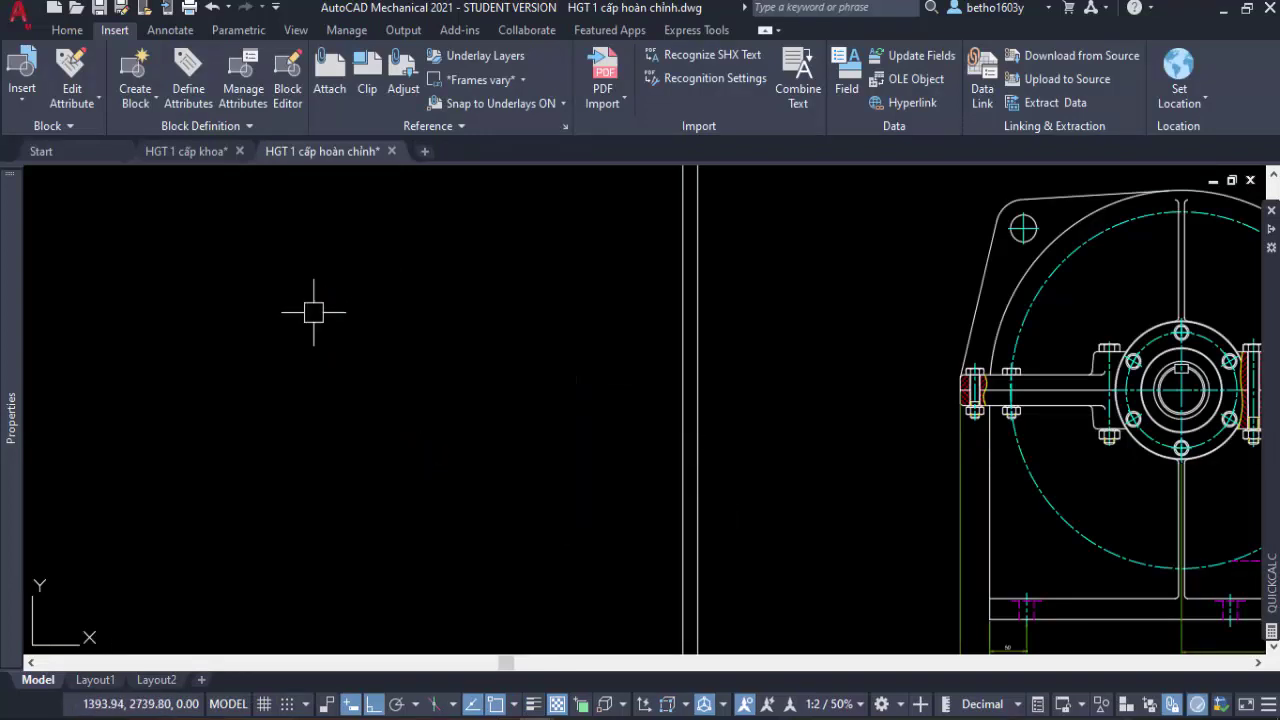
scroll(314, 312, down, 3)
scroll(890, 370, up, 2)
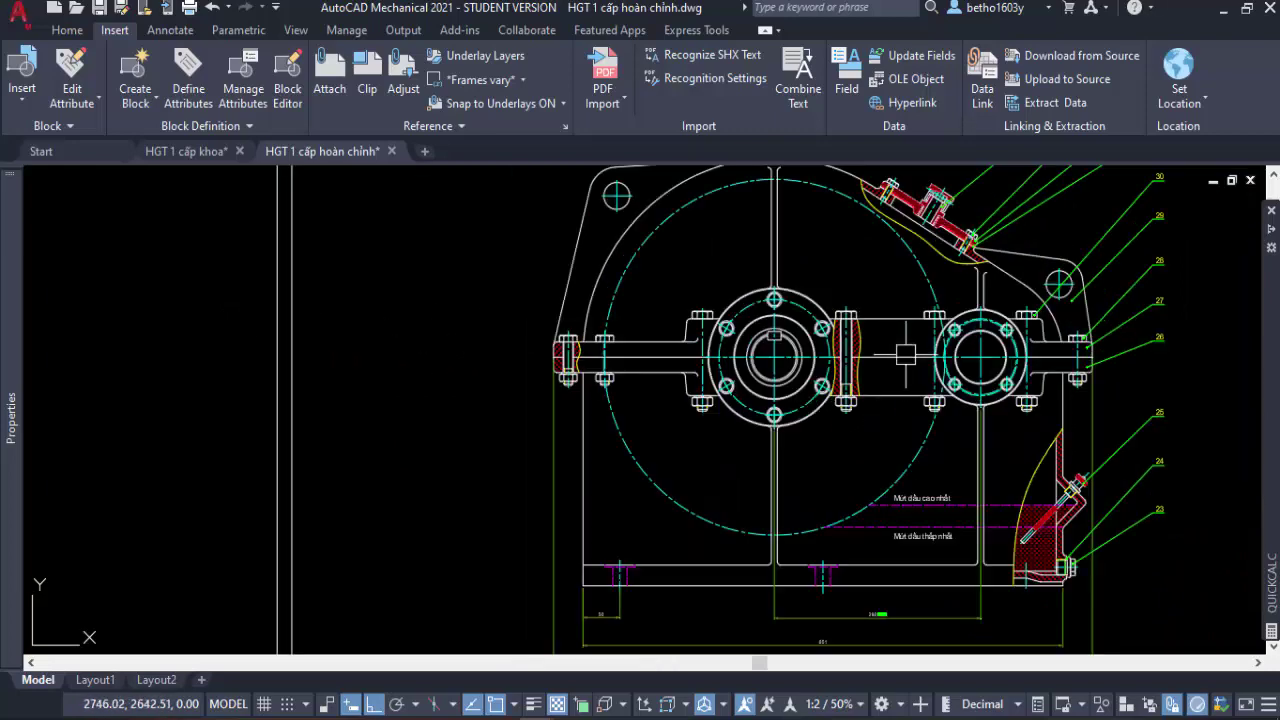
scroll(856, 310, up, 2)
scroll(440, 330, up, 2)
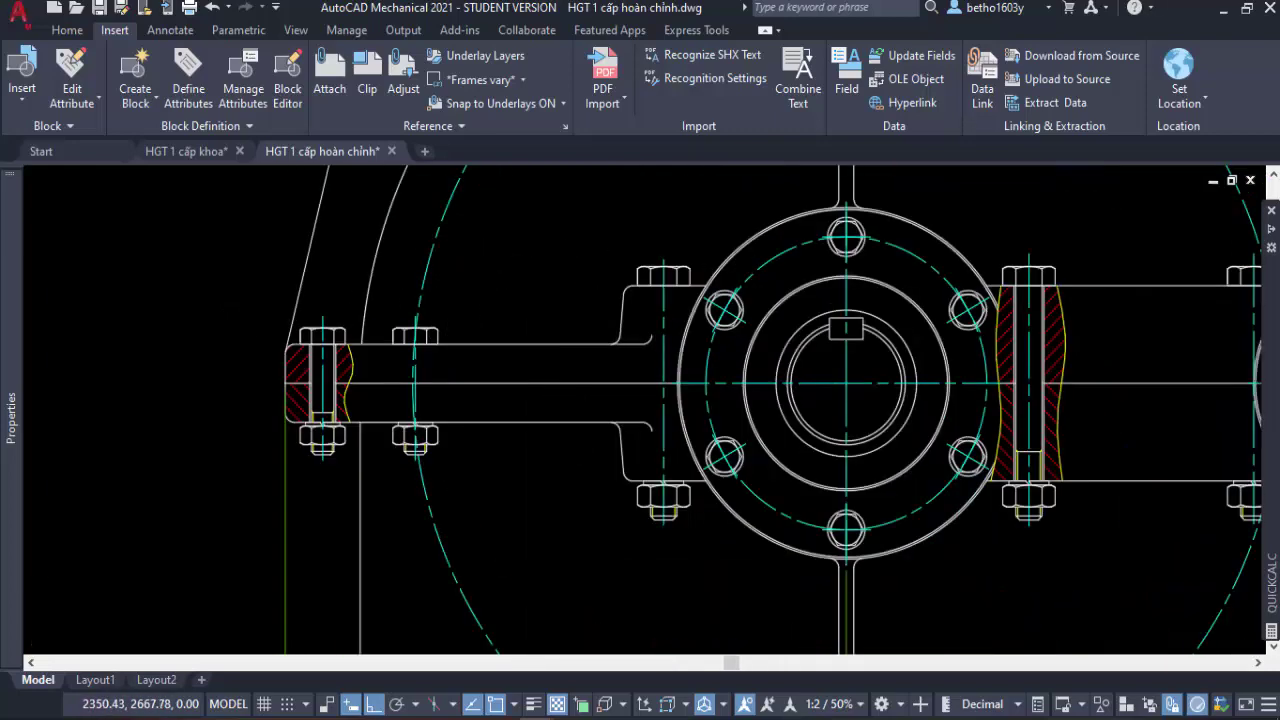
scroll(432, 333, up, 2)
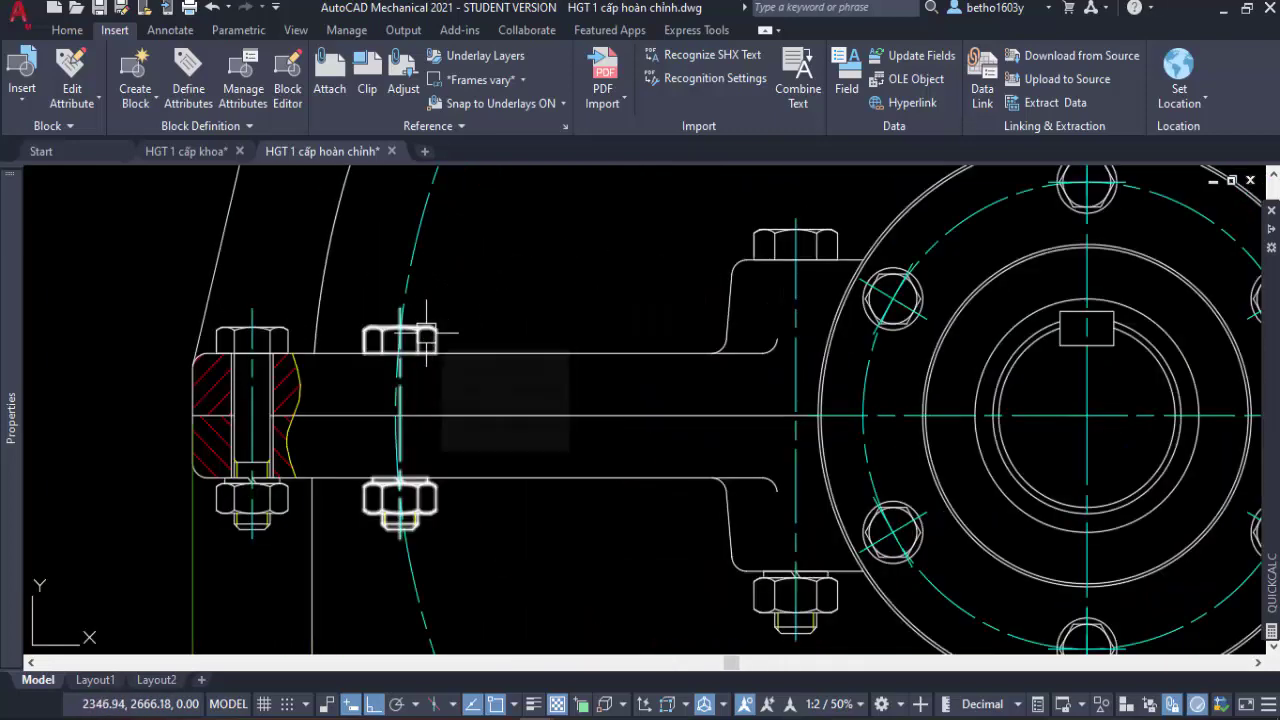
scroll(352, 323, down, 2)
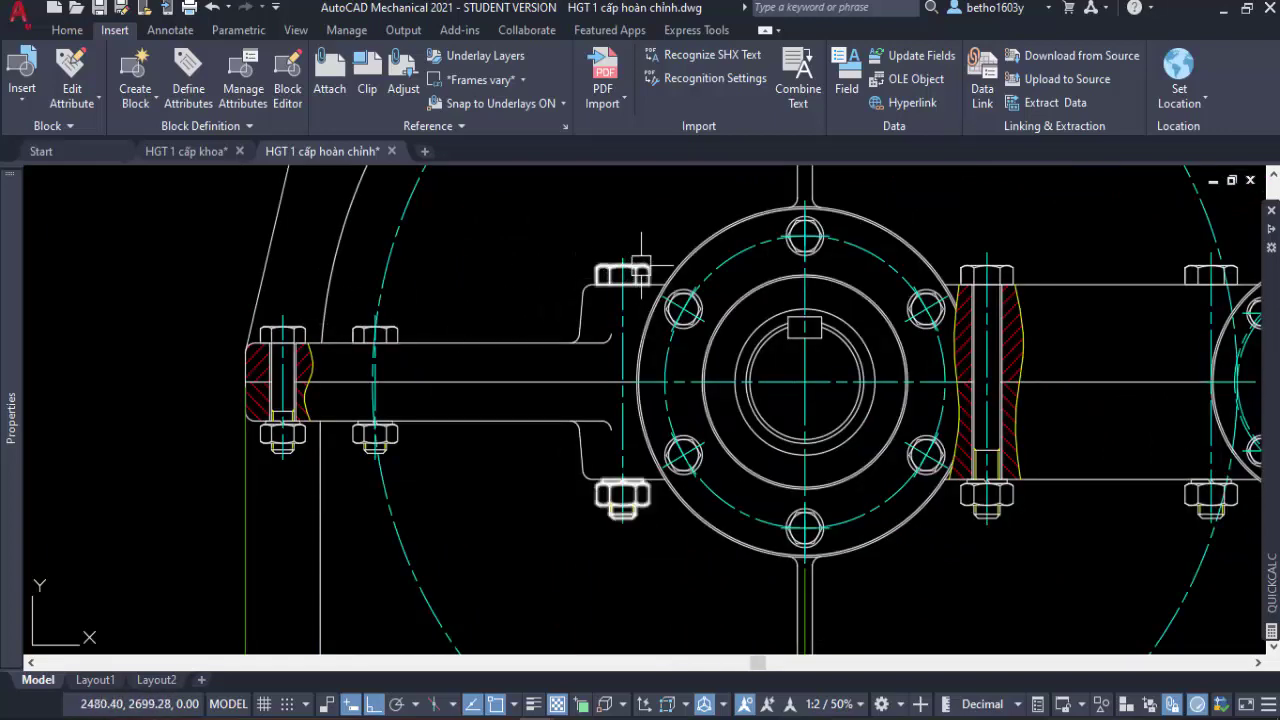
scroll(495, 286, down, 2)
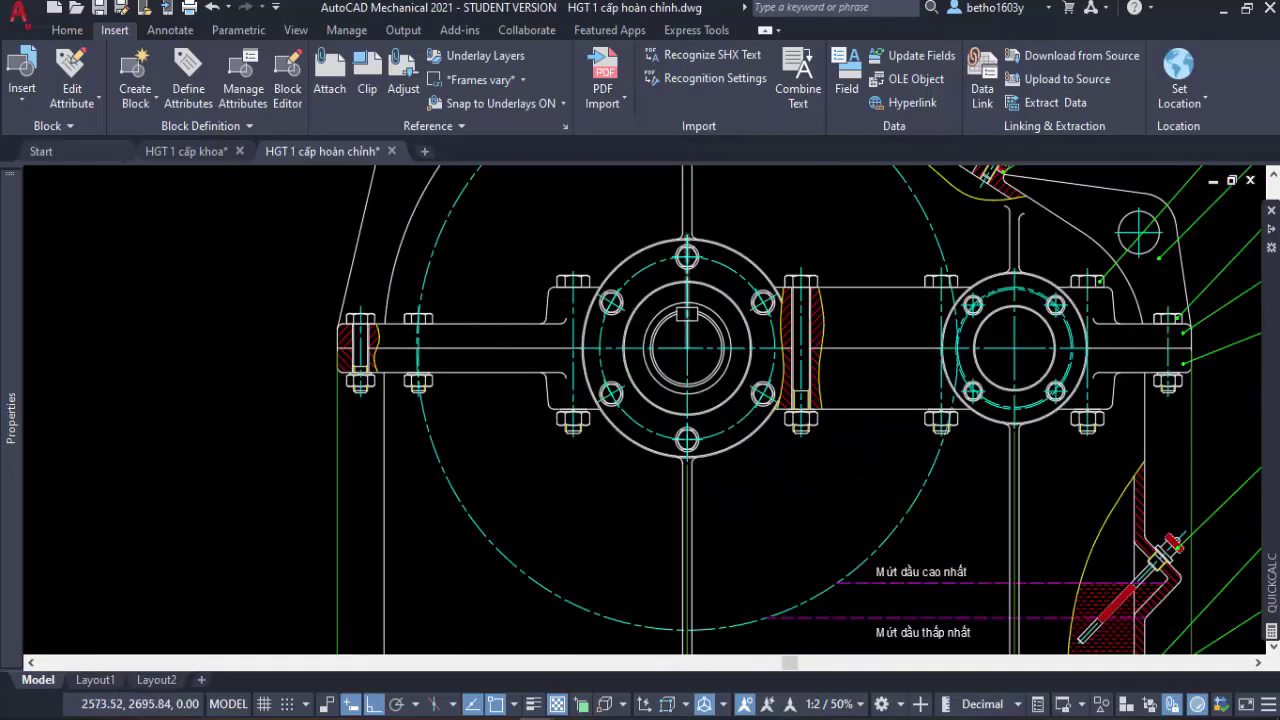
scroll(690, 270, up, 2)
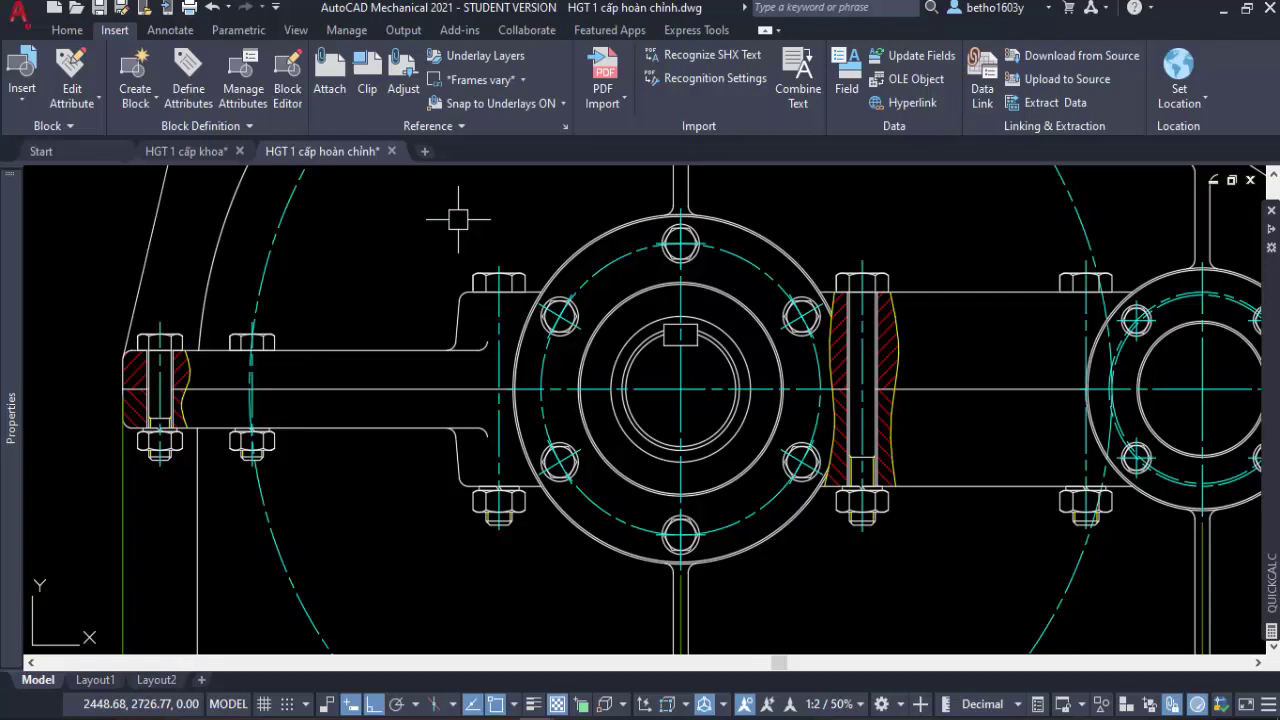
scroll(458, 215, down, 5)
scroll(550, 490, up, 5)
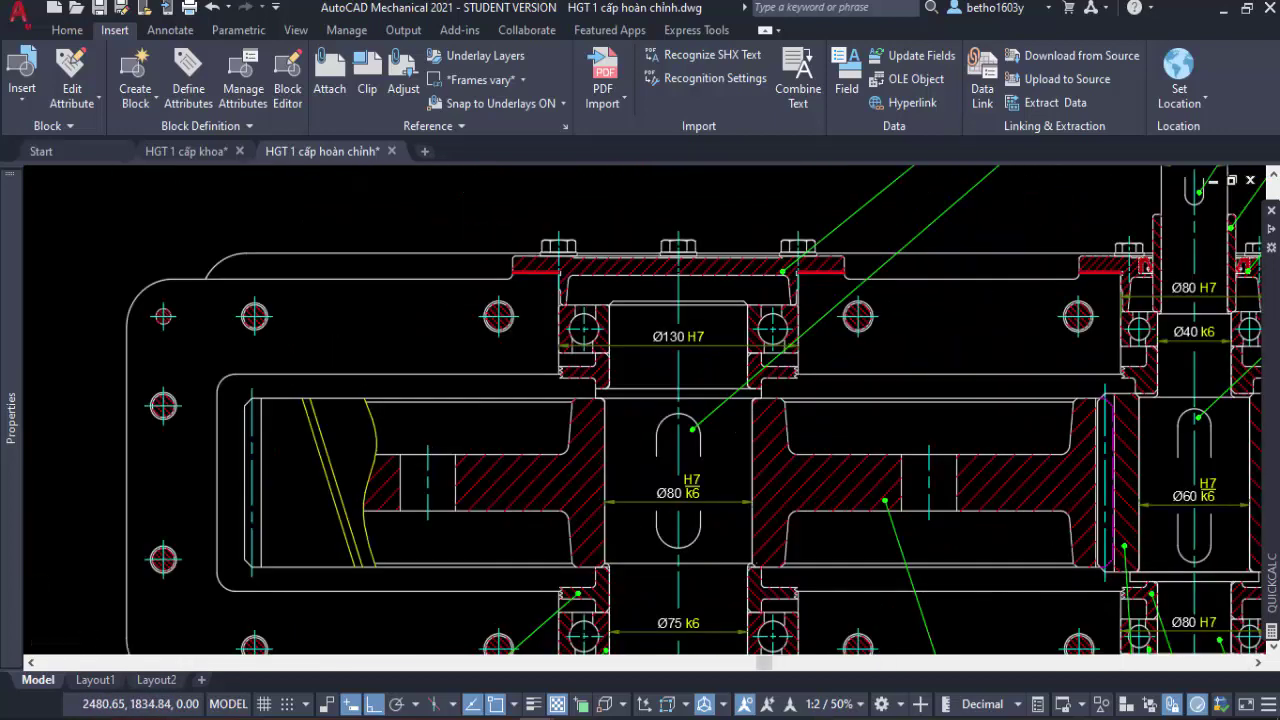
scroll(586, 330, up, 2)
scroll(586, 330, up, 1)
scroll(586, 330, up, 1)
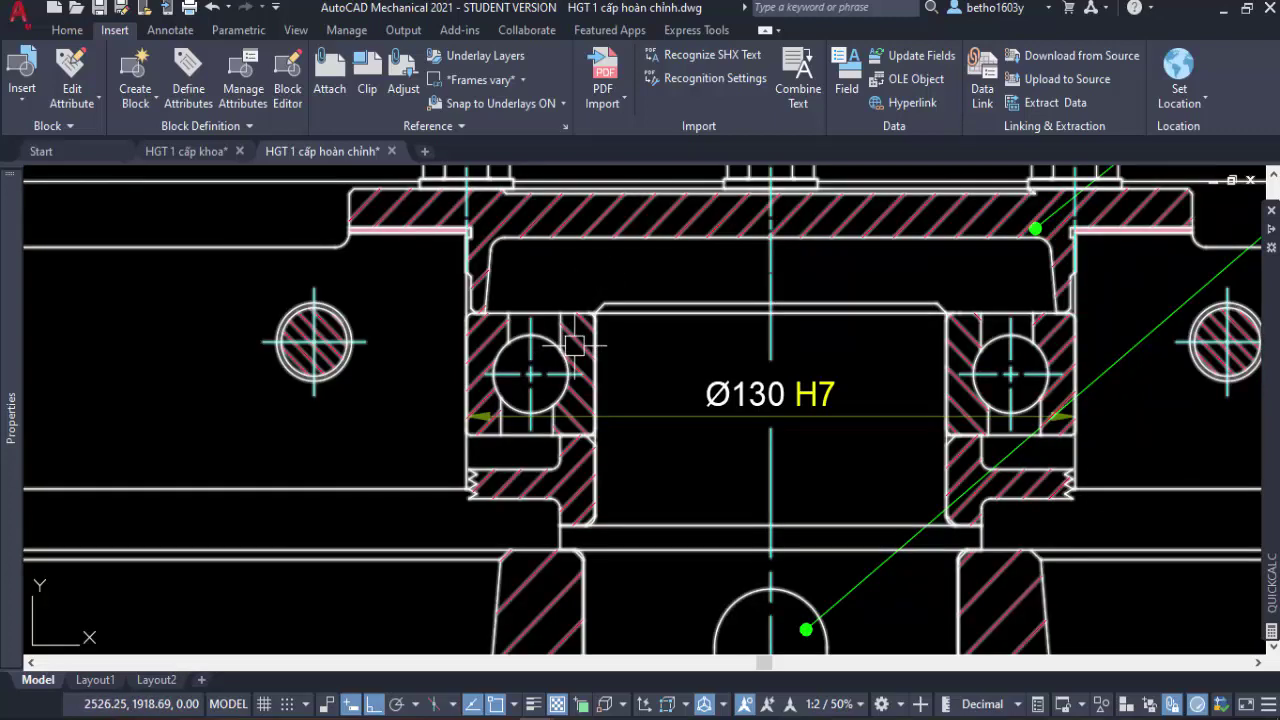
scroll(575, 398, down, 1)
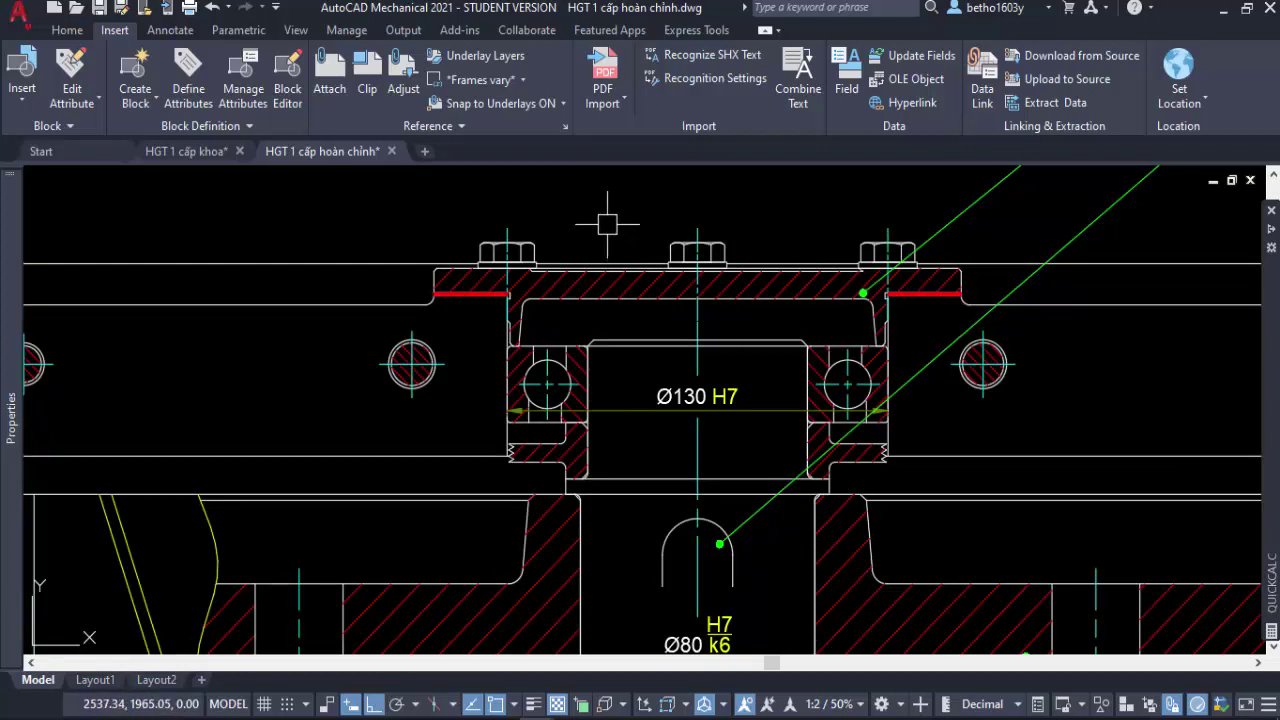
scroll(581, 381, down, 5)
scroll(597, 382, down, 3)
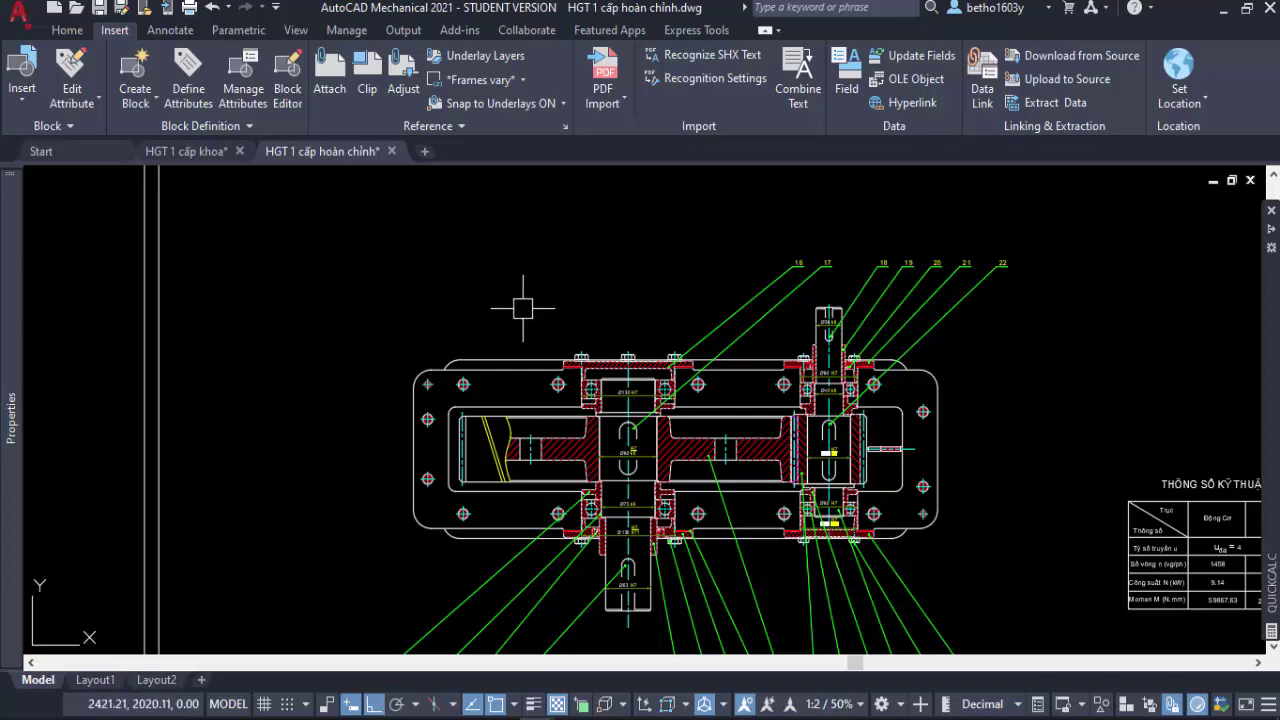
scroll(505, 420, down, 2)
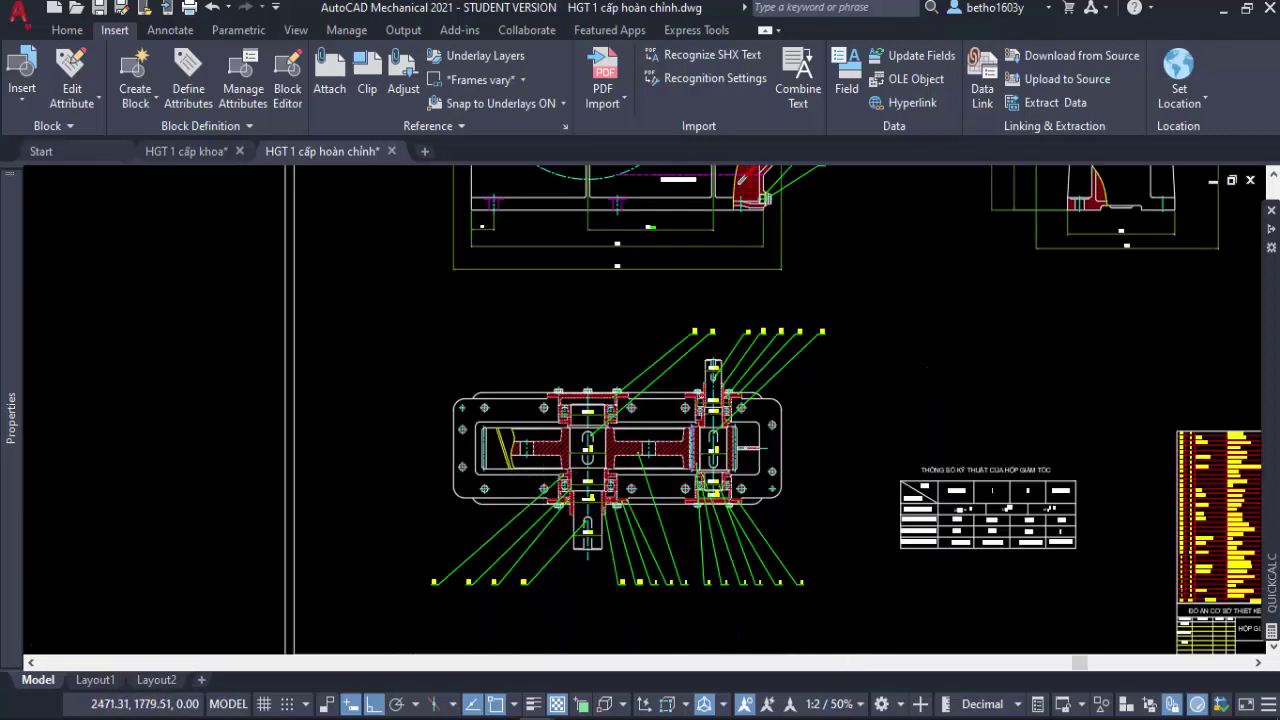
scroll(540, 465, down, 3)
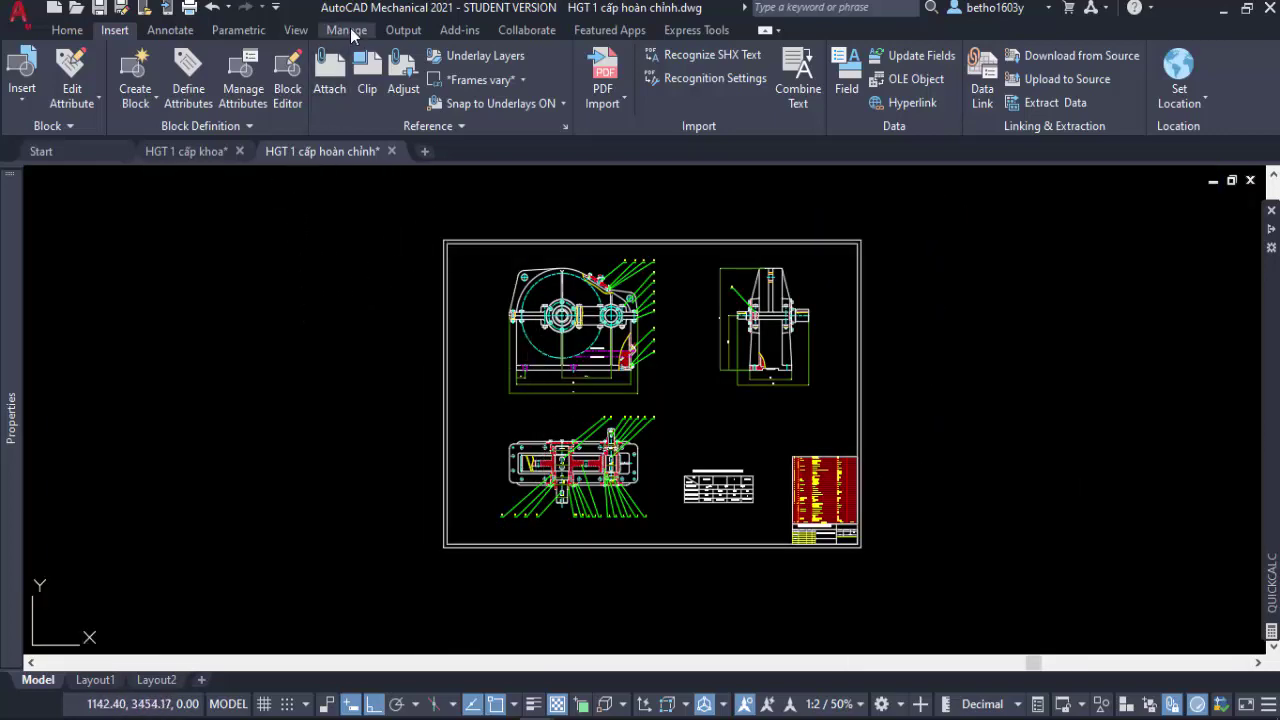
Open and close the palette Customize window, and show all palettes in the palette group.
click(348, 31)
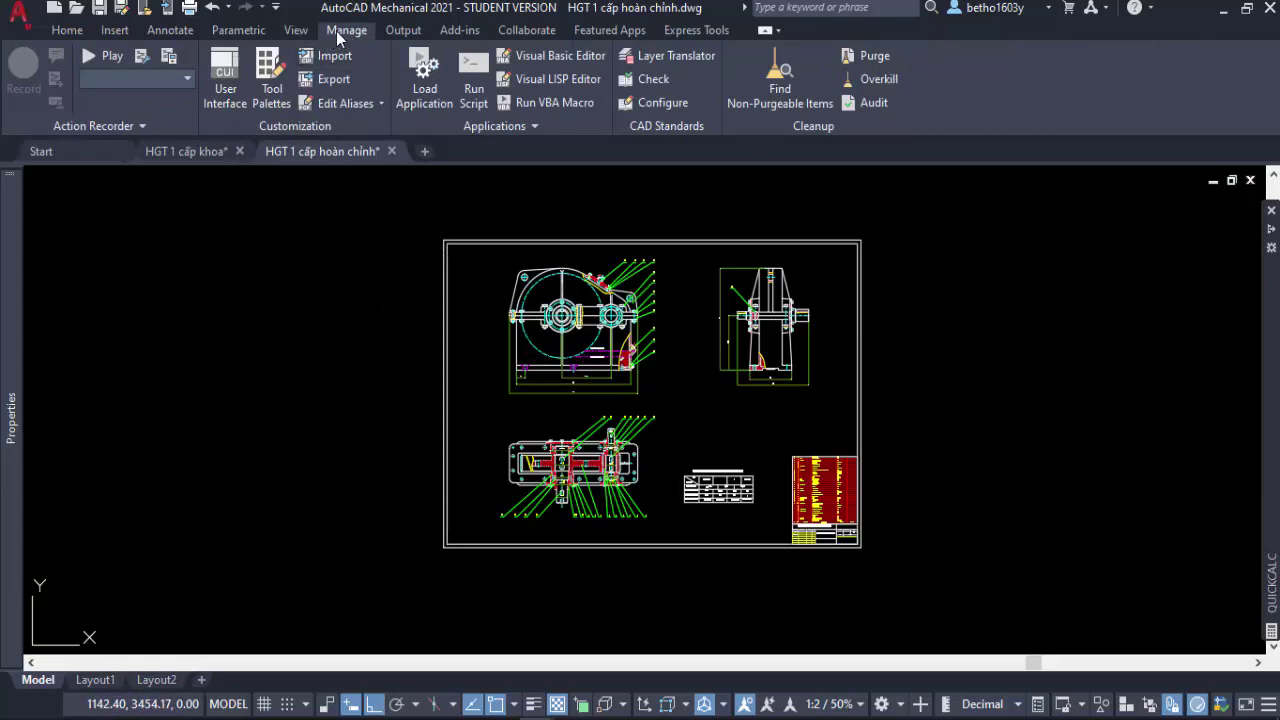
right_click(272, 89)
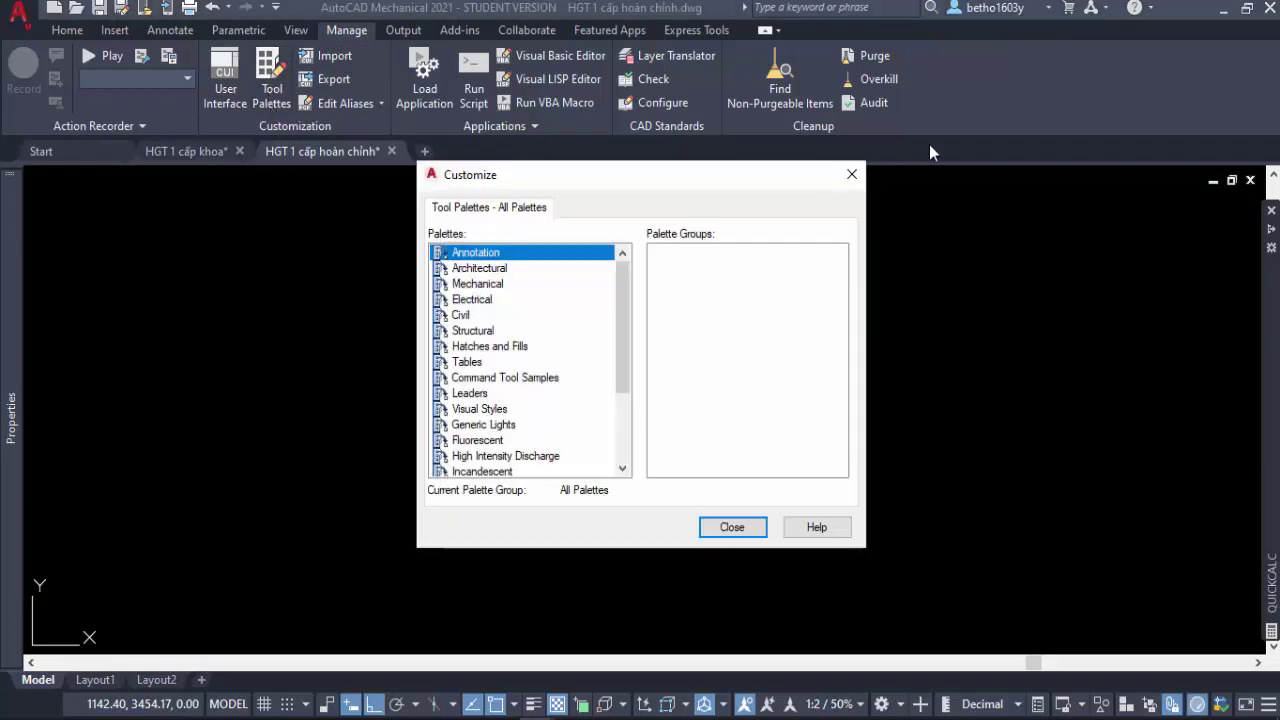
click(851, 178)
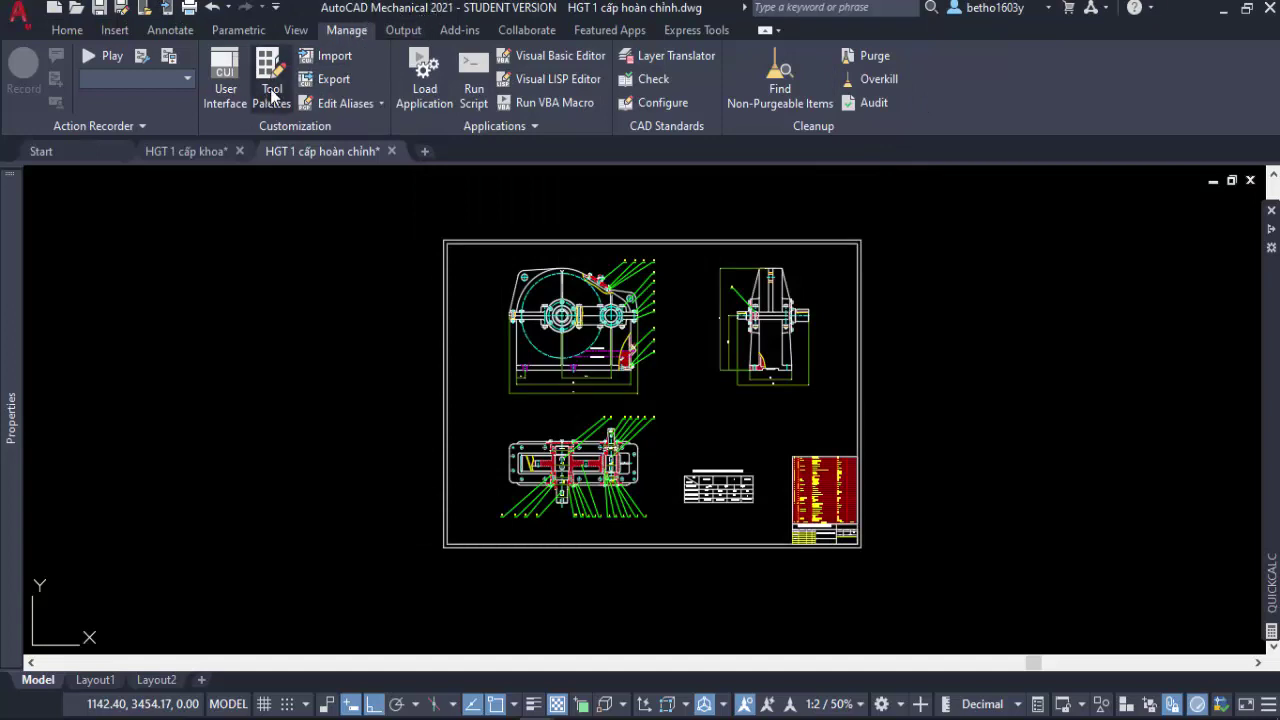
right_click(936, 47)
mouse_move(1002, 83)
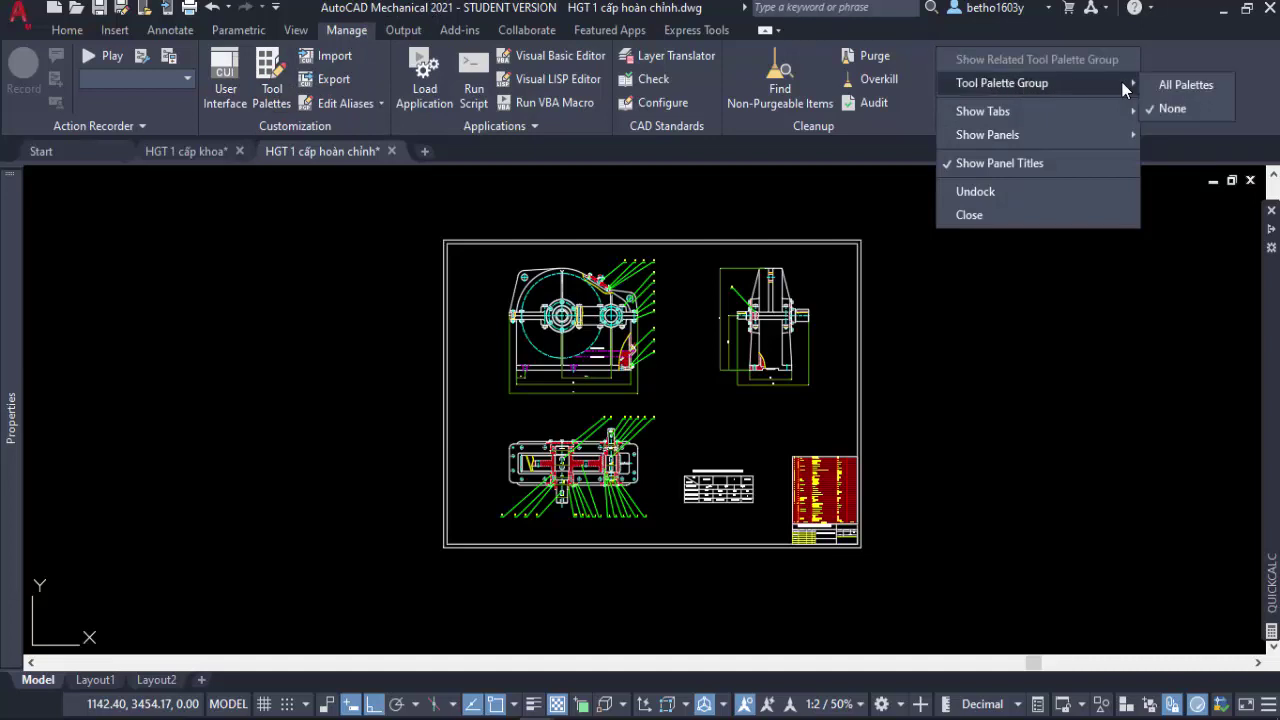
click(1161, 84)
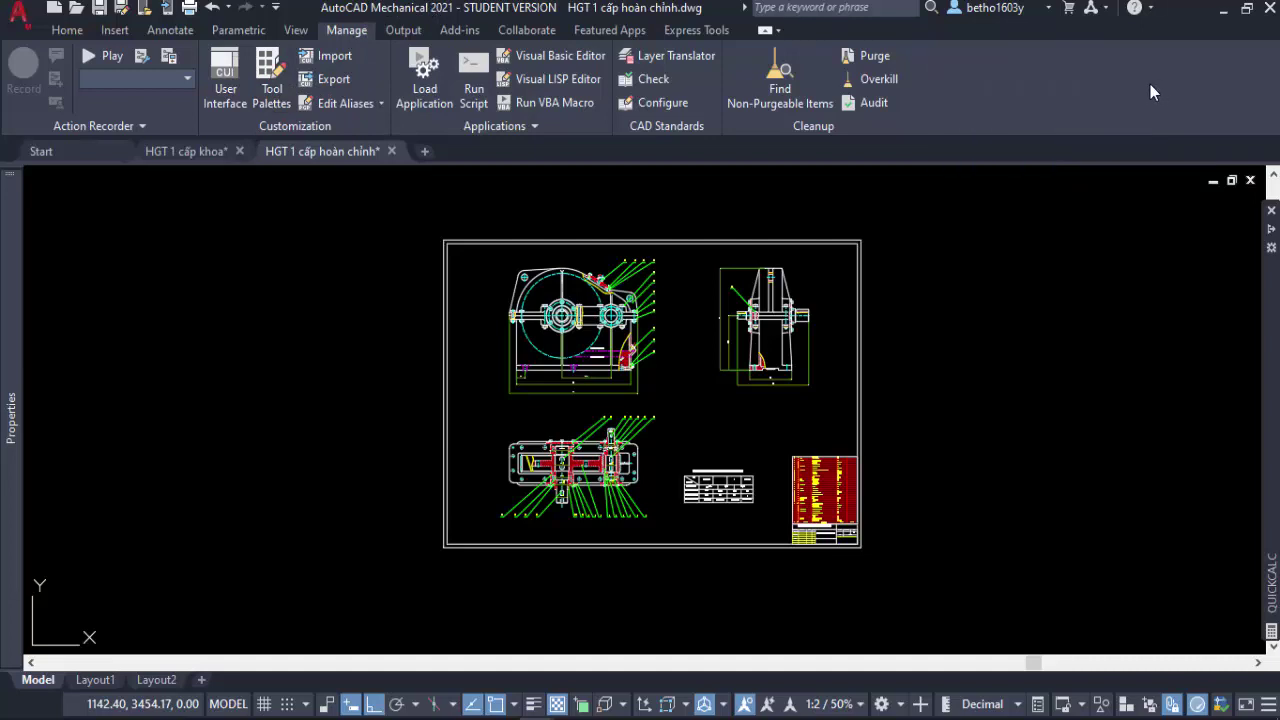
Hide the ribbon panel titles, then turn them back on.
right_click(903, 33)
mouse_move(950, 97)
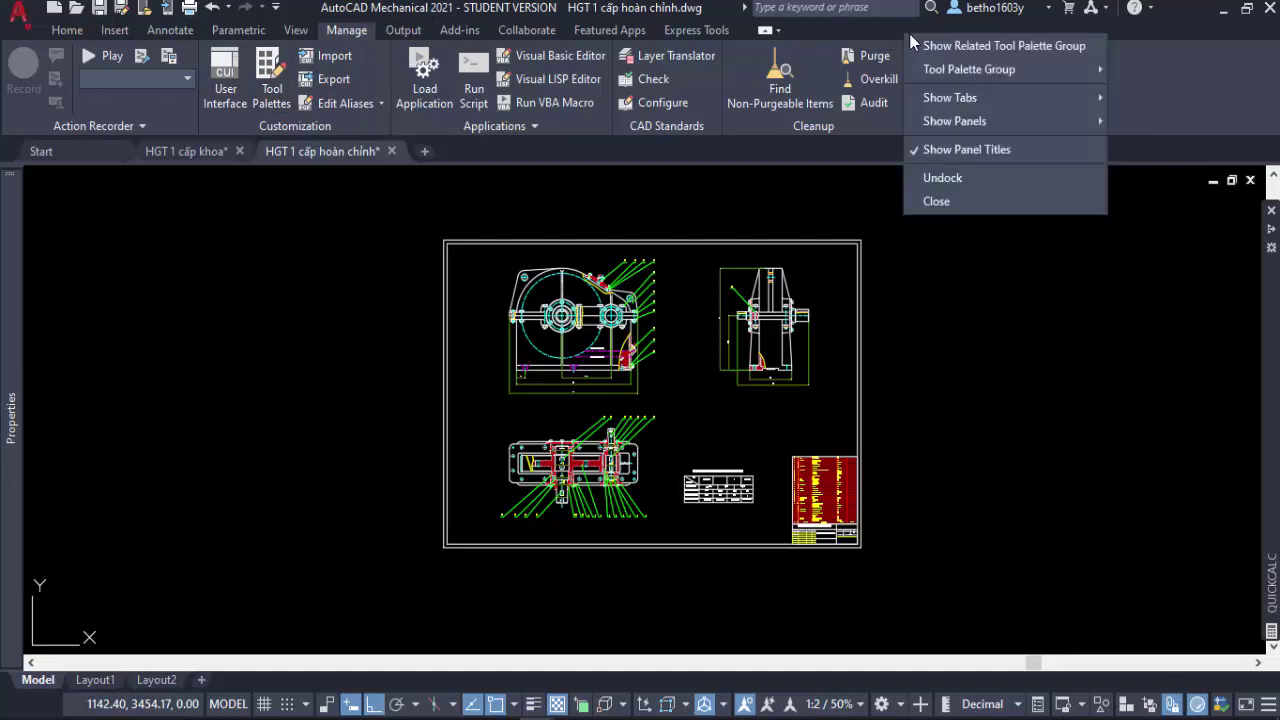
click(987, 150)
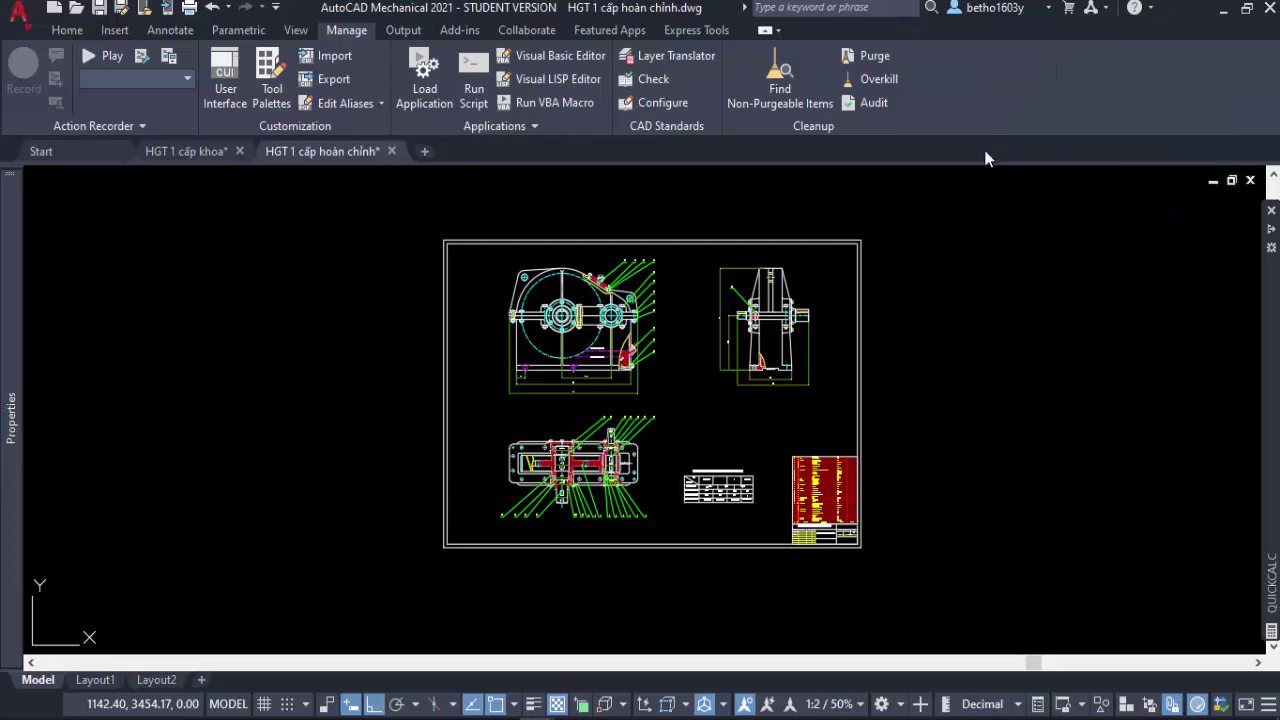
right_click(944, 31)
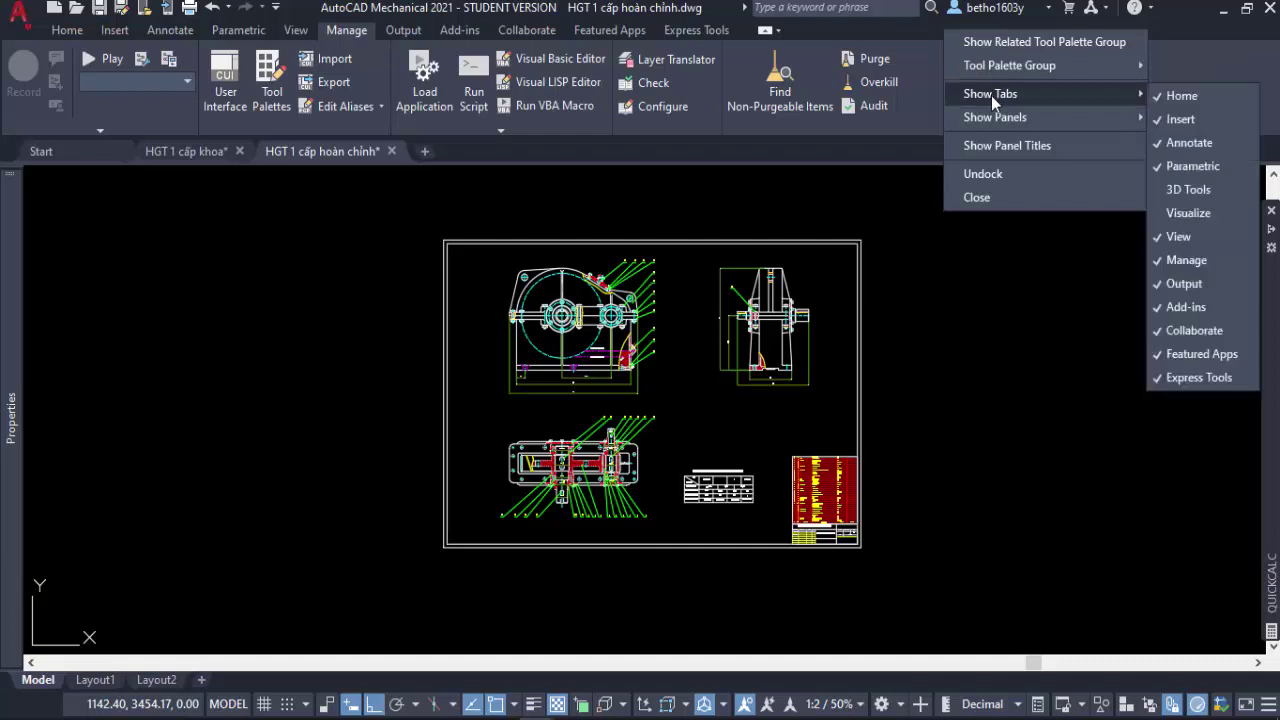
mouse_move(995, 117)
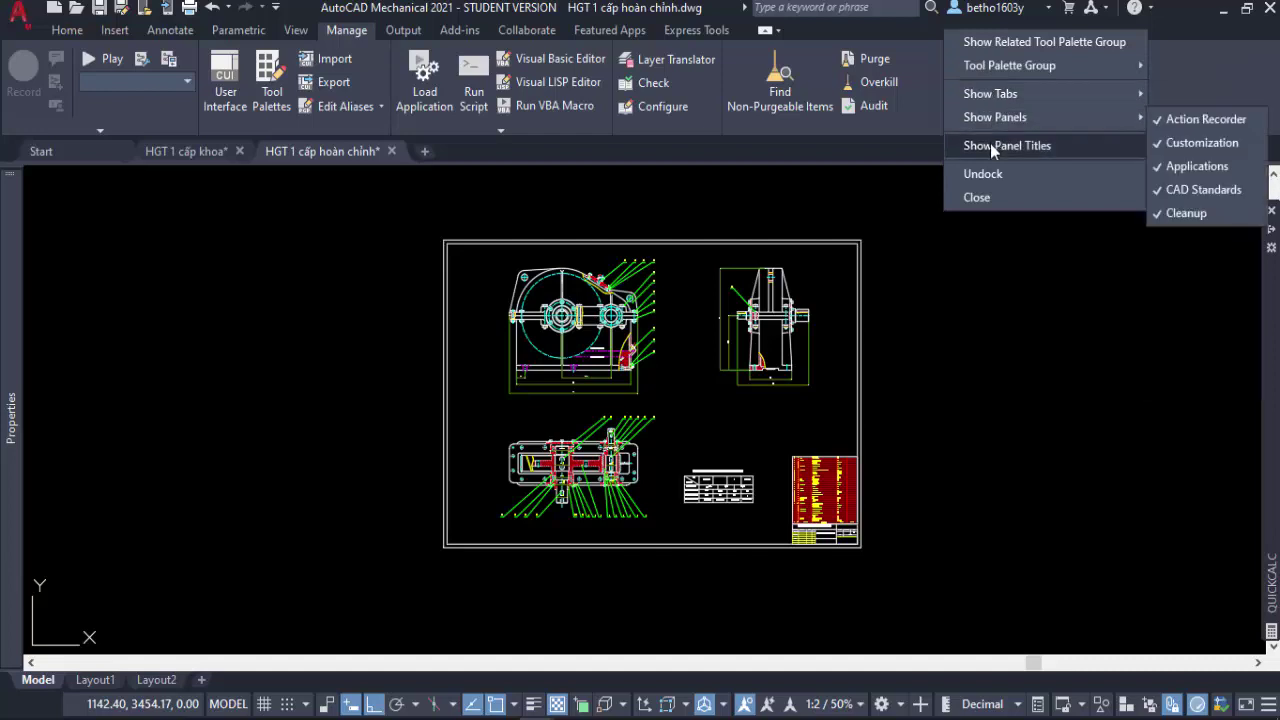
click(990, 145)
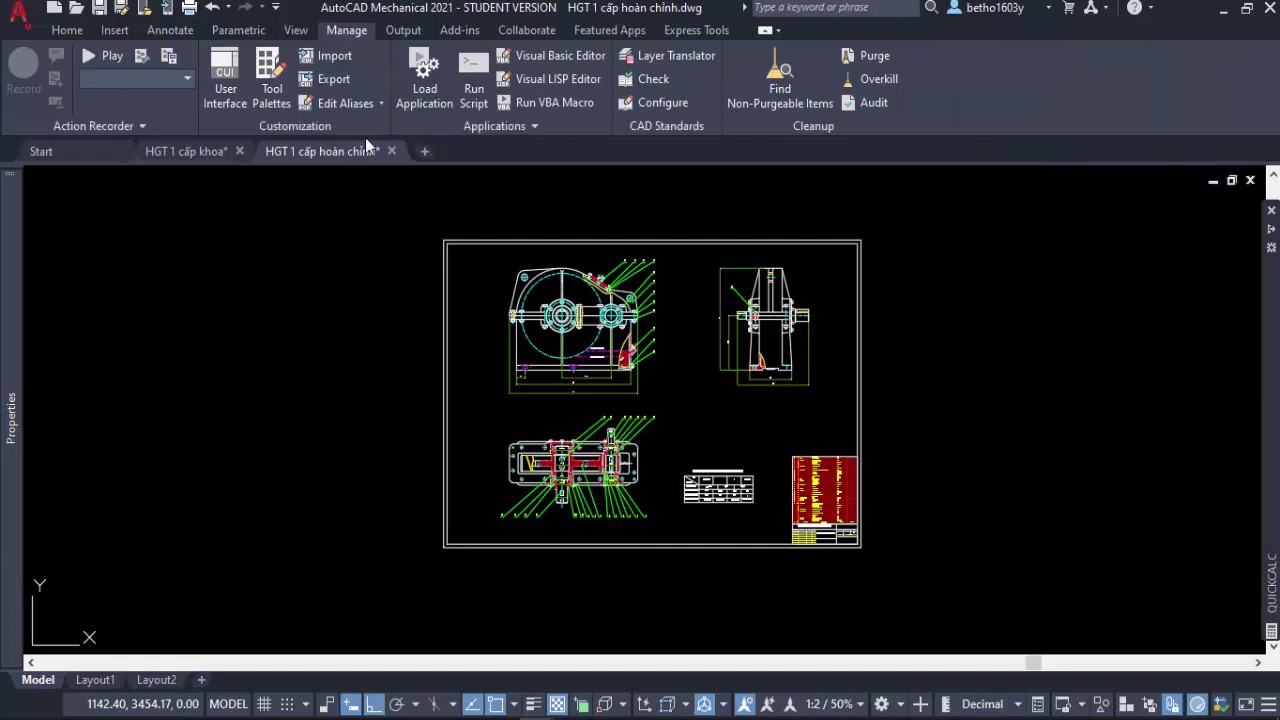
Close the Customize window and QuickCalc, and bring up the Tool Palettes window.
click(271, 78)
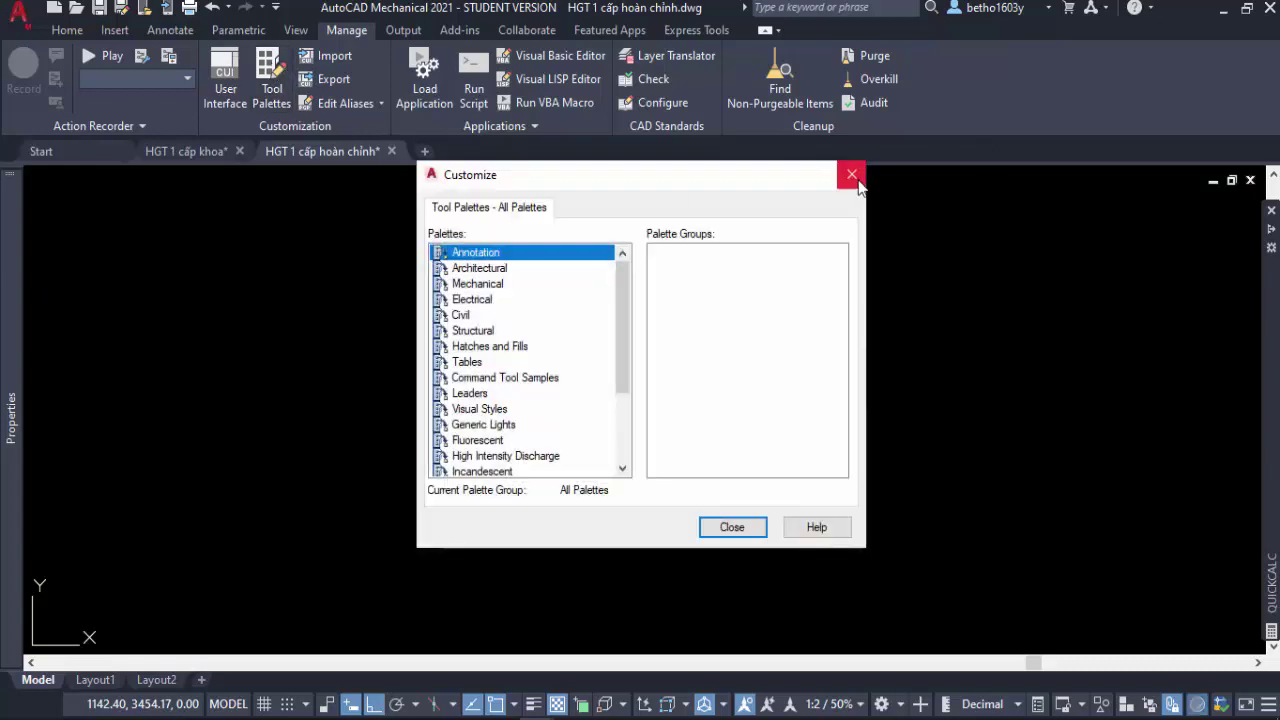
click(852, 178)
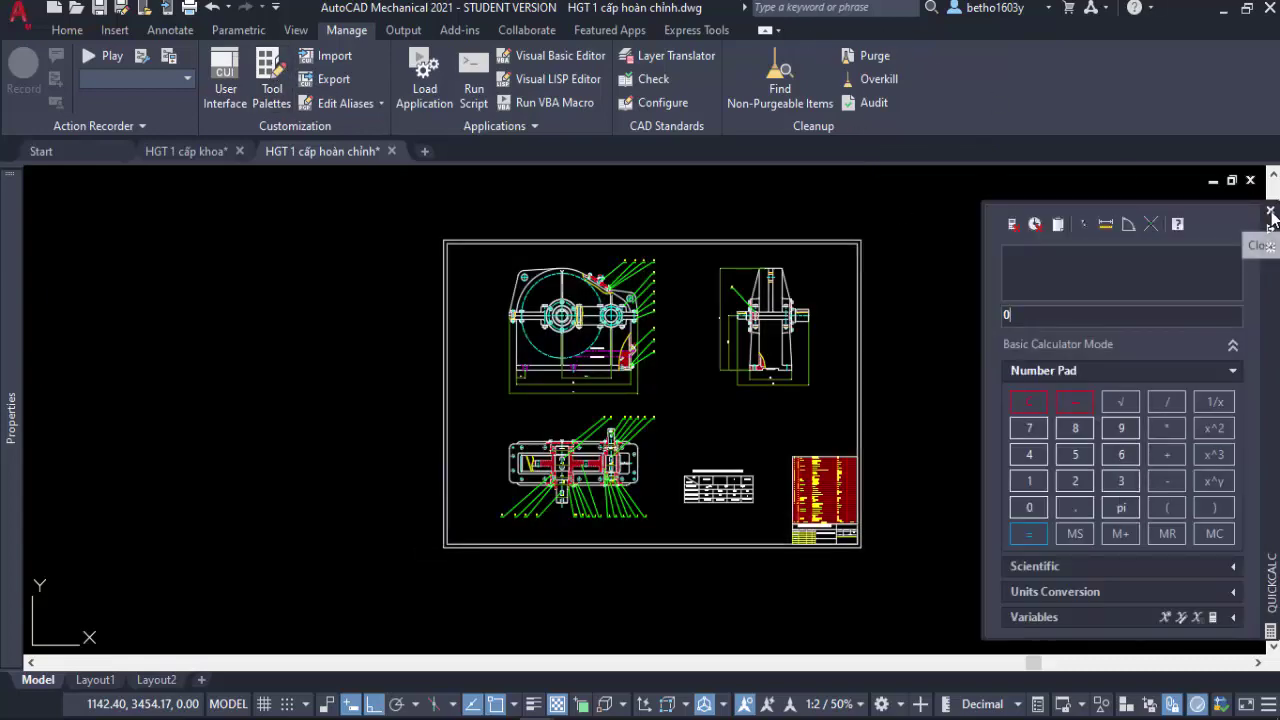
click(1271, 212)
right_click(937, 29)
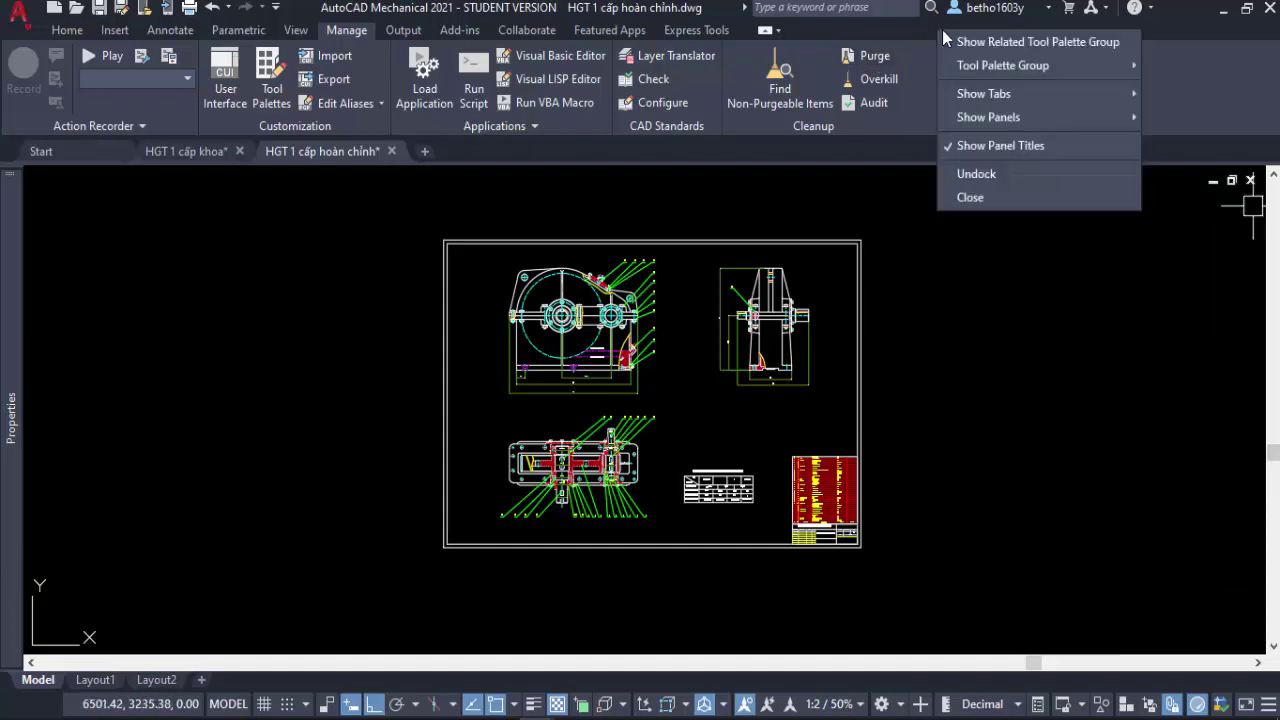
click(994, 45)
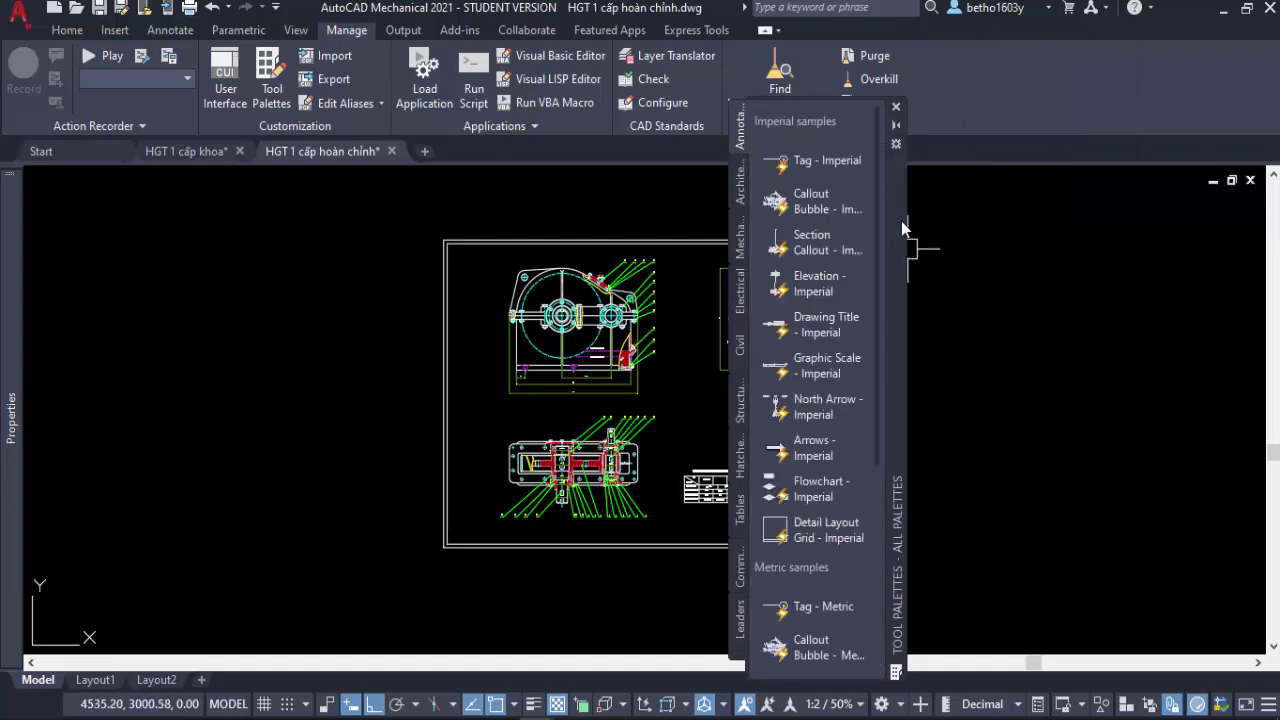
Move Tool Palettes aside and insert the Architectural Aluminum Window left of the sheet.
drag(901, 221, 1123, 179)
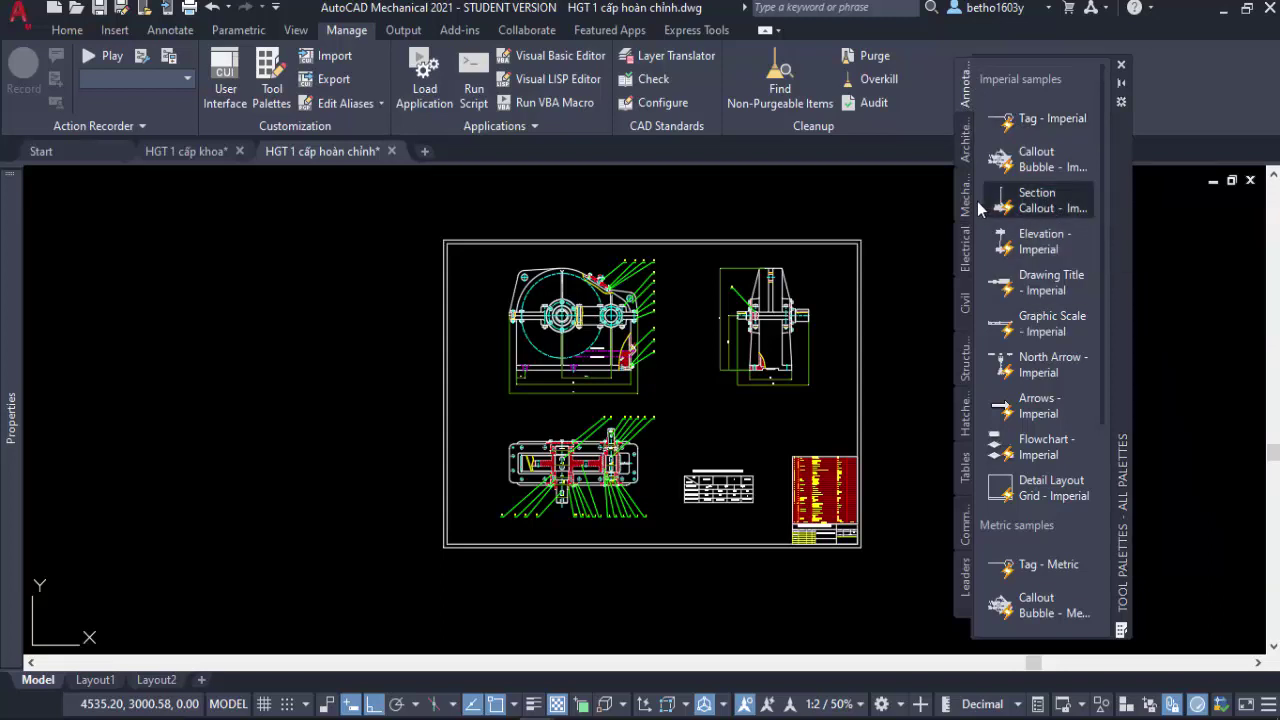
click(966, 152)
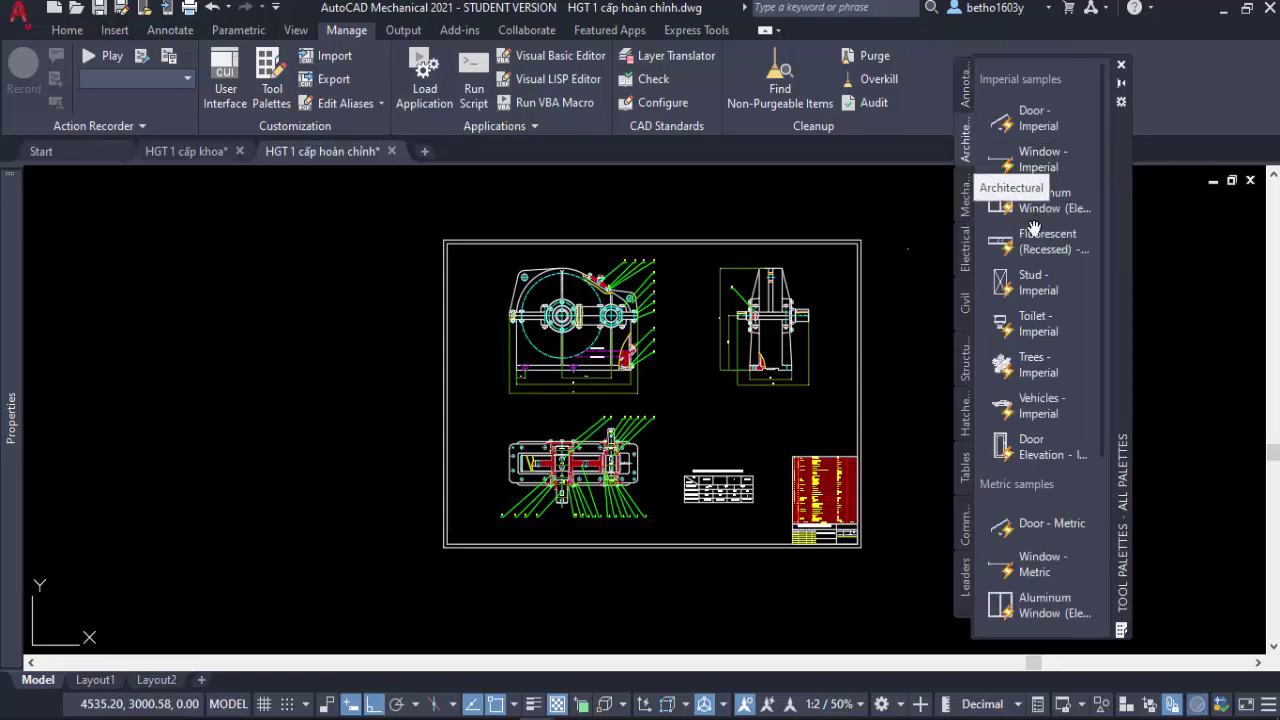
scroll(1034, 300, down, 3)
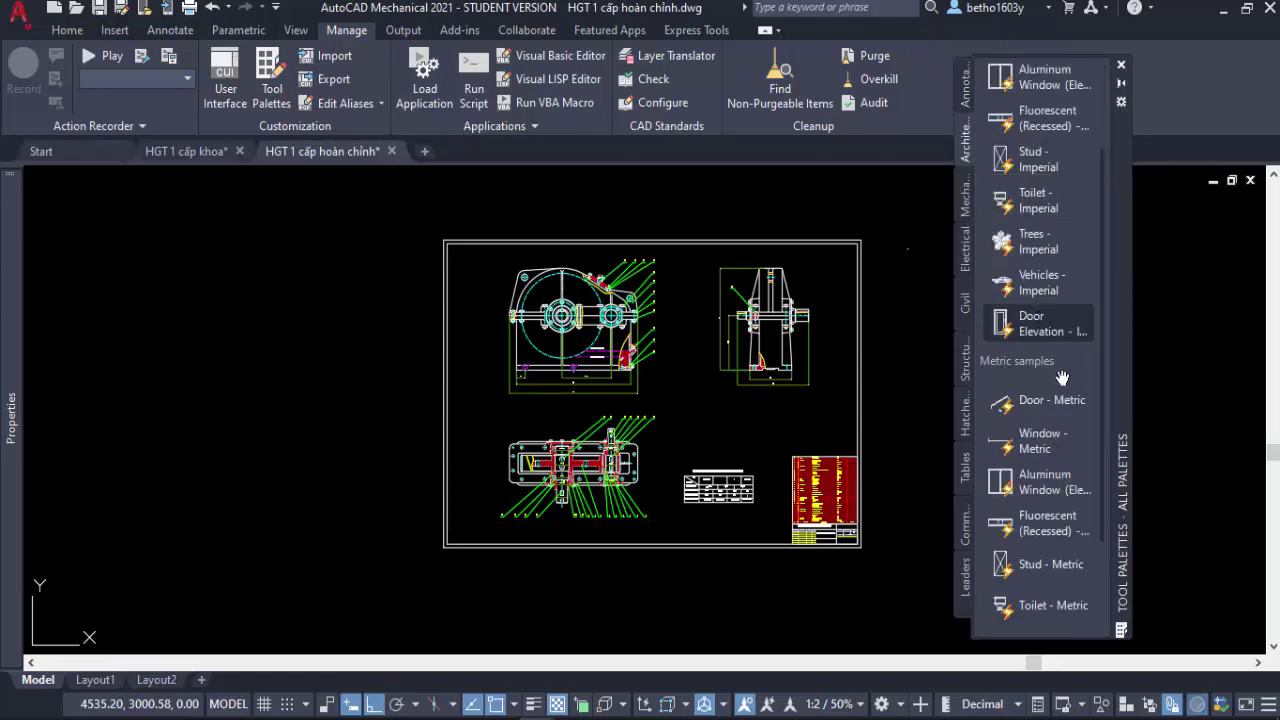
scroll(1062, 377, down, 3)
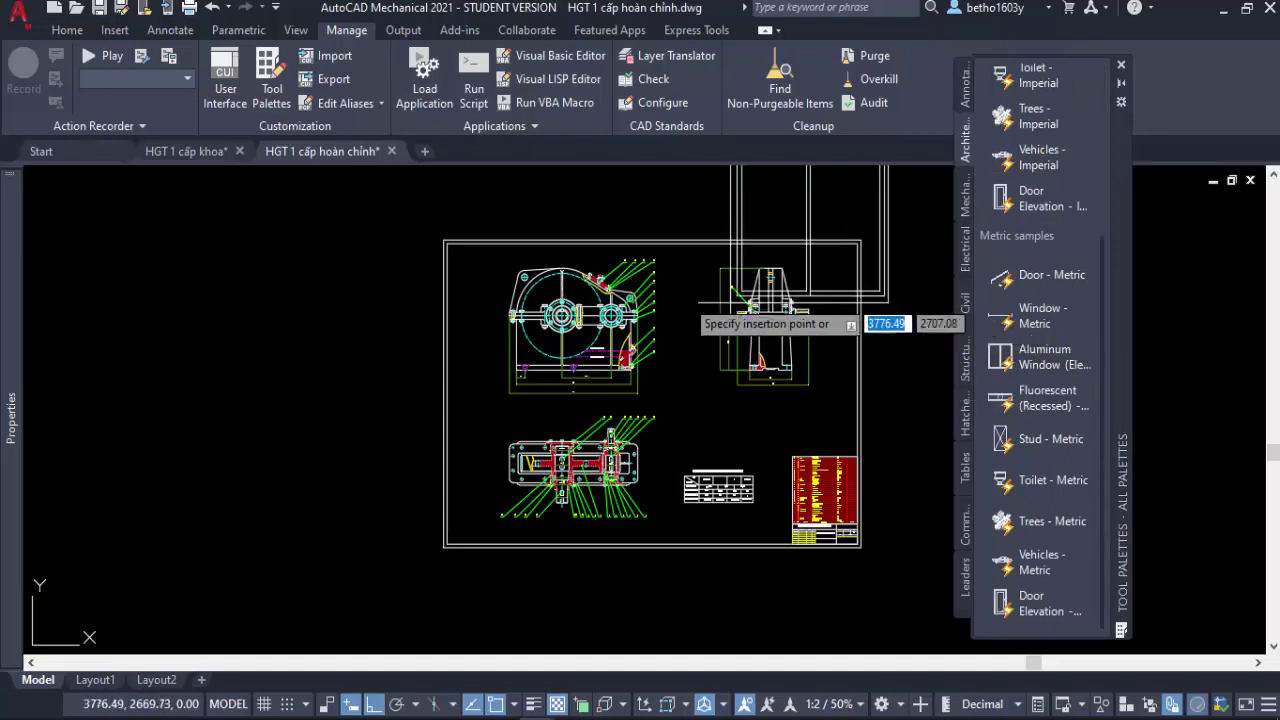
click(210, 432)
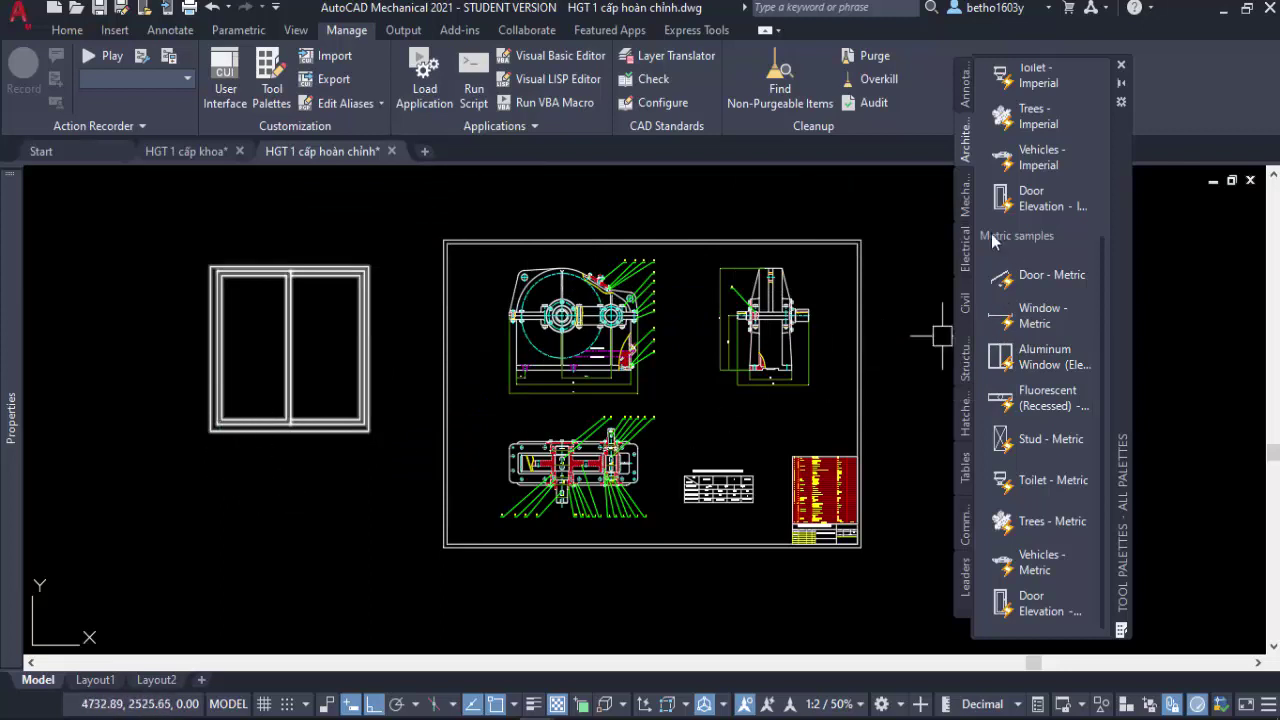
click(965, 207)
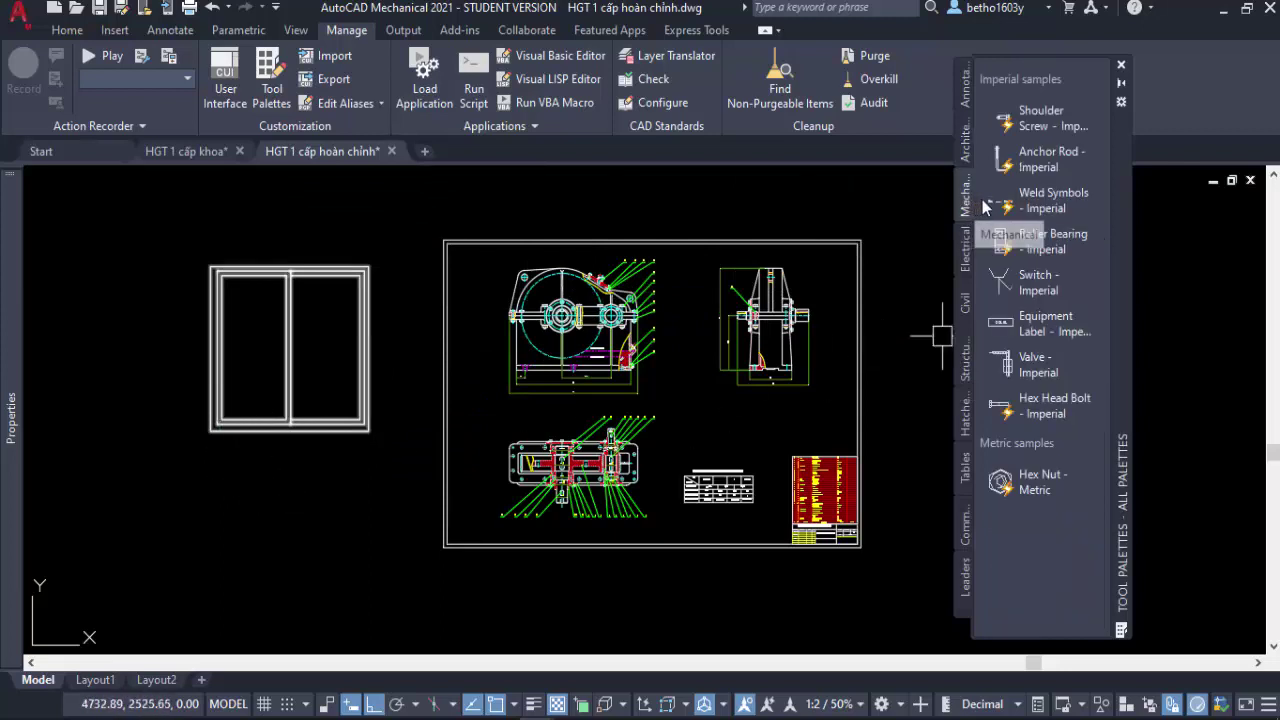
Insert the Anchor Rod and Shoulder Screw samples, plus a Roller Bearing beside the screw.
click(1013, 165)
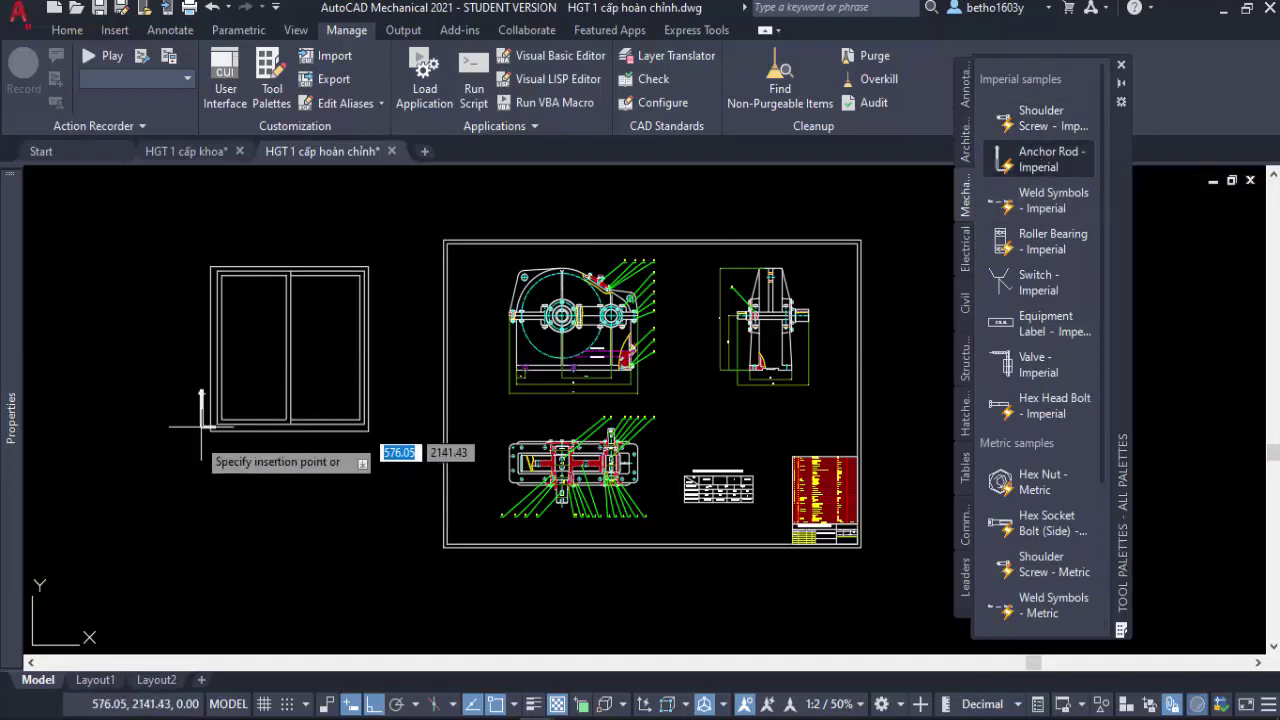
click(189, 500)
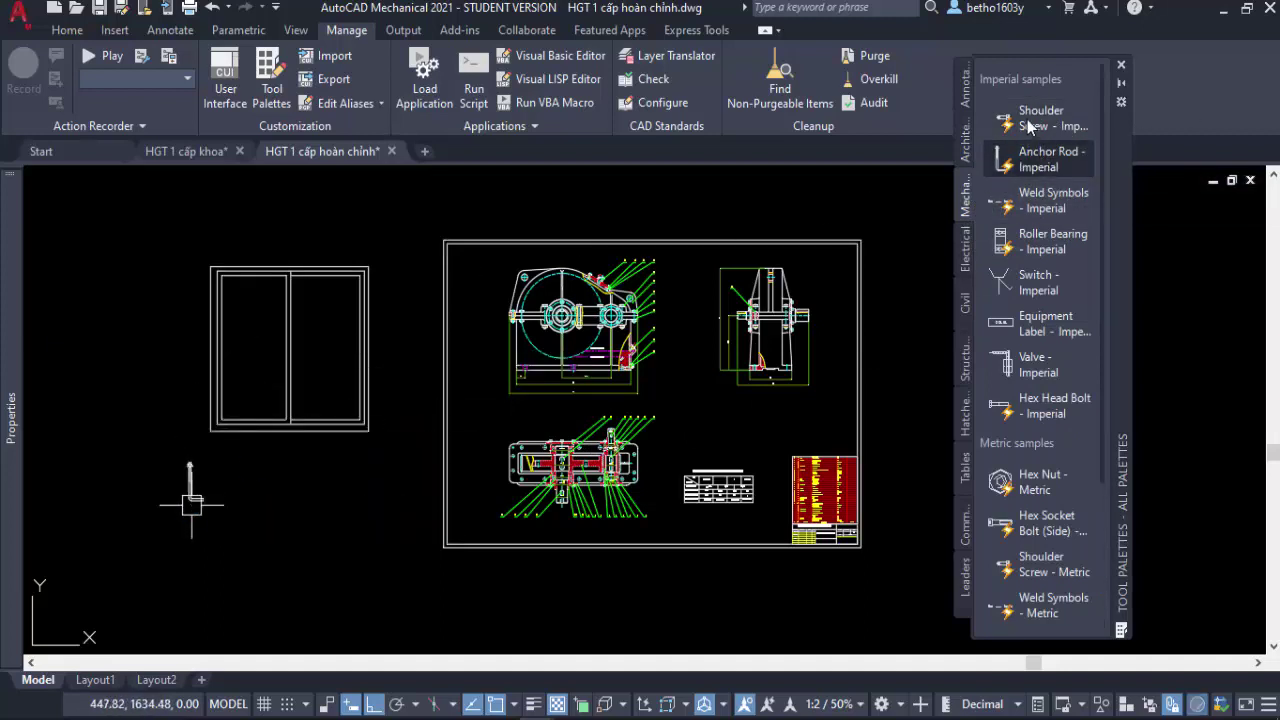
click(1023, 170)
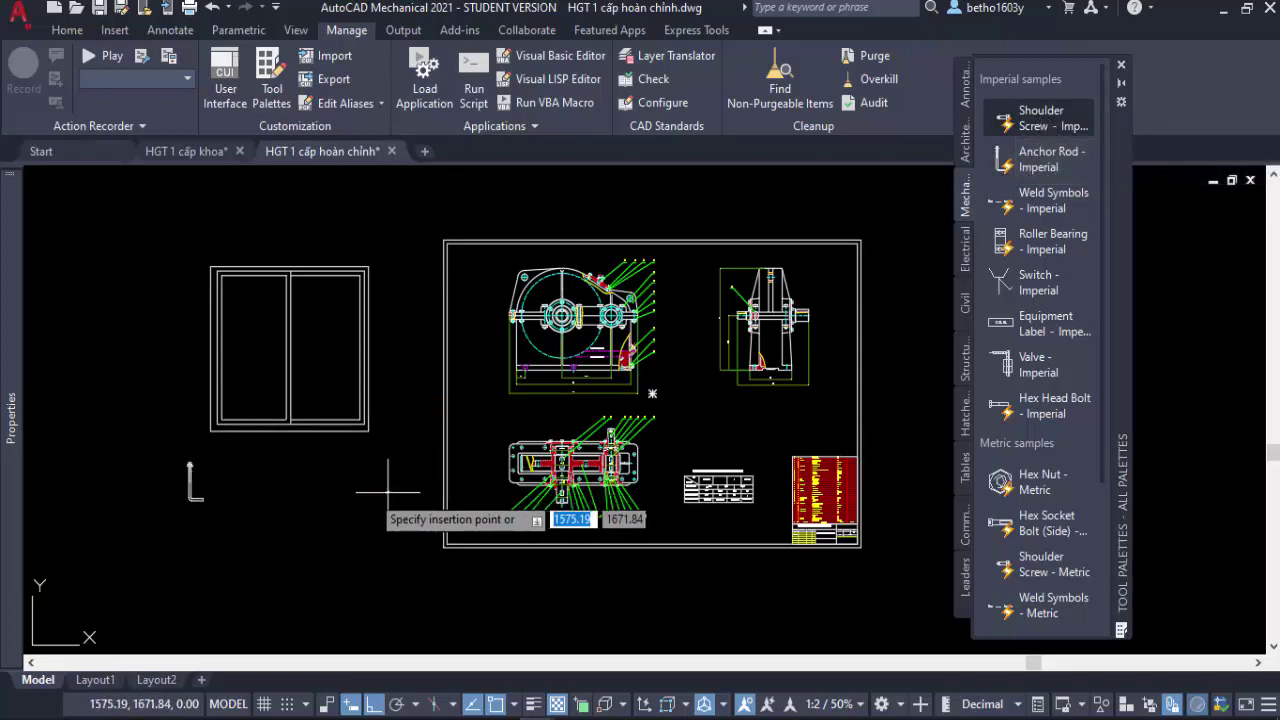
scroll(215, 465, up, 5)
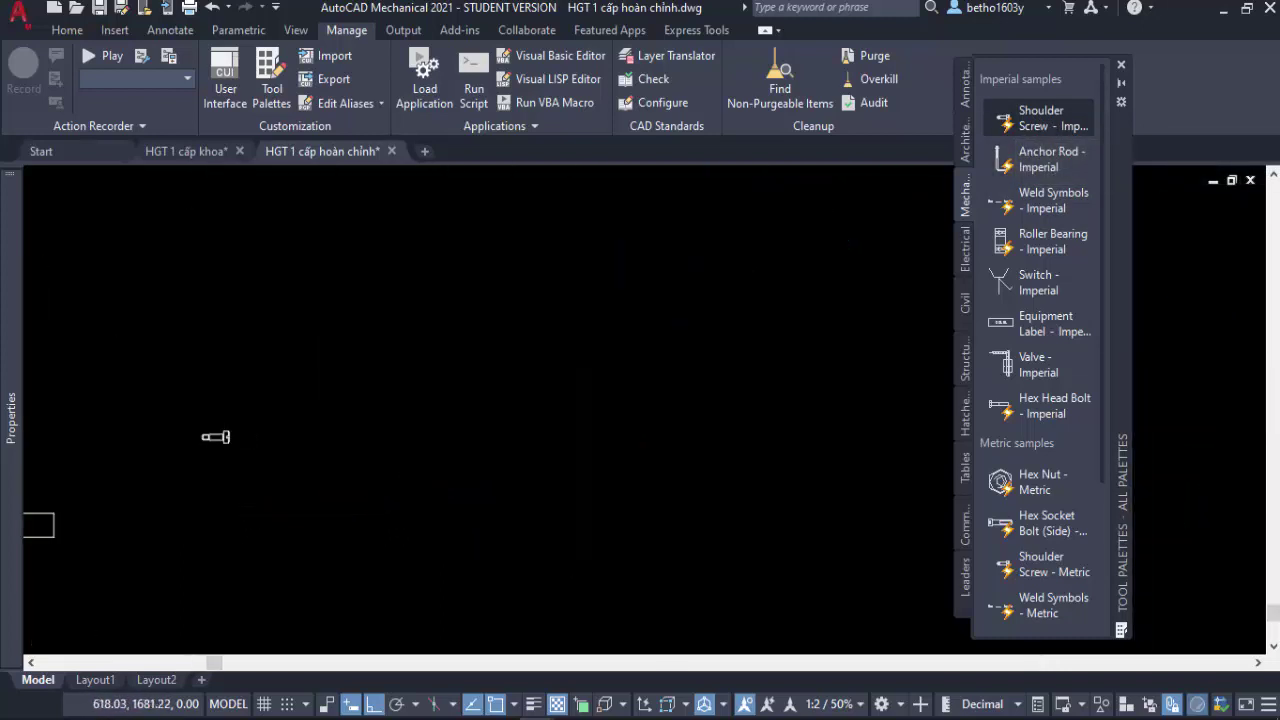
scroll(214, 434, up, 2)
scroll(240, 430, up, 2)
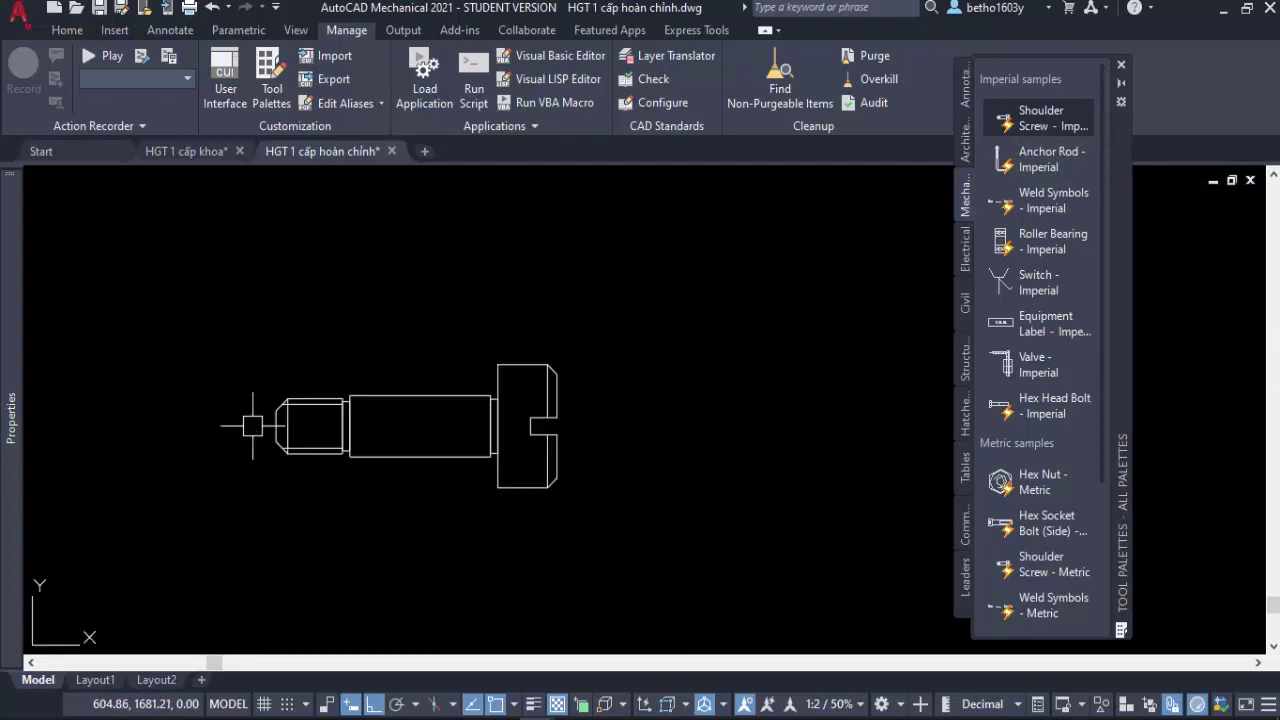
click(252, 426)
scroll(413, 331, down, 2)
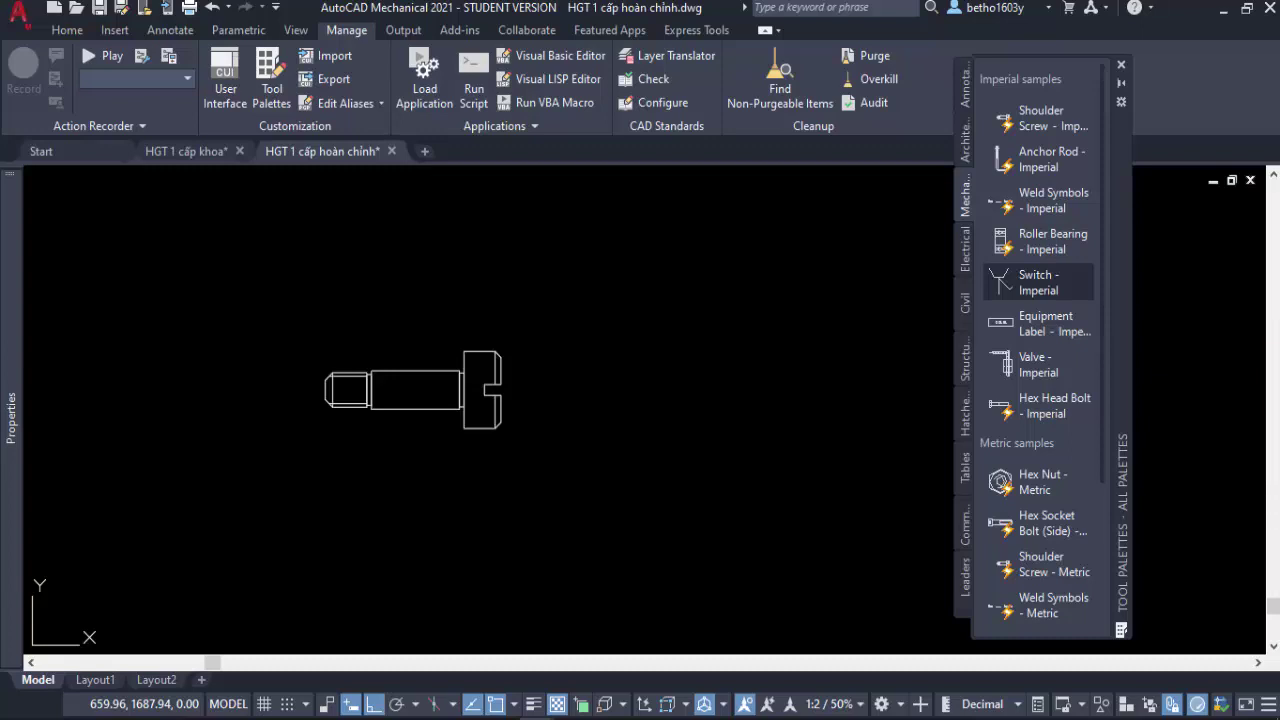
click(1038, 282)
Undo the stray Switch block and step the roller bearing size through R3 and R4 to R8.
click(667, 384)
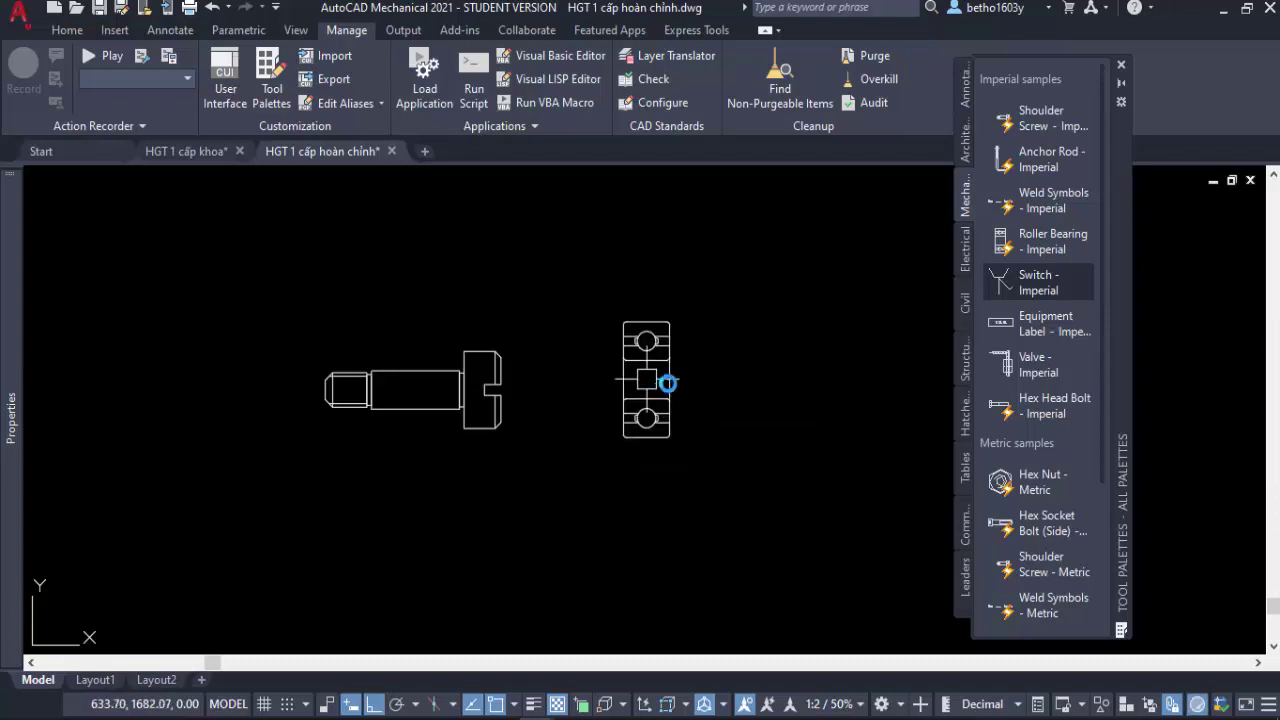
key(ctrl+z)
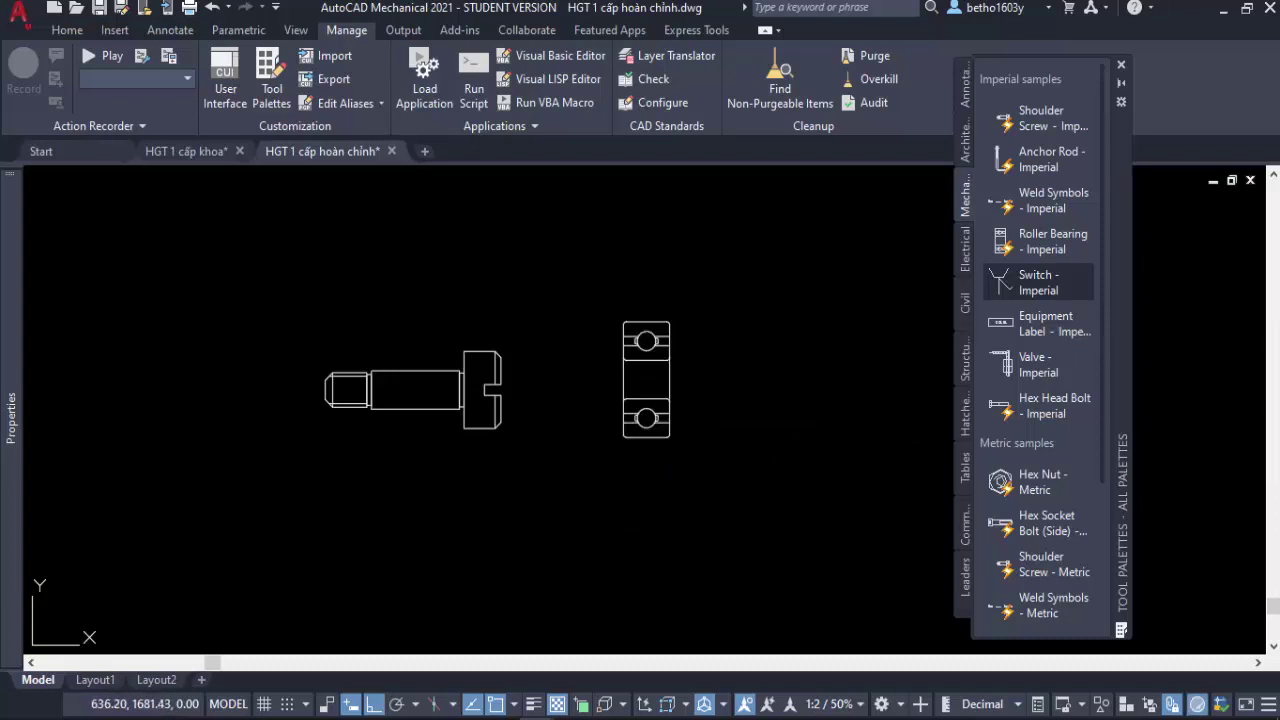
click(663, 376)
scroll(662, 388, up, 5)
click(658, 354)
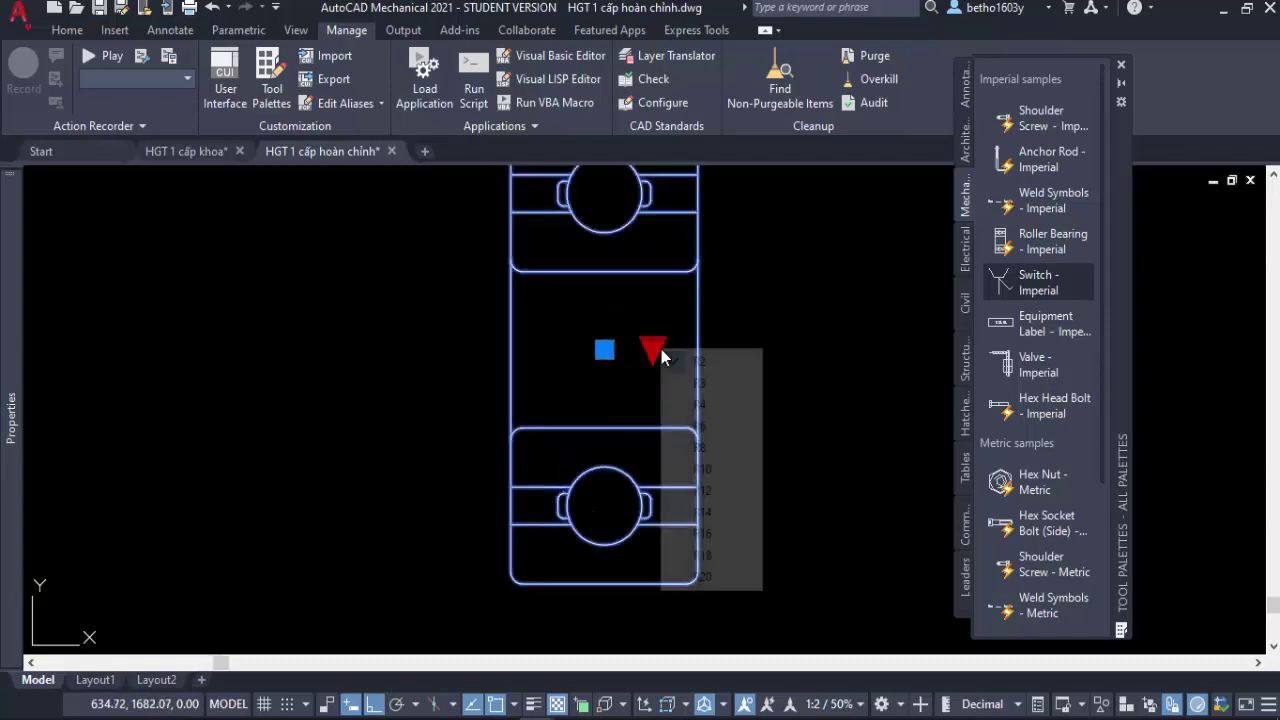
click(700, 384)
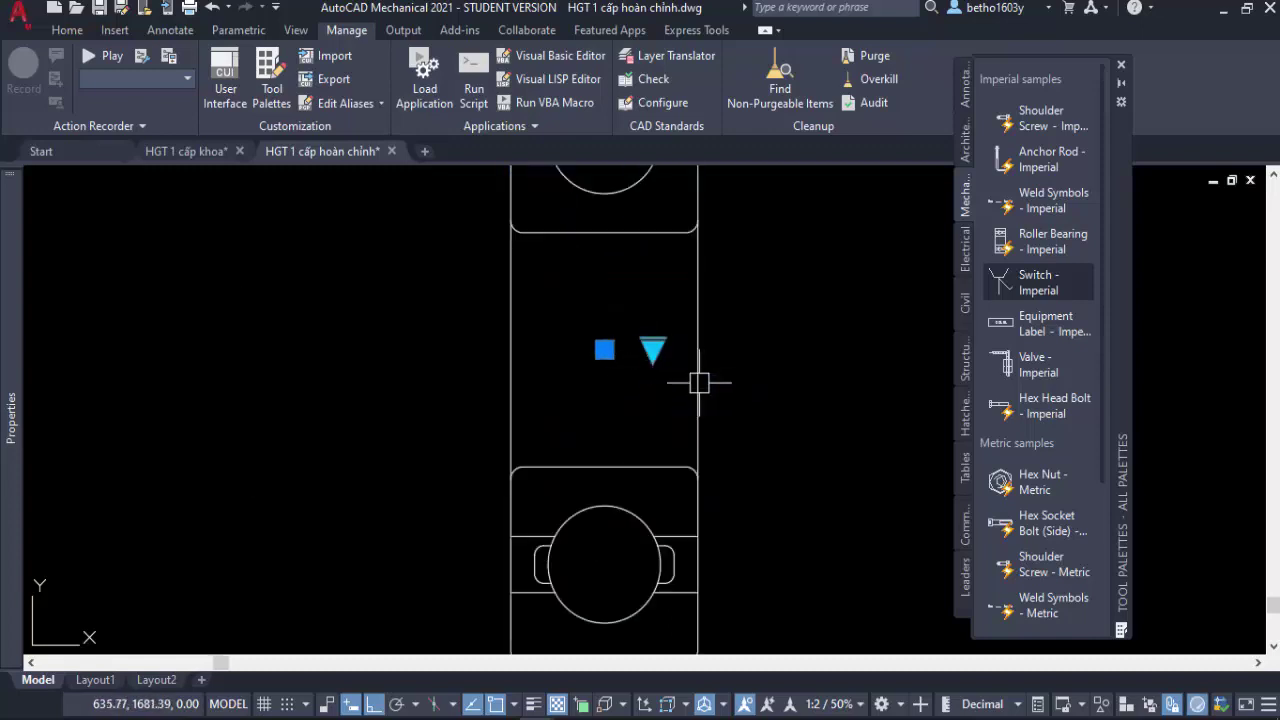
click(653, 348)
click(700, 407)
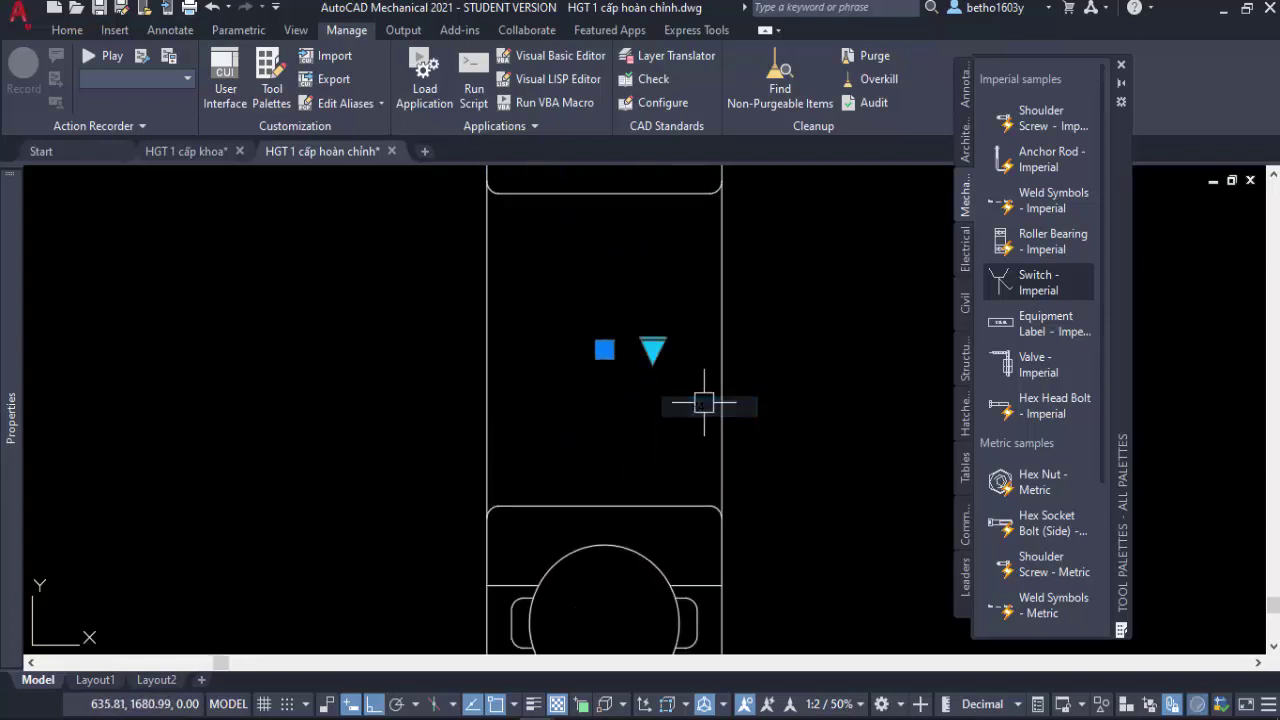
scroll(655, 372, down, 3)
click(653, 372)
click(680, 432)
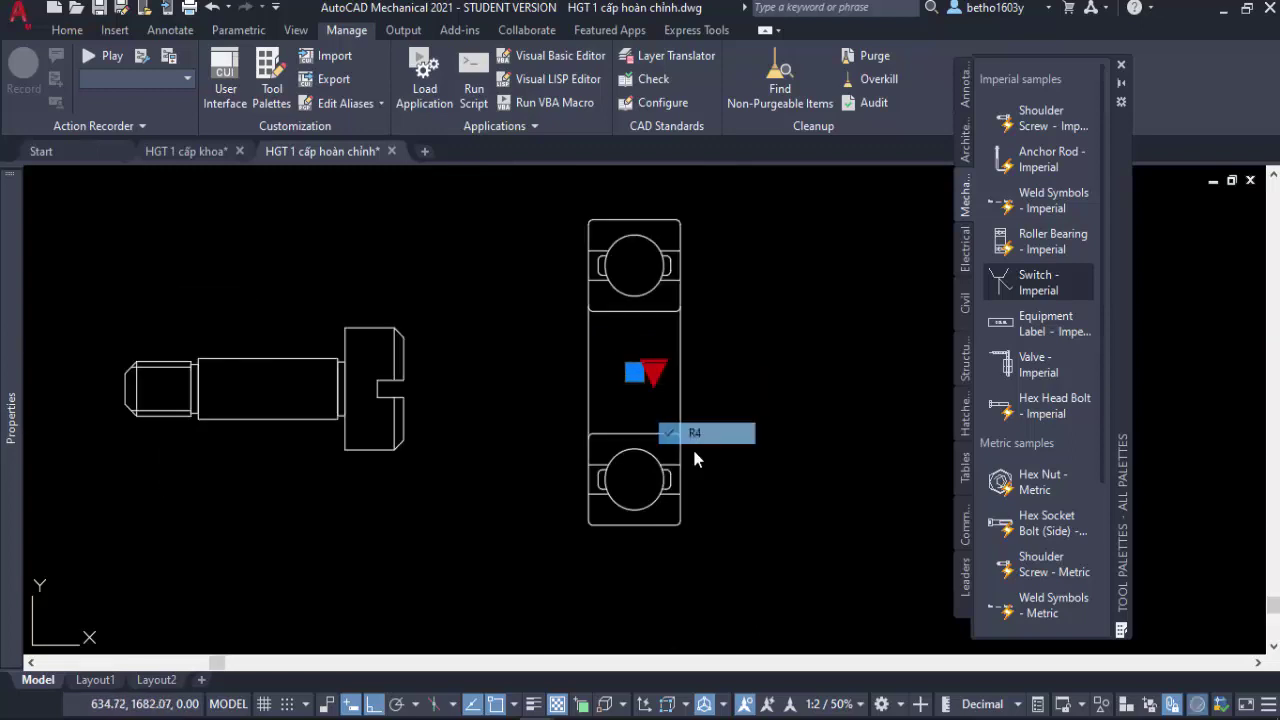
click(653, 372)
click(697, 474)
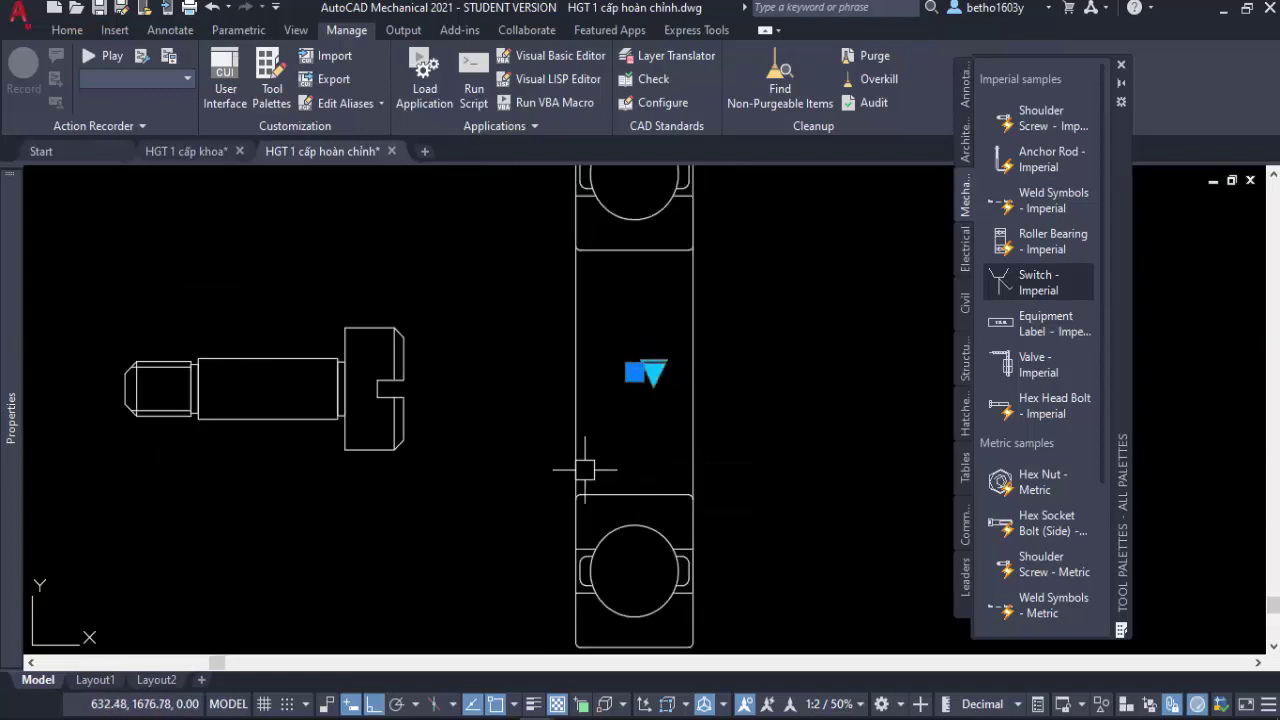
Stretch the shoulder screw longer and switch it to the 8-32 size.
click(392, 395)
click(210, 390)
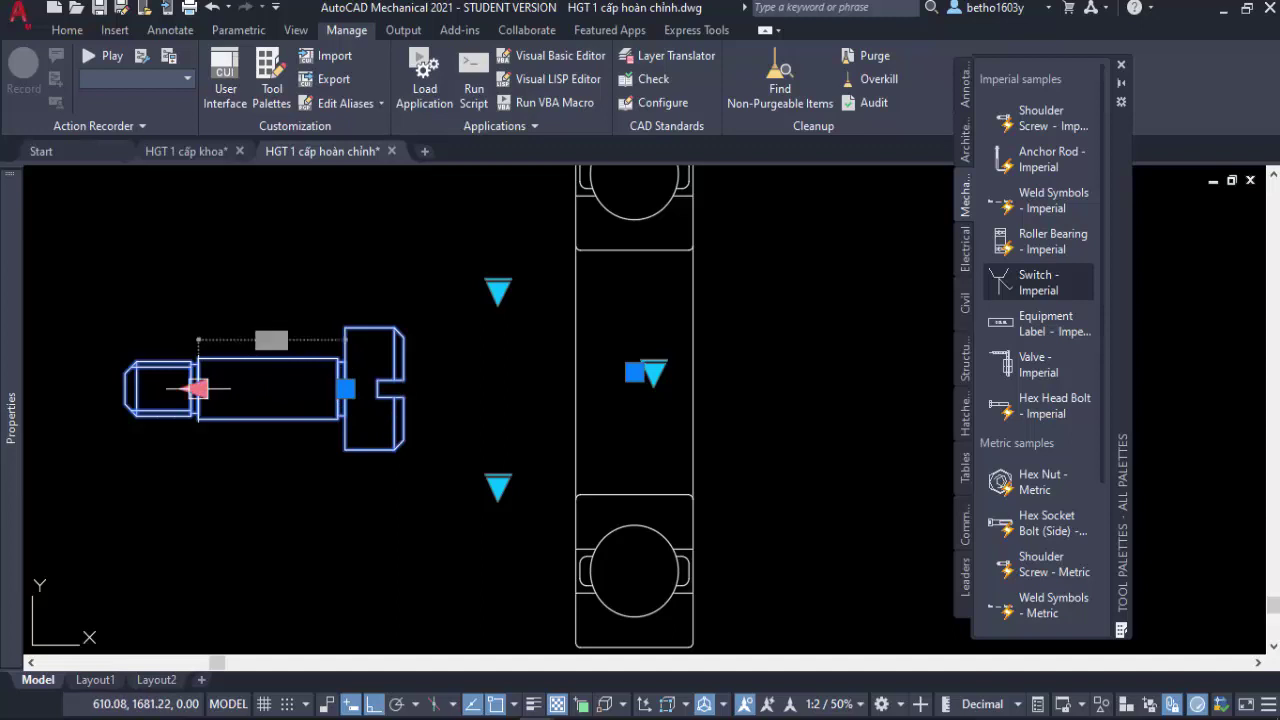
scroll(194, 388, down, 2)
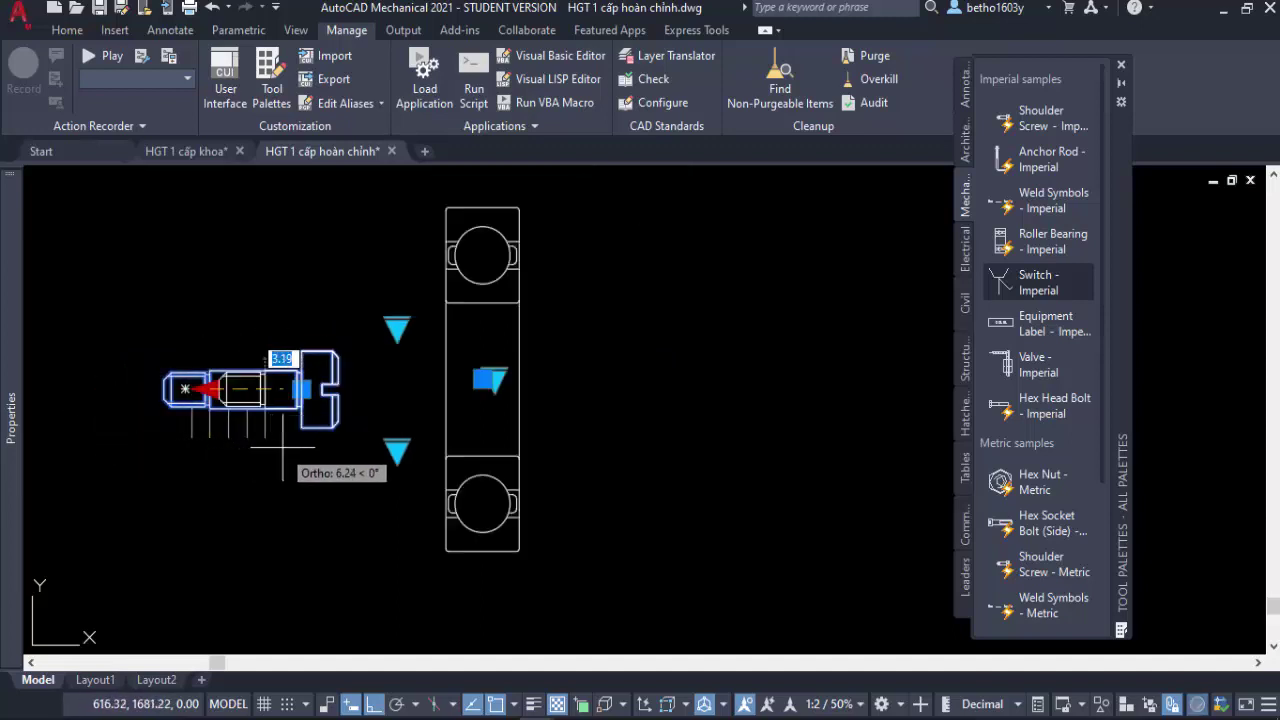
click(155, 433)
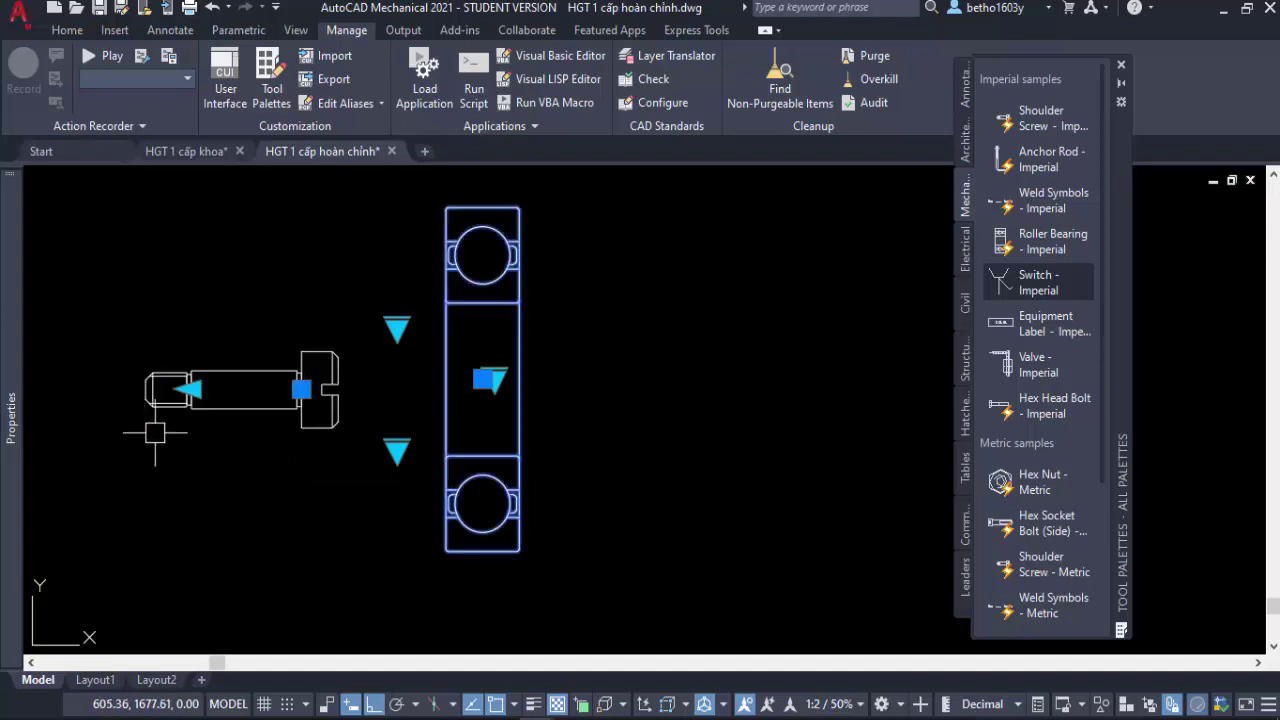
click(397, 449)
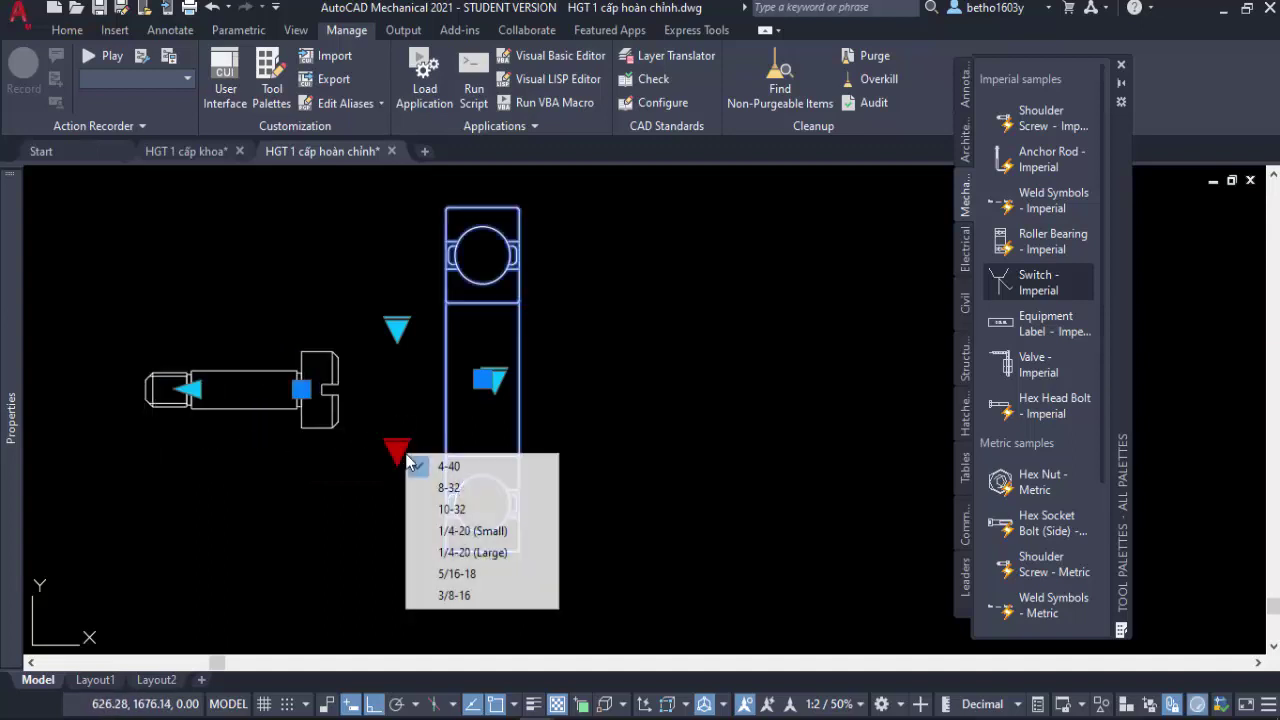
click(460, 487)
scroll(509, 381, down, 4)
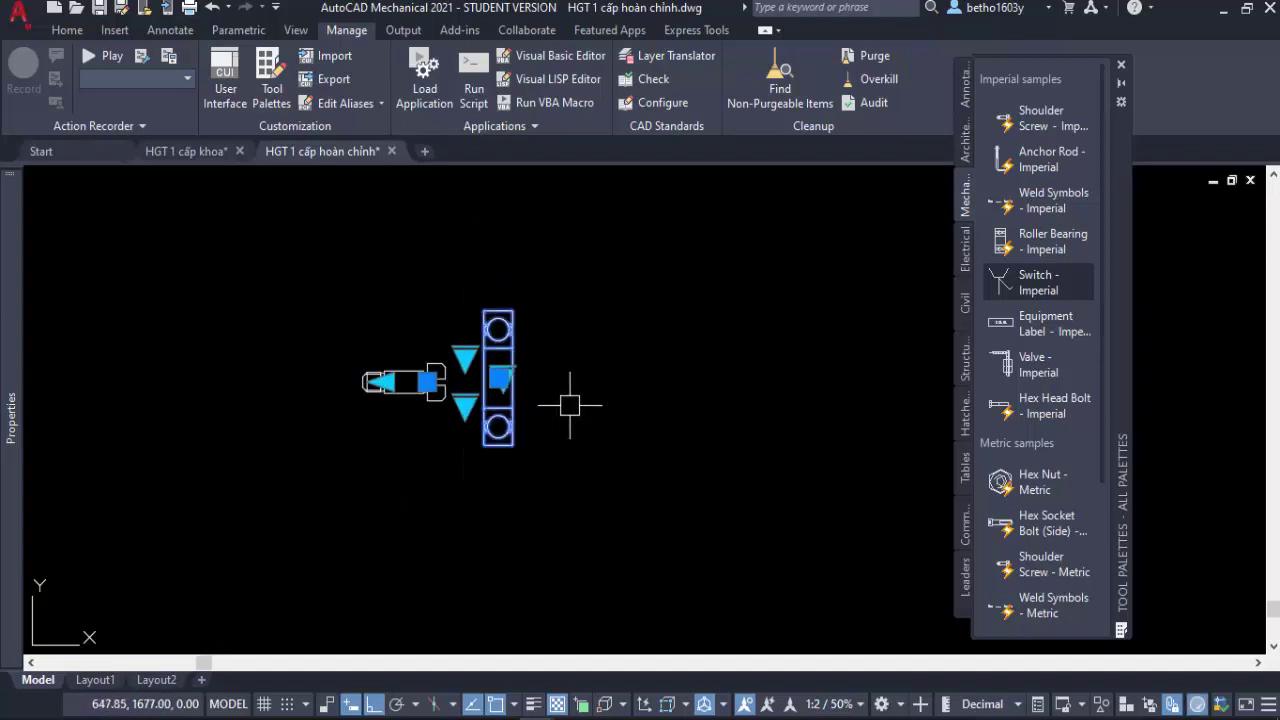
key(Escape)
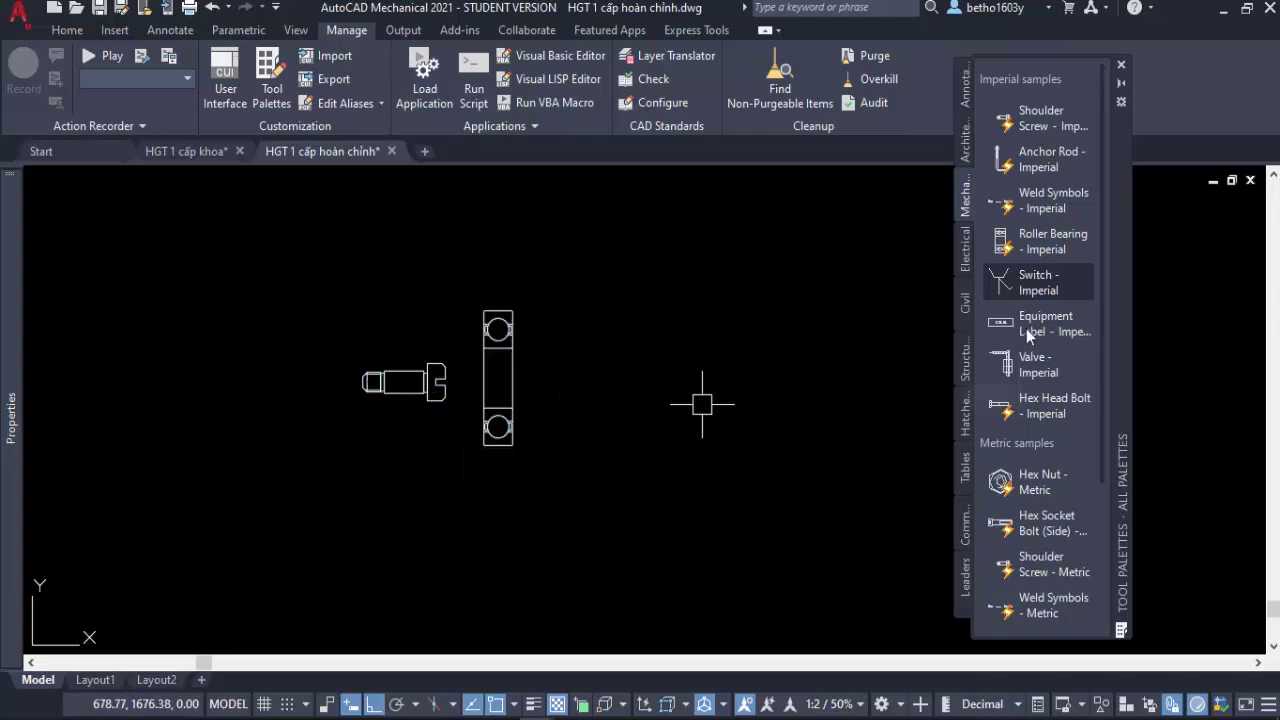
Crossing-select and delete the sample anchor rod and shoulder screw.
scroll(644, 535, down, 3)
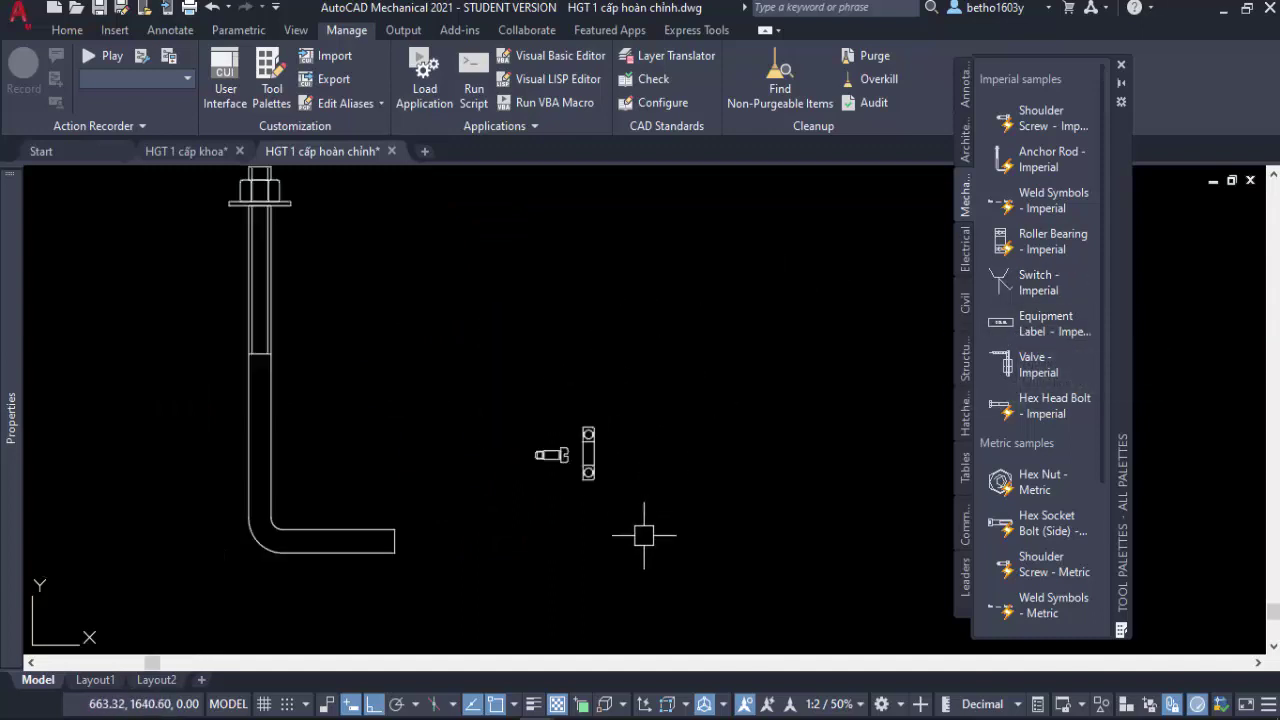
click(598, 518)
scroll(500, 450, down, 3)
click(360, 337)
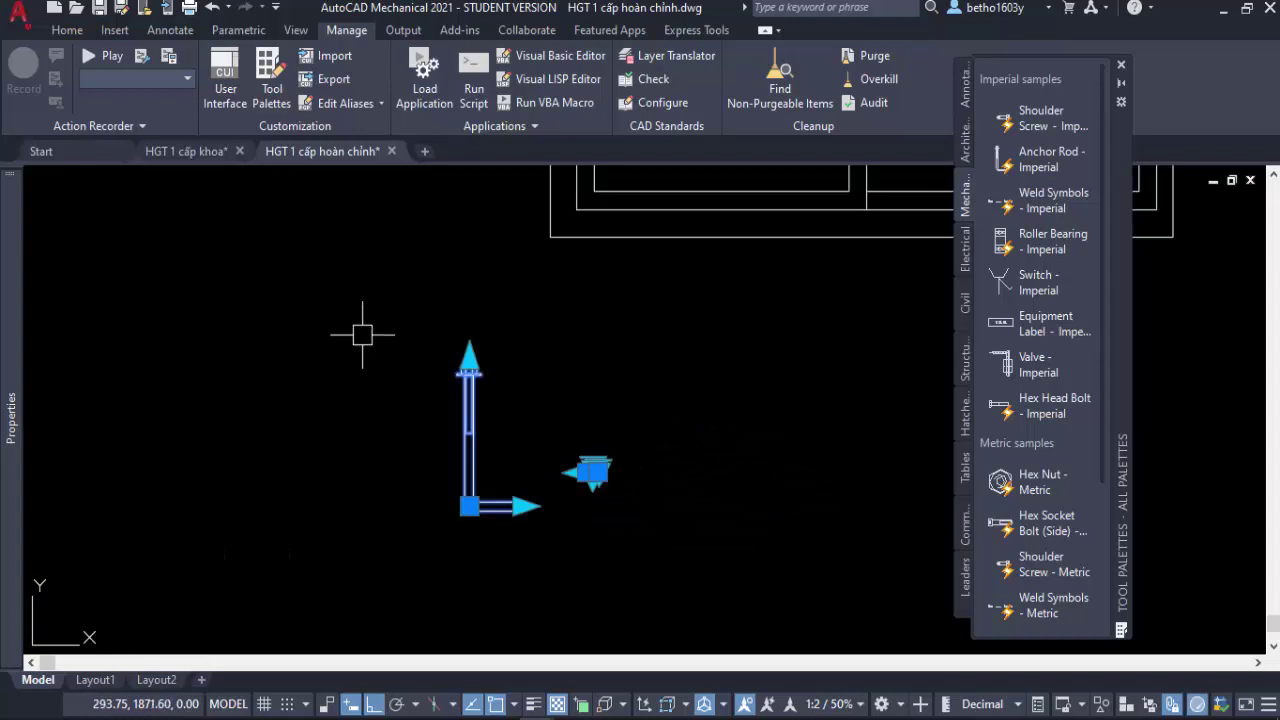
key(Delete)
Delete the aluminum window frame and recentre the view on the gearbox sheet.
scroll(491, 509, down, 2)
scroll(523, 514, down, 3)
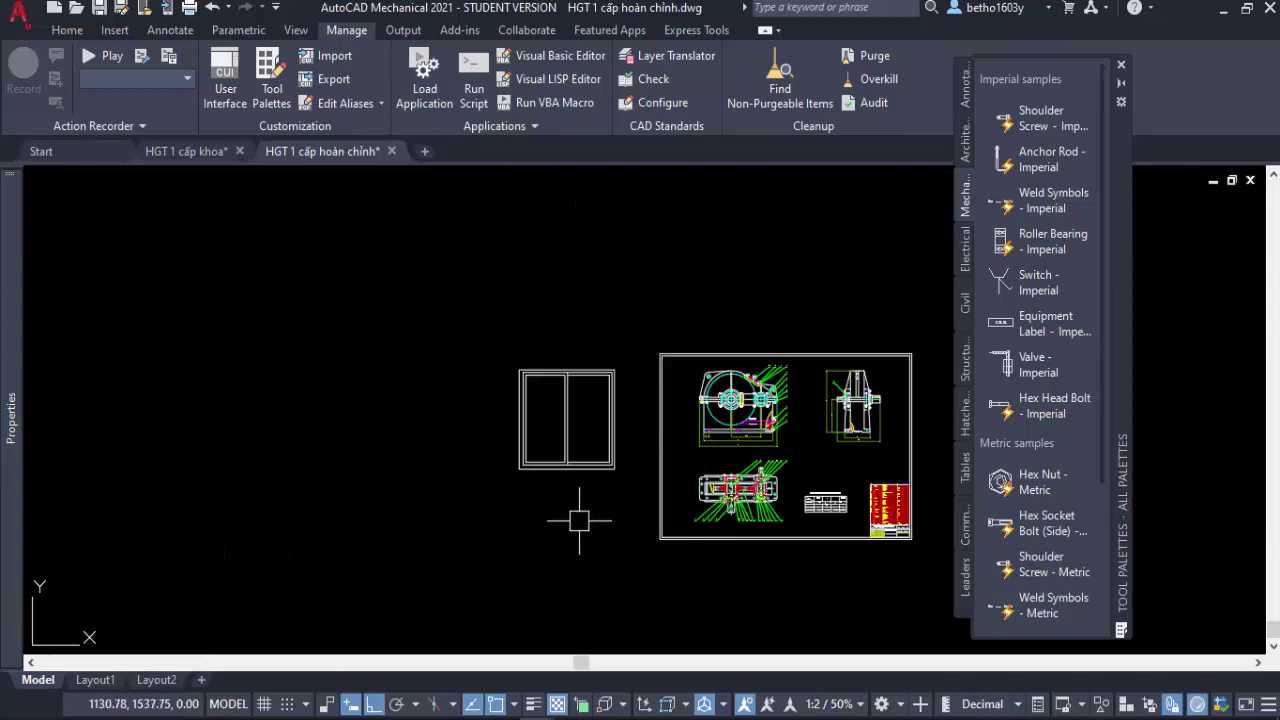
scroll(998, 487, down, 3)
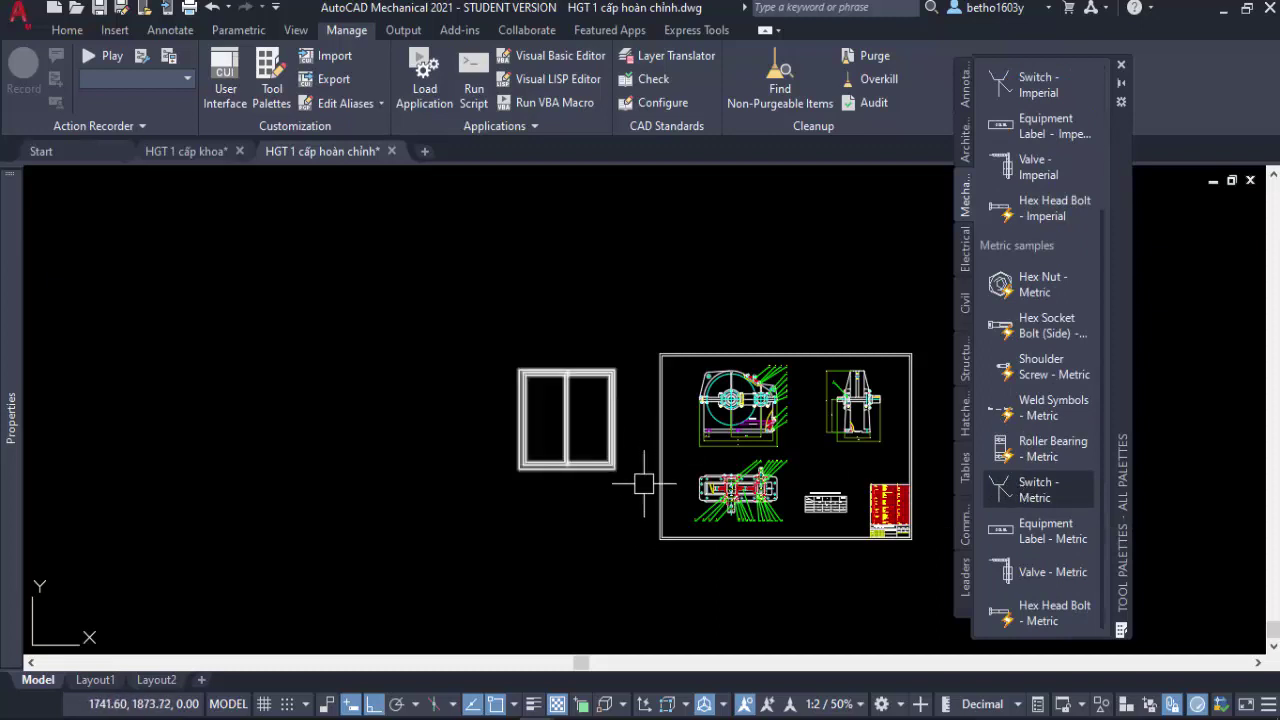
click(834, 528)
click(418, 288)
key(Delete)
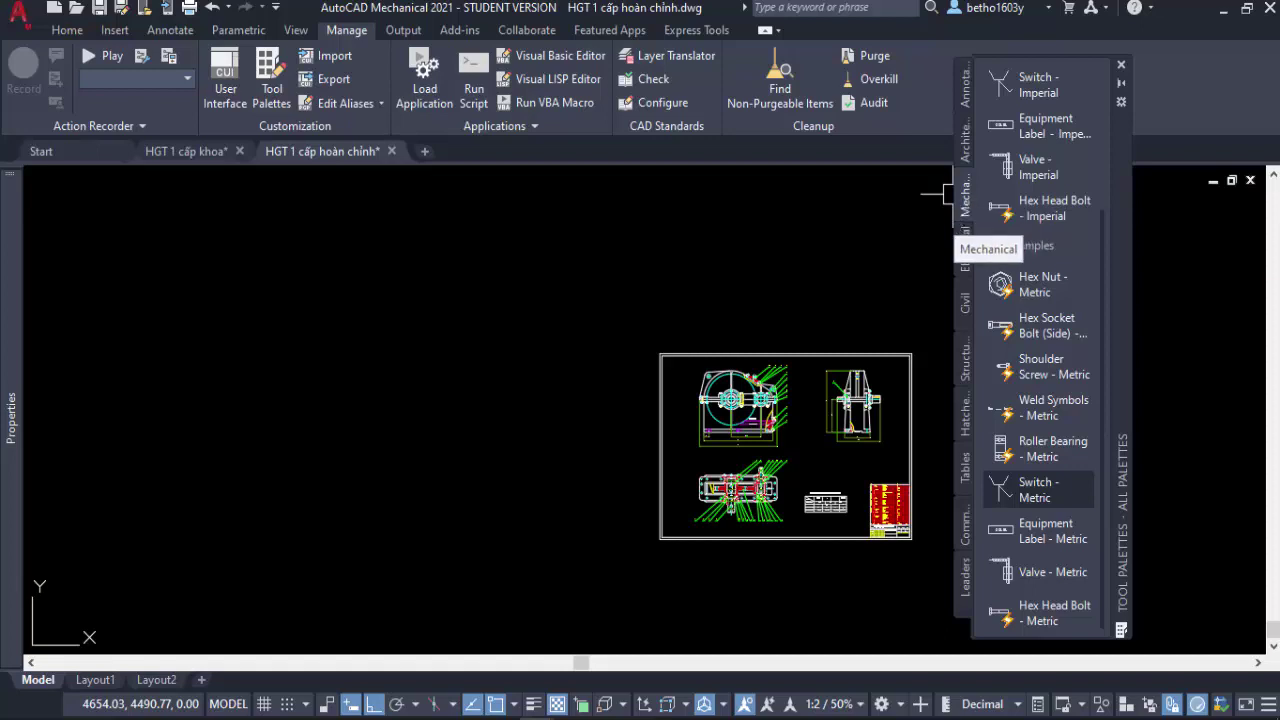
mouse_move(867, 318)
middle_down()
mouse_move(716, 238)
mouse_move(659, 258)
middle_up()
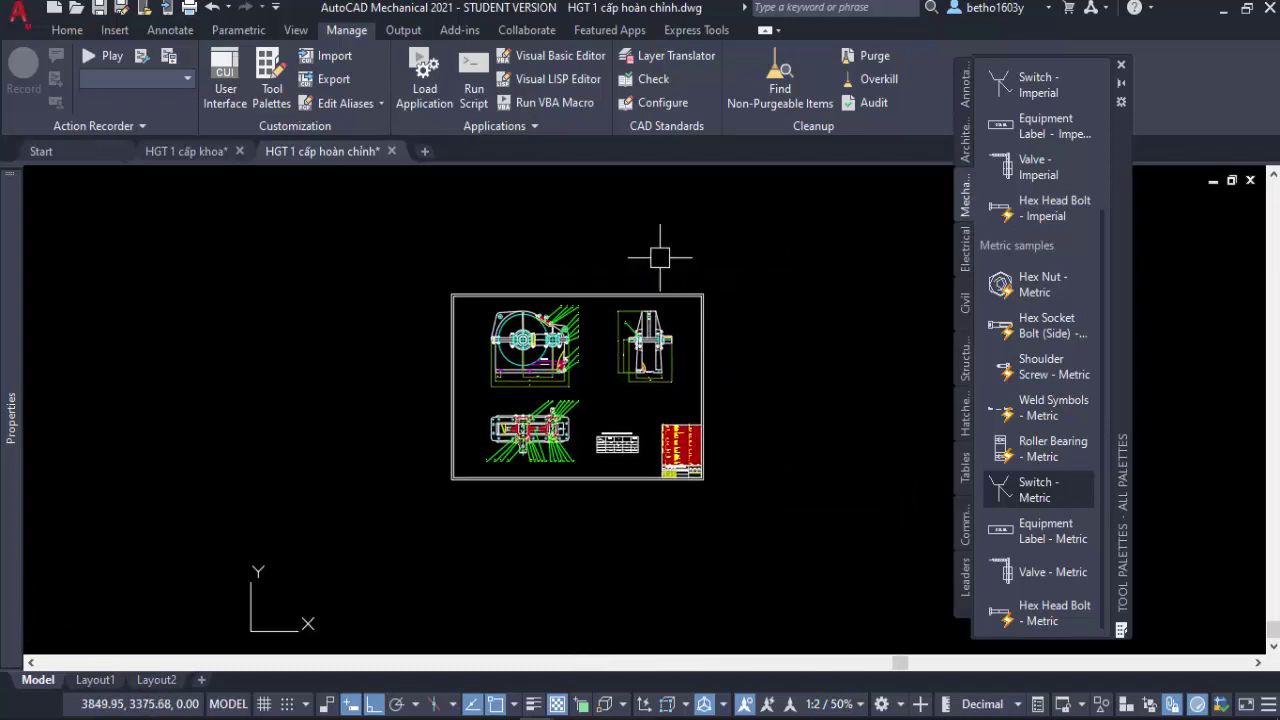
scroll(747, 421, up, 2)
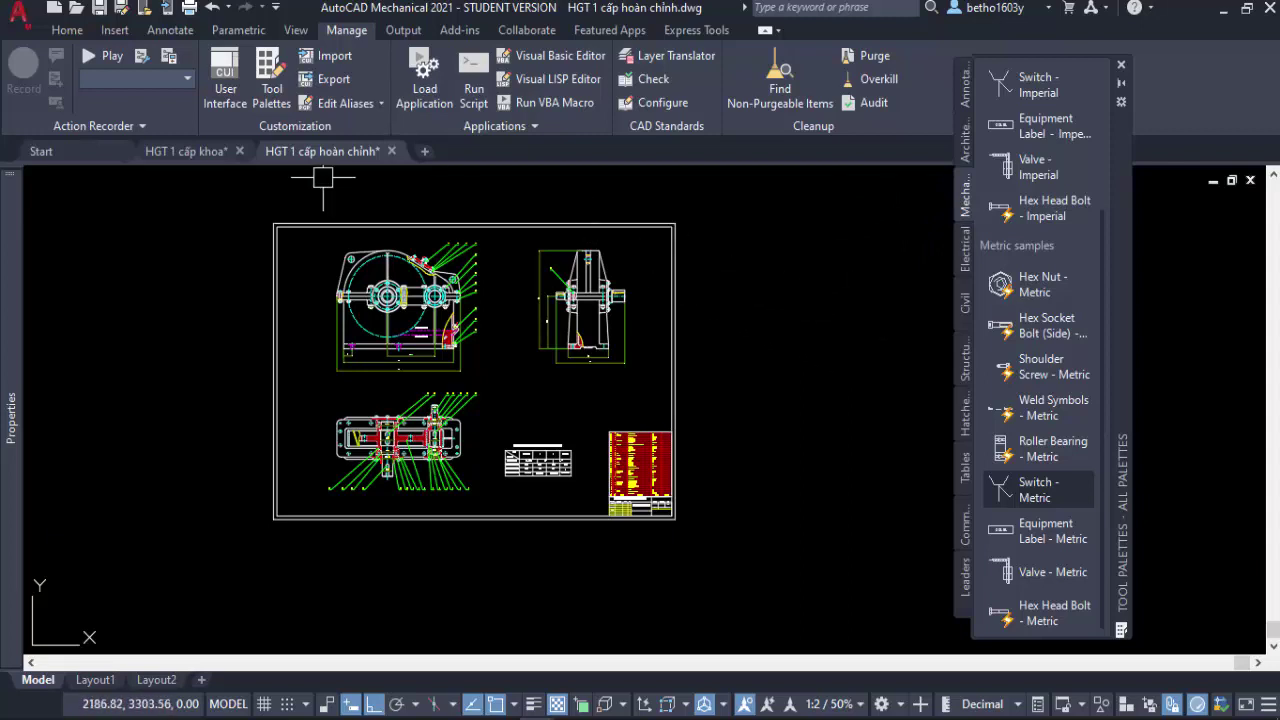
Close the Tool Palettes window, leaving the gearbox sheet alone on screen.
click(1121, 64)
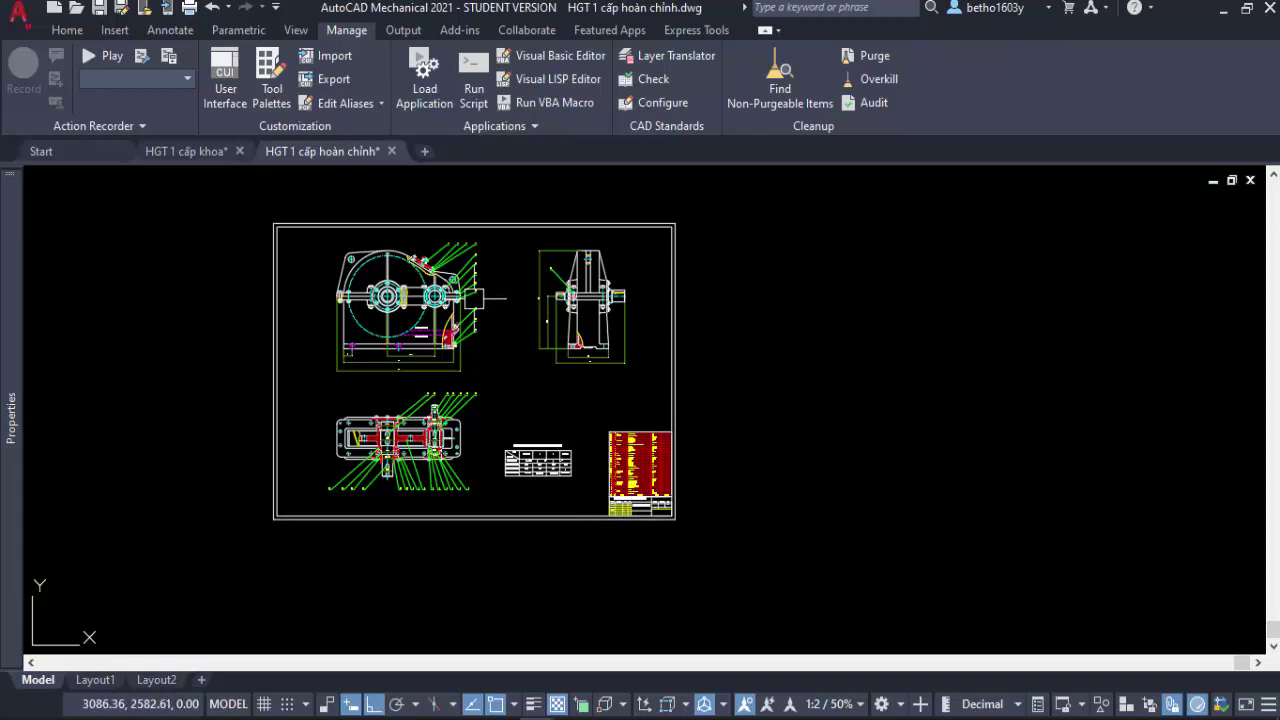
Copy the plan-view gearbox block to a point right of the drawing sheet.
scroll(425, 258, up, 2)
scroll(415, 290, up, 2)
scroll(715, 311, down, 3)
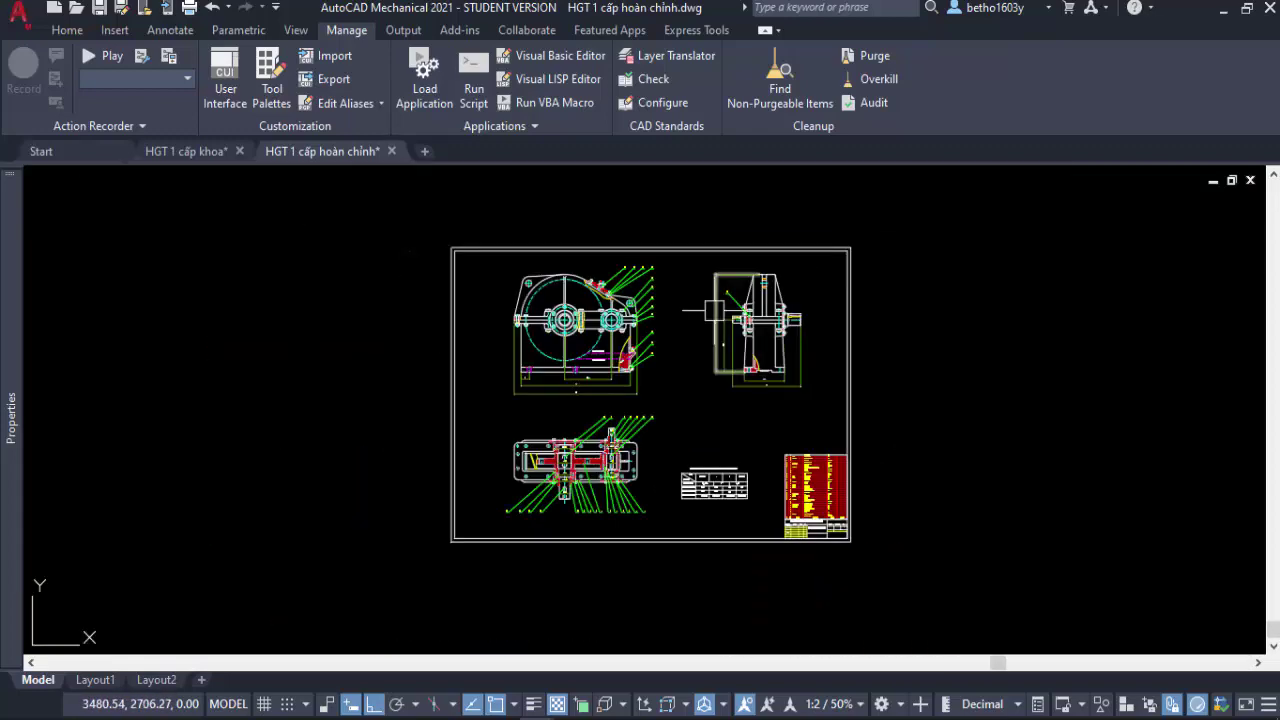
scroll(588, 479, up, 3)
scroll(619, 428, up, 4)
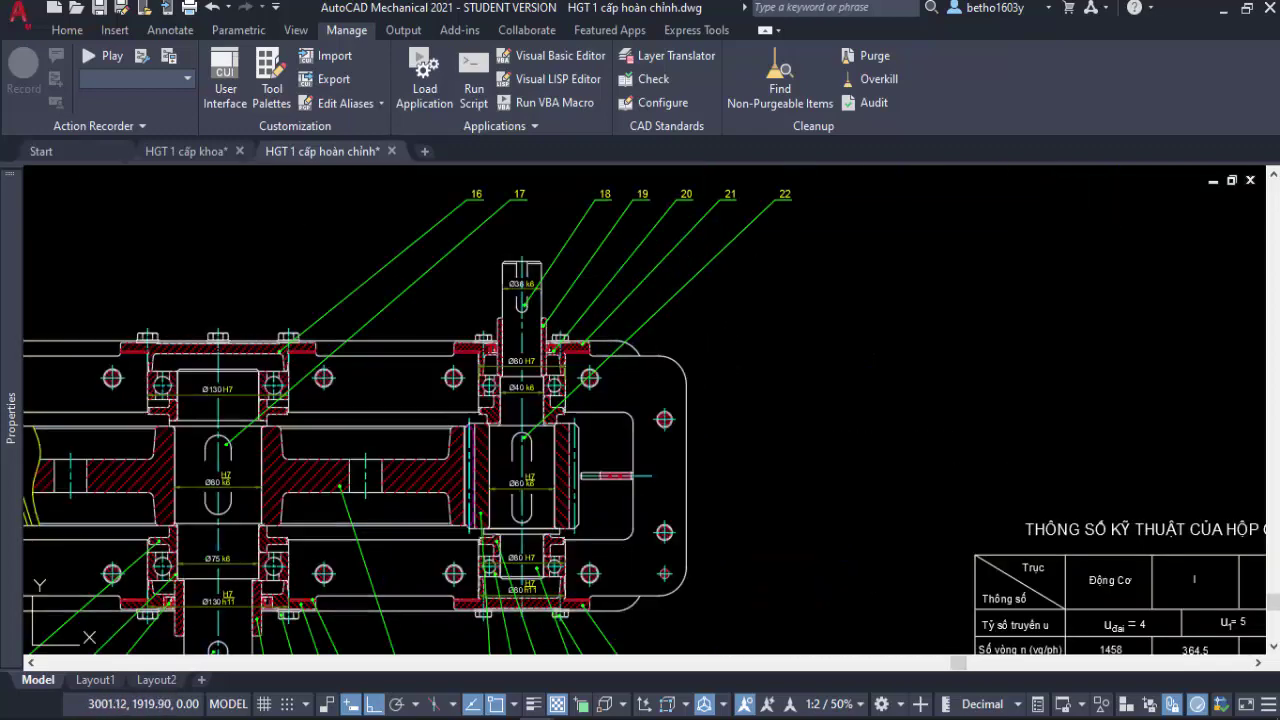
click(697, 374)
scroll(738, 372, down, 2)
key(m)
key(space)
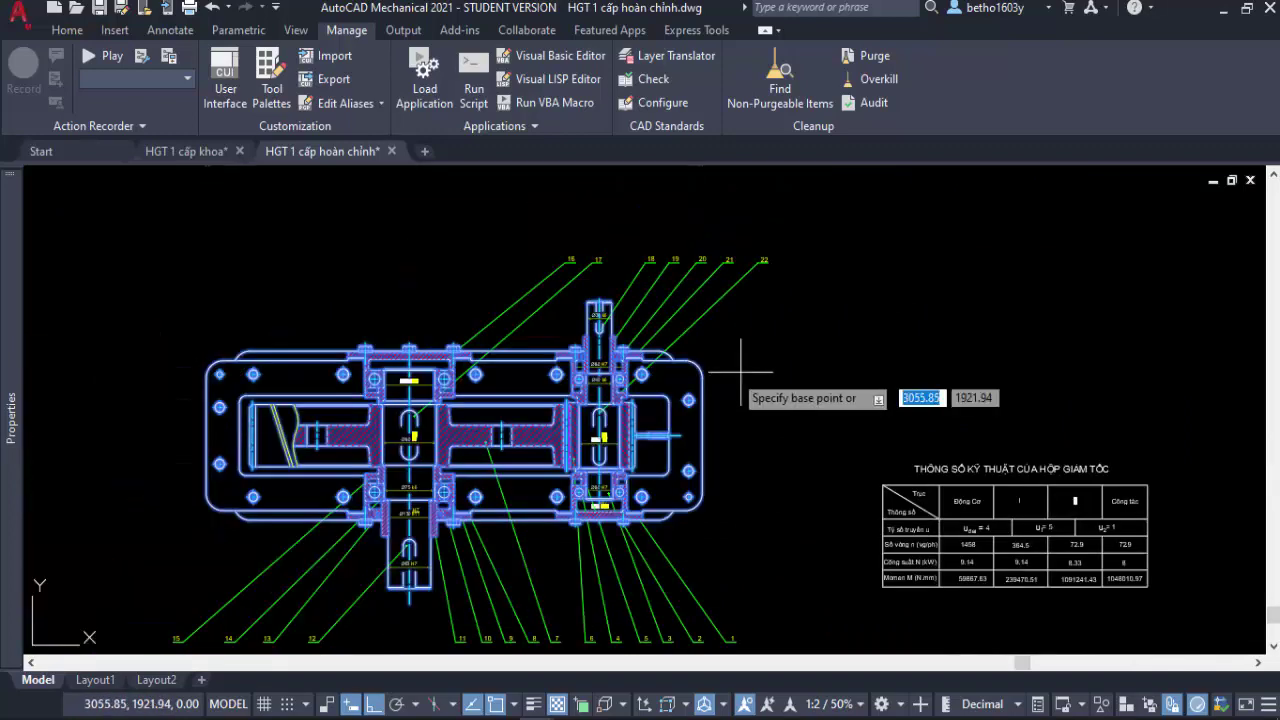
click(740, 375)
scroll(740, 375, down, 1)
scroll(760, 380, down, 2)
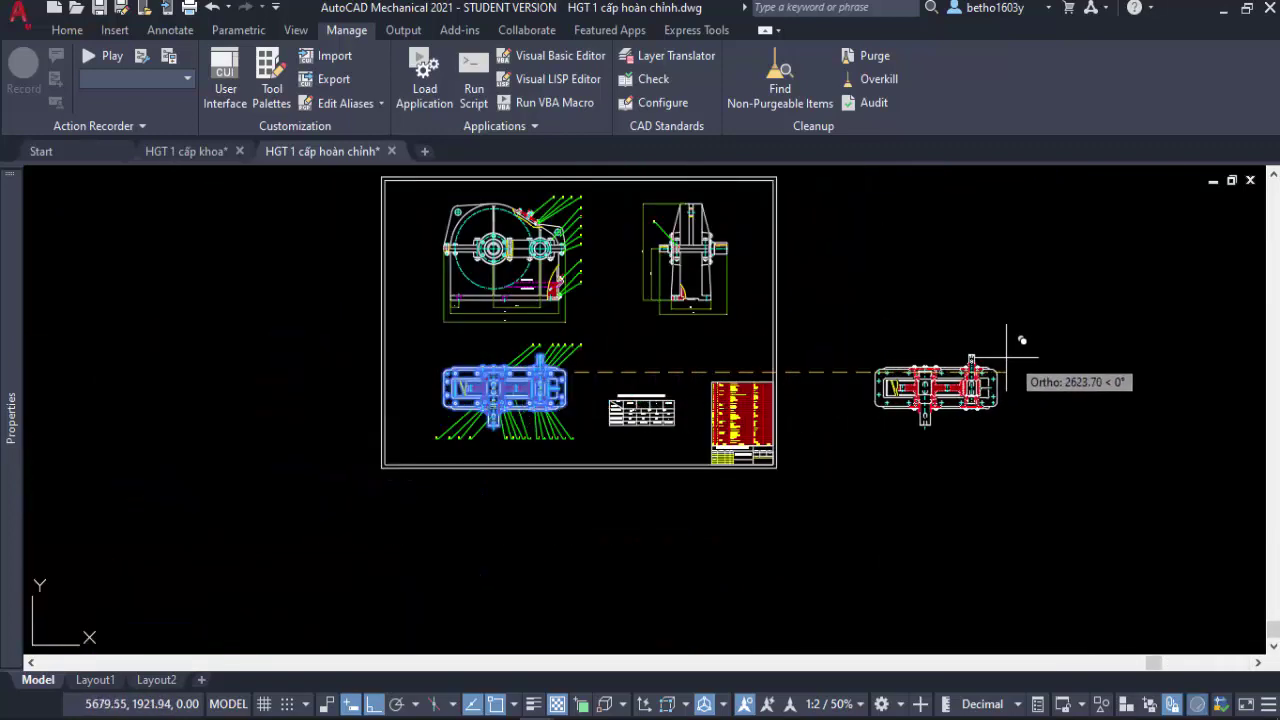
click(947, 352)
Select the vertical shaft in the copied gearbox view.
scroll(918, 376, up, 2)
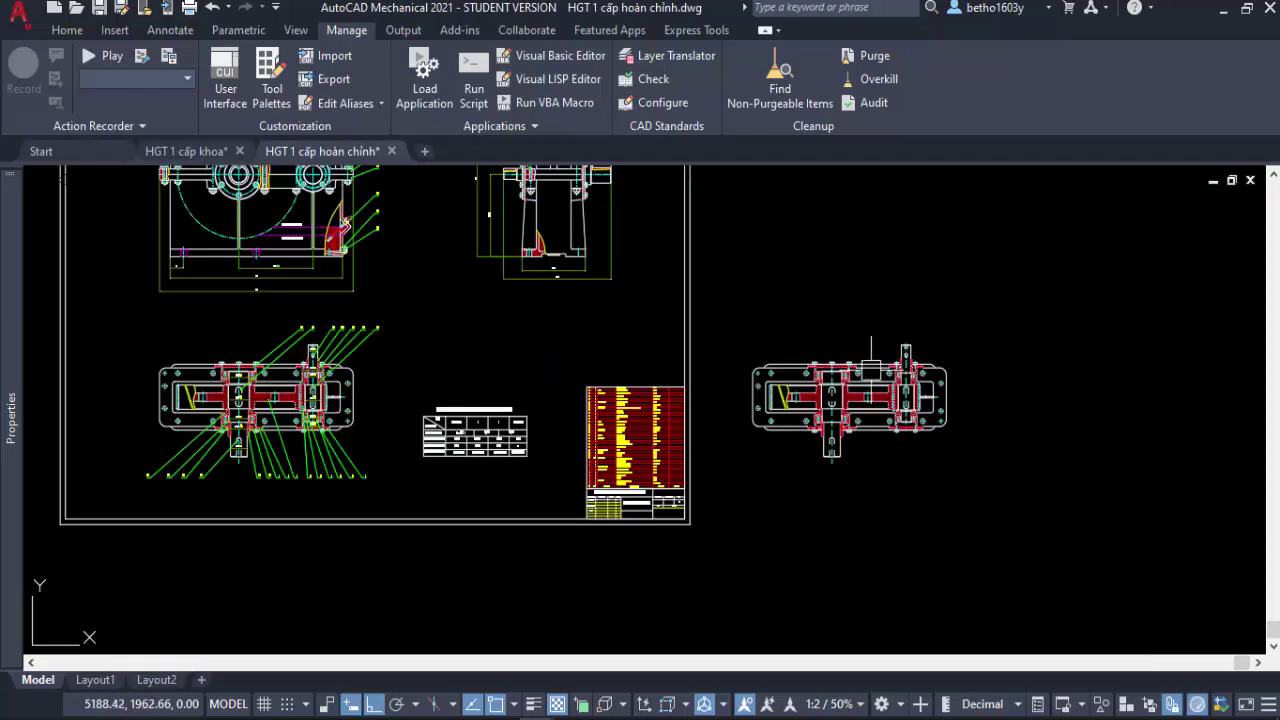
scroll(273, 365, up, 2)
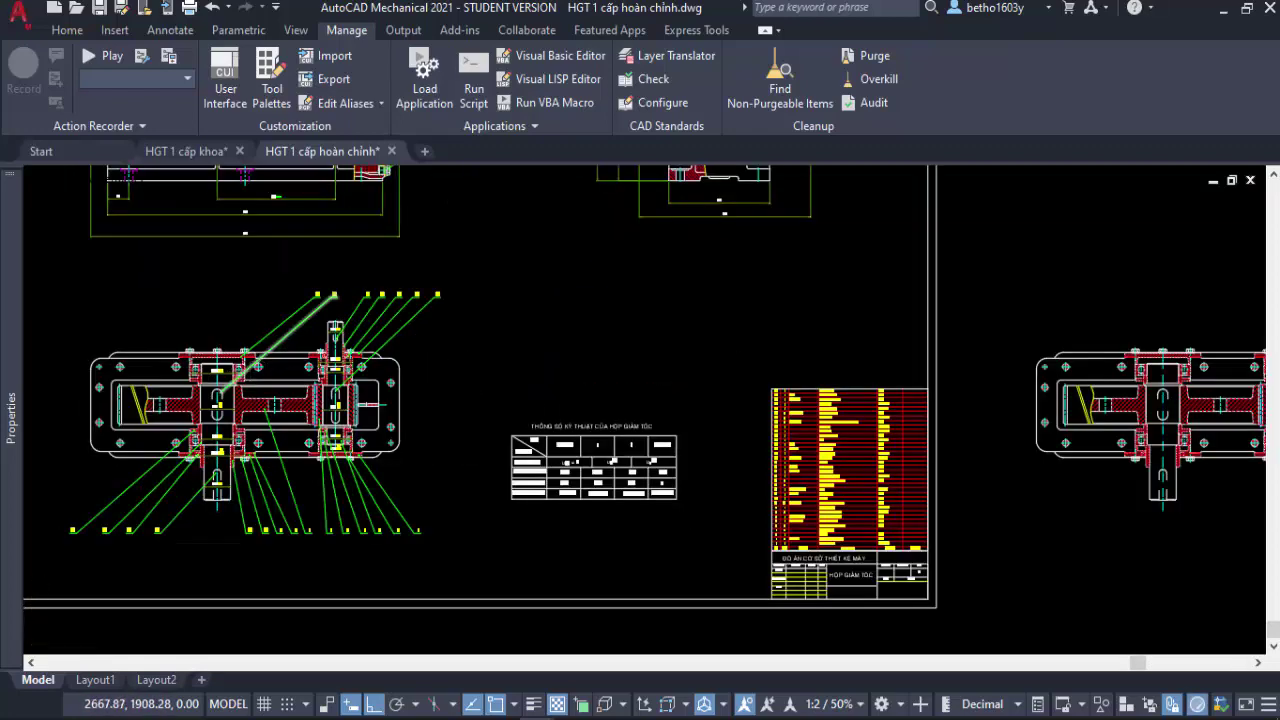
scroll(262, 374, down, 2)
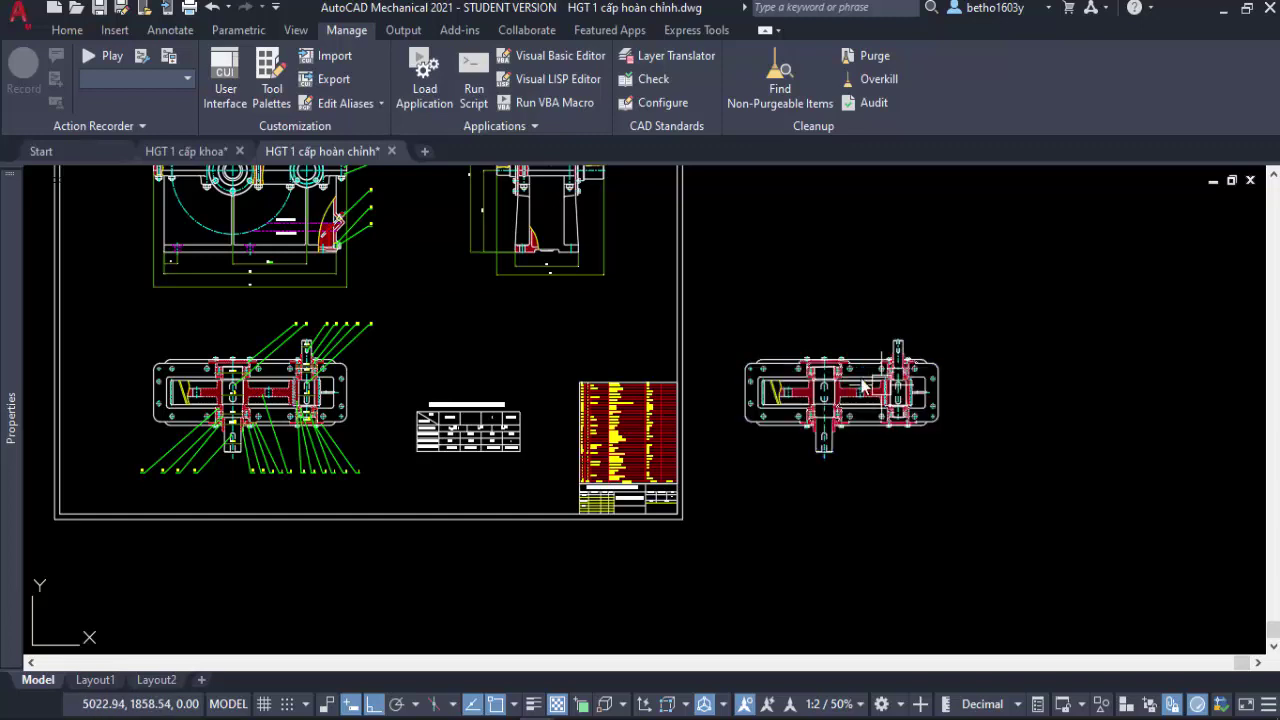
scroll(826, 455, up, 2)
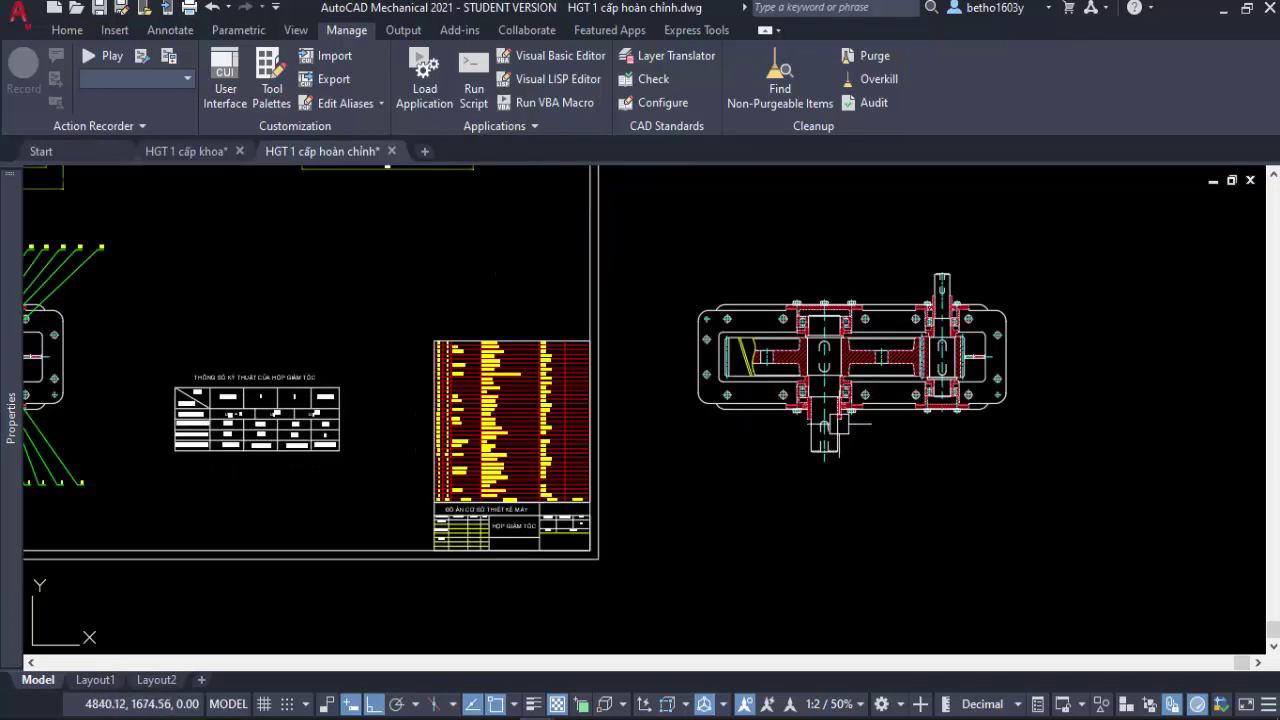
click(838, 434)
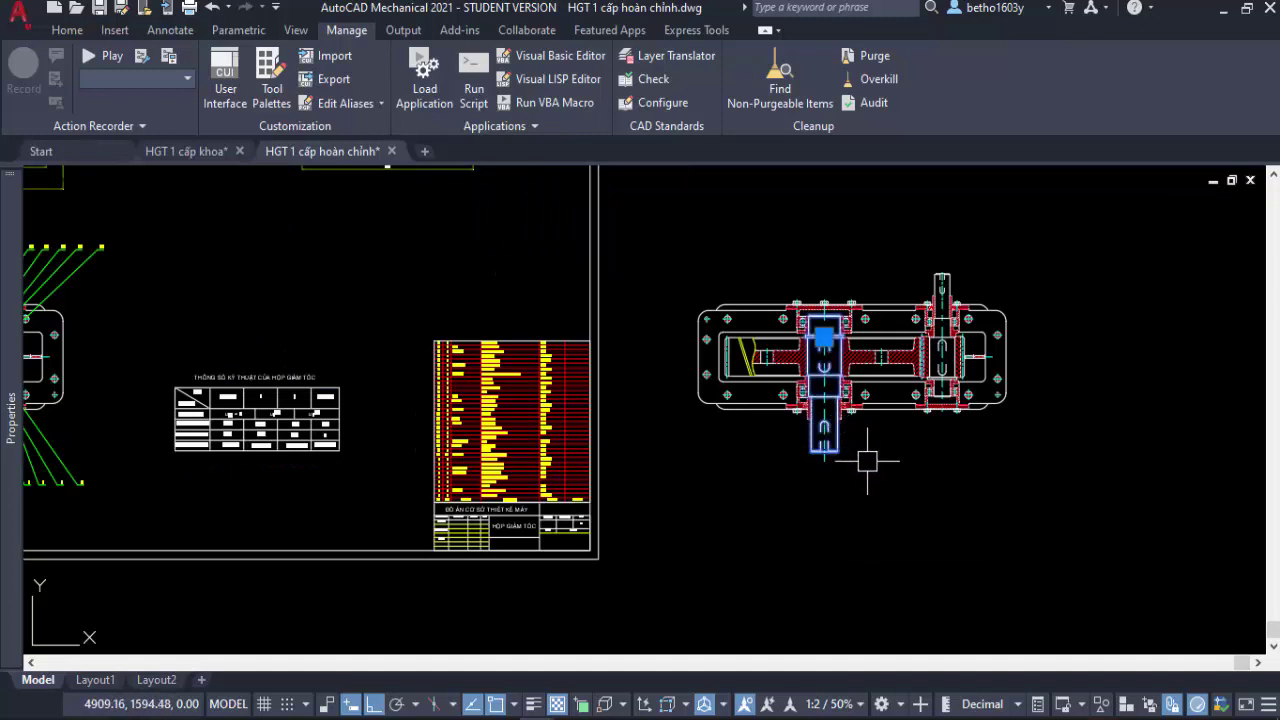
Copy the lower vertical shaft block to the right of the gearbox.
key(Escape)
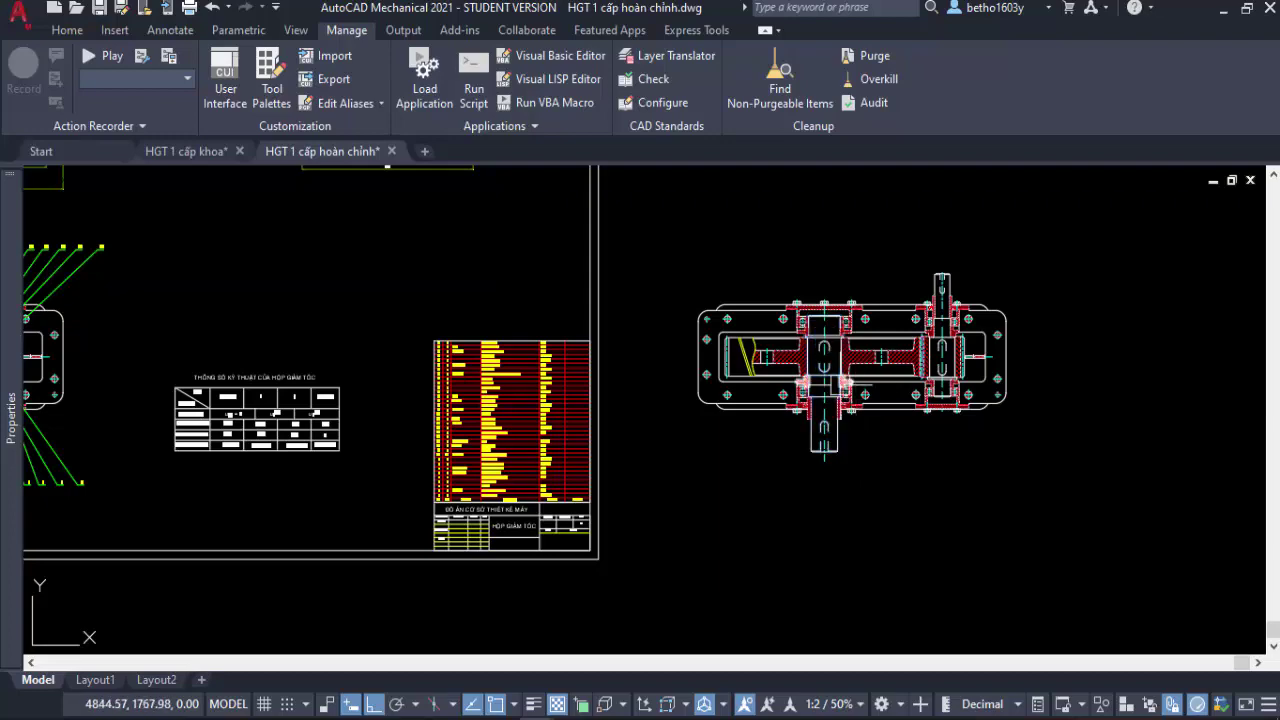
scroll(843, 448, up, 2)
click(814, 414)
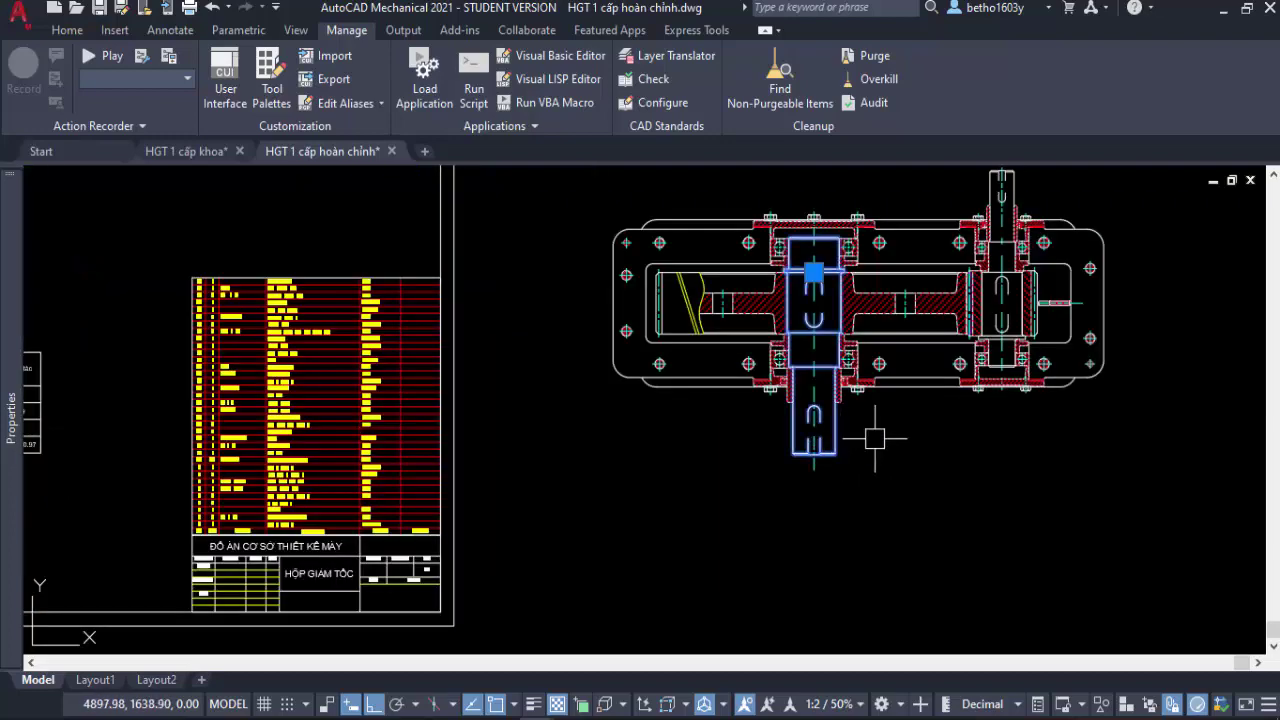
text(co)
key(Return)
scroll(875, 438, down, 4)
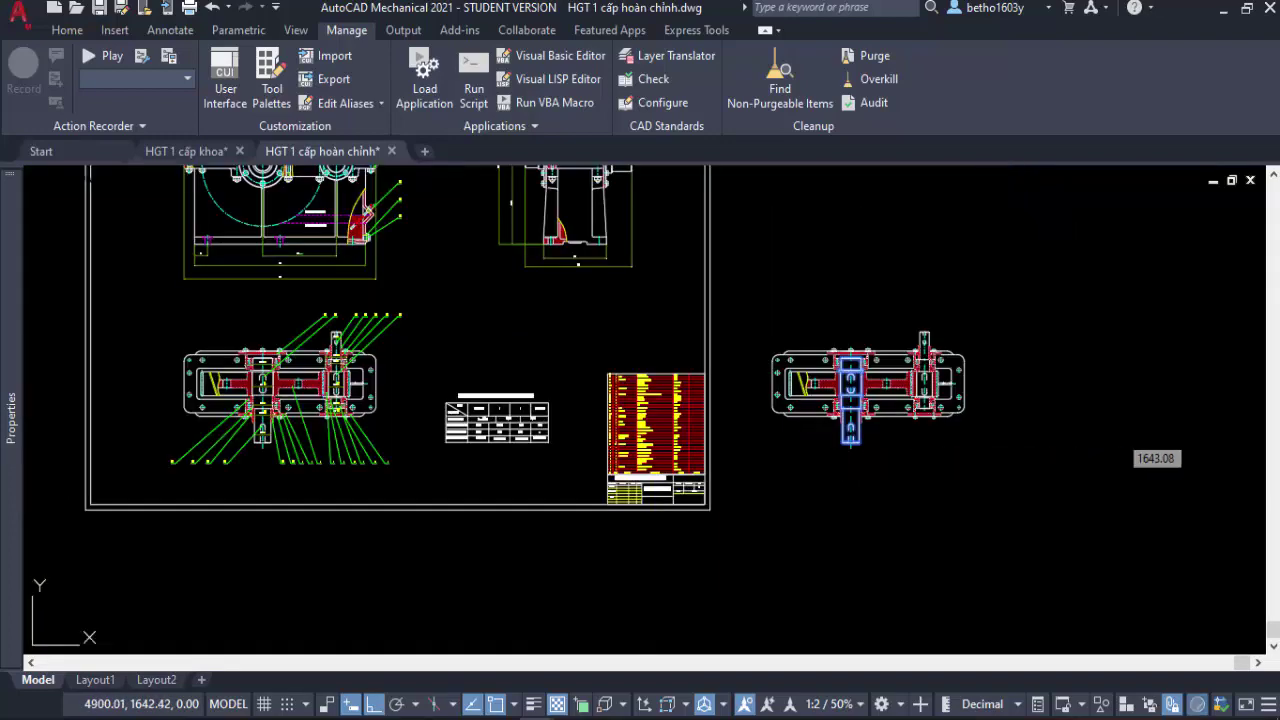
click(1080, 440)
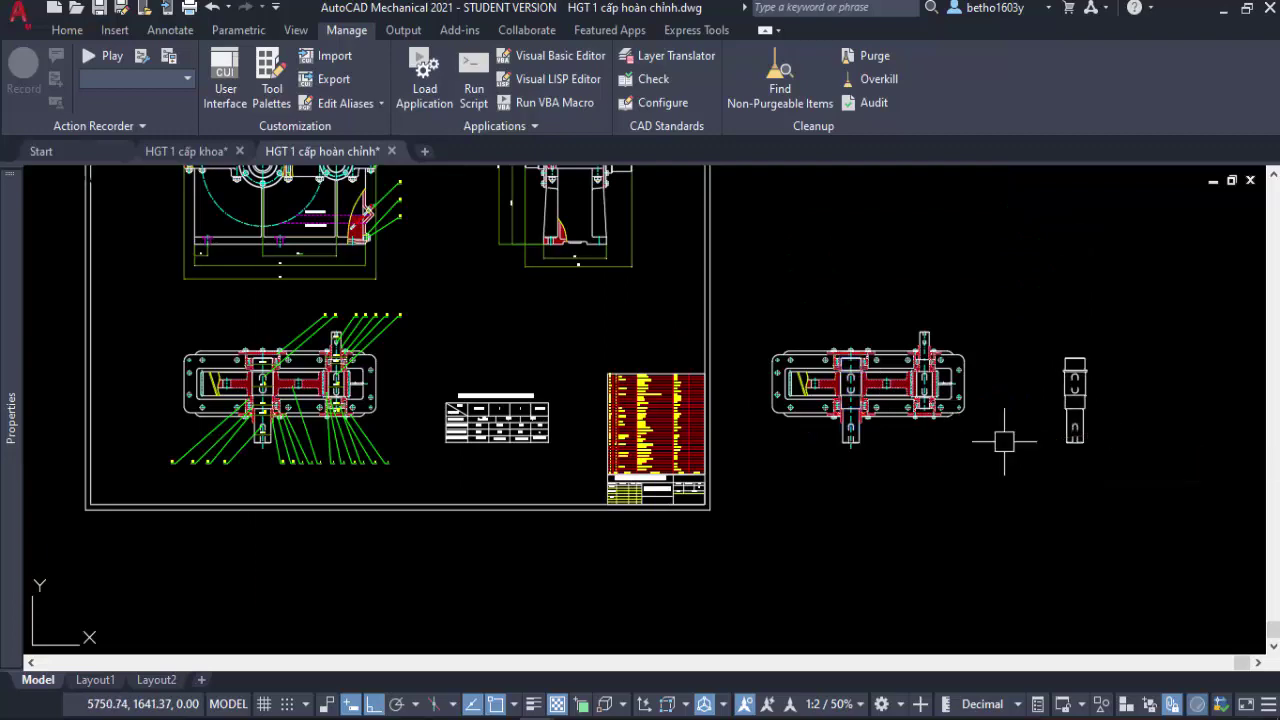
Copy the top bearing cover and place the copy above the gearbox.
scroll(880, 358, up, 4)
scroll(850, 365, up, 4)
click(828, 367)
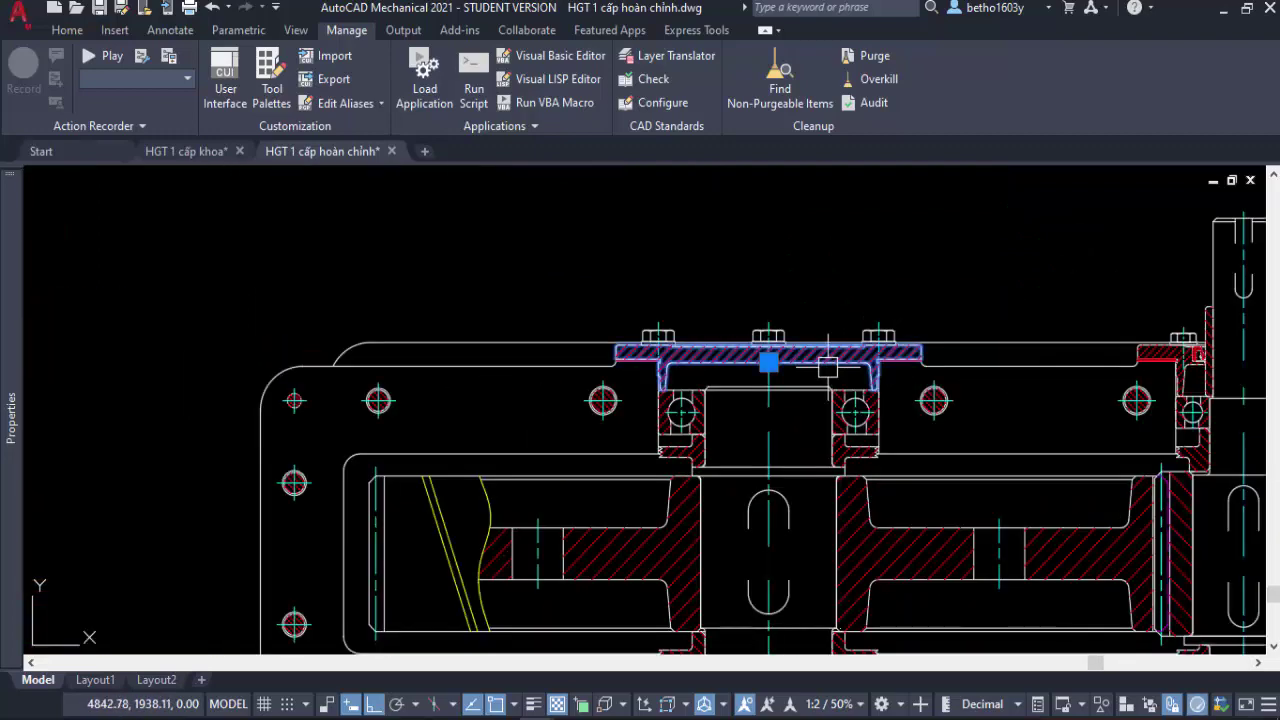
text(co)
key(Return)
click(818, 383)
scroll(818, 383, down, 5)
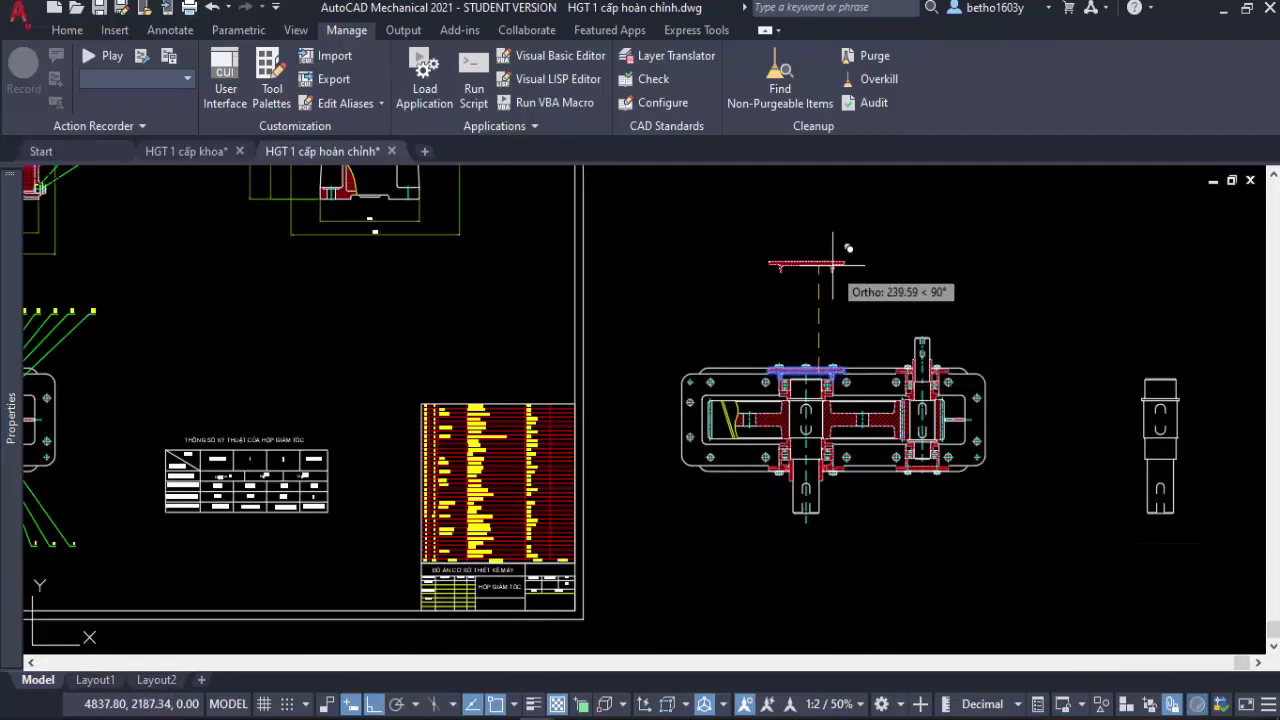
click(833, 264)
scroll(799, 367, up, 2)
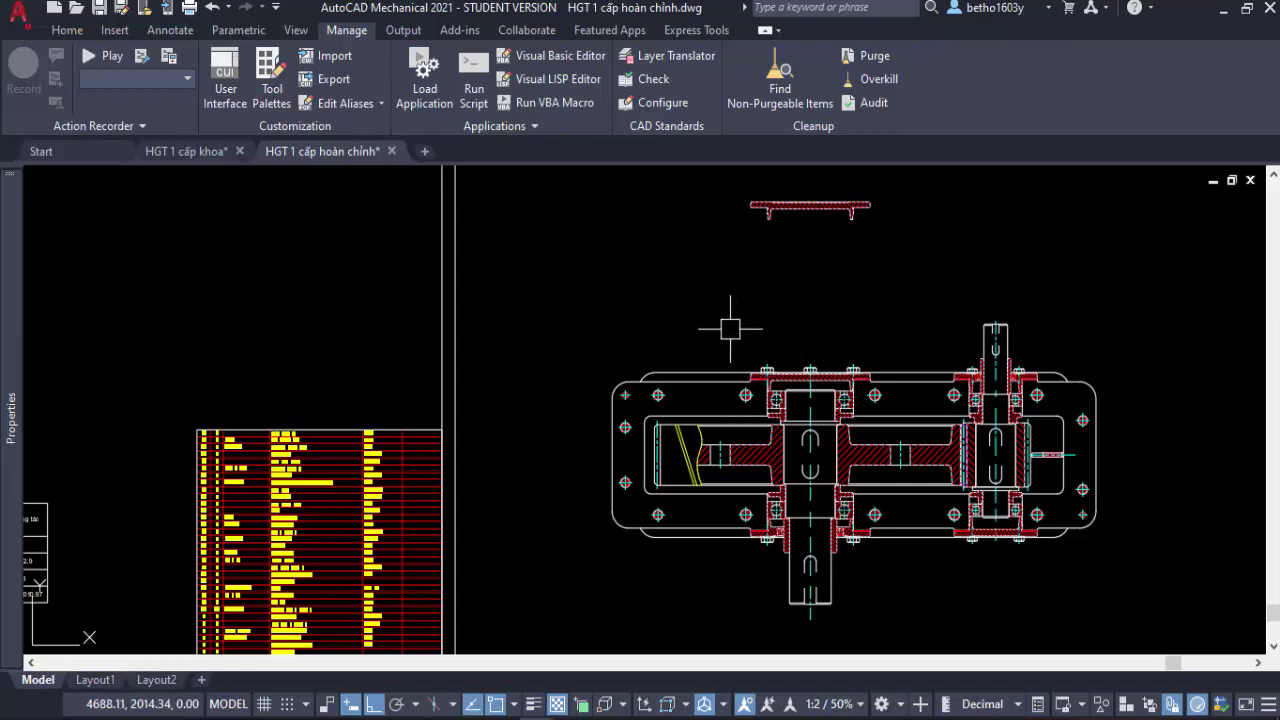
Copy the horizontal shaft assembly to a spot lower in the drawing.
click(737, 475)
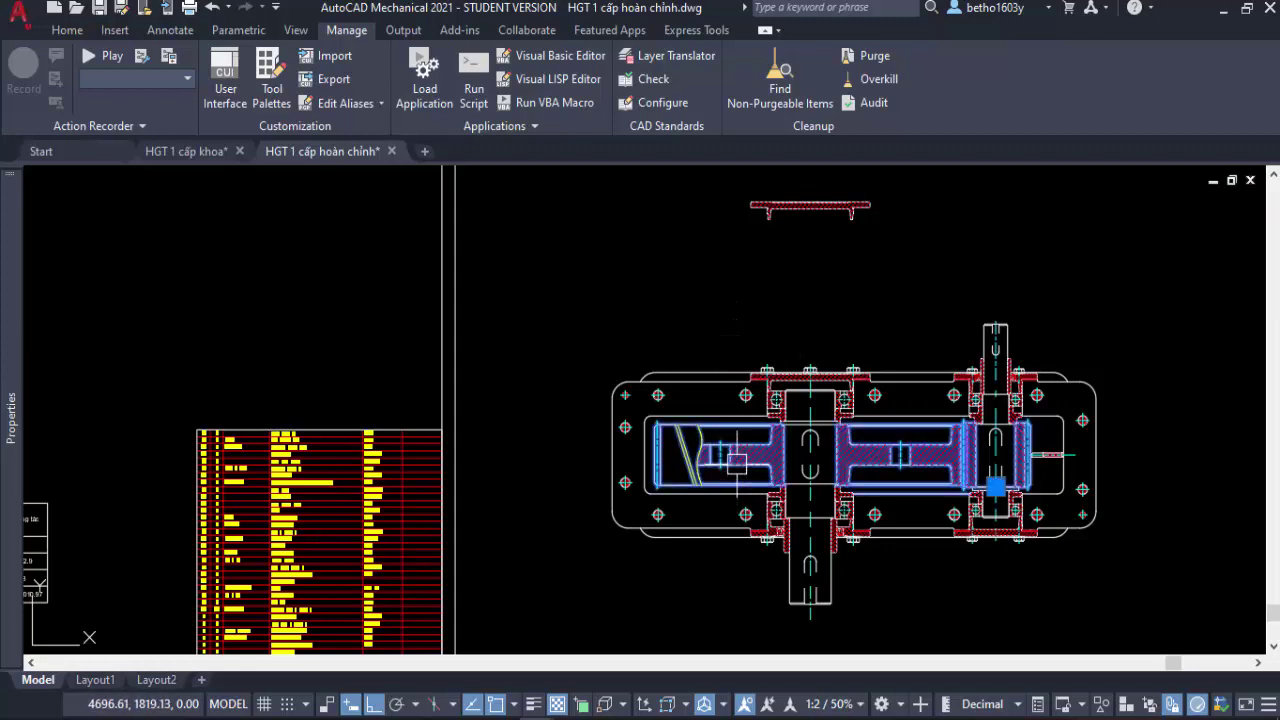
text(co)
key(Return)
click(710, 306)
scroll(709, 300, down, 4)
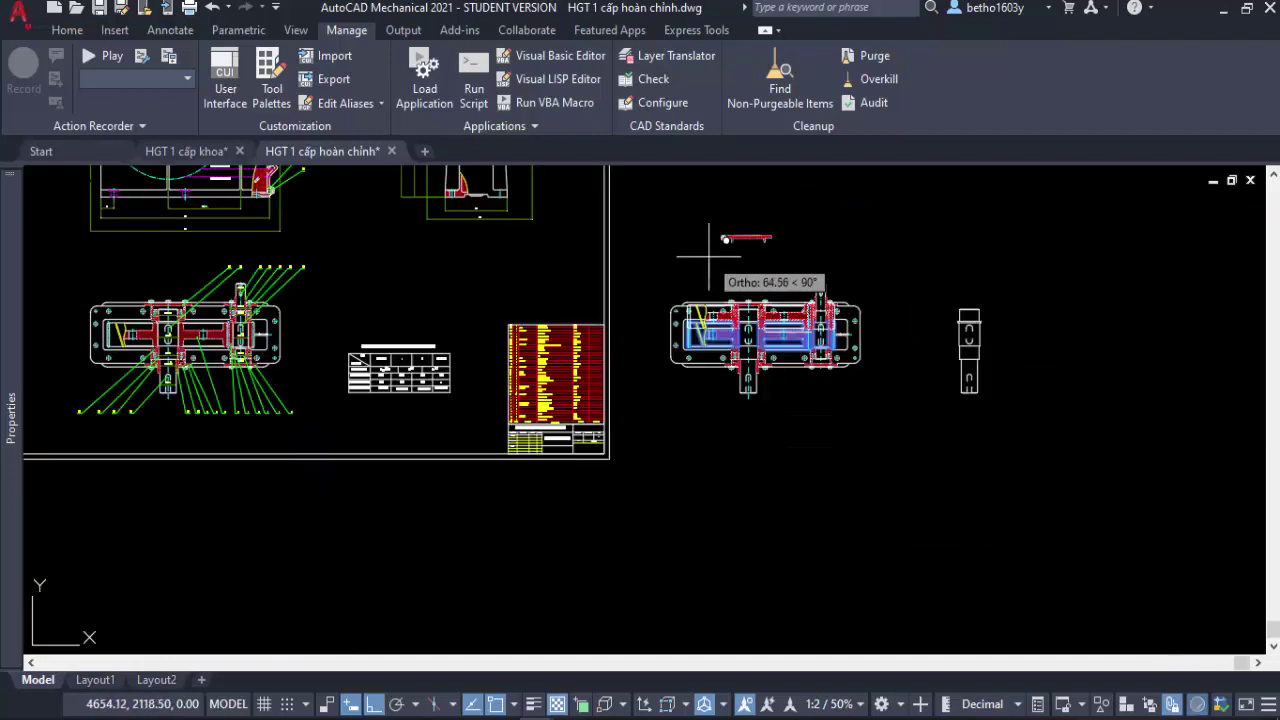
click(707, 415)
key(Escape)
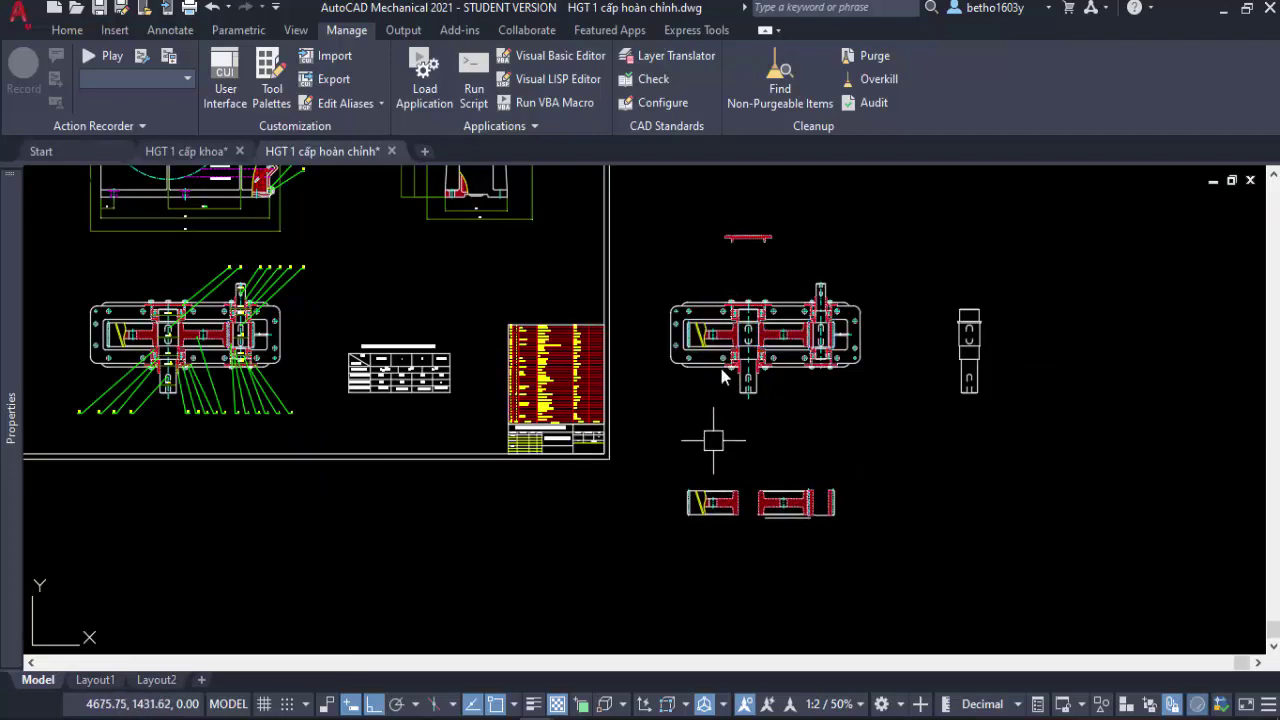
Copy the red bearing-cover parts and place them below the right gearbox view.
scroll(725, 358, up, 4)
scroll(716, 357, up, 4)
scroll(737, 367, up, 2)
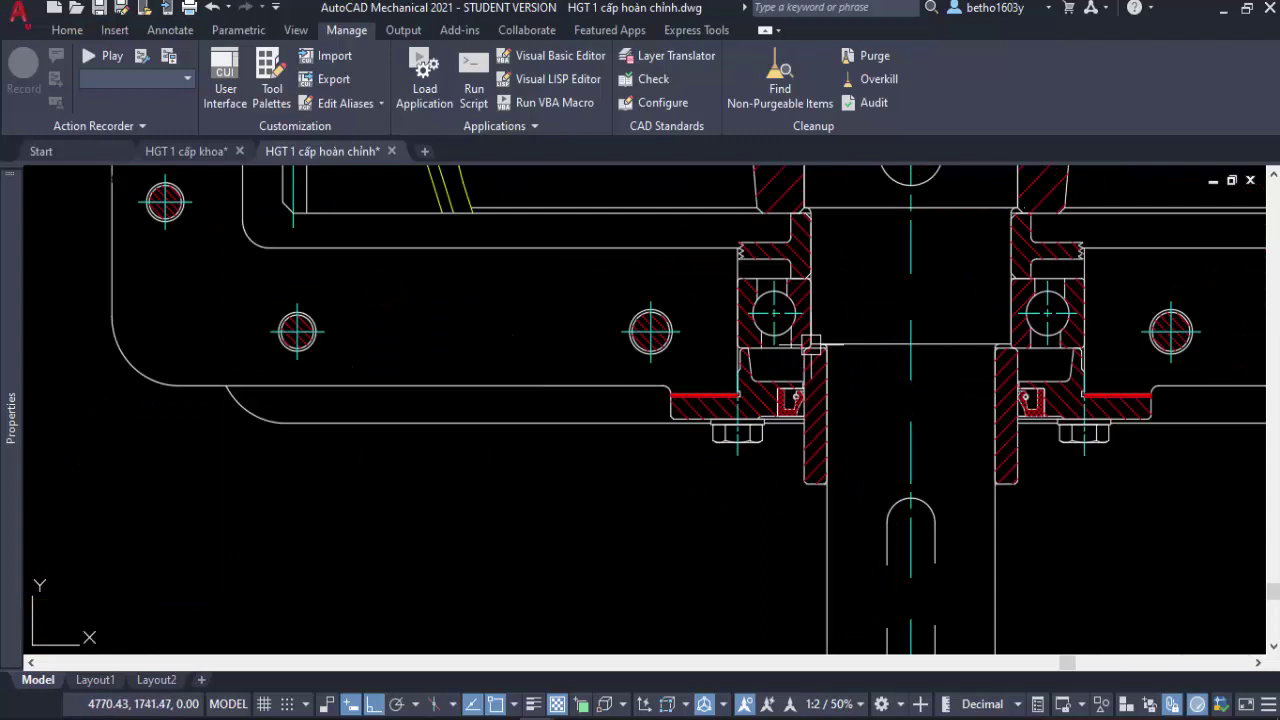
key(Return)
click(795, 245)
key(Return)
click(825, 242)
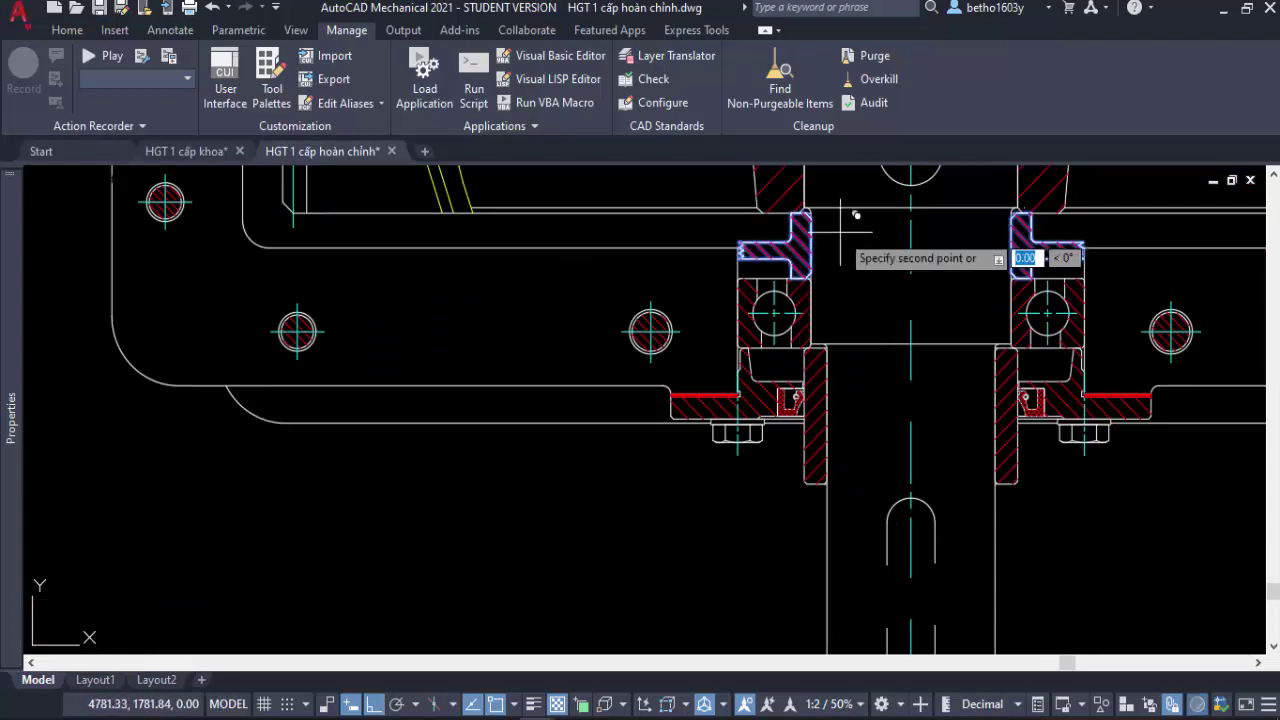
scroll(855, 245, down, 4)
scroll(855, 245, down, 5)
scroll(857, 320, up, 3)
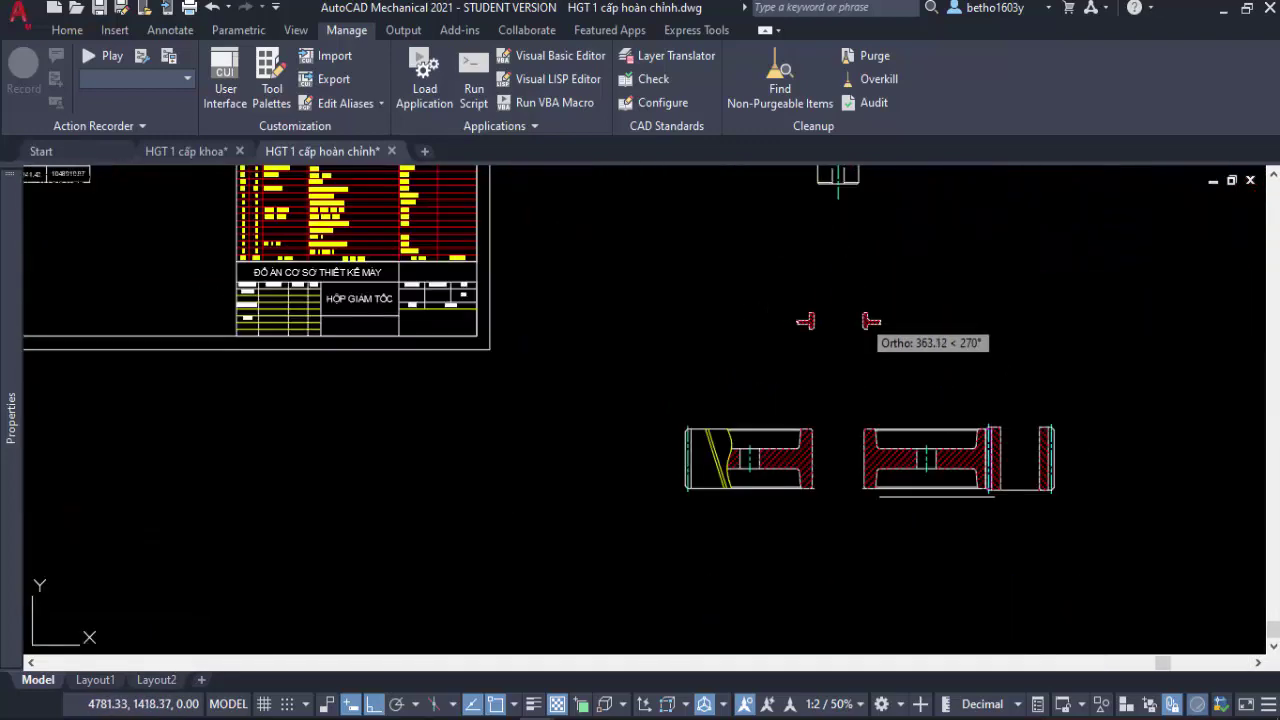
click(865, 310)
Open the side-view shaft block in Edit Block Definition.
scroll(694, 391, down, 3)
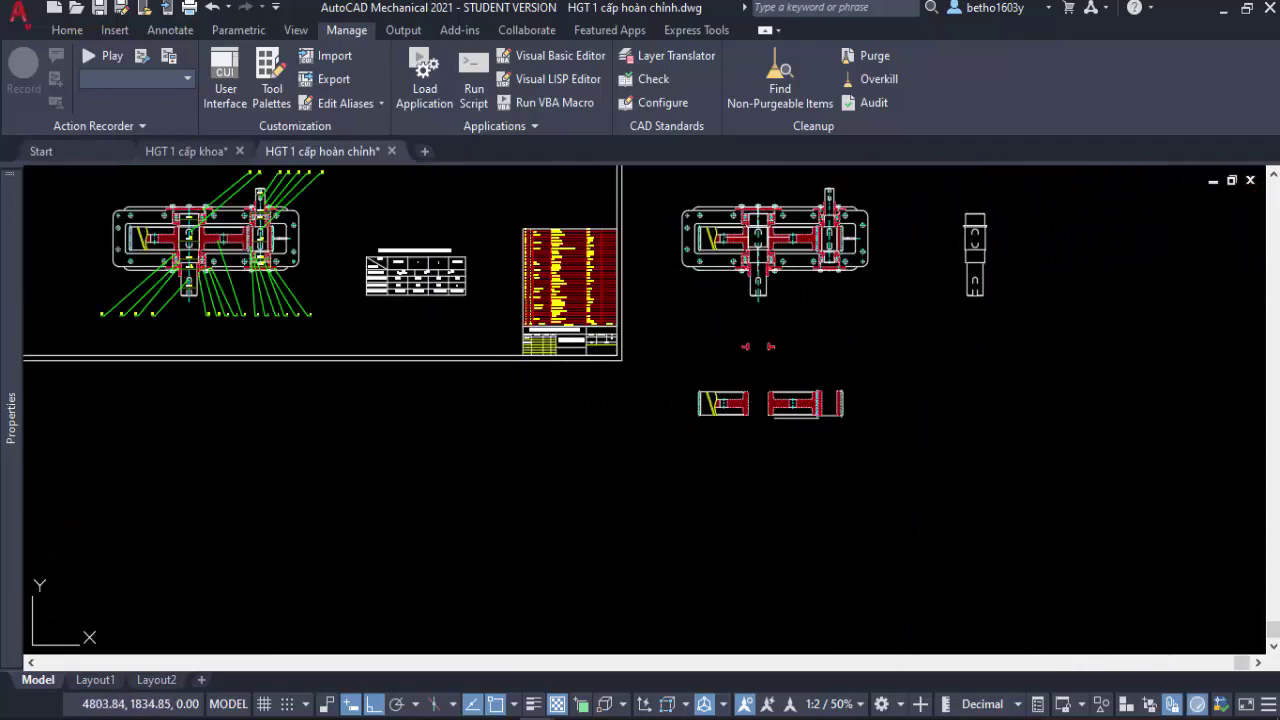
scroll(760, 220, up, 1)
scroll(766, 209, up, 2)
scroll(778, 355, down, 3)
scroll(783, 360, down, 2)
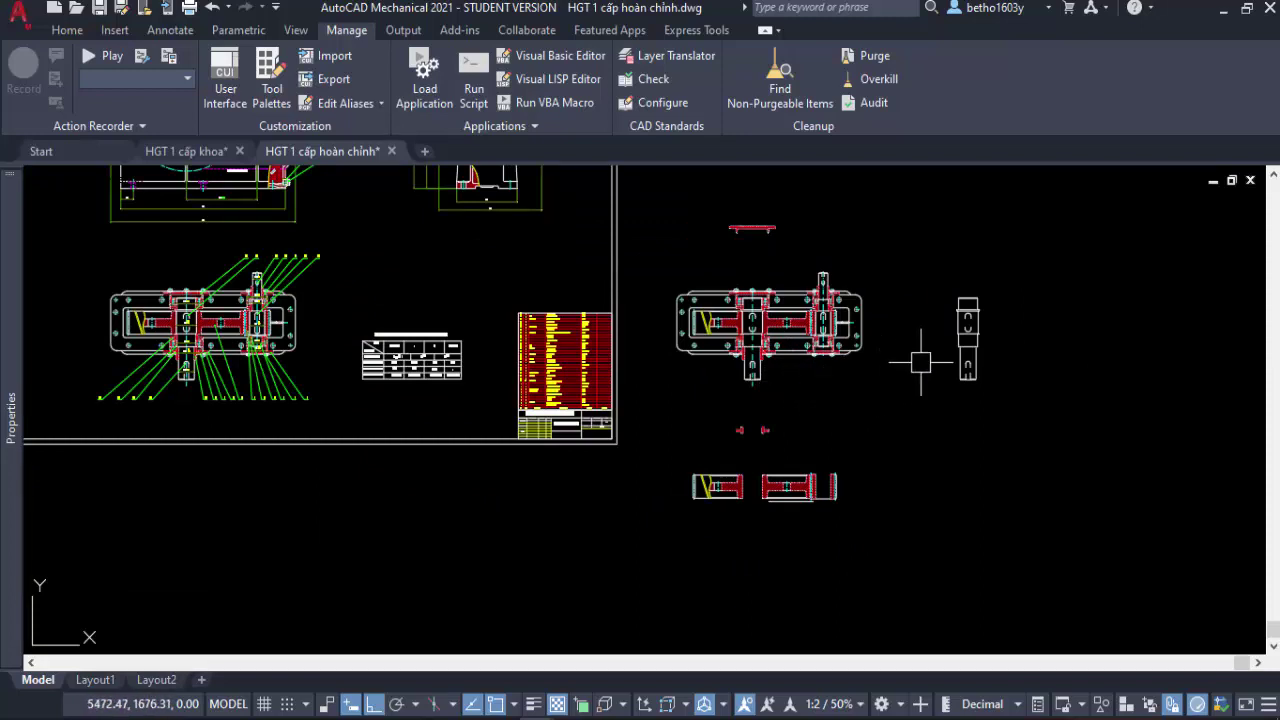
scroll(1005, 350, up, 4)
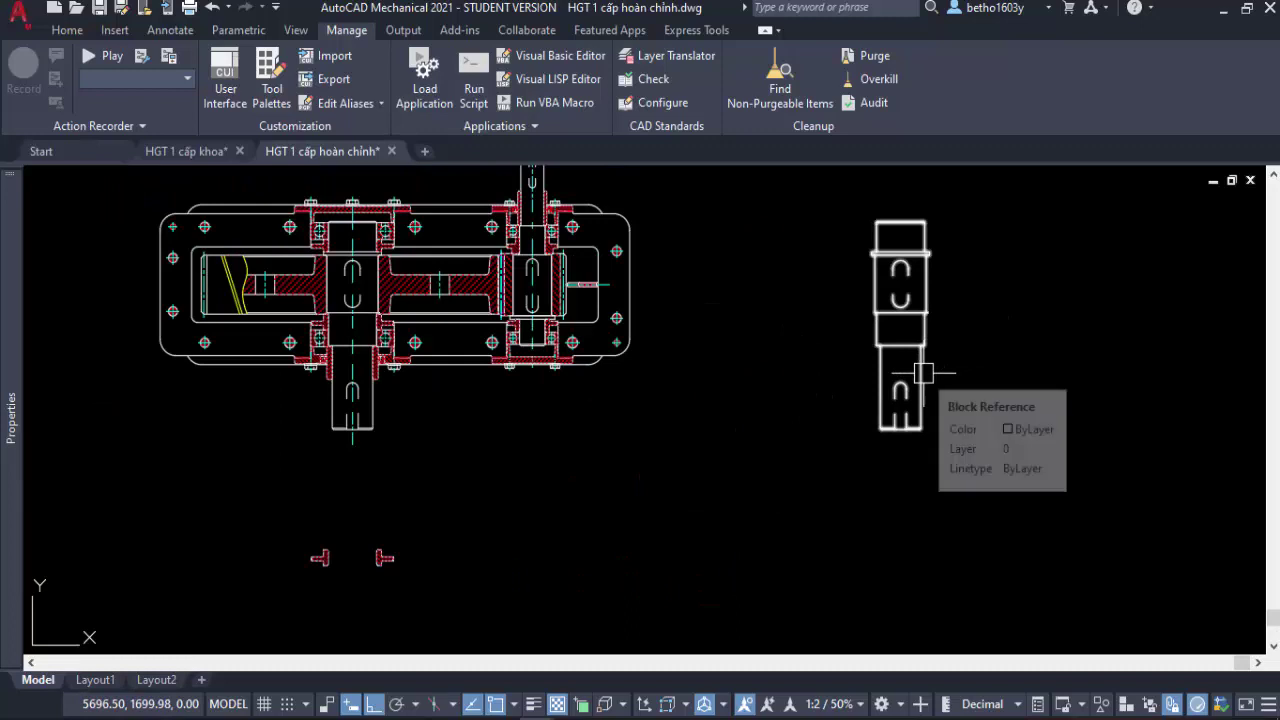
scroll(922, 368, up, 2)
click(921, 361)
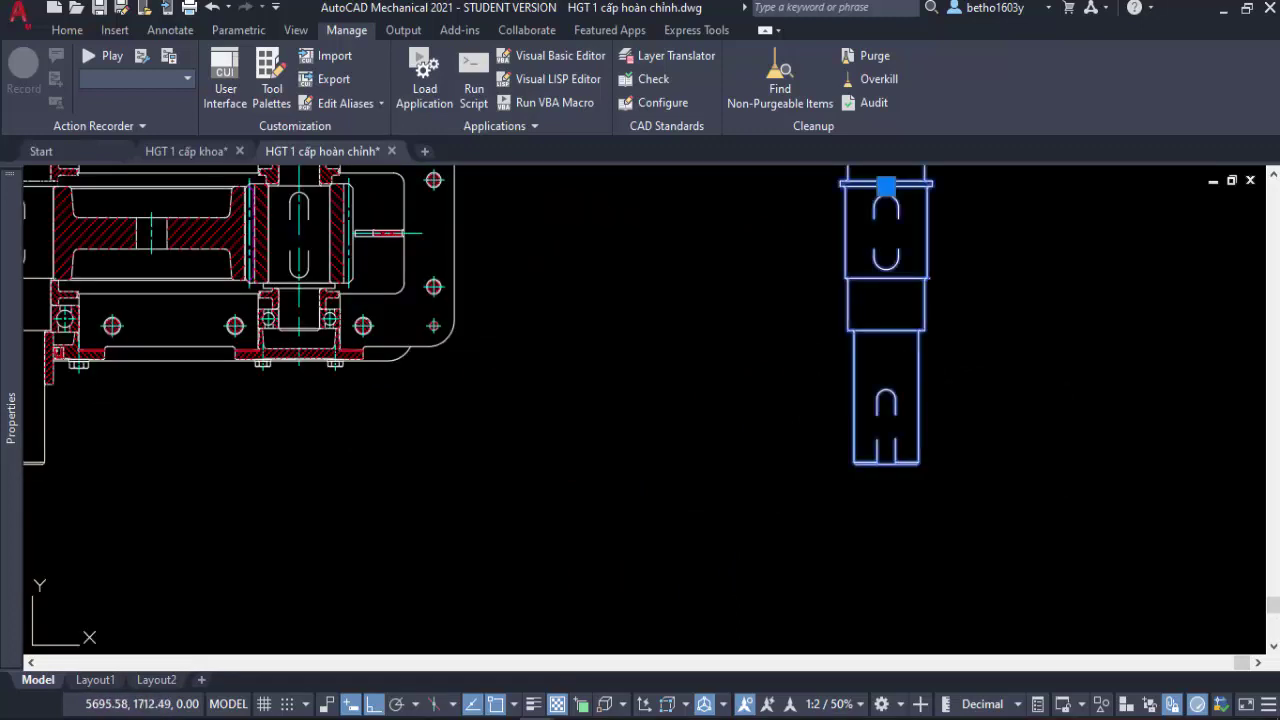
double_click(922, 375)
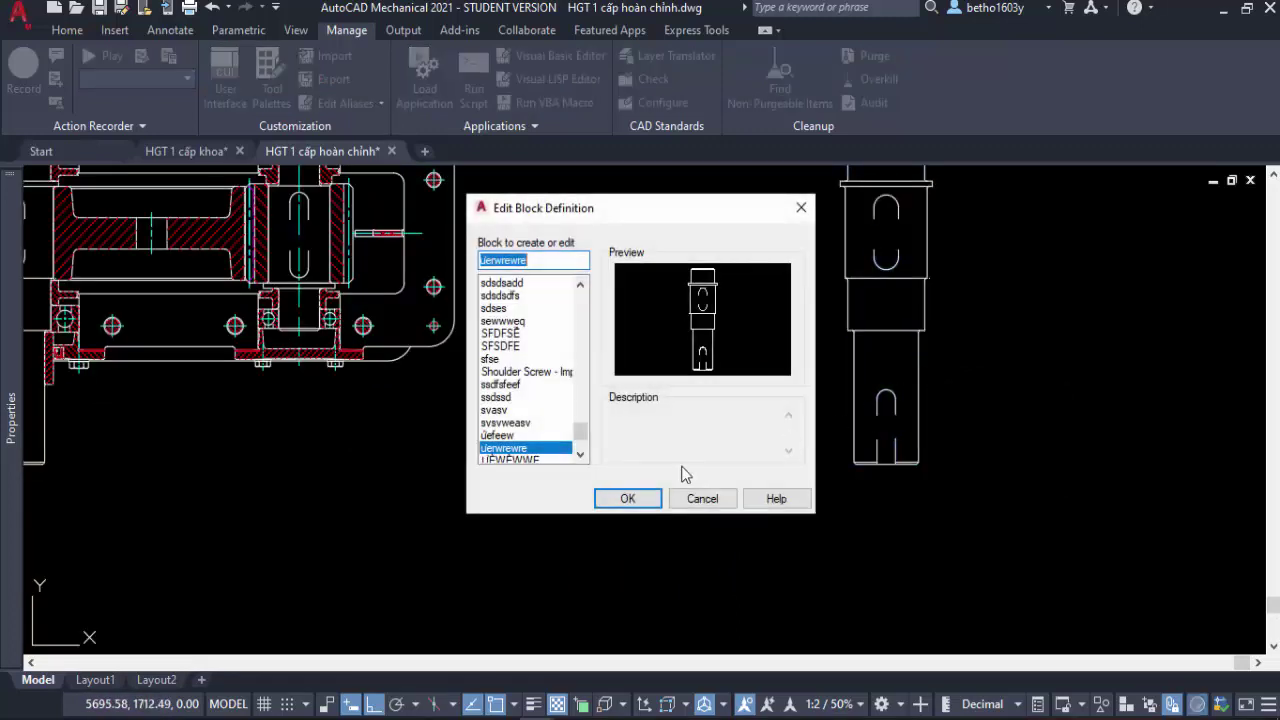
Open the shaft block in the Block Editor.
click(622, 496)
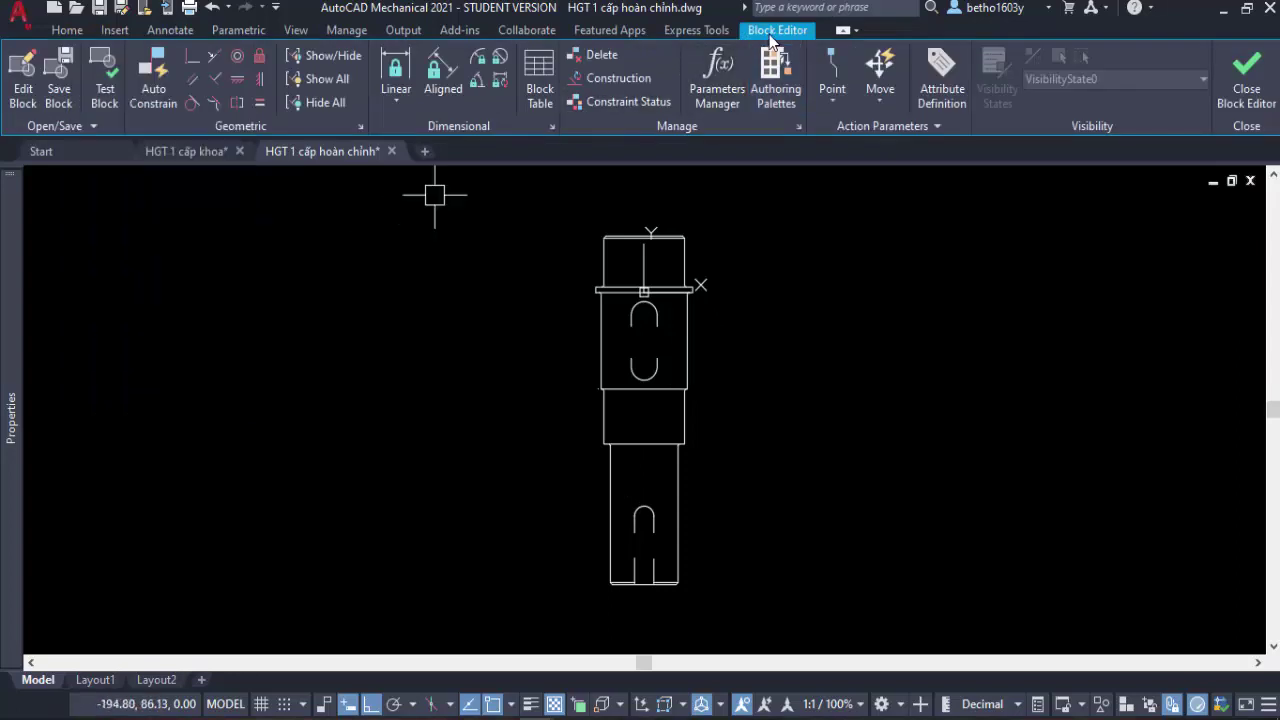
scroll(717, 220, down, 2)
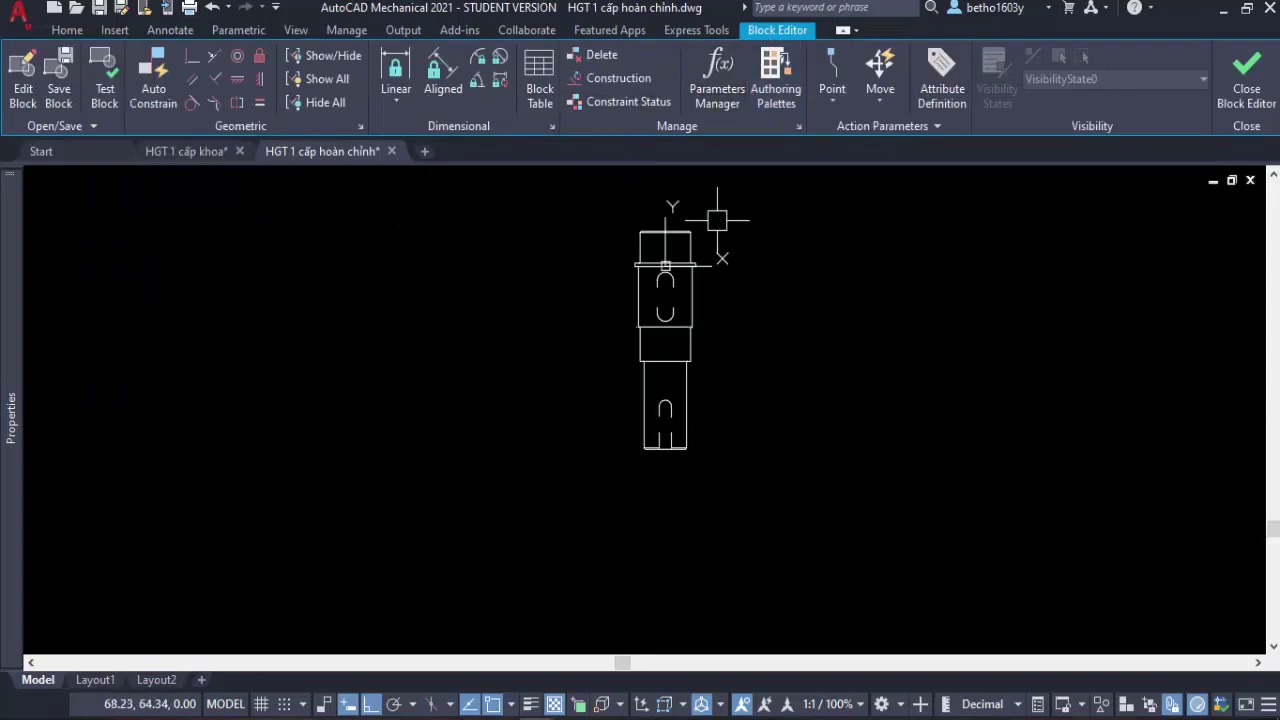
scroll(580, 390, down, 2)
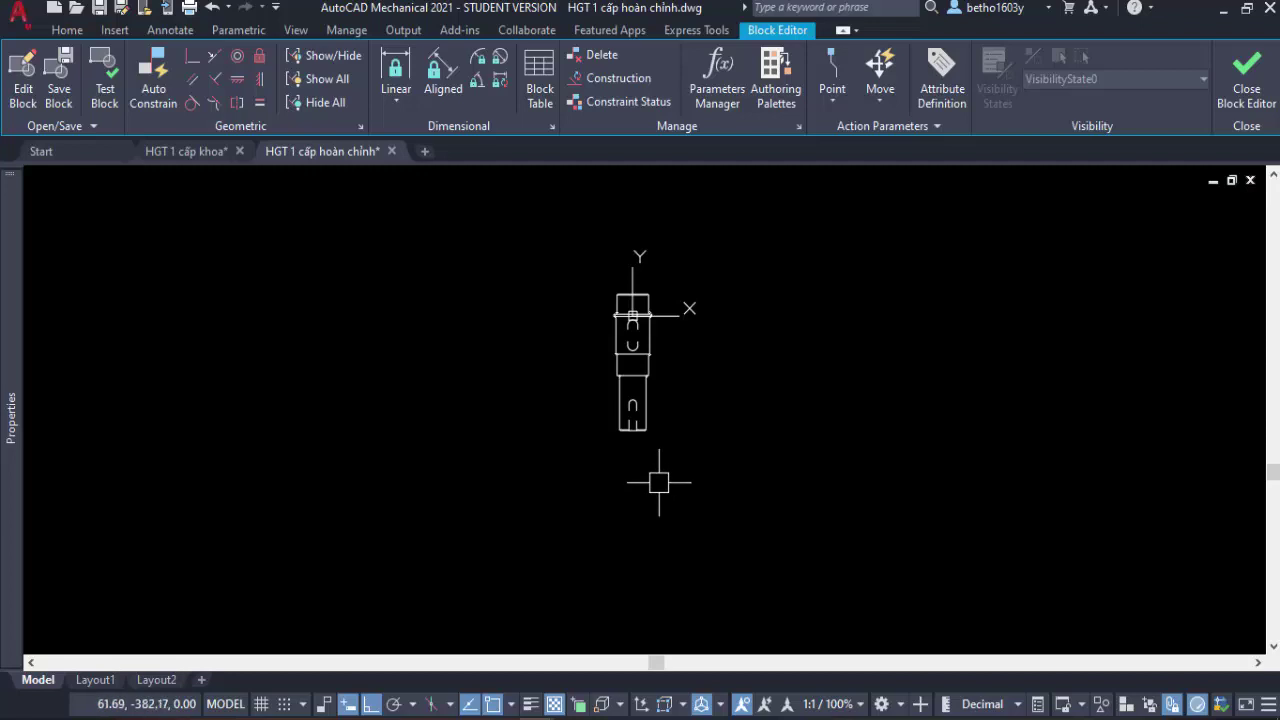
scroll(659, 479, up, 2)
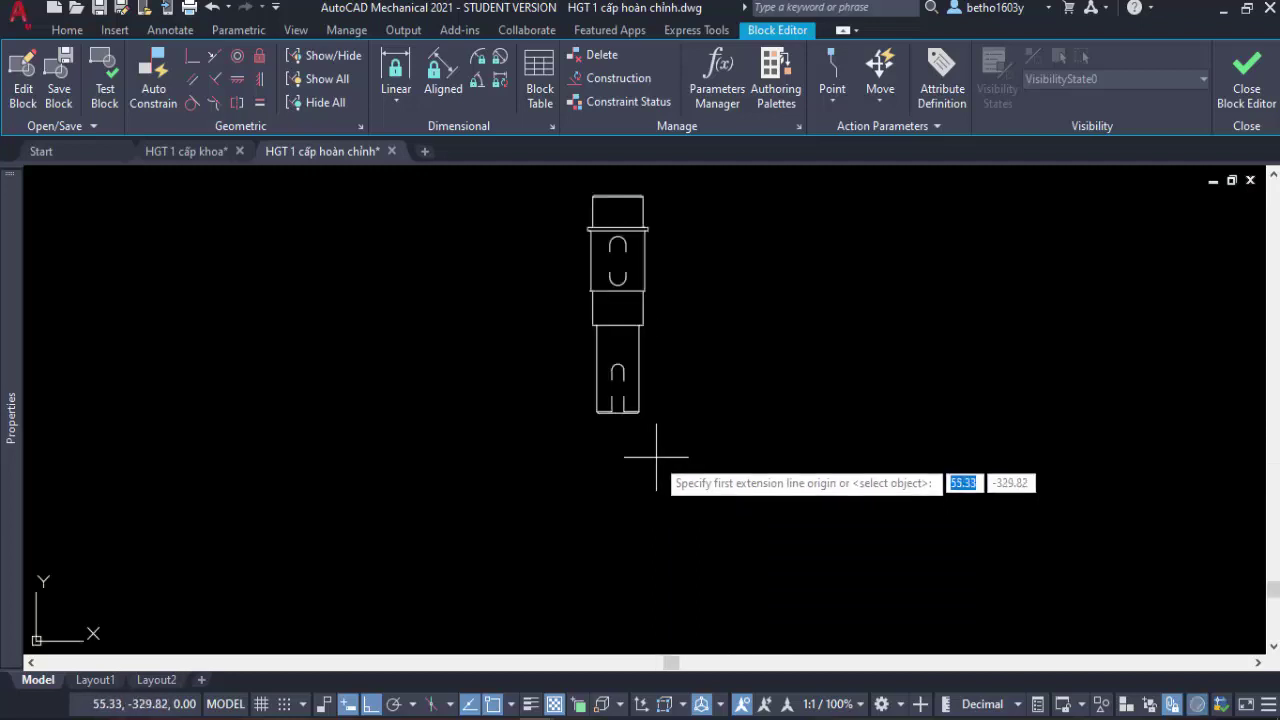
Stretch the shaft's lower section by 50, then close the editor saving the changes.
click(677, 451)
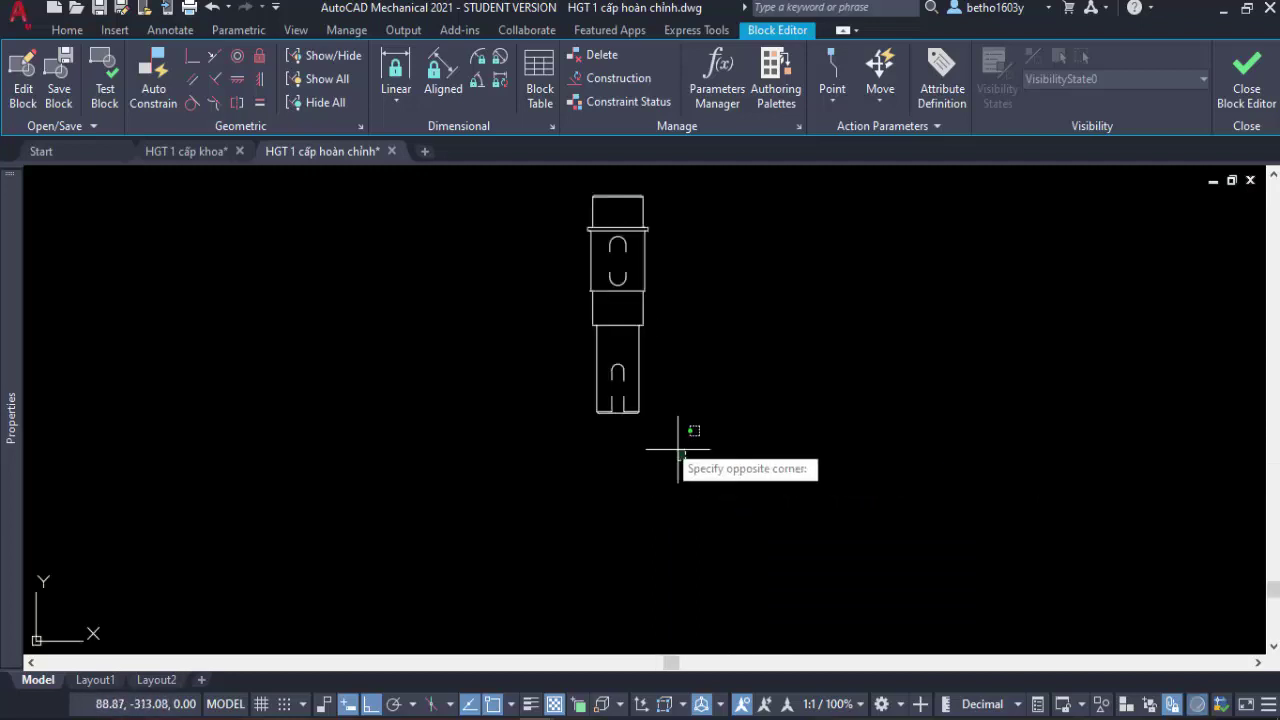
click(512, 273)
key(Return)
click(733, 288)
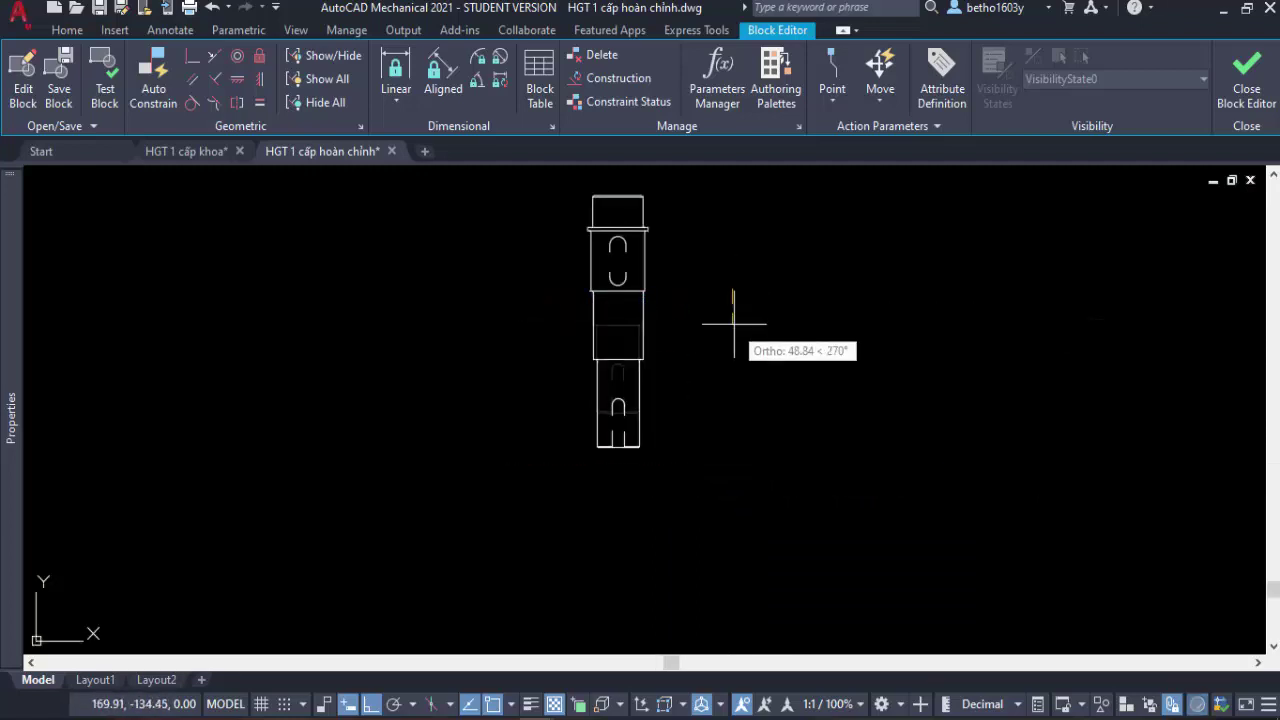
text(50)
key(Return)
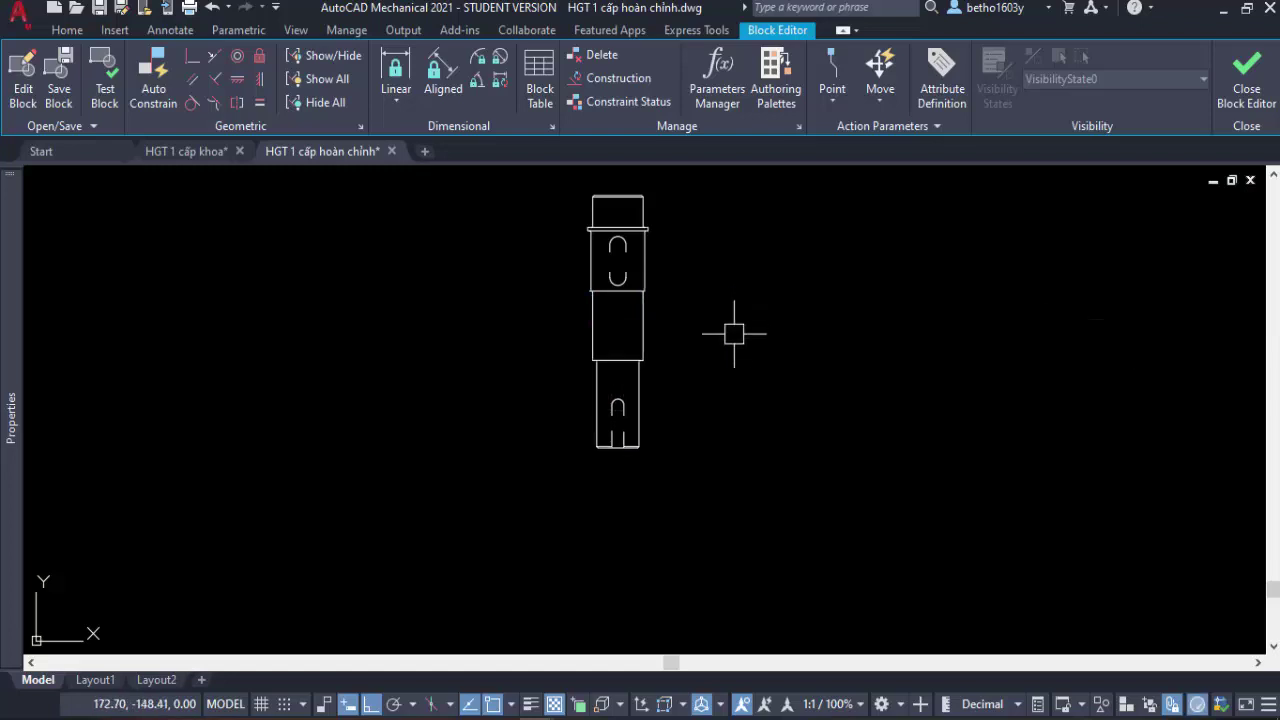
click(1247, 90)
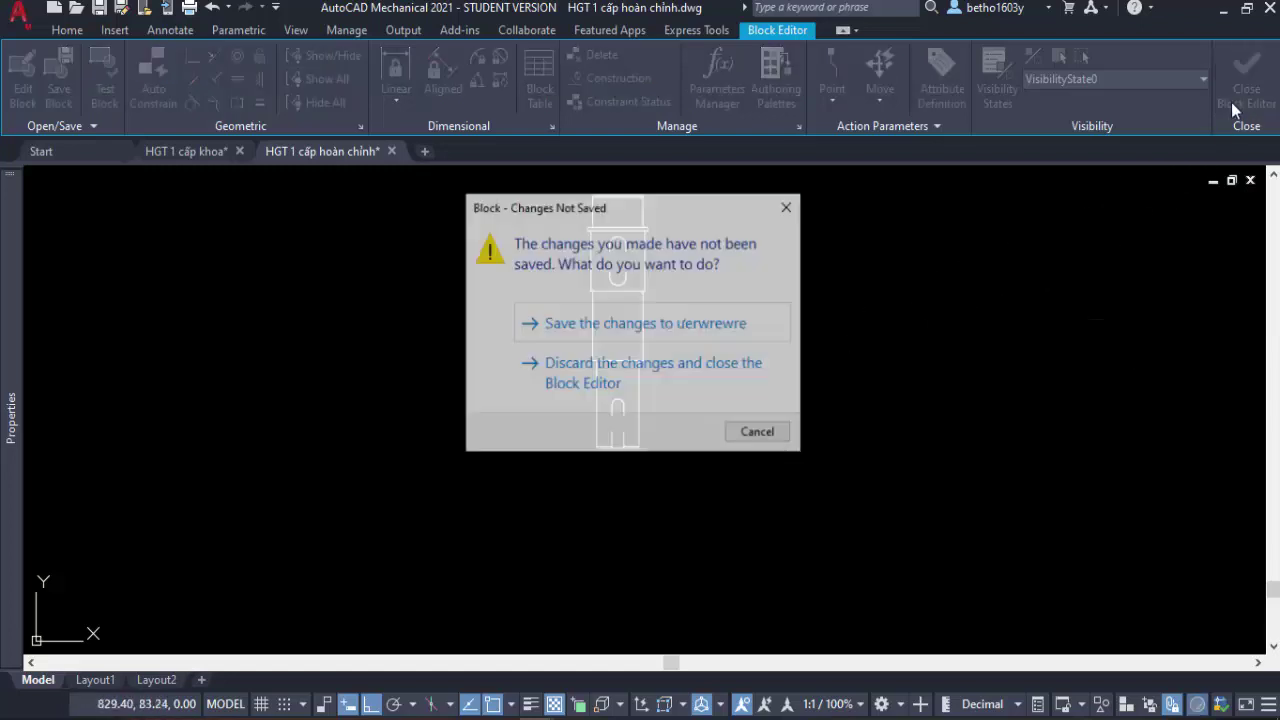
click(662, 327)
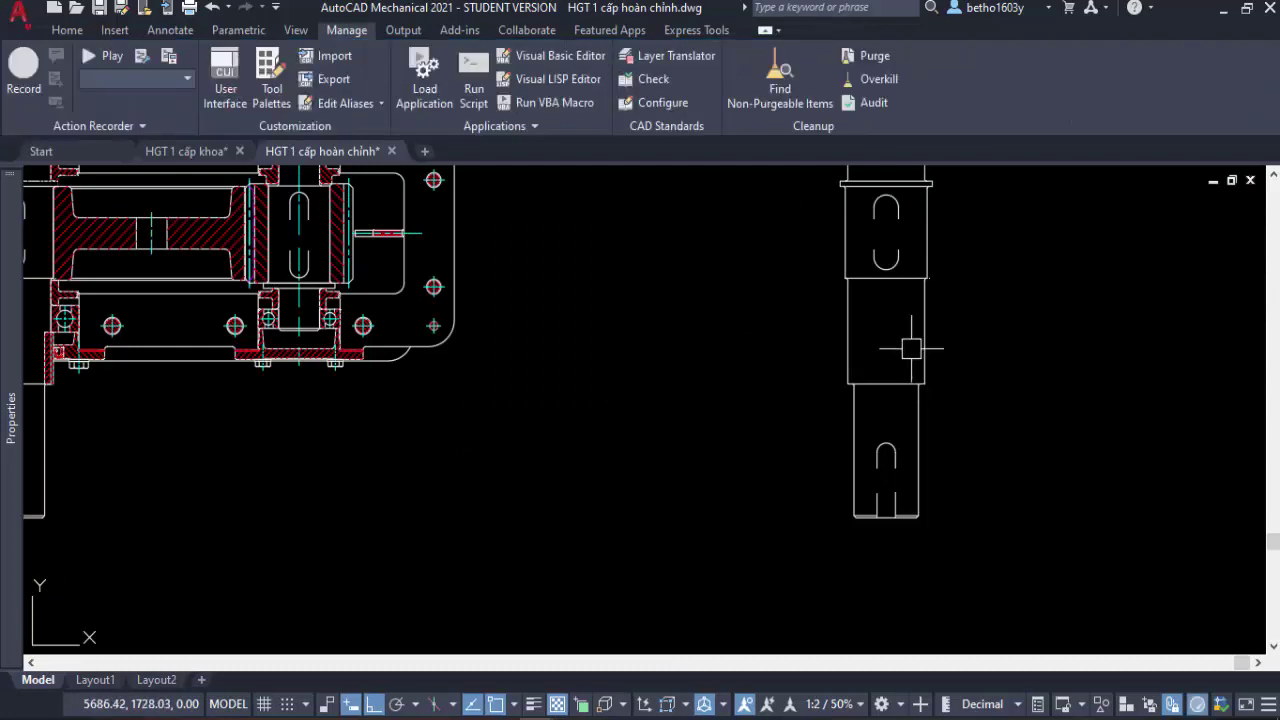
scroll(950, 350, down, 3)
scroll(605, 383, up, 3)
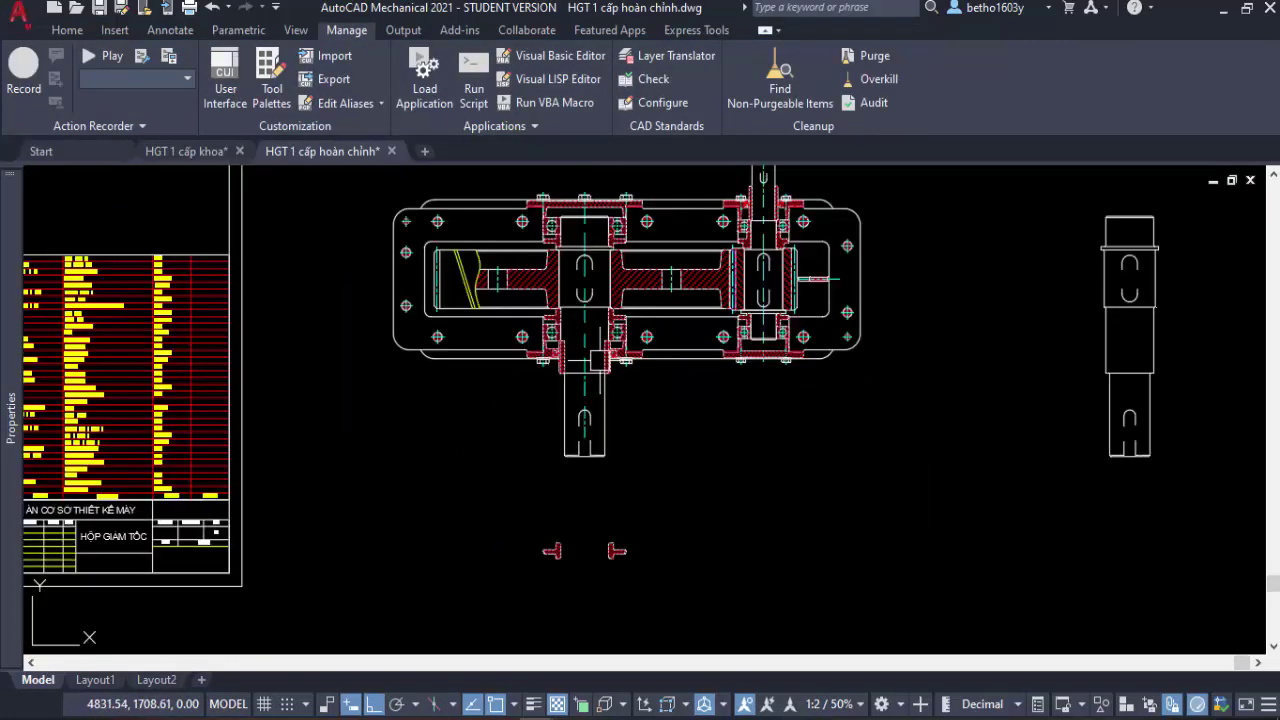
scroll(590, 372, up, 1)
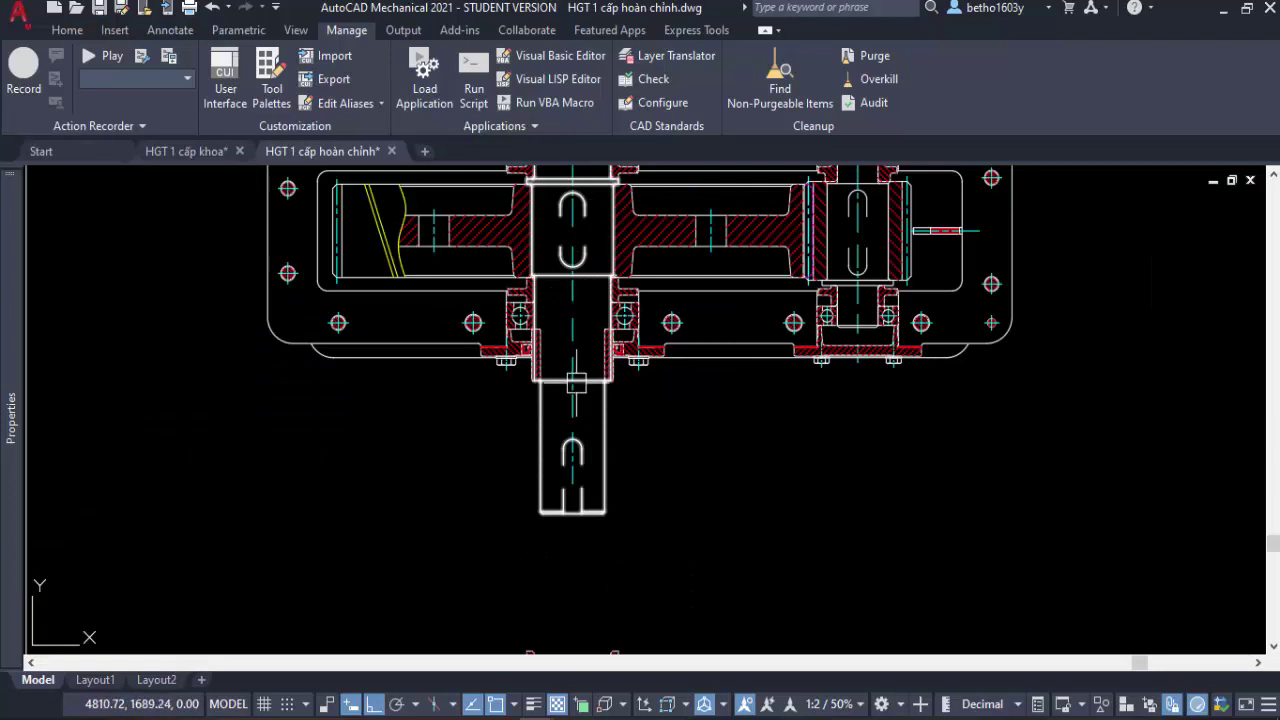
scroll(799, 372, down, 2)
scroll(746, 375, down, 1)
scroll(215, 345, up, 3)
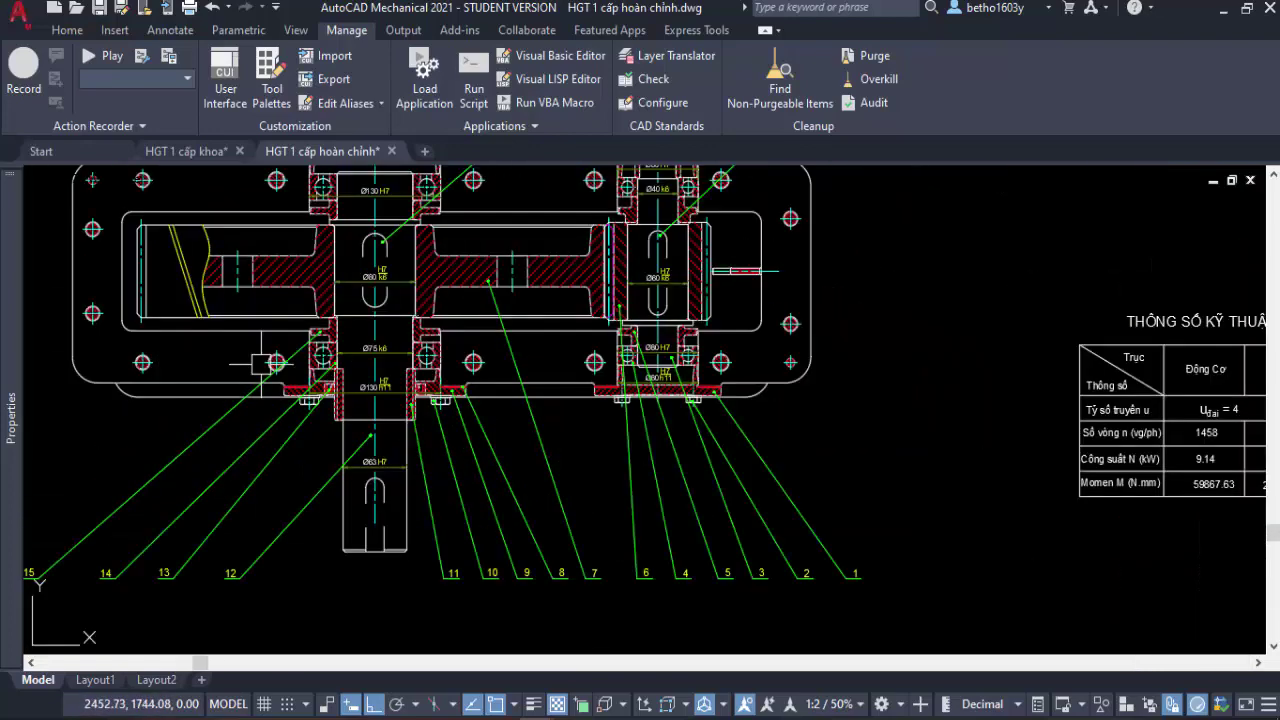
scroll(215, 345, up, 2)
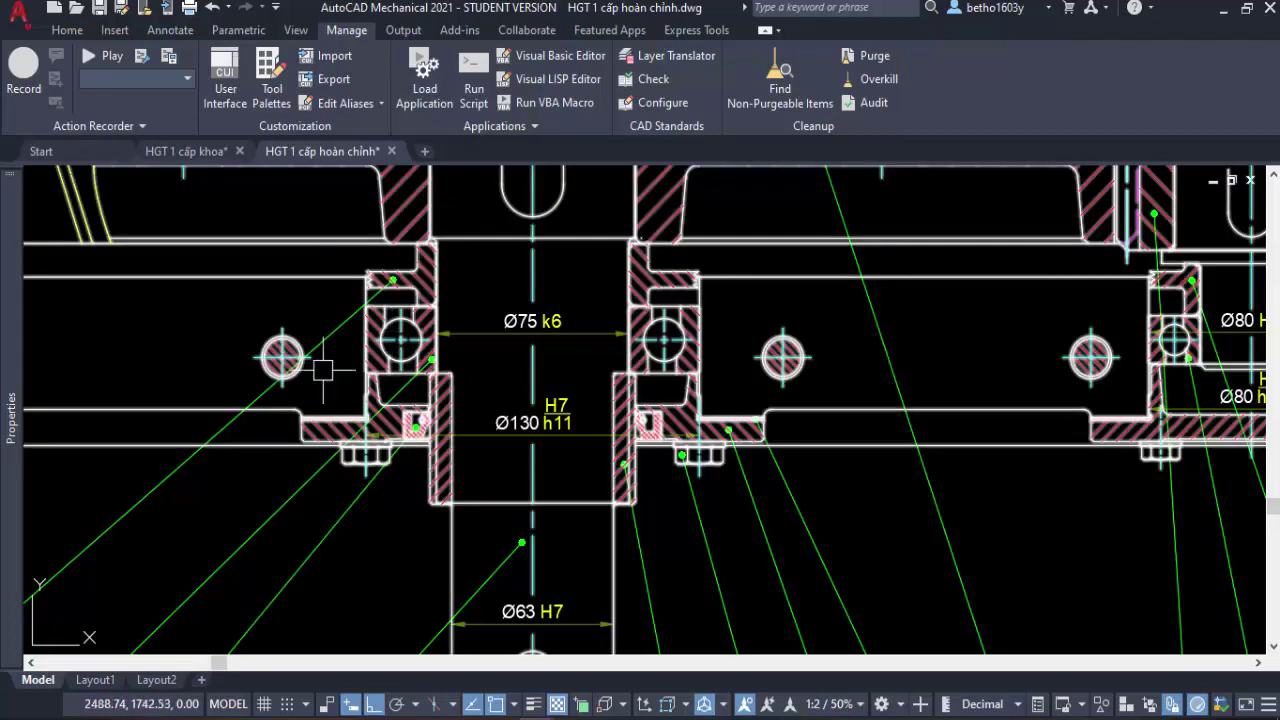
scroll(323, 366, down, 3)
scroll(300, 375, down, 2)
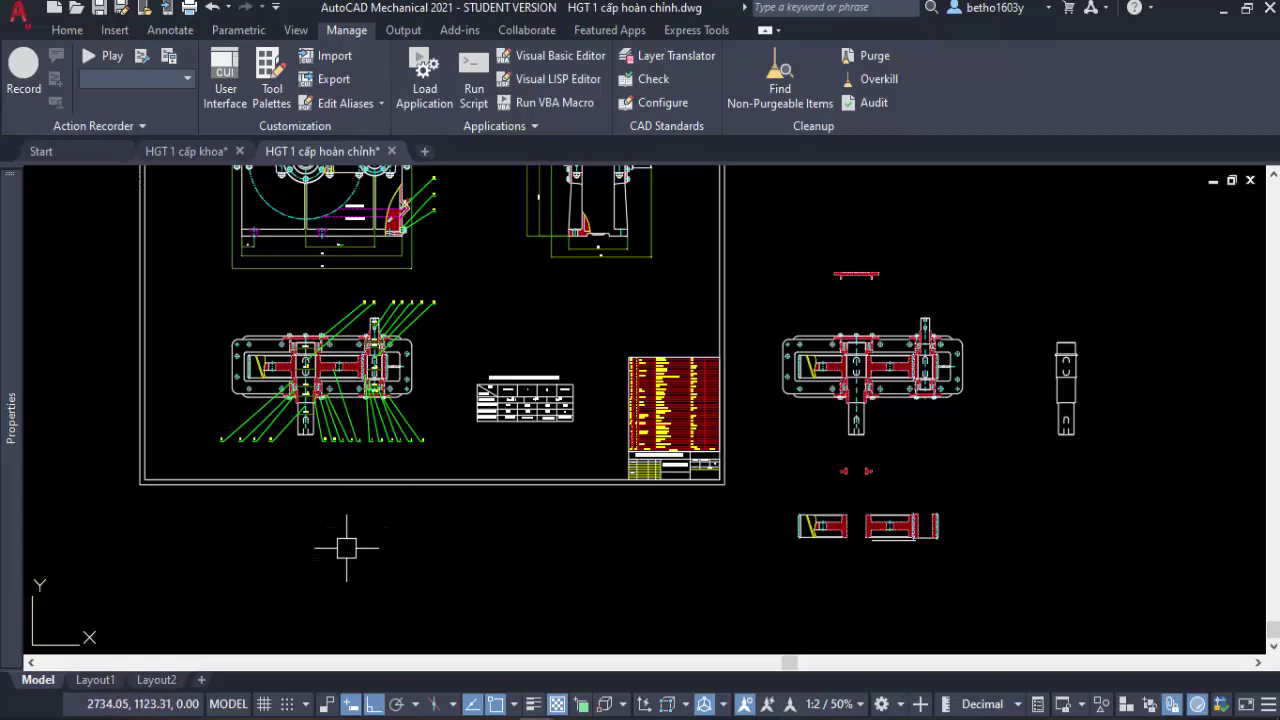
scroll(971, 402, up, 4)
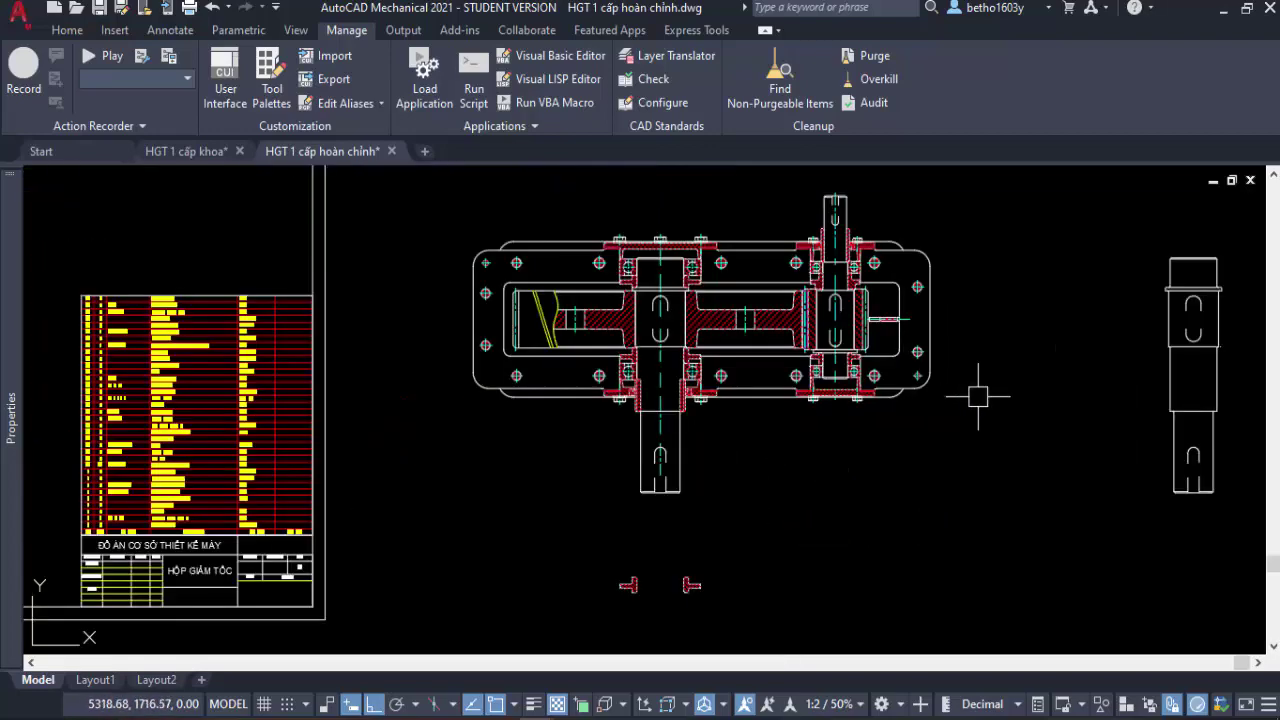
scroll(971, 405, down, 2)
middle_drag(971, 415, 874, 429)
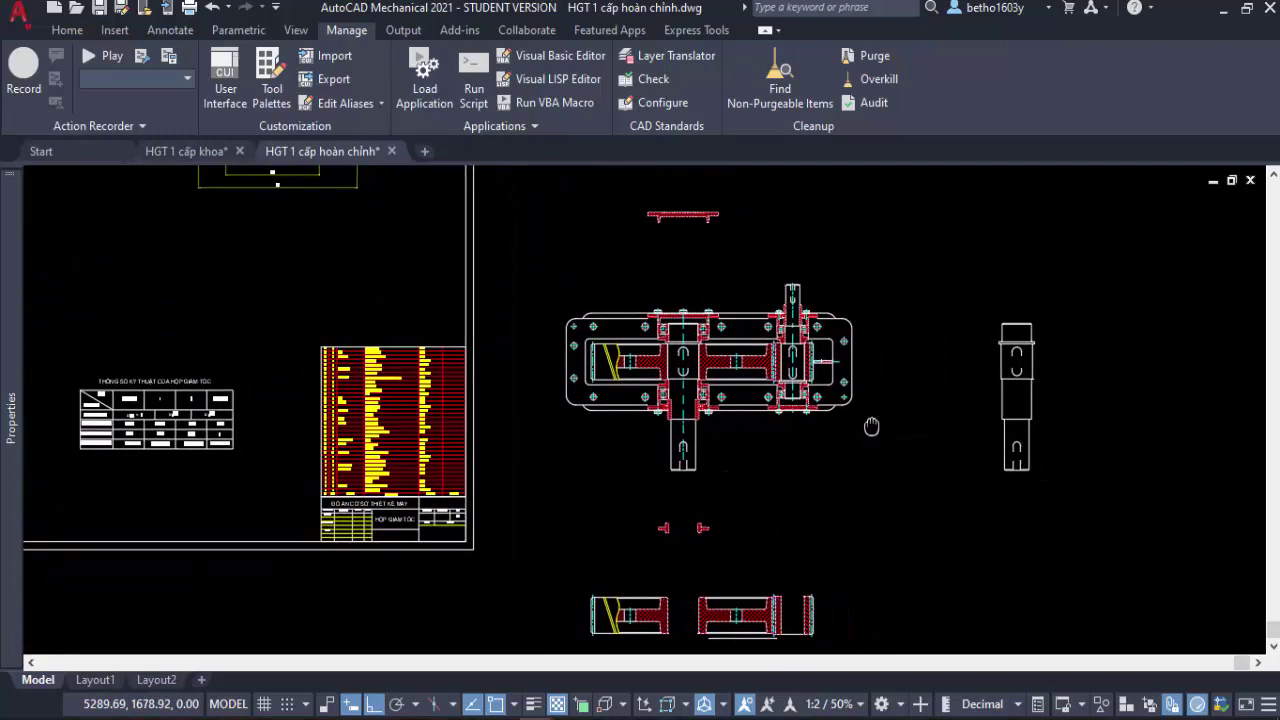
scroll(702, 410, up, 4)
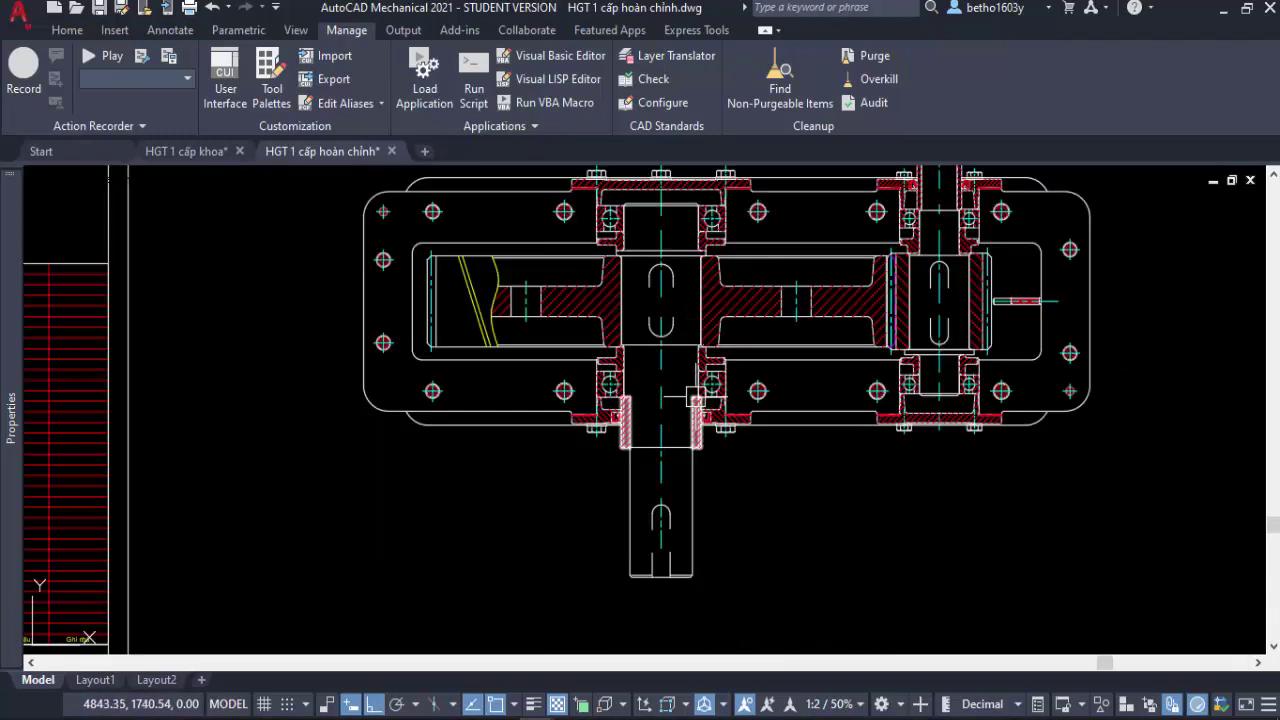
scroll(638, 377, up, 2)
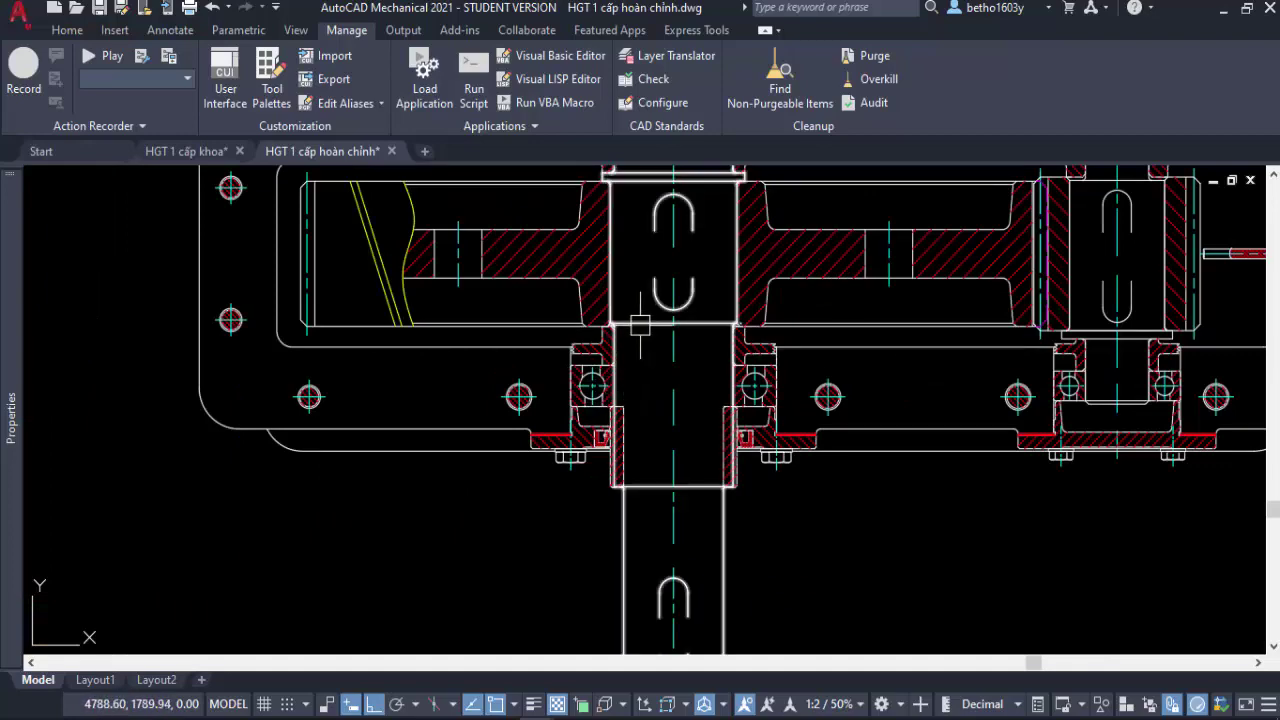
scroll(600, 385, down, 4)
click(955, 345)
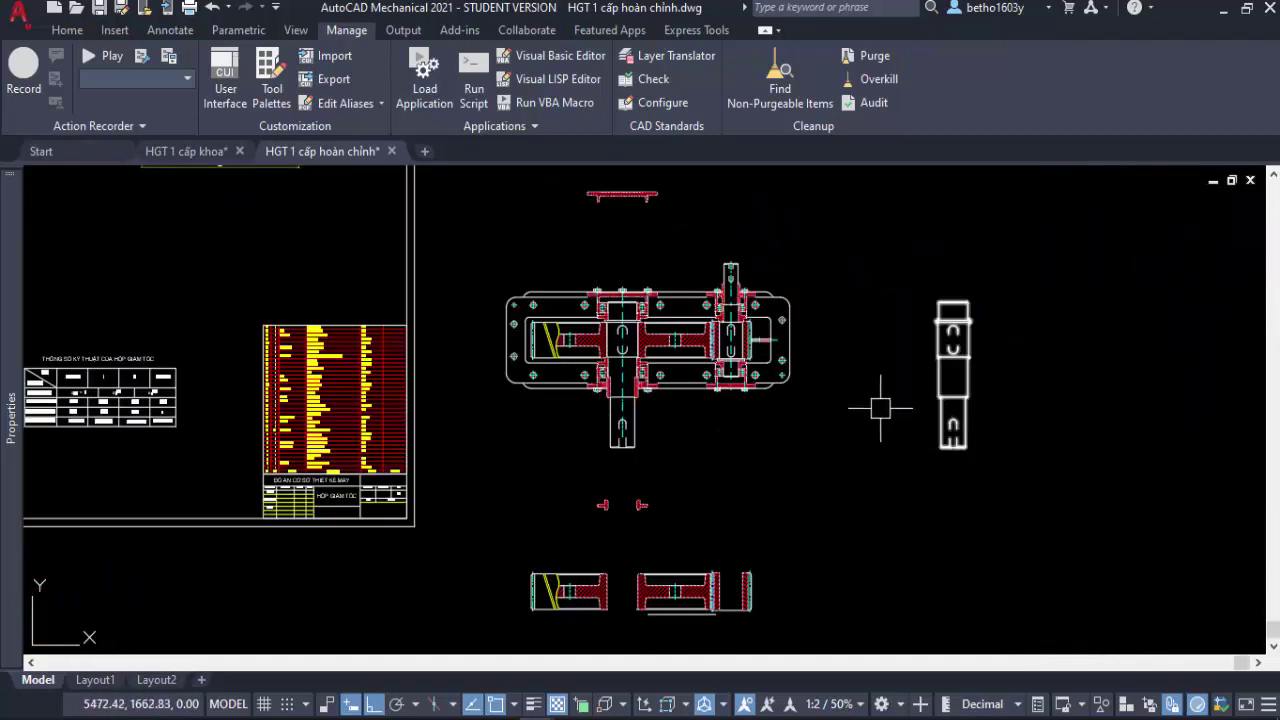
key(Escape)
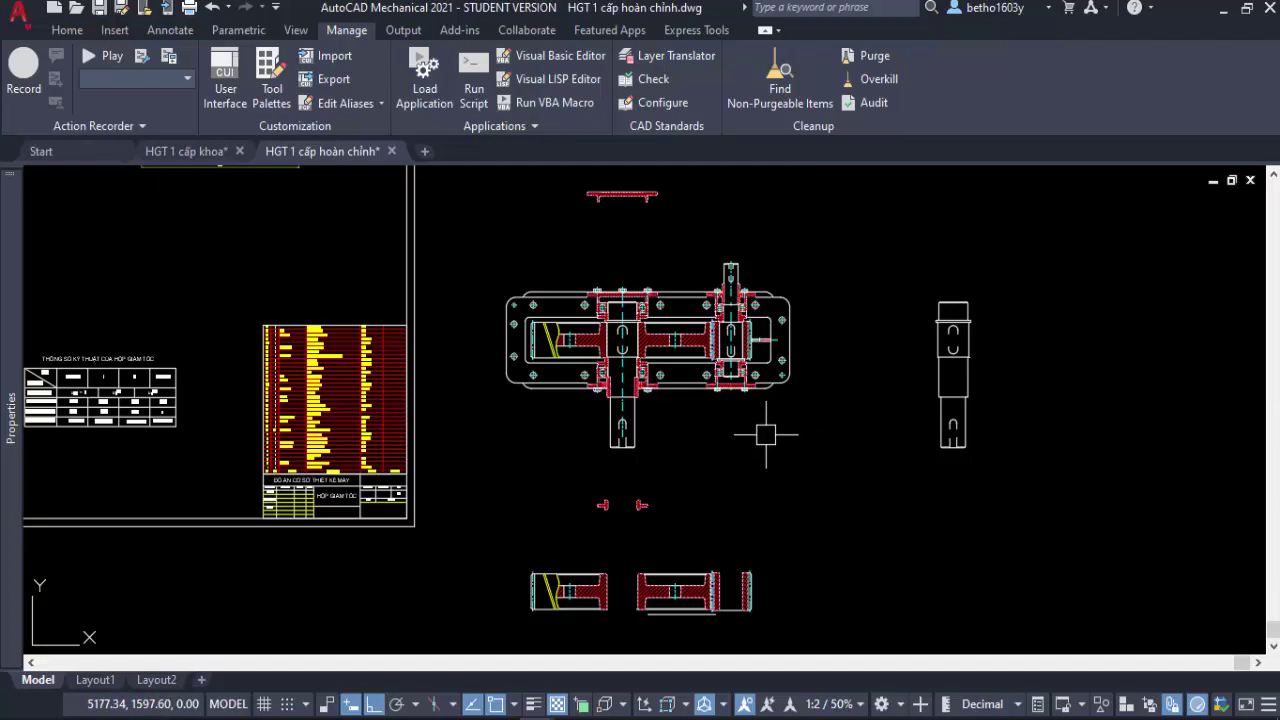
scroll(663, 417, up, 2)
scroll(659, 416, up, 2)
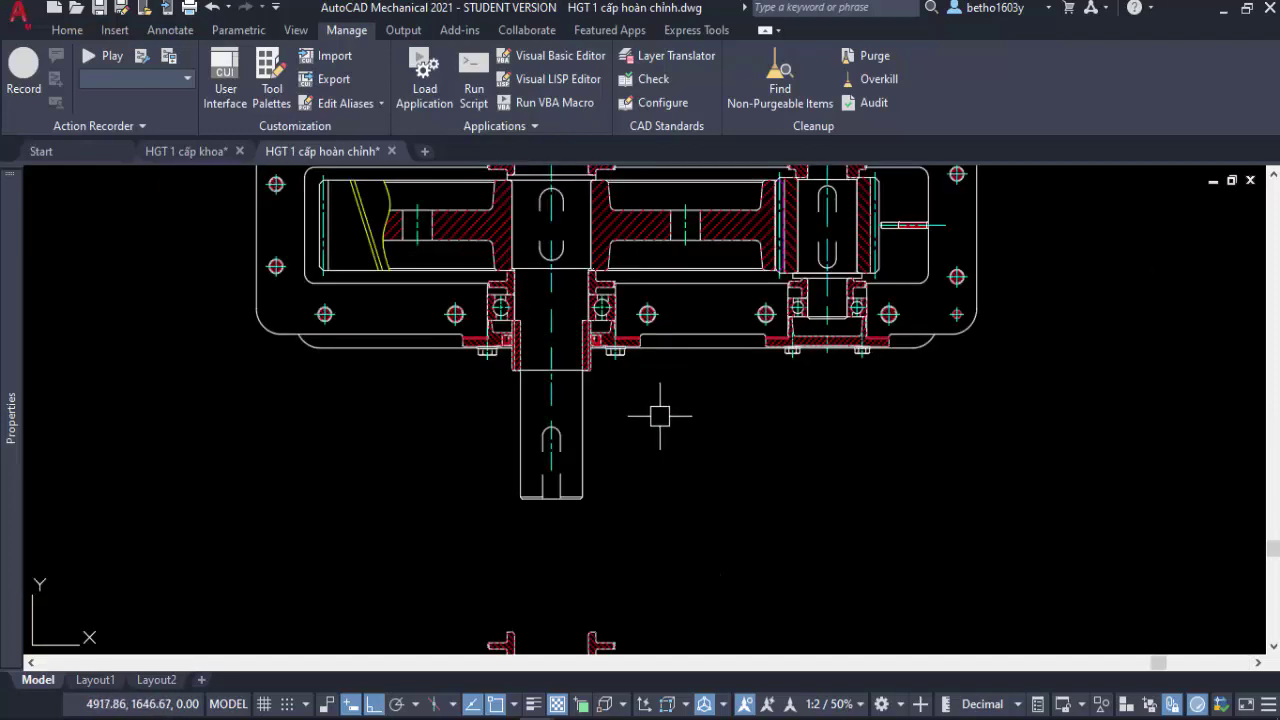
middle_drag(583, 394, 555, 428)
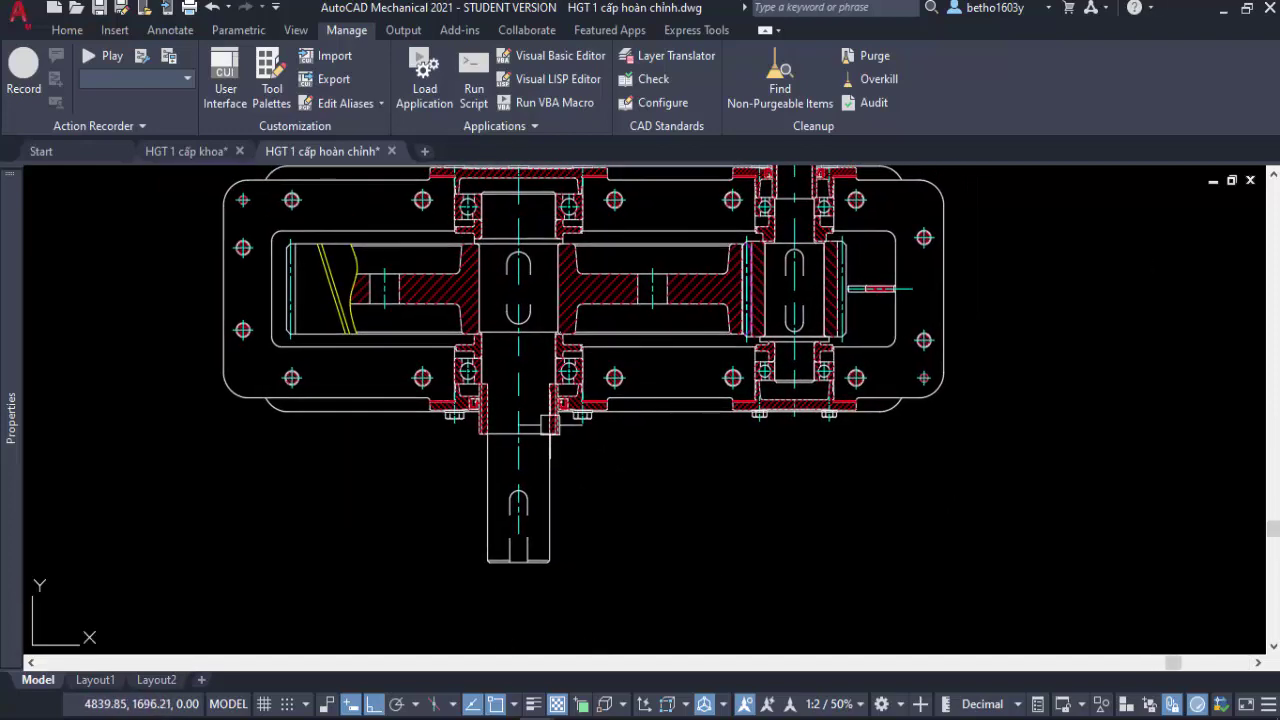
scroll(495, 360, up, 4)
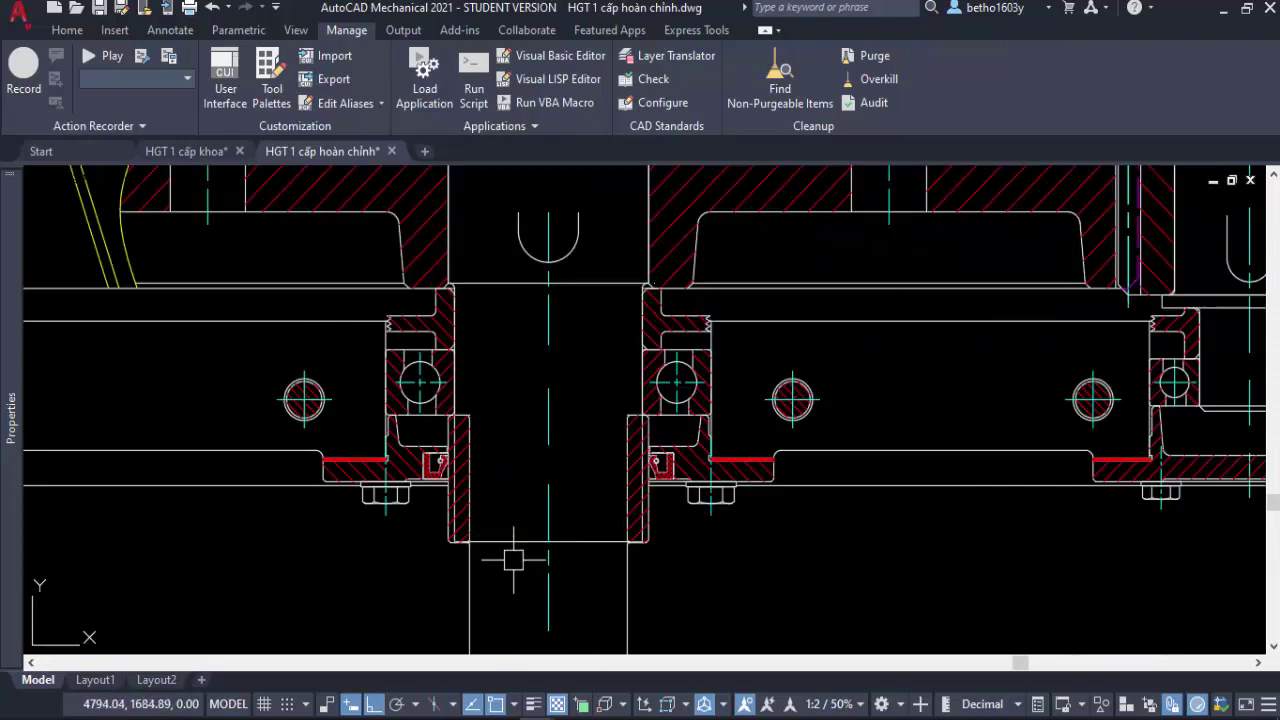
scroll(526, 460, down, 2)
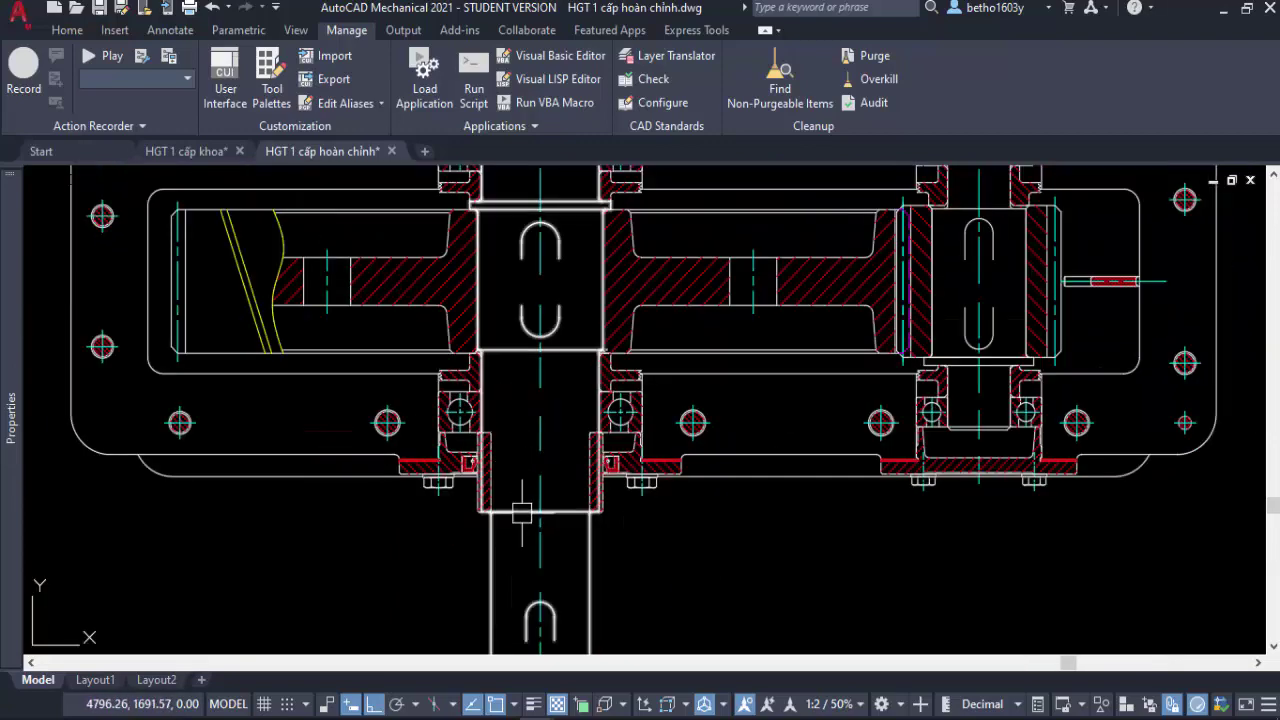
scroll(521, 514, down, 2)
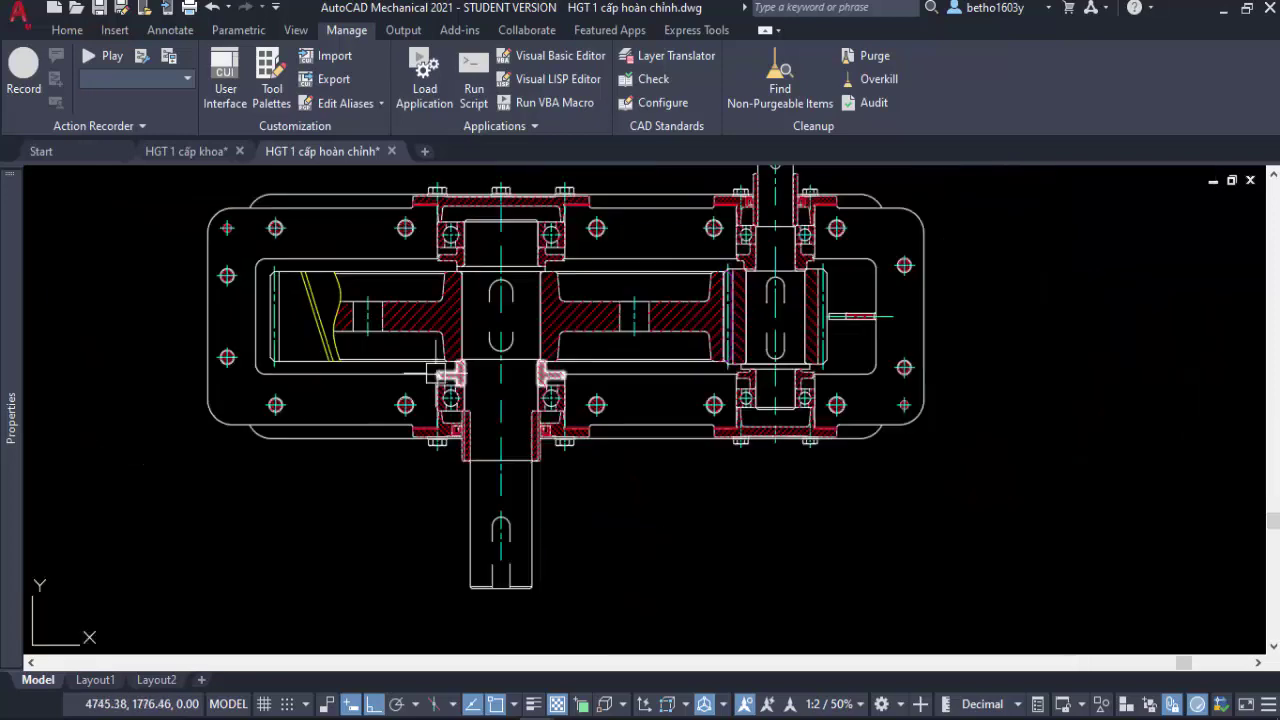
scroll(439, 378, down, 4)
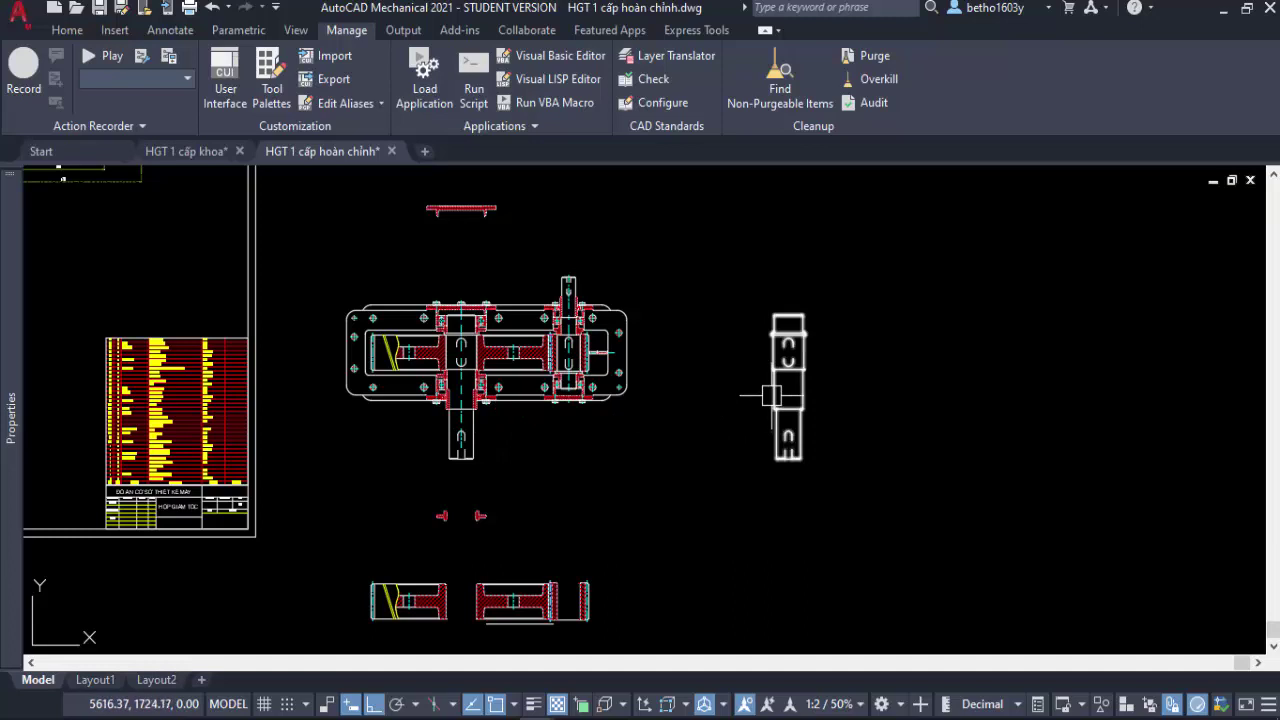
scroll(782, 378, up, 2)
Open the side-view shaft block's definition in the Block Editor.
scroll(782, 378, up, 4)
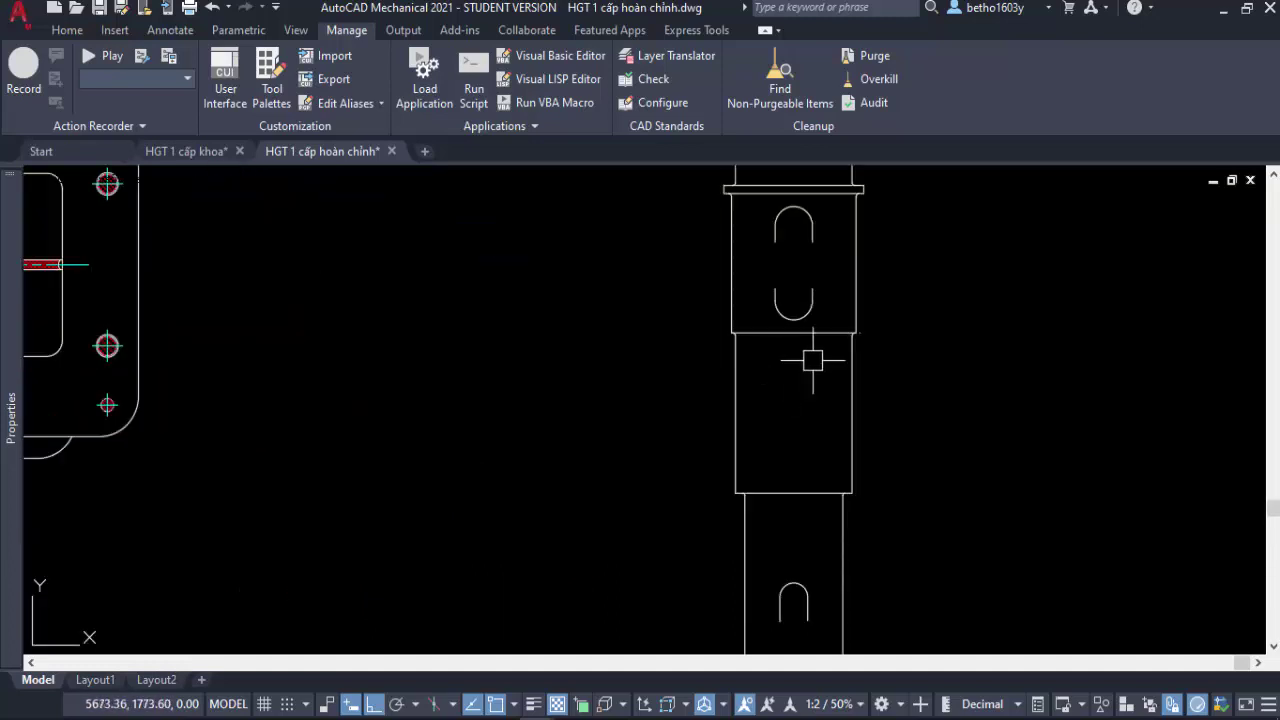
double_click(851, 381)
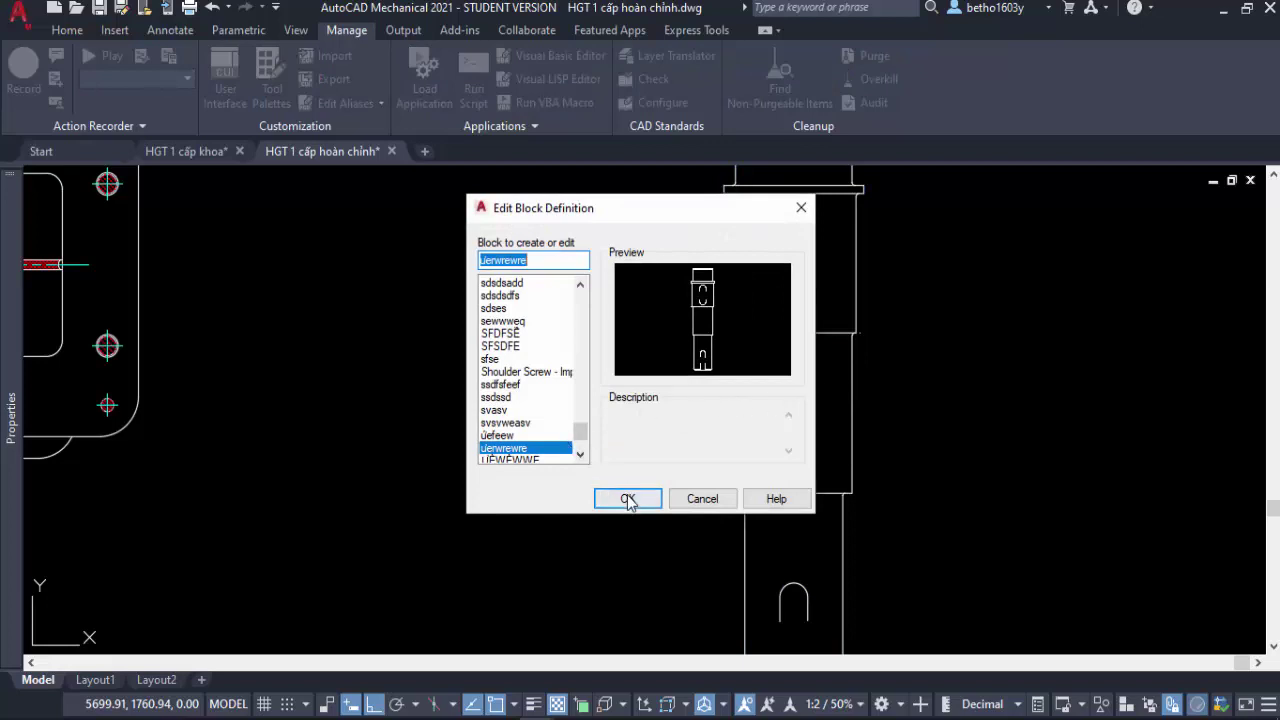
click(628, 499)
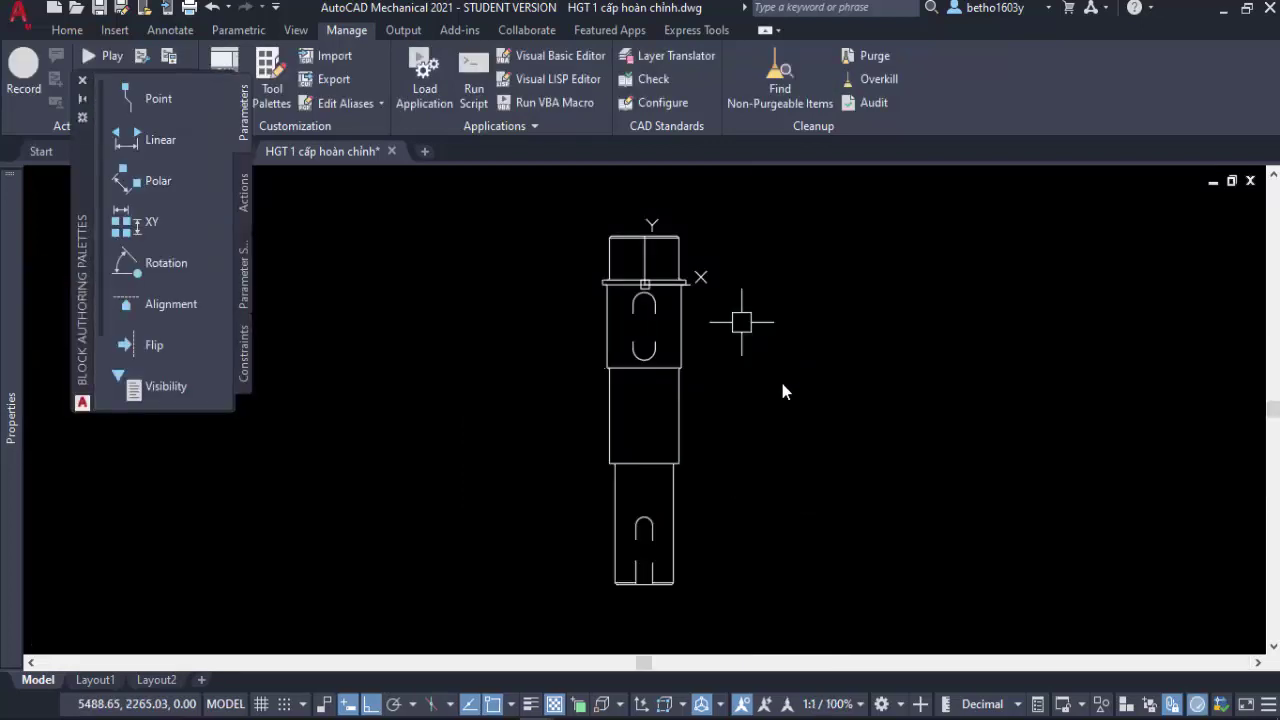
scroll(770, 350, down, 4)
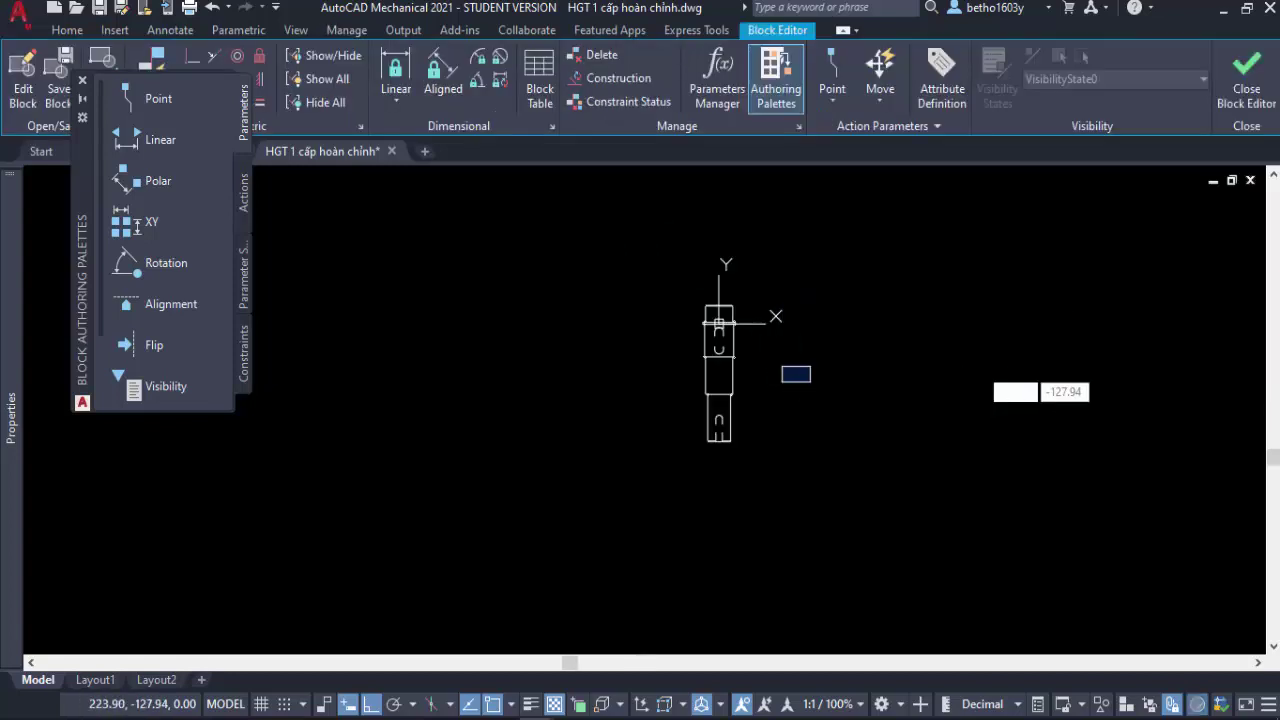
scroll(796, 374, up, 4)
Move the shaft's lower parts up, then close the Block Editor saving the changes.
click(760, 521)
click(545, 357)
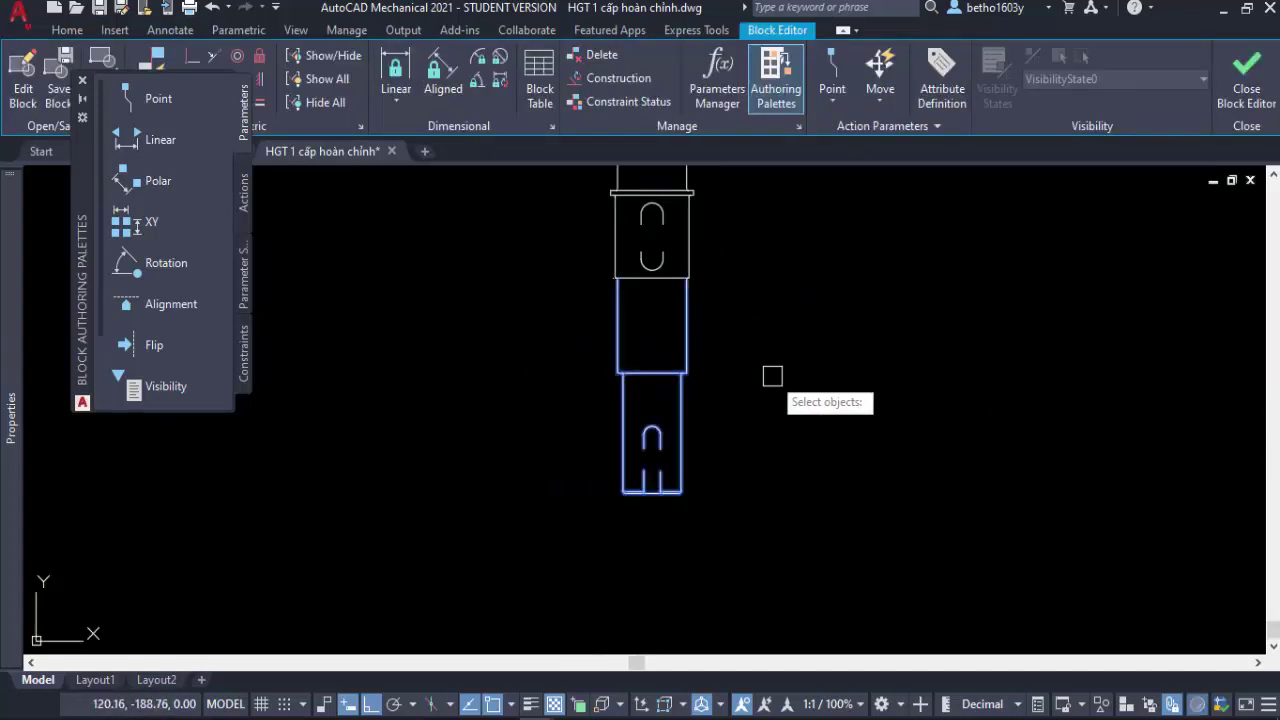
key(Return)
click(768, 368)
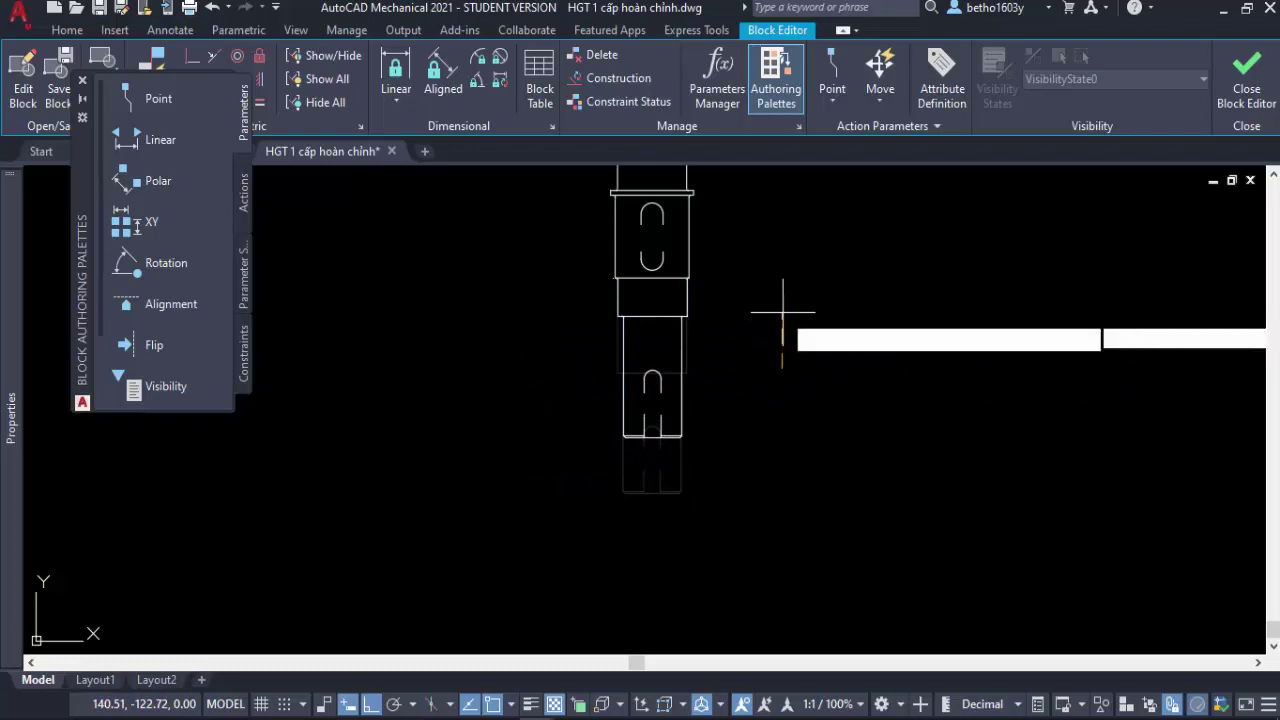
text(5)
click(778, 304)
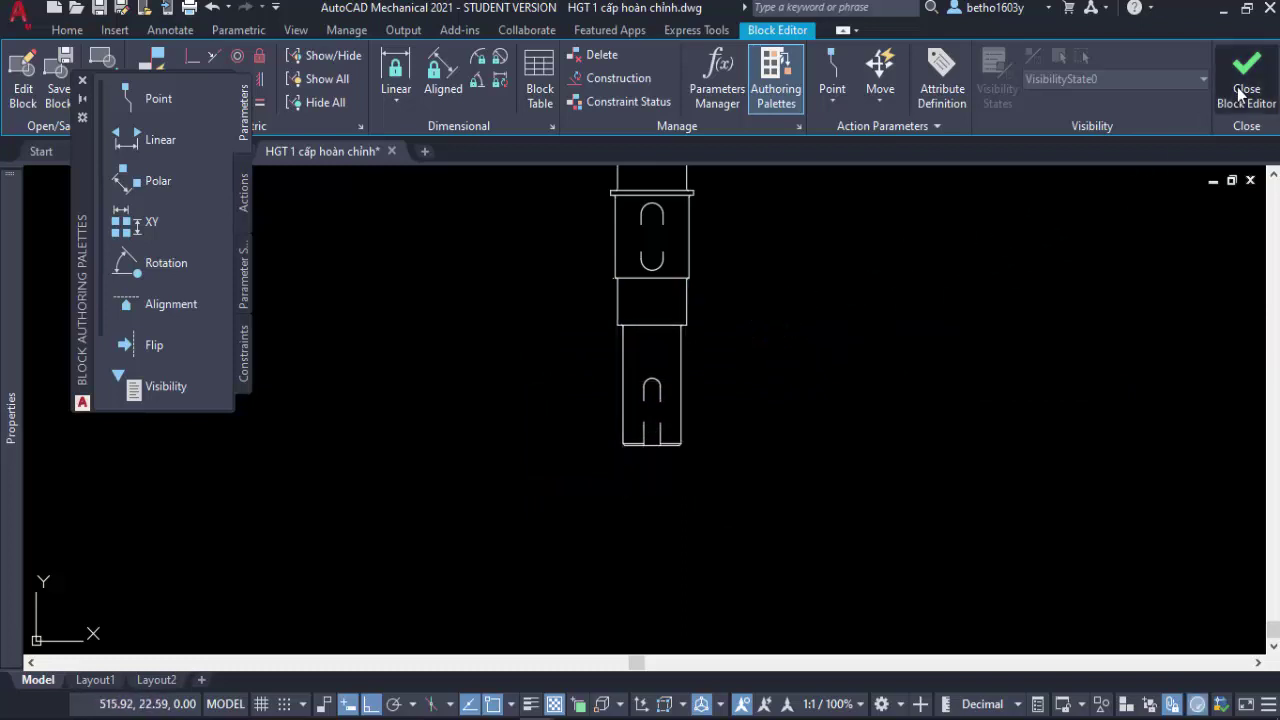
click(1240, 93)
click(609, 321)
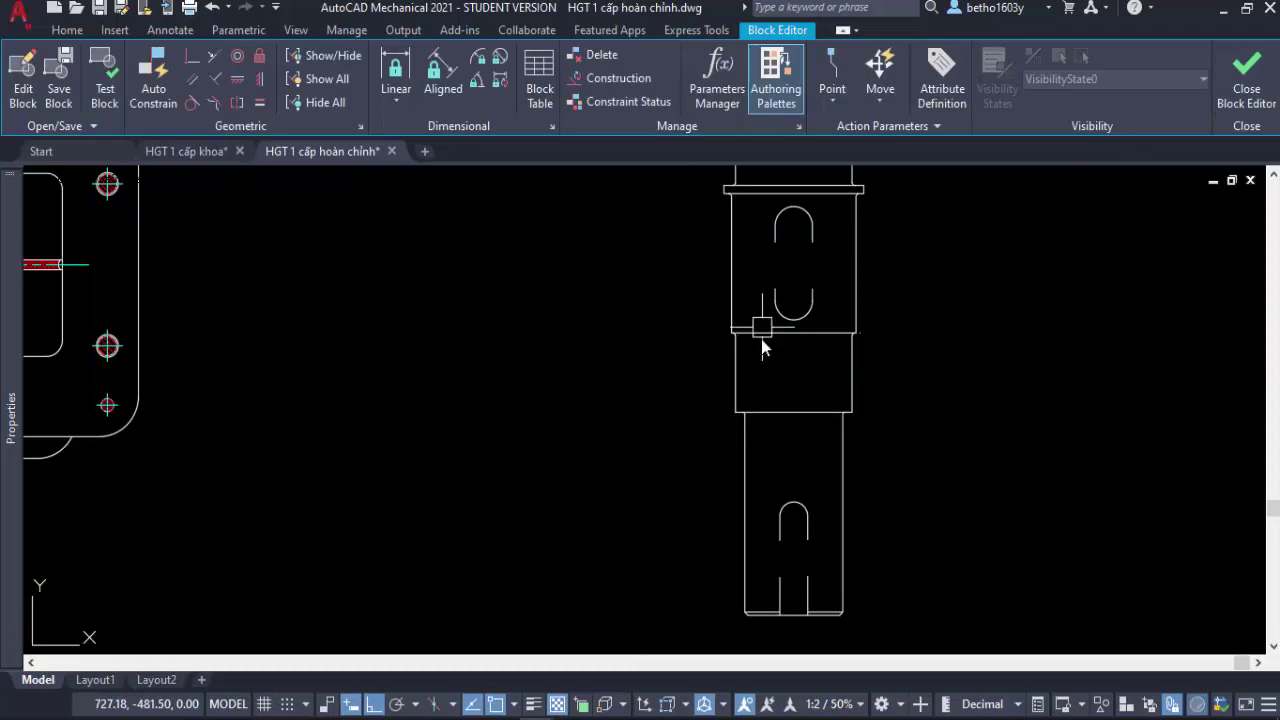
scroll(750, 340, down, 2)
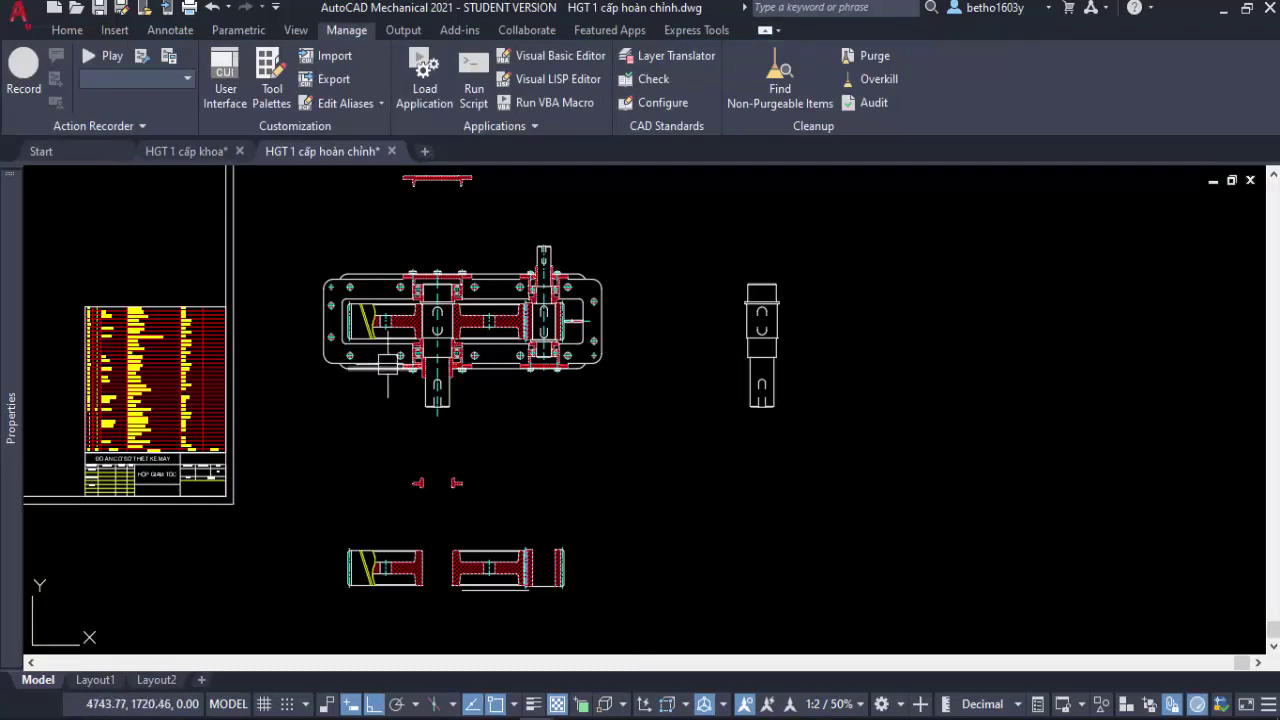
Zoom around the gearbox to review the updated shaft block.
scroll(387, 363, up, 6)
scroll(490, 355, up, 3)
scroll(490, 360, up, 2)
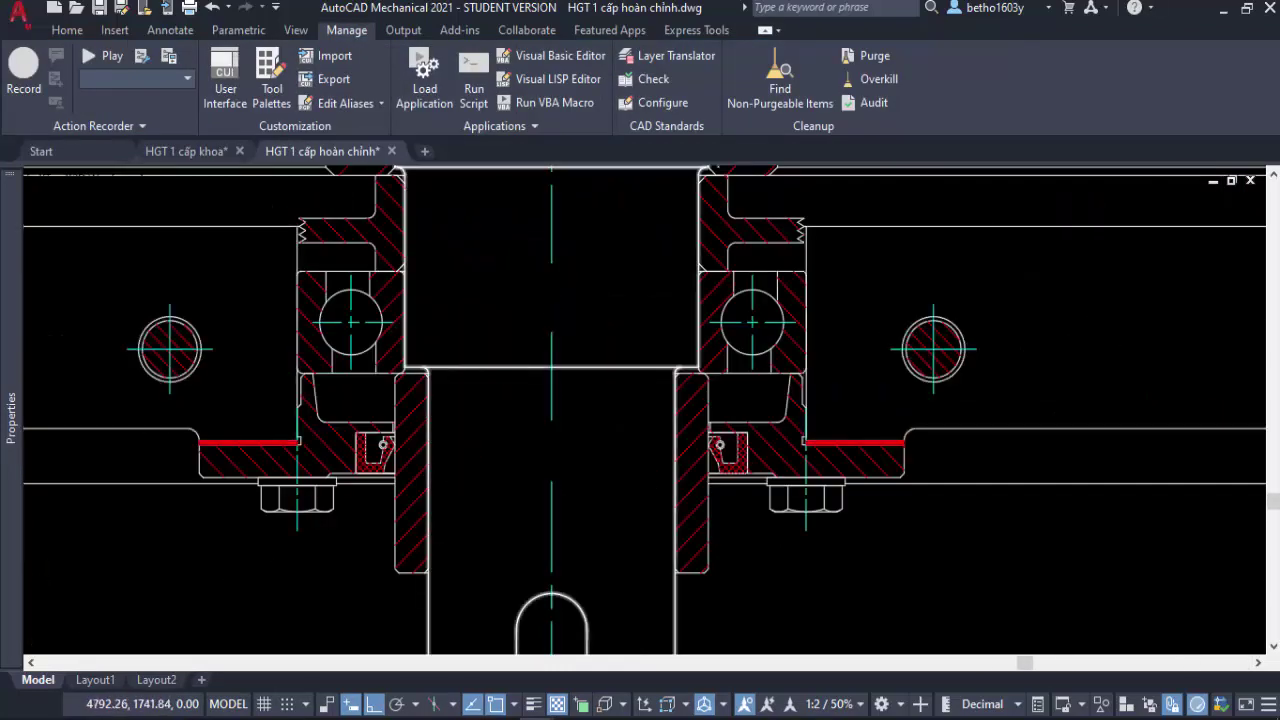
scroll(487, 372, down, 6)
scroll(487, 372, down, 4)
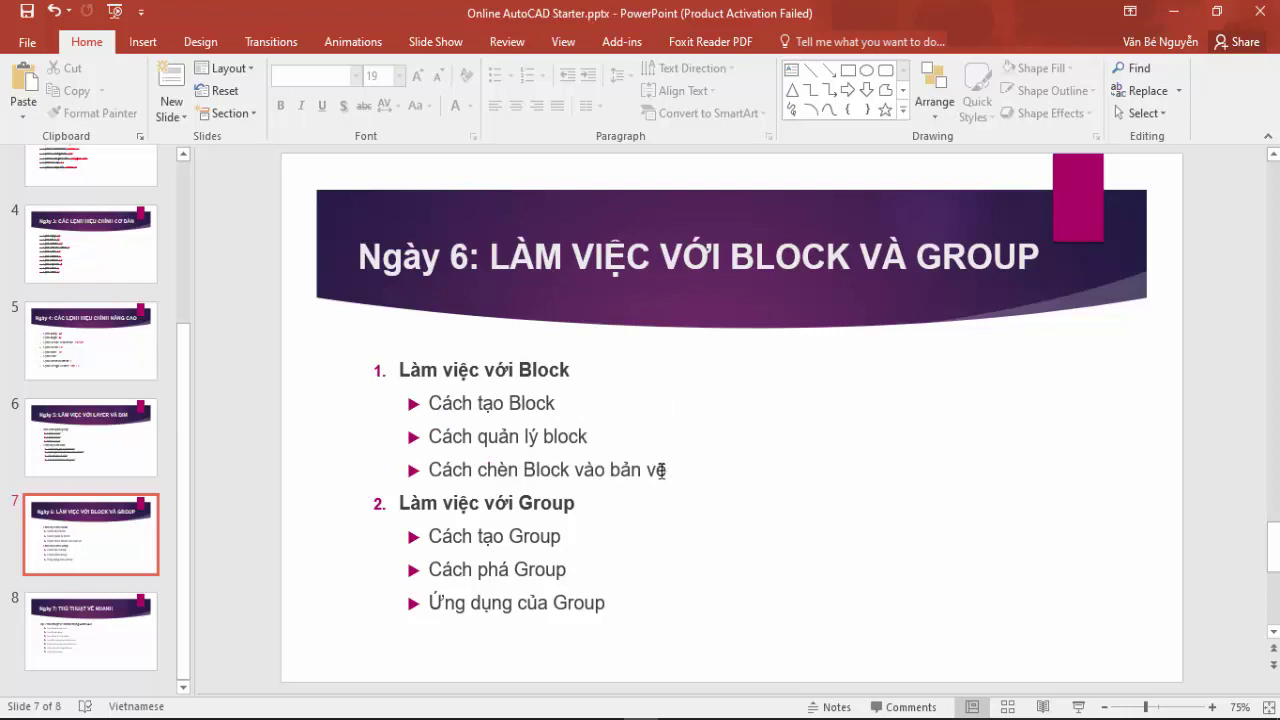
Strike through 'Cách chèn Block vào bản vẽ', 'Cách quản lý block' and 'Cách tạo Block', then scroll to slide 8.
click(668, 469)
drag(670, 470, 422, 457)
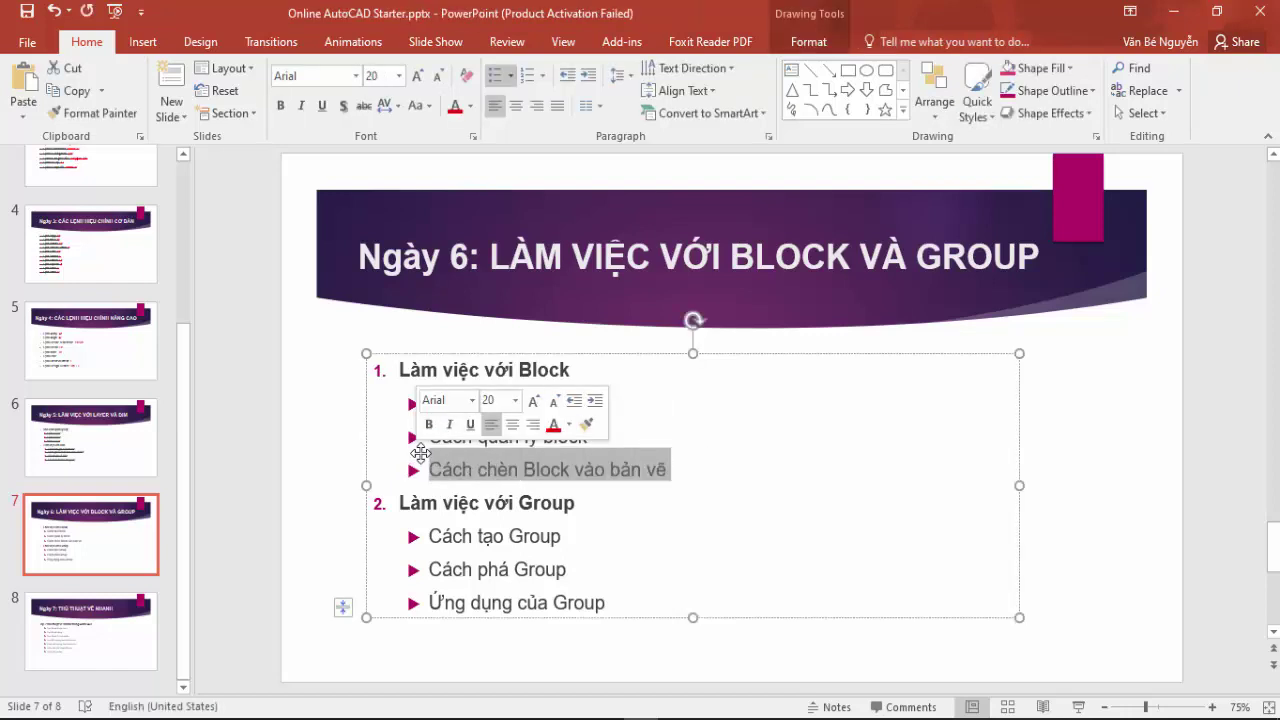
click(364, 106)
drag(592, 436, 456, 442)
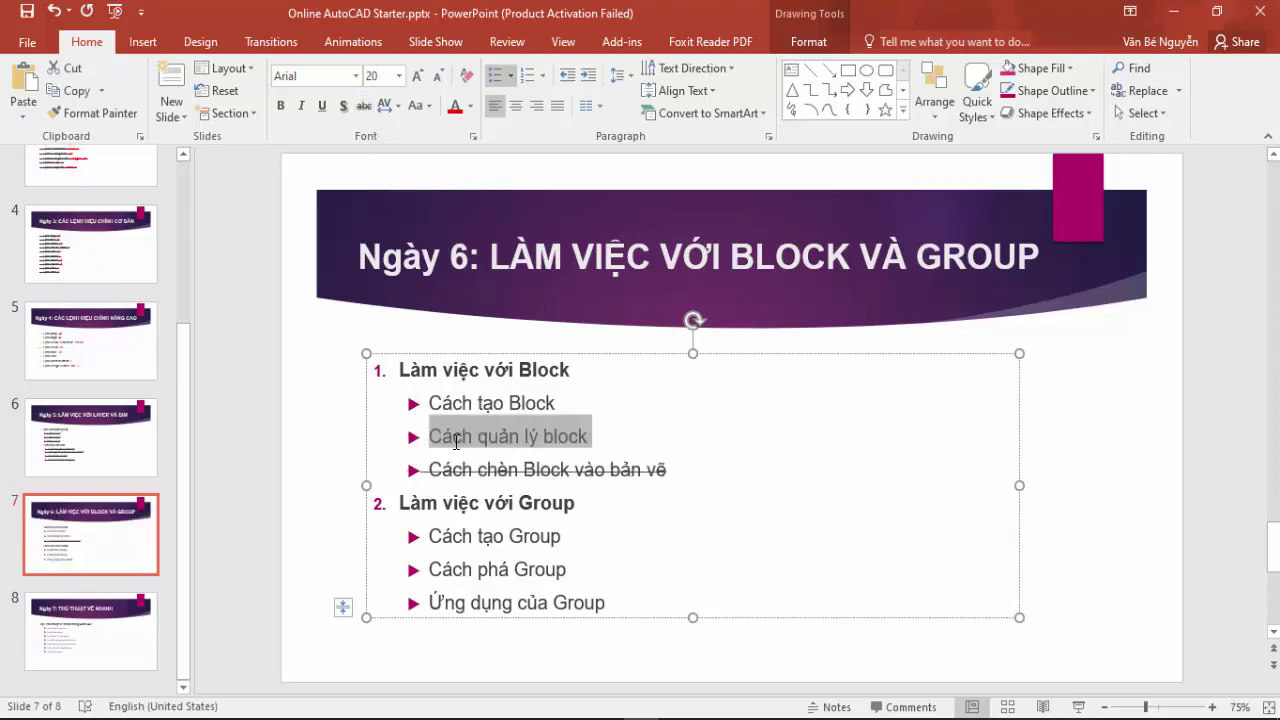
click(364, 106)
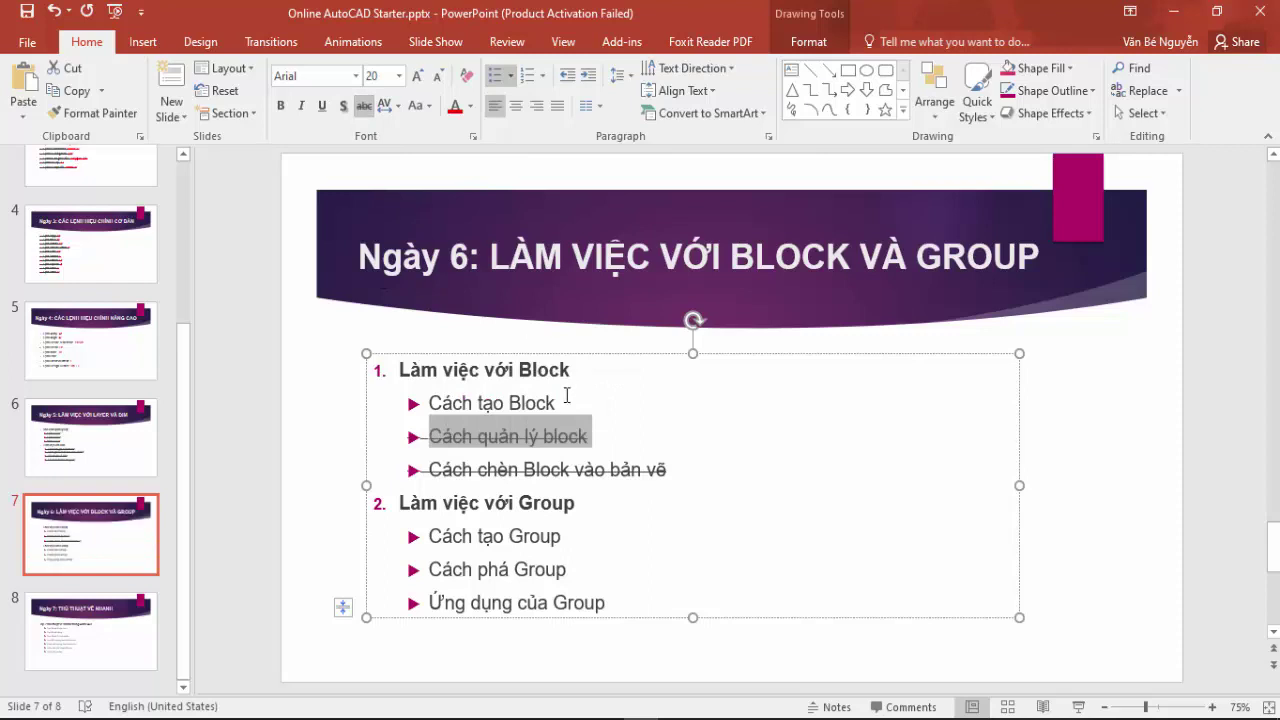
drag(566, 400, 428, 404)
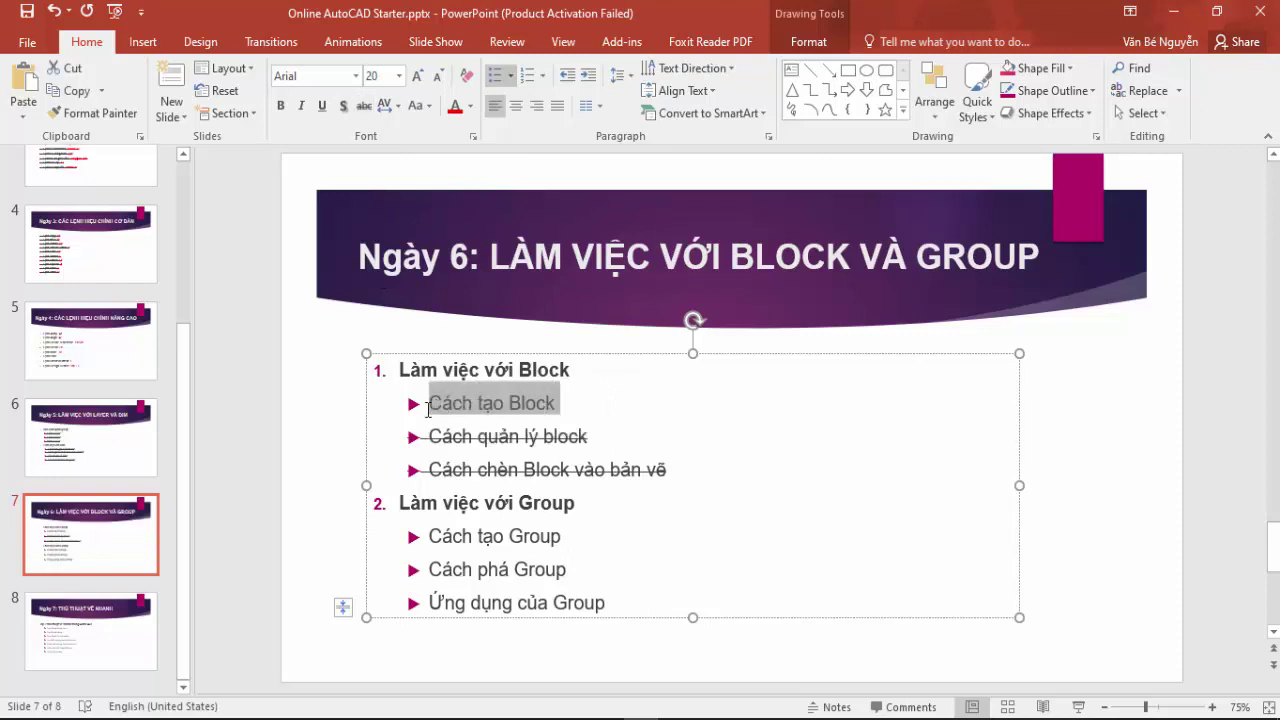
click(364, 106)
click(636, 545)
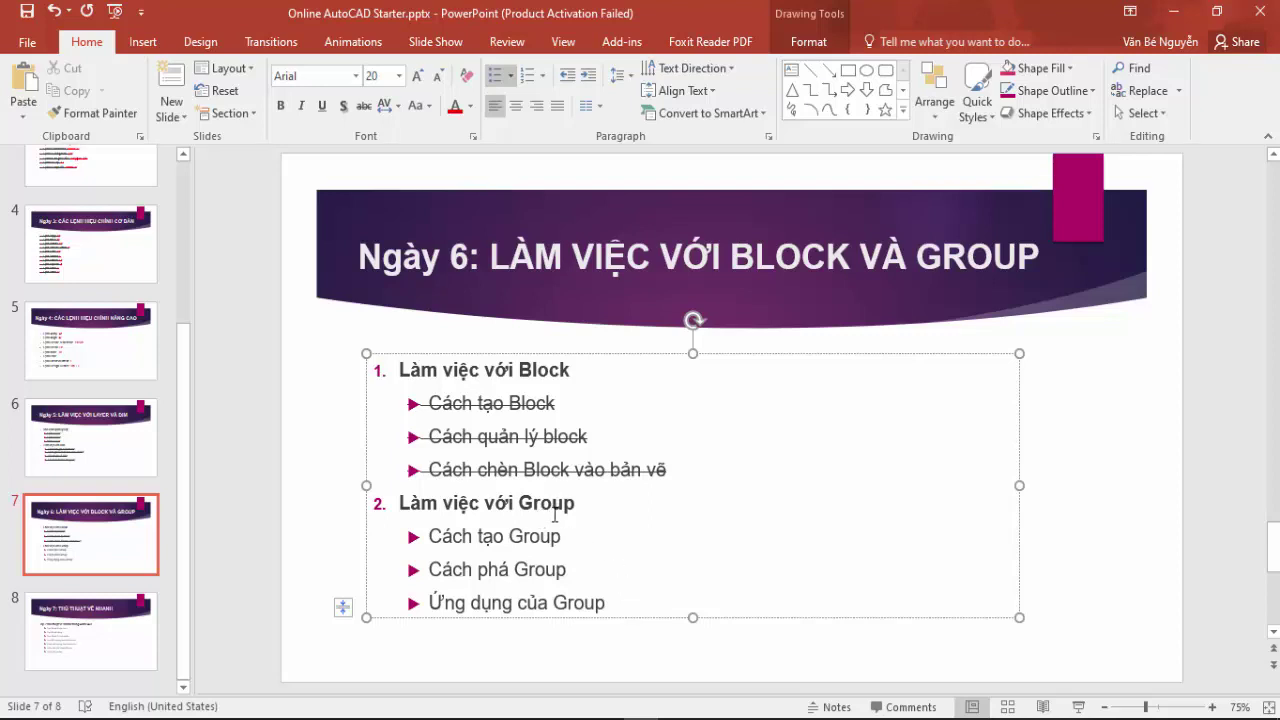
scroll(554, 515, down, 1)
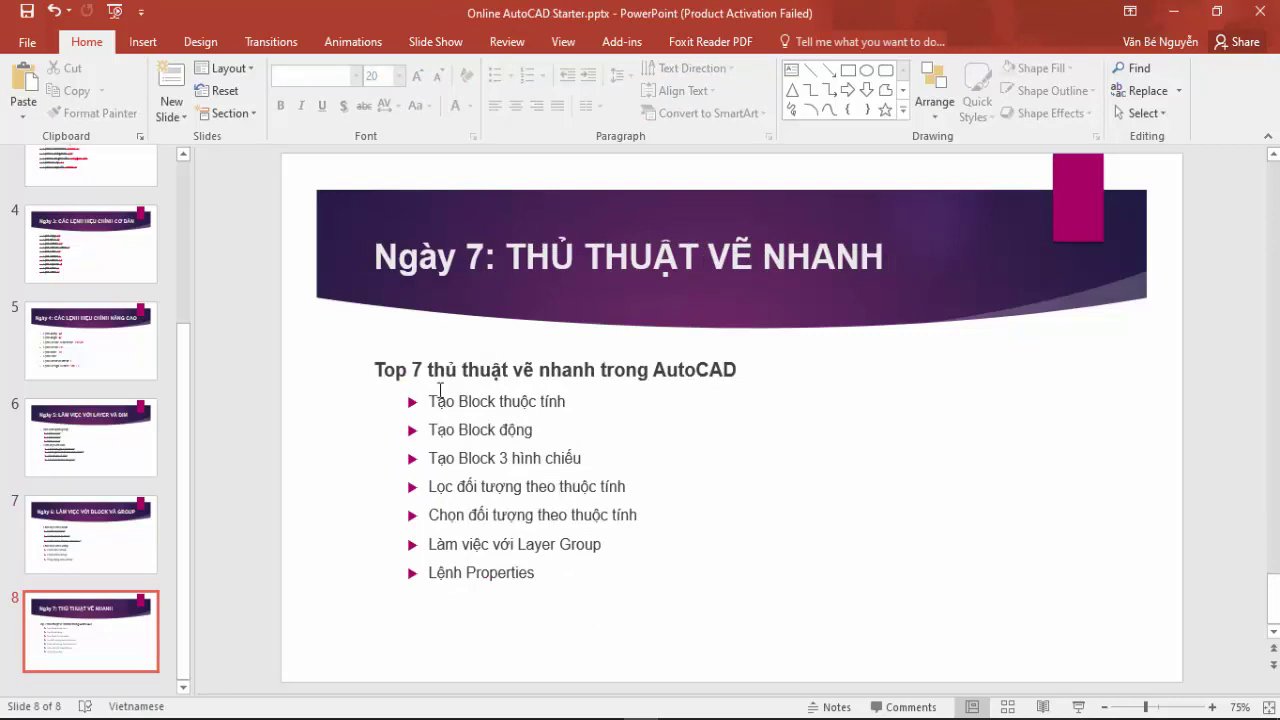
mouse_move(430, 401)
mouse_down()
mouse_move(612, 470)
mouse_move(616, 567)
mouse_move(634, 455)
mouse_move(634, 574)
mouse_up()
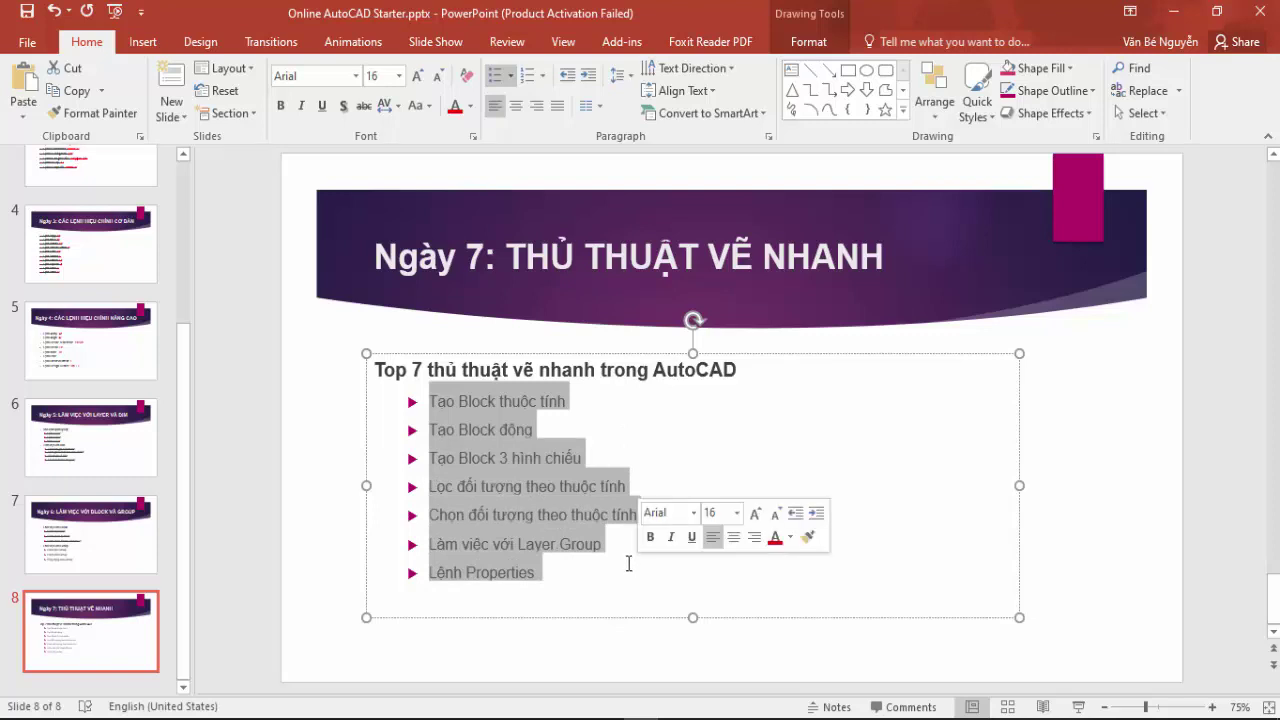
click(566, 589)
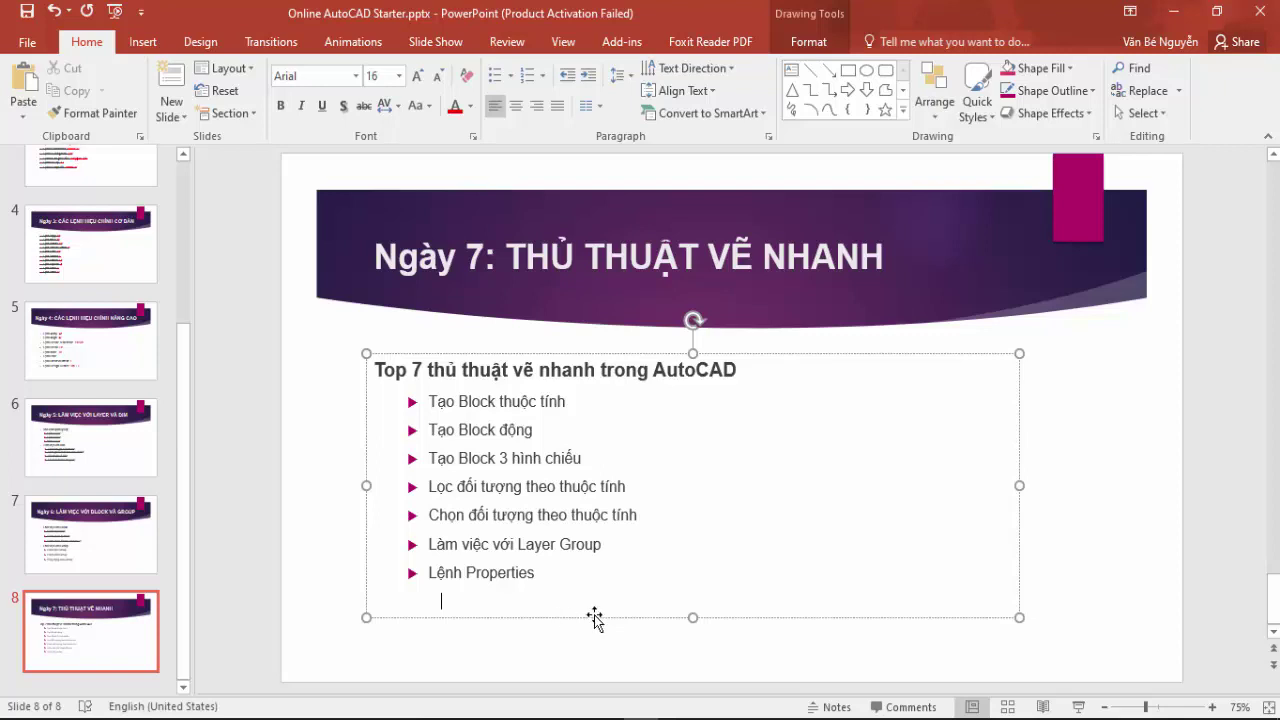
click(1066, 456)
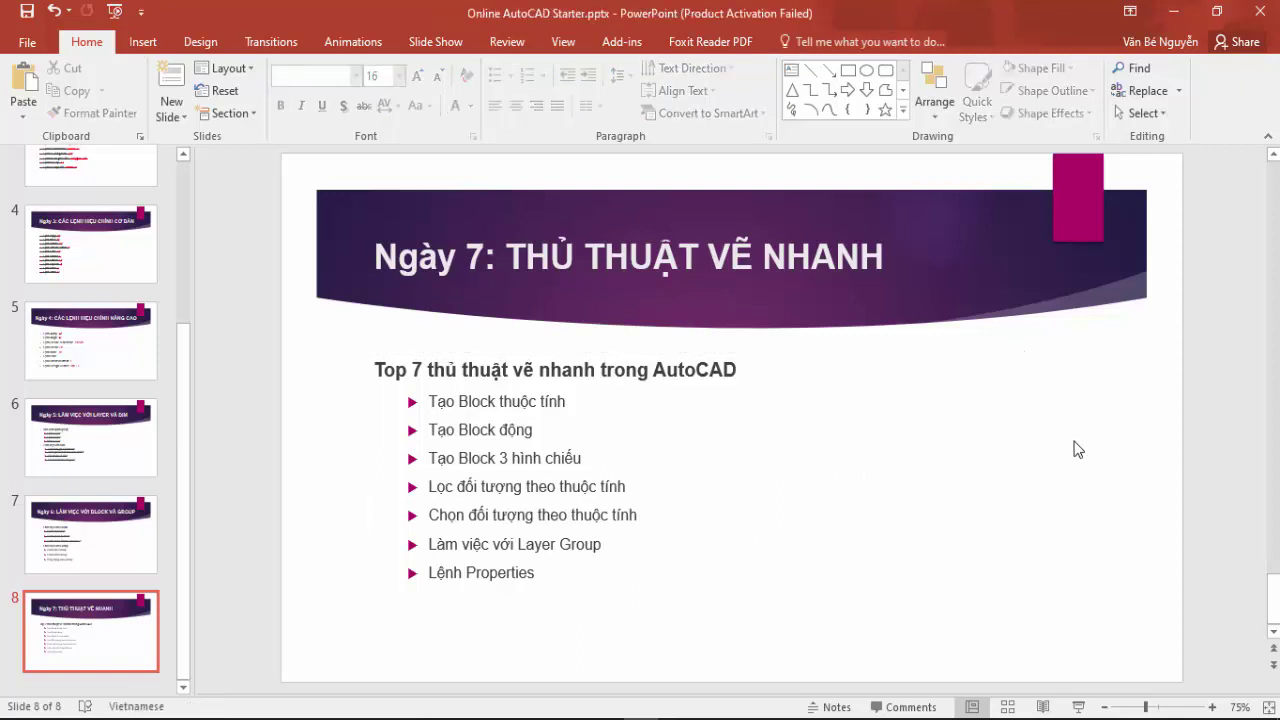
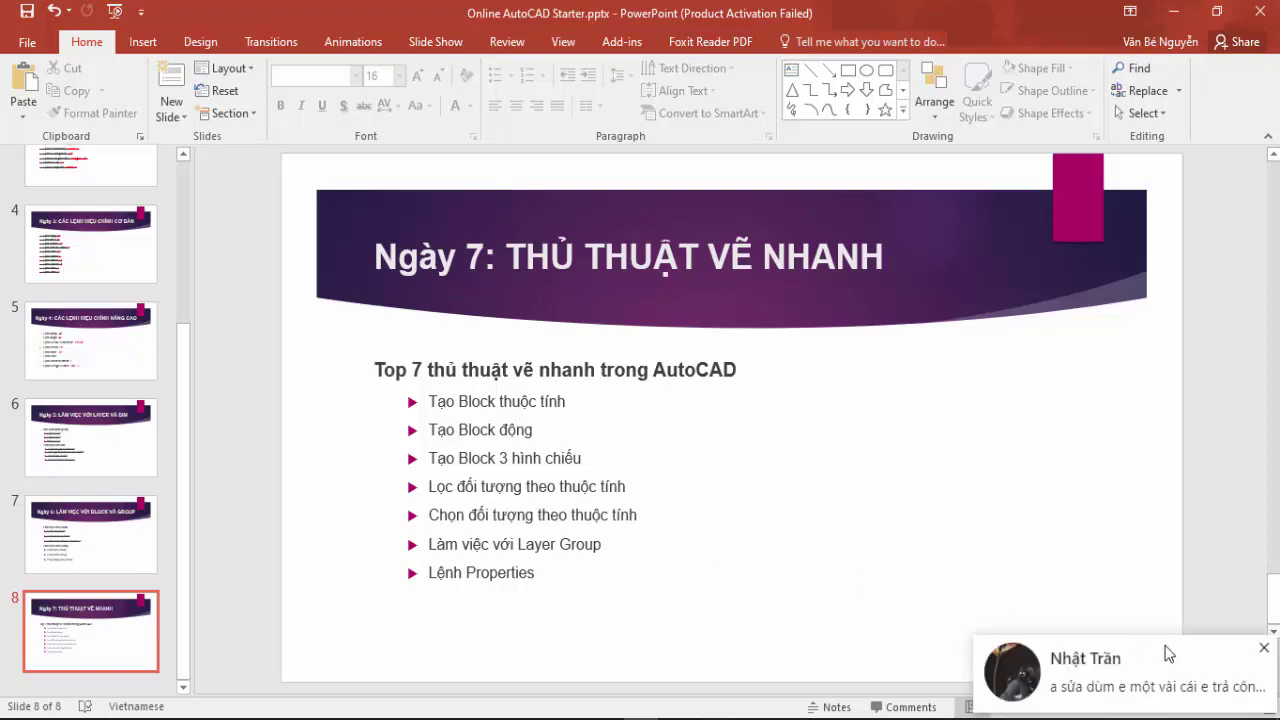
Dismiss the chat notification and bring the Facebook Live Producer browser window to the front.
click(1265, 651)
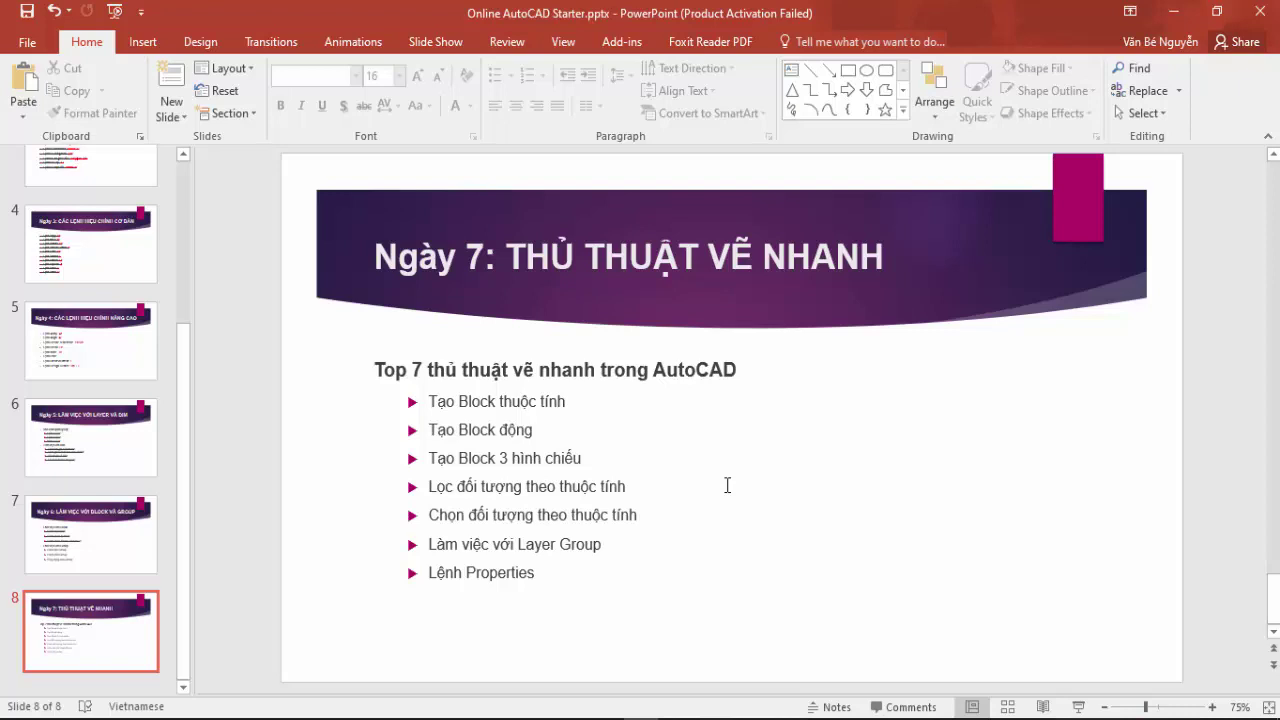
click(518, 719)
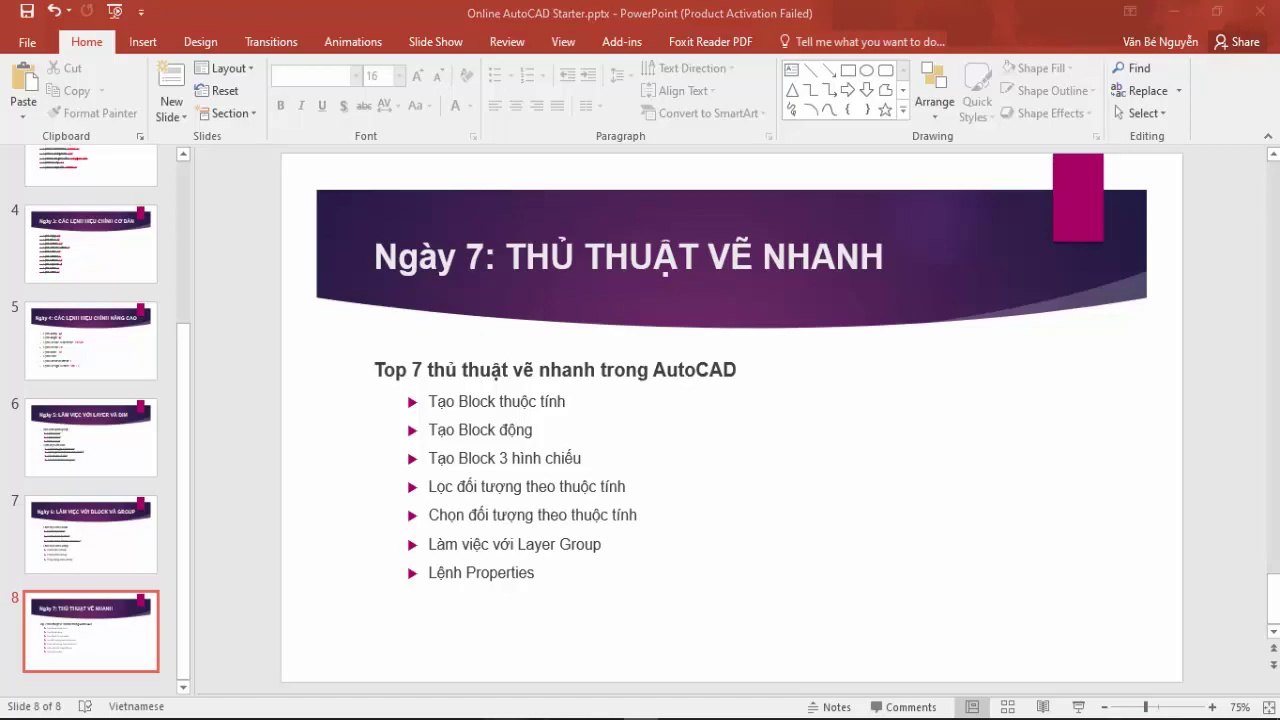
click(400, 655)
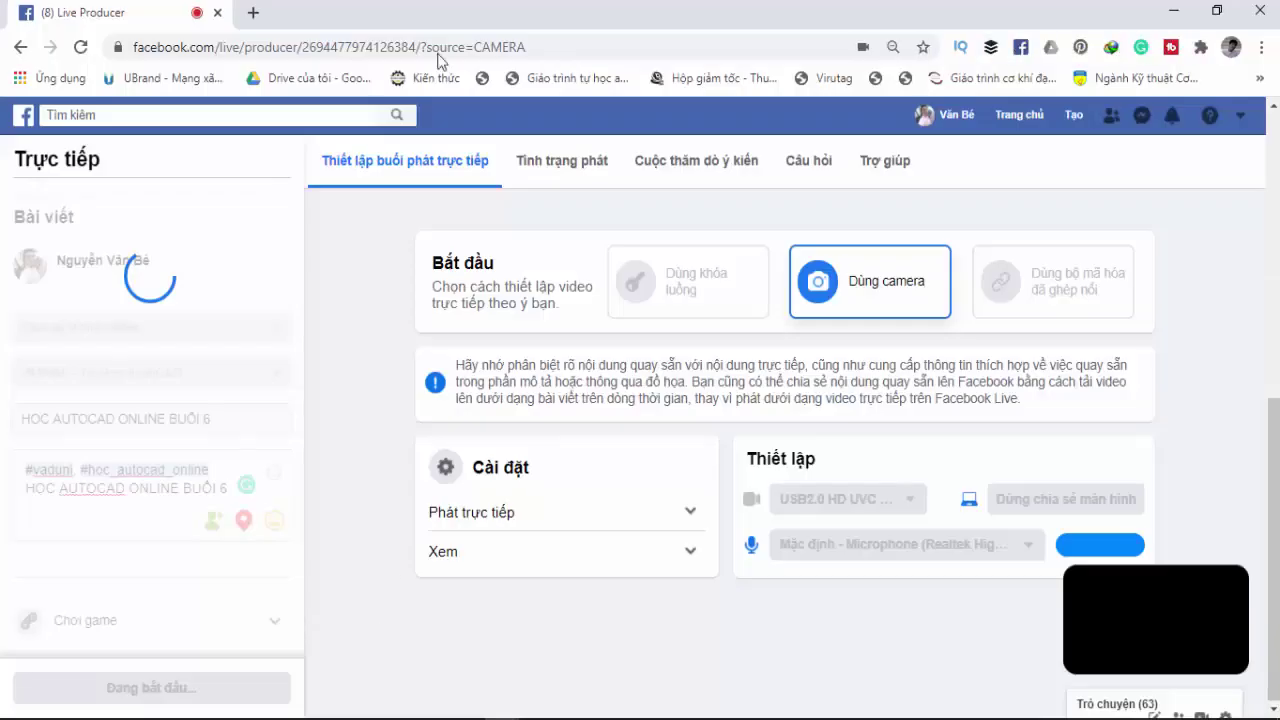
Open a new browser tab and go to the autocompleted academy.vaduni.vn site.
click(250, 14)
click(231, 42)
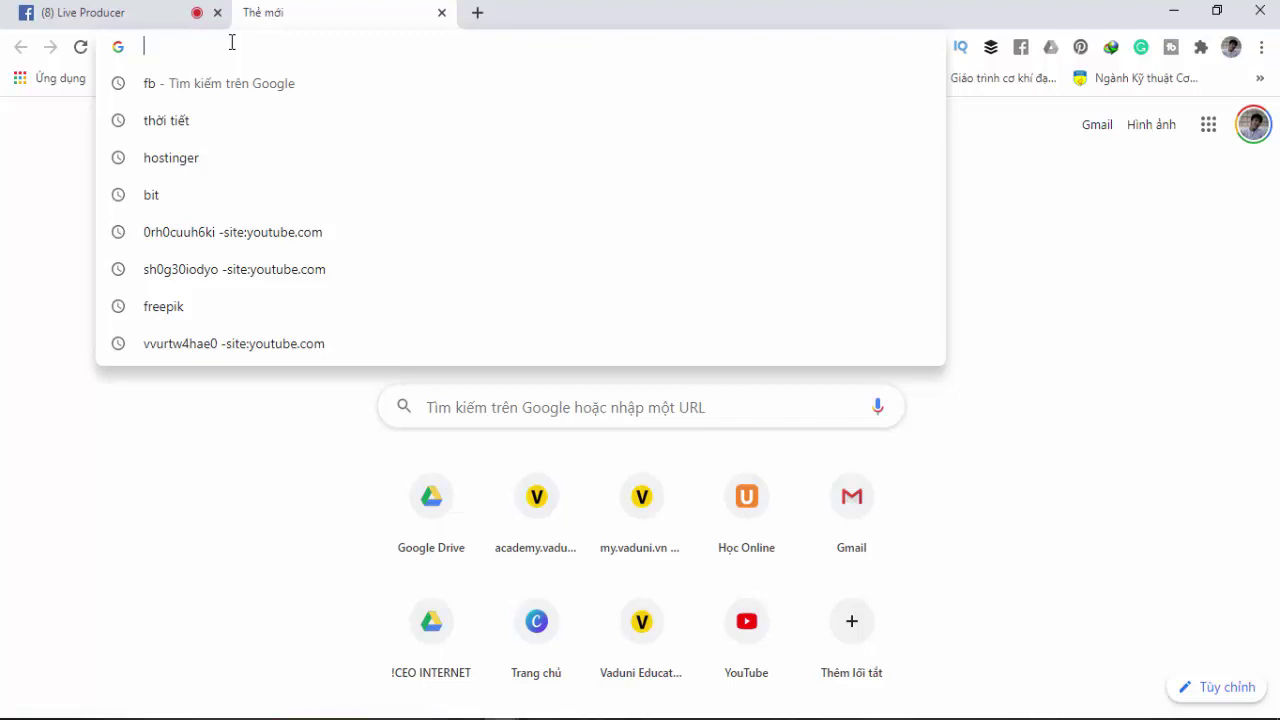
text(academy.vaduni.vn)
key(Return)
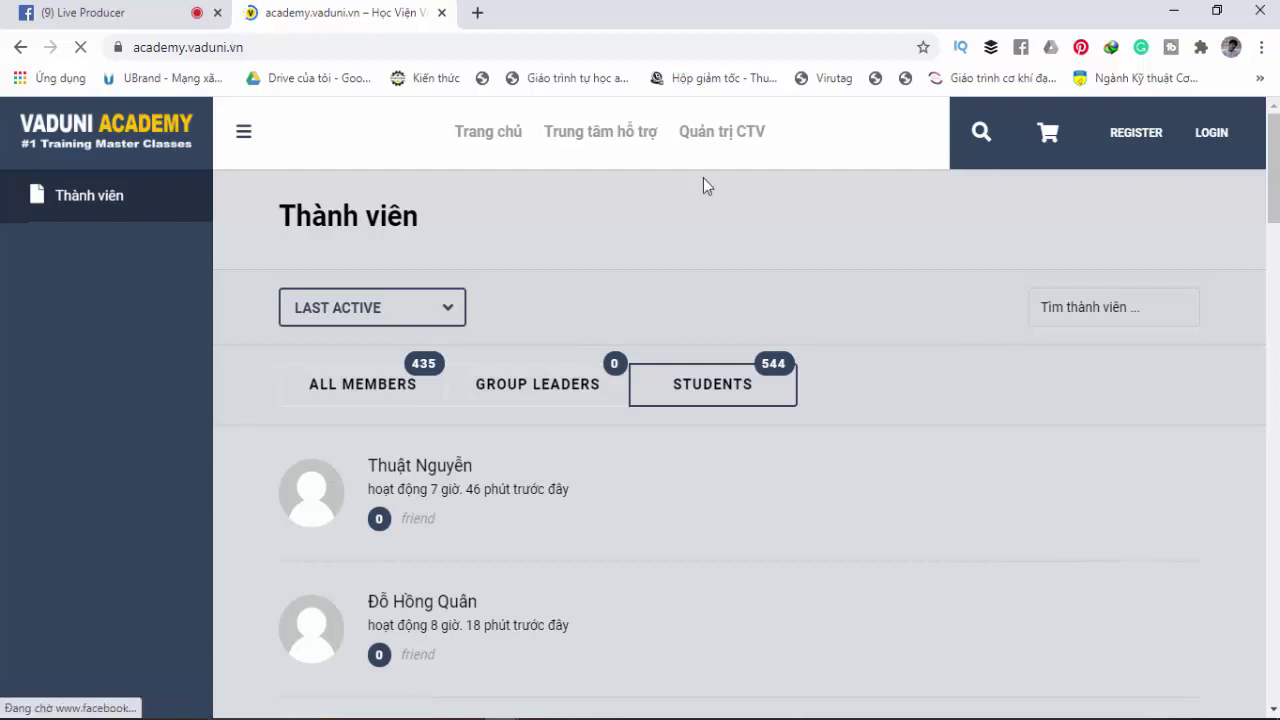
Sign in with the saved account and open the 101 Tuyệt Chiêu Vẽ AutoCAD Siêu Nhanh course.
click(1215, 145)
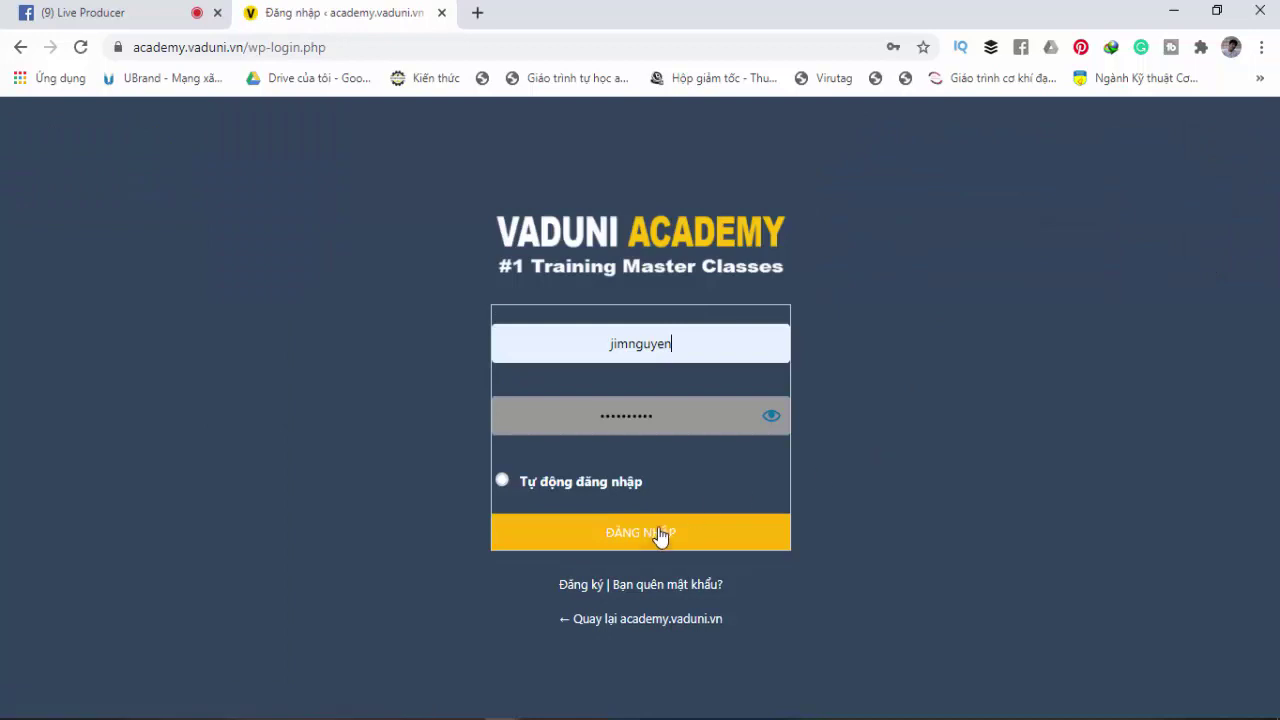
click(660, 534)
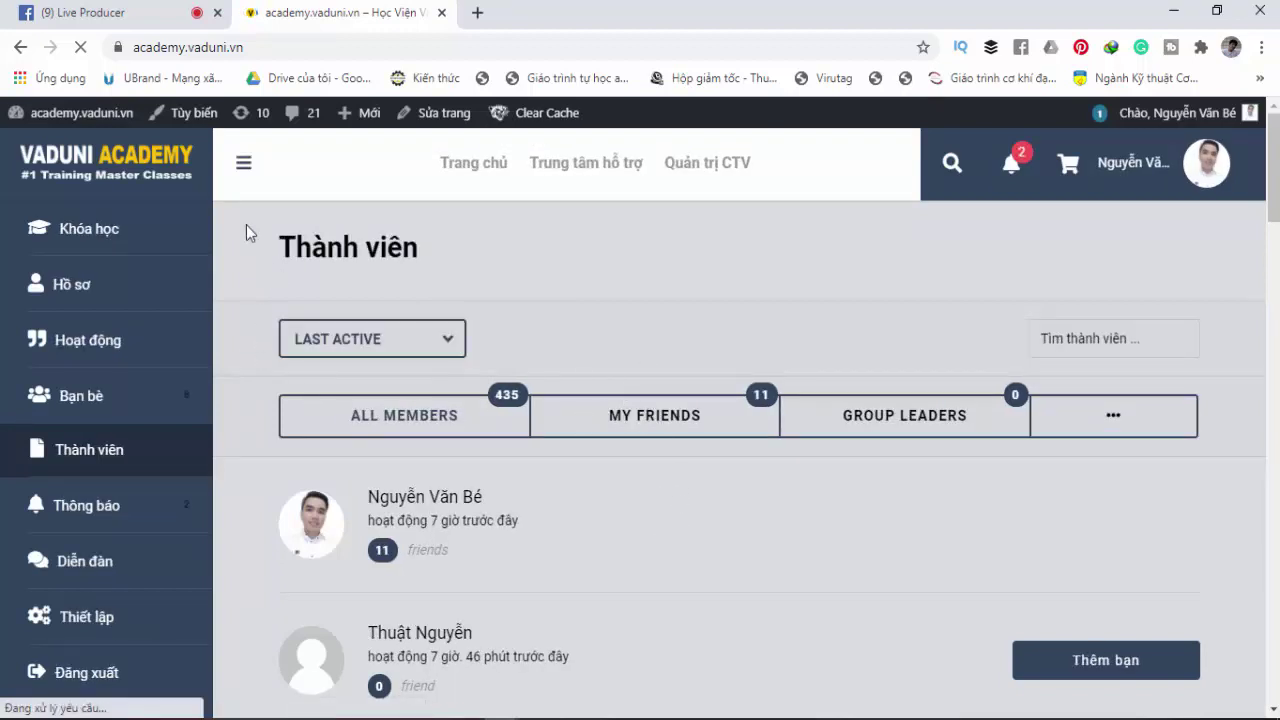
click(100, 231)
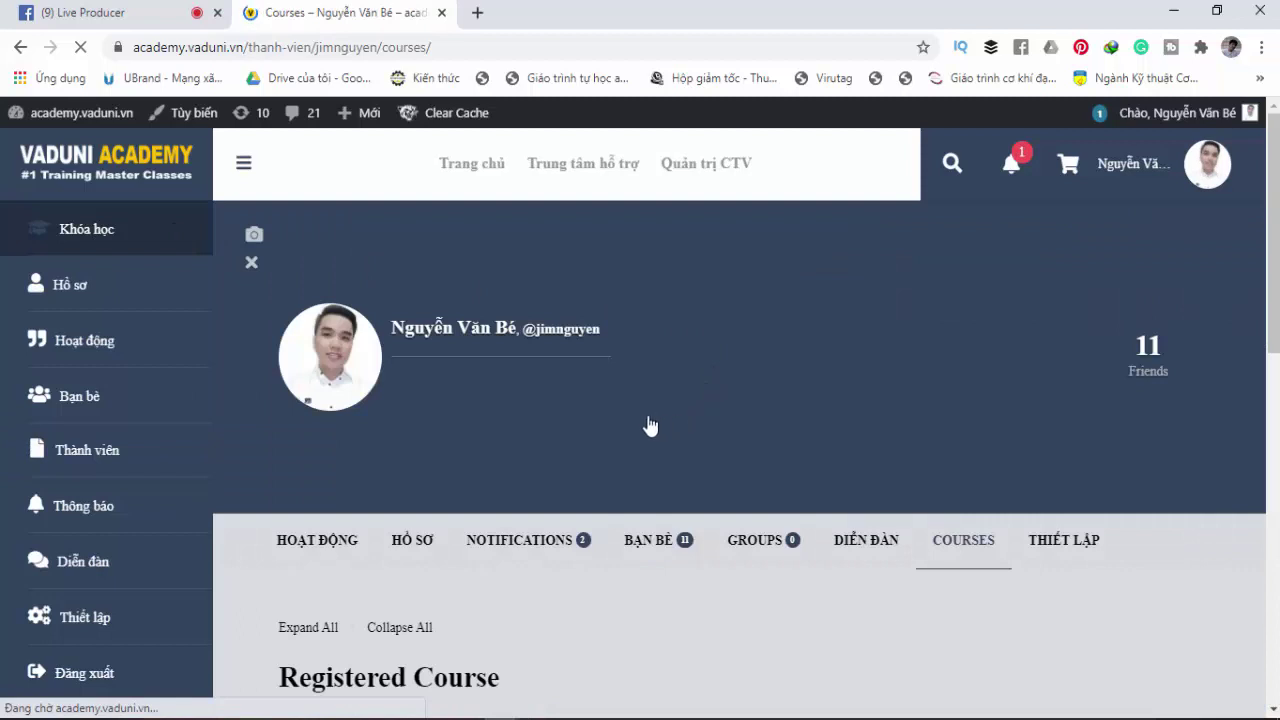
scroll(638, 426, down, 5)
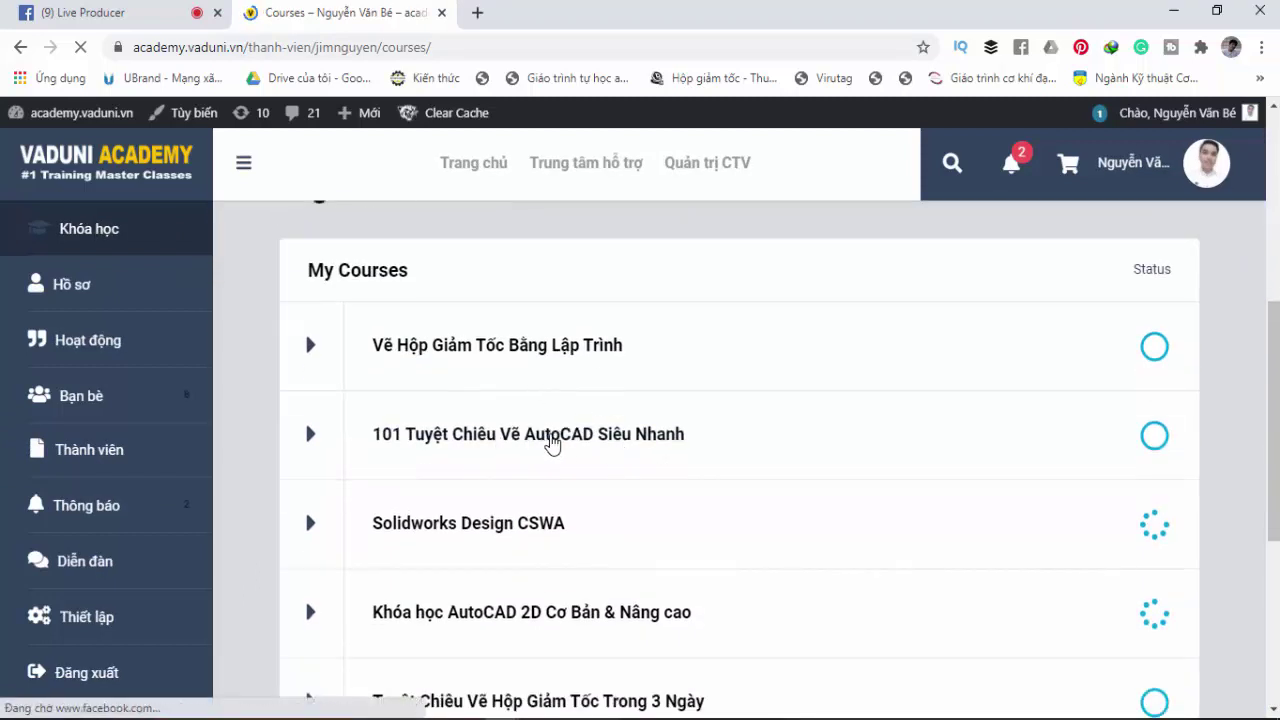
click(562, 436)
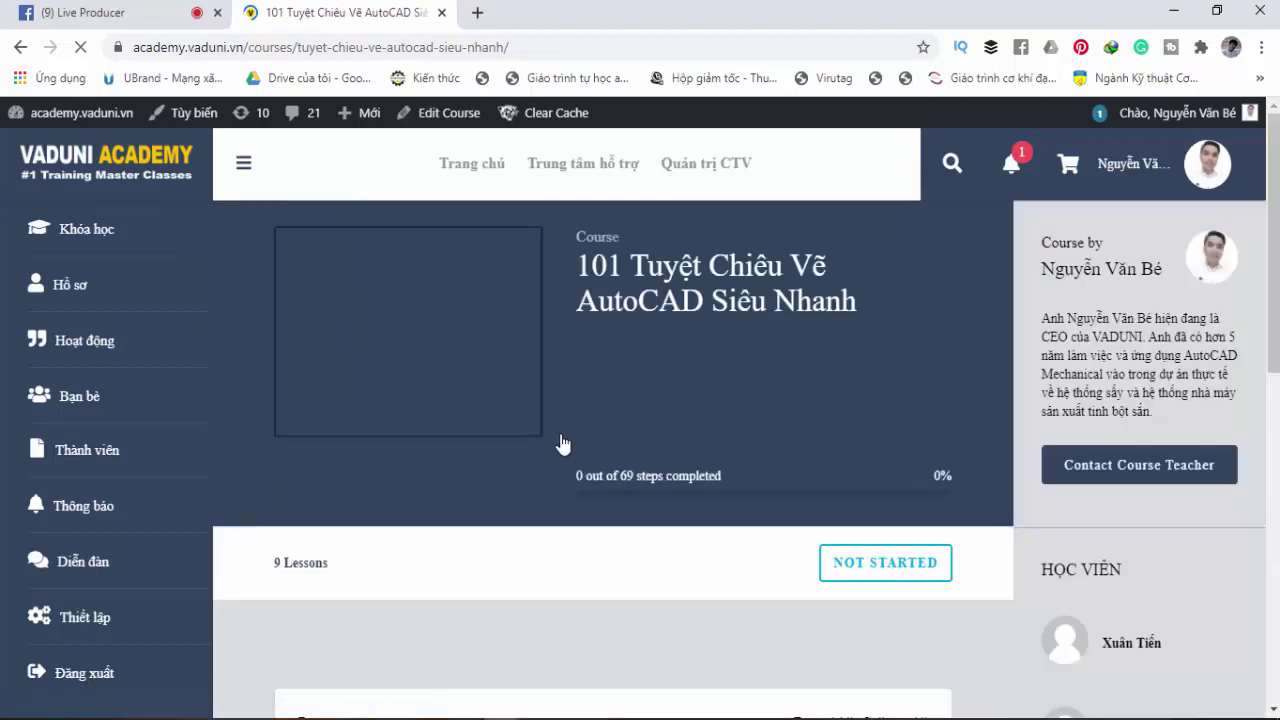
scroll(562, 418, down, 2)
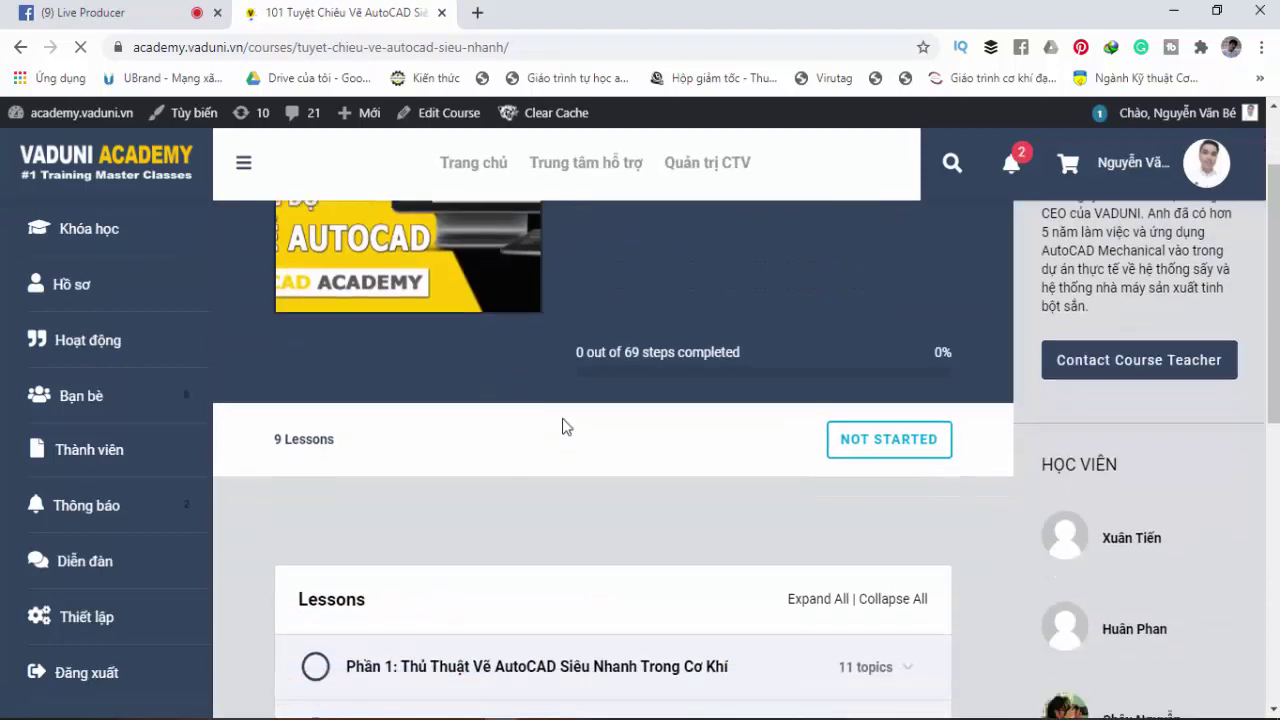
scroll(562, 418, down, 2)
scroll(548, 425, down, 1)
scroll(578, 390, down, 1)
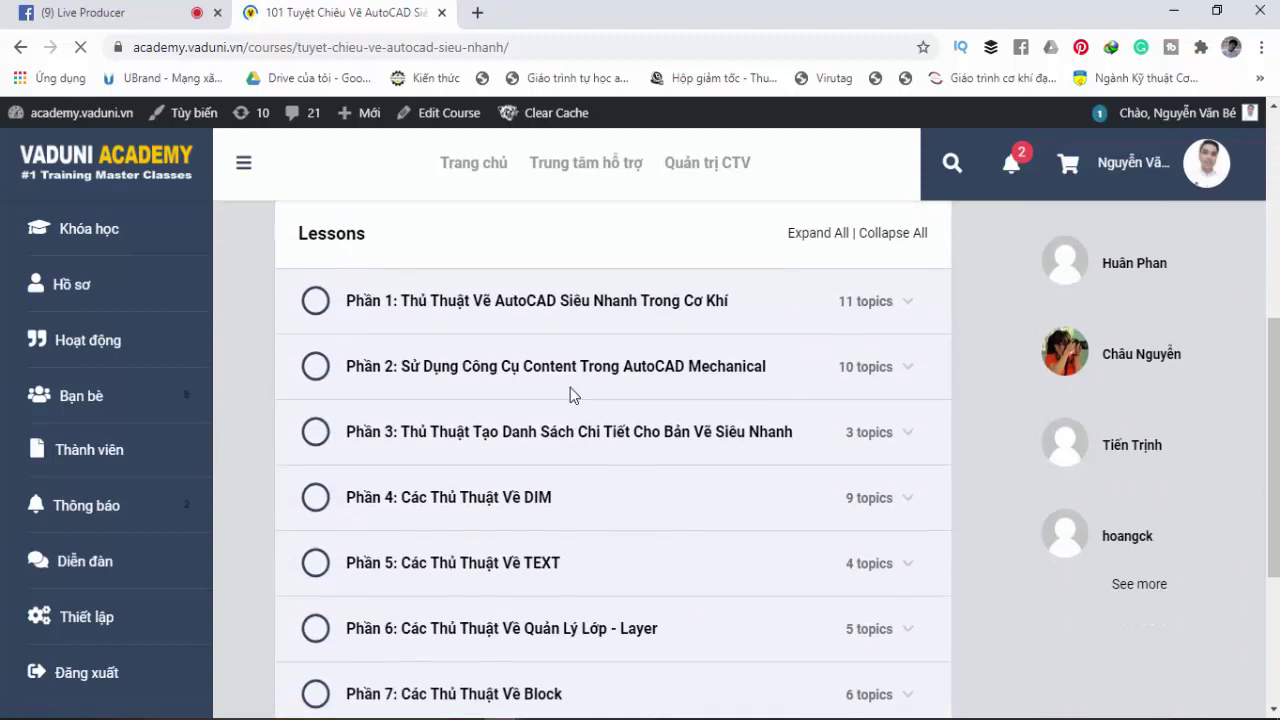
scroll(570, 387, down, 1)
scroll(505, 392, down, 1)
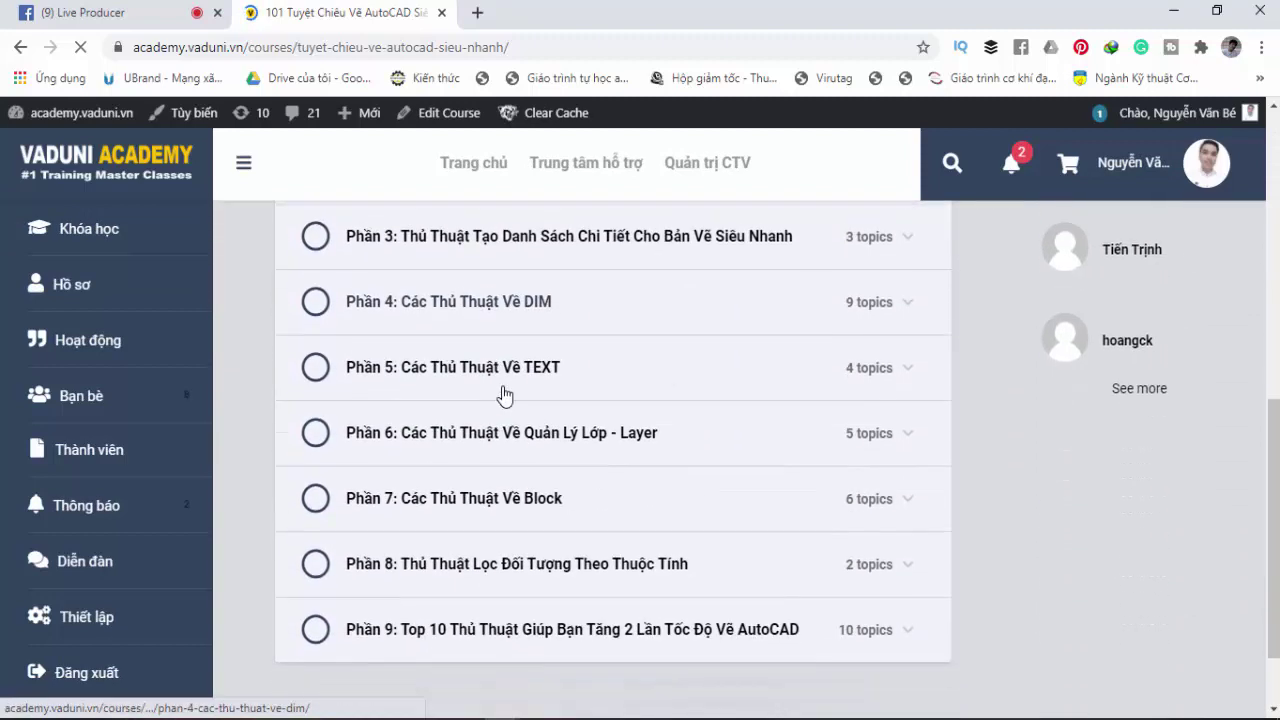
click(911, 314)
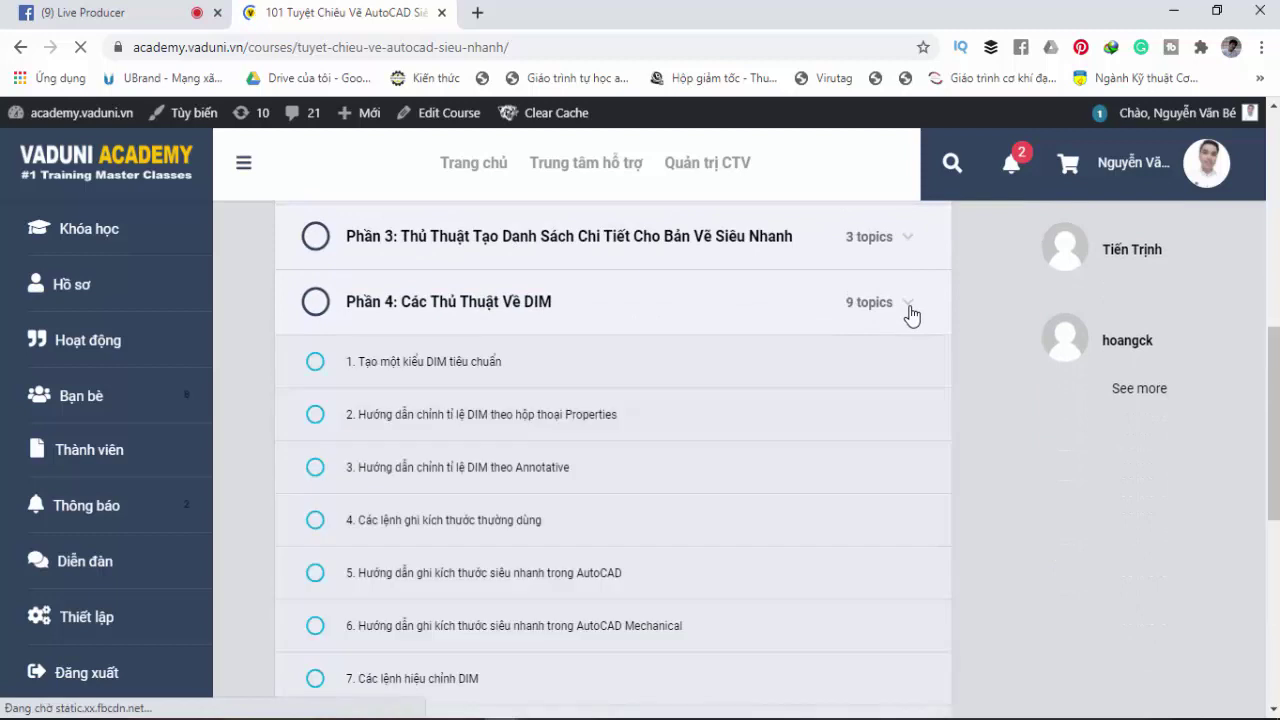
scroll(607, 396, down, 1)
scroll(606, 396, down, 1)
scroll(606, 394, down, 1)
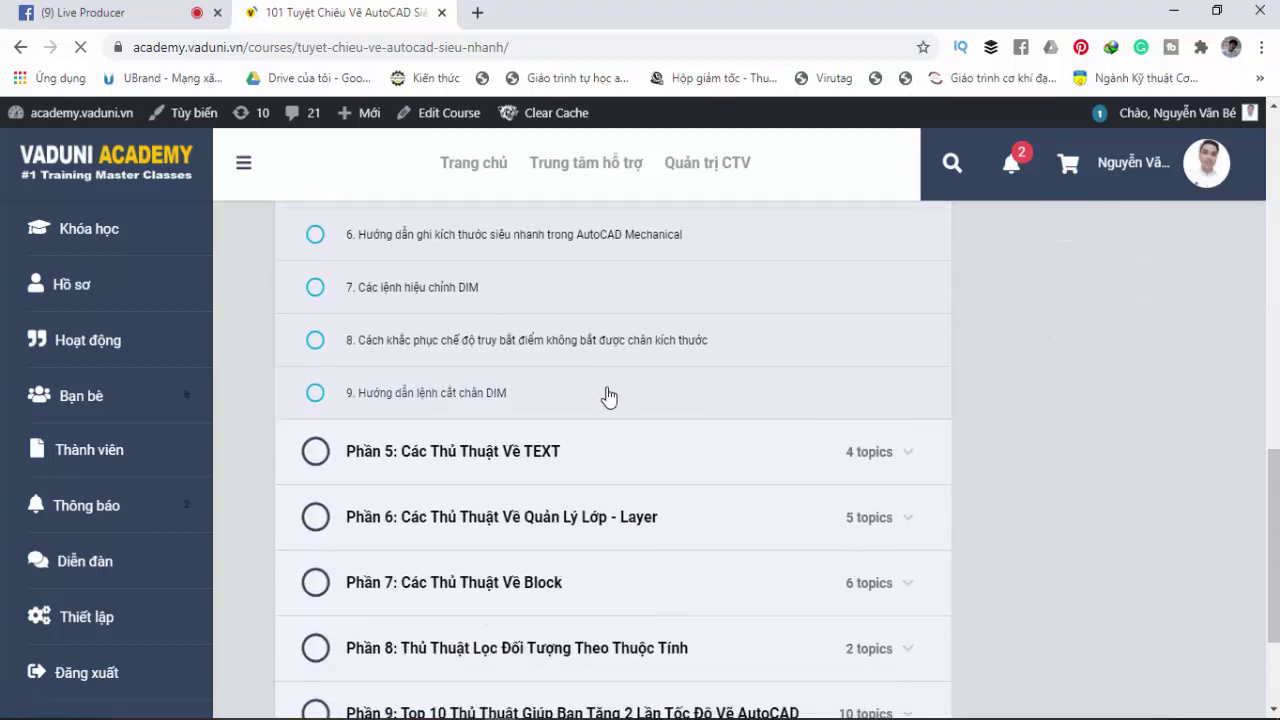
scroll(700, 380, down, 2)
click(907, 361)
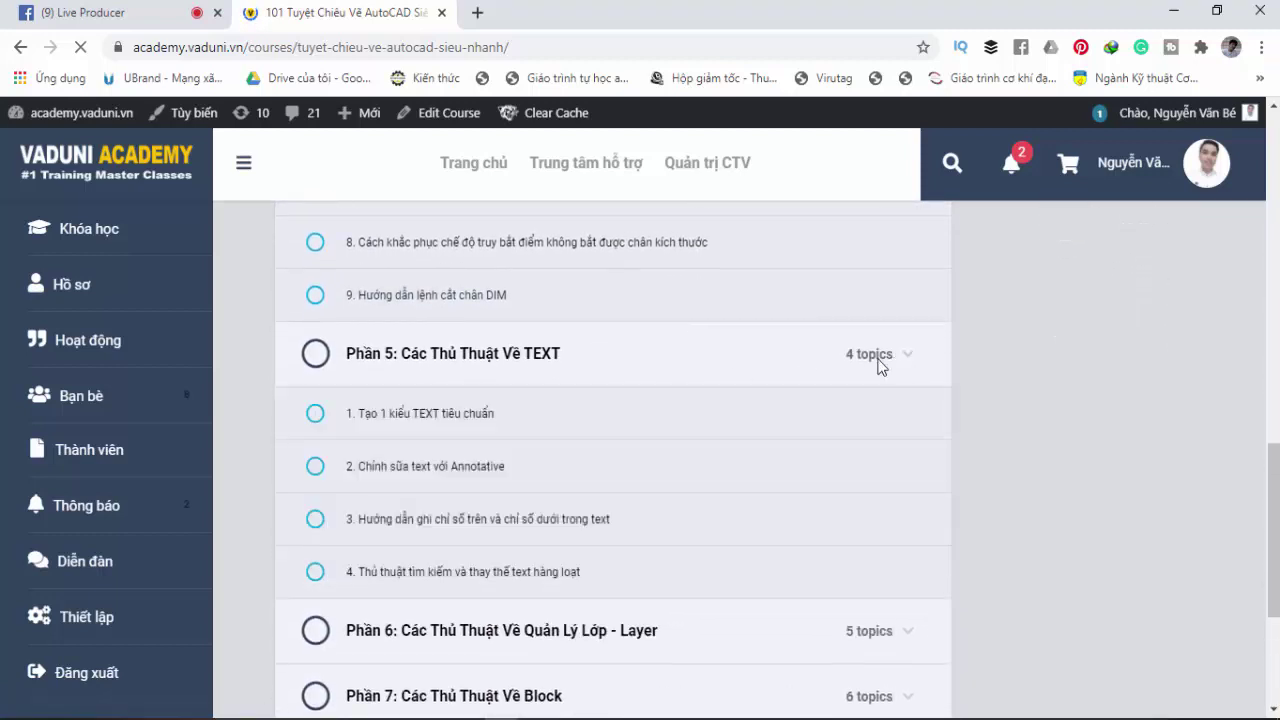
scroll(709, 386, down, 2)
scroll(780, 372, down, 1)
click(912, 342)
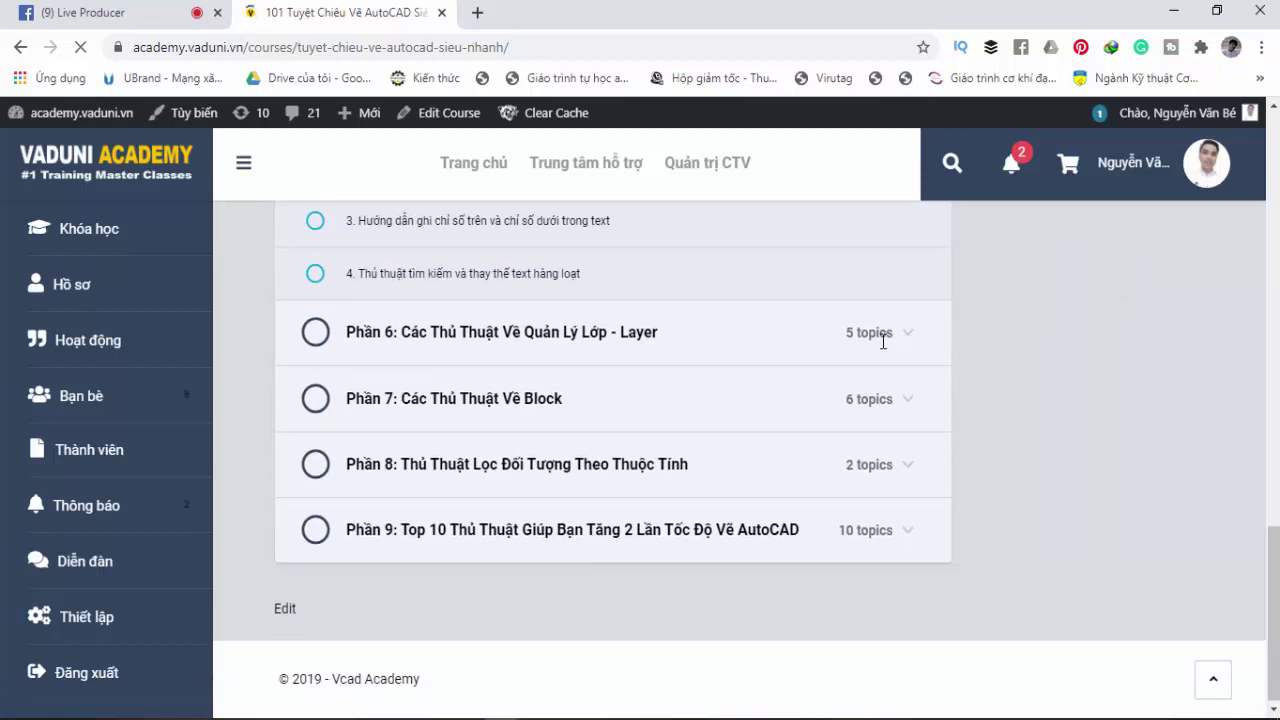
scroll(815, 372, down, 2)
scroll(860, 380, down, 1)
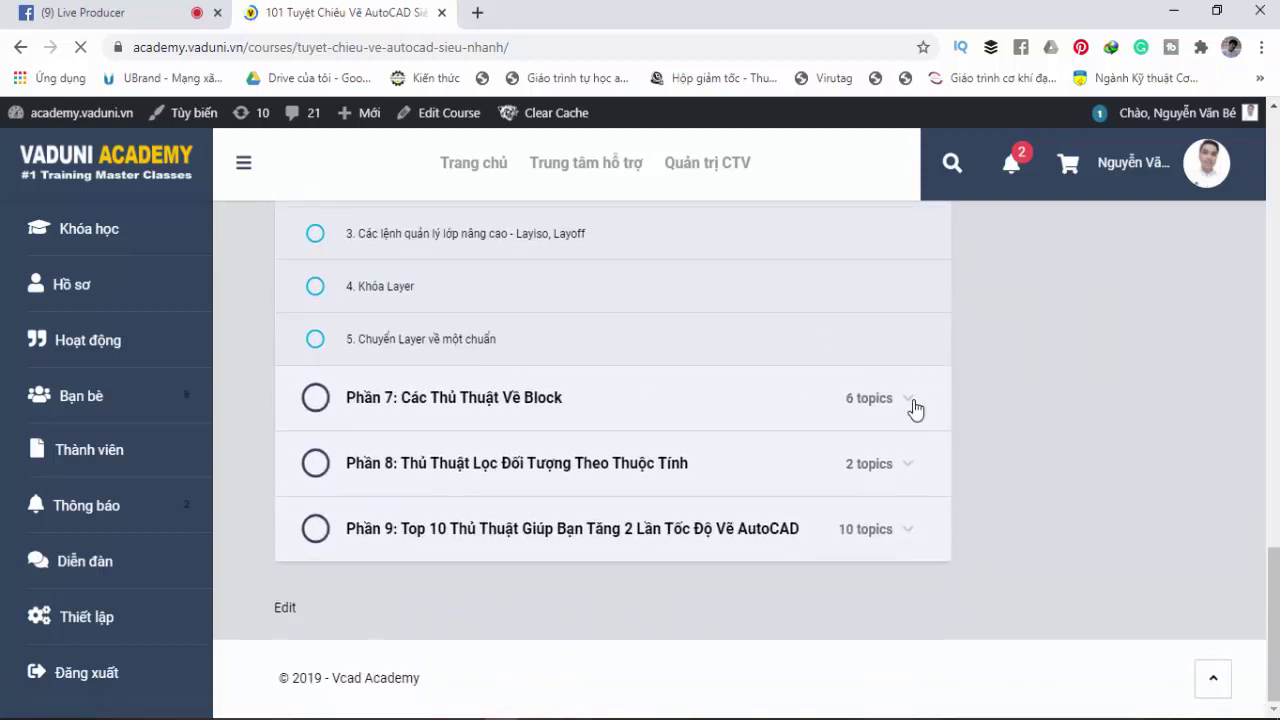
click(857, 401)
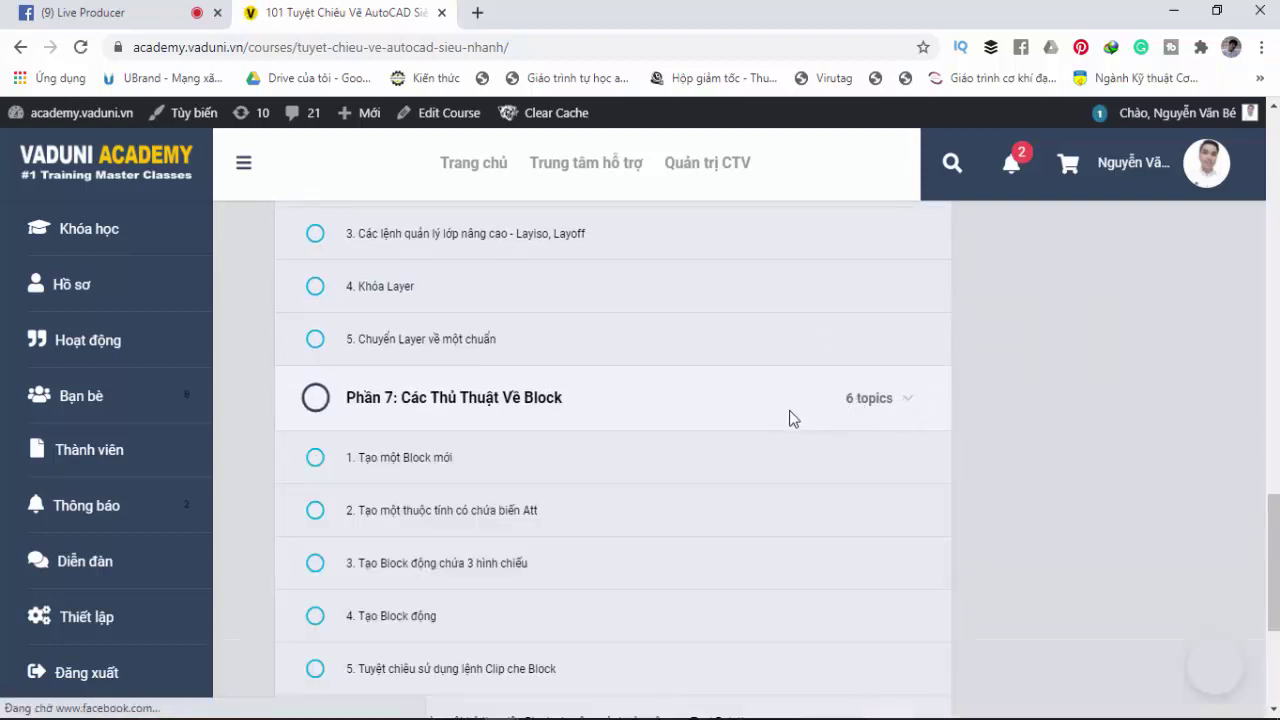
scroll(733, 425, down, 1)
scroll(733, 409, down, 2)
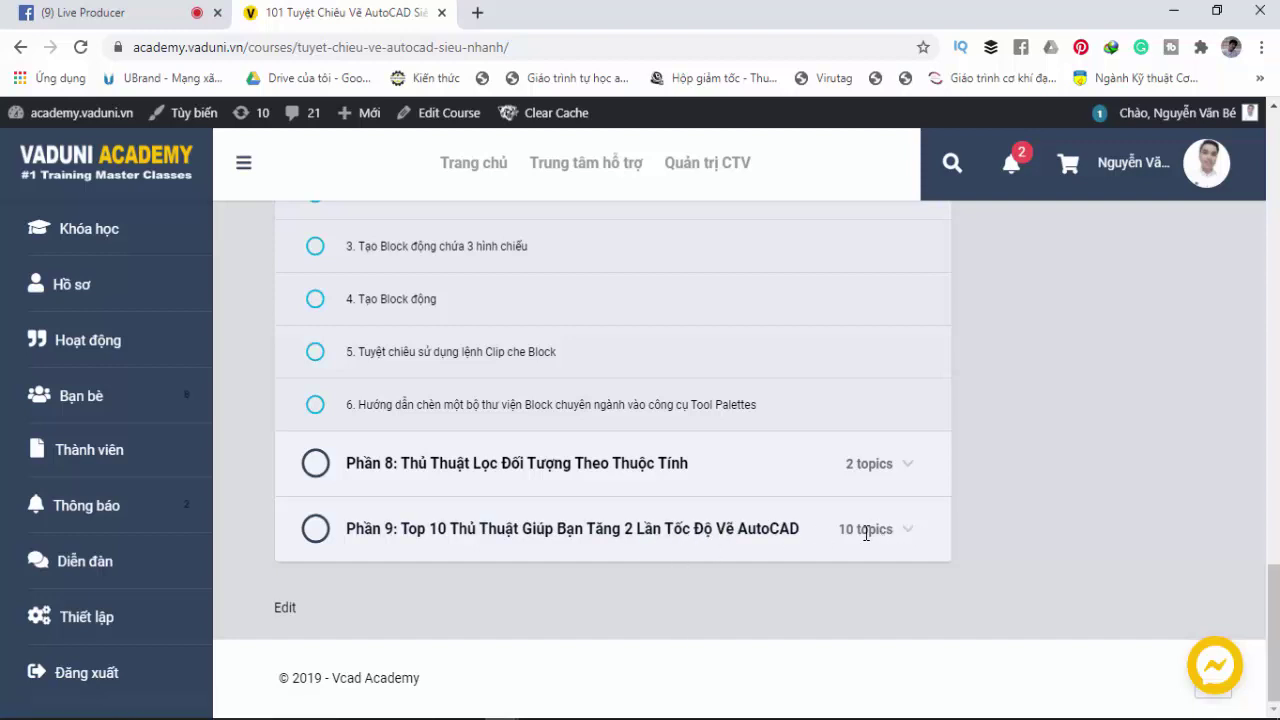
scroll(740, 540, up, 4)
scroll(748, 534, down, 4)
scroll(820, 503, up, 4)
scroll(716, 456, up, 5)
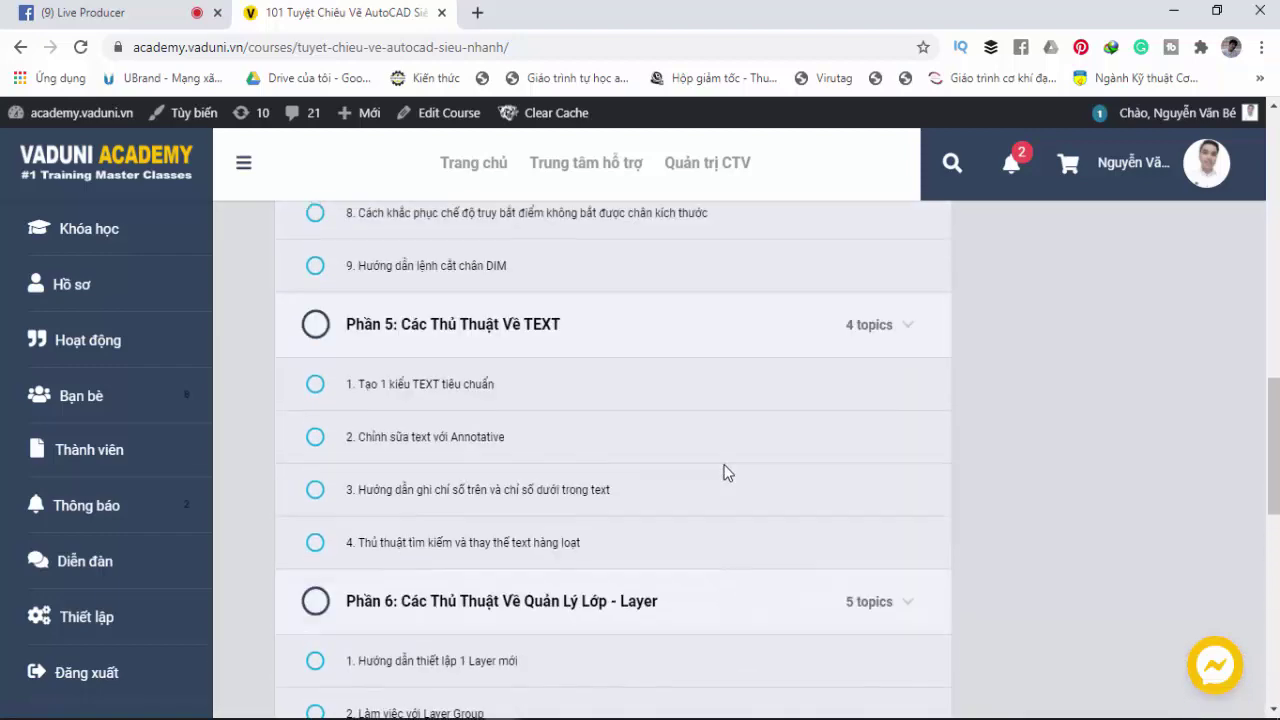
scroll(726, 470, up, 2)
scroll(726, 470, up, 1)
scroll(727, 477, up, 2)
scroll(727, 477, up, 2)
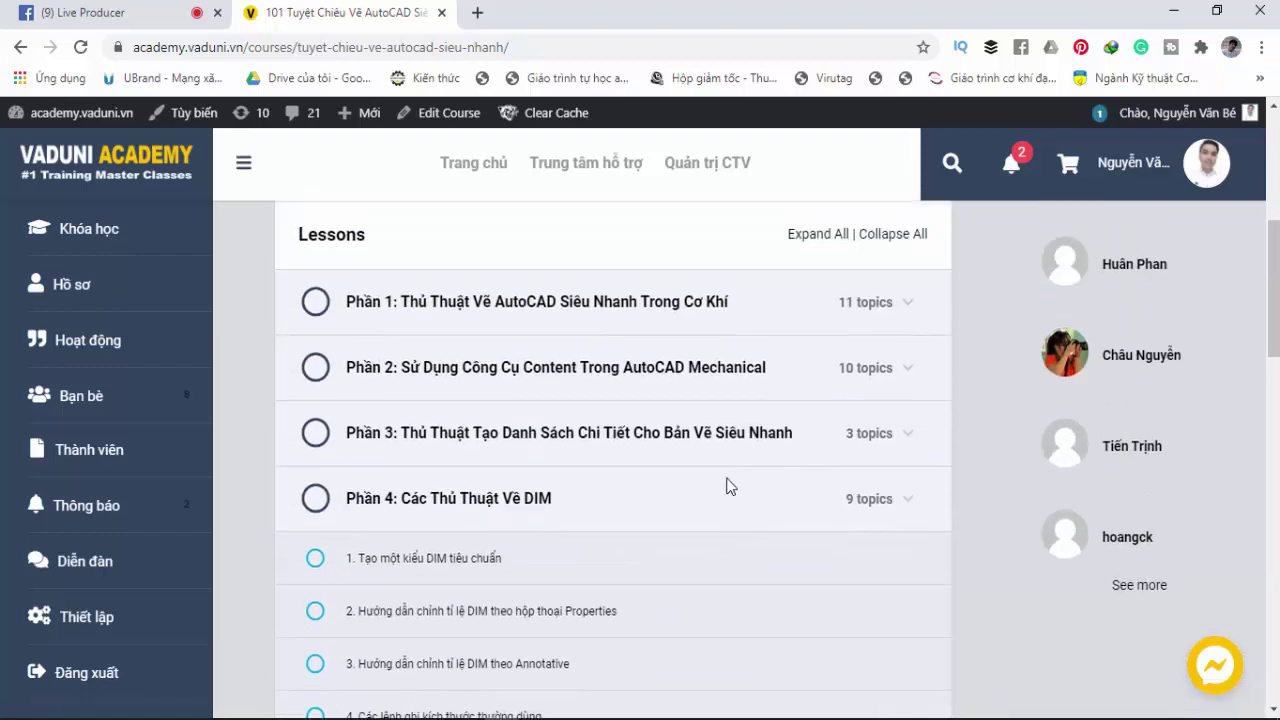
scroll(706, 521, up, 1)
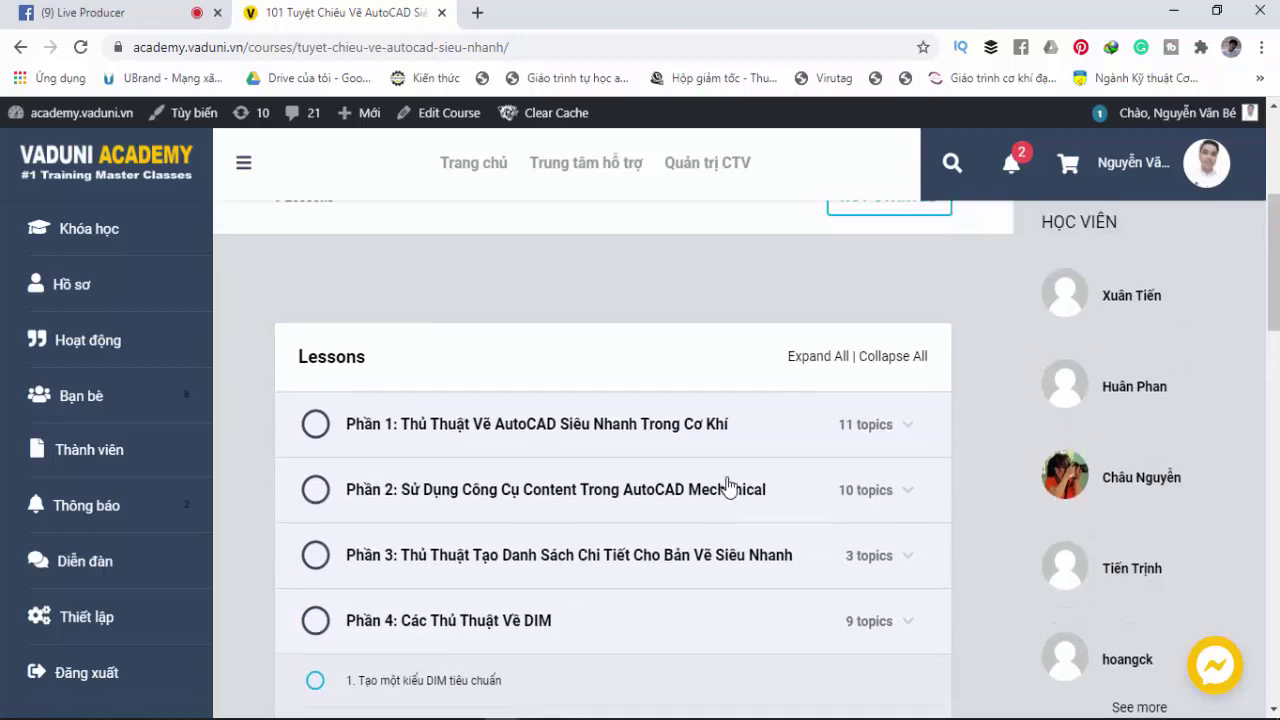
scroll(729, 486, down, 1)
scroll(718, 437, down, 1)
scroll(590, 375, up, 1)
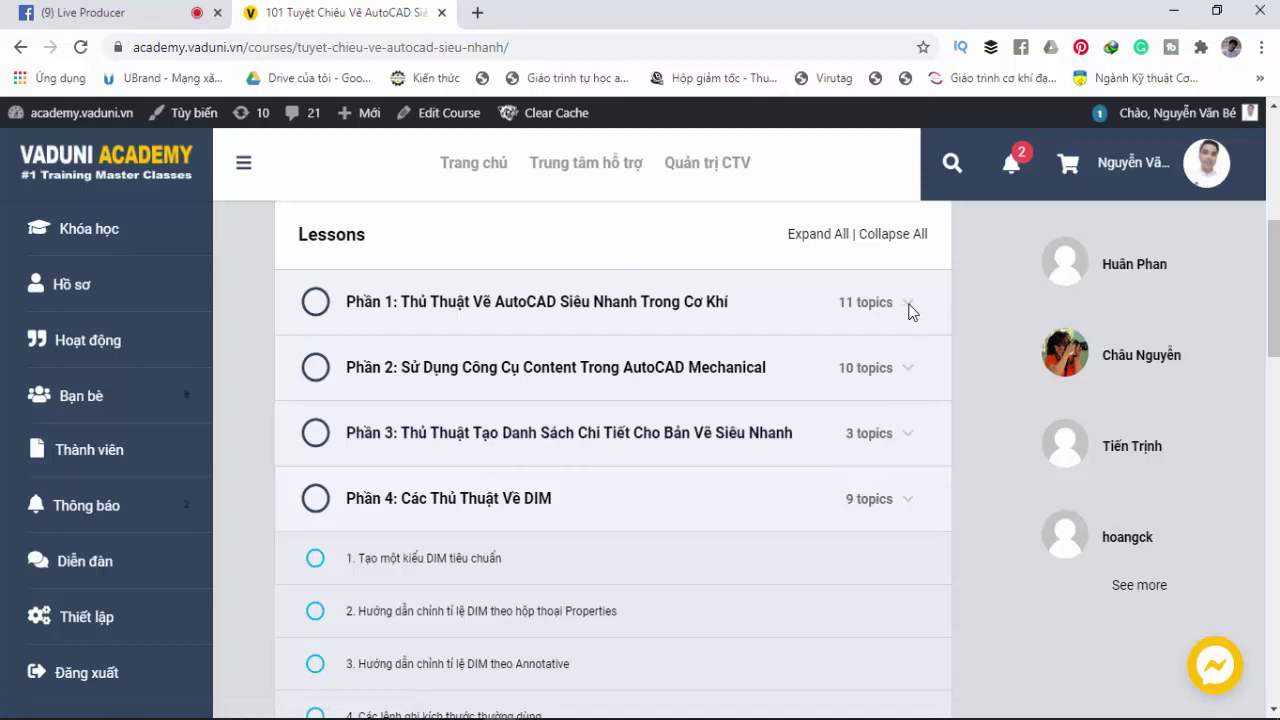
click(80, 47)
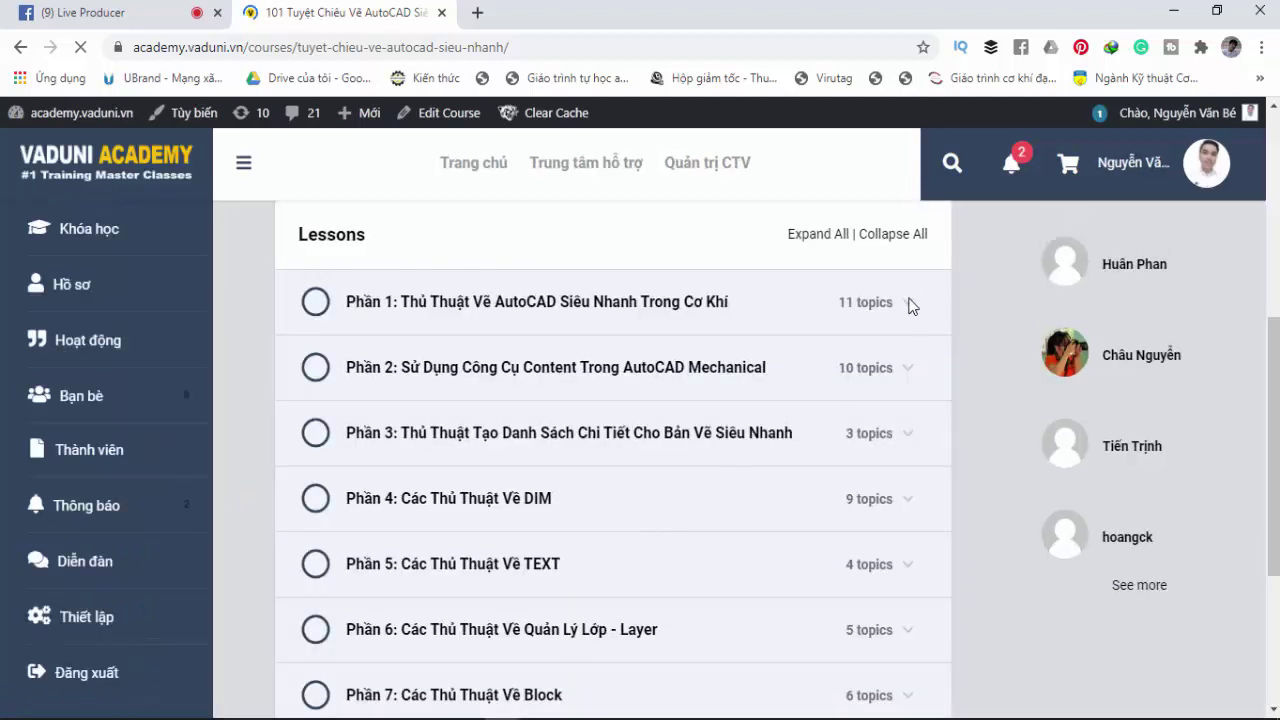
click(911, 309)
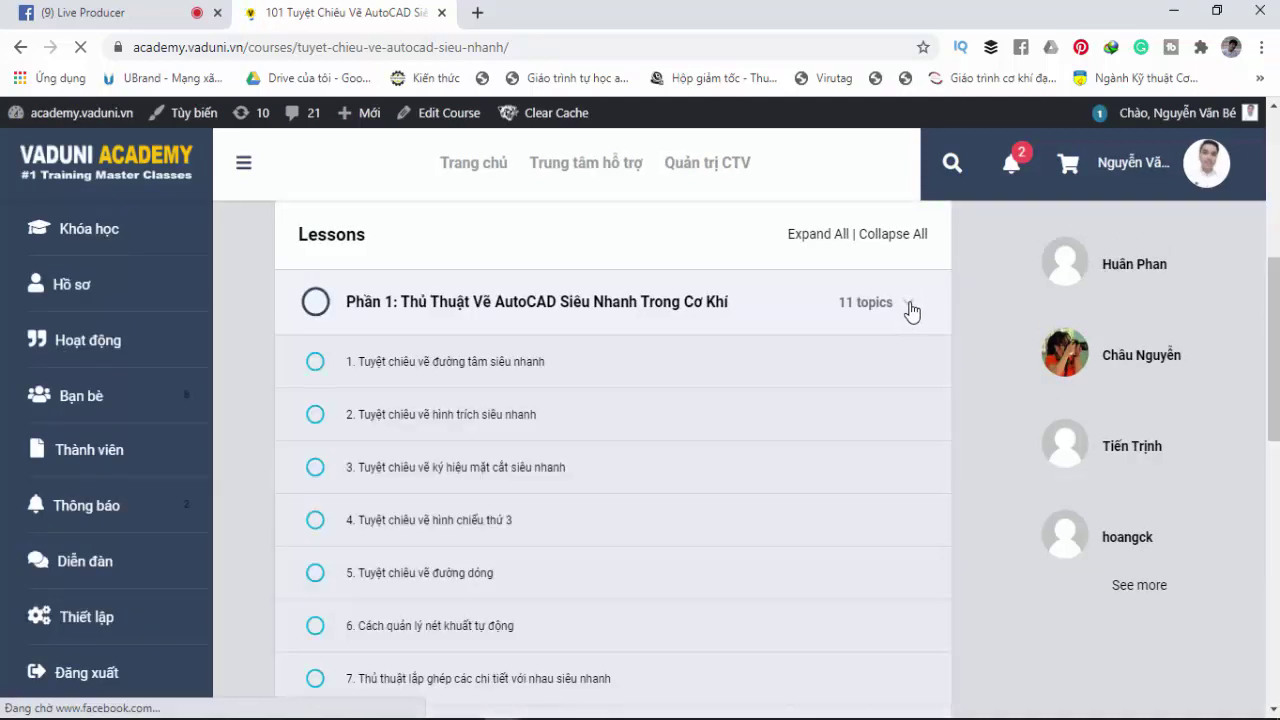
click(911, 305)
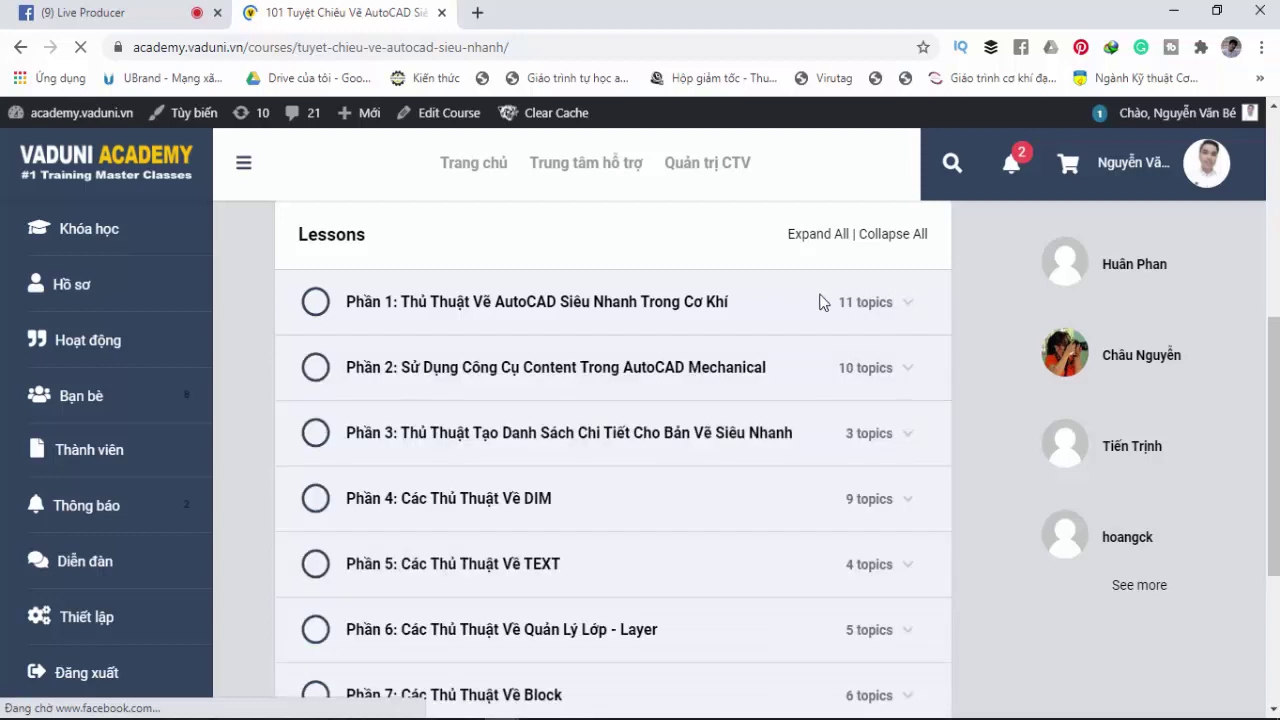
scroll(893, 302, down, 1)
click(905, 282)
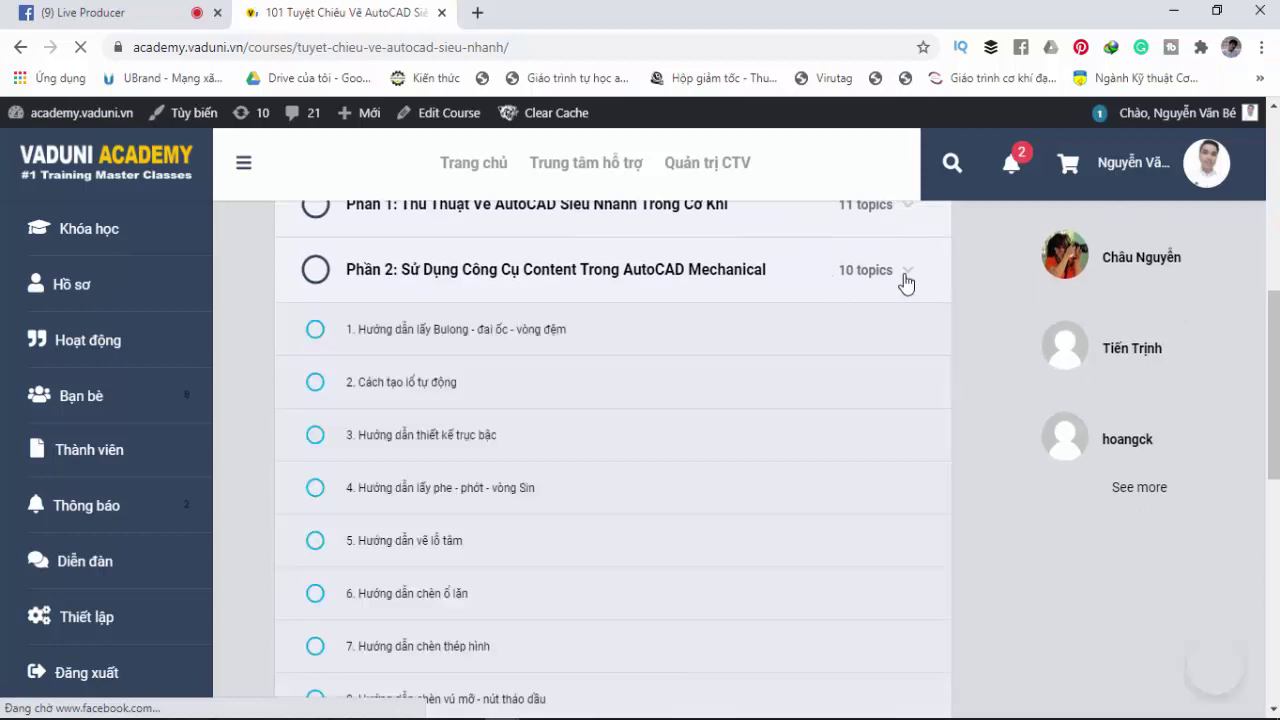
click(905, 282)
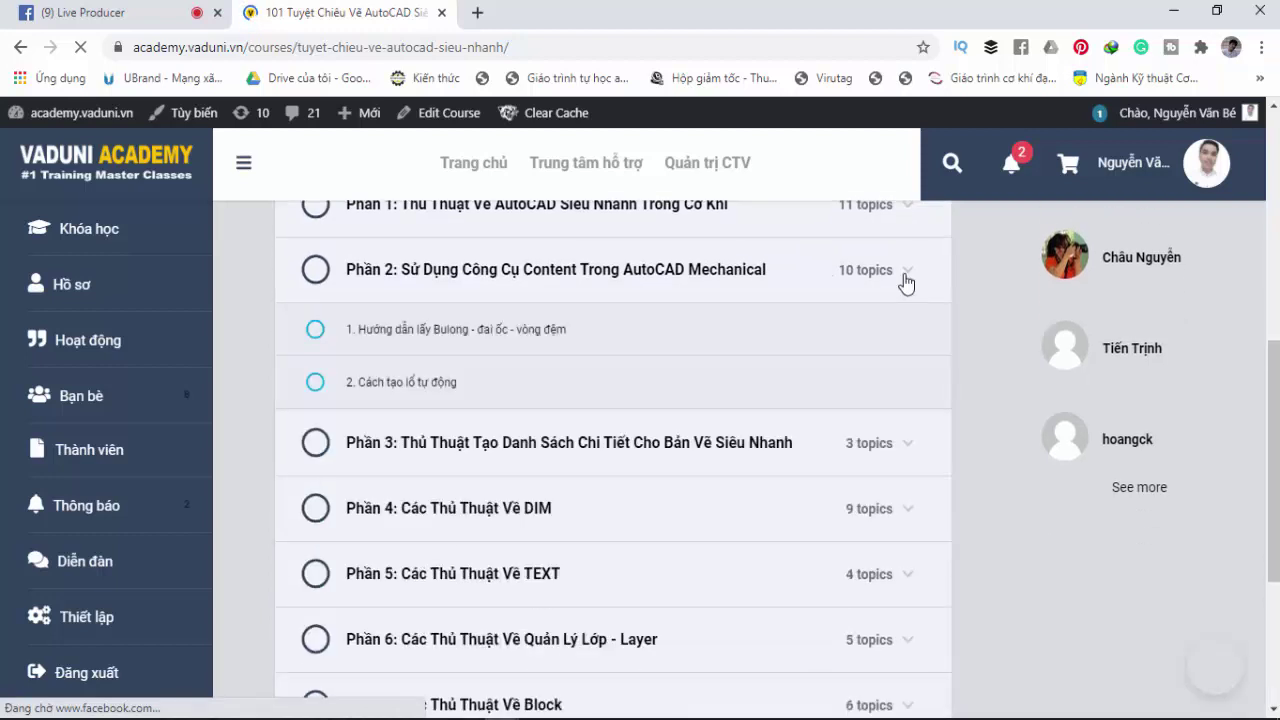
Open a third, blank Chrome tab beside the course and Live Producer tabs.
click(477, 13)
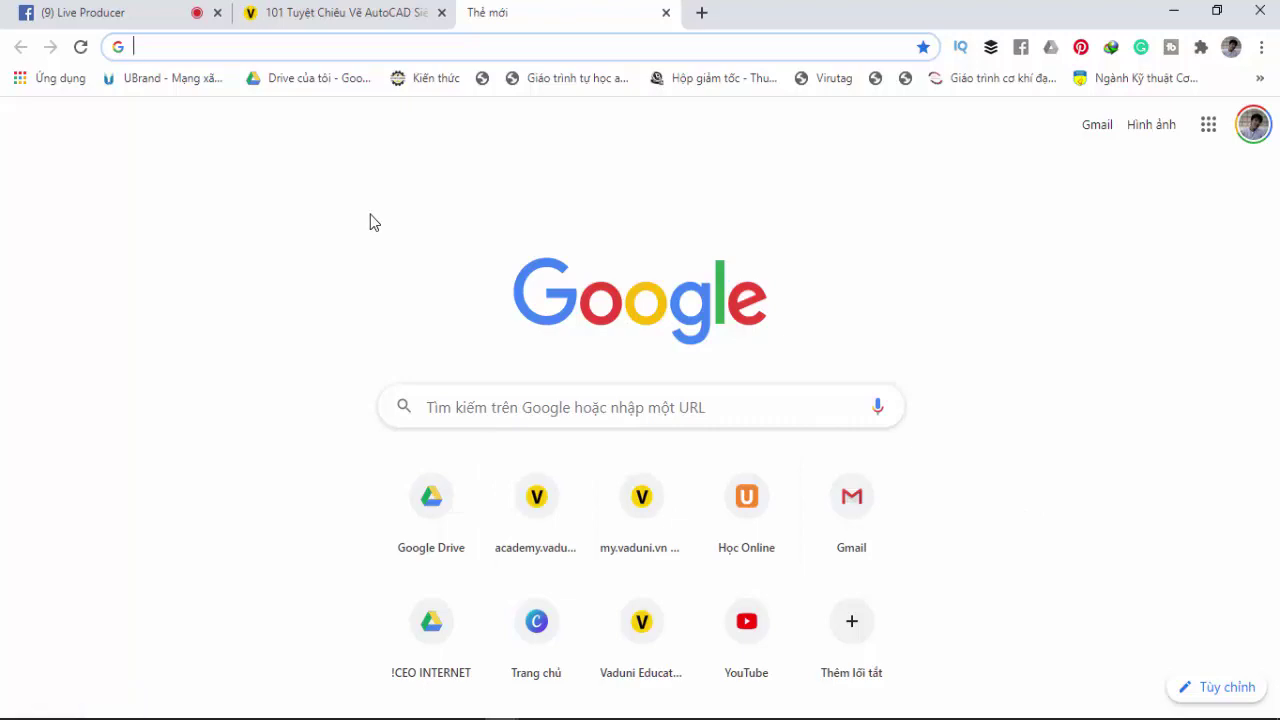
Browse D:\VADUNI\Khóa học của công ty\Đọc hiểu bản vẽ and open ky nang doc hieu ban ve.docx.
key(alt+Tab)
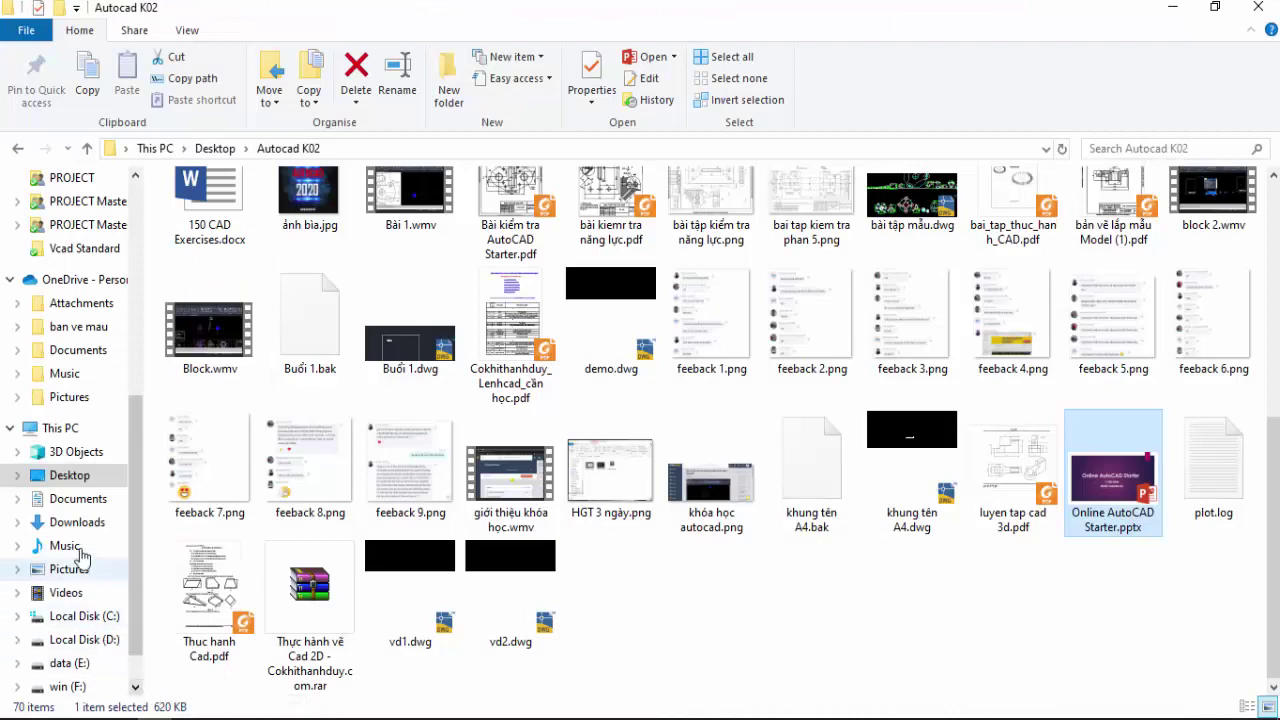
scroll(215, 420, up, 4)
scroll(225, 472, down, 4)
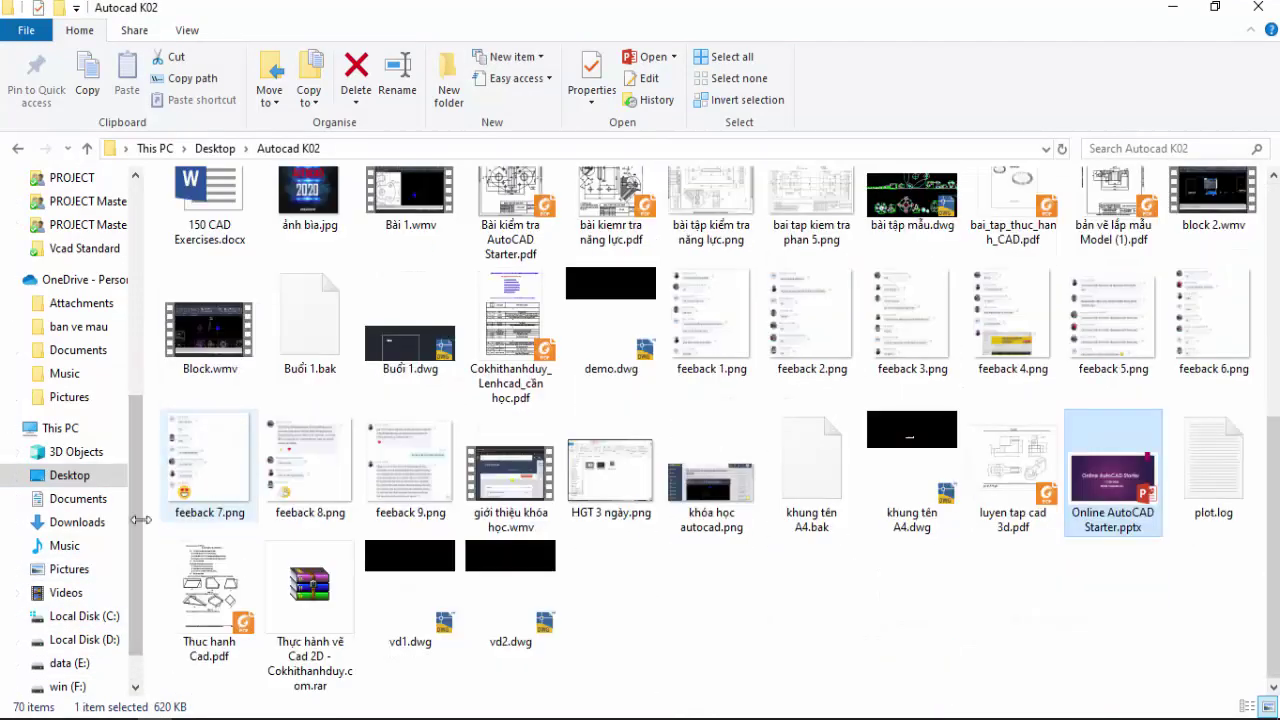
scroll(86, 640, down, 1)
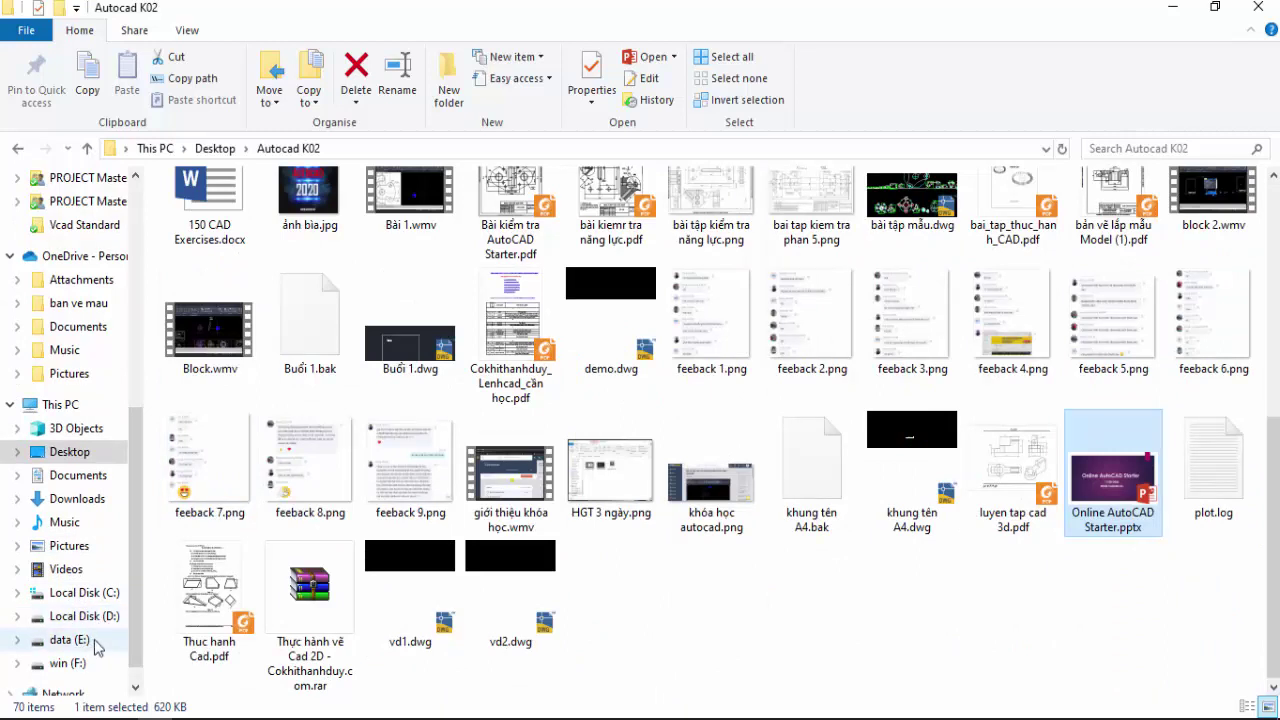
click(100, 620)
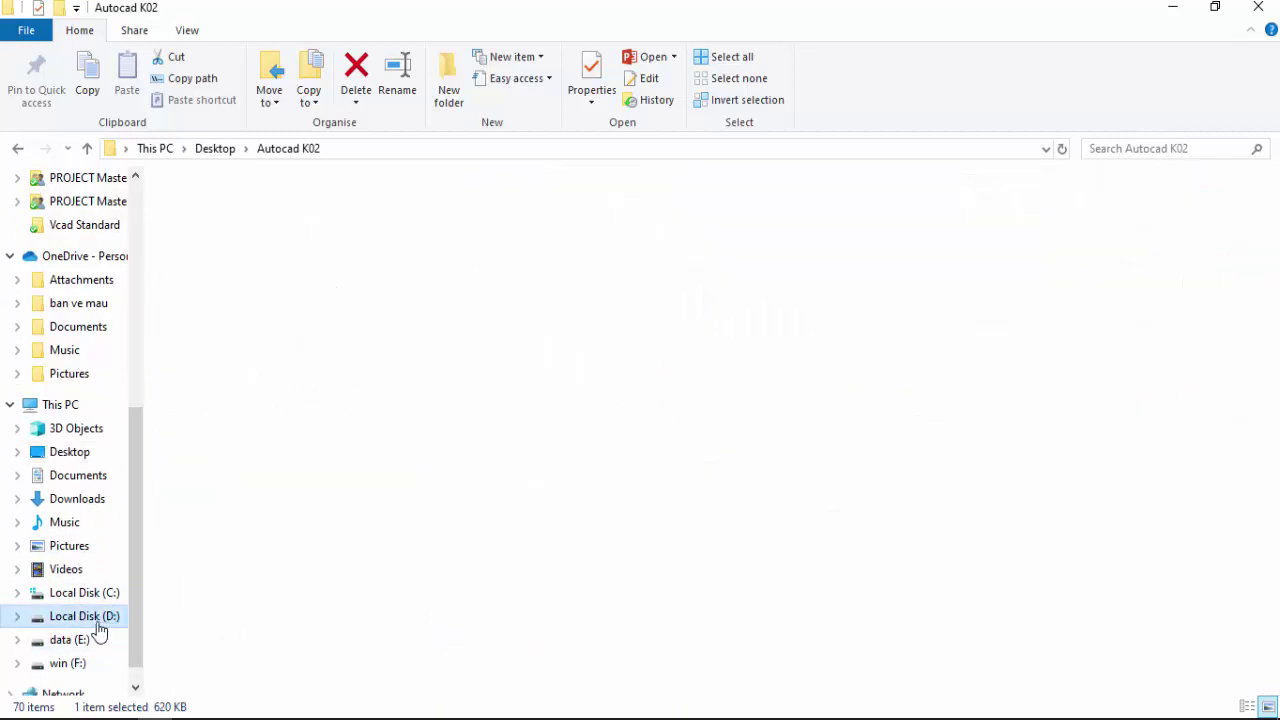
double_click(218, 638)
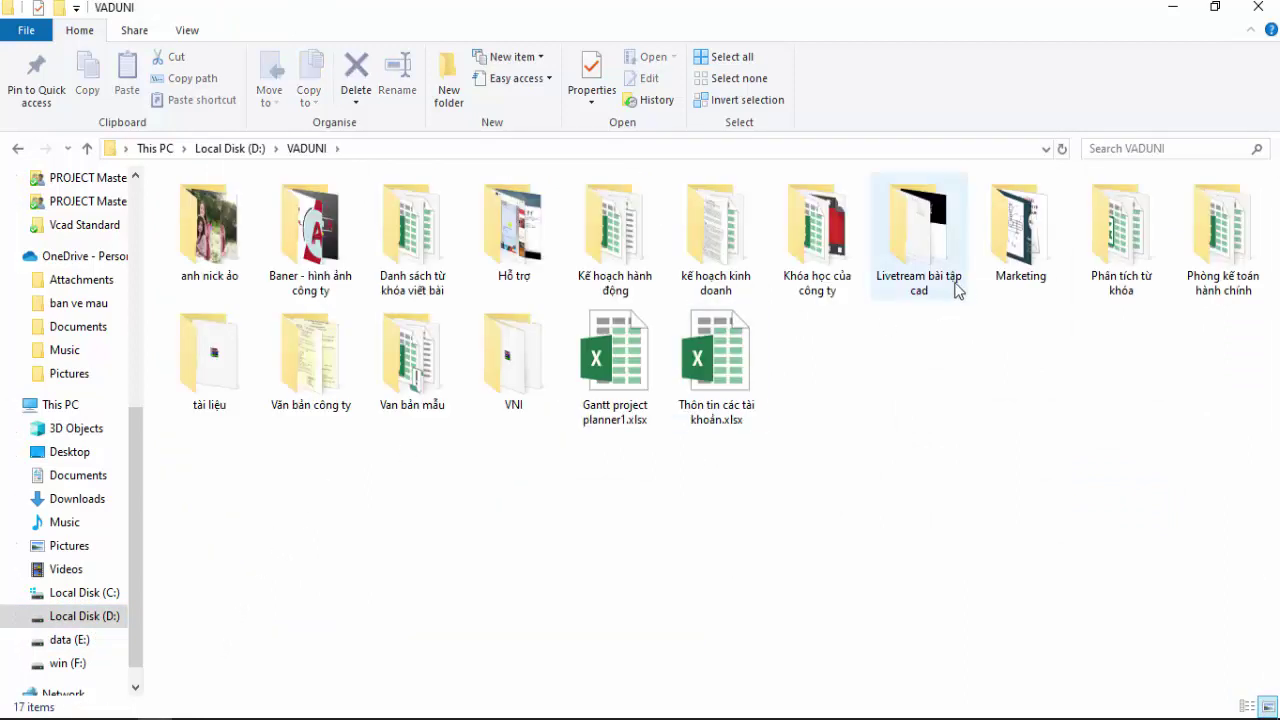
double_click(845, 292)
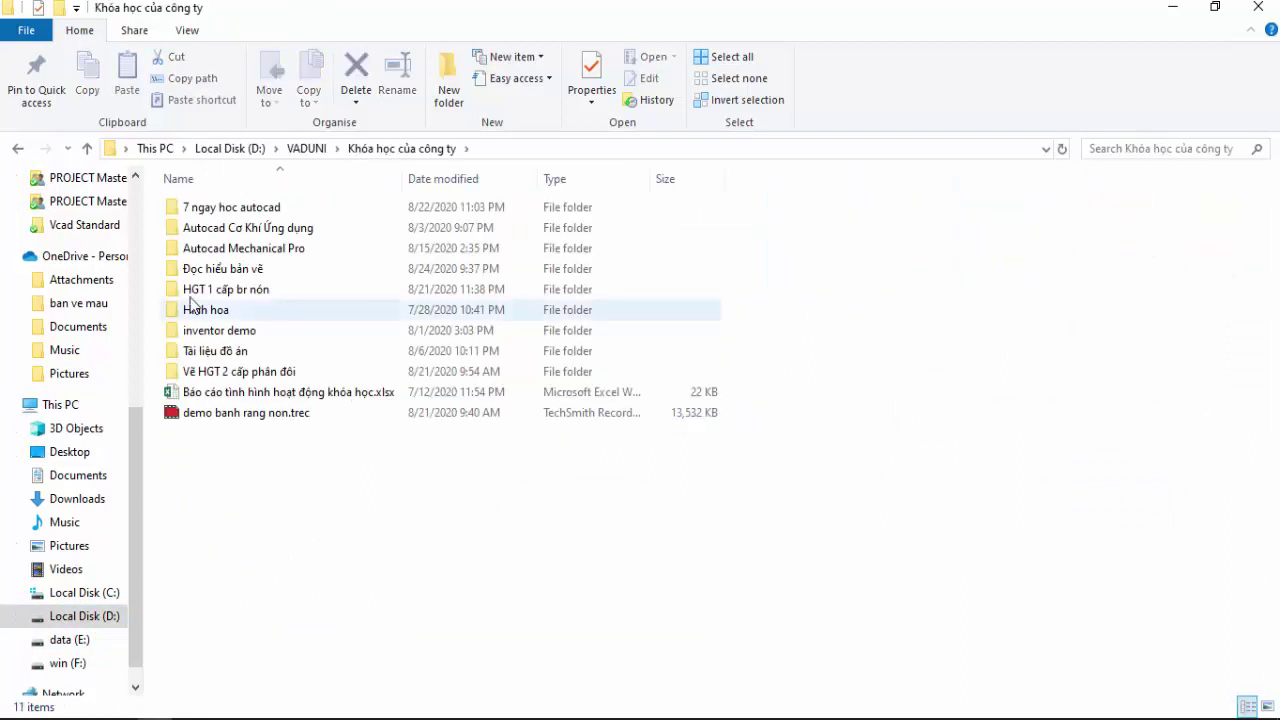
double_click(331, 270)
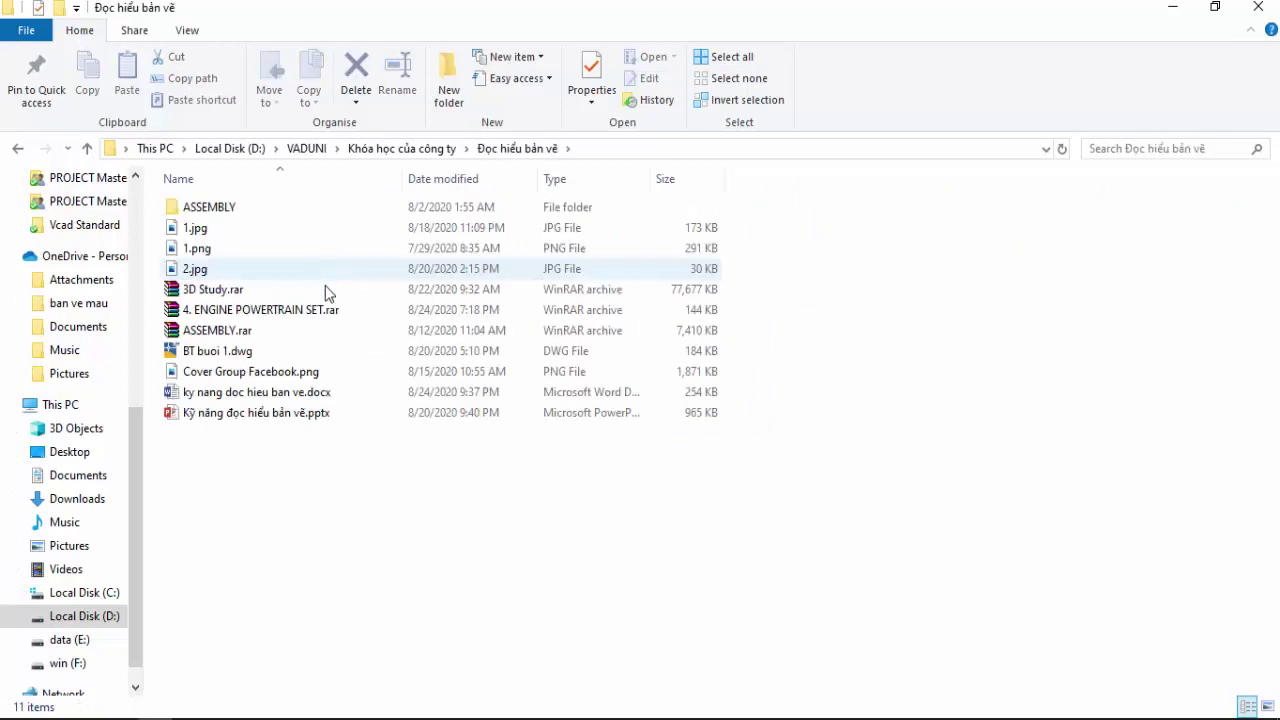
double_click(310, 393)
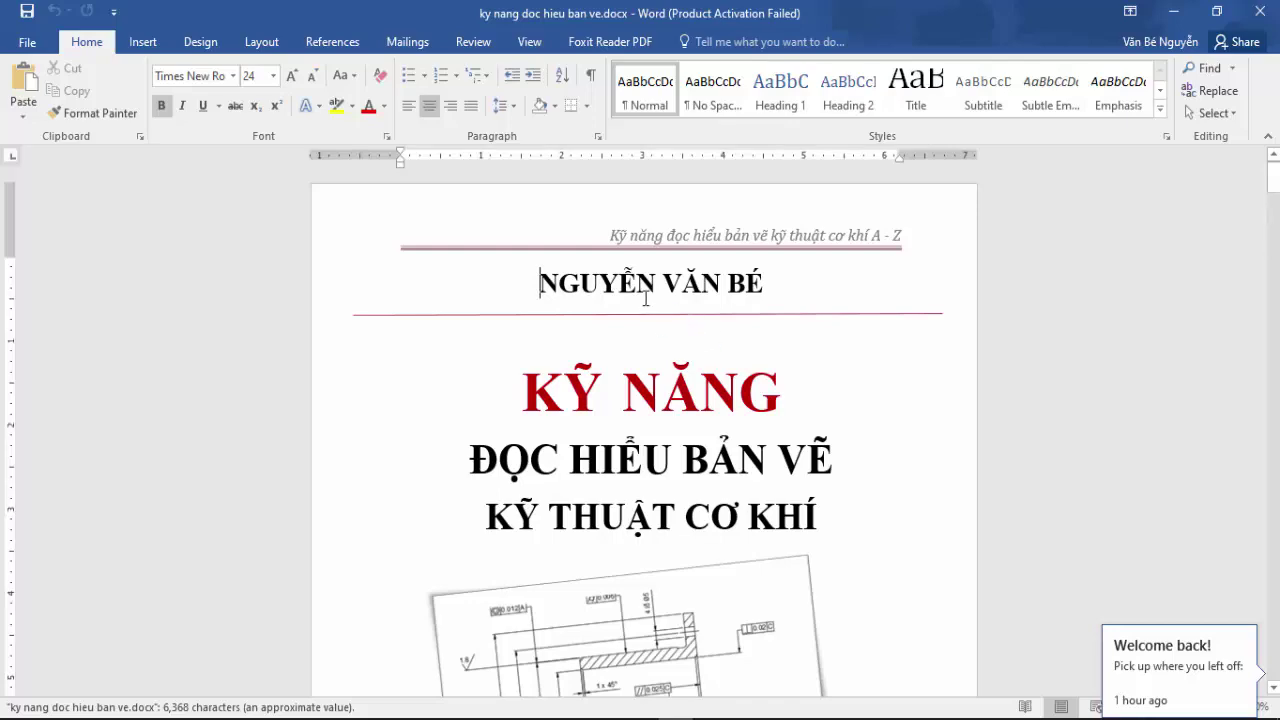
Close the Office activation notice and scroll down through the drawing-reading skills document.
scroll(618, 292, down, 3)
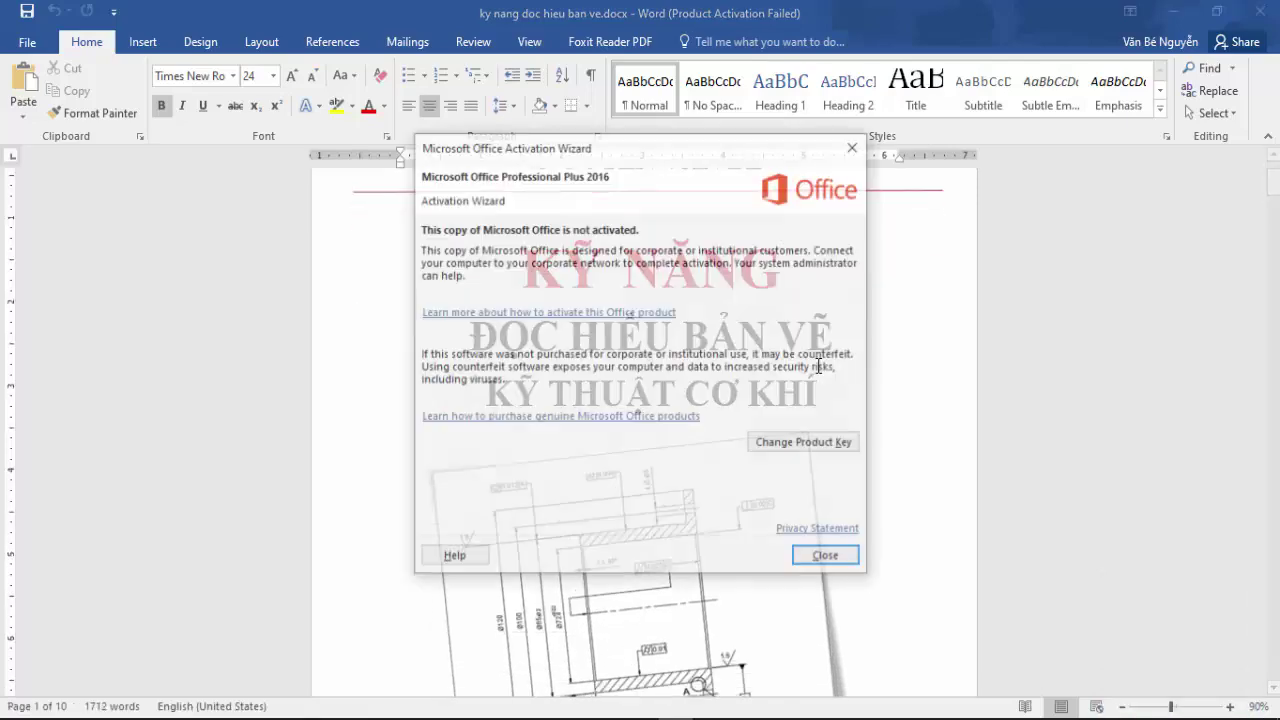
click(845, 560)
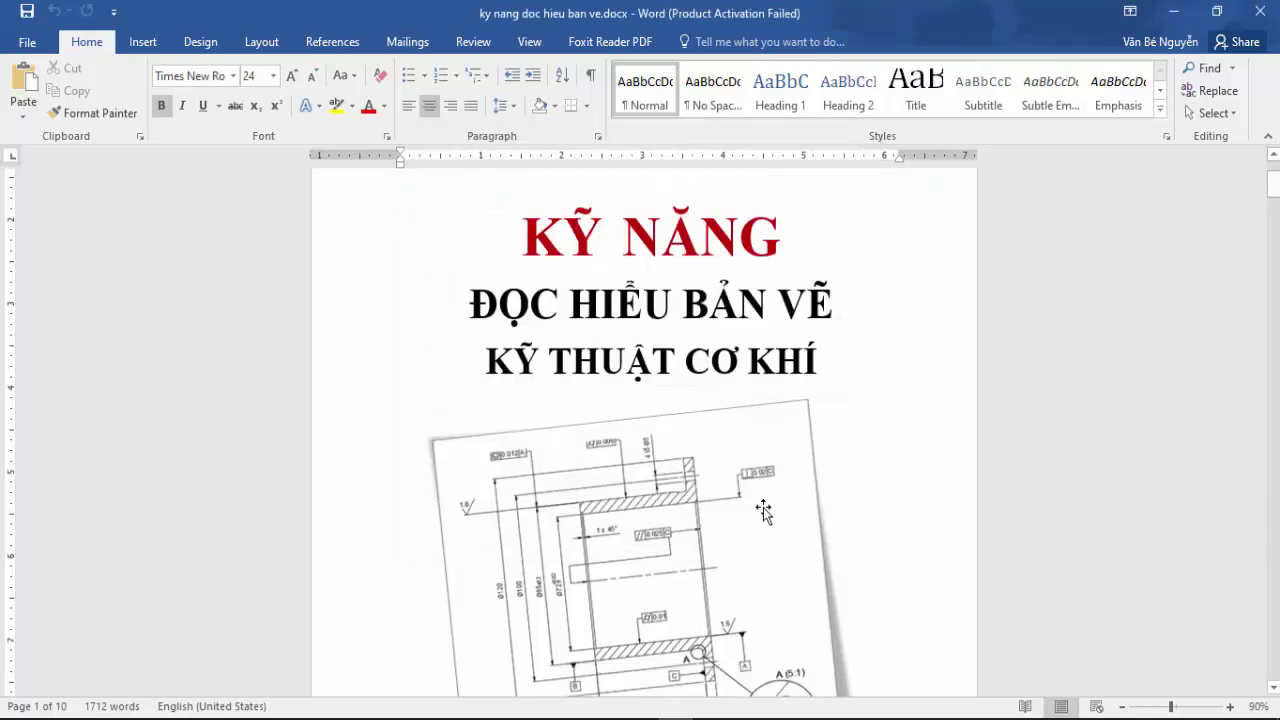
scroll(763, 509, down, 5)
scroll(766, 515, down, 5)
scroll(763, 515, down, 3)
scroll(763, 518, down, 3)
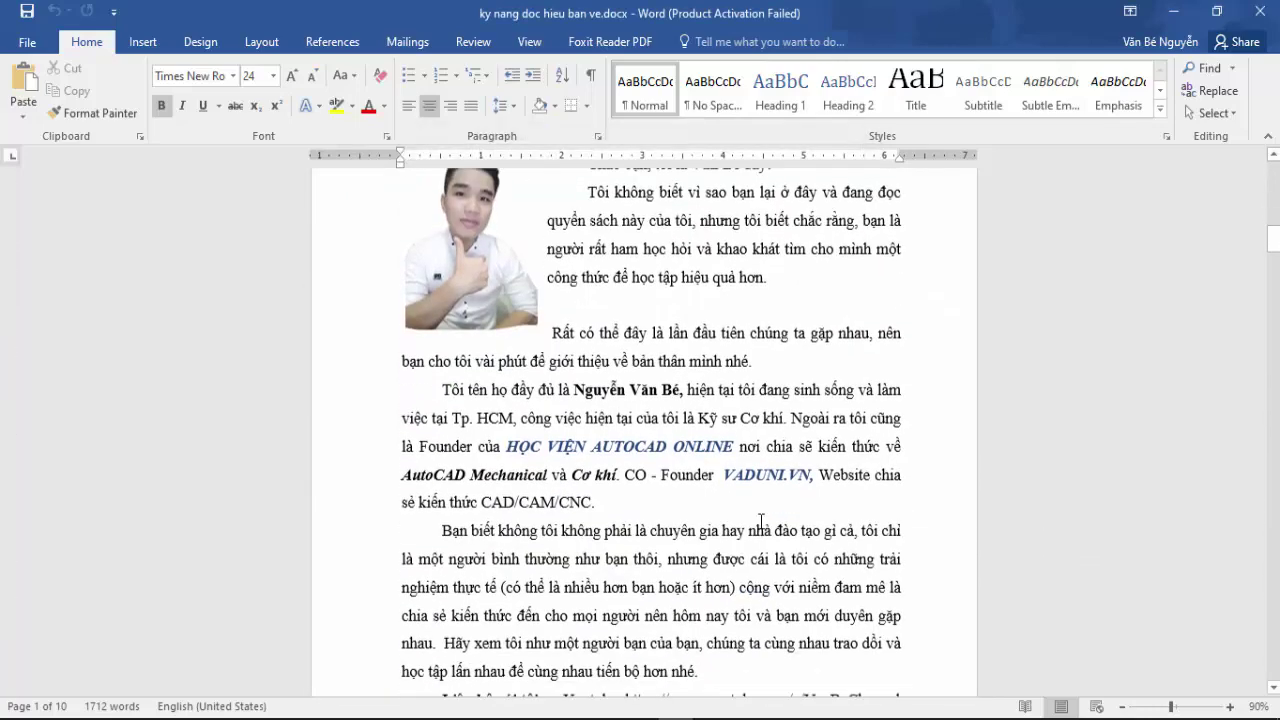
scroll(760, 523, down, 5)
scroll(766, 531, down, 4)
scroll(766, 531, down, 5)
scroll(766, 535, down, 5)
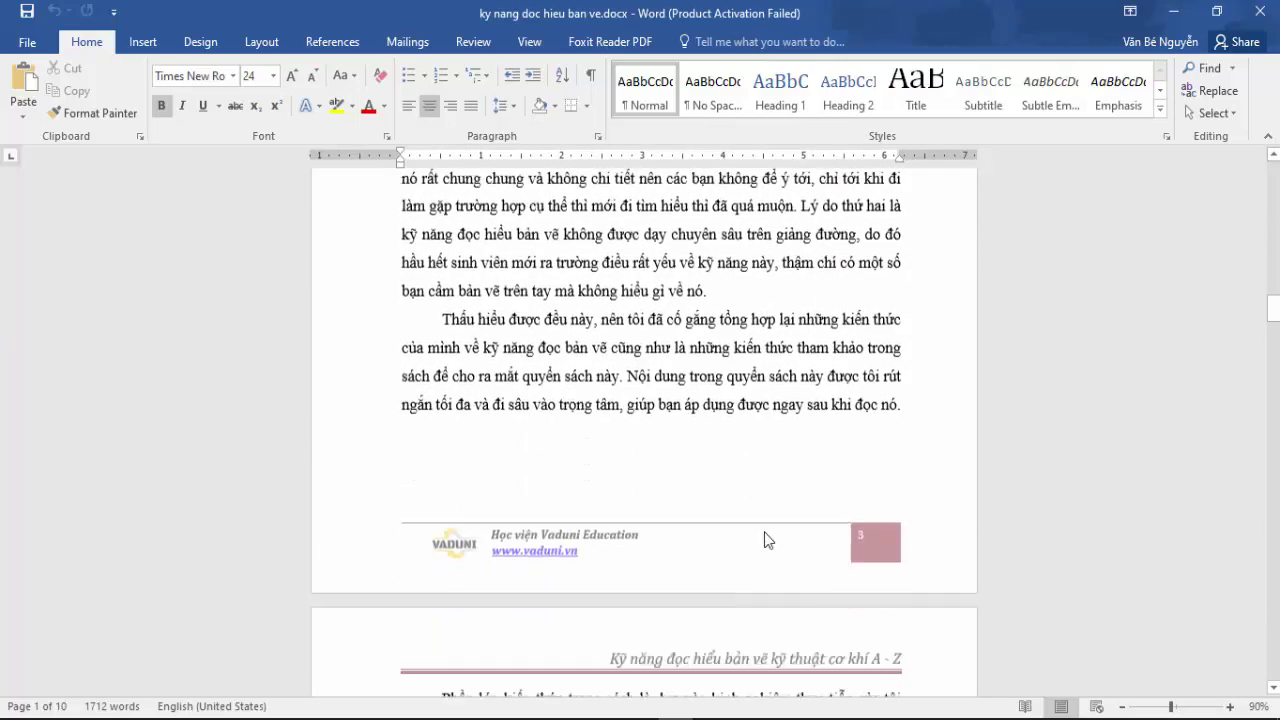
scroll(765, 535, down, 5)
scroll(761, 530, down, 5)
scroll(759, 528, down, 5)
scroll(757, 530, down, 6)
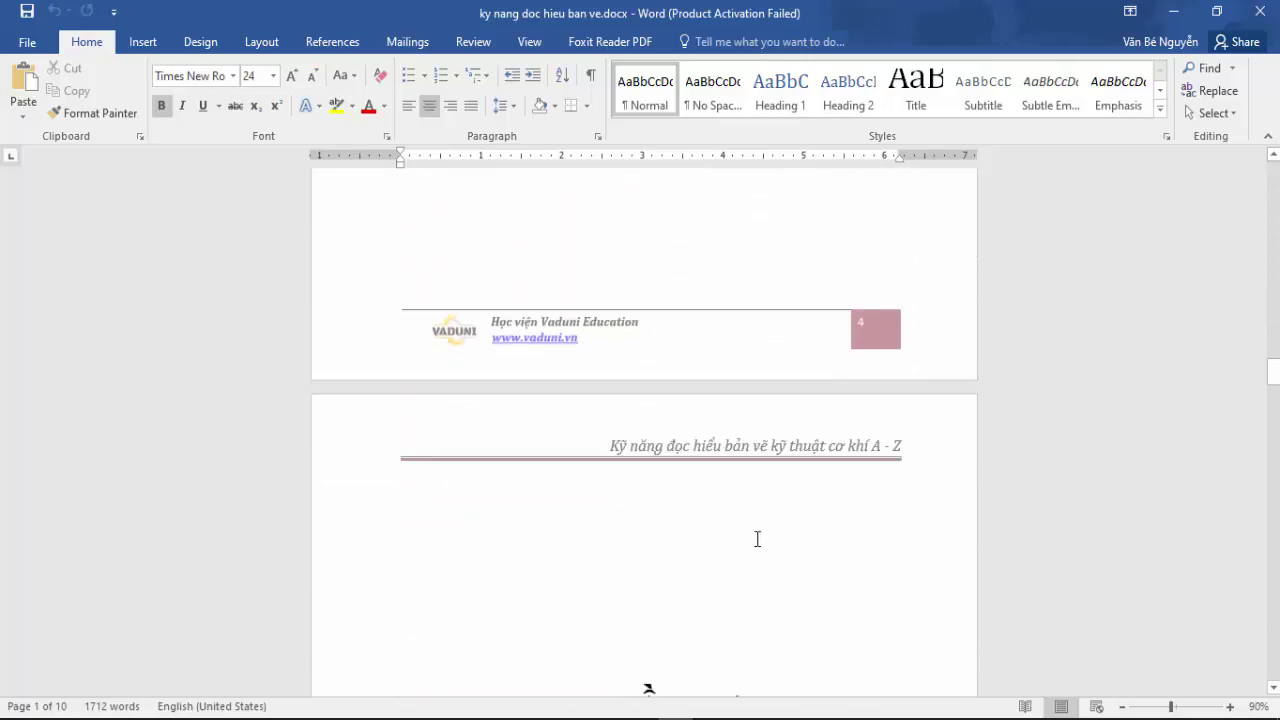
scroll(757, 536, down, 8)
scroll(762, 533, down, 8)
scroll(763, 533, down, 5)
scroll(762, 534, down, 8)
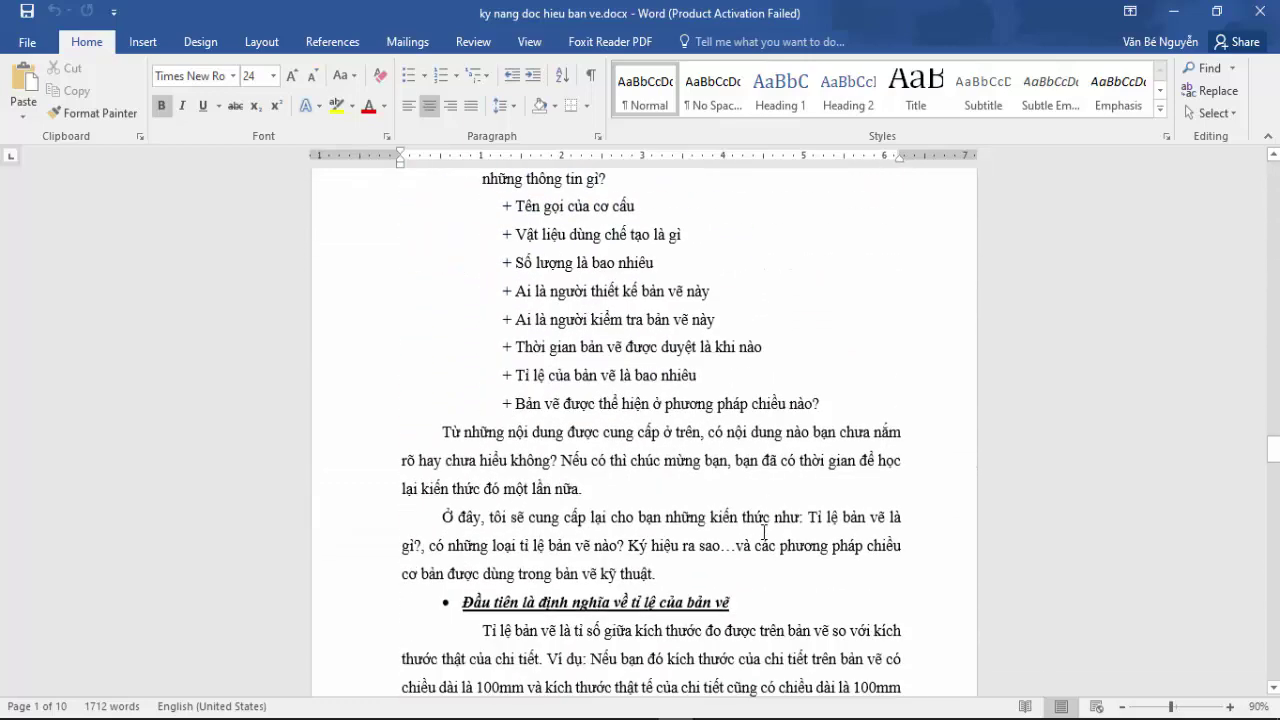
scroll(761, 534, down, 7)
scroll(760, 535, down, 8)
scroll(759, 535, down, 6)
scroll(759, 535, down, 7)
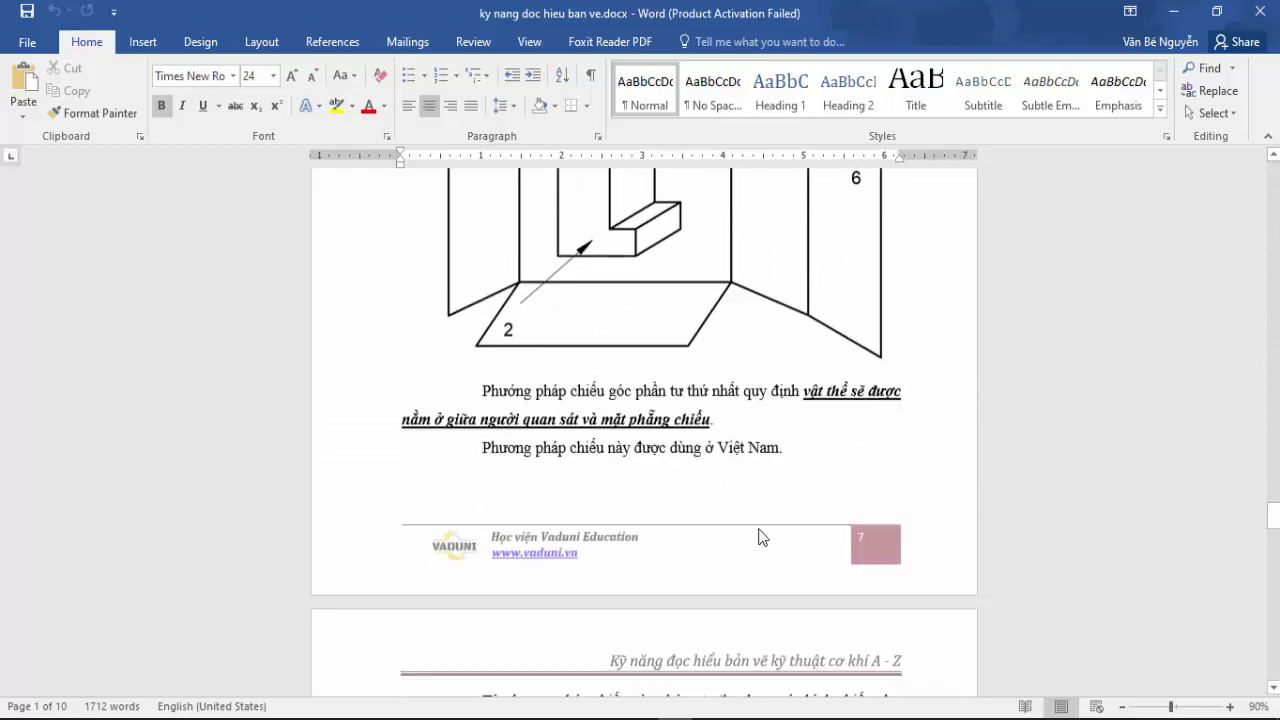
scroll(759, 535, down, 6)
scroll(758, 535, down, 5)
scroll(759, 535, down, 6)
scroll(755, 536, down, 6)
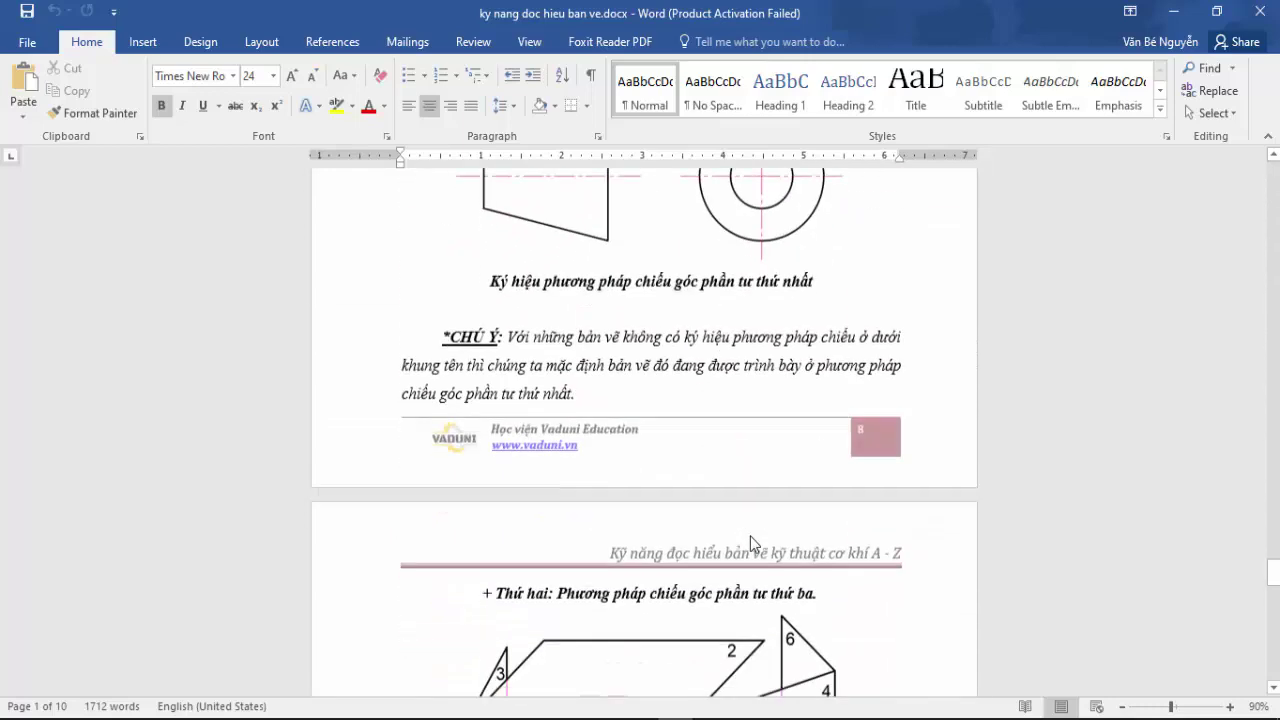
scroll(751, 537, down, 7)
scroll(749, 540, down, 6)
scroll(748, 543, down, 6)
scroll(746, 543, down, 7)
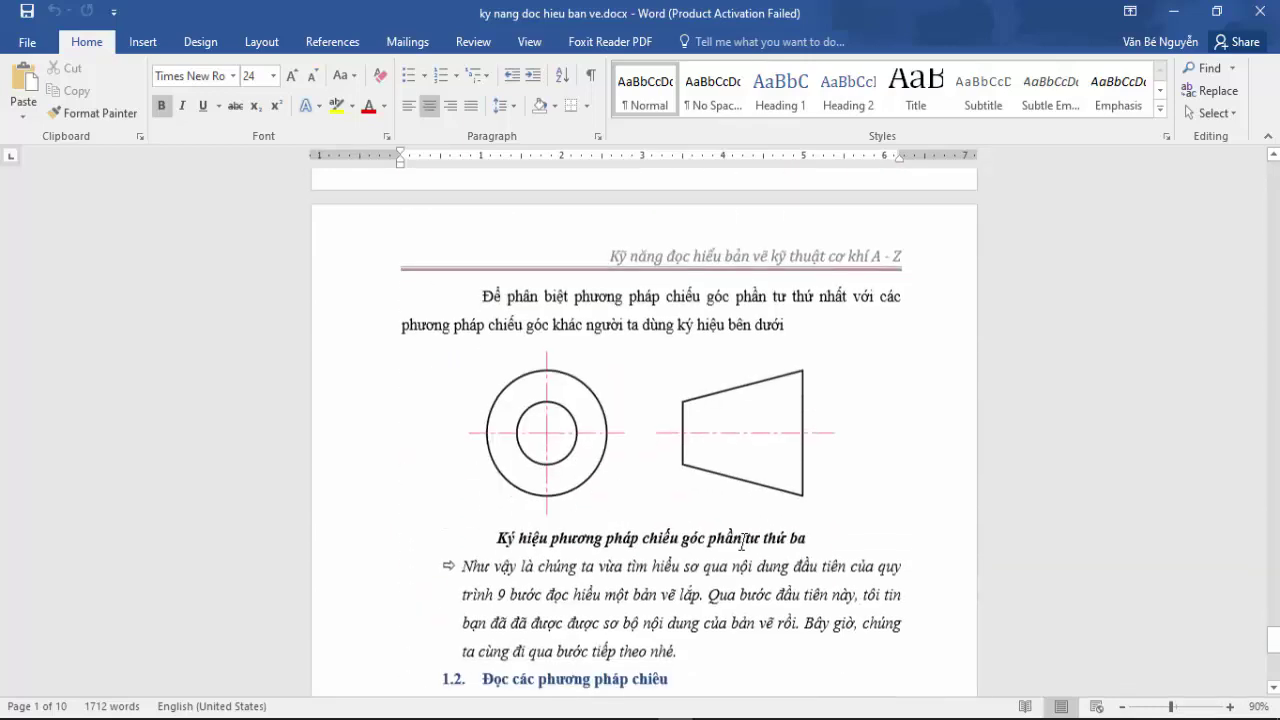
scroll(743, 542, down, 6)
scroll(740, 542, down, 5)
Scroll back up the document, then minimize Word to reveal the Đọc hiểu bản vẽ folder.
scroll(740, 542, up, 4)
scroll(737, 537, up, 6)
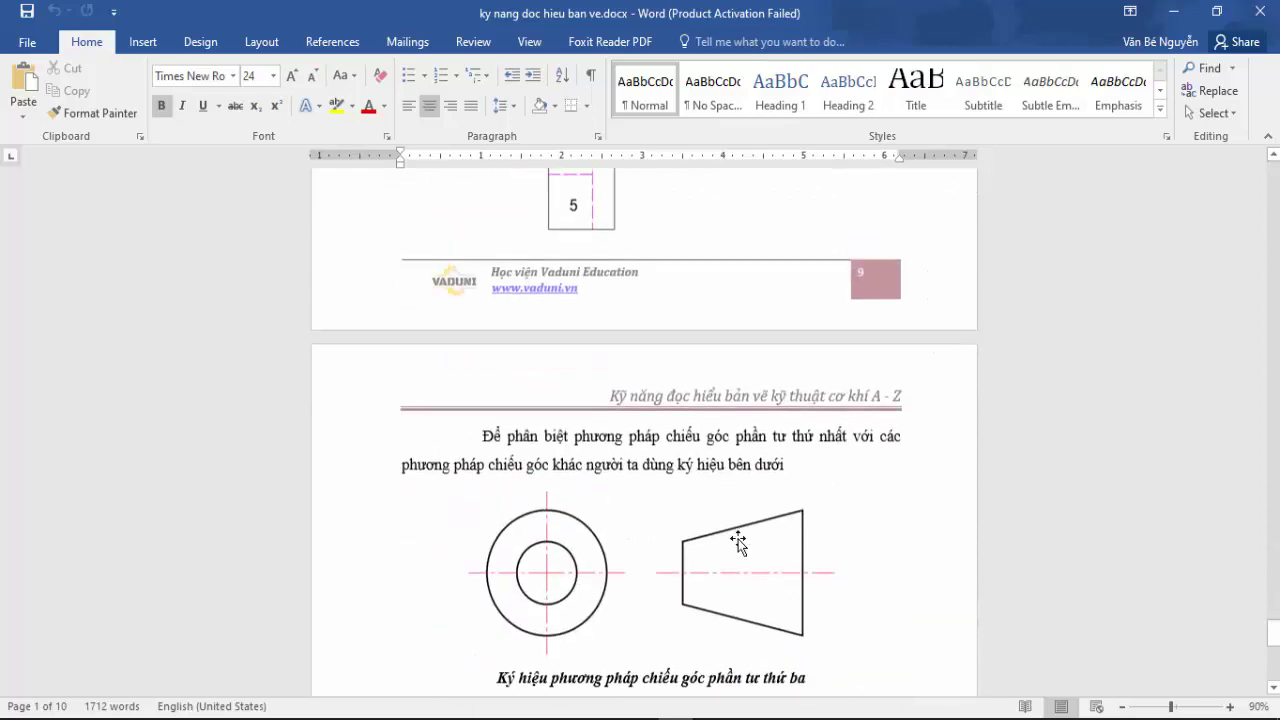
scroll(740, 543, up, 6)
scroll(742, 541, up, 6)
scroll(740, 540, up, 6)
scroll(737, 528, up, 6)
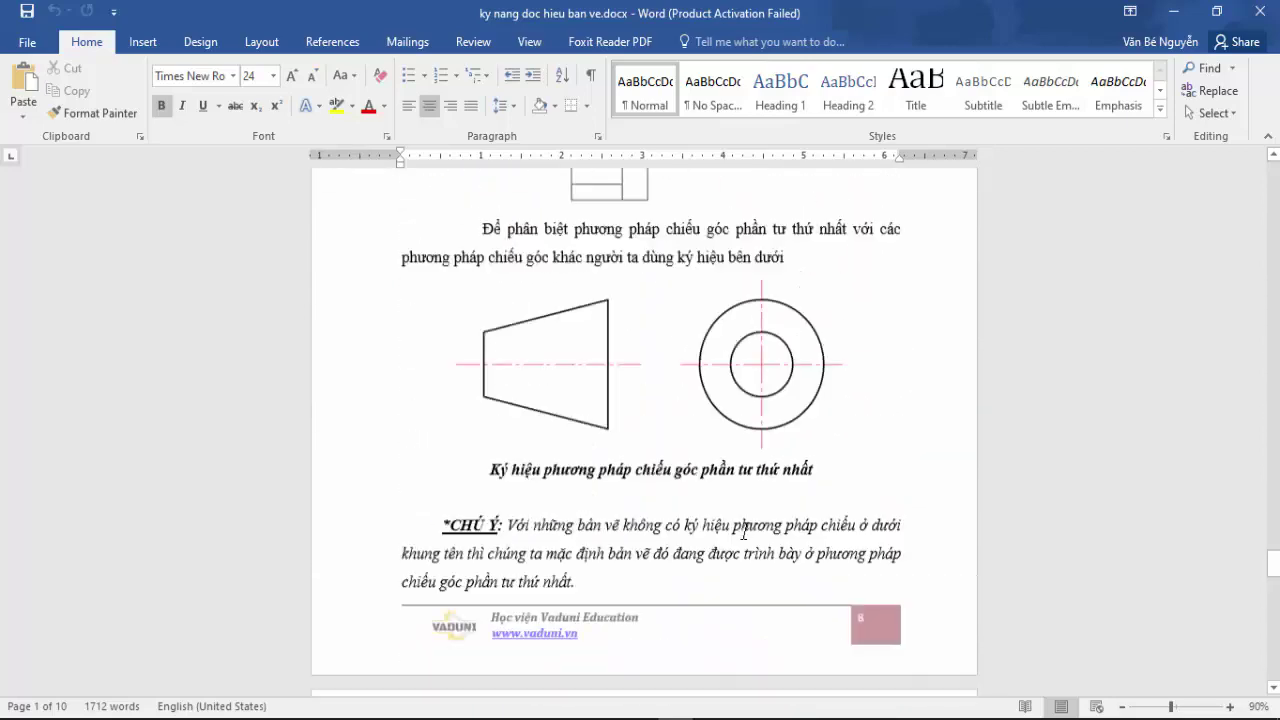
scroll(748, 531, up, 6)
scroll(748, 531, up, 4)
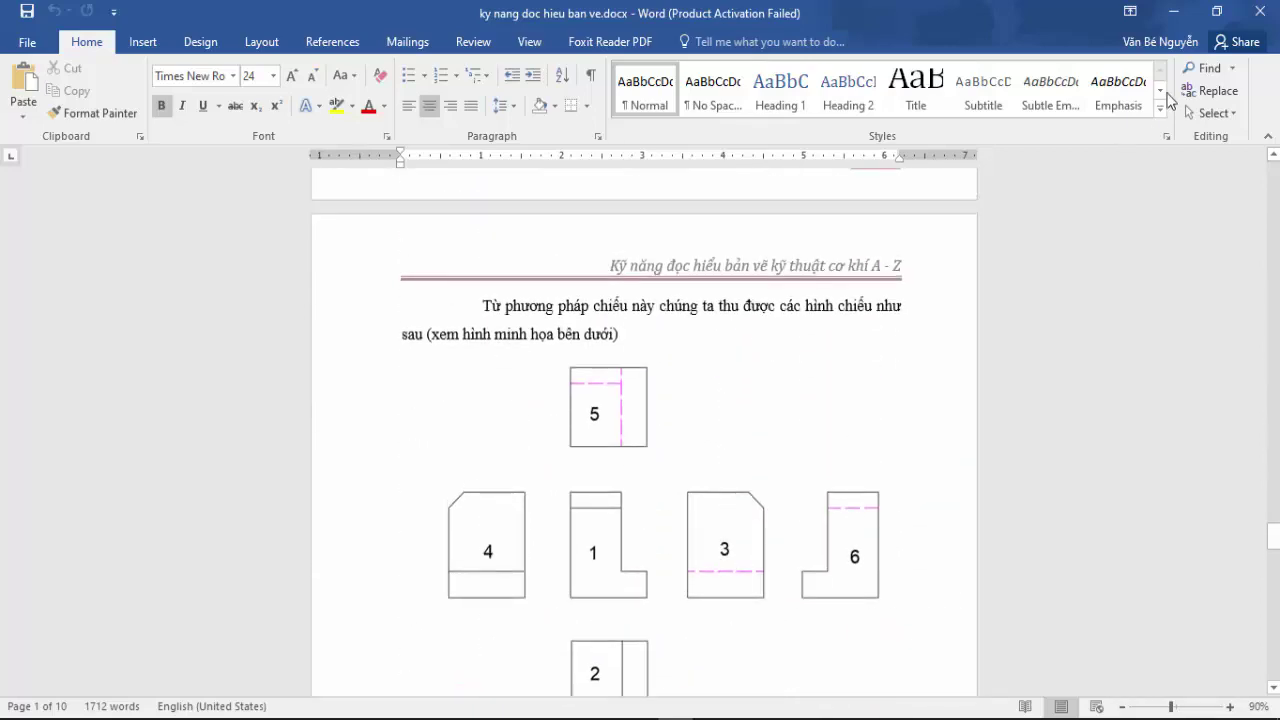
click(1172, 14)
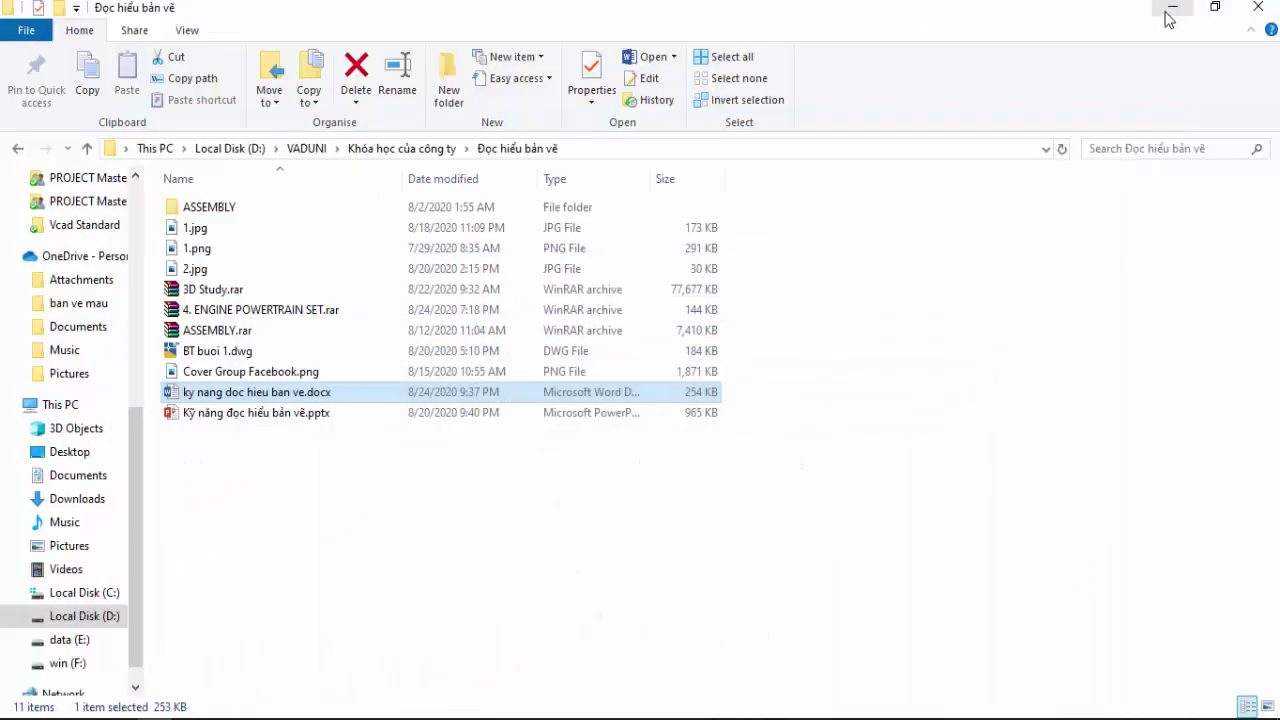
Hide File Explorer, view the 101 Tuyệt Chiêu course lessons, then minimize Chrome to show slide 8.
click(1170, 10)
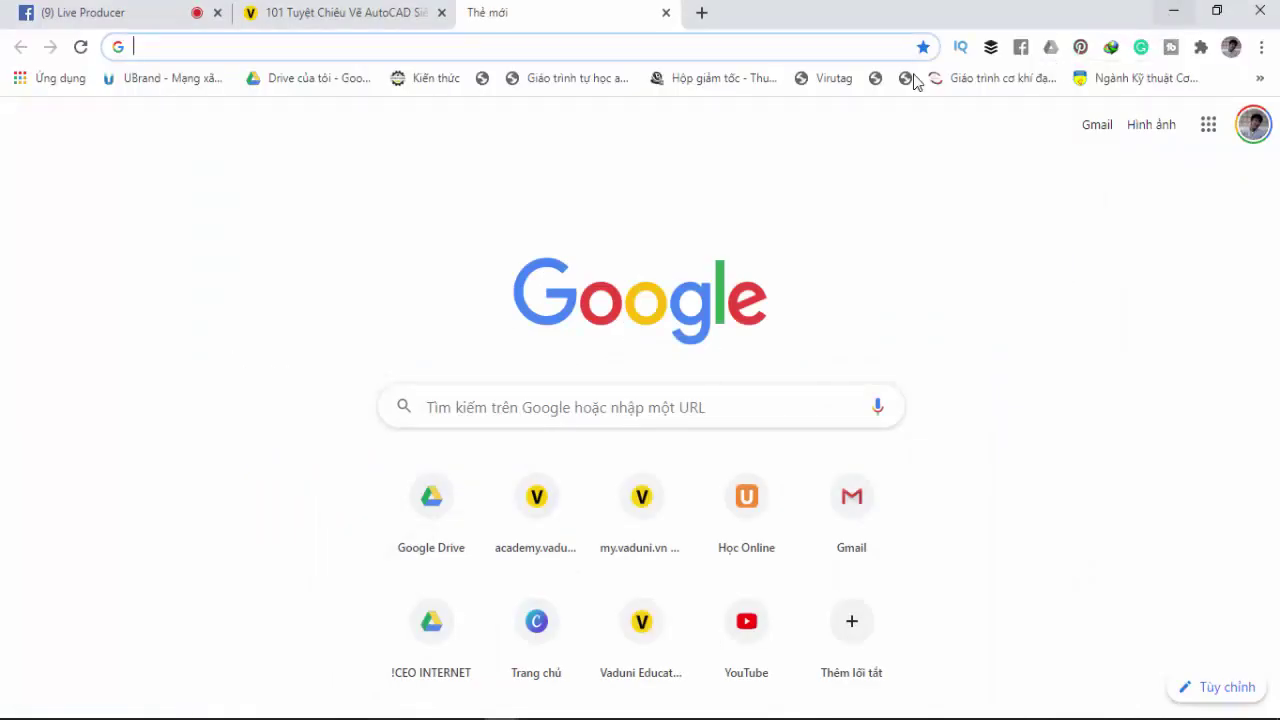
click(407, 20)
scroll(471, 451, up, 5)
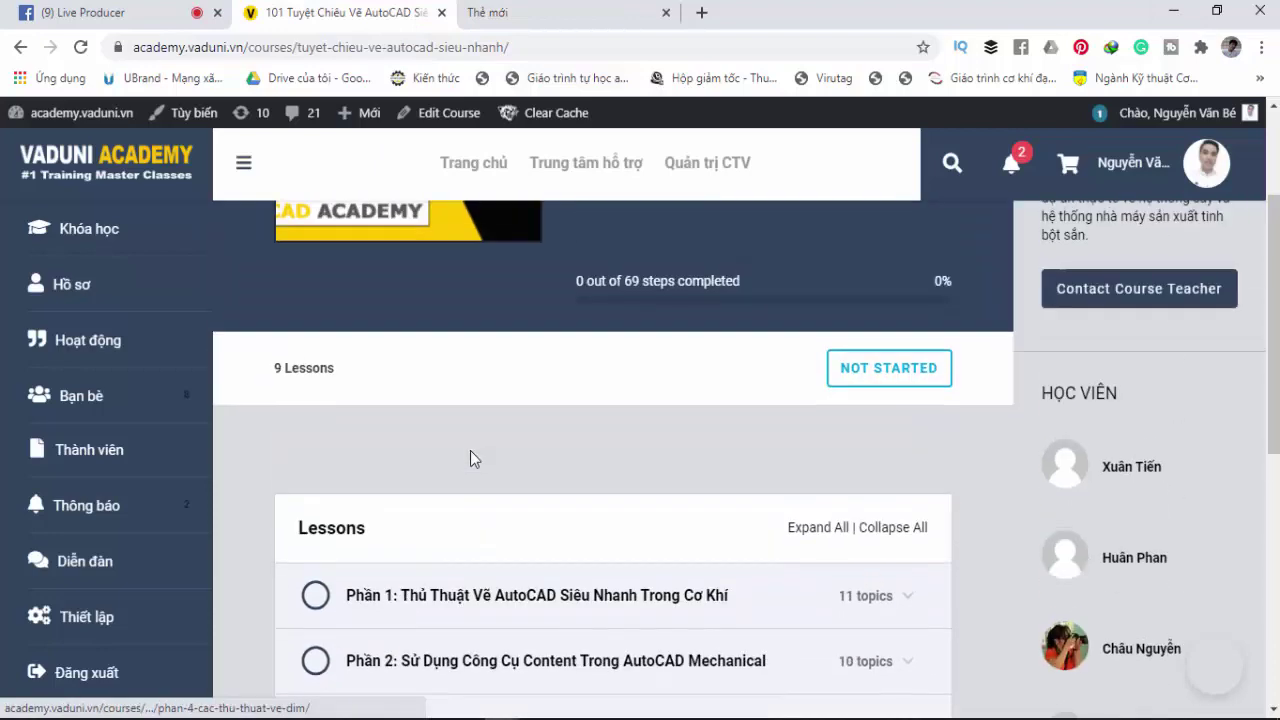
scroll(503, 430, down, 3)
scroll(503, 430, down, 3)
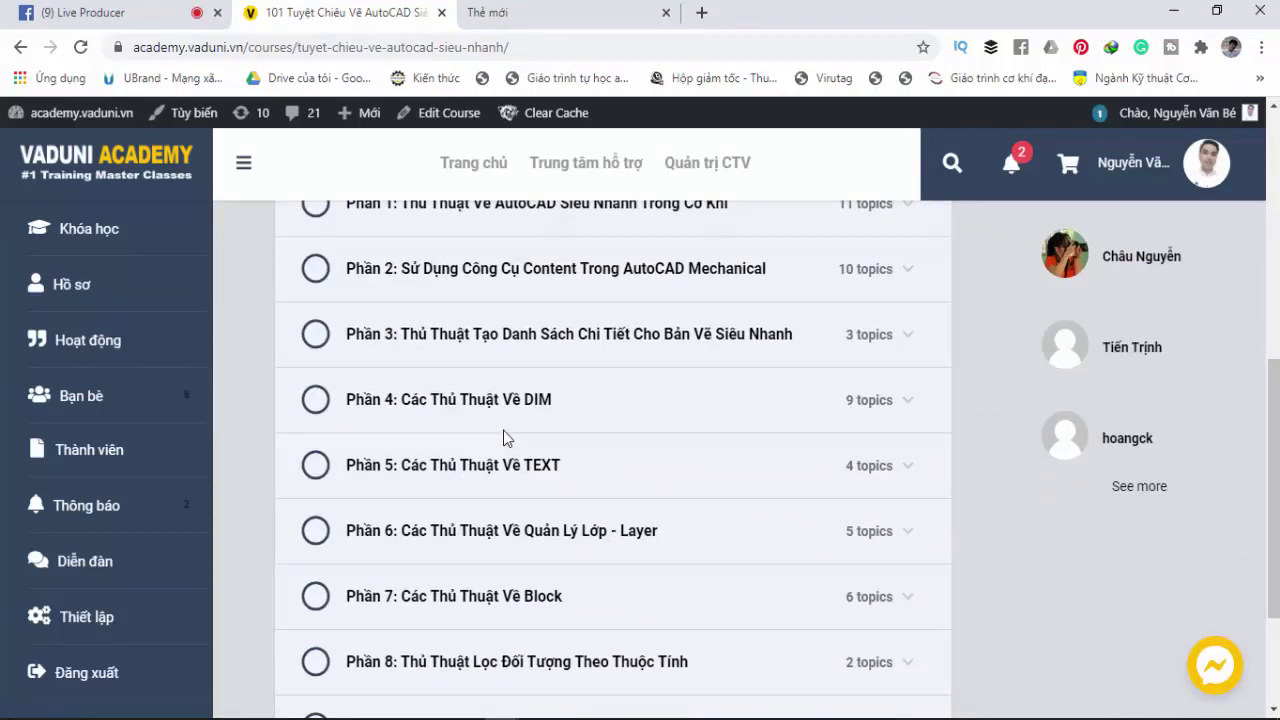
click(1174, 12)
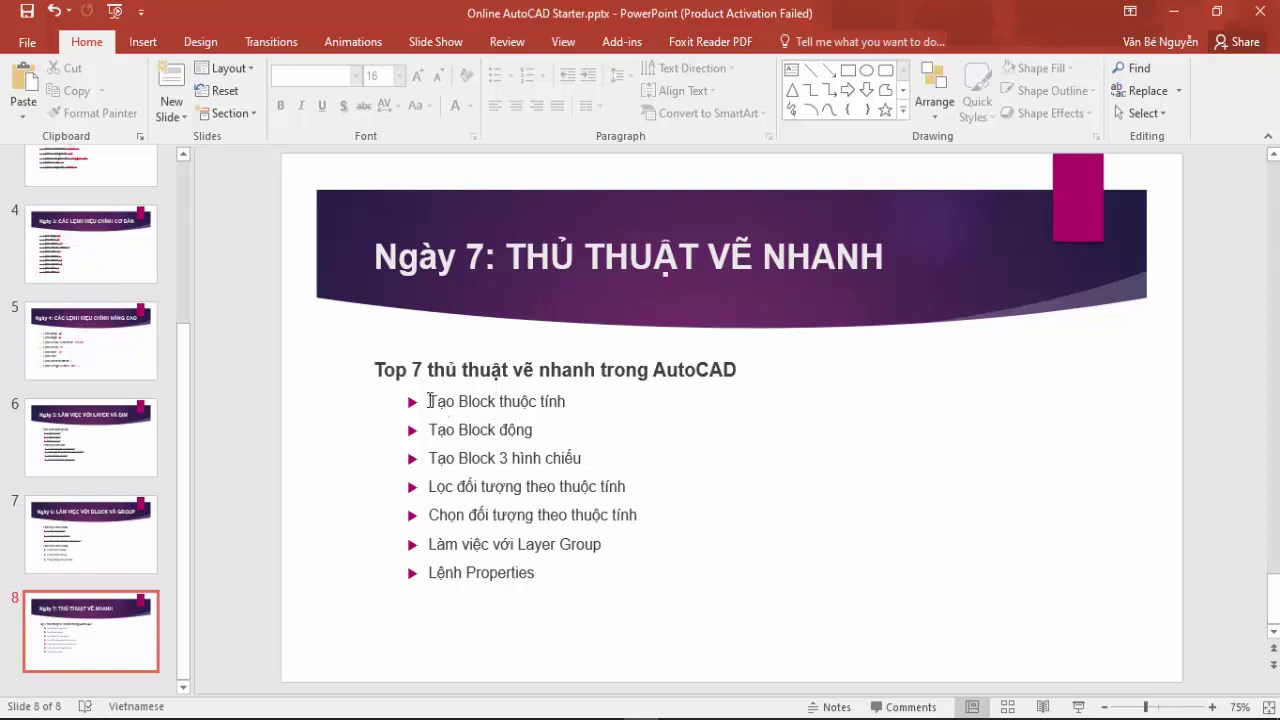
mouse_move(428, 401)
mouse_down()
mouse_move(591, 457)
mouse_move(638, 573)
mouse_up()
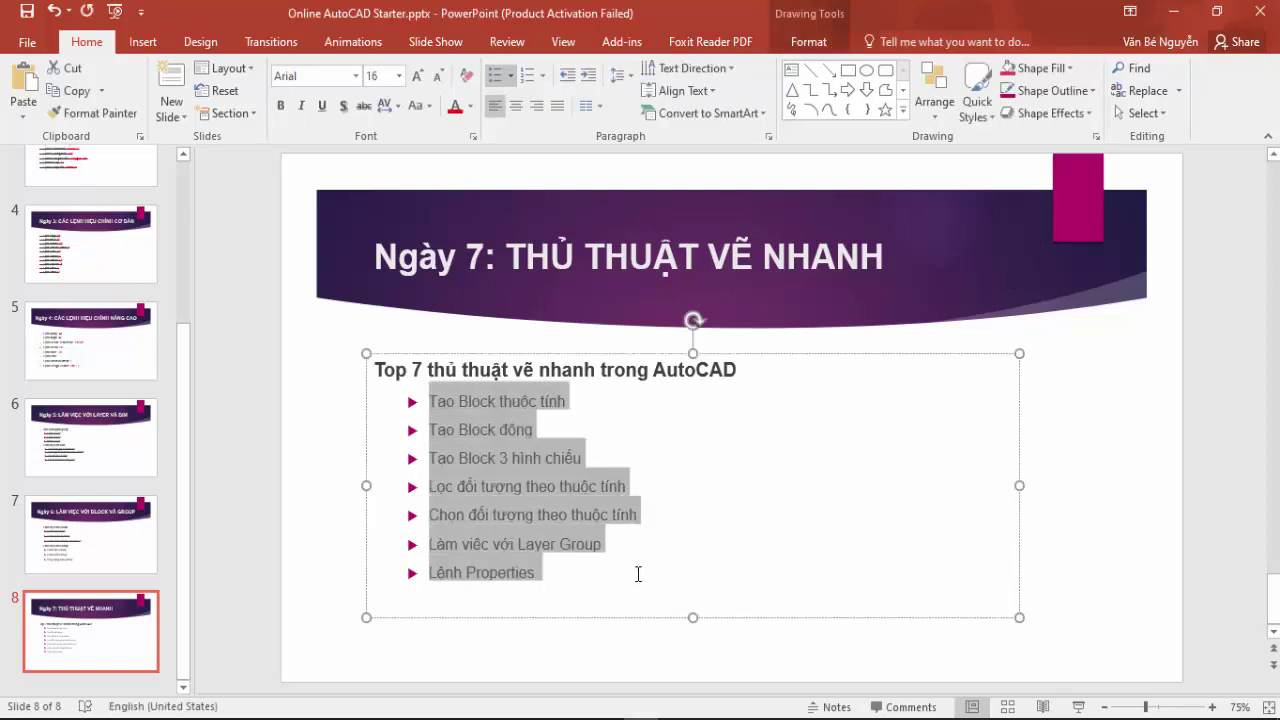
click(750, 463)
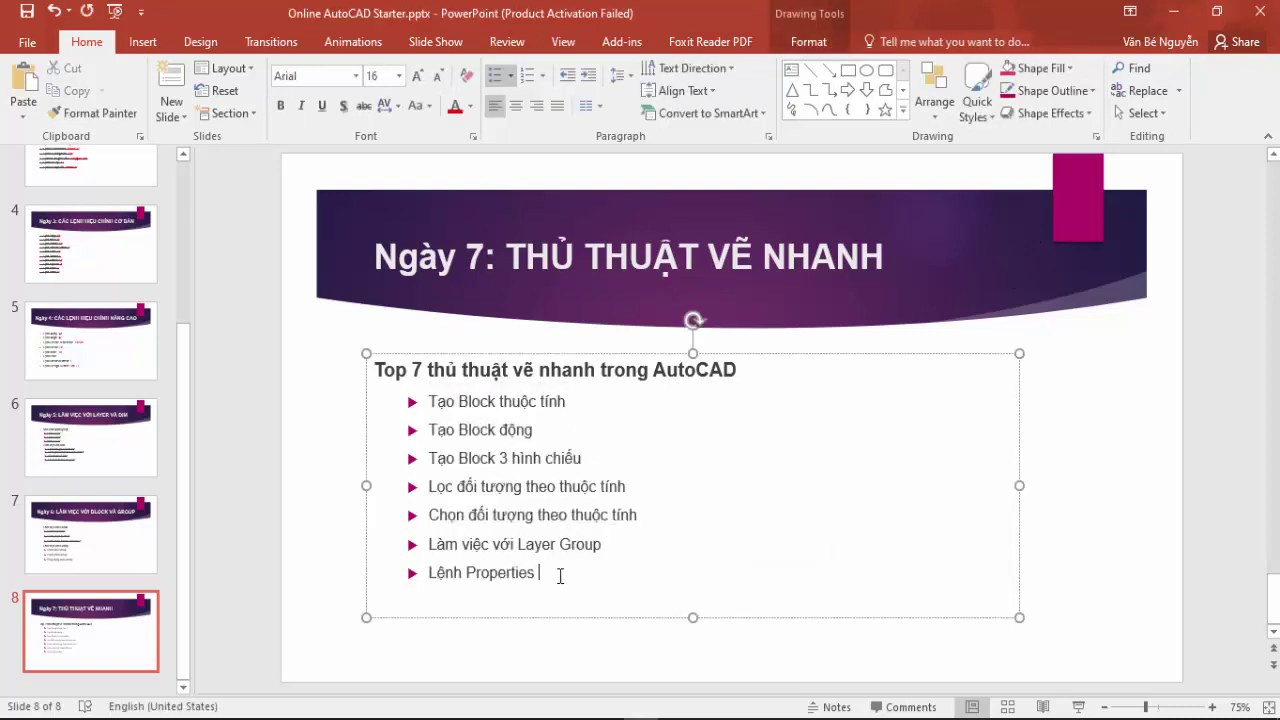
mouse_move(560, 576)
mouse_down()
mouse_move(434, 440)
mouse_move(432, 408)
mouse_up()
click(1071, 393)
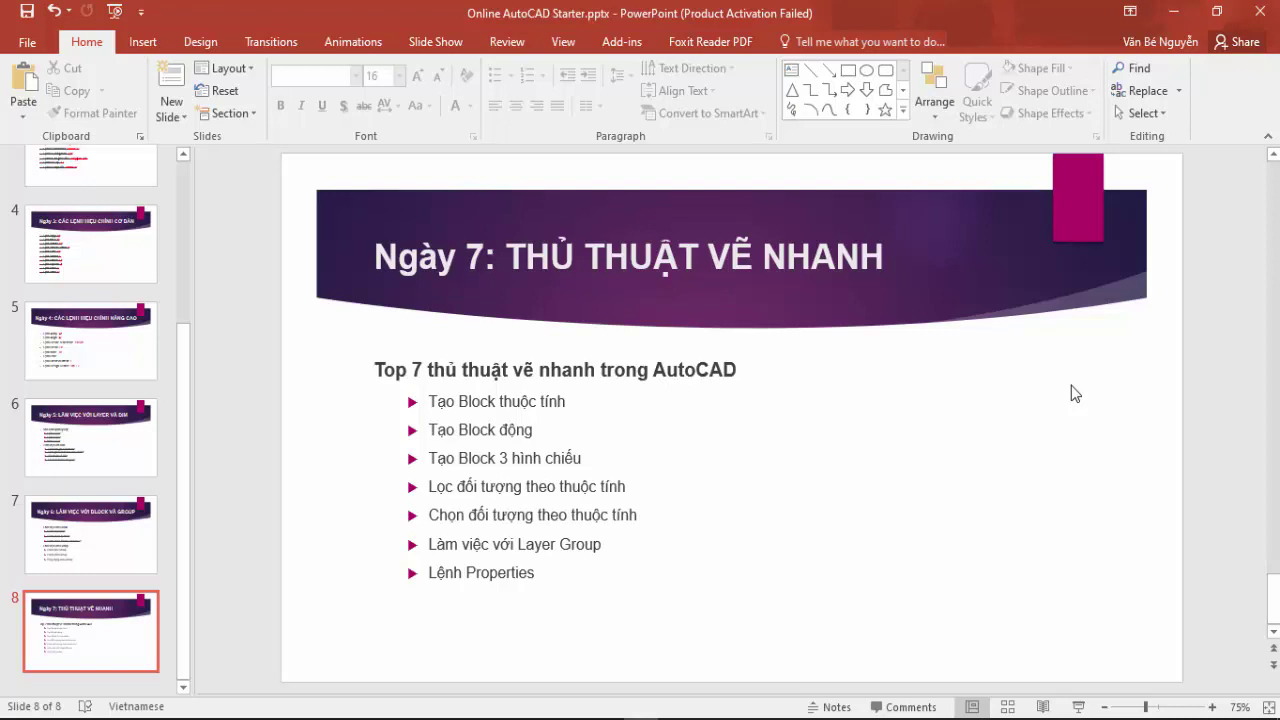
click(1178, 12)
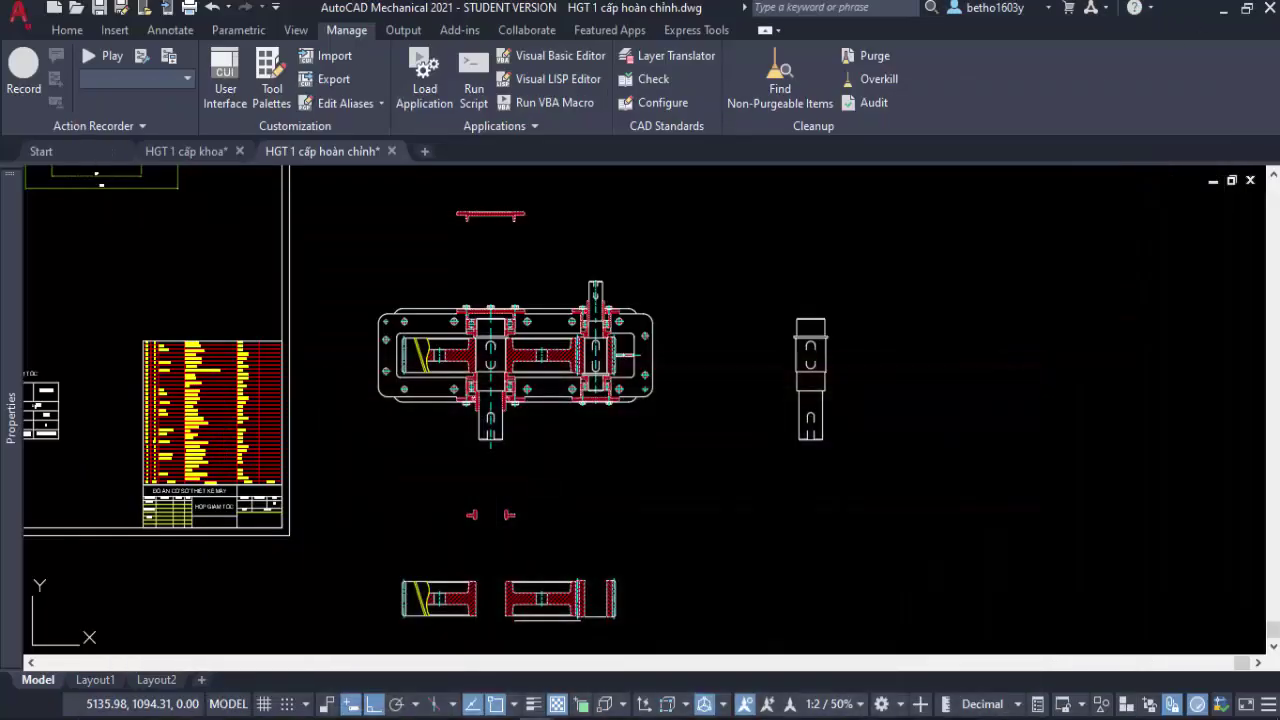
scroll(638, 535, up, 2)
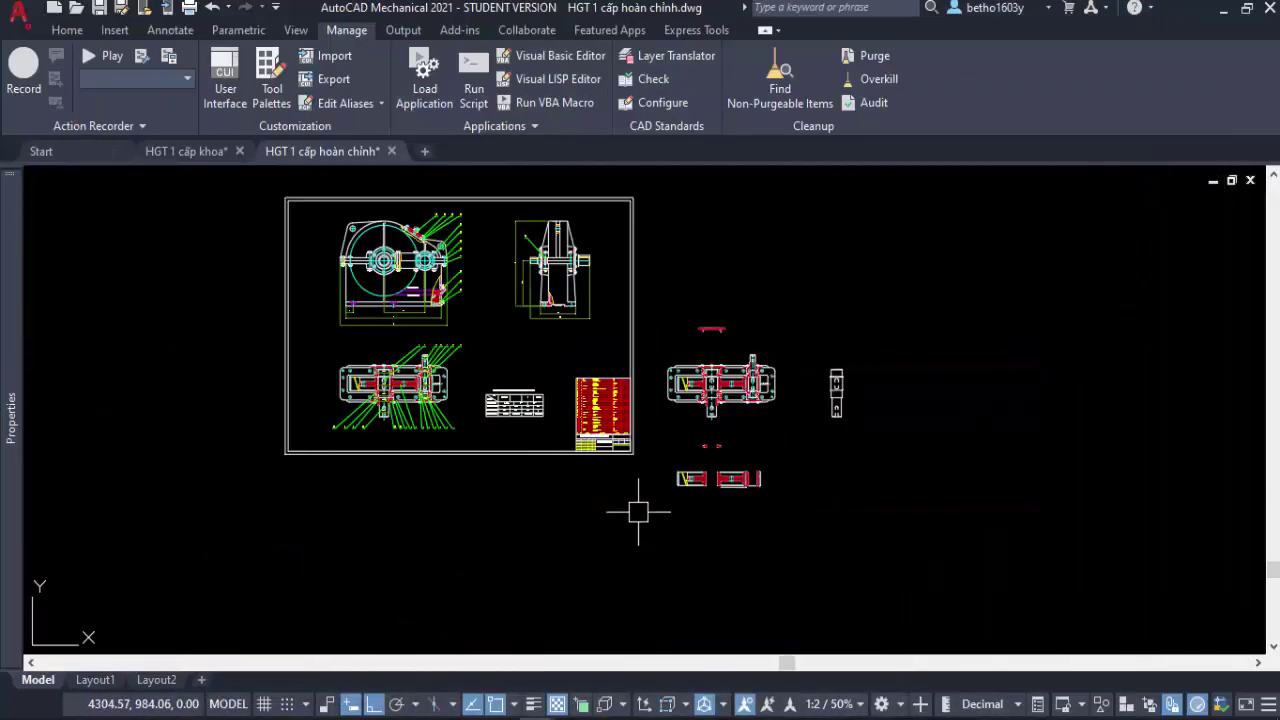
click(912, 552)
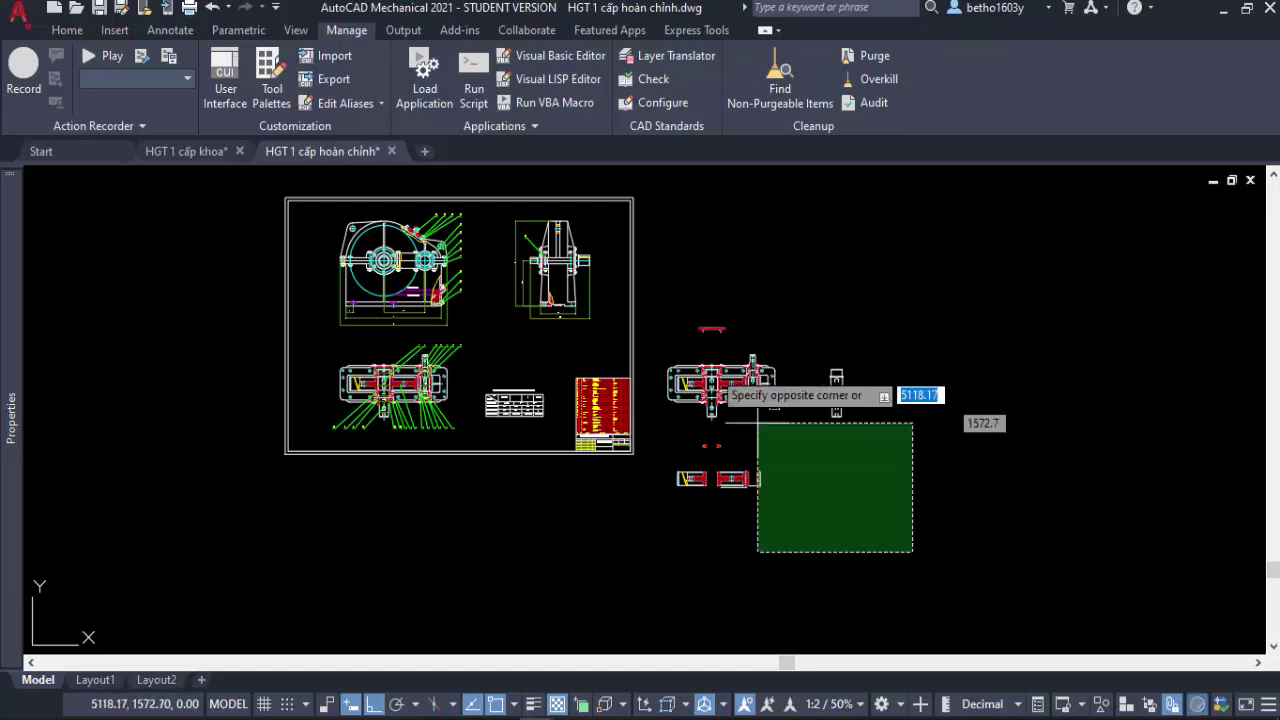
click(661, 265)
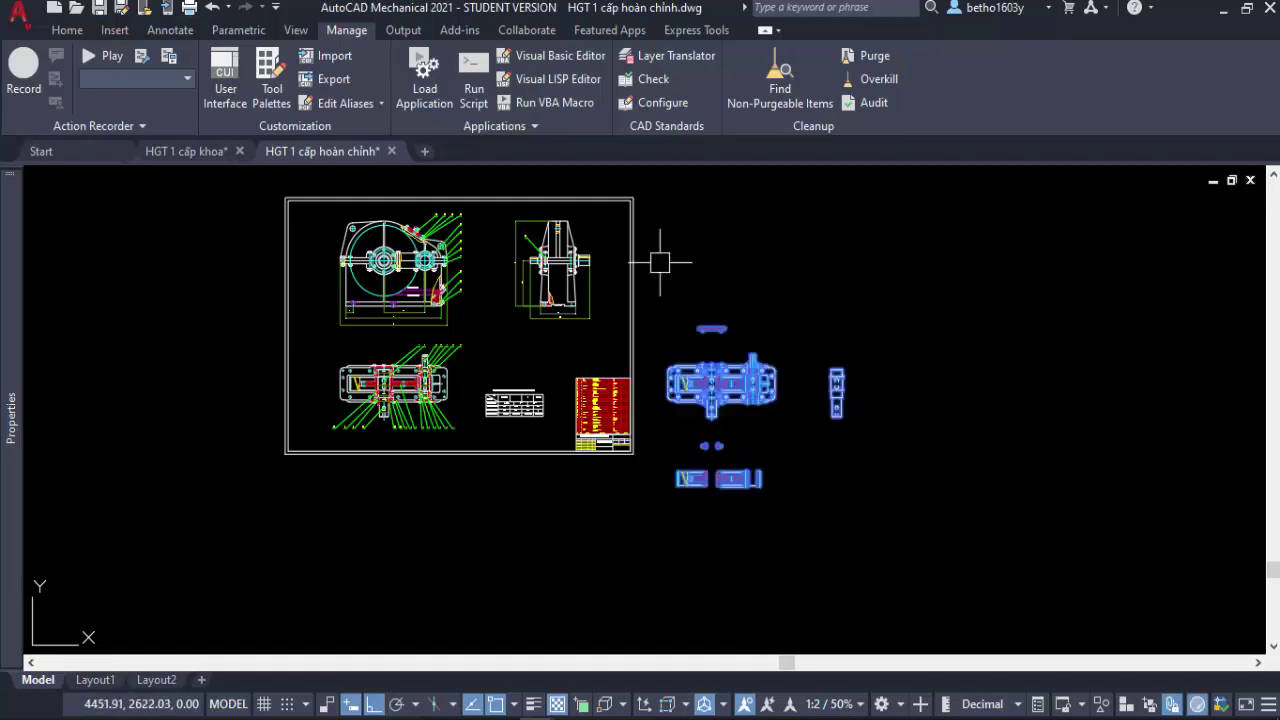
key(Delete)
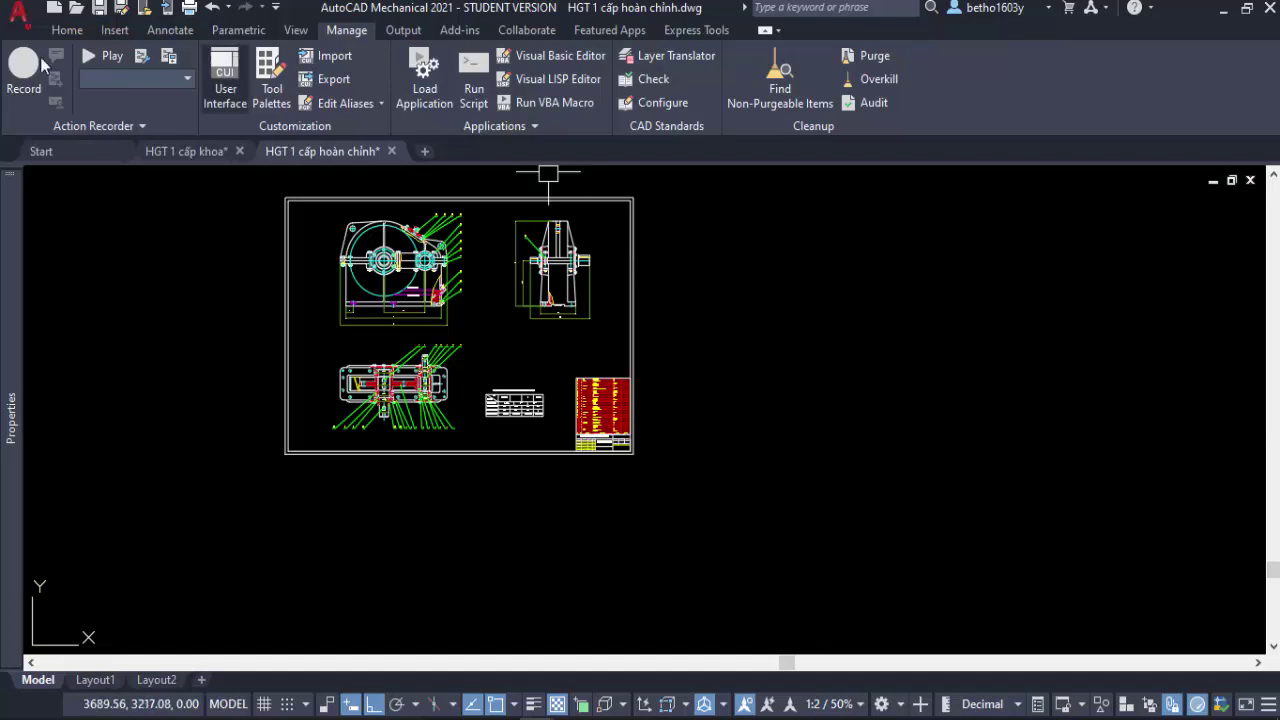
click(72, 30)
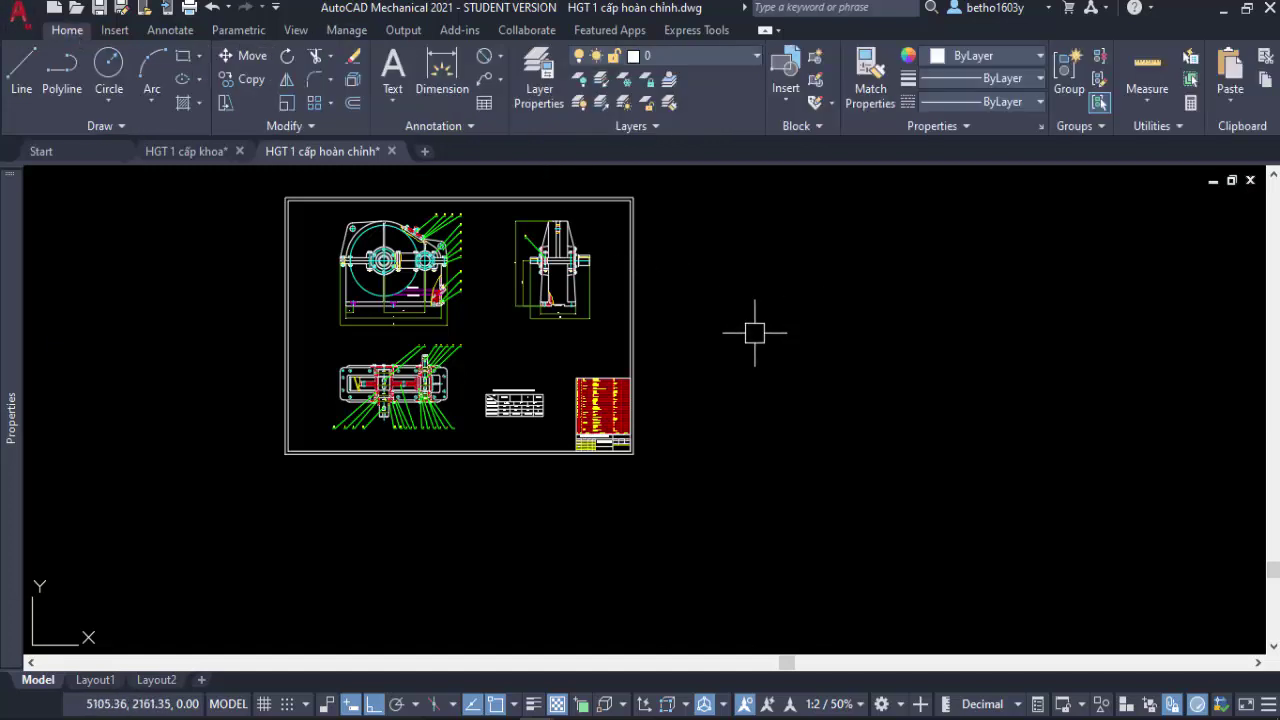
middle_drag(754, 331, 817, 408)
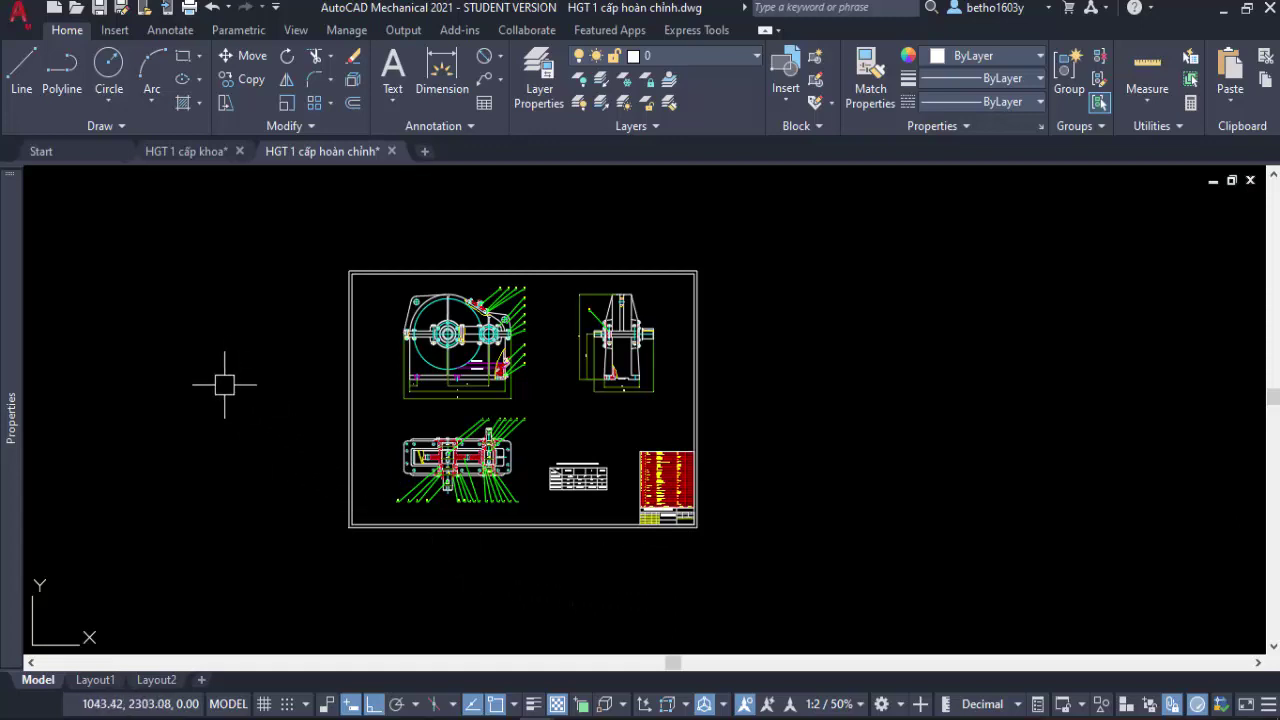
middle_drag(295, 469, 407, 435)
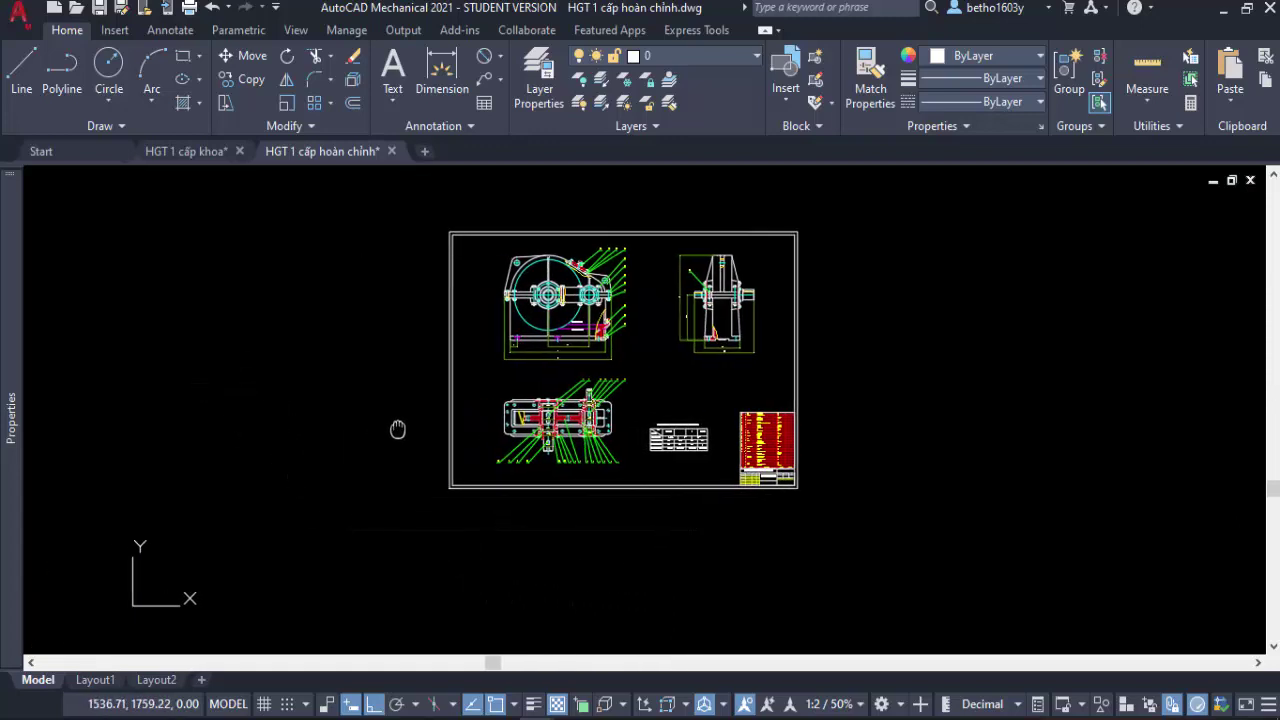
click(255, 32)
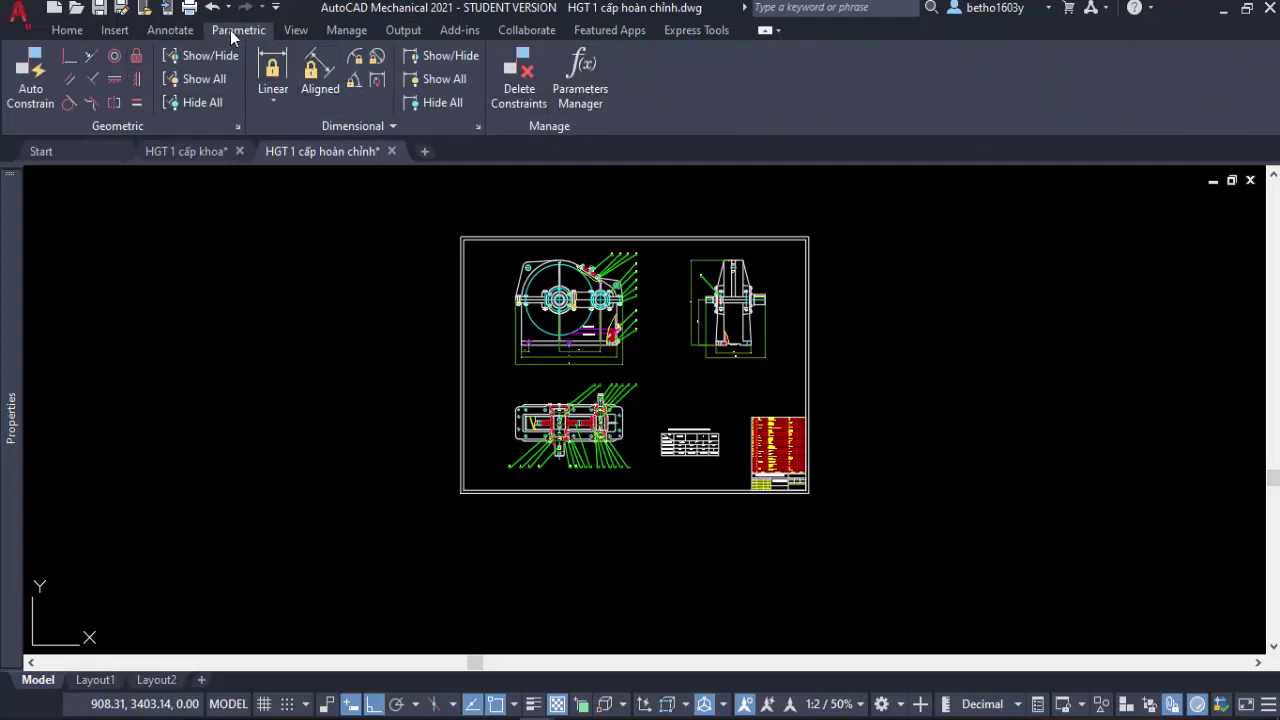
click(68, 31)
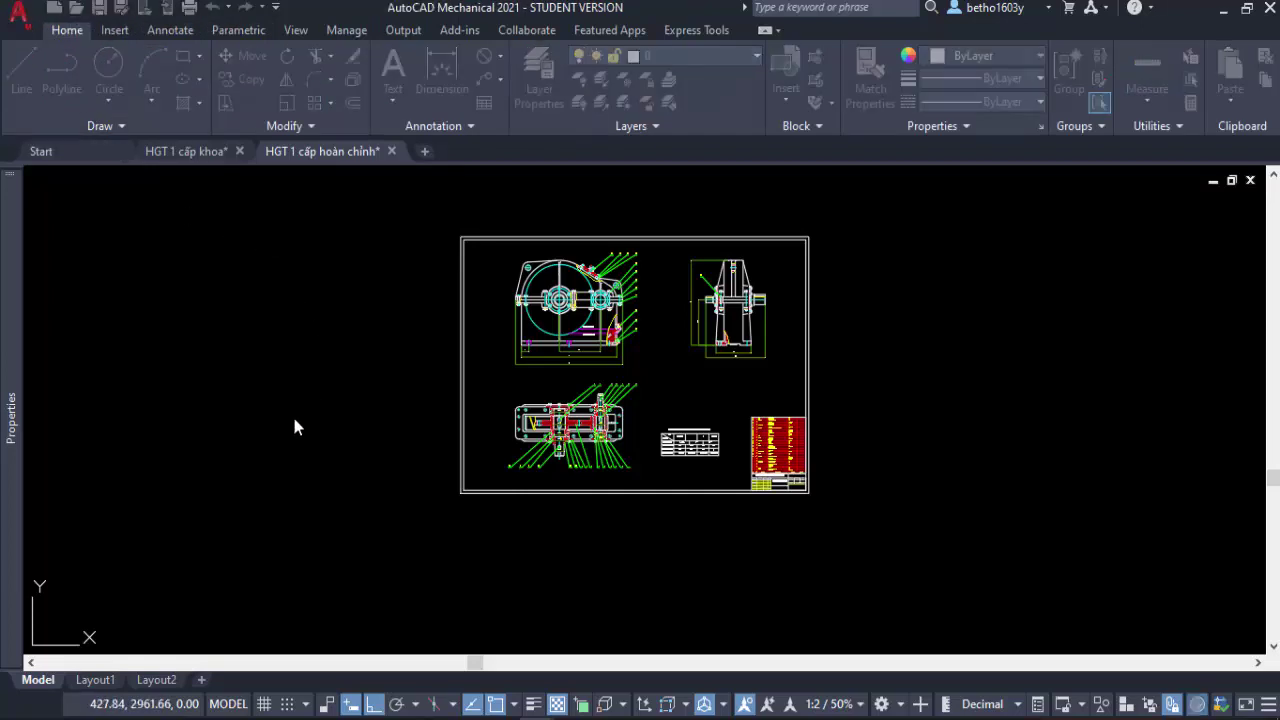
Open the drawing HGT 1 cấp.dwg with Ctrl+O.
key(ctrl+o)
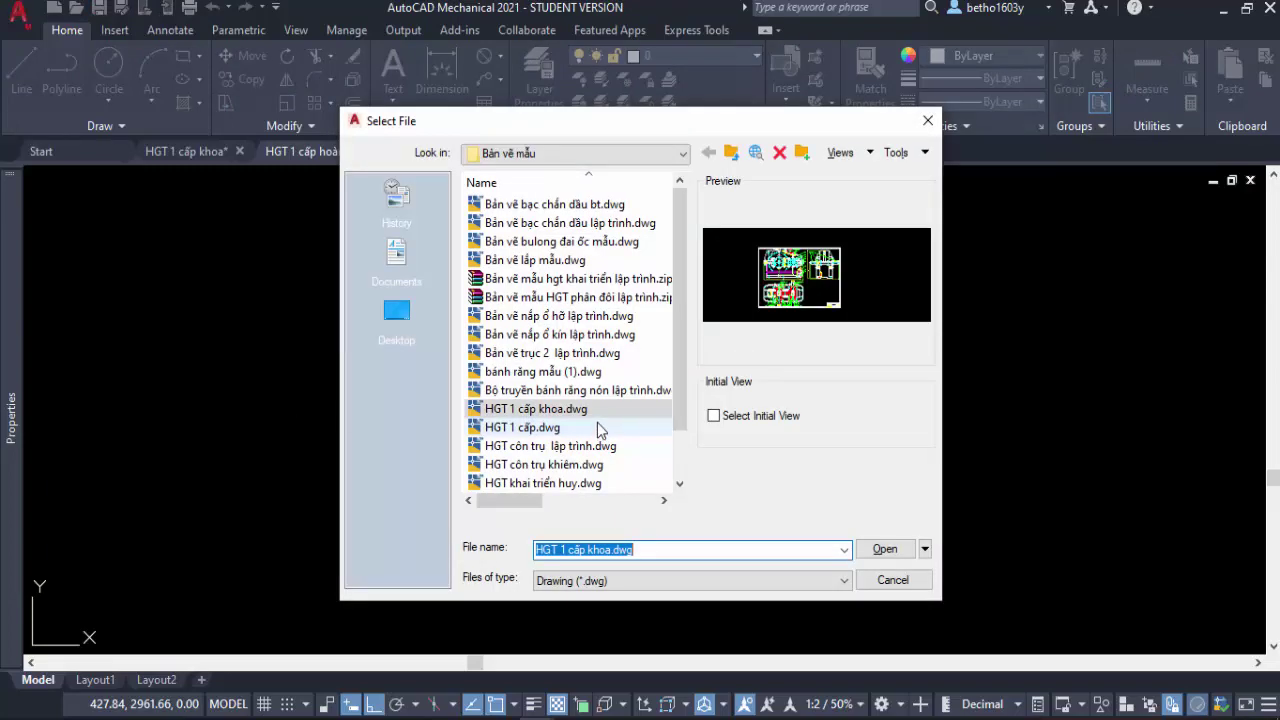
click(597, 424)
click(897, 549)
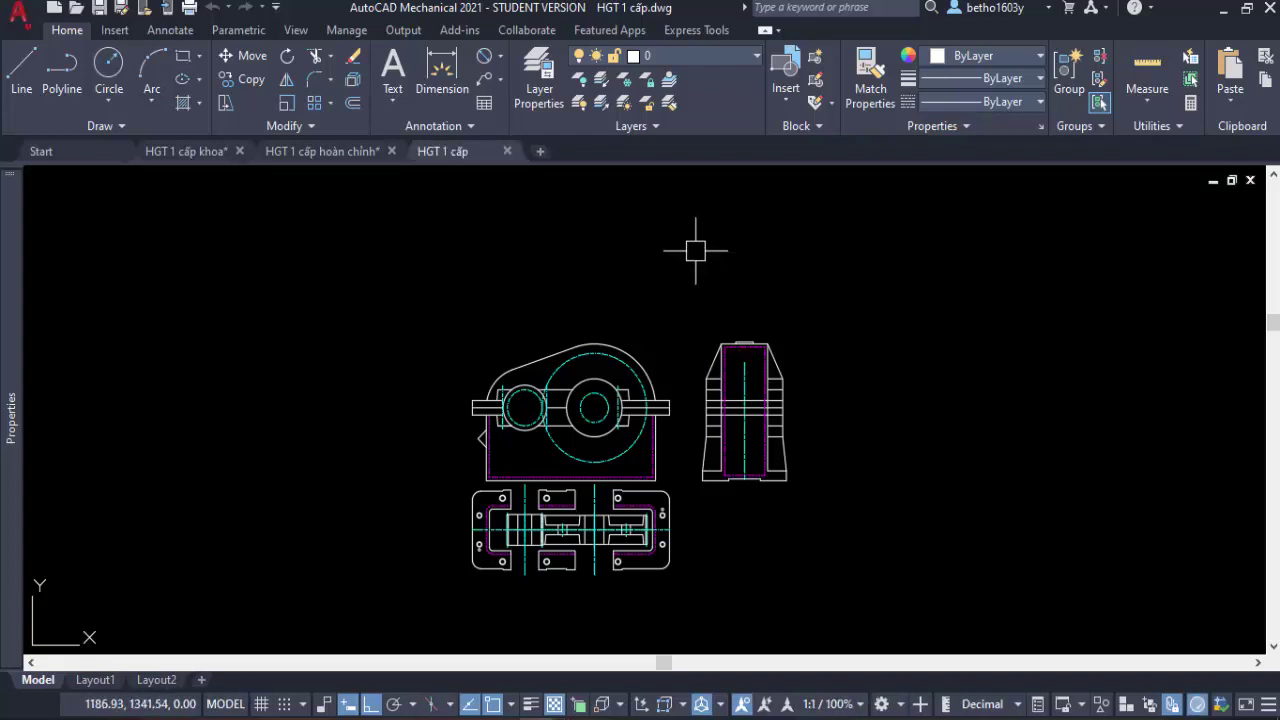
Zoom and pan to recenter the gearbox views, then bring up the Parametric constraint tools.
scroll(737, 234, down, 2)
scroll(564, 350, up, 4)
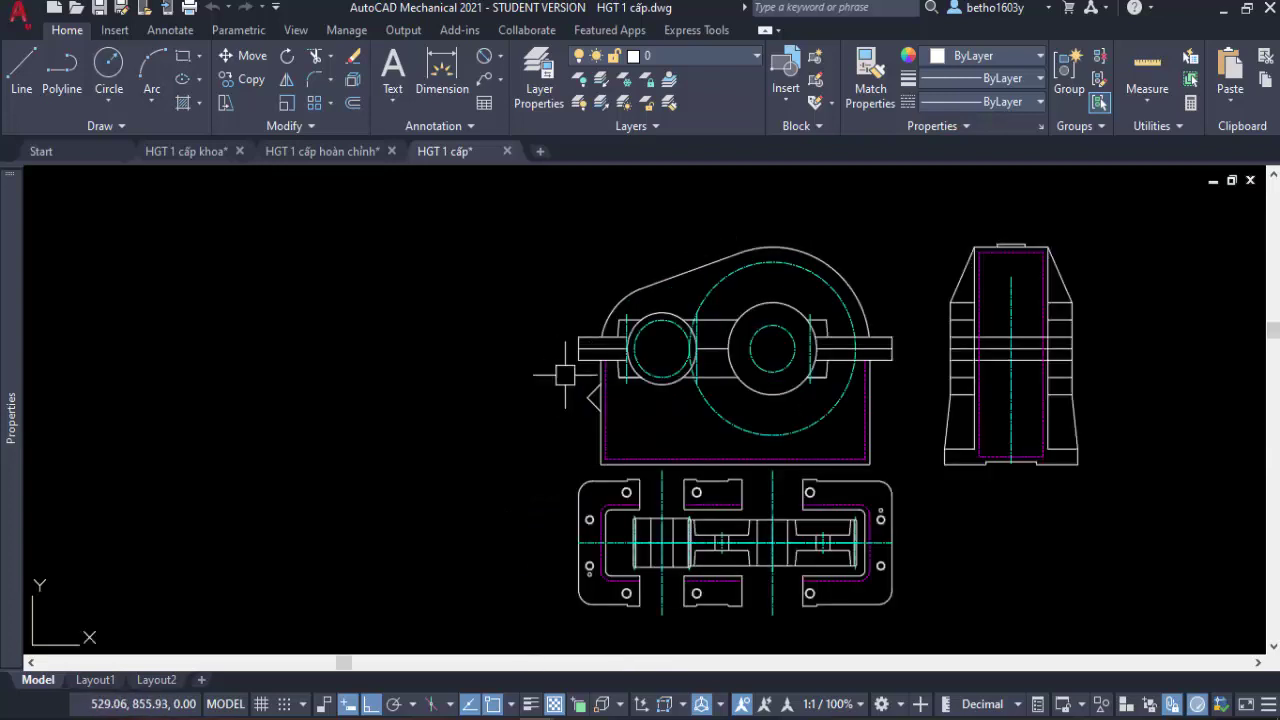
scroll(571, 400, down, 2)
middle_drag(575, 420, 620, 457)
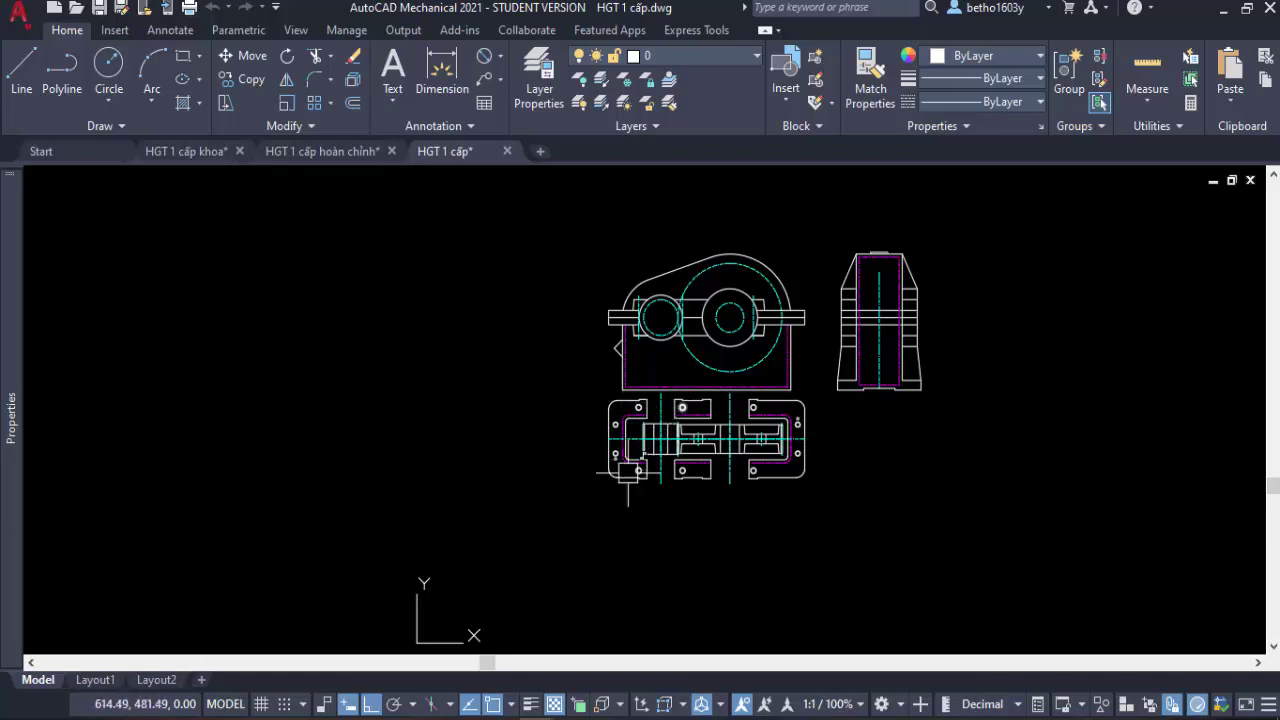
scroll(660, 450, up, 4)
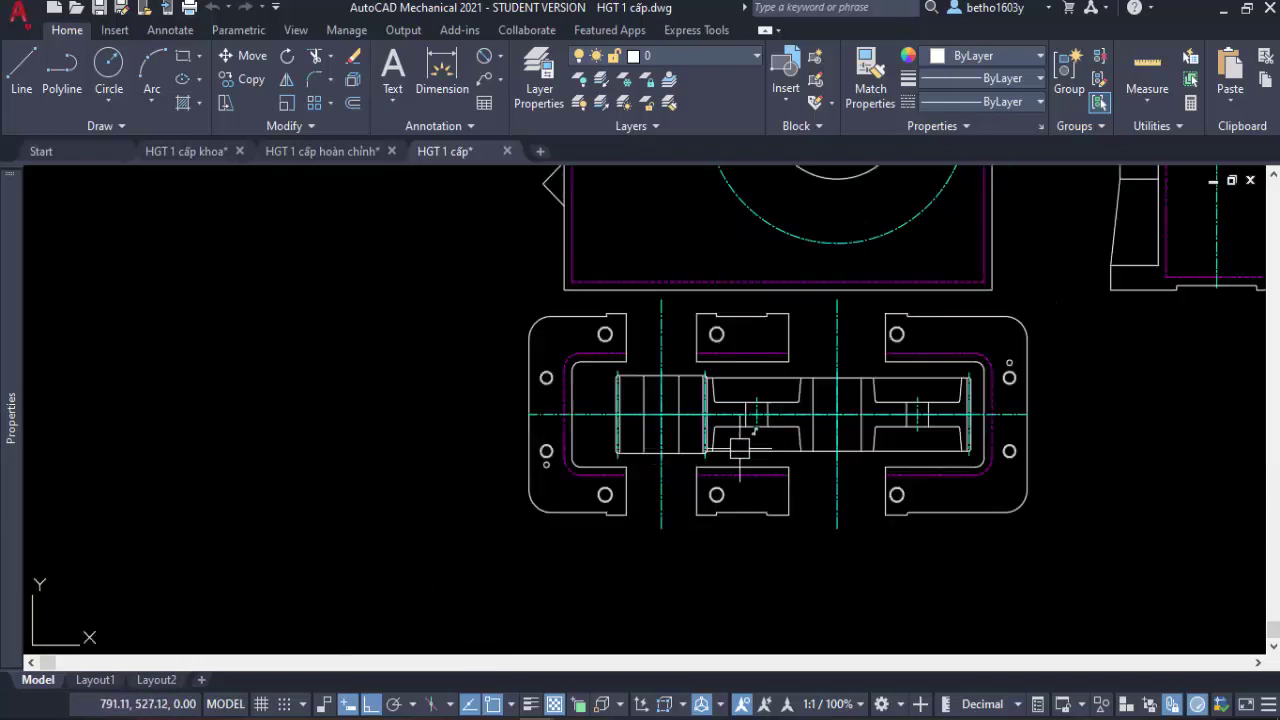
scroll(790, 485, down, 4)
middle_drag(571, 476, 543, 463)
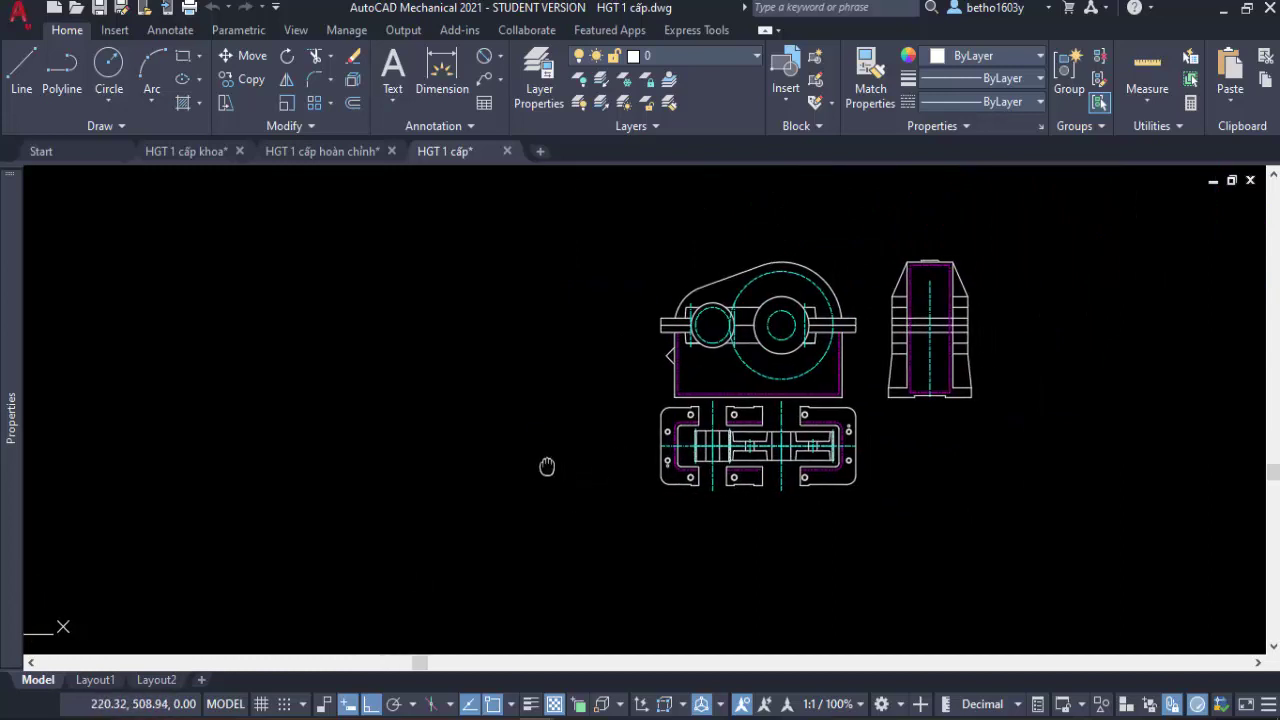
click(240, 31)
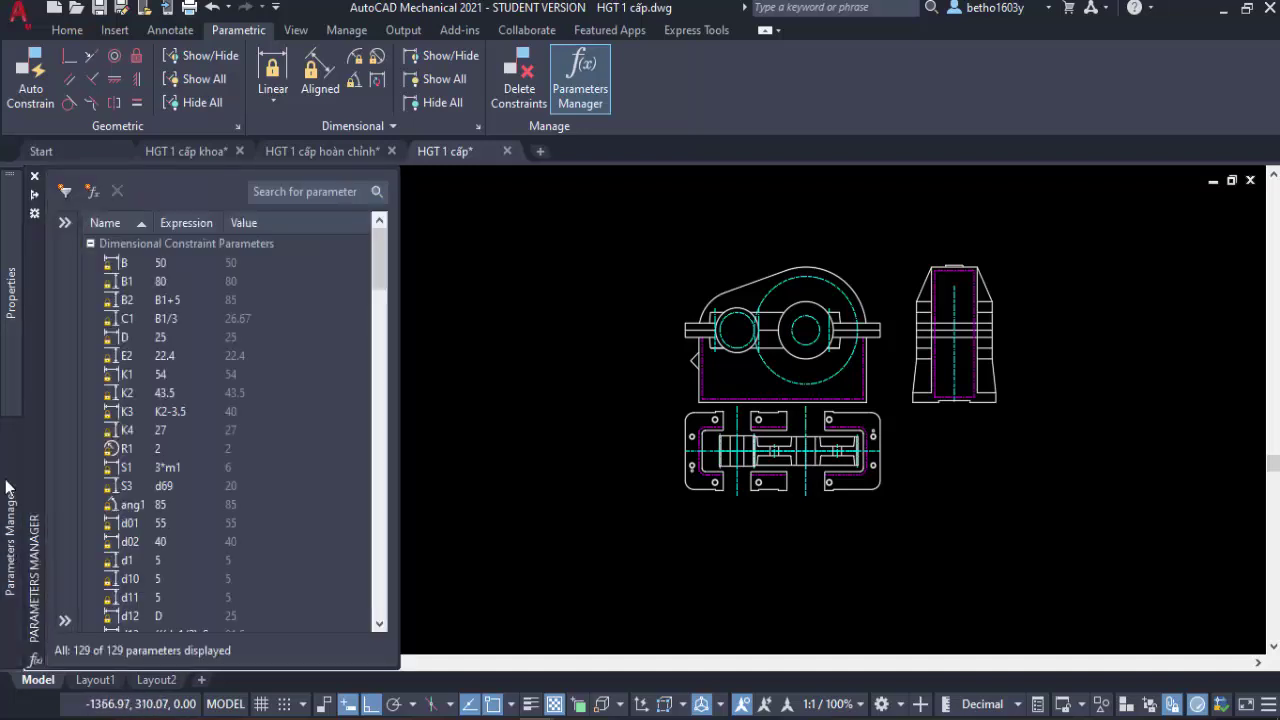
Filter the parameters to bộ truyền cấp chậm and set module m1 to 3.
click(66, 223)
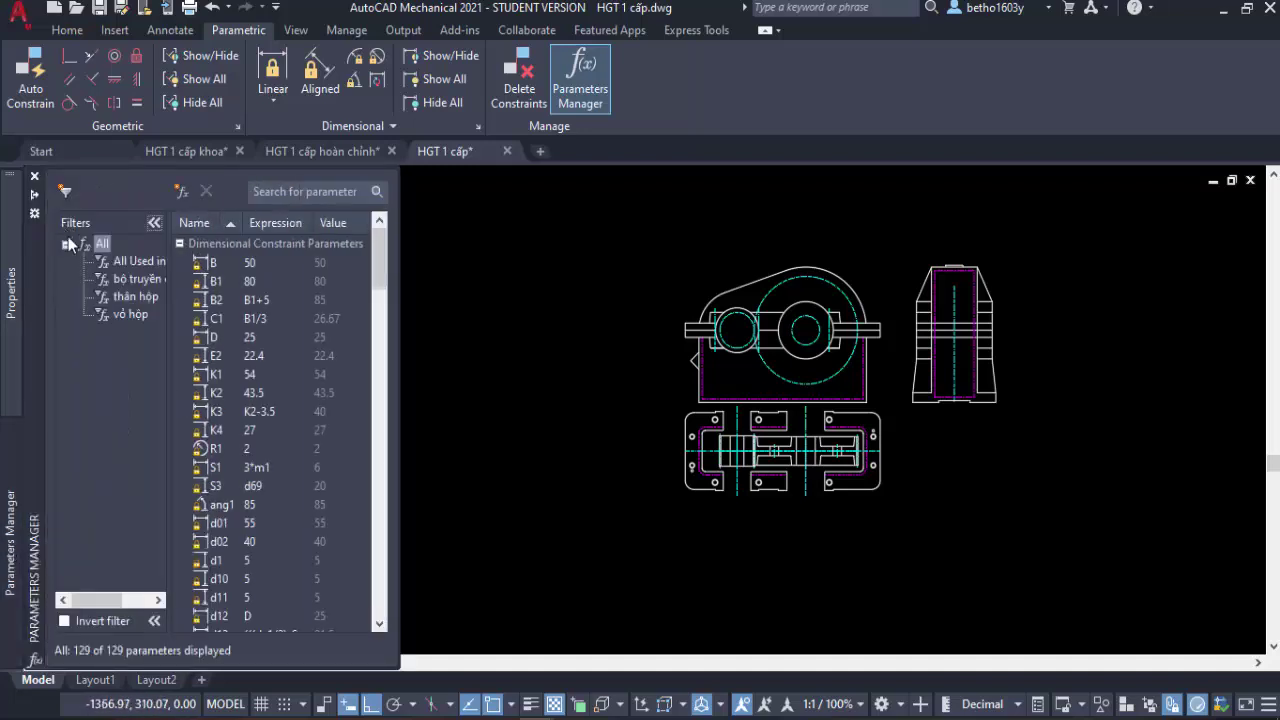
click(134, 283)
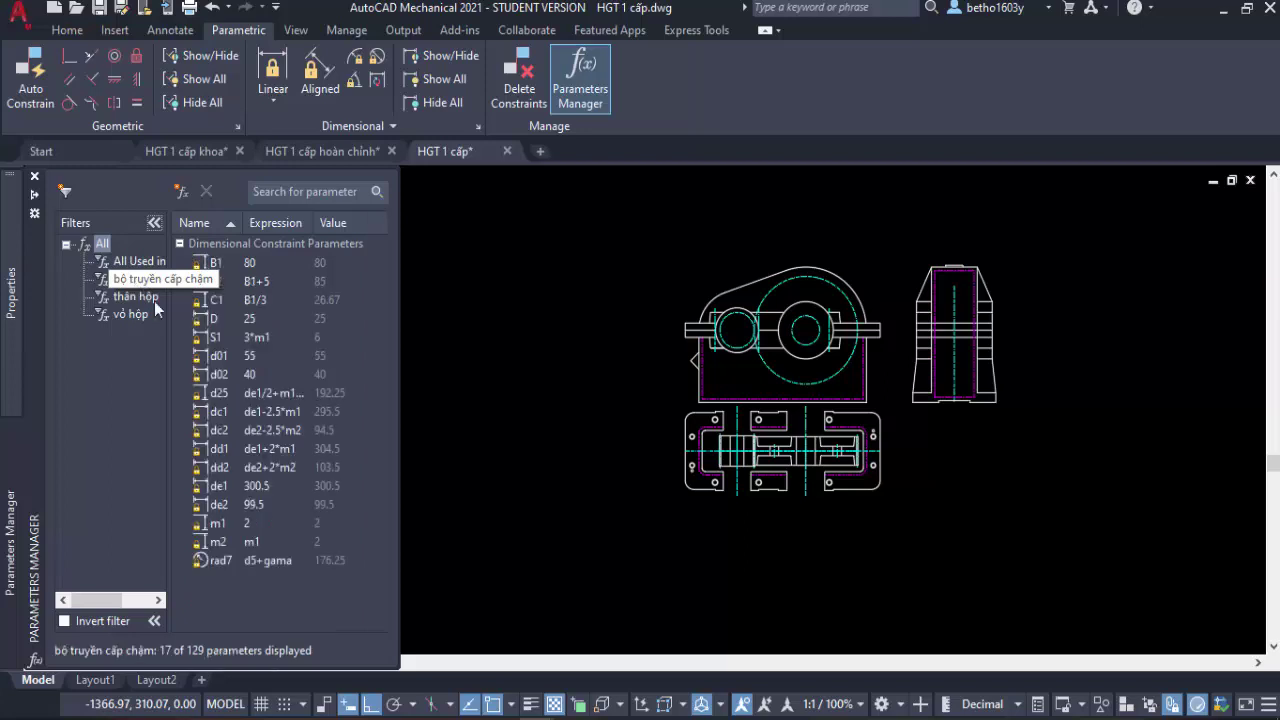
double_click(256, 528)
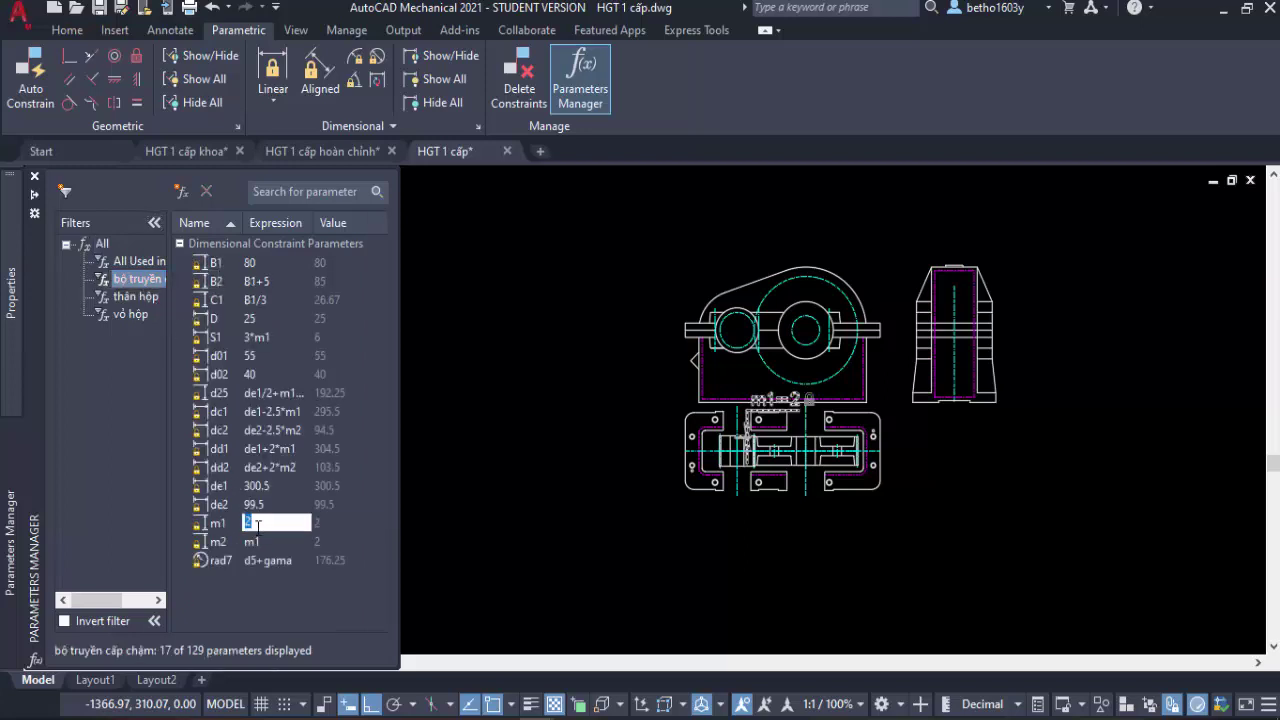
text(3)
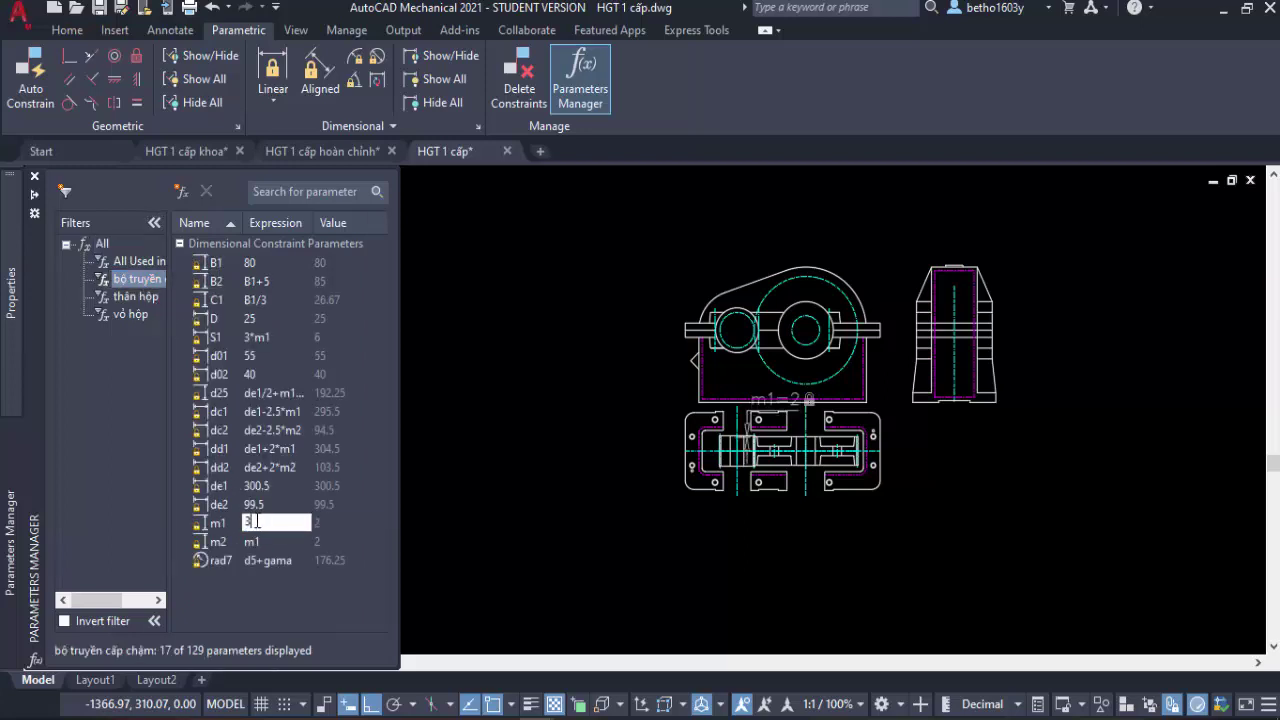
key(Return)
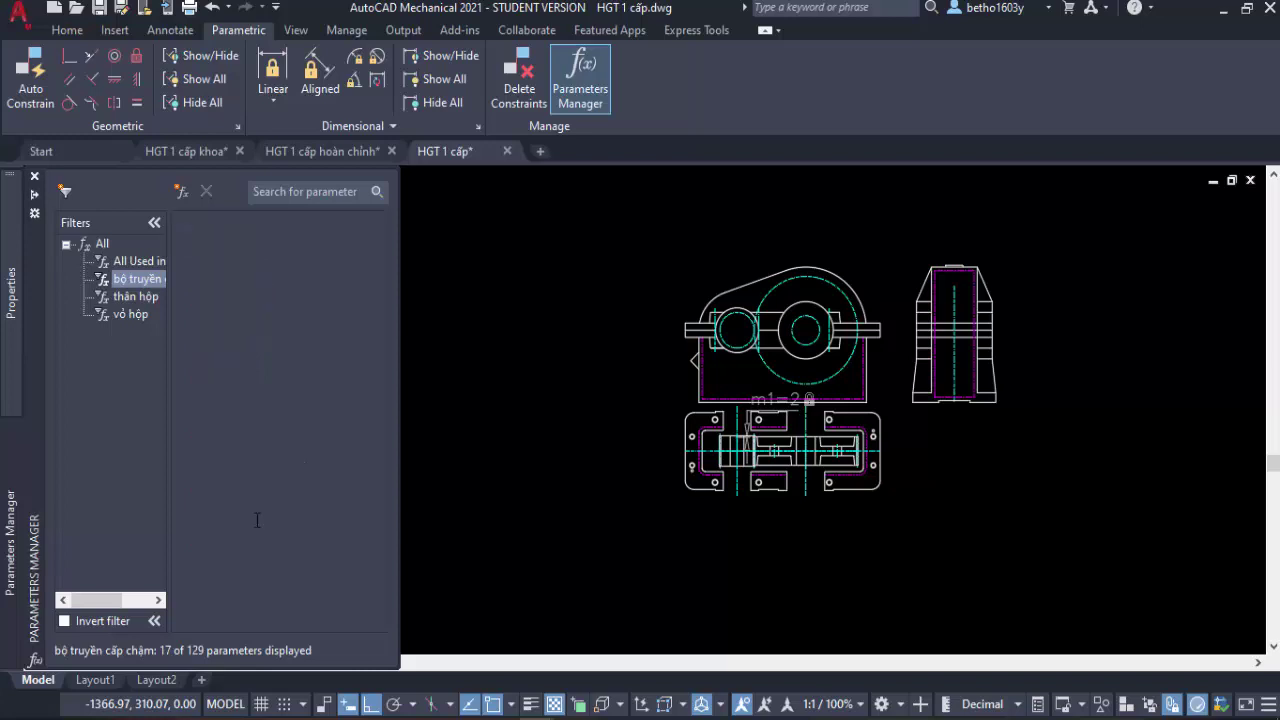
Set de2 to 70 and de1 to 250.
click(274, 503)
double_click(274, 503)
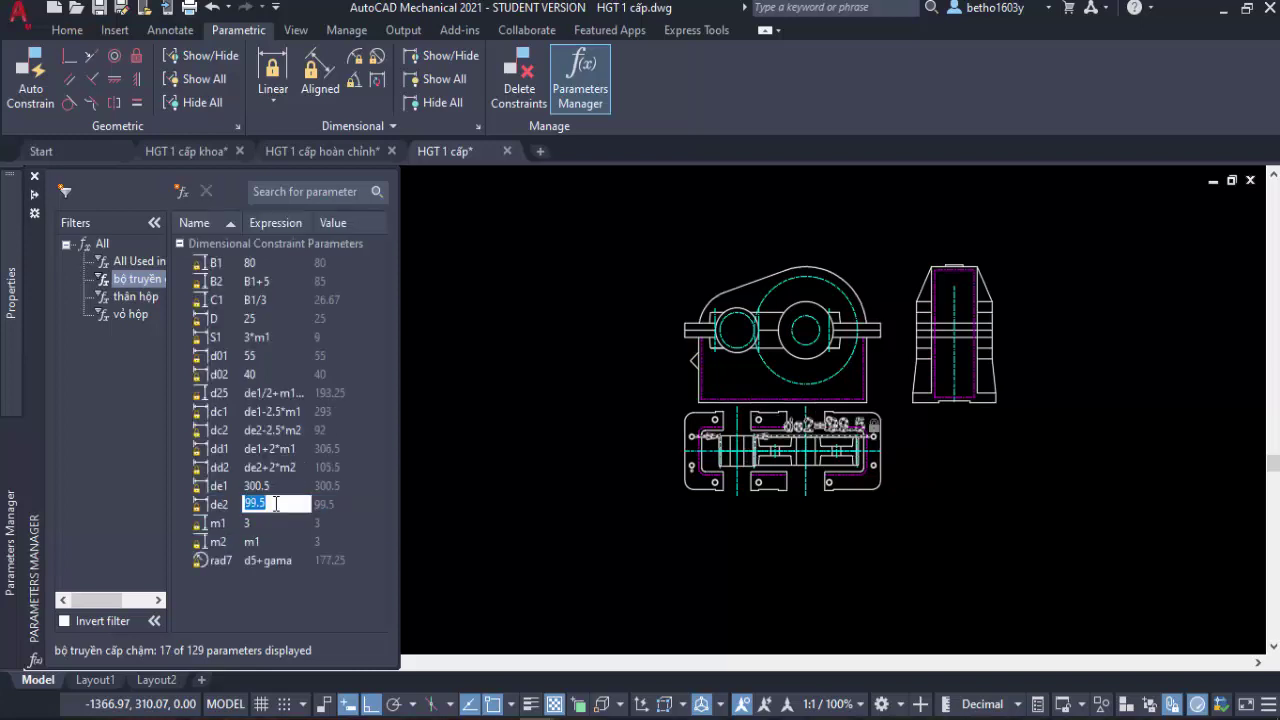
text(70)
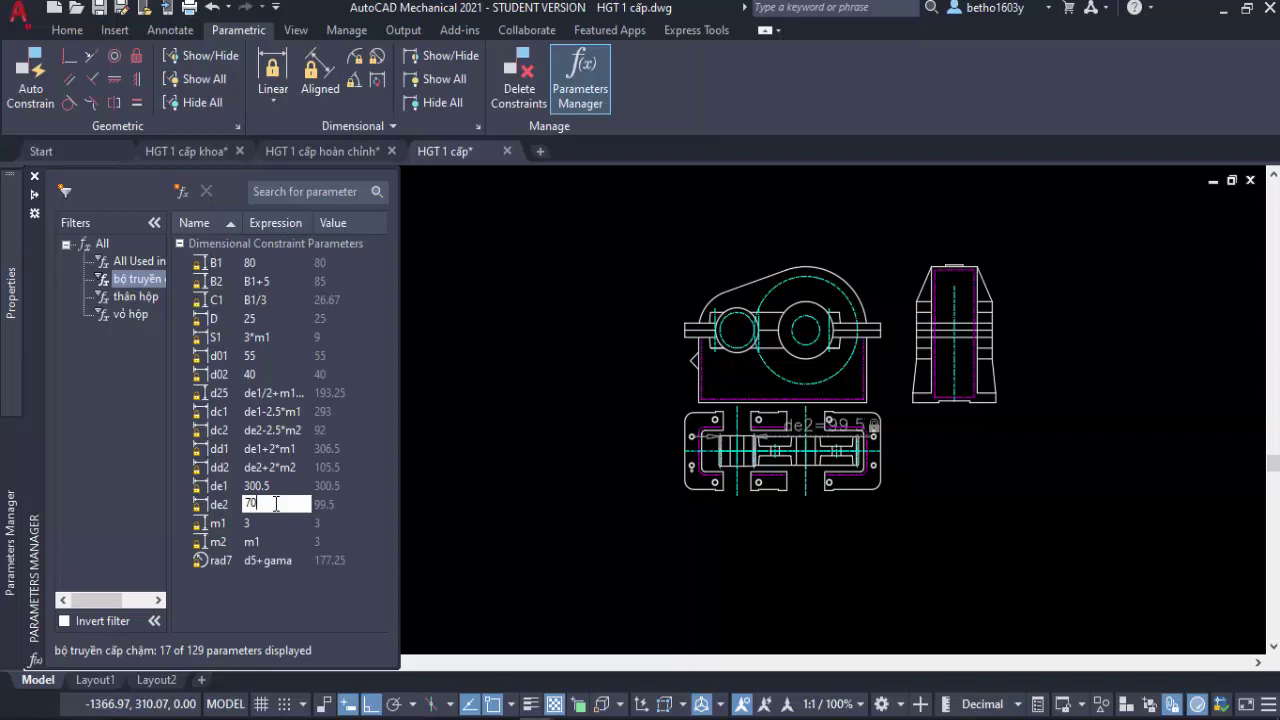
key(Return)
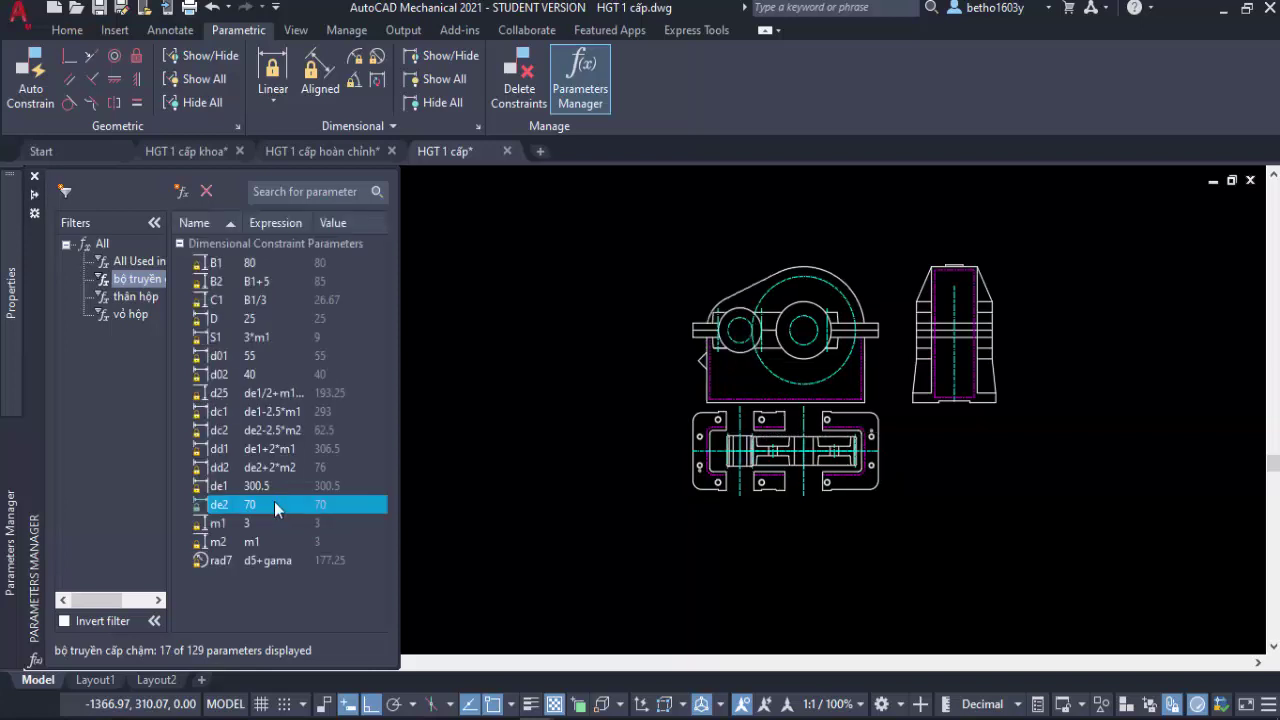
double_click(275, 487)
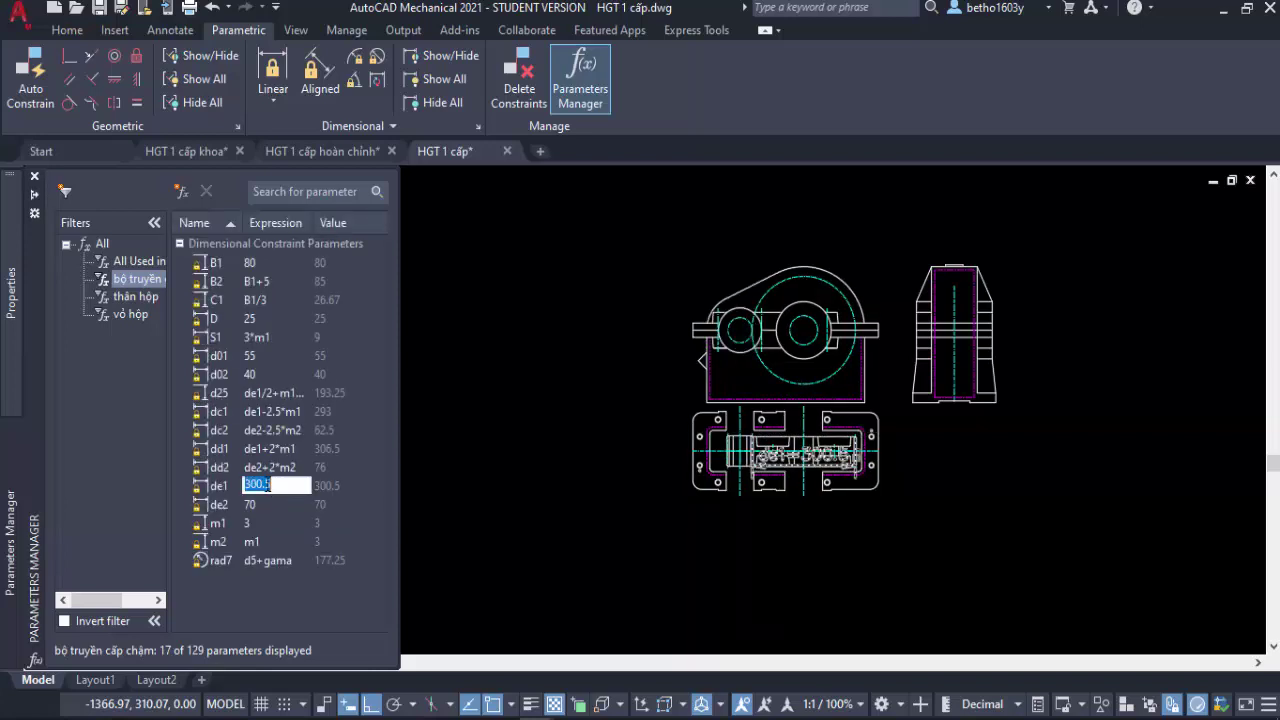
text(400)
drag(267, 485, 230, 486)
text(25)
text(0)
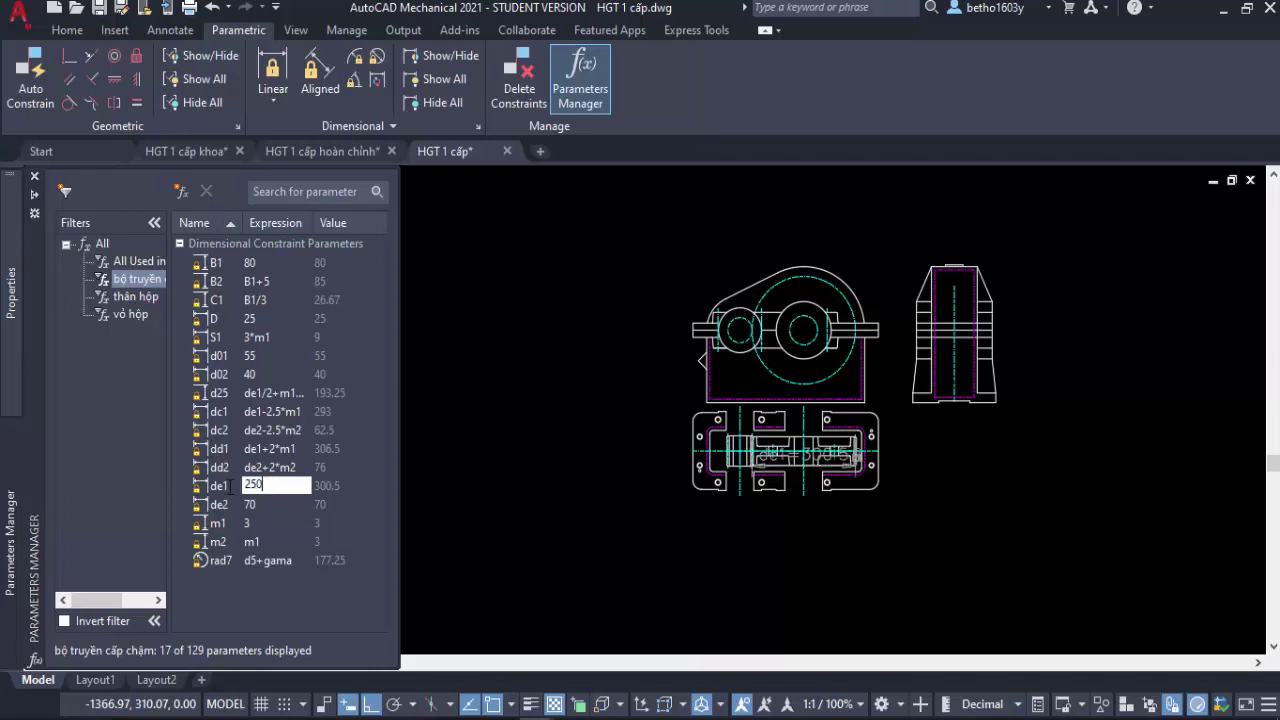
key(Return)
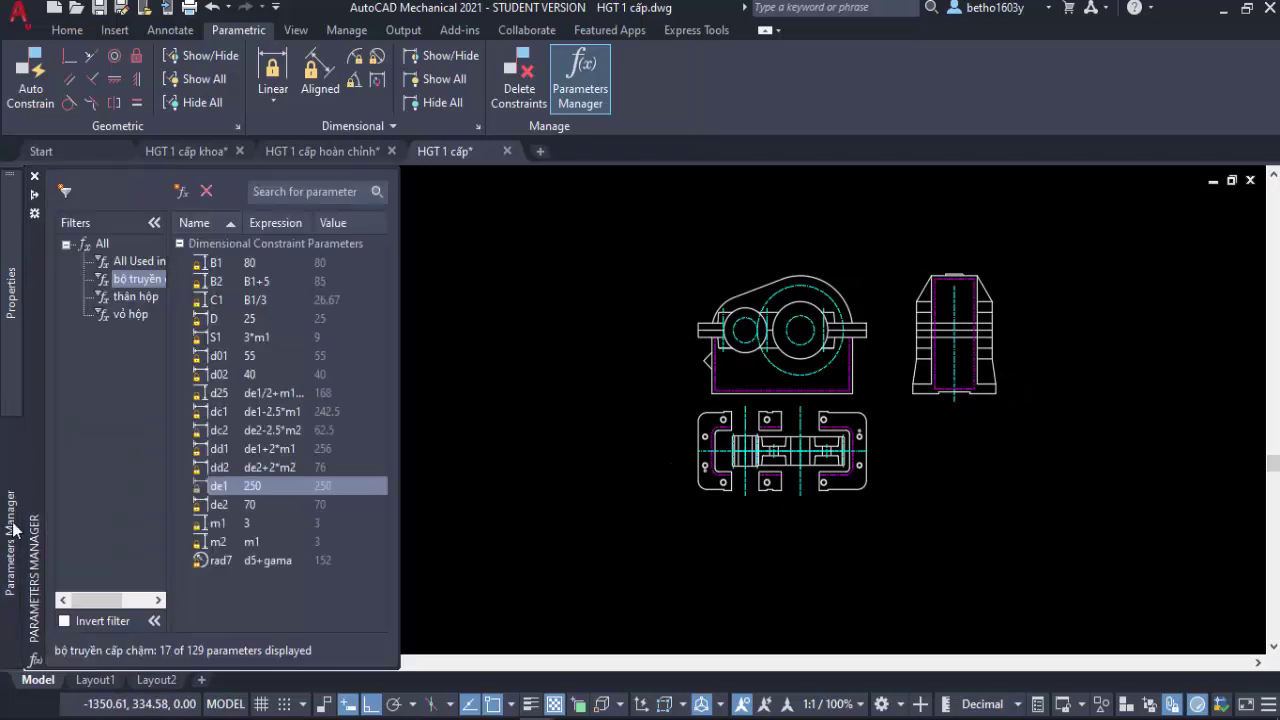
Set the B1 parameter to 60.
double_click(273, 263)
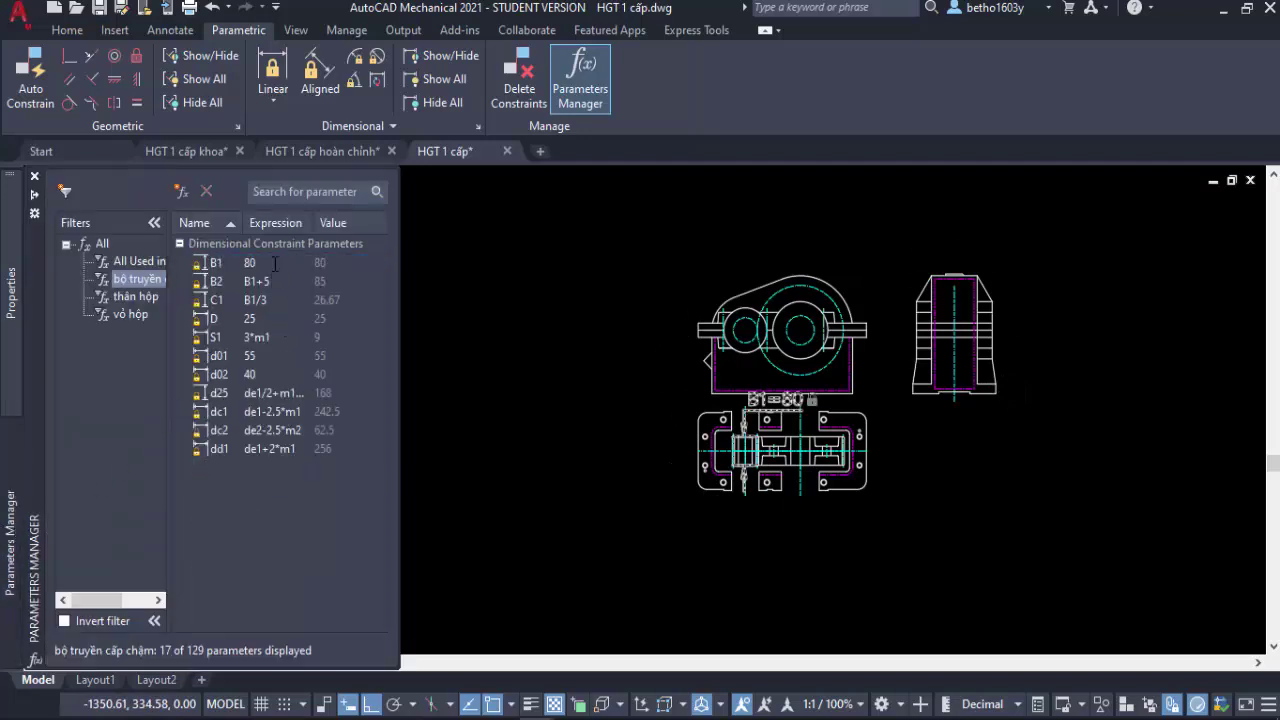
text(60)
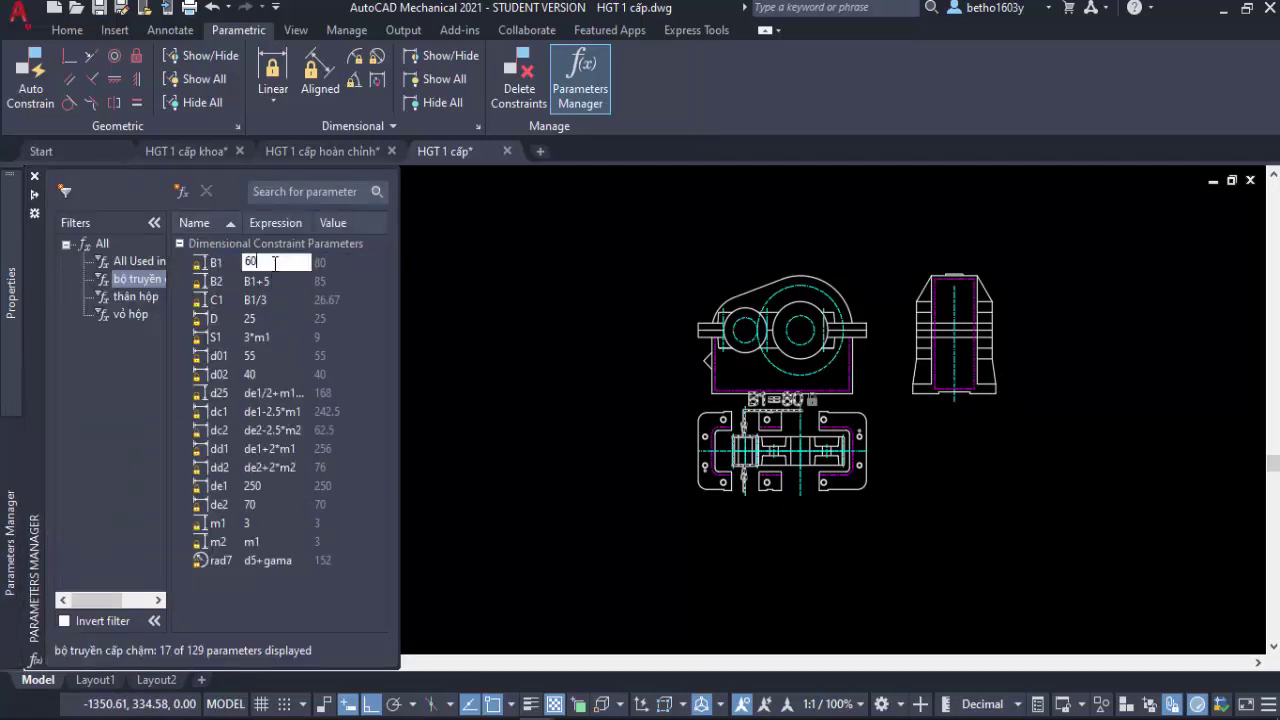
key(Return)
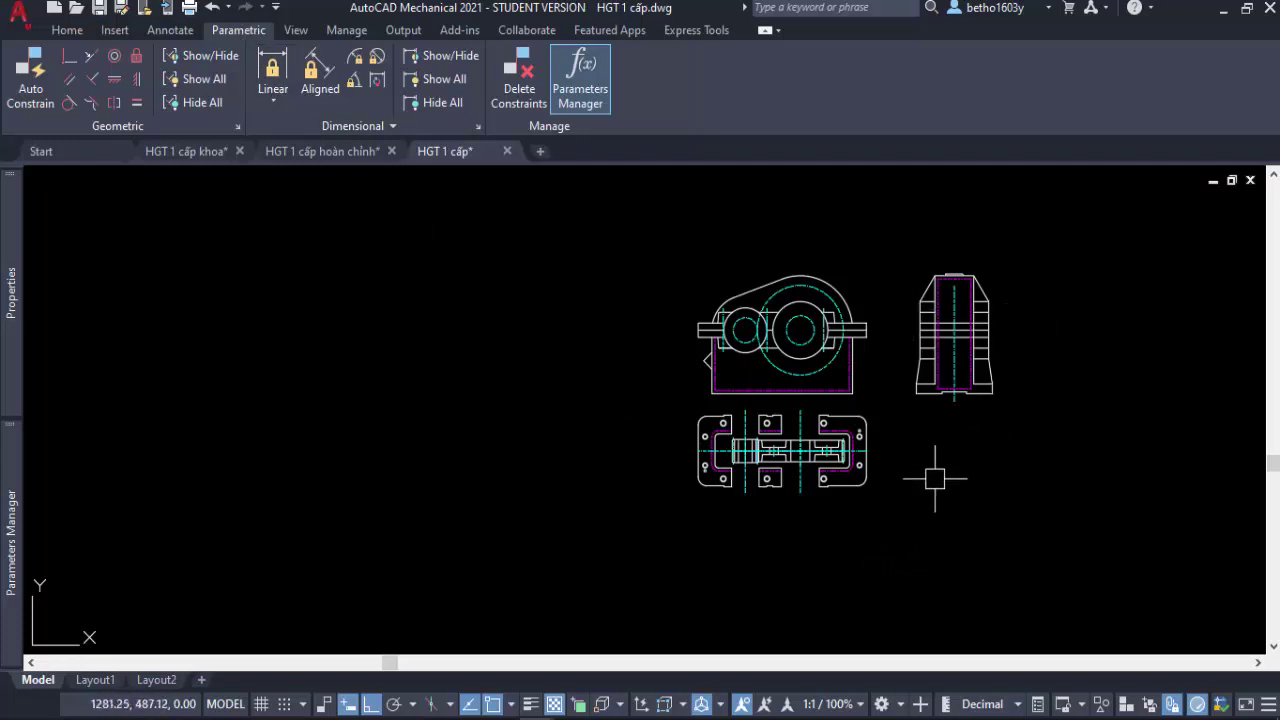
Shift the resized gearbox views, then switch to the HGT 1 cấp khoa drawing.
mouse_move(947, 513)
middle_down()
mouse_move(873, 456)
mouse_move(903, 477)
mouse_move(929, 437)
middle_up()
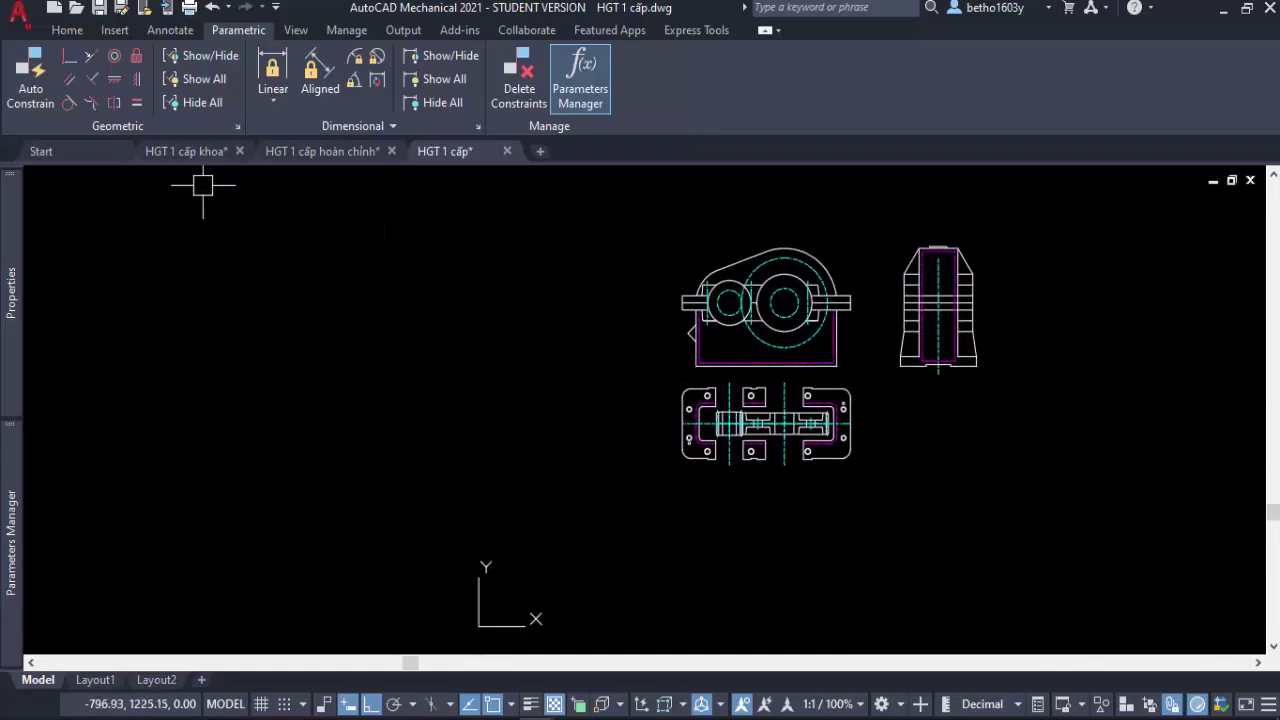
click(194, 152)
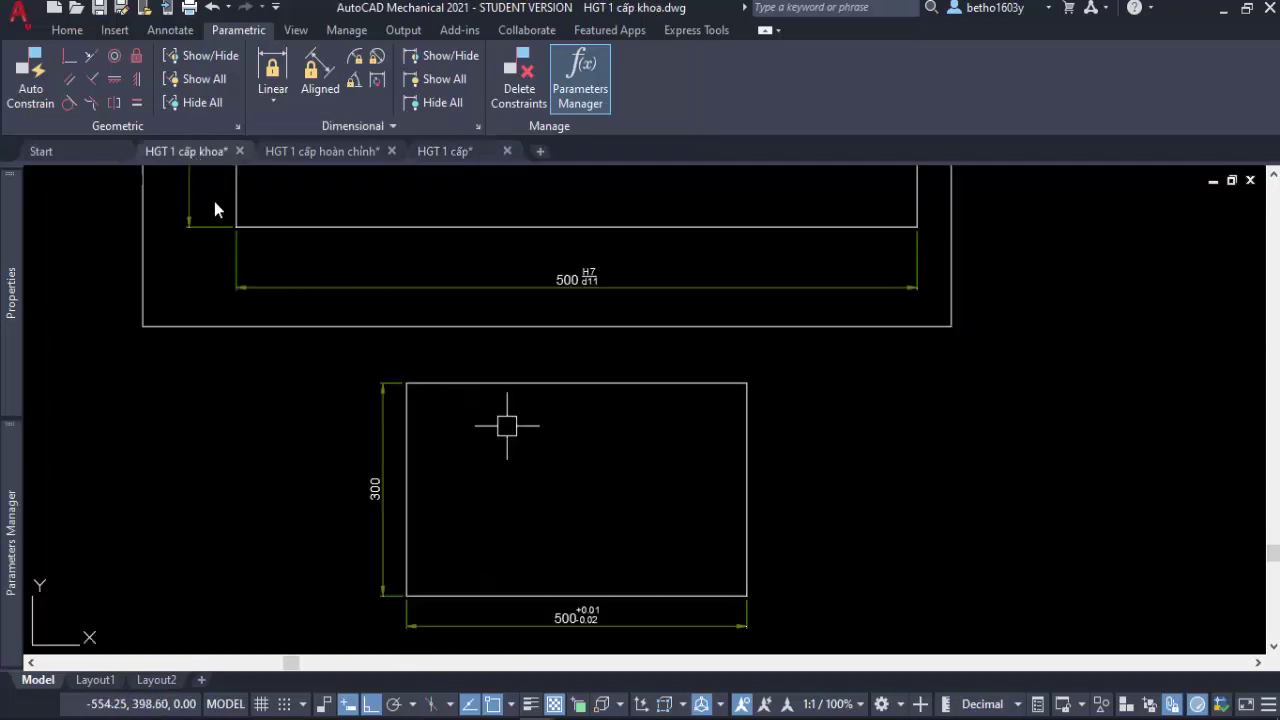
Show the Home tools and zoom out to frame both rectangles and the assembly sheet.
click(68, 30)
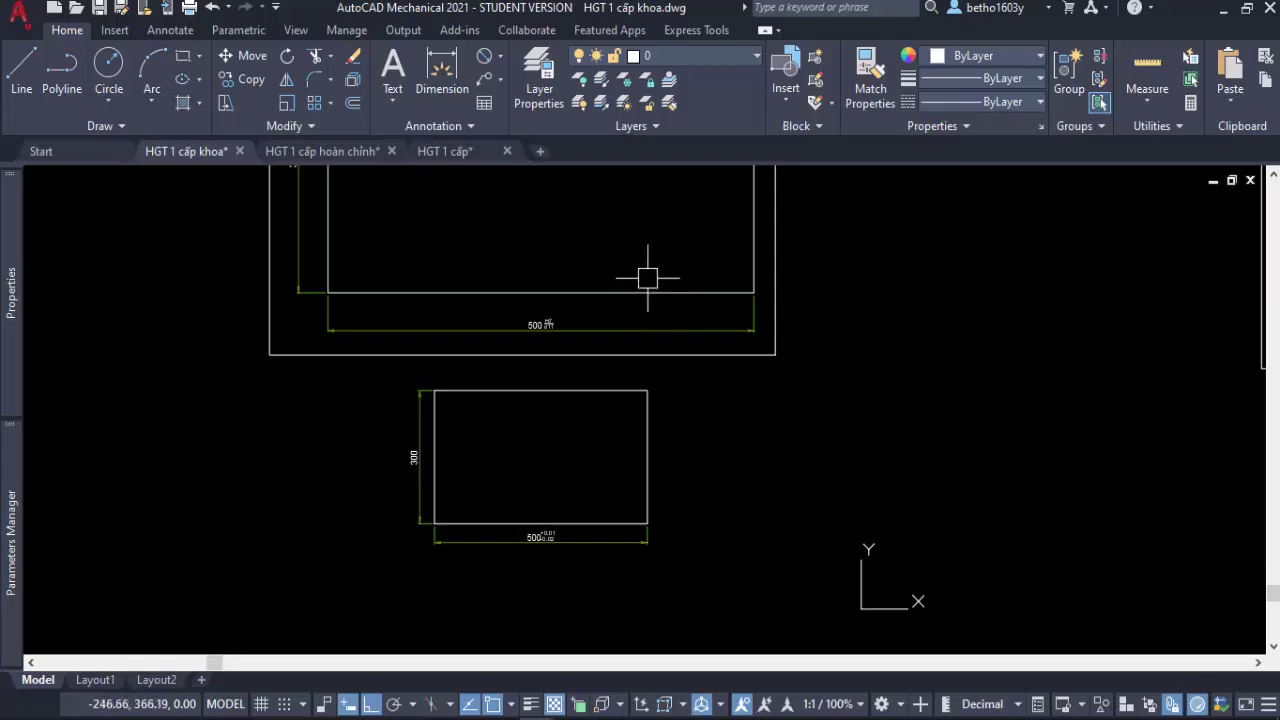
scroll(669, 389, down, 3)
scroll(669, 409, down, 1)
scroll(623, 415, down, 1)
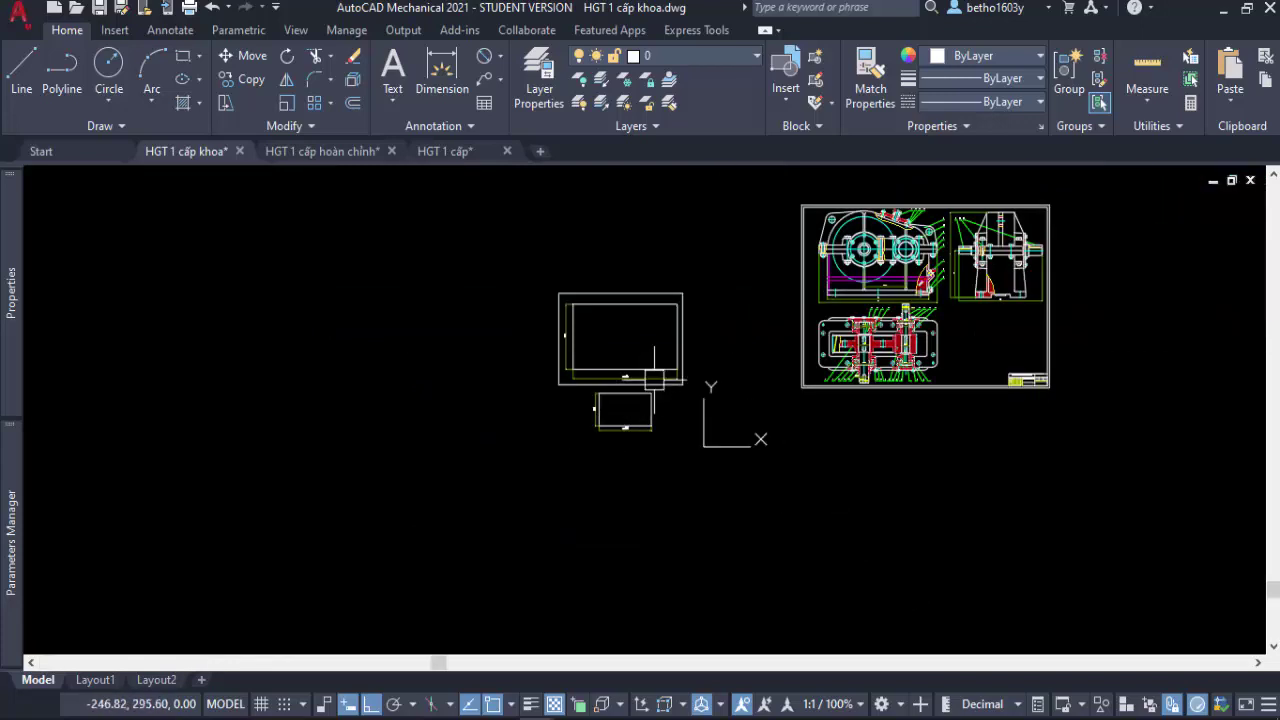
middle_drag(720, 360, 549, 415)
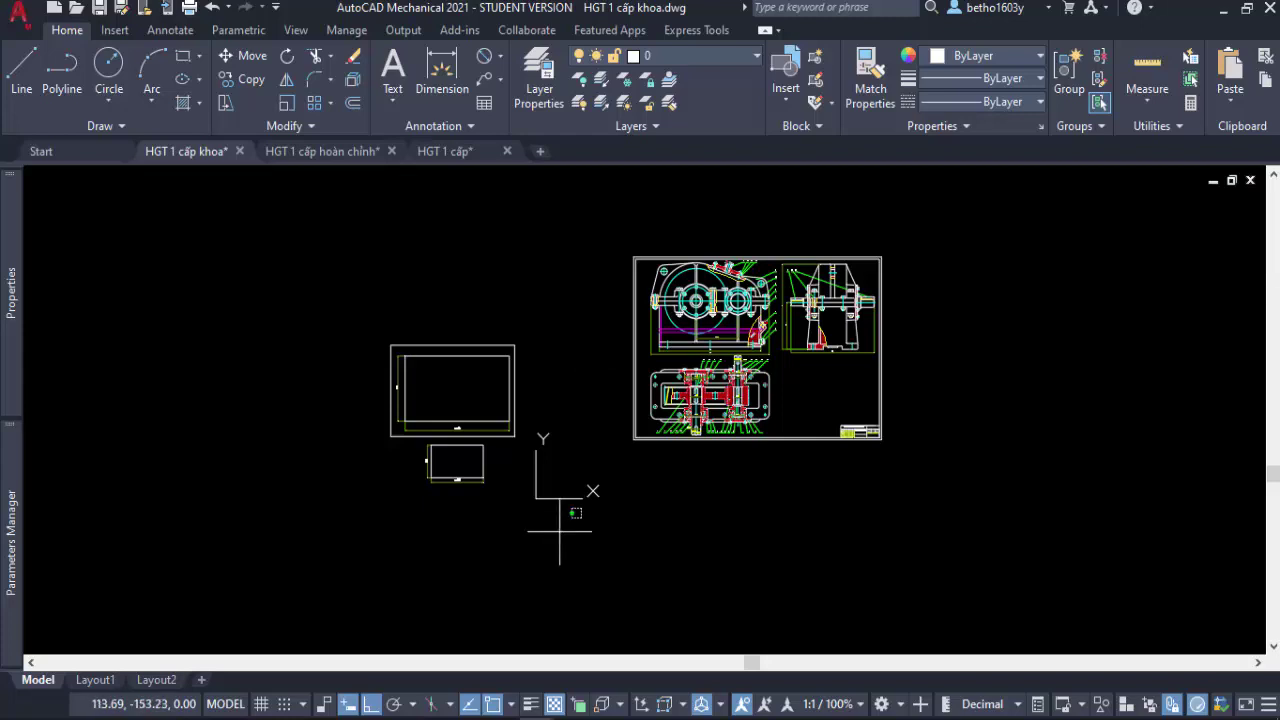
Erase the two rectangles dimensioned 500 and 300.
click(548, 530)
click(363, 291)
key(Delete)
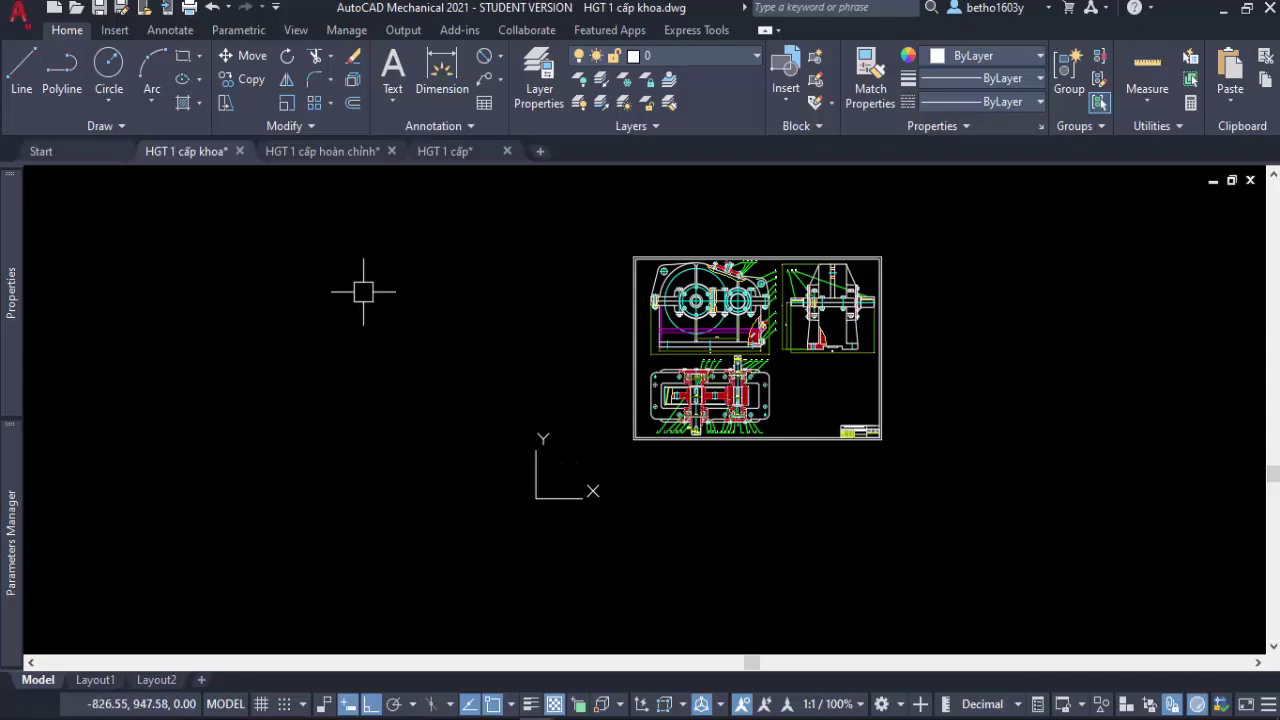